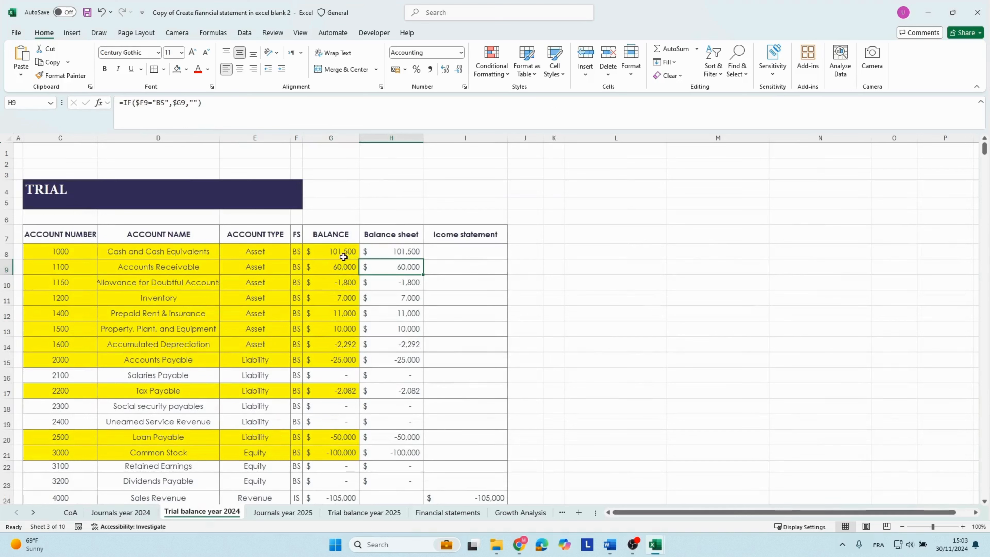
Review the account balances in the 2024 trial balance and the entries in the 2024 journals.
click(341, 283)
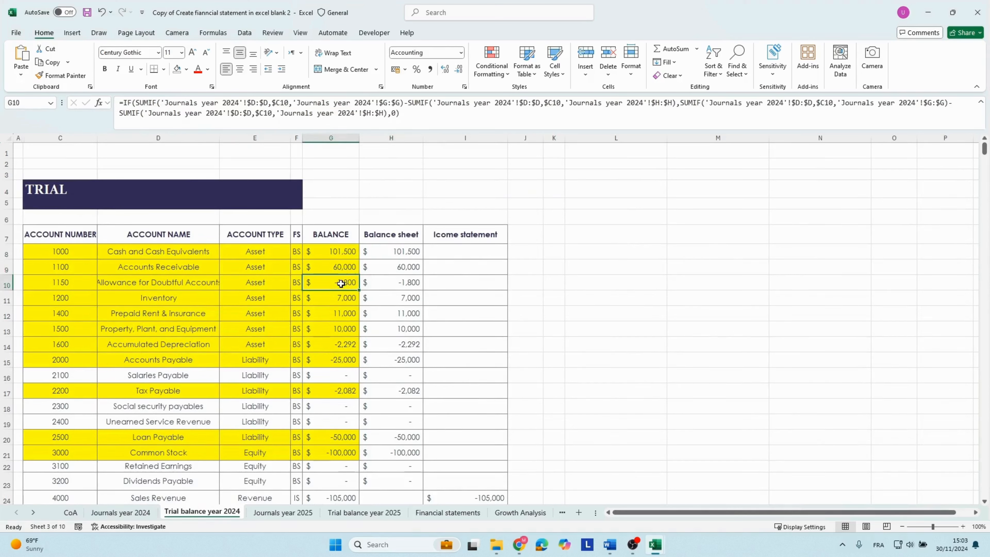
scroll(350, 347, down, 4)
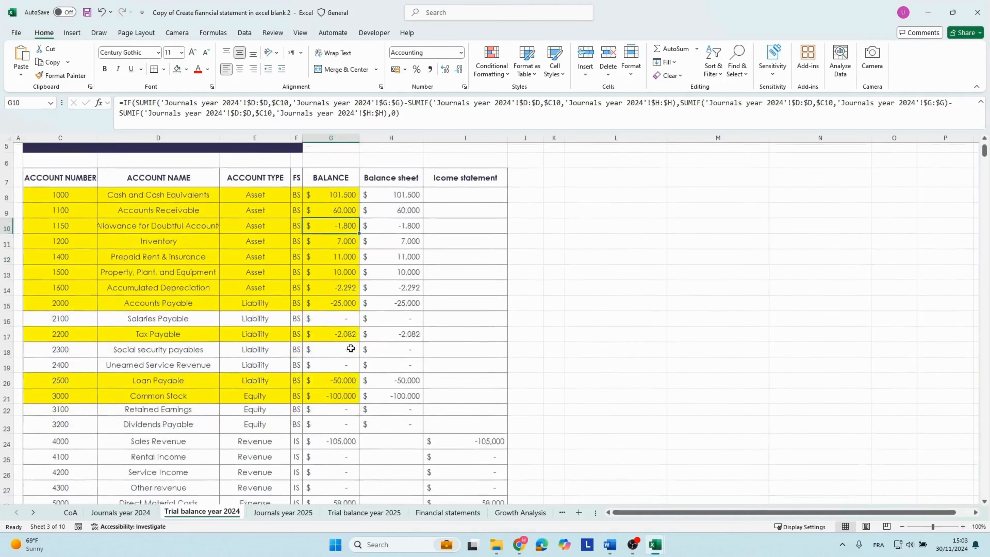
scroll(351, 348, down, 4)
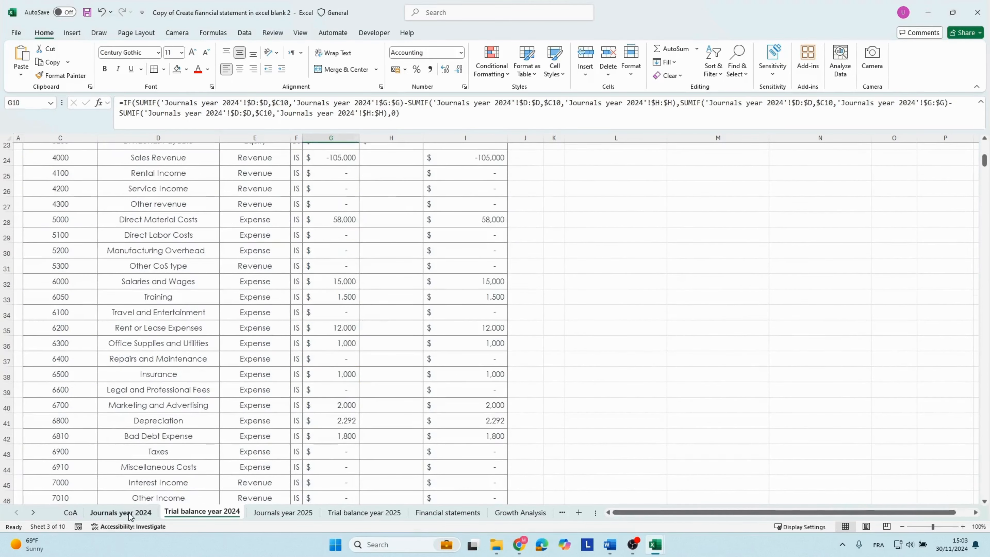
click(120, 512)
scroll(305, 406, down, 6)
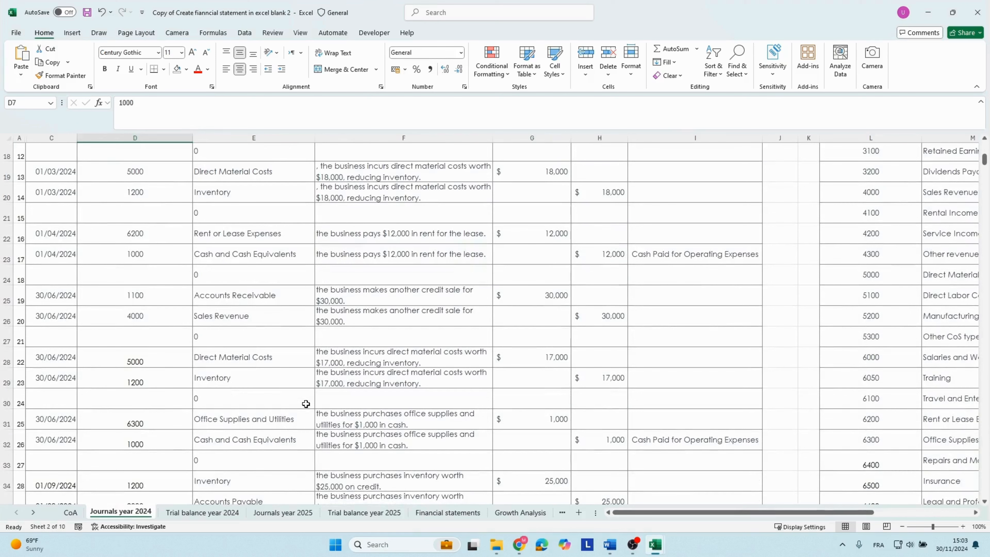
click(209, 513)
Review the 2025 journals, from the opening balances dated 01/01/2025 through the year's transaction entries.
click(282, 512)
scroll(289, 378, up, 15)
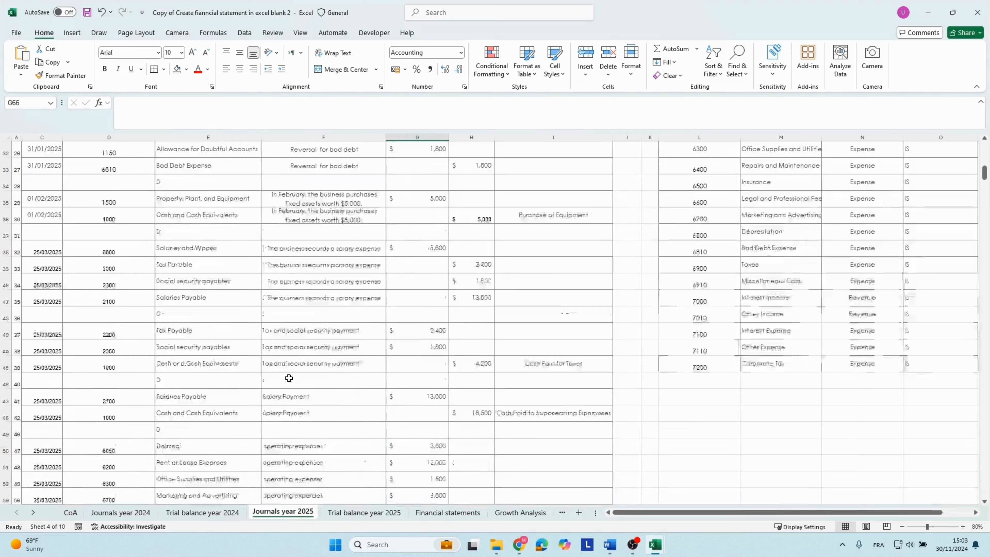
scroll(288, 378, up, 5)
click(278, 252)
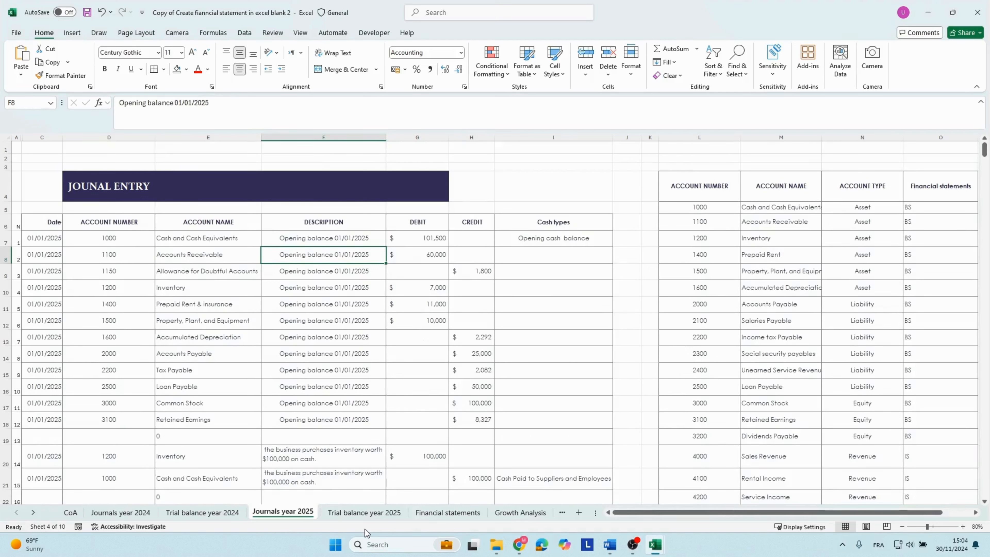
scroll(276, 365, down, 2)
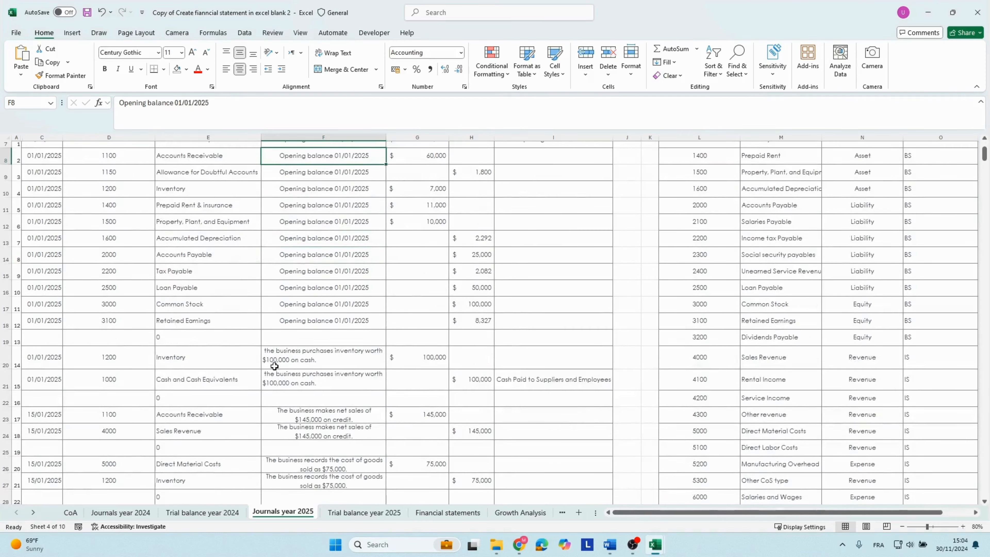
click(206, 362)
scroll(231, 377, down, 2)
scroll(228, 369, down, 7)
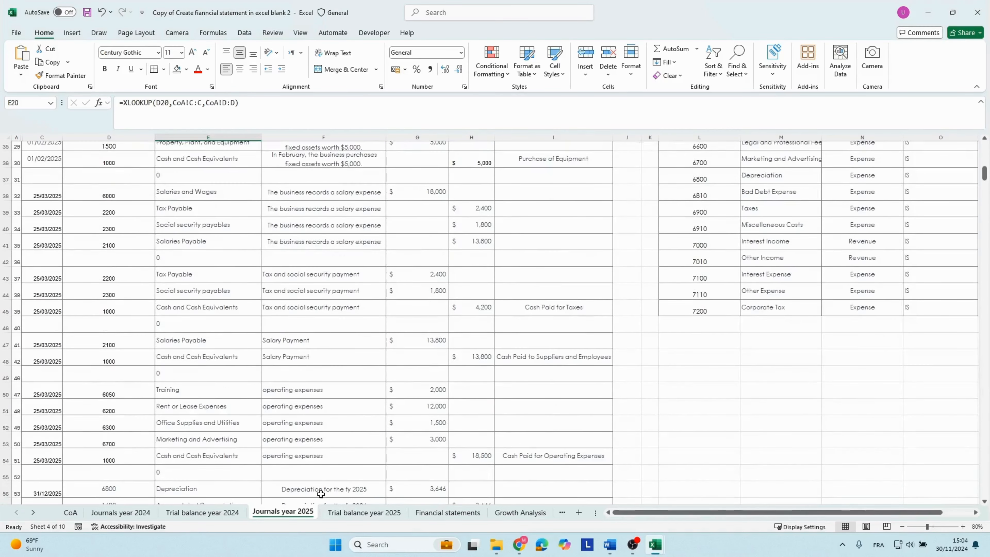
Examine the 2025 trial balance from the asset accounts down to the corporate tax expenses.
click(364, 512)
scroll(339, 424, up, 5)
scroll(338, 425, up, 7)
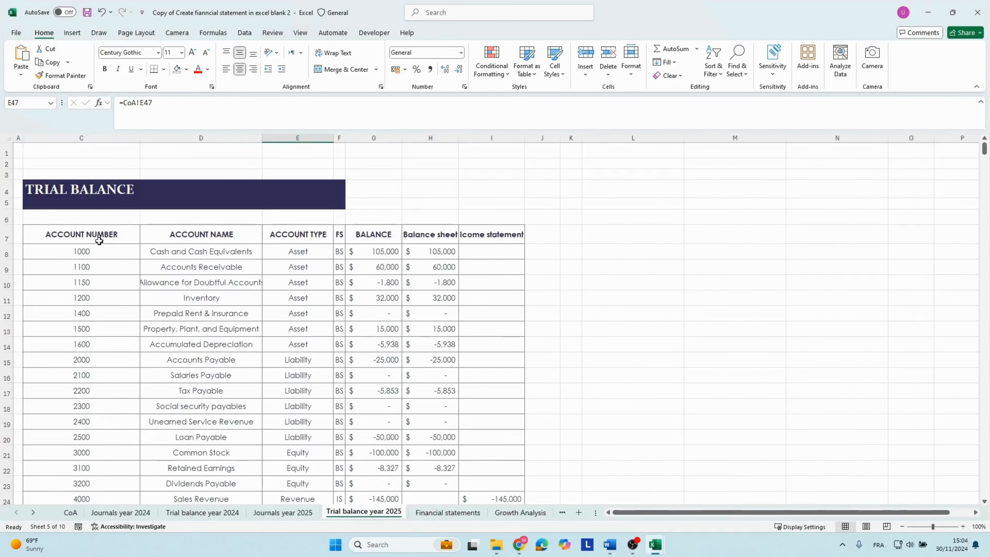
click(236, 307)
key(Down)
key(Down)
key(Down)
key(Down)
key(Down)
key(Down)
key(Down)
key(Down)
key(Down)
key(Down)
key(Down)
key(Down)
key(Down)
key(Down)
key(Down)
key(Down)
key(Down)
key(Down)
key(Down)
key(Down)
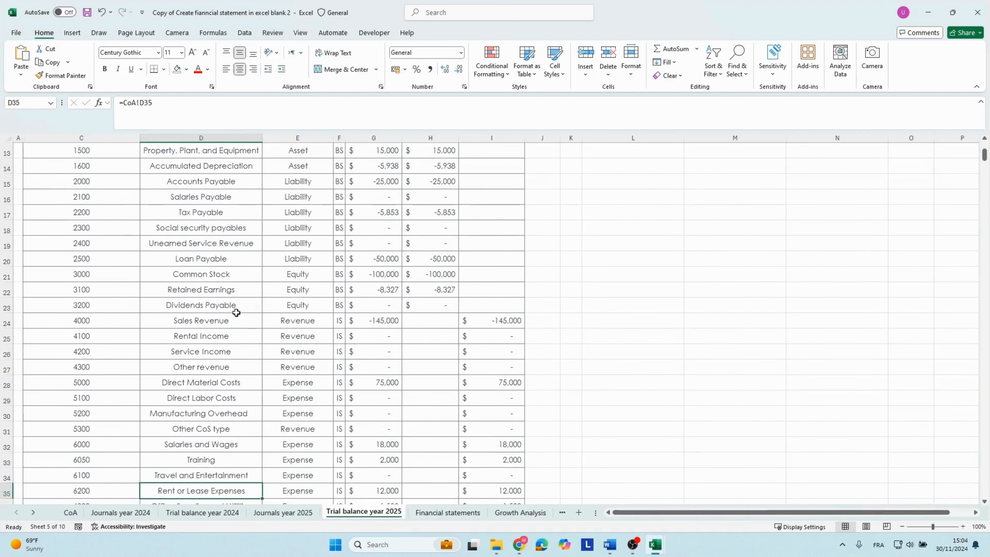
scroll(236, 310, down, 7)
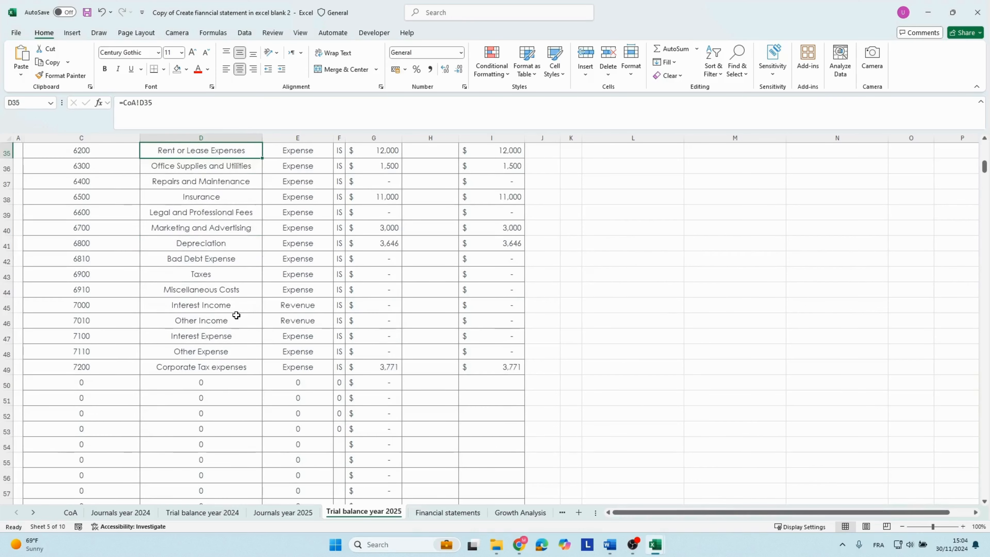
Examine the balance sheet in the financial statements, checking the 2024 cash formula and the current liabilities.
key(ctrl+Page_Down)
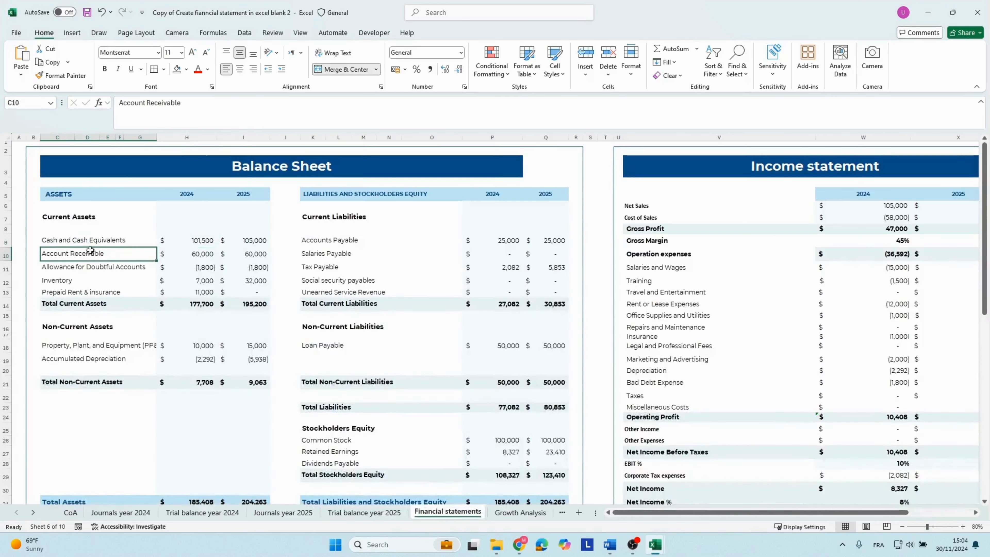
click(83, 242)
click(176, 248)
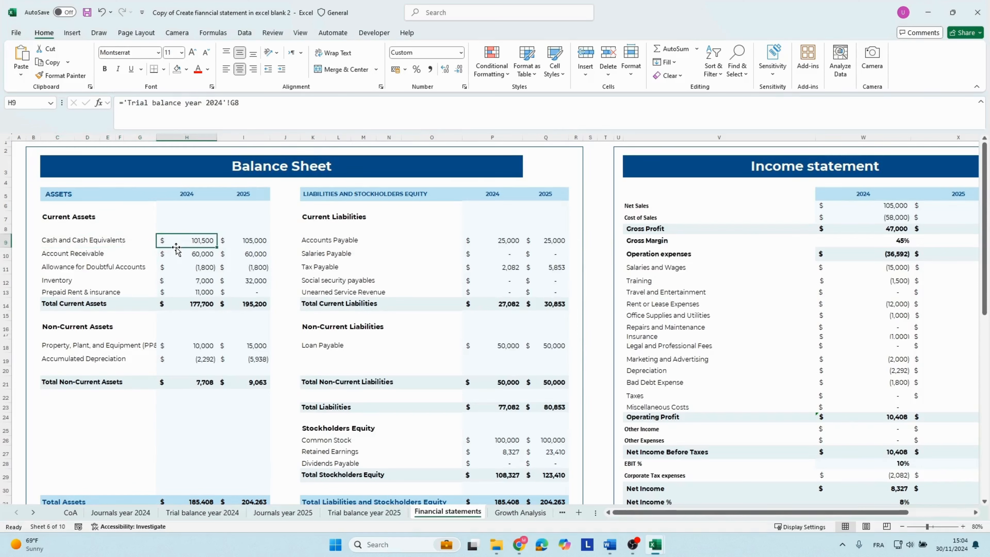
click(300, 269)
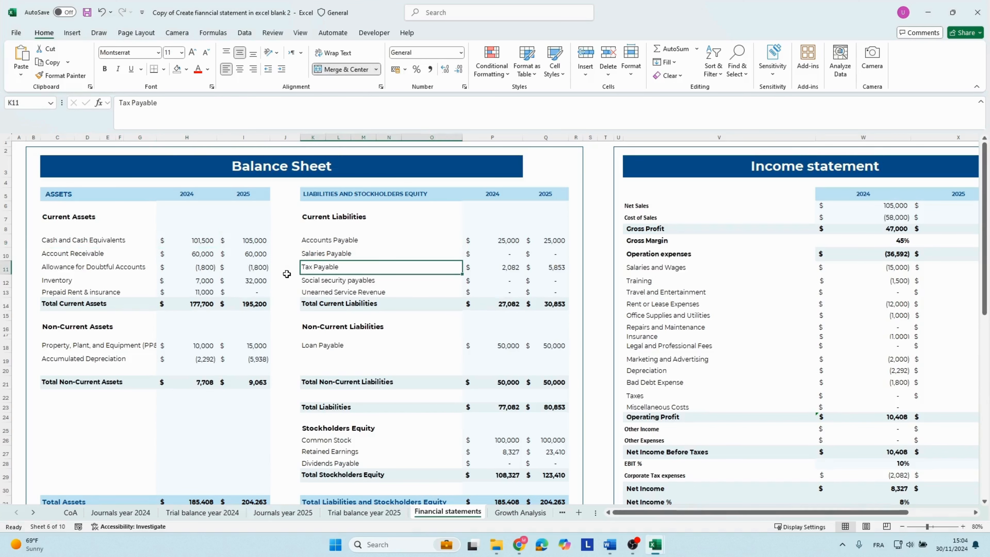
key(Right)
key(Right)
key(Right)
key(Right)
key(Right)
key(Right)
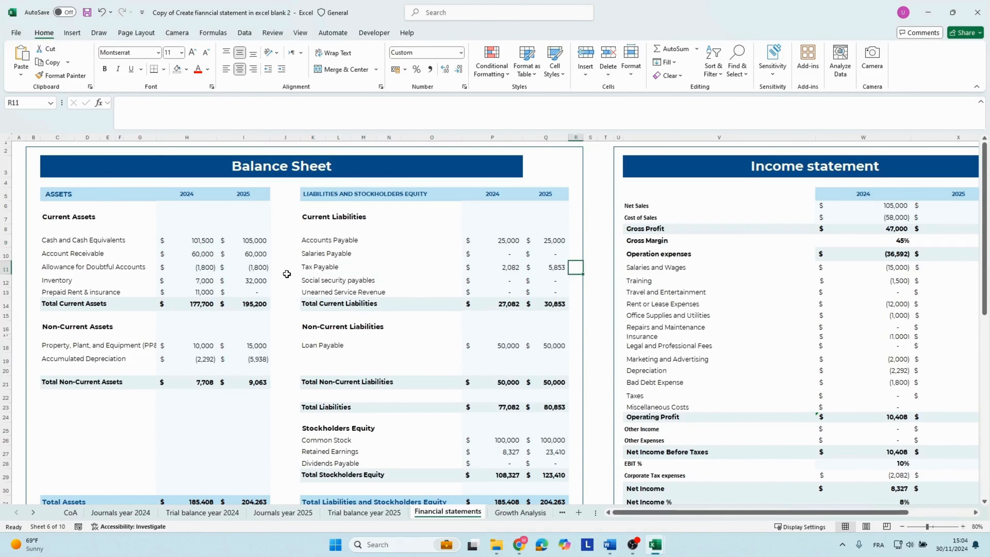
Examine the income statement and the 2024 Salaries and Wages formula.
key(Right)
key(Right)
key(Right)
key(Right)
key(Right)
key(Left)
key(Left)
key(Left)
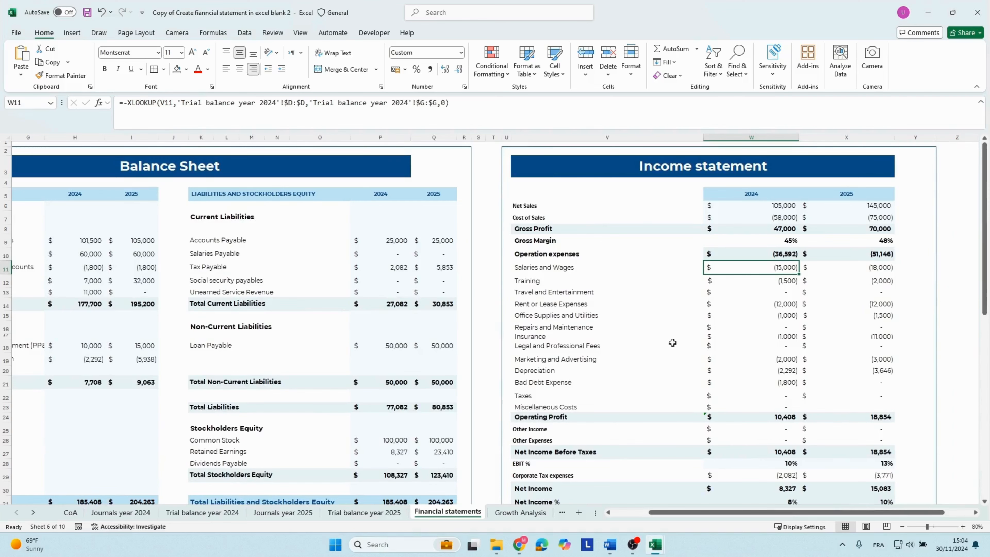
Examine the cash flow statement and its 2024 operating activities formulas.
scroll(735, 332, down, 3)
scroll(736, 333, down, 4)
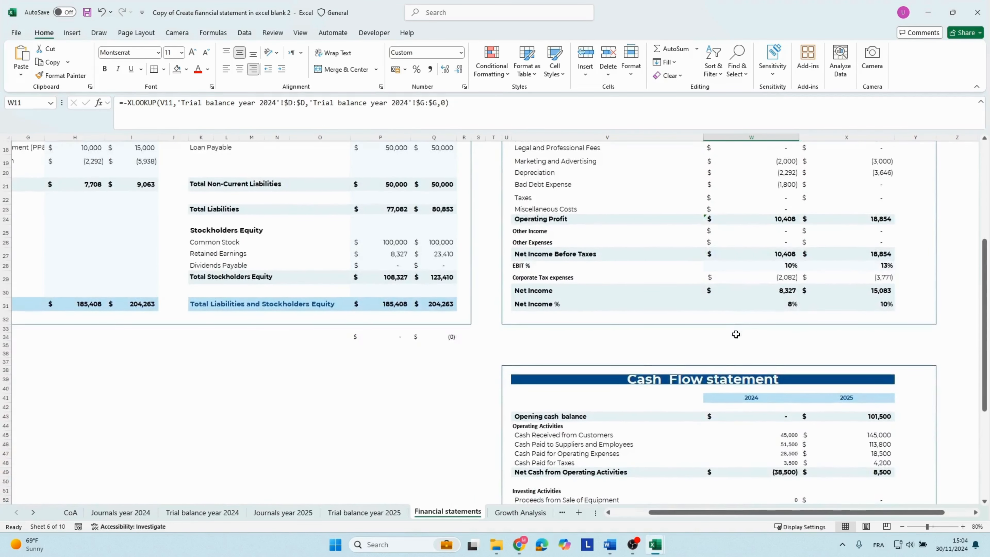
click(674, 306)
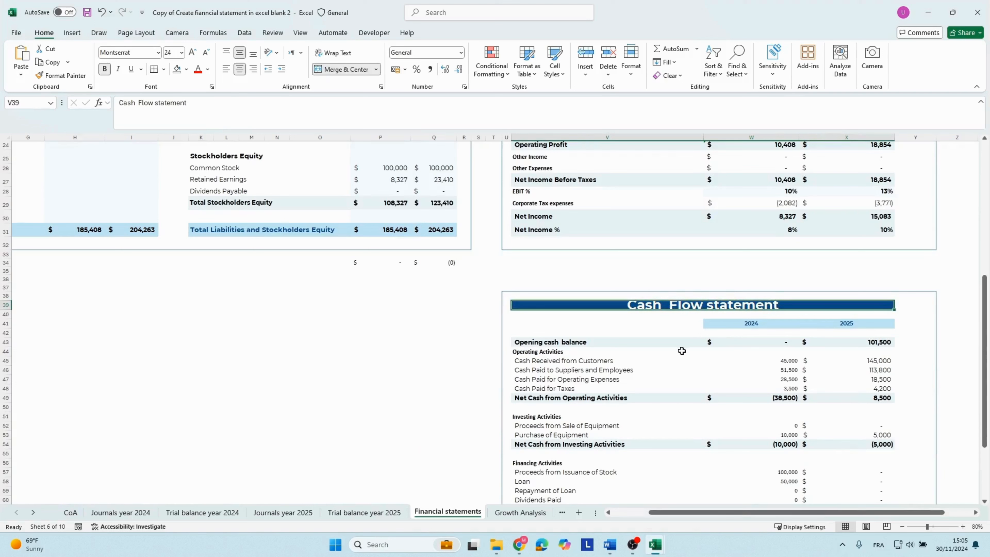
click(759, 350)
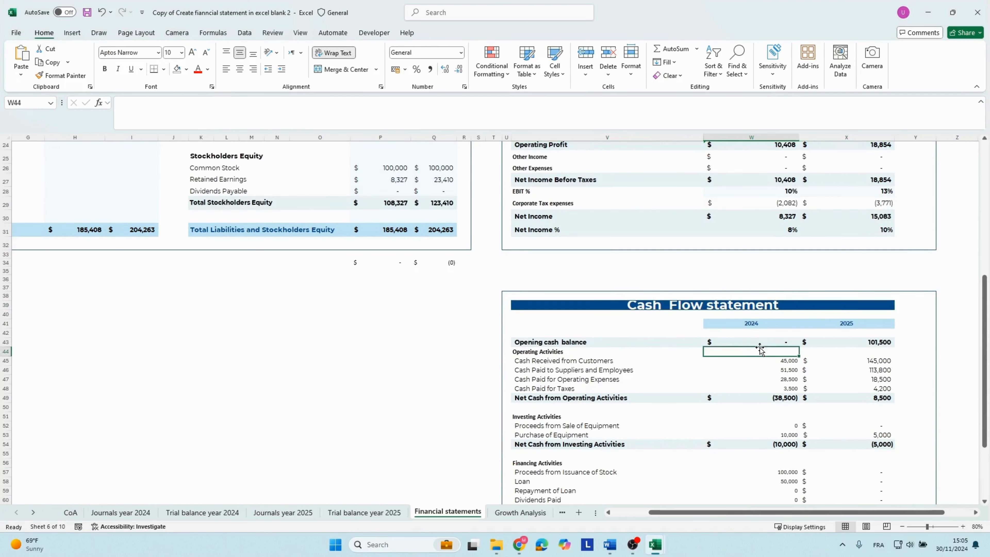
key(Down)
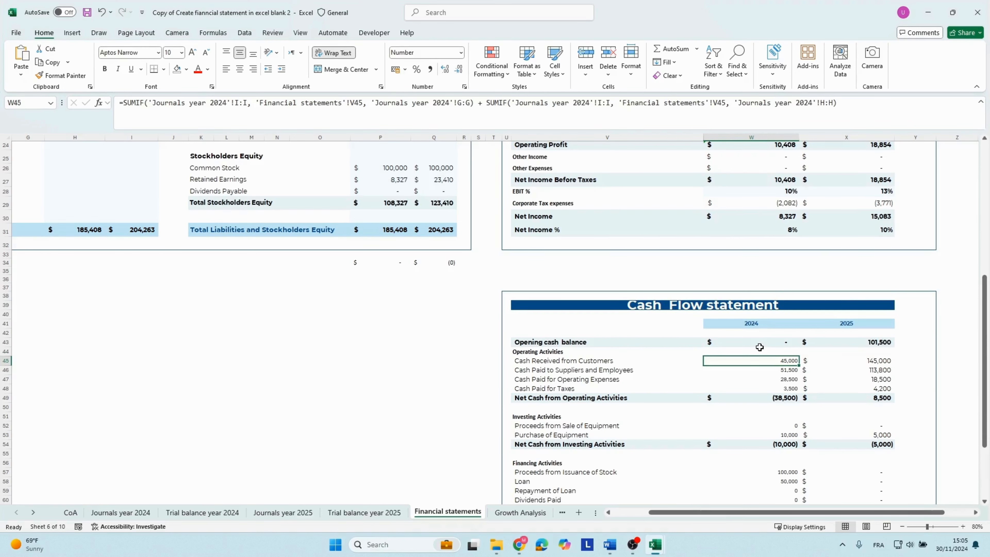
key(Down)
key(Down)
key(Down)
key(Down)
key(Down)
key(Down)
key(Down)
key(Down)
key(Down)
key(Down)
key(Down)
key(Down)
key(Down)
key(Down)
key(Down)
key(Down)
key(Down)
key(Down)
key(Down)
key(Down)
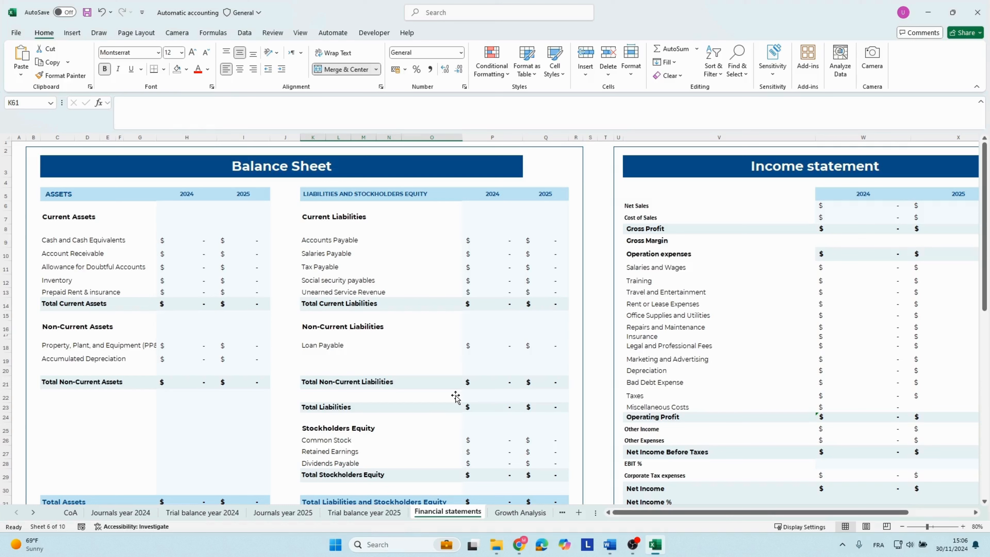
In the Automatic accounting workbook, look over the blank financial statements and the chart of accounts' account number column.
click(402, 383)
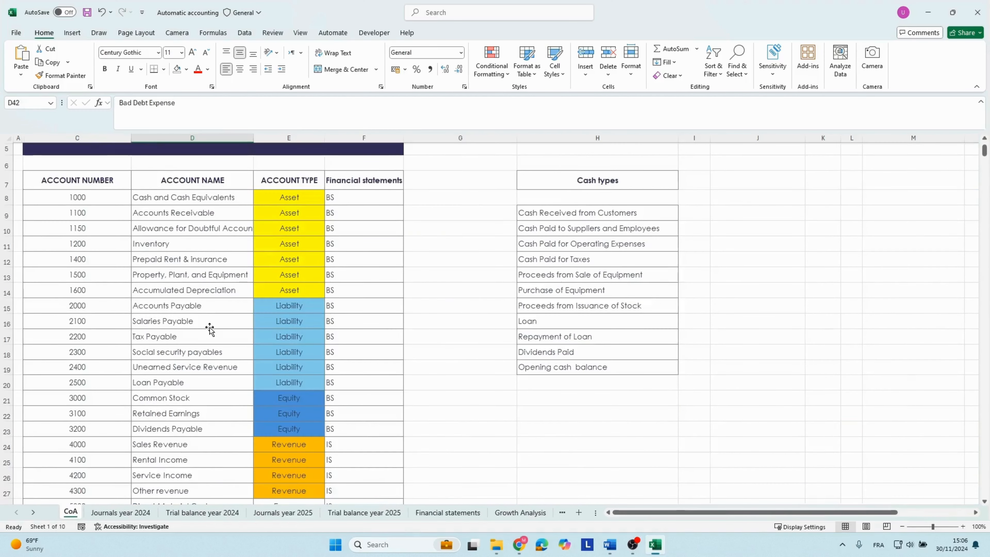
scroll(210, 327, up, 2)
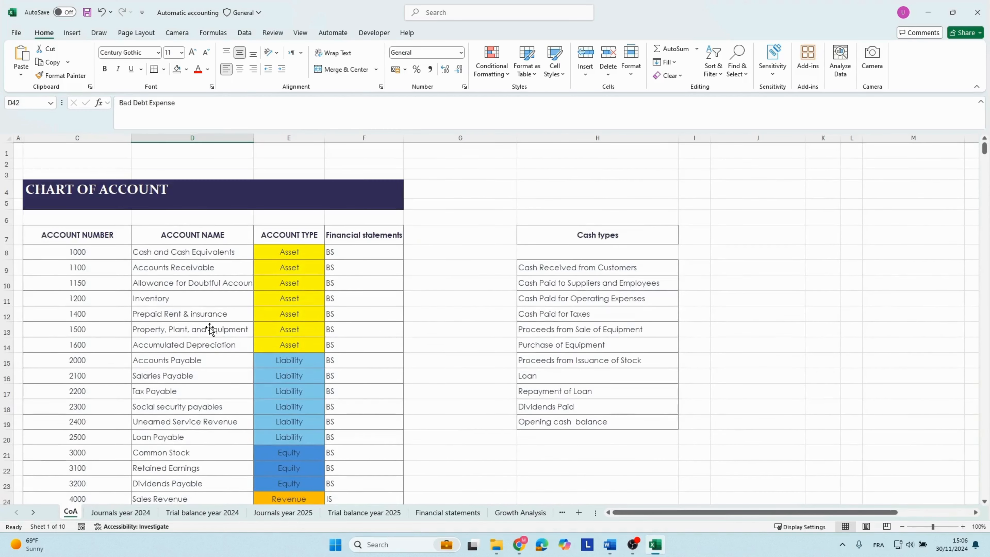
click(95, 191)
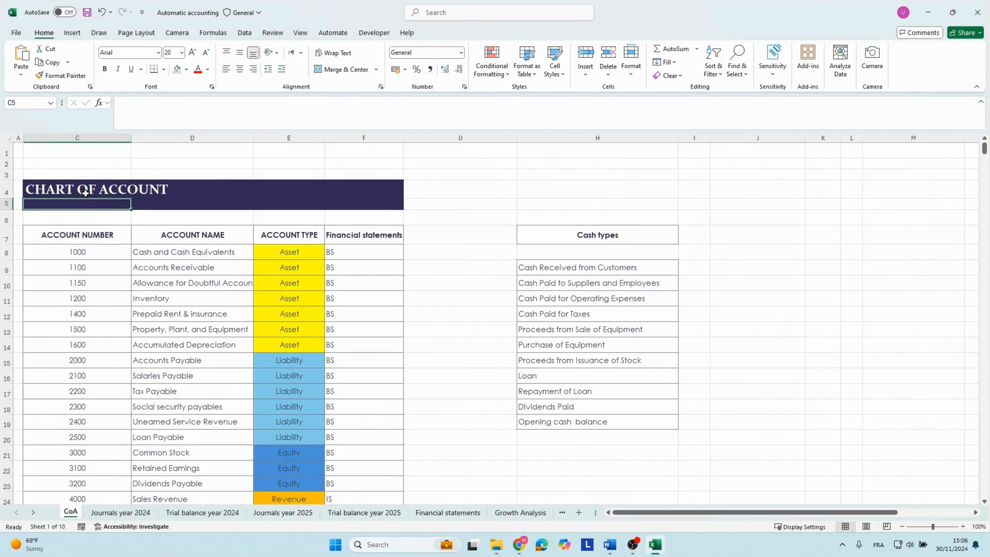
key(Down)
key(Down)
key(Down)
key(Down)
key(Up)
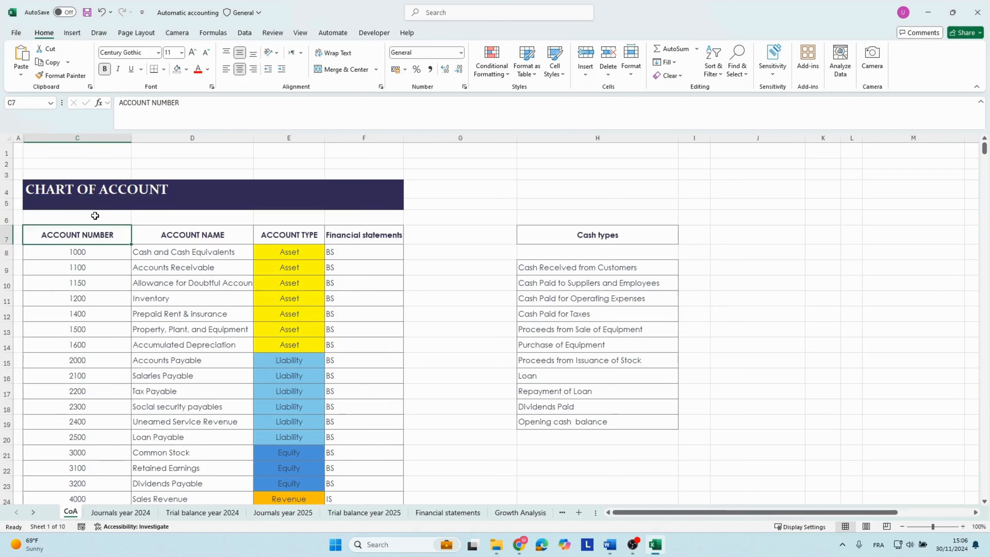
key(Down)
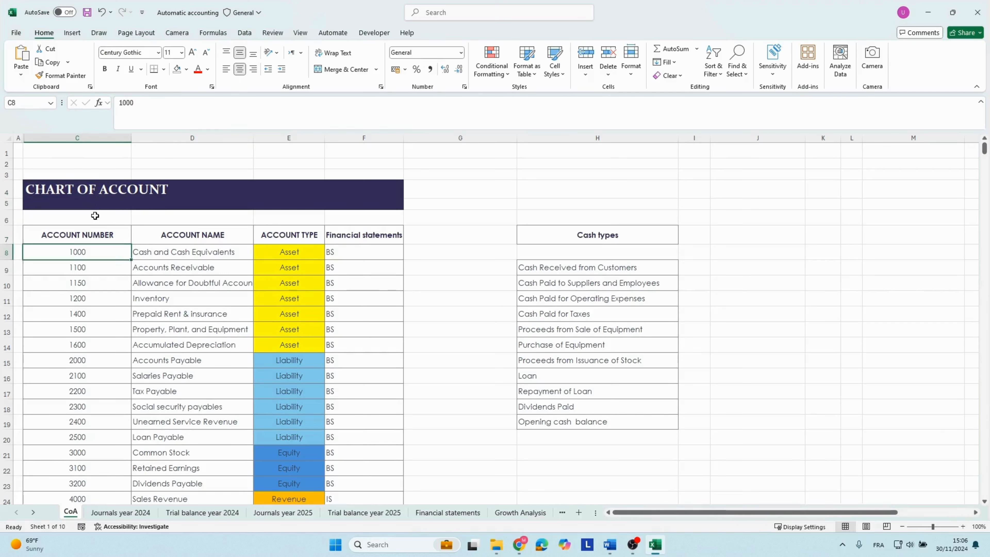
Examine the account name and account type columns of the chart of accounts, going through the asset rows.
key(Right)
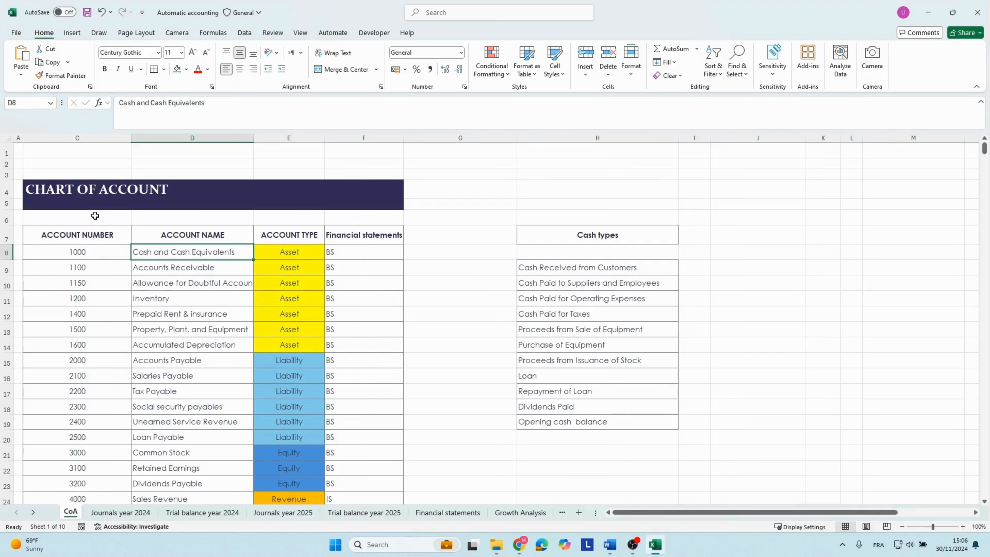
key(Up)
key(Right)
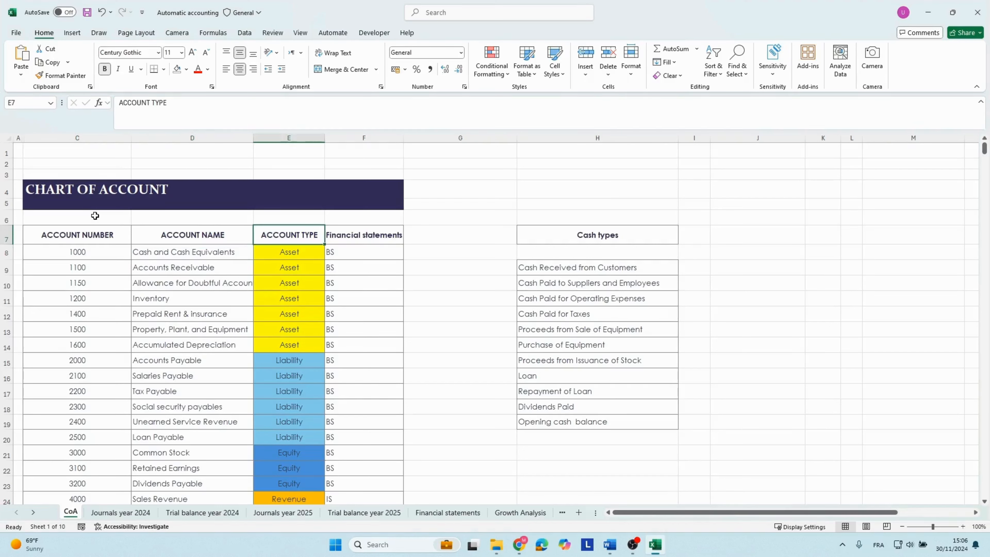
key(Down)
key(Down)
key(Down)
key(Down)
key(Down)
key(Down)
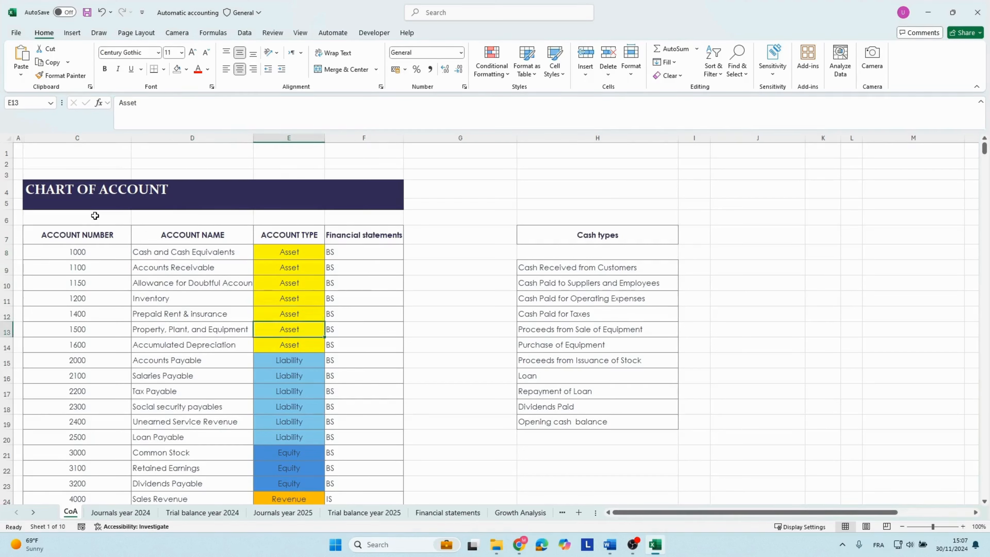
key(Down)
key(Down)
key(Up)
key(Up)
key(Up)
key(Up)
key(Up)
key(Up)
key(Up)
key(Up)
key(Up)
key(Down)
key(Down)
key(Down)
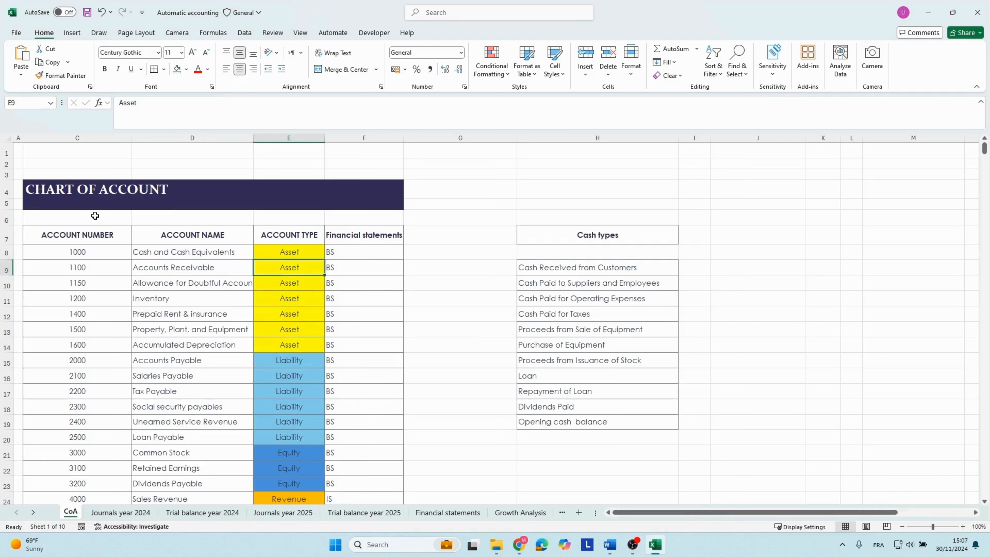
key(Up)
key(Left)
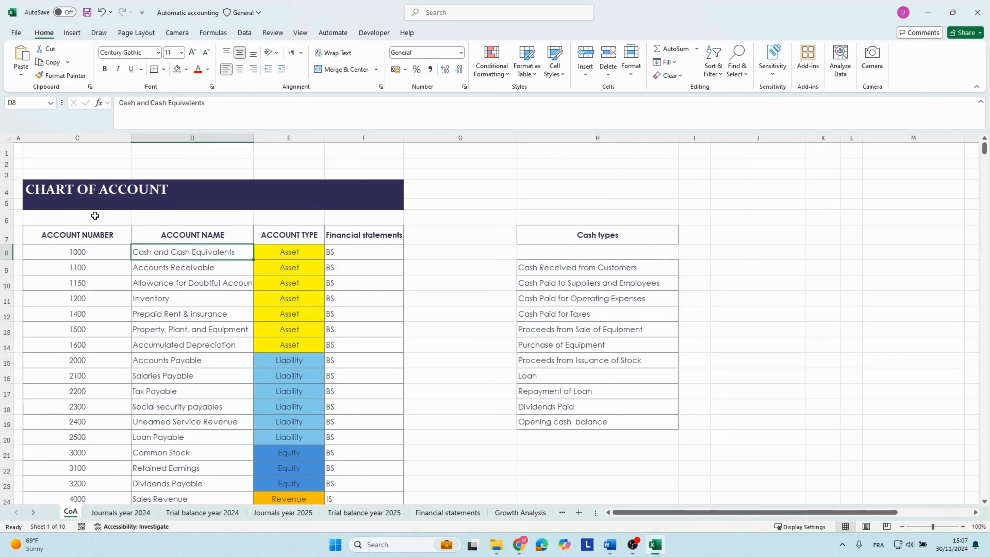
Examine the asset account numbers 1000 to 1600 in the chart of accounts.
key(Left)
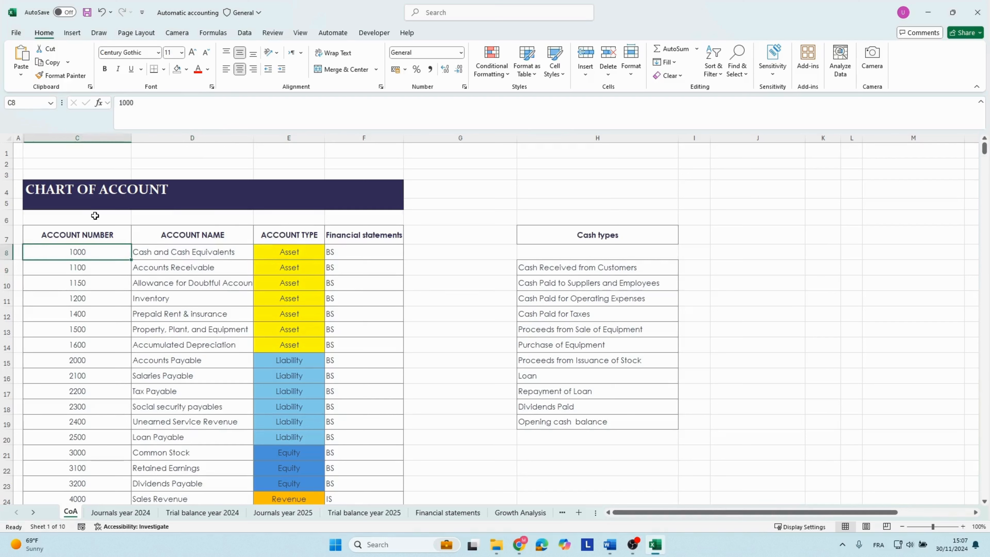
key(Down)
key(Down)
key(Down)
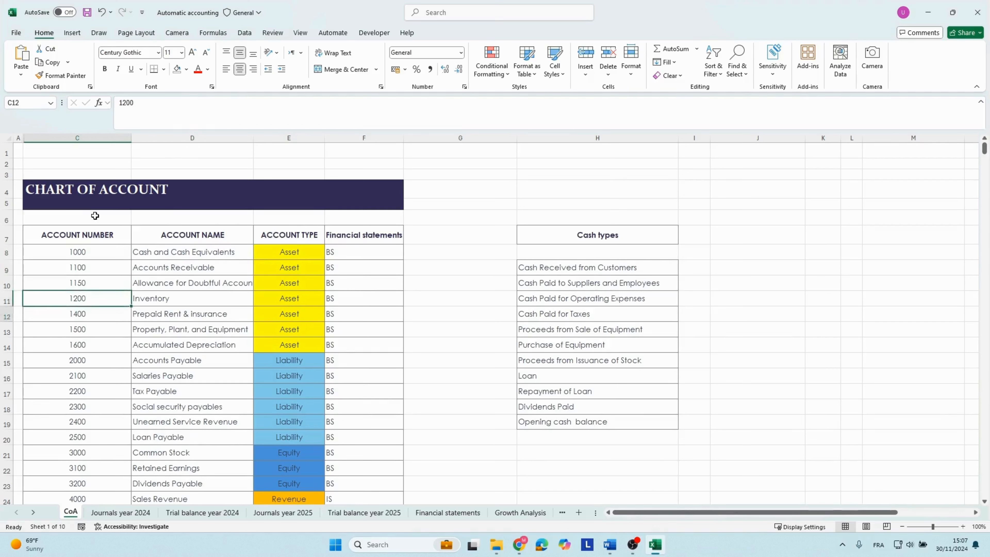
key(Down)
key(Down)
key(Down)
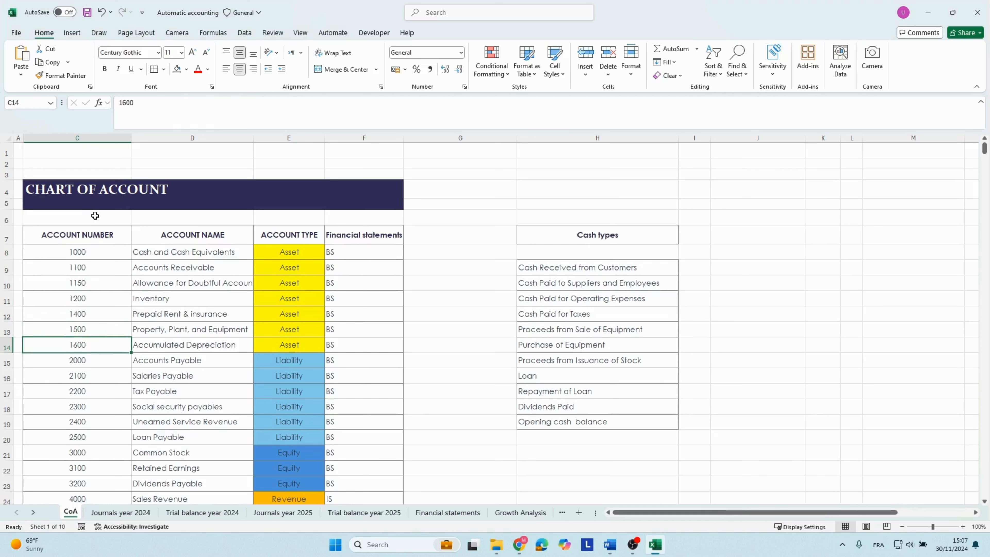
key(Up)
key(Up)
key(Up)
key(Up)
key(Up)
key(Up)
key(Up)
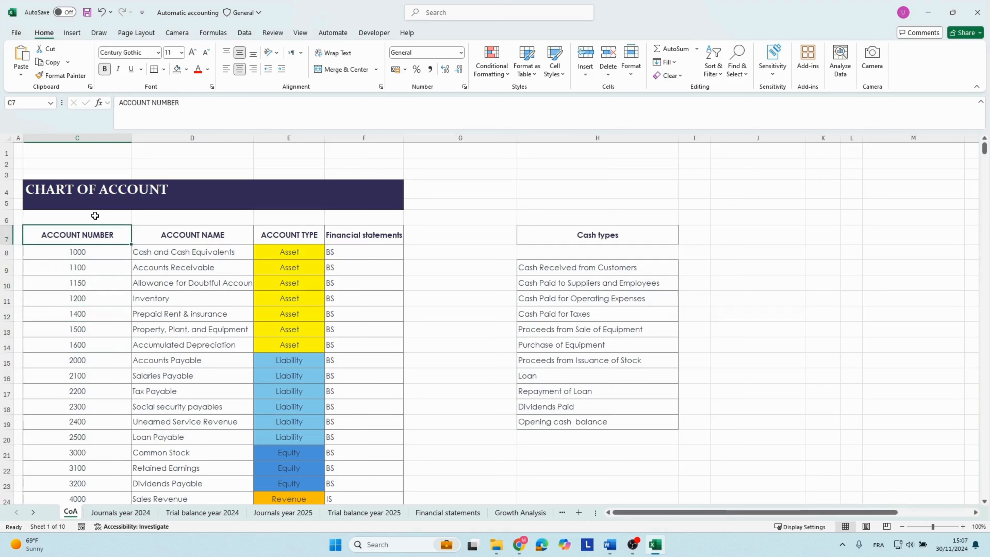
Examine the asset rows of the chart of accounts, from the account numbers across to their financial statement classification.
key(Down)
key(Down)
key(Down)
key(Down)
key(Down)
key(Down)
key(Down)
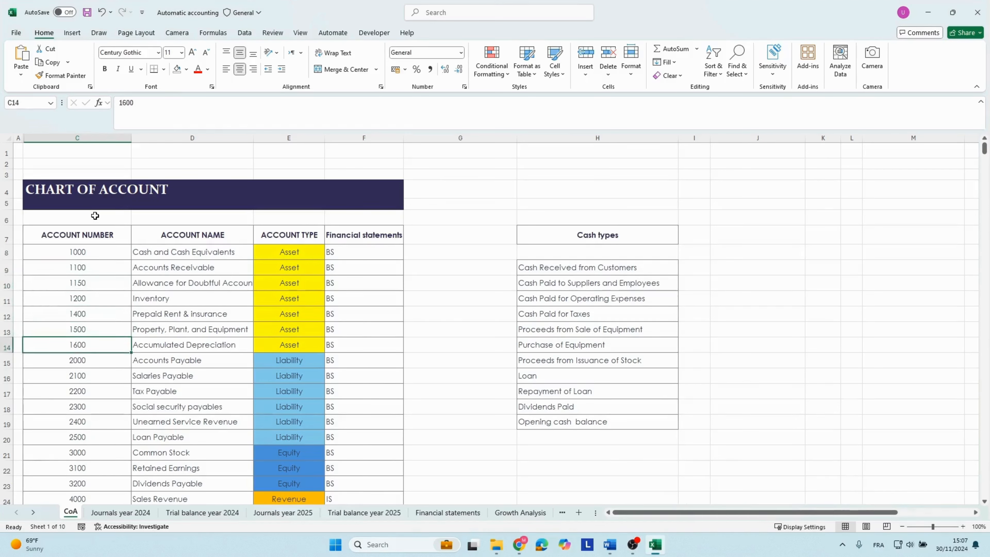
key(Up)
key(Up)
key(Right)
key(Right)
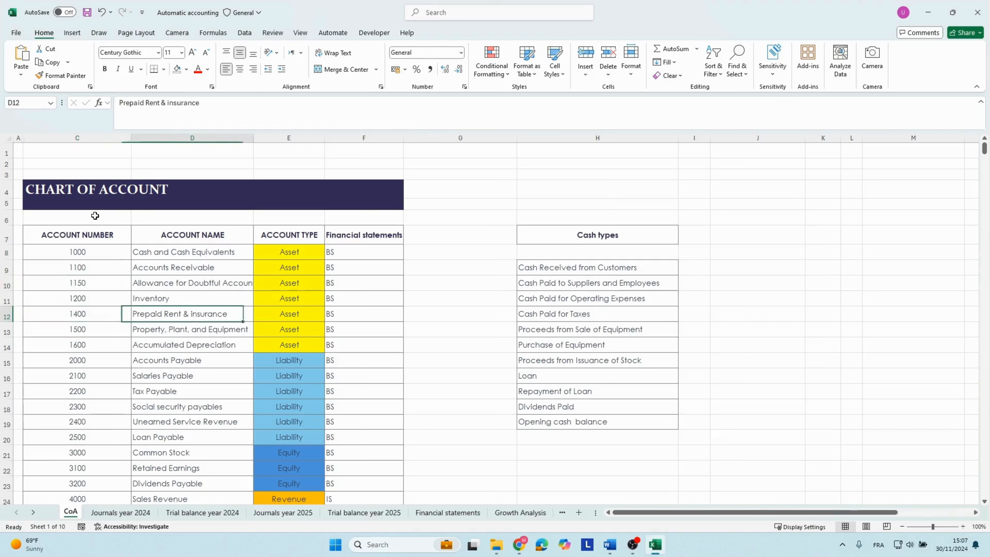
key(Right)
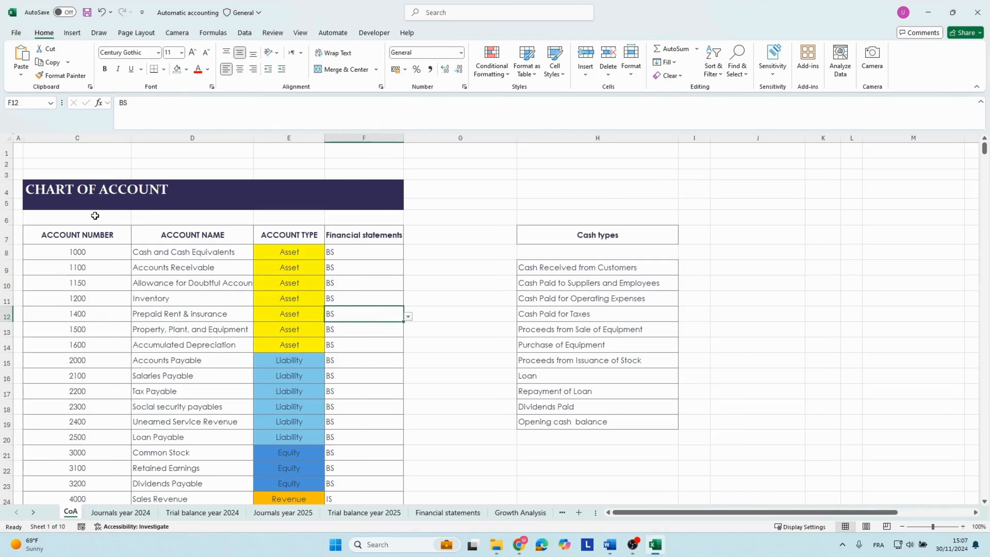
Examine the liability account numbers 2000 to 2500 and their account type in the chart of accounts.
key(Down)
key(Down)
key(Down)
key(Left)
key(Left)
key(Left)
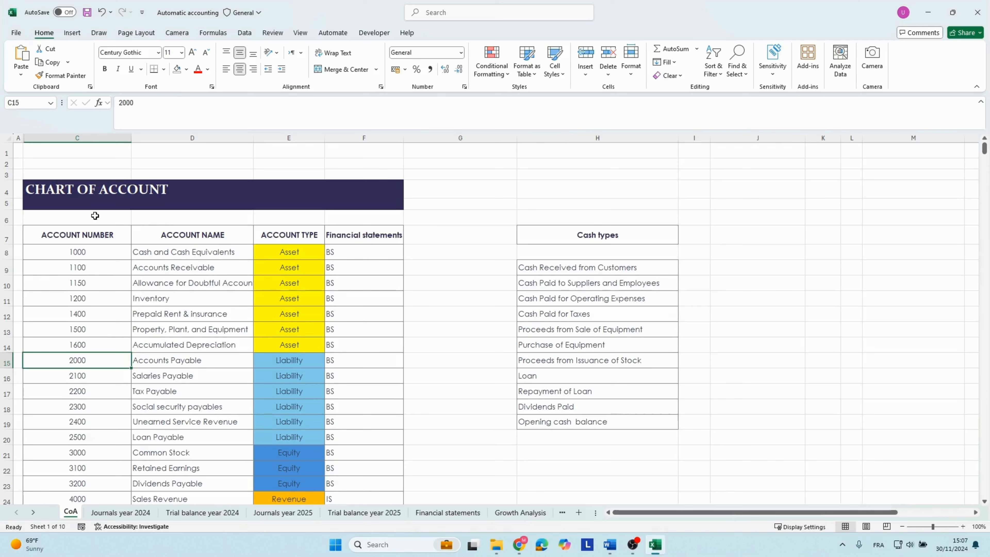
key(shift+Down)
key(shift+Down)
key(shift+Down)
key(shift+Down)
key(shift+Down)
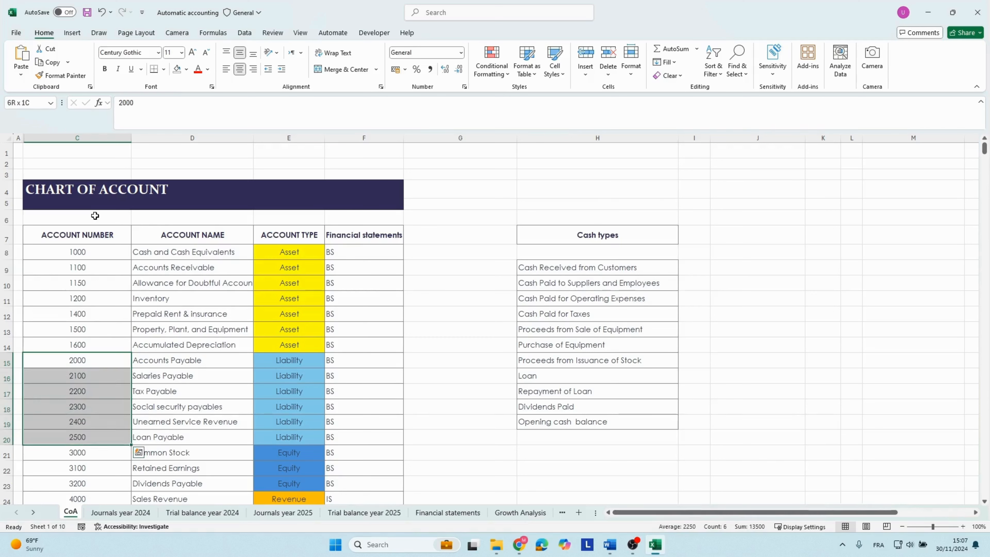
key(Right)
key(Right)
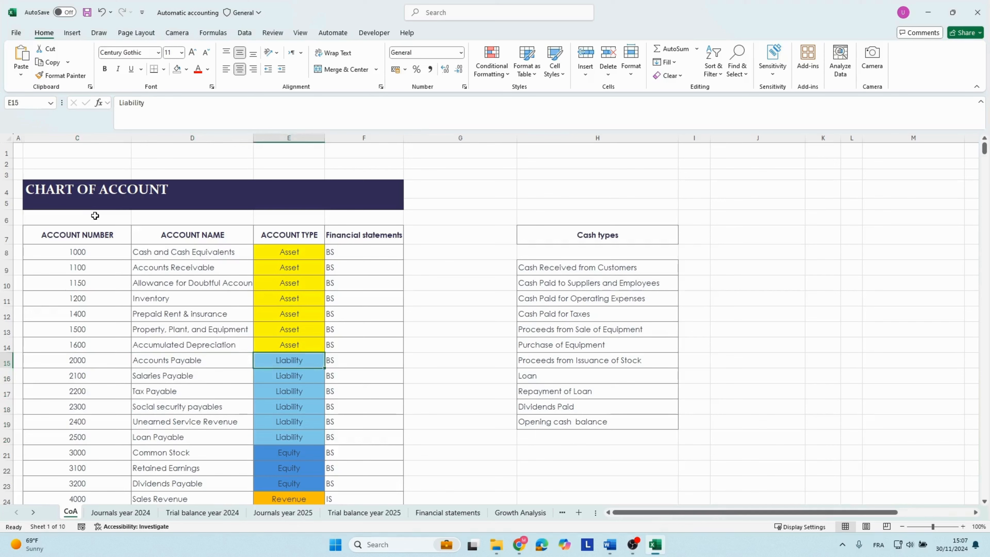
Examine the equity account numbers 3000 to 3200 and their account type in the chart of accounts.
key(Down)
key(Down)
key(Down)
key(Down)
key(Down)
key(Down)
key(Down)
key(Down)
key(Down)
key(Down)
key(Down)
key(Down)
key(Down)
key(Down)
key(Down)
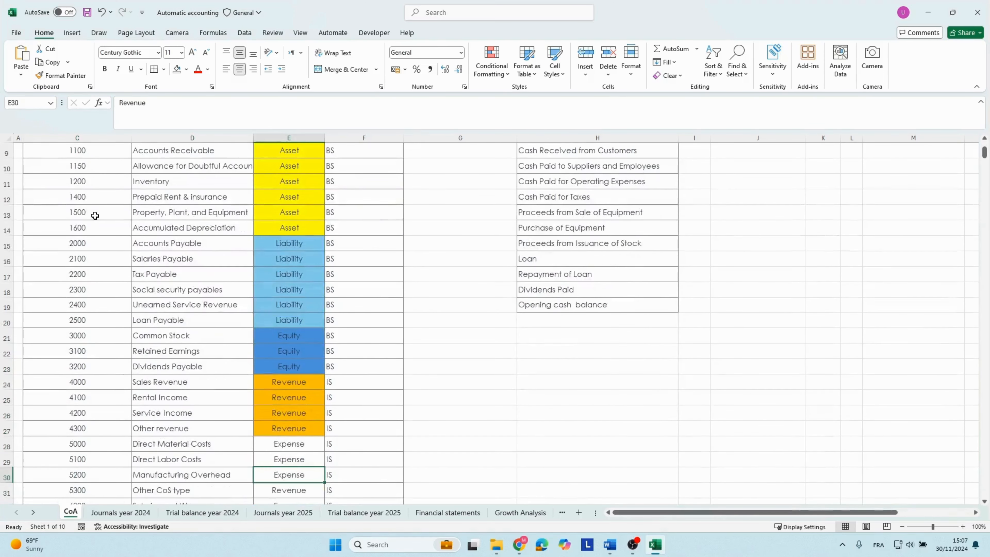
key(Up)
key(Up)
key(Up)
key(Up)
key(Up)
key(Up)
key(Up)
key(Up)
key(Up)
key(Left)
key(Left)
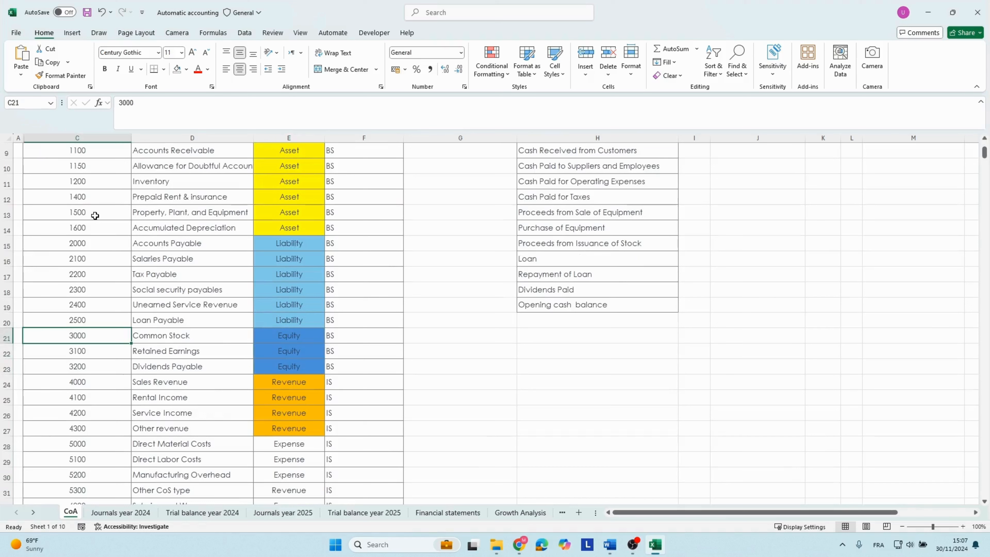
key(shift+Down)
key(shift+Down)
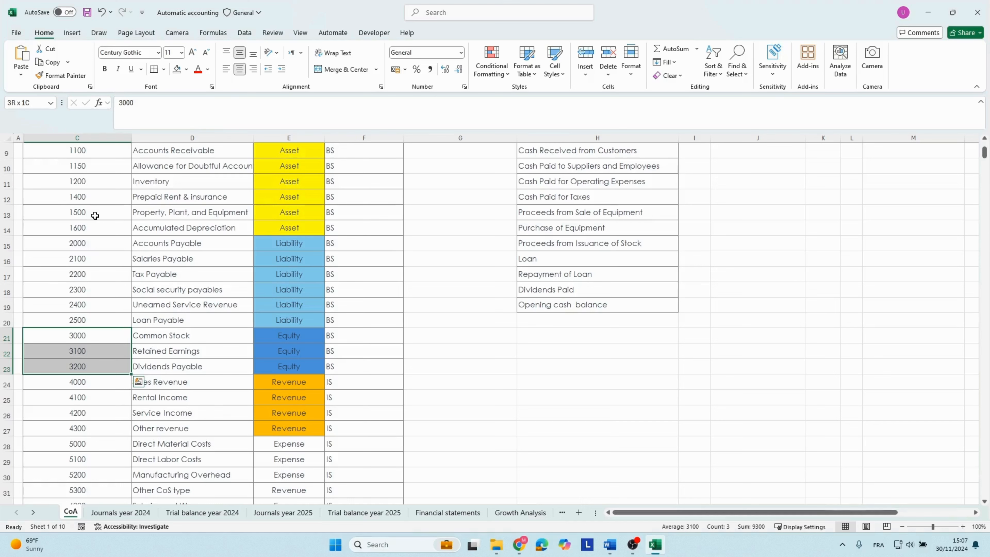
key(Right)
key(Right)
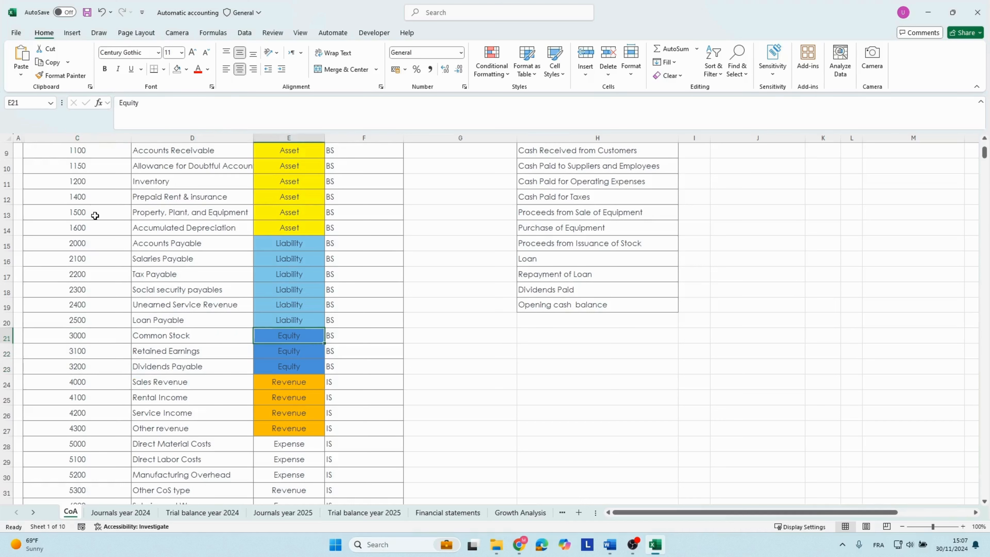
Examine the revenue accounts 4000 to 4300, including their names, account type and financial statement classification.
key(Down)
key(Down)
key(Down)
key(Down)
key(Down)
key(Down)
scroll(137, 259, down, 3)
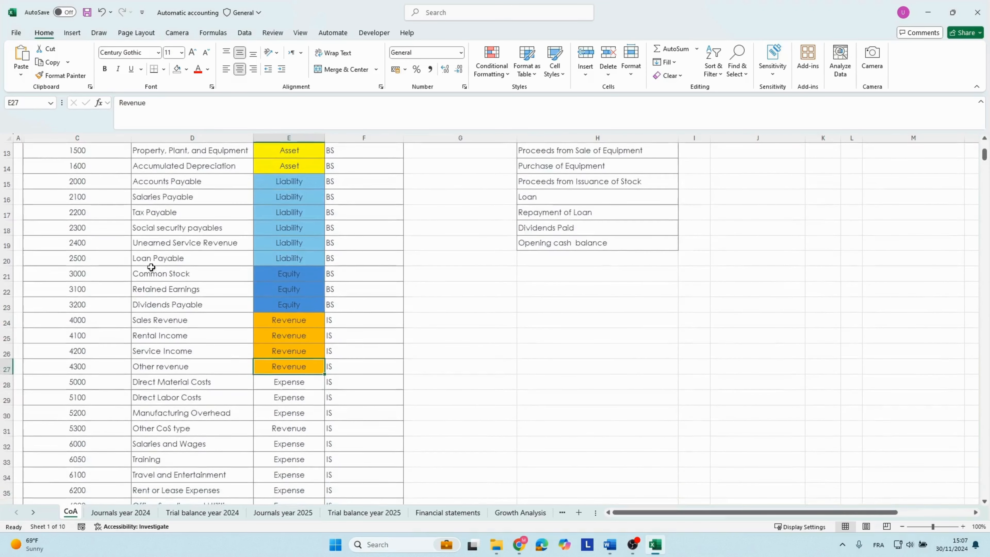
scroll(207, 296, down, 1)
drag(83, 226, 121, 270)
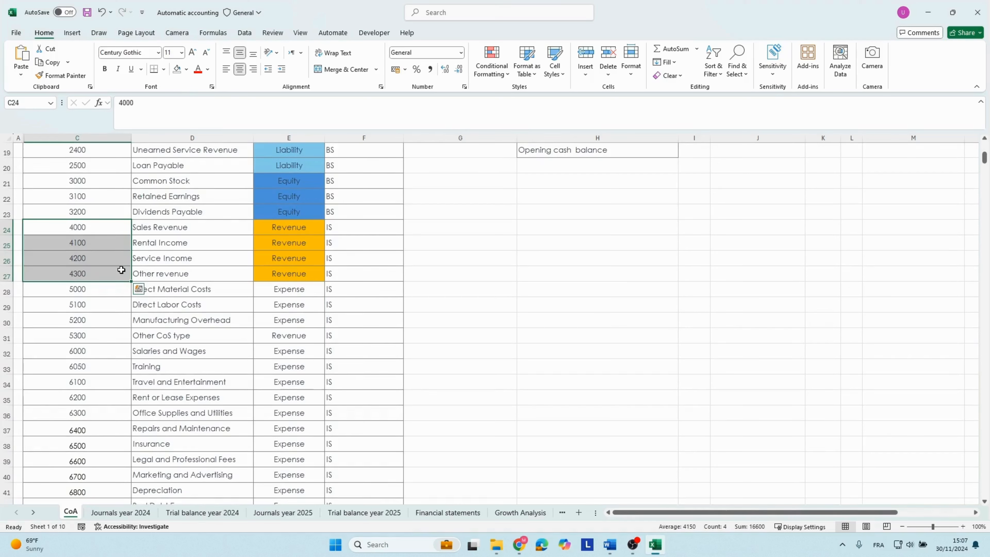
click(152, 232)
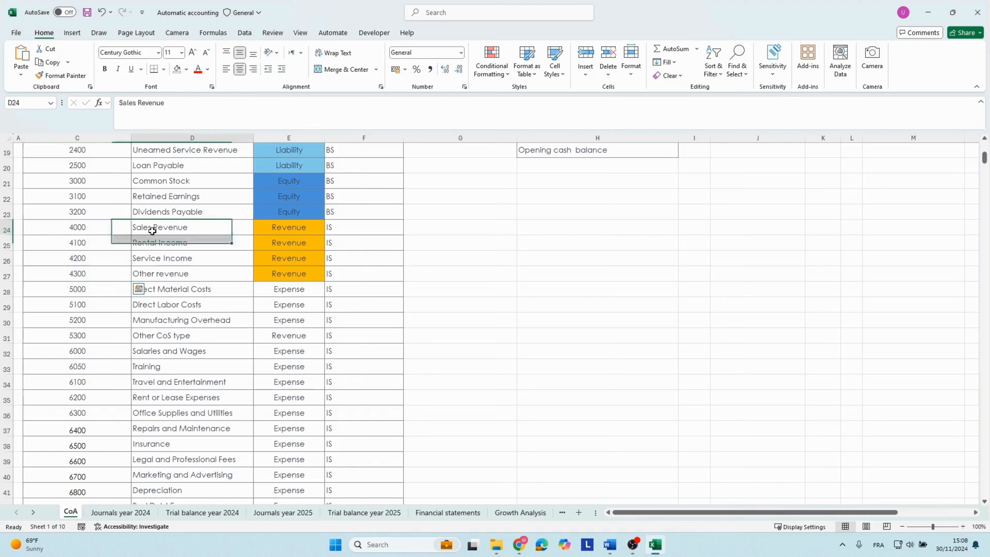
click(157, 257)
click(161, 273)
click(269, 234)
click(347, 231)
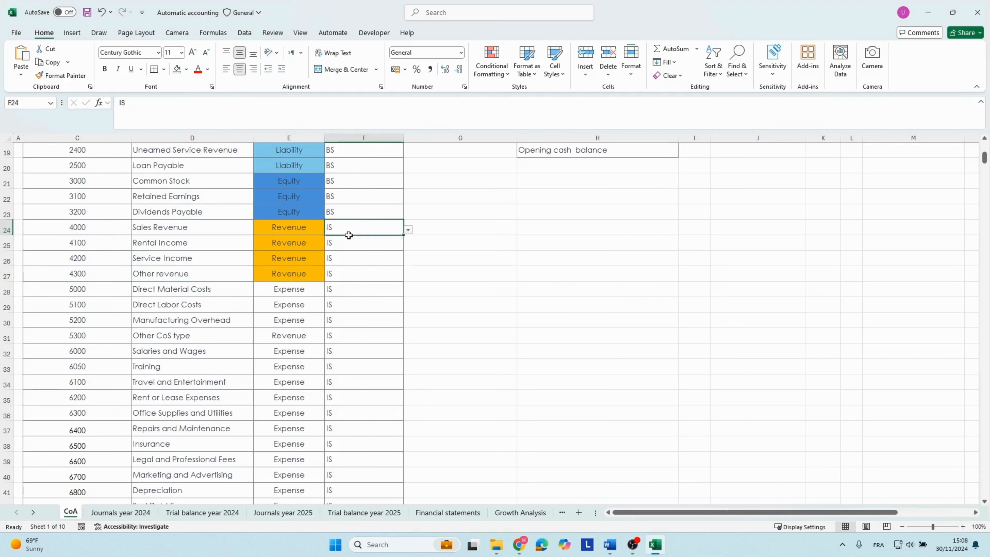
drag(348, 235, 358, 278)
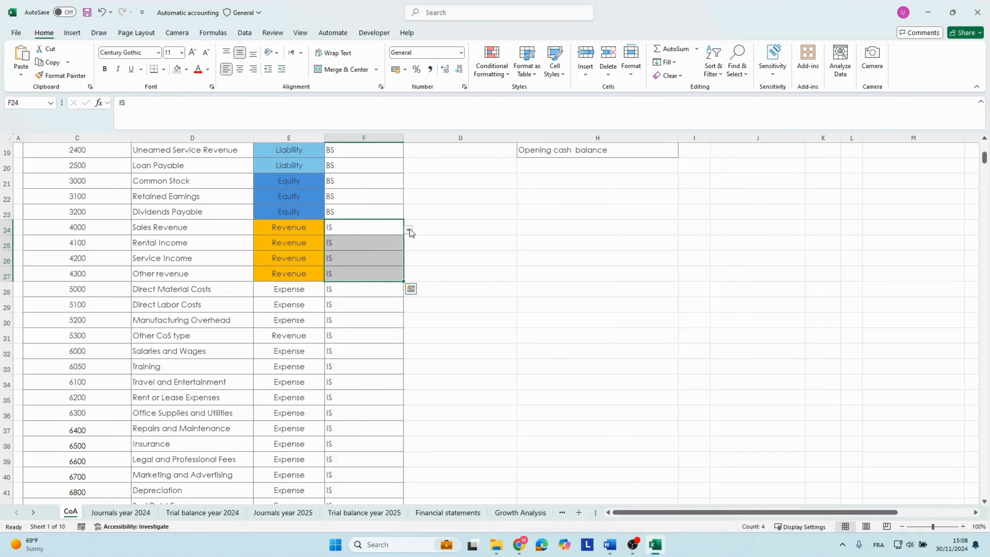
Examine the cost of sales accounts numbered 5000 to 5300 and go through their account names.
click(265, 276)
click(160, 286)
click(107, 293)
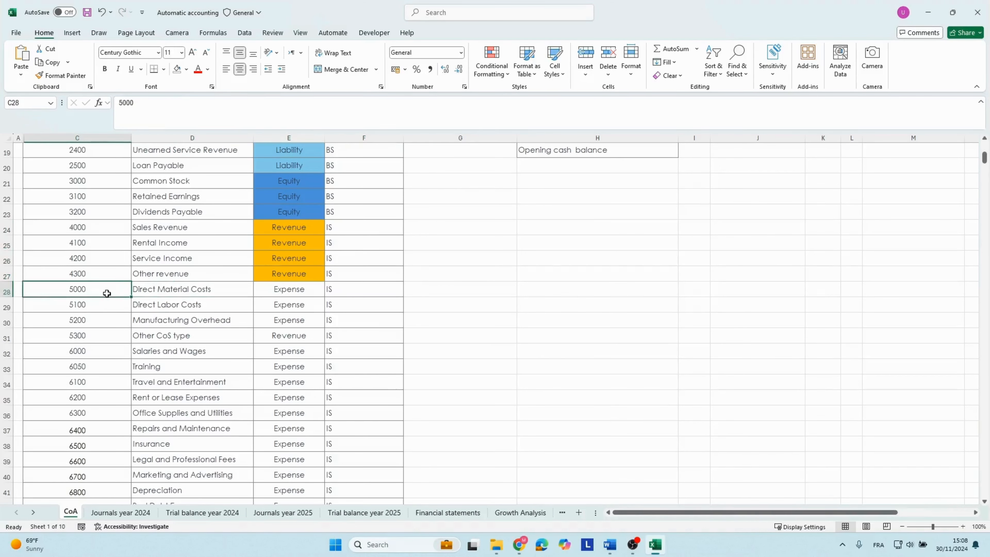
scroll(106, 294, down, 2)
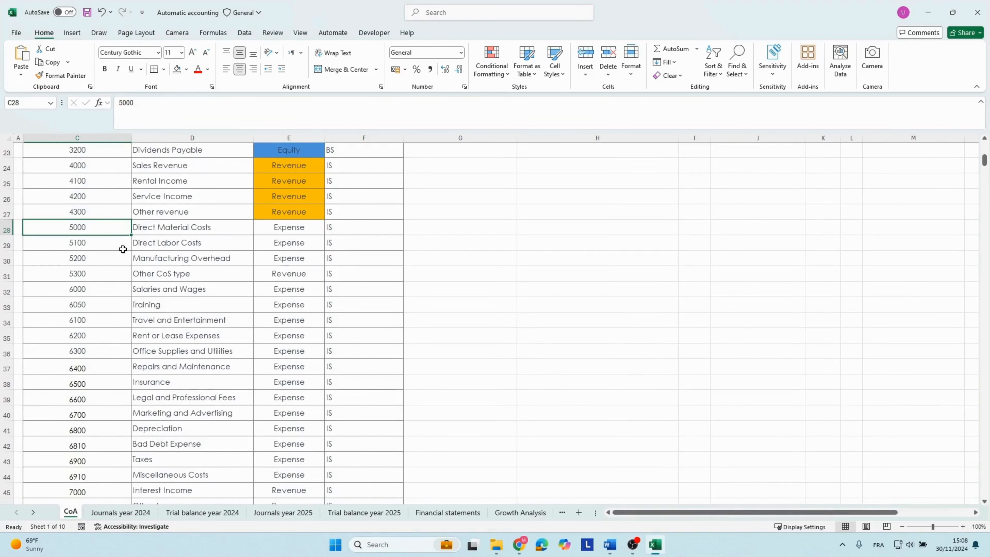
key(Right)
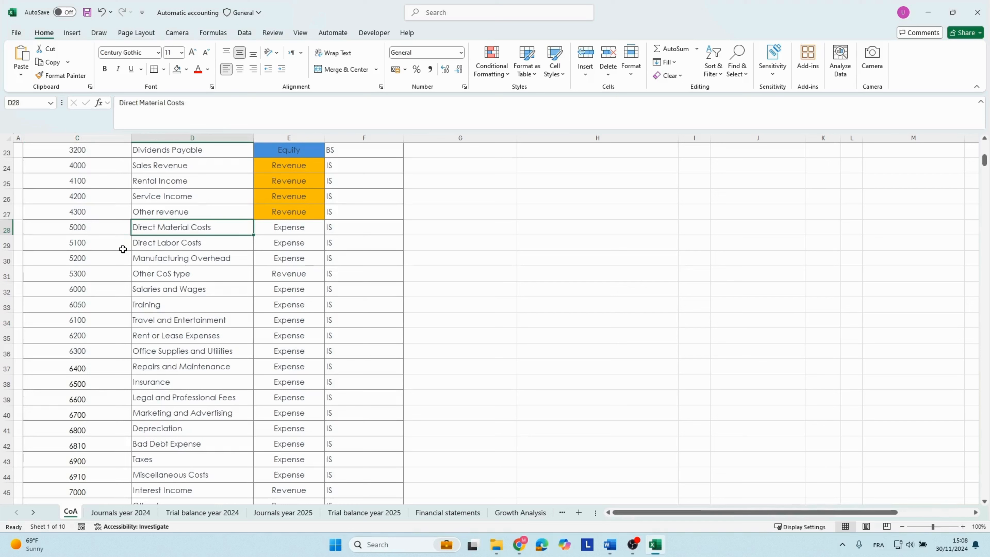
key(Down)
key(Down)
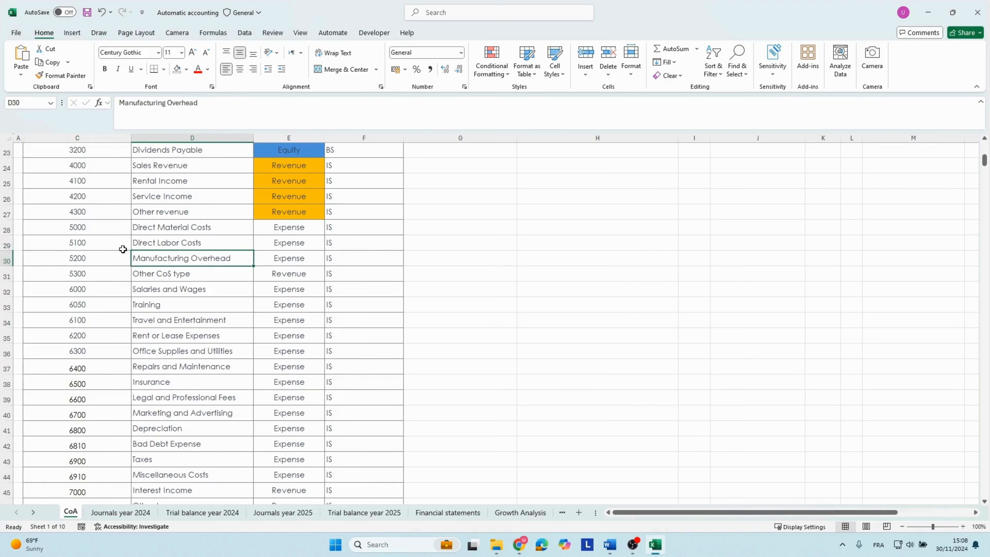
key(Down)
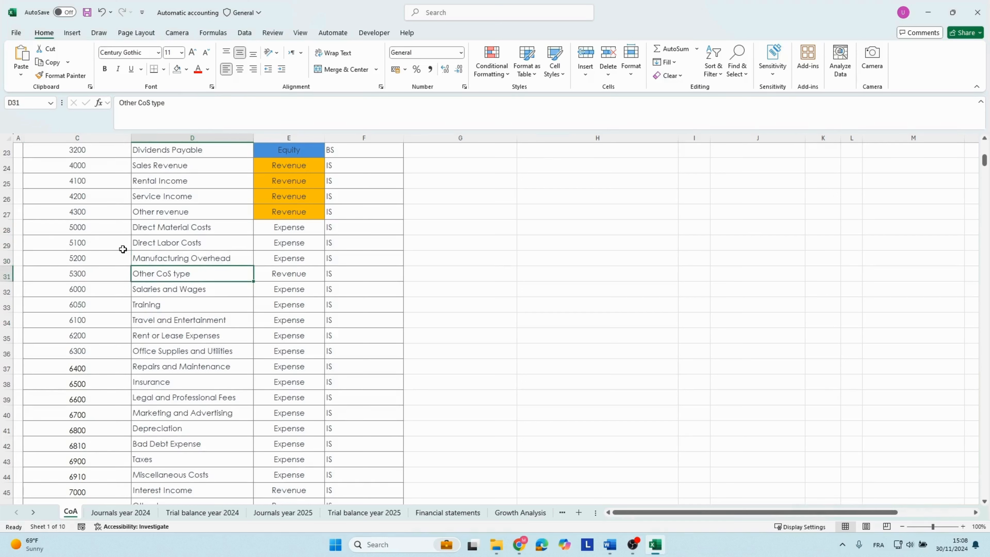
key(Left)
key(Up)
key(Up)
key(Up)
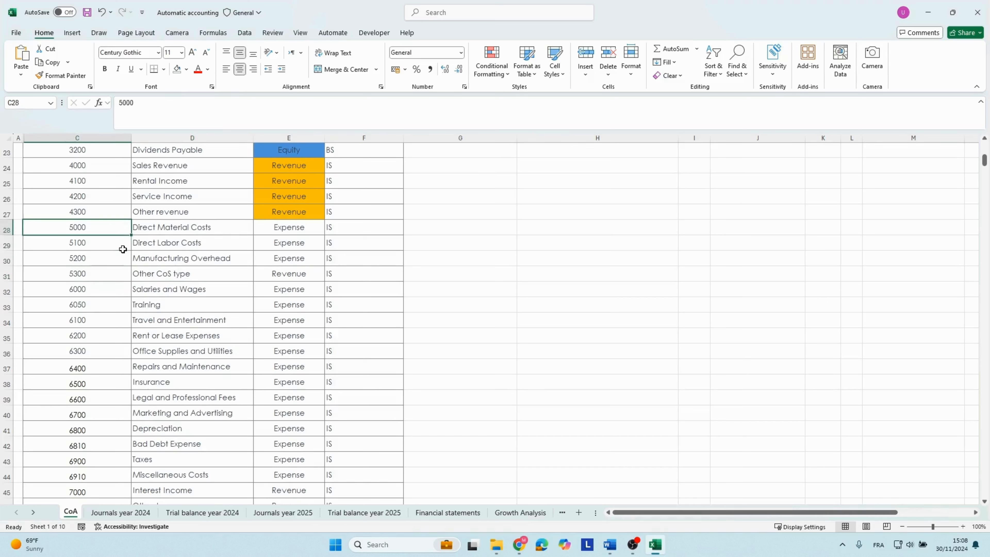
Examine the operating expense accounts from 6000 Salaries and Wages onward, going down through the account names.
key(Down)
key(Down)
key(Down)
key(Down)
key(Right)
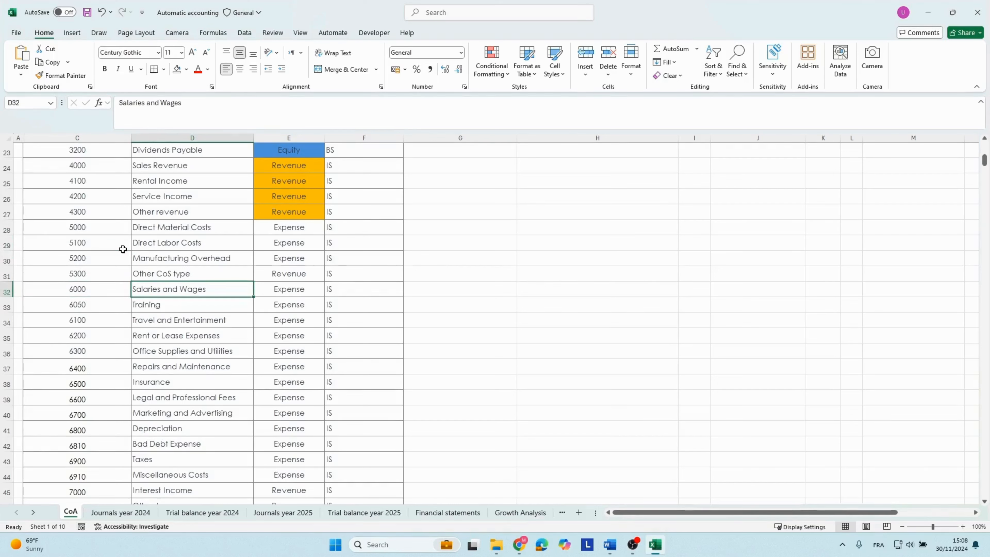
key(Left)
key(Up)
key(Down)
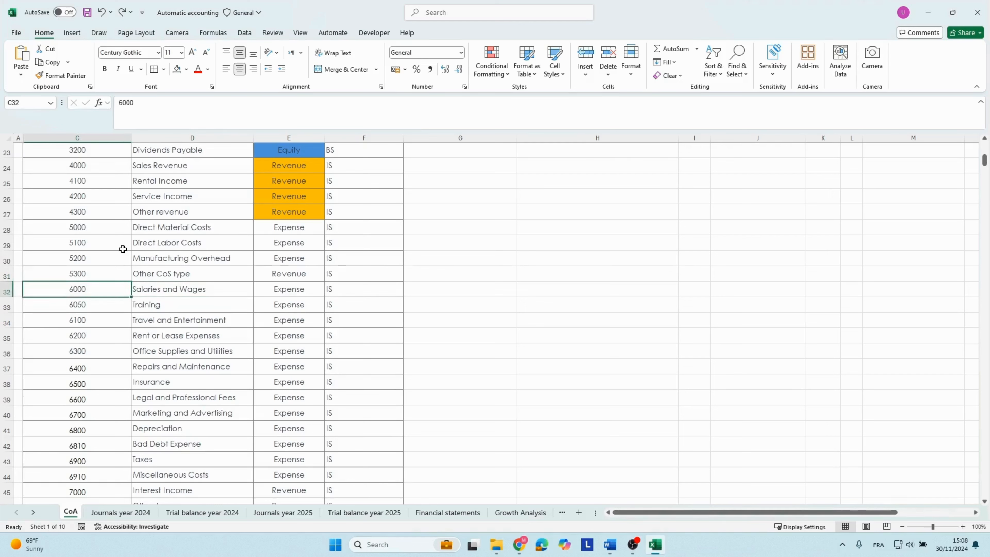
key(Right)
key(Down)
key(Down)
key(Down)
key(Down)
key(Down)
key(Down)
key(Down)
key(Down)
key(Down)
key(Down)
key(Down)
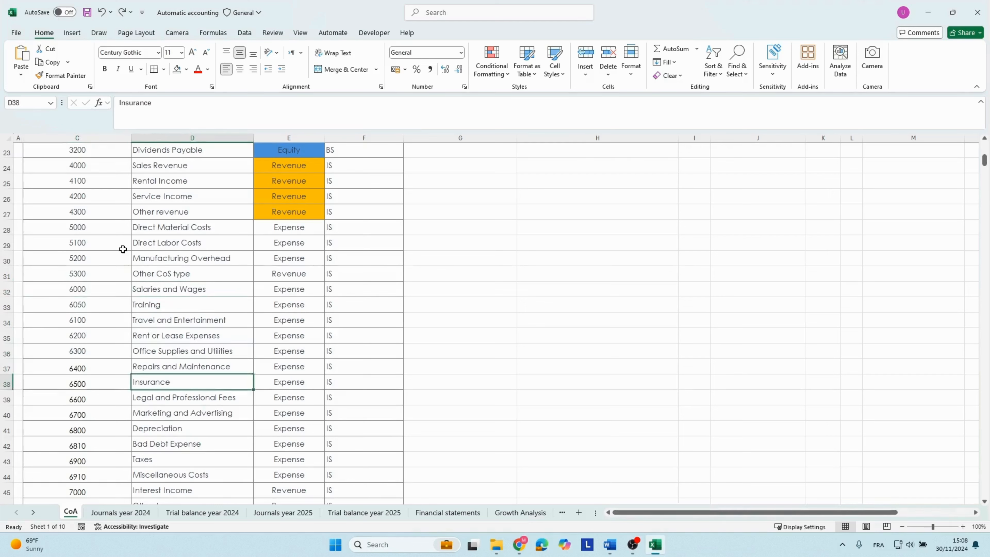
key(Down)
key(Down)
key(Down)
key(Down)
key(Down)
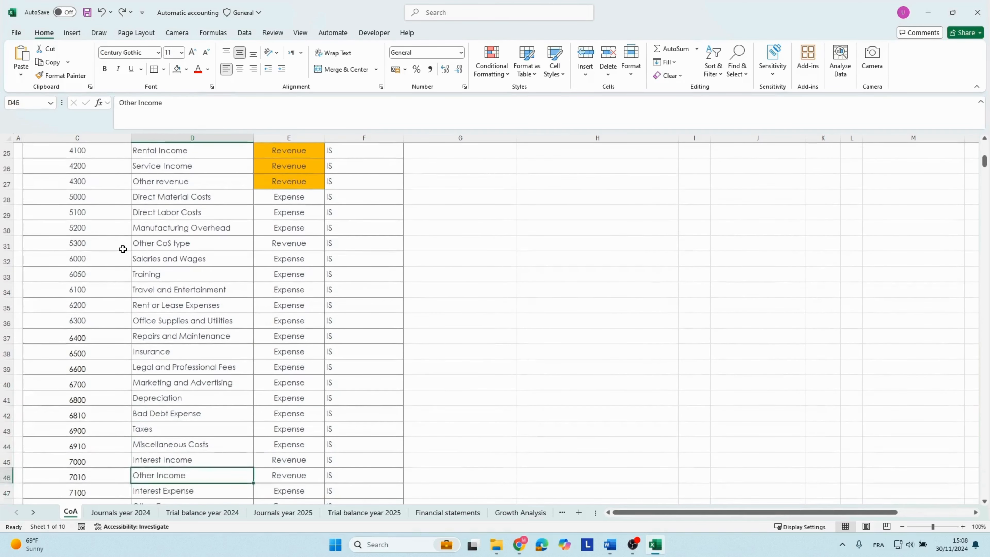
Examine the other income, other expense and corporate tax accounts numbered 7000 to 7200.
key(Up)
key(Up)
key(Up)
key(Left)
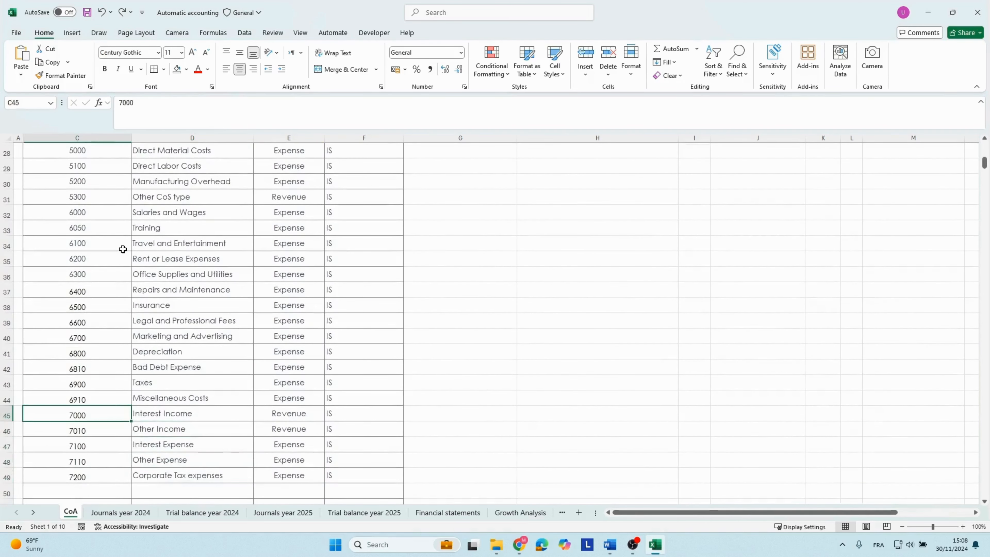
key(Right)
key(Down)
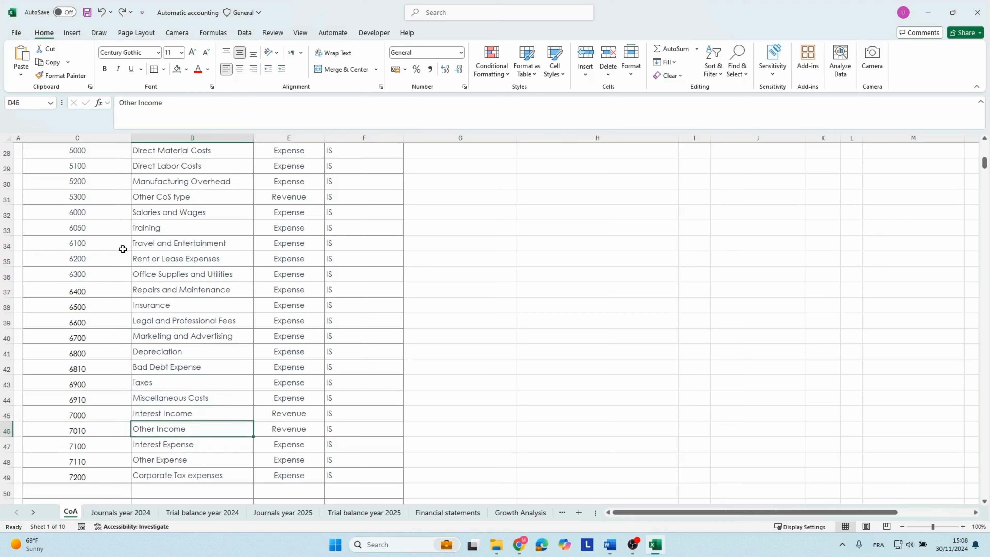
key(Left)
key(Down)
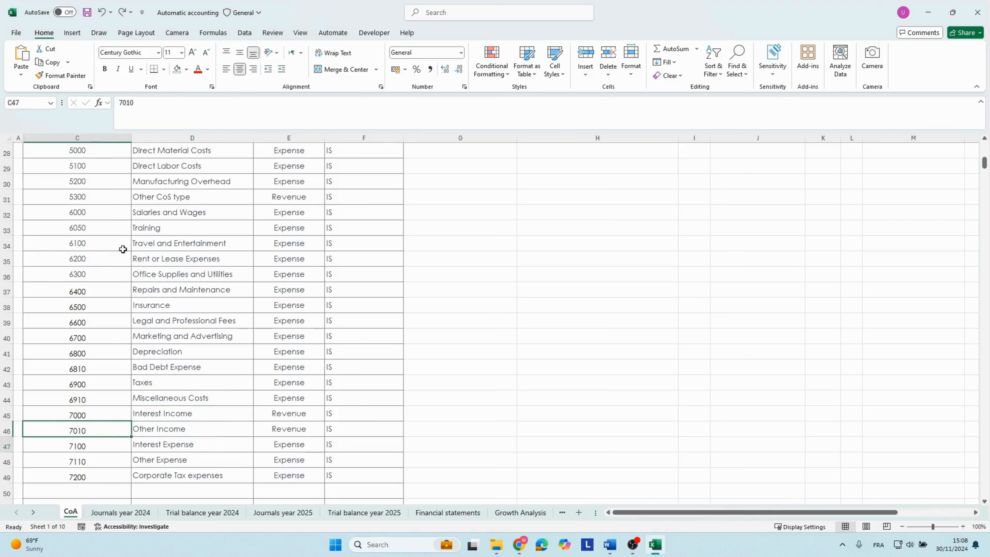
key(Right)
key(Down)
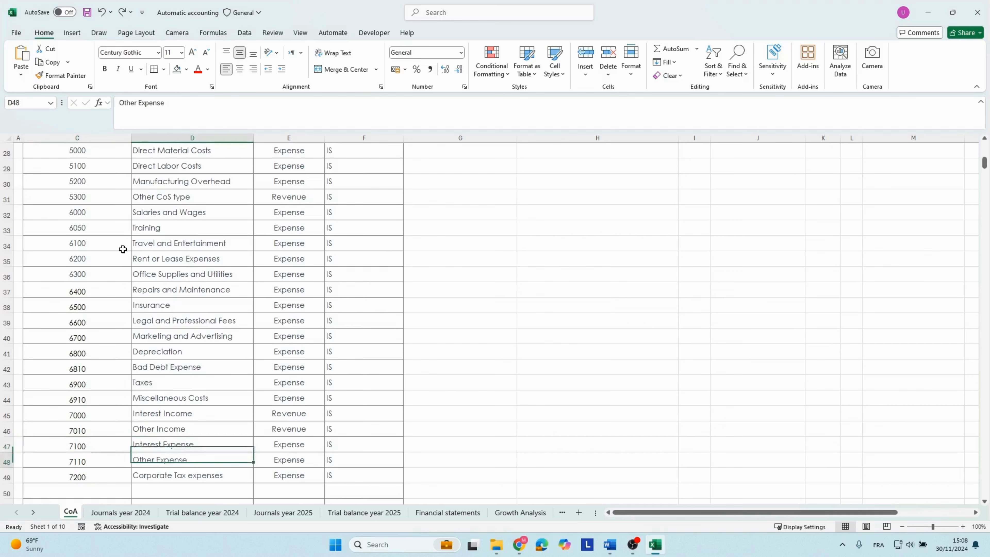
key(Left)
key(Down)
key(Down)
key(Down)
key(Down)
key(Down)
key(Down)
key(Down)
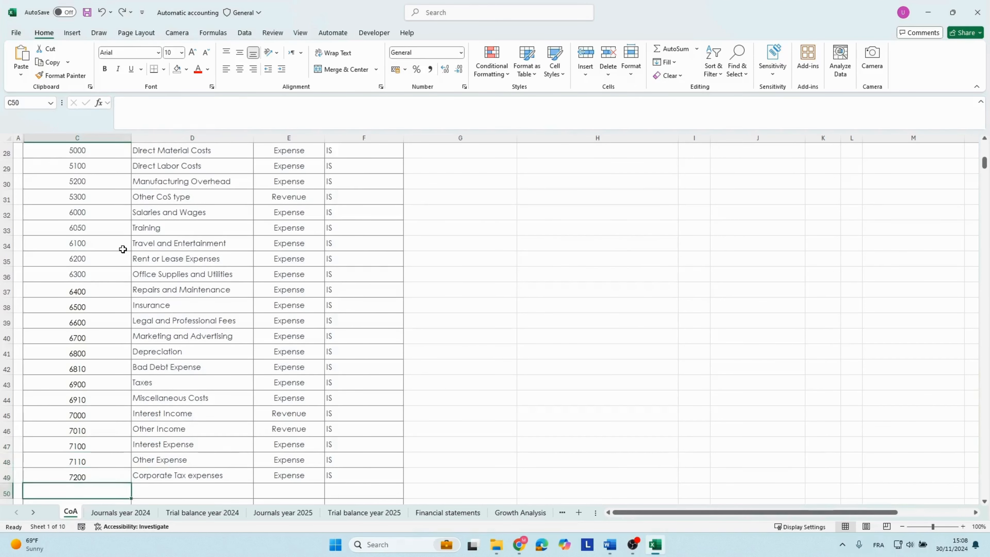
key(Up)
key(Up)
key(Up)
key(Up)
key(Up)
key(Up)
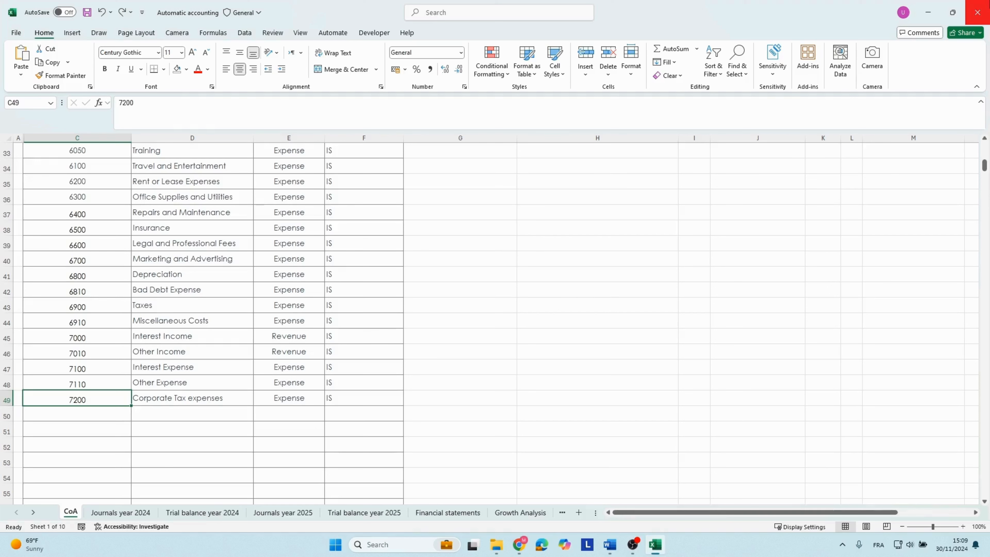
Return to the start of the chart of accounts and examine the Inventory account's name and number.
scroll(235, 294, up, 11)
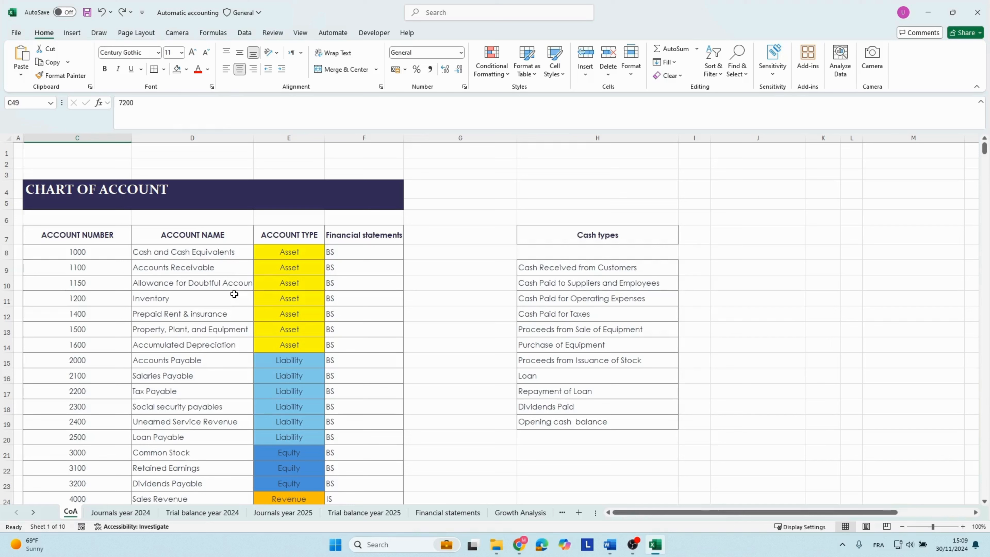
click(197, 295)
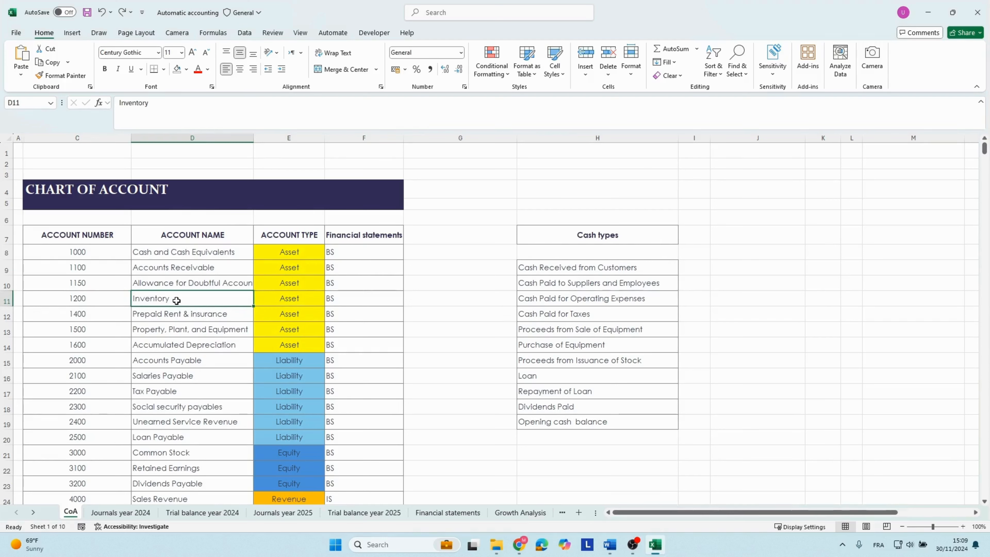
key(Left)
key(Right)
key(Left)
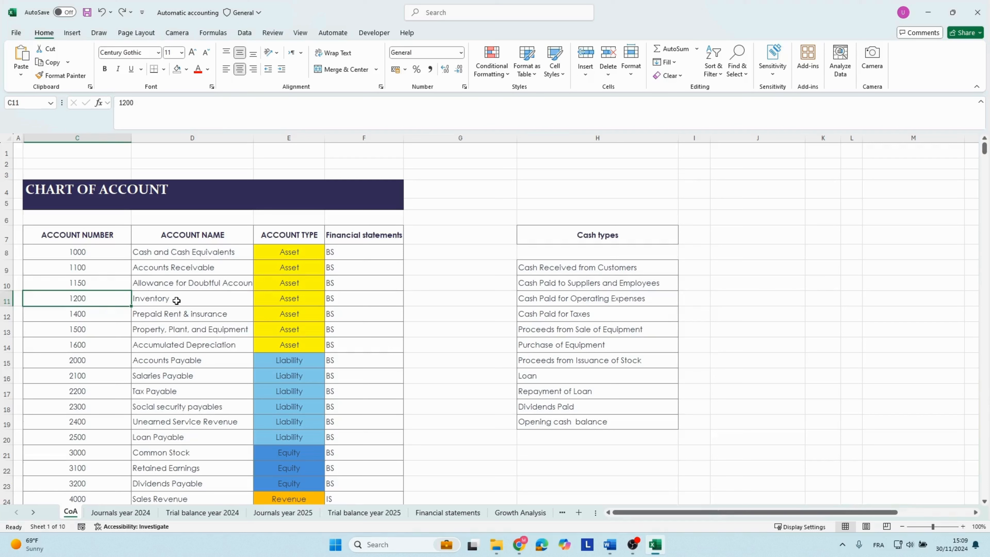
click(177, 300)
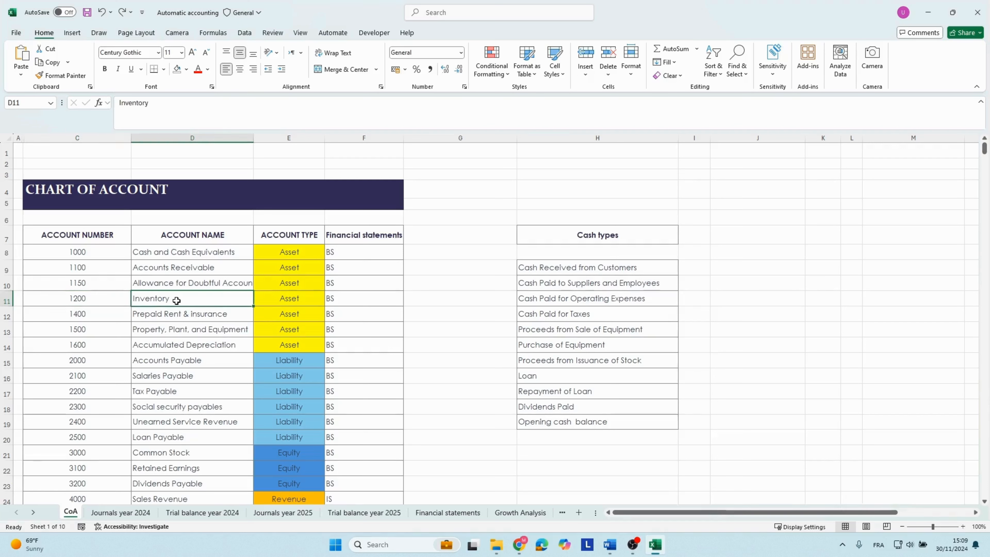
Examine the Cash types list beside the chart of accounts, from Cash Received from Customers down to Opening cash balance.
click(549, 232)
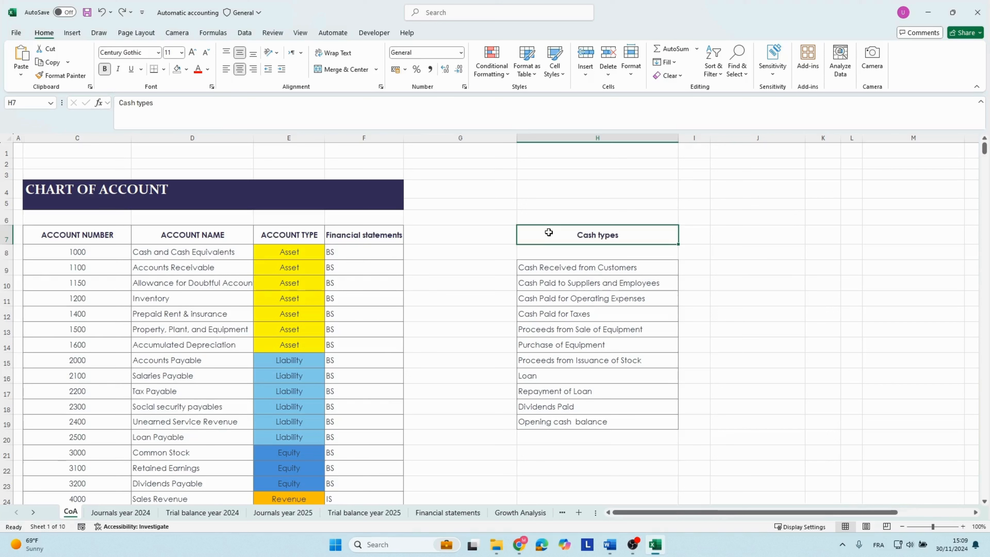
drag(555, 267, 592, 419)
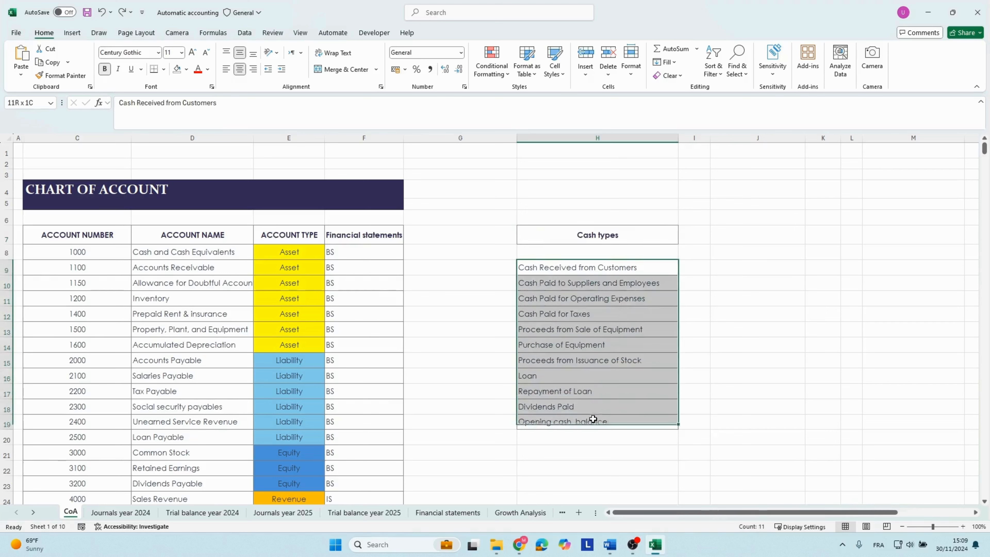
click(560, 270)
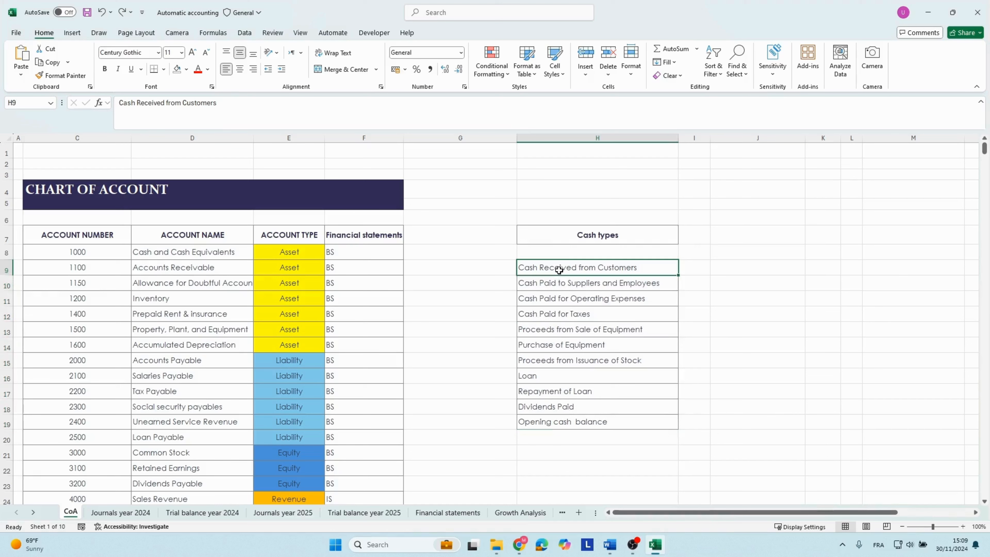
click(565, 234)
click(566, 280)
click(565, 241)
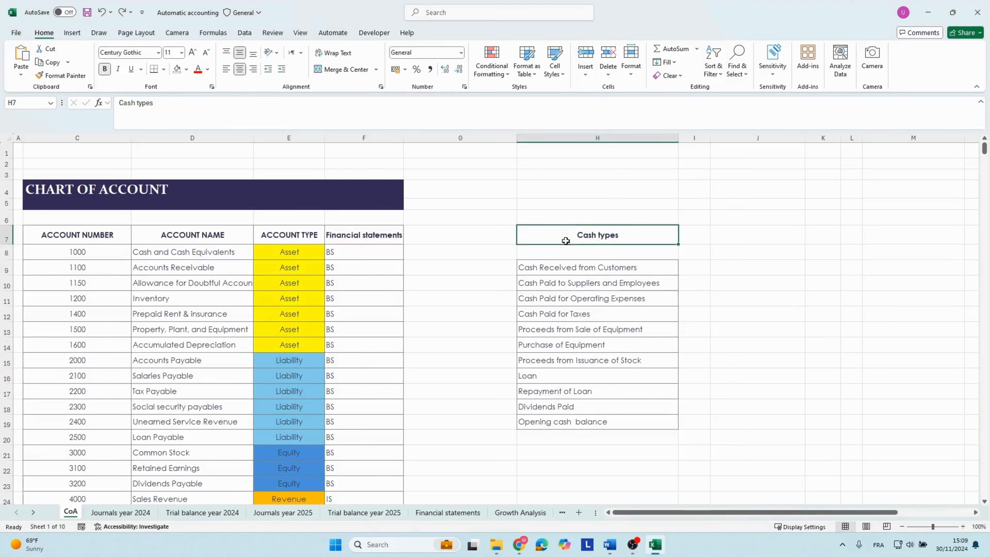
Examine the individual cash types, comparing Cash Received from Customers with the cash paid entries and Purchase of Equipment.
click(556, 269)
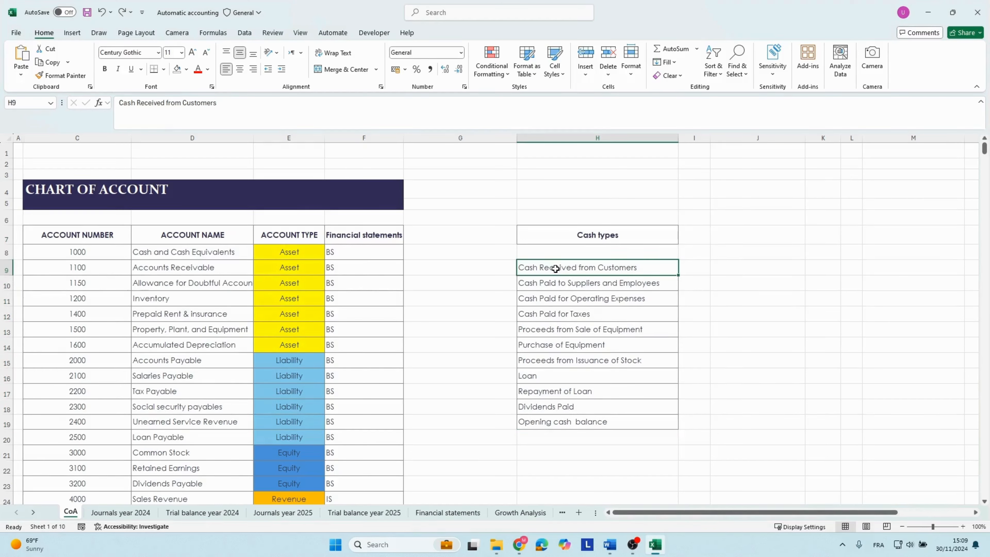
key(Down)
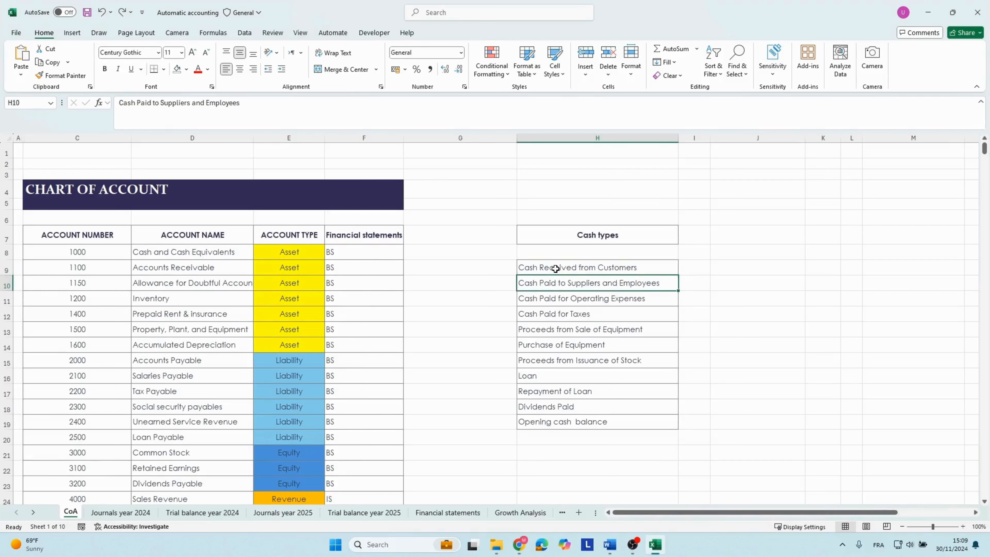
key(Down)
key(Up)
key(Up)
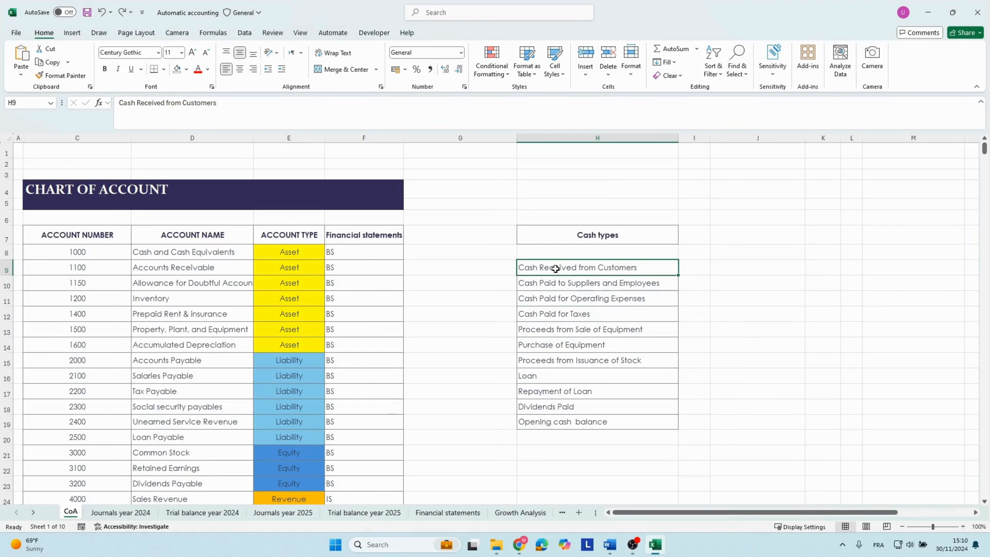
click(557, 297)
click(555, 269)
click(535, 345)
click(537, 268)
Open the Financial statements sheet and examine the cash types listed under Operating Activities in the cash flow statement.
click(447, 512)
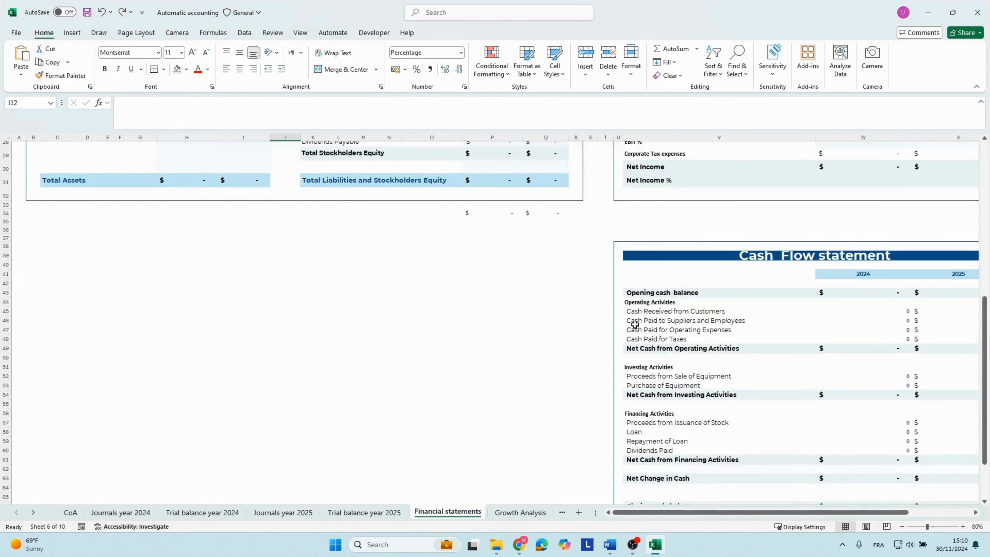
click(634, 324)
click(650, 312)
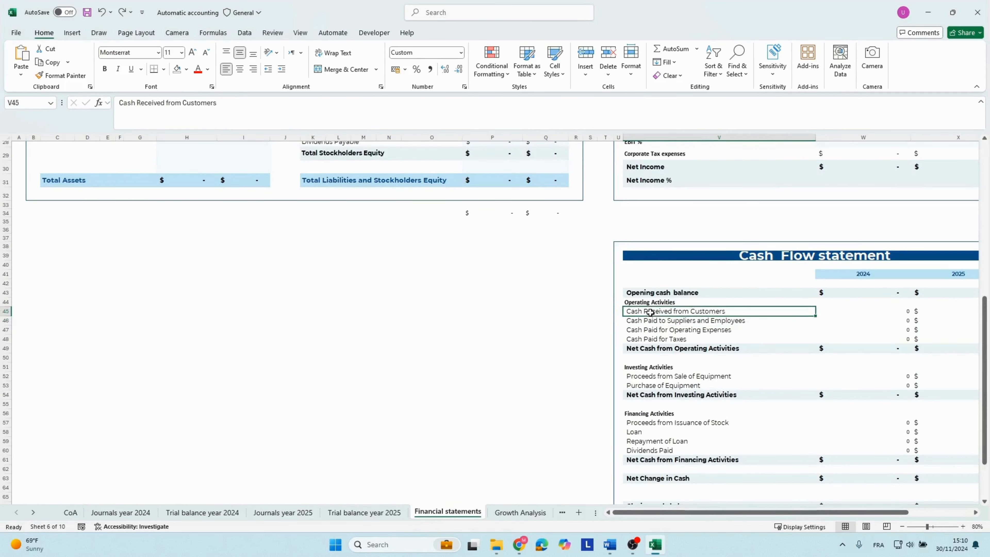
click(655, 329)
click(652, 322)
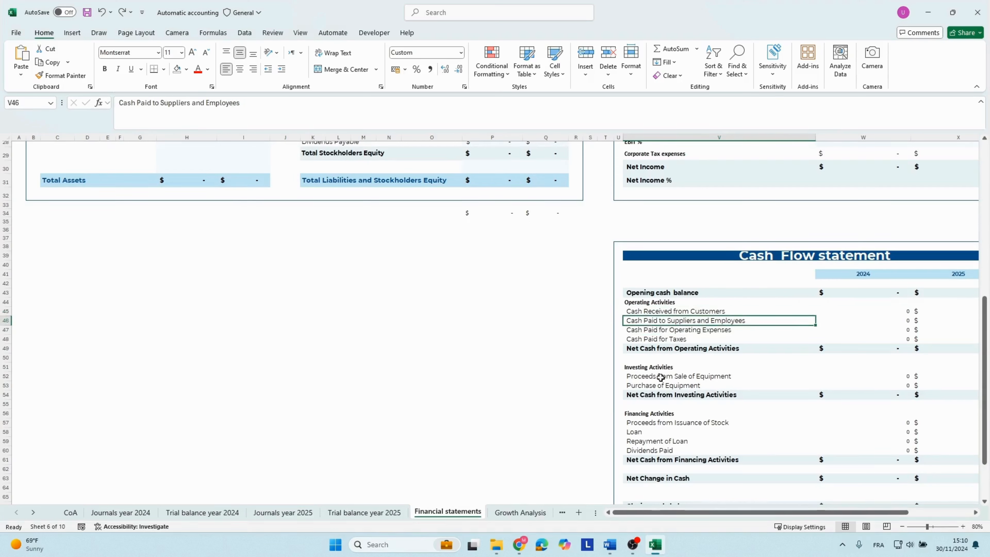
Return to the CoA sheet and examine the cash types for the sale and purchase of equipment.
click(70, 512)
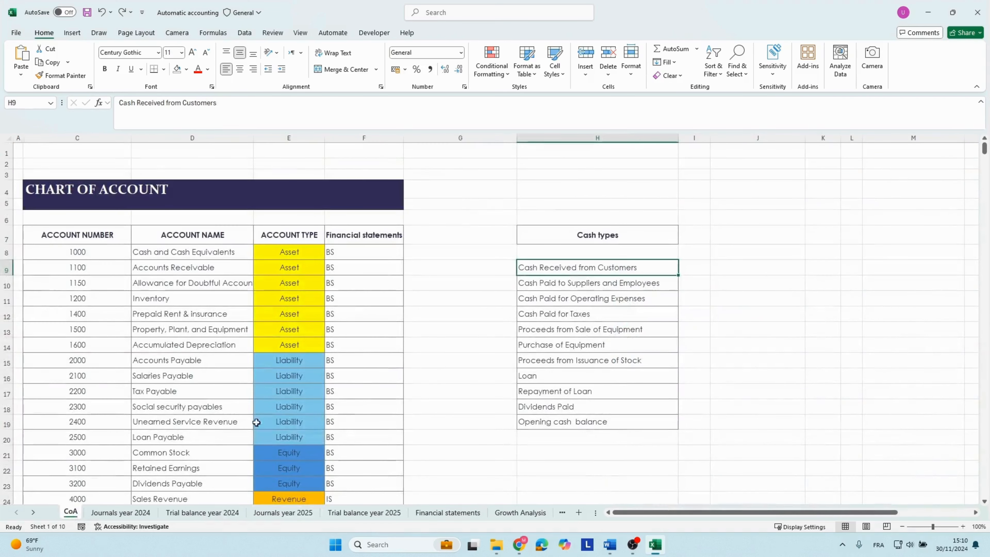
click(557, 334)
key(Down)
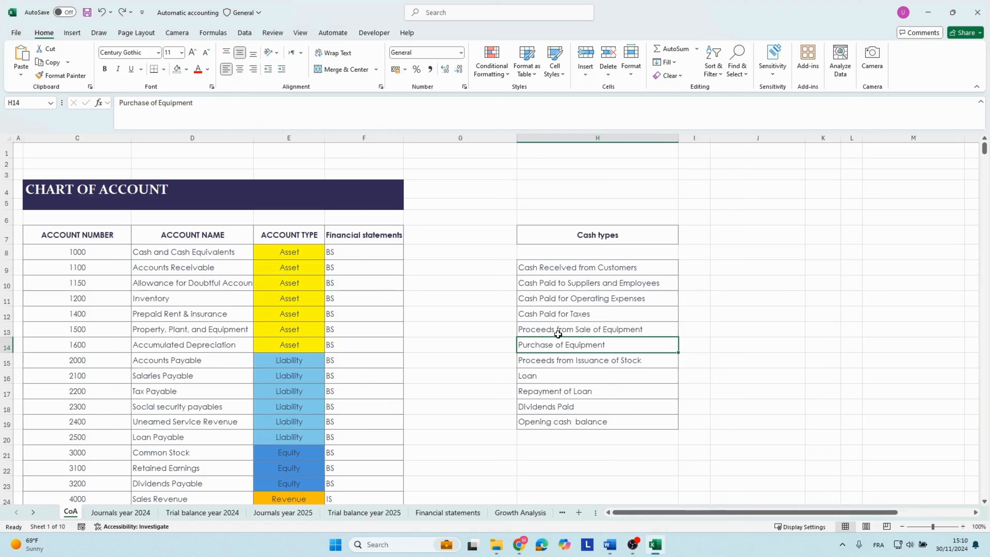
click(557, 334)
Go through the cash types one by one from Cash Received from Customers to Opening cash balance.
key(Up)
key(Up)
key(Up)
key(Up)
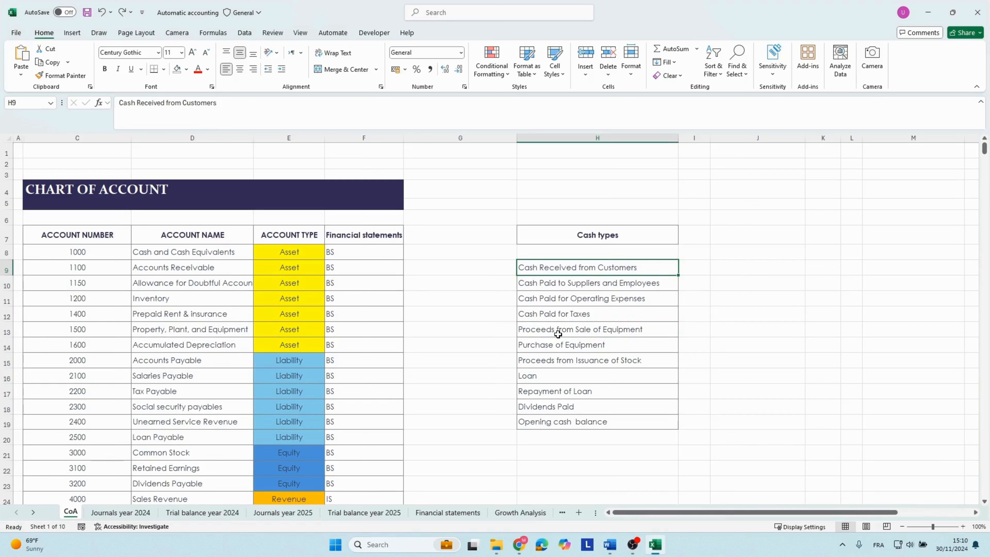
key(Down)
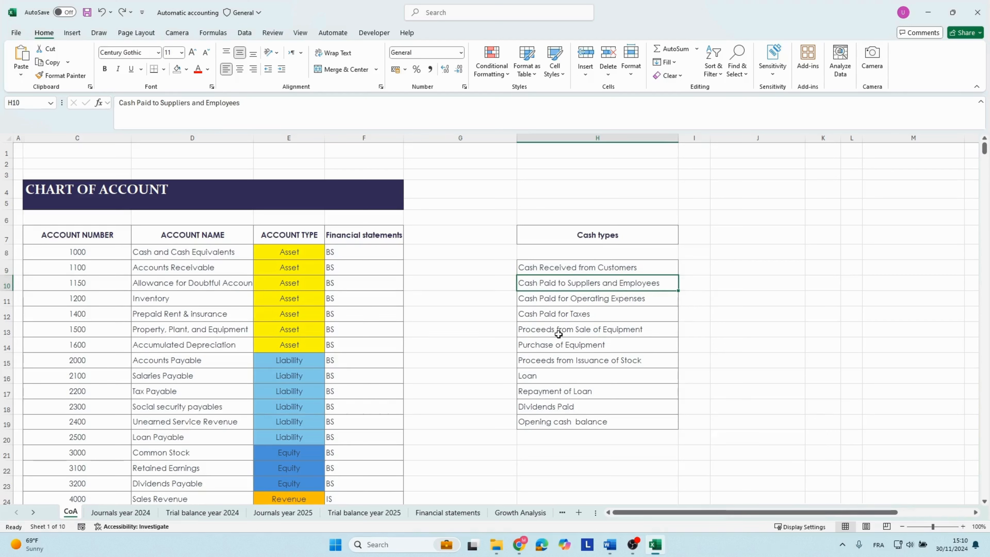
key(Down)
key(Down)
key(Down)
key(Down)
key(Down)
key(Down)
key(Down)
key(Down)
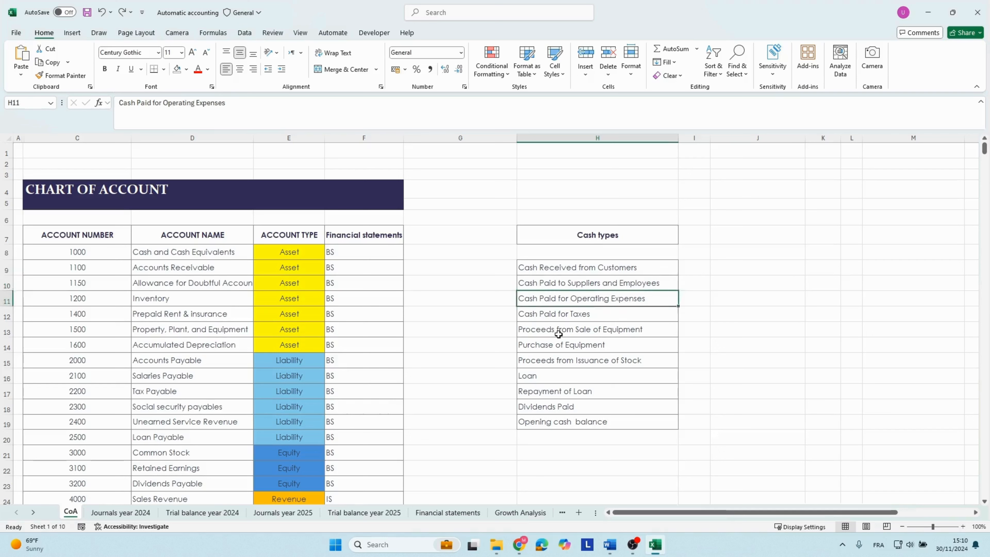
key(Down)
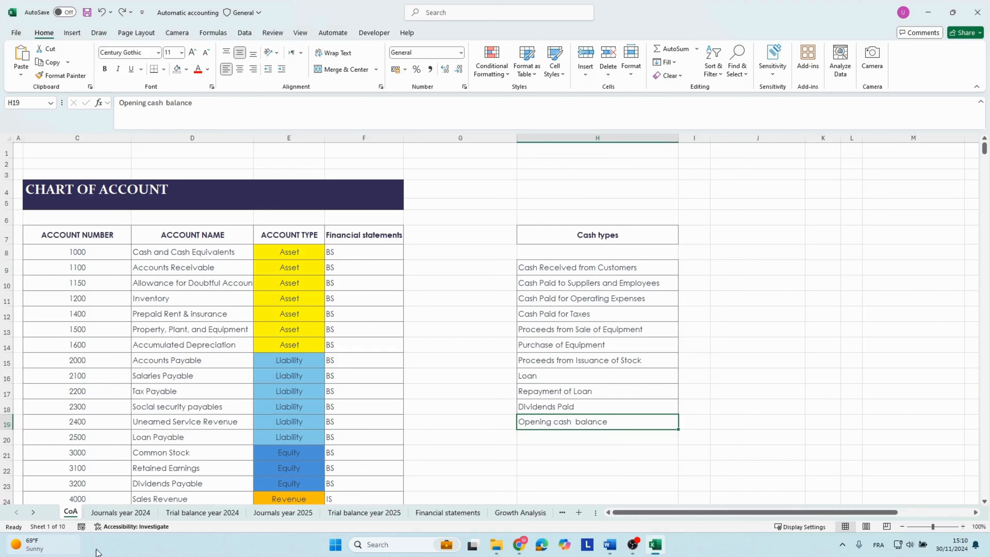
Open the Journals year 2024 sheet and examine the Date and Account Number columns and the Account Name lookup formula.
click(111, 512)
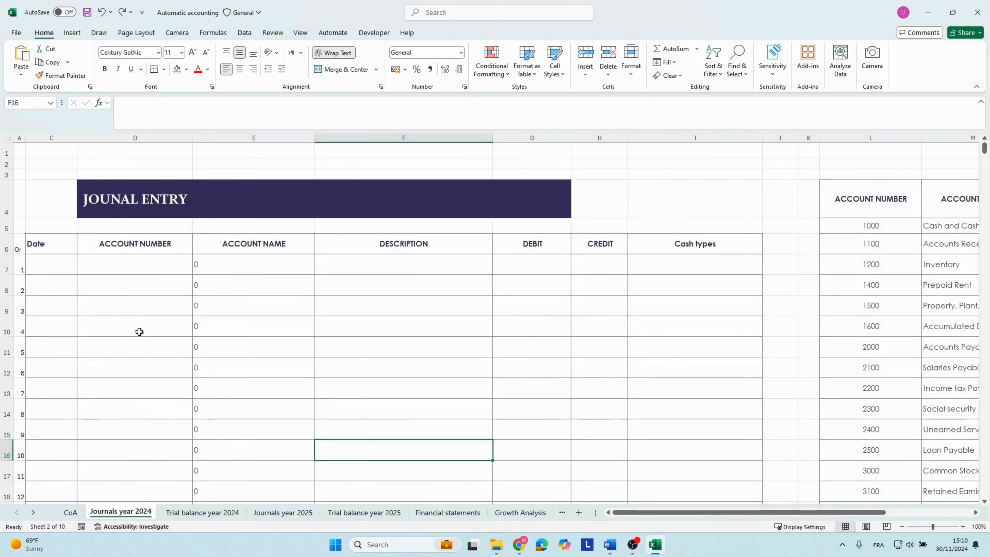
click(49, 241)
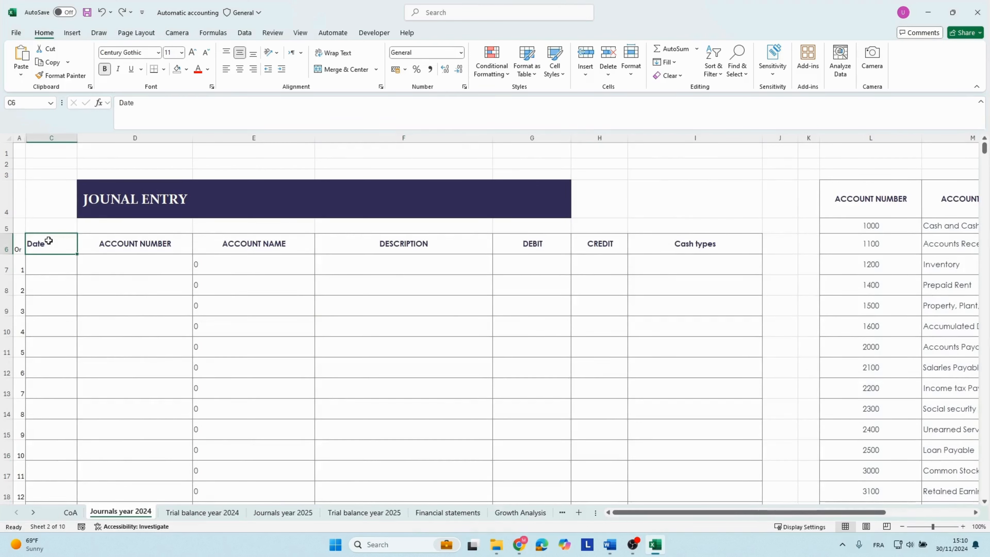
key(Right)
key(Down)
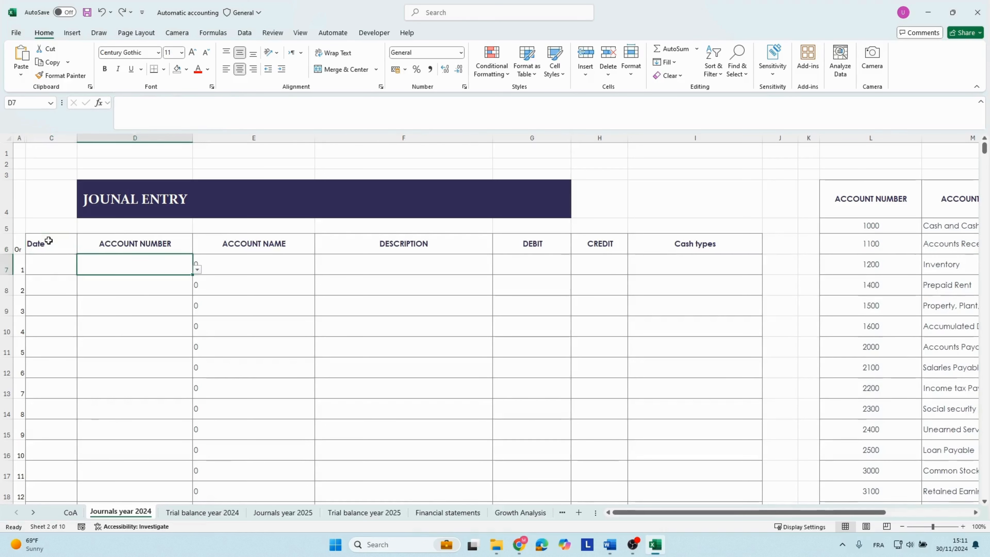
key(Right)
key(Up)
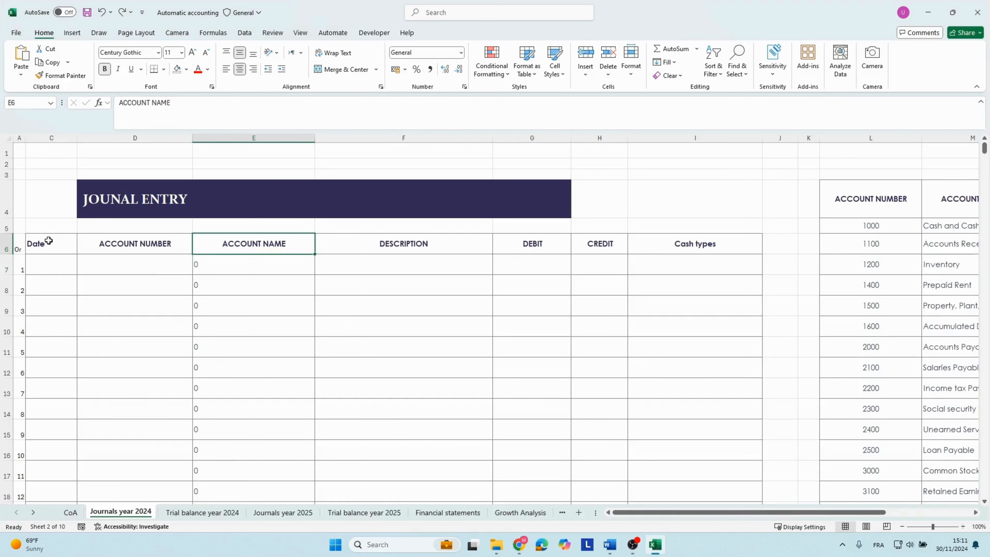
key(Down)
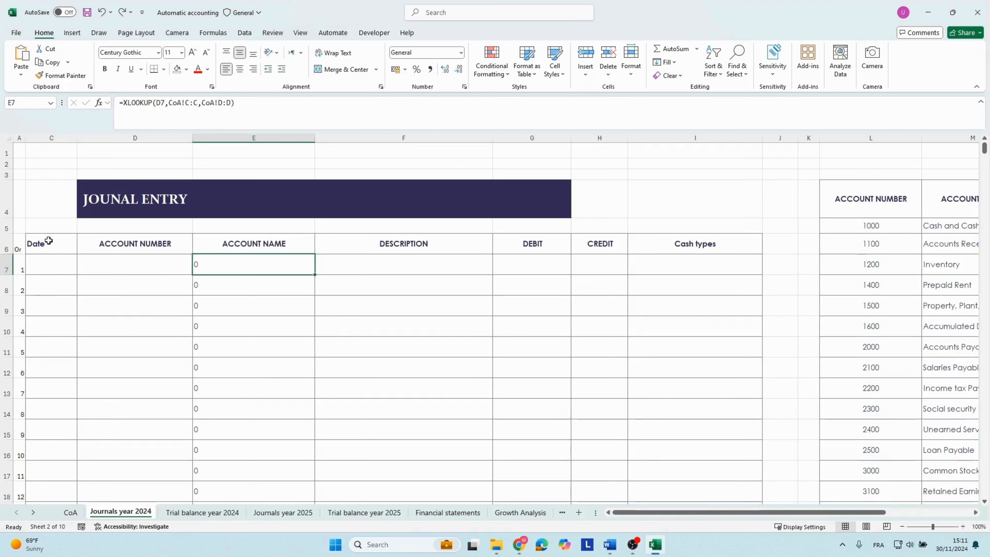
Enter account number 1000 in the first journal row to test the account name lookup.
key(Left)
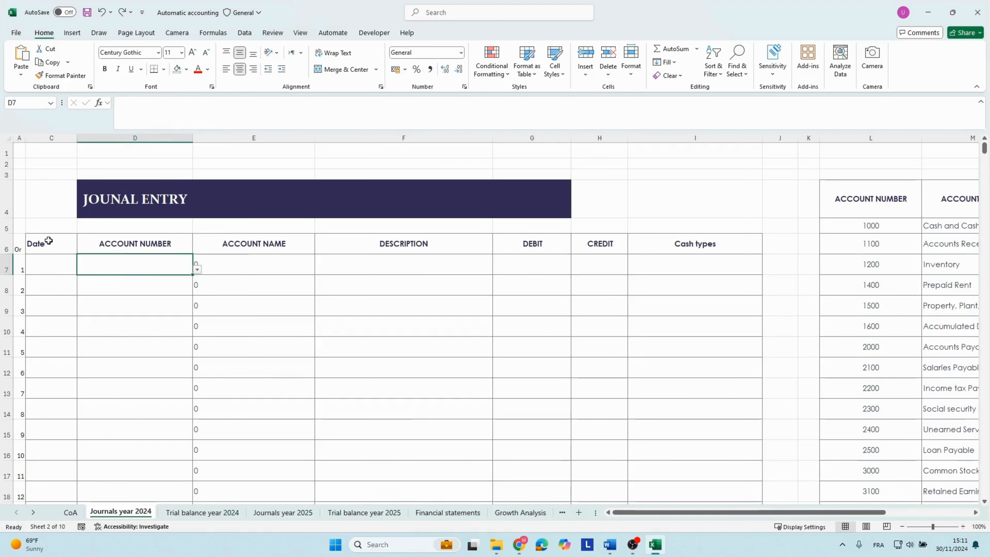
text(1000)
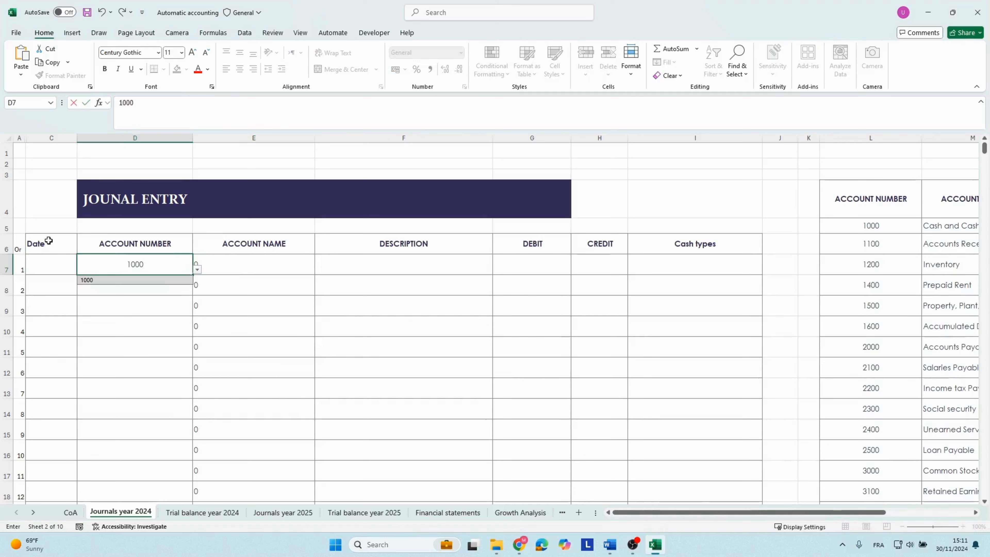
key(Return)
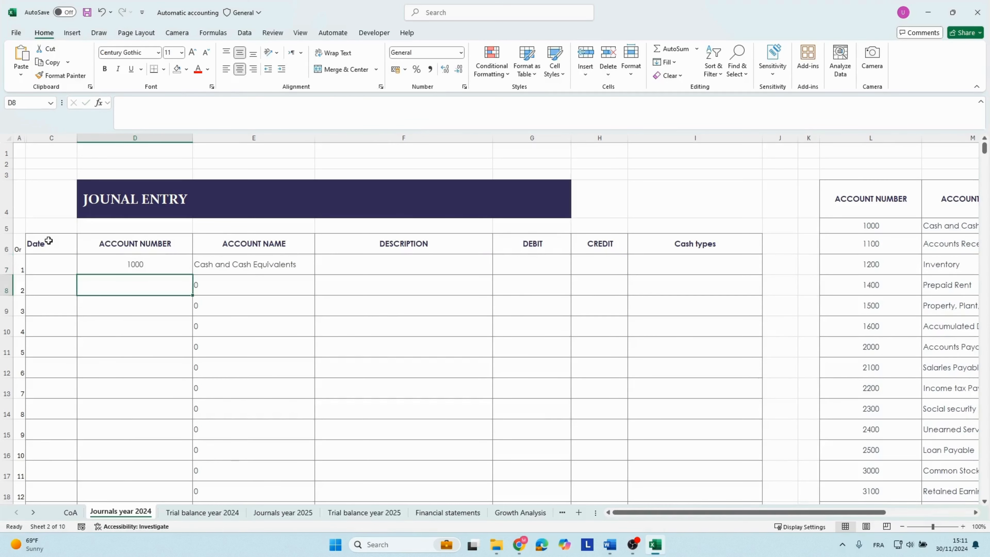
key(Up)
key(Right)
Clear the test account number from the first journal row.
click(89, 259)
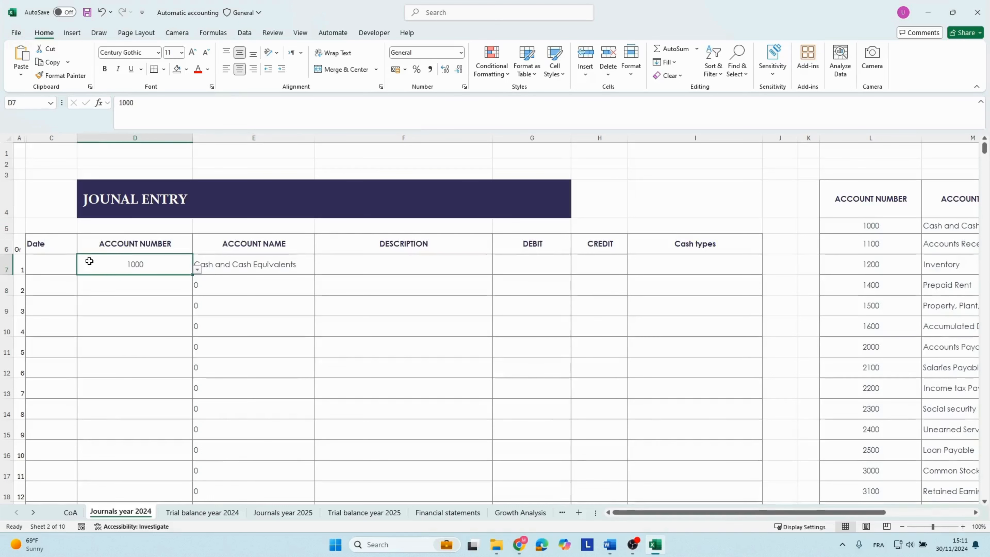
key(BackSpace)
key(Return)
Examine the Description and Debit columns of the 2024 journal.
key(Right)
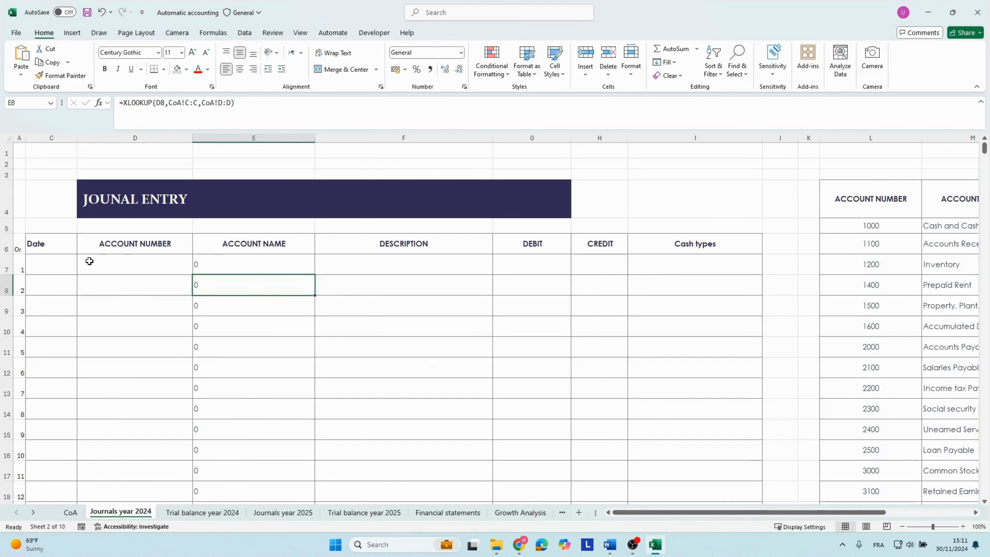
key(Up)
key(Up)
key(Right)
key(Down)
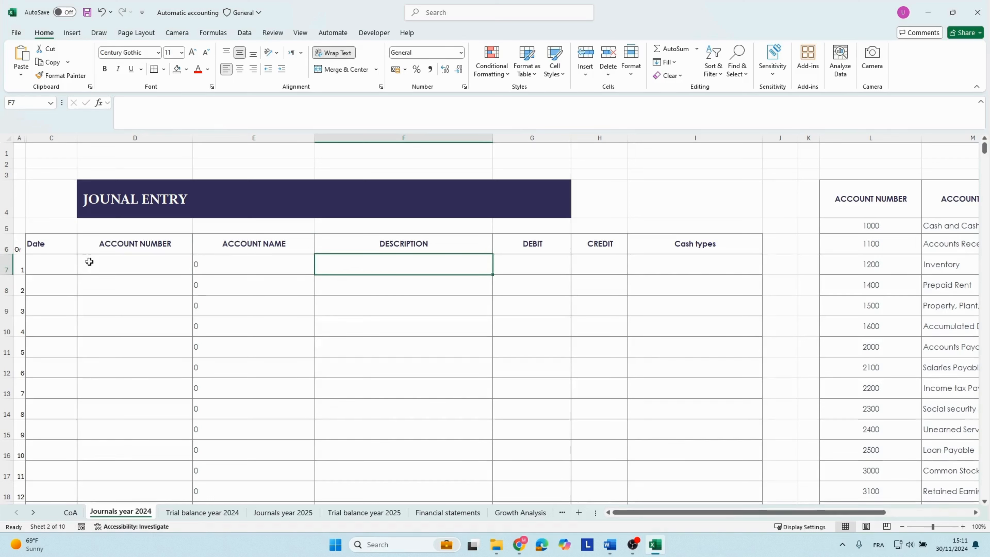
key(Right)
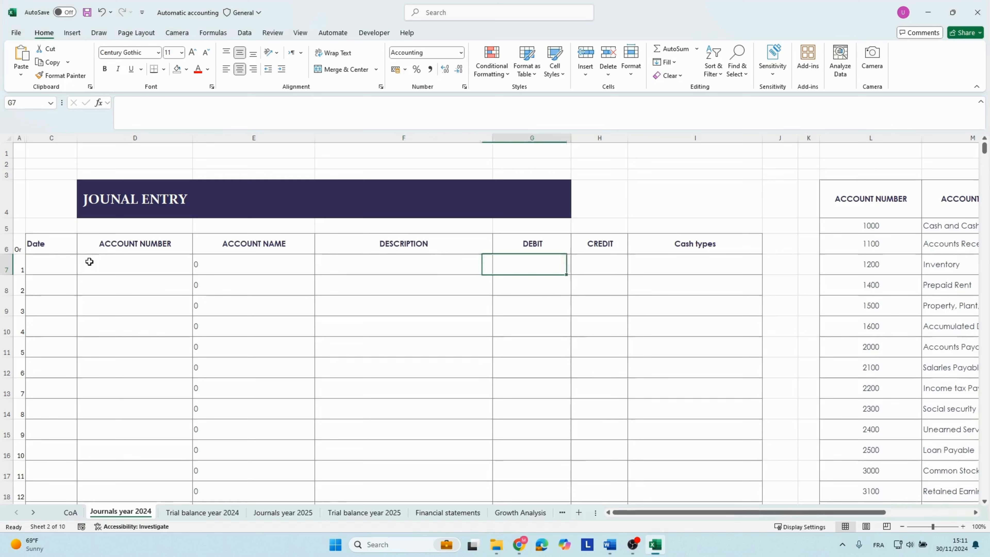
key(Up)
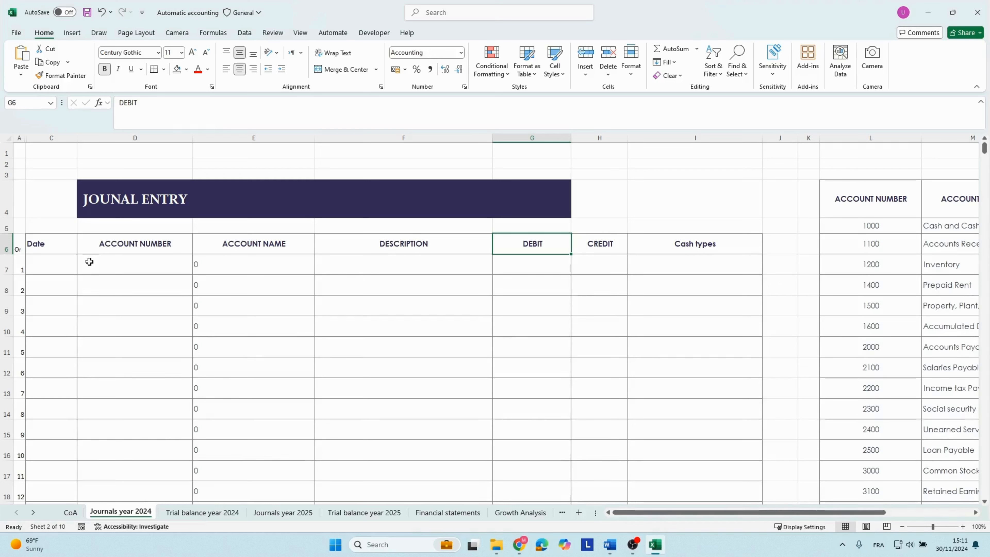
key(Down)
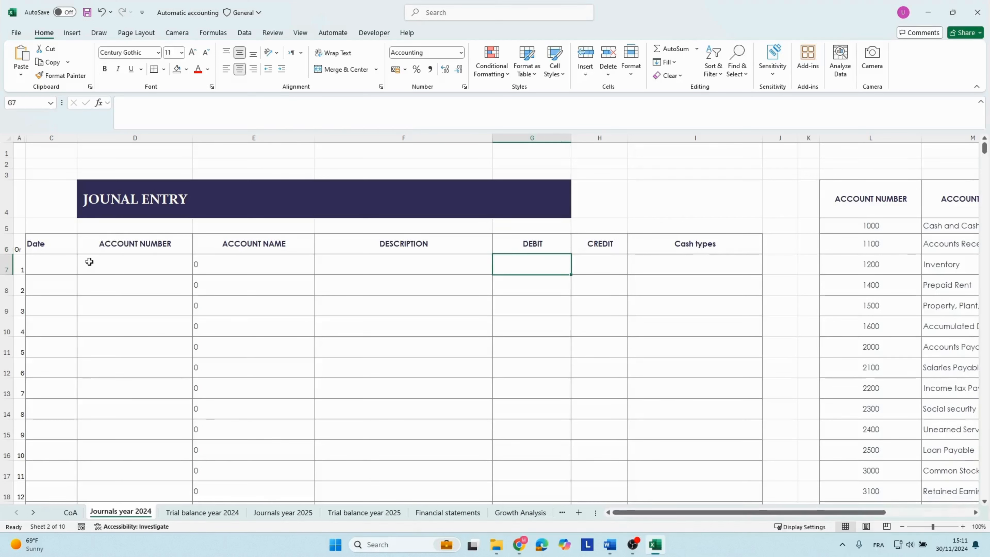
Examine the journal's Cash types column and view the options offered for the first row without choosing one.
key(Up)
key(Right)
key(Right)
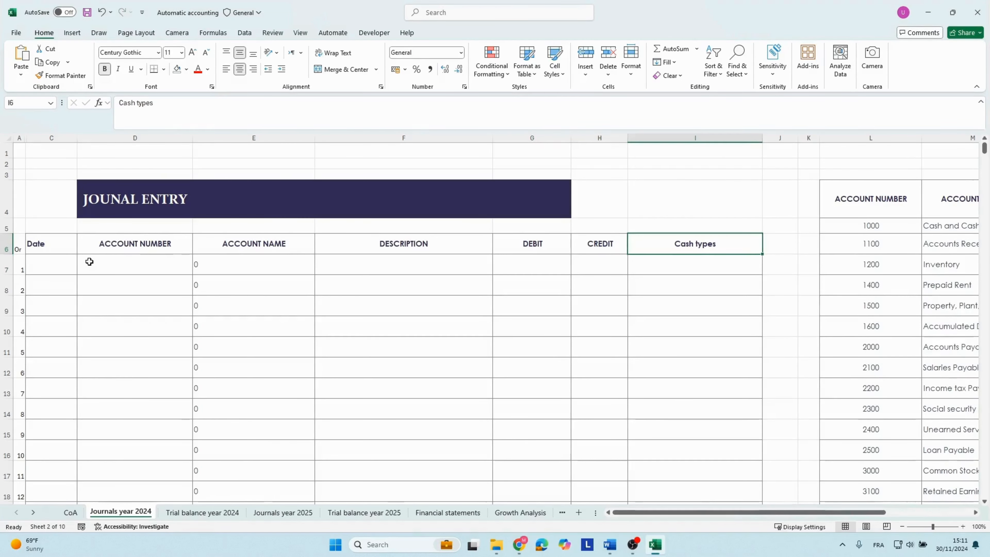
key(Down)
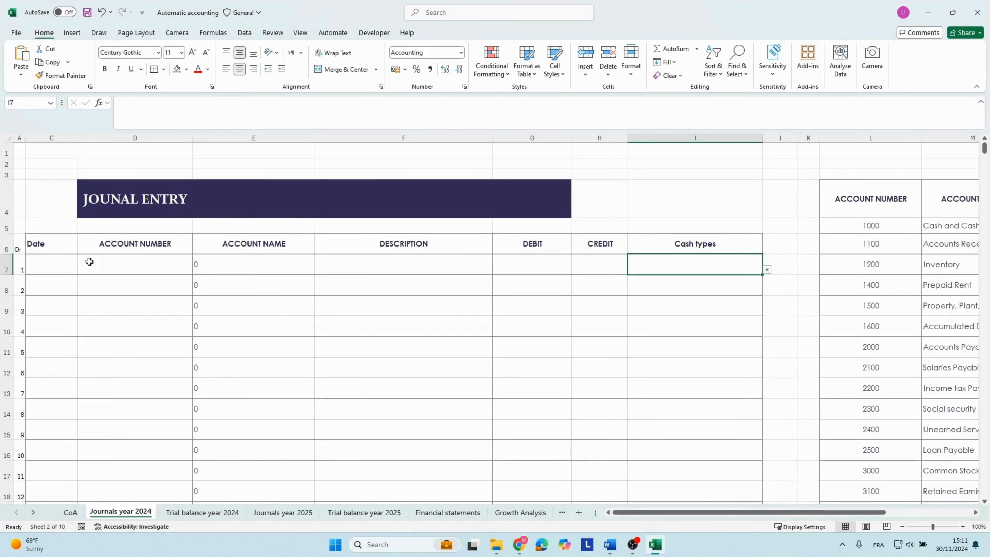
click(740, 365)
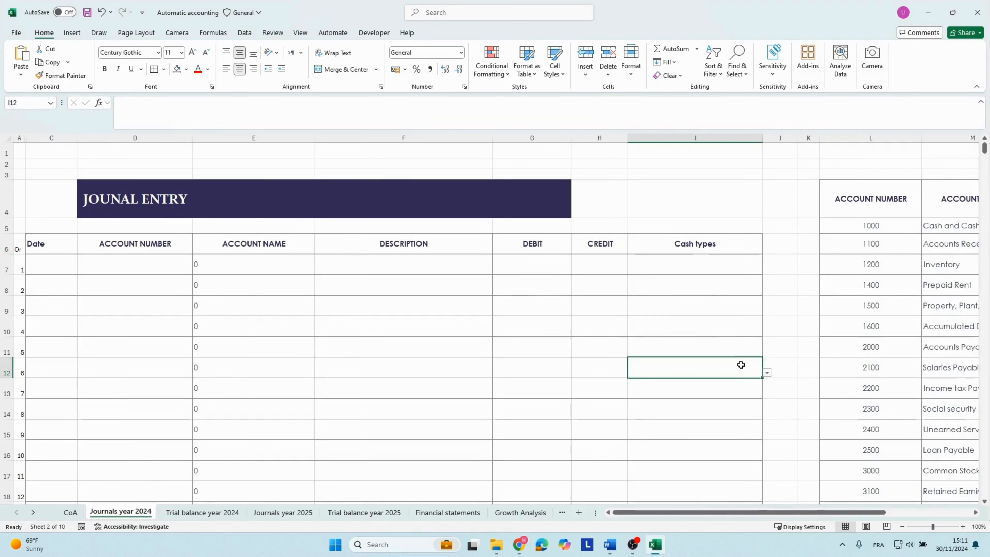
click(678, 265)
click(766, 268)
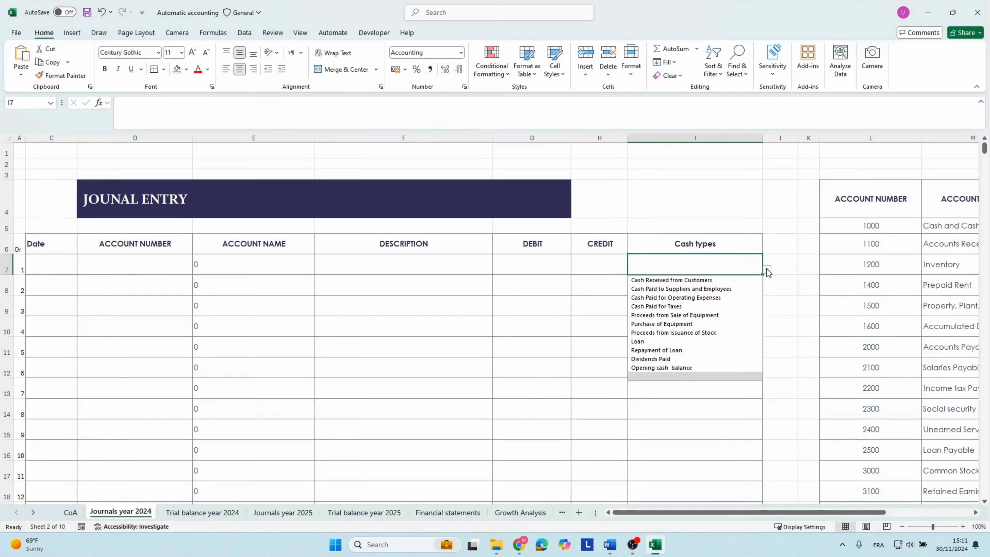
click(623, 301)
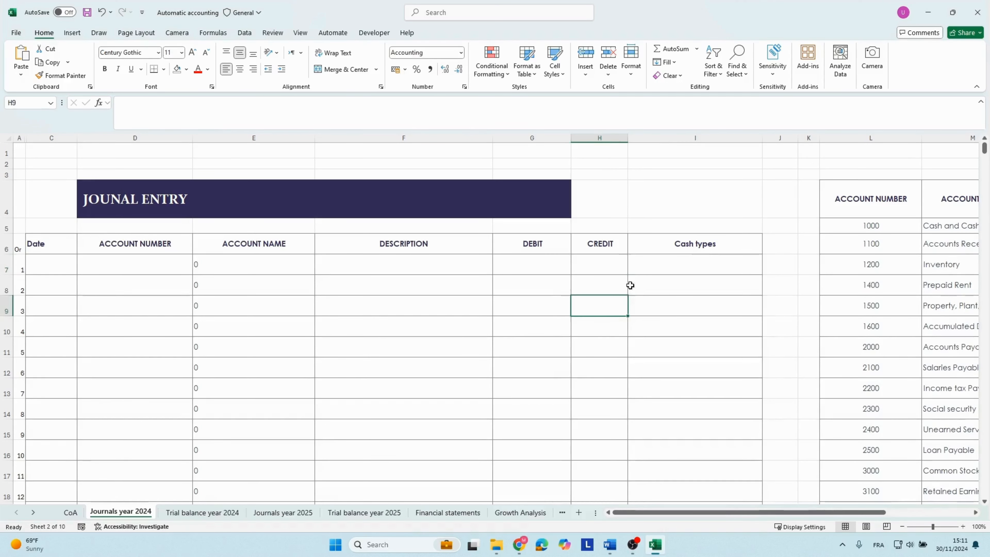
Review the cash type choices for the first journal row once more, leaving the cell blank.
click(645, 271)
click(767, 270)
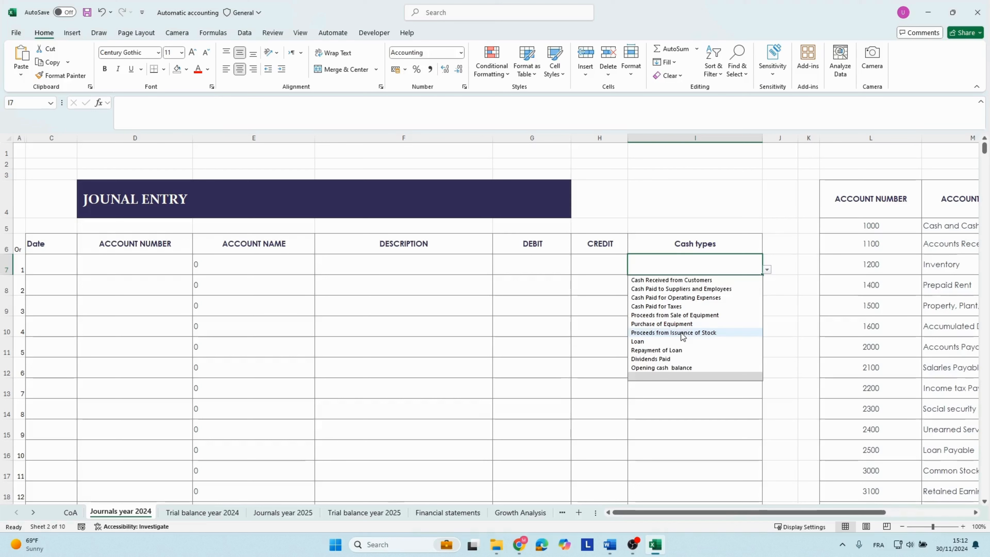
click(578, 304)
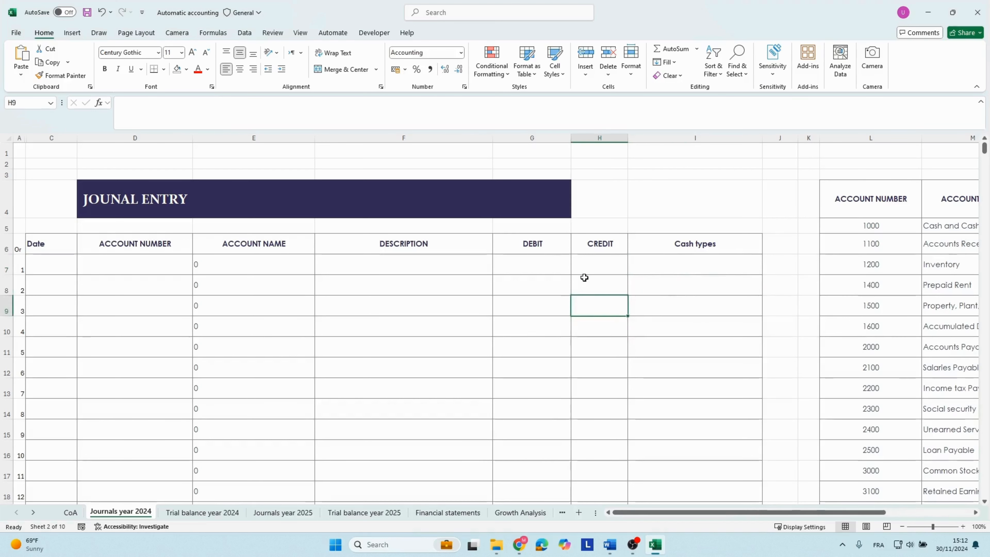
click(585, 277)
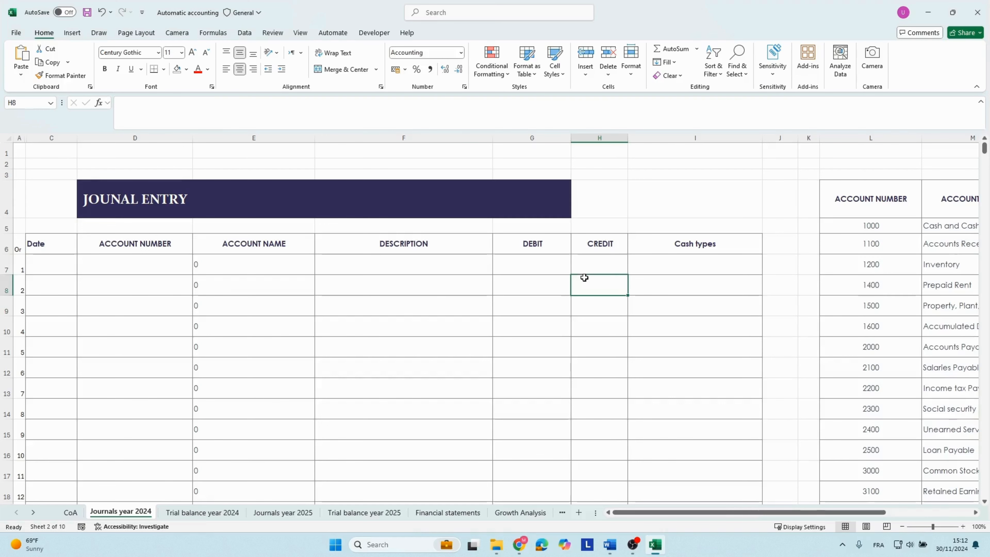
click(360, 277)
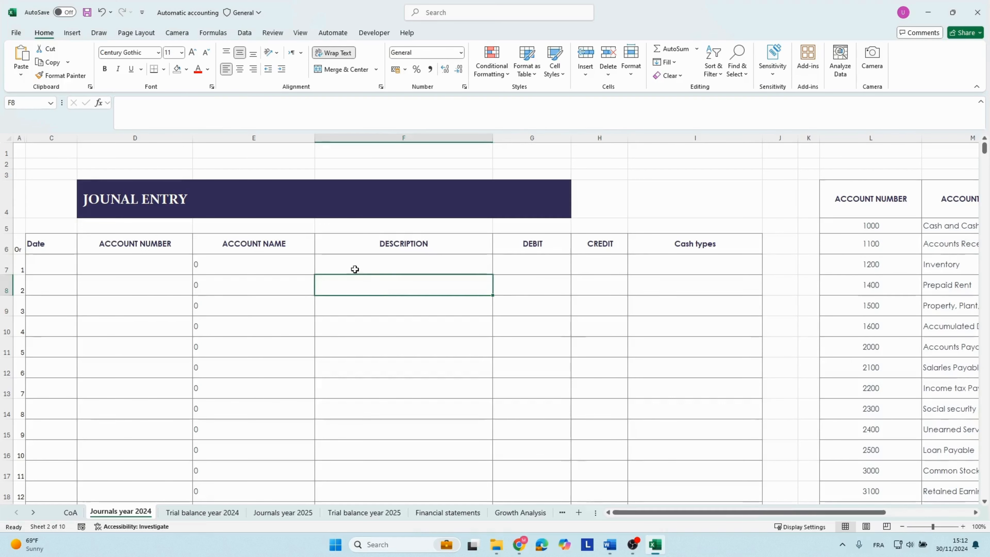
Inspect the SUM formulas that total the Debit and Credit columns in G82 and H82 below the 2024 journal.
scroll(291, 341, down, 7)
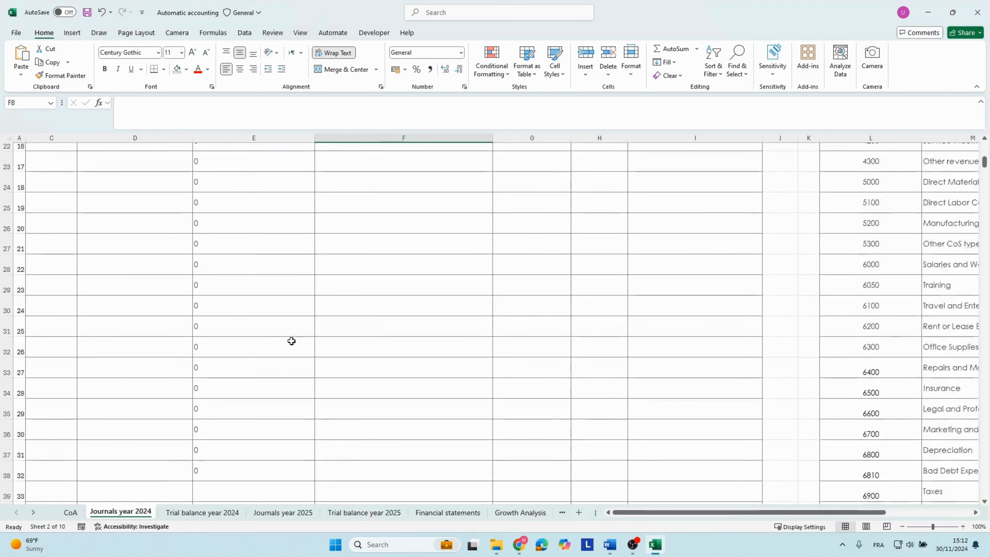
scroll(292, 341, down, 10)
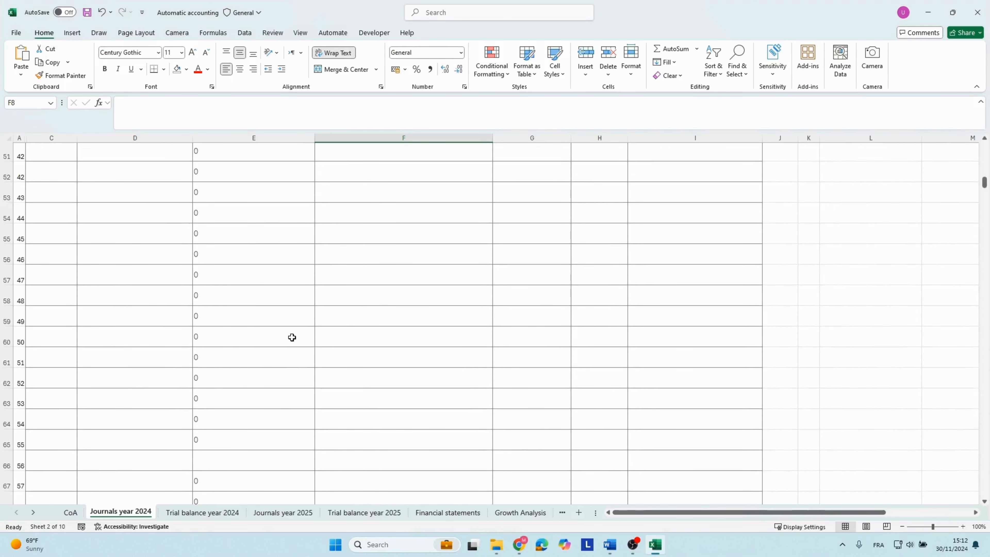
scroll(291, 337, down, 6)
click(519, 412)
key(alt+equal)
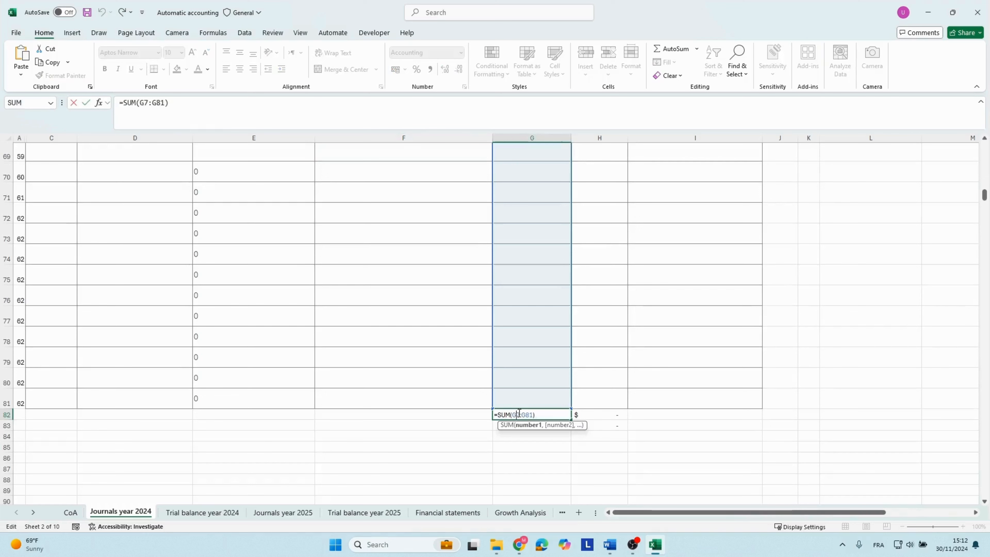
key(Return)
click(588, 415)
key(alt+equal)
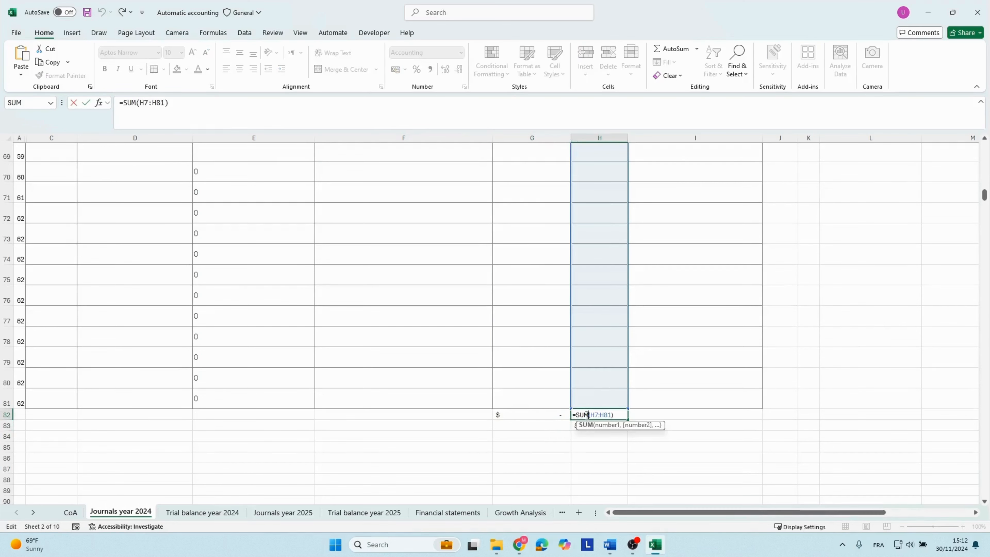
key(Return)
Inspect the formula in H83 that compares the journal's total credits with its total debits.
text(=+H82-G82)
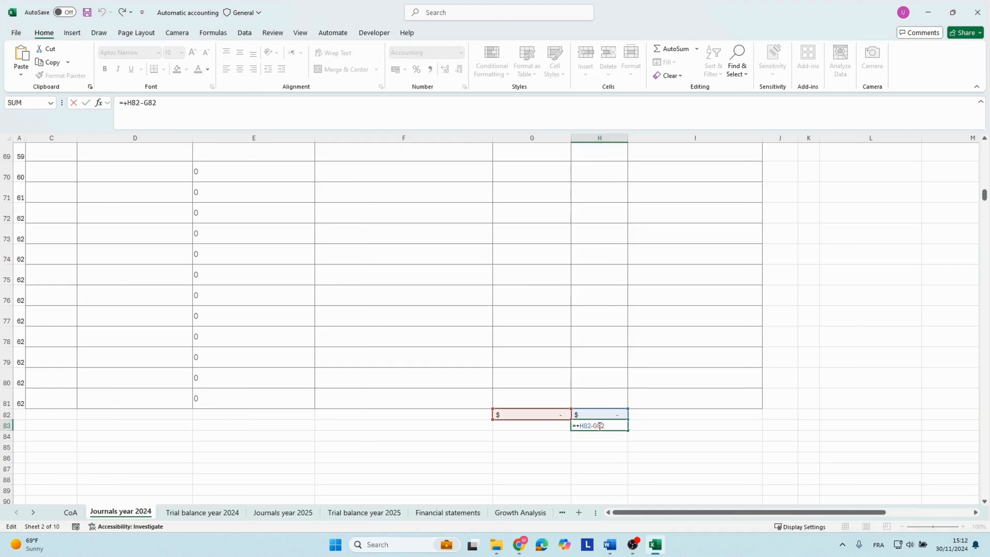
key(ctrl+Return)
click(548, 425)
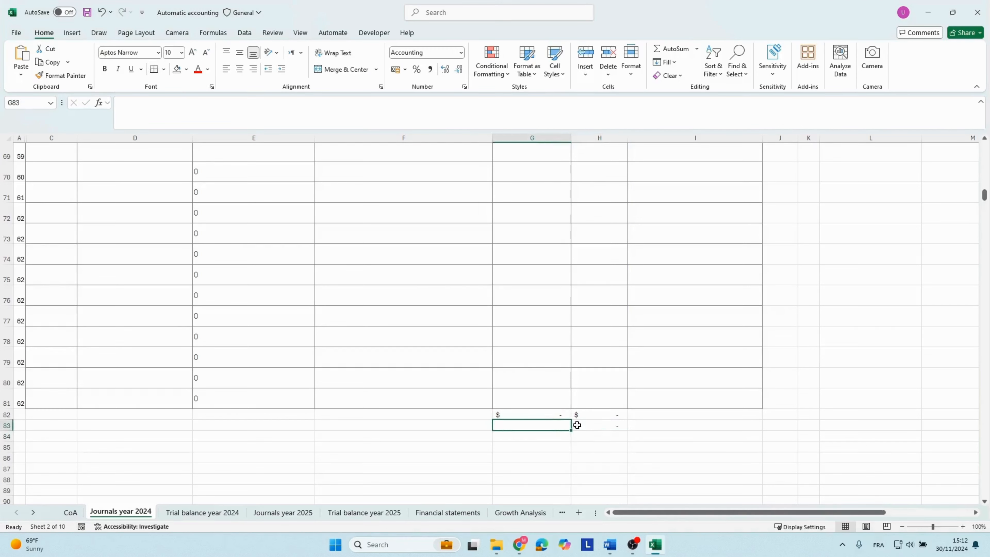
click(584, 424)
click(564, 424)
click(594, 427)
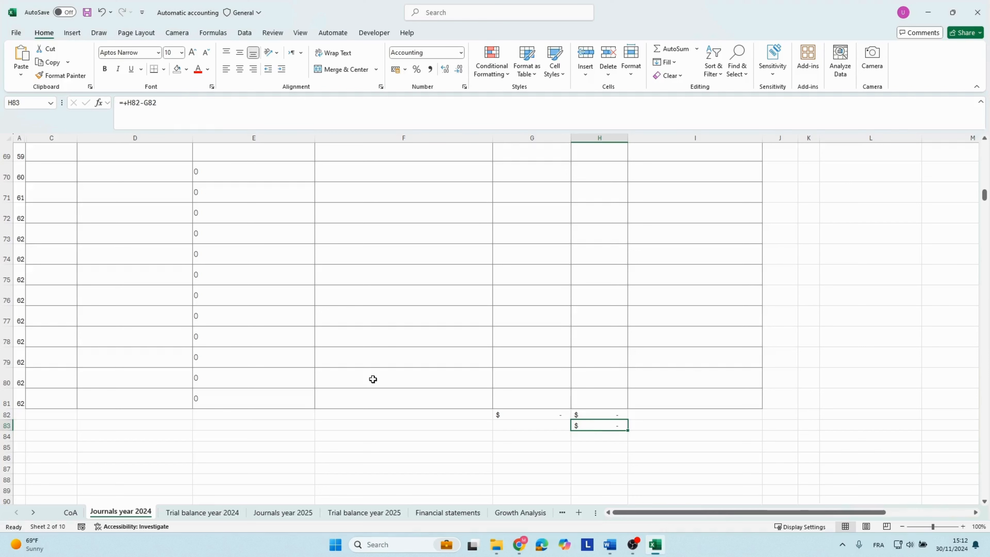
Open the Trial balance year 2024 sheet and examine its account number, account name, account type and FS columns.
scroll(373, 379, up, 8)
click(211, 512)
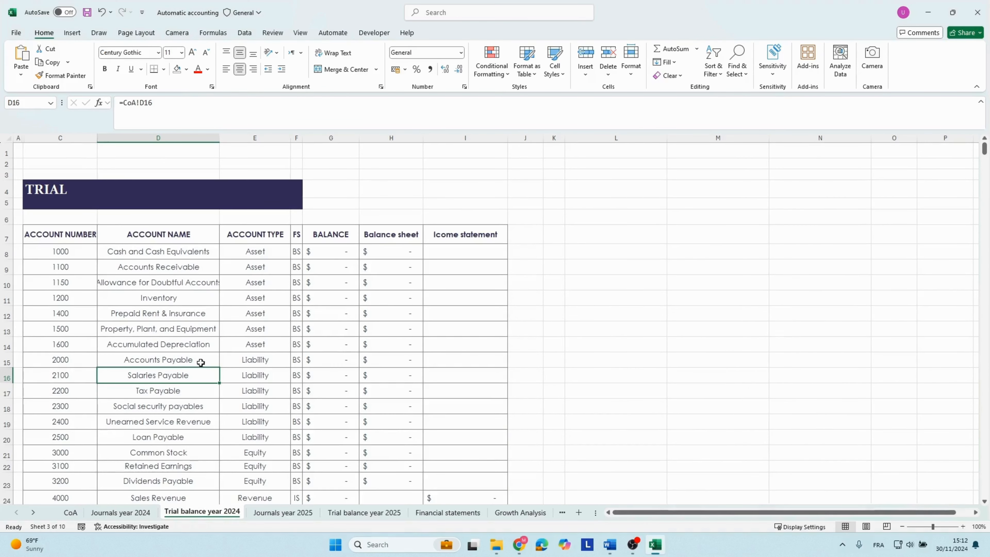
click(61, 237)
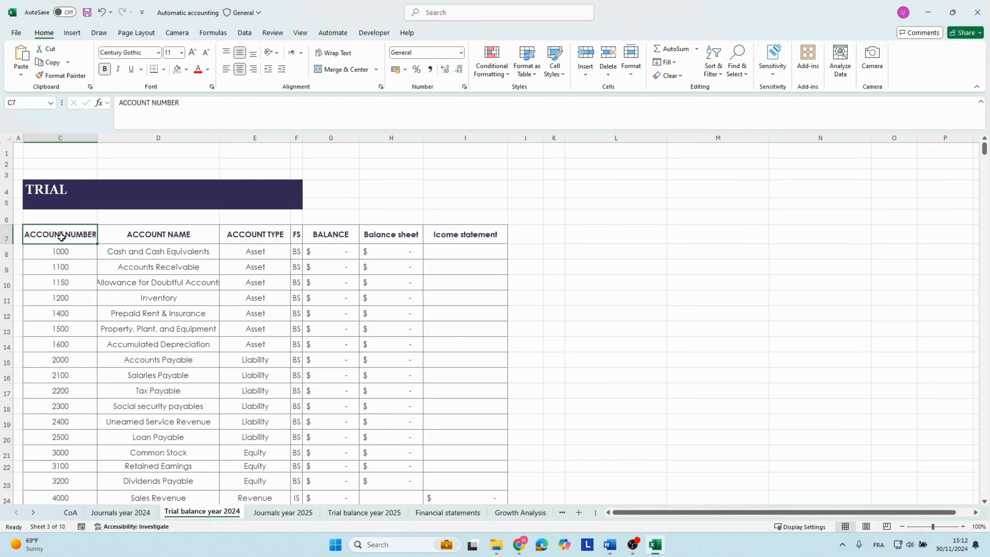
key(Right)
key(Down)
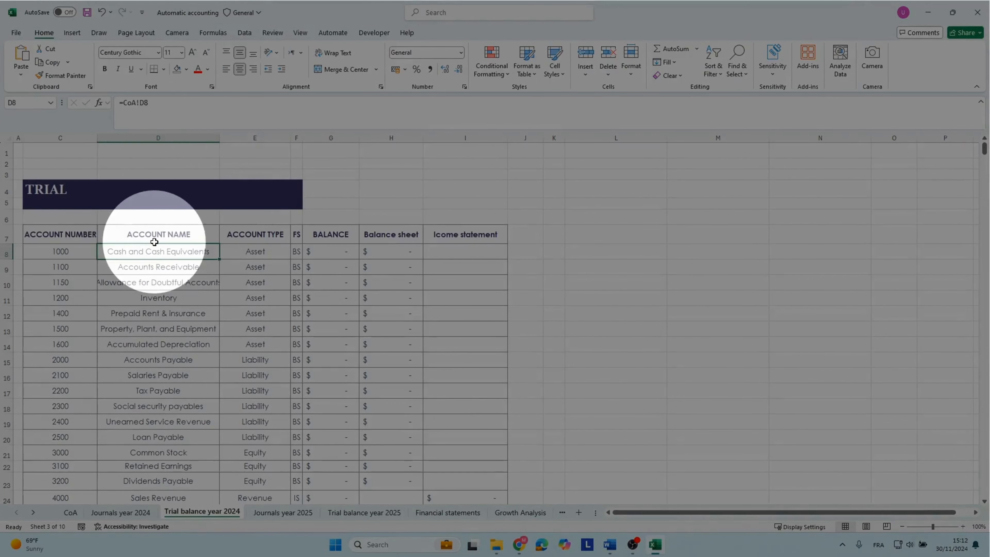
key(Right)
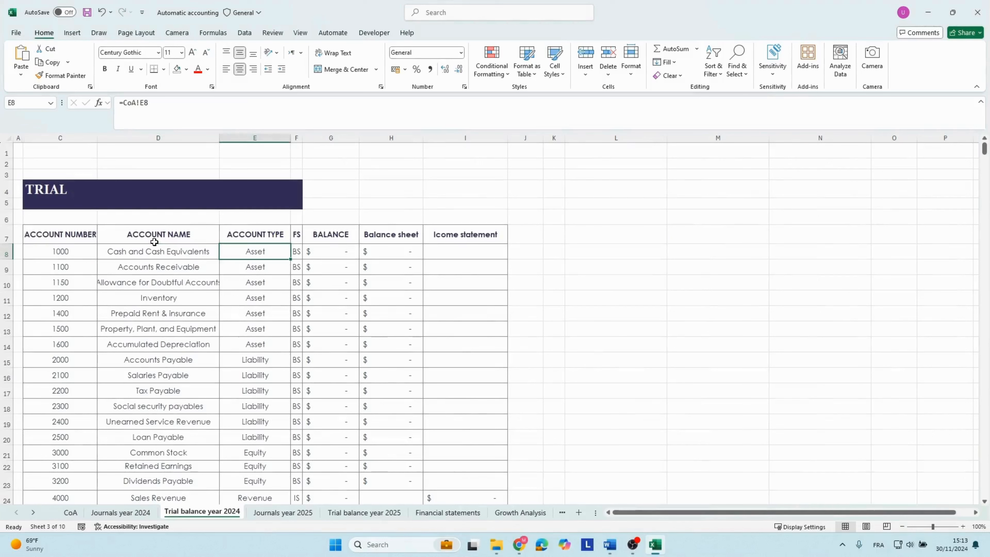
key(Right)
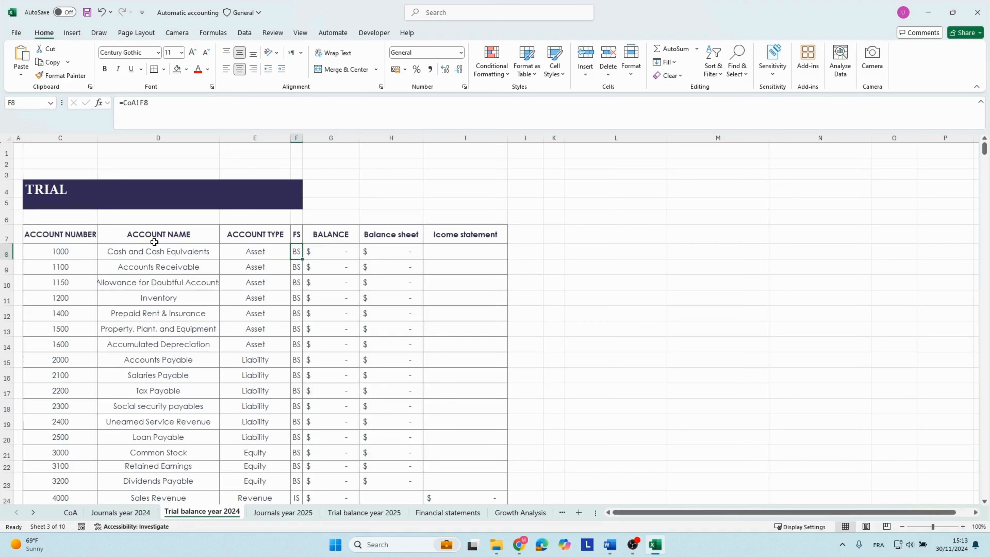
Examine the range, criteria and sum range of the SUMIF formula in the Balance cell for account 1000, leaving the formula as it is.
key(Right)
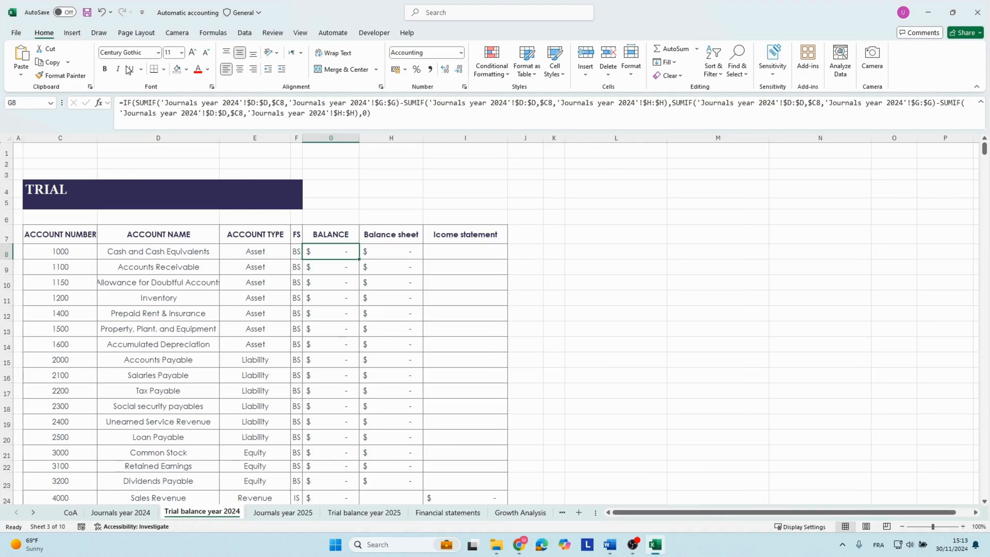
click(191, 102)
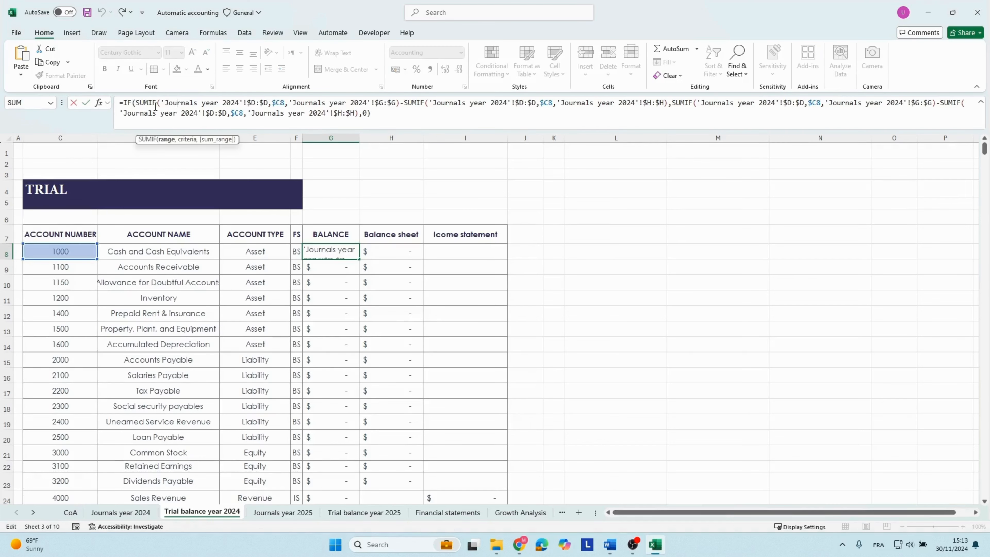
click(165, 141)
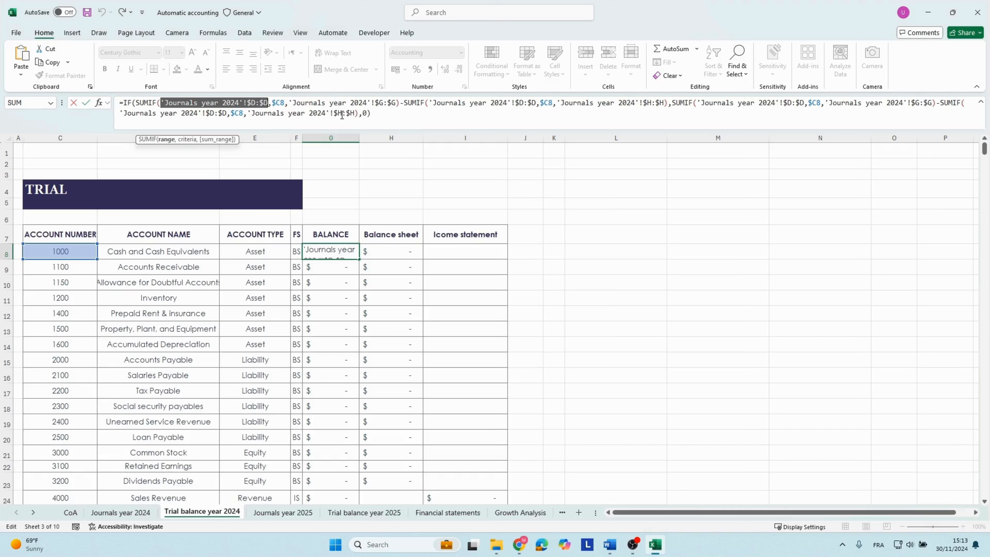
click(190, 140)
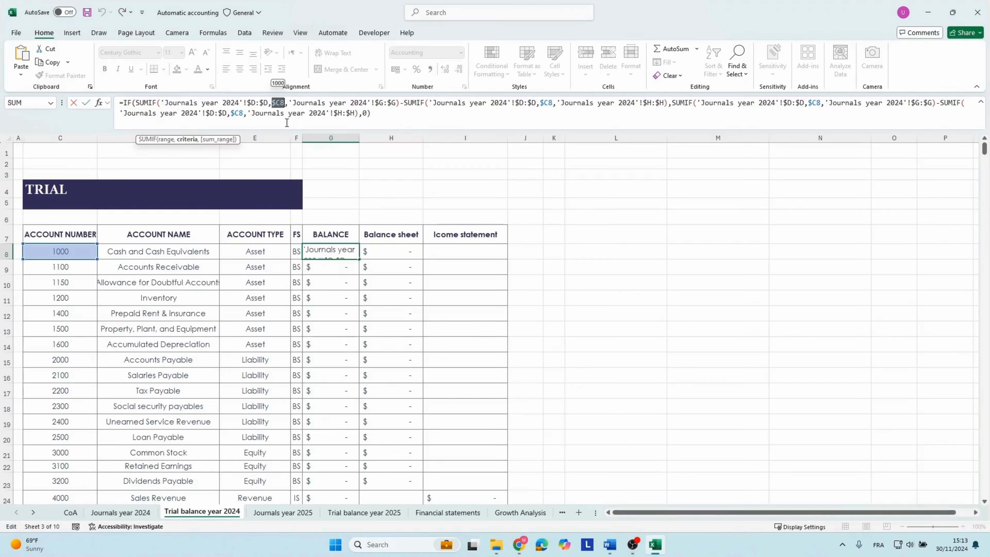
click(342, 105)
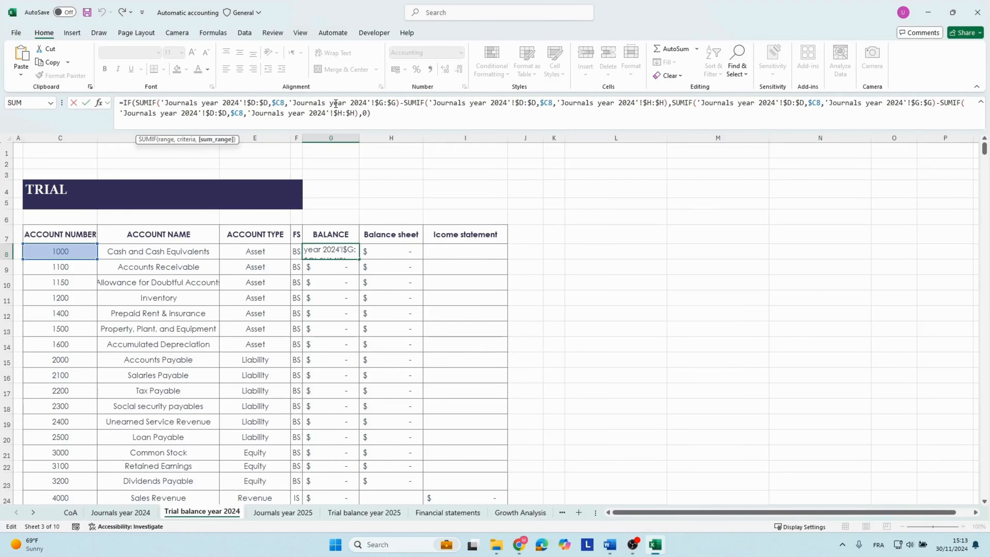
click(196, 141)
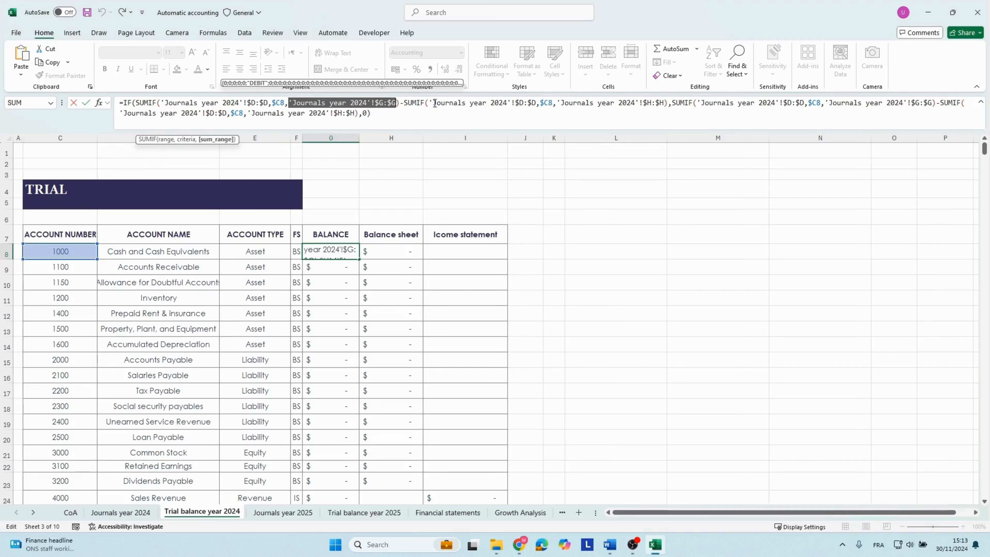
key(Escape)
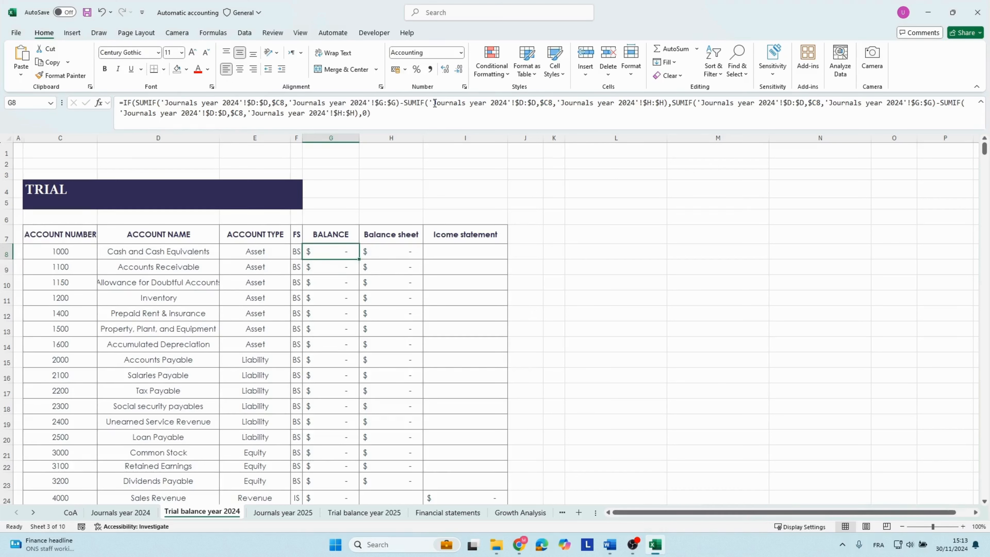
Look through the Balance formulas for the other accounts in the 2024 trial balance.
key(Down)
key(Down)
key(Down)
key(Down)
key(Down)
key(Down)
key(Down)
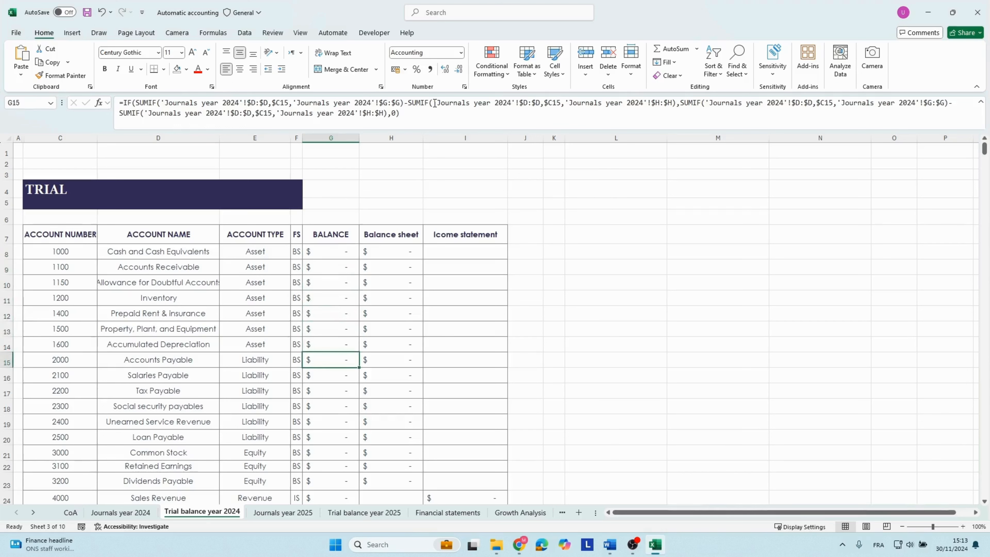
key(Down)
key(Down)
key(Down)
key(Down)
key(Down)
key(Down)
key(Up)
key(Up)
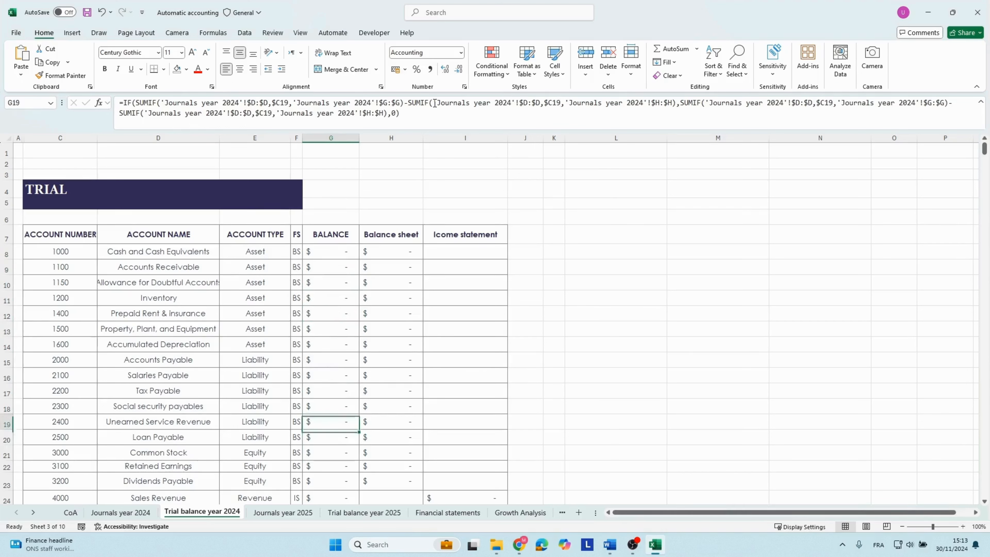
key(Up)
key(Up)
key(Up)
key(Up)
key(Up)
key(Up)
key(Up)
key(Up)
key(Up)
key(Up)
key(Up)
key(Up)
key(Up)
key(Up)
key(Down)
key(Down)
Inspect the IF formula in the Balance sheet column for account 1000 and the cells it refers to.
key(Right)
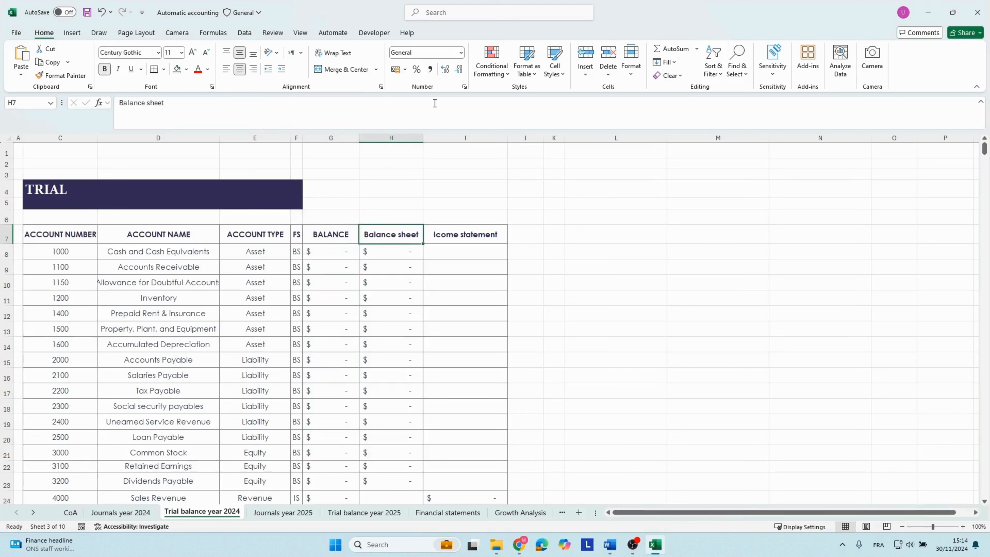
key(Down)
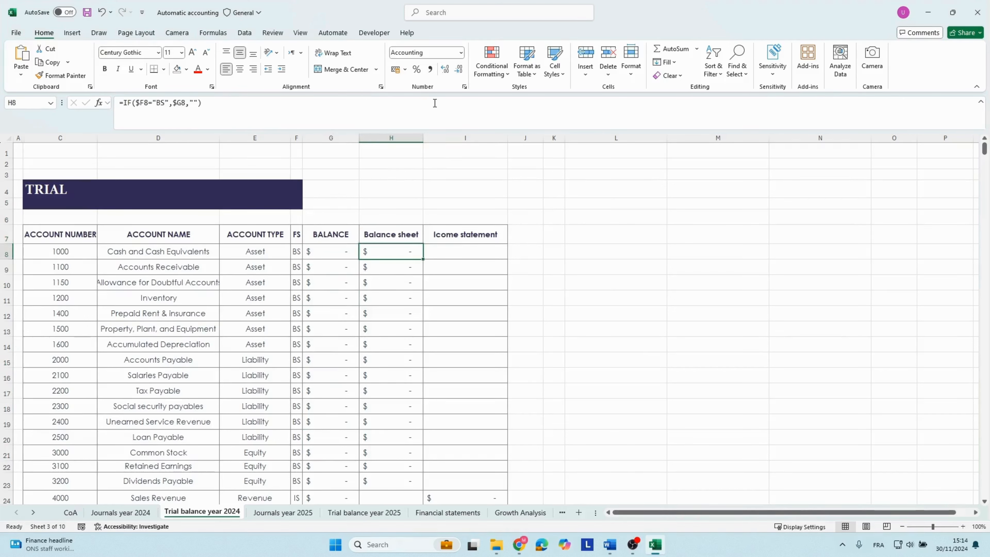
key(F2)
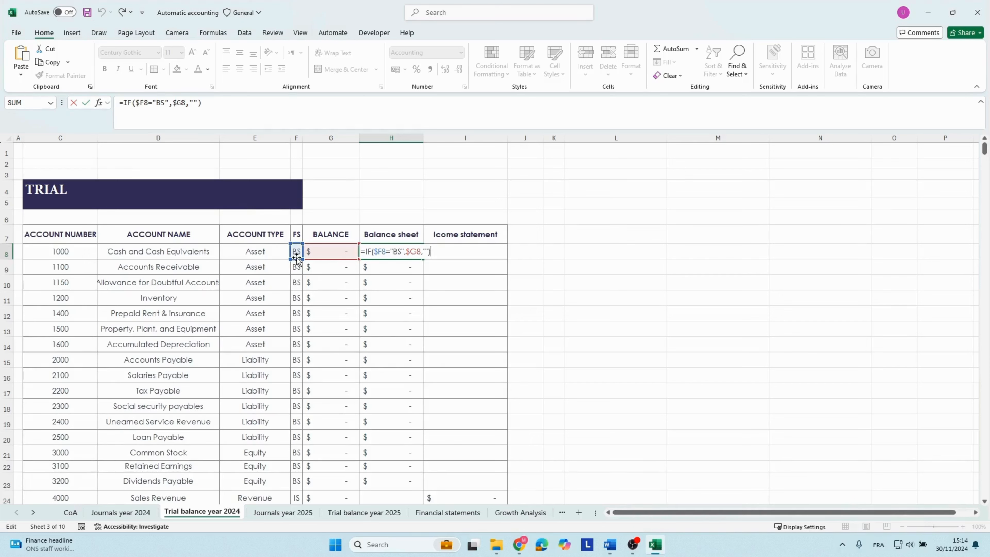
key(ctrl+Return)
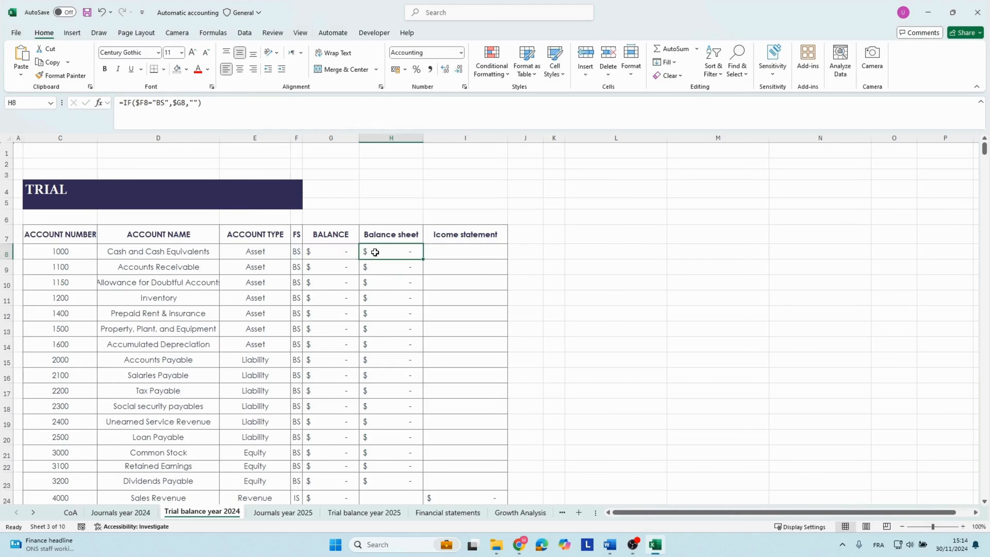
Inspect the income statement column's IF formula for account 1000 and for Sales Revenue, comparing it with the FS code.
click(460, 254)
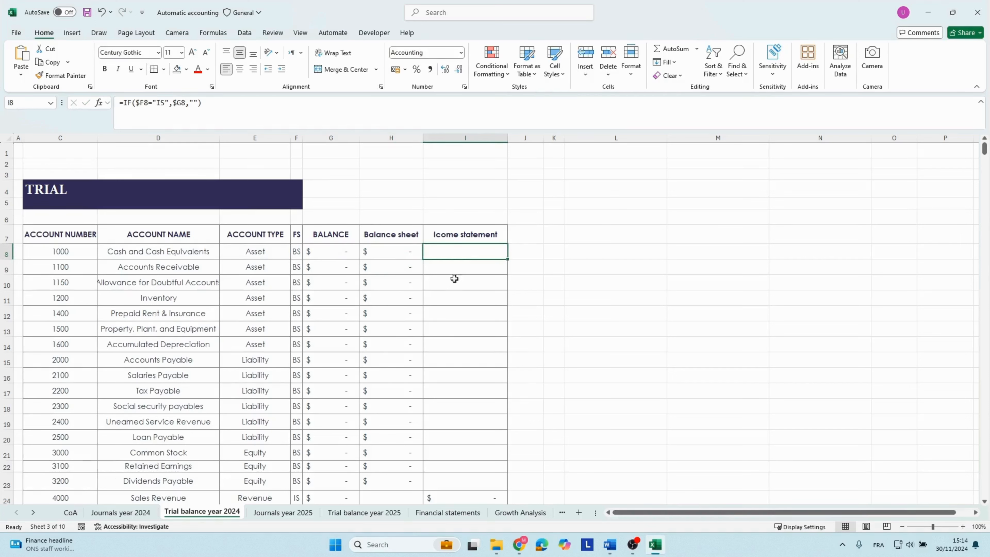
scroll(447, 264, down, 2)
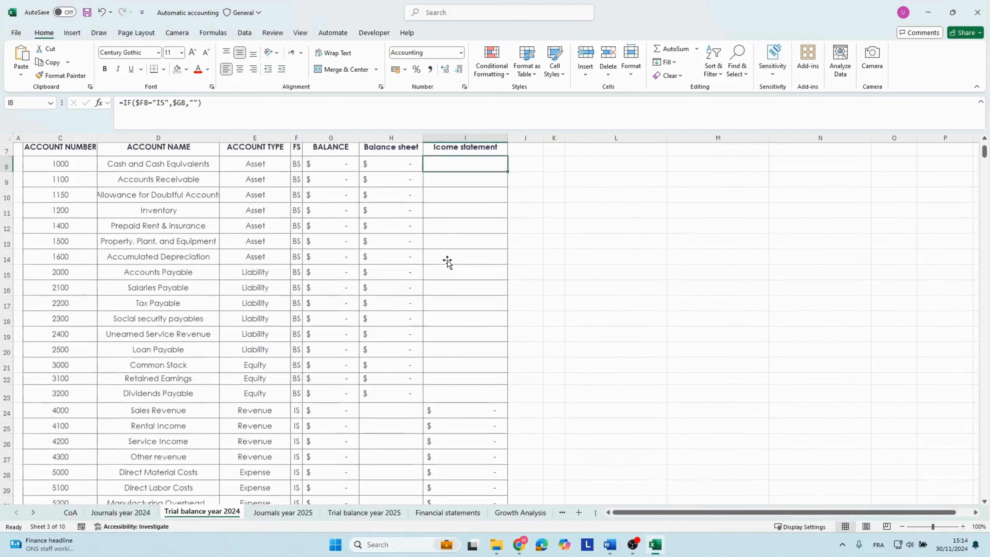
click(435, 404)
click(296, 404)
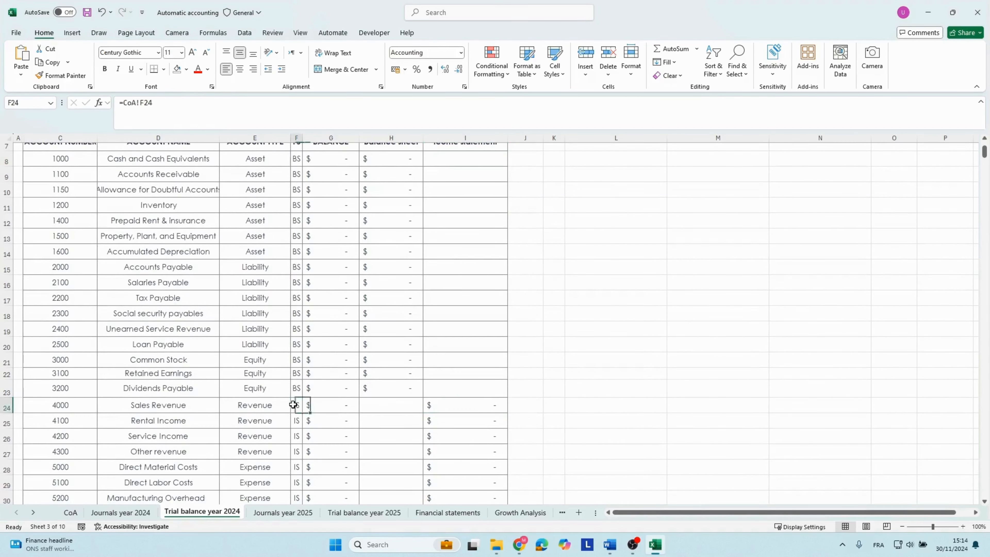
double_click(451, 405)
key(Return)
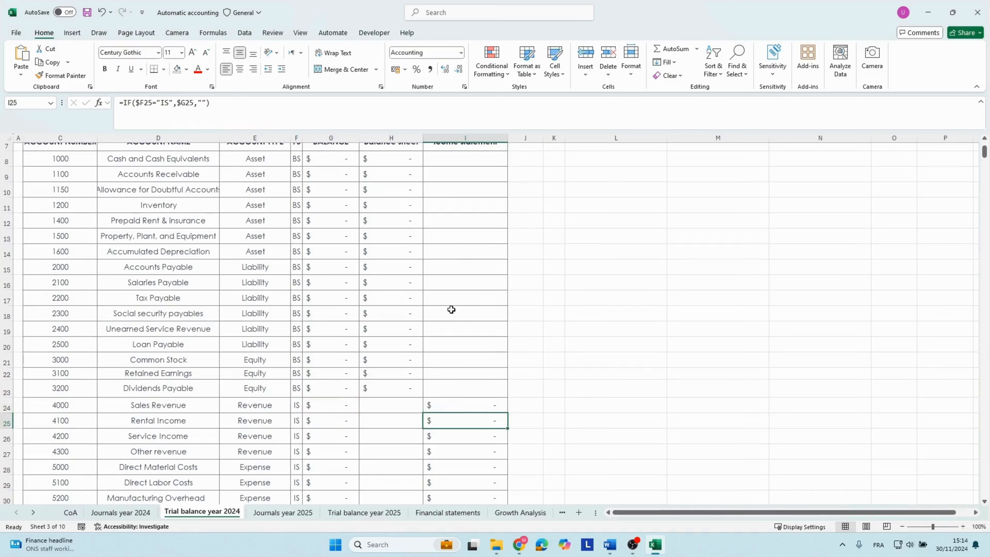
Return to the top of the trial balance and review the balance sheet and income statement column headings.
scroll(451, 309, up, 1)
scroll(451, 308, up, 2)
click(387, 257)
key(Up)
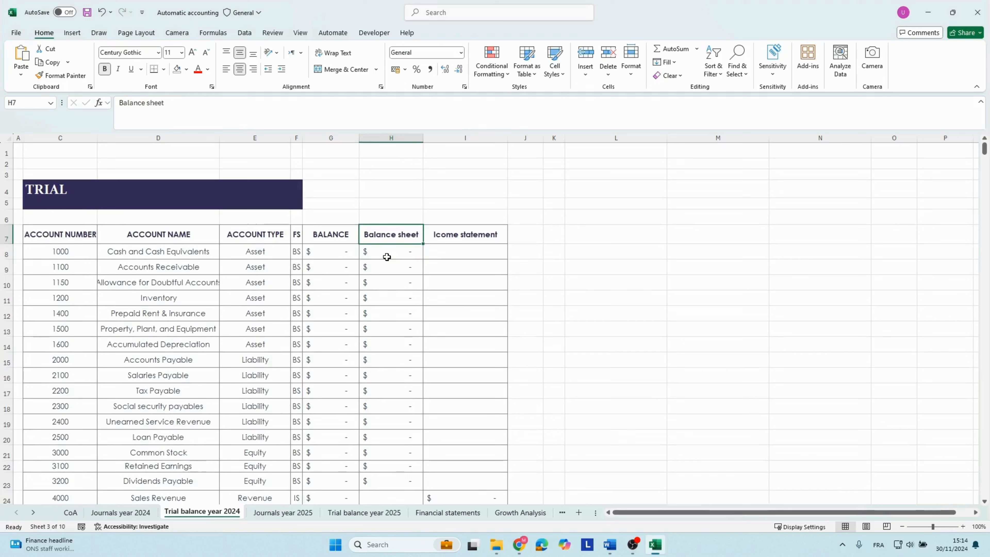
key(Right)
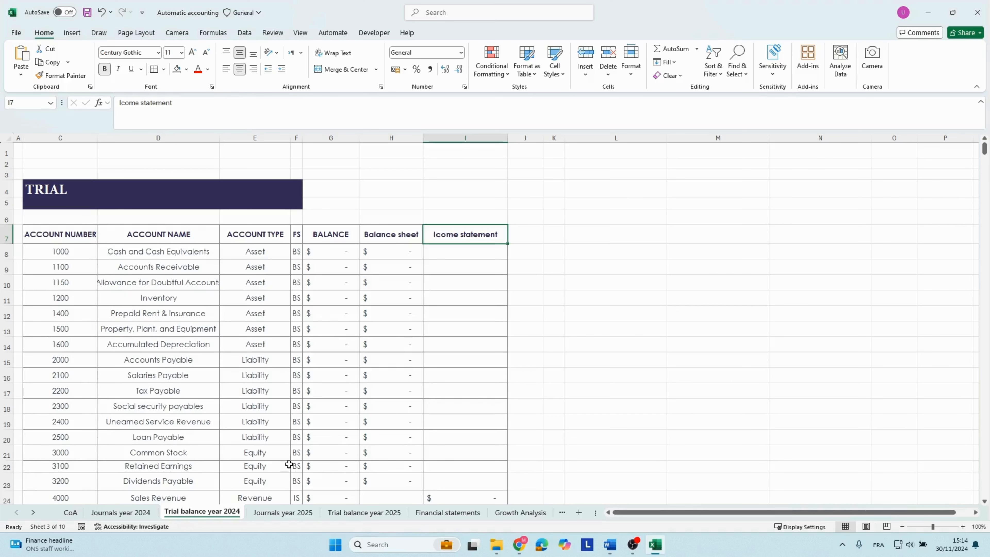
Open the 2025 journal sheet and review its date, account number and other entry columns.
click(283, 512)
click(39, 223)
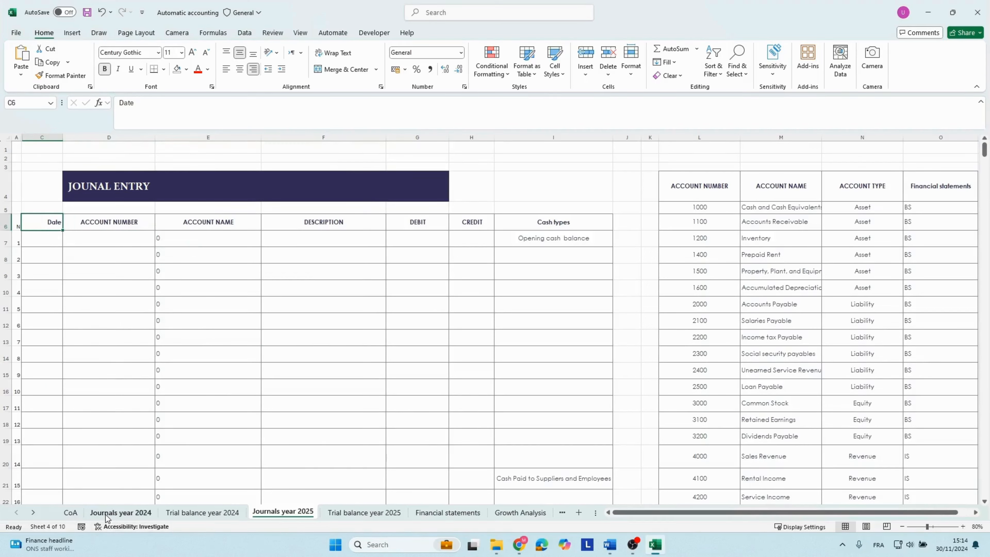
click(6, 238)
click(101, 243)
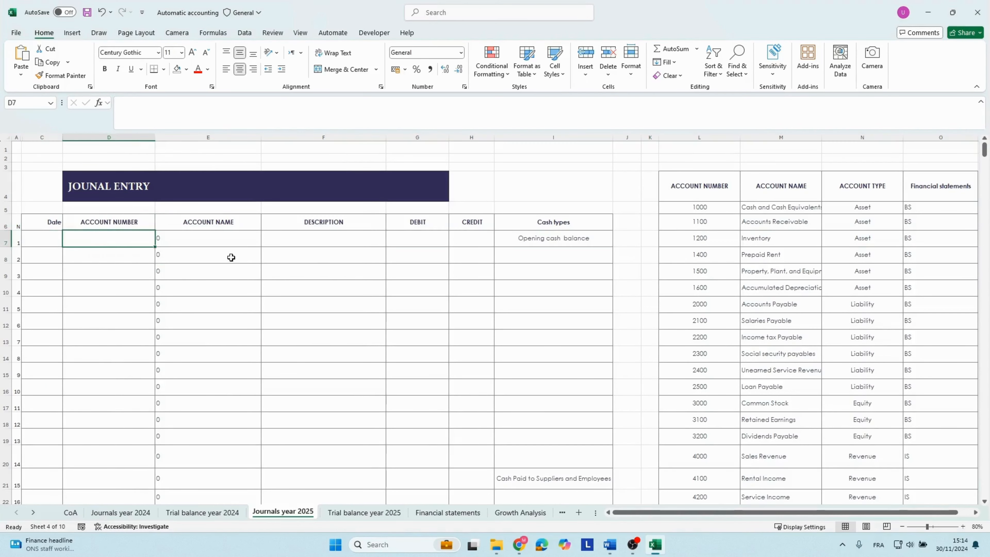
click(327, 253)
Look through the account reference table beside the 2025 journal, including its Financial statements codes.
click(777, 222)
key(Right)
key(Right)
key(Right)
key(Right)
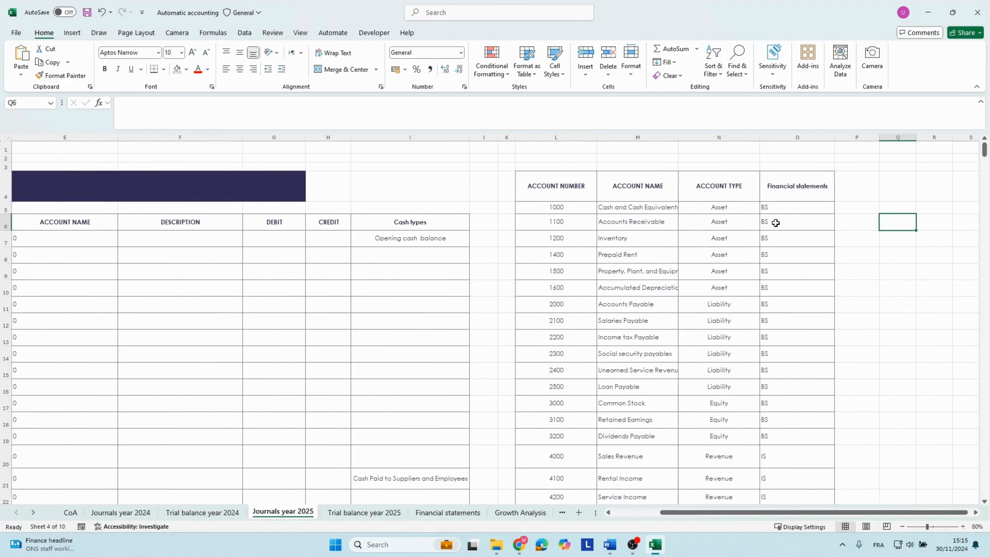
scroll(602, 276, down, 3)
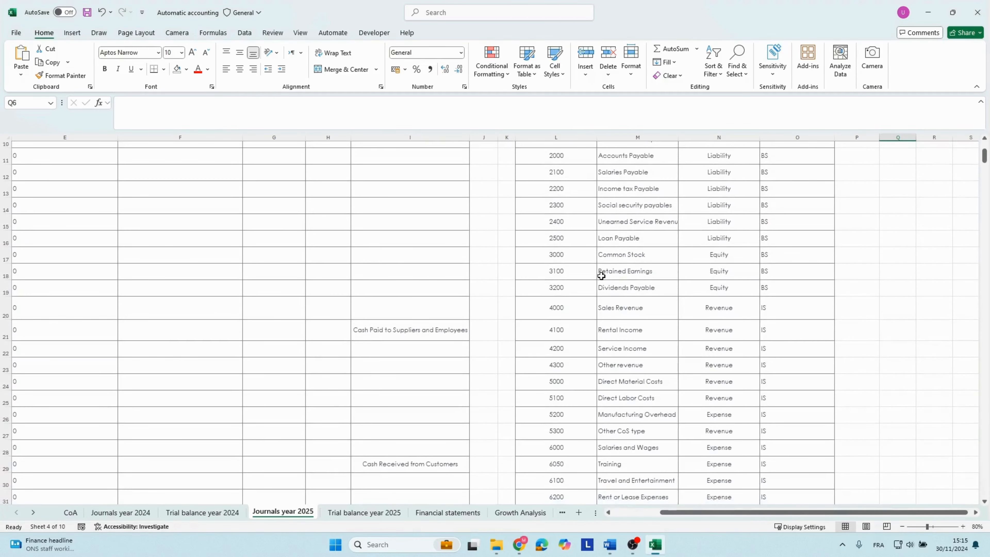
scroll(601, 276, down, 2)
scroll(601, 278, up, 5)
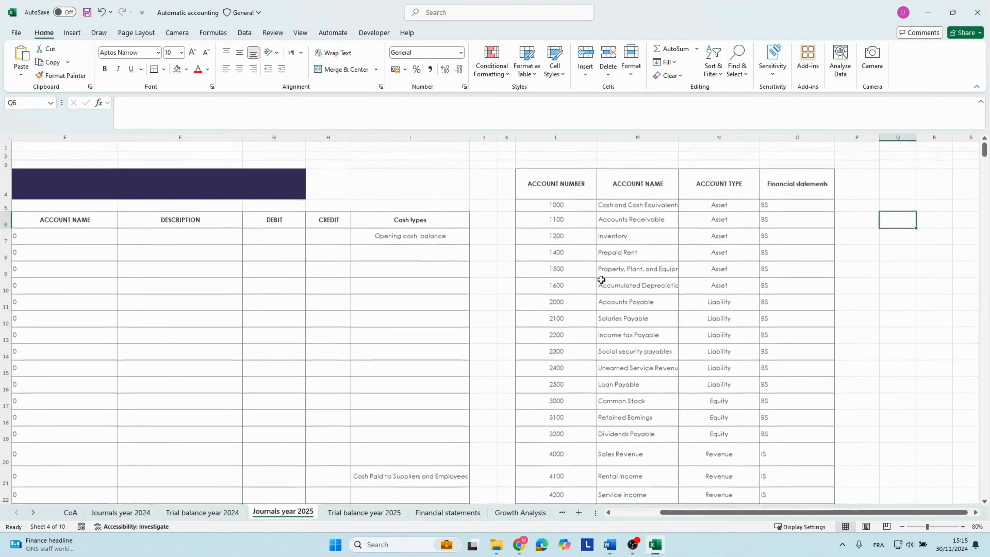
Review the 2025 journal's Cash types column, the first accounts in the reference table and the first entry rows.
click(408, 238)
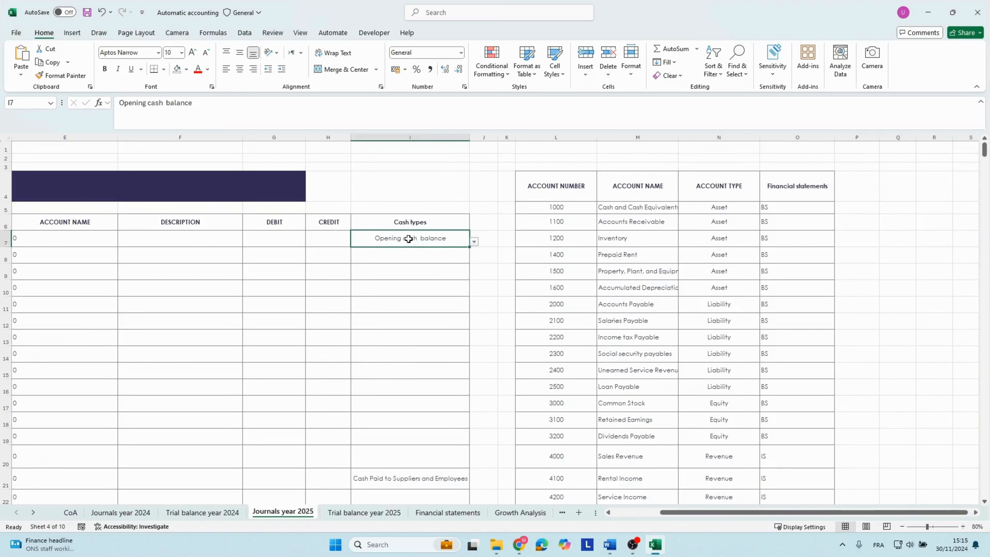
click(568, 257)
click(554, 219)
click(629, 208)
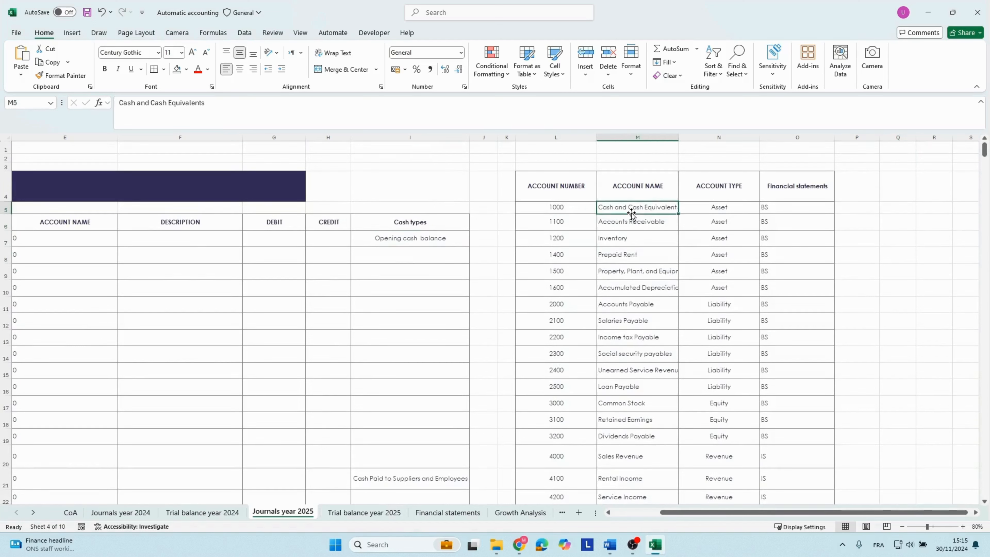
click(586, 222)
drag(263, 276, 14, 257)
click(708, 224)
click(762, 223)
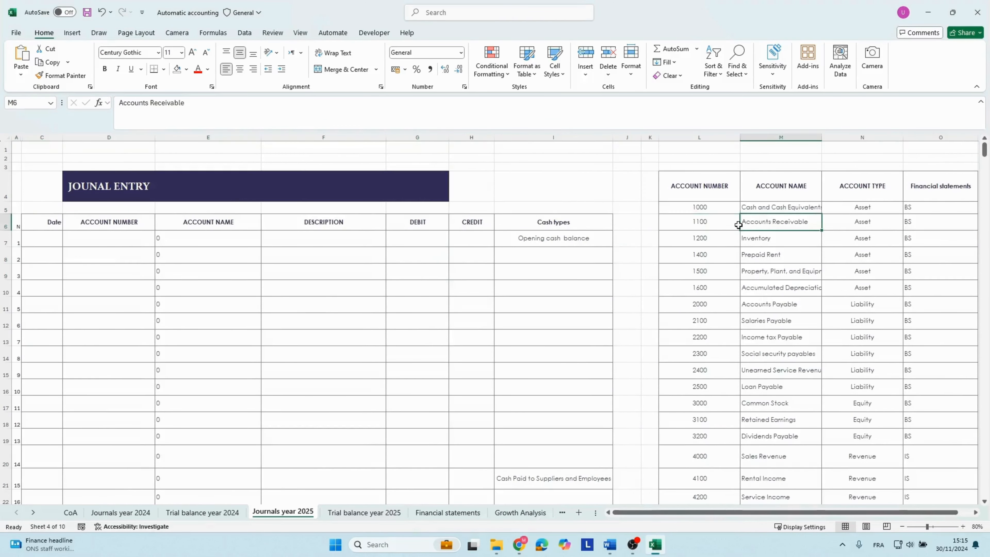
click(737, 223)
click(40, 237)
click(92, 251)
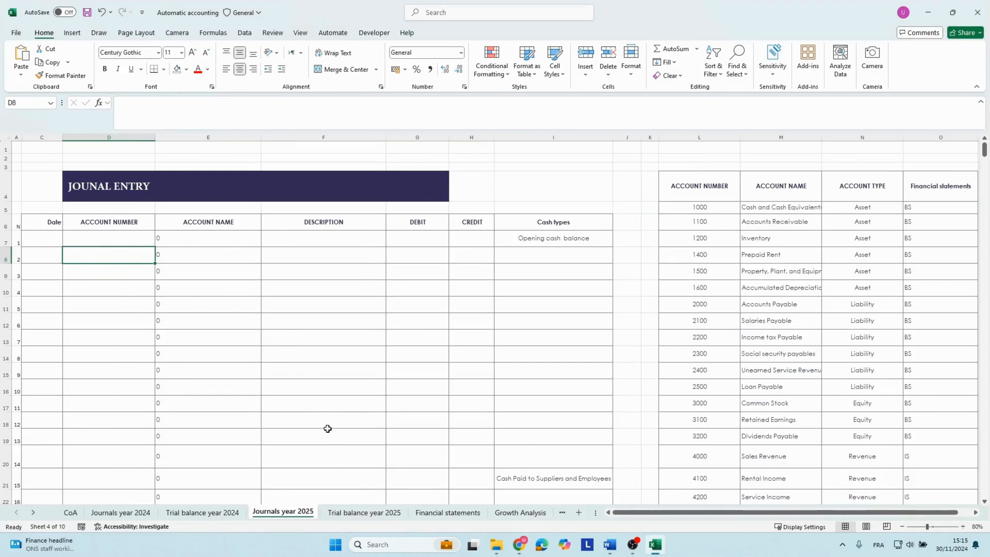
View the 2025 trial balance, open the Financial statements sheet and go to the Balance Sheet heading.
click(353, 512)
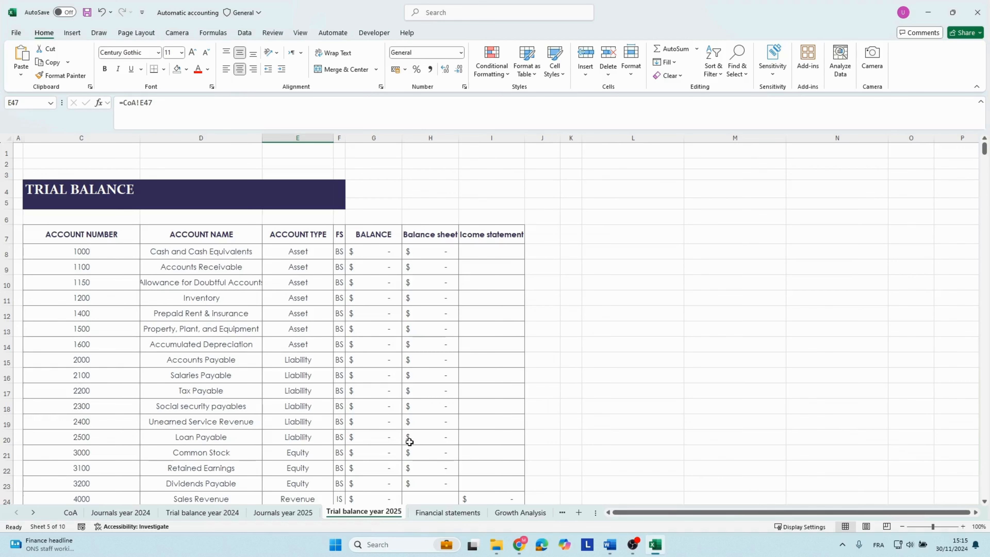
click(437, 516)
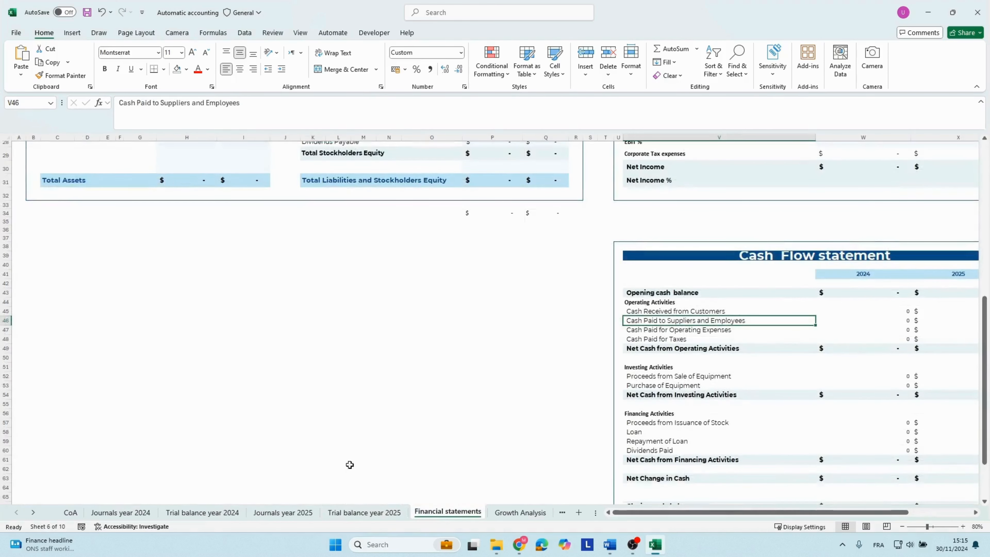
scroll(323, 422, up, 9)
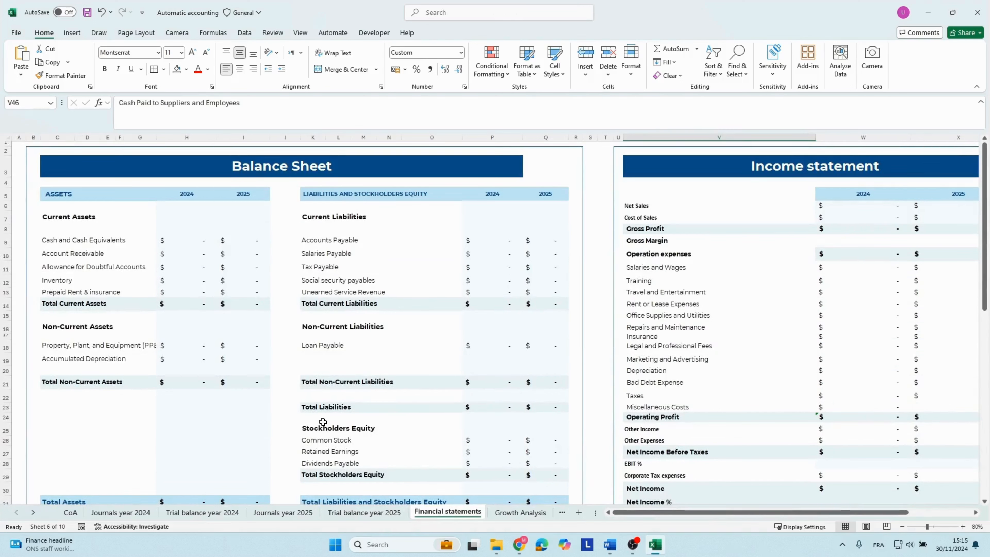
click(204, 172)
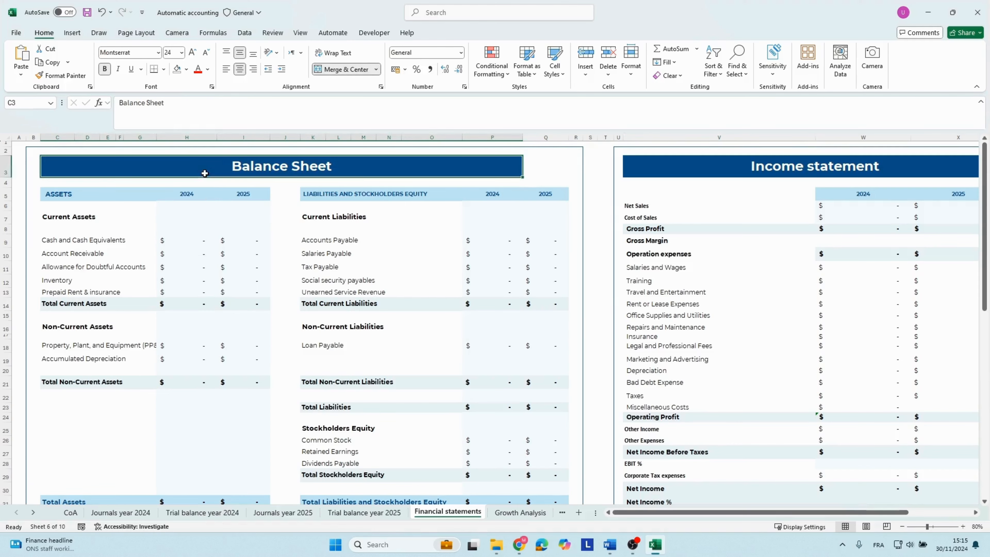
Review the balance sheet's assets section and the liabilities and stockholders' equity heading.
drag(63, 195, 88, 364)
scroll(139, 376, down, 2)
scroll(323, 284, up, 2)
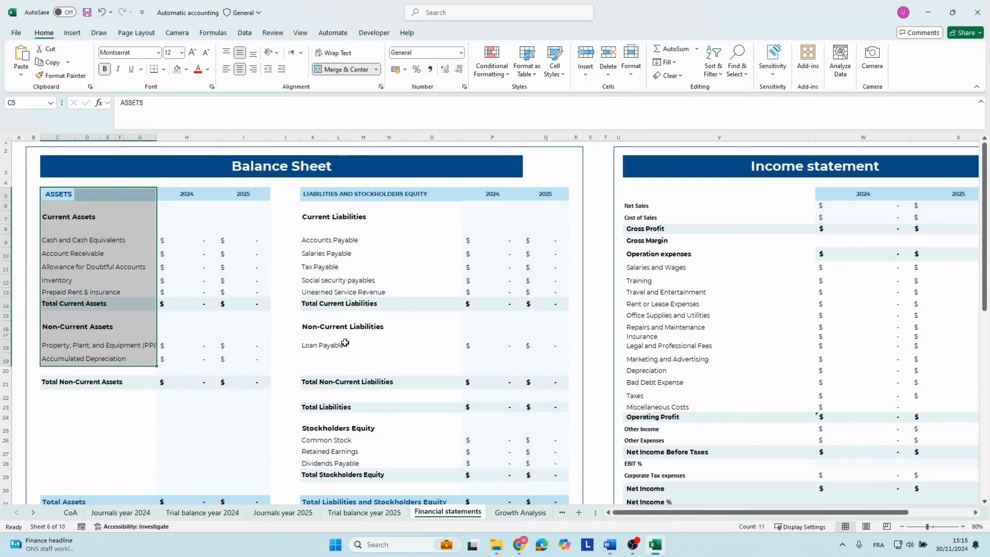
click(320, 196)
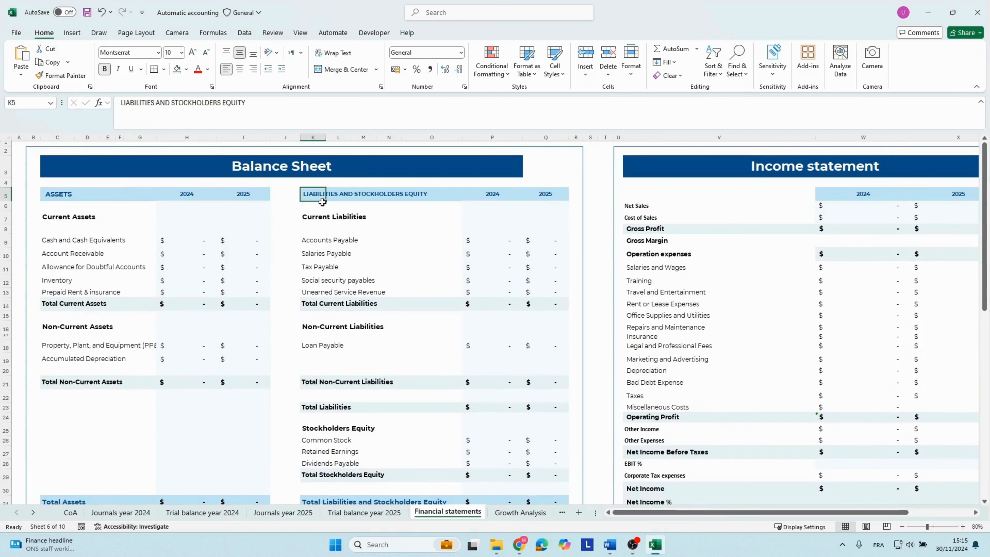
Inspect the 2024 Cash and Cash Equivalents formula under Current Assets and its trial balance reference.
click(62, 215)
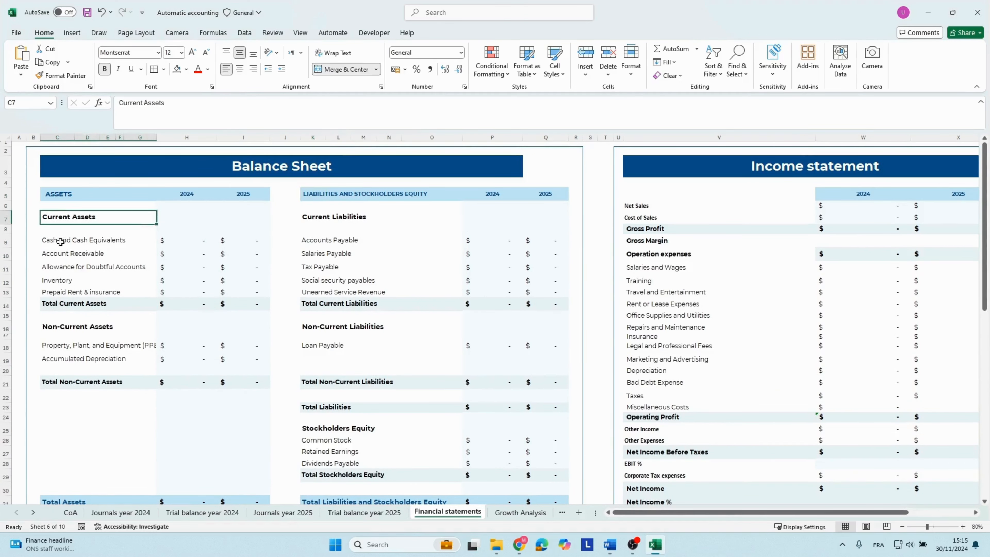
click(58, 240)
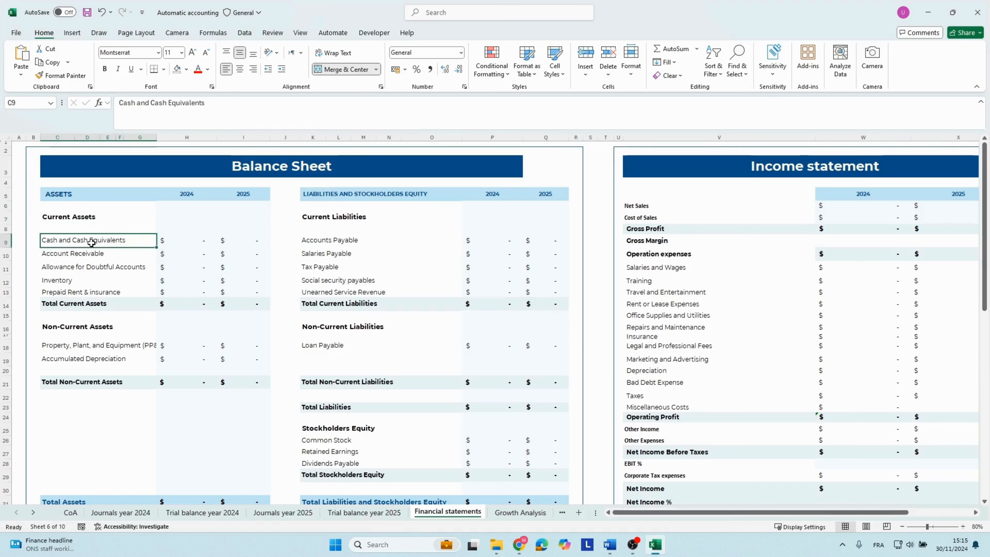
key(Right)
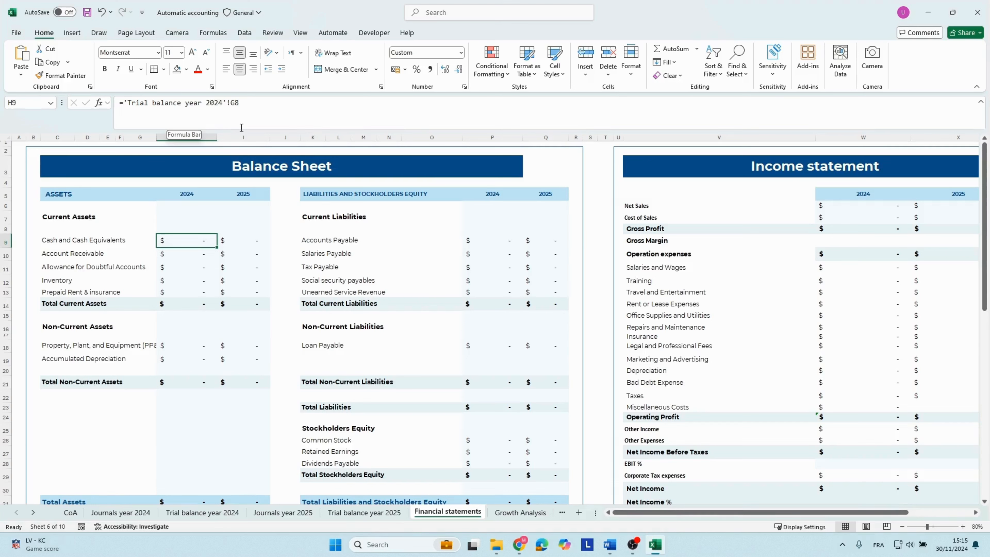
key(Down)
key(Left)
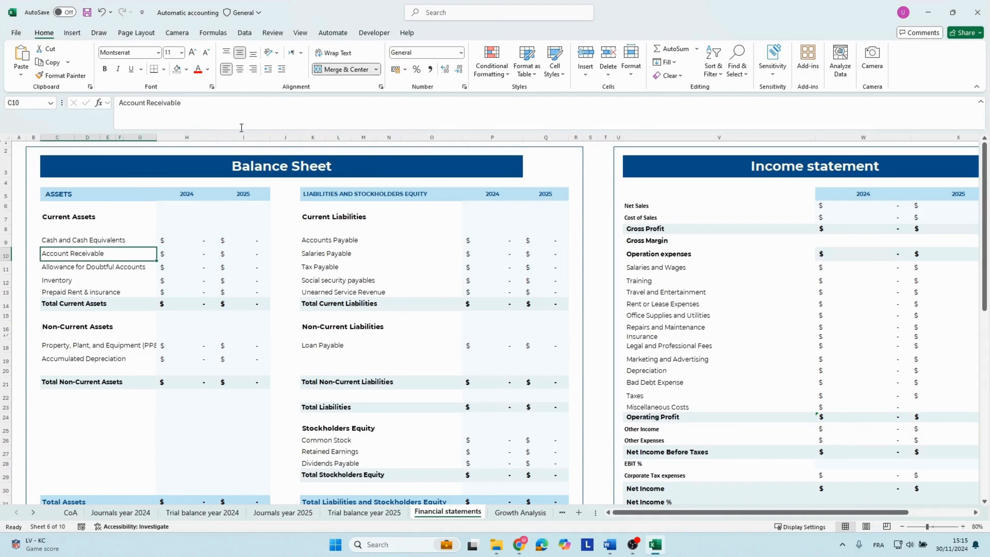
key(Up)
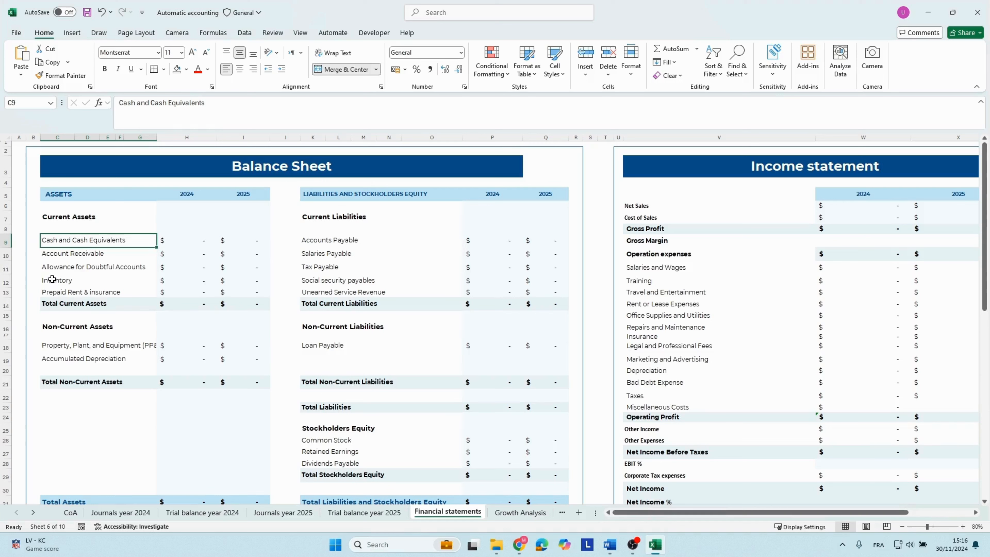
Go through the current asset lines down to Total Current Assets and back up their 2024 column.
key(Down)
key(Down)
key(Down)
key(Down)
key(Down)
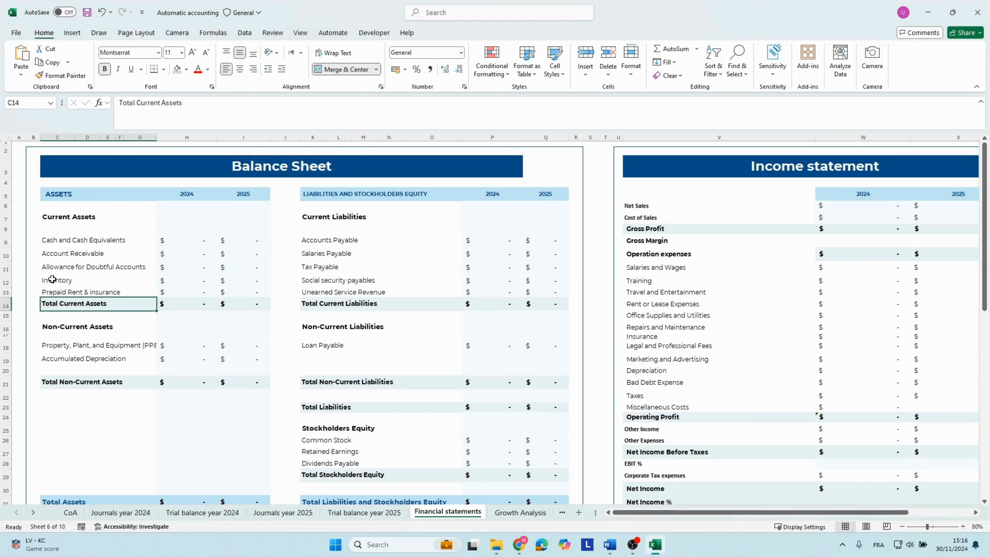
key(Right)
key(Up)
key(Up)
key(Up)
key(Up)
key(Up)
key(Up)
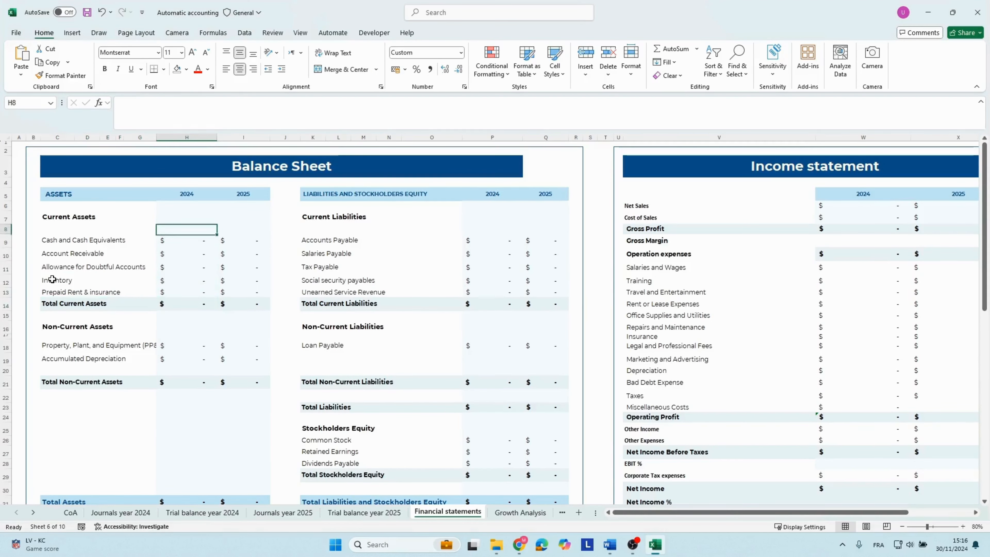
Compare the 2025 and 2024 Cash and Cash Equivalents formulas and the trial balance sheets they reference.
key(Down)
key(Down)
key(Right)
key(Up)
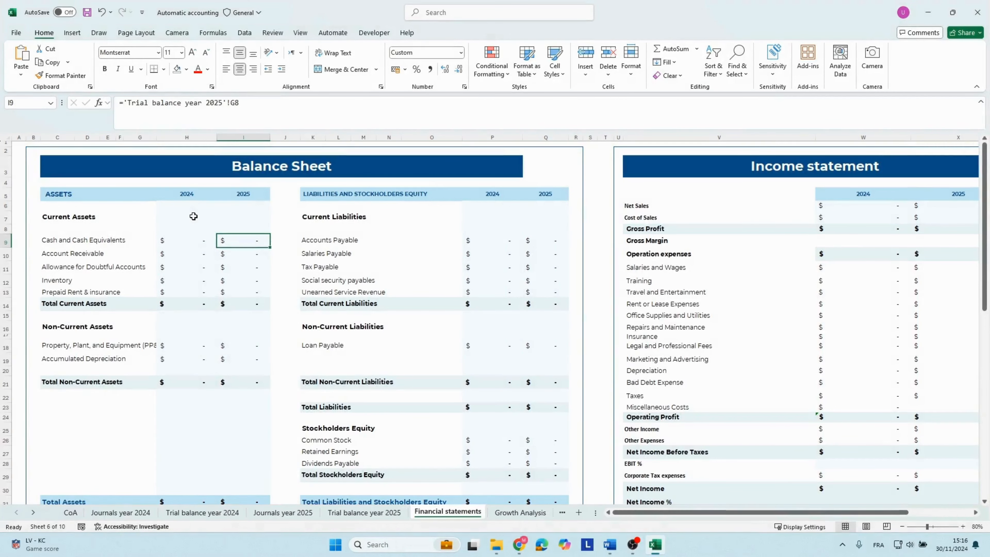
key(Left)
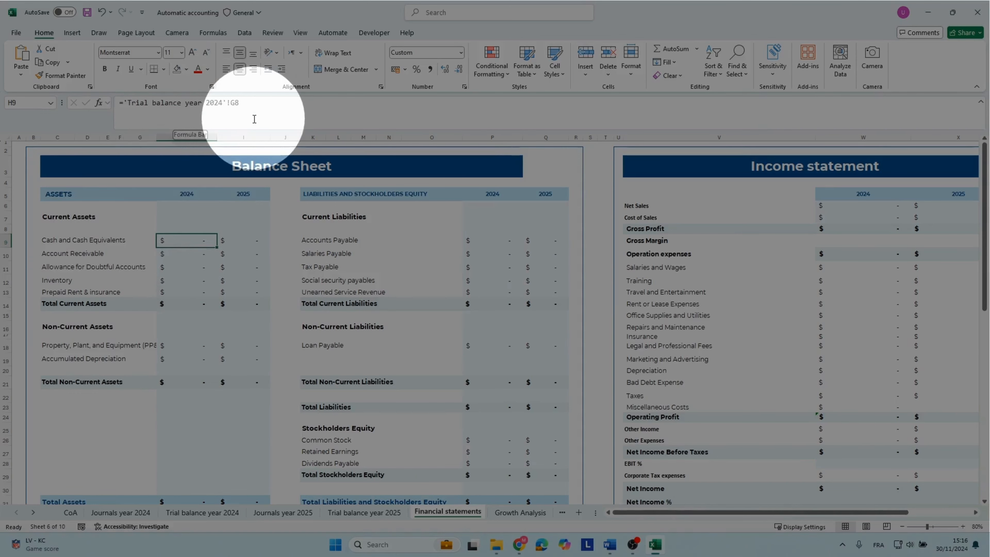
Check the remaining 2024 asset formulas down to Total Non-Current Assets, including the 2025 total's SUM formula.
key(Down)
key(Down)
key(Down)
key(Down)
key(Down)
key(Down)
key(Down)
key(Down)
key(Down)
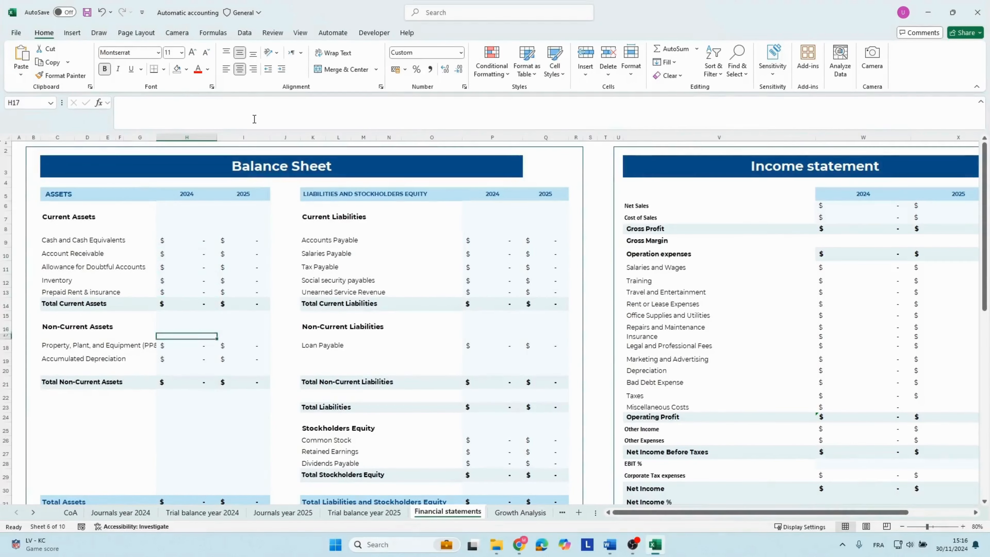
key(Down)
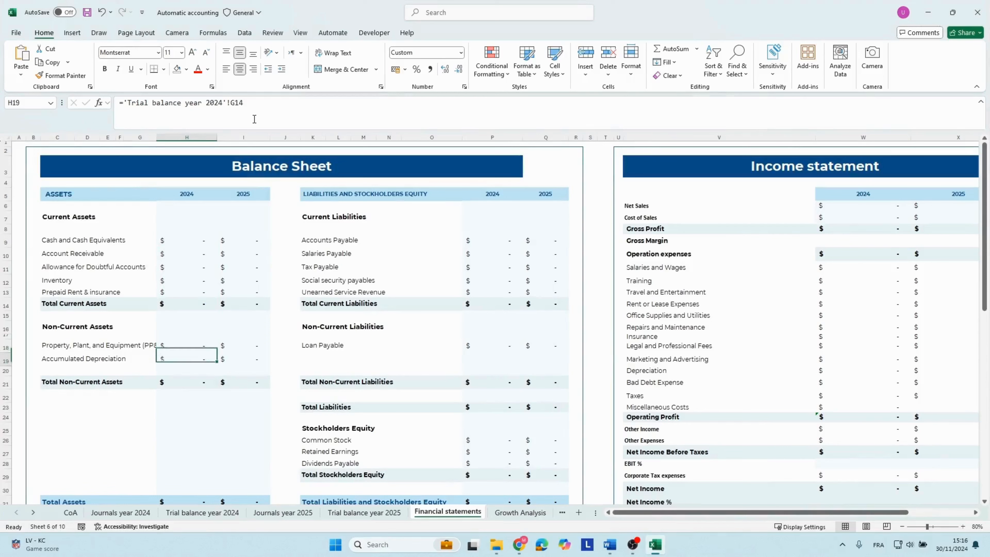
key(Up)
key(Down)
key(Down)
key(Down)
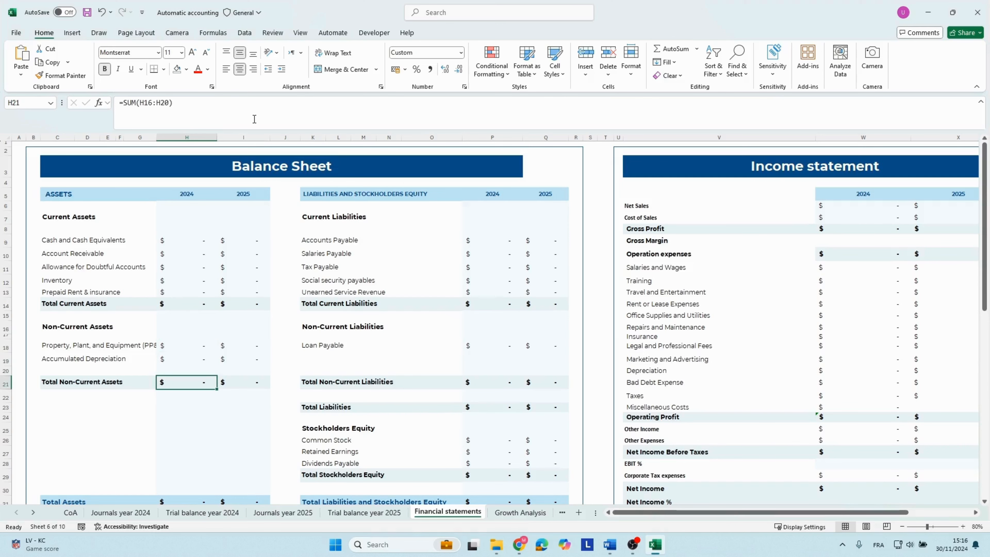
key(Right)
Inspect the Total Assets formulas for 2024 and 2025 and the subtotals they add.
scroll(223, 353, down, 1)
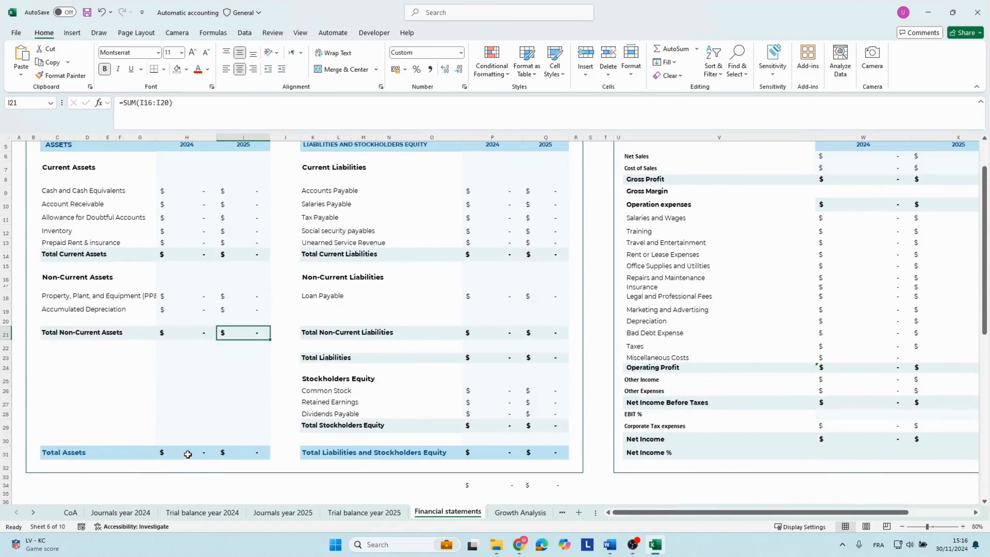
double_click(187, 453)
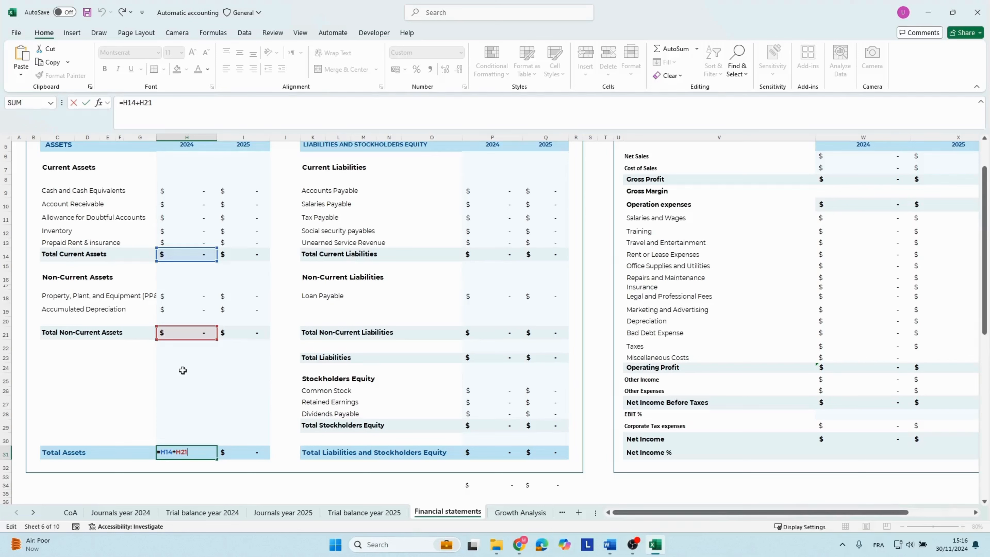
double_click(234, 452)
scroll(227, 378, up, 1)
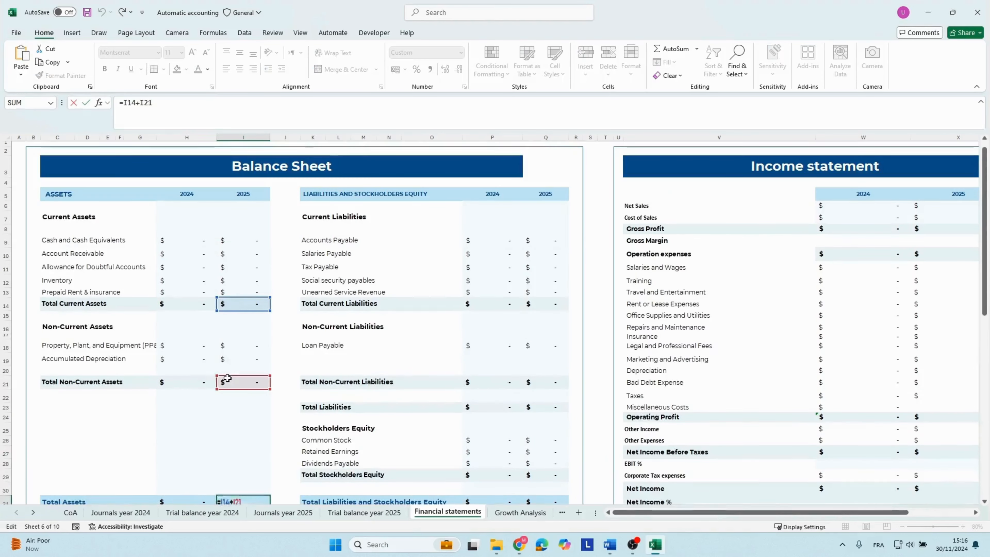
key(Return)
scroll(353, 265, up, 1)
Review the current liabilities section and inspect the negated trial balance reference in 2024 Accounts Payable.
click(326, 195)
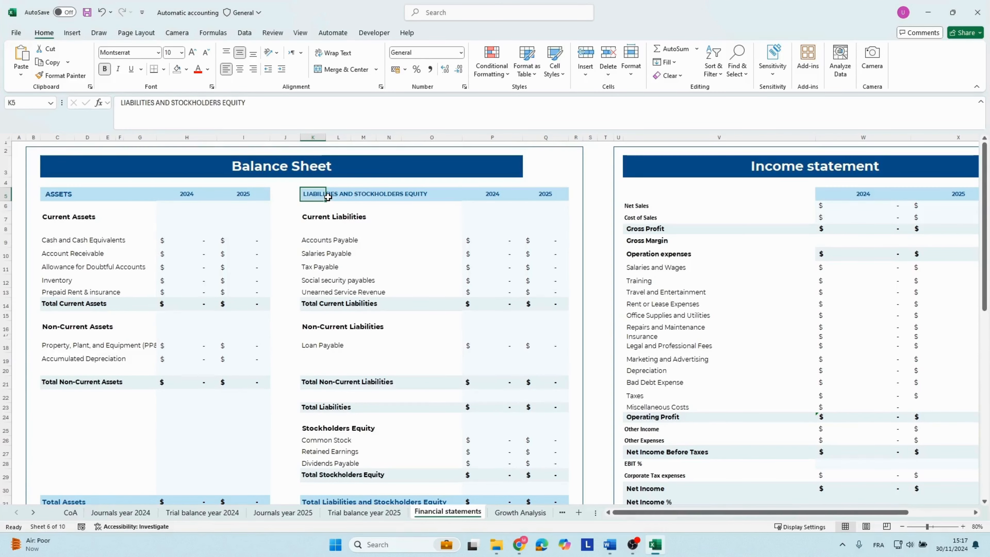
click(326, 218)
click(328, 238)
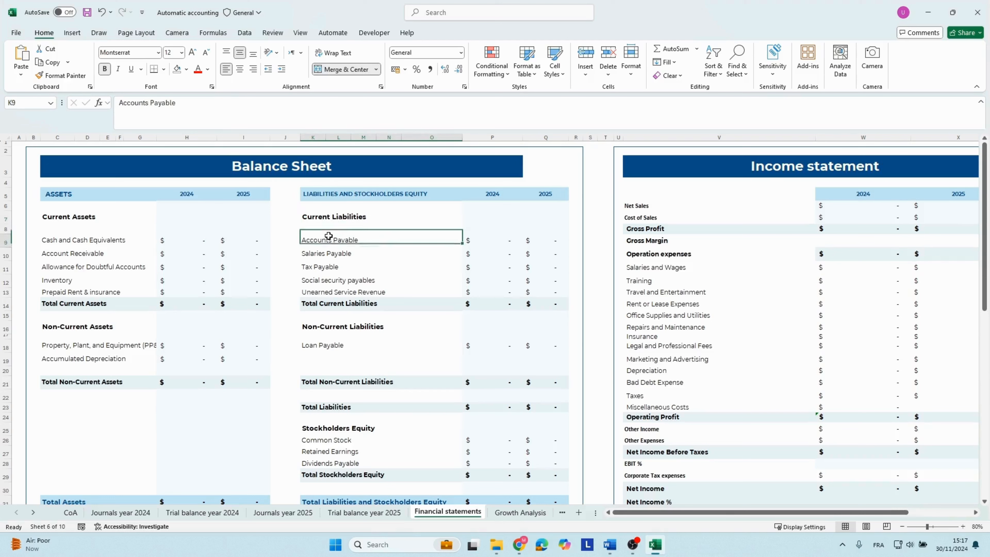
key(Tab)
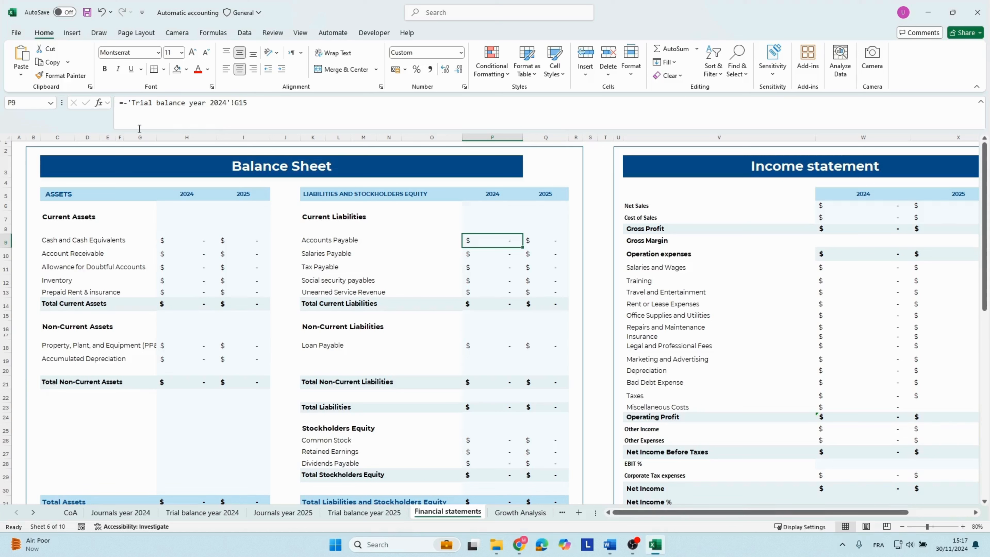
Look through the other 2024 liability formulas from Salaries Payable down to Loan Payable.
key(Down)
key(Down)
key(Down)
key(Down)
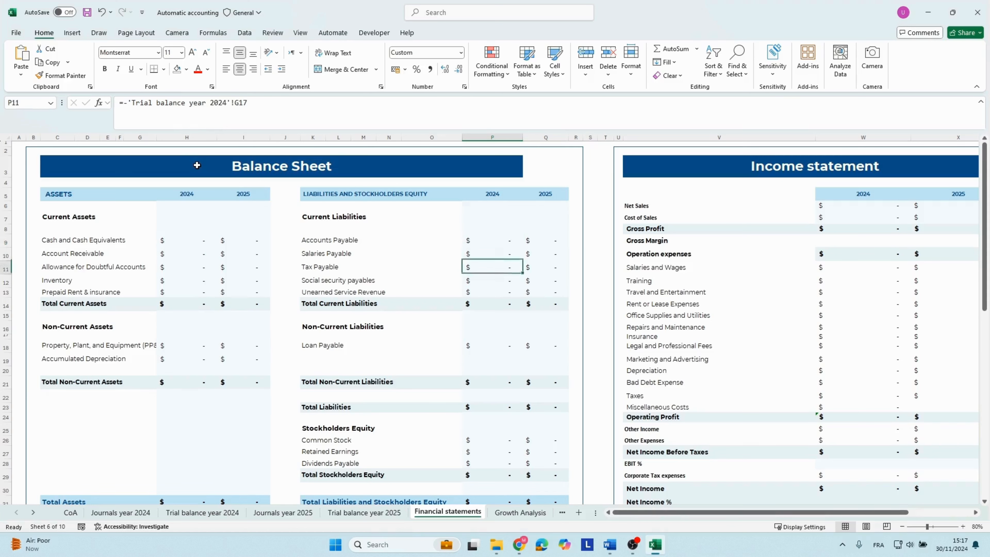
key(Down)
key(Down)
key(Down)
key(Down)
key(Down)
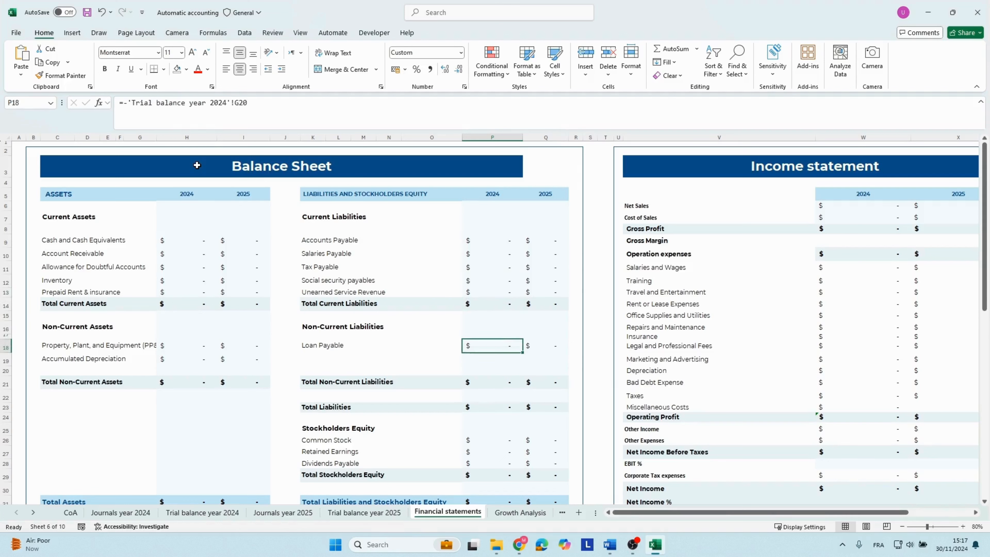
Look through the 2024 stockholders equity formulas from Common Stock down to the Total Stockholders Equity sum.
key(Down)
key(Down)
key(Down)
key(Down)
key(Down)
key(Down)
key(Down)
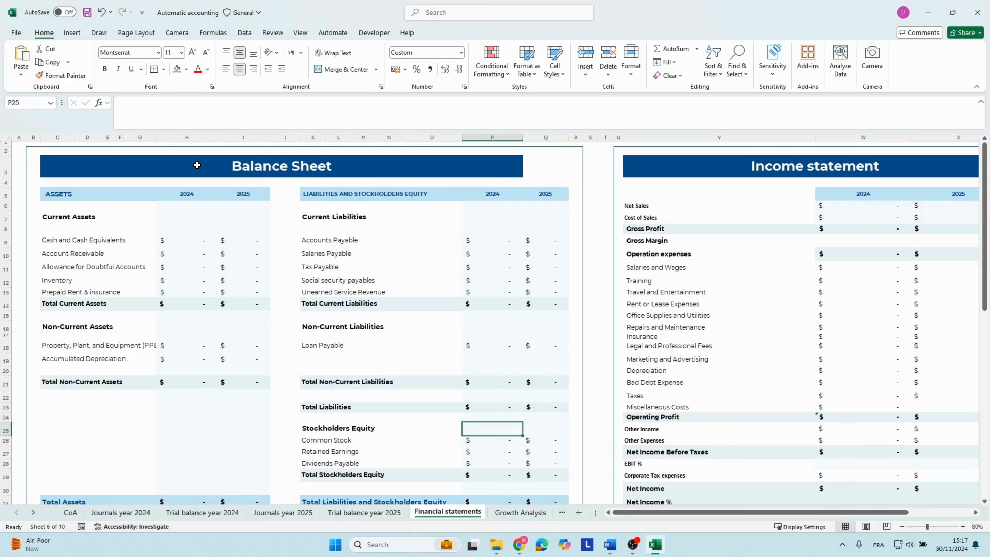
key(Down)
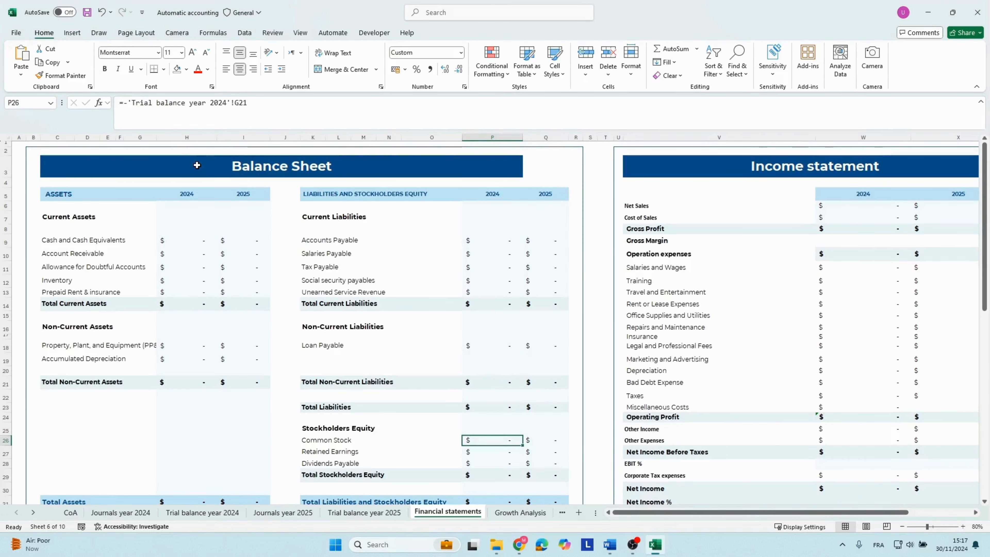
key(Down)
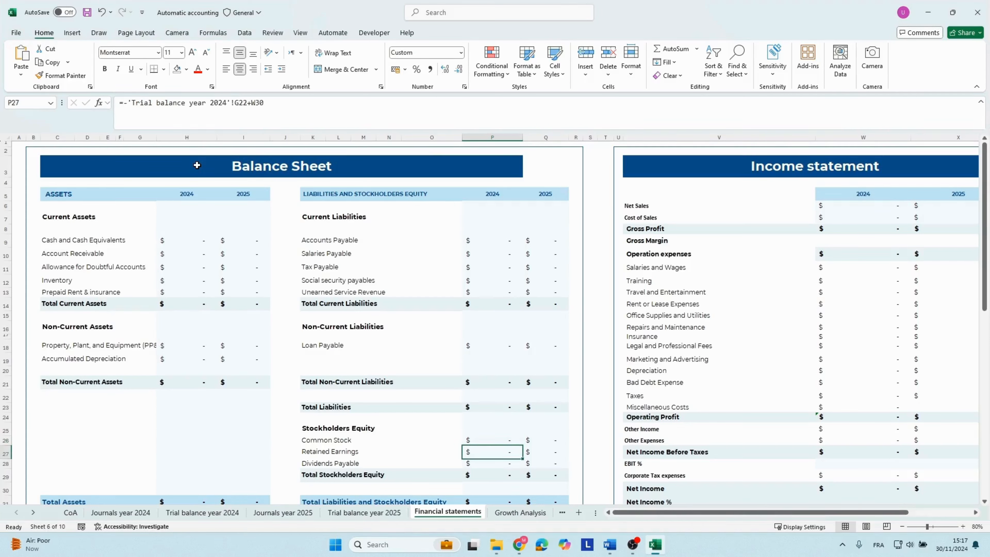
key(Down)
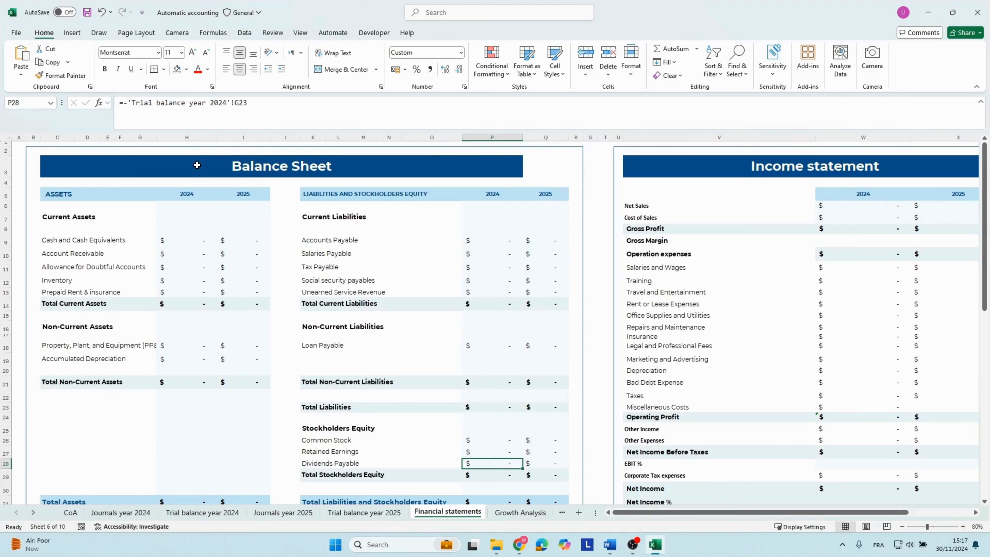
key(Down)
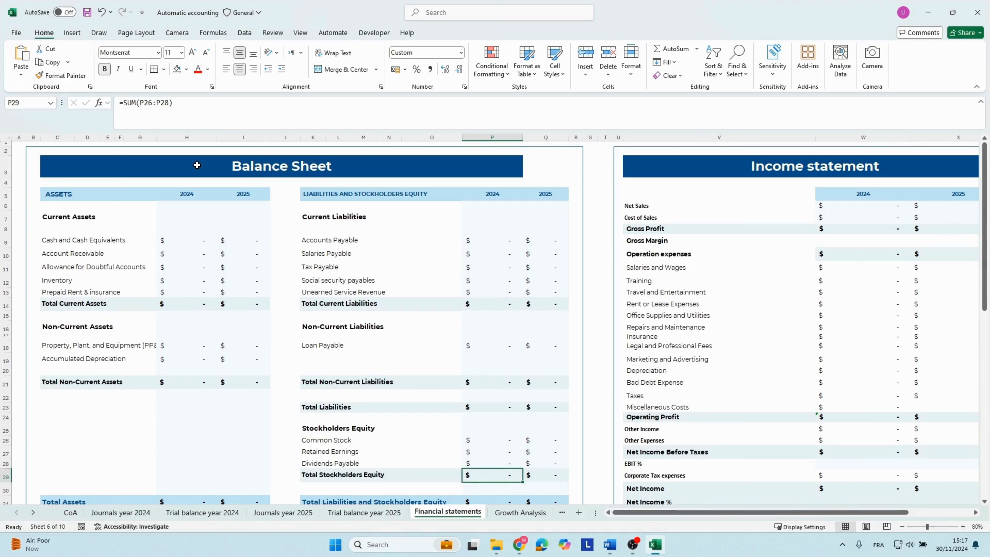
Inspect the 2024 Total Liabilities and Stockholders Equity formula and the two totals it adds.
key(Down)
key(Down)
key(Down)
key(Down)
key(Down)
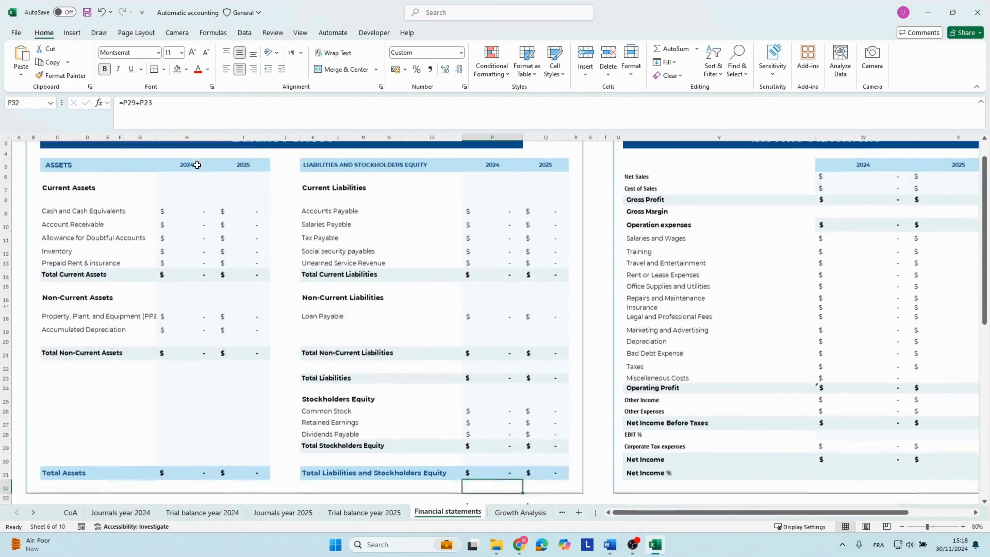
key(Up)
key(Up)
key(Up)
key(F2)
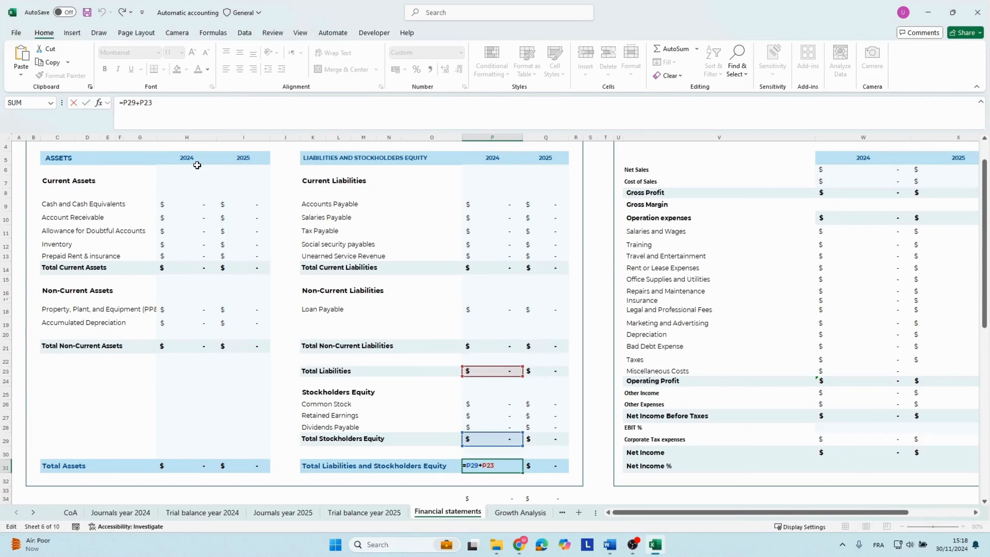
key(Return)
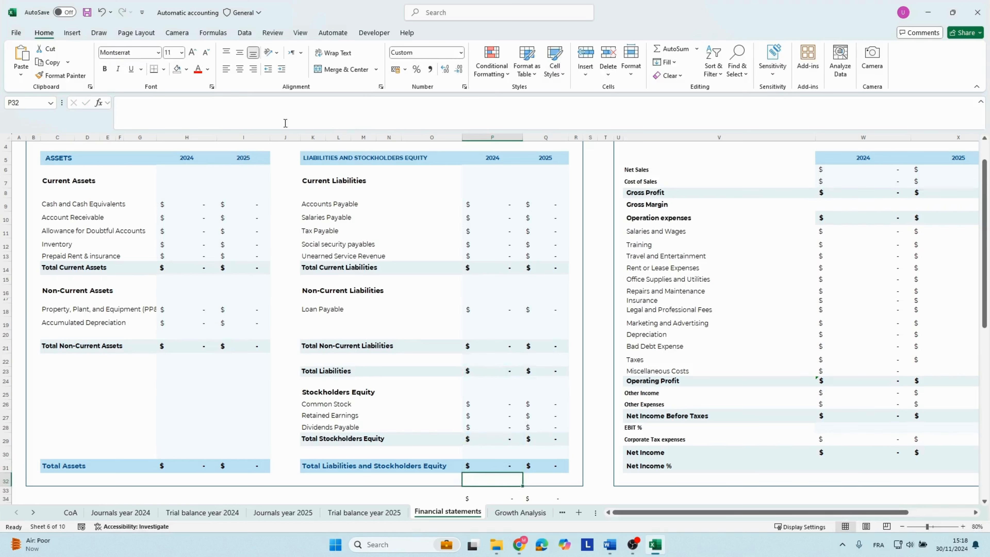
Inspect the 2024 and 2025 check formulas beneath the balance sheet that subtract total liabilities and equity from total assets.
click(517, 286)
scroll(517, 287, up, 1)
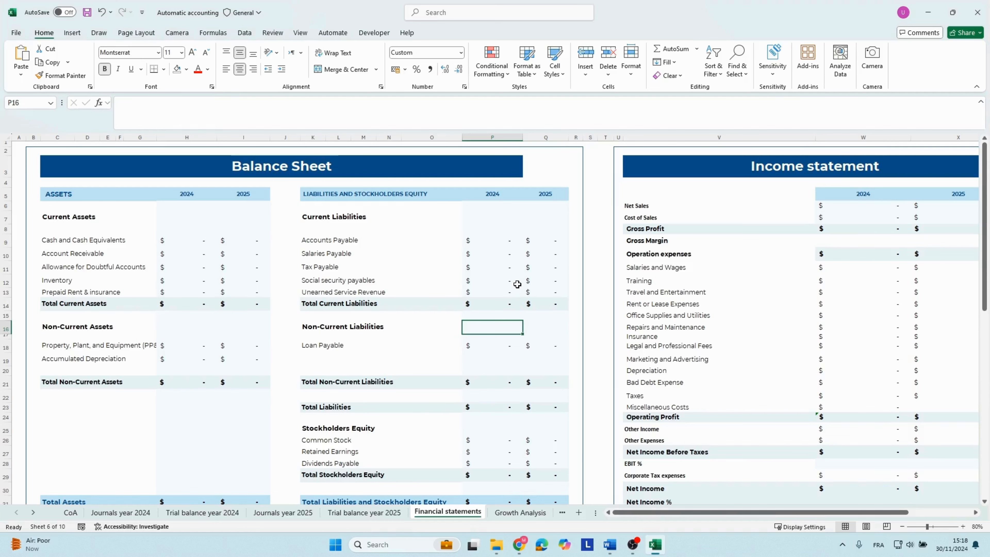
scroll(517, 284, down, 3)
click(511, 435)
text(=+H31-P31)
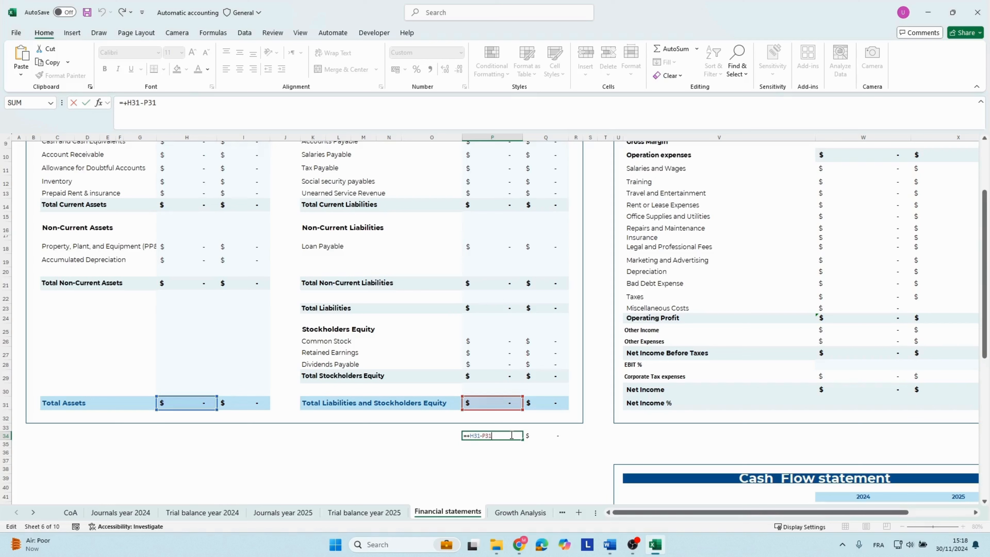
key(Return)
key(Up)
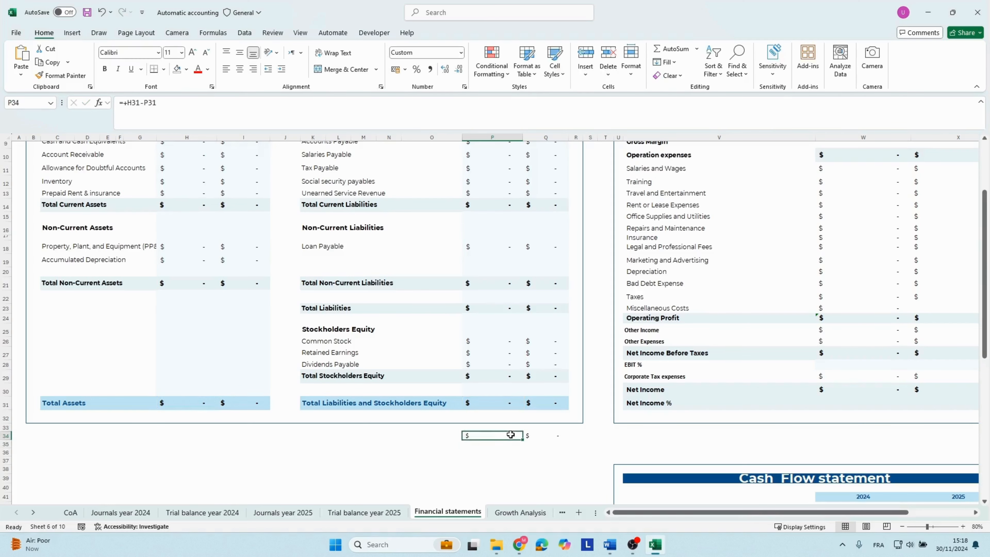
key(Right)
key(F2)
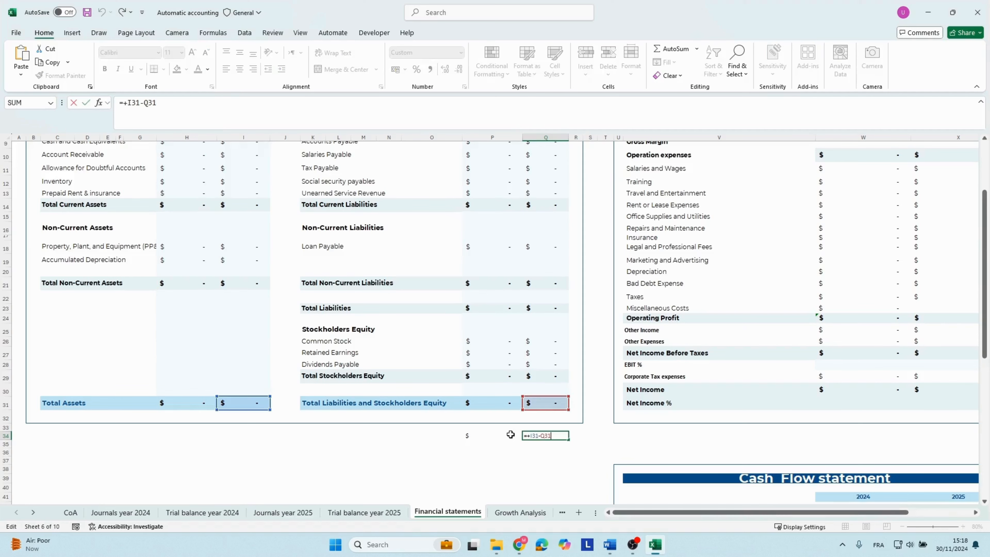
key(Return)
scroll(572, 385, up, 3)
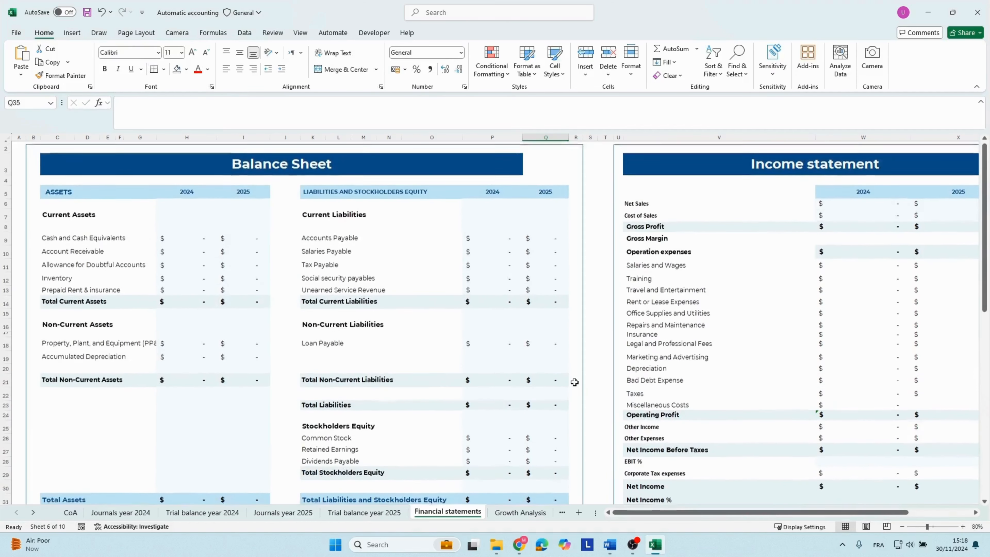
Go to the income statement and inspect the 2024 Net Sales formula that sums trial balance cells.
click(660, 314)
key(Right)
key(Right)
key(Right)
key(Right)
key(Right)
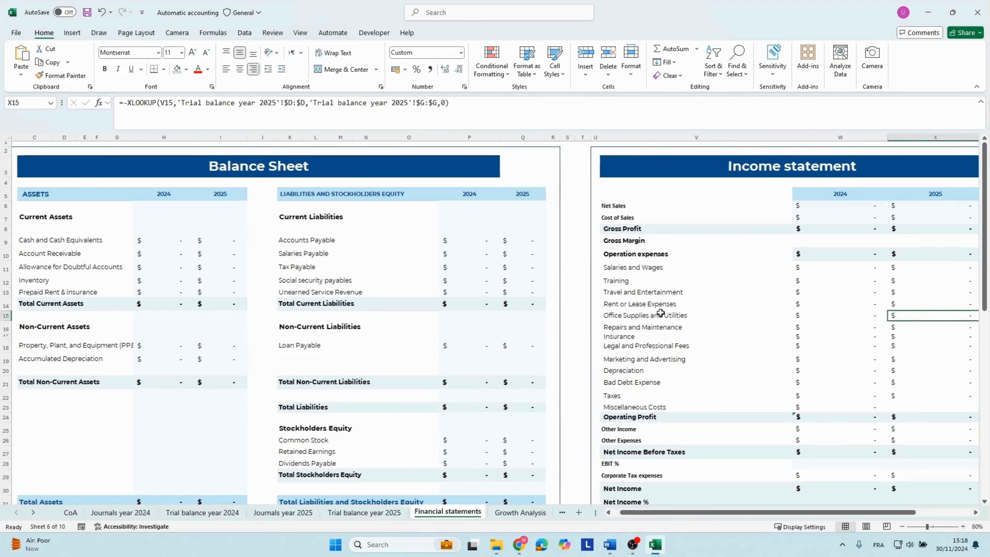
click(446, 204)
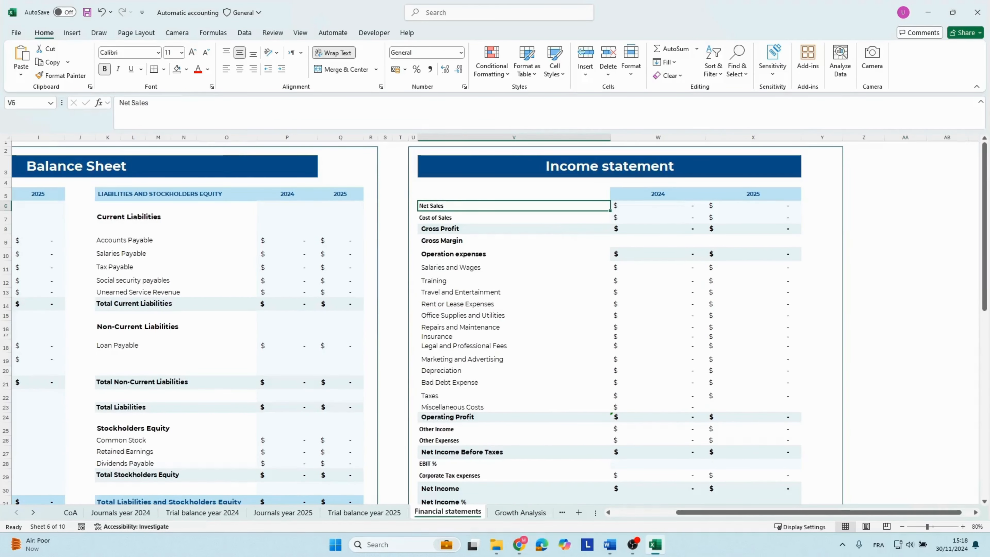
key(Right)
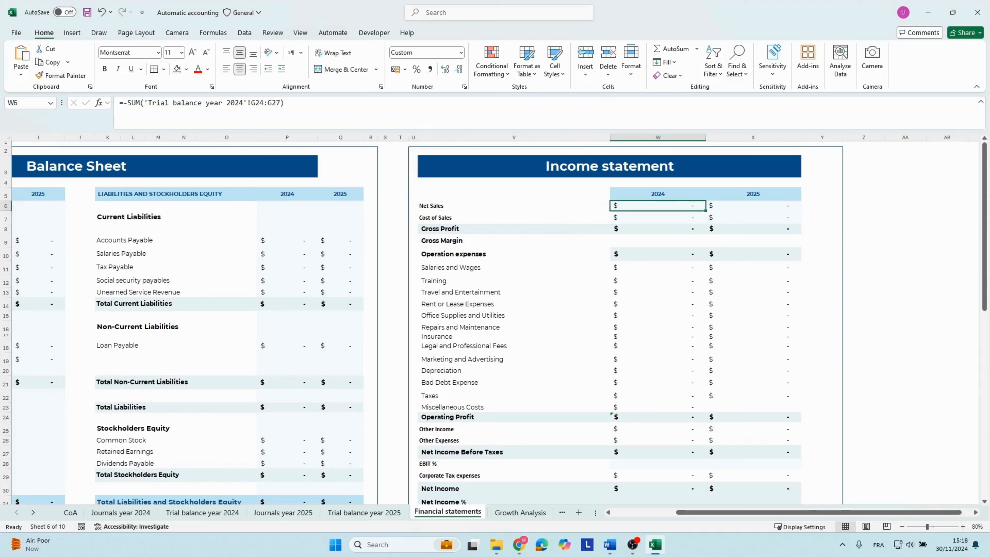
key(F2)
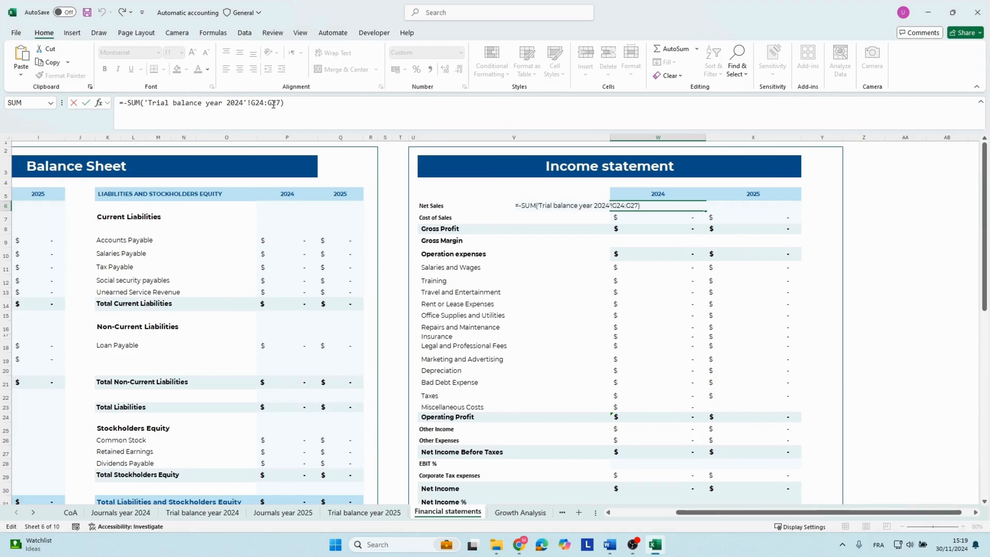
key(Escape)
Highlight the four revenue accounts, Sales Revenue to Other revenue, in the 2024 trial balance.
click(202, 512)
scroll(104, 383, down, 1)
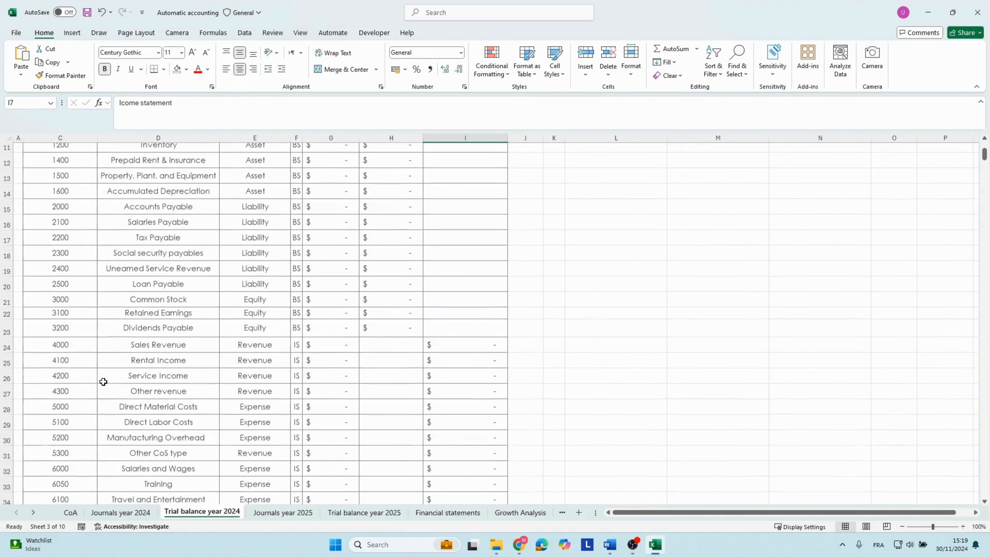
click(25, 347)
drag(122, 343, 139, 388)
drag(137, 345, 152, 390)
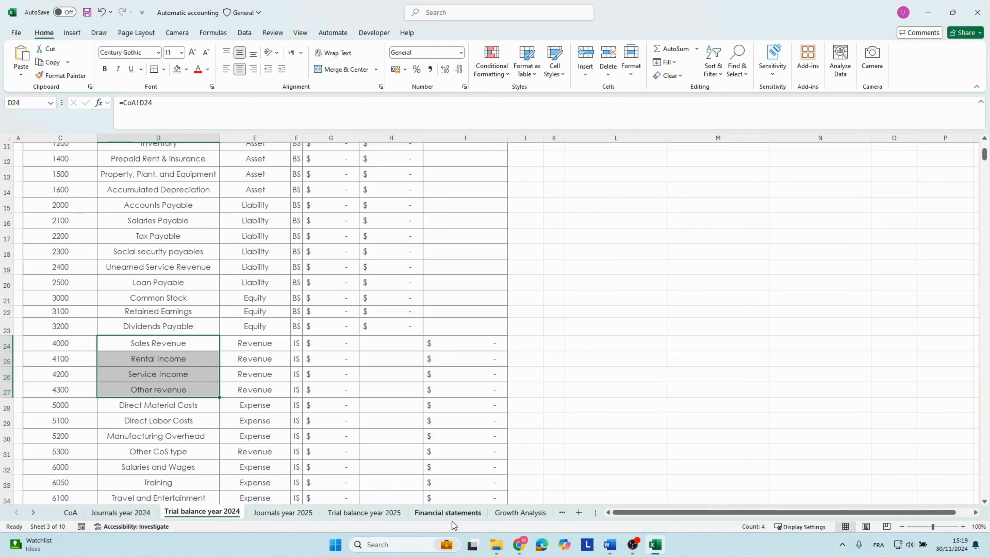
Return to the financial statements and compare the 2024 Cost of Sales formula with the Net Sales one.
click(441, 512)
click(485, 217)
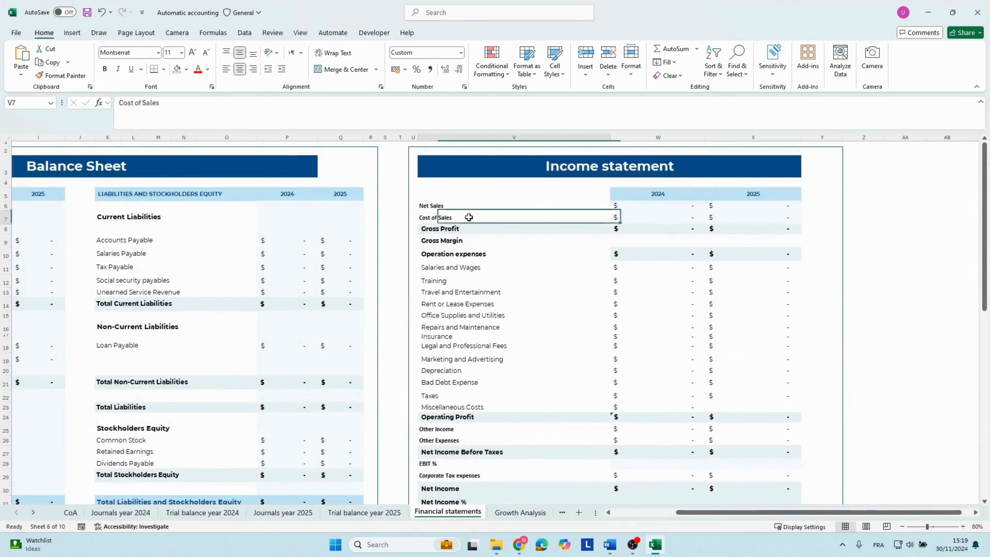
click(642, 217)
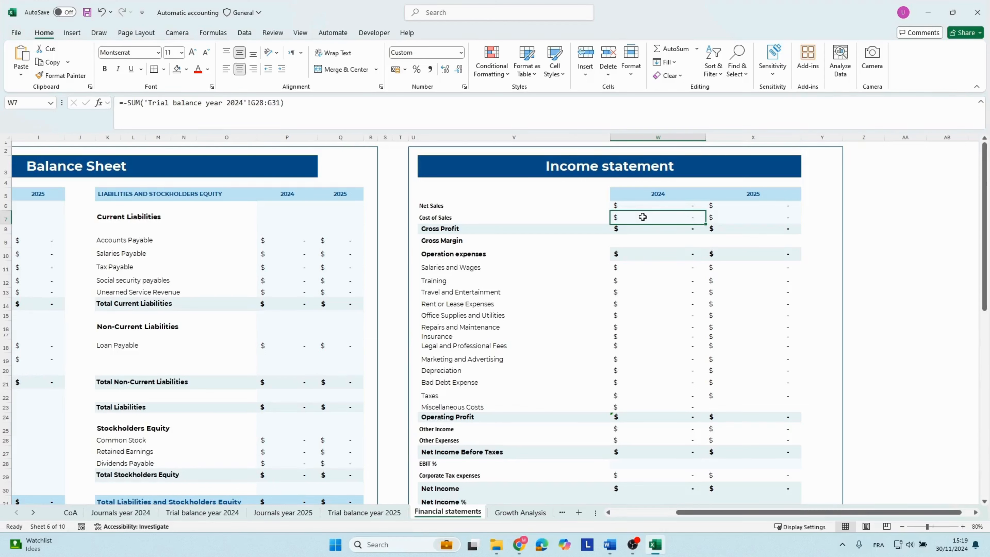
key(Up)
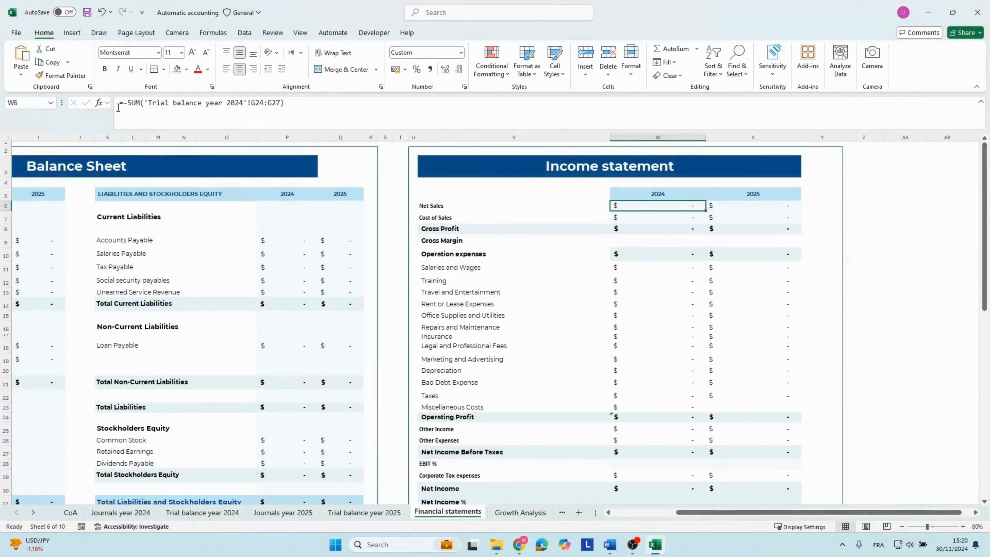
key(Down)
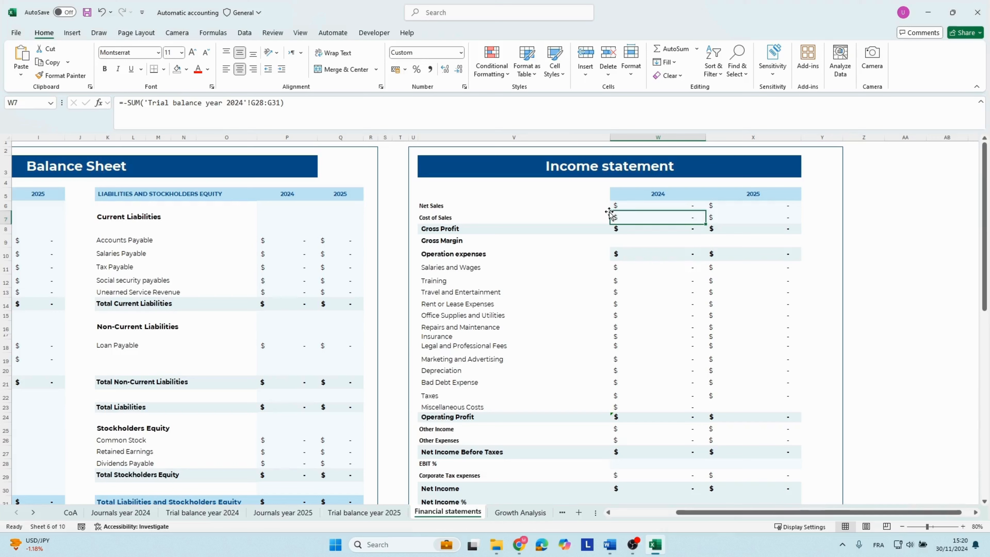
Inspect the 2024 Gross Profit formula and the Net Sales and Cost of Sales cells it sums.
key(Down)
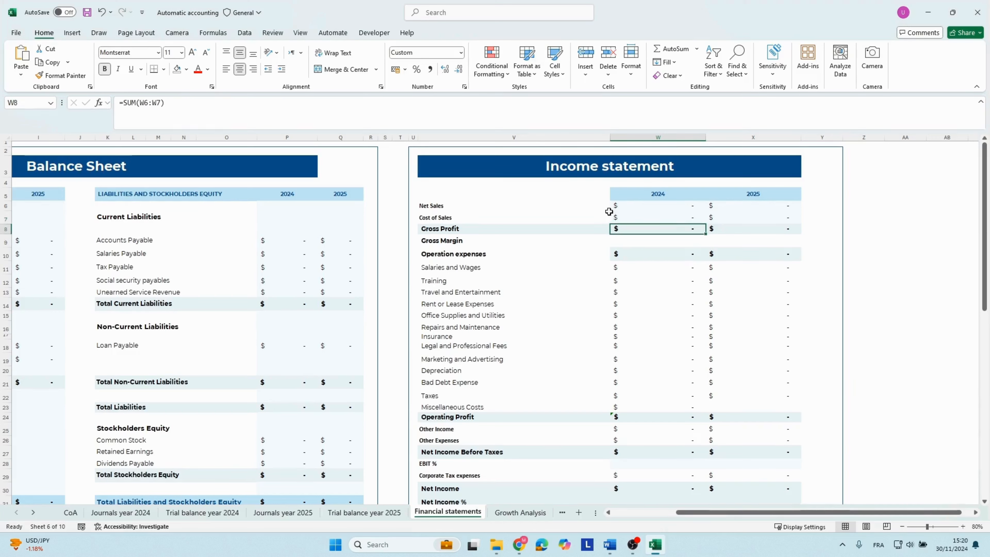
key(F3)
key(Escape)
key(F2)
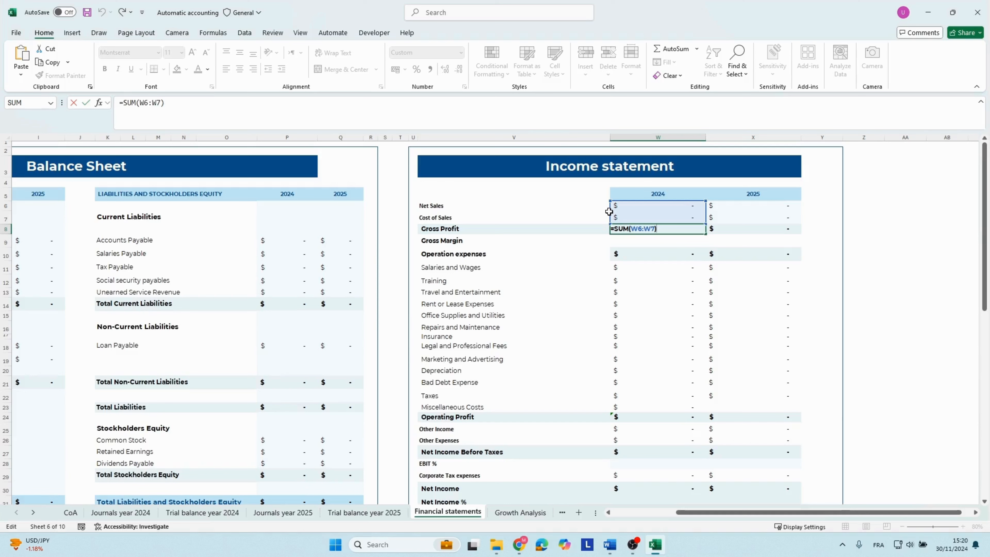
key(Escape)
click(660, 217)
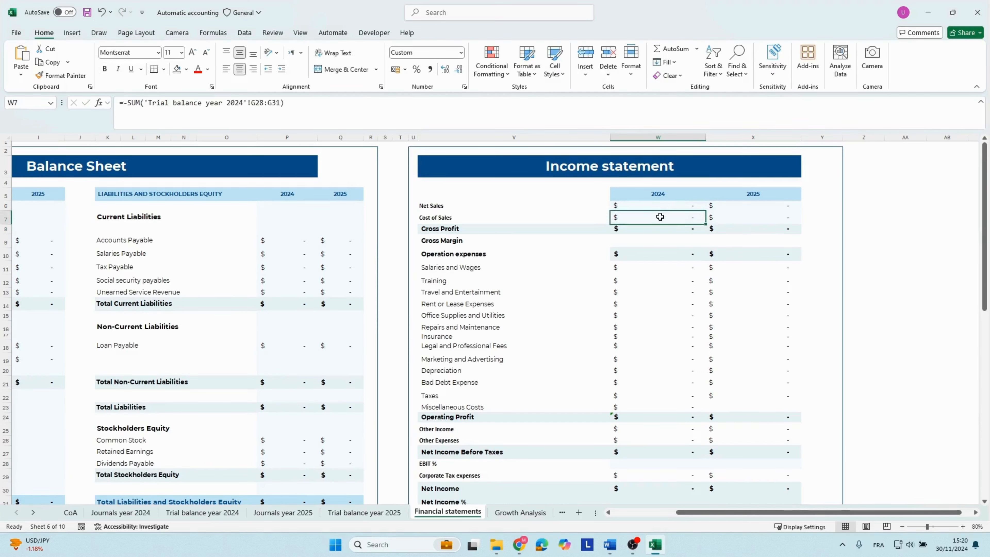
double_click(675, 229)
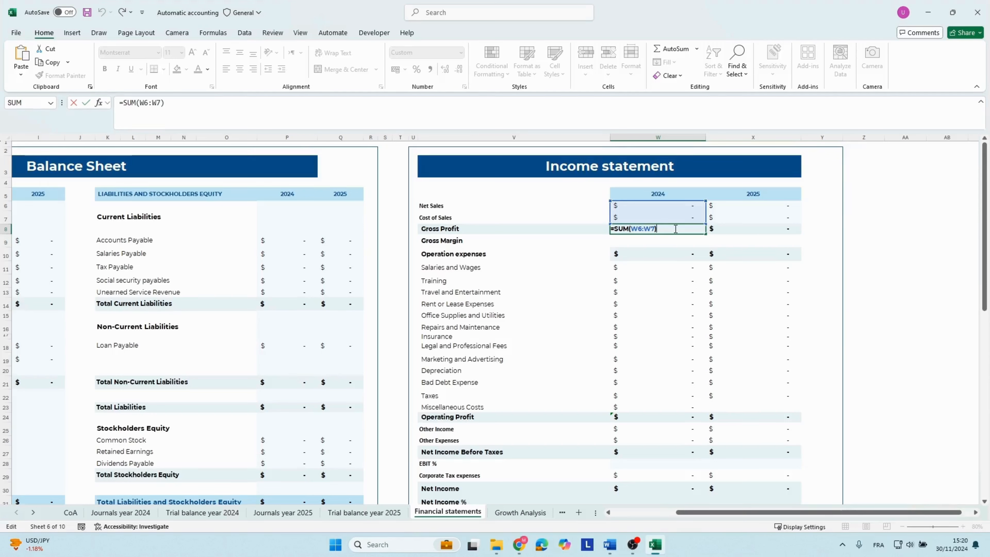
key(Return)
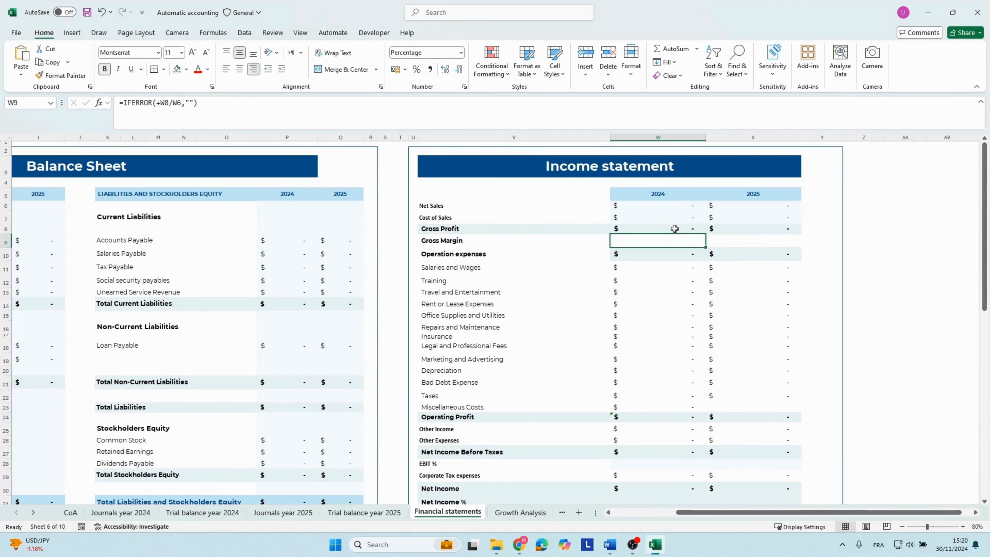
Inspect the 2024 Gross Margin IFERROR formula and the range summed in the Operation expenses total.
key(F2)
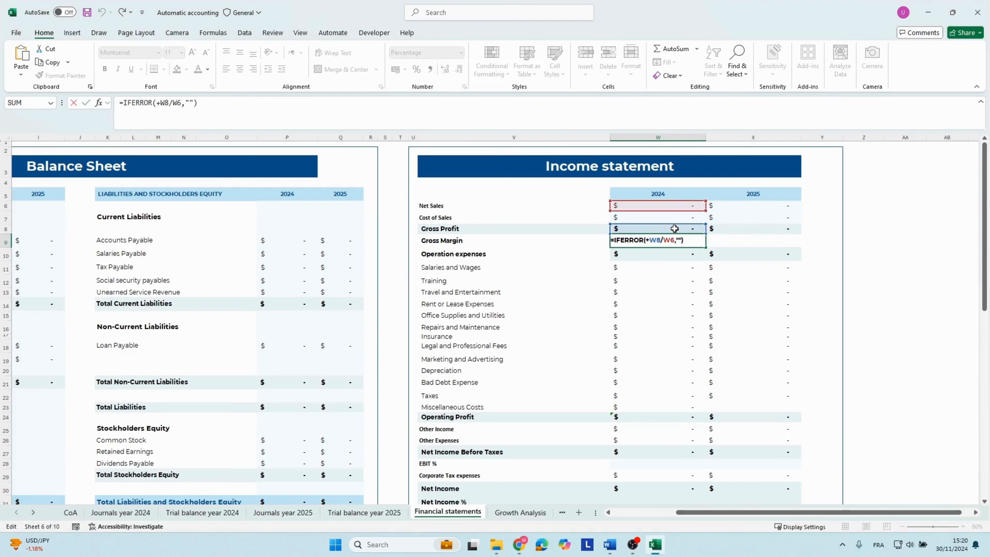
key(Return)
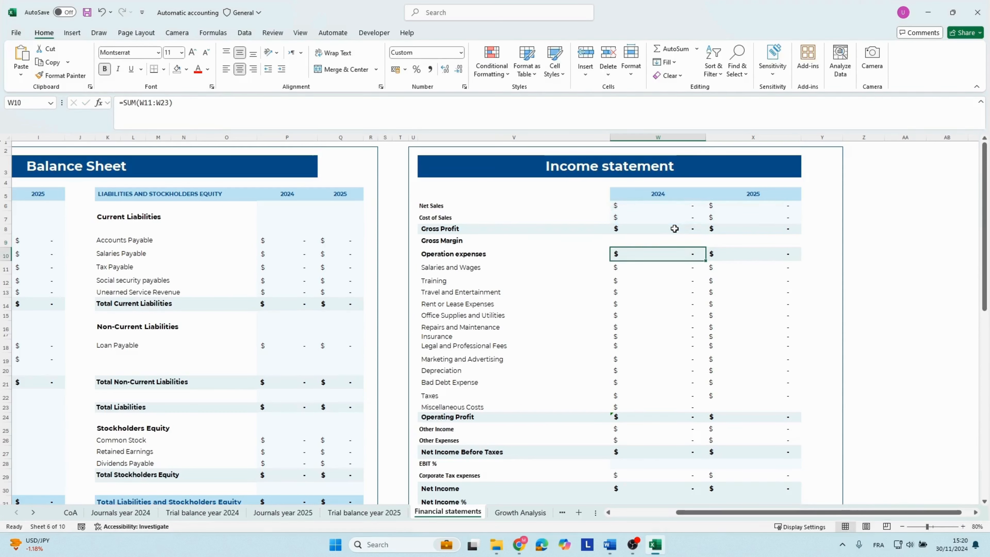
key(F2)
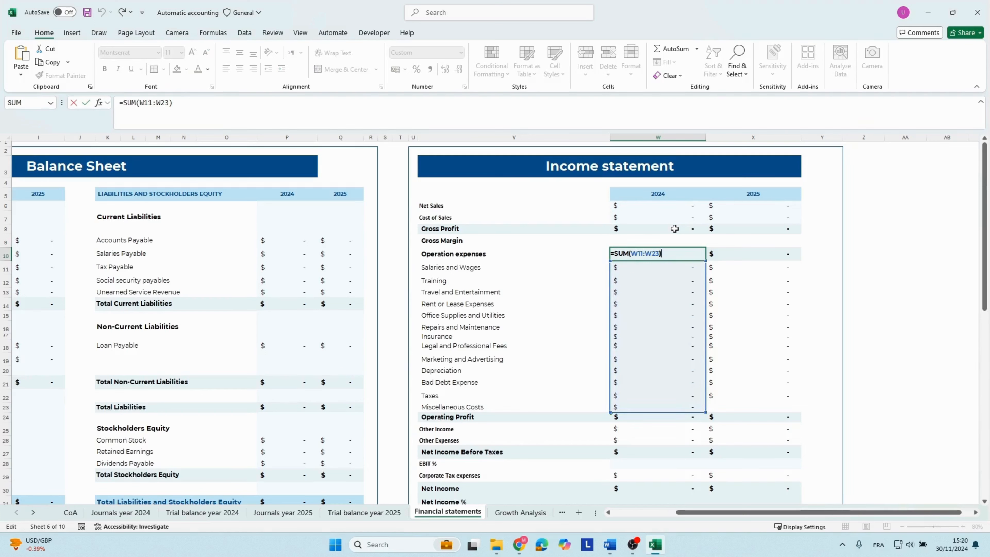
key(Escape)
Look through the 2024 XLOOKUP formulas of the individual operating expenses, from Salaries and Wages down to Taxes.
key(Down)
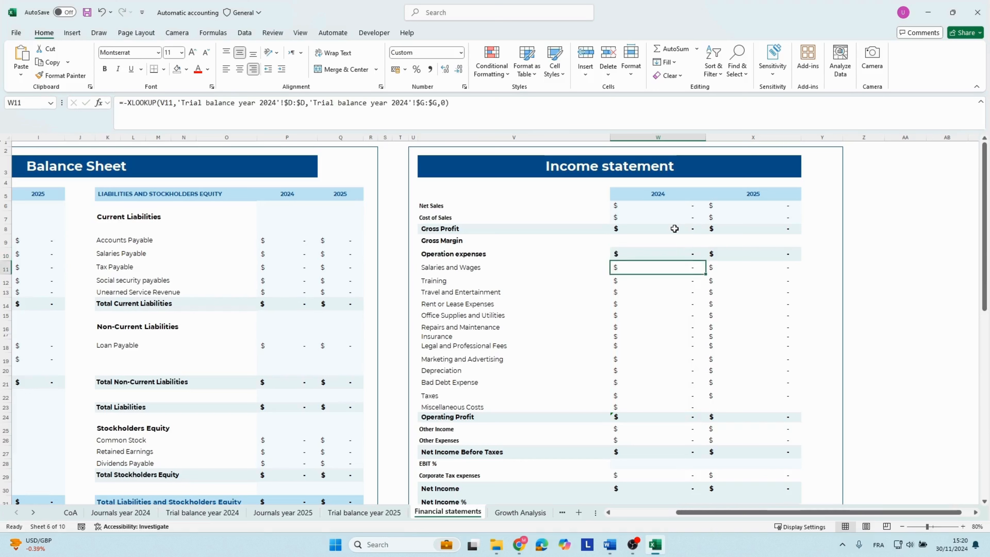
key(Down)
key(Down)
key(Down)
key(Down)
key(Down)
key(Down)
key(Down)
key(Down)
key(Down)
key(Down)
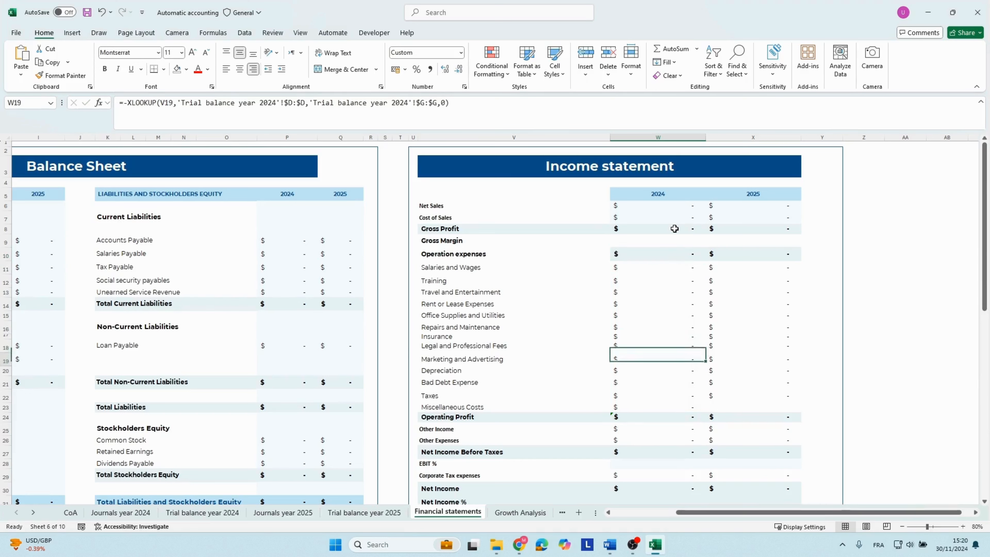
key(Down)
key(Down)
key(Down)
key(Up)
key(Up)
key(Up)
key(Up)
key(Up)
key(Up)
key(Up)
key(Up)
key(Up)
key(Up)
key(Up)
key(Up)
key(Up)
key(Up)
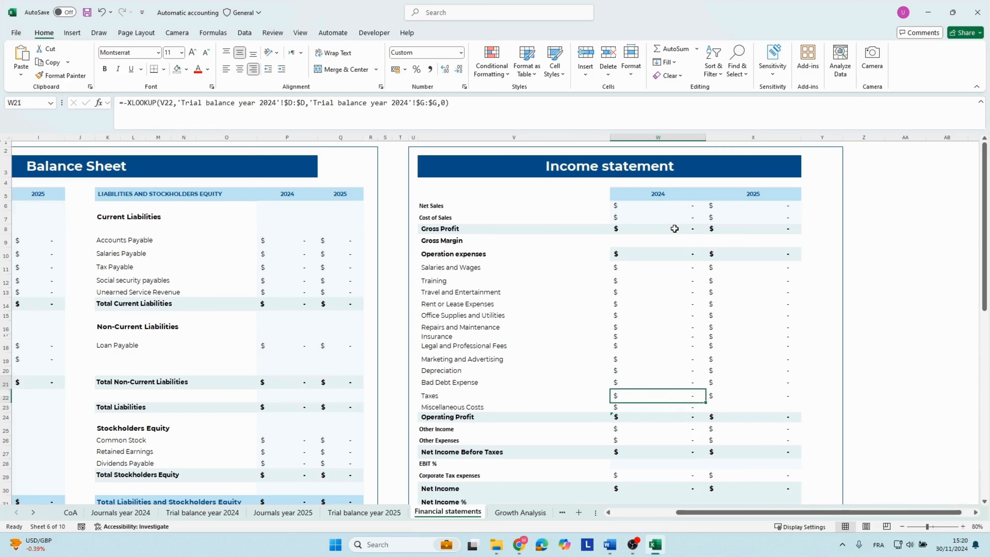
key(Down)
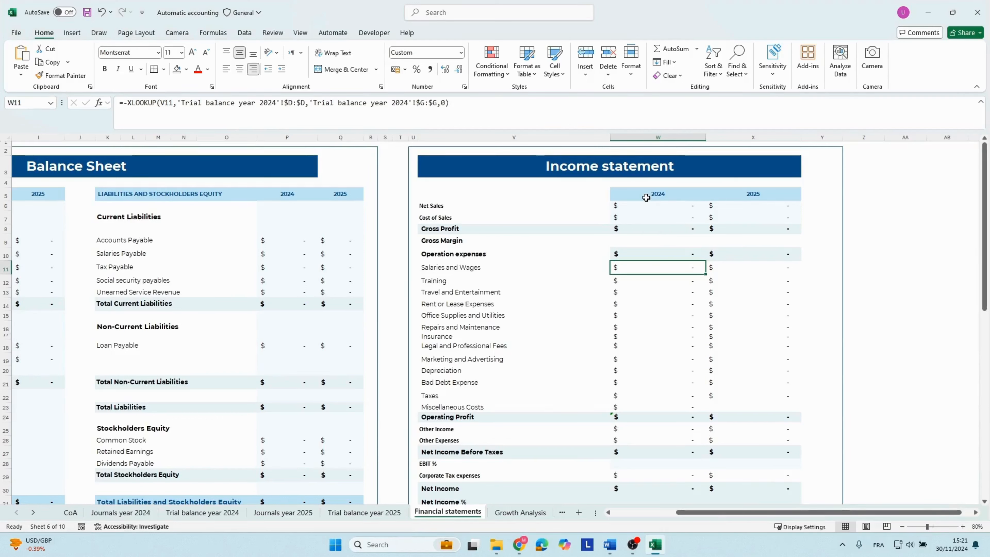
Inspect the 2024 Operating Profit formula and the Gross Profit and Operation expenses cells it adds.
key(Down)
key(Down)
key(Down)
key(Down)
key(Down)
key(Down)
key(Down)
key(Down)
key(Down)
key(Down)
key(Down)
key(Down)
key(Down)
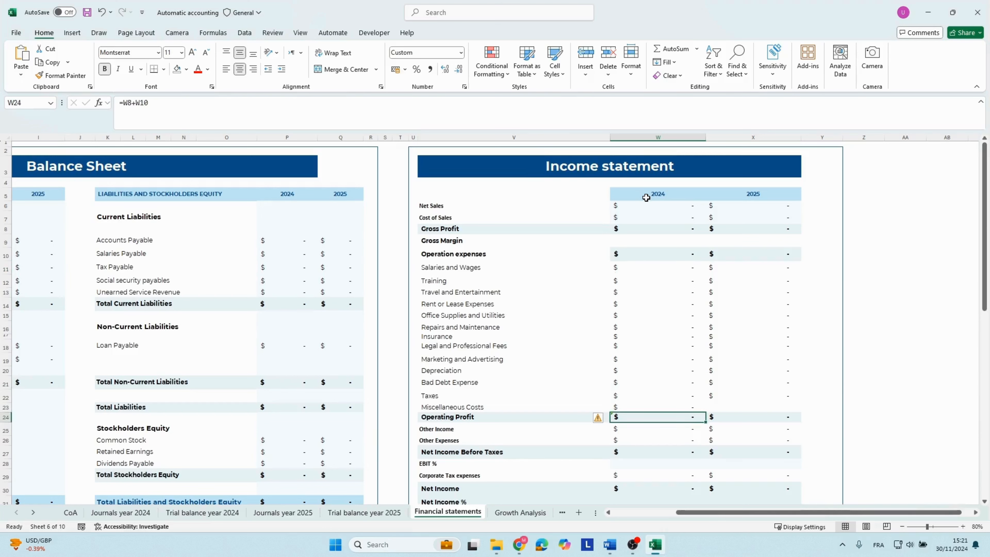
key(F2)
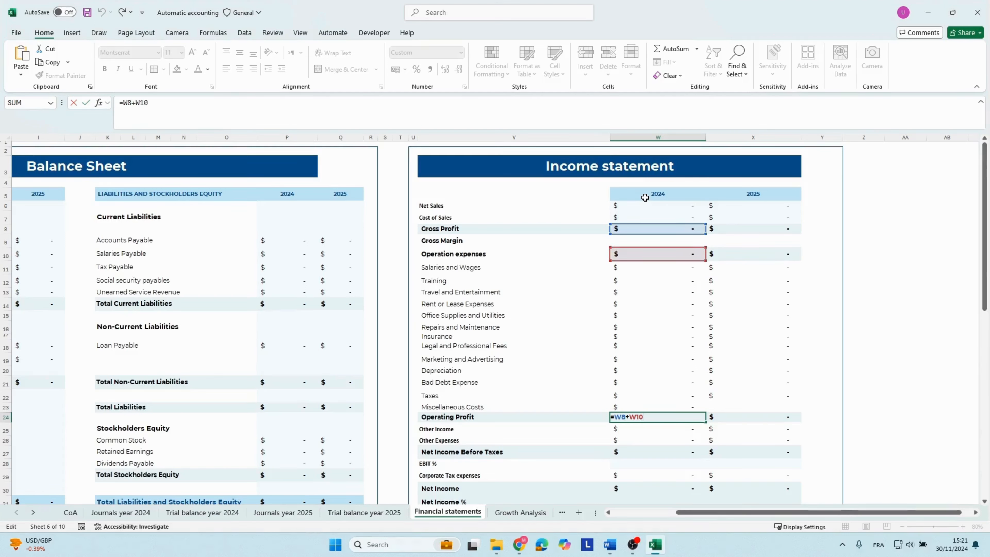
key(Return)
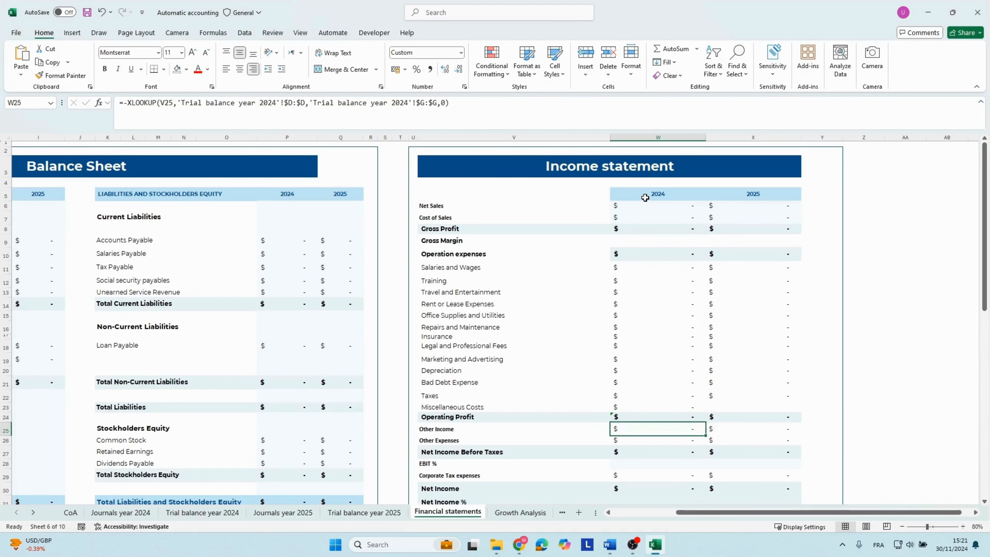
Review the 2024 XLOOKUP formulas of Other Income and Other Expenses and the Net Income Before Taxes sum.
key(Down)
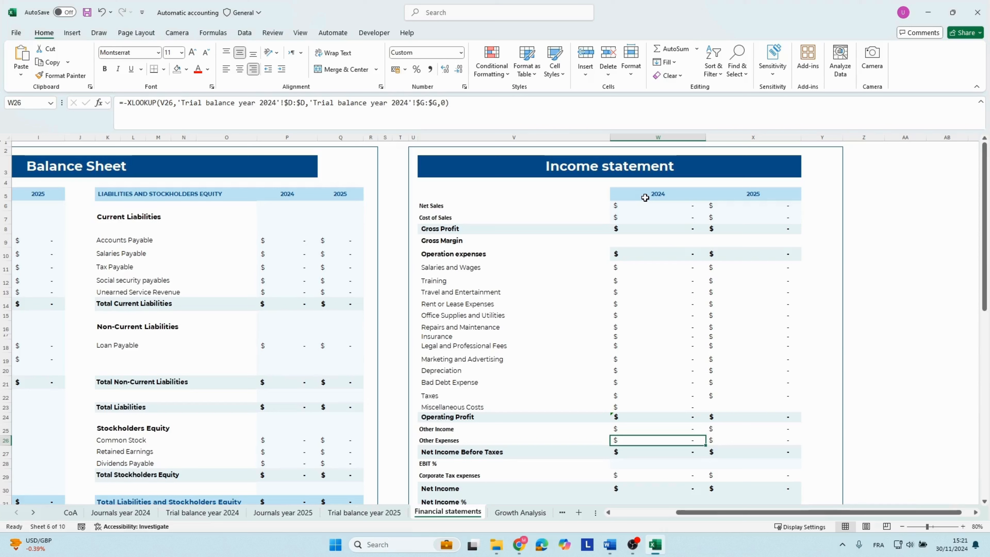
key(Up)
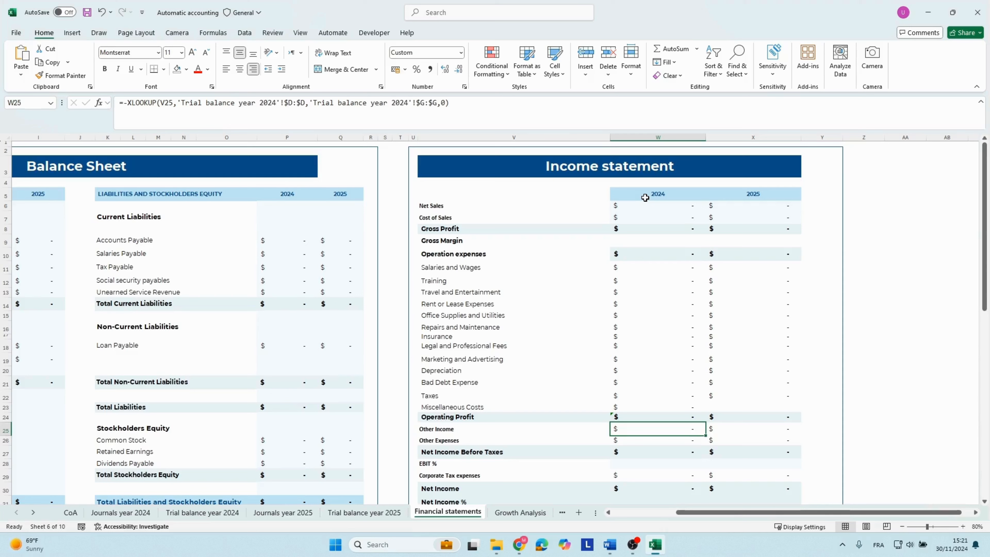
key(Down)
key(Down)
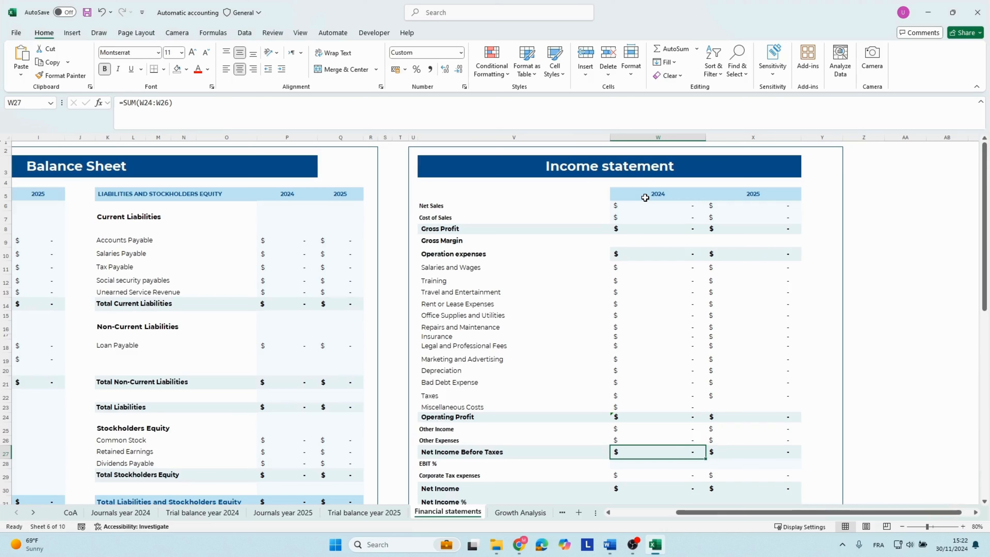
Inspect the 2024 EBIT % IFERROR formula and the Corporate Tax expenses lookup below it.
key(Down)
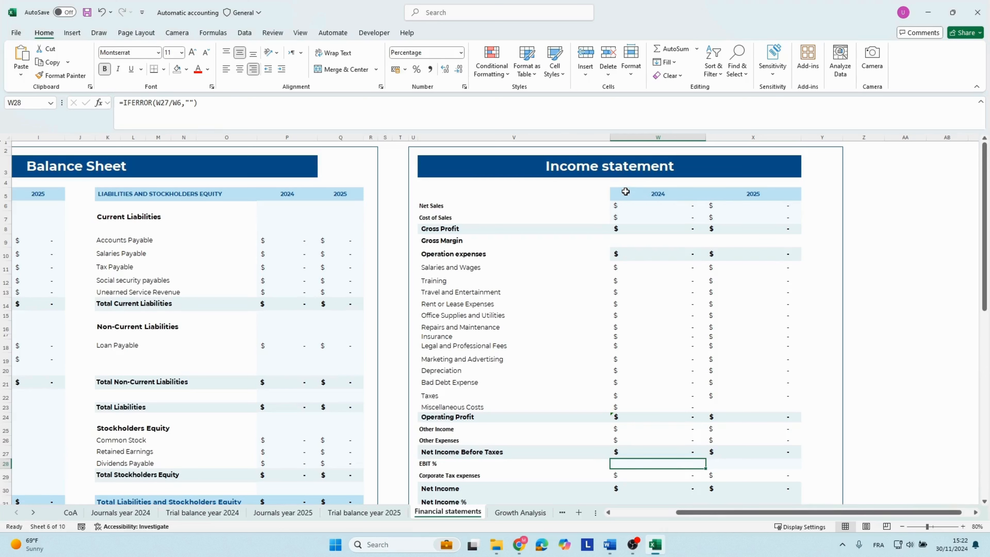
key(F2)
key(Escape)
key(Down)
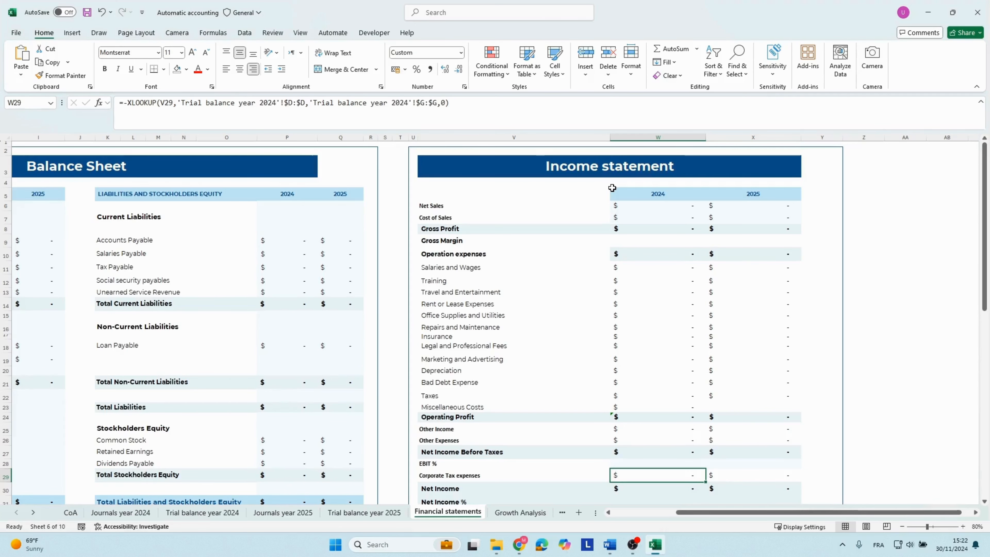
Examine the 2024 Net Income sum and the cells referenced by the Net Income % IFERROR formula.
key(Down)
key(Down)
key(Down)
key(Down)
key(Down)
key(Up)
key(Up)
key(Up)
key(Up)
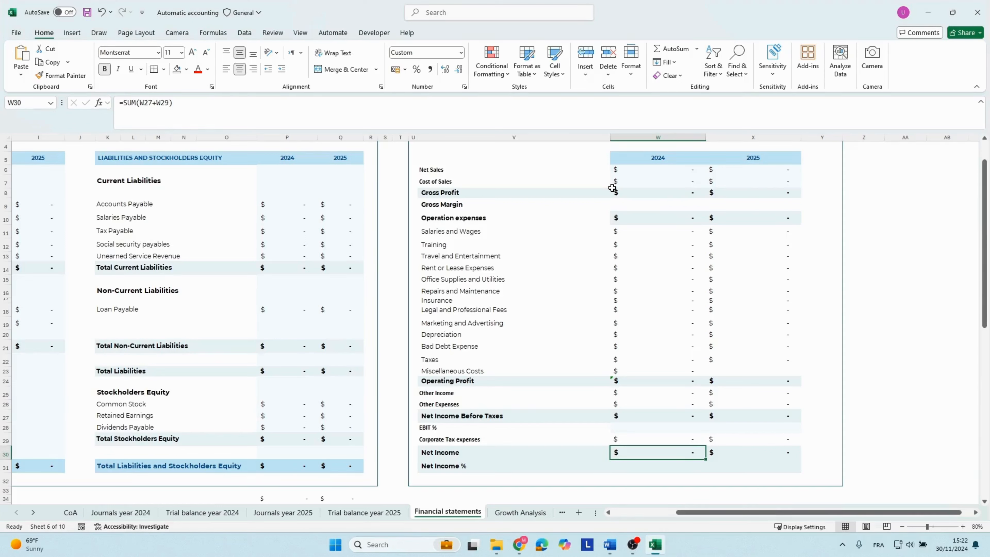
key(Down)
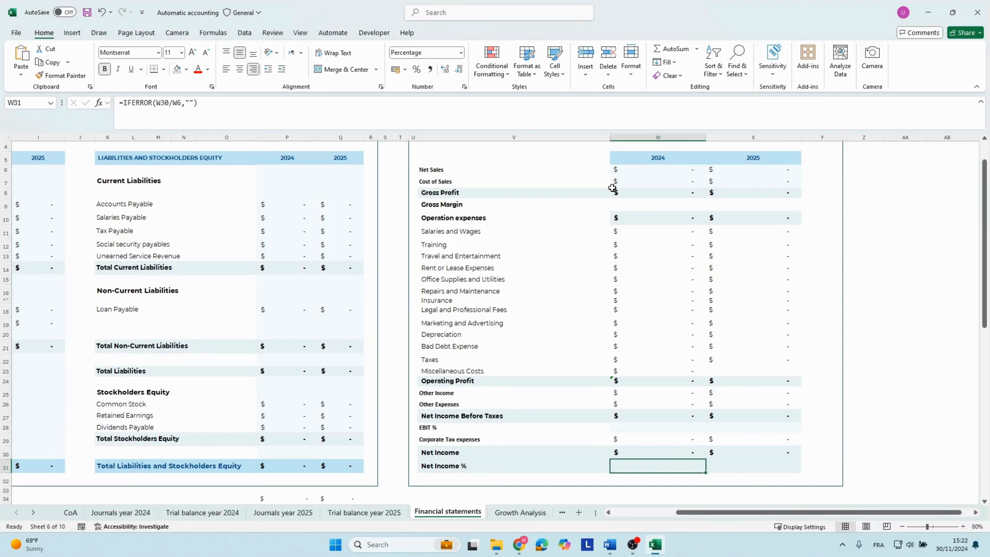
key(F2)
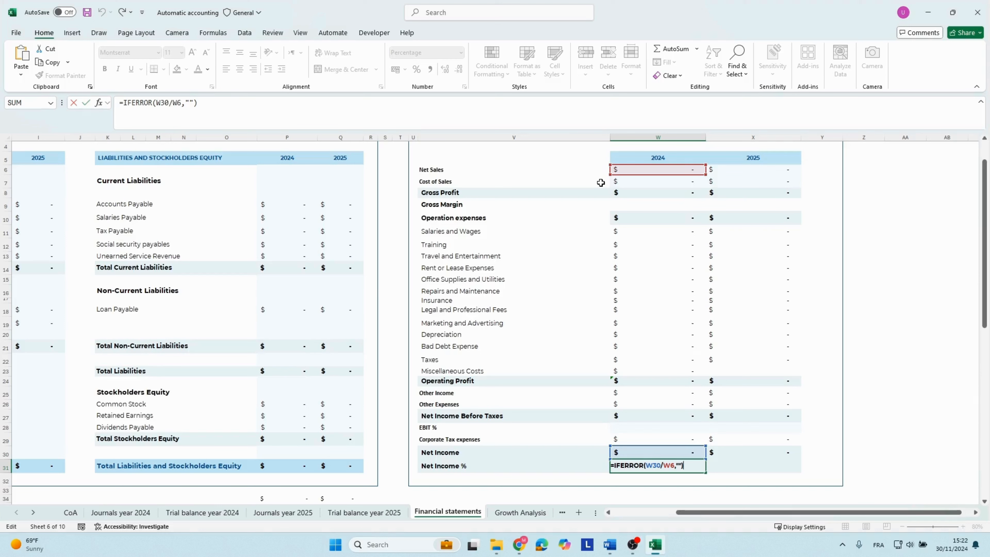
key(Escape)
Look over the 2025 column of the income statement from Net Income up to its heading.
key(Right)
key(Up)
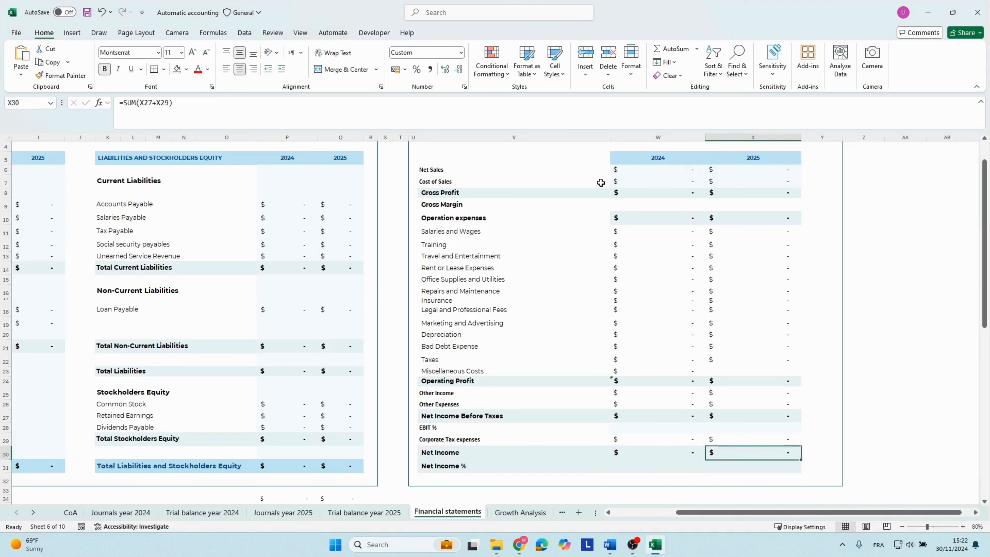
key(Up)
key(Up)
key(Up)
key(Up)
key(Up)
key(Up)
key(Up)
key(Up)
key(Up)
key(Up)
key(Up)
key(Up)
key(Up)
key(Up)
key(Up)
key(Up)
key(Up)
key(Up)
key(Up)
key(Up)
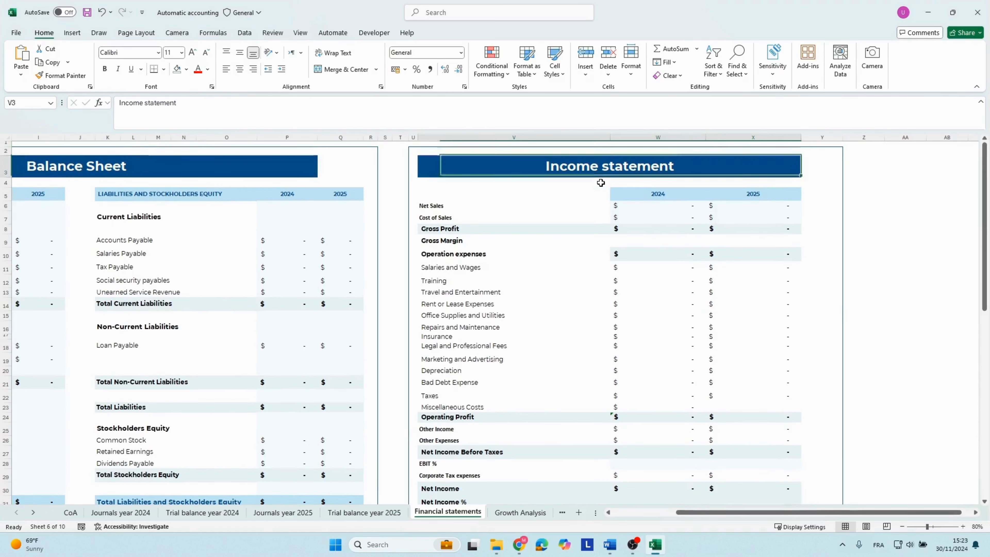
key(Down)
key(Down)
key(Down)
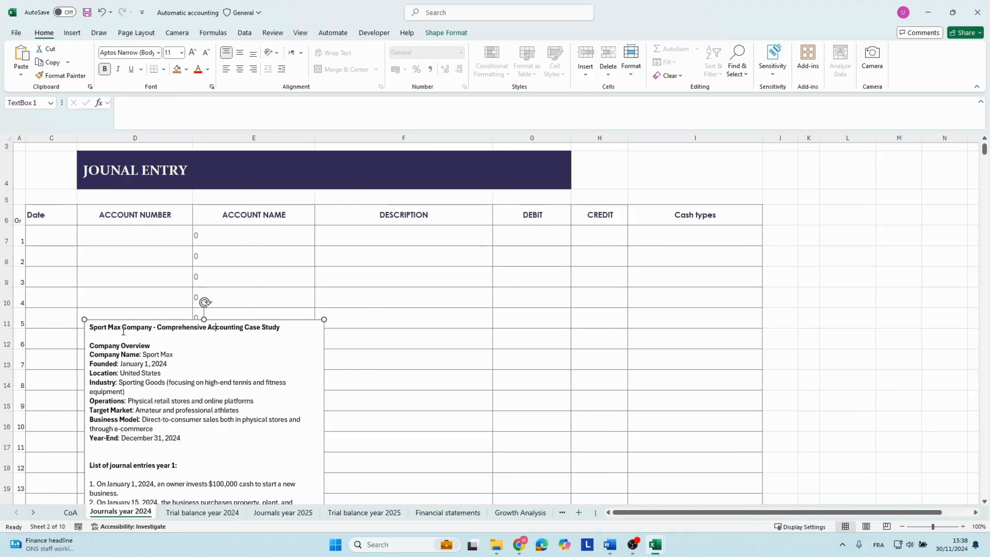
Read the Sport Max company overview in the 2024 journal's case study, including its founding date, operations and target market.
drag(143, 355, 182, 359)
click(104, 364)
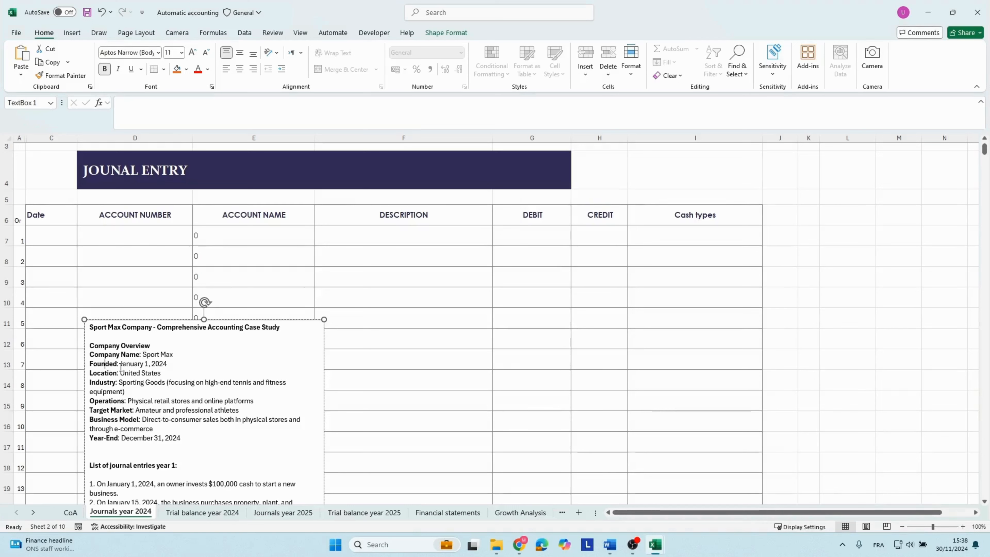
drag(121, 365, 181, 364)
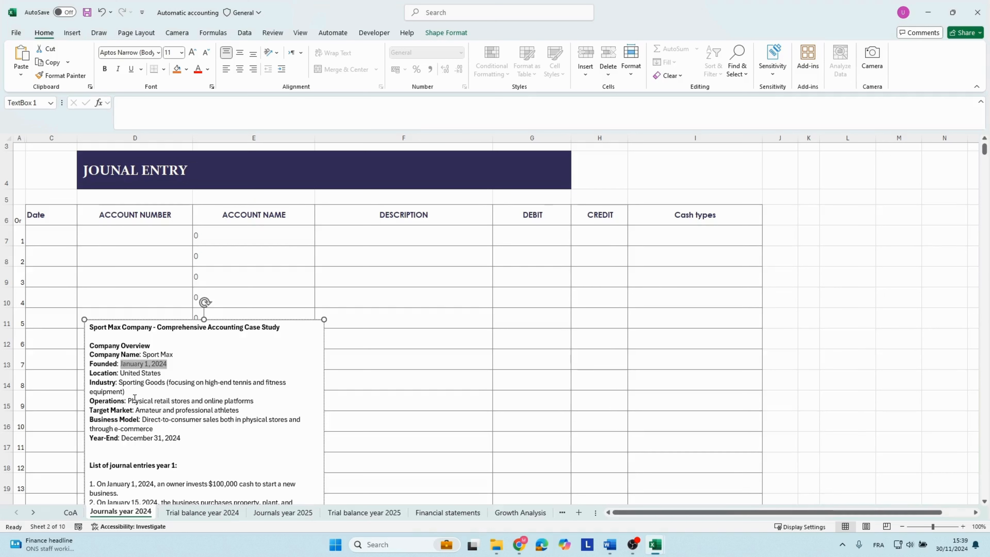
drag(131, 401, 261, 400)
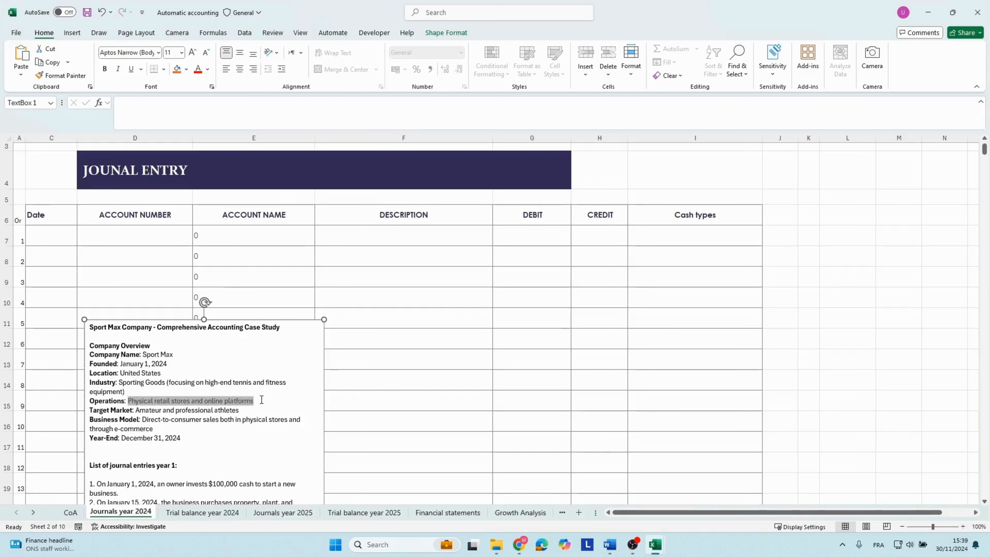
click(107, 410)
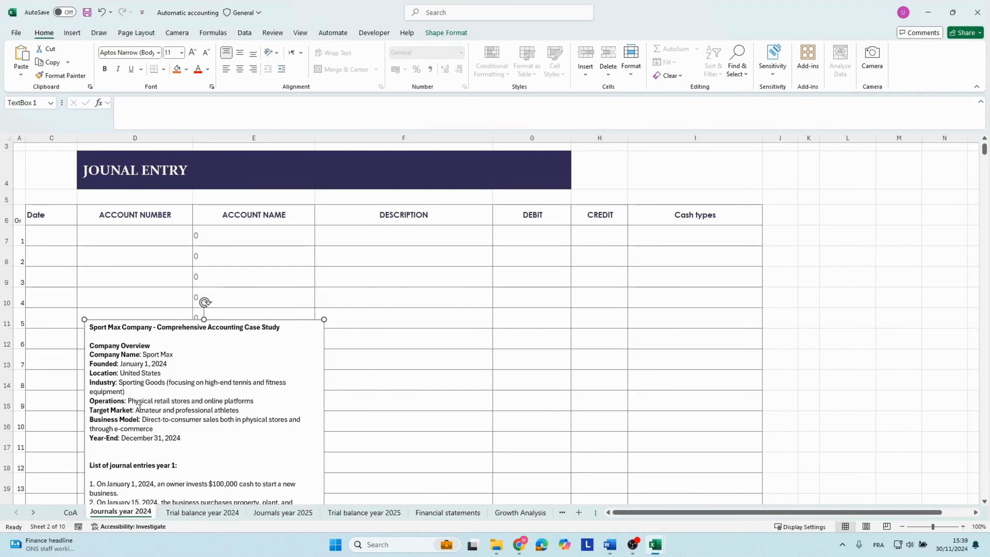
drag(139, 409, 248, 409)
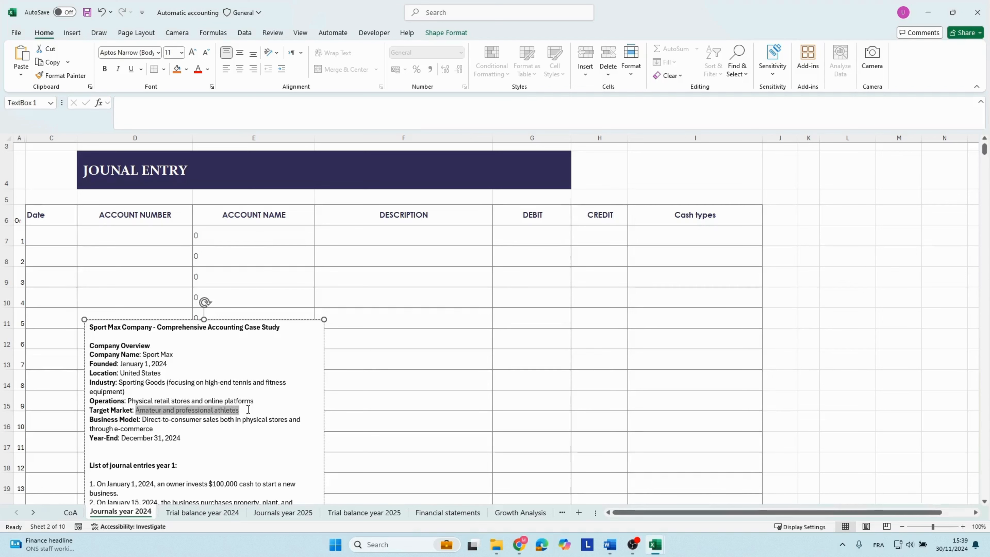
click(177, 419)
scroll(172, 404, down, 1)
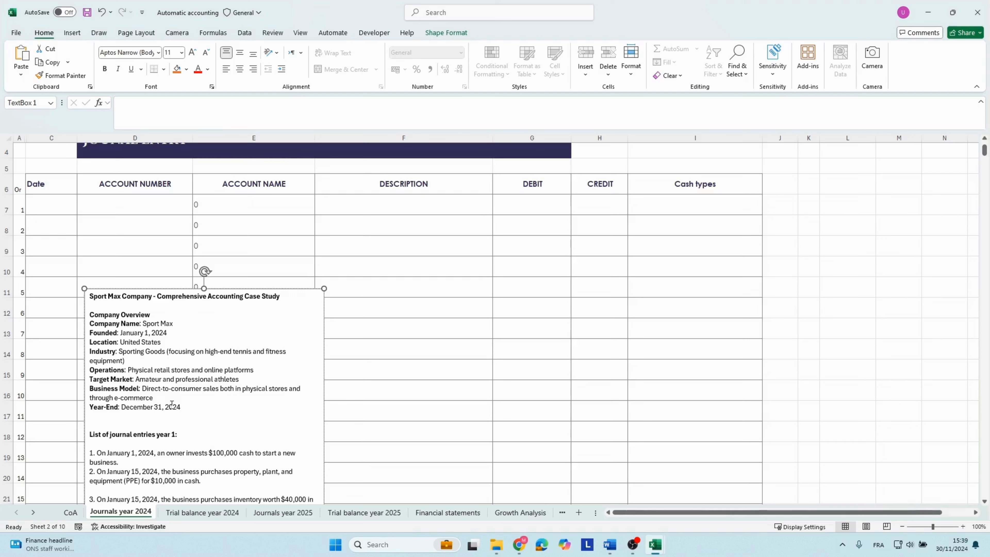
Read the case study's year-end date and look through its list of year 1 journal entries.
click(178, 408)
drag(178, 409, 101, 410)
click(136, 431)
scroll(116, 302, down, 7)
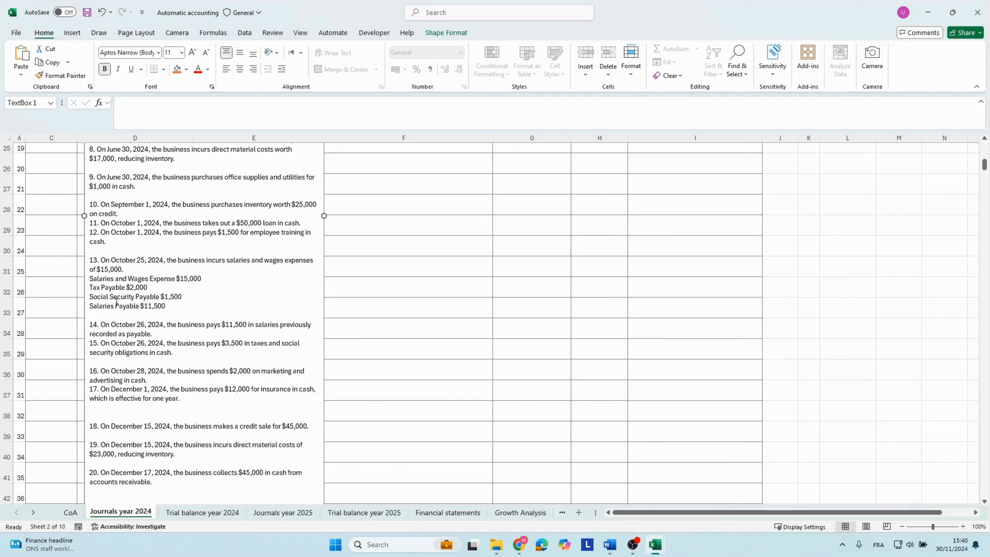
scroll(194, 294, up, 4)
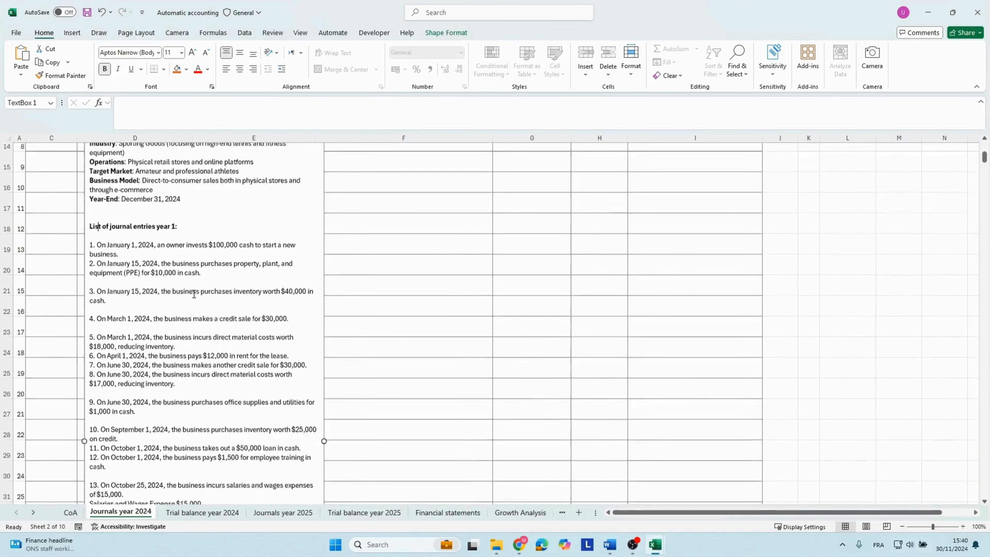
scroll(194, 295, up, 1)
scroll(123, 216, up, 1)
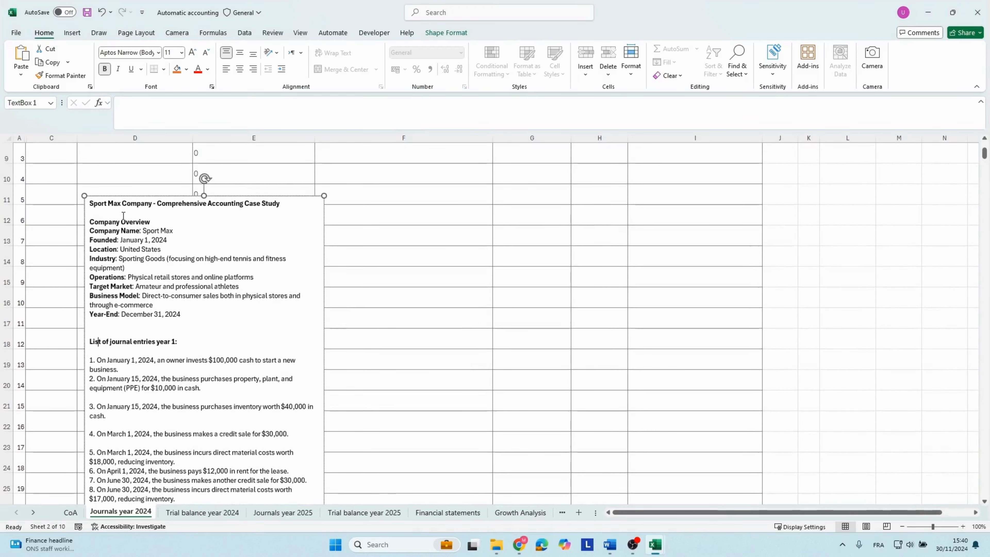
Return to the top of the 2024 journal and go across the second entry row to its order number.
click(396, 225)
scroll(395, 224, up, 3)
click(346, 276)
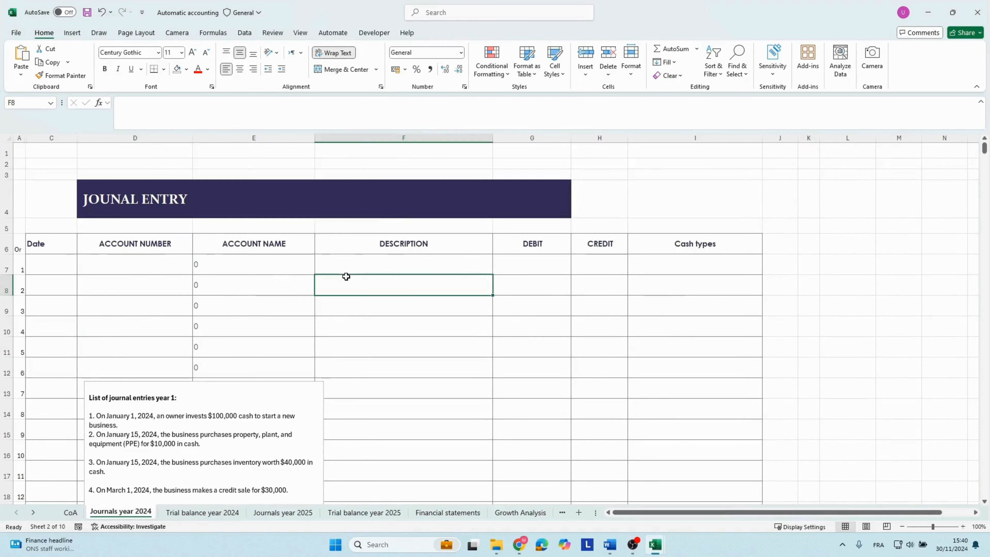
key(Left)
key(Left)
key(Left)
key(Left)
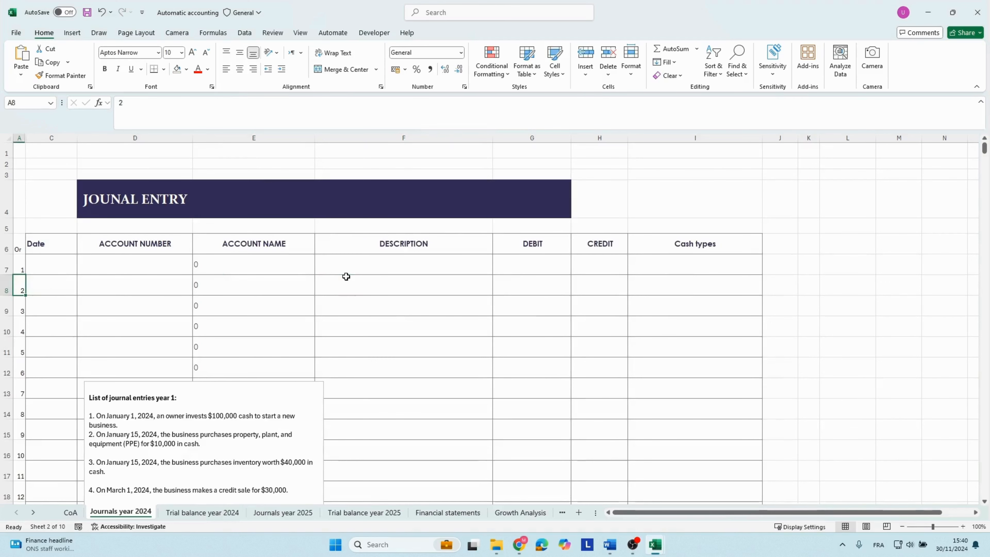
Copy the chart of accounts table with its headers from the CoA sheet into Journals year 2024 at cell L6.
click(70, 513)
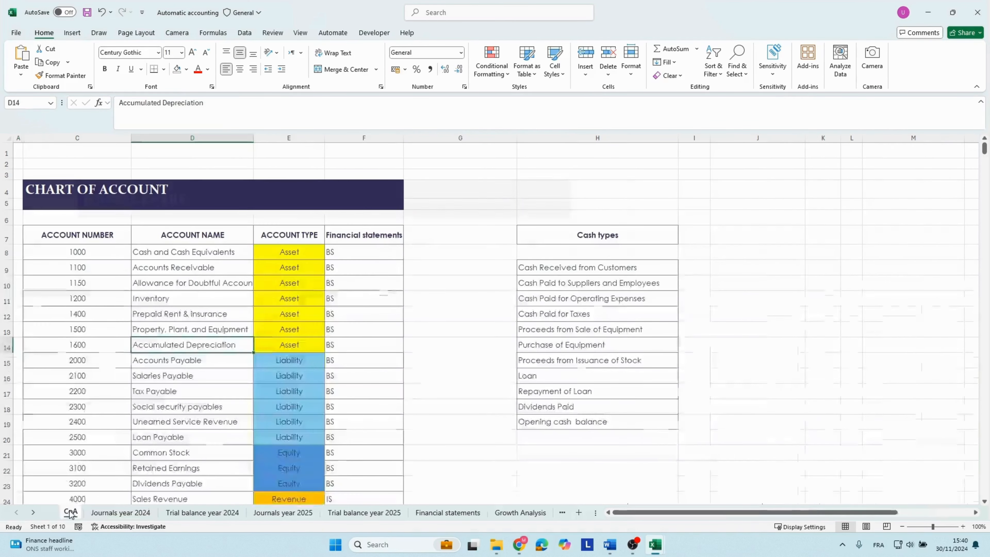
drag(59, 230, 369, 479)
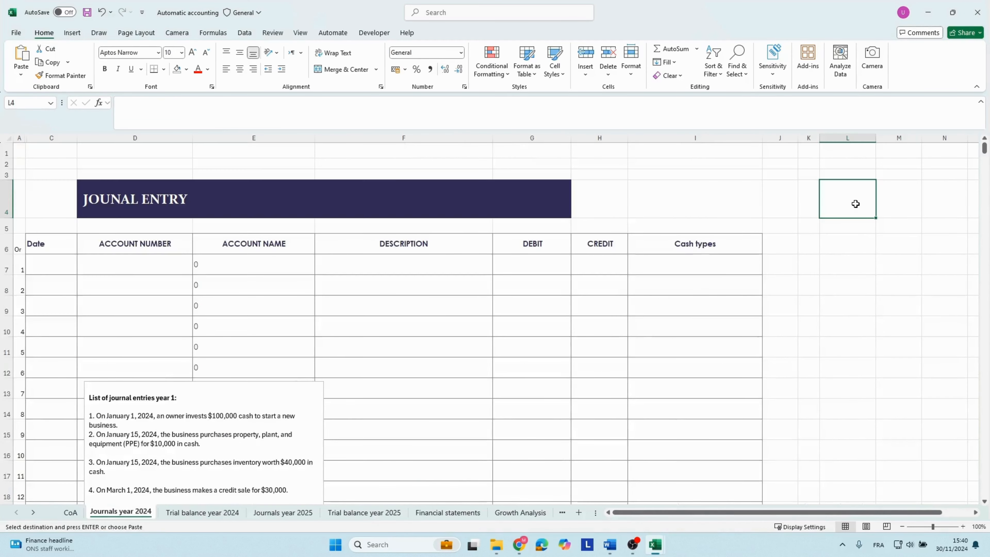
key(Down)
key(Down)
key(ctrl+v)
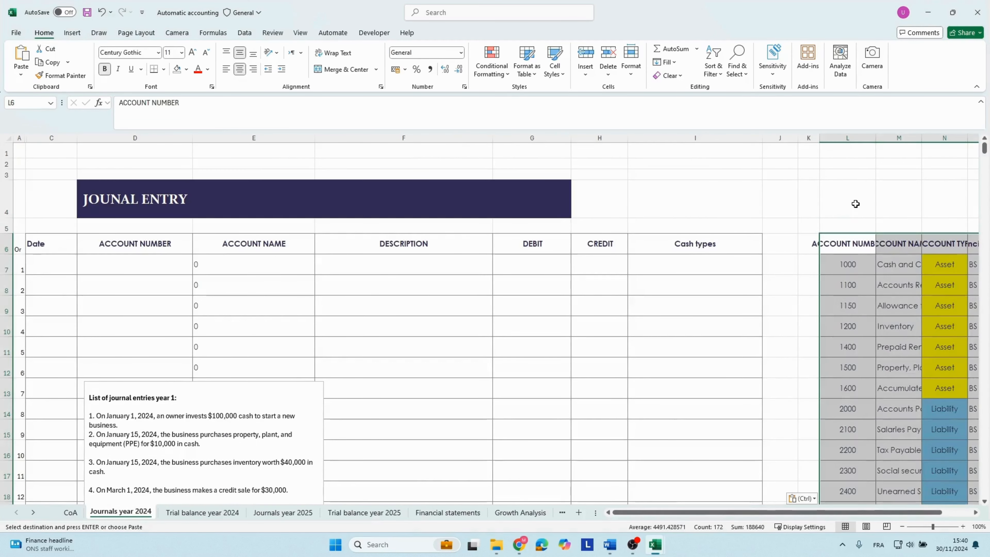
Fit the column widths of the pasted account number, account name, account type and Financial statements columns to their contents.
key(Right)
key(Right)
key(Right)
key(Right)
key(Right)
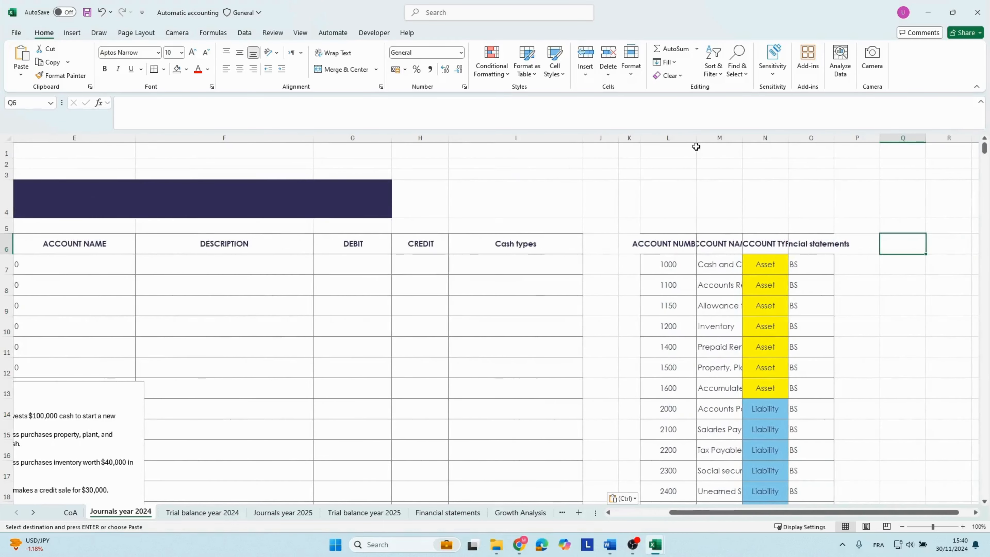
double_click(694, 138)
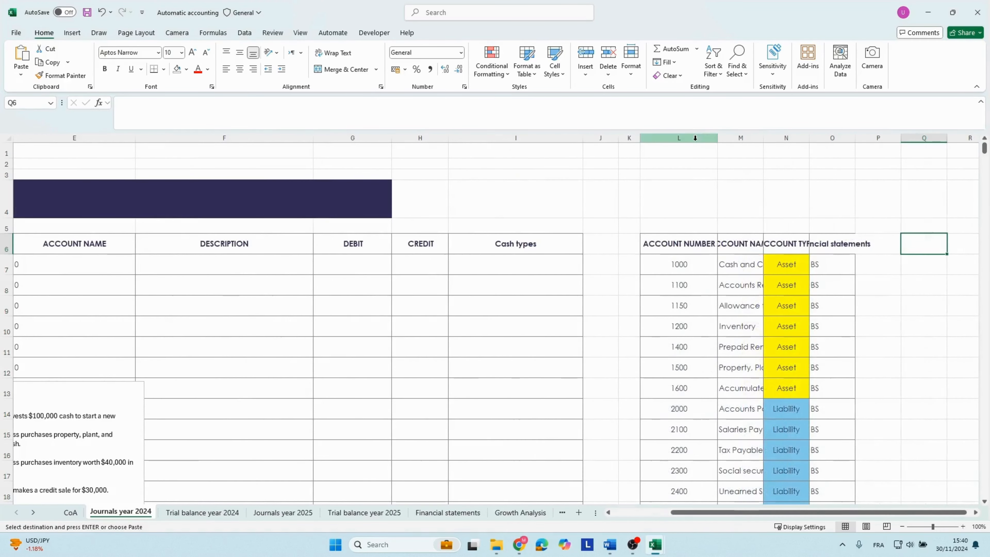
double_click(764, 139)
click(889, 244)
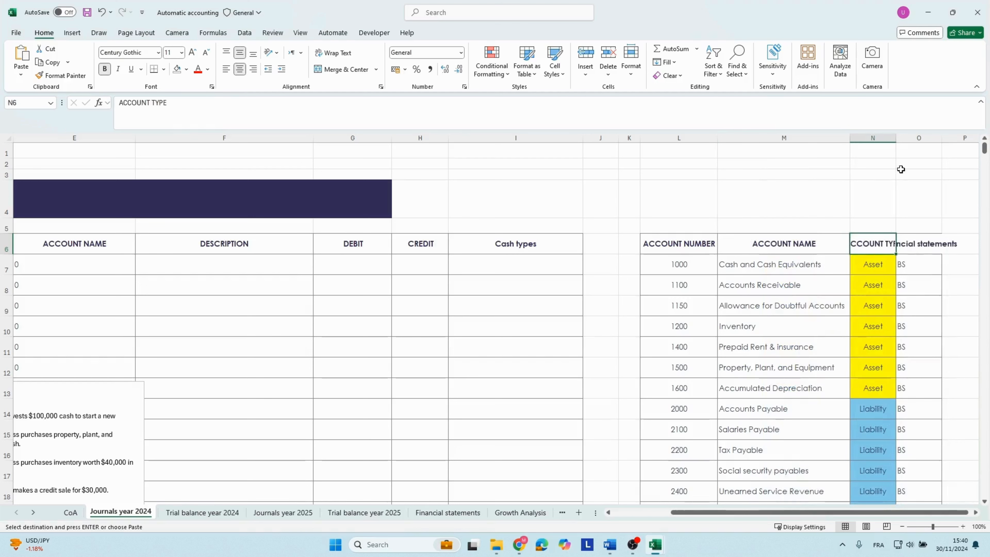
double_click(895, 139)
key(Right)
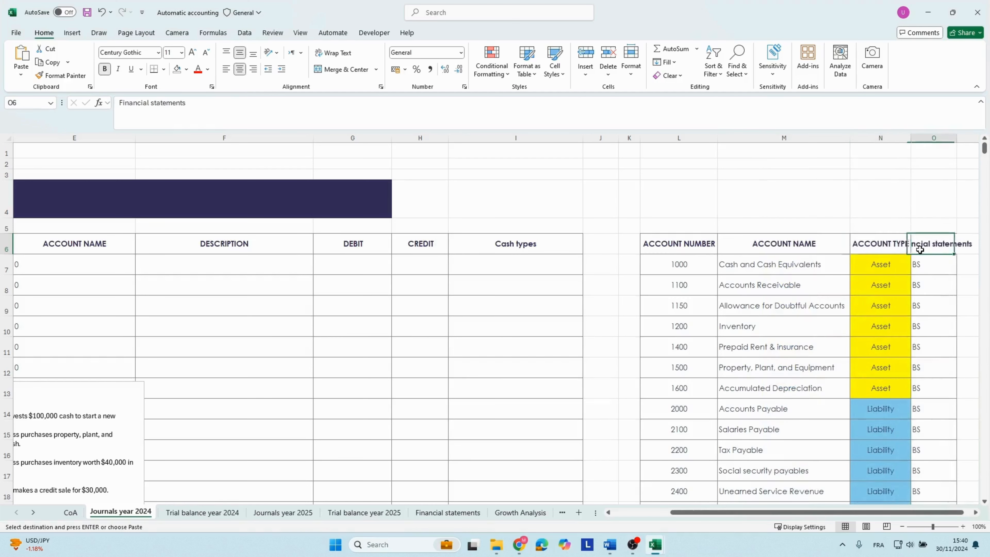
double_click(957, 139)
Return to the journal entry table and select the Date cell of the first entry row.
click(802, 290)
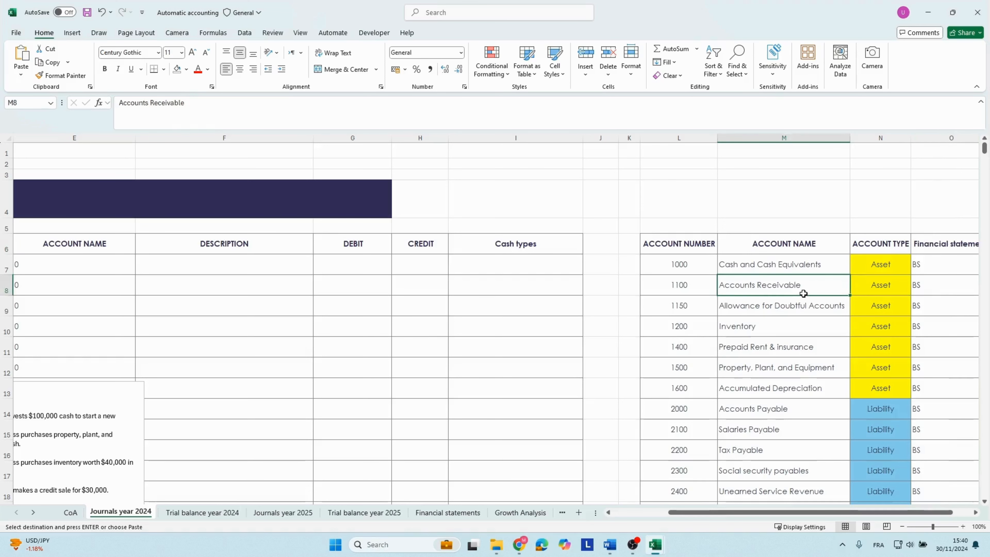
drag(614, 292, 18, 306)
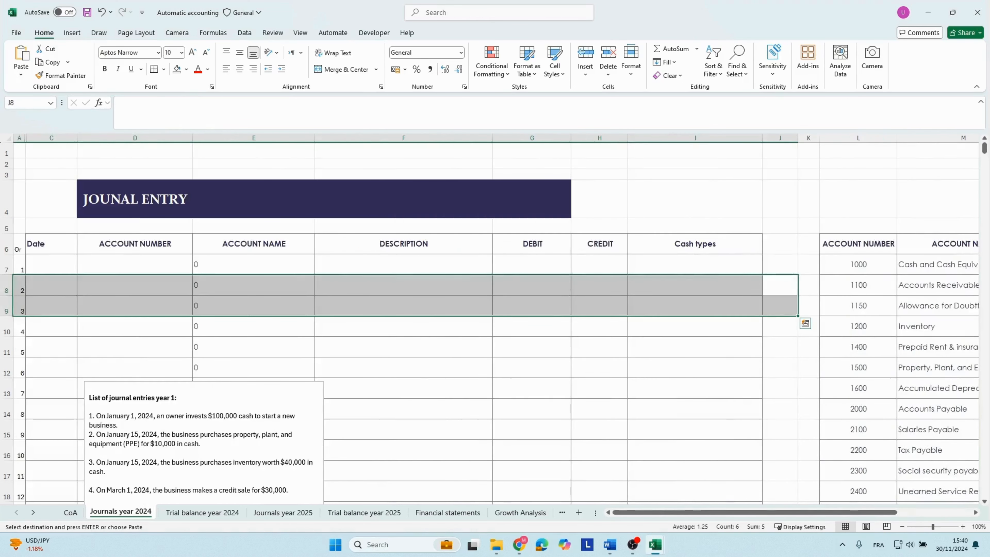
click(45, 260)
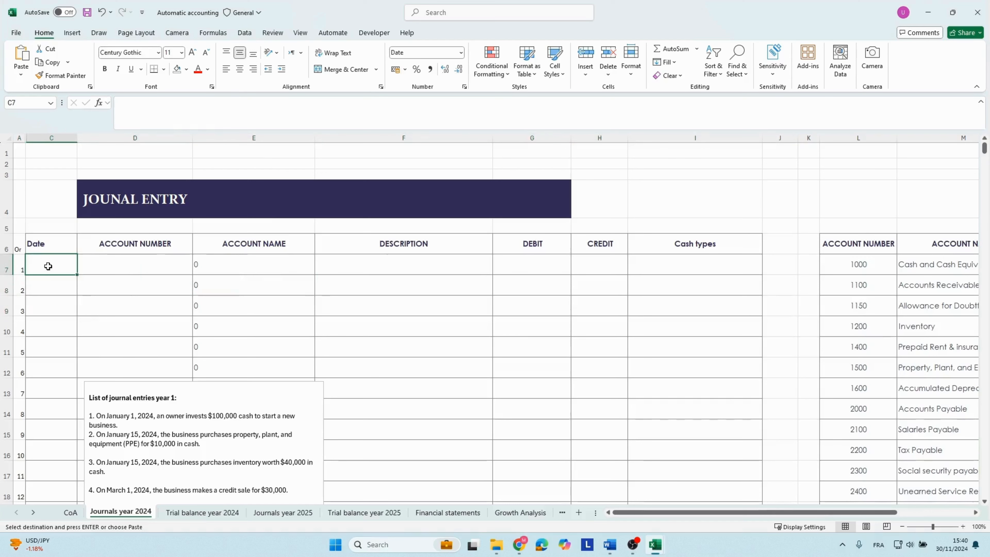
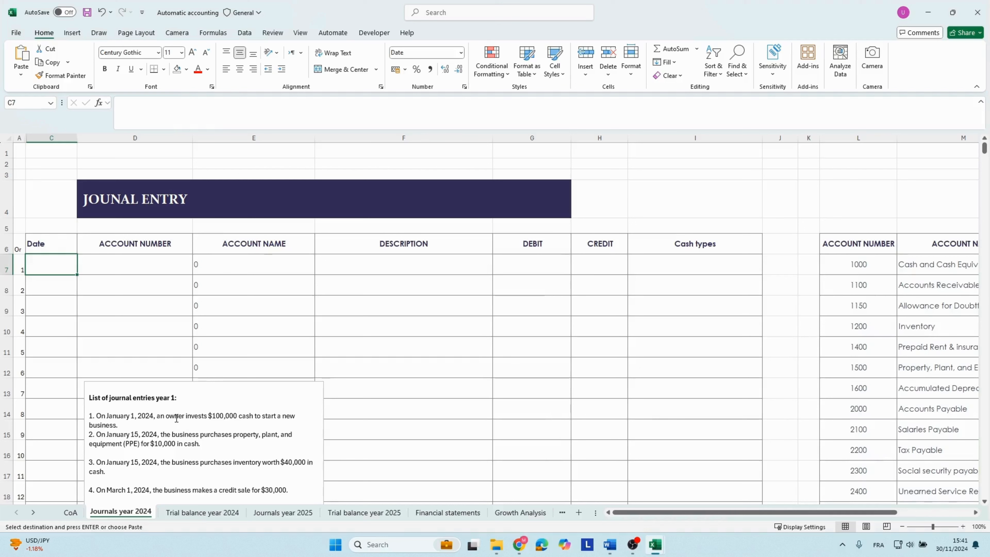
Enter 01/01/2024 as the date of the first journal entry row.
click(148, 427)
click(47, 272)
text(01/)
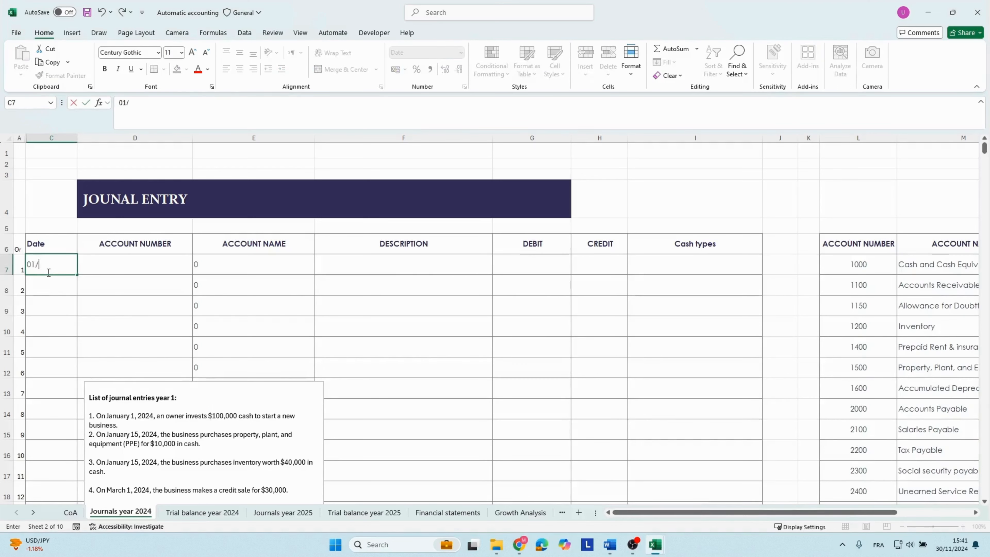
text(0)
text(1/2024)
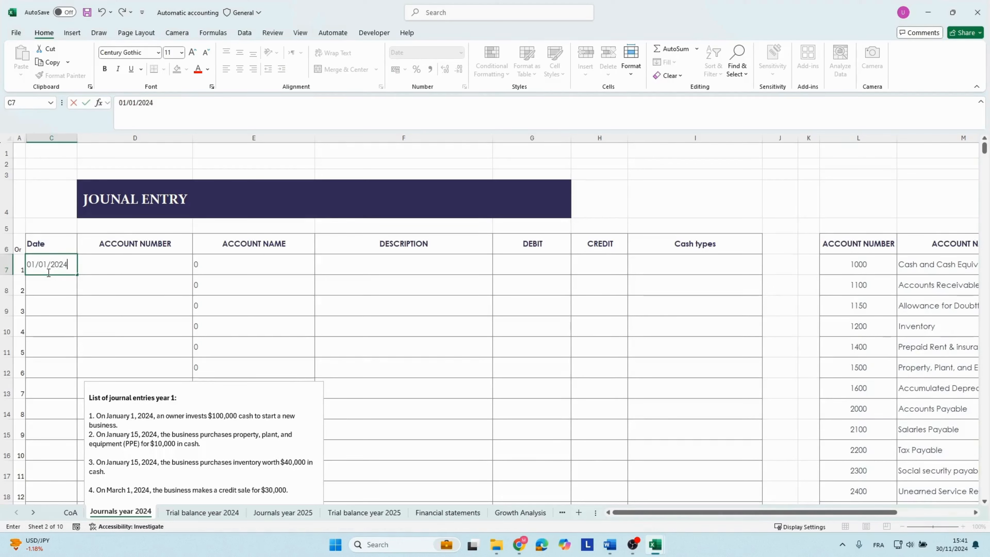
key(Tab)
Copy the owner's $100,000 investment sentence from the list of journal entries into the first row's description.
click(118, 424)
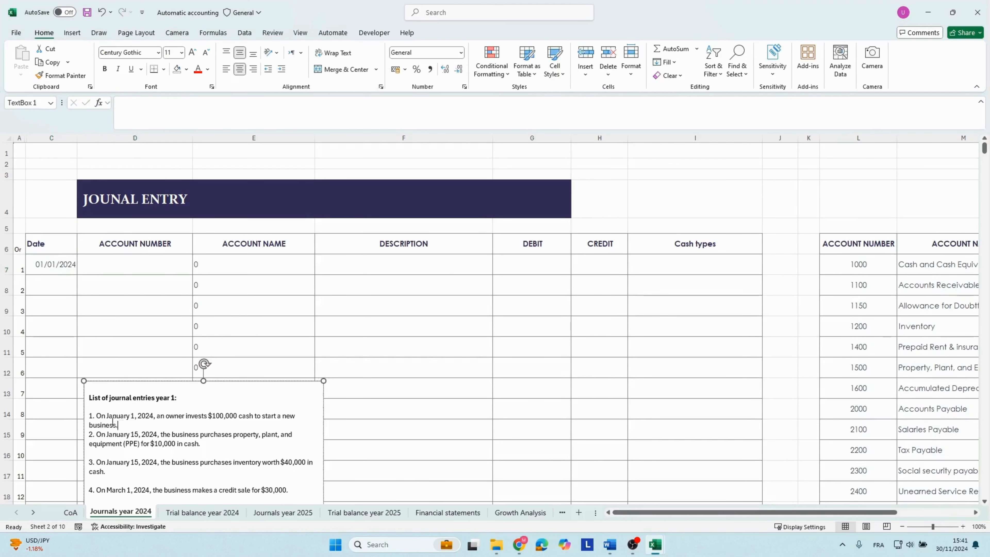
drag(118, 424, 100, 415)
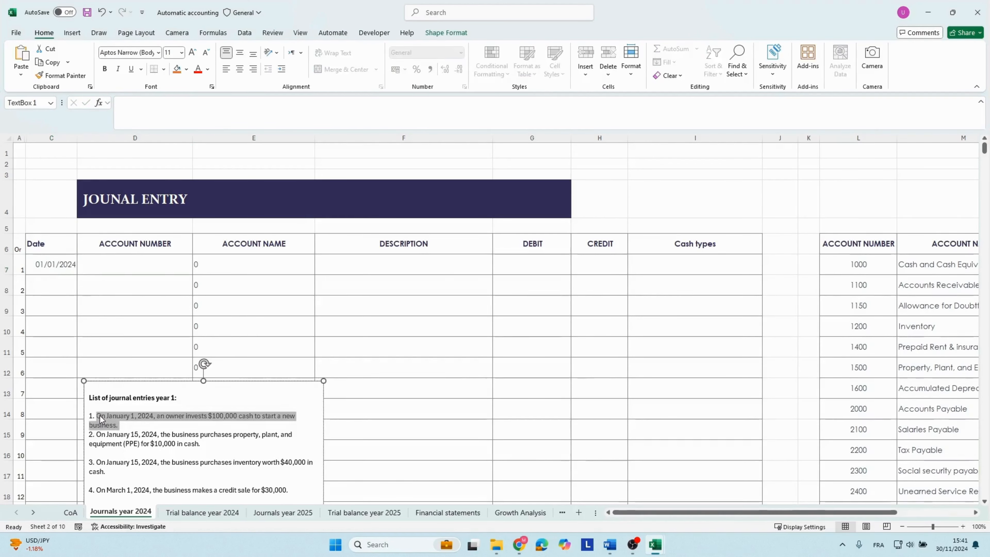
key(ctrl+c)
click(331, 267)
key(ctrl+v)
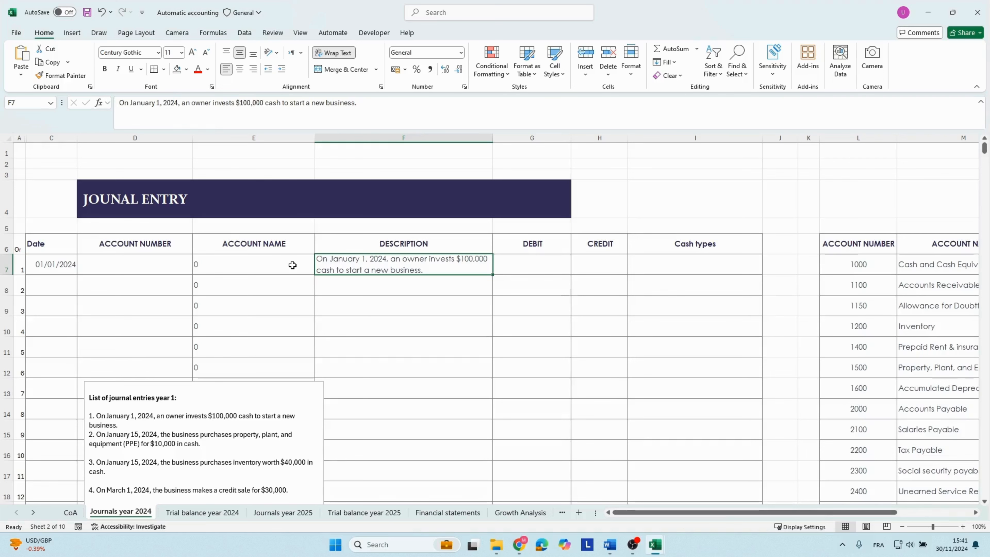
Look up Cash and Cash Equivalents in the chart of accounts and enter account number 1000 in the first entry row.
click(877, 267)
scroll(879, 267, right, 3)
click(858, 269)
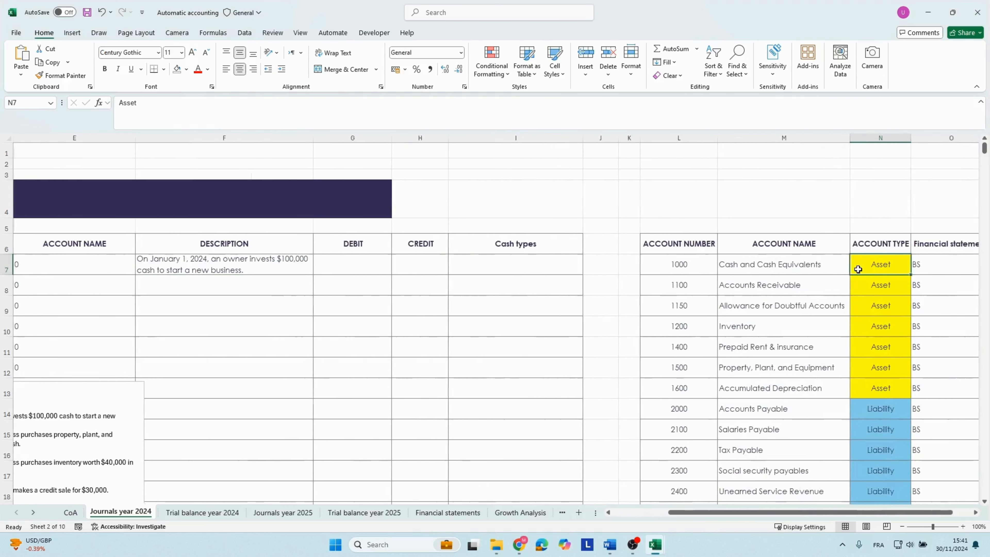
click(771, 266)
click(698, 264)
click(766, 261)
click(704, 264)
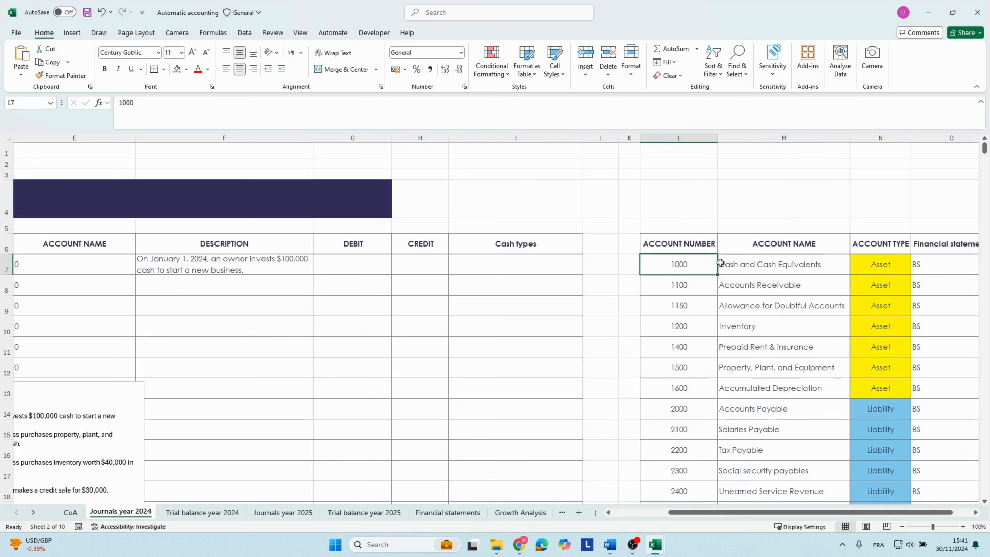
click(721, 263)
key(Left)
key(Left)
key(Left)
key(Left)
key(Left)
key(Left)
key(Left)
key(Left)
key(Left)
key(Left)
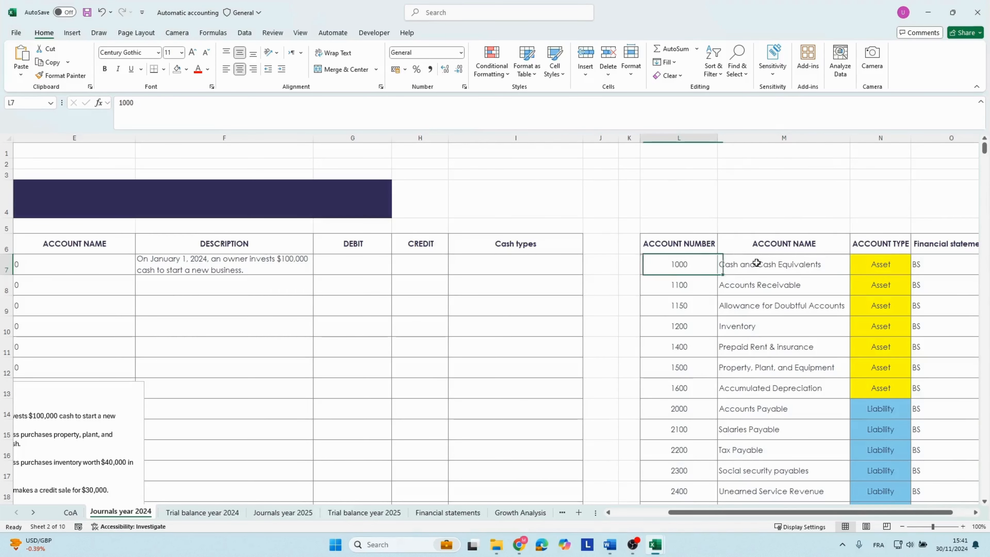
key(Right)
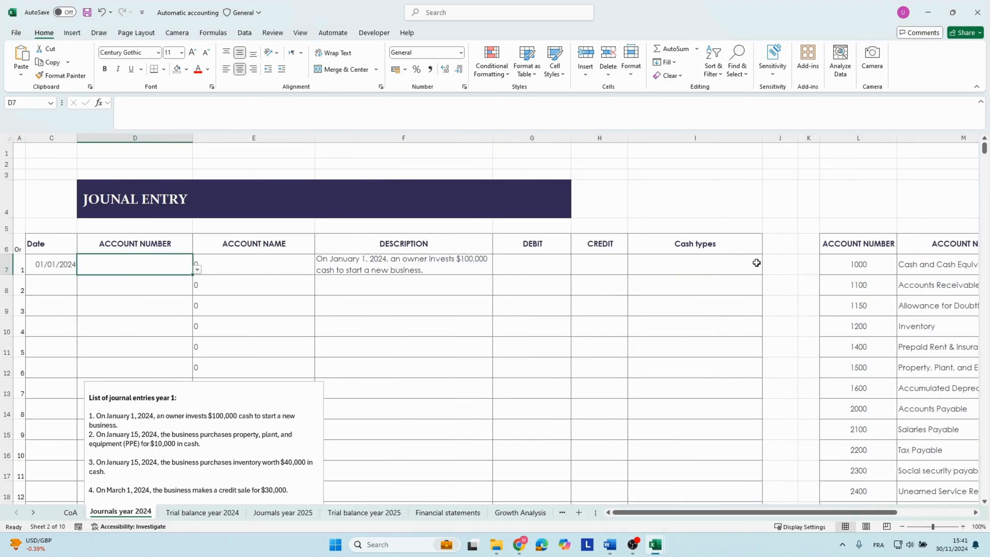
text(1000)
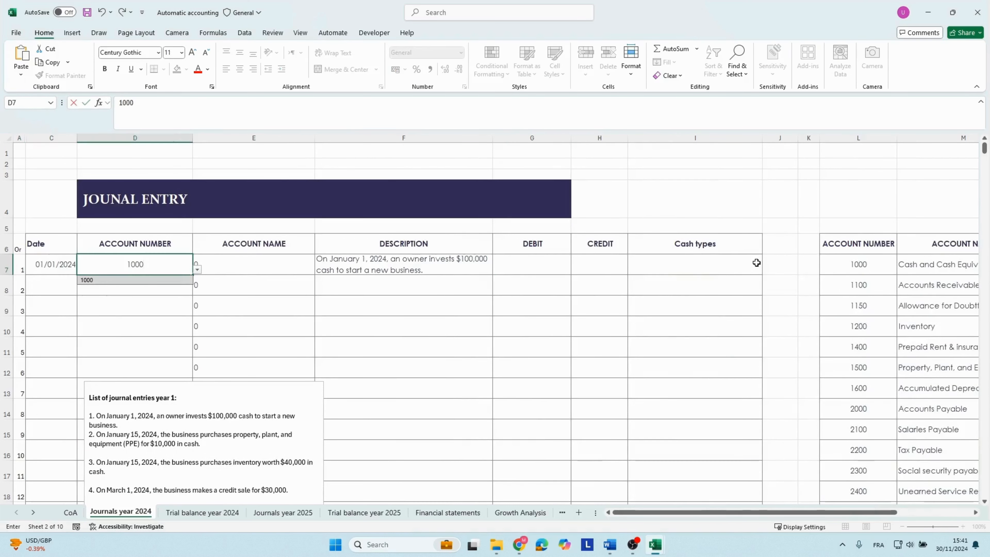
key(Right)
key(Right)
key(Left)
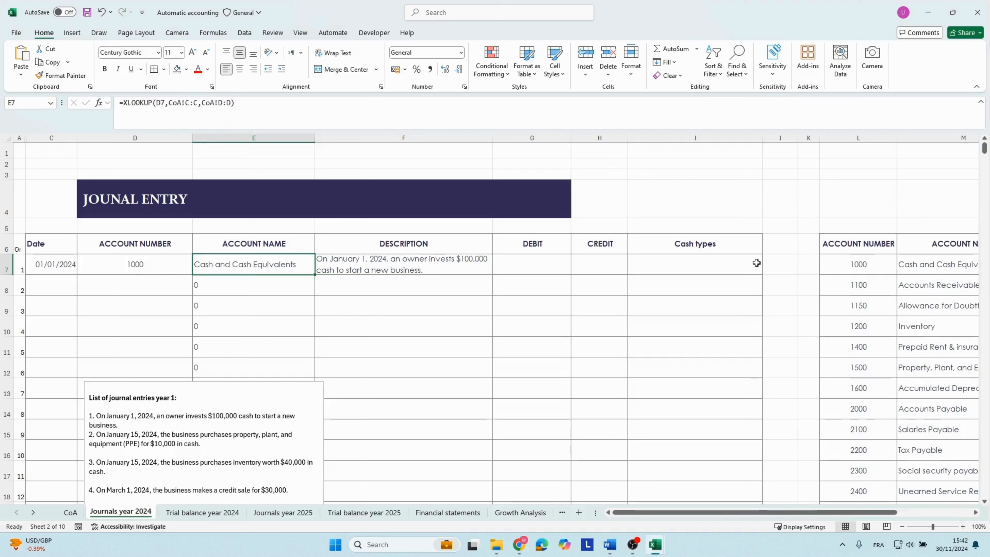
Enter a debit of 100000 for the cash account in the first entry row.
key(Right)
key(Right)
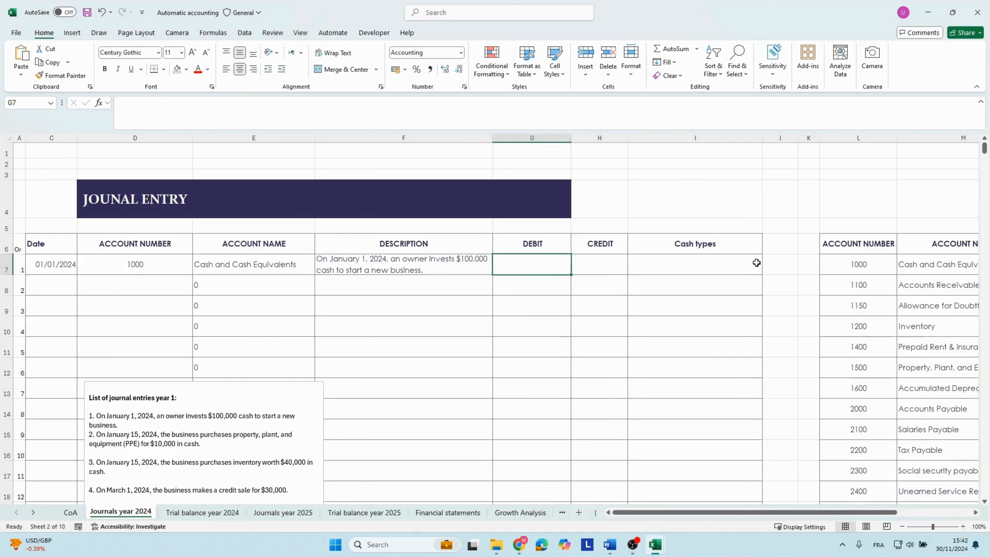
text(10)
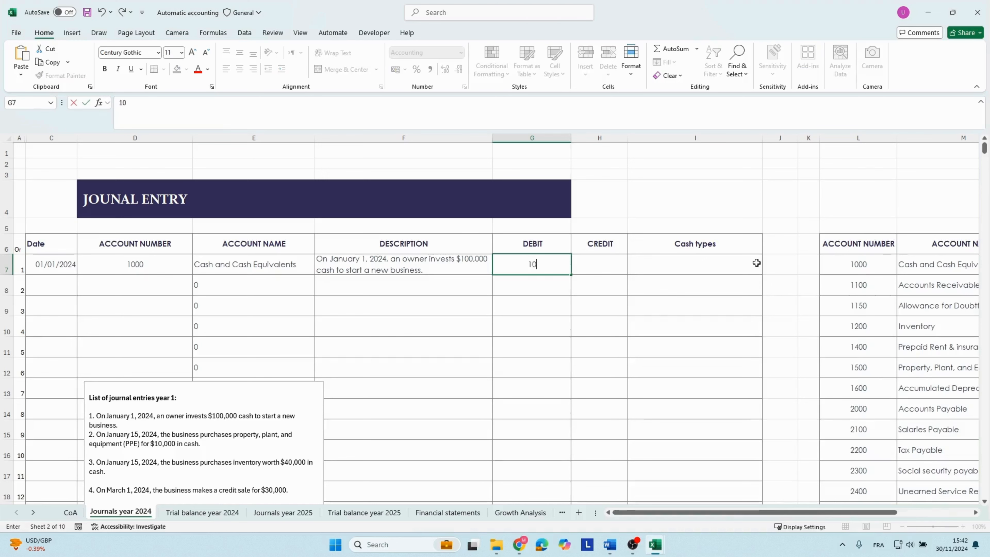
text(000)
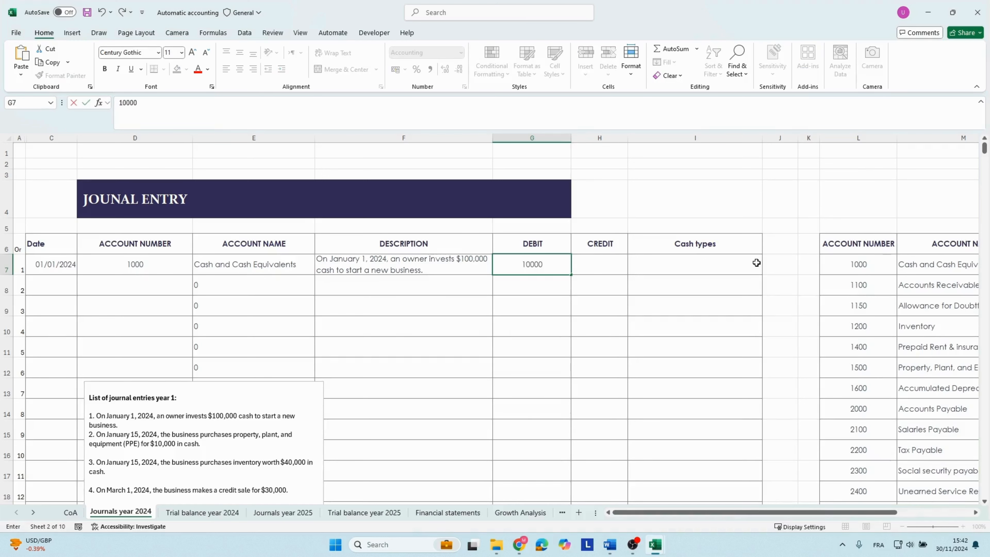
text(0)
key(ctrl+Return)
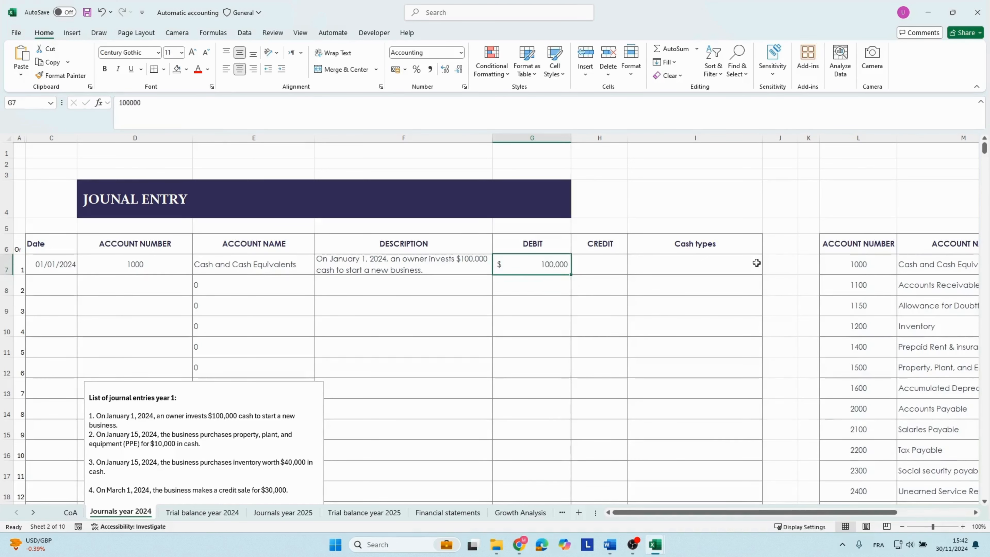
Set the cash type of the first entry row to Proceeds from Issuance of Stock.
key(Tab)
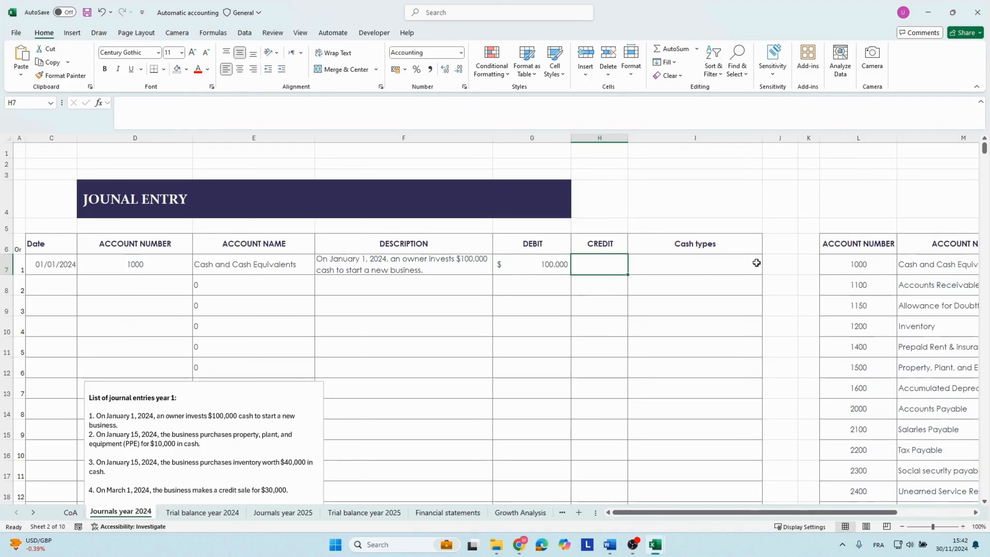
key(Tab)
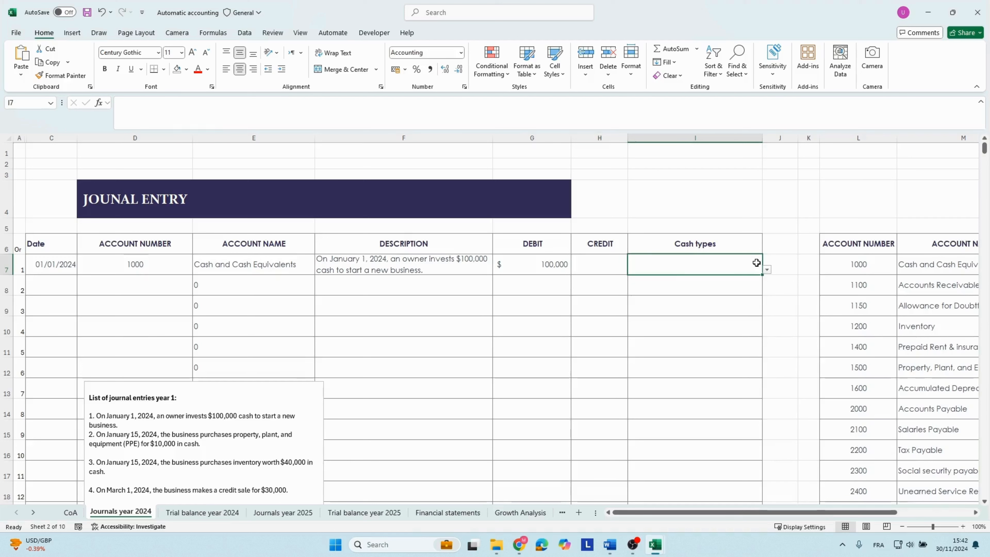
click(767, 269)
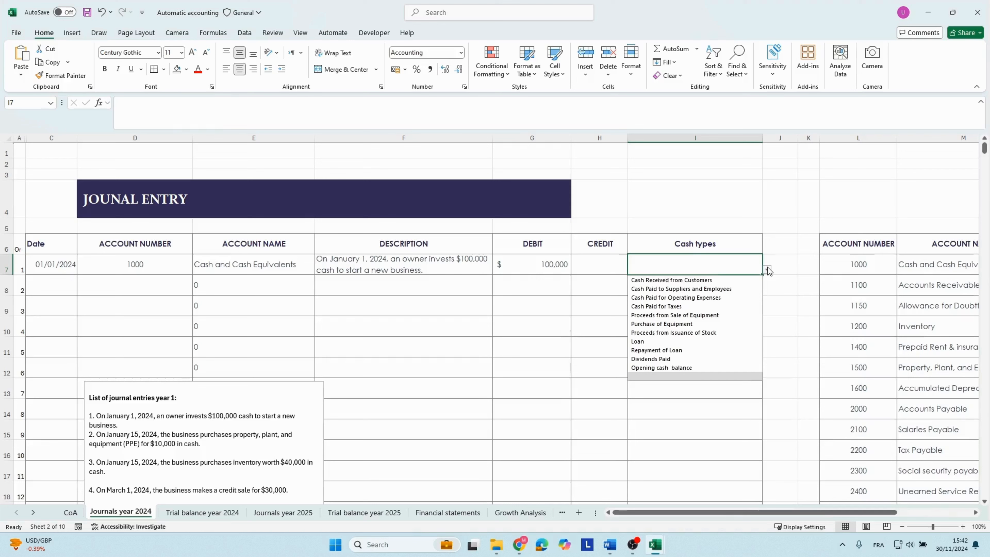
click(175, 268)
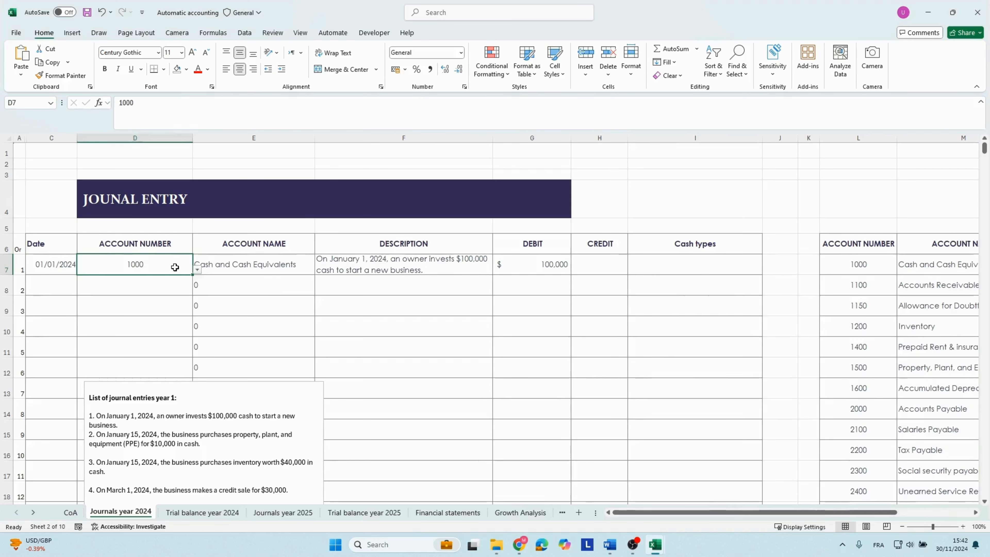
click(235, 262)
click(589, 263)
click(681, 267)
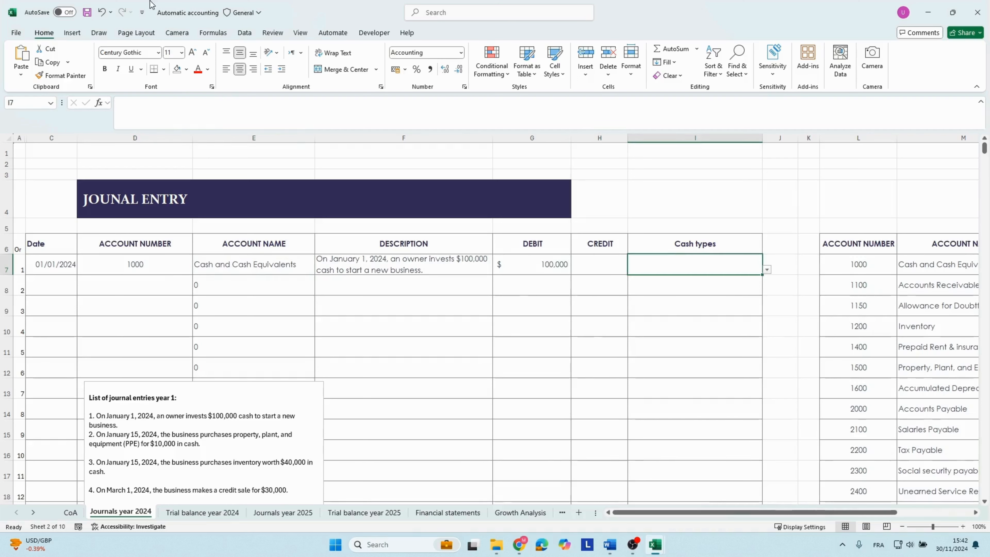
click(768, 271)
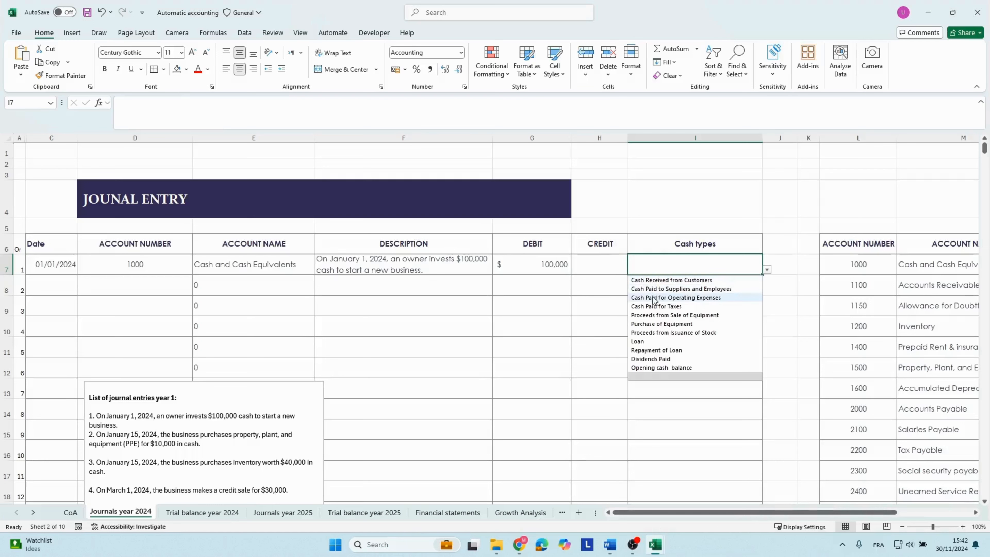
click(647, 334)
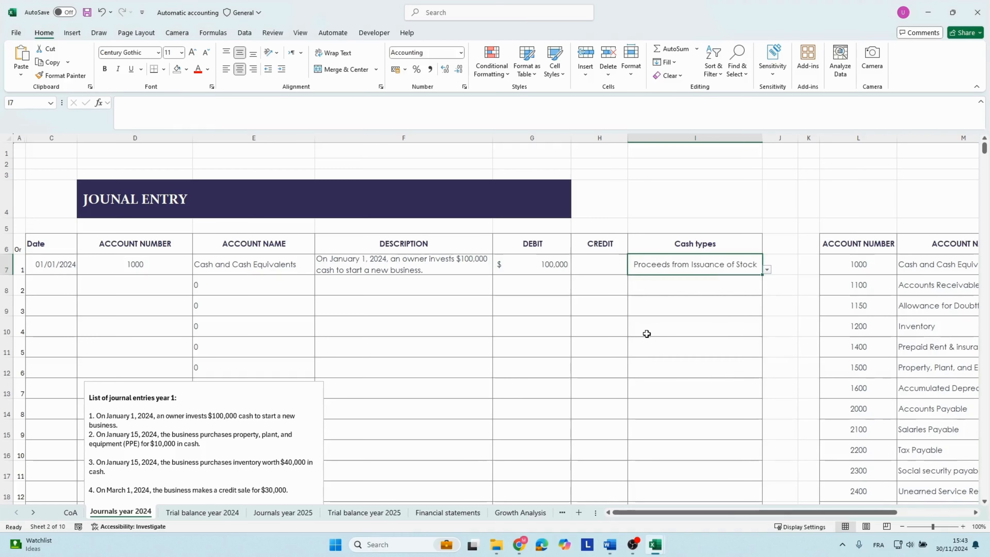
Examine the debit and credit totals and their difference below the 2024 journal table.
click(614, 335)
scroll(615, 336, down, 8)
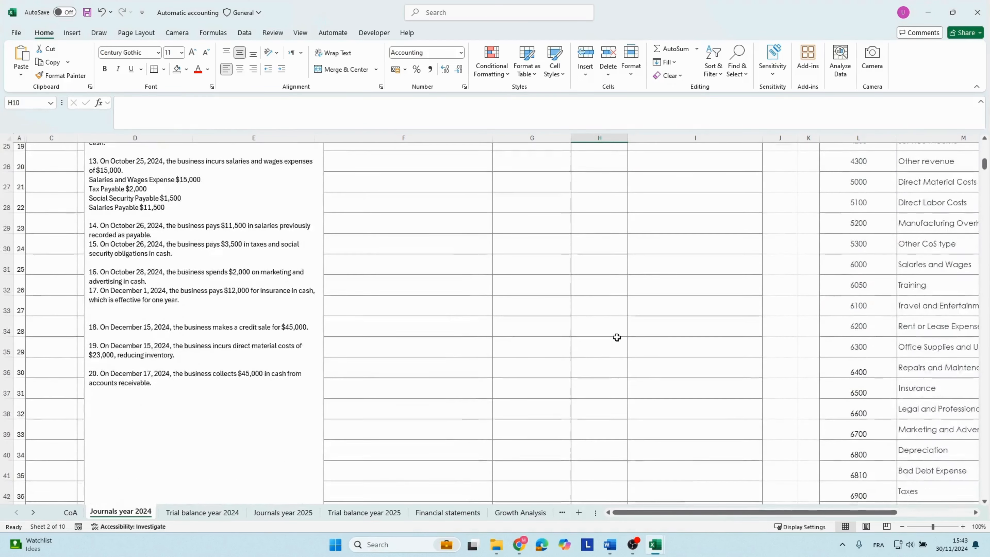
scroll(617, 337, down, 7)
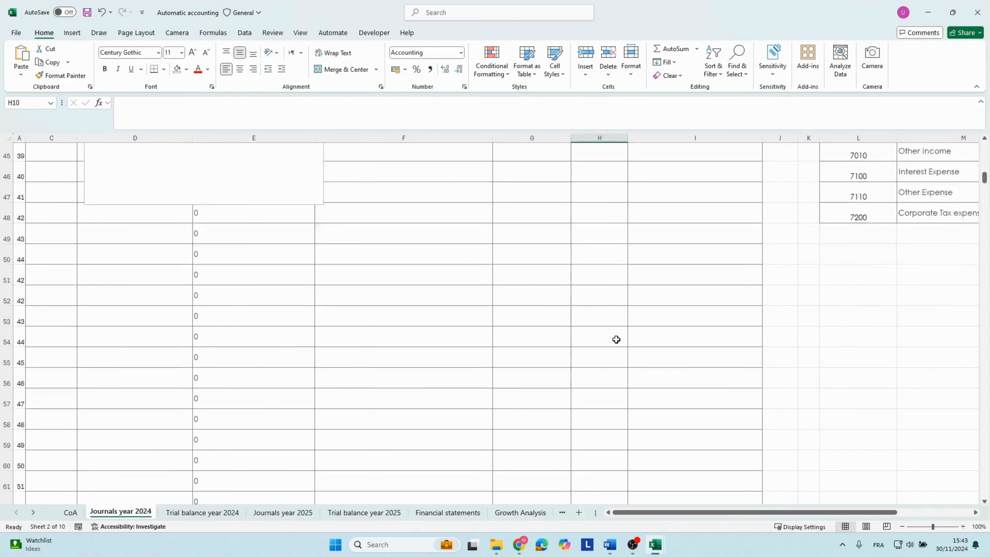
scroll(616, 338, down, 8)
click(581, 426)
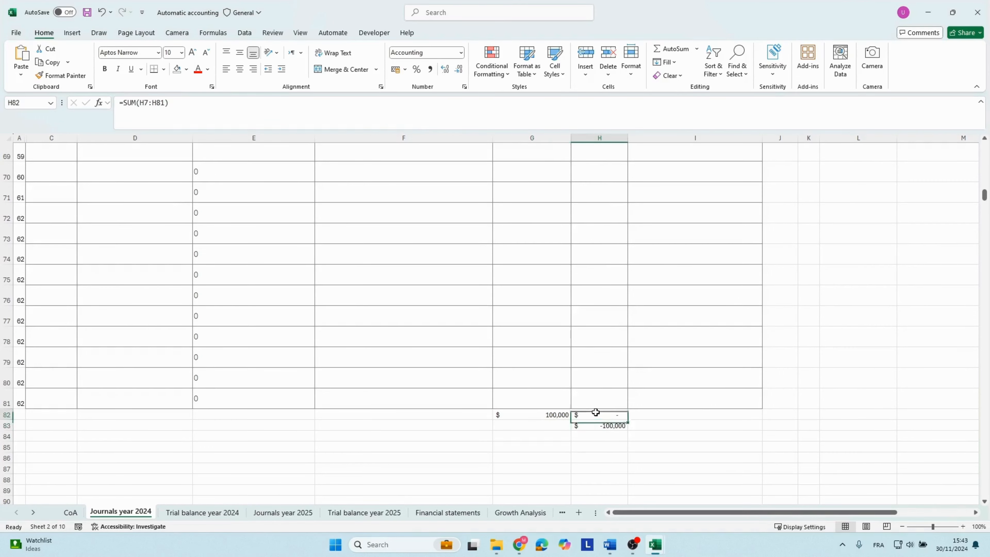
click(592, 402)
scroll(593, 401, up, 10)
scroll(593, 401, up, 13)
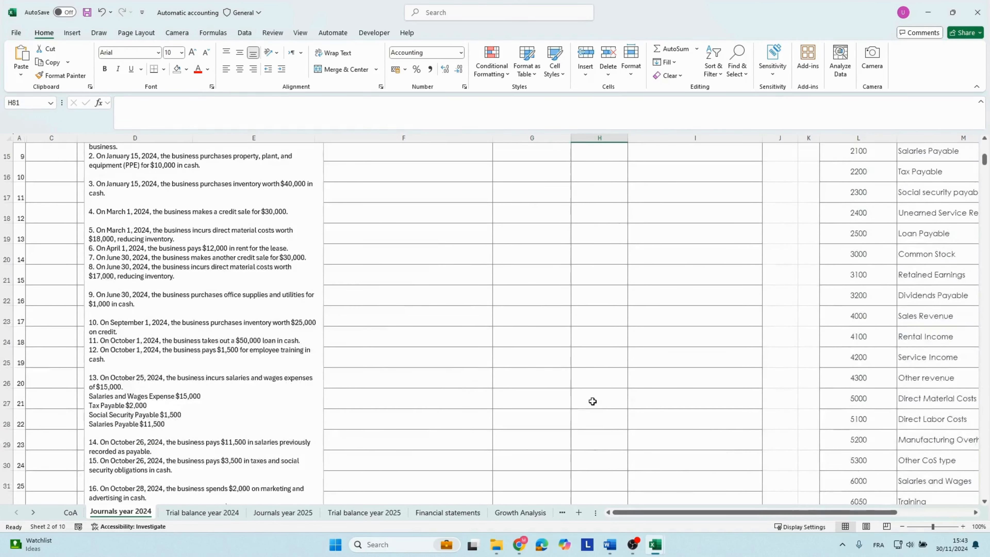
Fill the first entry's date into the second entry row as an exact copy, 01/01/2024.
click(88, 307)
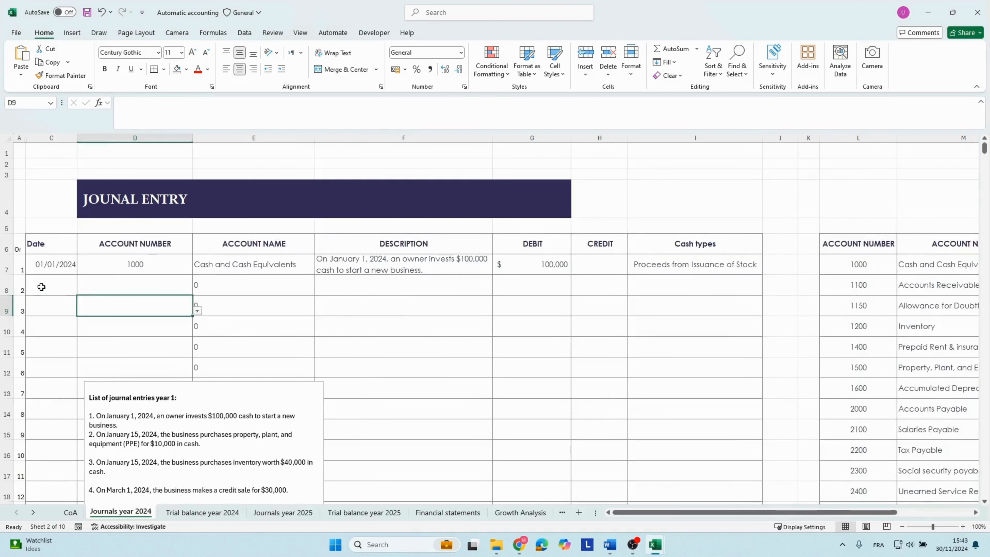
click(41, 285)
click(50, 264)
drag(78, 276, 78, 293)
click(84, 302)
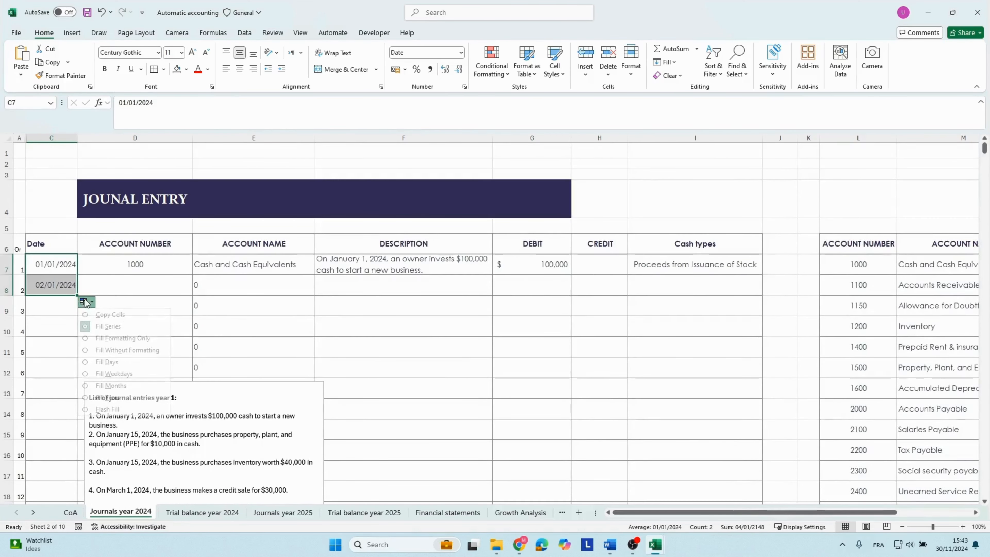
click(95, 313)
Look through the chart of accounts beside the 2024 journal to find the account number for Common Stock.
click(117, 289)
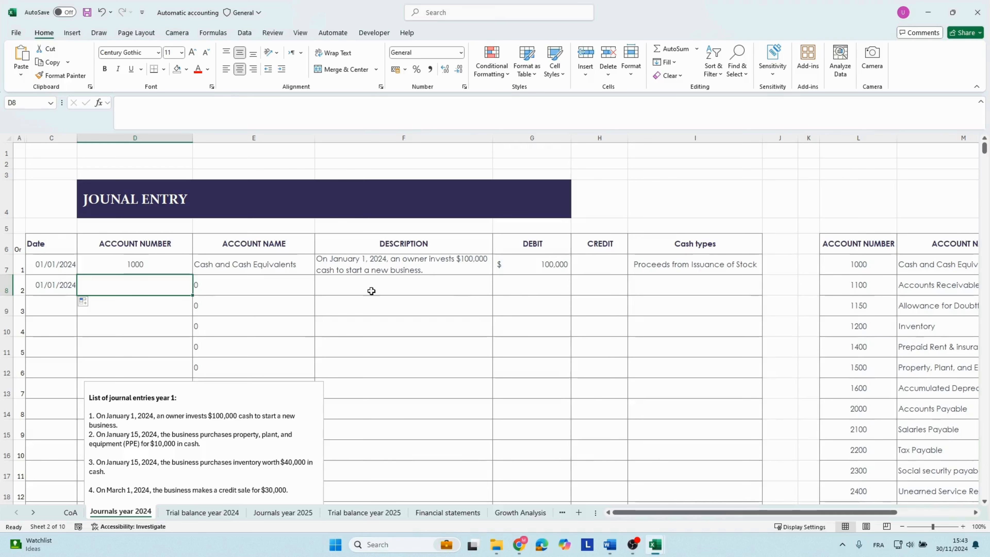
click(801, 388)
key(Right)
key(Right)
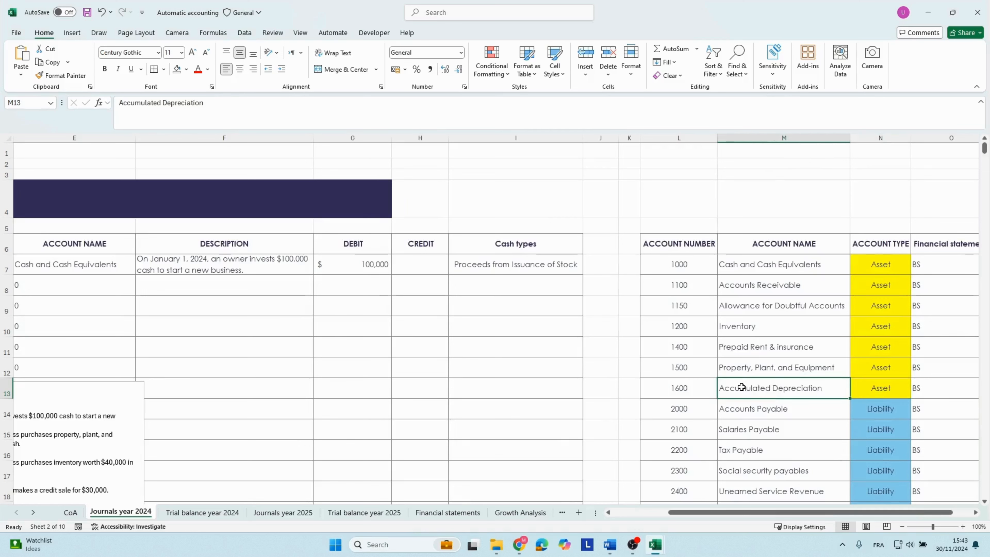
key(Down)
key(Down)
key(Down)
key(Right)
key(Down)
key(Down)
key(Down)
key(Down)
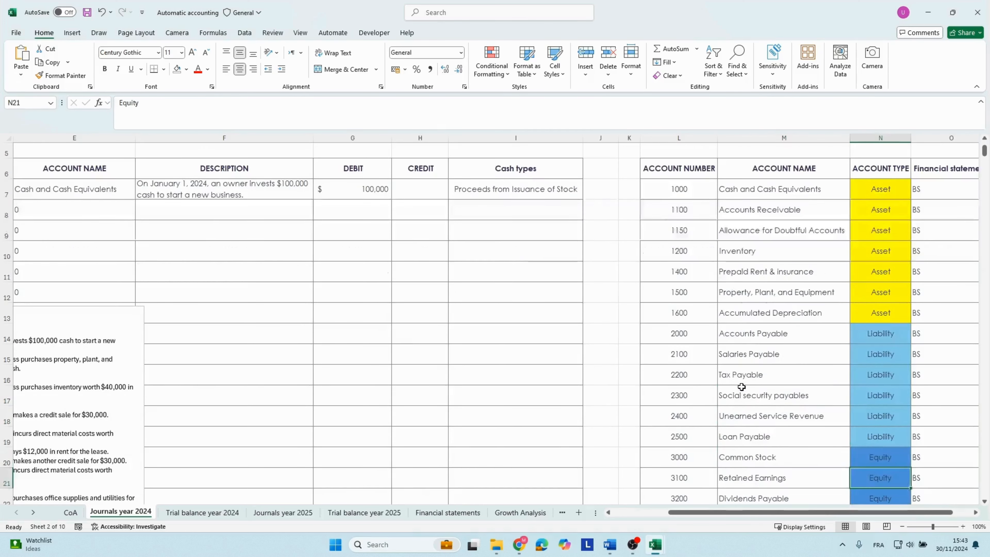
key(Up)
key(Up)
key(Up)
key(Up)
key(Up)
key(Up)
key(Up)
key(Up)
key(Up)
key(Up)
key(Up)
key(Down)
key(Down)
key(Down)
key(Down)
key(Down)
key(Down)
key(Down)
key(Down)
key(Down)
key(Down)
key(Down)
key(Down)
key(Down)
key(Down)
key(Down)
key(Down)
key(Down)
key(Down)
key(Down)
key(Down)
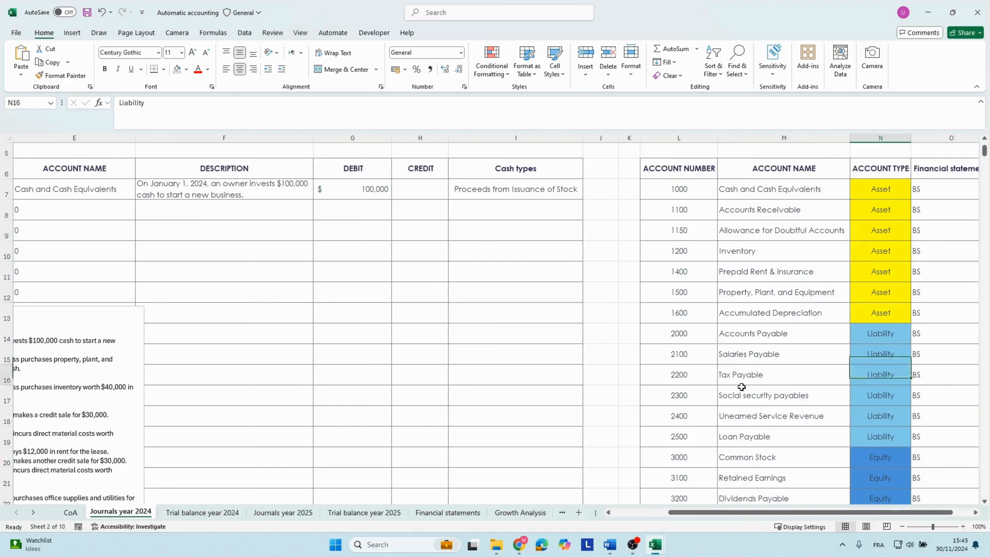
key(Up)
key(Up)
key(Up)
key(Up)
key(Up)
key(Up)
key(Up)
key(Up)
key(Up)
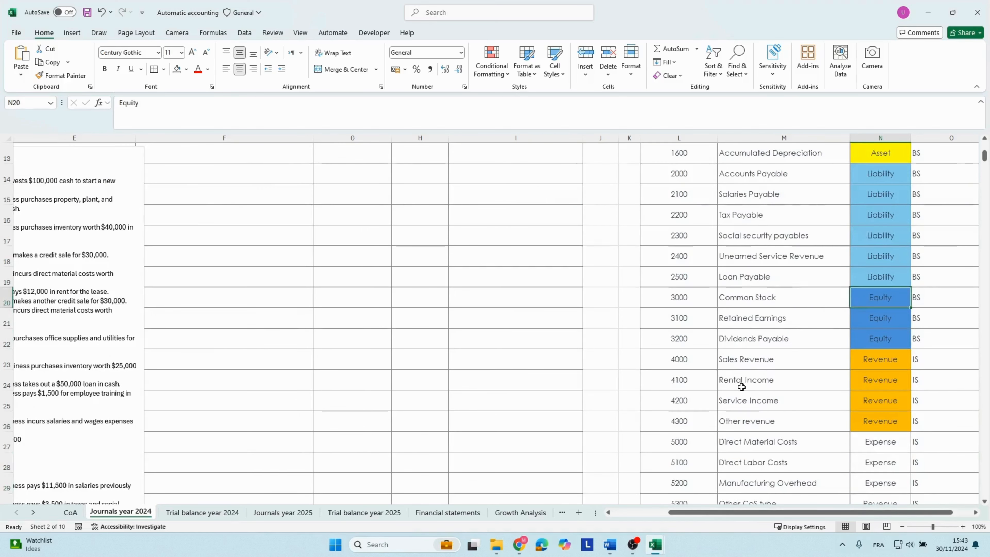
key(Left)
key(Left)
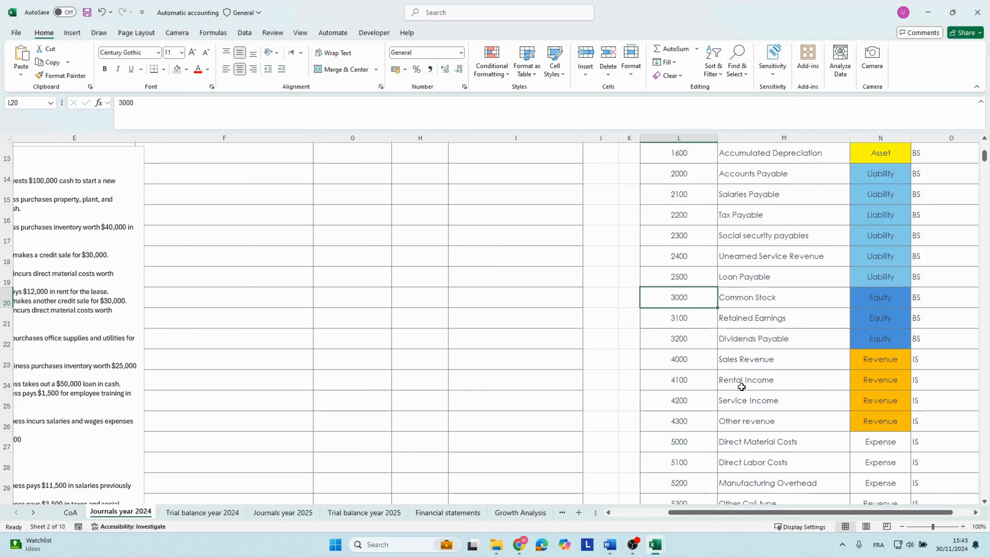
key(Left)
key(Left)
key(Left)
key(Left)
key(Left)
key(Left)
key(Left)
key(Left)
key(Left)
key(Left)
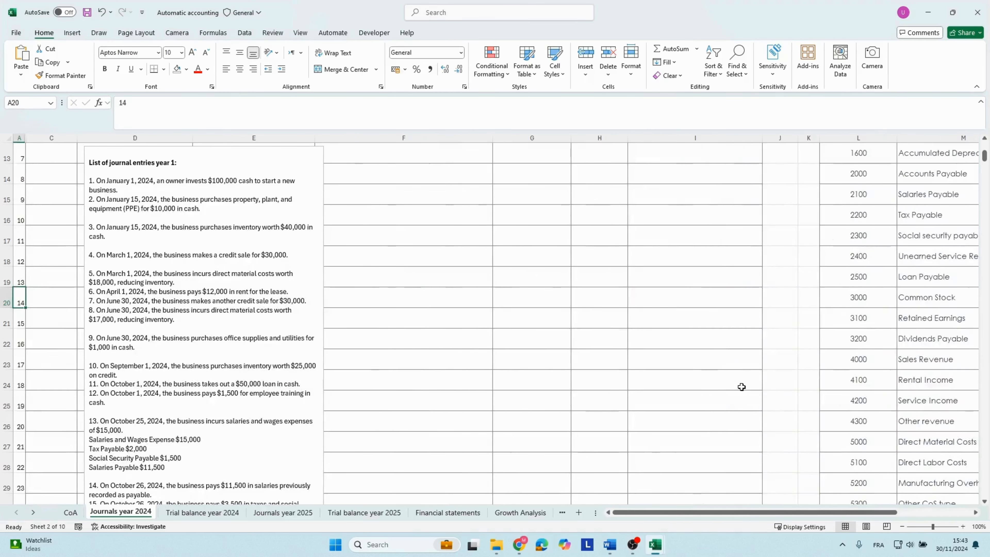
key(ctrl+Home)
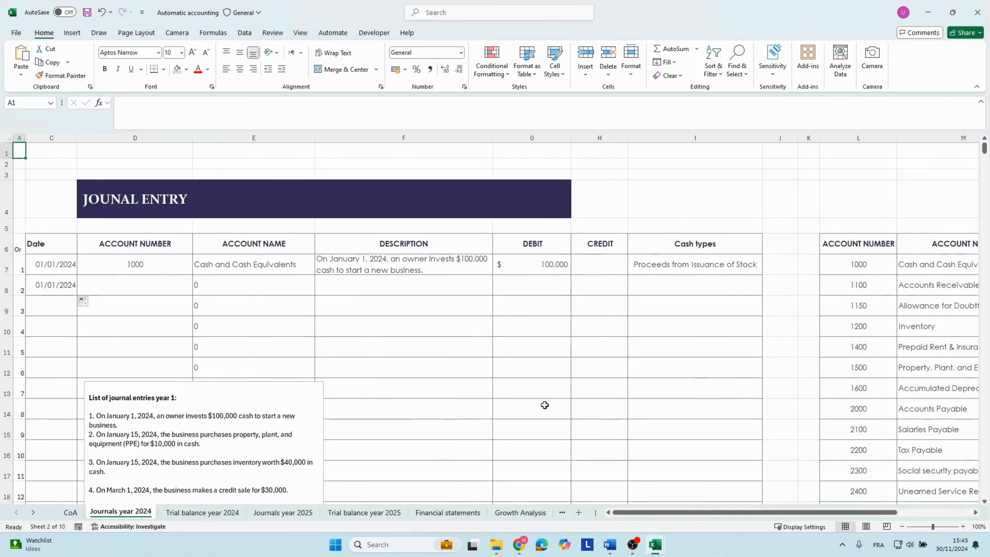
Enter account number 3000 (Common Stock) in the second entry row of the 2024 journal.
click(150, 280)
text(3000)
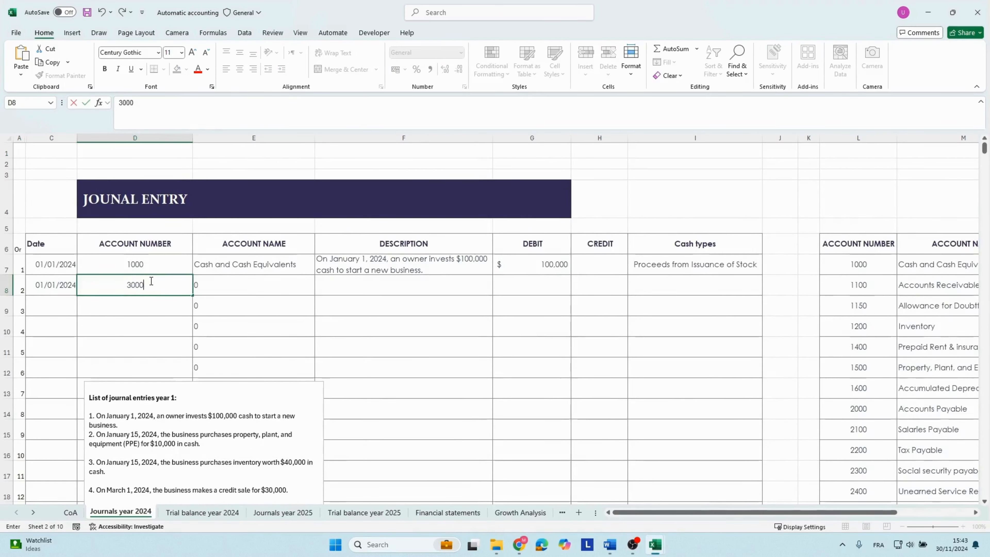
key(Tab)
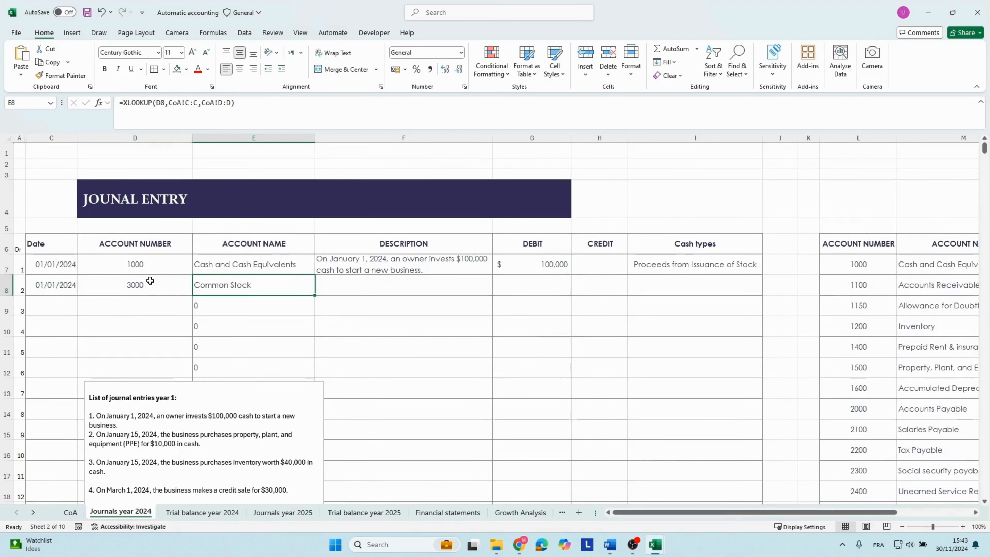
Copy the first entry's description into the second entry row.
key(Right)
key(Up)
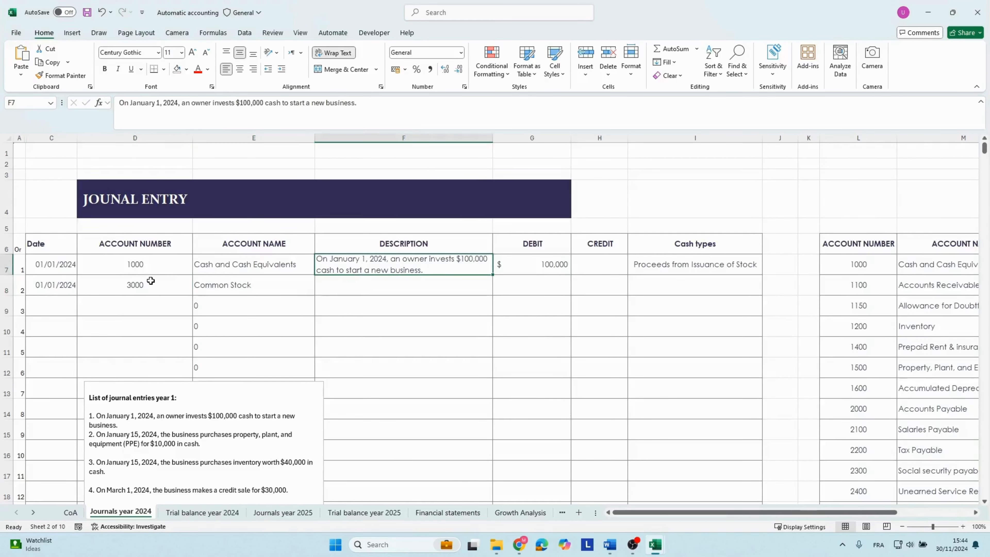
key(ctrl+c)
key(Down)
key(ctrl+v)
Enter a credit of 100000 for the Common Stock account in the second entry row.
key(Right)
key(Right)
text(100000)
key(Return)
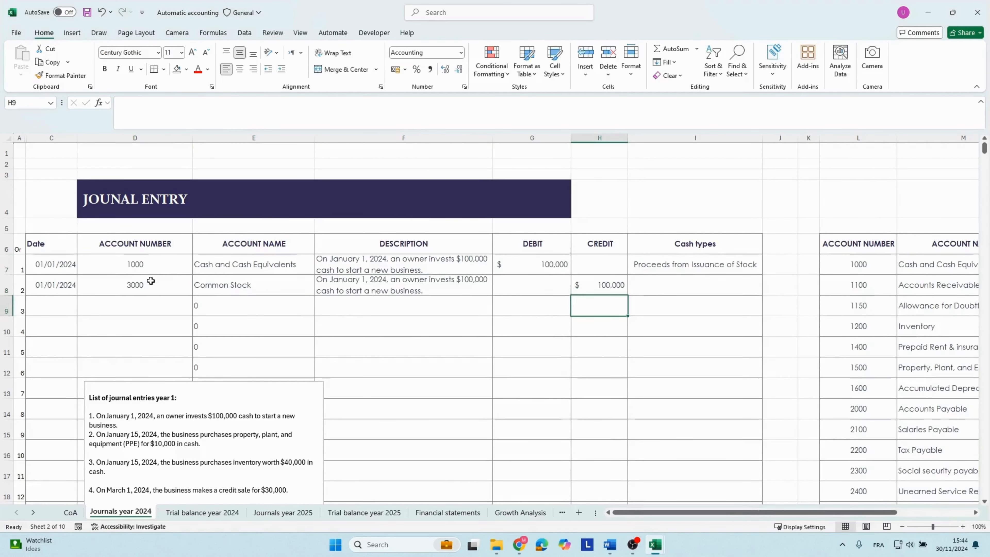
key(Up)
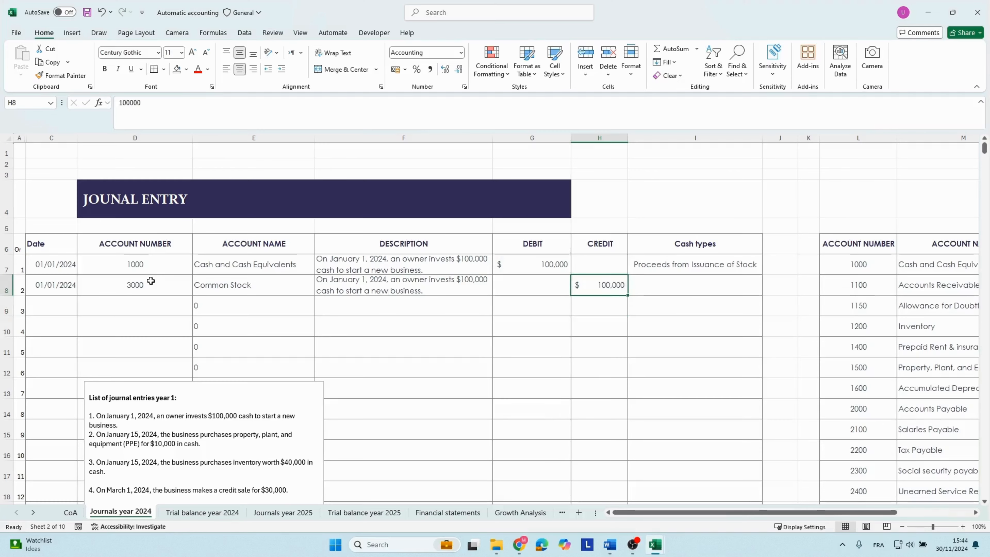
Check the debit and credit totals and their difference under the 2024 journal table against each other.
key(Down)
key(Page_Down)
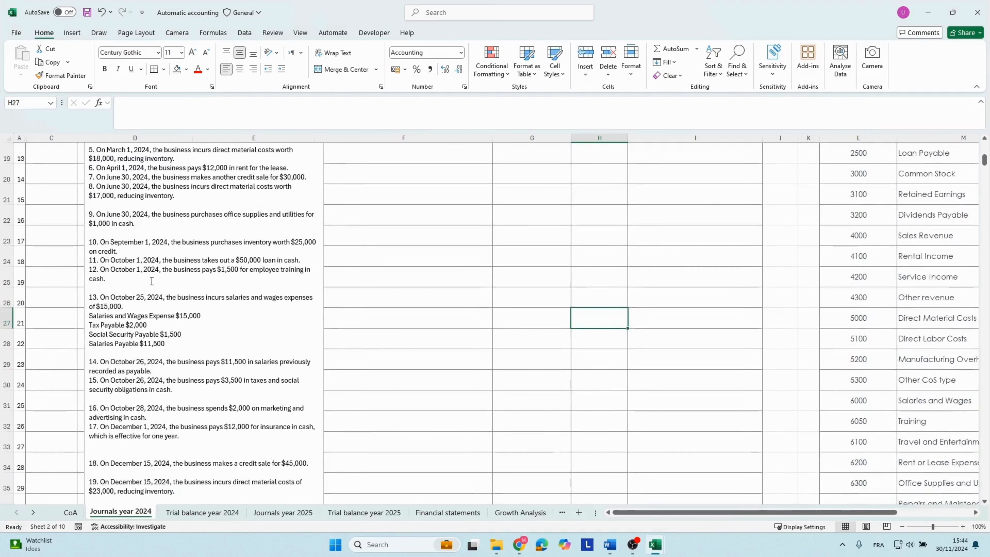
key(Page_Down)
key(Page_Down)
key(Page_Down)
key(Down)
key(Down)
key(Down)
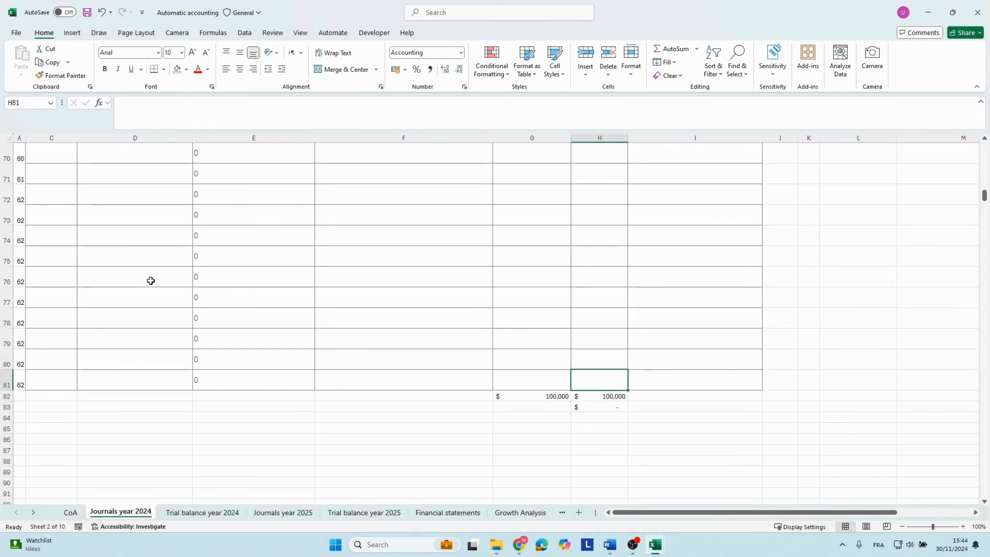
key(Page_Up)
key(Page_Up)
key(Page_Up)
key(Page_Up)
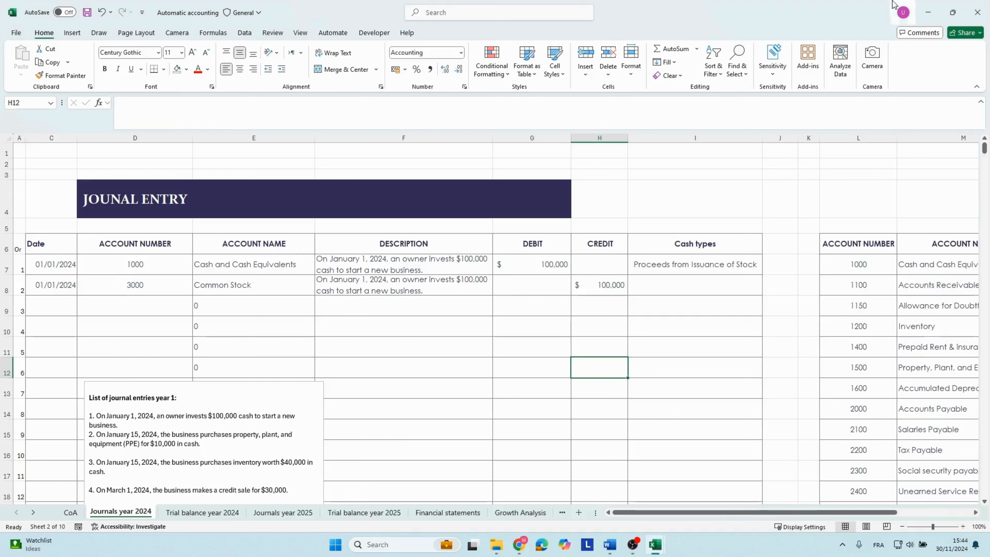
Examine the Cash and Cash Equivalents and Common Stock balances and the Balance column's total in the 2024 trial balance.
click(193, 513)
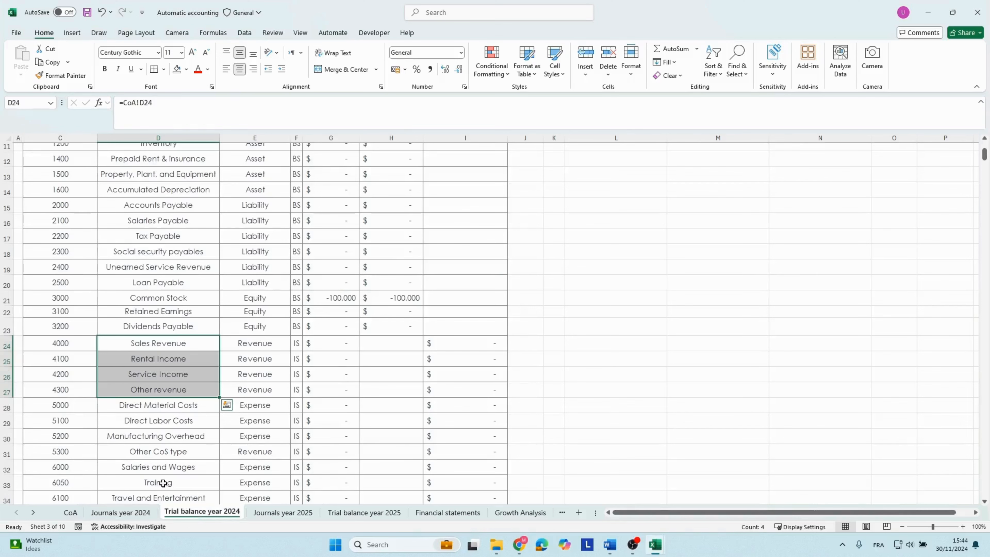
scroll(269, 306, up, 4)
click(121, 251)
click(318, 259)
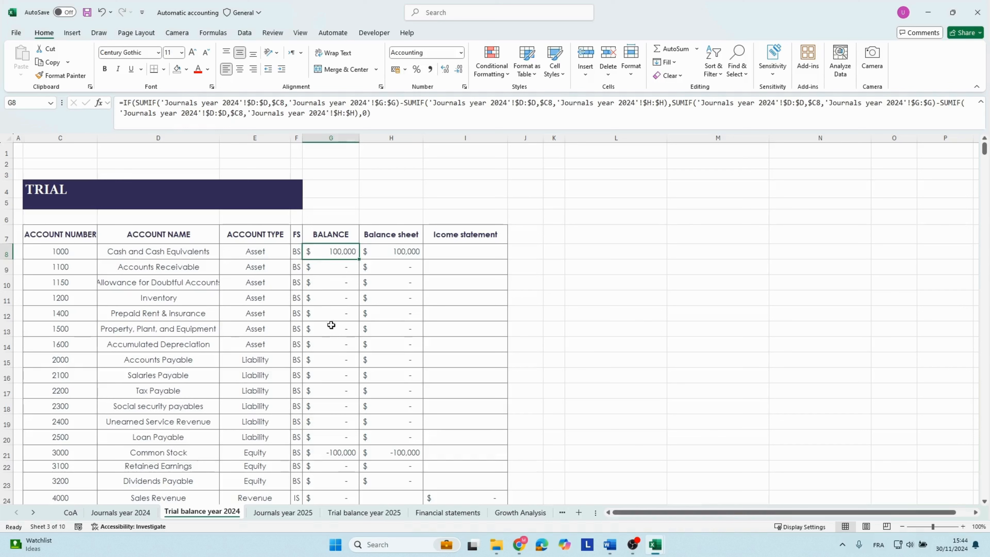
click(175, 451)
click(320, 457)
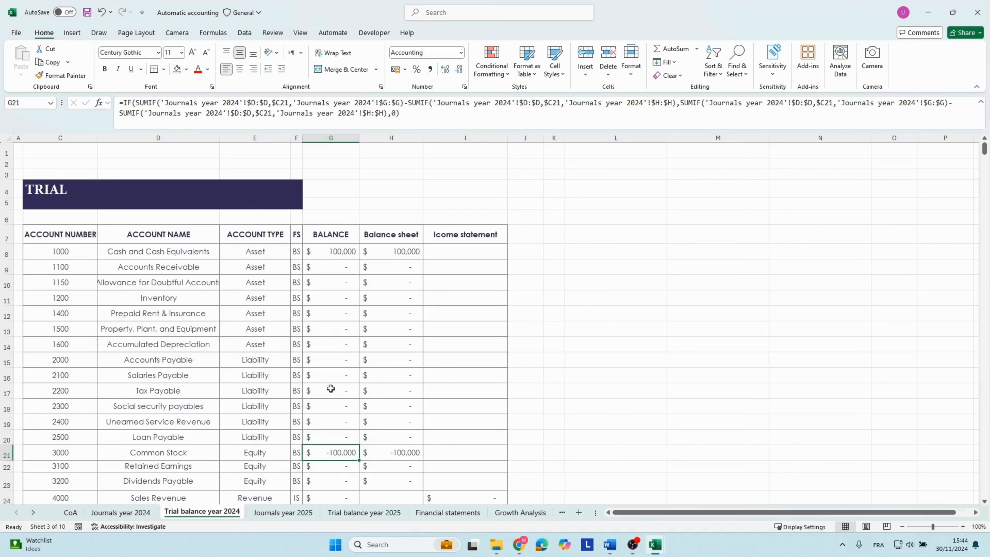
click(331, 344)
scroll(333, 346, down, 5)
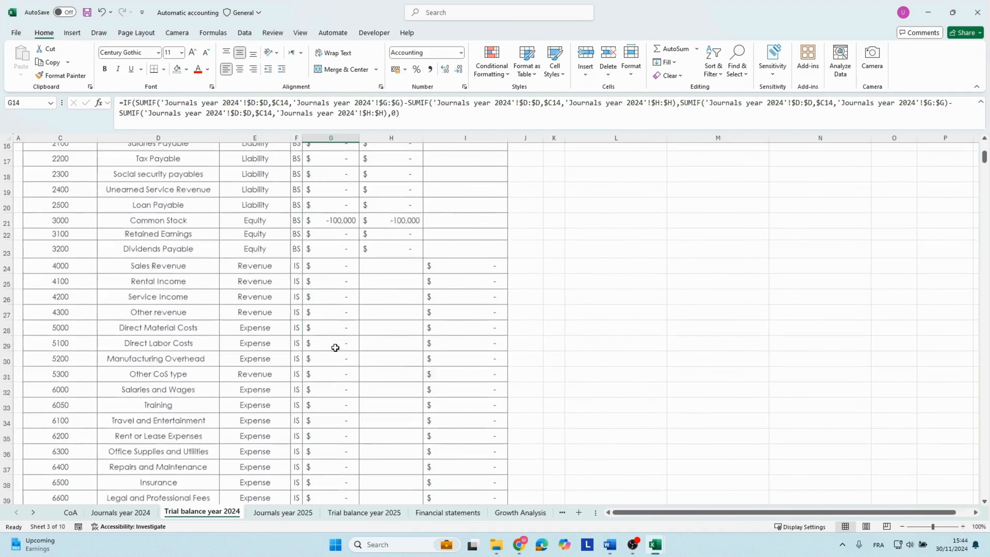
scroll(335, 347, down, 10)
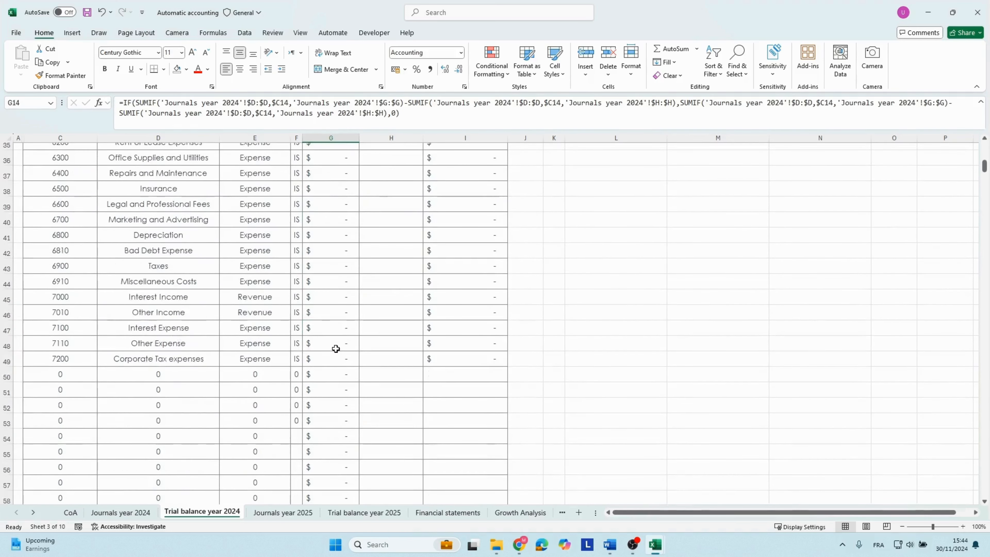
click(335, 137)
scroll(336, 247, down, 5)
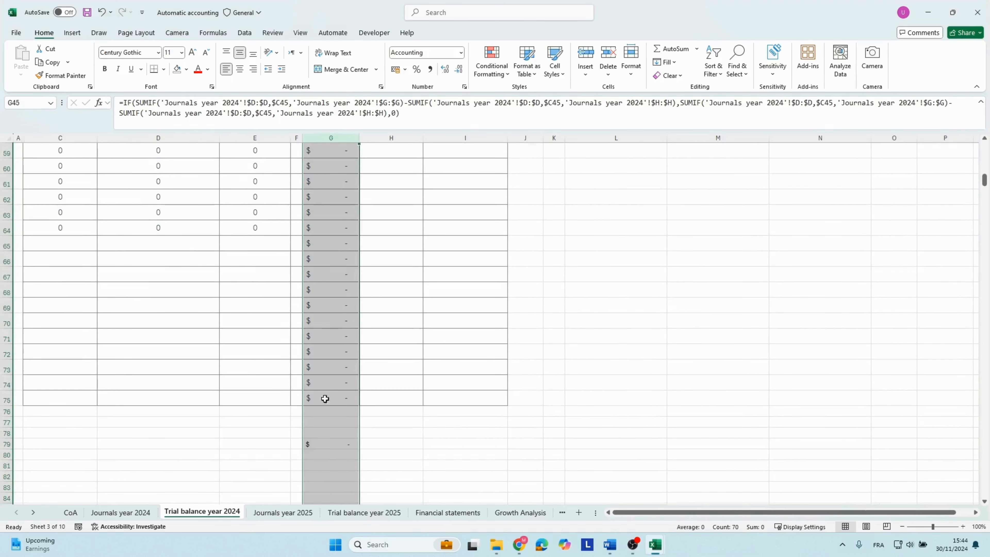
double_click(331, 443)
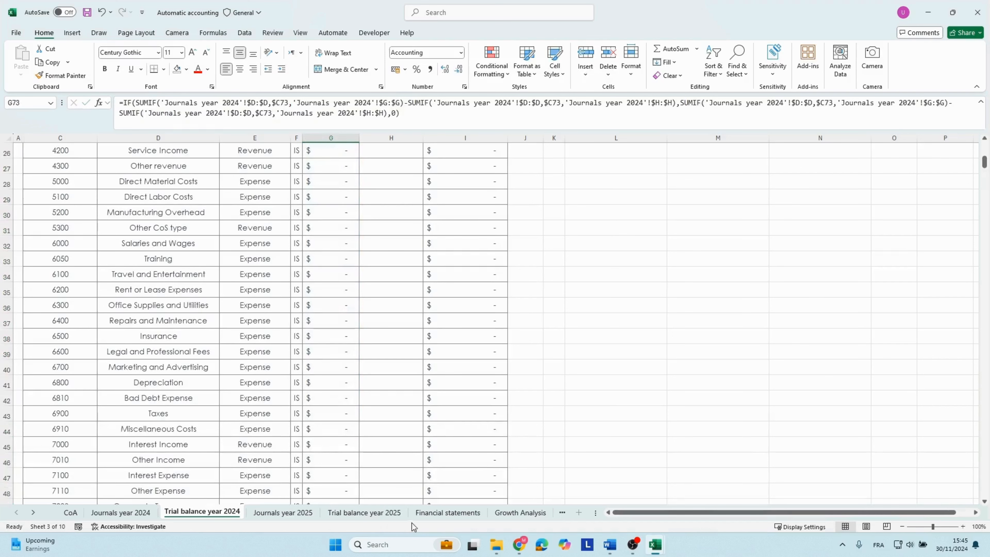
Examine the 2024 asset lines, from Cash and Cash Equivalents down to Total Assets, on the balance sheet in the financial statements.
click(423, 514)
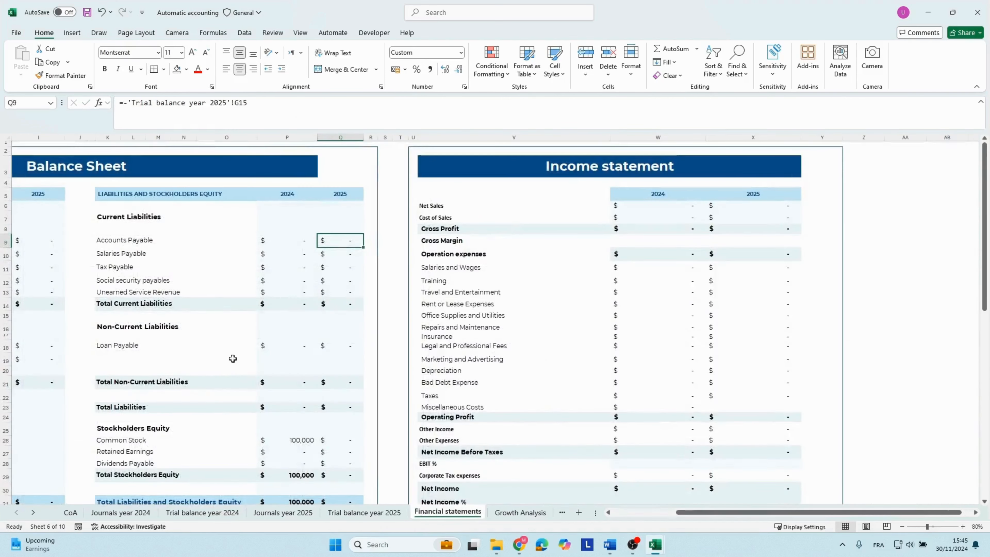
click(145, 277)
key(Home)
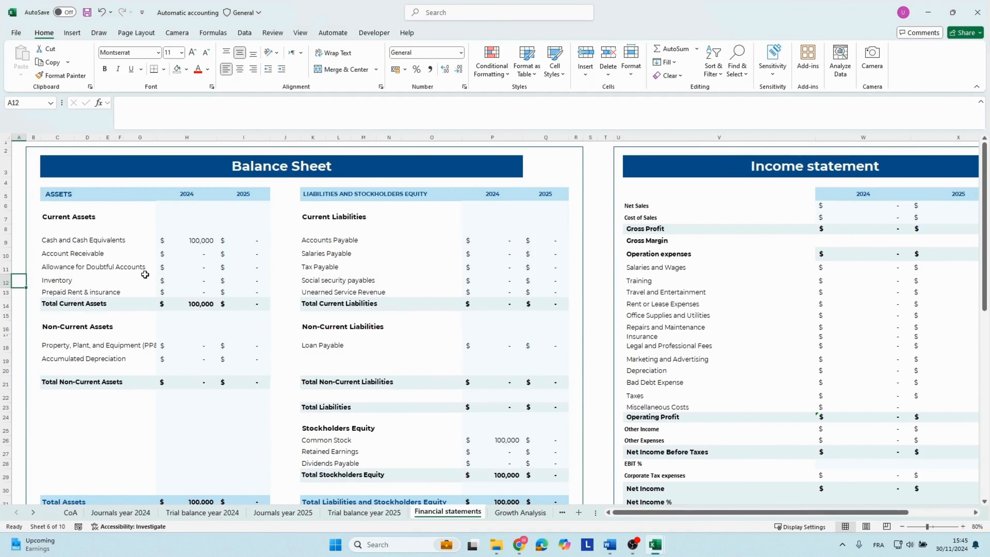
click(72, 197)
click(74, 243)
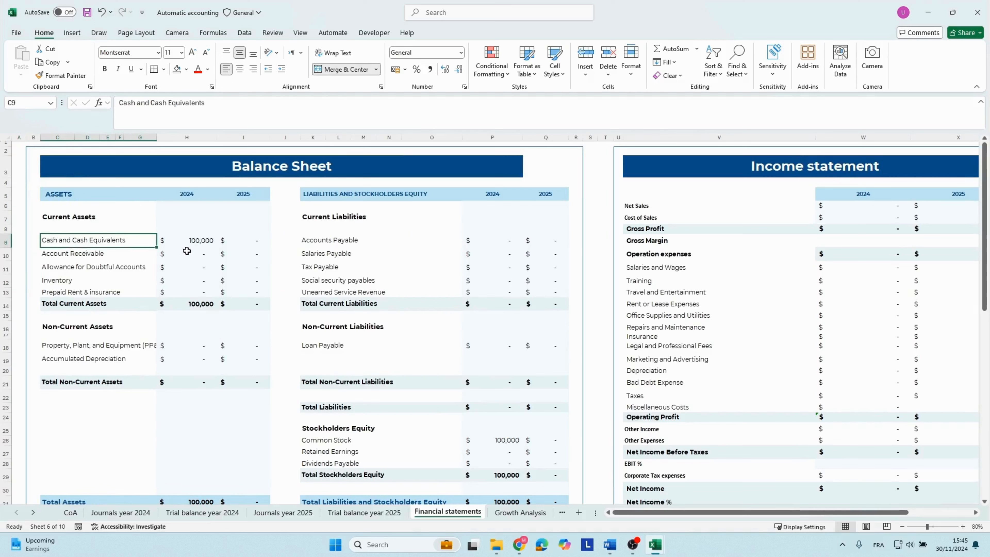
click(190, 243)
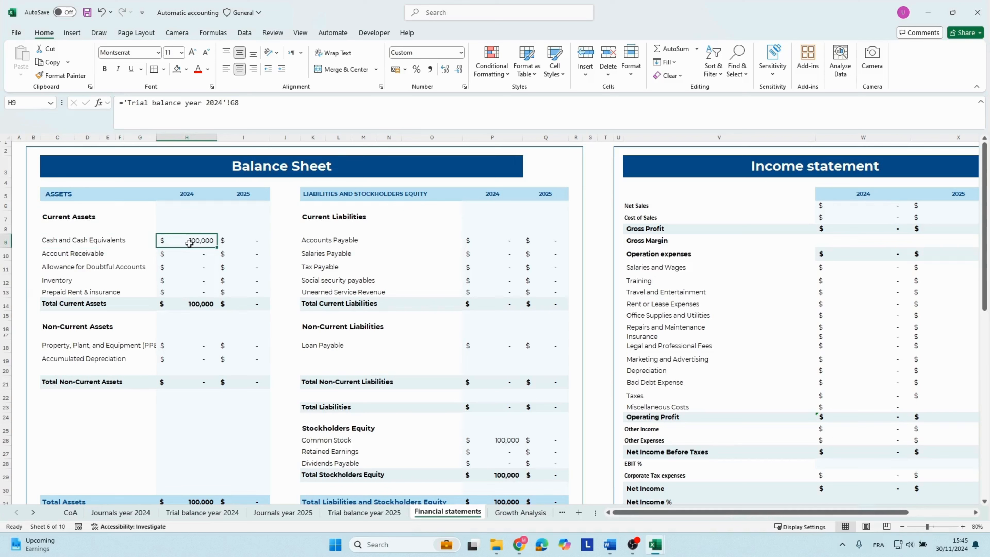
key(Down)
key(Down)
key(Down)
key(Down)
key(Down)
key(Down)
key(Down)
key(Down)
key(Down)
key(Down)
key(Down)
key(Down)
key(Down)
key(Down)
key(Down)
key(Down)
key(Down)
key(Down)
key(Down)
key(Down)
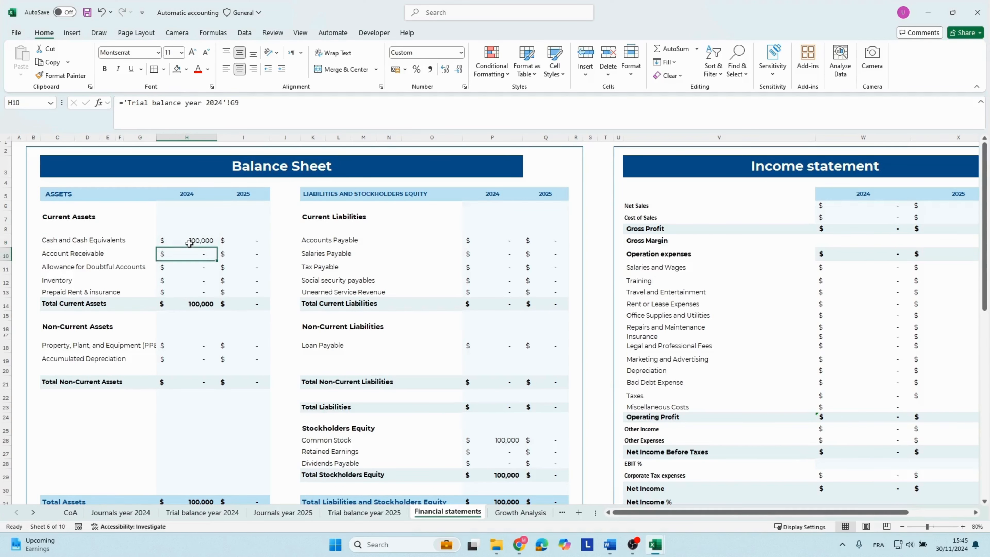
key(Up)
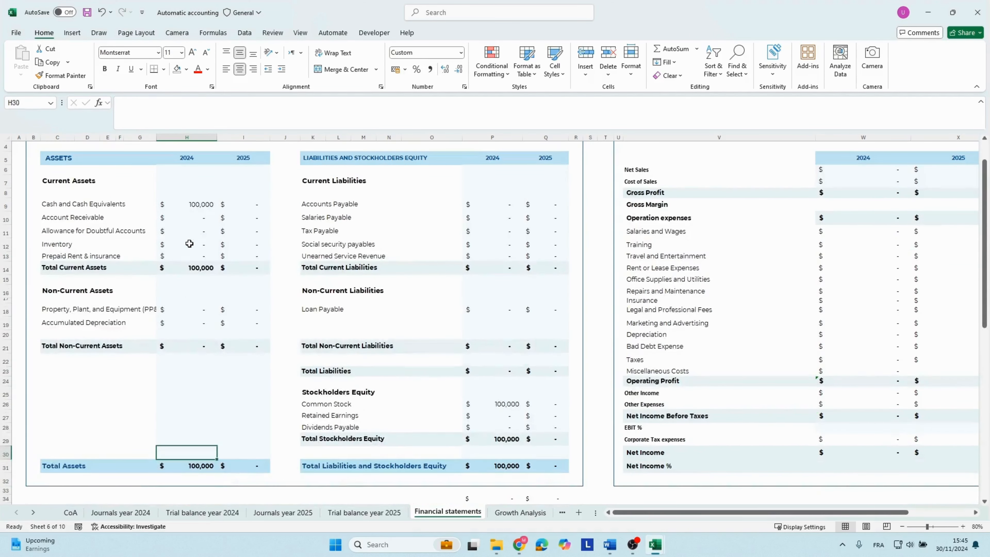
key(Down)
key(Up)
key(Up)
key(Up)
key(Up)
key(Up)
key(Up)
key(Up)
key(Up)
key(Up)
key(Up)
key(Up)
key(Up)
key(Up)
key(Up)
key(Up)
key(Up)
key(Up)
key(Up)
key(Up)
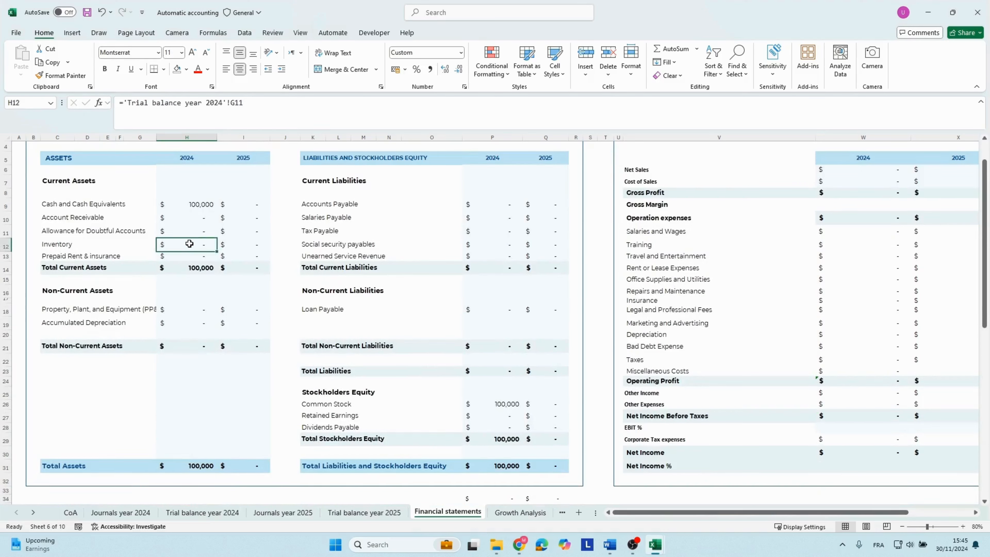
Examine the 2024 Common Stock amount under Stockholders Equity on the balance sheet.
key(Right)
key(Right)
key(Right)
key(Right)
key(Right)
key(Right)
key(Right)
key(Right)
key(Right)
key(Down)
key(Down)
key(Down)
key(Down)
key(Down)
key(Down)
key(Down)
key(Down)
key(Down)
key(Down)
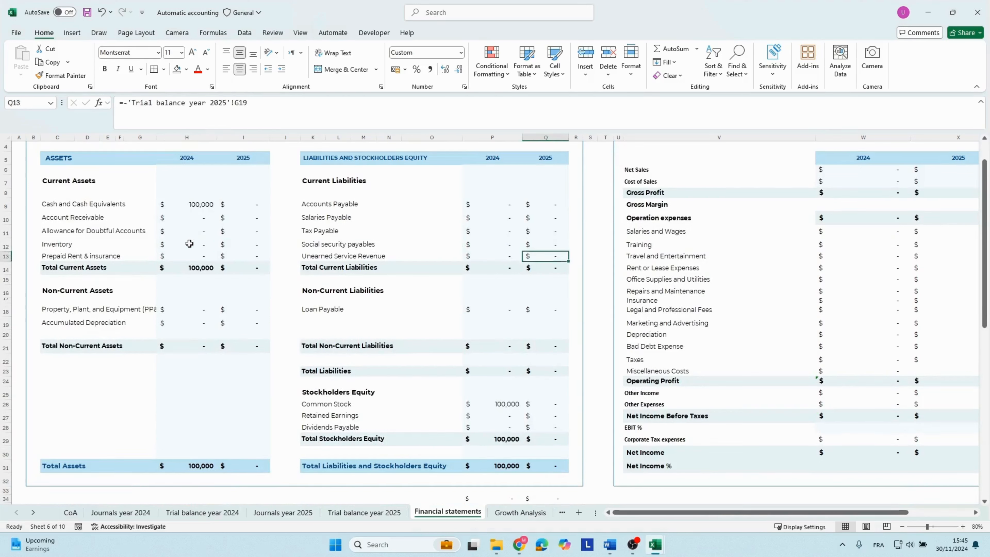
key(Down)
key(Down)
key(Down)
key(Down)
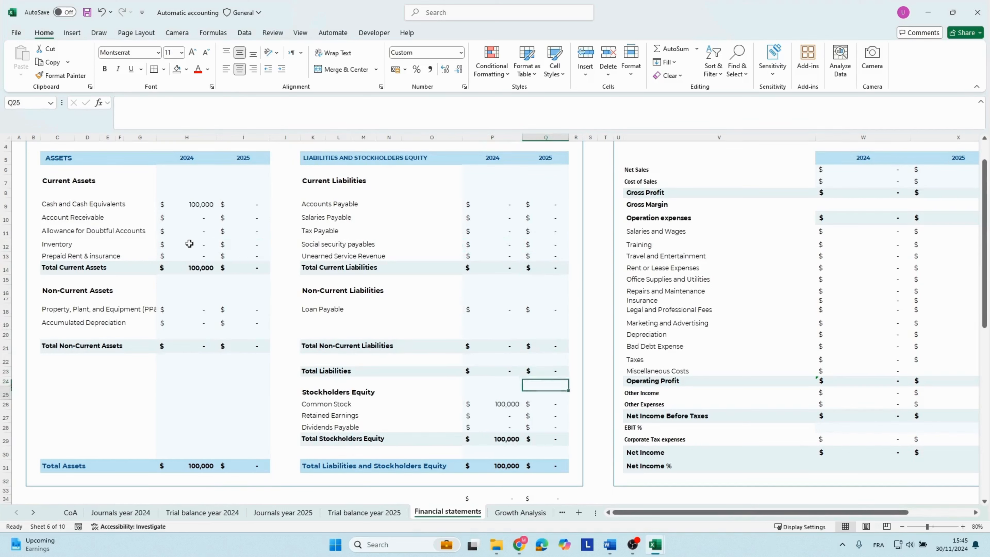
key(Left)
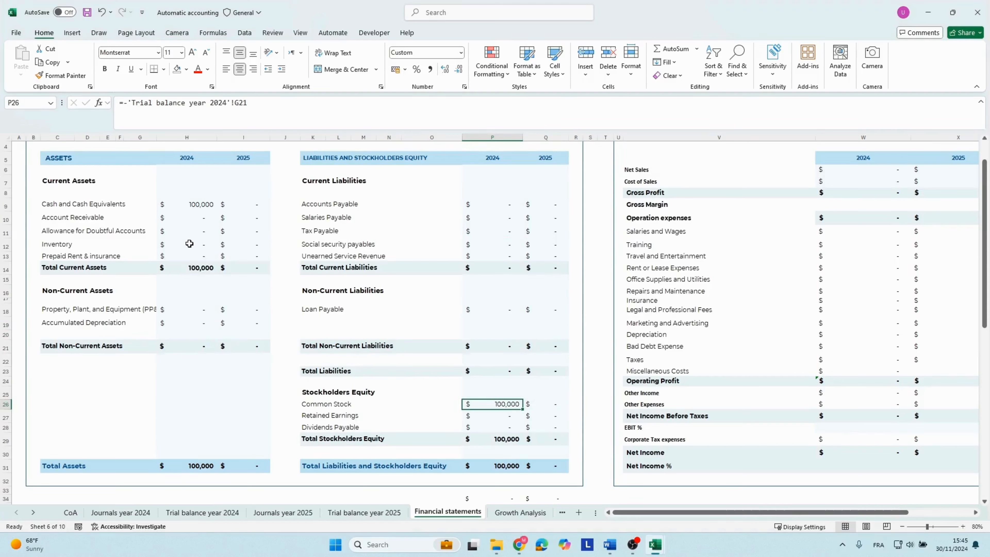
Check the 2024 Total Liabilities and Stockholders Equity and the balance check cell that compares it with Total Assets.
key(Down)
key(Down)
key(Down)
key(Down)
key(Down)
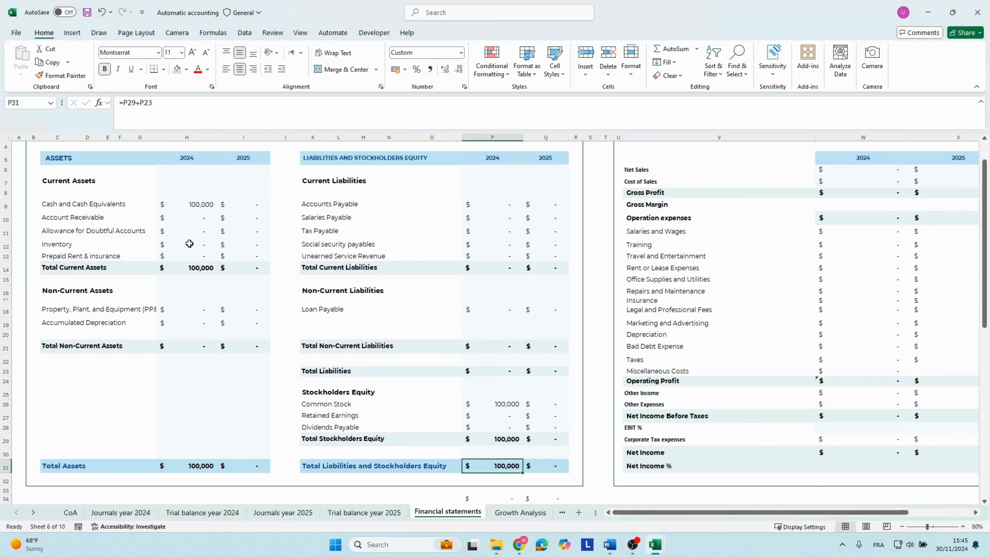
key(Down)
key(Down)
key(Down)
key(Down)
key(Down)
key(Down)
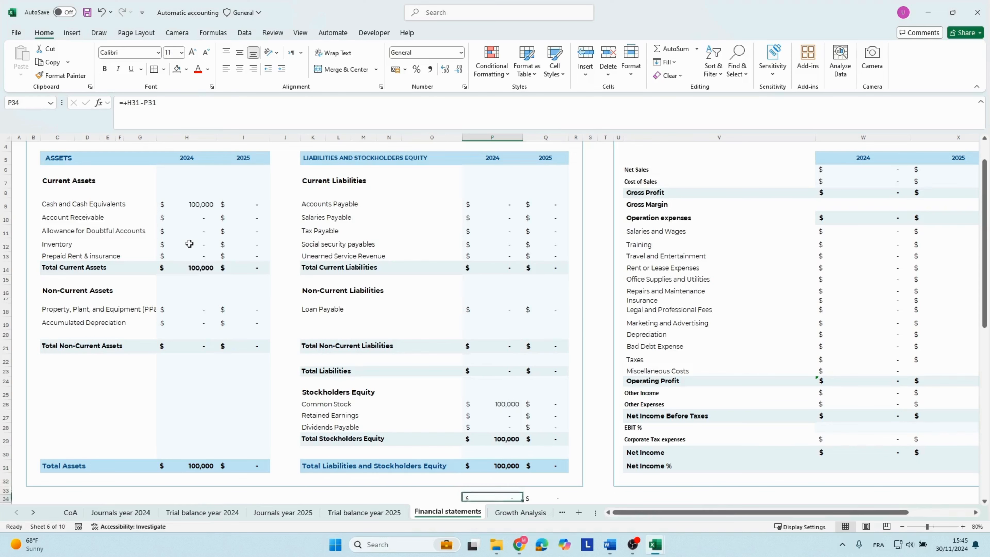
Examine the 2024 column of the income statement beside the balance sheet on the financial statements sheet.
key(Up)
key(Up)
key(Up)
key(Up)
key(Up)
key(Up)
key(Up)
key(Up)
key(Up)
key(Up)
key(Up)
key(Up)
key(Up)
key(Up)
key(Up)
key(Up)
key(Up)
key(Up)
key(Up)
key(Up)
key(Up)
key(Up)
key(Up)
key(Up)
key(Up)
key(Up)
key(Up)
key(Up)
key(Up)
key(Up)
key(Up)
key(Up)
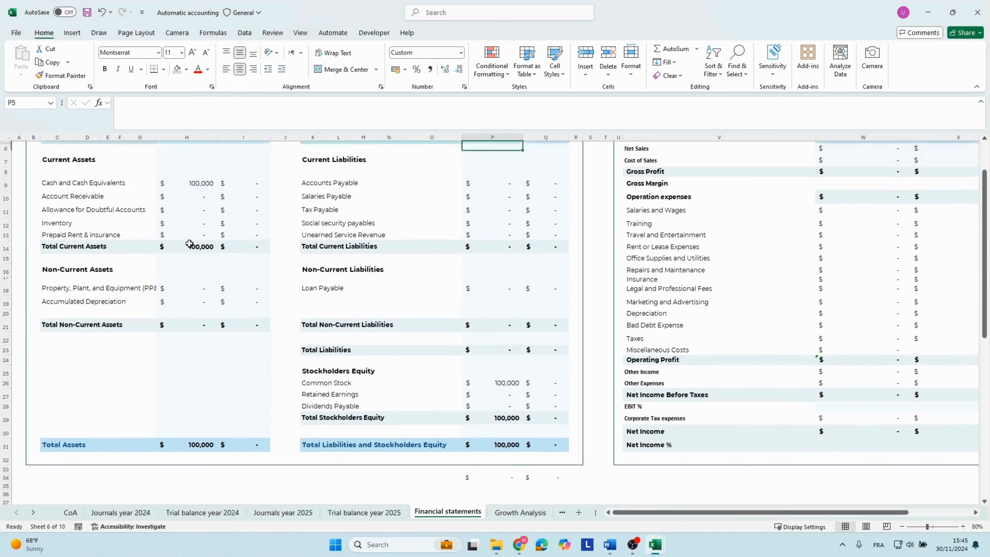
key(Down)
key(Down)
key(Down)
key(Down)
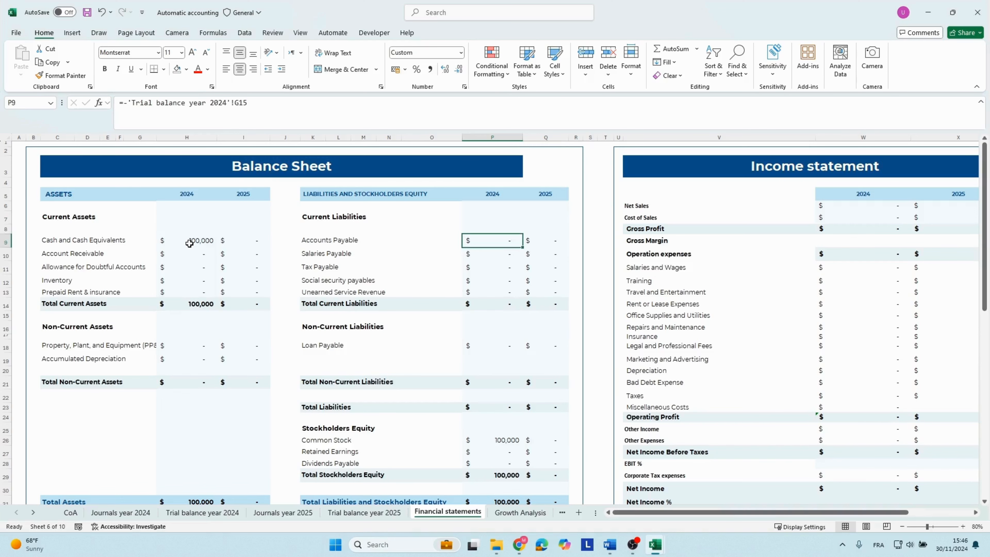
key(Right)
key(Right)
key(Right)
key(Right)
key(Right)
key(Right)
key(Right)
key(Right)
key(Right)
key(Right)
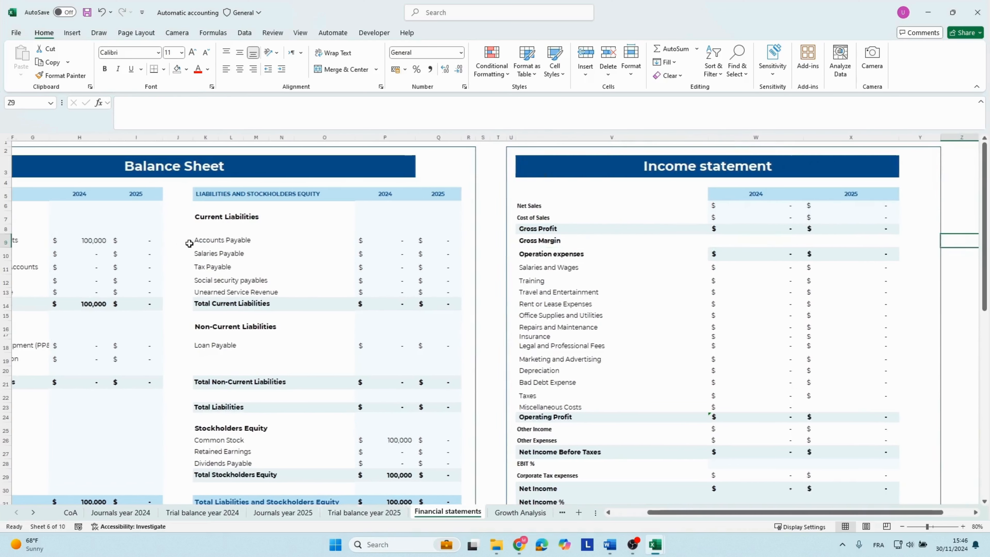
key(Left)
key(Left)
key(Left)
Examine the 2024 opening balance, operating activities and investing activities lines on the cash flow statement.
key(Down)
key(Down)
key(Down)
key(Down)
key(Down)
key(Down)
key(Down)
key(Down)
key(Down)
key(Down)
key(Down)
key(Down)
key(Down)
key(Down)
key(Down)
key(Down)
key(Down)
key(Down)
key(Down)
key(Down)
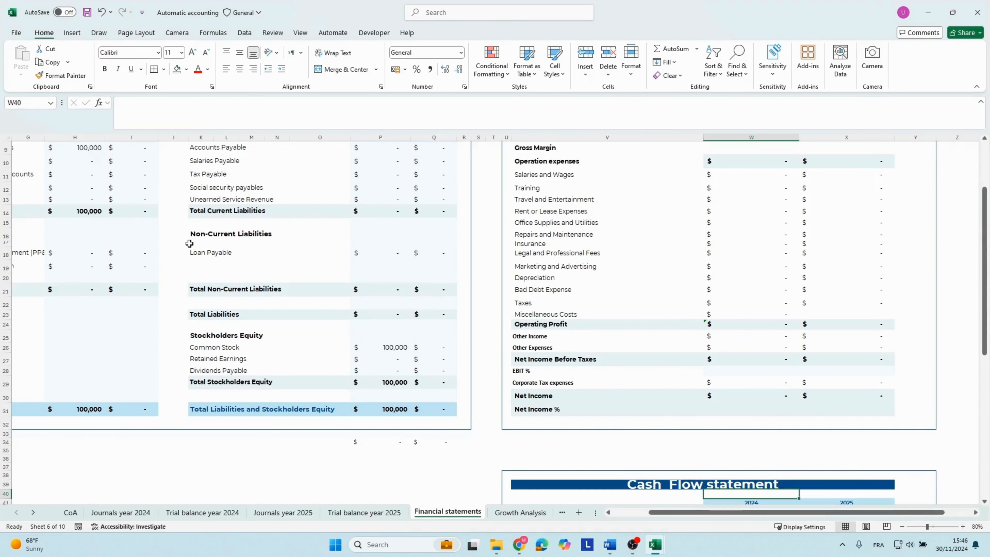
key(Down)
key(Down)
key(Down)
key(Down)
key(Down)
key(Down)
key(Down)
key(Down)
key(Down)
key(Down)
key(Down)
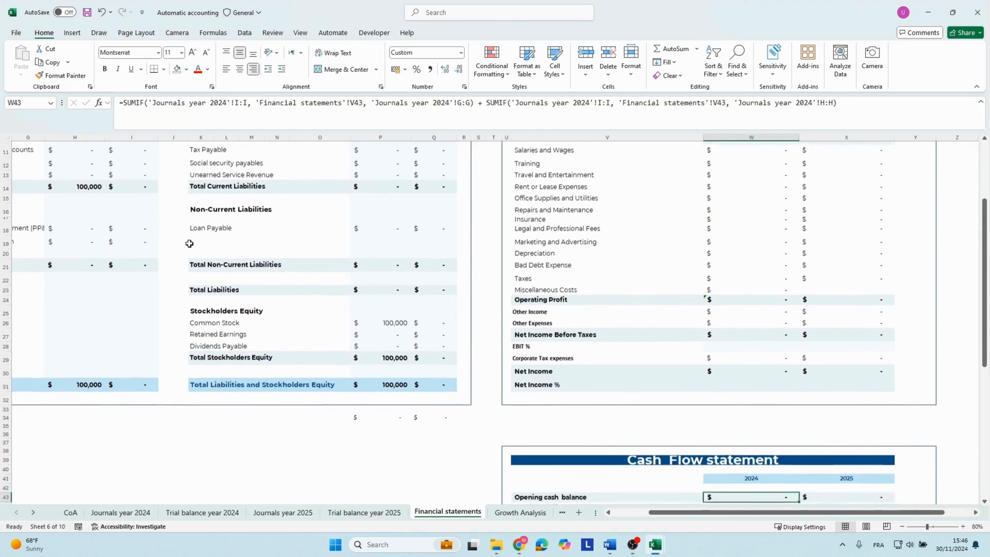
key(Down)
key(Down)
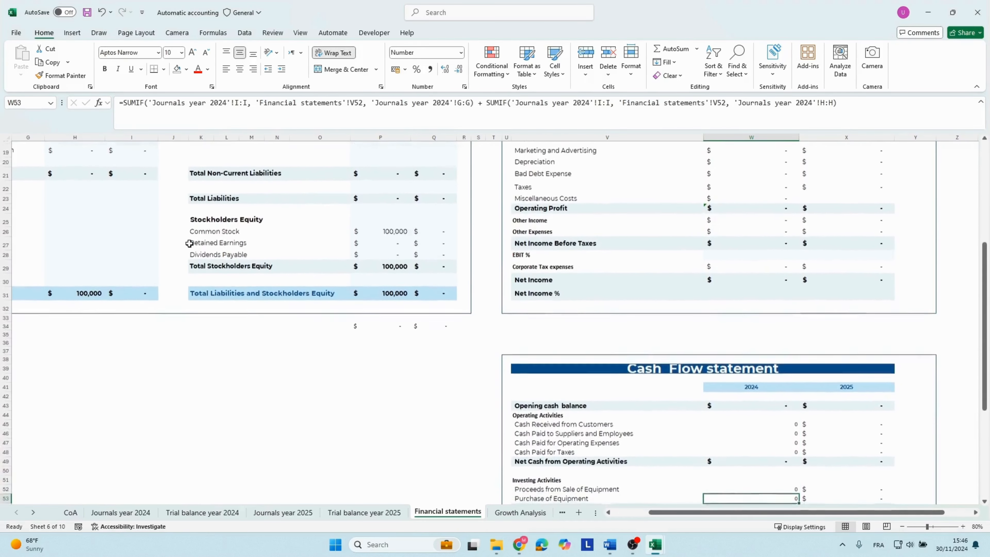
key(Down)
key(Down)
key(Down)
key(Down)
key(Down)
key(Down)
key(Down)
key(Down)
key(Down)
key(Down)
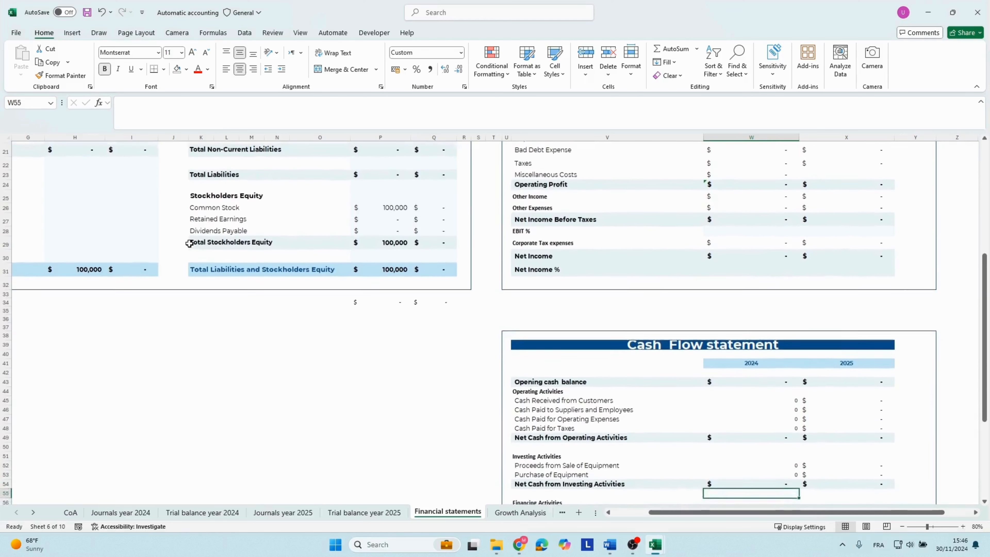
Examine the 2024 Financing Activities lines on the cash flow statement, from Proceeds from Issuance of Stock to Repayment of Loan.
key(Up)
key(Up)
key(Up)
key(Up)
key(Up)
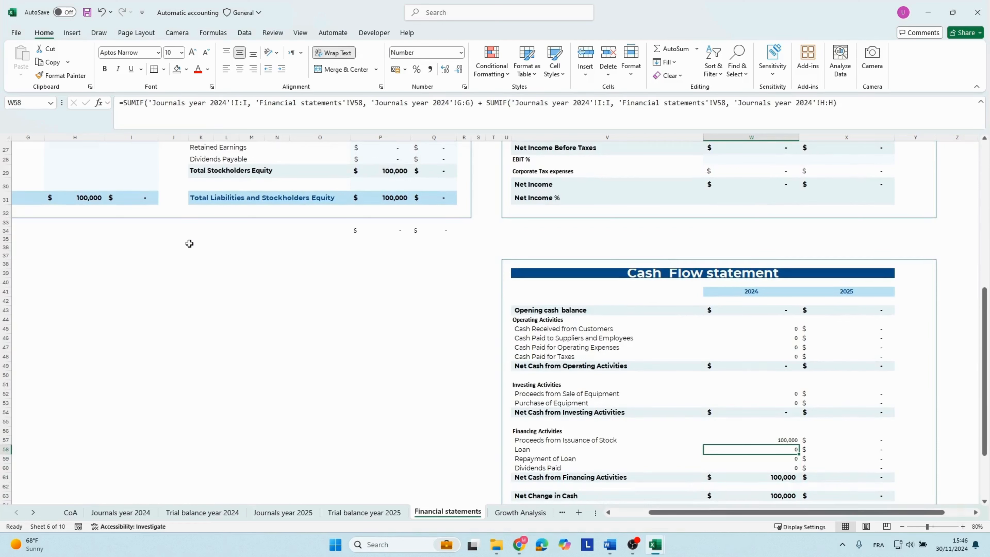
key(Up)
key(Up)
key(Left)
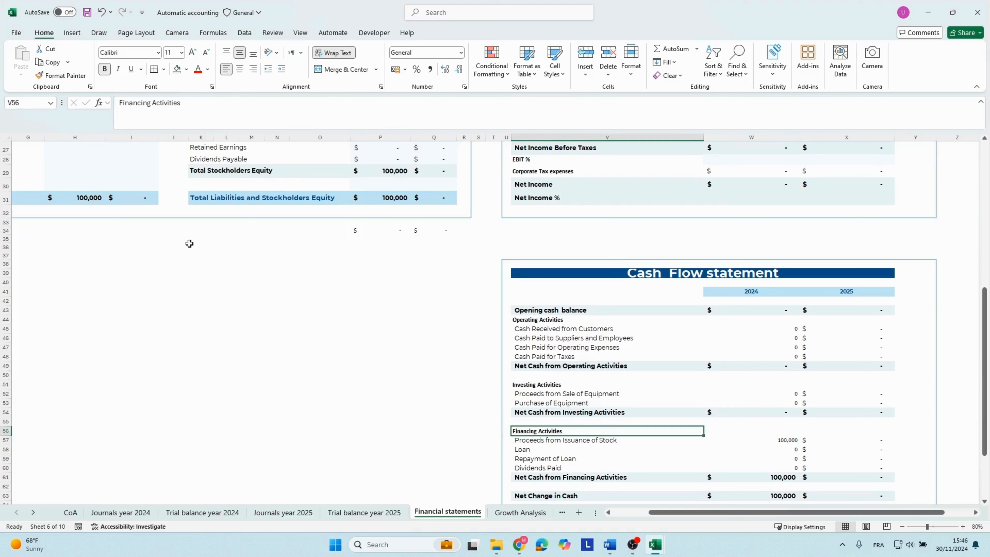
key(Down)
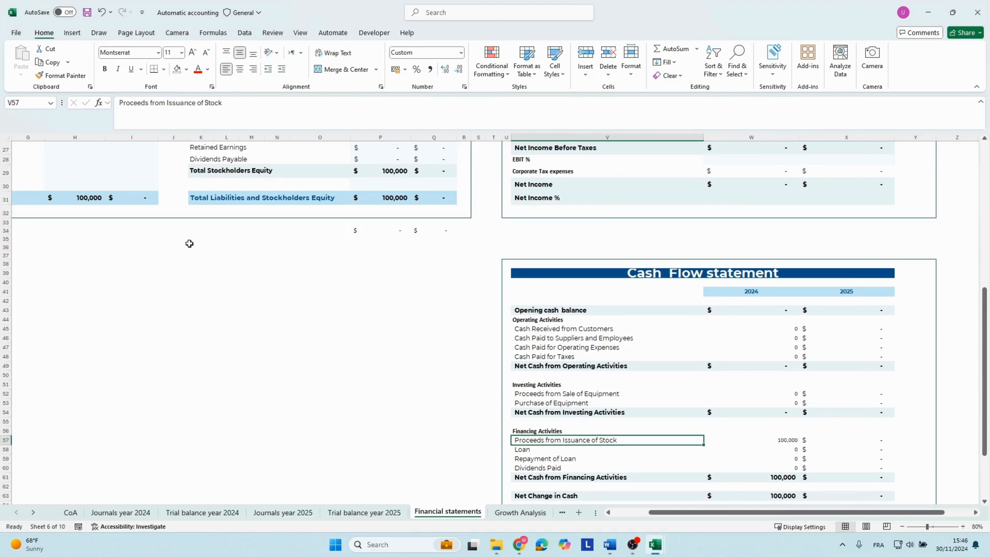
key(Right)
key(Down)
key(Down)
key(Down)
key(Down)
key(Down)
key(Down)
key(Down)
key(Down)
key(Down)
key(Down)
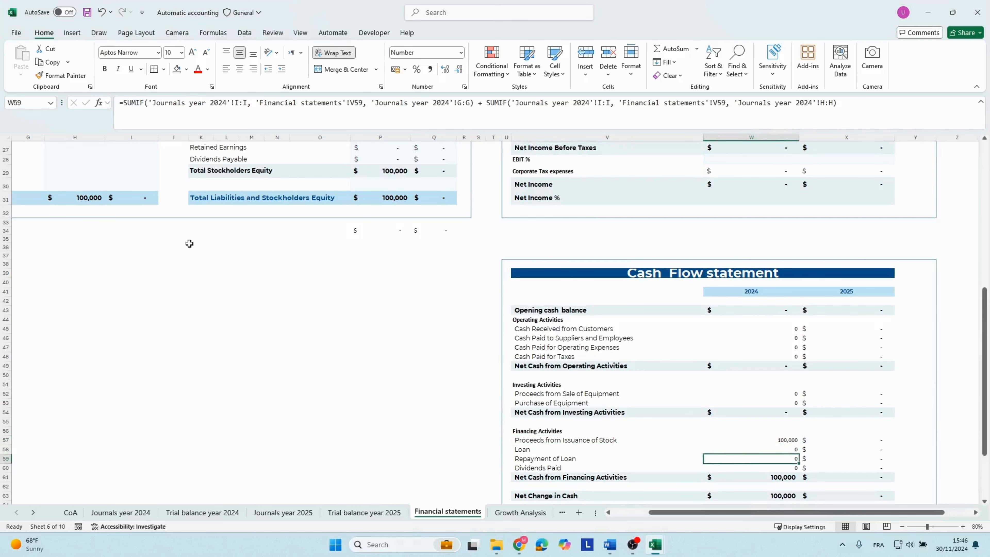
Check the 2024 Closing cash balance and Net Cash from Financing Activities on the cash flow statement.
key(Up)
key(Up)
key(Up)
key(Up)
key(Up)
key(Up)
key(Up)
key(Up)
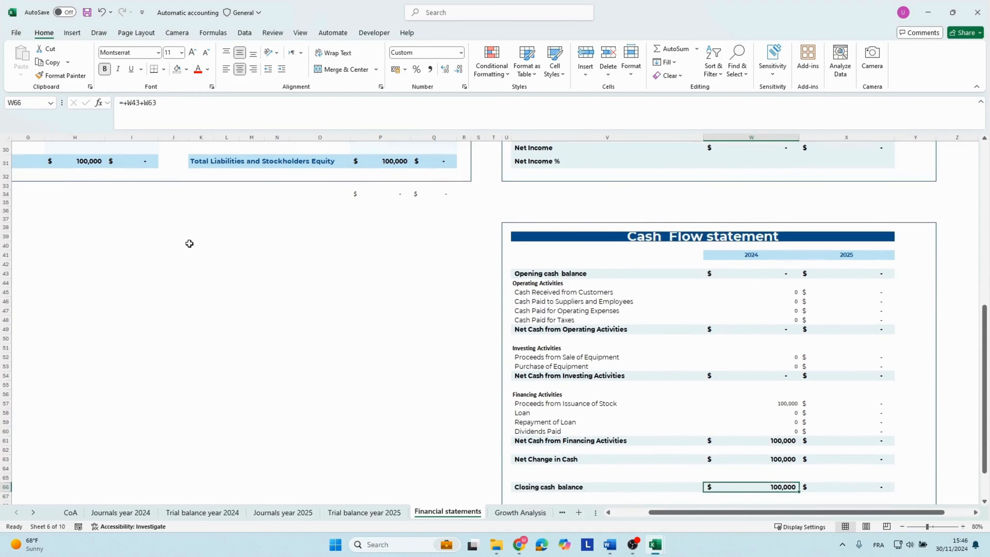
key(Down)
key(Down)
key(Down)
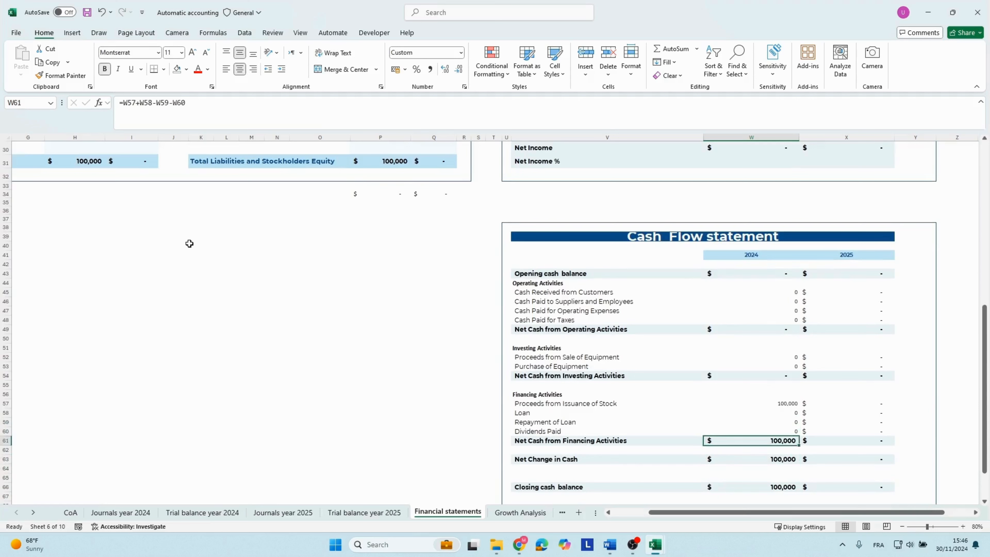
Review the 2024 cash flow column from the investing lines up to the operating section, and the Net Change in Cash.
key(Up)
key(Up)
key(Up)
key(Up)
key(Up)
key(Up)
key(Up)
key(Up)
key(Up)
key(Up)
key(Up)
key(Up)
key(Up)
key(Up)
key(Up)
key(Up)
key(Up)
key(Up)
key(Up)
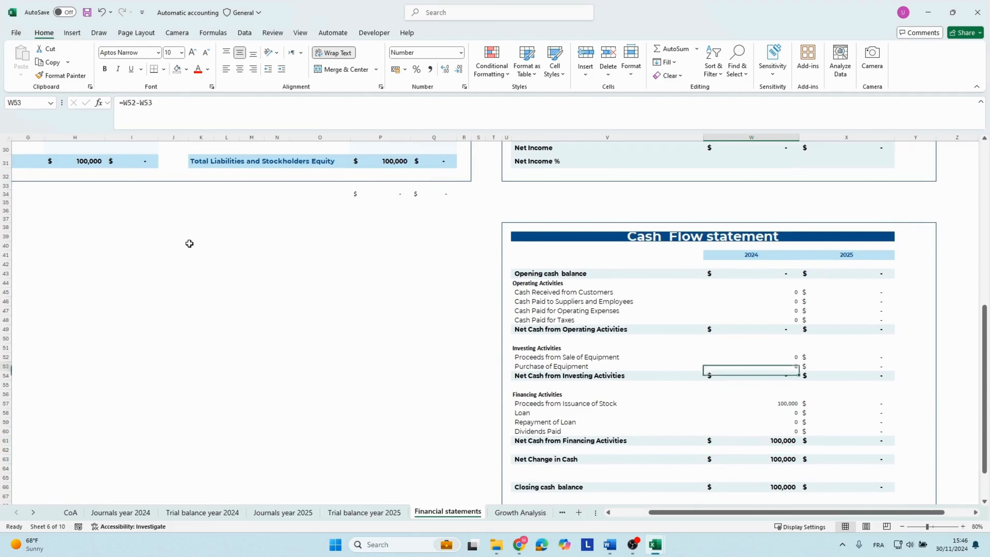
key(Down)
key(Down)
key(Down)
key(Down)
key(Down)
key(Down)
key(Down)
key(Down)
key(Down)
key(Down)
key(Down)
key(Down)
key(Down)
key(Down)
key(Down)
key(Down)
key(Down)
key(Down)
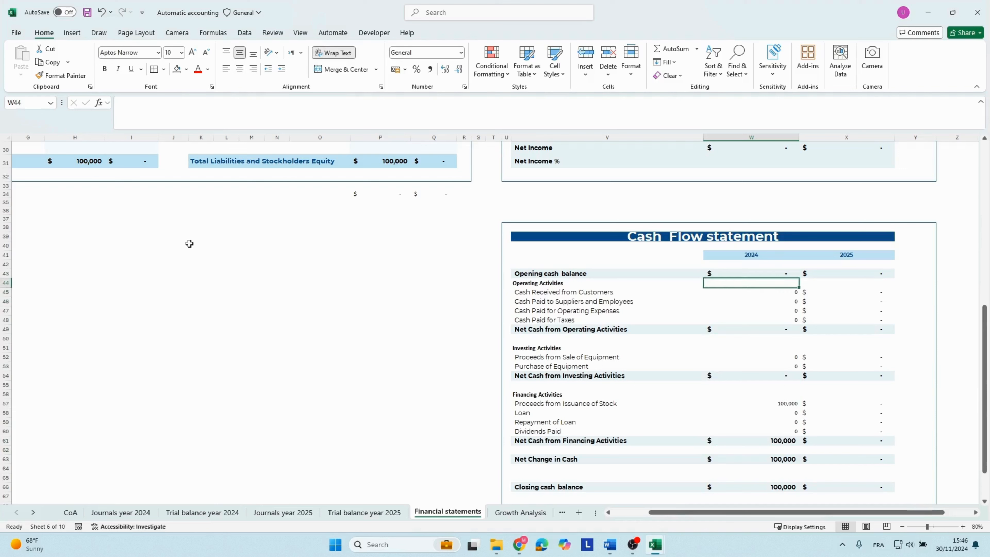
key(Down)
key(Down)
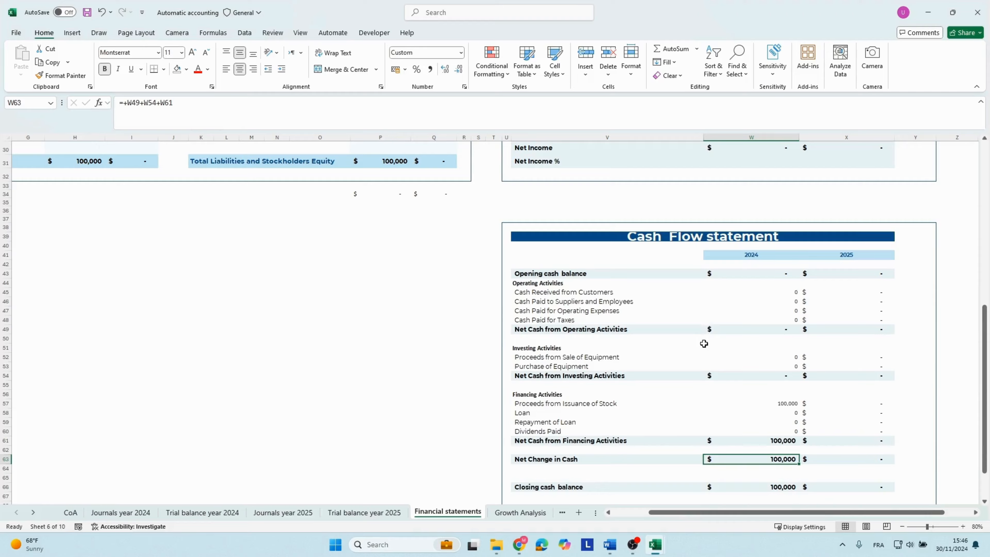
Inspect the formula behind the 2024 Opening cash balance on the cash flow statement.
scroll(704, 343, up, 3)
scroll(706, 346, down, 2)
double_click(767, 298)
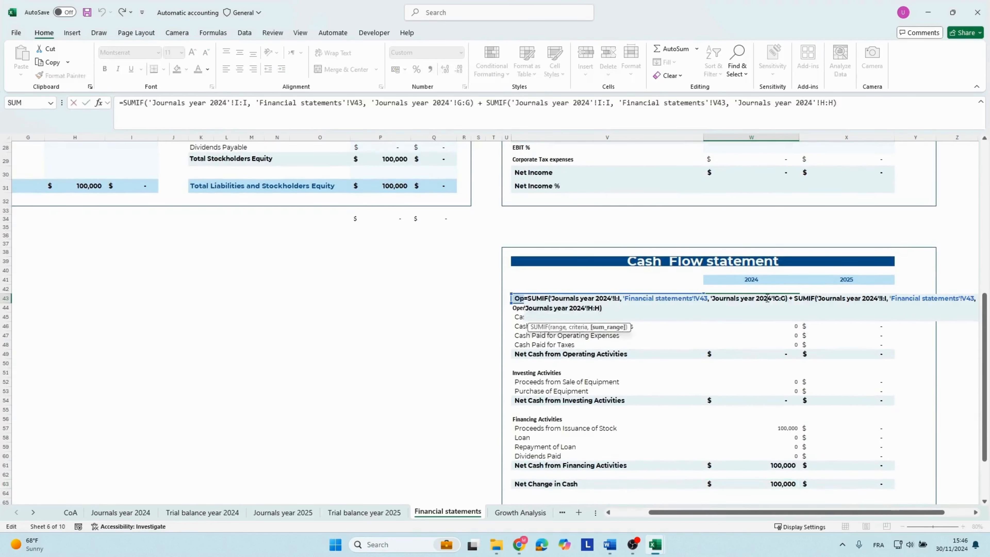
key(Escape)
Inspect the 2024 Cash Received from Customers SUMIF formula and compare it with the Cash types column of the 2024 journal.
click(600, 316)
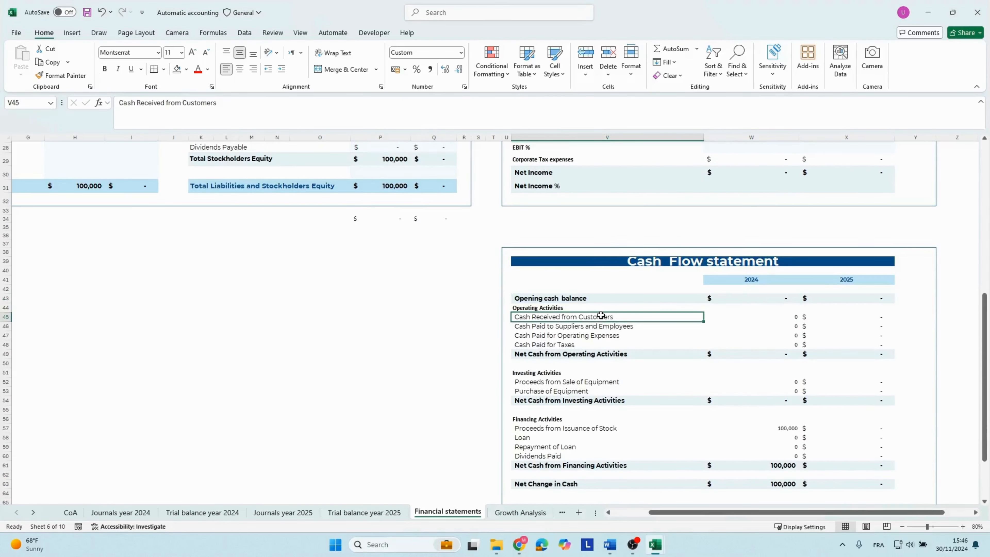
key(Right)
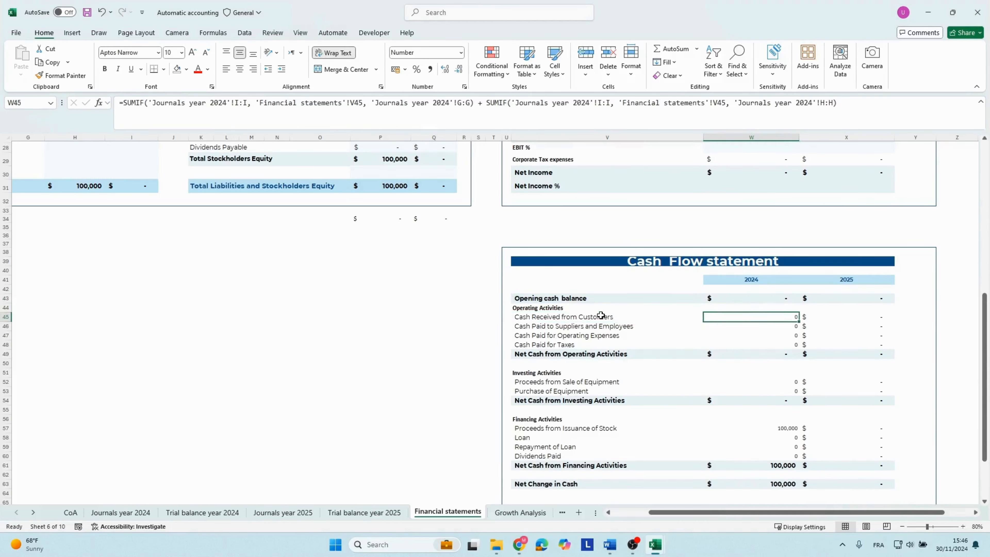
click(158, 106)
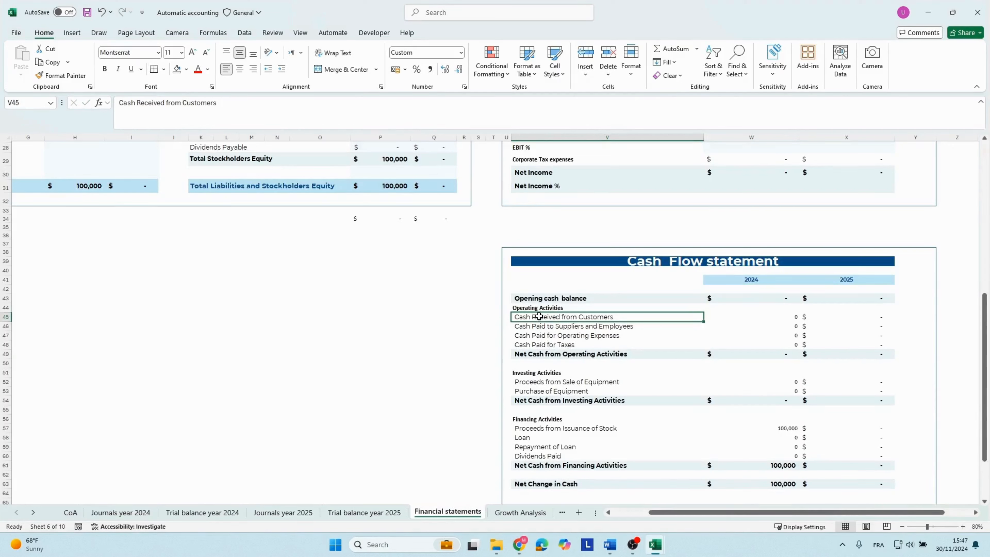
key(Right)
key(Down)
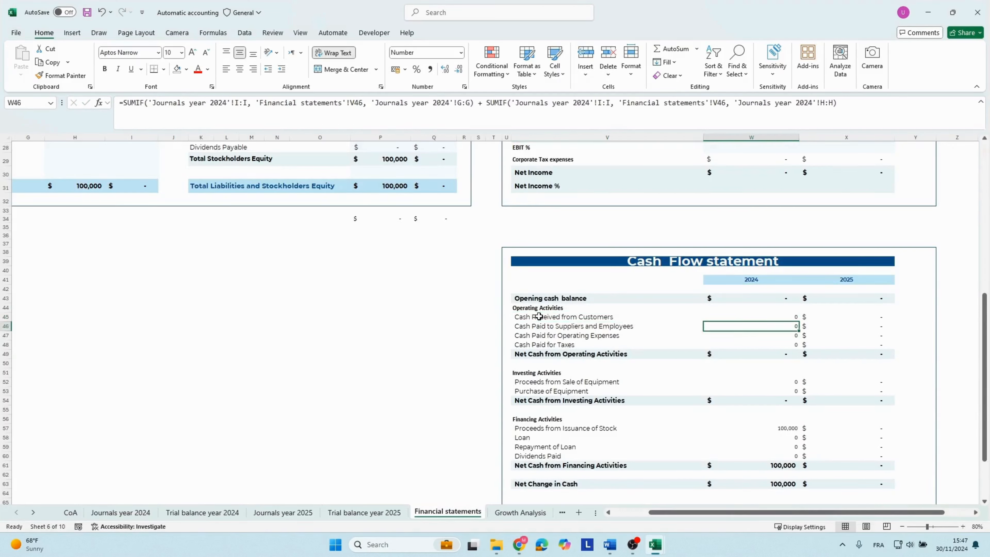
key(Up)
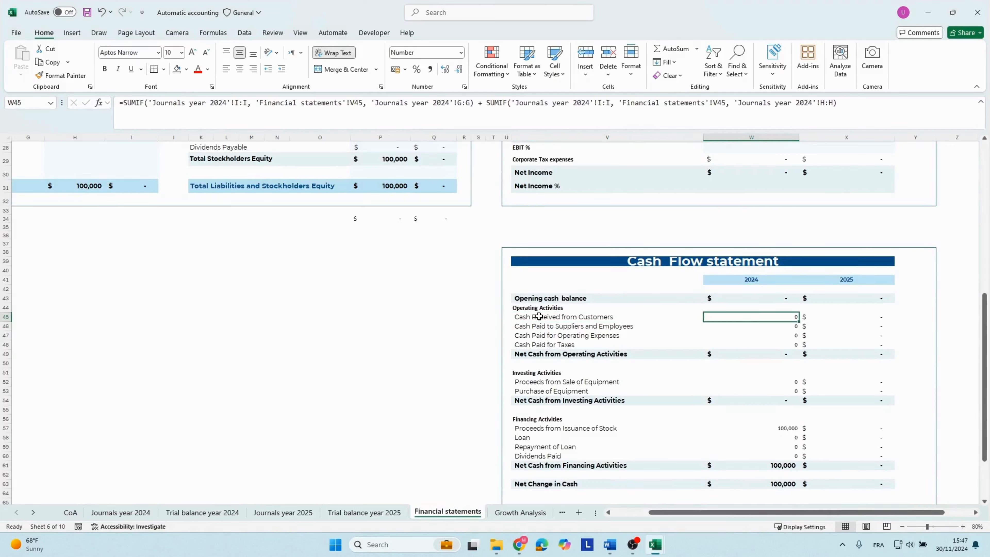
click(139, 101)
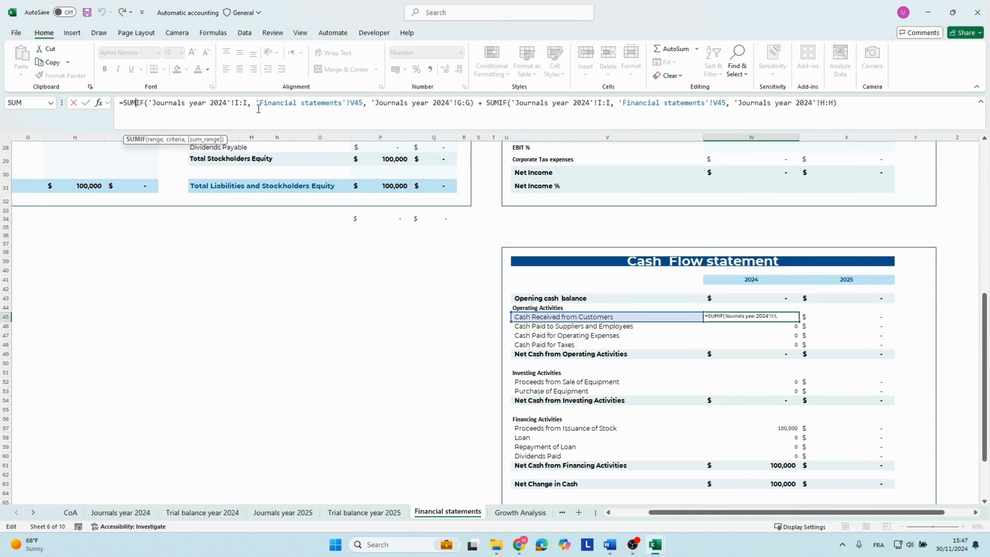
key(Return)
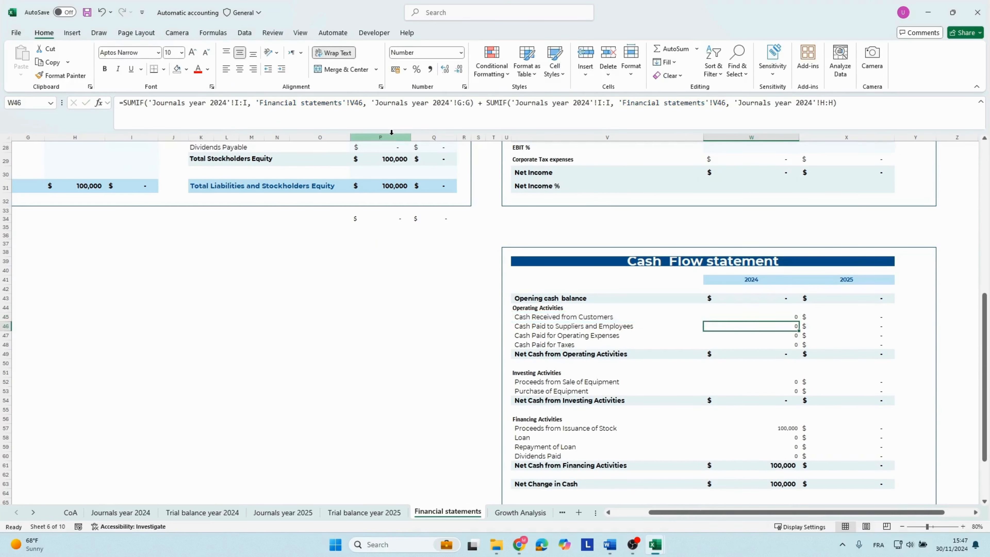
Inspect the formula behind the 2024 Net Cash from Operating Activities and which lines it references.
click(698, 355)
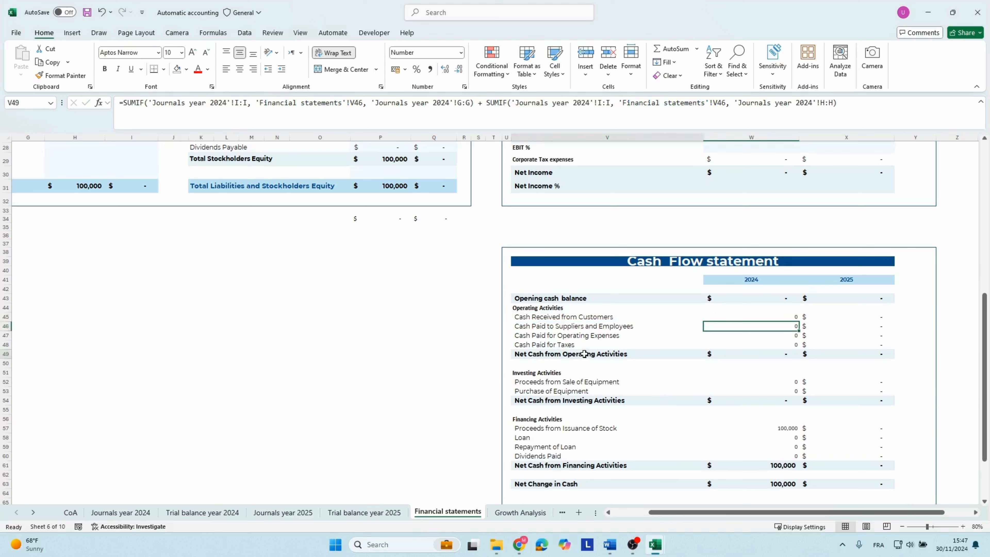
double_click(763, 353)
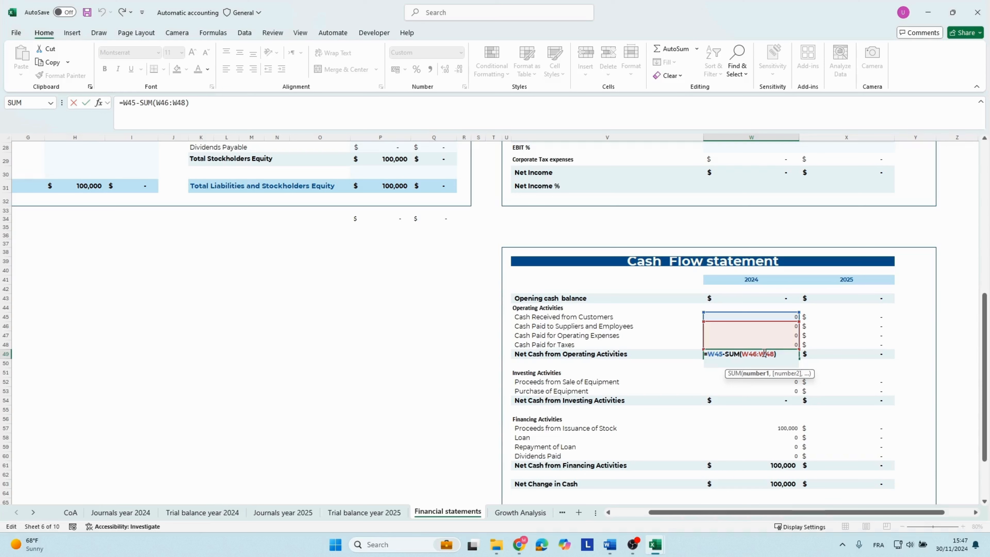
click(558, 298)
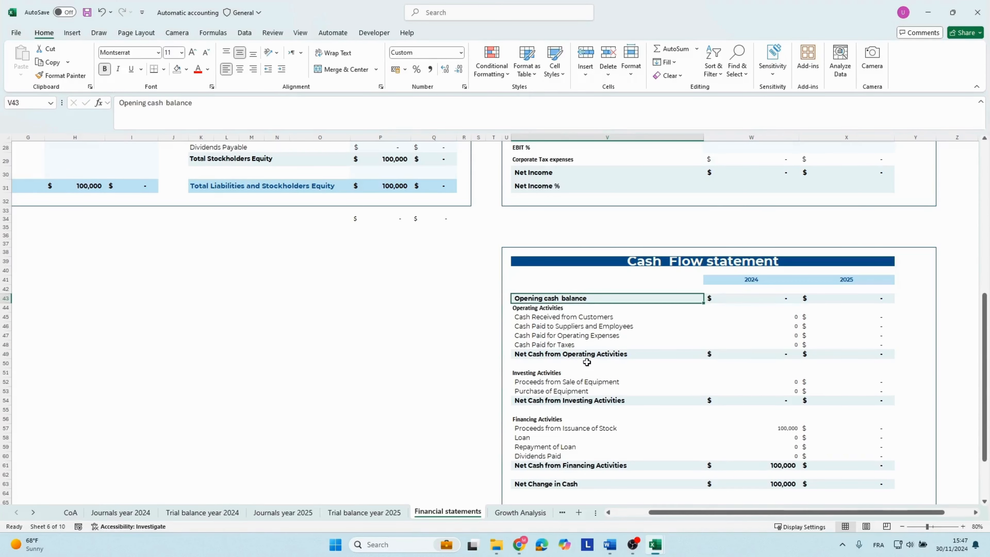
click(557, 354)
click(764, 353)
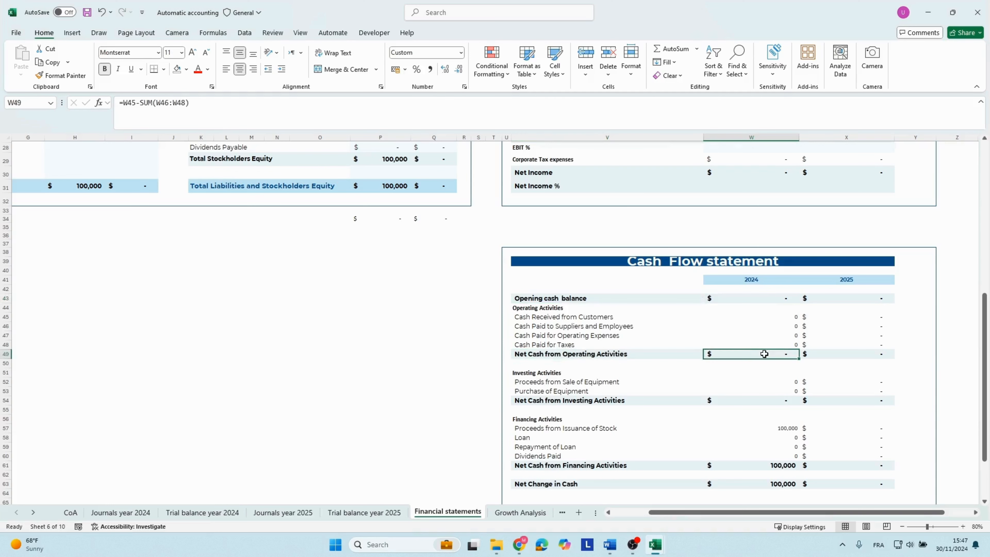
Check the 2024 net cash from investing and financing activities and how they lead to Net Change in Cash and Closing cash balance.
click(555, 400)
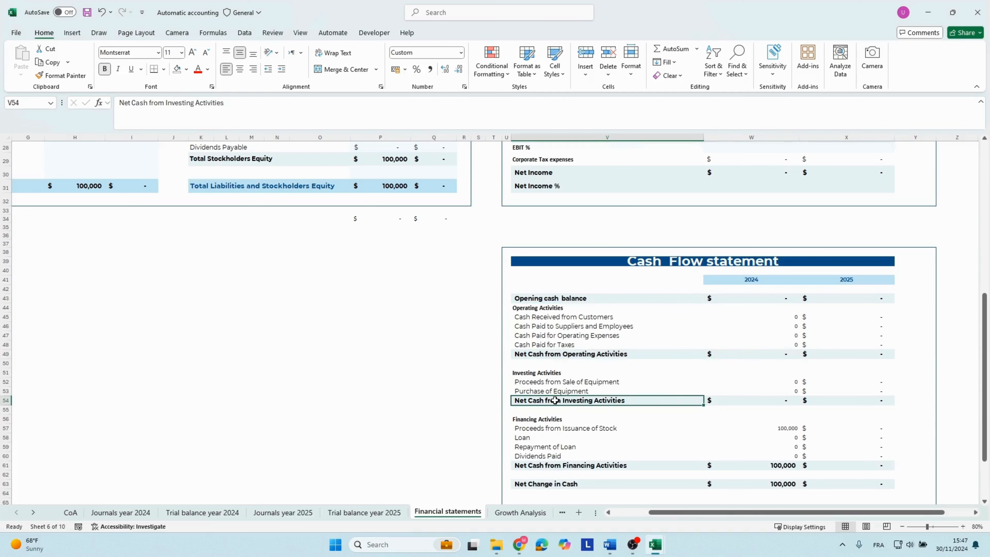
click(788, 398)
click(563, 465)
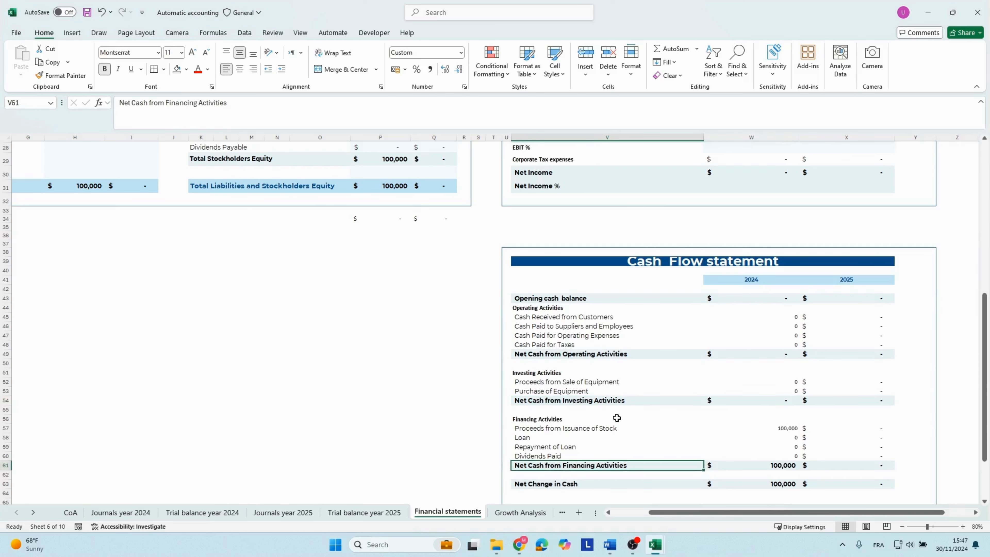
scroll(616, 417, down, 1)
click(540, 461)
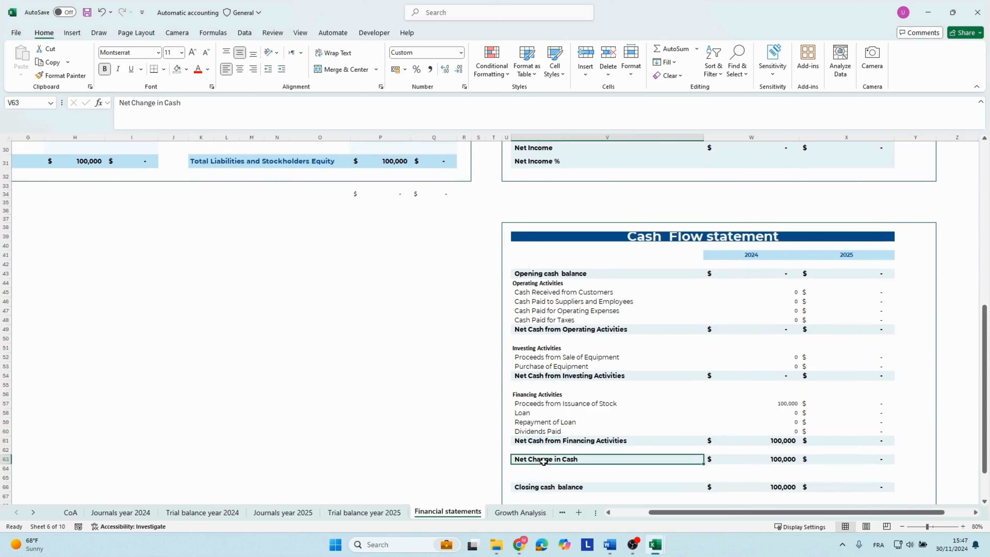
click(789, 453)
key(Down)
key(Down)
key(Down)
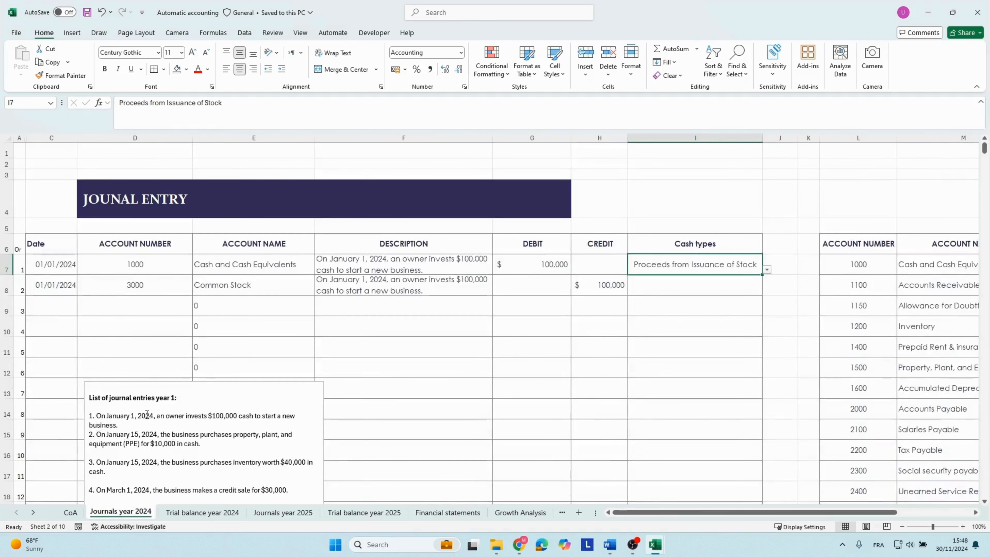
Delete the heading and entry 1 from the year 1 journal entries list, and select the January 15 PPE purchase text of entry 2.
drag(119, 425, 91, 399)
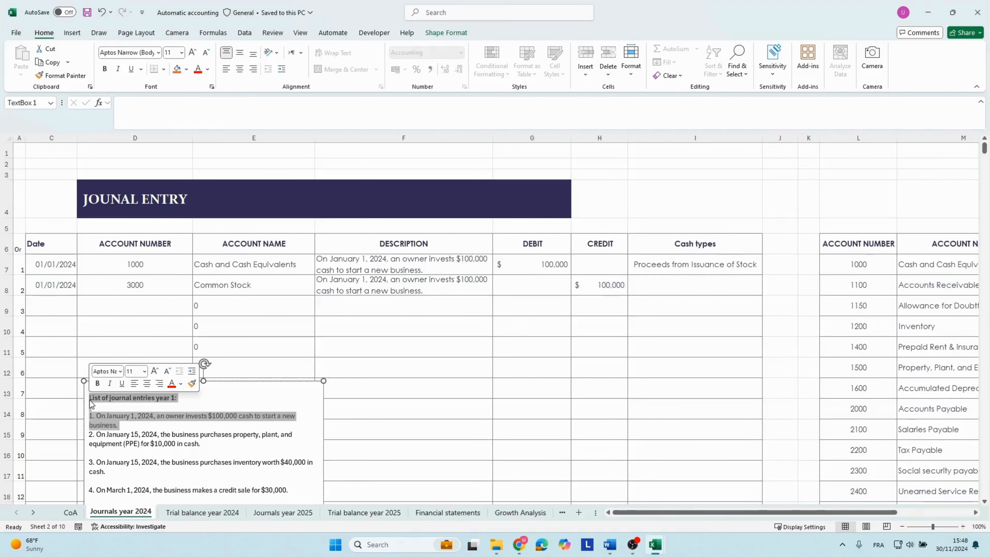
key(Delete)
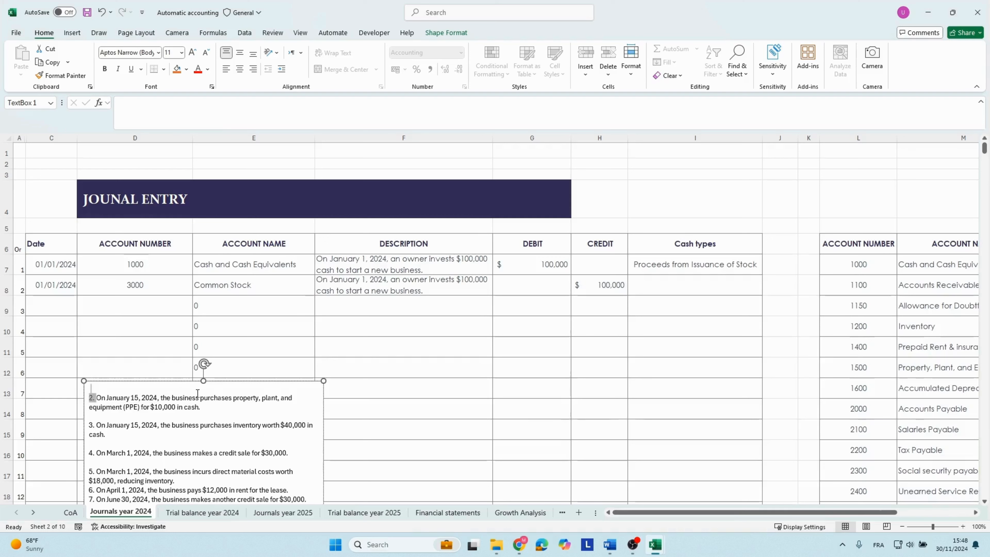
drag(93, 398, 214, 406)
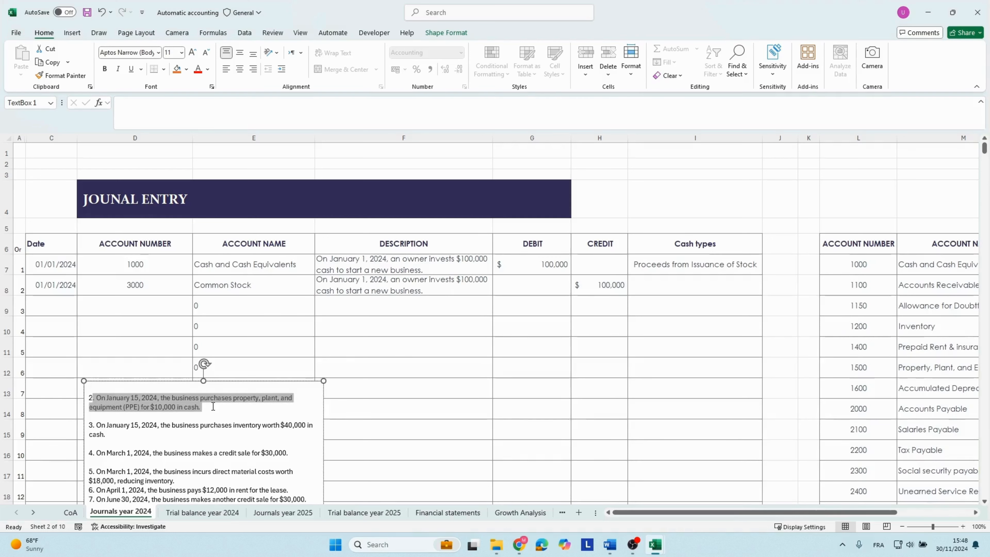
Copy the selected PPE purchase text and enter the date 15/01/2024 in journal row 10, leaving row 9 blank.
key(ctrl+c)
click(68, 317)
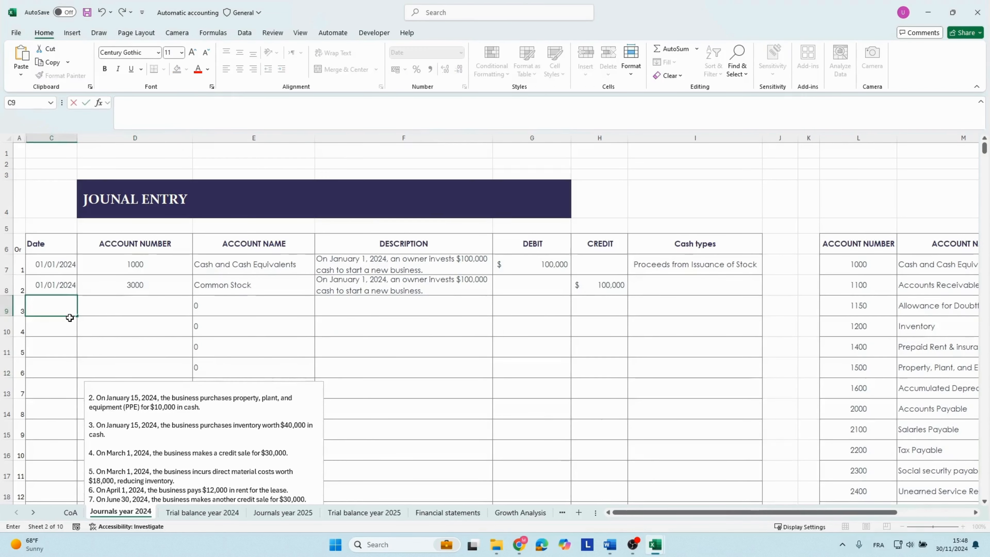
text(15)
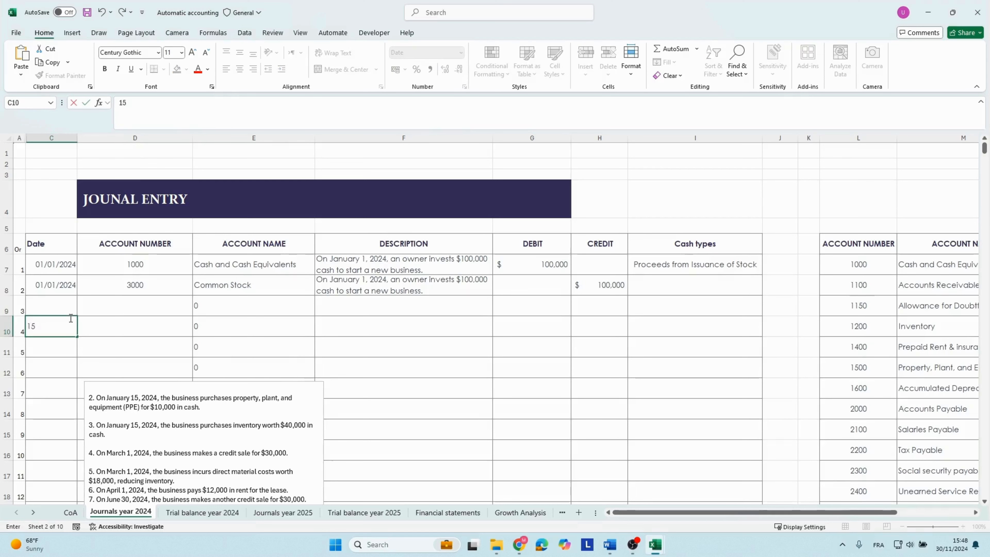
text(/01)
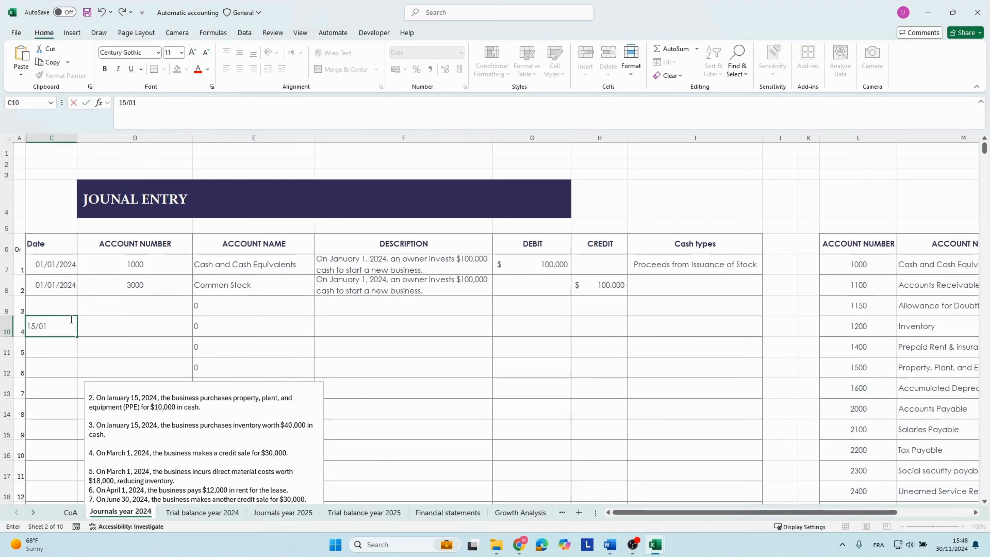
text(/2024)
key(Tab)
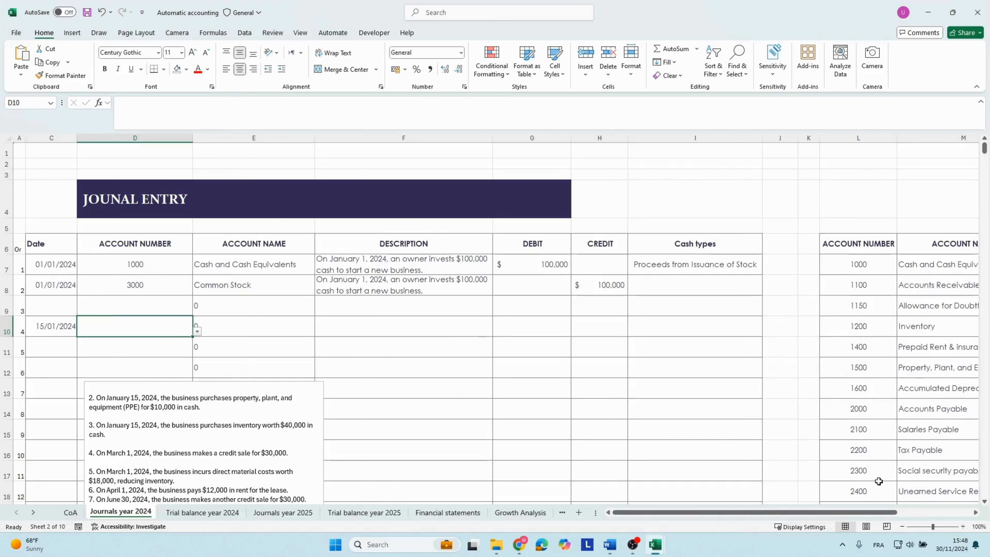
Look up the Property, Plant, and Equipment account in the chart of accounts and enter its number 1500 in row 10.
drag(861, 516, 945, 518)
click(721, 328)
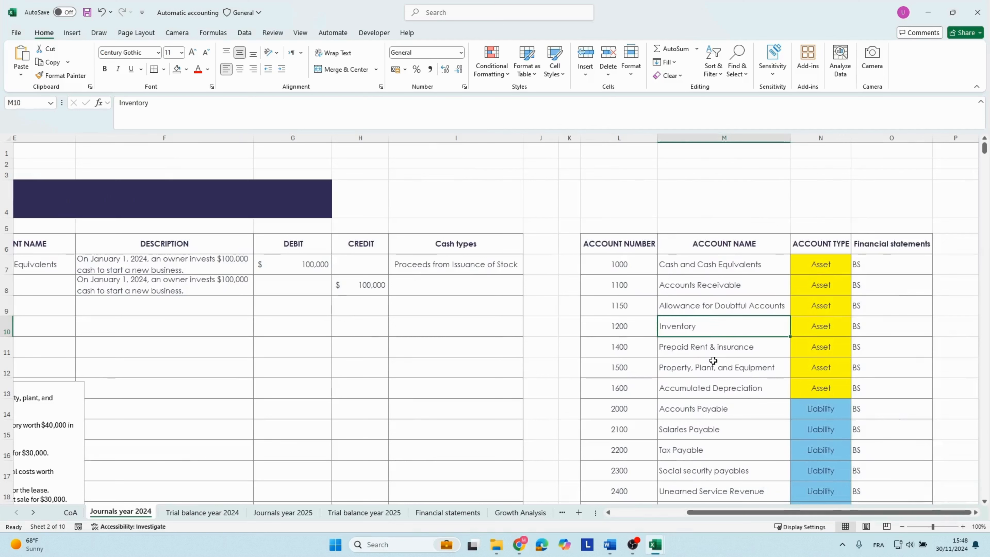
click(713, 362)
click(819, 366)
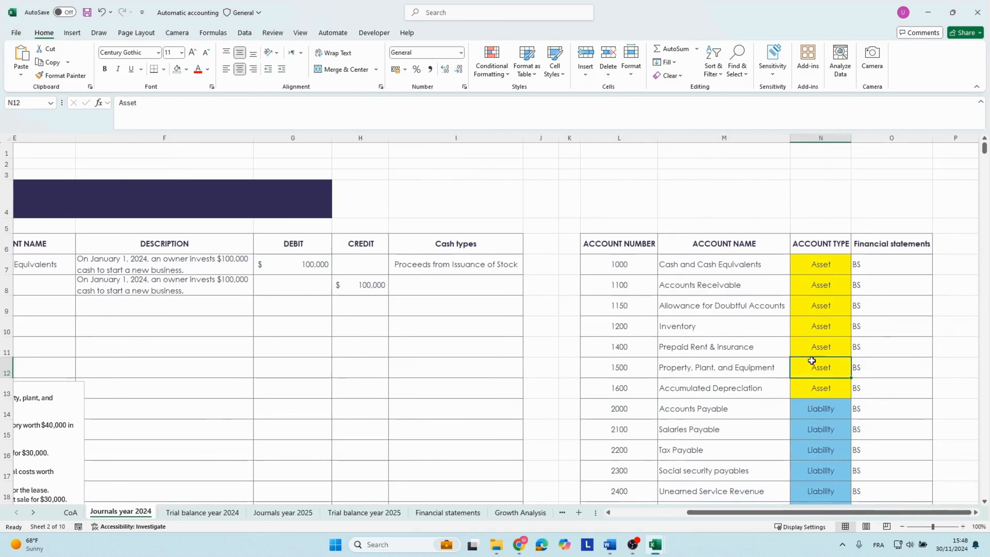
click(669, 365)
click(627, 362)
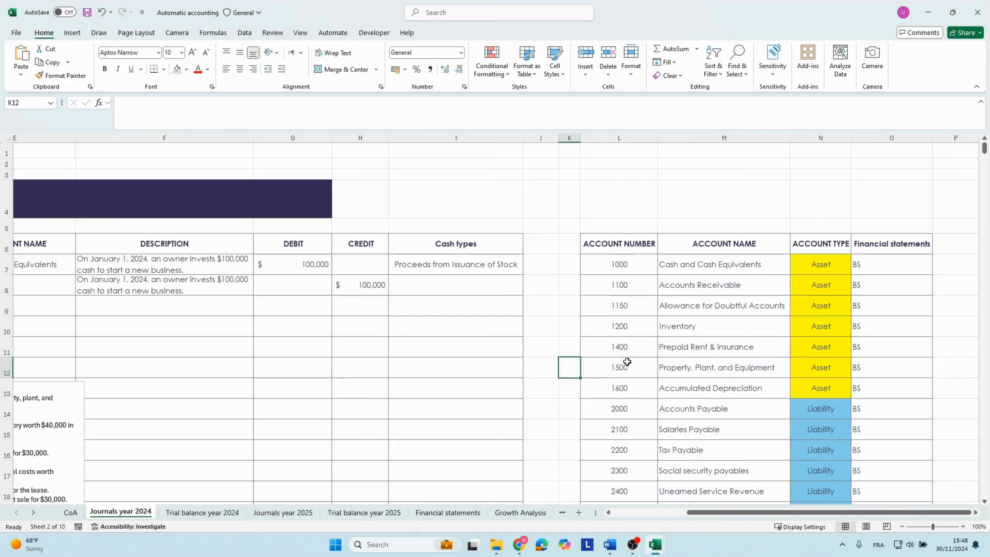
key(Home)
click(89, 326)
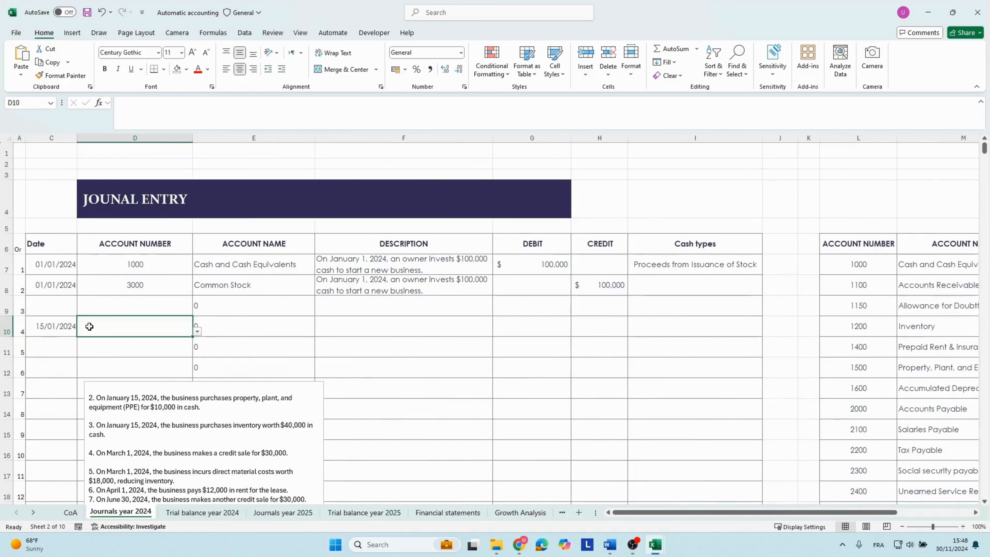
text(1500)
key(Tab)
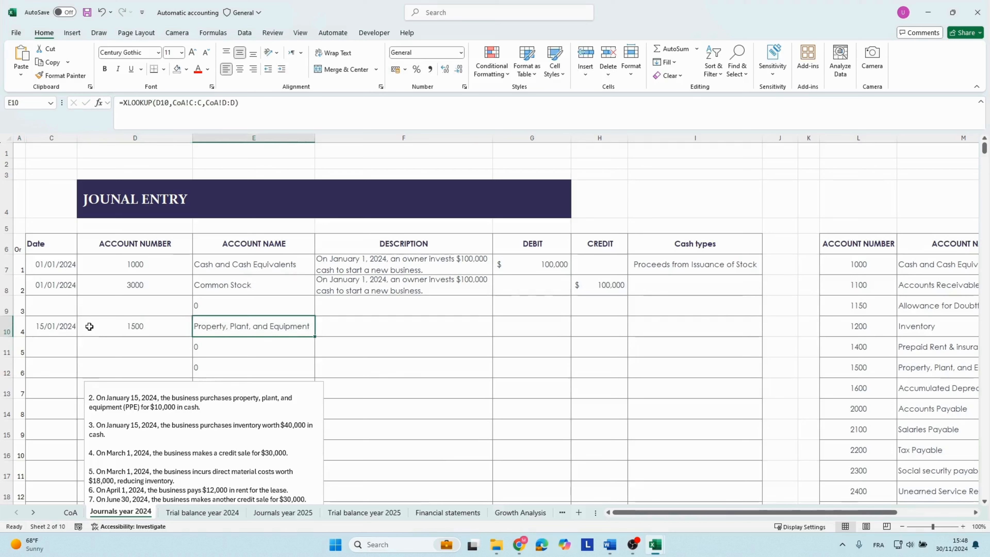
Paste the copied January 15 PPE purchase text as the description of the row 10 journal line.
key(Tab)
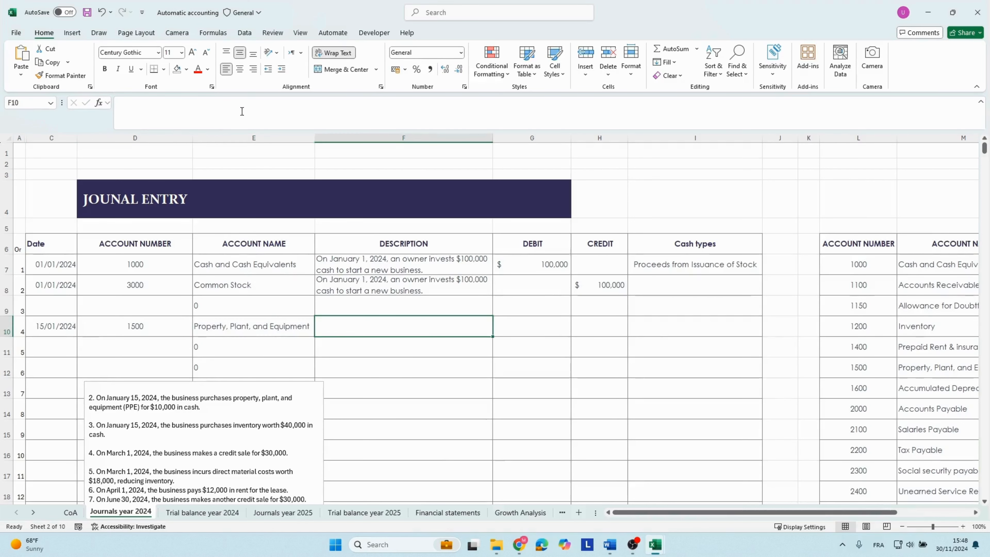
click(224, 108)
key(ctrl+v)
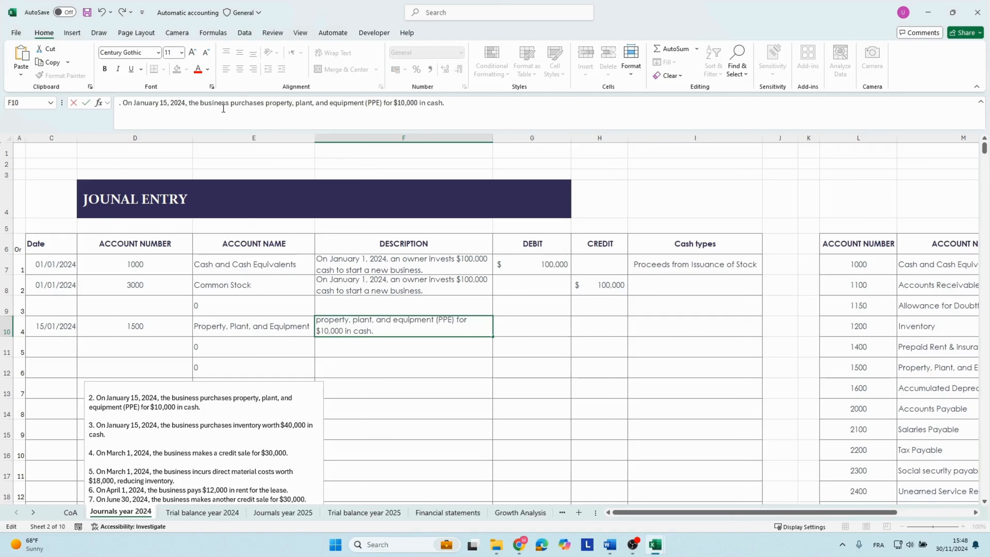
key(Return)
click(440, 322)
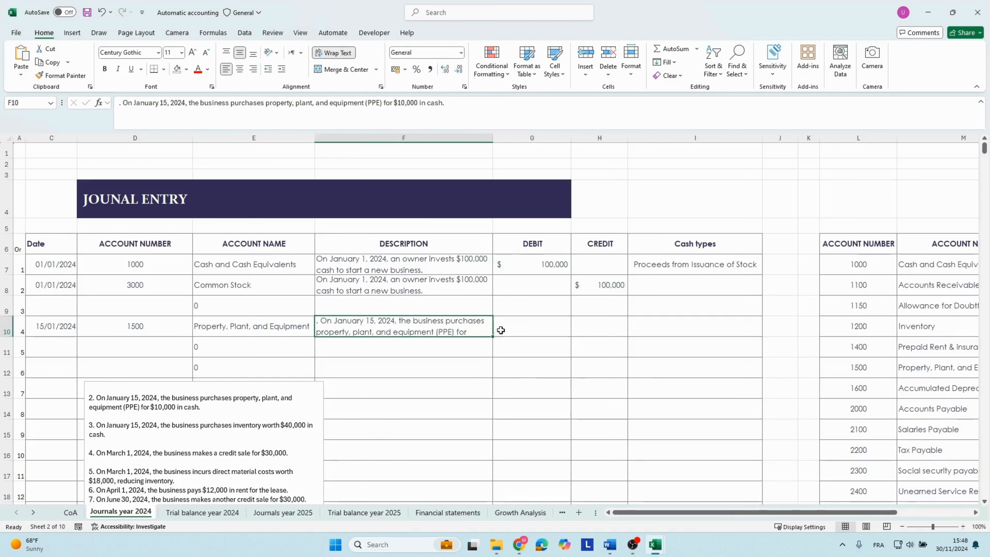
Enter a debit of 10000 on the Property, Plant, and Equipment line in row 10.
click(511, 331)
text(1)
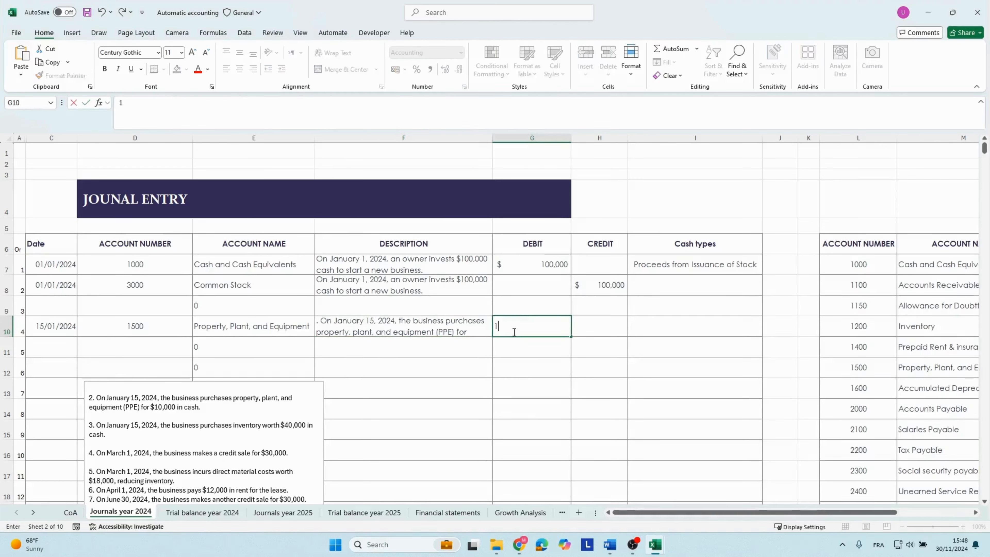
text(0000)
key(Tab)
key(Tab)
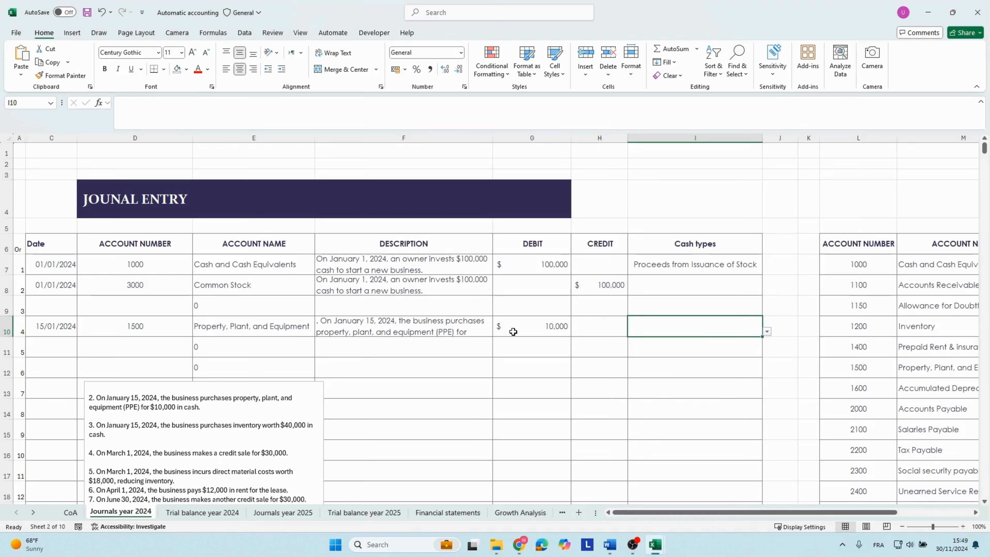
Copy the 15/01/2024 date down to row 11 and enter account number 1000 there for the cash side of the purchase.
key(Left)
key(Left)
key(Left)
key(Left)
key(Left)
key(Down)
key(Up)
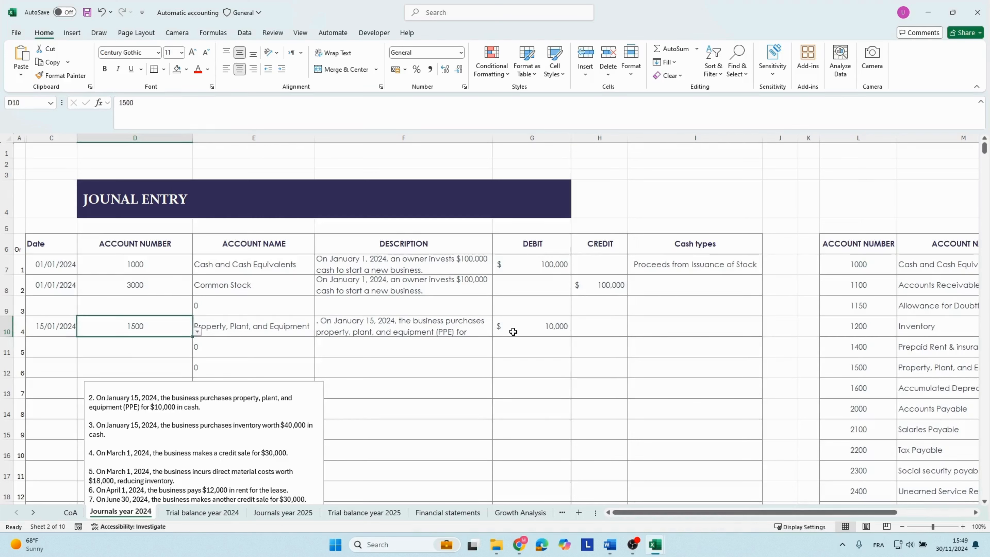
key(Left)
key(ctrl+c)
key(Down)
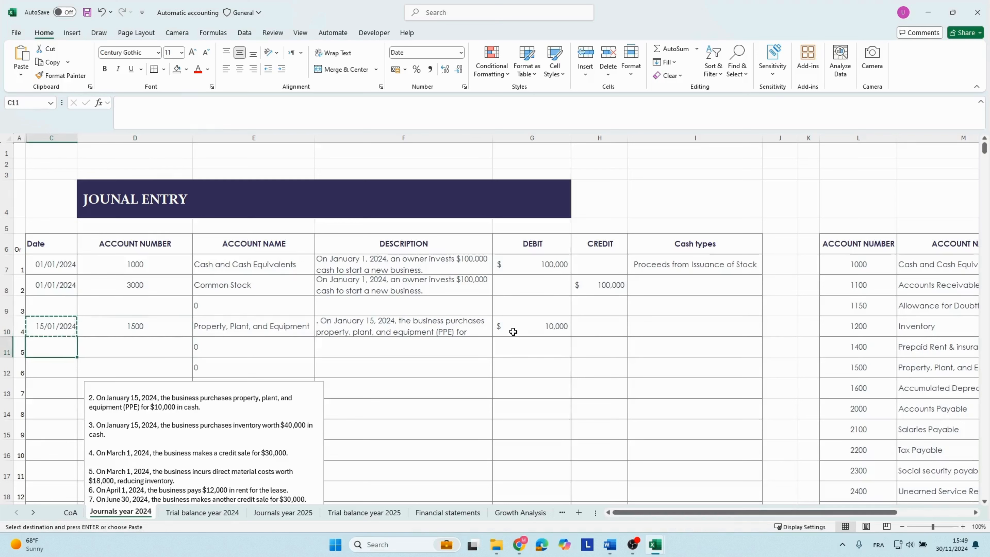
key(ctrl+v)
key(Right)
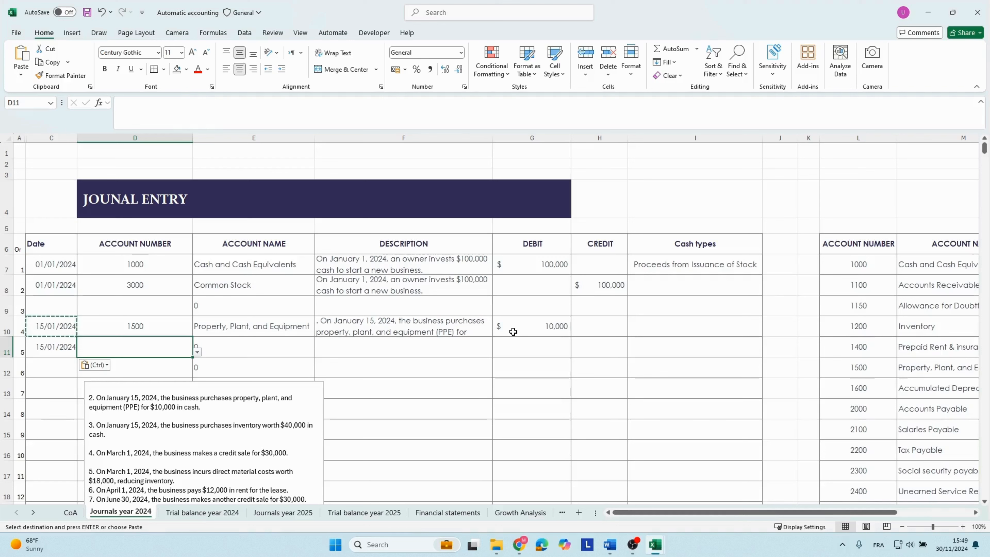
text(1000)
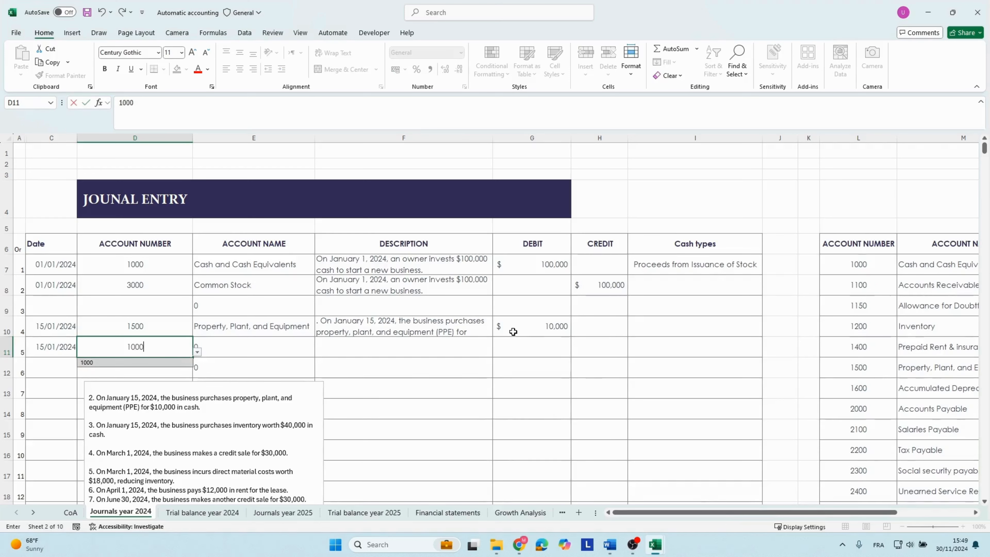
Give the row 11 cash line the same PPE purchase description and a credit of 10000.
click(585, 347)
text(10000)
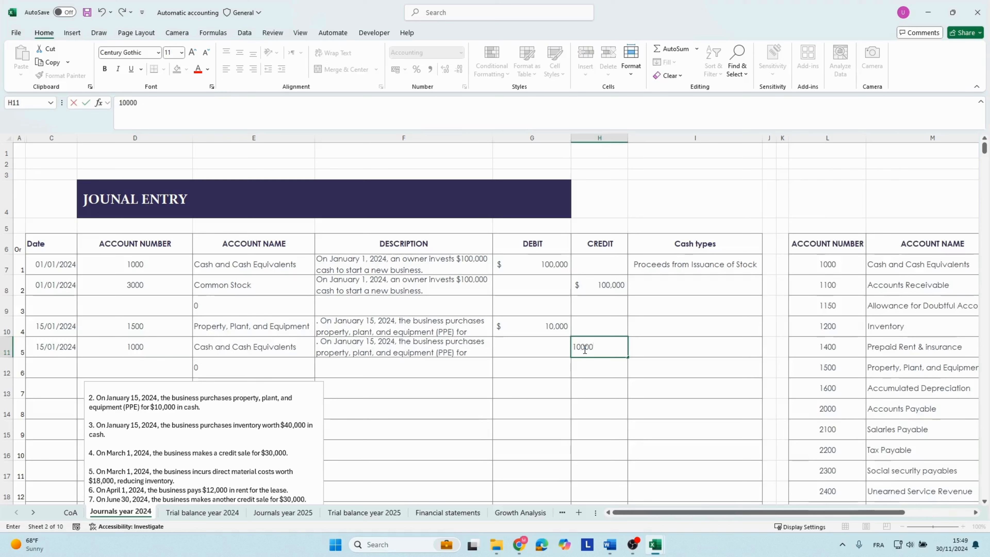
key(Return)
click(583, 349)
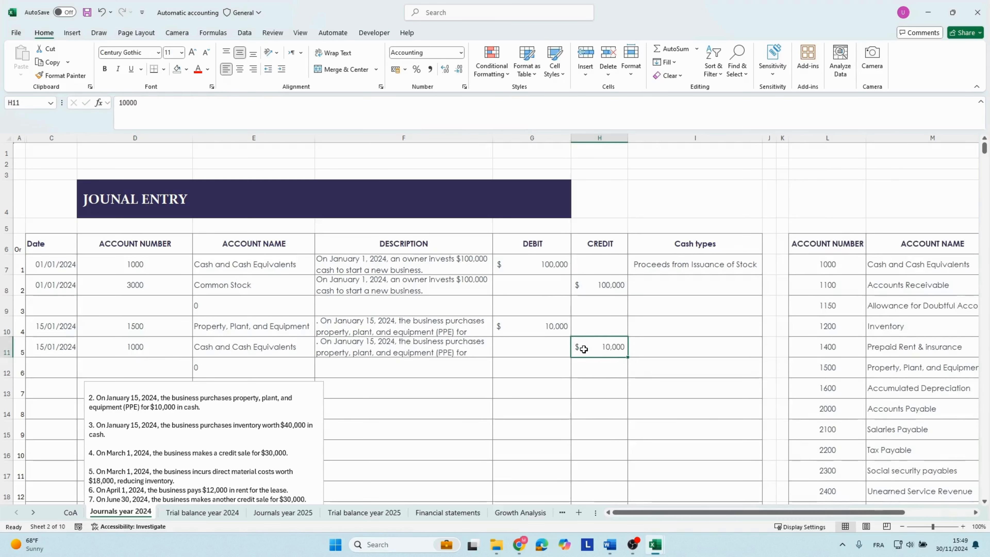
Set the cash type of the row 11 cash line to Purchase of Equipment.
key(Tab)
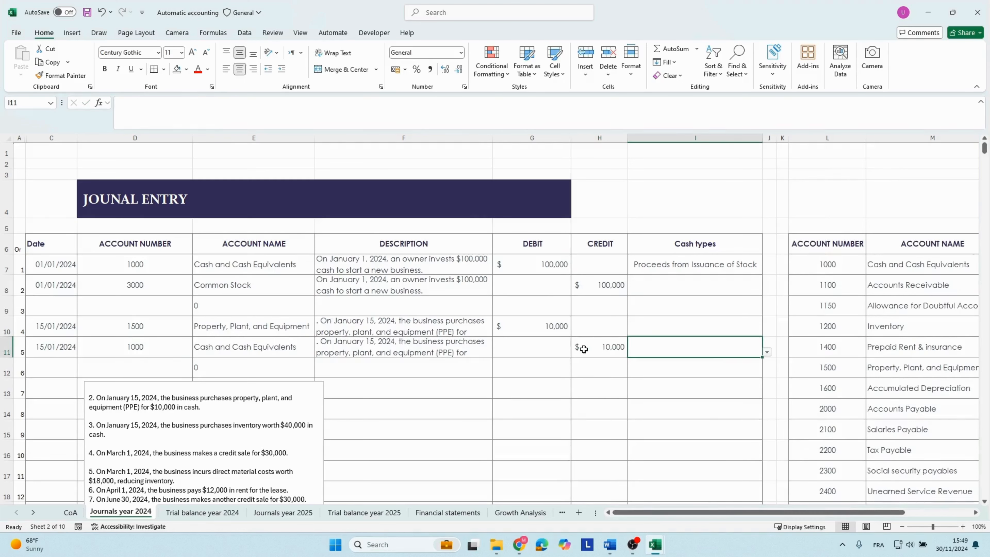
click(766, 352)
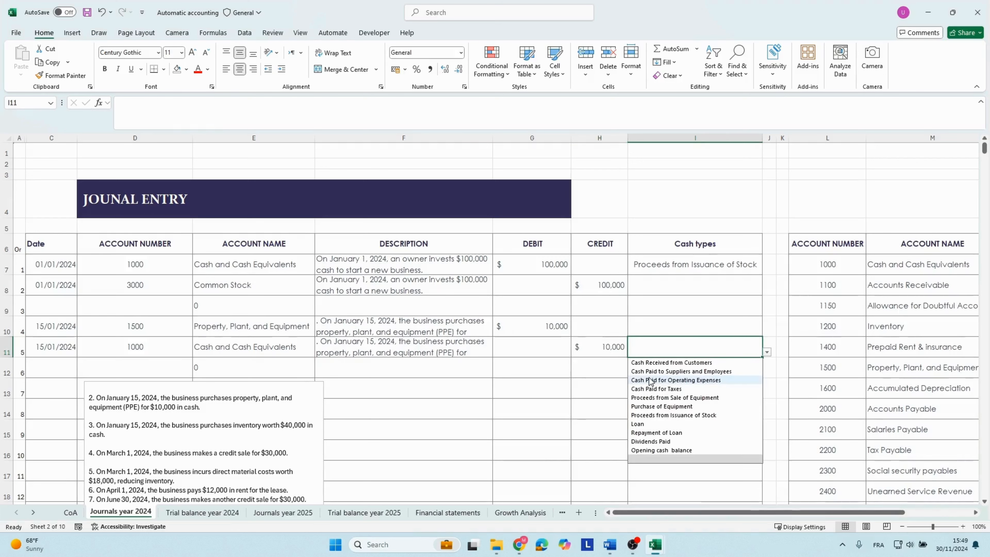
click(658, 407)
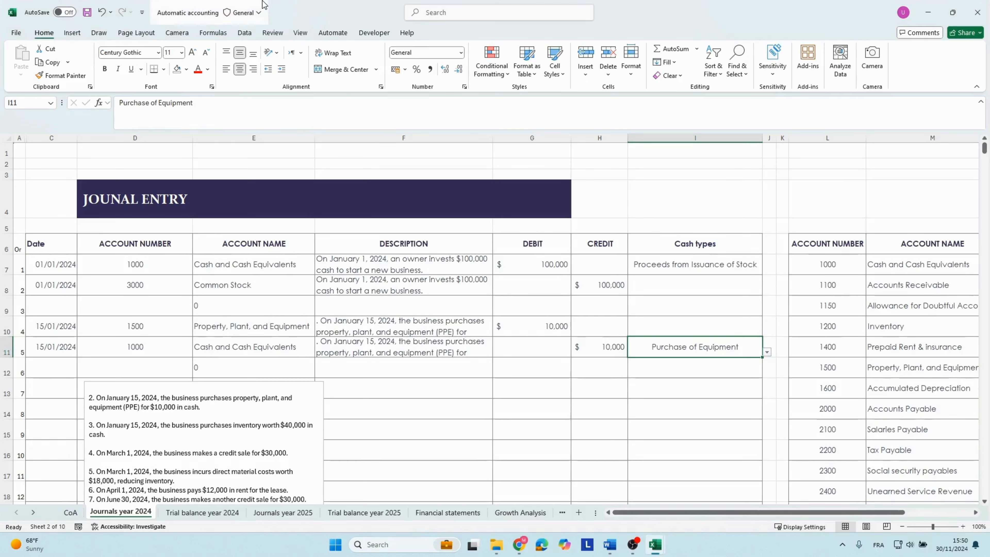
Check the Cash and Cash Equivalents and Property, Plant, and Equipment balances in the 2024 trial balance.
click(211, 514)
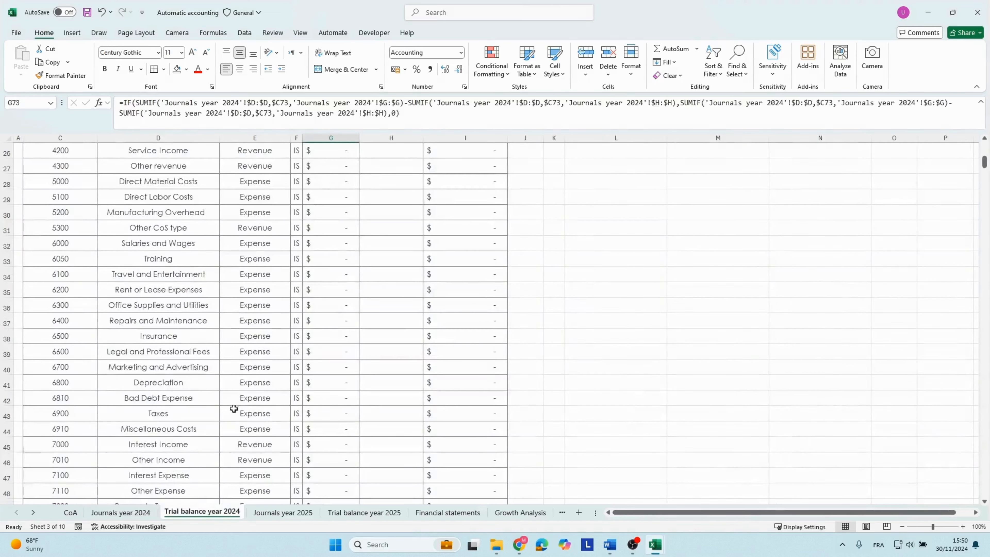
scroll(234, 409, up, 9)
click(60, 252)
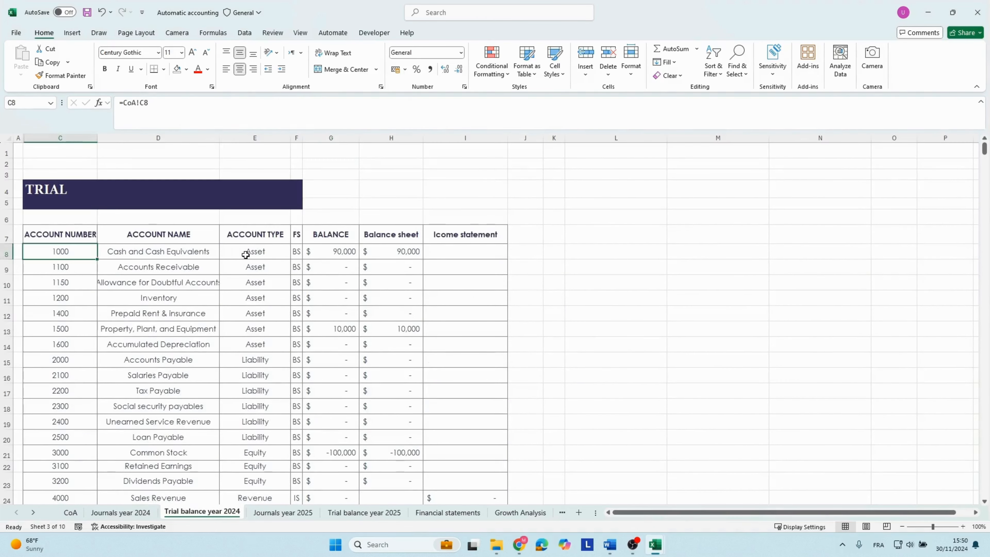
key(Right)
key(Right)
key(Right)
key(Right)
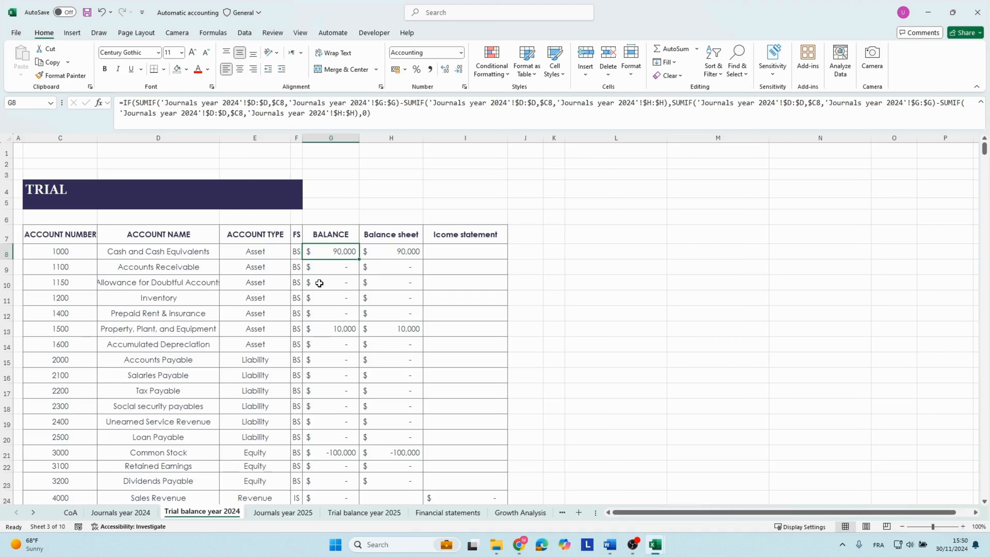
key(Down)
key(Down)
key(Down)
key(Down)
key(Down)
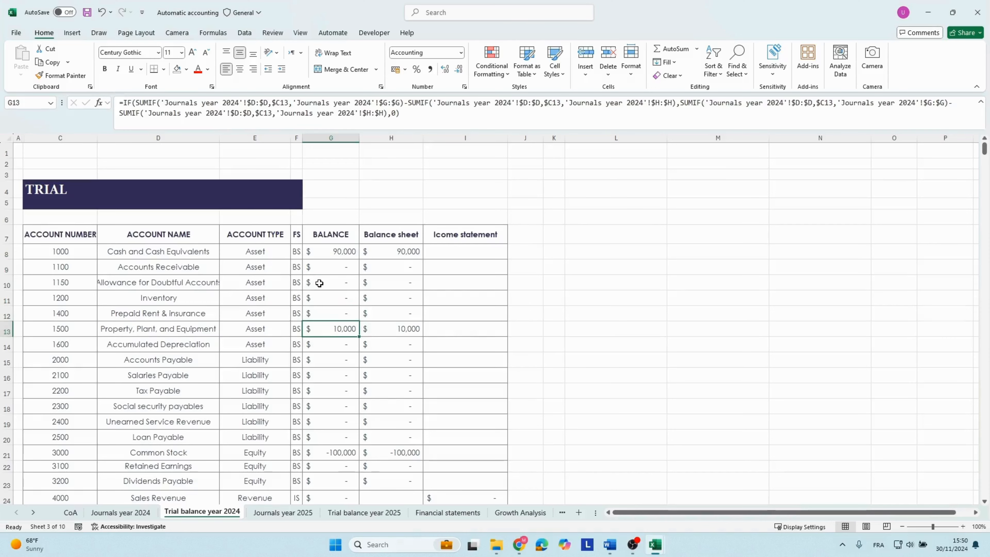
Review the remaining account balances of the 2024 trial balance down to the totals below the table.
key(Down)
key(Down)
key(Down)
key(Down)
key(Down)
key(Down)
key(Down)
key(Down)
key(Down)
key(Down)
key(Down)
key(Down)
key(Down)
key(Down)
key(Down)
key(Down)
key(Down)
key(Down)
key(Down)
key(Down)
key(Down)
key(Down)
key(Down)
key(Down)
key(Down)
key(Down)
key(Down)
key(Down)
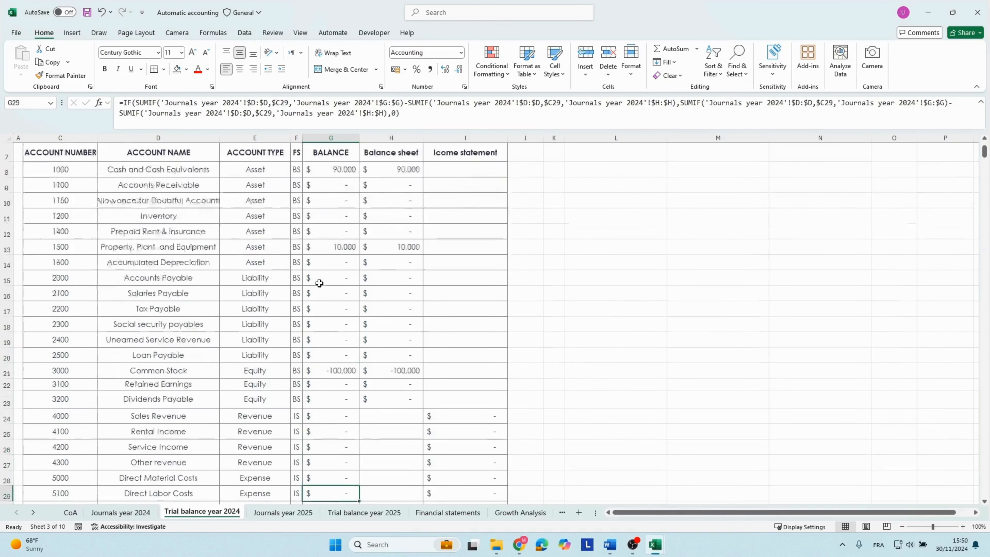
key(Down)
key(Down)
key(Down)
key(Down)
key(Down)
key(Down)
key(Down)
key(Down)
key(Down)
key(Down)
key(Down)
key(Down)
key(Down)
key(Down)
key(Down)
key(Down)
key(Down)
key(Down)
key(Down)
key(Down)
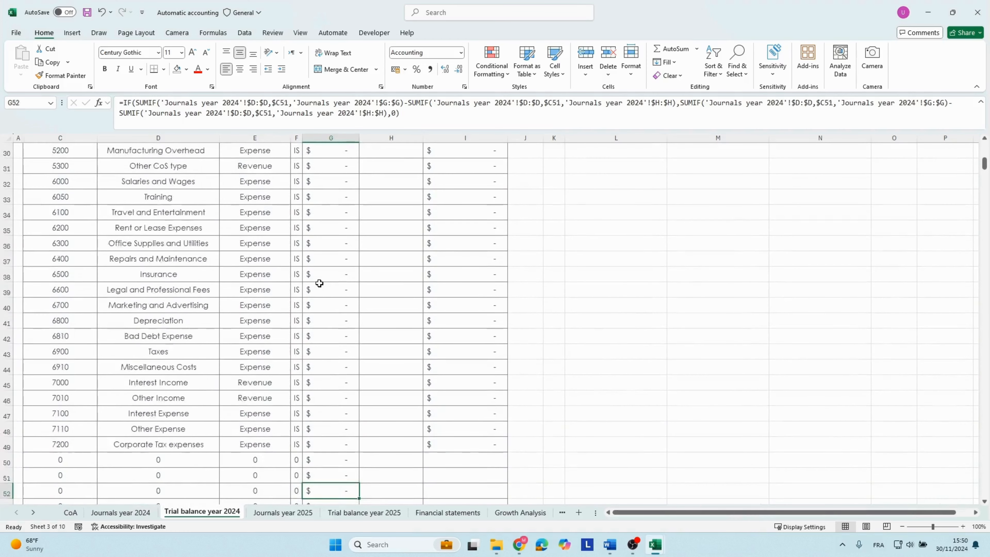
key(Up)
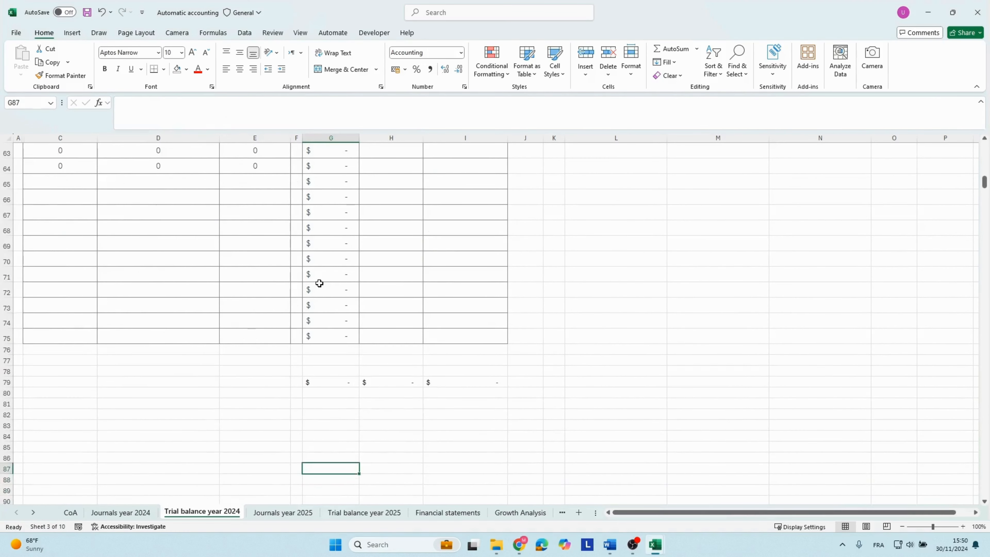
Check the 2024 Cash and Cash Equivalents and Property, Plant, and Equipment lines in the balance sheet and their trial balance references.
click(447, 513)
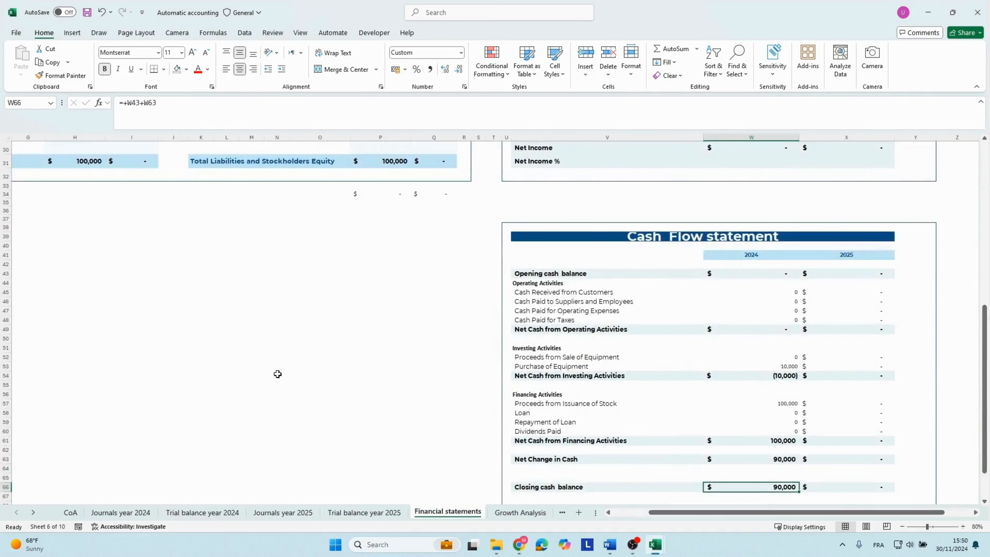
scroll(276, 374, up, 5)
drag(203, 306, 35, 269)
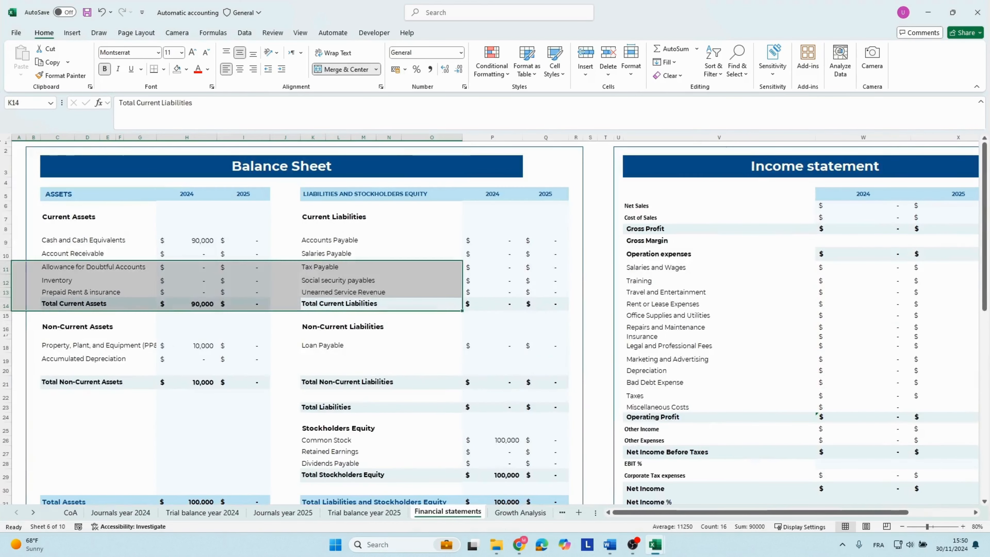
click(94, 235)
click(184, 240)
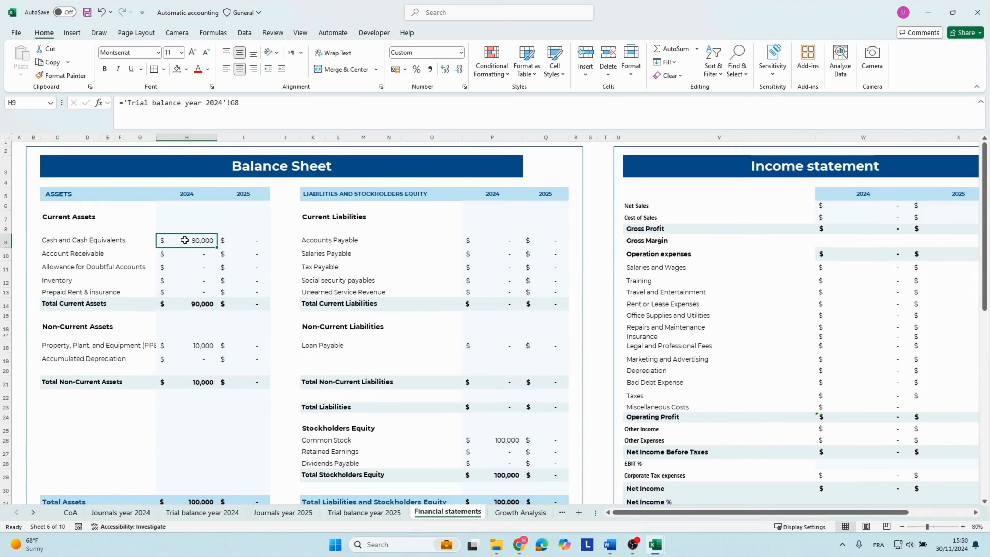
key(Down)
key(Down)
key(Down)
key(Down)
key(Down)
key(Down)
key(Down)
key(Down)
key(Down)
key(Down)
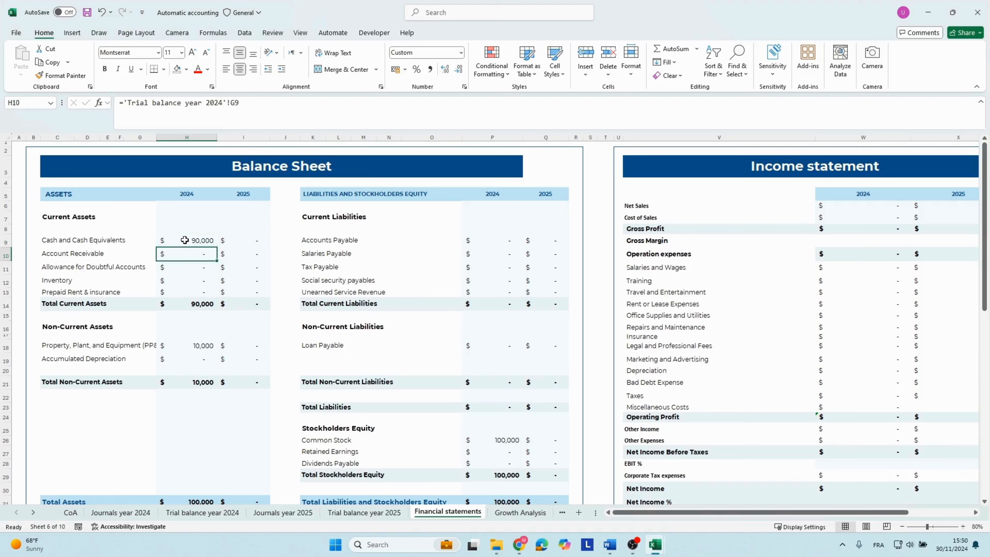
key(Up)
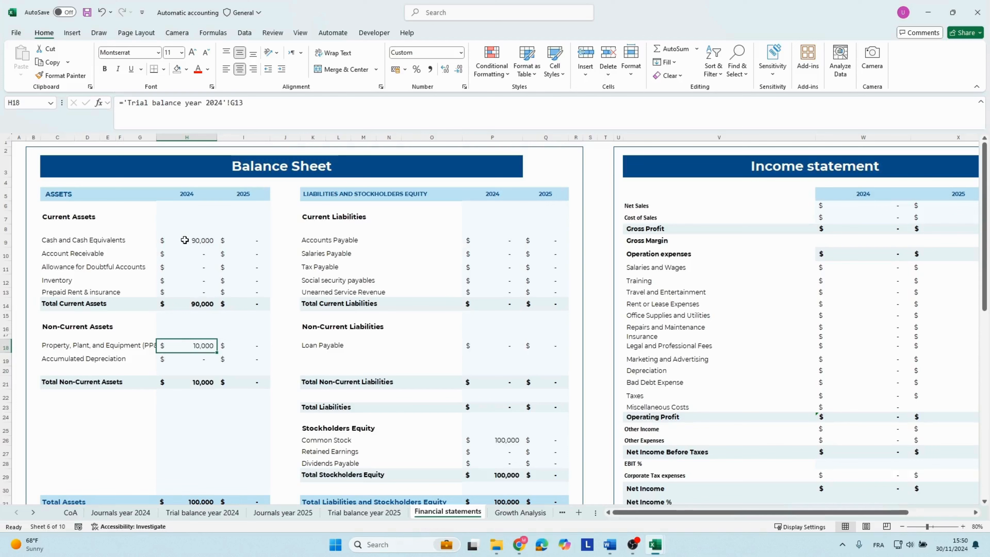
Check the 2024 Total Non-Current Assets, Total Assets, and Total Liabilities and Stockholders Equity in the balance sheet.
key(Down)
key(Down)
key(Down)
key(Down)
key(Down)
key(Down)
key(Down)
key(Down)
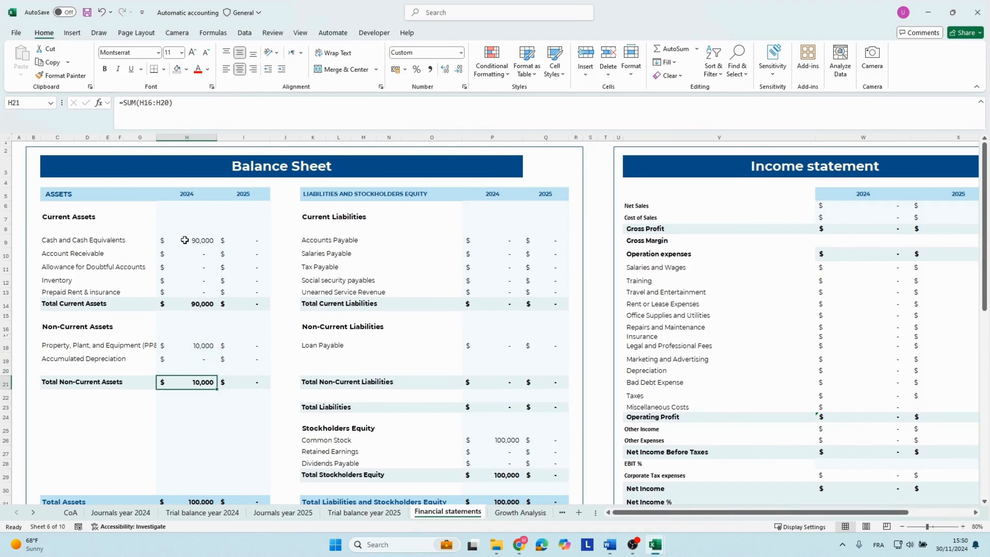
key(Down)
key(Down)
key(Down)
key(Down)
key(Down)
scroll(184, 240, down, 1)
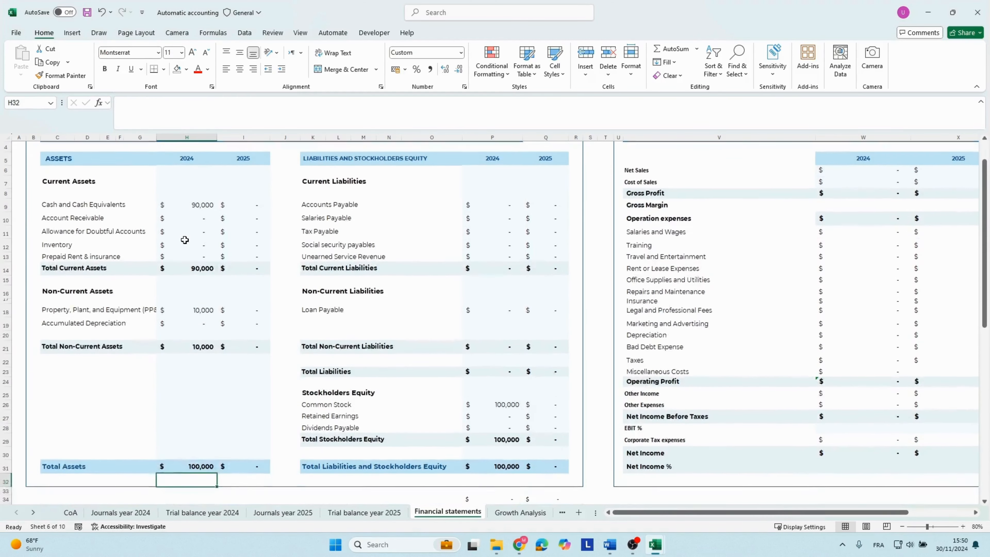
key(Right)
key(Right)
key(Right)
key(Right)
key(Right)
key(Right)
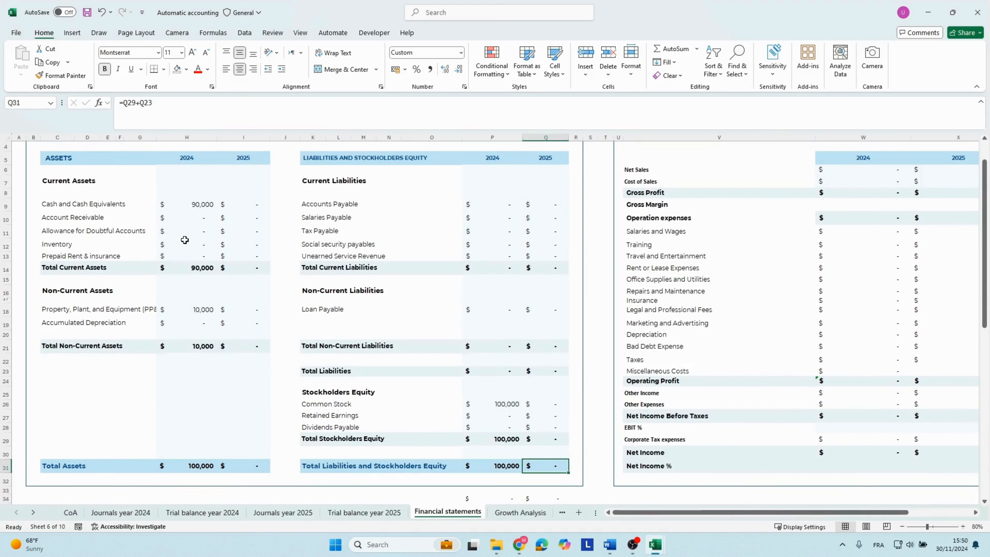
Review the 2024 income statement lines from Net Sales down to Net Income %.
key(Right)
key(Right)
key(Right)
key(Right)
key(Right)
key(Right)
key(Right)
key(Right)
key(Right)
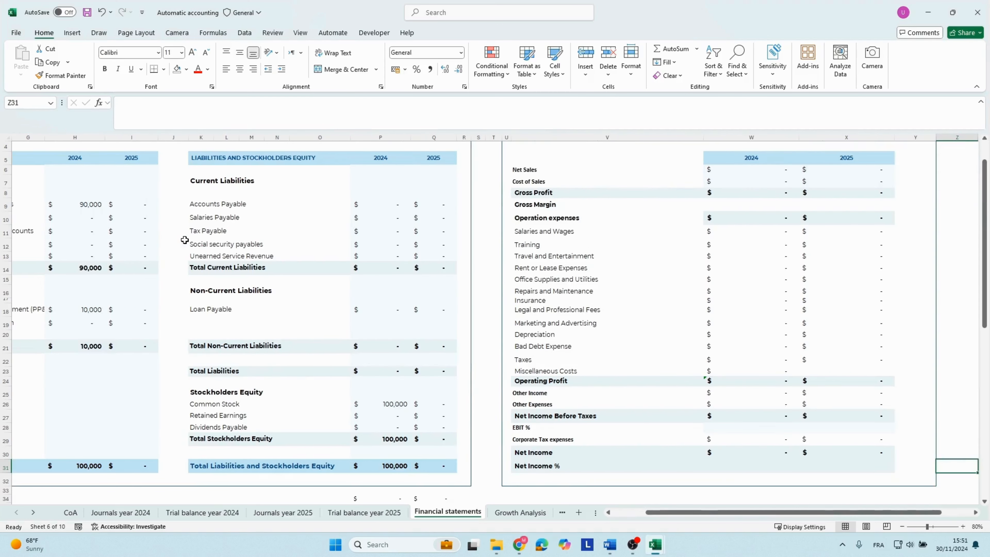
scroll(623, 230, up, 1)
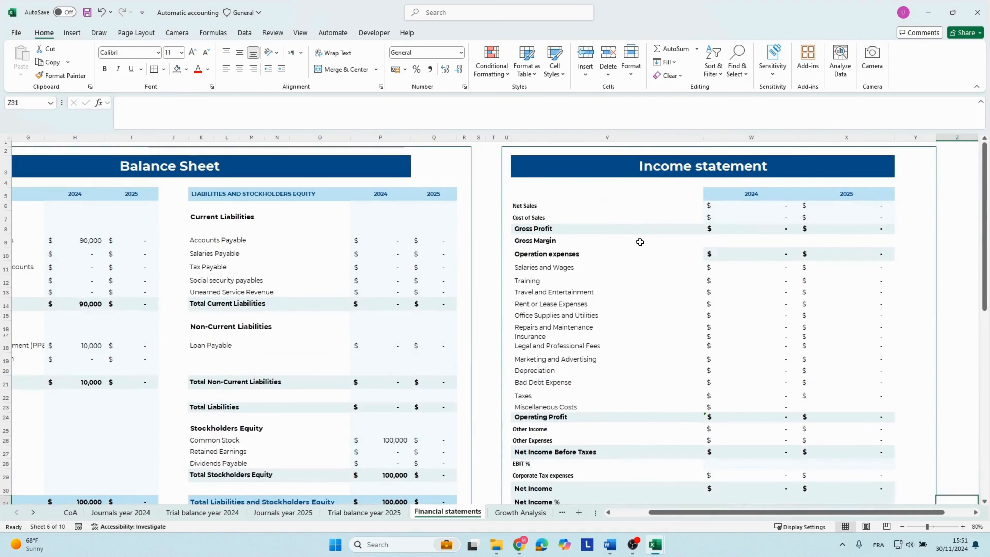
scroll(649, 246, down, 1)
scroll(653, 249, down, 3)
click(659, 252)
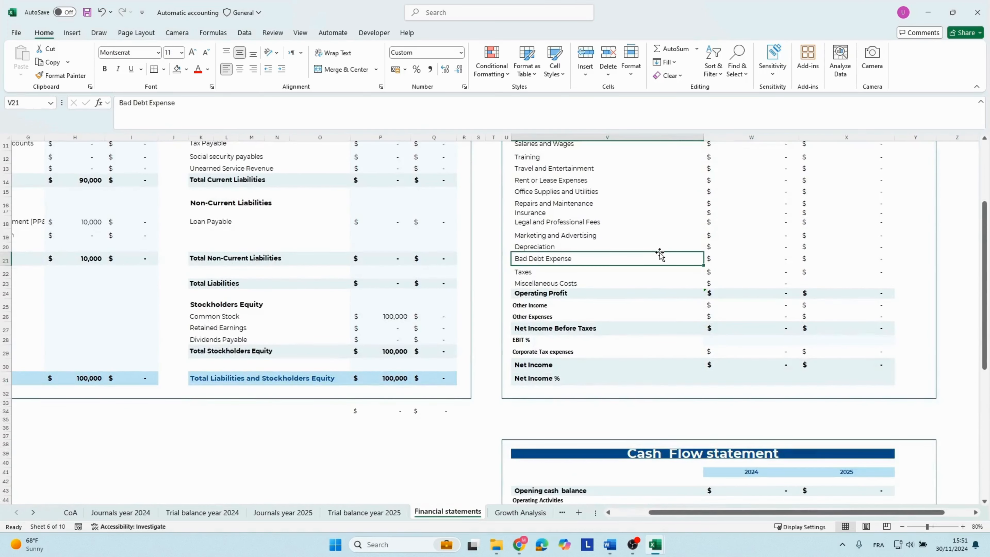
Check the 2024 Purchase of Equipment and Net Cash from Investing Activities lines and their formulas in the cash flow statement.
scroll(659, 253, down, 3)
scroll(659, 252, down, 1)
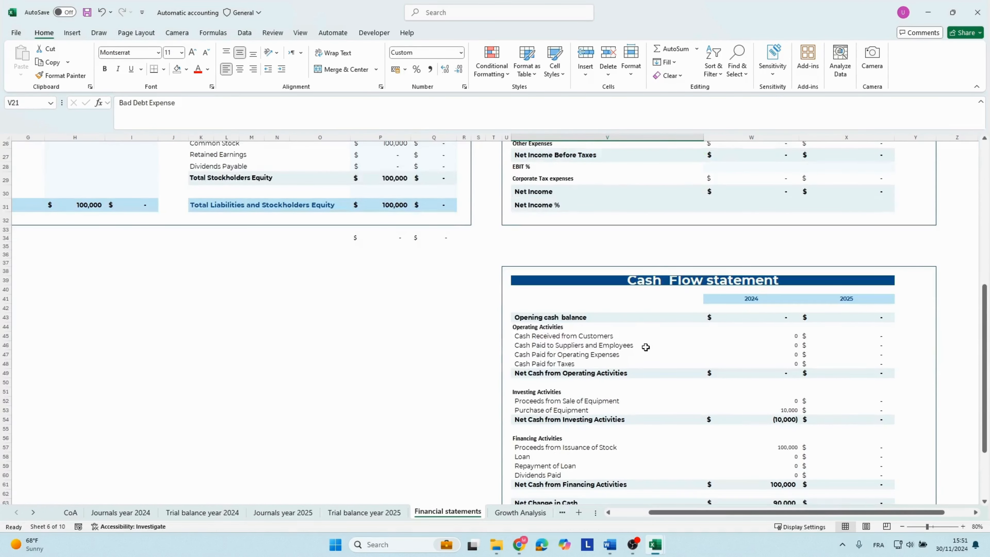
scroll(646, 347, down, 1)
click(576, 369)
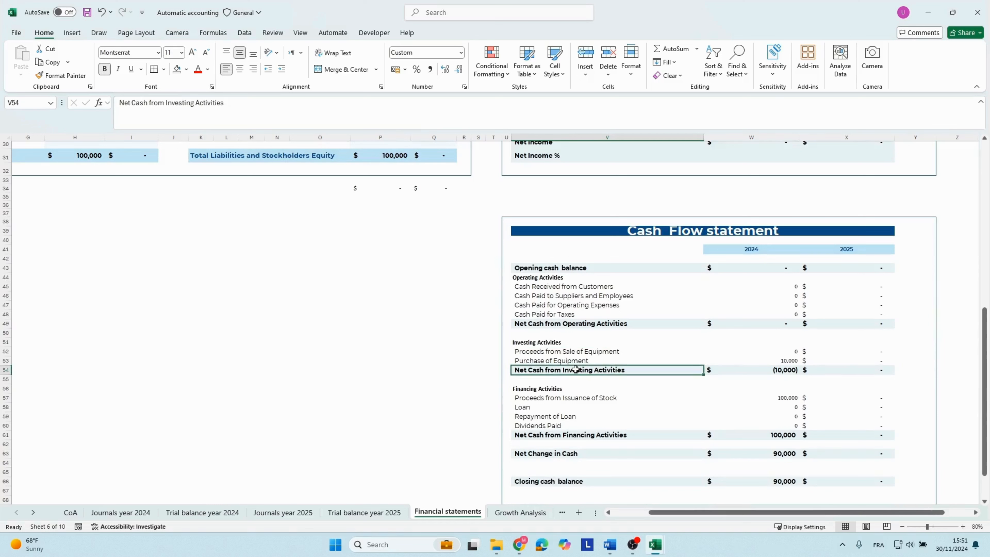
click(794, 370)
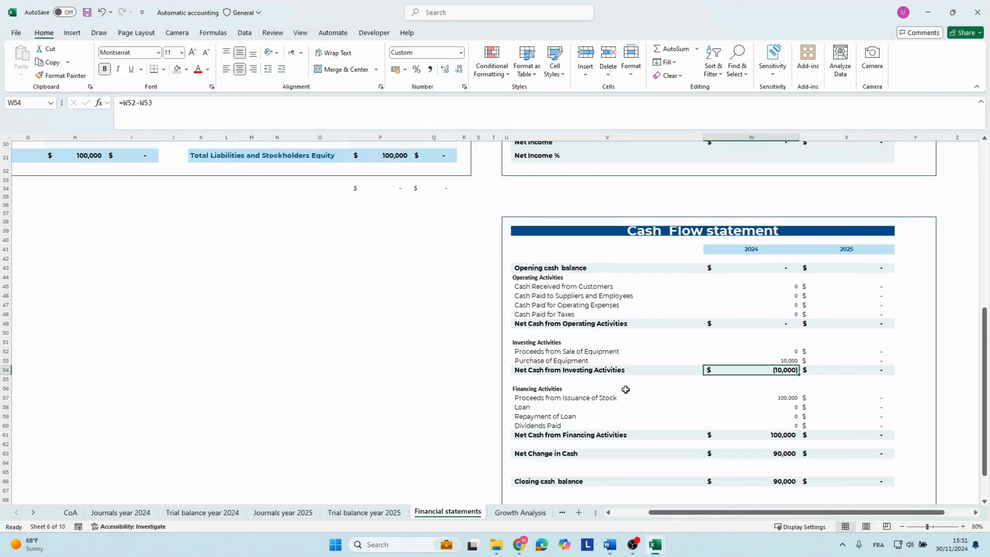
click(554, 373)
click(776, 370)
click(768, 362)
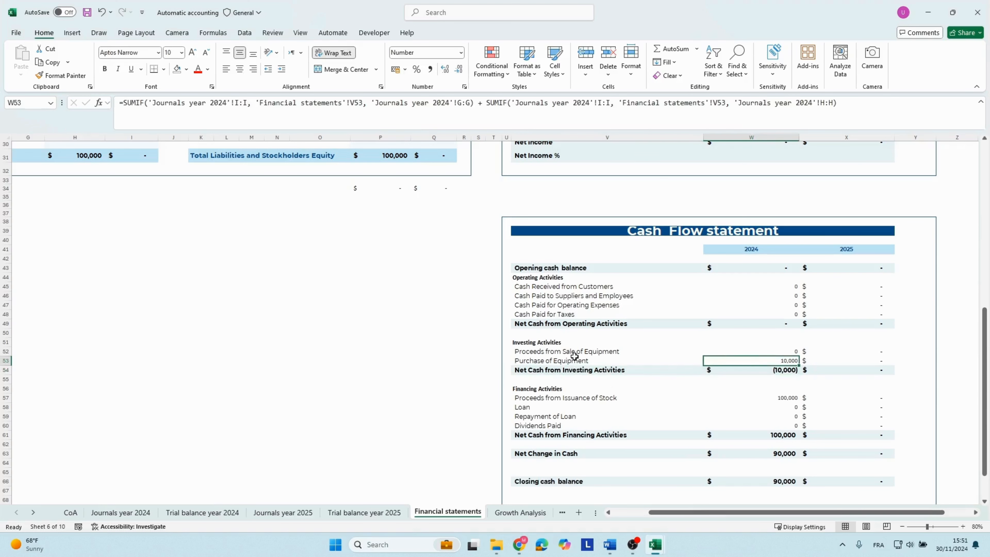
click(575, 360)
click(784, 361)
click(784, 371)
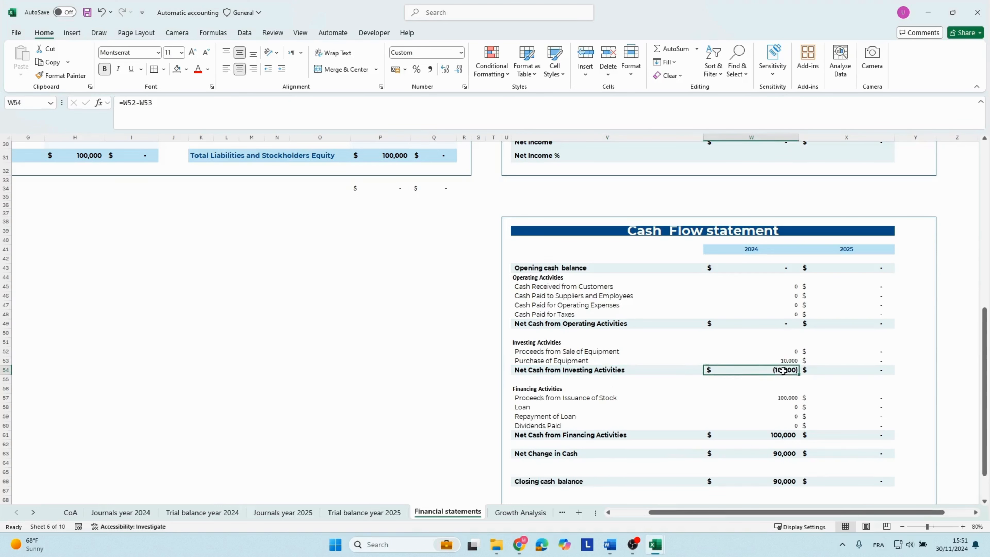
Check the 2024 Proceeds from Issuance of Stock line and its formula under Financing Activities.
click(549, 398)
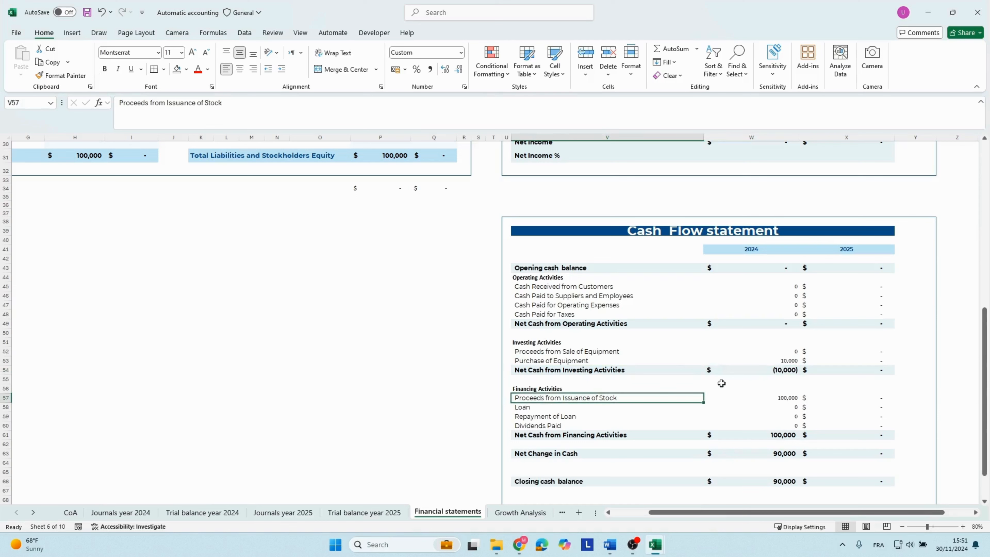
click(764, 398)
click(568, 387)
click(721, 398)
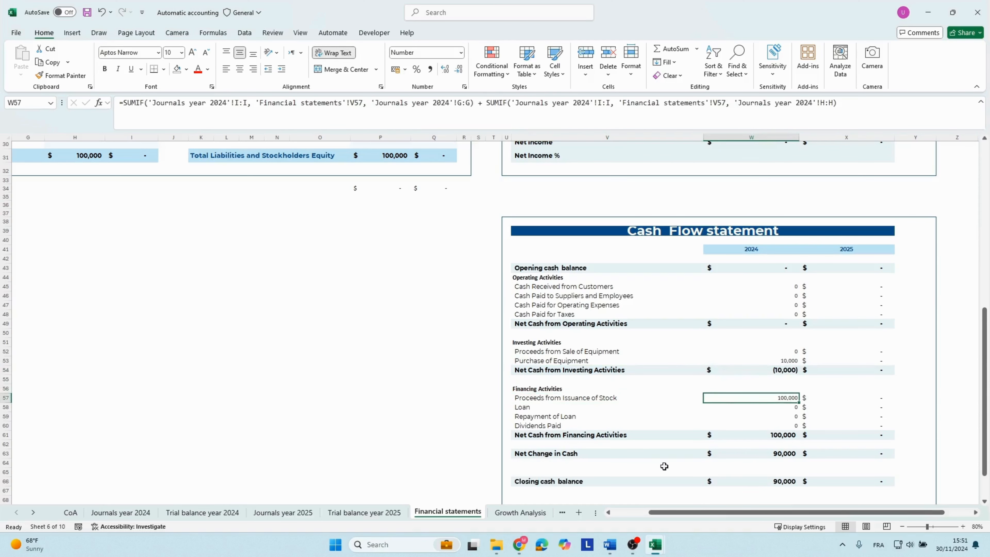
Inspect the 2024 Net Change in Cash formula's referenced cells and check the Closing cash balance.
click(555, 458)
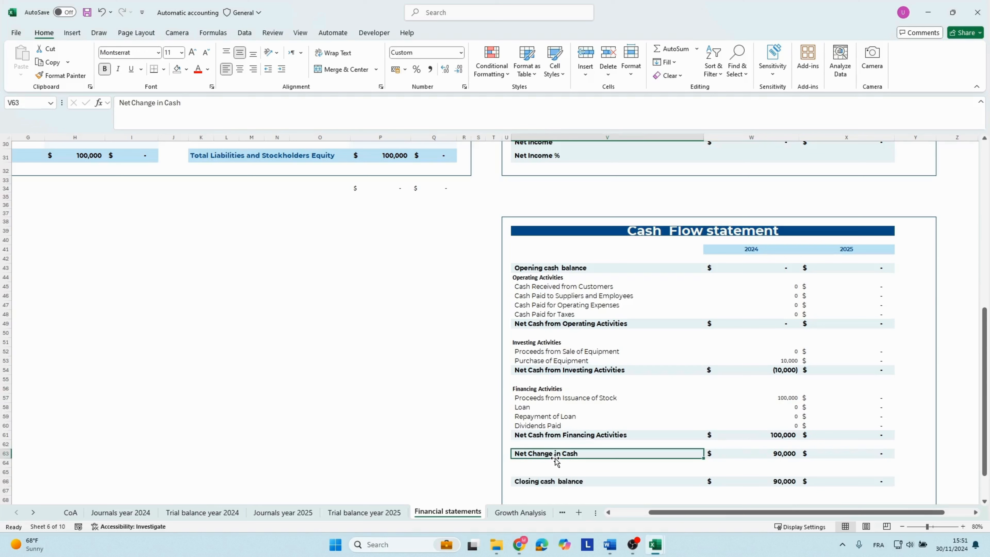
key(Right)
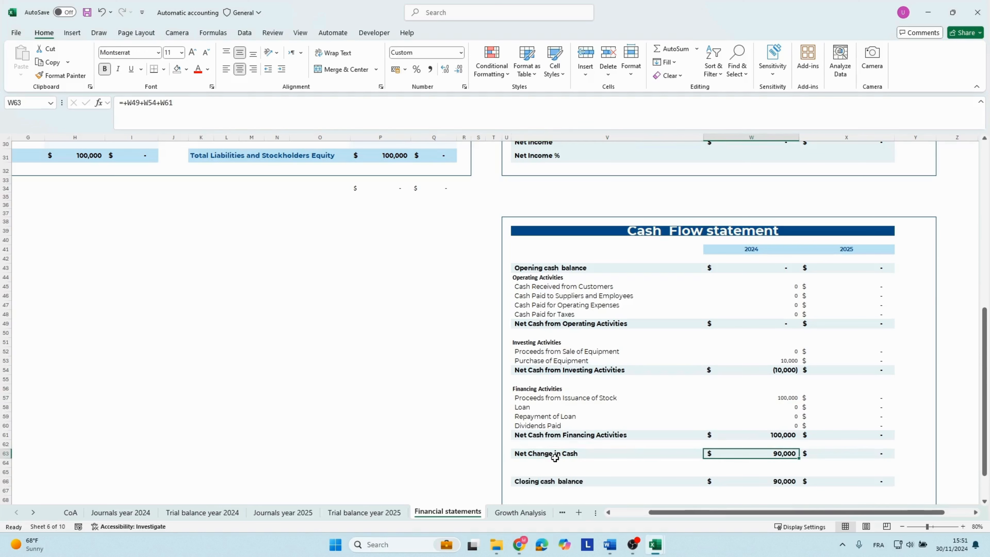
key(F2)
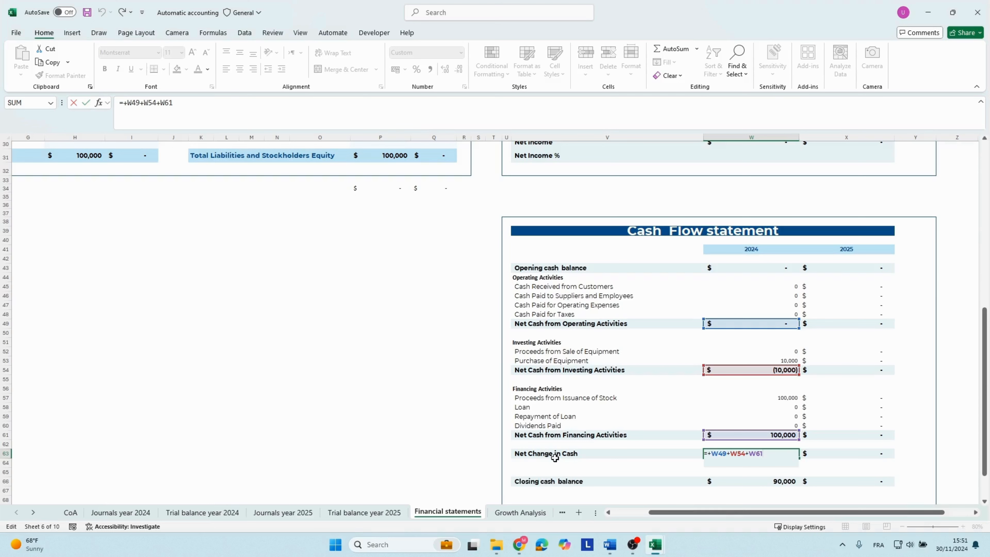
key(Return)
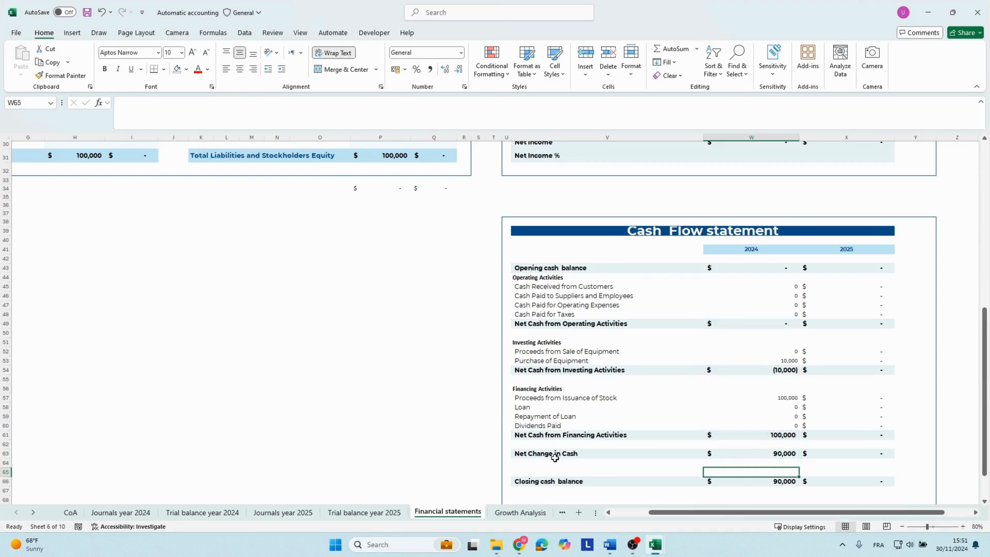
key(Down)
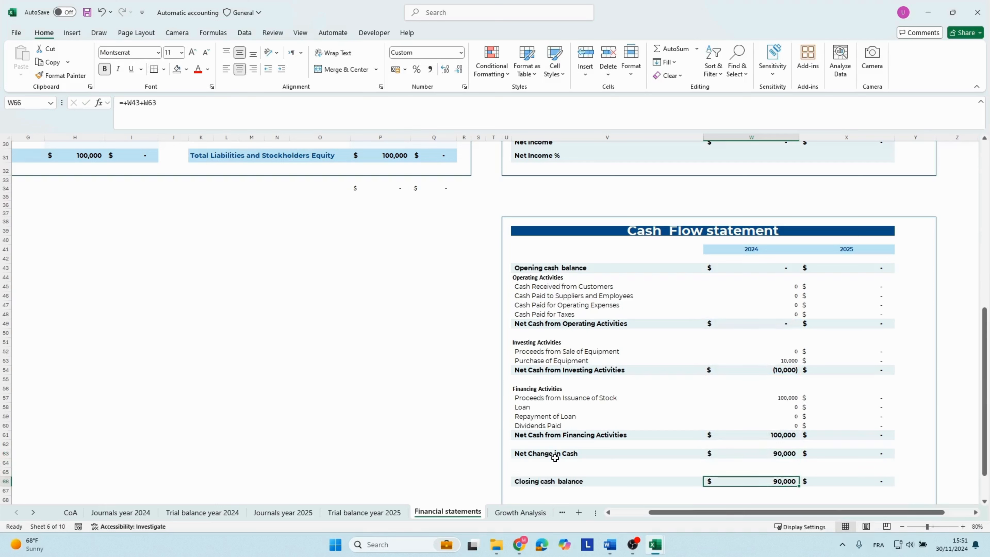
key(Down)
key(Up)
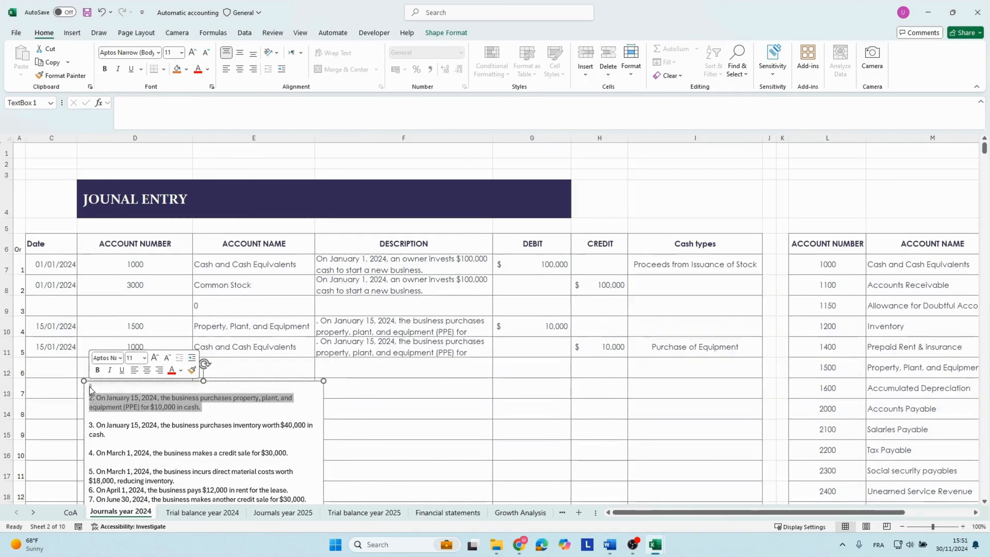
Remove the already recorded transaction from the text box on the Journals year 2024 sheet and move the box beneath the Description column.
key(Delete)
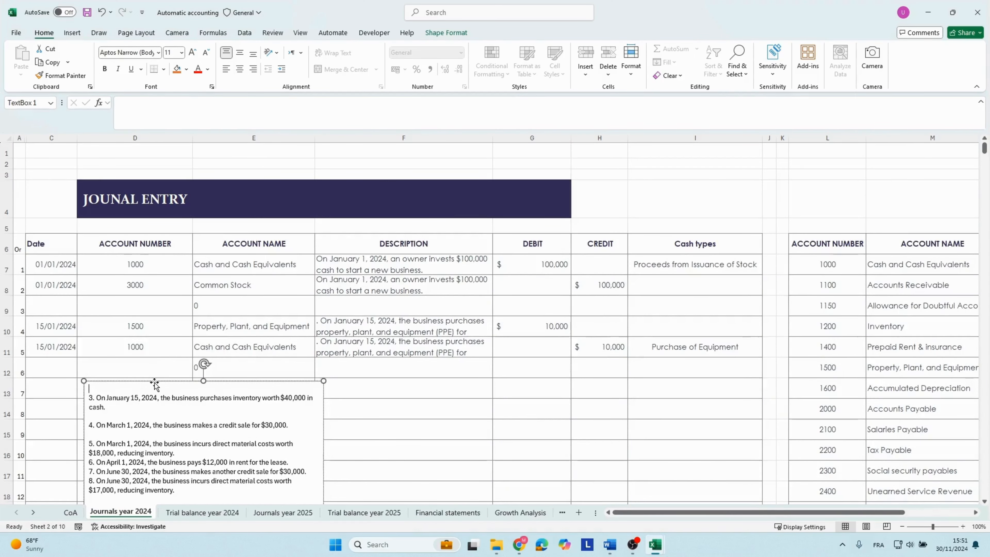
drag(155, 385, 425, 397)
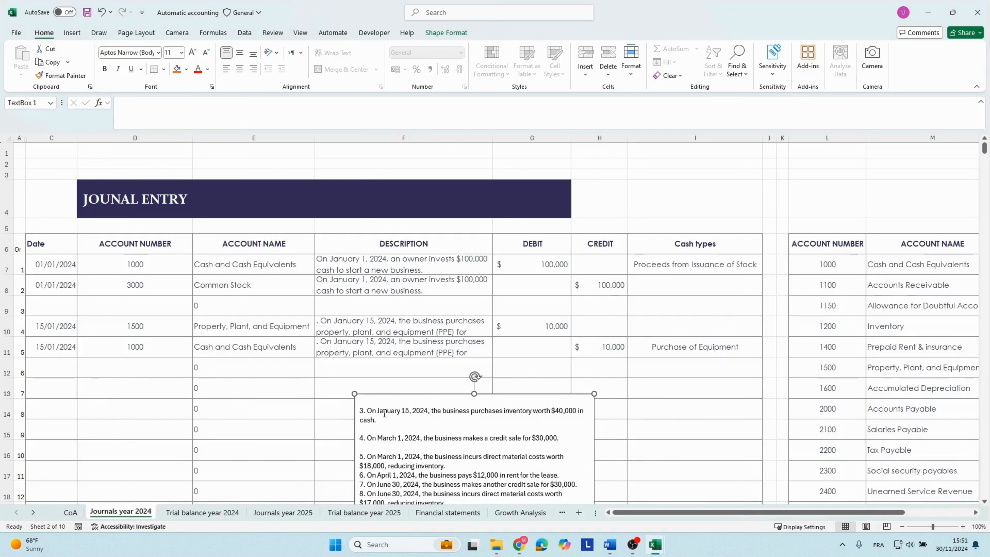
Start transaction 3 in journal row 13 with date 15/01/2025, account number 1200, and its copied text as the description for rows 13 and 14.
drag(368, 411, 387, 418)
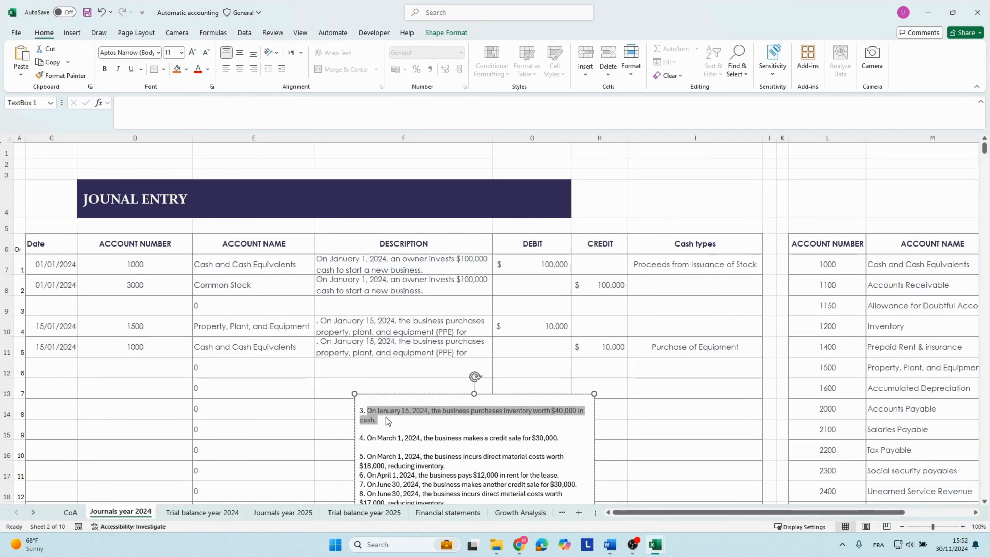
click(49, 391)
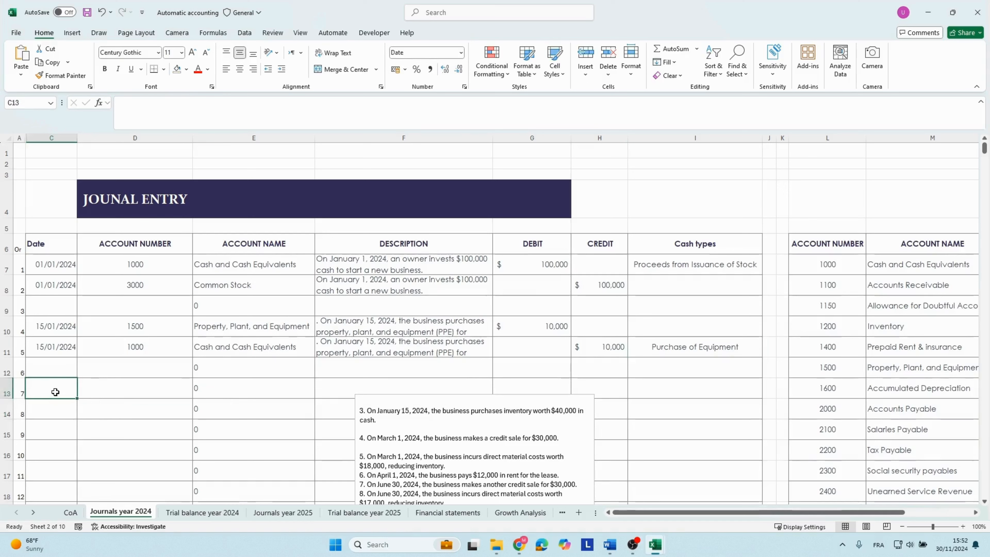
text(15/0)
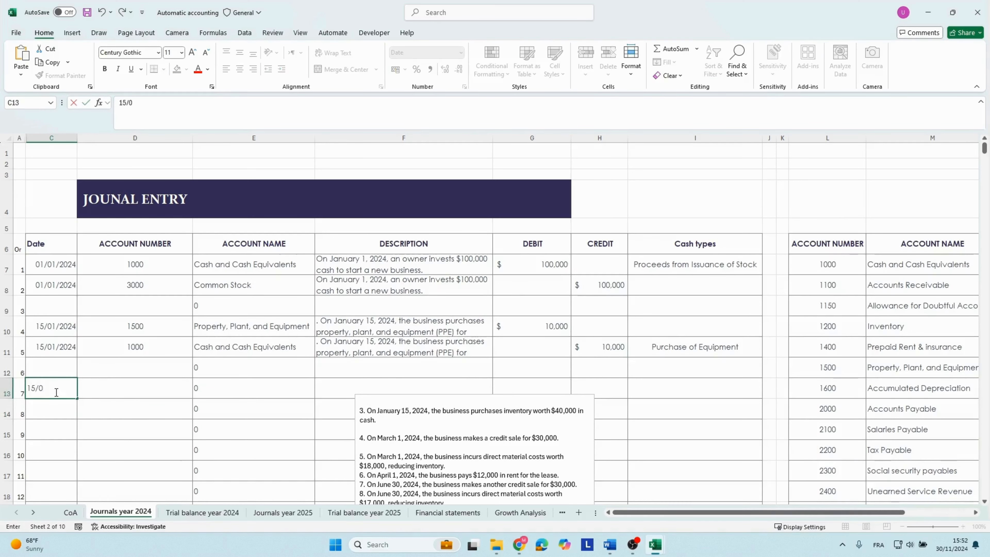
text(1/2025)
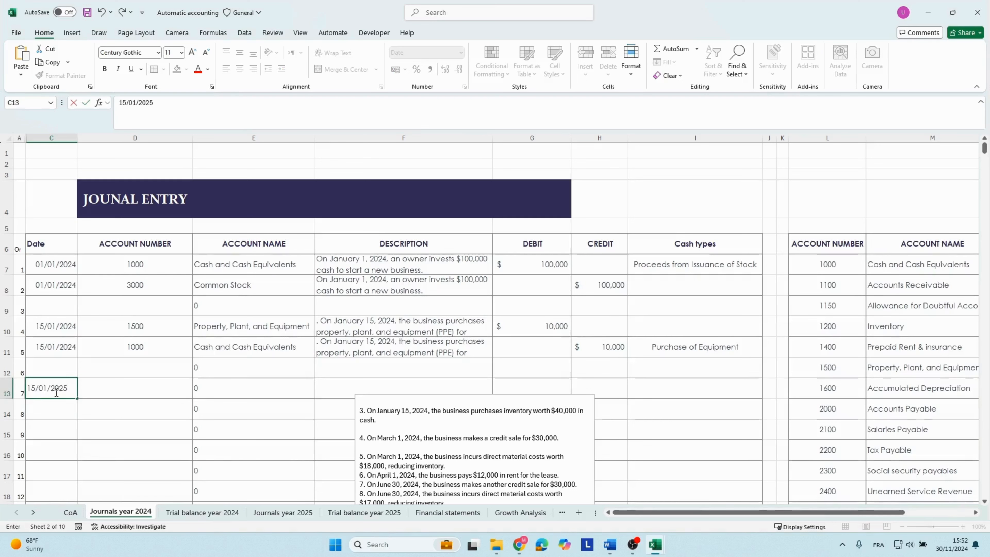
key(Tab)
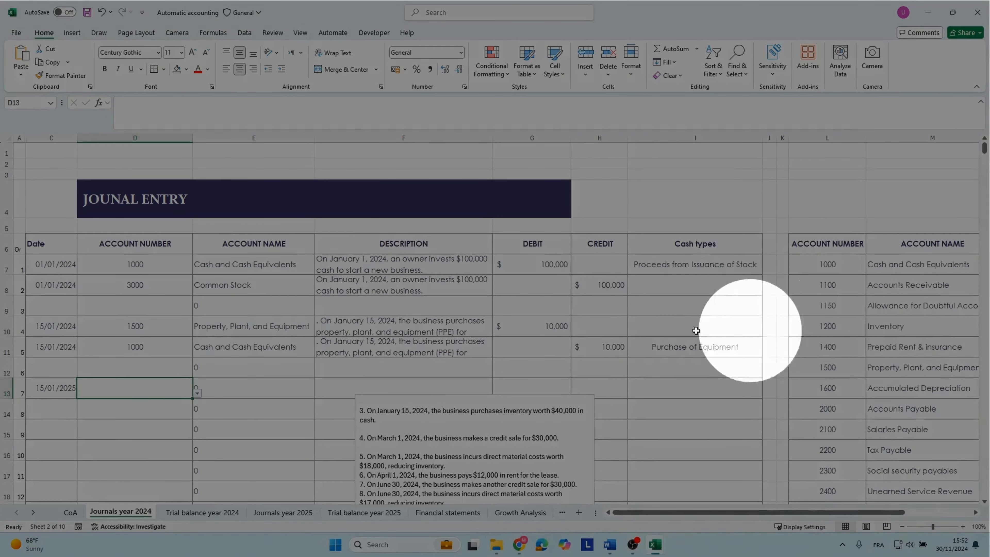
text(12)
Enter a debit of 40000 for the Inventory line in row 13.
click(516, 266)
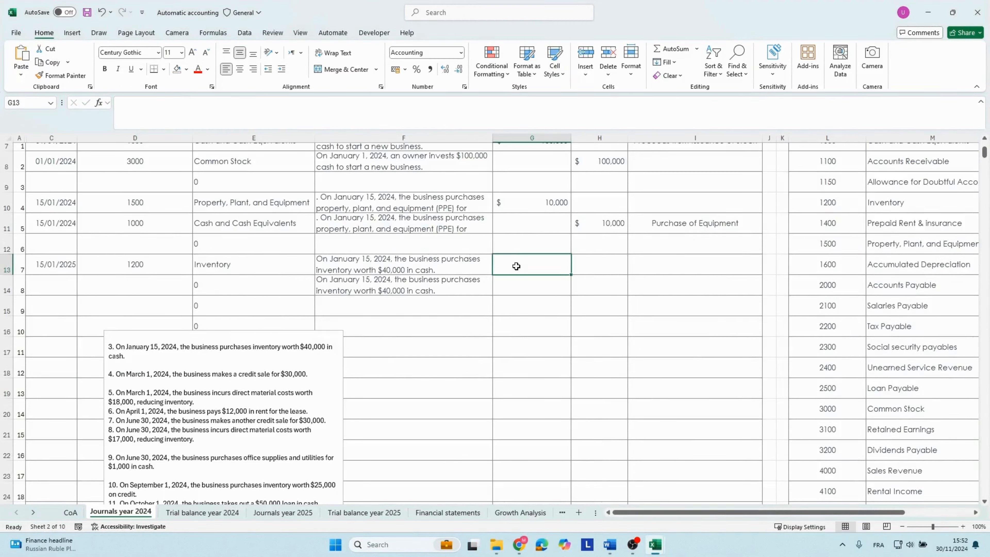
text(40000)
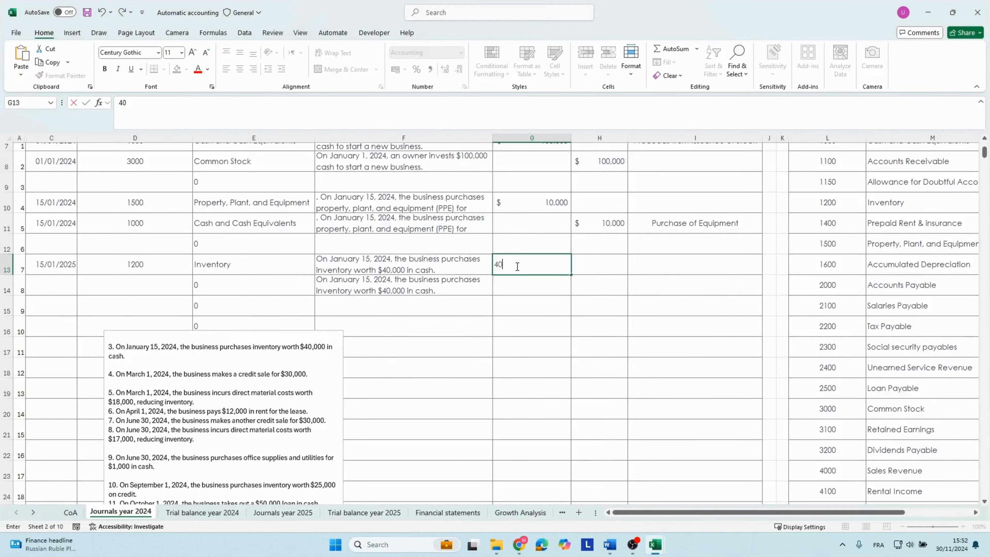
key(Tab)
Copy the row 13 date to row 14 and set the row 14 account number to 1000.
key(Left)
key(Left)
key(Left)
key(Left)
key(Left)
key(Left)
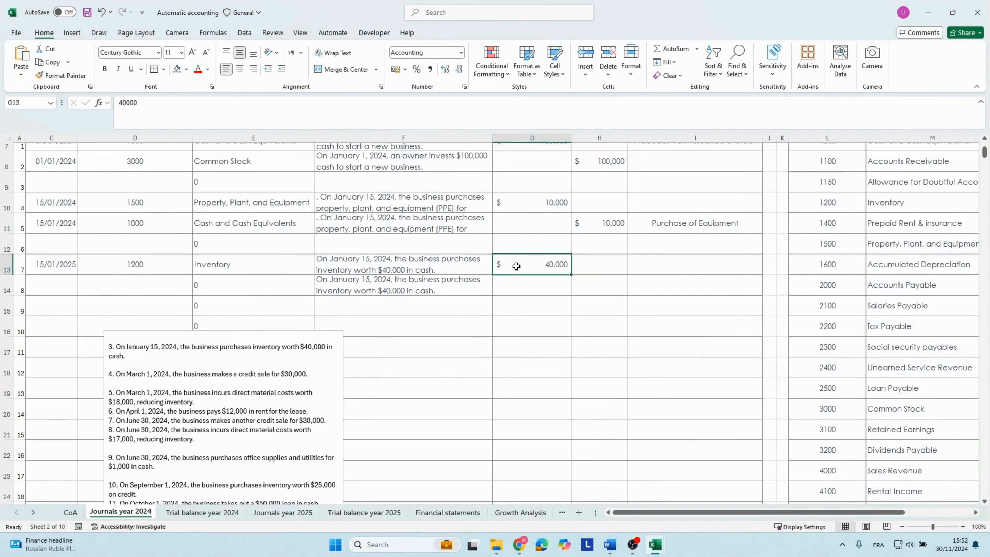
key(Right)
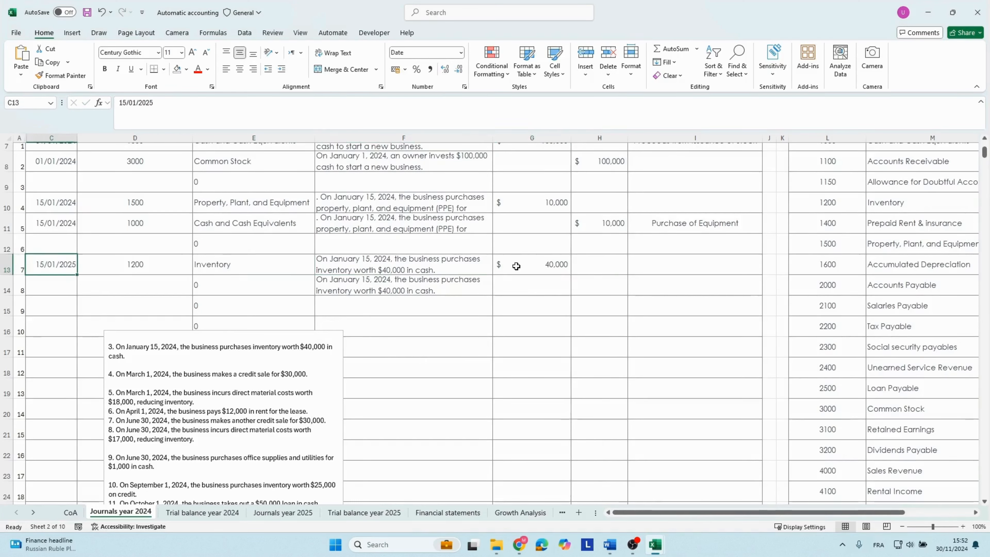
key(ctrl+c)
key(Down)
key(ctrl+v)
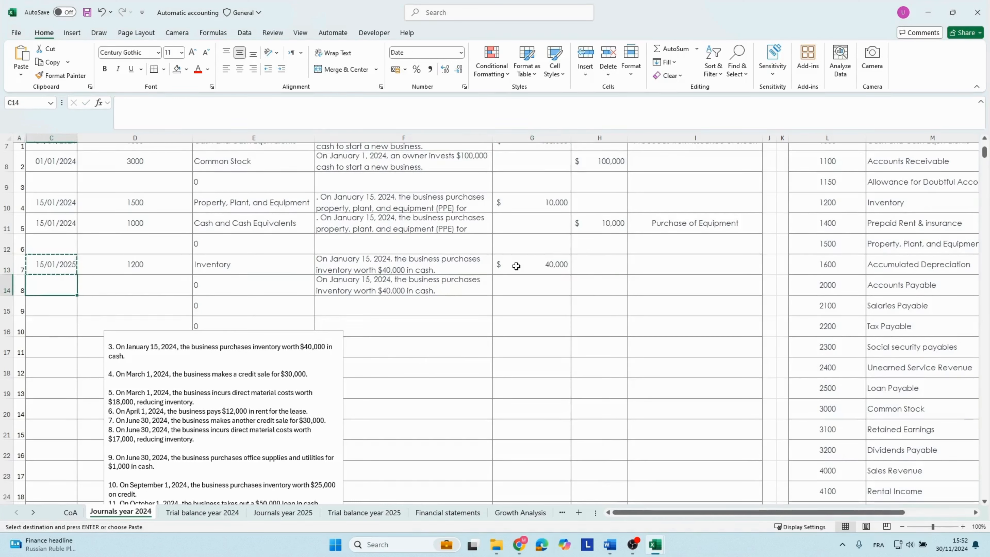
key(Right)
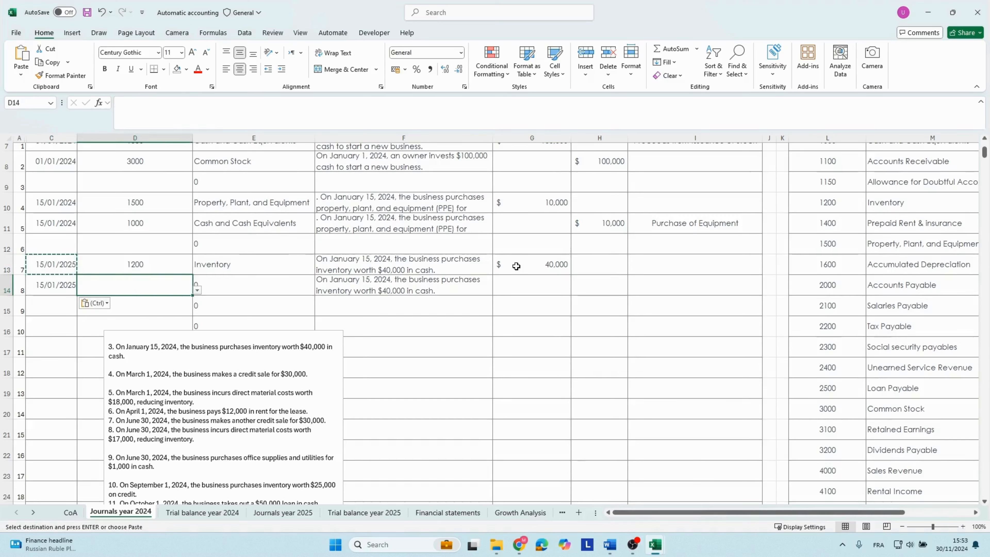
text(1000)
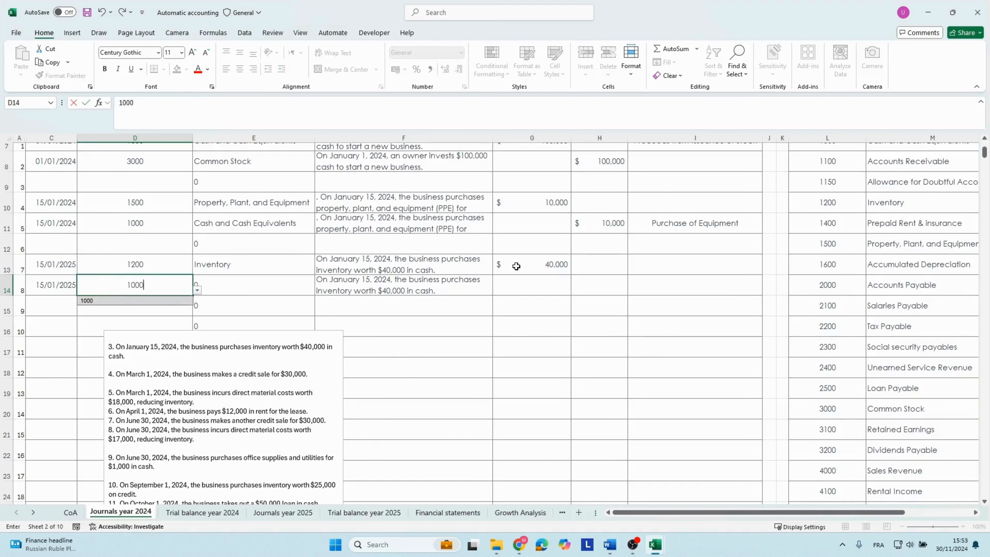
key(Right)
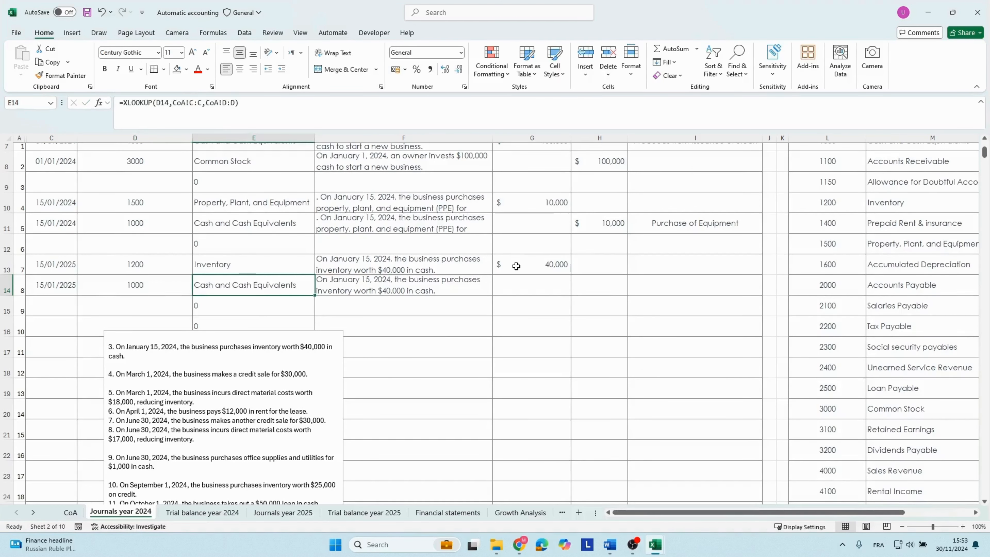
Enter a credit of 40000 for the Cash and Cash Equivalents line in row 14.
key(Right)
key(Right)
key(Right)
text(4)
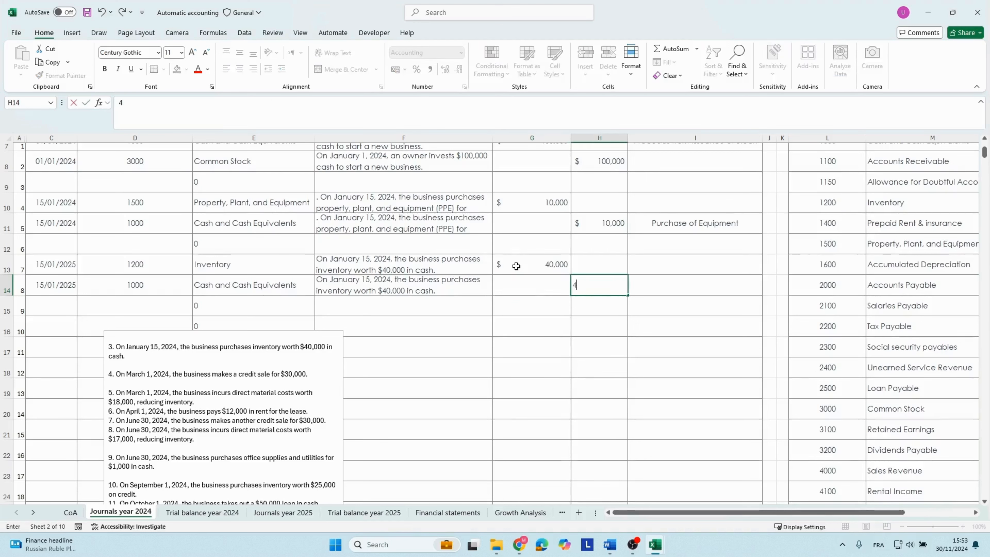
text(0000)
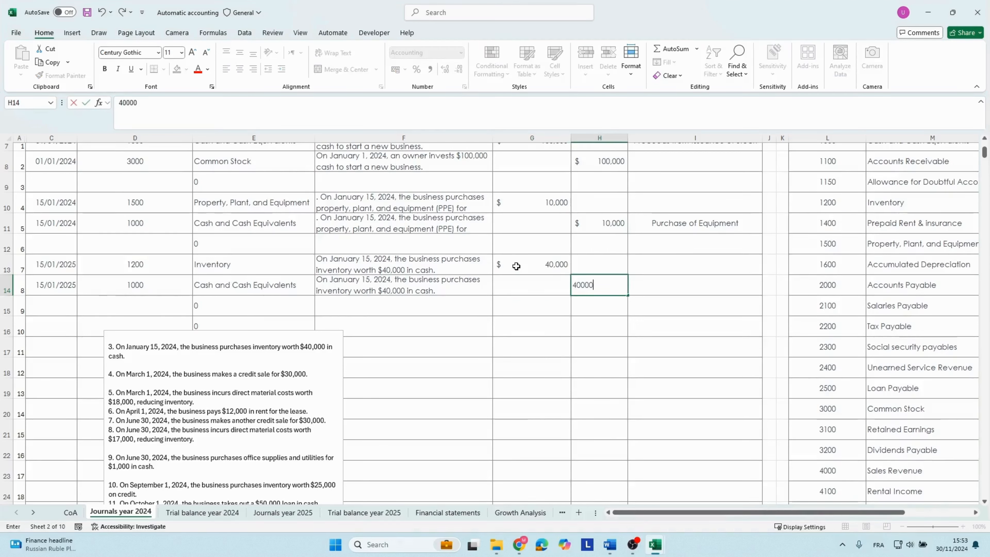
text(0)
Enter a credit of 400000 in journal row 14 and check the debit and credit totals below the journal.
key(ctrl+Return)
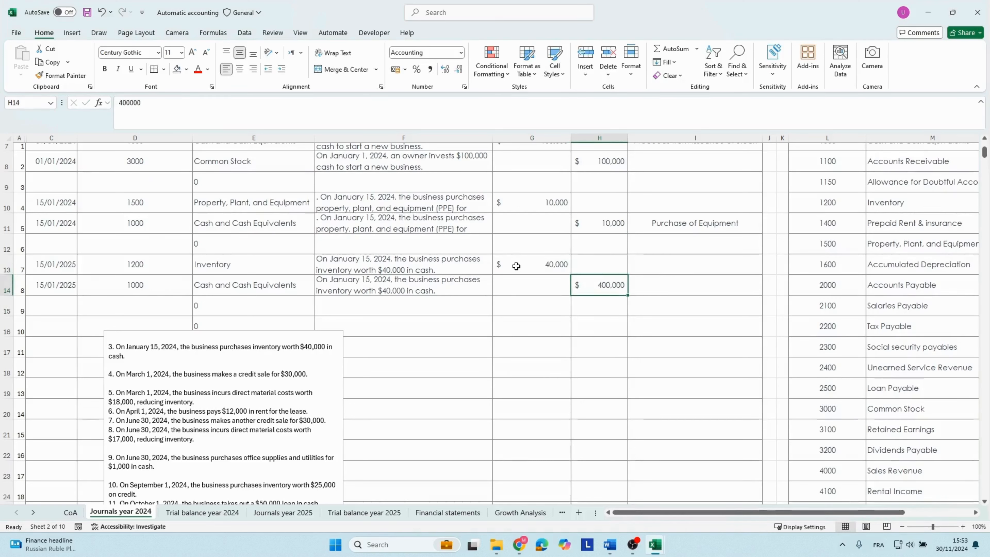
key(Down)
key(Down)
key(Down)
key(Down)
key(Down)
key(Down)
key(Down)
key(Down)
key(Down)
key(Down)
key(Down)
key(Down)
key(Down)
key(Down)
key(Down)
key(Down)
key(Down)
key(Down)
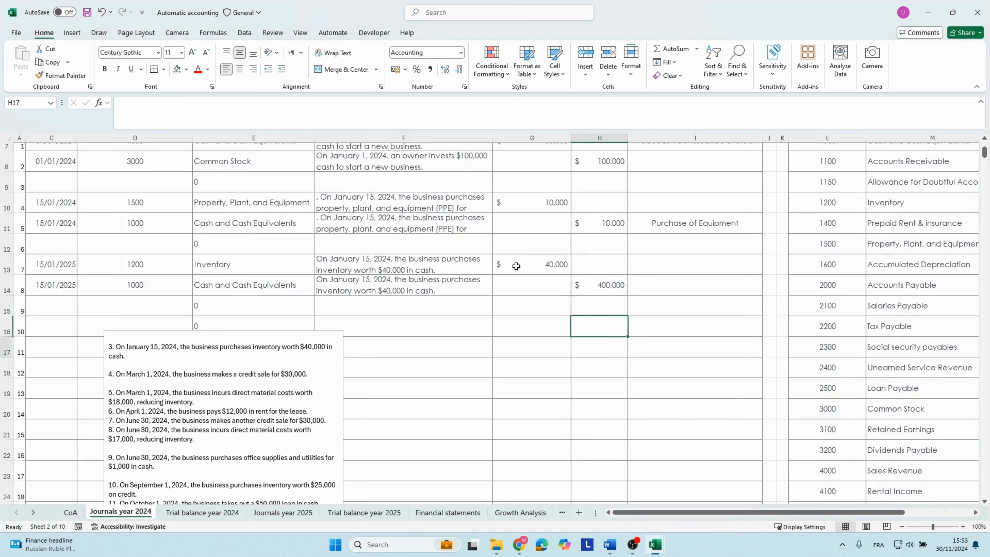
key(Down)
key(Down)
key(Down)
key(Down)
key(Down)
key(Down)
key(Down)
key(Down)
key(Down)
key(Down)
key(Down)
key(Down)
key(Down)
key(Down)
key(Down)
key(Down)
key(Down)
key(Down)
key(Down)
key(Down)
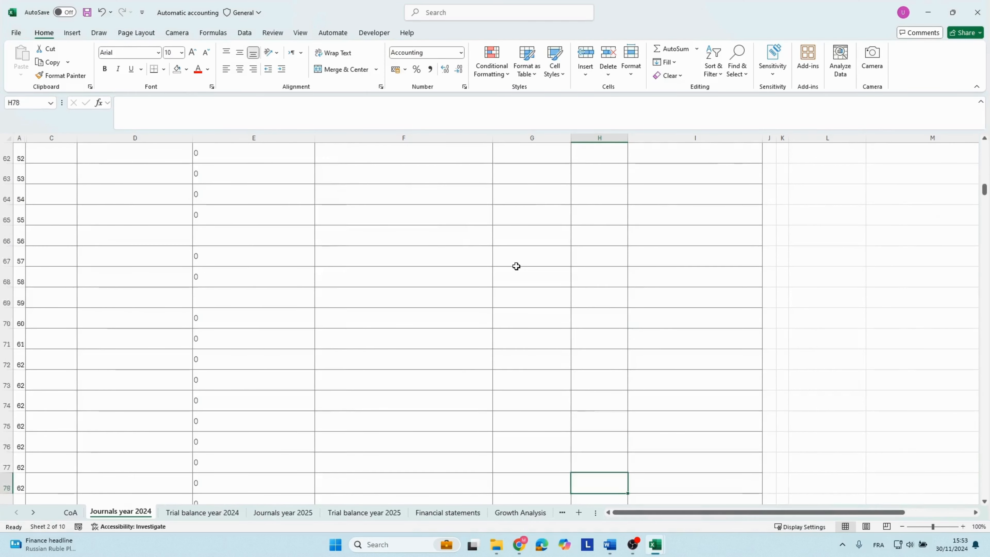
key(Up)
key(Up)
key(Up)
key(Up)
key(Up)
key(Up)
key(Up)
key(Up)
key(Up)
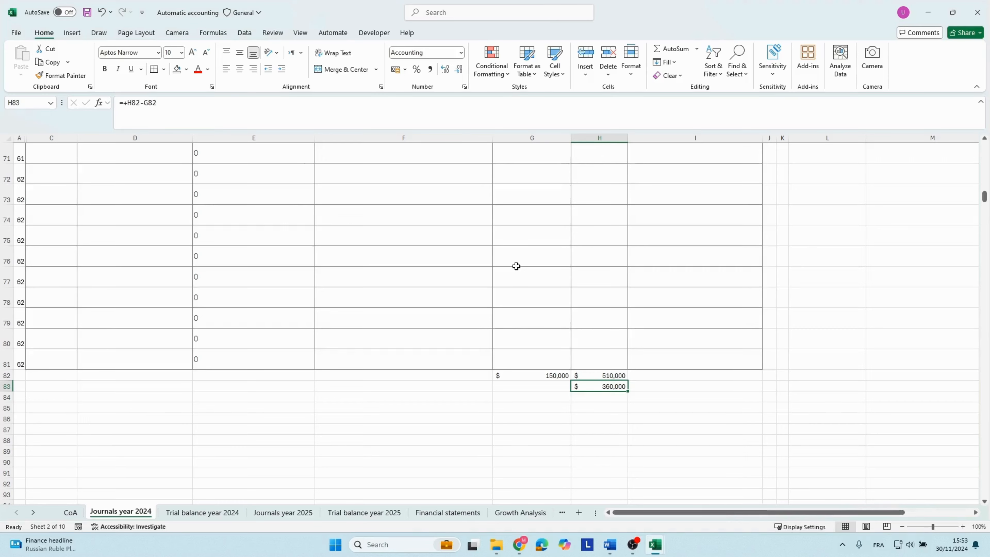
Correct the credit for the Cash and Cash Equivalents line in row 14 to 40000.
key(Page_Up)
key(Page_Up)
key(Page_Up)
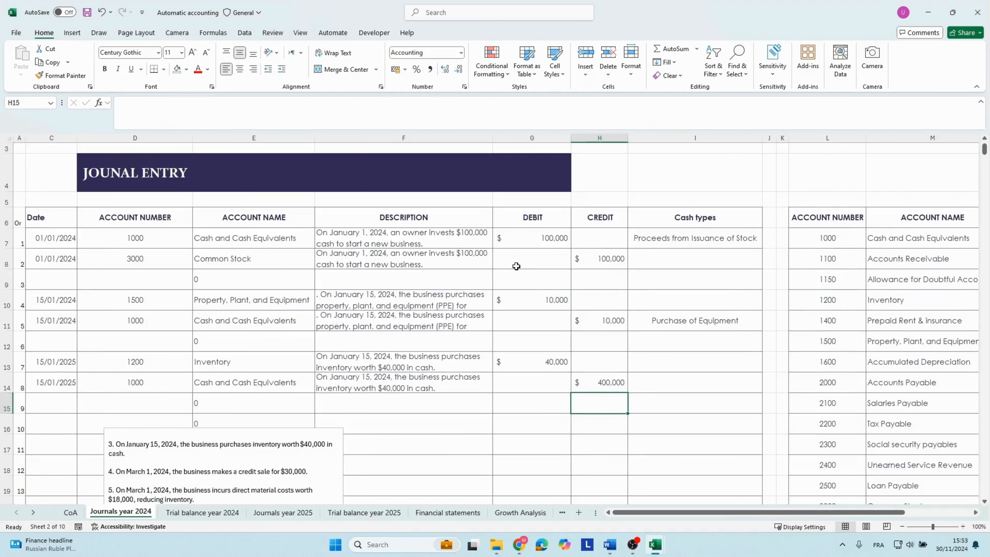
key(Up)
text(4)
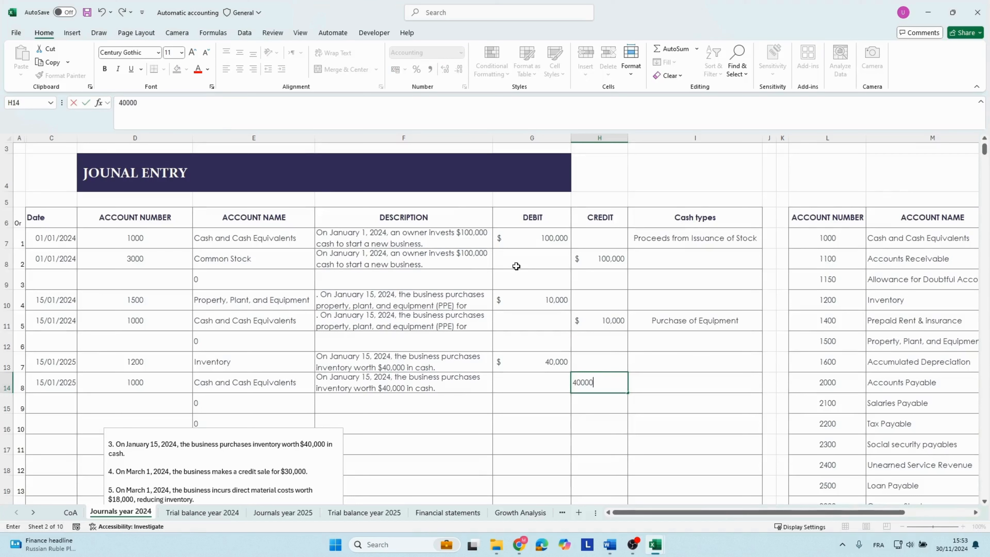
key(Tab)
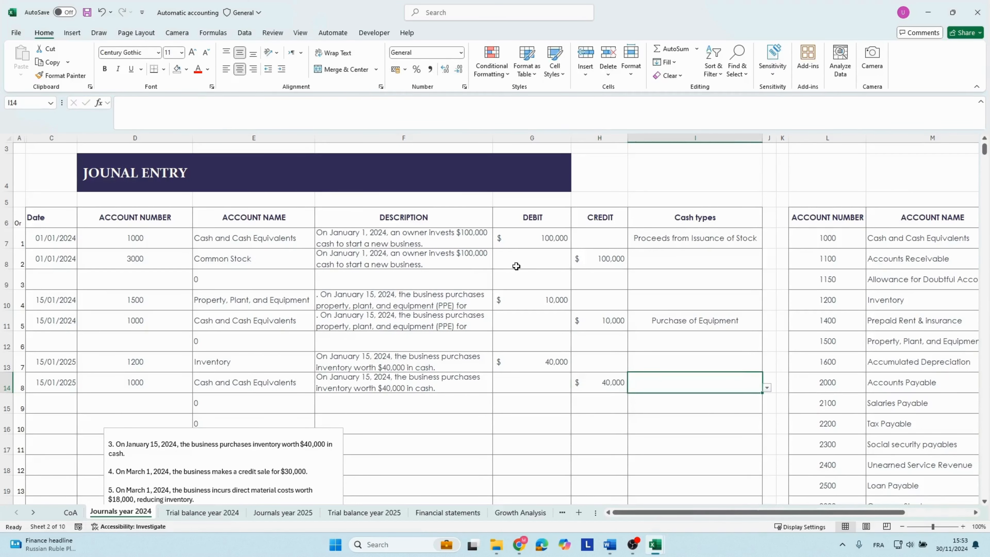
Set the row 14 cash type to Cash Paid to Suppliers and Employees and widen the Cash types column to fit.
click(130, 386)
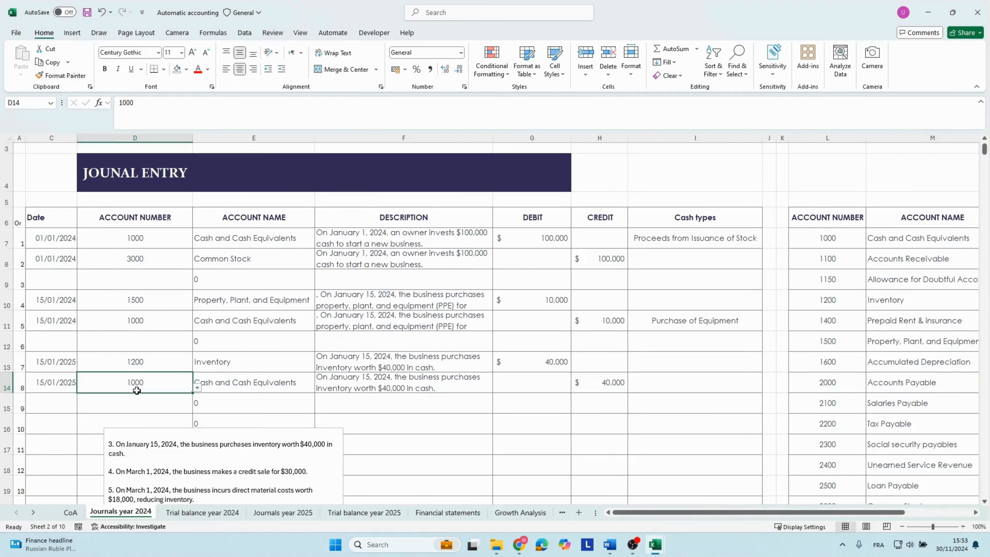
click(731, 387)
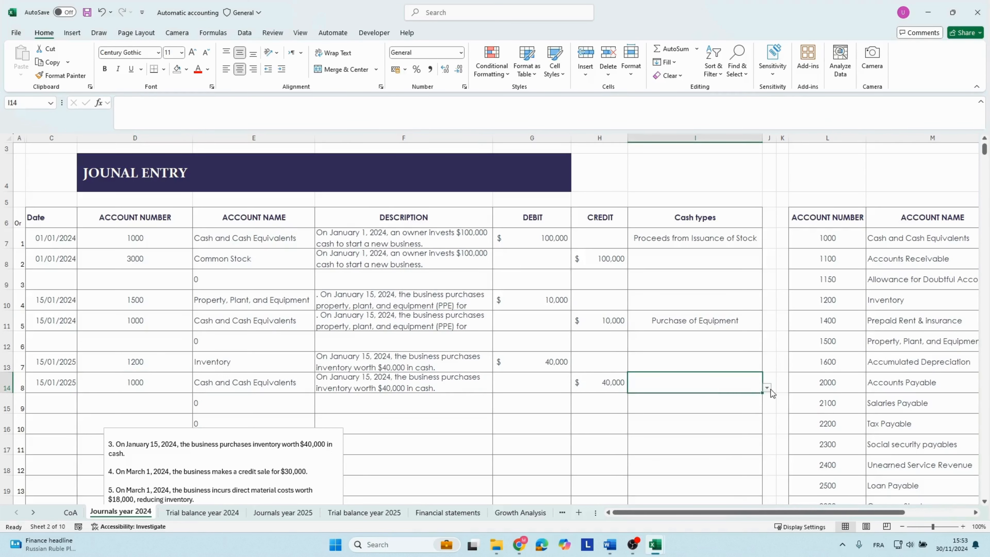
click(766, 388)
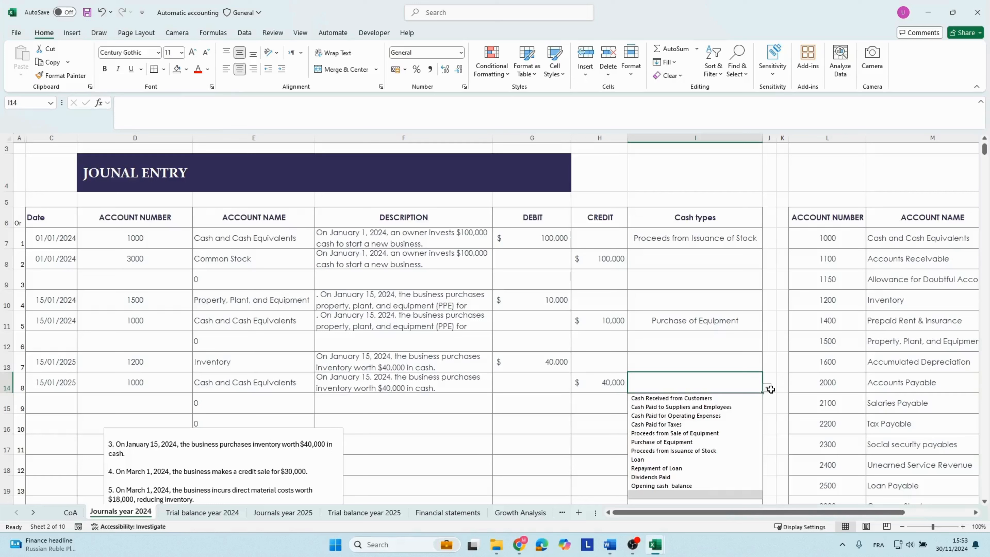
click(644, 407)
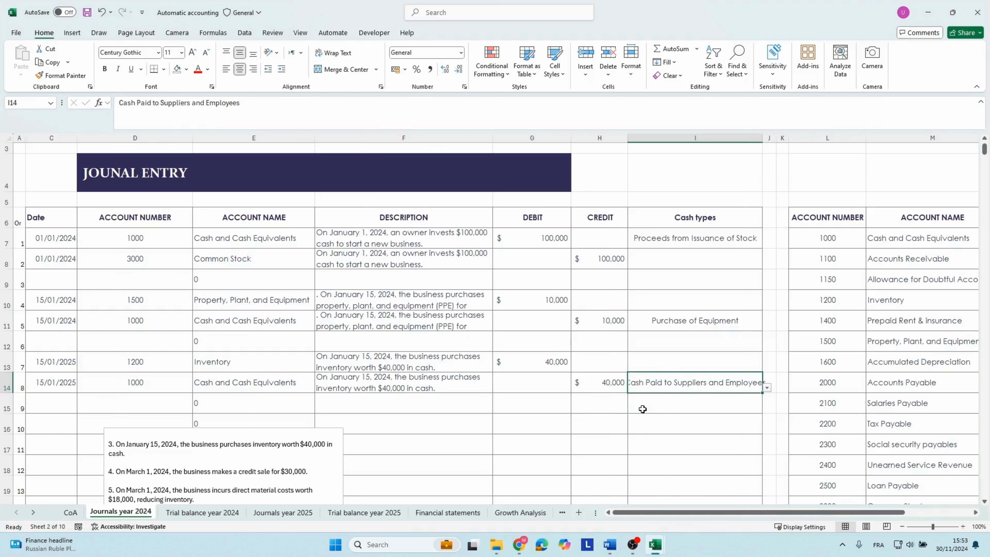
click(401, 379)
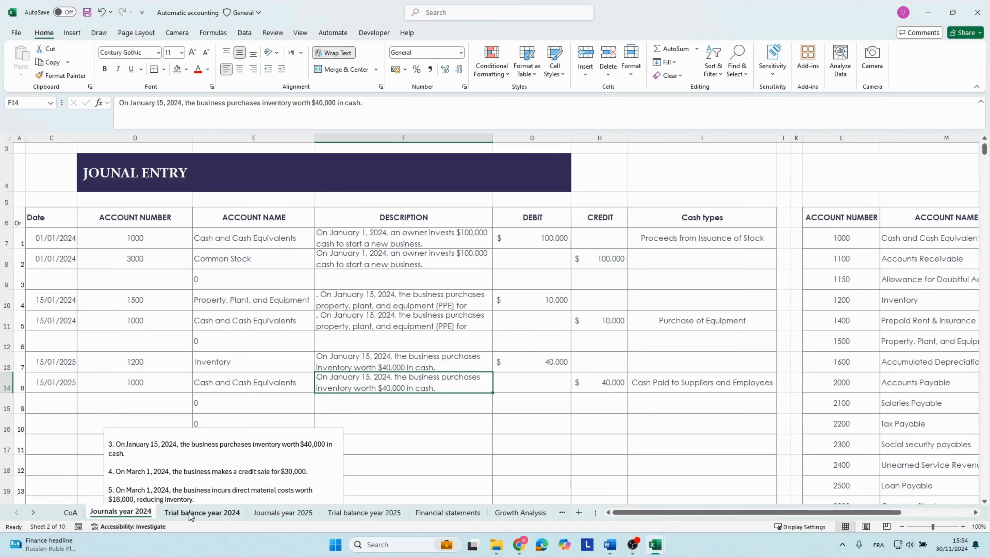
Compare the debit and credit totals below the 2024 journal, including their difference.
scroll(564, 411, down, 9)
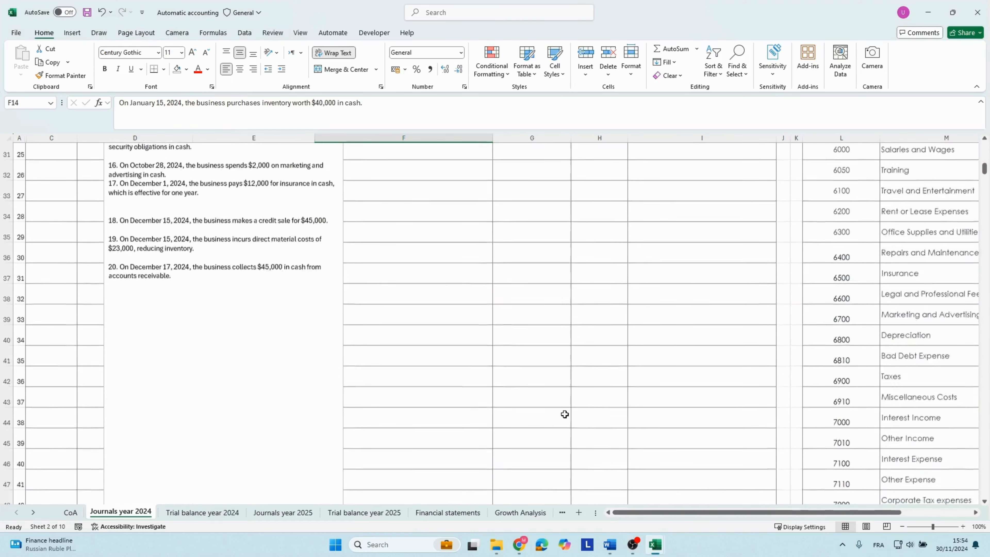
scroll(565, 414, down, 7)
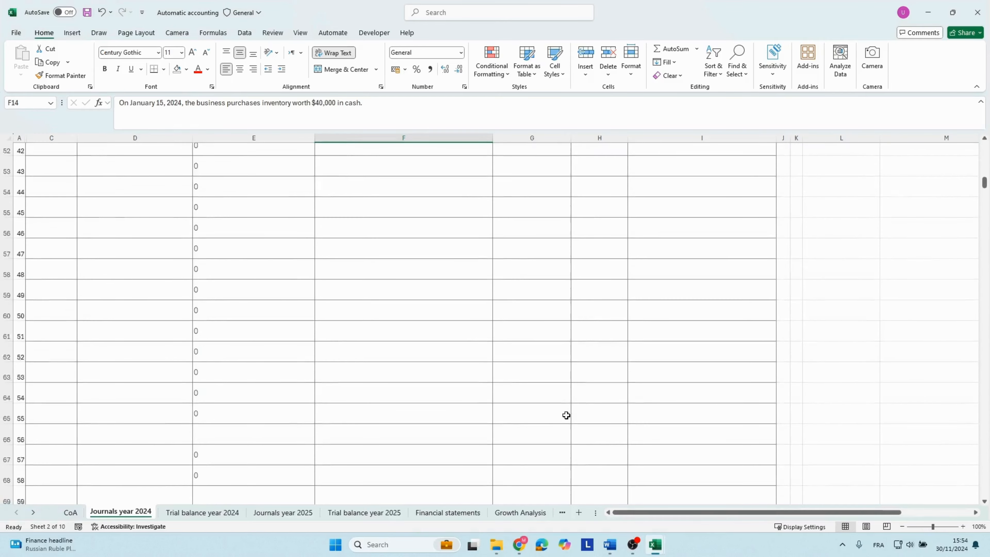
scroll(567, 416, down, 7)
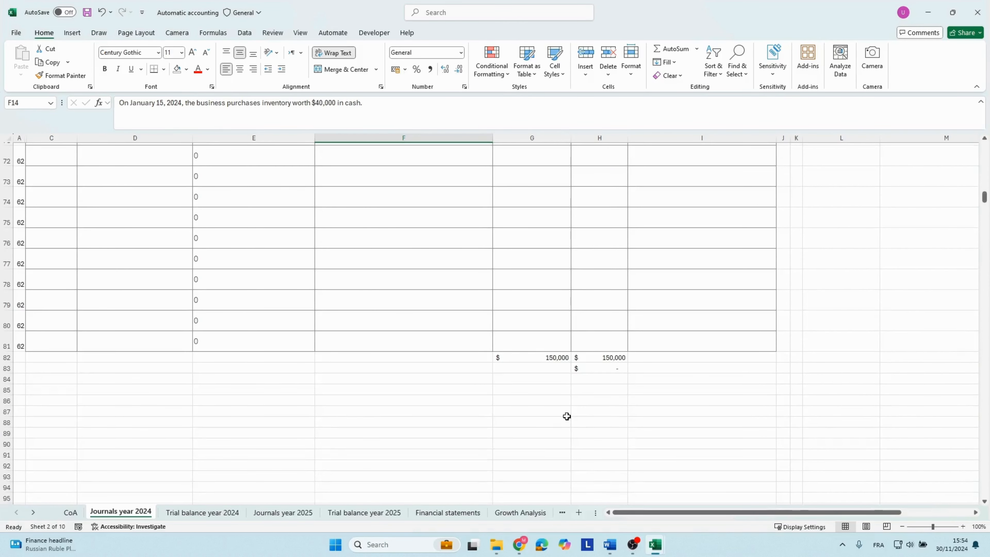
scroll(446, 453, up, 3)
Check the Cash, Inventory, and Property, Plant, and Equipment balances in the 2024 trial balance.
key(ctrl+Page_Down)
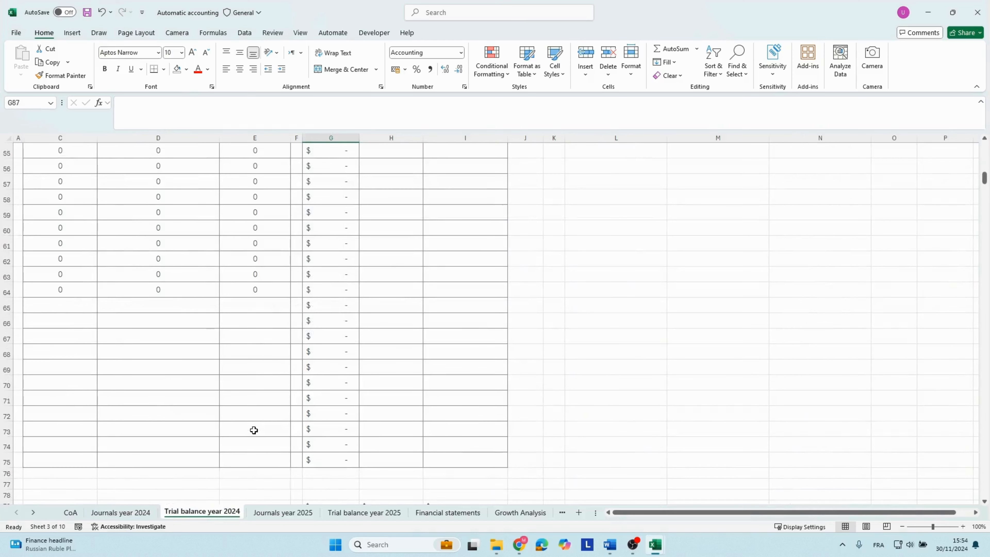
scroll(254, 430, up, 7)
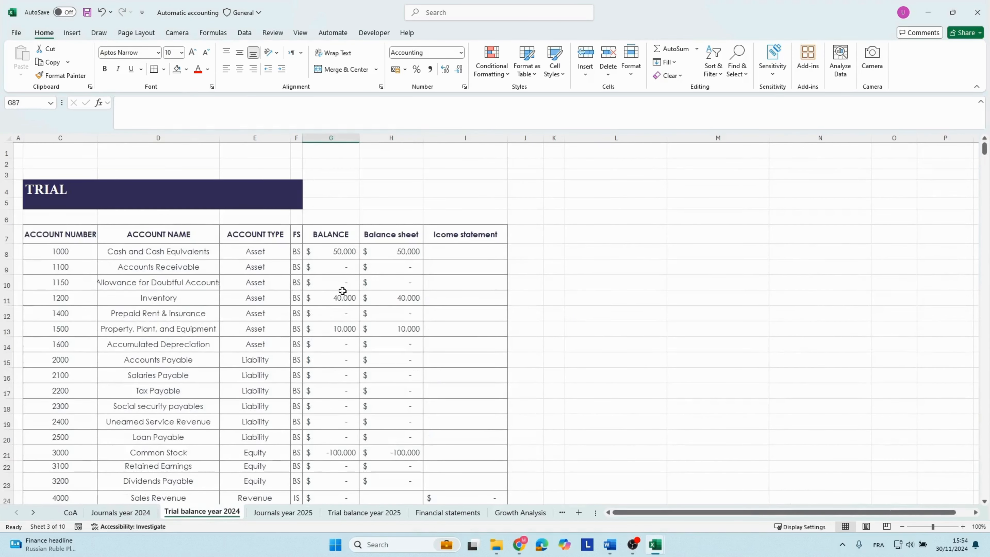
click(324, 250)
click(278, 318)
click(317, 251)
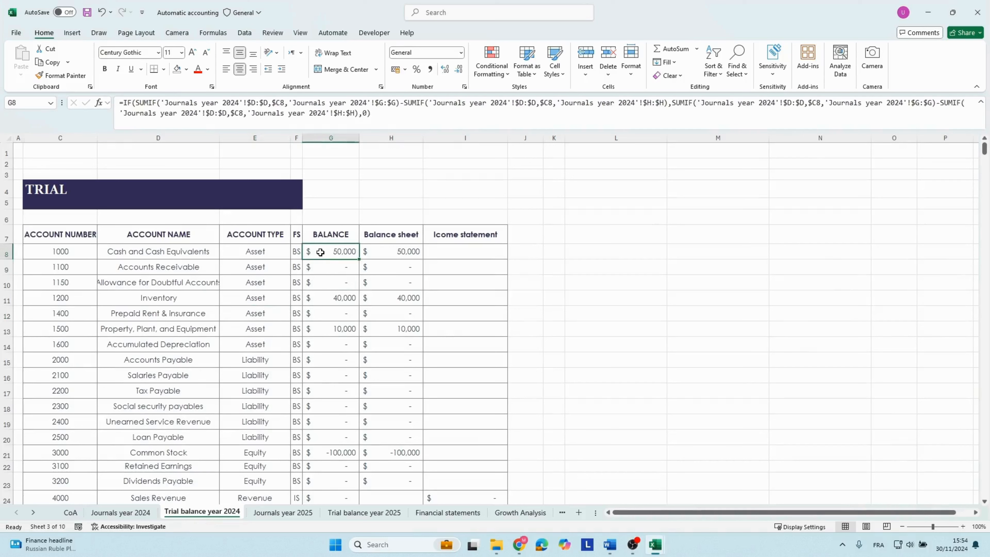
click(316, 297)
click(319, 249)
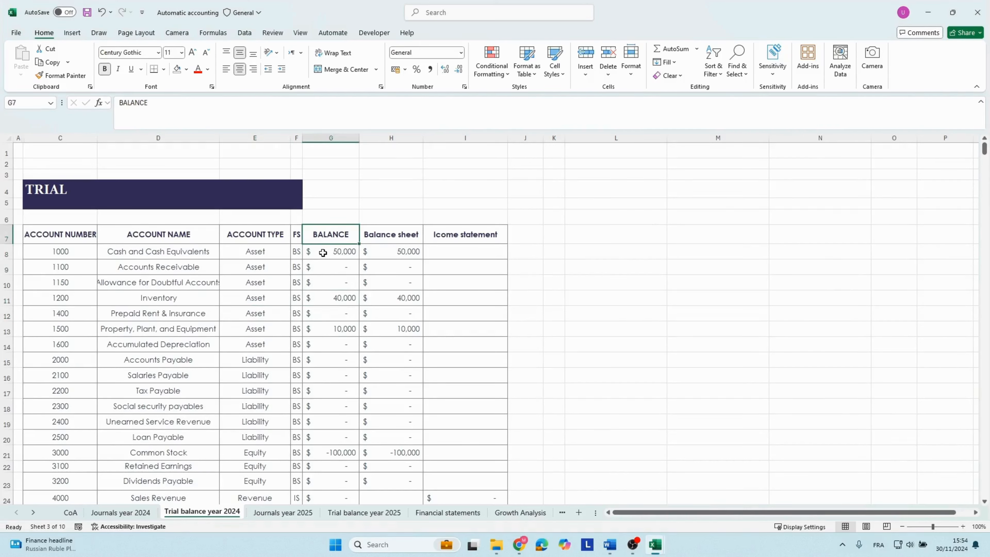
click(322, 268)
click(321, 302)
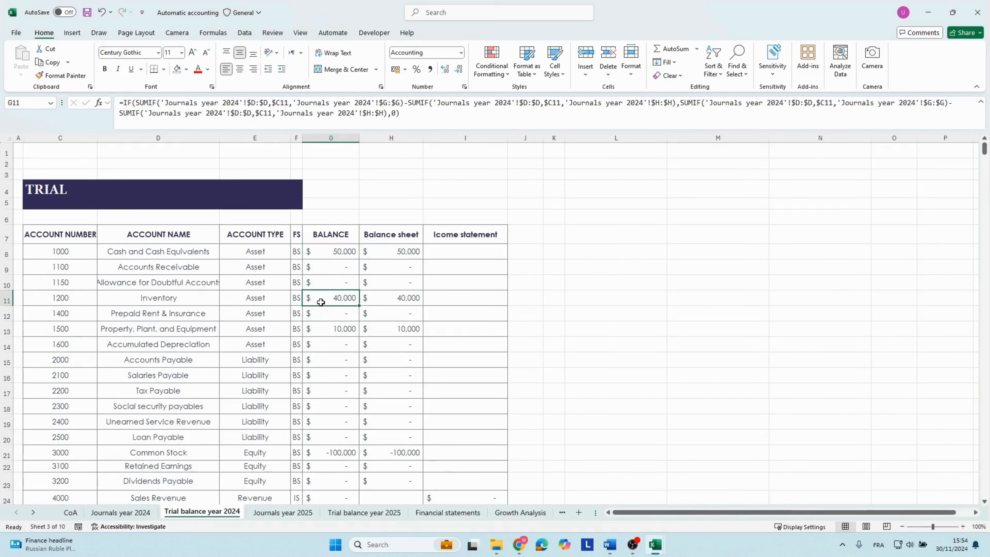
click(324, 331)
click(327, 302)
Check the 2024 Cash, Inventory, and Property, Plant, and Equipment amounts on the balance sheet in the financial statements.
click(429, 512)
scroll(355, 389, up, 1)
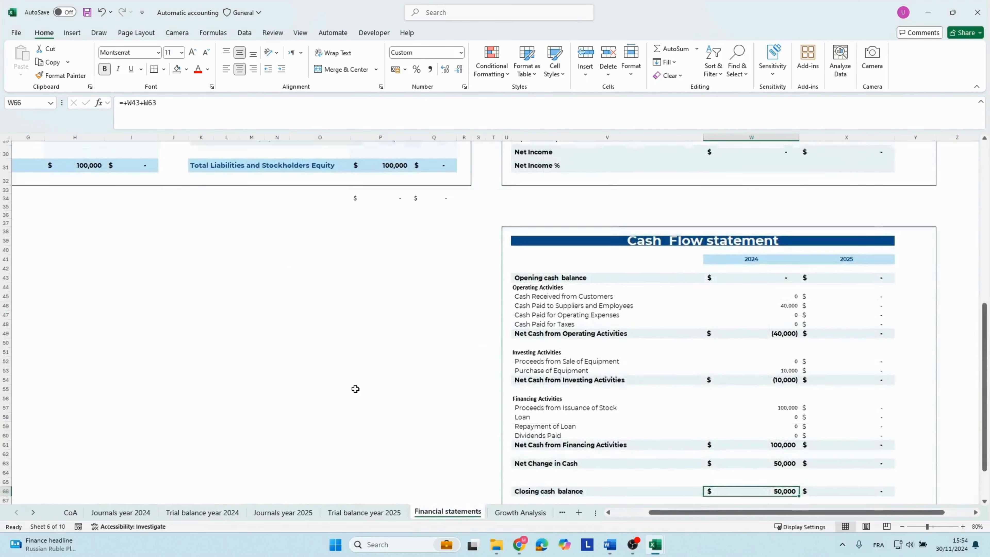
scroll(356, 389, up, 10)
drag(331, 360, 15, 346)
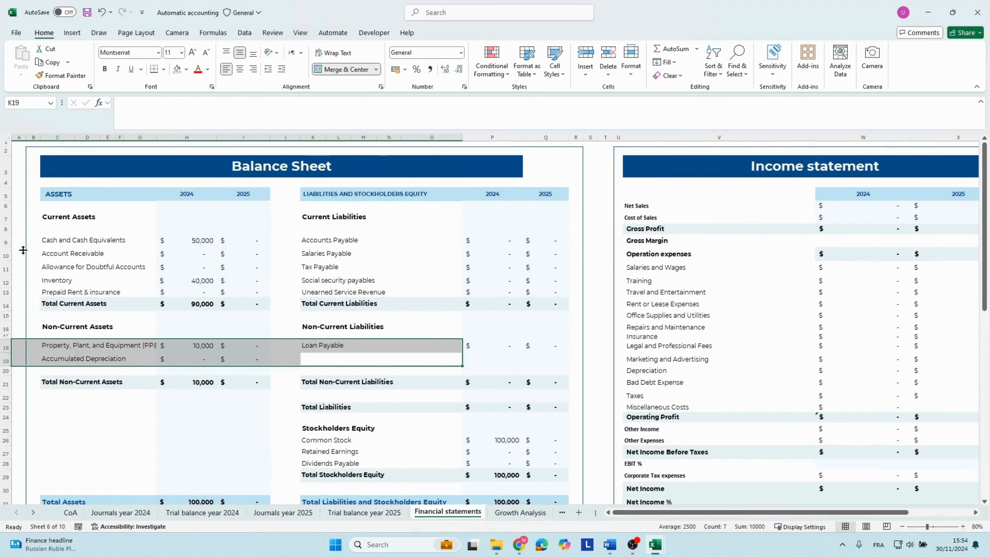
click(184, 238)
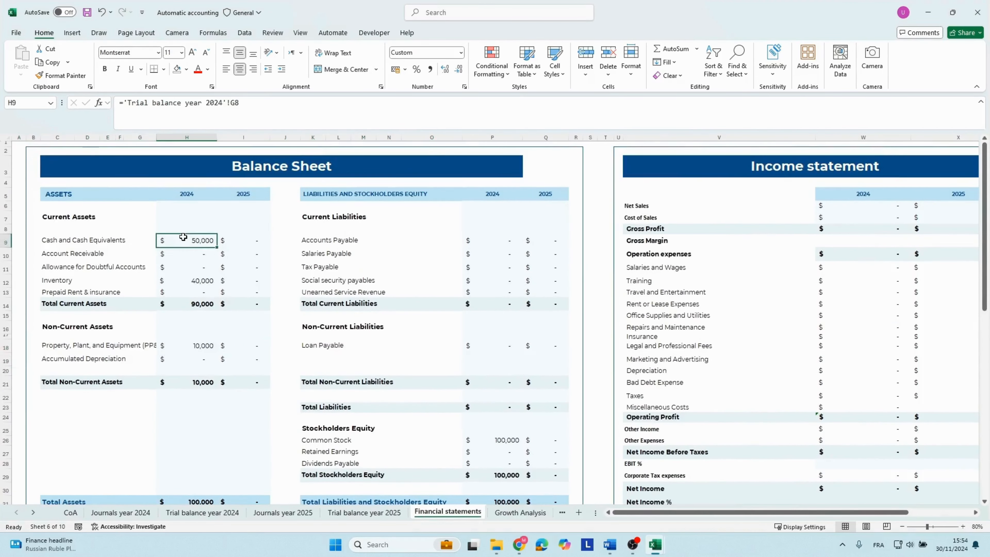
click(185, 283)
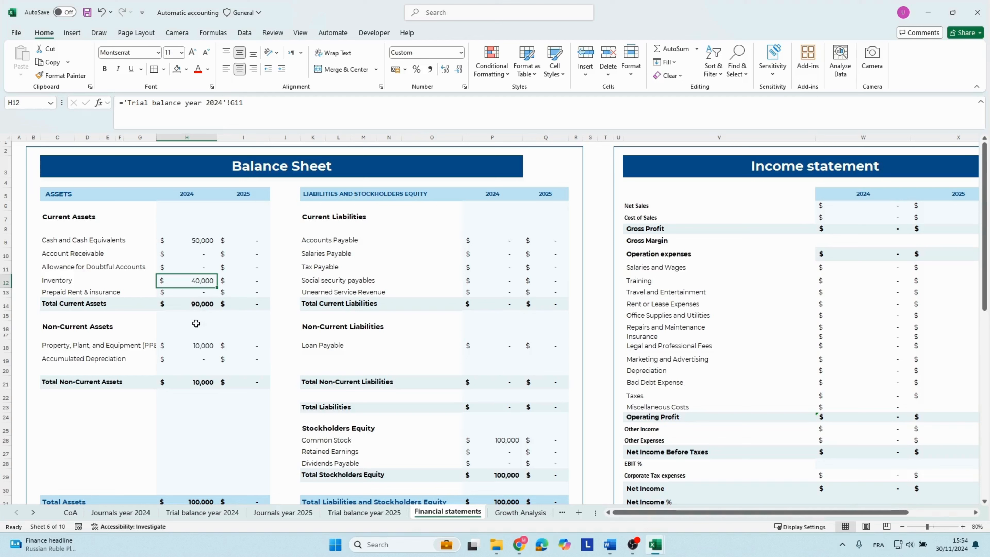
click(189, 344)
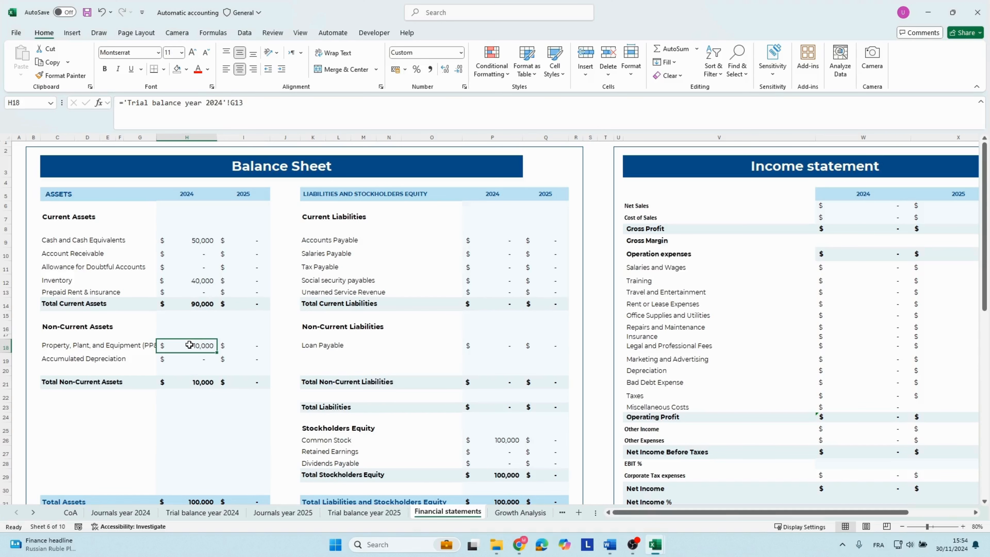
Compare the balance sheet's 2024 Total Assets with Total Liabilities and Stockholders Equity.
key(Down)
key(Down)
key(Down)
key(Down)
key(Down)
key(Down)
key(Down)
key(Down)
key(Down)
key(Down)
key(Down)
key(Down)
key(Down)
key(Down)
key(Down)
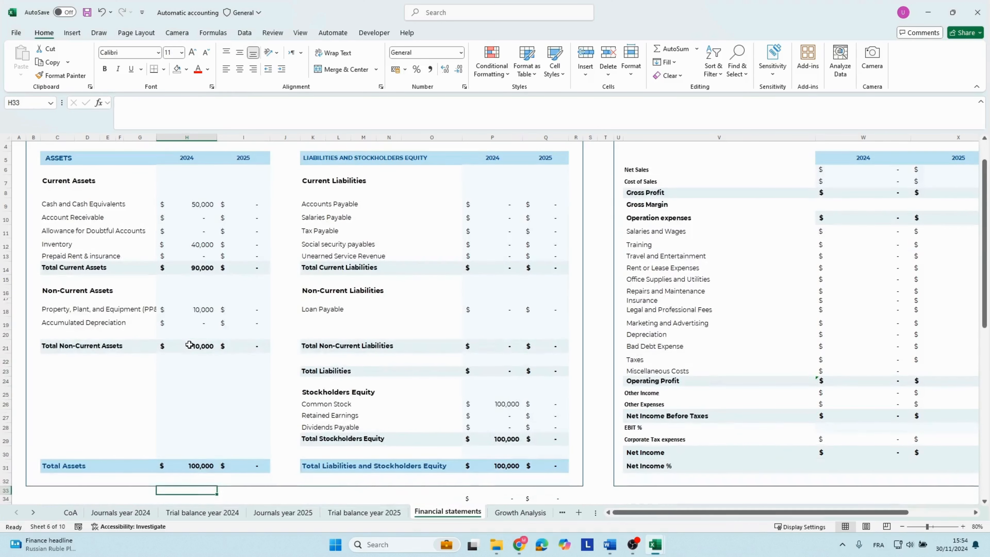
key(Up)
key(Up)
key(Right)
key(Right)
key(Right)
key(Right)
key(Right)
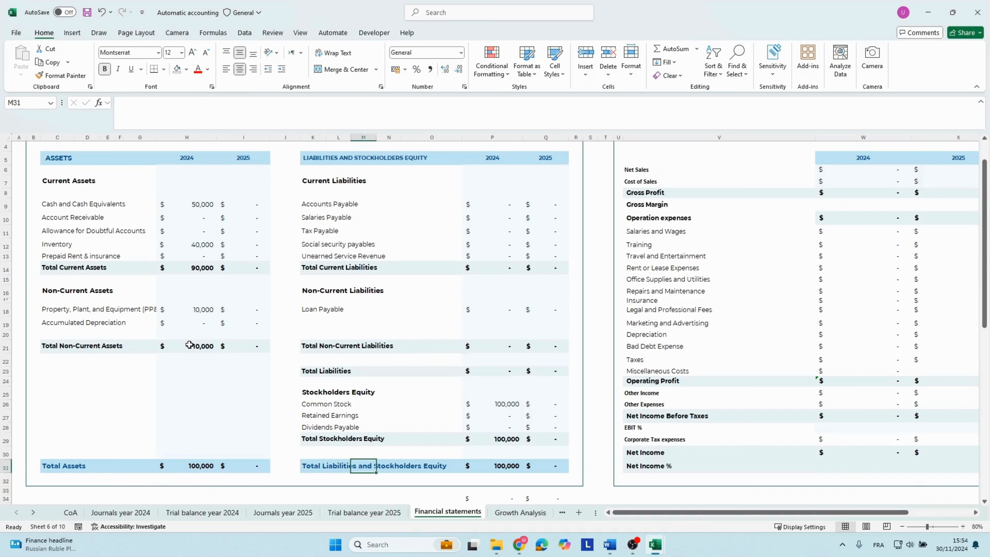
key(Right)
key(Right)
key(Right)
Look over the income statement beside the balance sheet for any 2024 amounts.
key(Right)
key(Right)
key(Right)
key(Right)
key(Right)
key(Right)
key(Right)
key(Right)
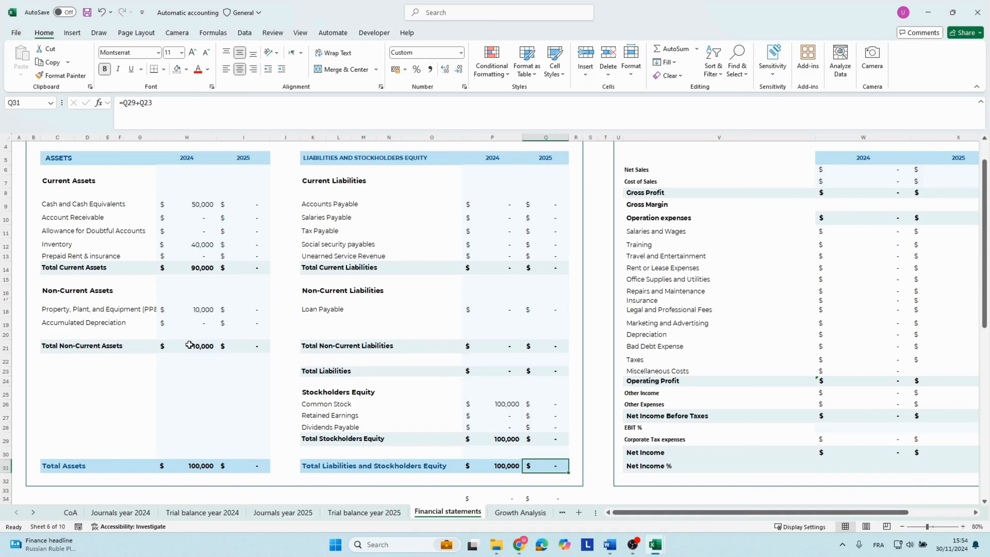
key(Right)
key(Right)
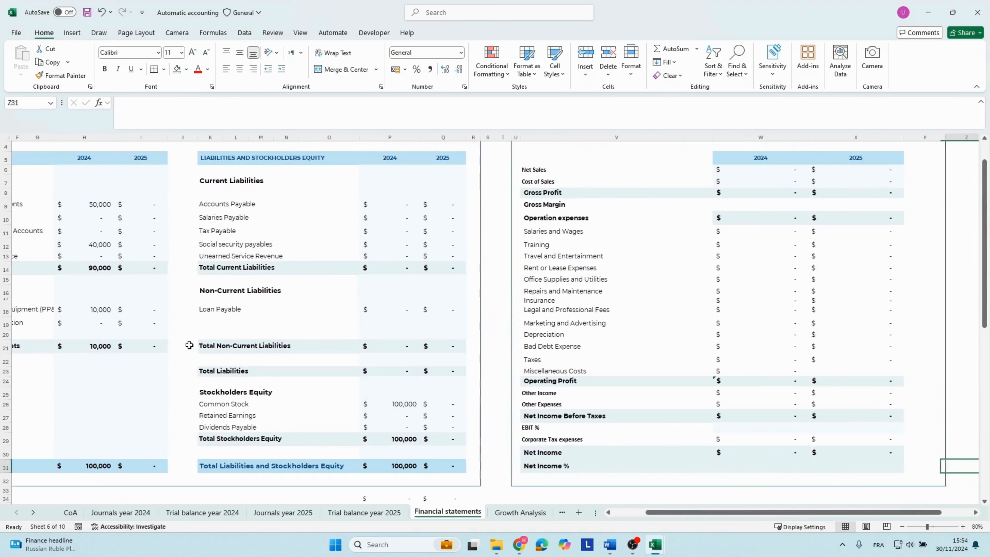
key(Up)
key(Up)
key(Up)
key(Up)
key(Up)
key(Up)
key(Up)
key(Up)
key(Up)
key(Up)
key(Up)
key(Up)
key(Up)
key(Up)
key(Up)
key(Up)
key(Up)
key(Up)
key(Up)
key(Up)
key(Up)
key(Up)
key(Up)
key(Up)
key(Up)
key(Up)
key(Up)
key(Up)
key(Up)
key(Up)
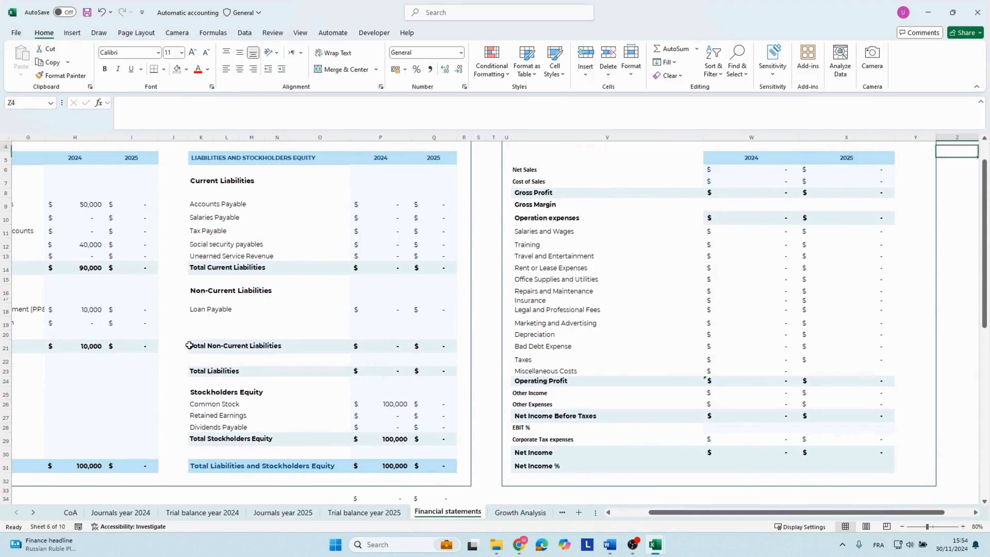
Examine the cash flow statement's 2024 operating activities, including Cash Paid to Suppliers and Employees and the net operating cash.
key(Down)
key(Down)
key(Down)
key(Down)
key(Down)
key(Down)
key(Down)
key(Down)
key(Down)
key(Down)
key(Down)
key(Down)
key(Down)
key(Down)
key(Down)
key(Down)
key(Down)
key(Down)
key(Down)
key(Down)
key(Down)
key(Down)
key(Down)
key(Down)
key(Down)
key(Down)
key(Down)
key(Down)
key(Down)
key(Down)
key(Down)
key(Down)
key(Down)
key(Down)
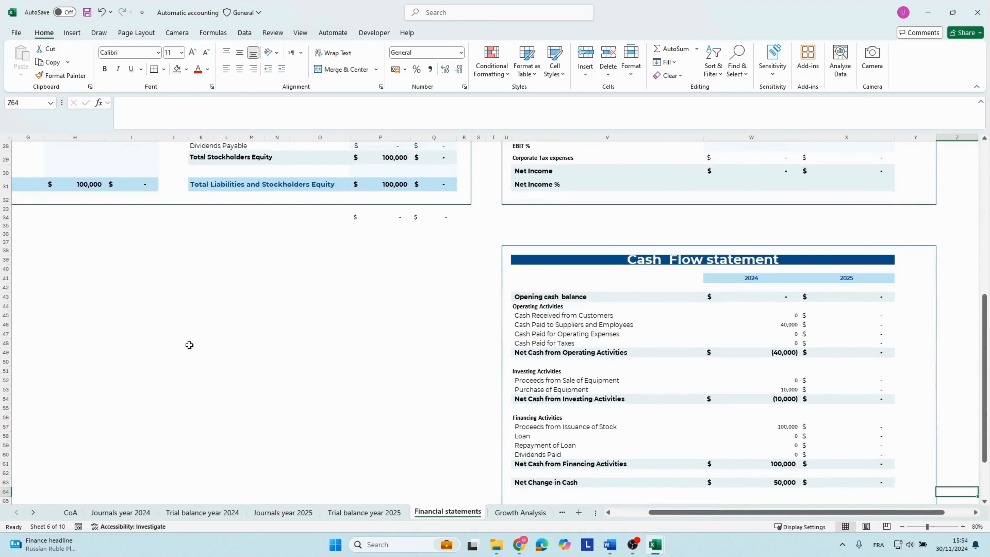
key(Up)
key(Up)
key(Up)
key(Up)
key(Up)
key(Up)
key(Up)
key(Up)
key(Up)
key(Left)
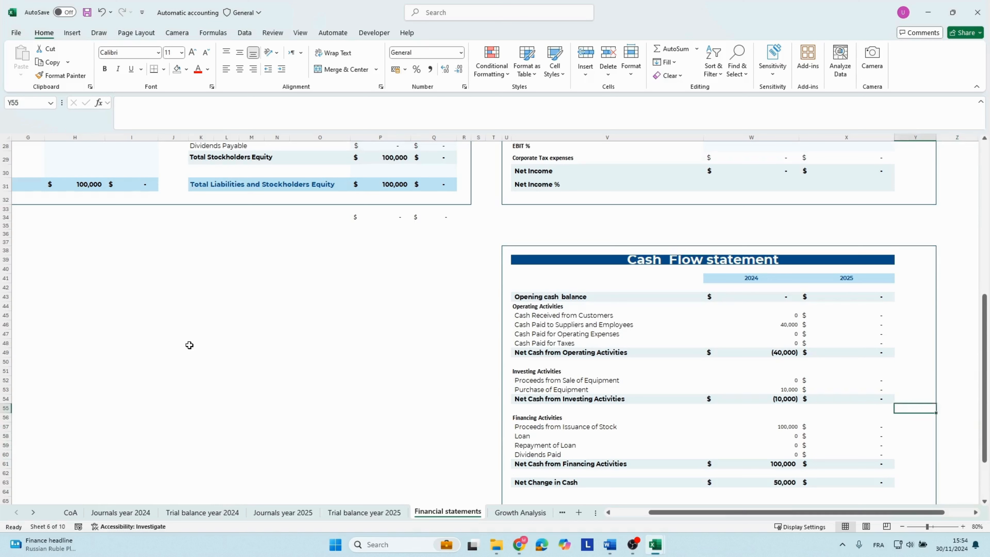
key(Left)
key(Left)
key(Up)
key(Up)
key(Up)
key(Up)
key(Up)
key(Up)
key(Up)
key(Up)
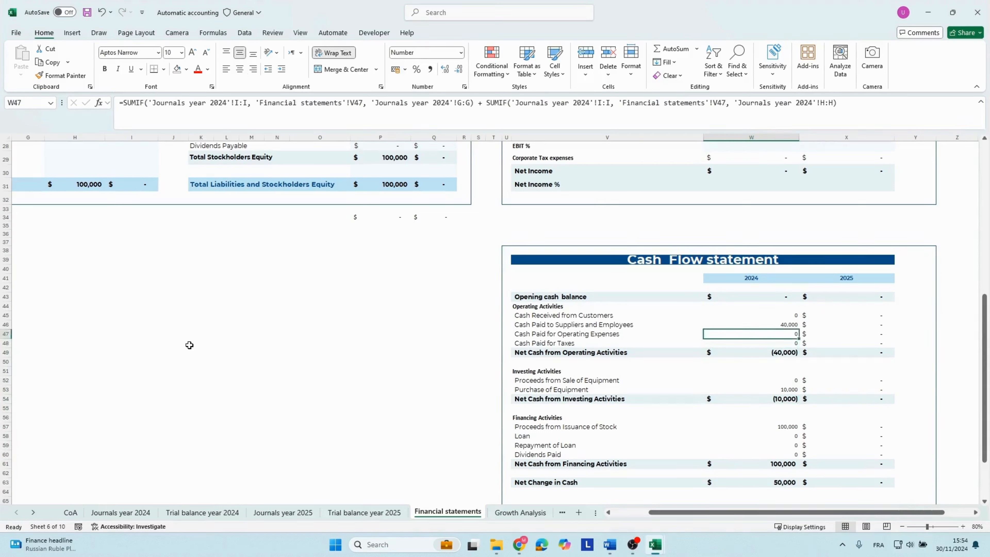
key(Down)
key(Down)
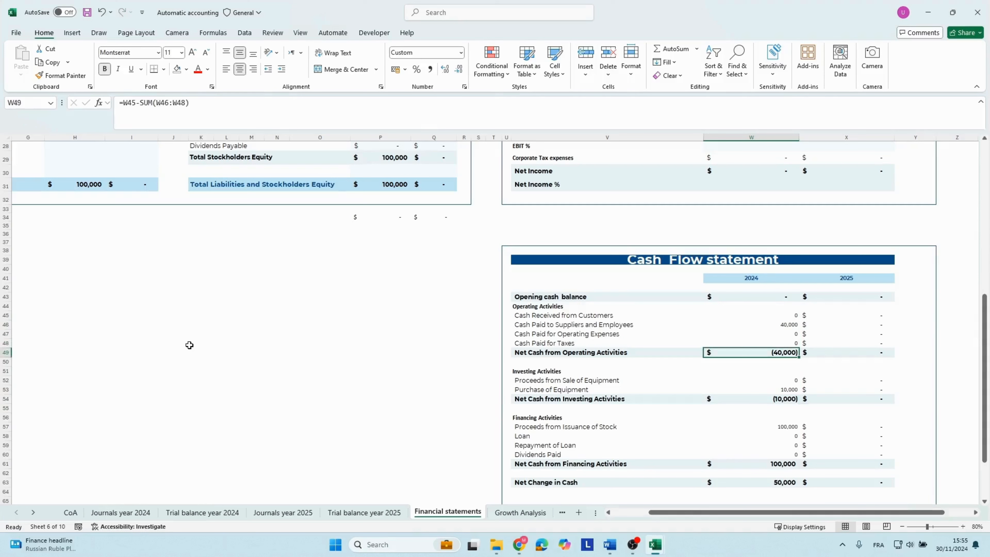
key(Up)
key(Up)
key(Up)
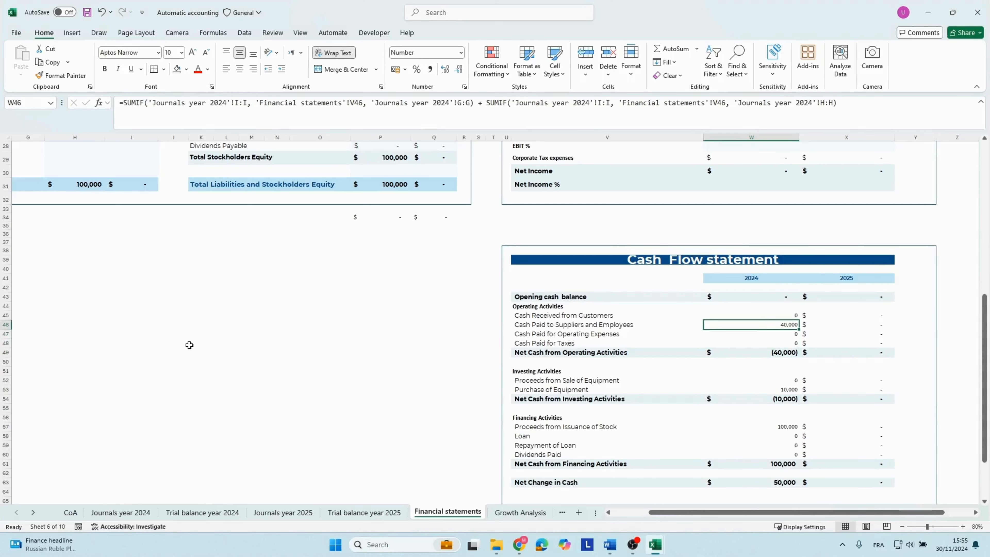
Examine the 2024 net cash totals for operating, investing and financing activities down to the closing cash balance on the cash flow statement.
key(Down)
key(Down)
key(Down)
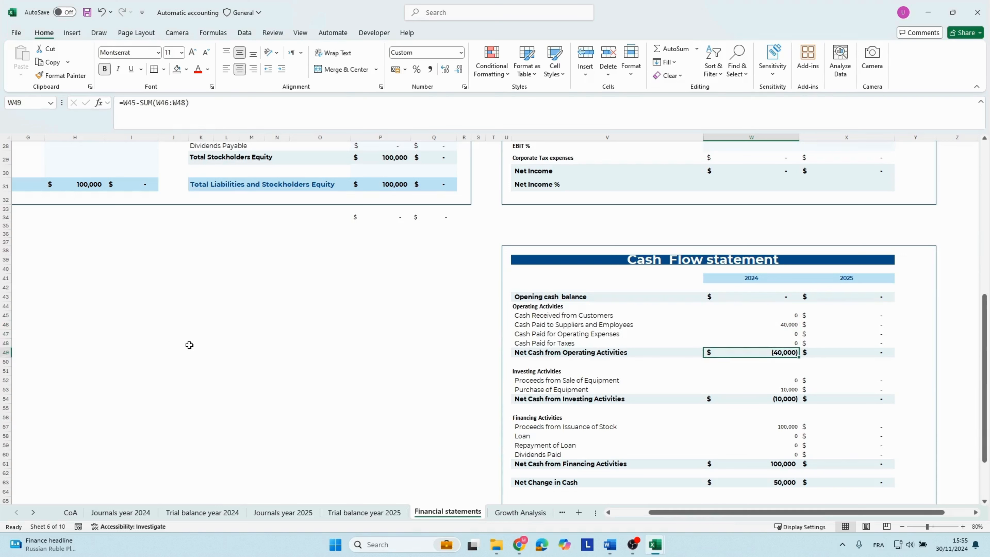
key(Down)
key(Down)
key(Down)
key(Down)
key(Down)
key(Down)
key(Down)
key(Down)
key(Down)
key(Down)
key(Down)
key(Down)
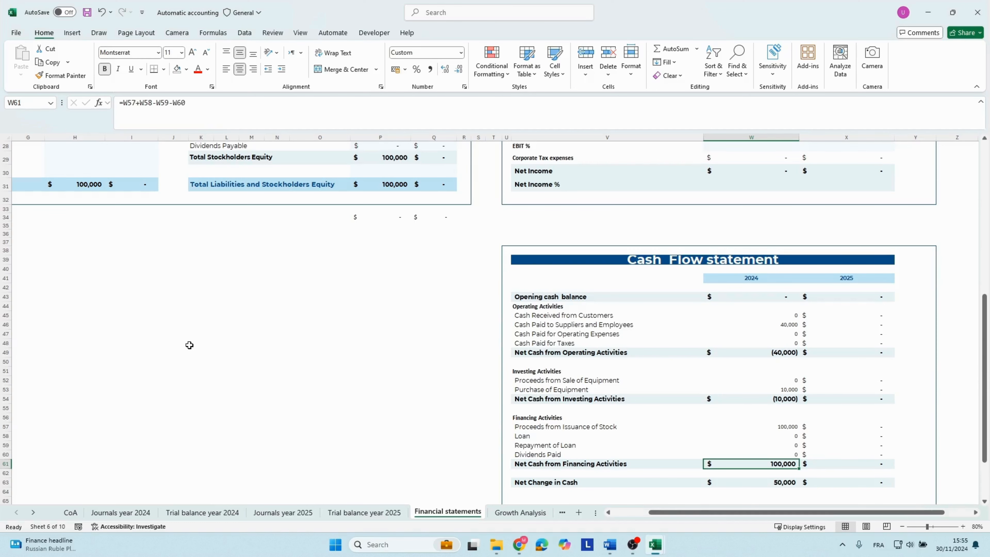
key(Down)
key(Down)
key(Down)
key(Down)
key(Down)
key(Down)
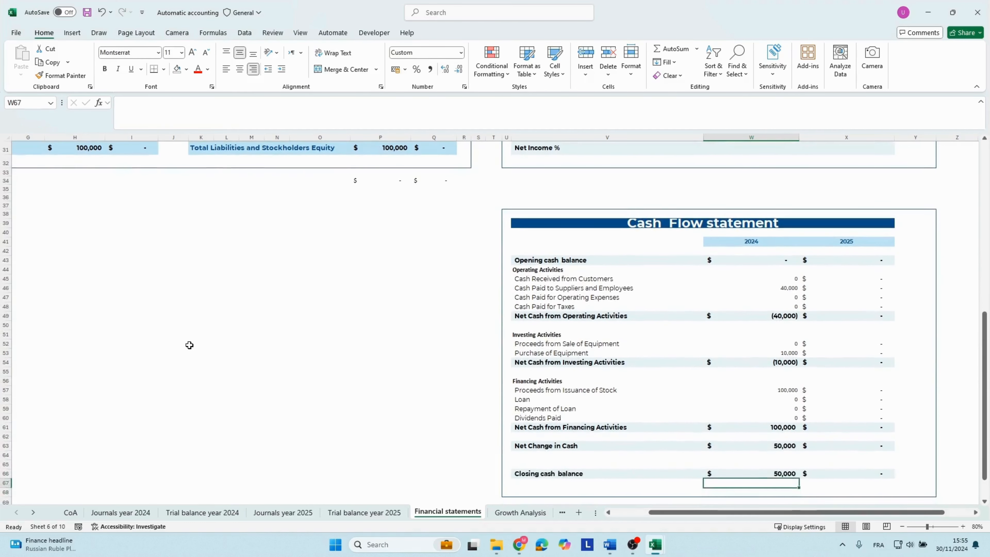
Inspect the formulas behind the 2024 Net Change in Cash and Closing cash balance on the cash flow statement.
key(Up)
key(Up)
key(Up)
key(Up)
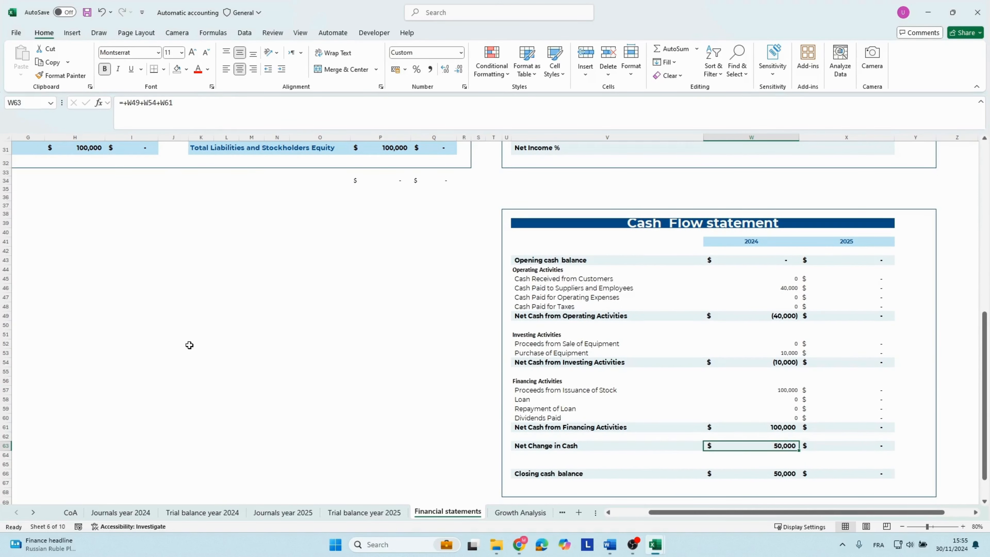
key(F2)
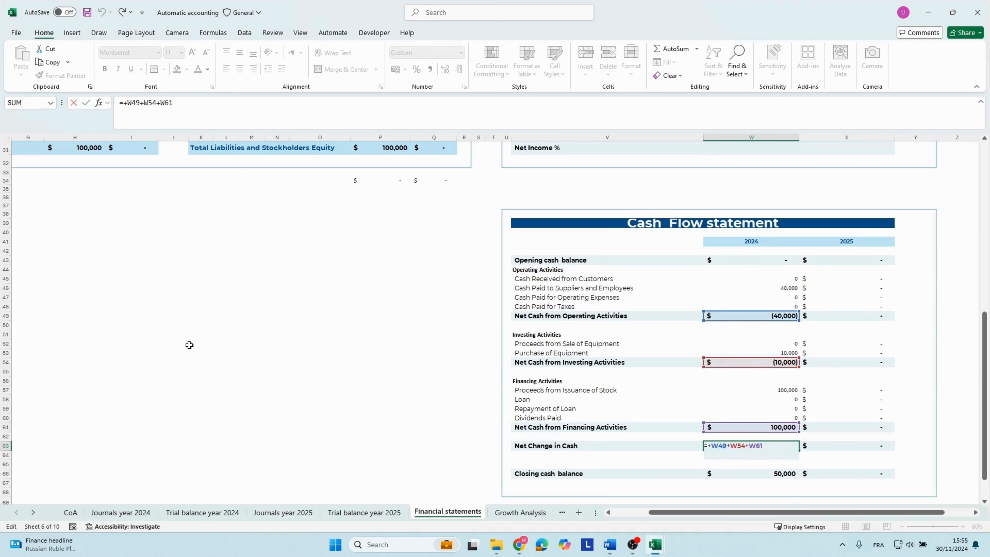
key(Return)
key(Down)
key(Down)
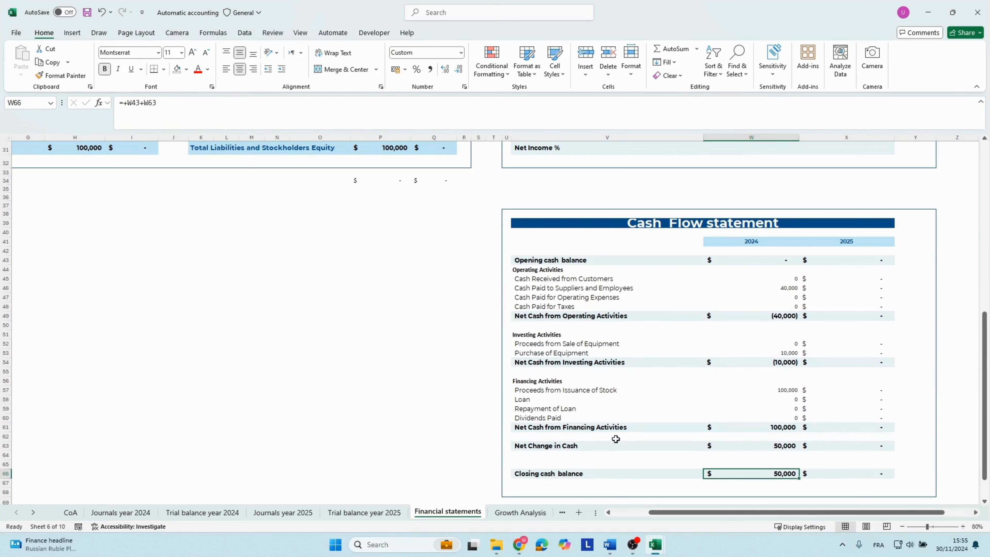
Inspect the 2024 check formula below the cash flow statement and trace its references to the closing cash balance and balance sheet cash.
scroll(696, 416, down, 2)
click(783, 461)
double_click(783, 461)
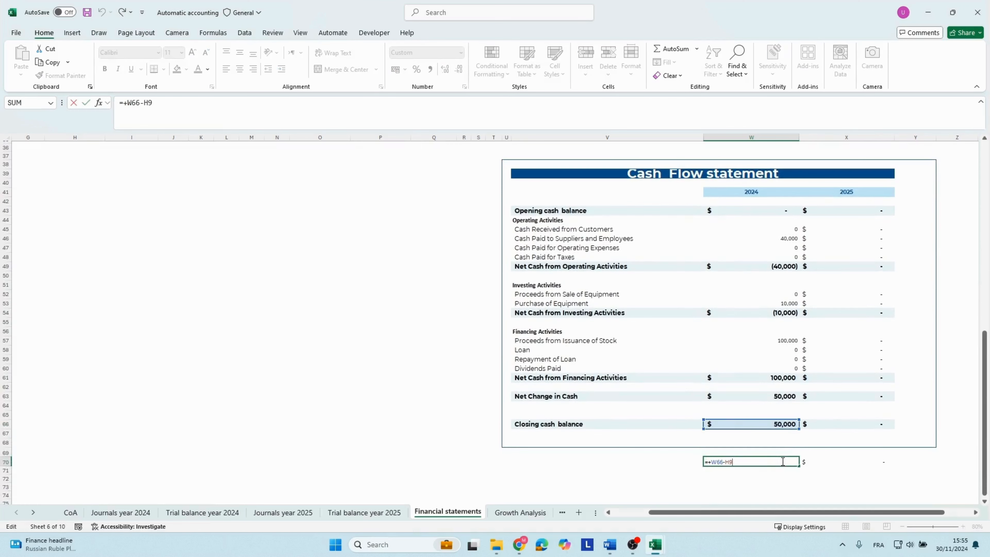
scroll(599, 412, up, 10)
scroll(599, 412, up, 1)
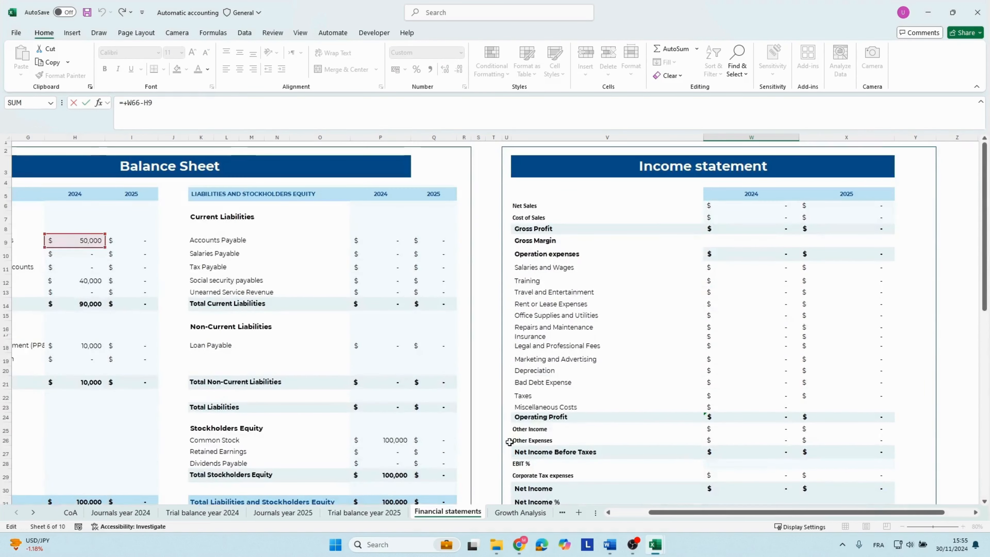
drag(663, 512, 723, 519)
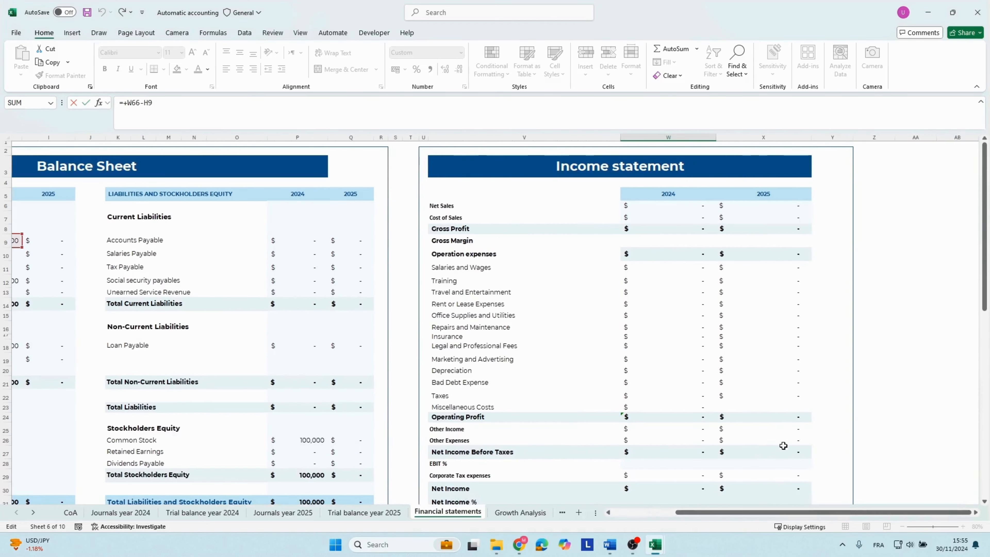
scroll(783, 442, down, 10)
scroll(790, 434, down, 1)
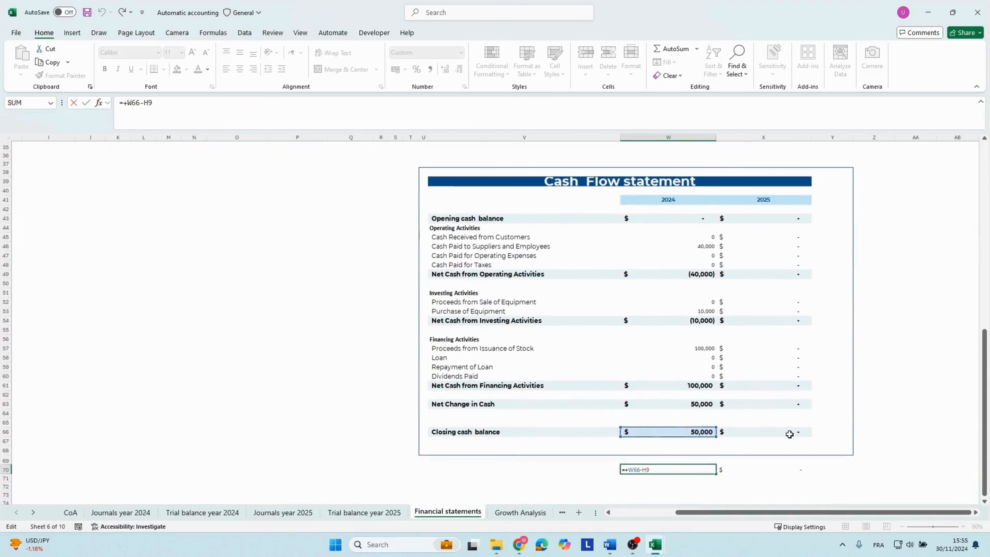
key(Return)
click(690, 468)
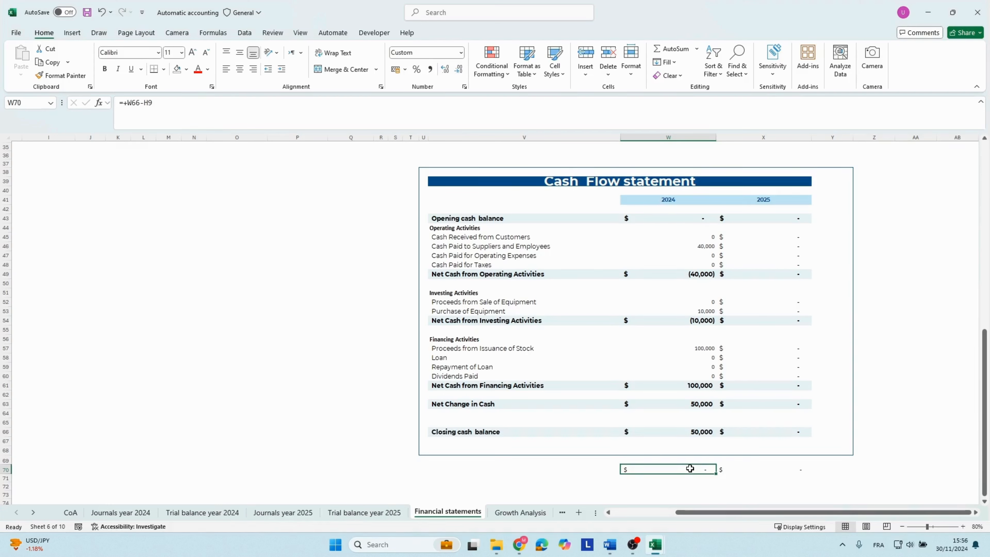
Compare the 2024 Closing cash balance with Cash and Cash Equivalents on the balance sheet.
click(485, 432)
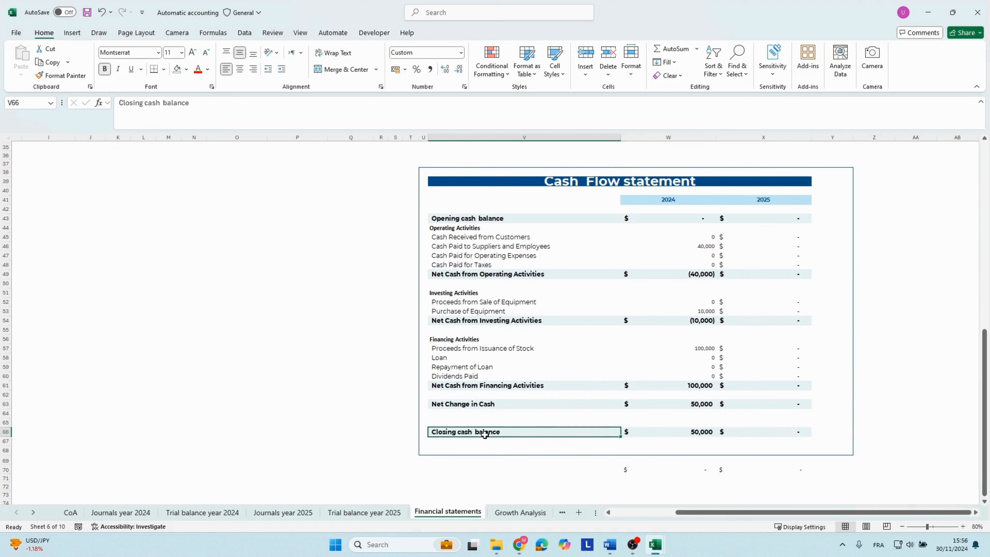
click(696, 429)
scroll(293, 287, up, 5)
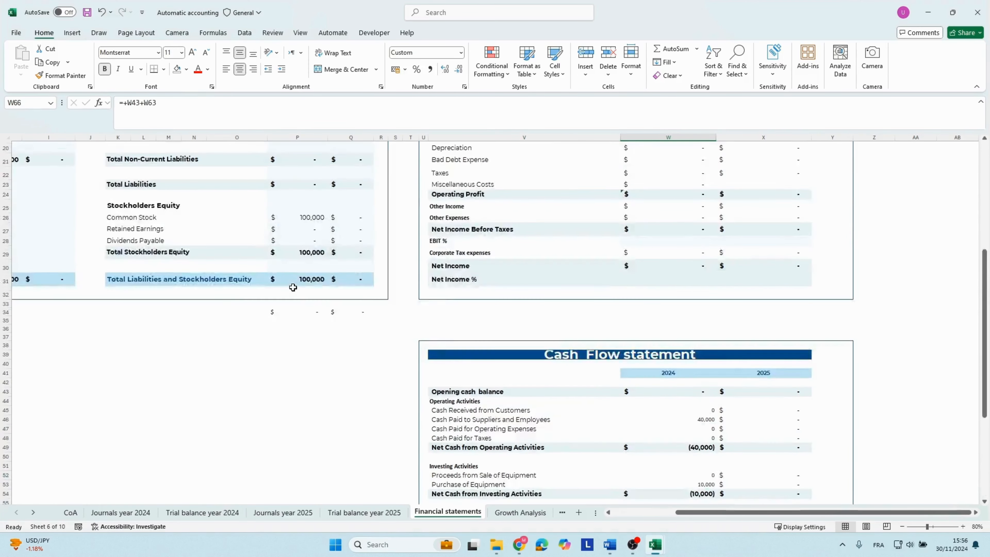
scroll(293, 287, up, 6)
drag(97, 250, 12, 256)
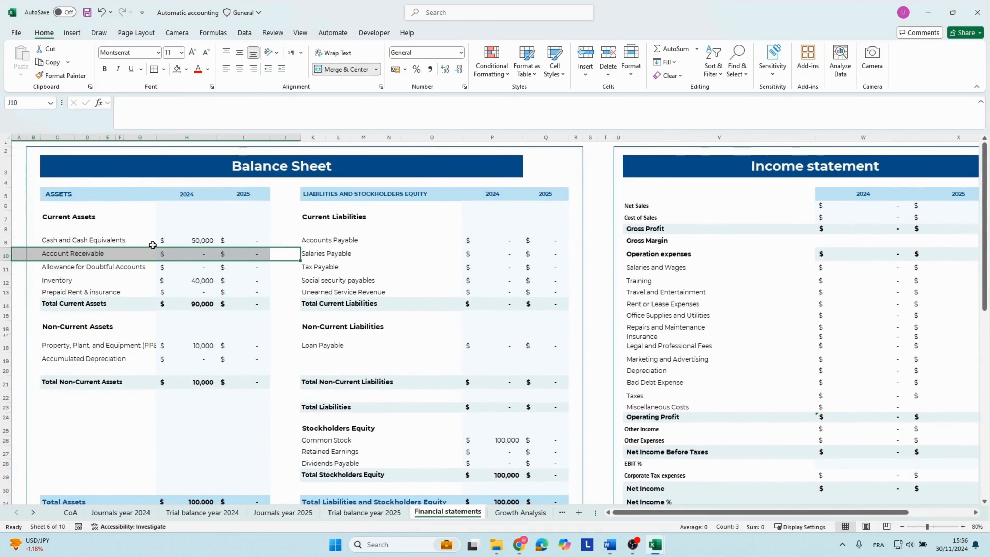
click(197, 240)
click(261, 239)
drag(113, 253, 113, 240)
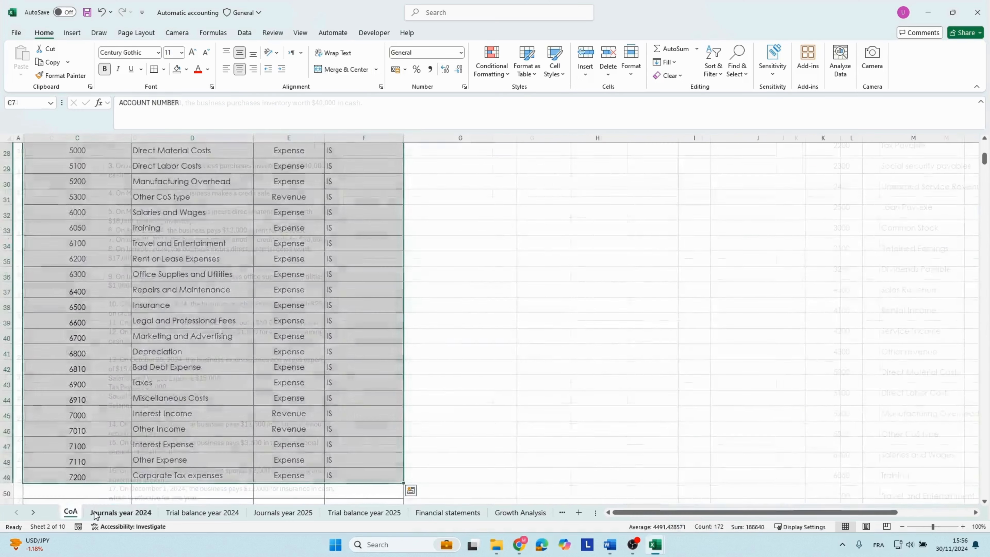
In Journals year 2024, remove transaction 3 from the case study text box and move the box below the next blank journal rows.
click(121, 512)
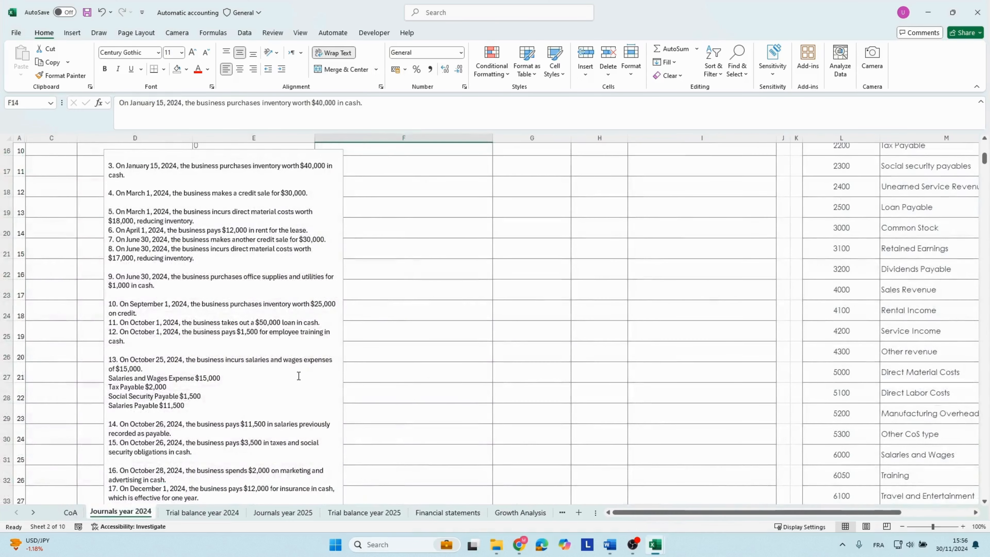
click(293, 257)
scroll(294, 375, up, 2)
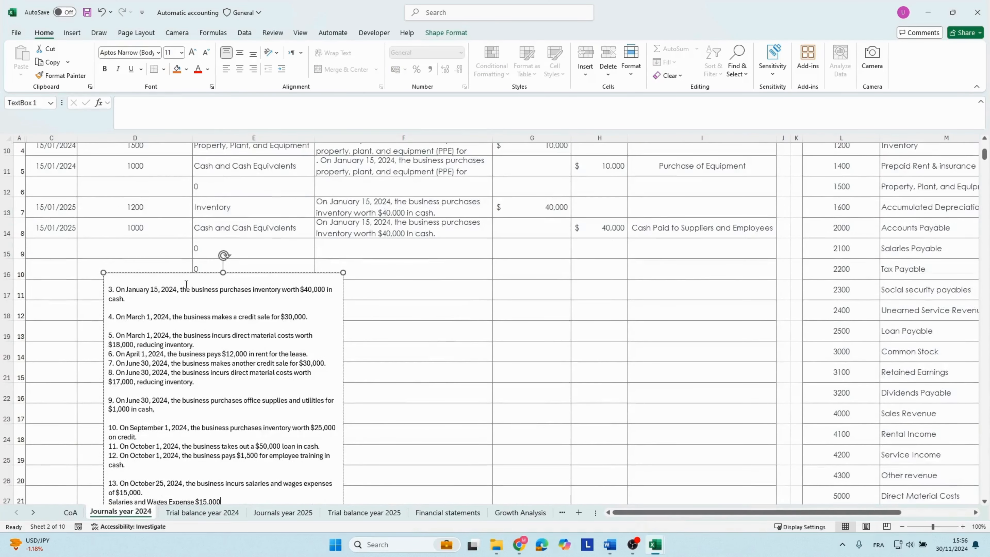
drag(194, 273, 210, 284)
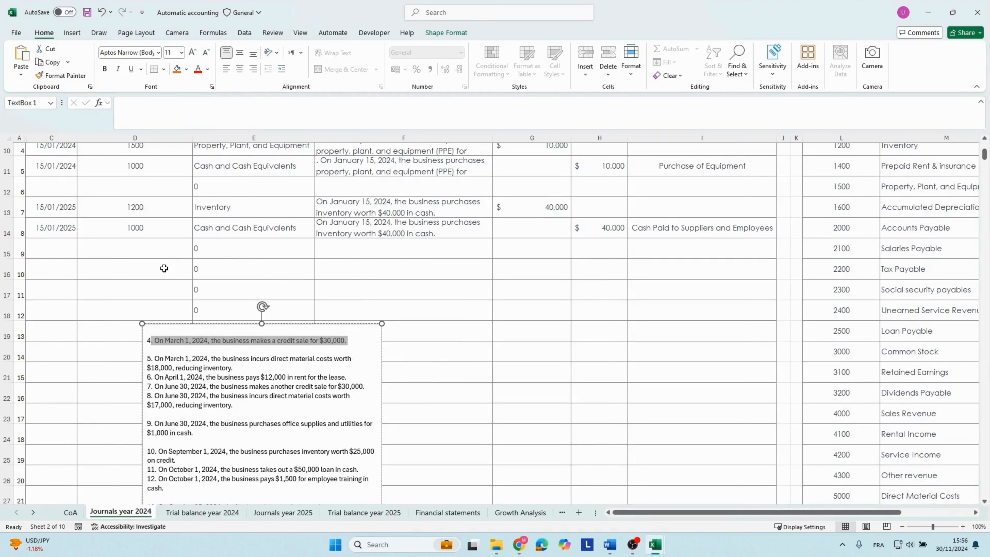
Start the journal entry for the March 1 credit sale in row 16 with the date 01/03/2024.
click(89, 251)
key(Tab)
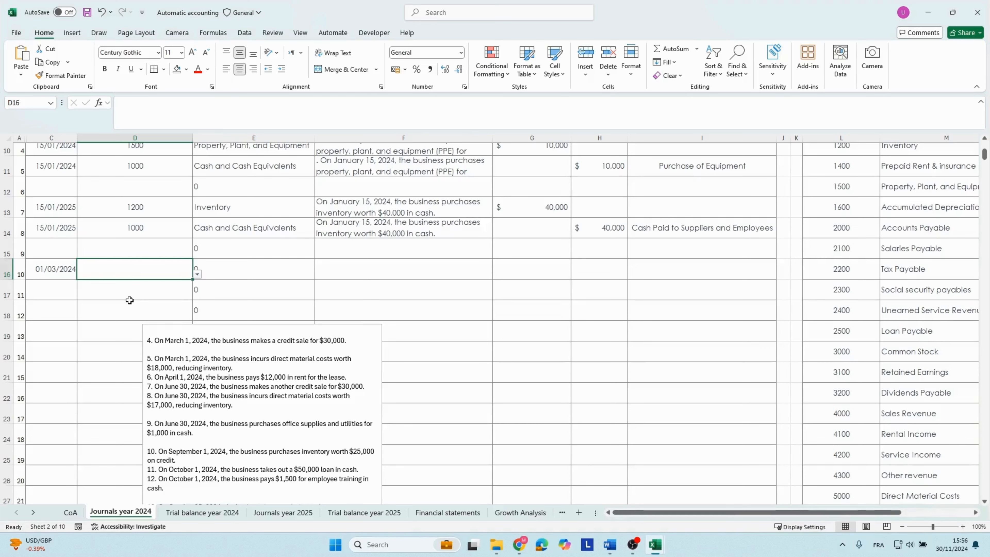
Look up Accounts Receivable in the chart of accounts and enter its account number 1100 in journal row 16.
drag(863, 512, 913, 513)
scroll(824, 371, up, 2)
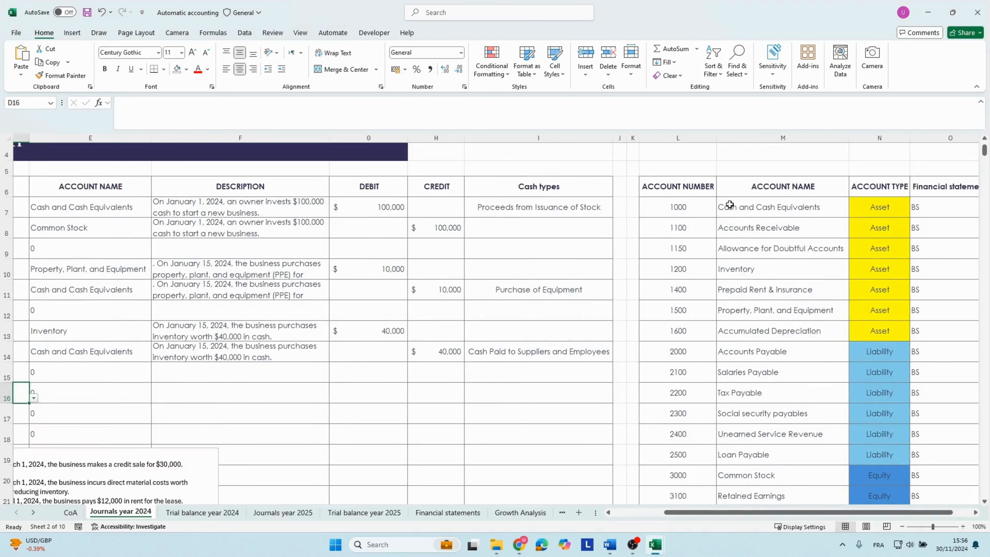
click(734, 229)
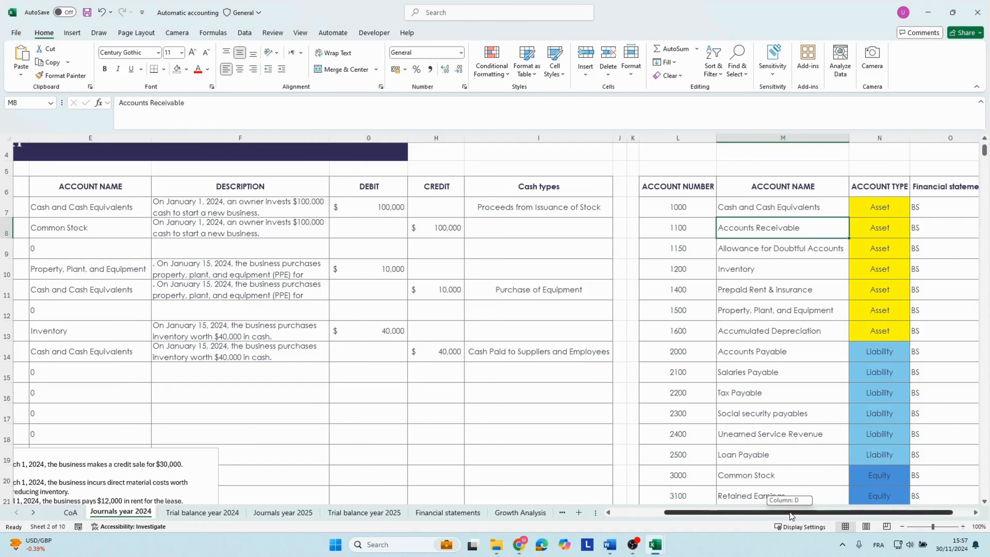
drag(789, 512, 737, 512)
click(175, 390)
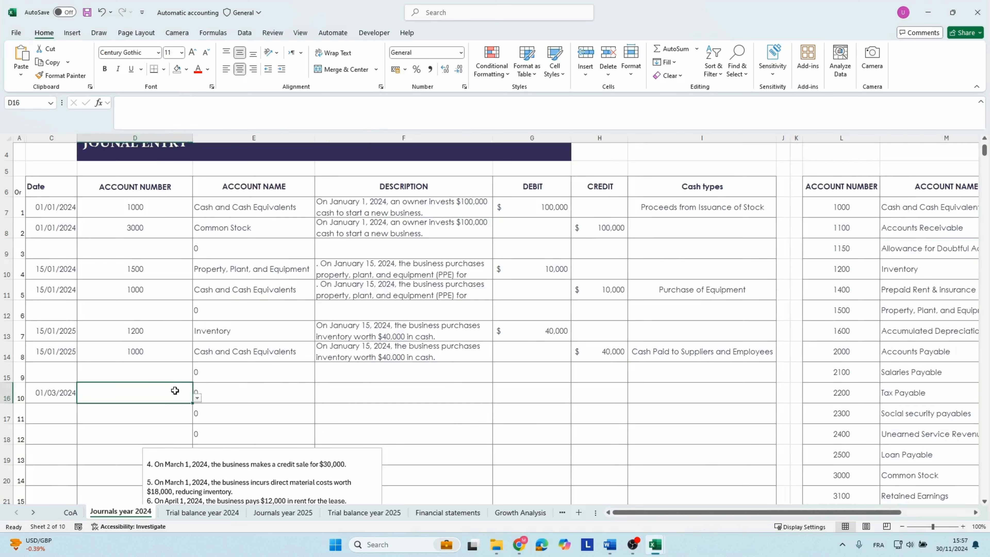
text(1100)
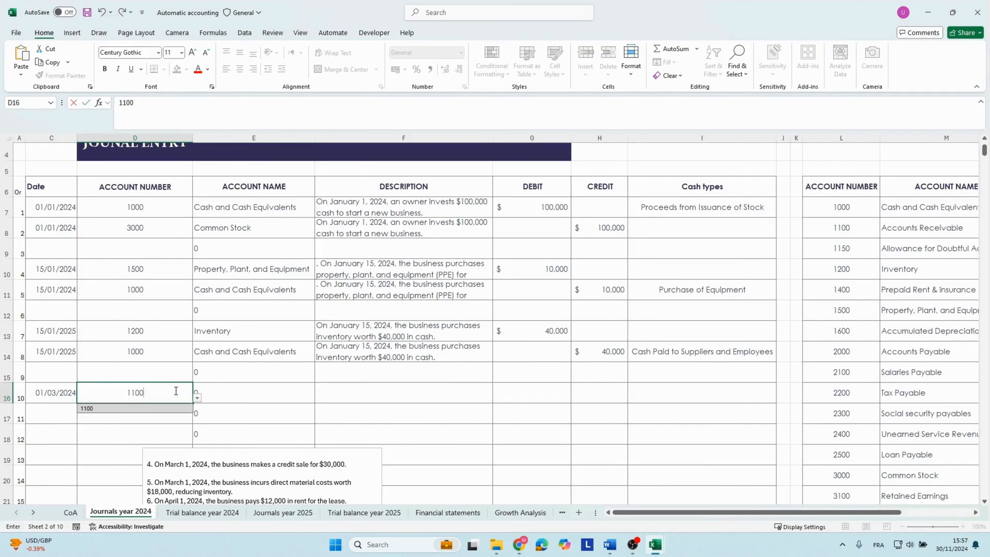
key(Tab)
key(Tab)
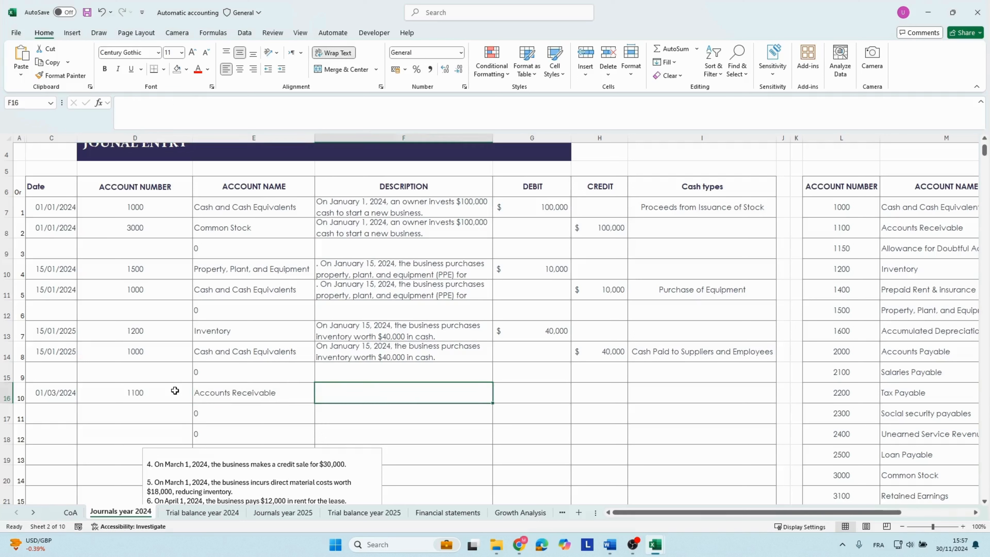
Paste the March 1 credit sale description into row 16, match the destination formatting and remove the leading period.
text(. On March 1, 2024, the business makes a credit sale for $30,000.)
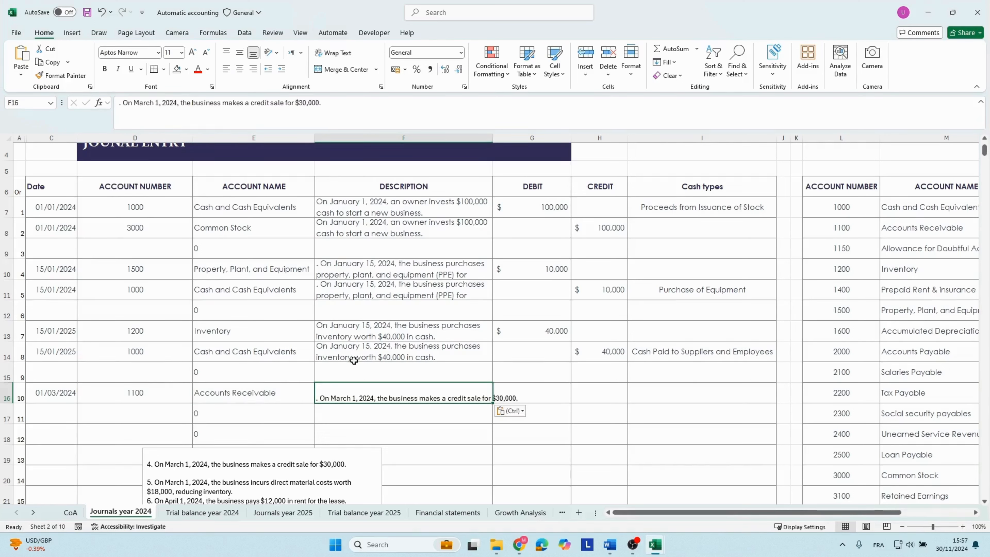
click(510, 411)
click(511, 438)
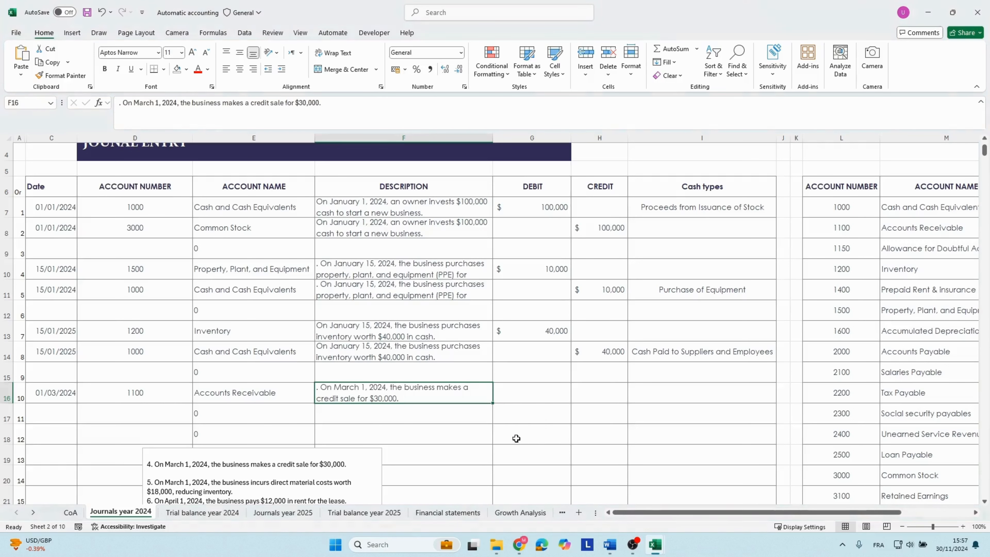
click(124, 104)
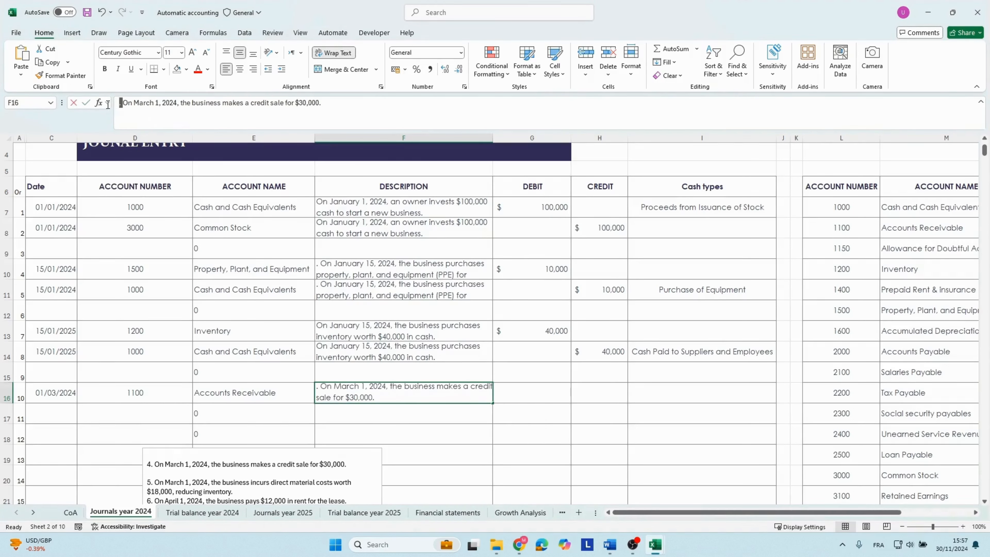
key(BackSpace)
key(Return)
Enter a debit of 30,000 for Accounts Receivable in row 16.
click(509, 395)
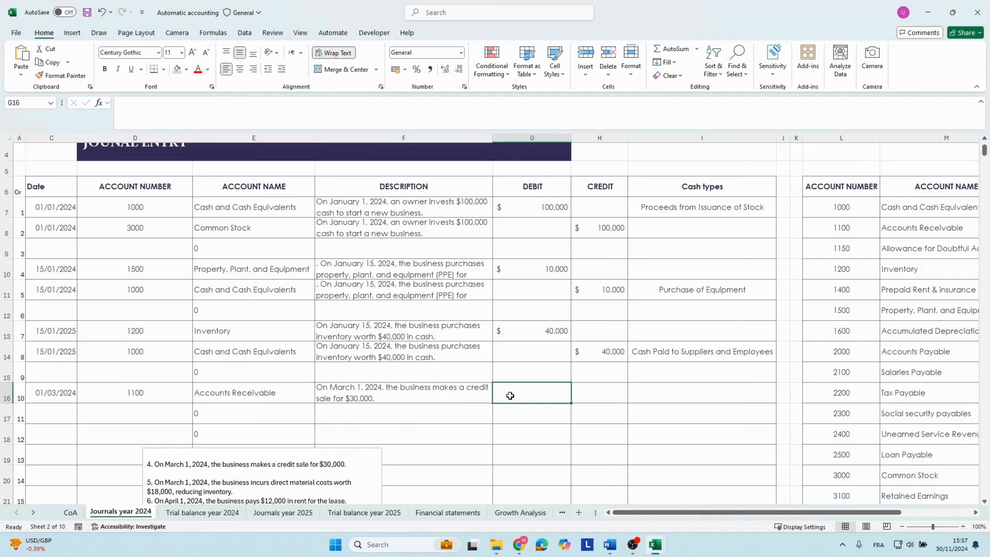
text(30000)
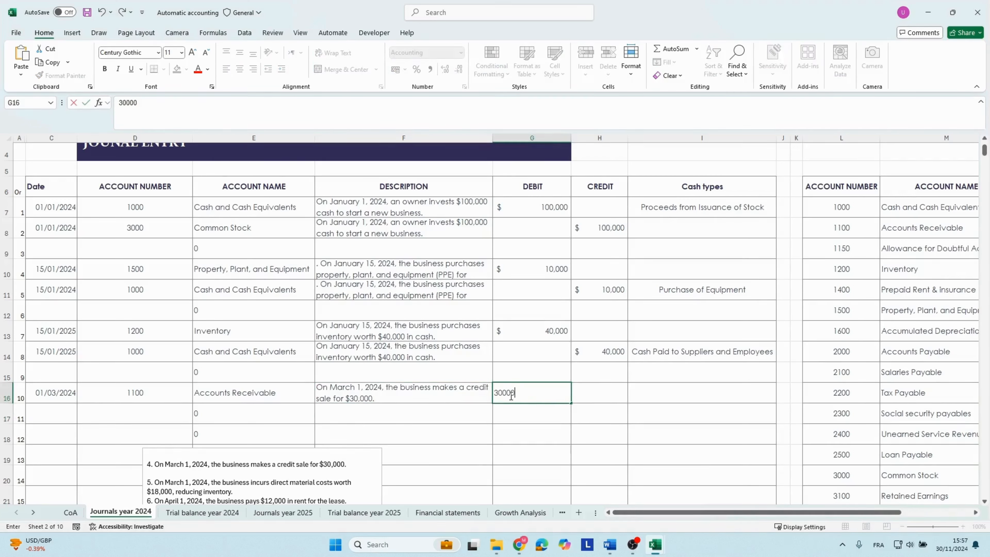
key(Tab)
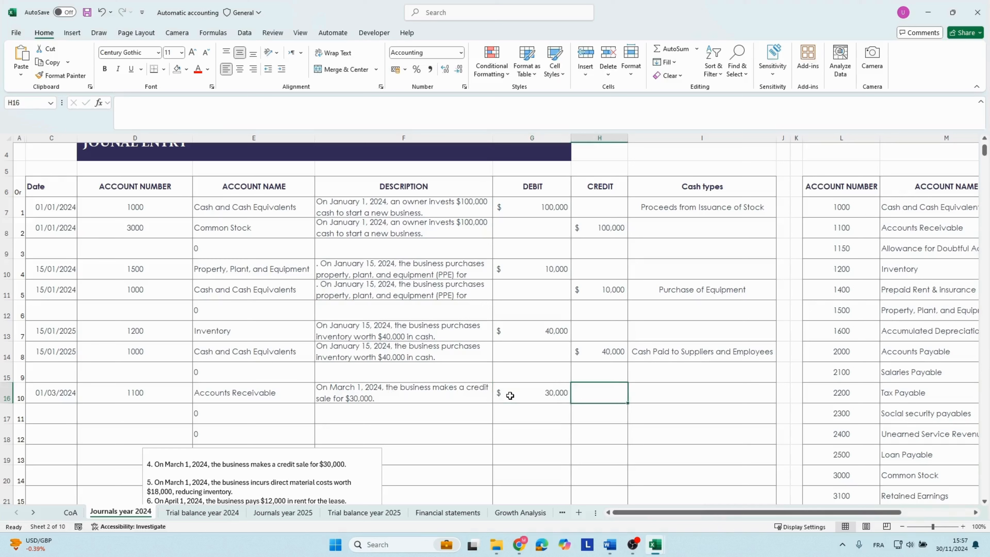
click(510, 395)
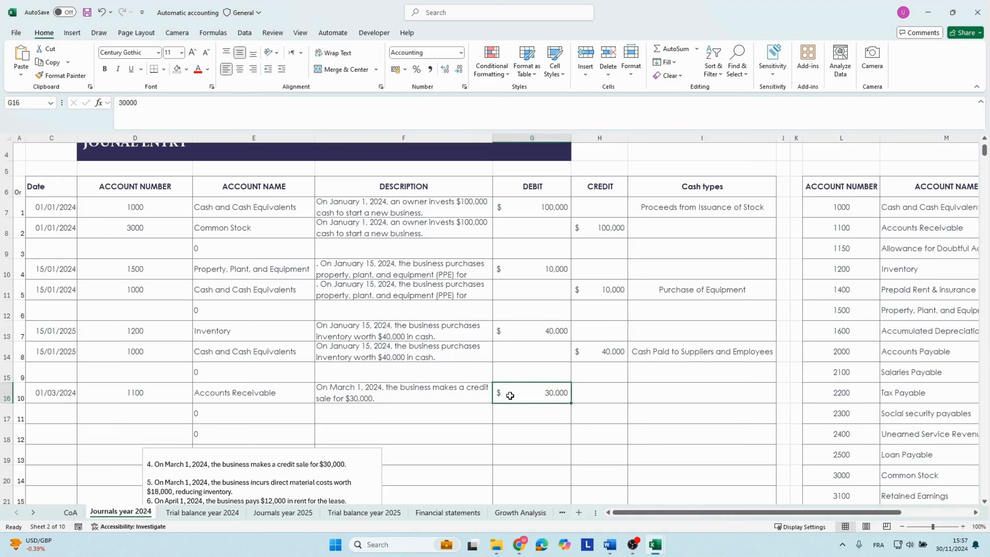
Copy the date 01/03/2024 from row 16 into row 17 for the credit side of the entry.
key(Left)
key(Left)
key(Left)
key(Left)
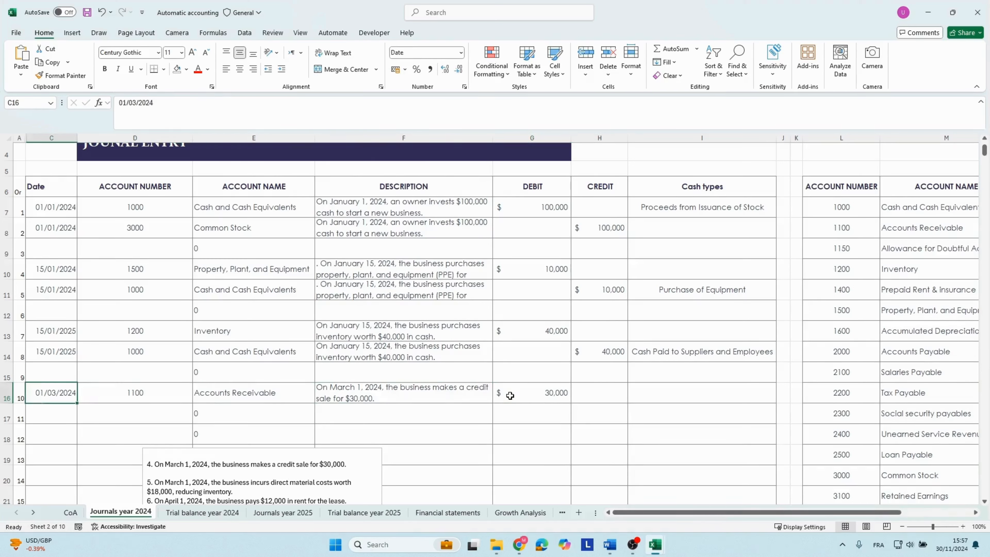
key(ctrl+c)
key(Down)
key(ctrl+v)
key(Right)
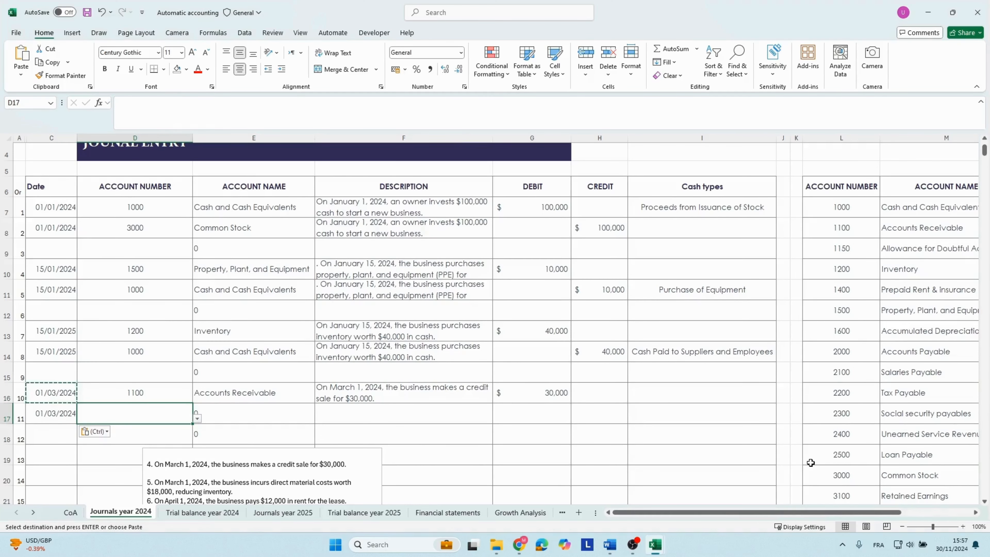
Look up Sales Revenue in the chart of accounts and enter its account number 4000 in journal row 17.
click(820, 378)
key(Right)
key(Down)
key(Down)
key(Down)
key(Down)
key(Down)
key(Down)
key(Down)
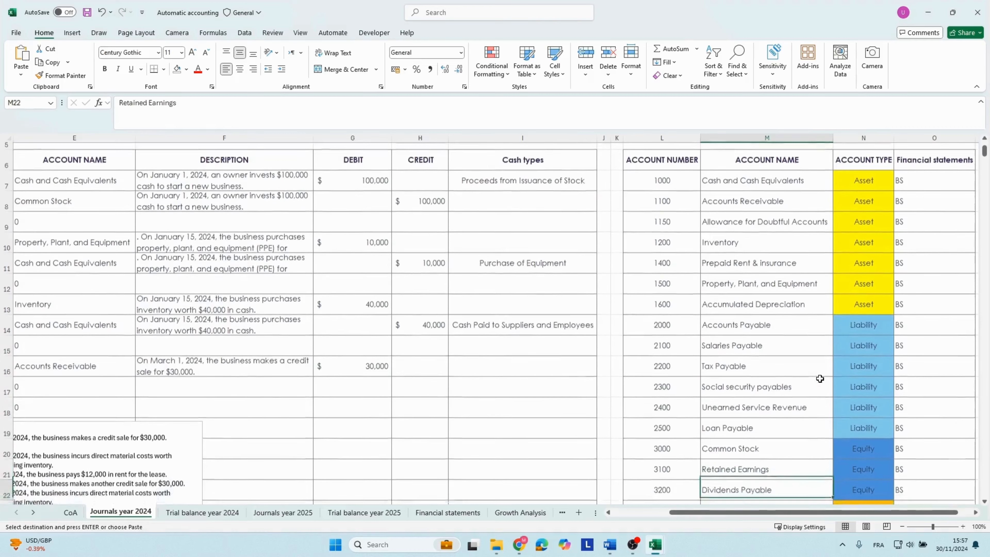
key(Down)
key(Down)
key(Down)
key(Down)
key(Down)
key(Up)
key(Up)
key(Up)
key(Up)
key(Up)
key(Down)
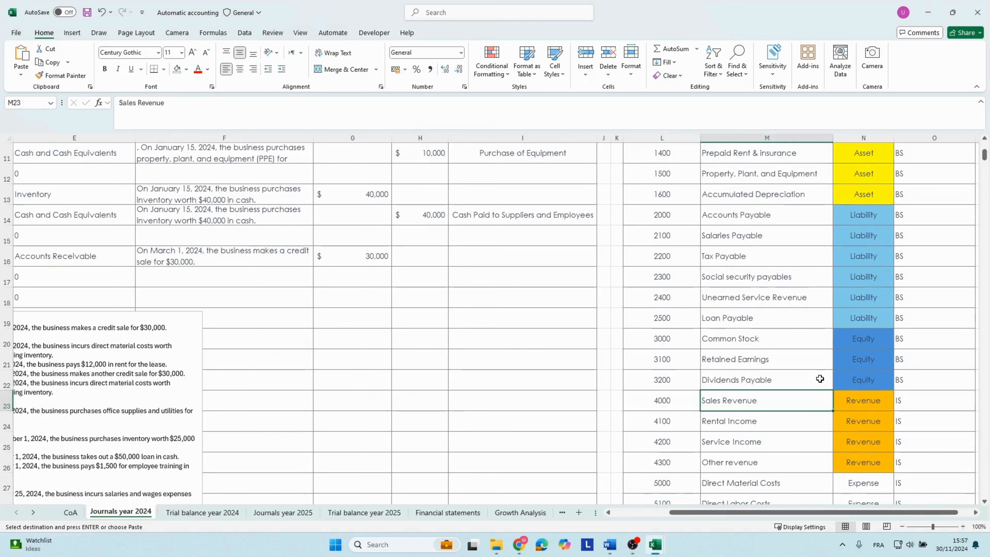
key(Left)
key(Left)
key(Left)
key(Left)
key(Left)
key(Left)
key(Left)
key(Left)
key(Left)
key(Left)
key(Left)
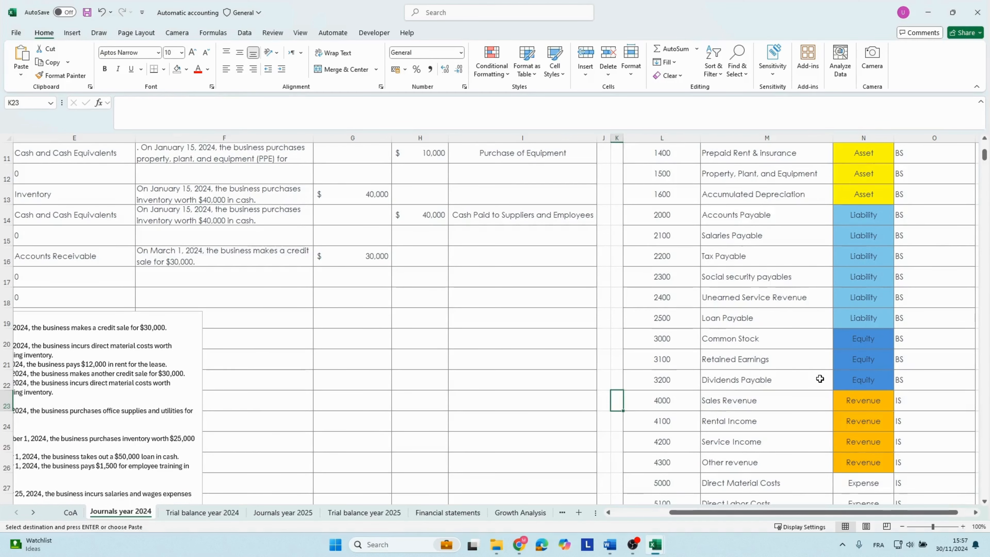
click(147, 272)
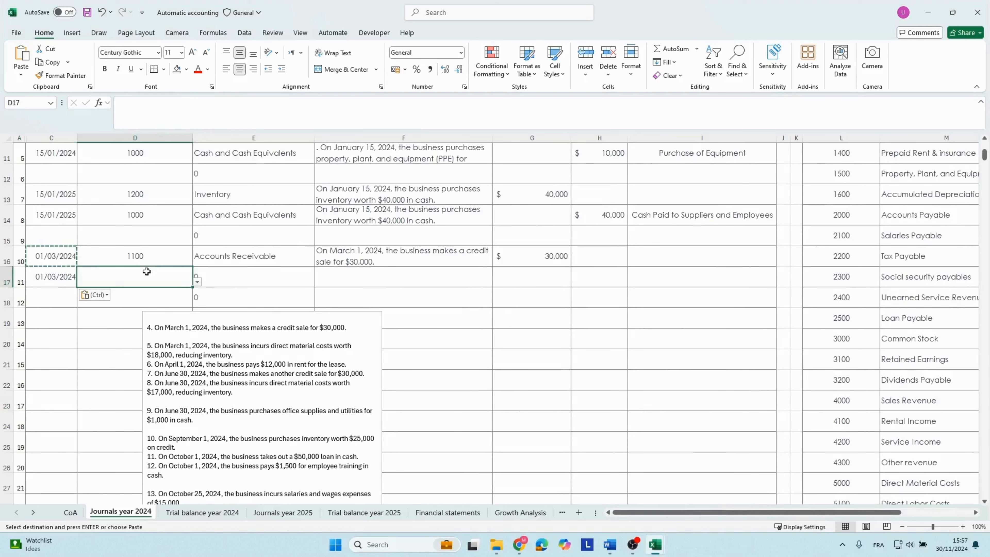
text(4000)
key(Tab)
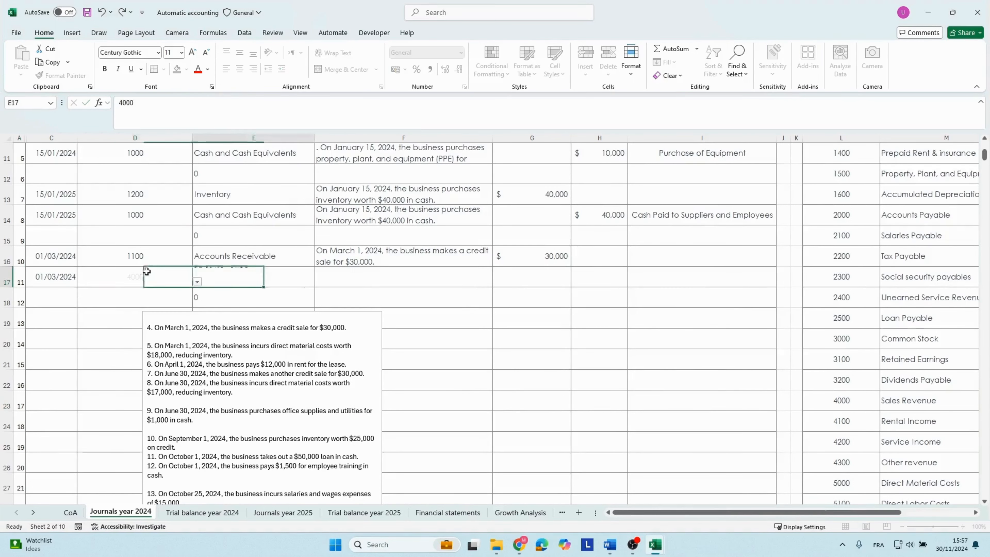
Fill the credit sale description down from row 16 to row 17 and enter a credit of 3,000 for Sales Revenue.
click(346, 280)
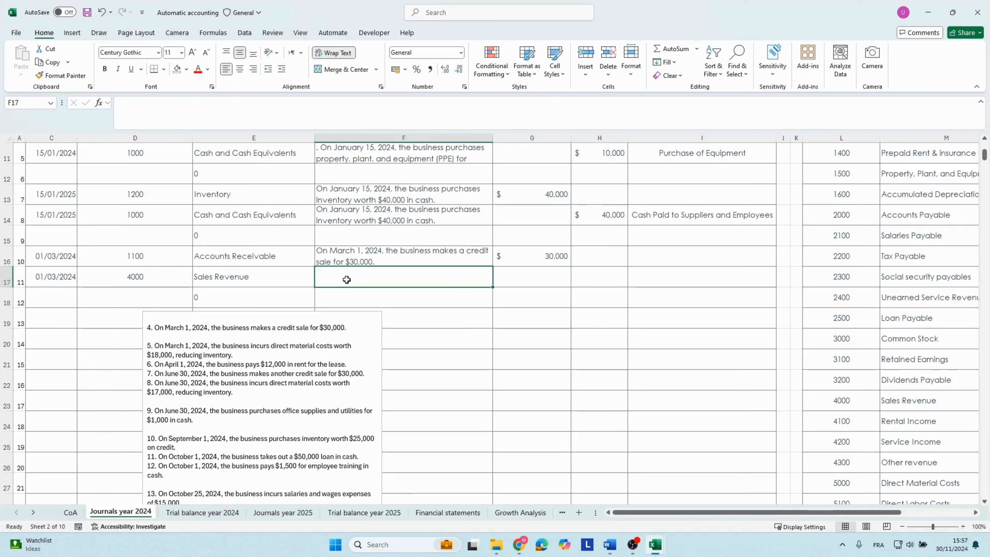
click(350, 262)
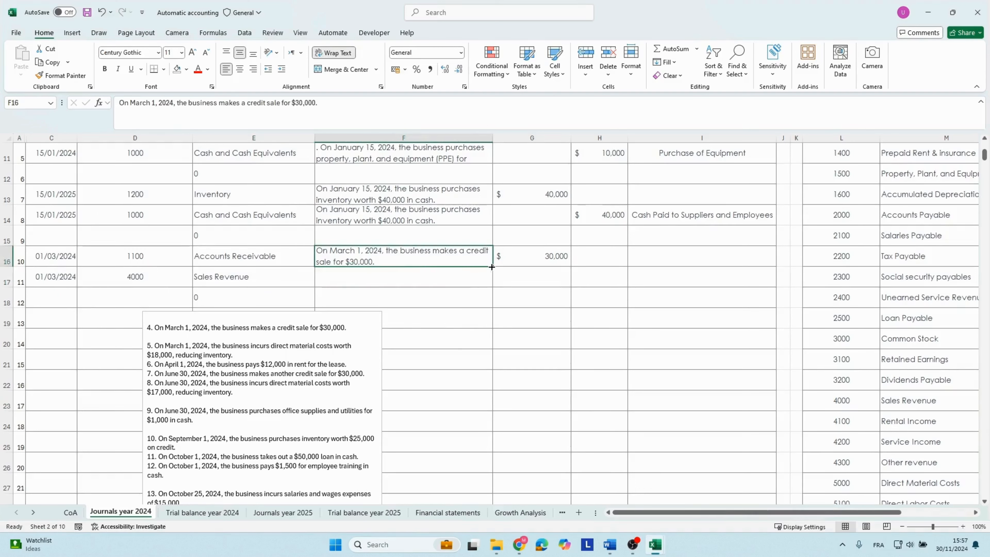
drag(492, 267, 493, 279)
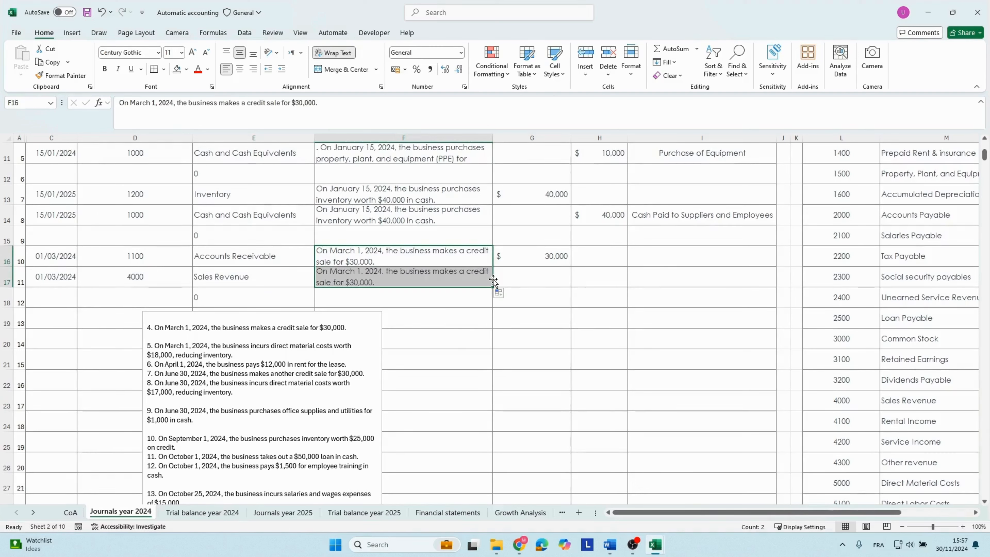
click(588, 281)
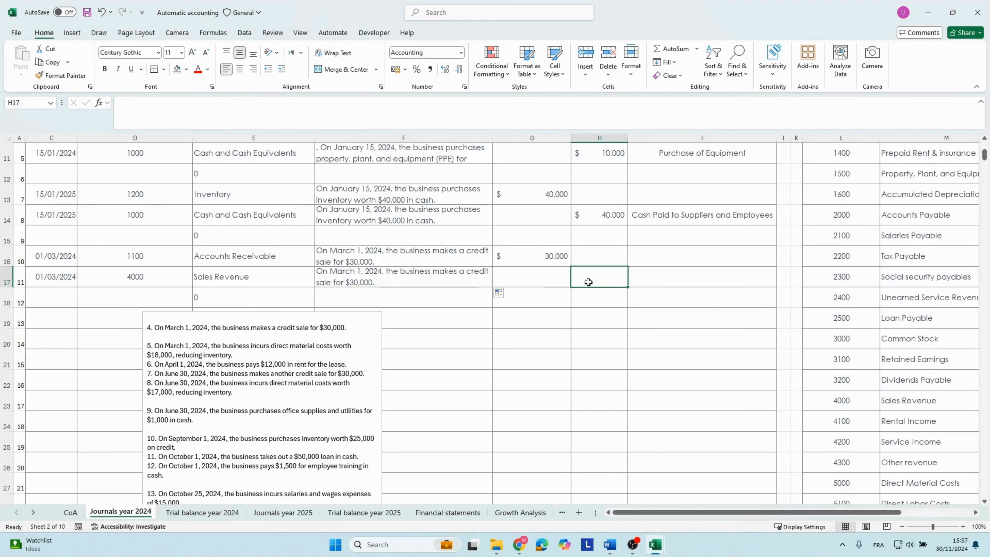
text(3000)
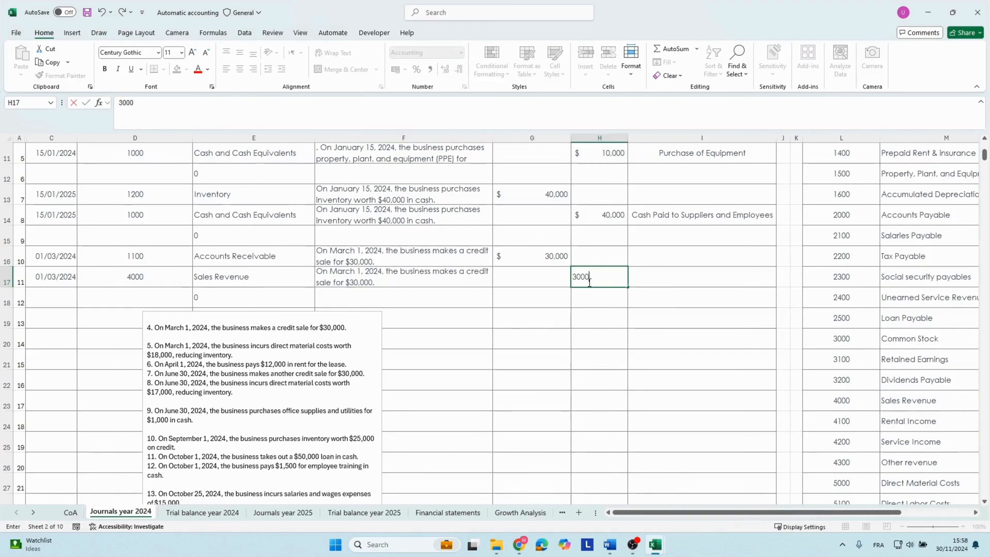
key(Tab)
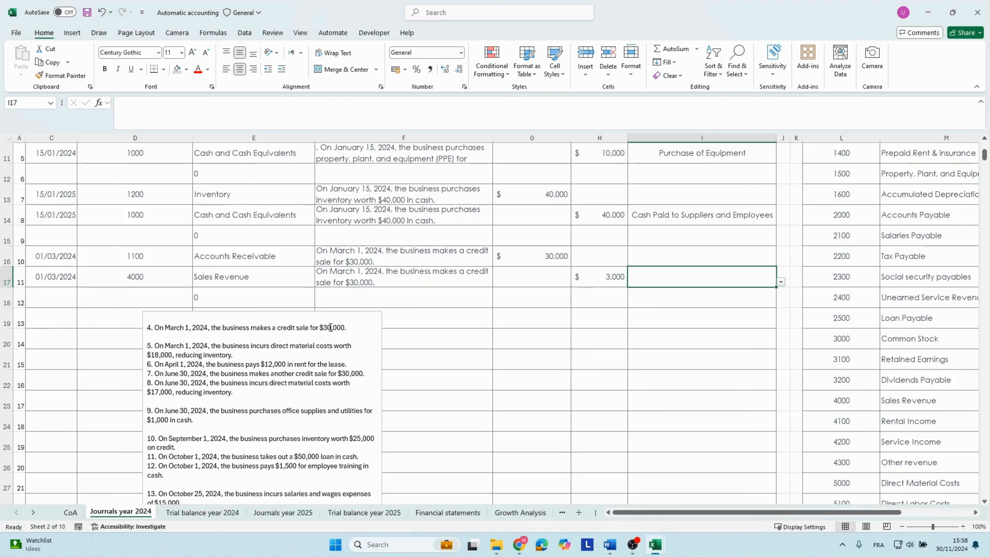
Move the case study text box below the next blank journal rows under the description and debit columns, and delete transaction 4 from it.
drag(295, 312, 530, 339)
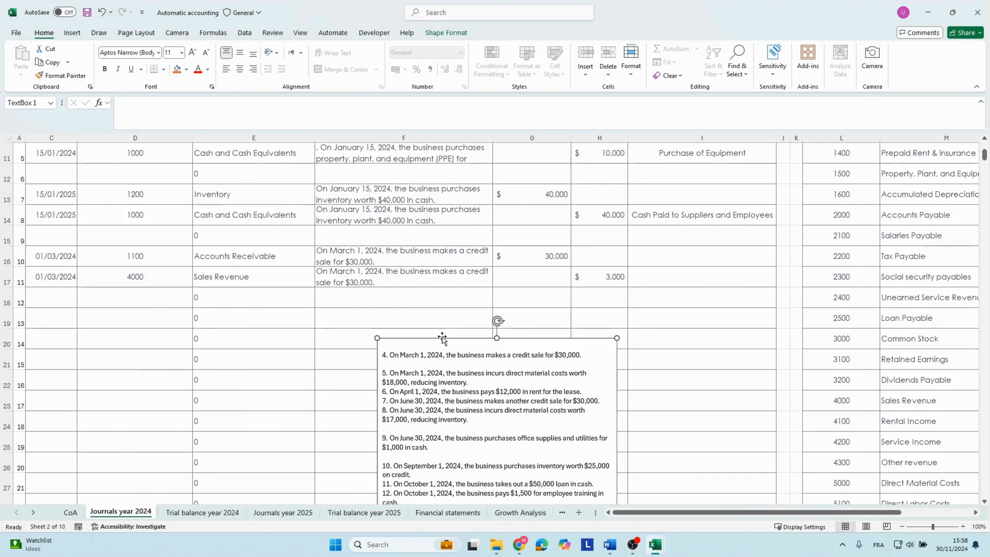
click(427, 364)
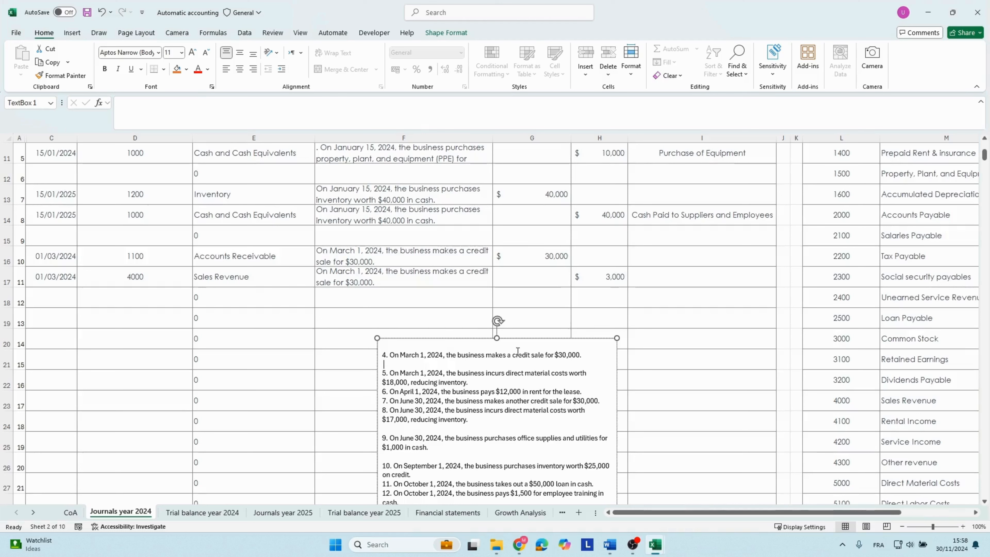
drag(589, 353, 381, 357)
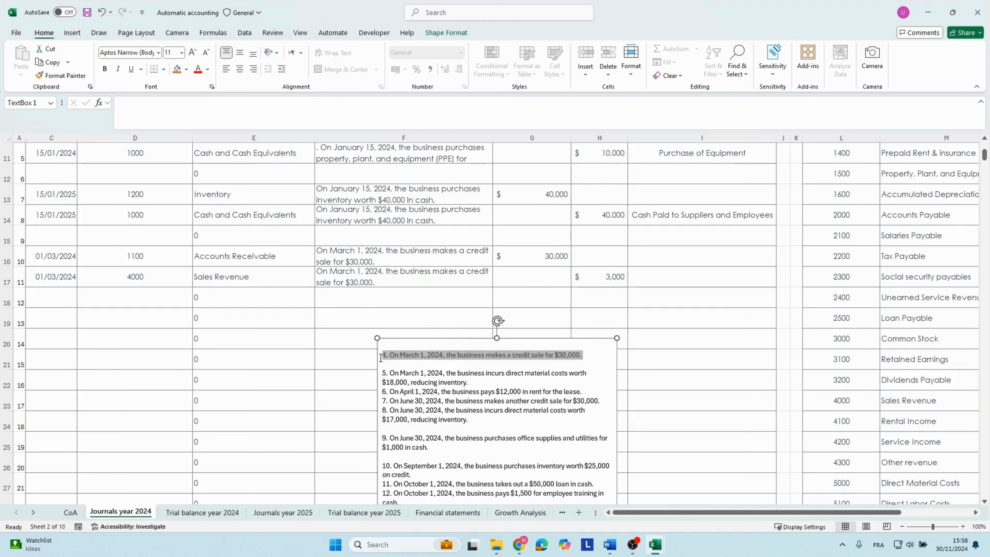
key(Delete)
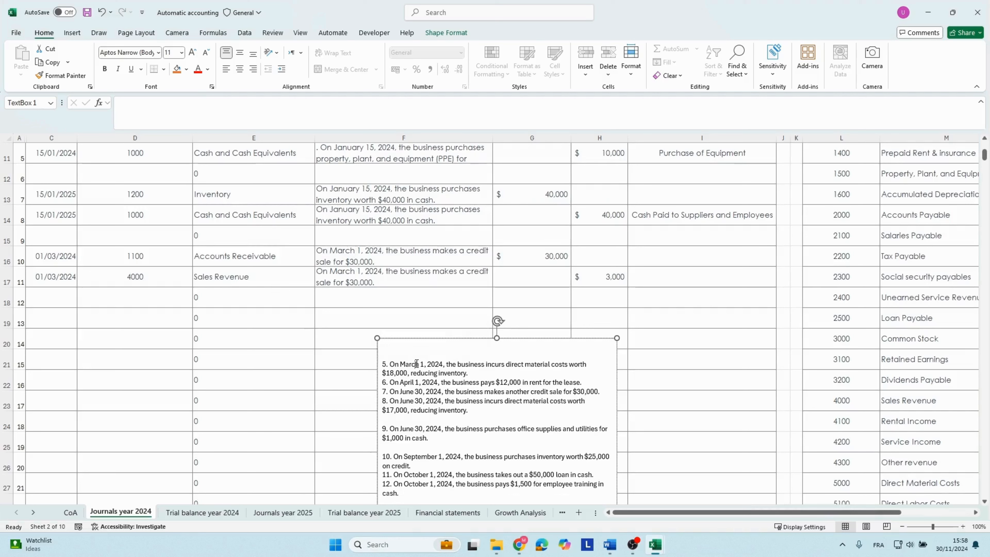
Copy the transaction 5 description from the case study text box and enter the date 01/03/2024 in journal row 19.
drag(475, 367, 394, 365)
key(ctrl+c)
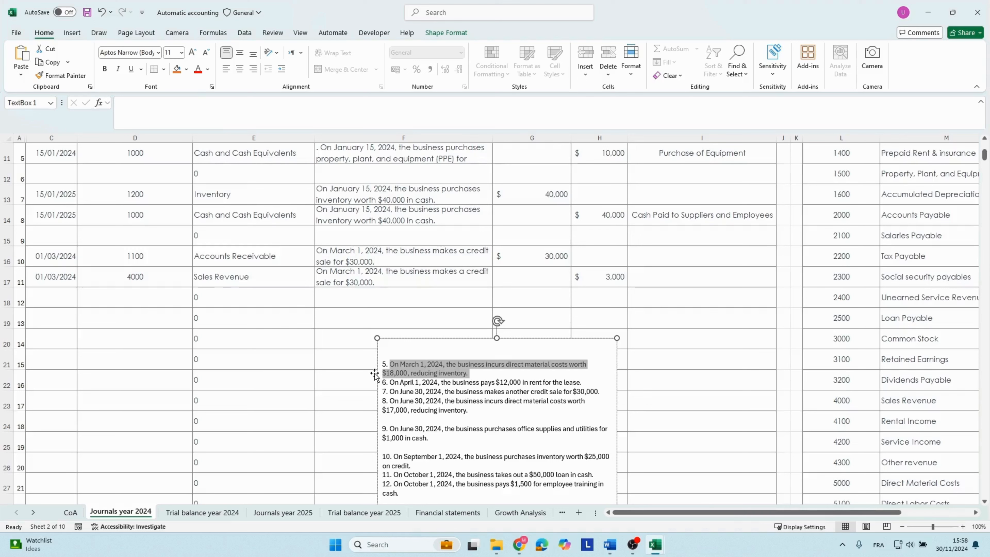
click(148, 334)
click(56, 316)
text(01/03/2024)
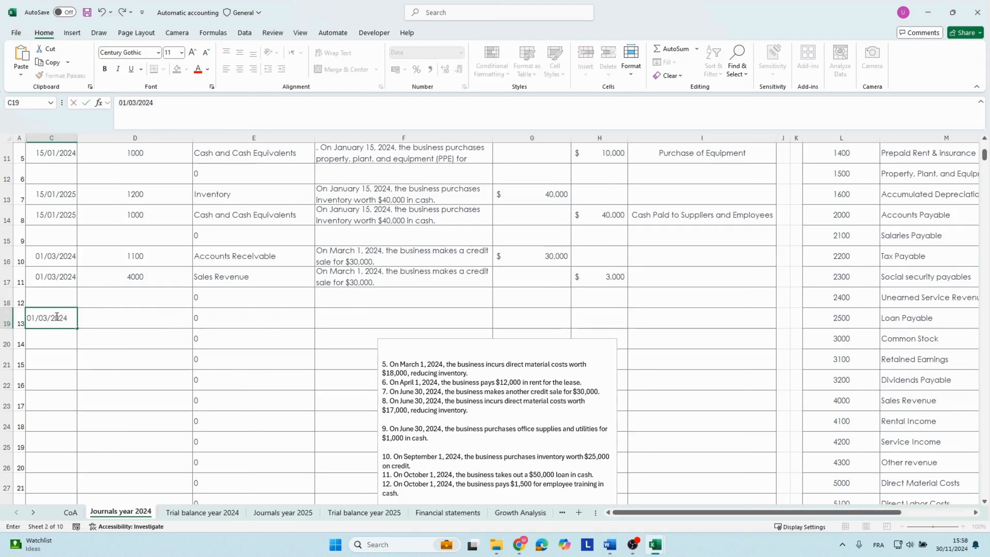
key(Tab)
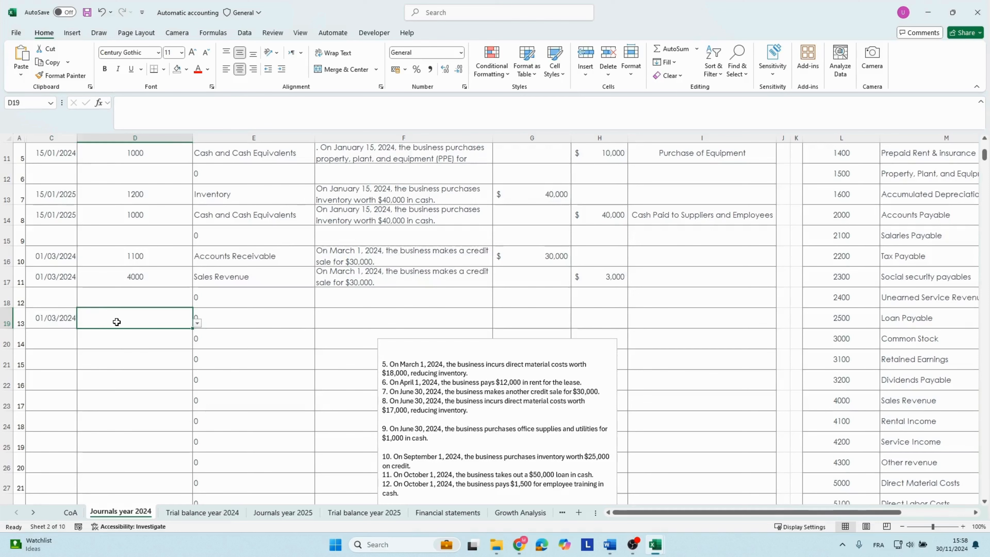
Look up Direct Material Costs in the chart of accounts and enter its account number 5000 in journal row 19.
click(868, 420)
scroll(868, 420, right, 3)
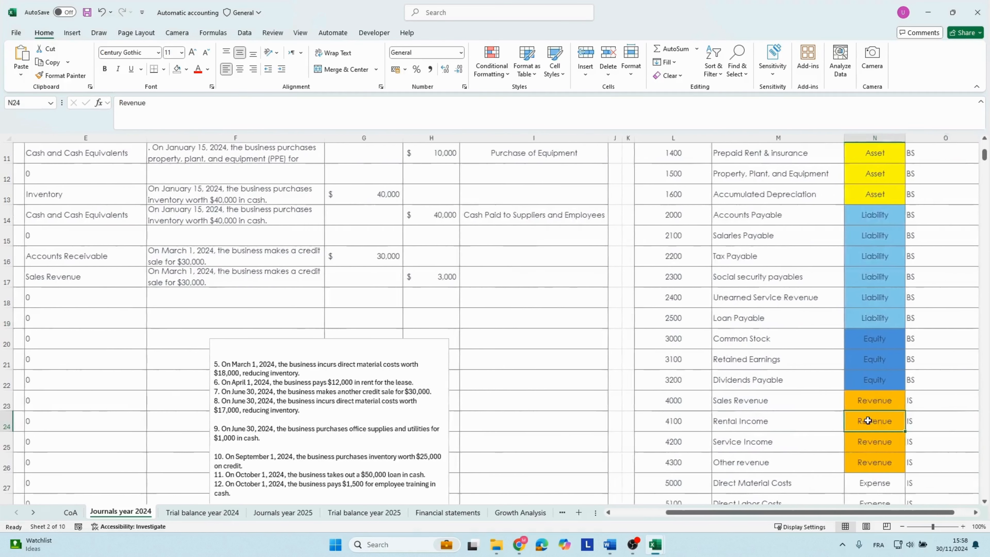
click(830, 408)
key(Down)
key(Down)
key(Down)
key(Down)
key(Down)
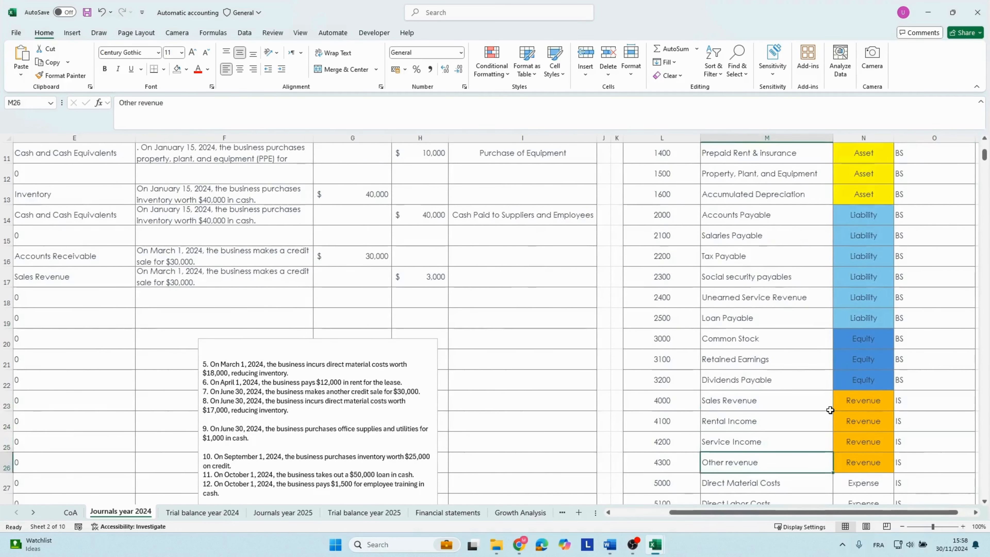
key(Up)
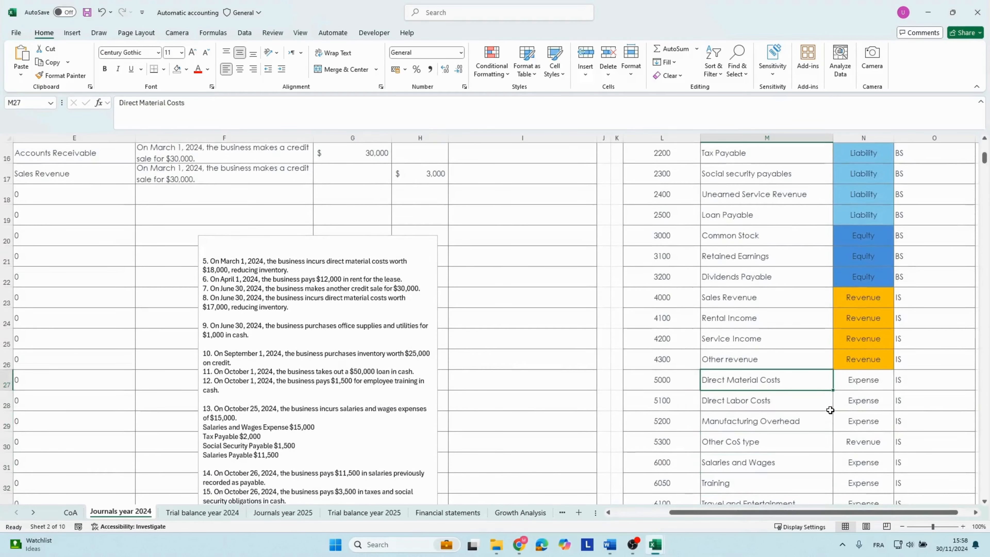
key(Left)
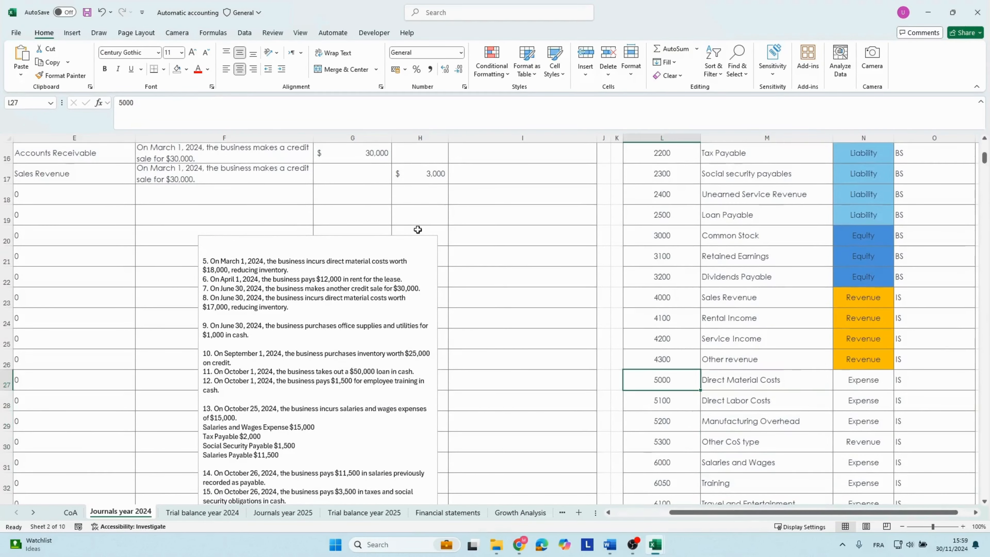
click(196, 227)
key(Left)
key(Left)
key(Left)
key(Left)
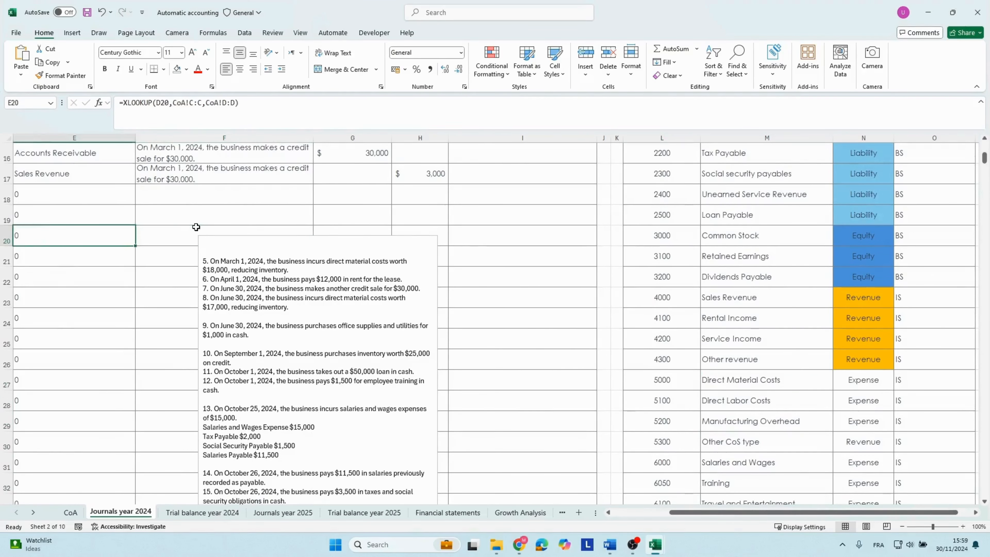
key(Right)
key(Right)
key(Up)
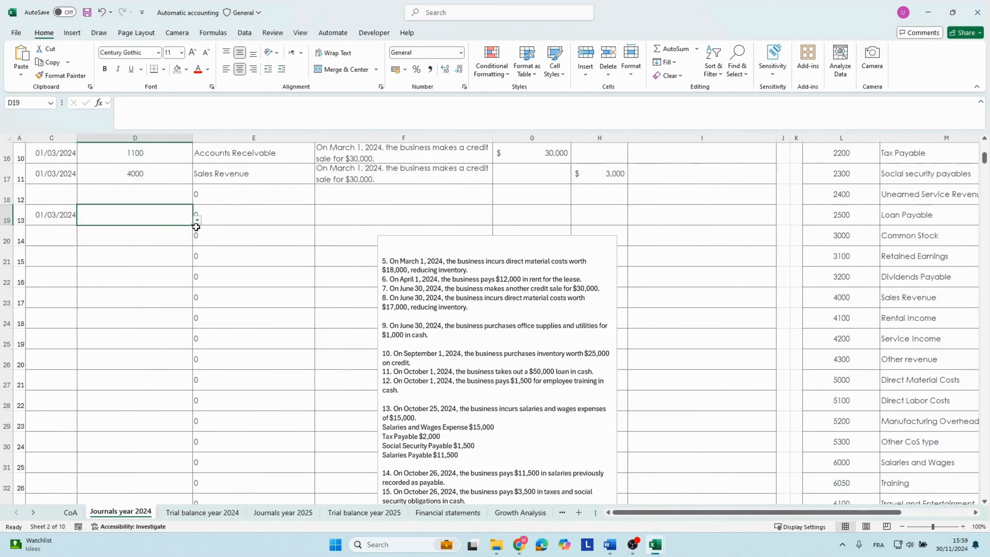
text(5000)
key(Tab)
key(Tab)
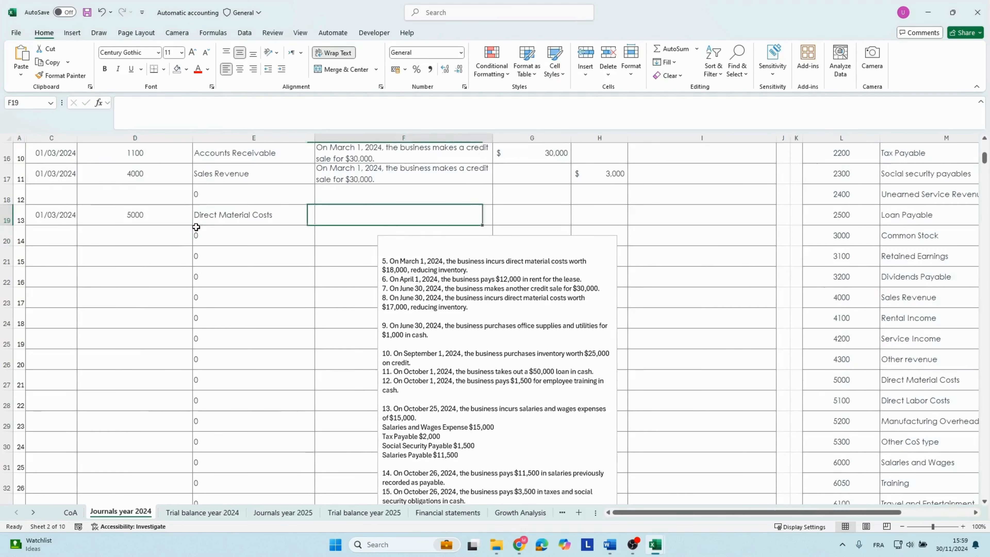
Paste the transaction 5 description into journal row 19 and enter a debit of 18,000 for Direct Material Costs.
click(289, 106)
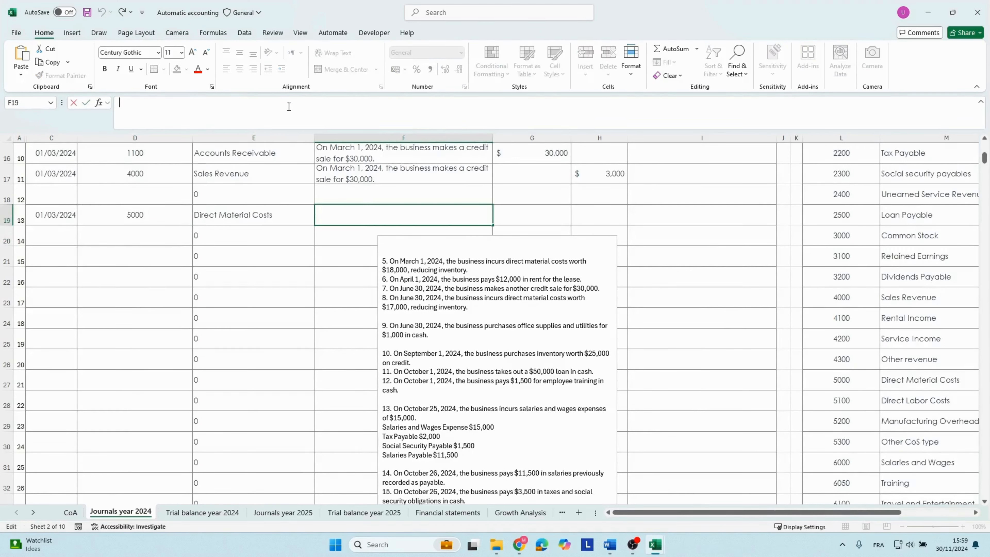
key(ctrl+v)
click(508, 214)
text(18000)
key(Return)
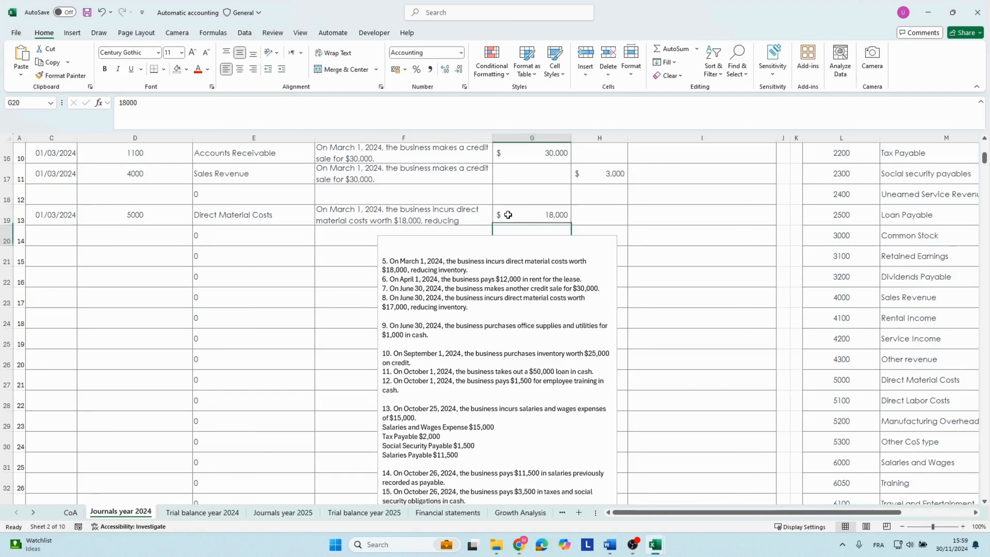
Move the case study text box further down to clear the next journal rows, and fill the date 01/03/2024 down to row 20.
key(Left)
key(Left)
key(Left)
key(Left)
key(Left)
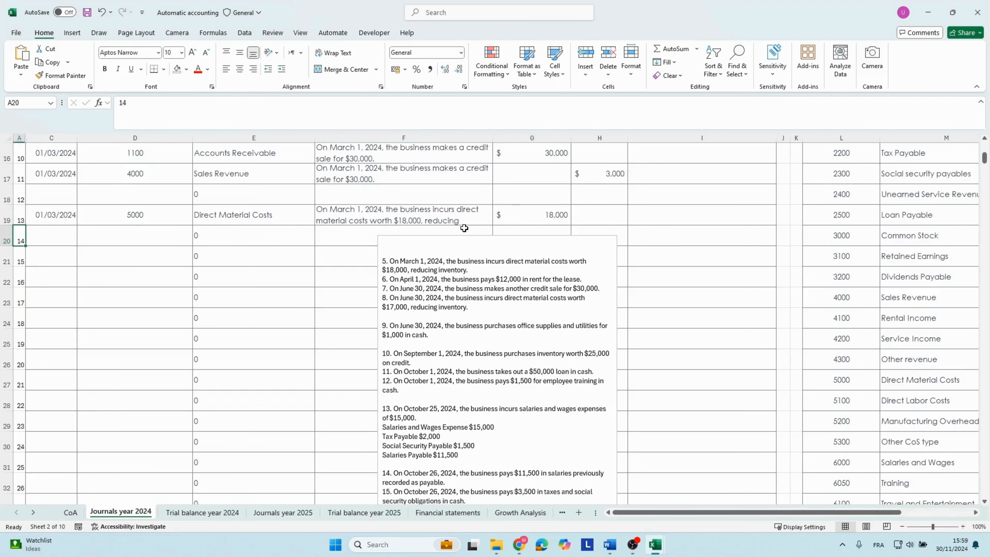
click(470, 237)
Look up Inventory in the chart of accounts and enter its account number 1200 in journal row 20.
click(106, 240)
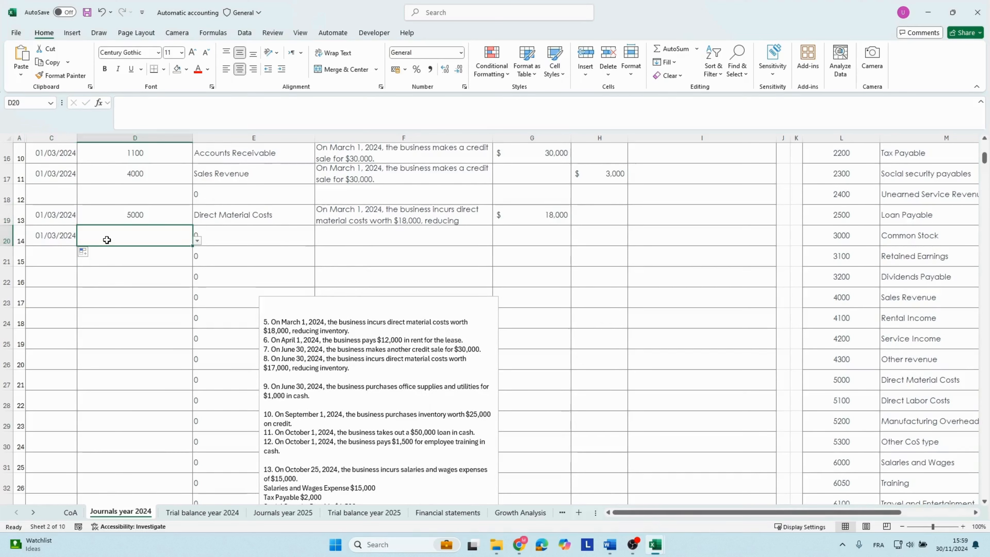
click(871, 275)
scroll(871, 269, up, 5)
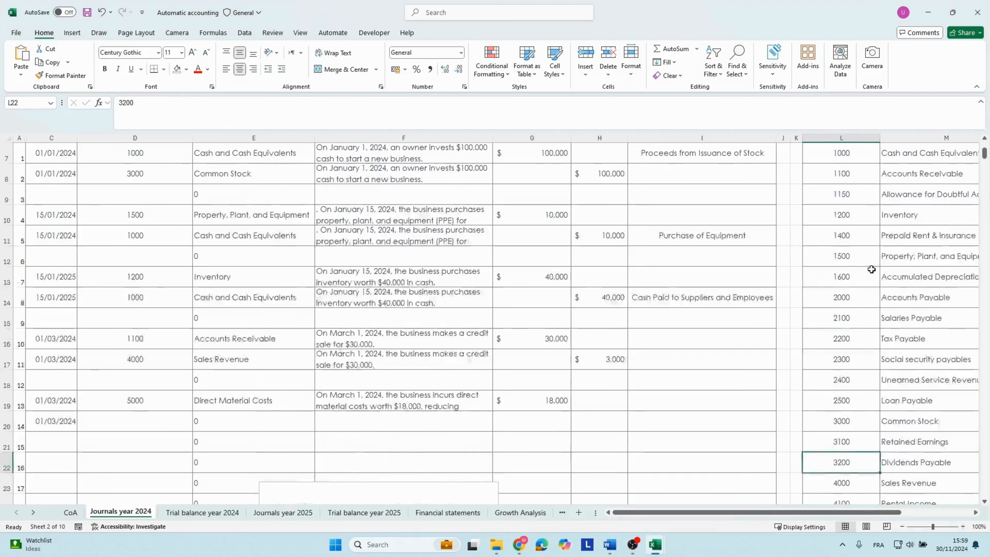
click(838, 326)
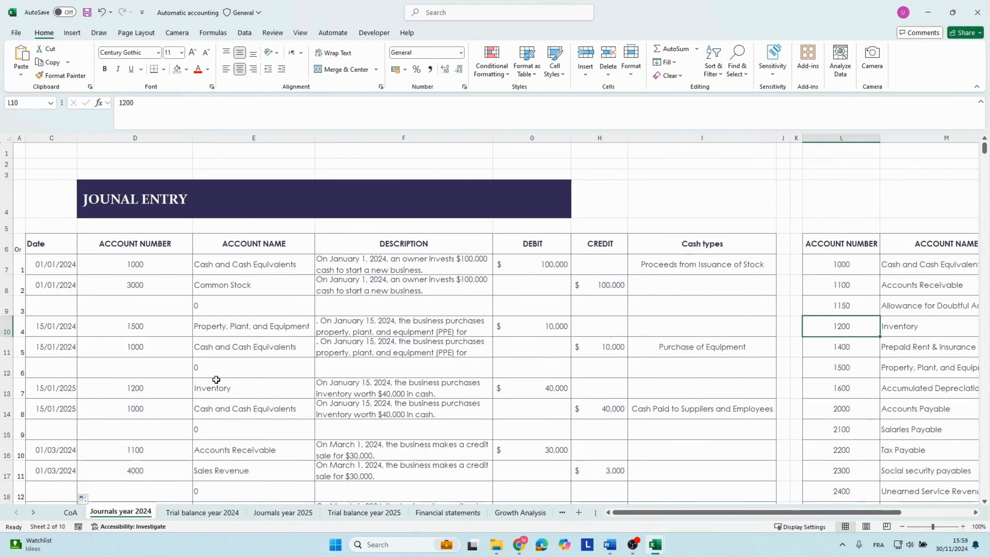
scroll(179, 401, down, 2)
scroll(180, 401, down, 1)
click(113, 384)
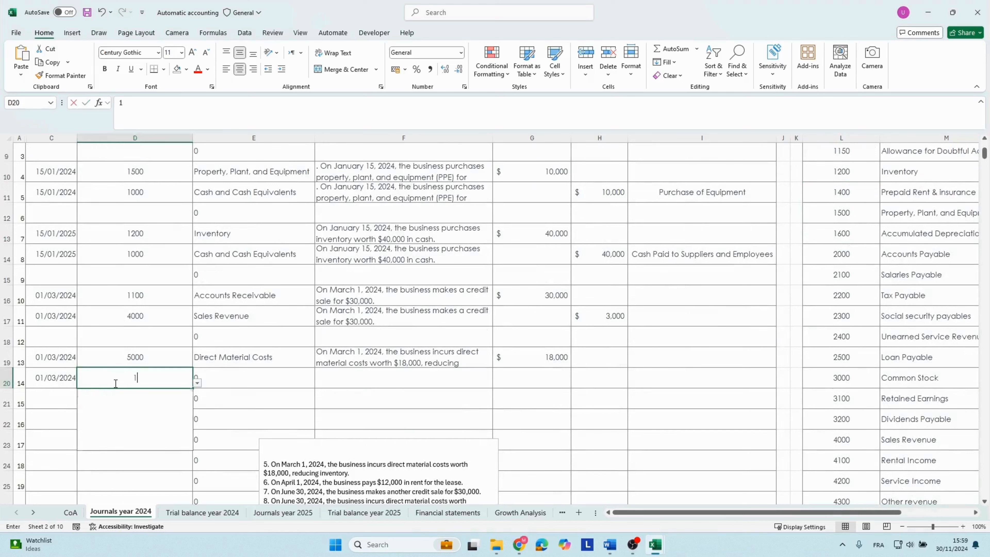
text(1200)
key(Tab)
key(Tab)
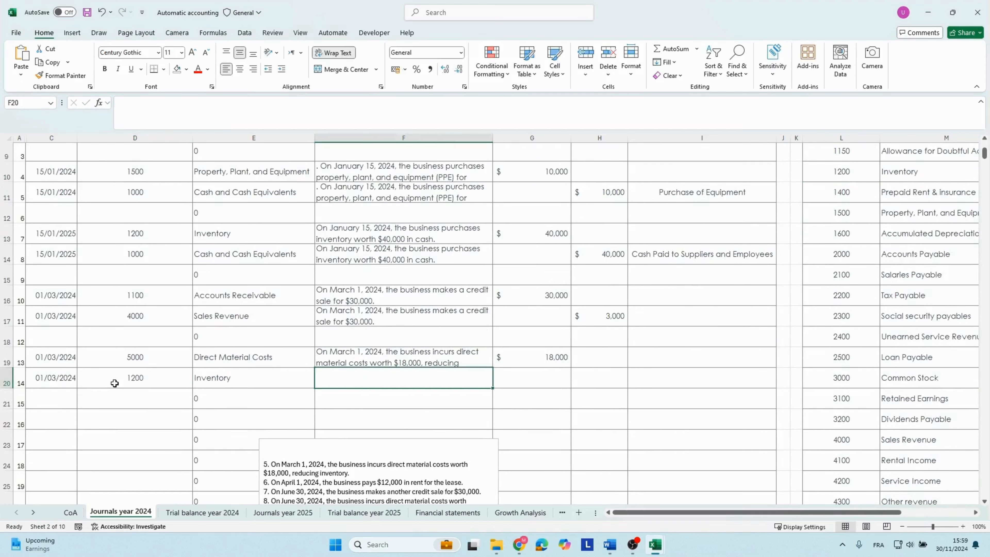
Fill the direct material costs description down from row 19 to row 20 and enter a credit of 18,000 for Inventory.
key(ctrl+d)
click(598, 382)
text(18000)
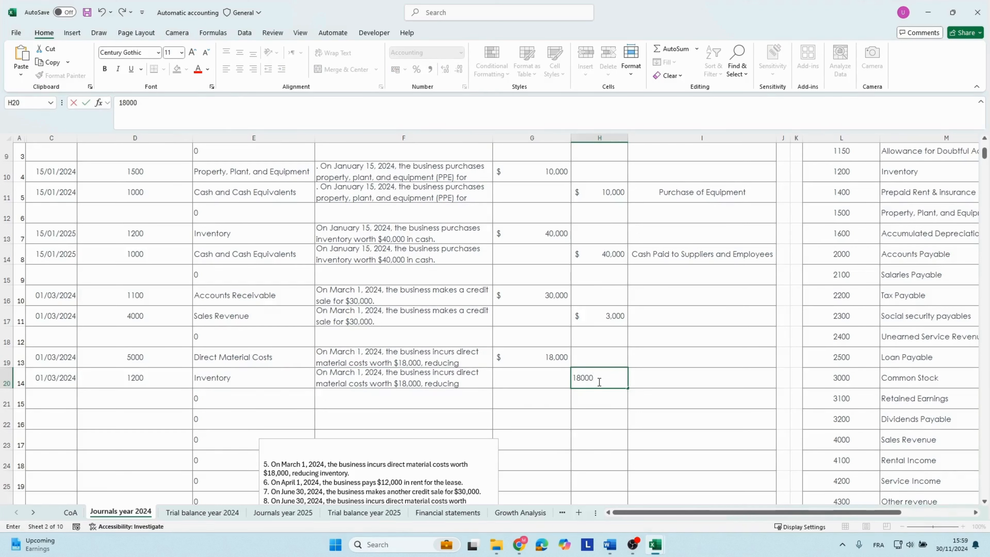
key(Tab)
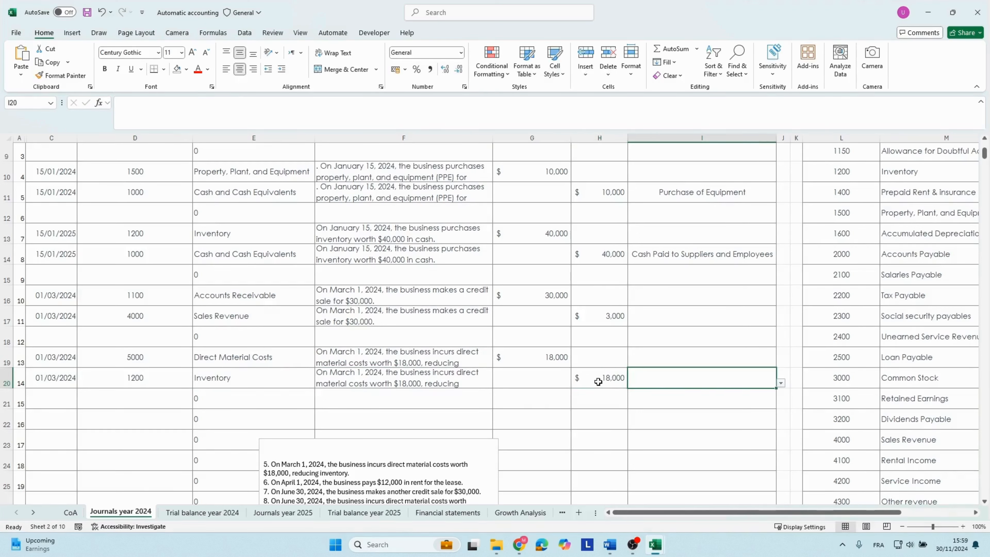
click(598, 381)
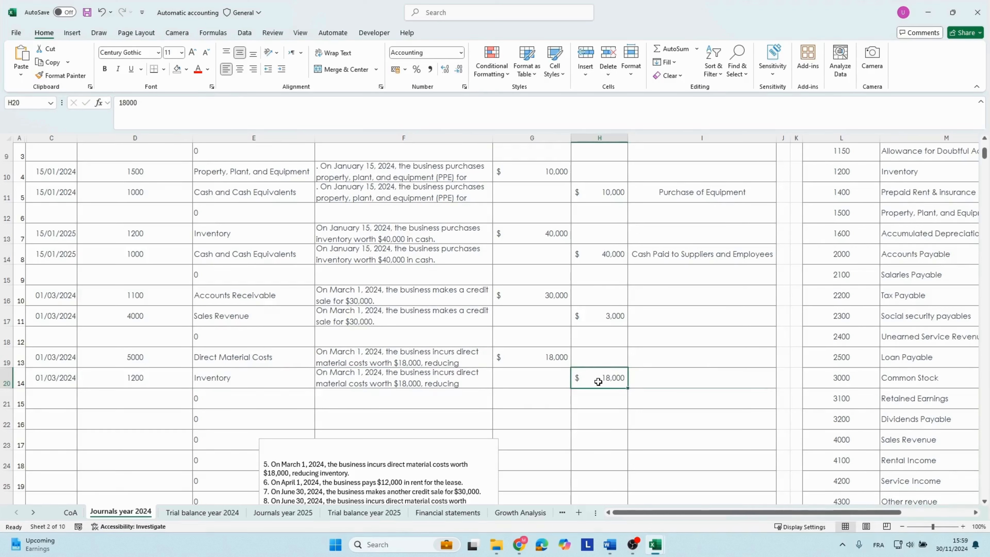
Delete transaction 5 and the blank lines above it from the case study text box.
key(Left)
key(Left)
key(Left)
key(Left)
key(Left)
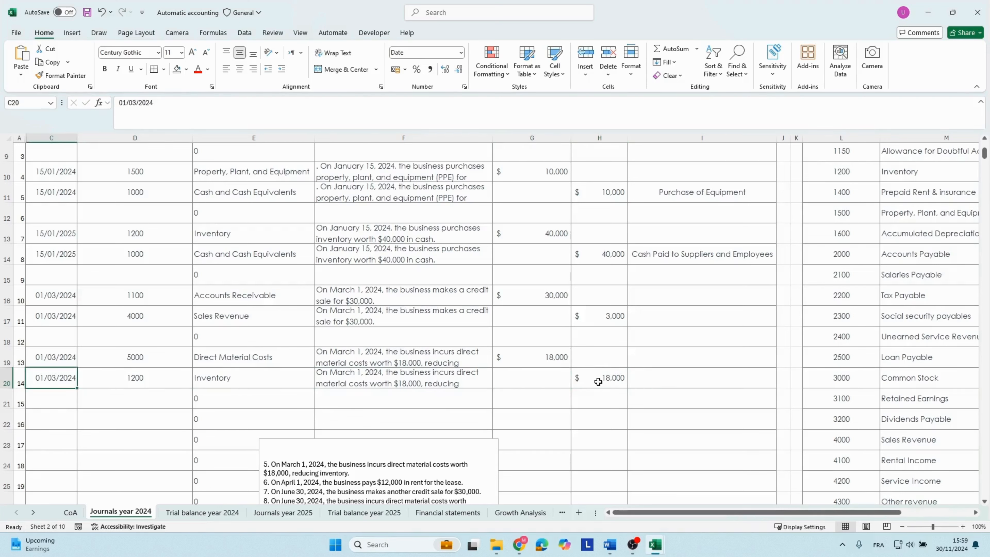
key(Left)
drag(352, 470, 270, 454)
key(BackSpace)
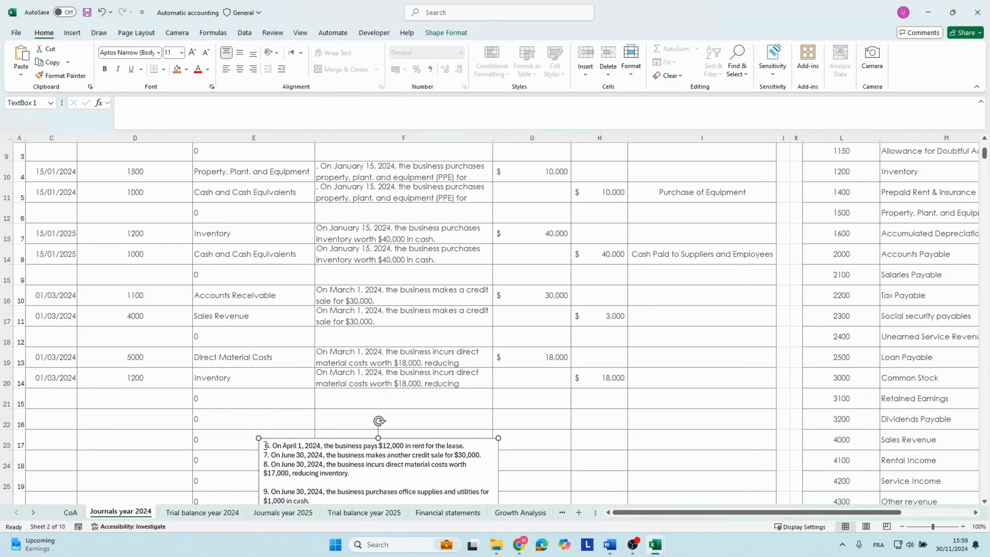
Add filters to the journal header row and show only the entries for account number 1200.
click(247, 382)
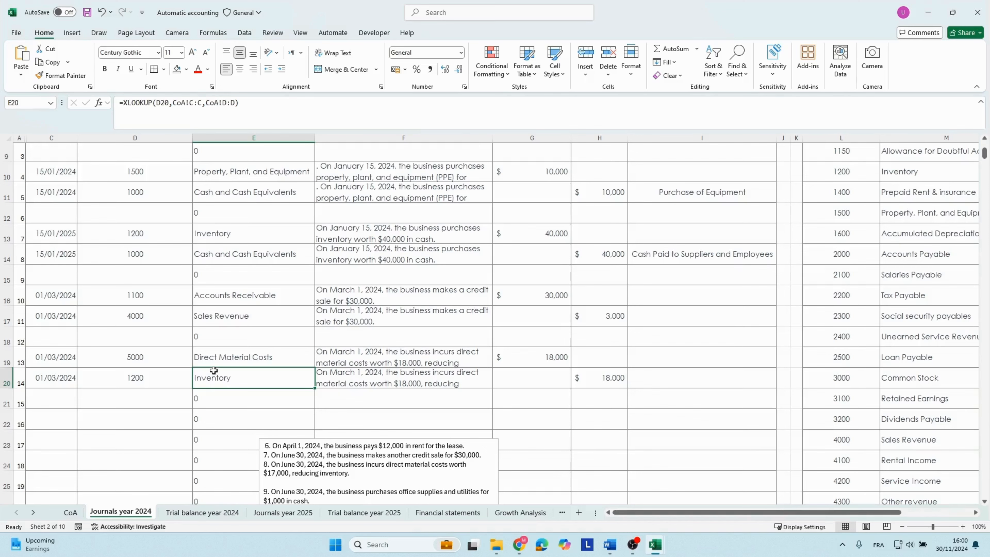
scroll(213, 371, up, 3)
click(236, 245)
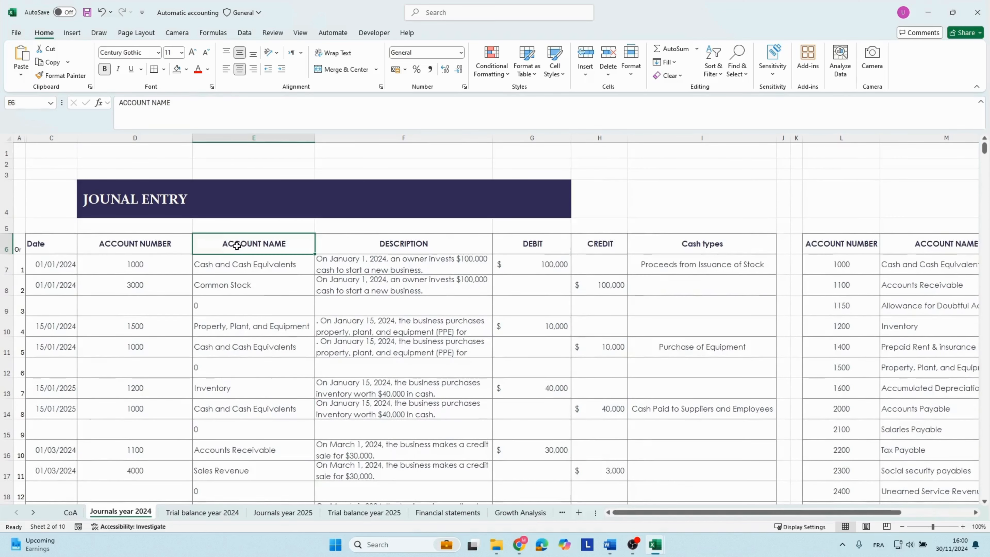
key(ctrl+shift+l)
click(187, 249)
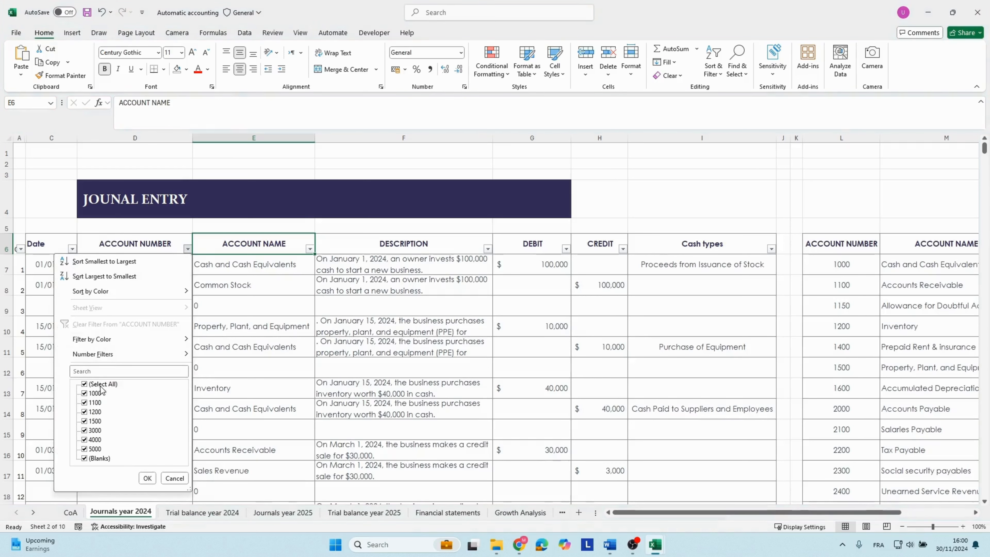
click(93, 383)
click(94, 411)
click(147, 478)
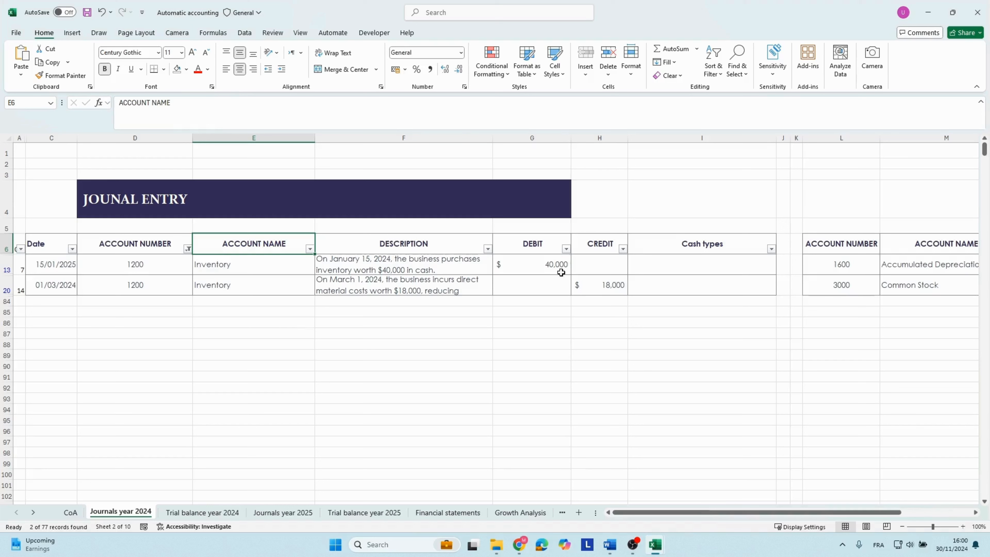
Subtotal the filtered Inventory debits and credits in G85 and H85 with SUBTOTAL, and compute debit minus credit in H86.
drag(561, 271, 529, 284)
click(543, 313)
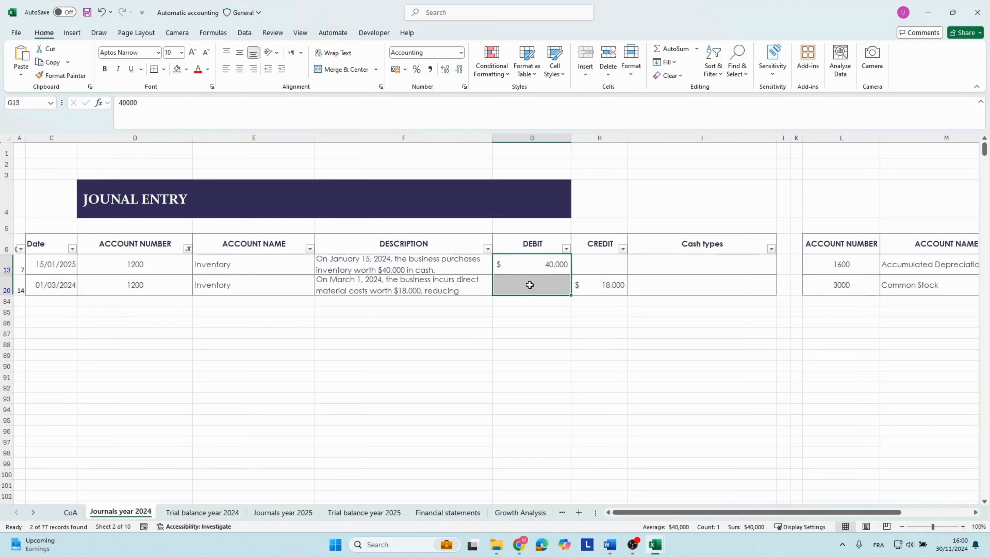
drag(594, 261, 600, 281)
click(551, 318)
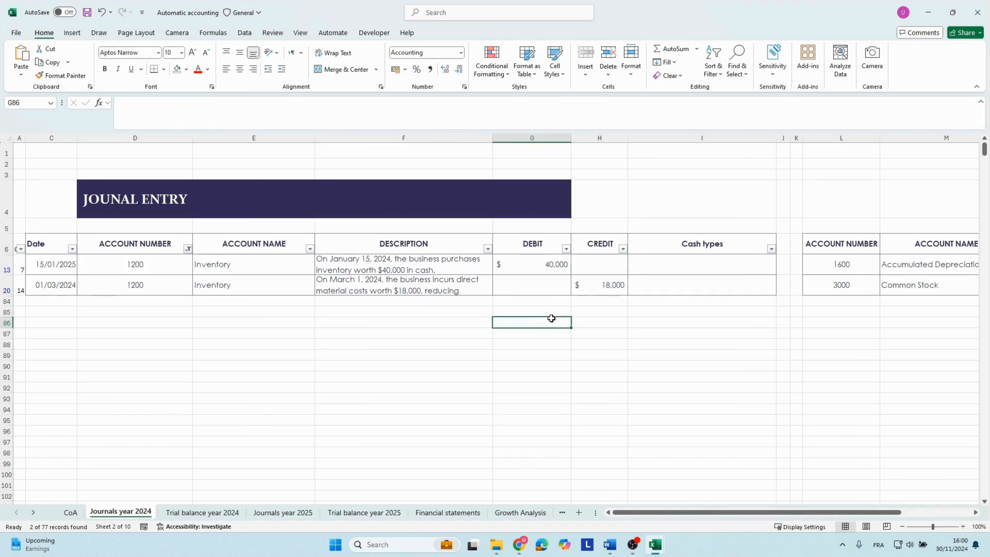
click(597, 293)
drag(552, 266, 553, 280)
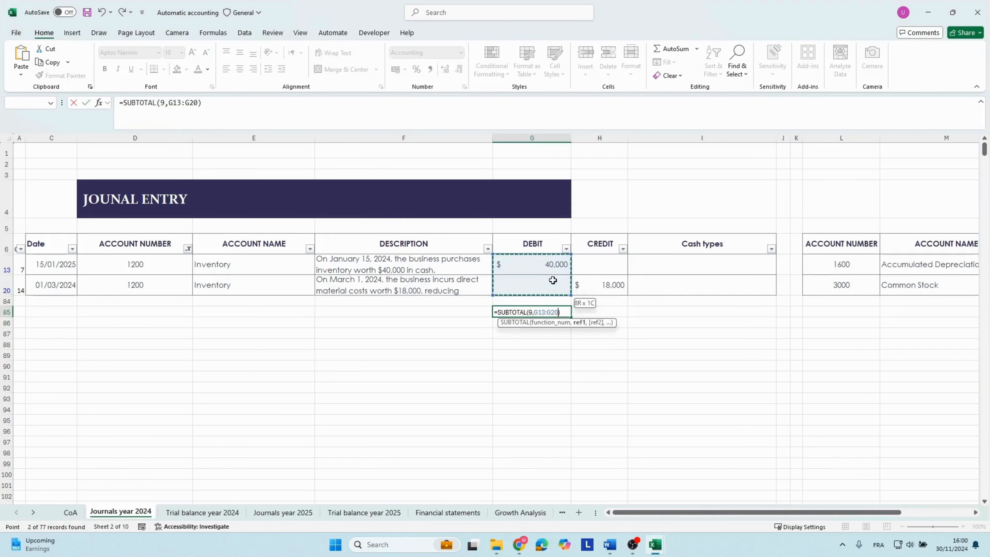
key(Return)
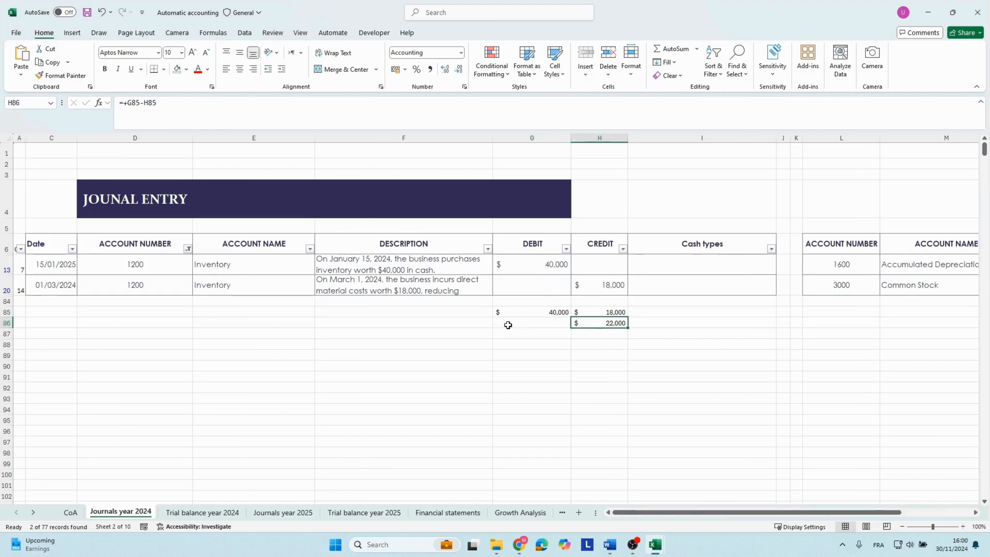
click(508, 325)
click(592, 323)
Change the account number filter to show only the entries for account 1000 instead of 1200.
click(187, 248)
click(89, 412)
click(86, 393)
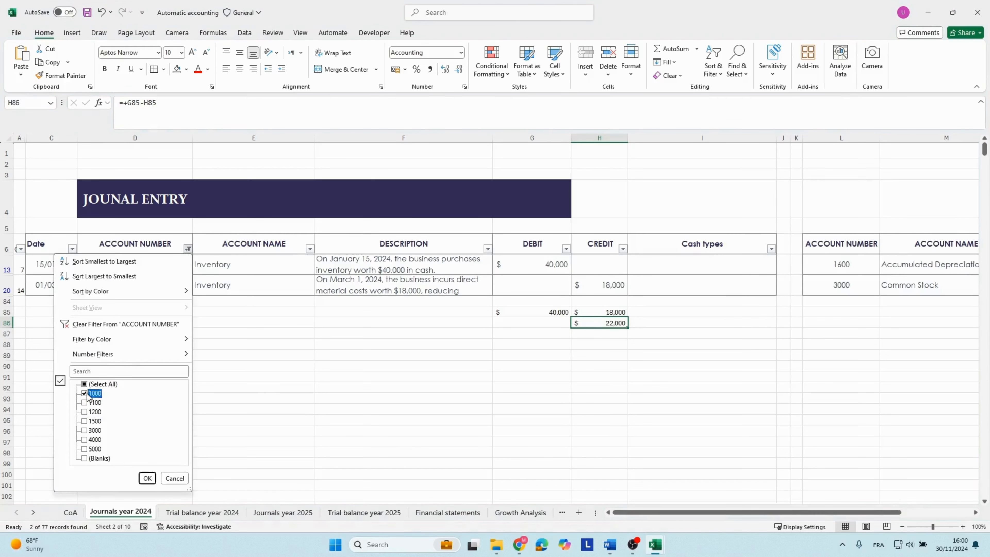
click(147, 481)
Extend the debit subtotal in G85 to cover G7:G20, copy it across to H85, and check the cash balance in H86.
click(488, 308)
click(539, 332)
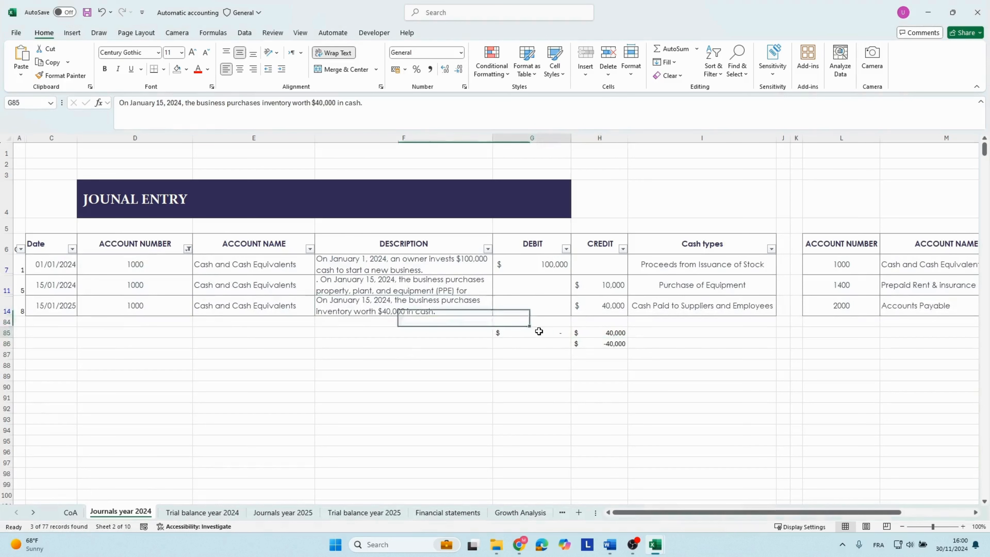
double_click(539, 331)
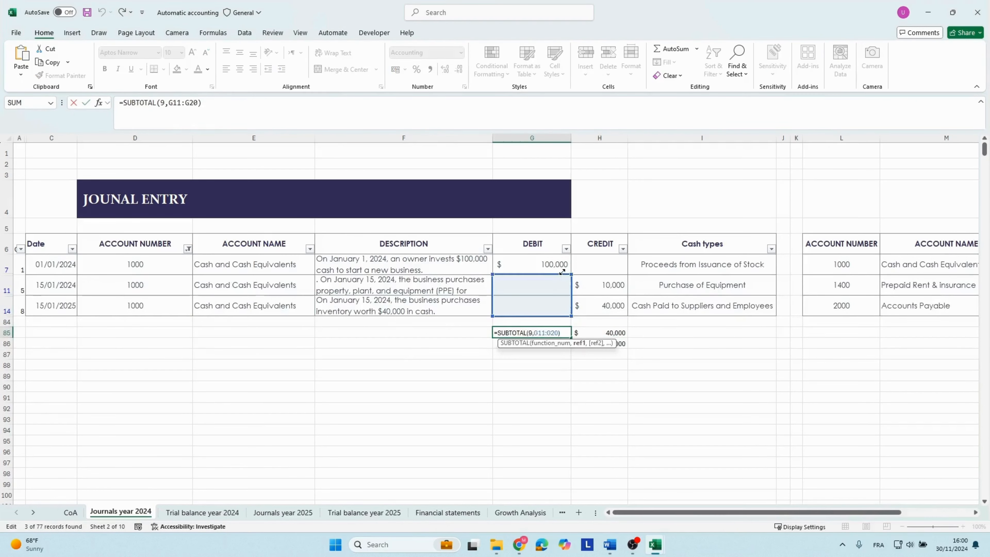
drag(562, 272, 561, 256)
key(Return)
click(540, 334)
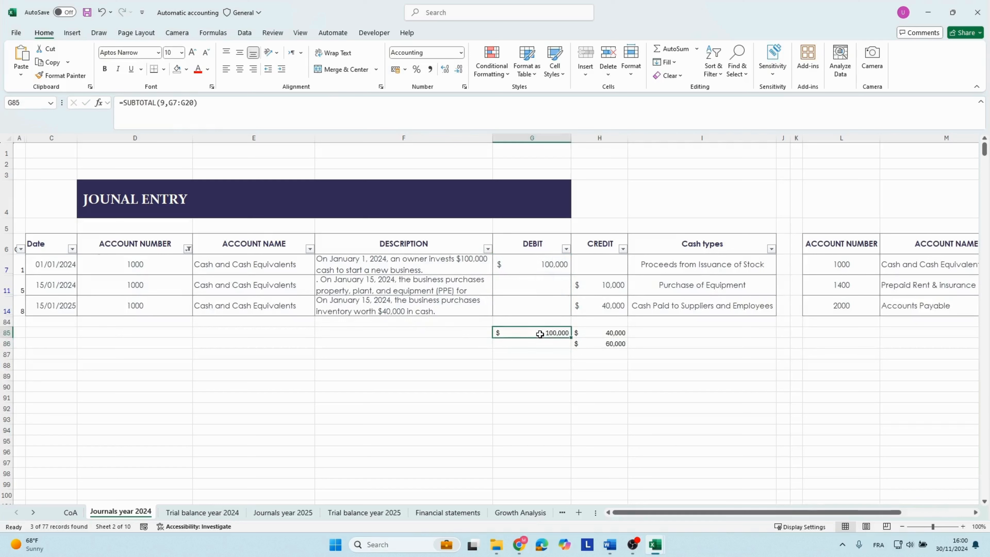
drag(570, 336, 609, 342)
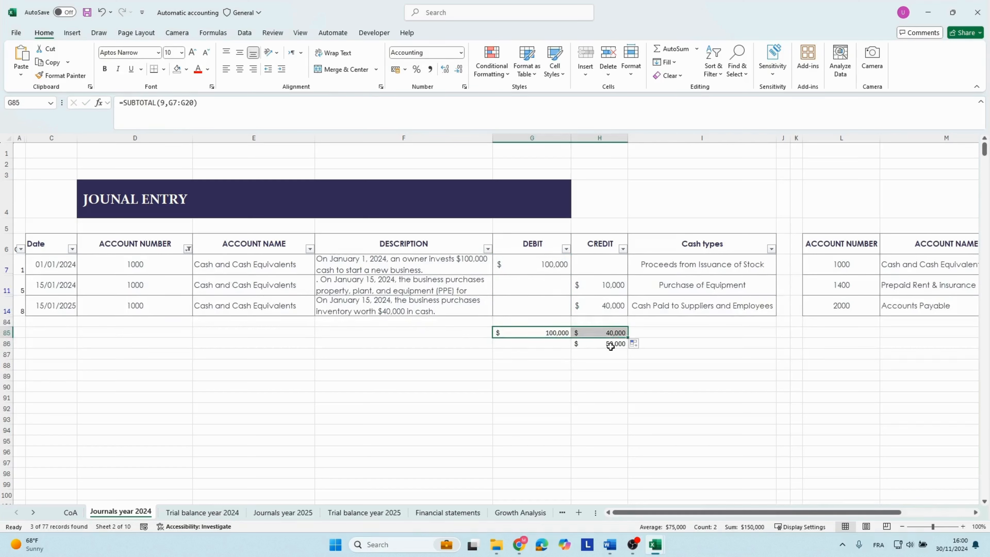
click(598, 344)
click(553, 345)
click(581, 343)
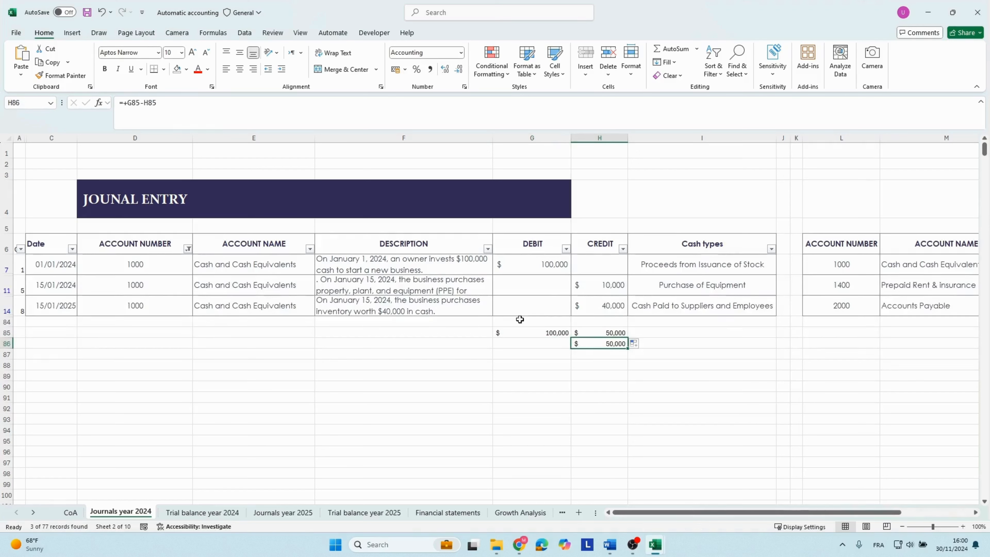
Remove the filters from the journal header row so all 2024 entries show again.
click(348, 359)
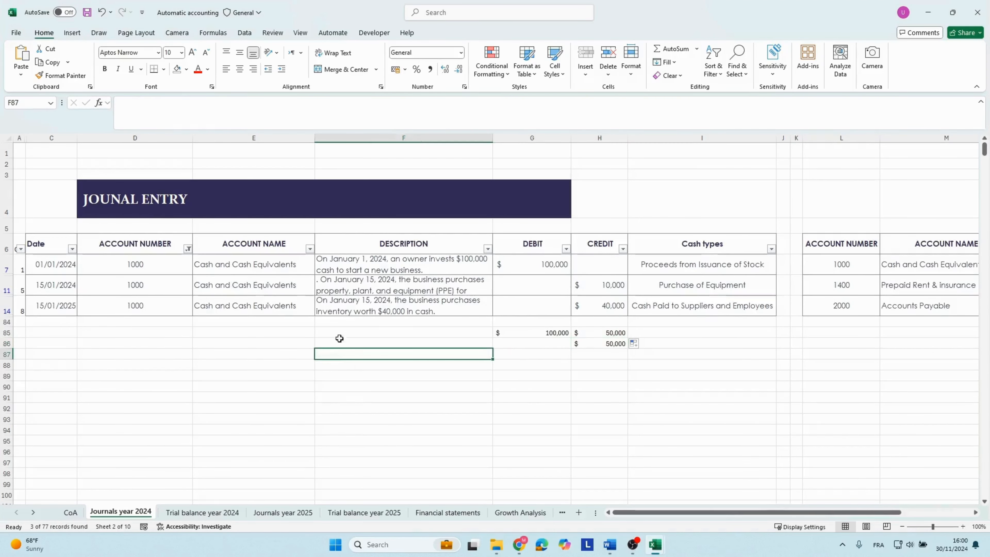
click(314, 244)
key(alt+d)
key(f)
key(f)
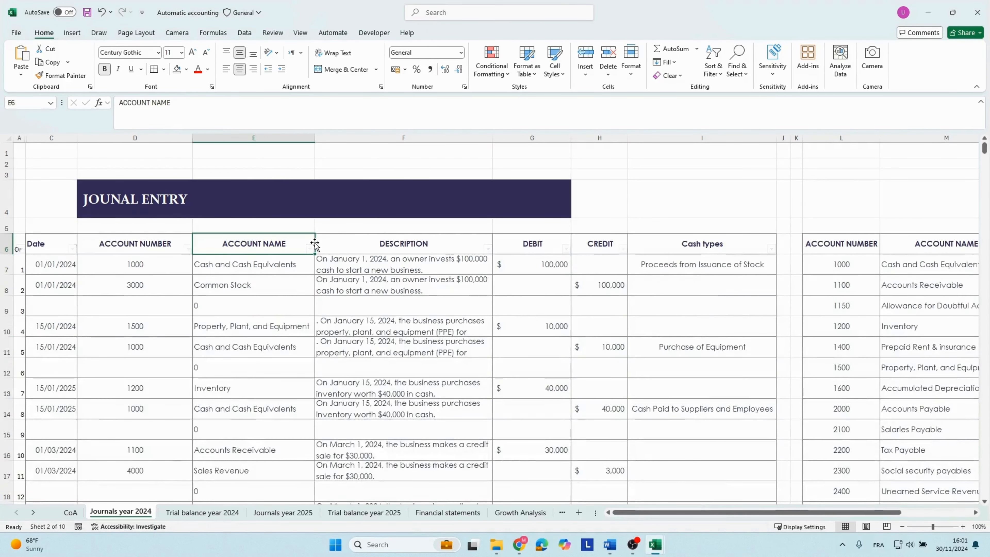
Open the 2024 trial balance and check the balances of Cash and Cash Equivalents, Accounts Receivable and Inventory.
click(203, 512)
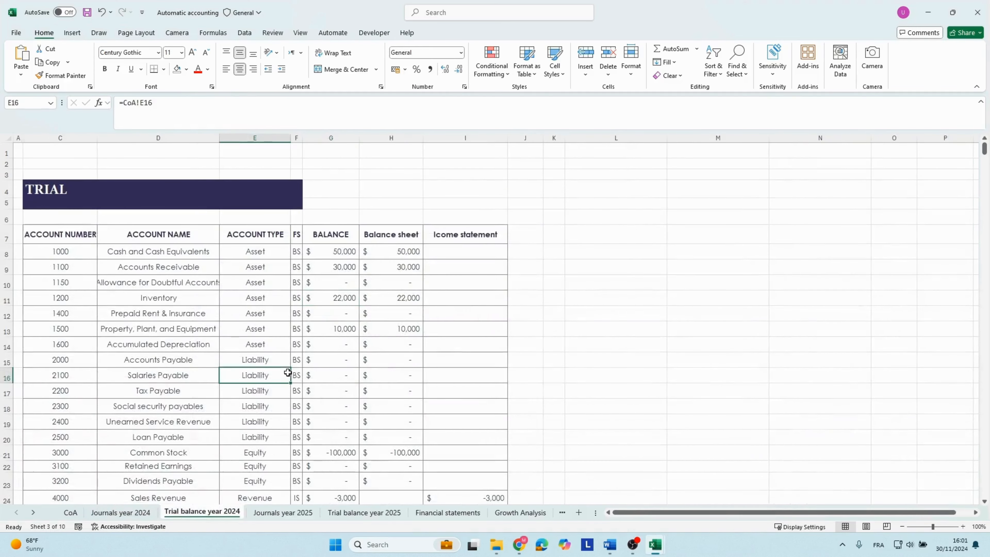
click(126, 241)
key(Down)
key(Right)
key(Right)
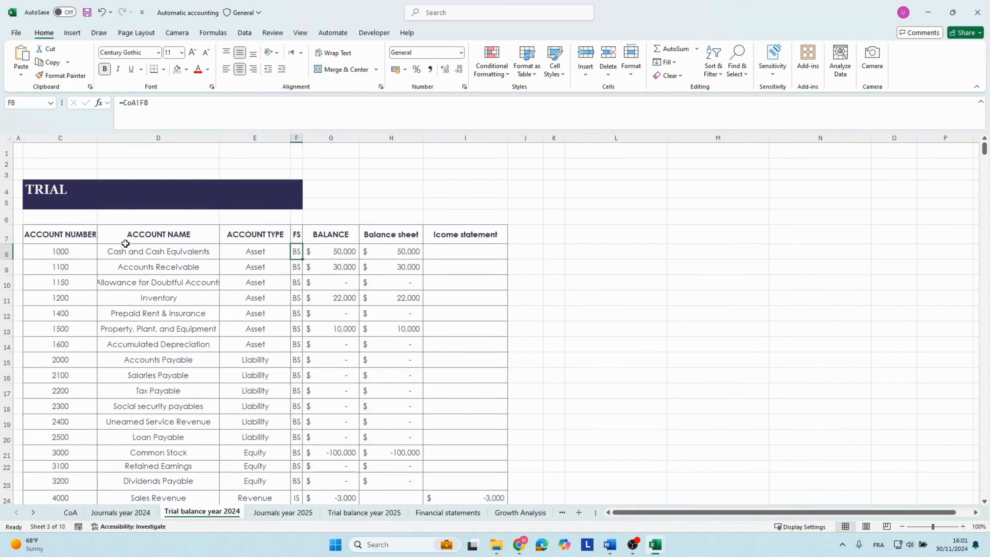
key(Right)
key(Down)
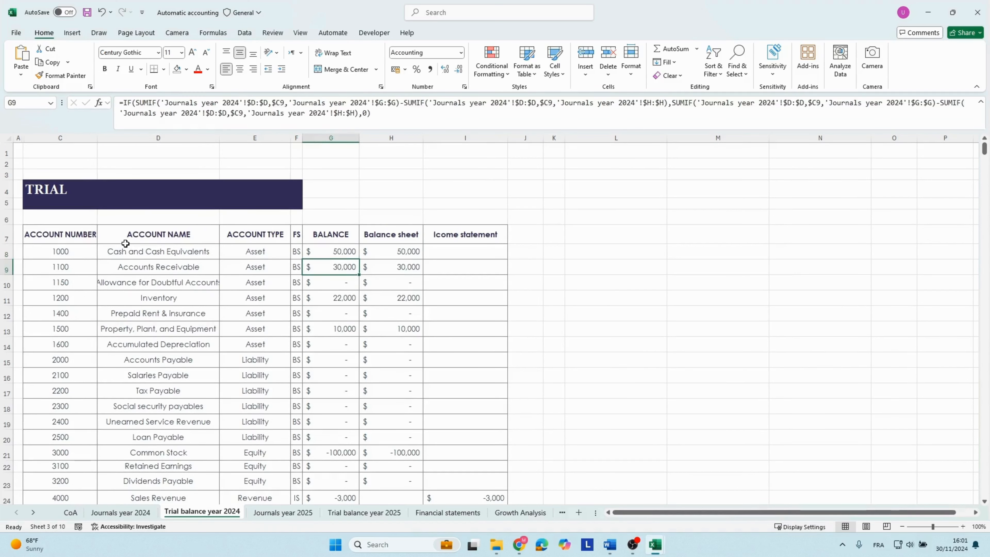
key(Down)
key(Down)
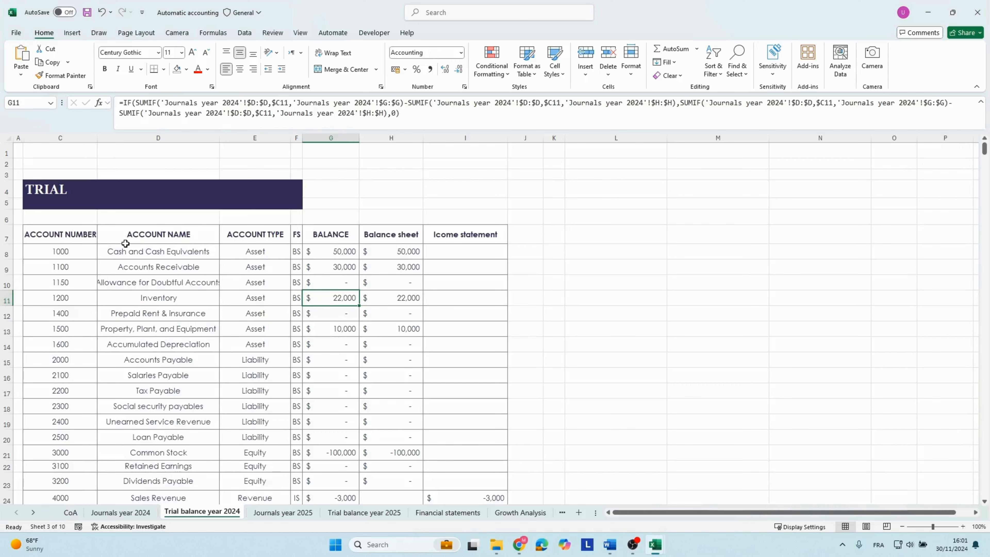
Check the Sales Revenue and Direct Material Costs balances in the 2024 trial balance.
key(Down)
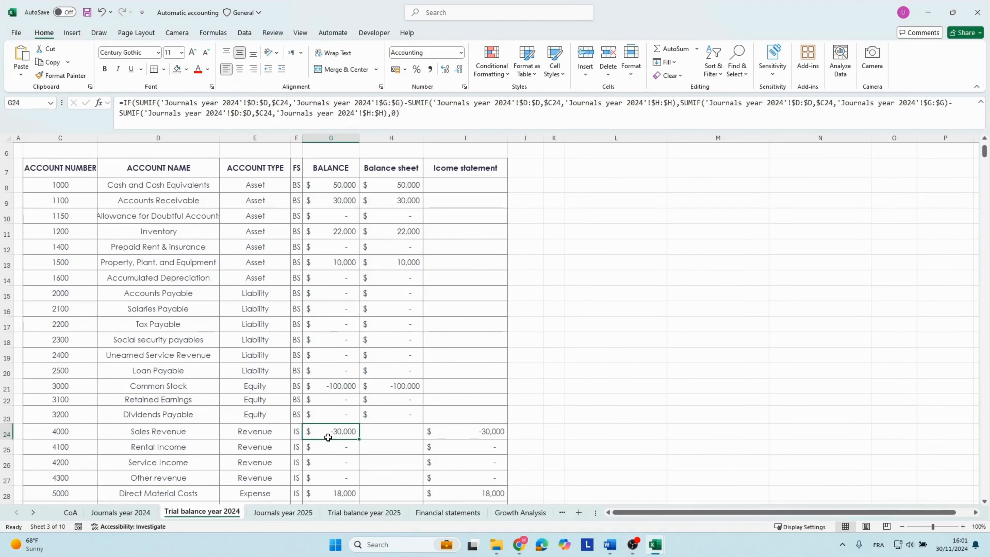
key(Down)
key(Down)
key(Down)
key(Down)
key(Down)
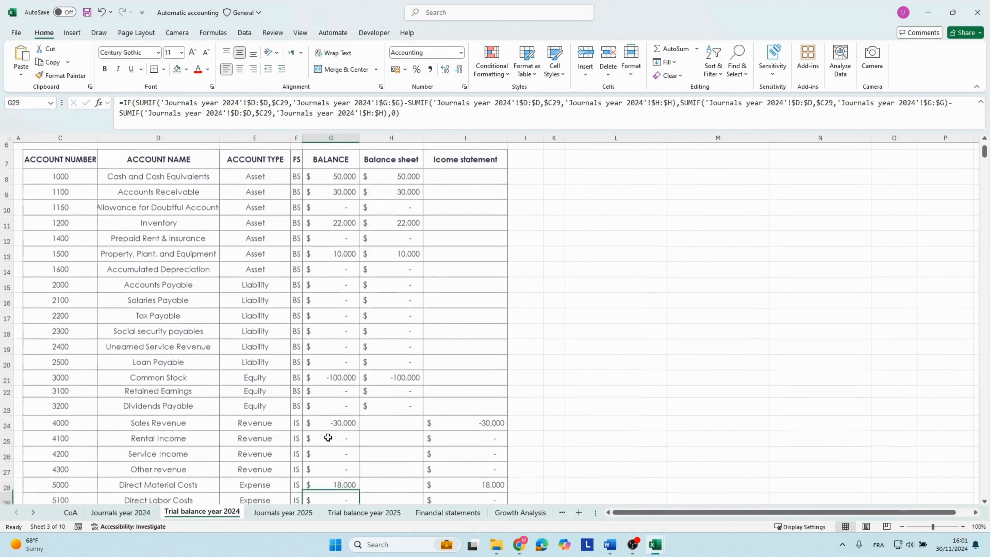
key(Up)
key(Up)
key(Up)
key(Up)
key(Up)
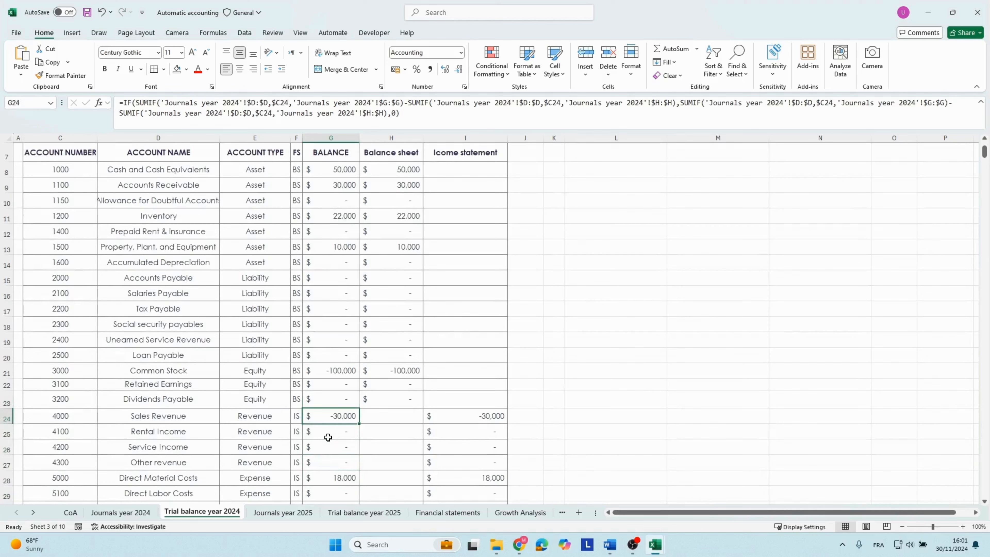
key(Down)
key(Down)
key(Down)
key(Down)
key(Down)
key(Down)
key(Down)
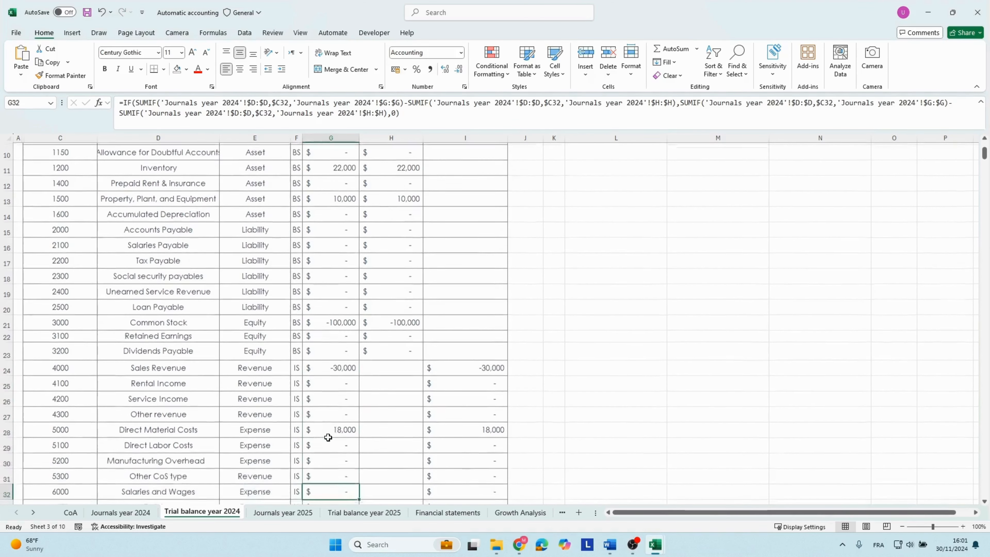
key(Up)
key(Up)
key(Up)
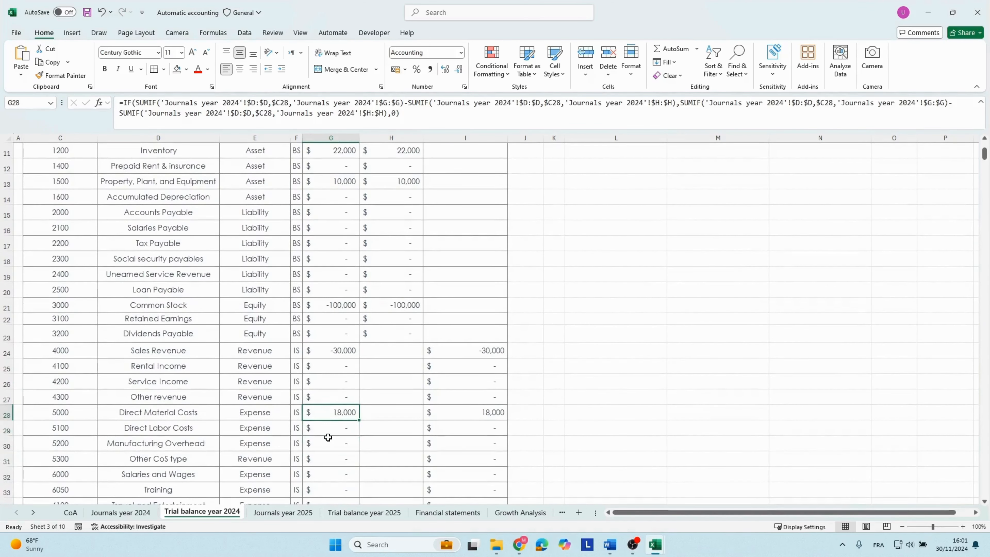
Look through the remaining expense and other income account balances in the 2024 trial balance.
key(Down)
key(Down)
key(Down)
key(Down)
key(Down)
key(Down)
key(Down)
key(Down)
key(Down)
key(Down)
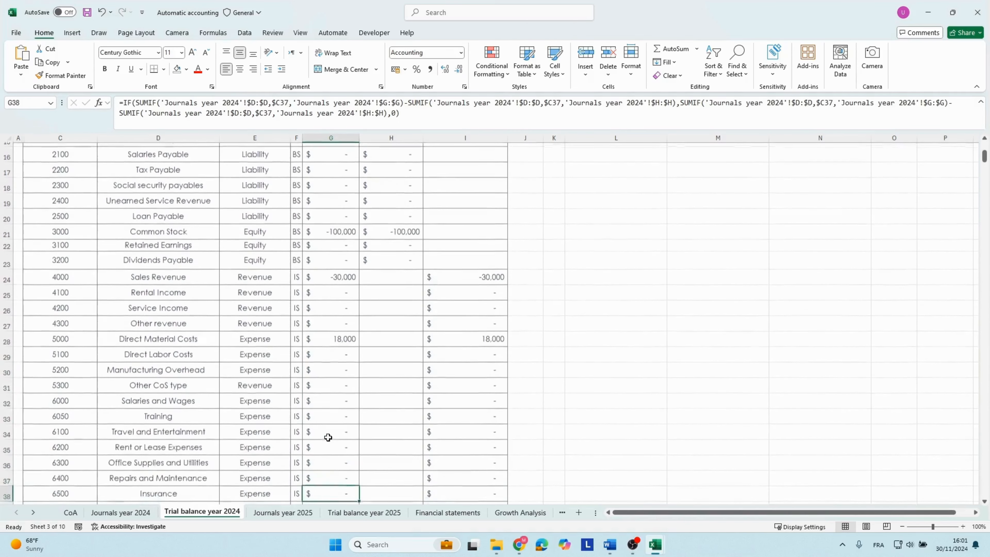
key(Down)
key(Down)
key(Down)
key(Down)
key(Down)
key(Down)
key(Down)
key(Down)
key(Down)
key(Down)
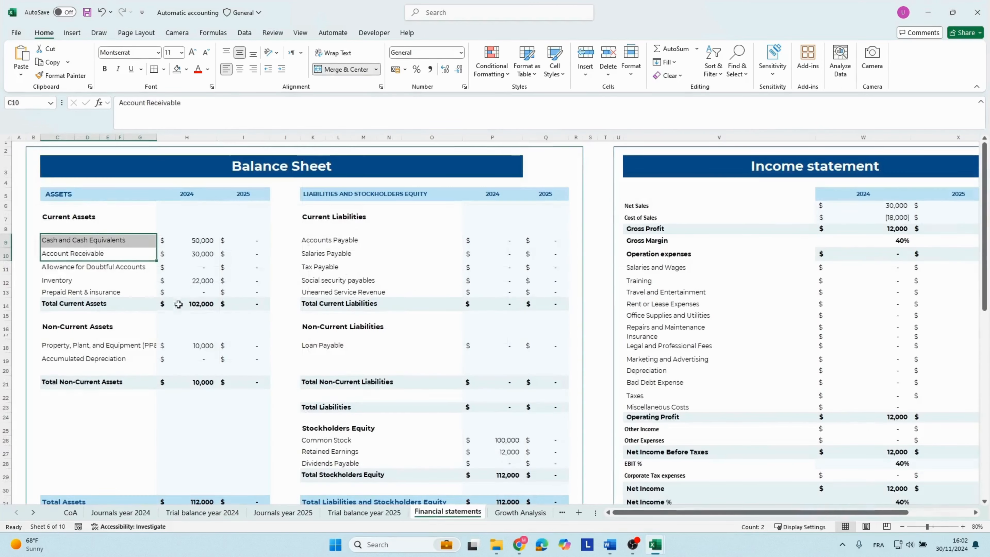
Review the 2024 balance sheet on the Financial statements sheet, checking the source of the Inventory amount and the liabilities and equity totals.
click(179, 304)
click(95, 256)
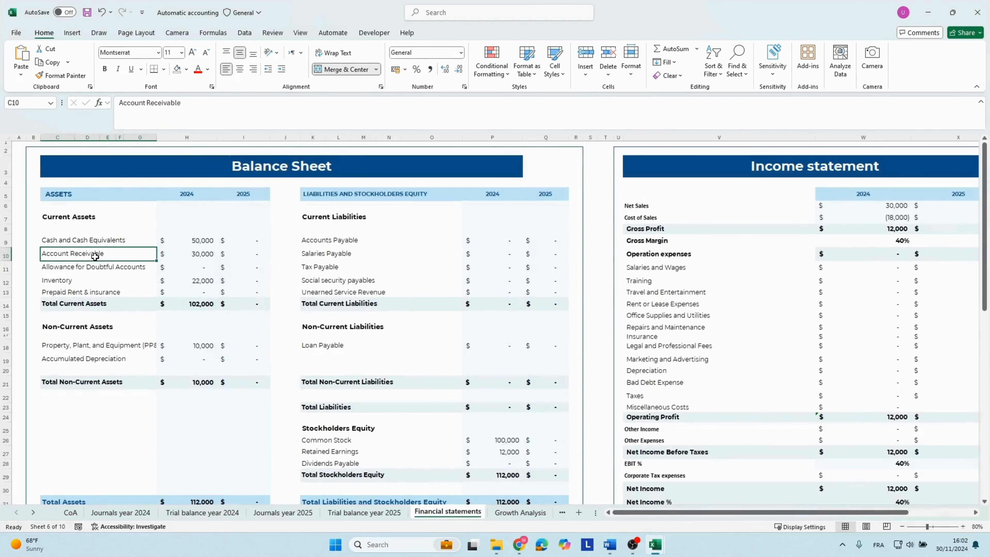
click(135, 278)
click(214, 280)
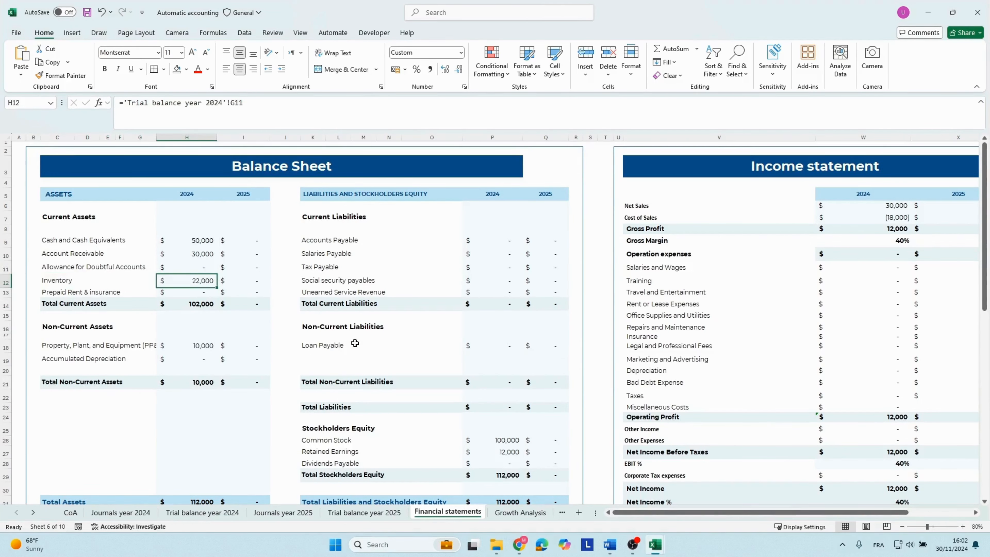
click(431, 278)
scroll(501, 296, down, 1)
scroll(501, 296, down, 1)
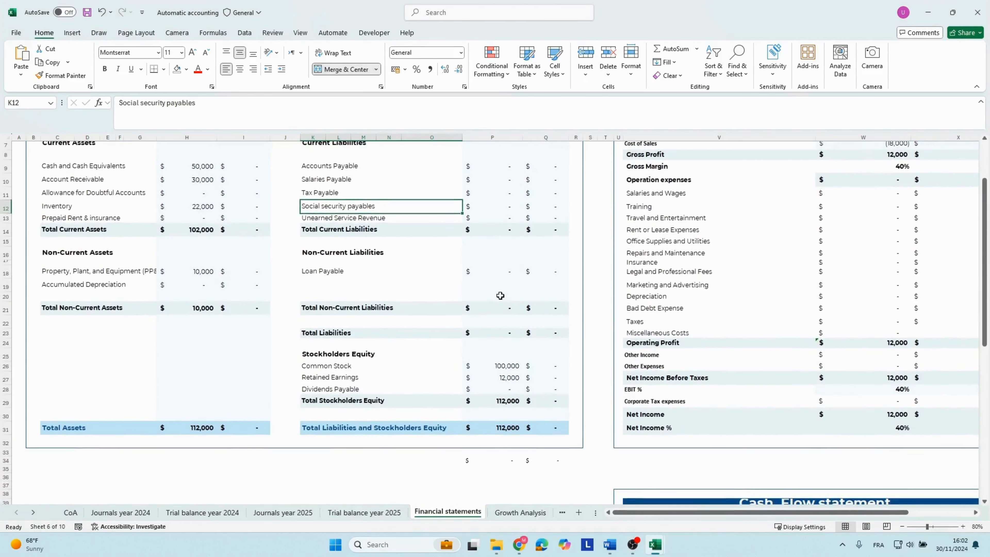
Inspect the 2024 Retained Earnings formula in the Stockholders Equity section of the balance sheet.
click(332, 375)
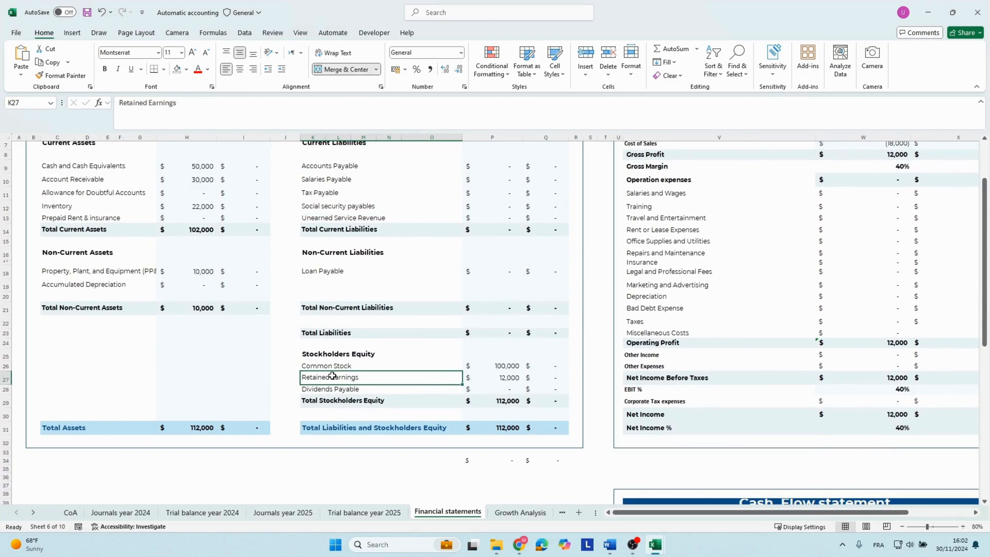
click(485, 382)
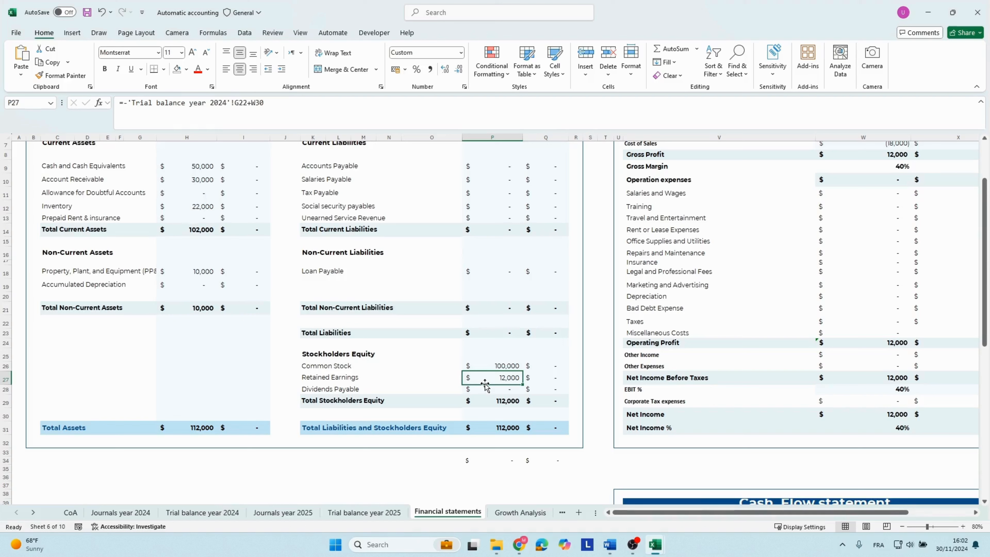
double_click(485, 381)
key(Escape)
click(374, 380)
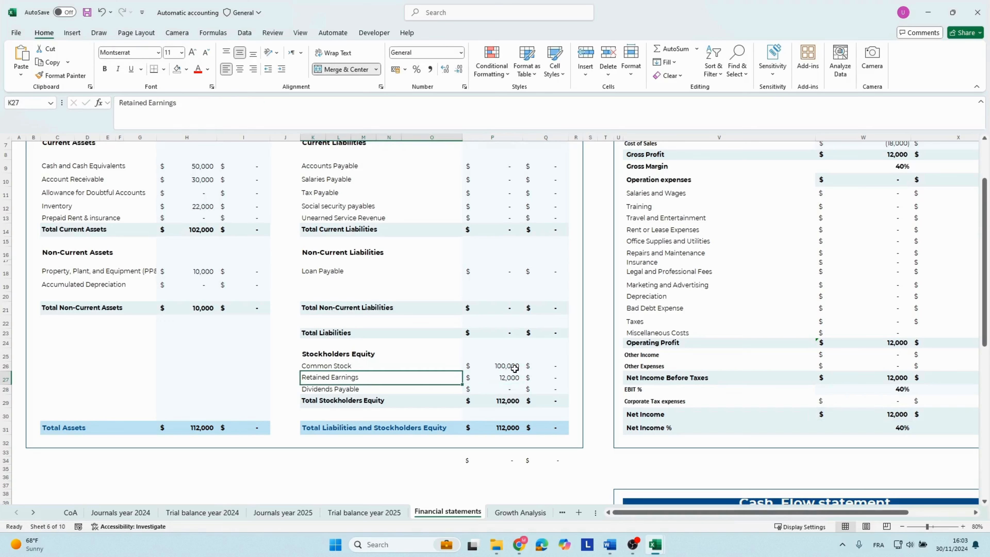
click(510, 375)
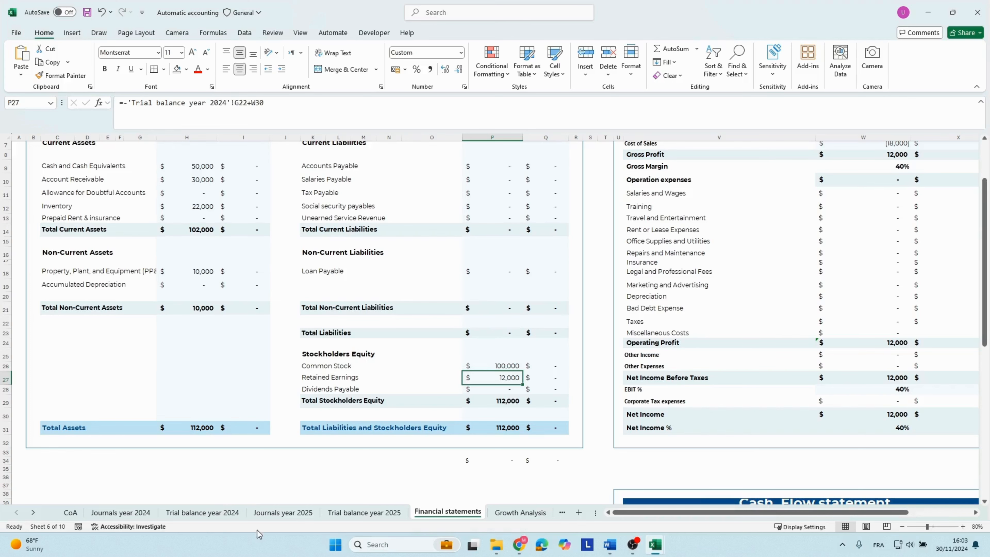
Trace the 2024 Retained Earnings formula in P27 to trial balance cell G22 and Net Income in W30, leaving the formula as is.
click(202, 512)
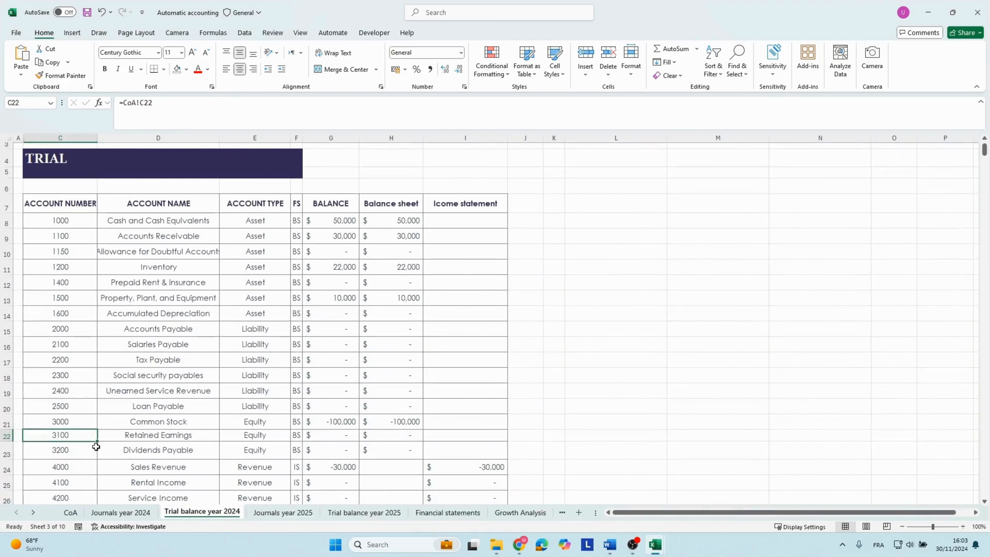
click(320, 434)
click(448, 512)
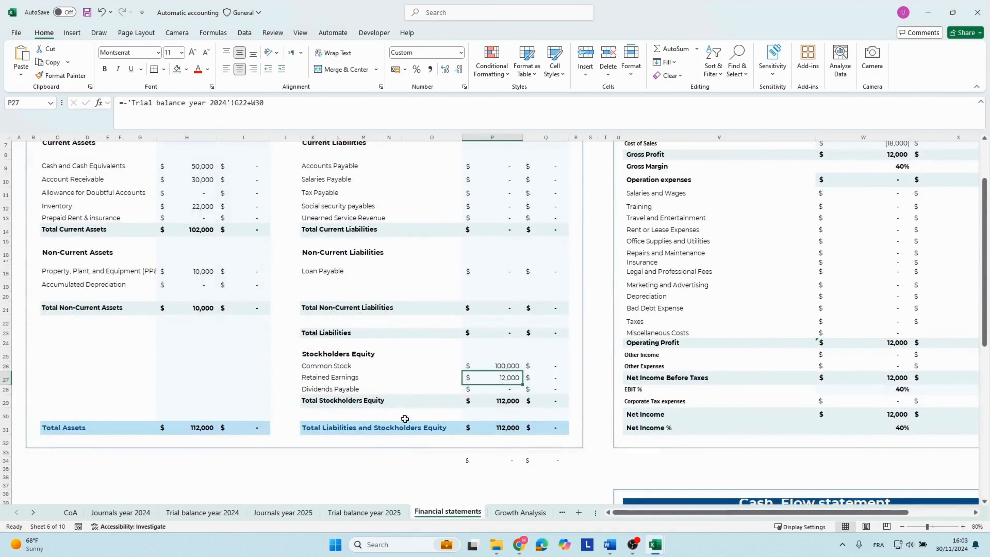
click(213, 105)
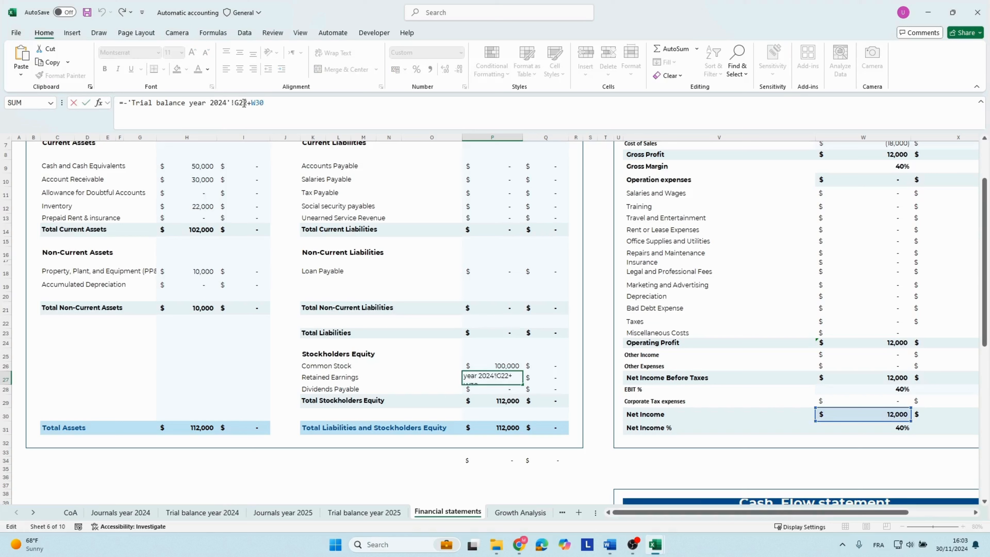
click(244, 102)
mouse_move(982, 342)
mouse_down()
mouse_move(984, 306)
mouse_move(988, 330)
mouse_up()
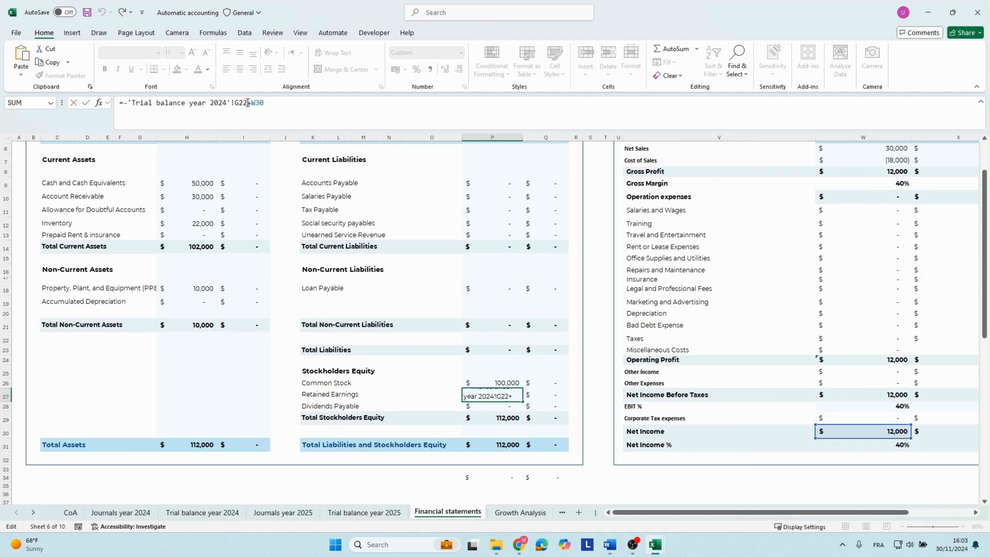
key(Return)
key(Up)
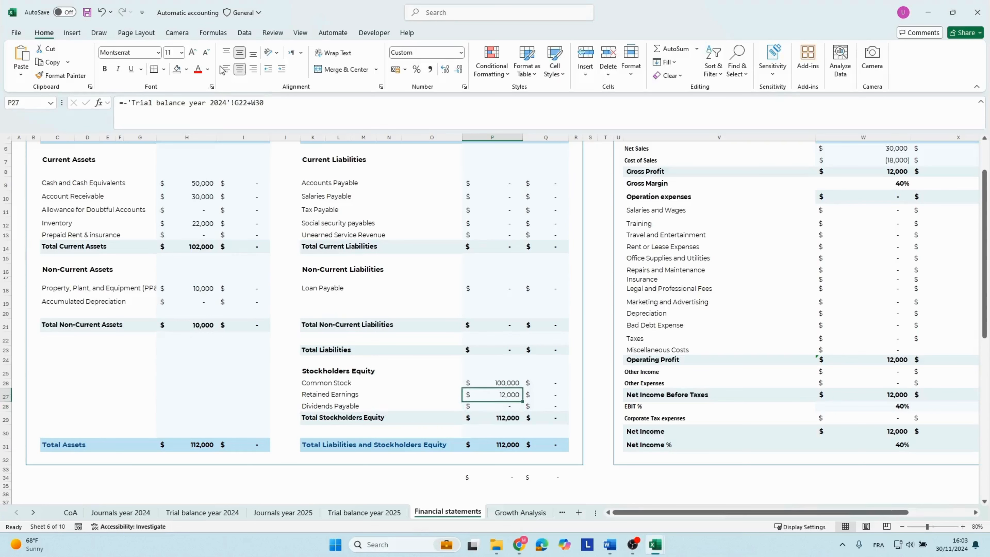
Examine the 2024 income statement formulas from Net Sales through Gross Profit and Gross Margin to Operation expenses.
key(Down)
key(Up)
key(Right)
key(Right)
key(Right)
key(Right)
key(Right)
key(Right)
key(Right)
key(Right)
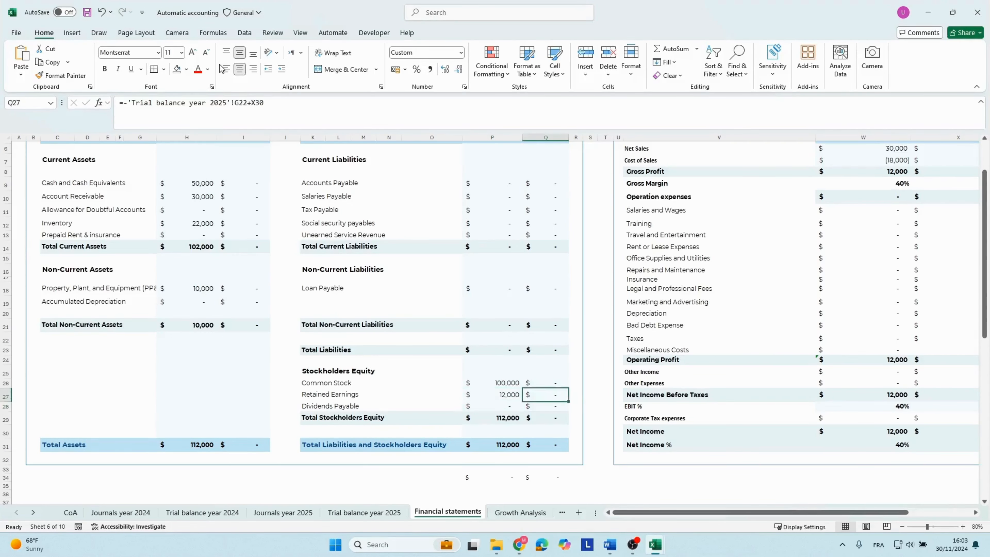
key(Up)
key(Up)
key(Up)
key(Up)
key(Up)
key(Up)
key(Up)
key(Up)
key(Up)
key(Up)
key(Up)
key(Up)
key(Up)
key(Up)
key(Up)
key(Up)
key(Up)
key(Up)
key(Up)
key(Up)
key(Up)
key(Up)
key(Up)
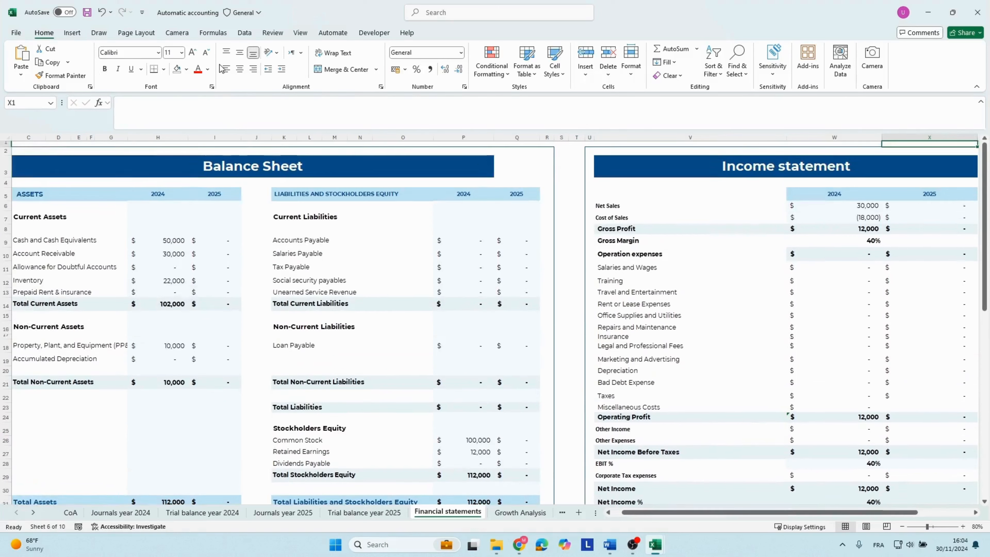
key(Down)
key(Left)
key(Down)
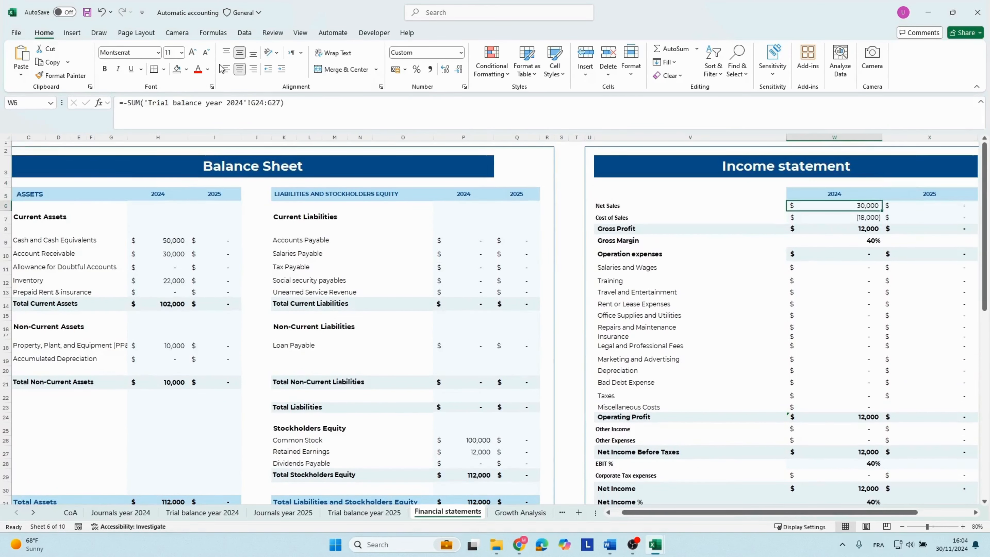
key(Down)
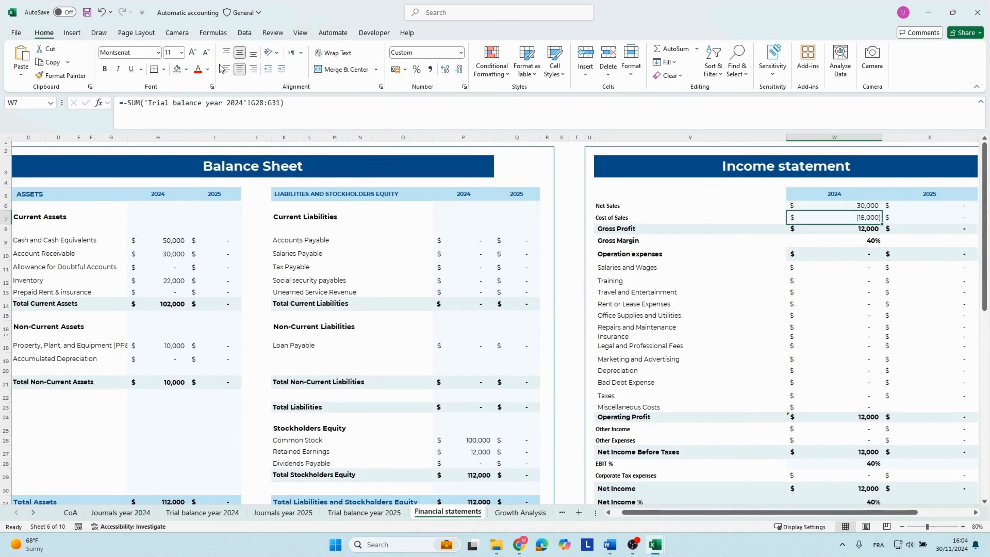
key(Down)
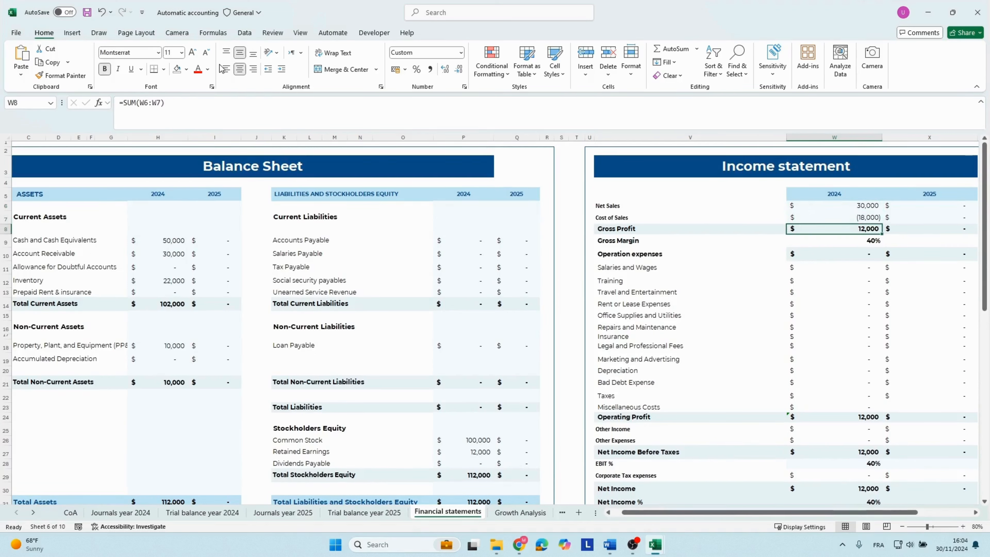
key(Down)
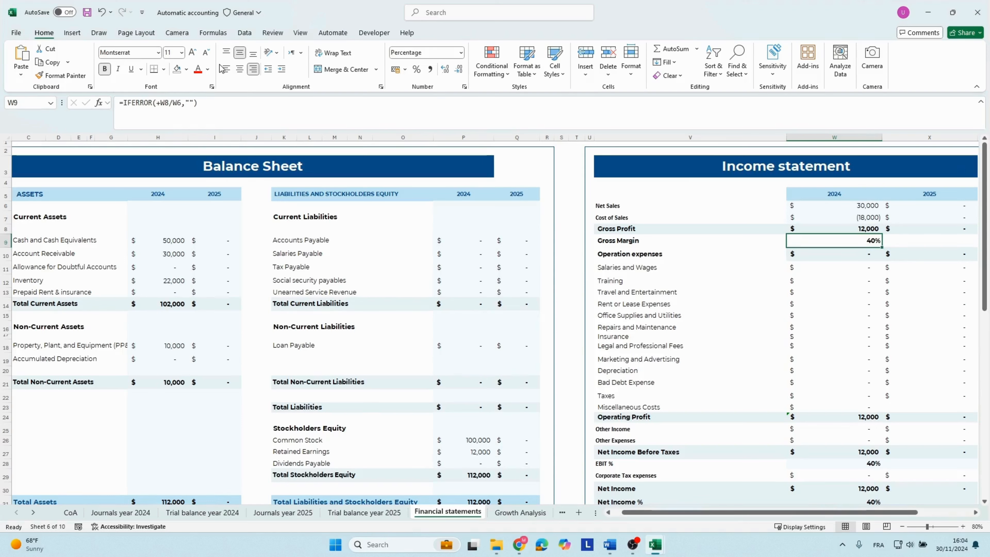
key(Down)
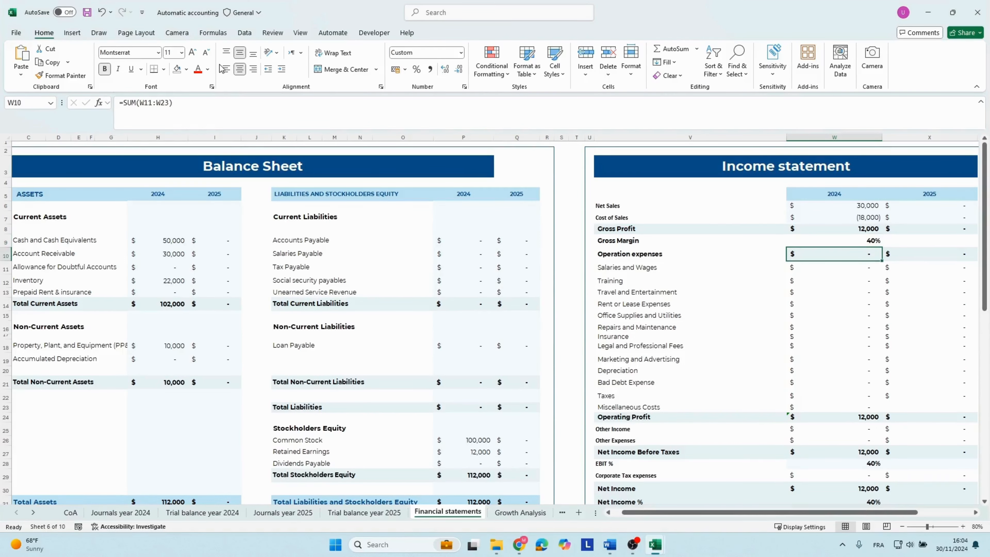
Examine the 2024 formulas for Operating Profit, Other Income, Other Expenses and Net Income Before Taxes.
key(Down)
key(Down)
key(Down)
key(Down)
key(Down)
key(Down)
key(Down)
key(Down)
key(Down)
key(Down)
key(Down)
key(Down)
key(Down)
key(Down)
key(Down)
key(Down)
key(Down)
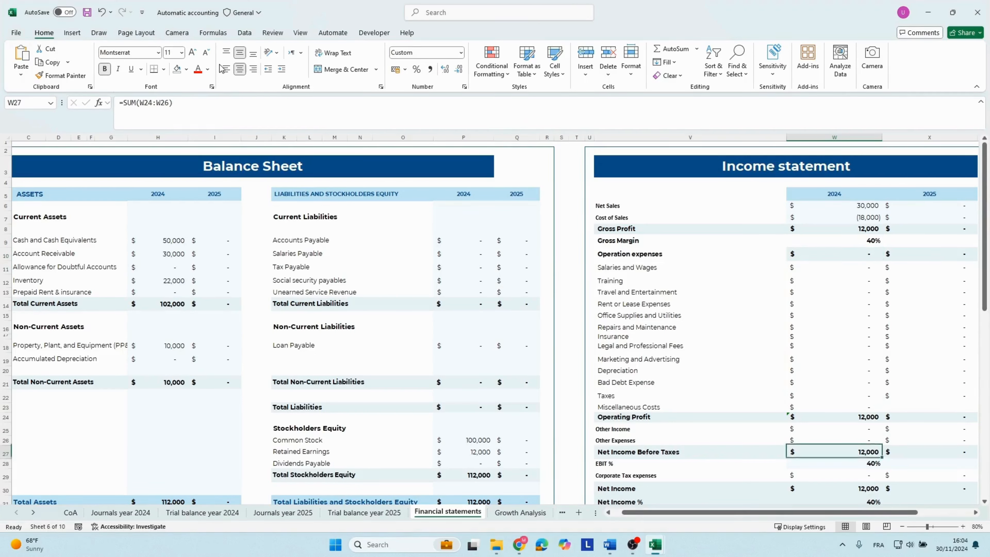
key(Up)
key(Up)
key(Up)
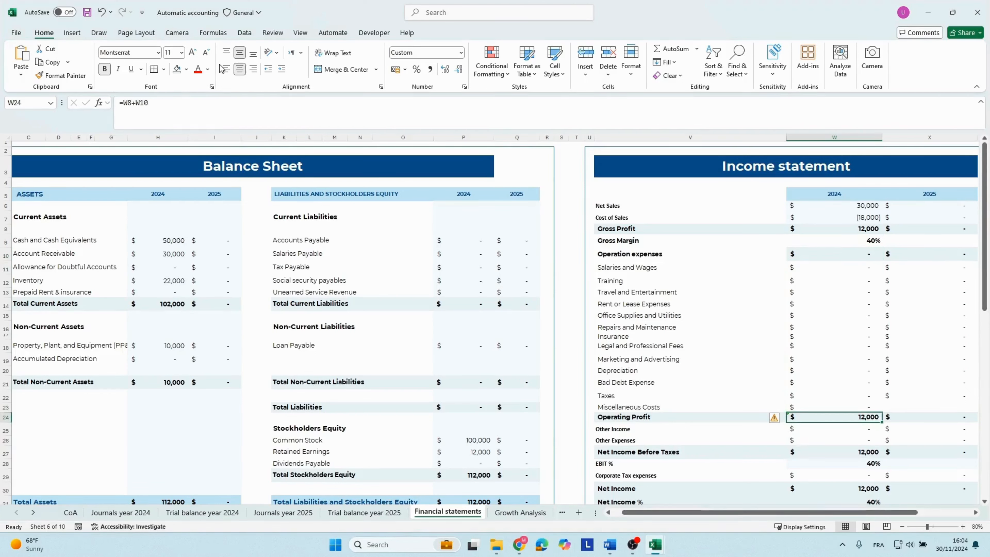
key(Down)
key(Down)
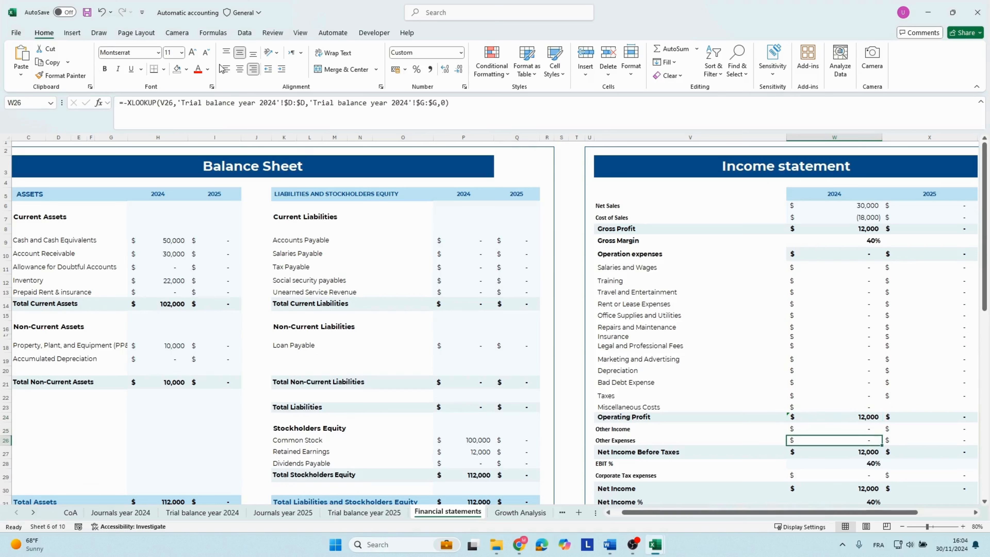
key(Down)
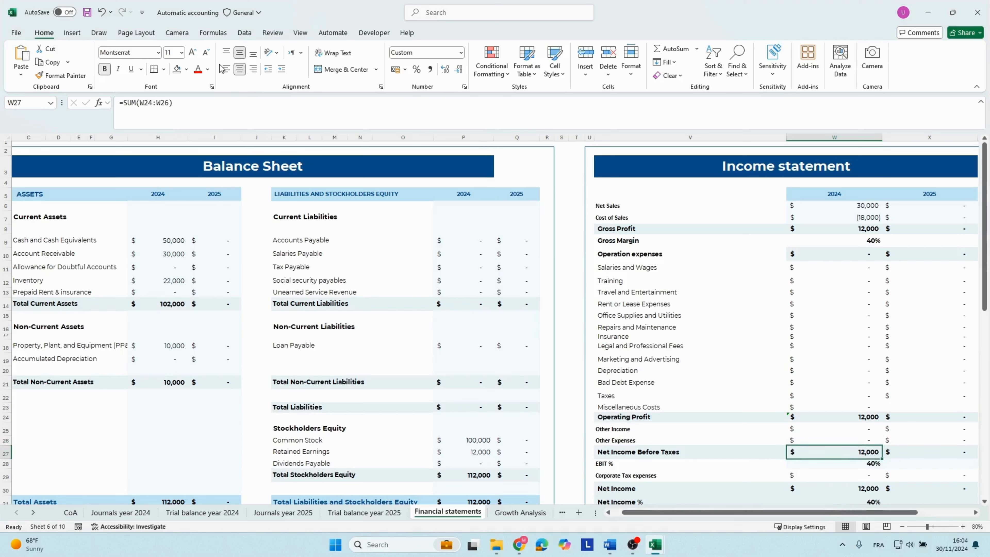
Examine the 2024 income statement formulas for EBIT %, Corporate Tax expenses and Net Income.
key(Down)
key(Down)
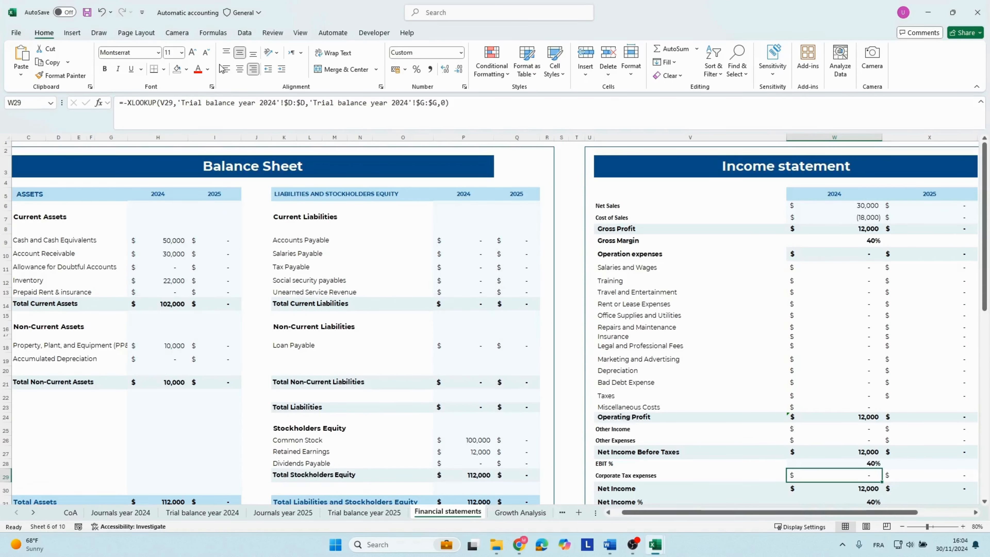
key(Down)
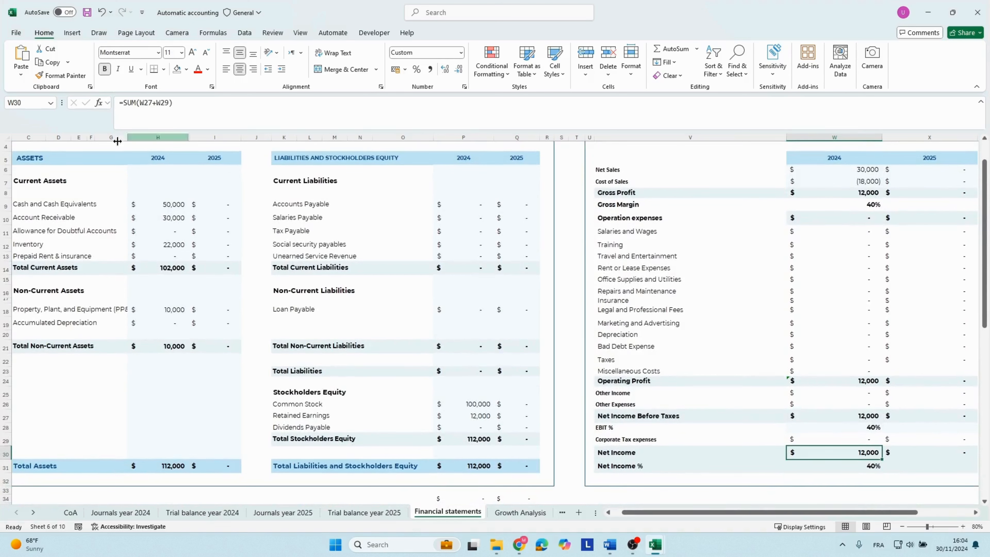
Inspect the 2024 balance sheet formulas from Retained Earnings through Total Liabilities and Stockholders Equity.
click(473, 419)
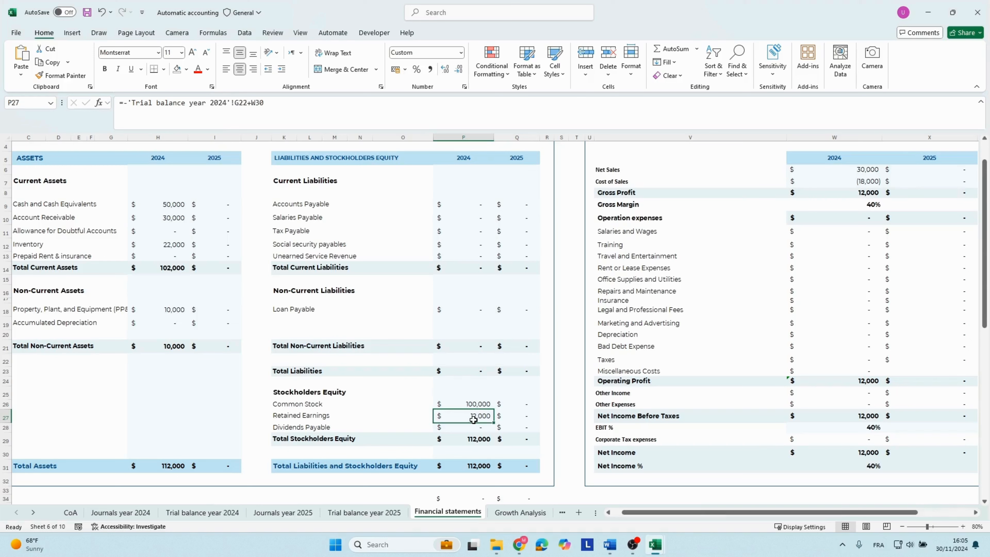
key(Down)
key(Down)
key(Down)
key(Down)
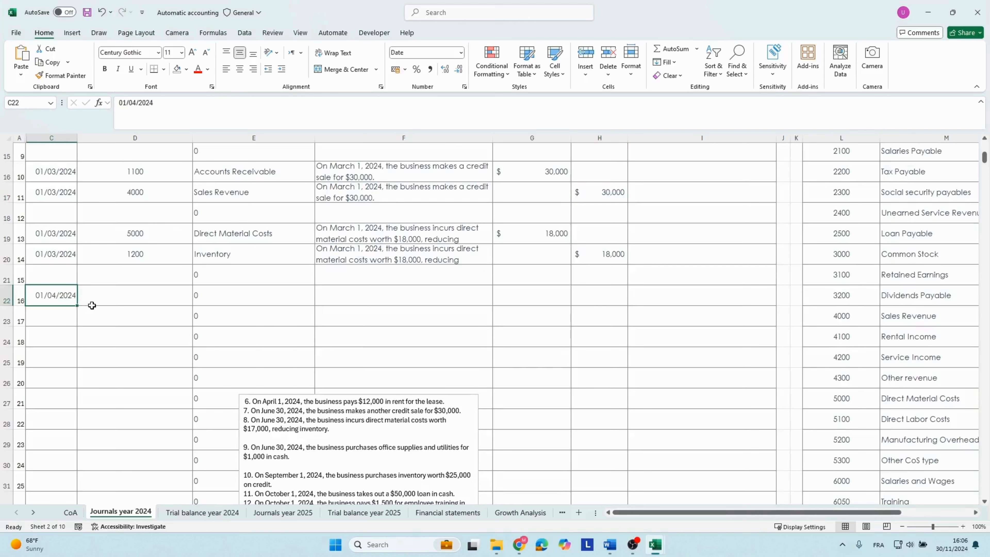
Copy the text of transaction 6 about the April 1 rent and look up the Rent or Lease Expenses account number for D22.
click(291, 407)
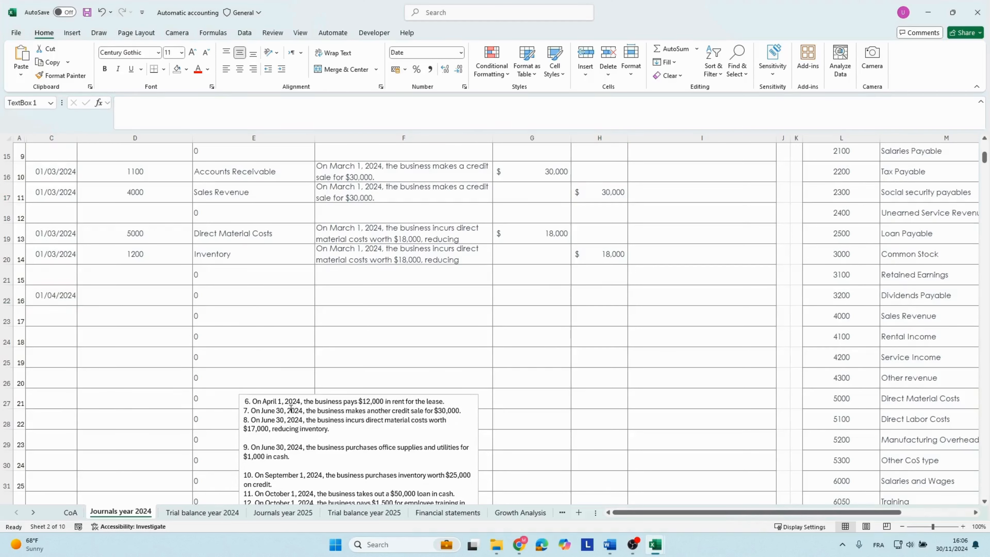
triple_click(314, 400)
key(ctrl+c)
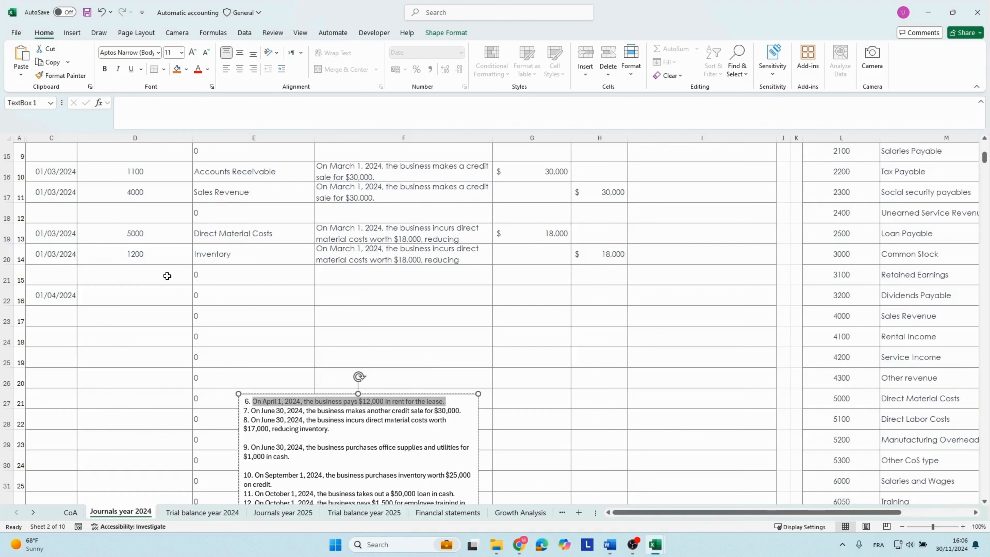
click(161, 295)
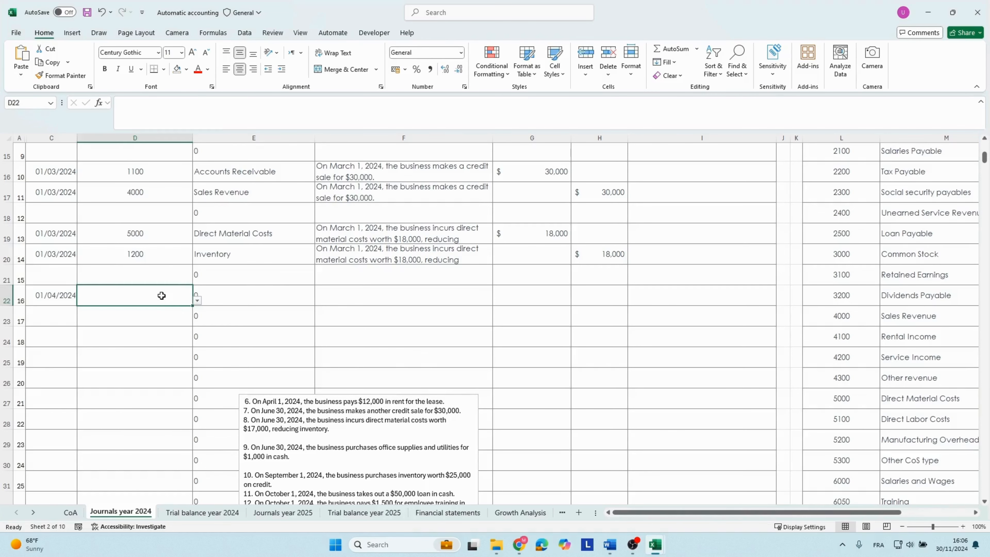
scroll(820, 435, right, 3)
scroll(819, 435, down, 3)
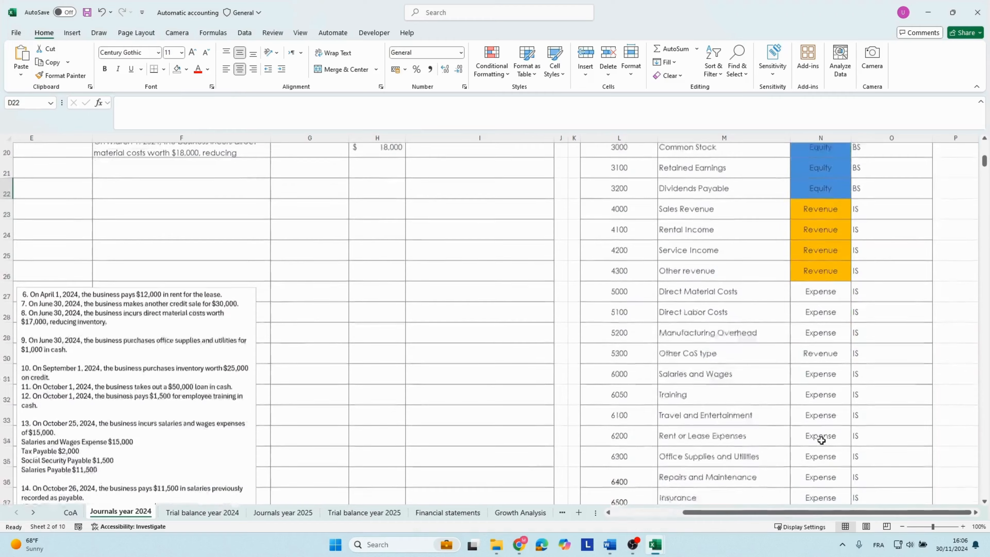
click(694, 362)
click(620, 362)
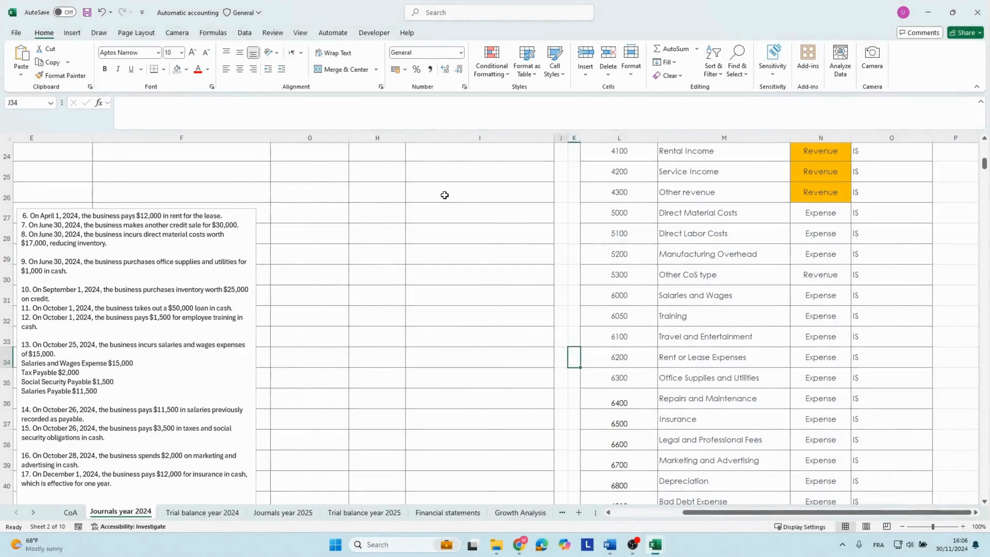
key(Home)
scroll(342, 194, up, 2)
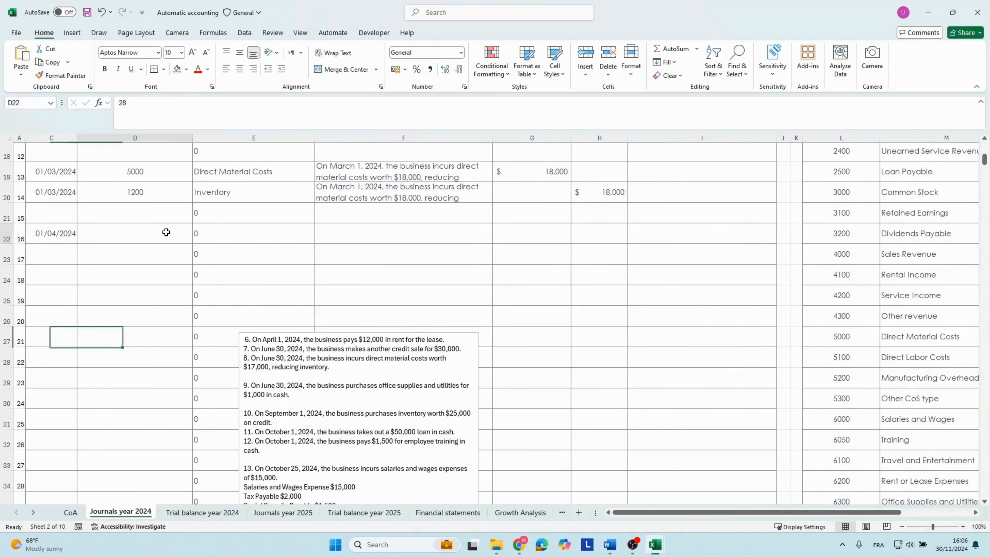
click(175, 241)
text(622)
key(Return)
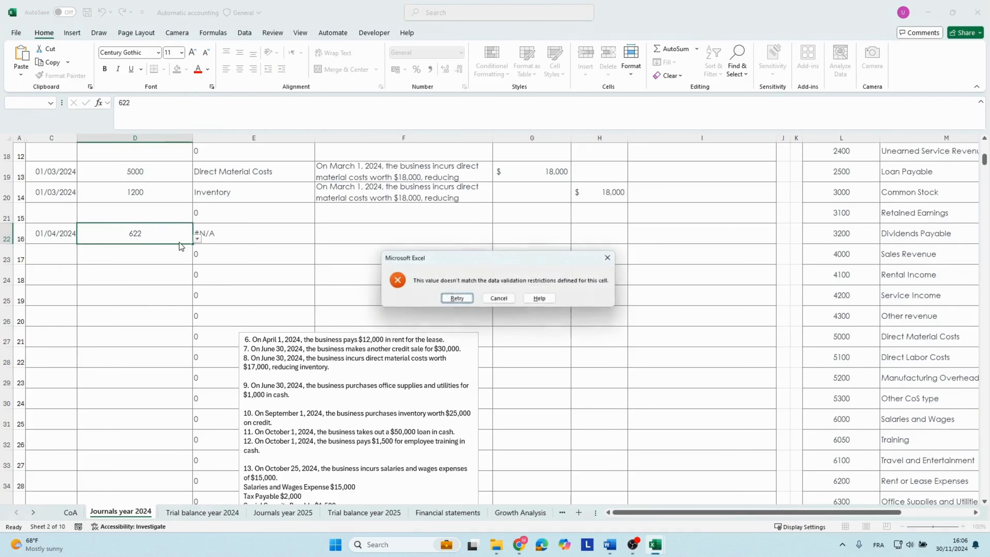
click(507, 300)
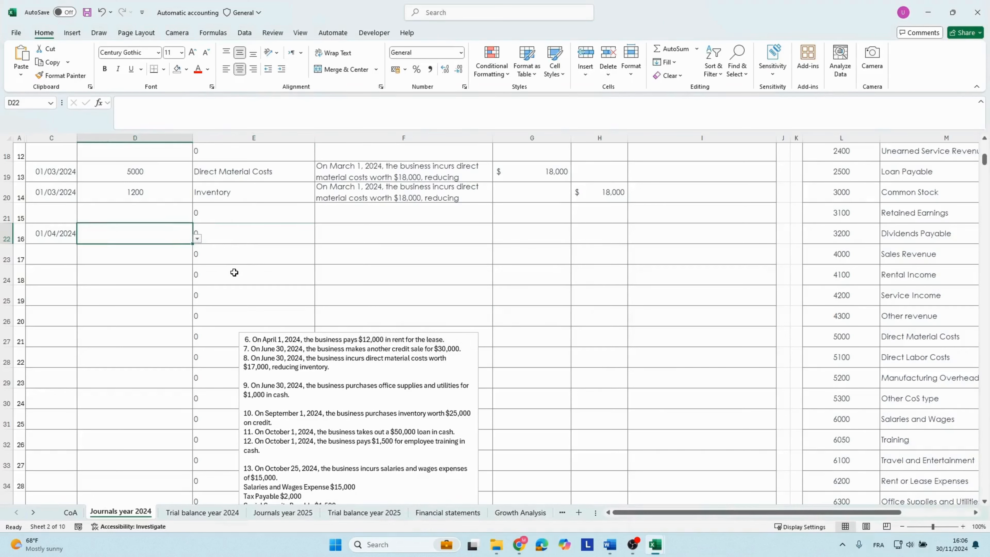
Complete the rent debit line in row 22 with account 6200, the copied transaction 6 description and a debit of 12000.
text(6200)
key(Tab)
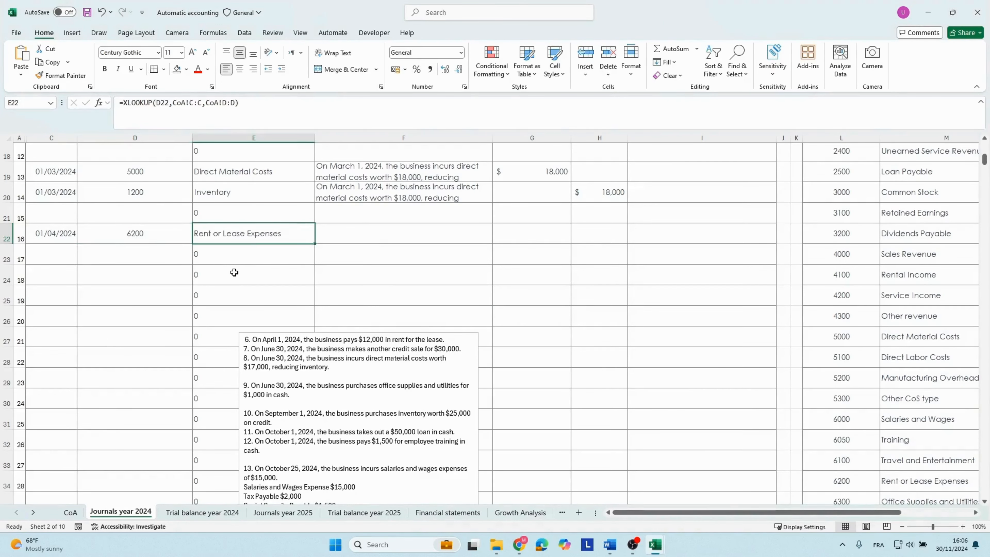
key(Tab)
key(ctrl+v)
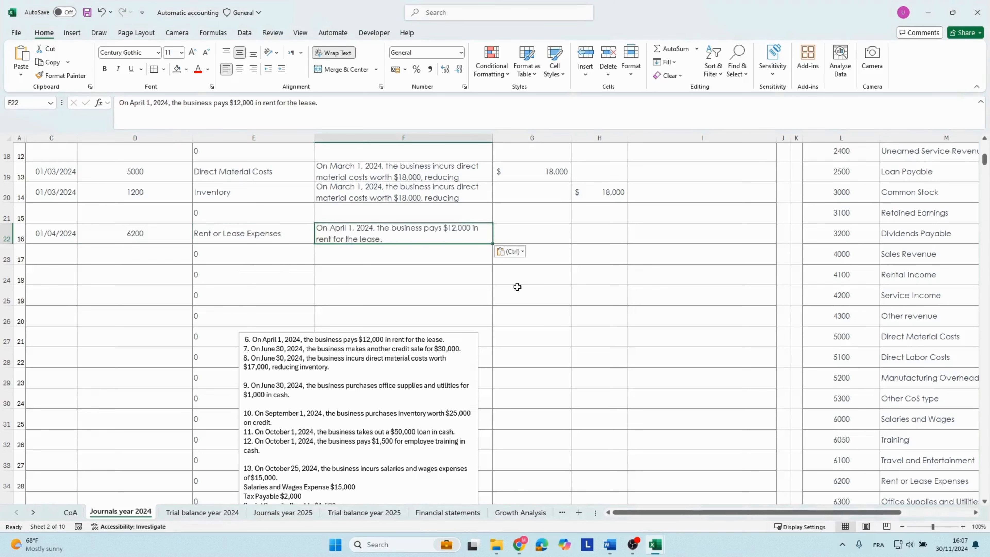
click(508, 238)
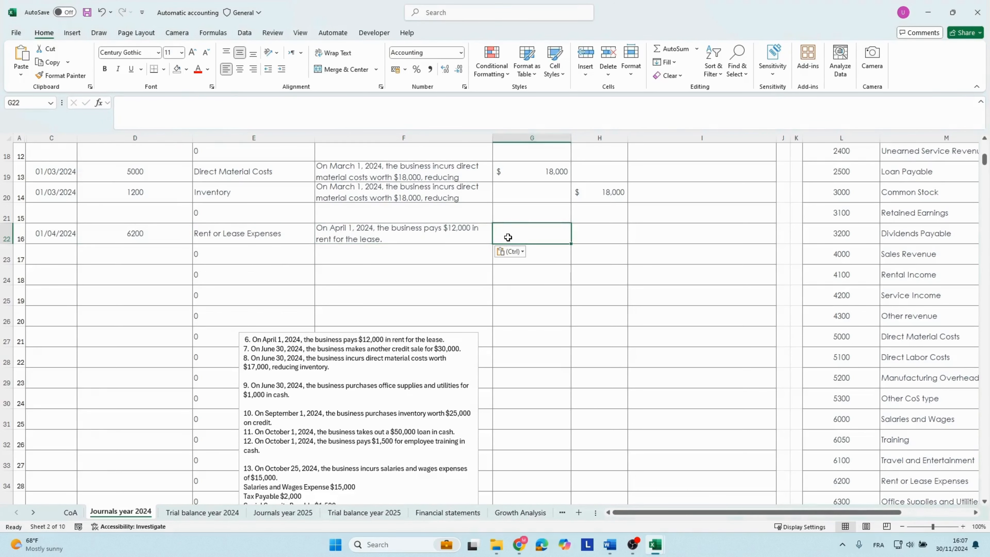
text(12000)
key(Tab)
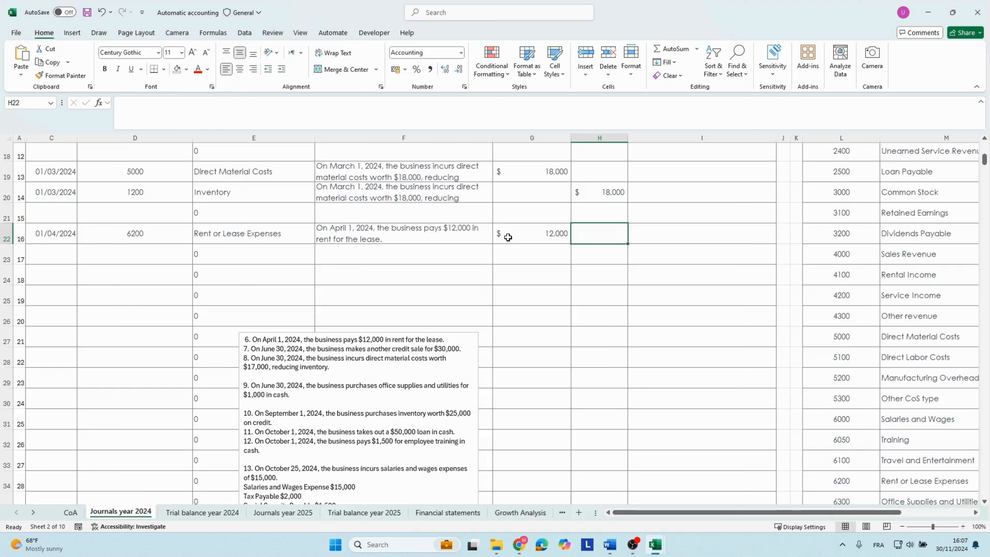
Review the date, account number, account name, description and debit of the rent entry in row 22.
click(508, 237)
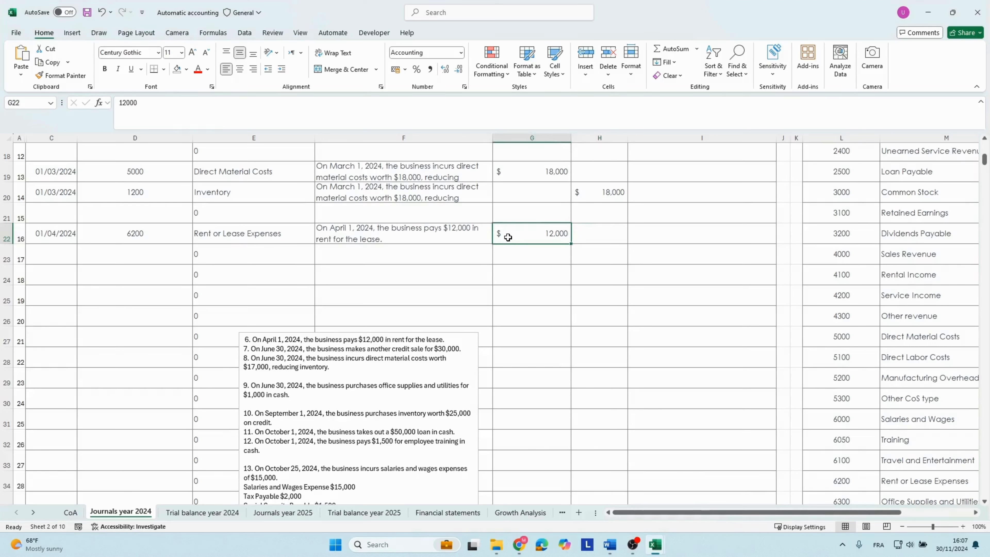
key(Left)
key(Left)
key(Left)
key(Left)
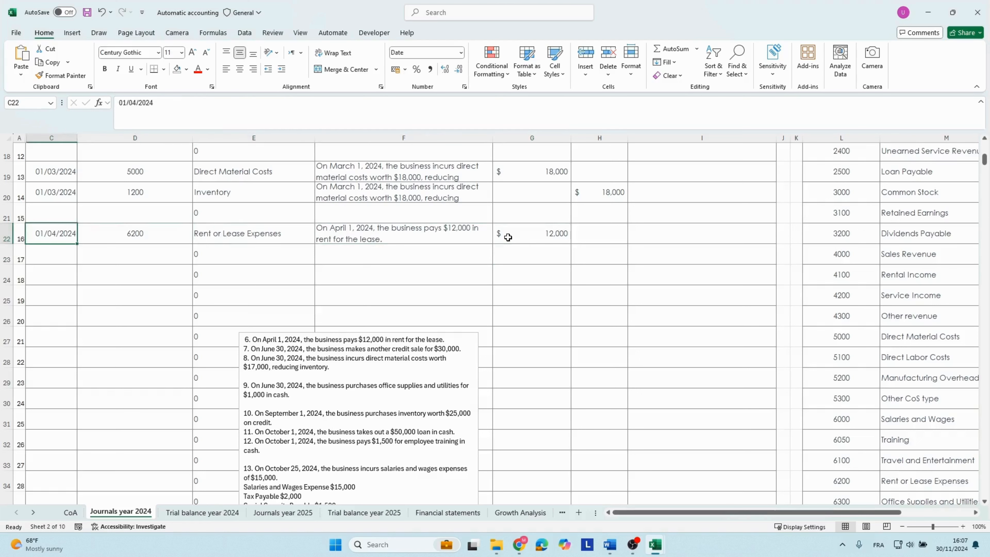
key(Right)
key(Right)
key(Right)
key(Right)
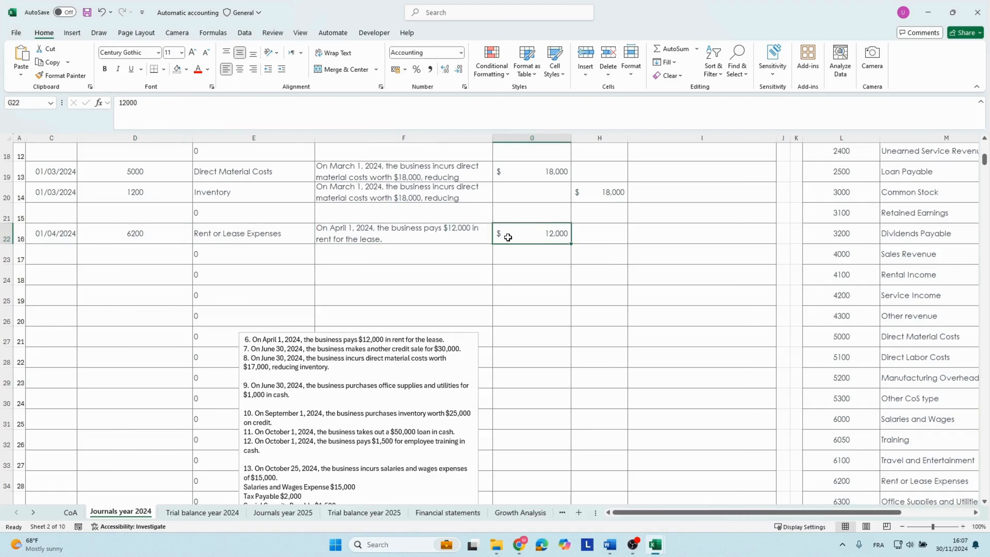
key(Left)
key(Left)
key(Left)
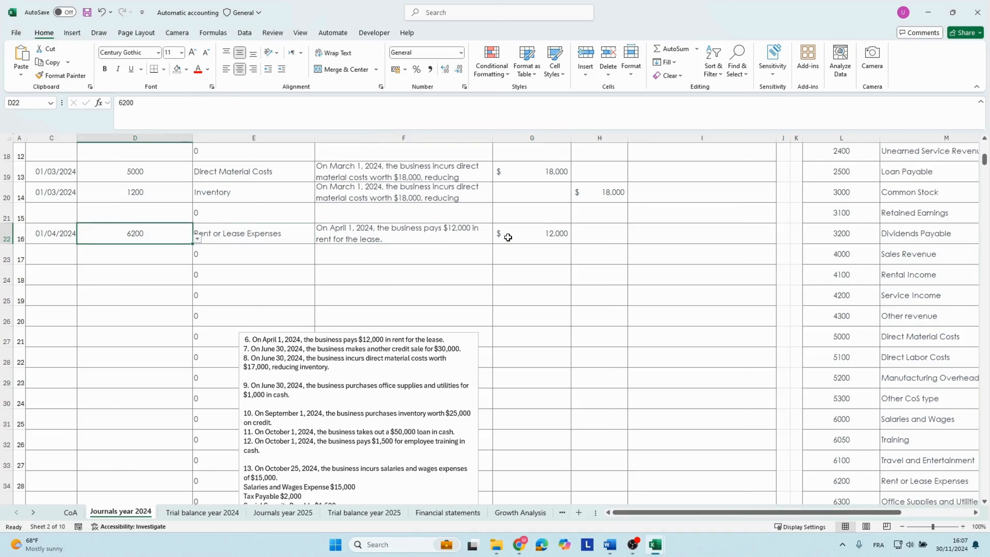
Start the matching credit line in row 23 with the copied date 01/04/2024 and account number 1000.
key(Left)
key(ctrl+c)
key(Down)
key(ctrl+v)
key(Right)
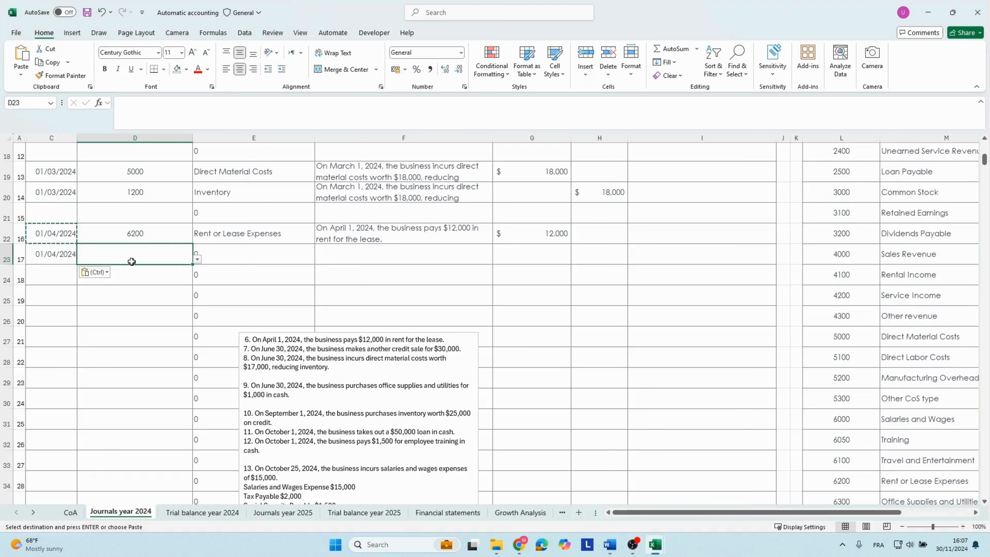
text(1000)
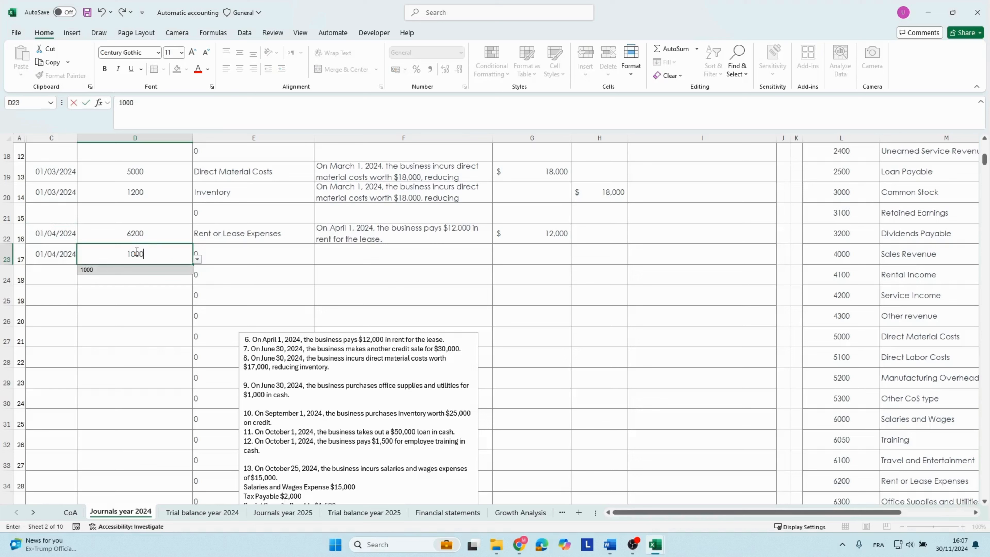
key(Tab)
Copy the rent description down to the Cash and Cash Equivalents line in row 23 and enter a credit of 12000.
click(350, 233)
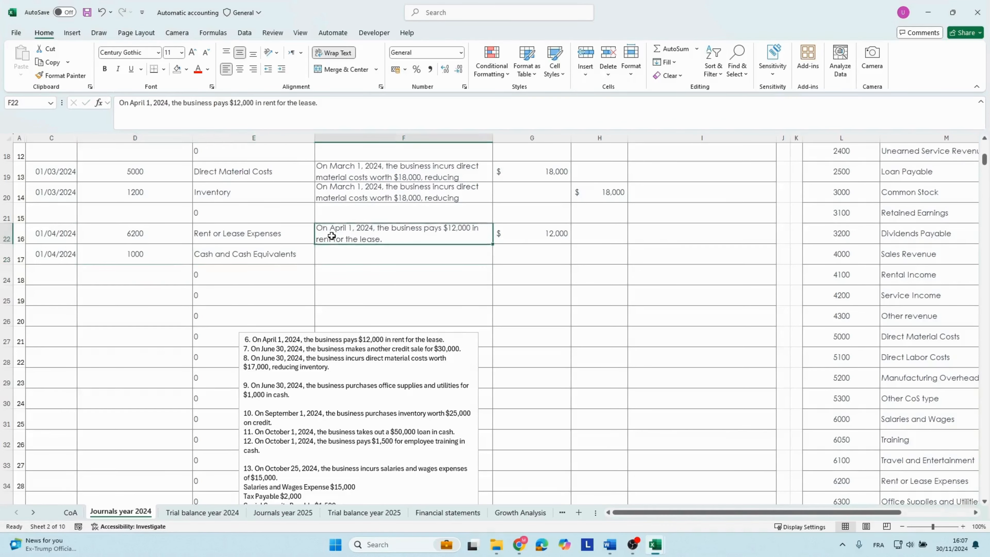
drag(503, 244, 495, 260)
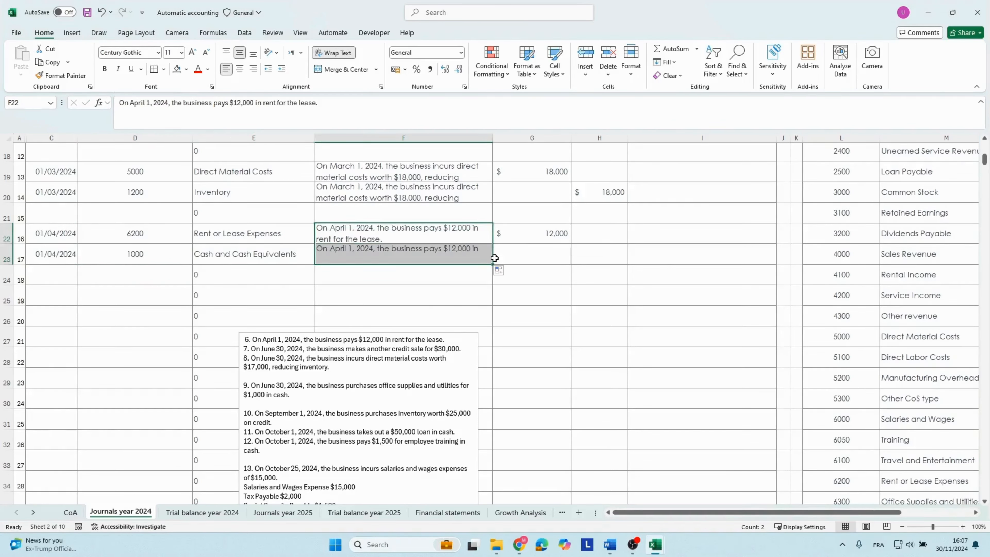
click(597, 261)
text(12,0)
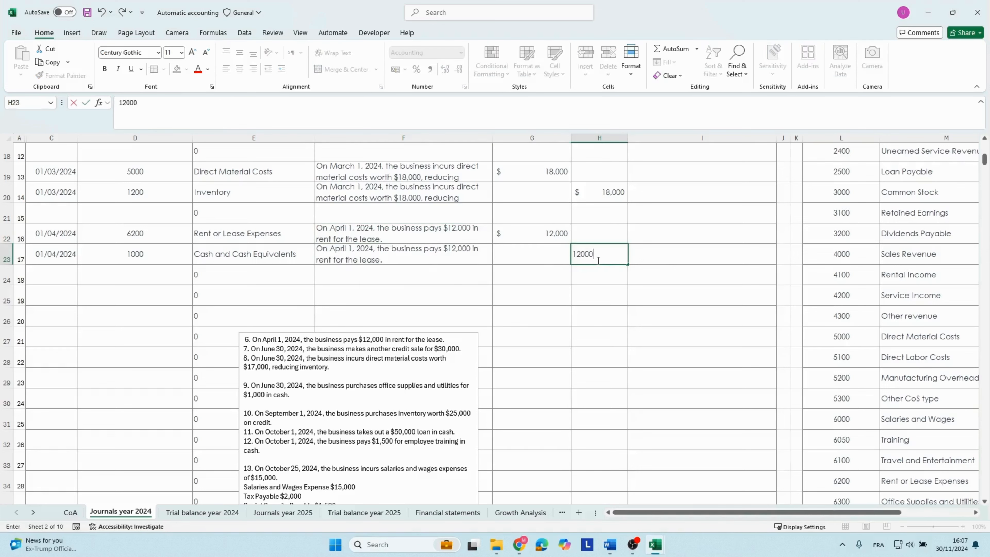
text(00)
key(Tab)
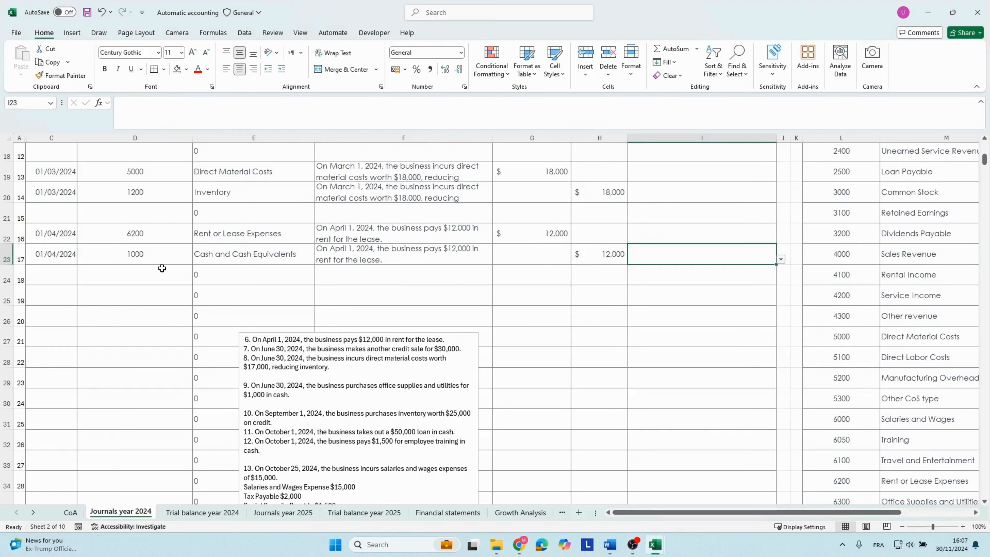
Classify the row 23 cash payment as Cash Paid for Operating Expenses in I23.
click(150, 257)
click(712, 260)
click(781, 259)
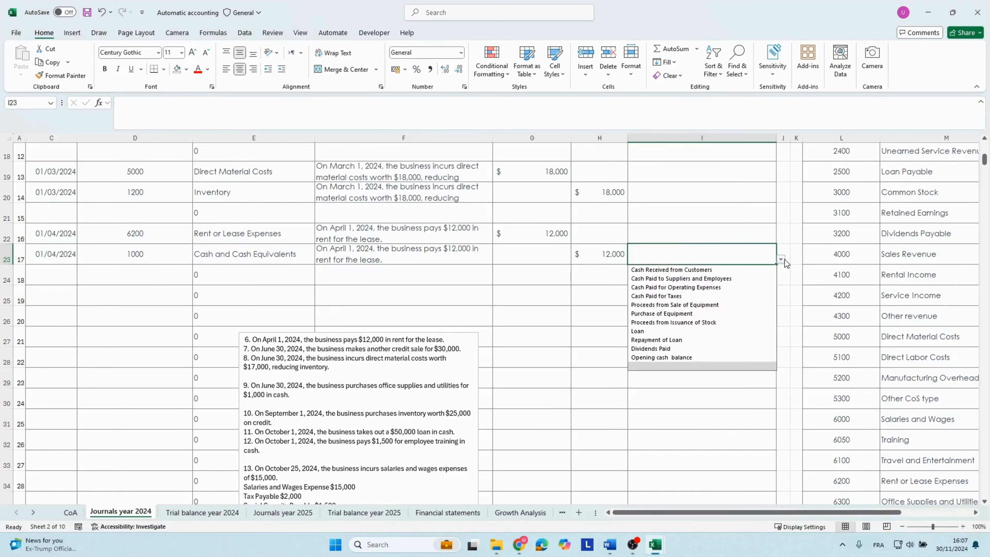
click(665, 291)
Review the 2024 trial balance account balances and the Rent or Lease Expenses line in the 2024 income statement.
key(ctrl+Page_Down)
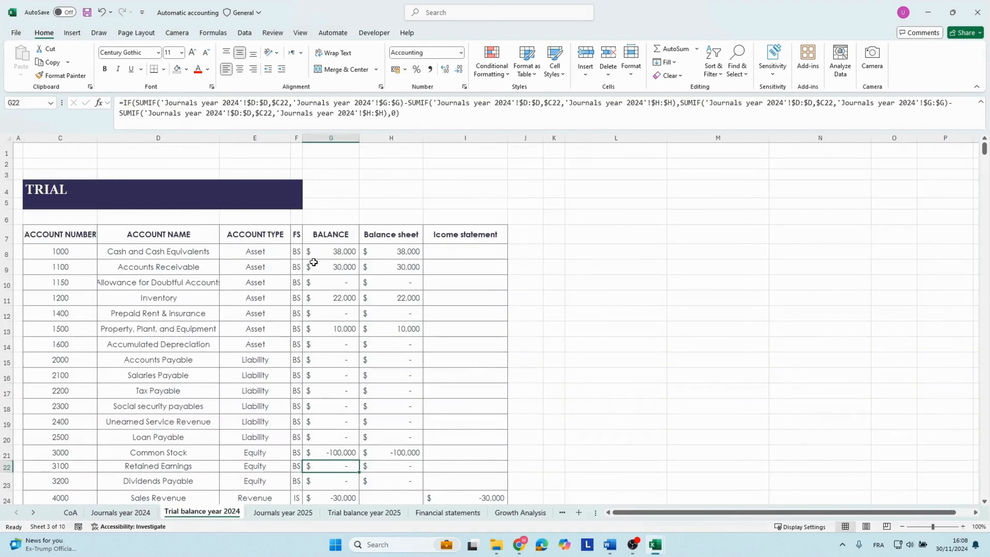
scroll(301, 271, down, 3)
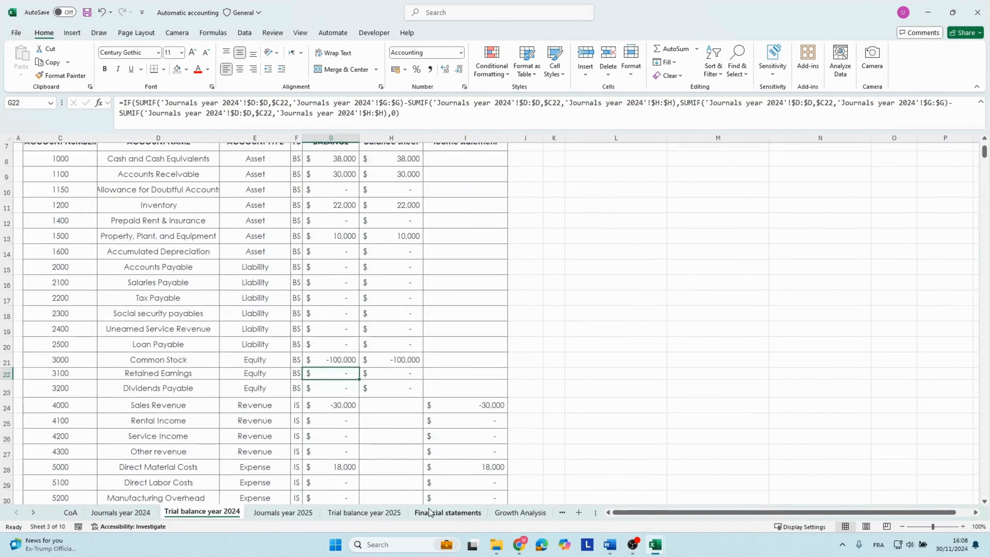
click(447, 512)
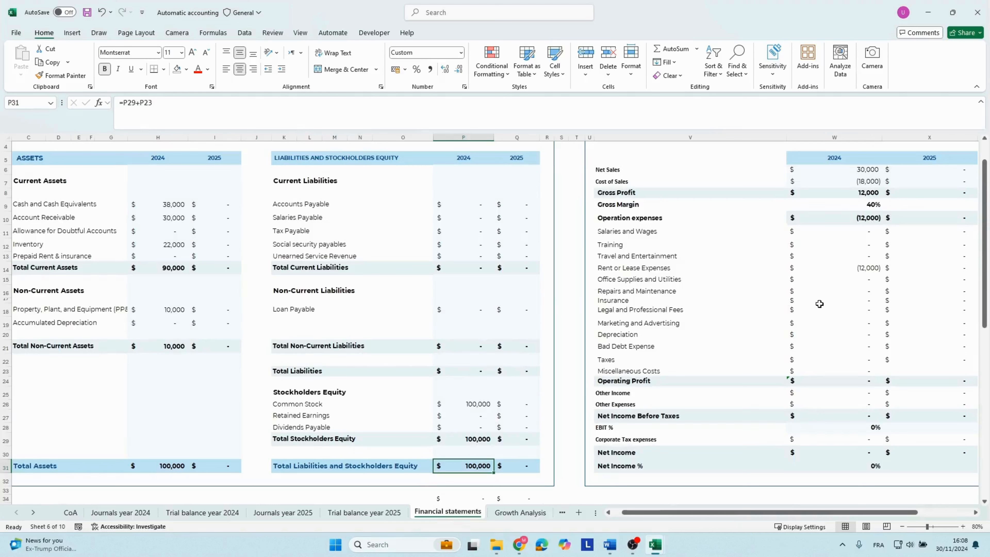
click(834, 323)
click(841, 267)
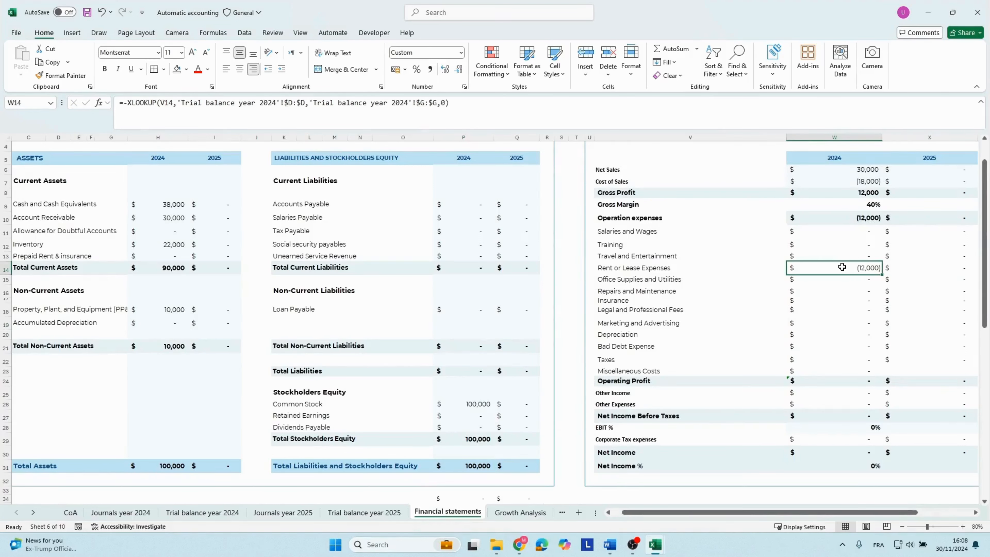
click(626, 273)
click(865, 271)
Check the 2024 EBIT % and Net Income in the income statement against the balance sheet totals.
click(863, 426)
scroll(854, 331, up, 1)
scroll(854, 331, down, 2)
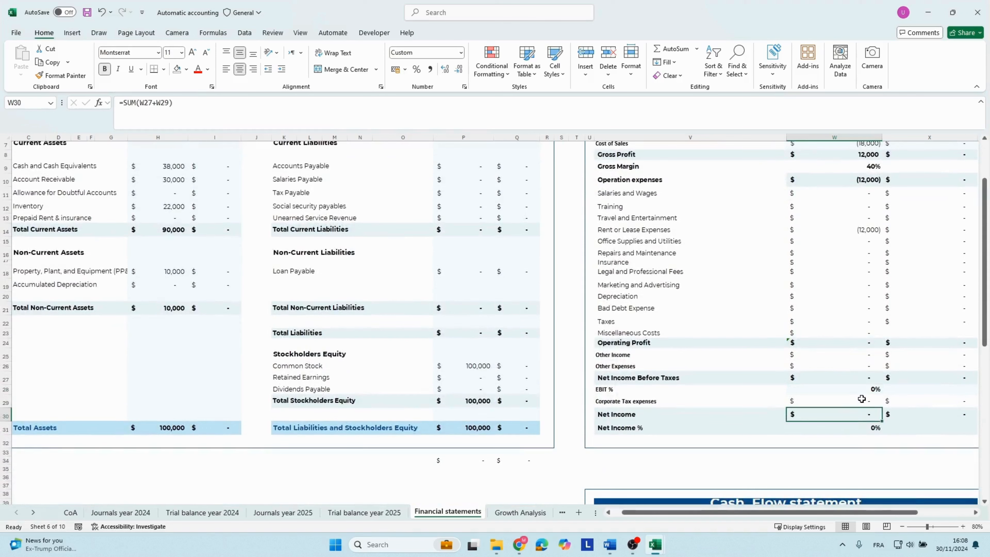
scroll(854, 350, up, 2)
scroll(851, 320, up, 1)
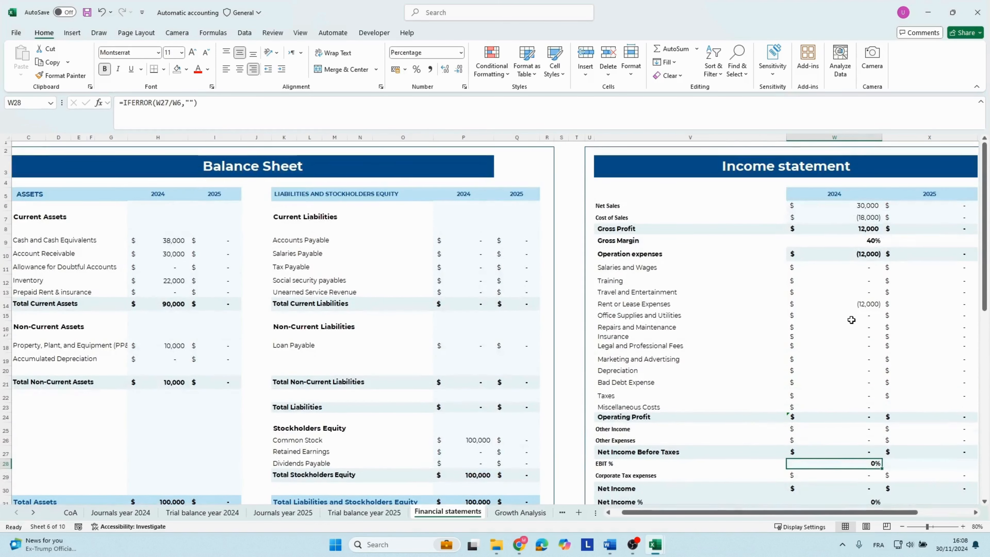
Inspect the 2024 Gross Margin and Operation expenses figures and the expense lines beneath them.
click(842, 252)
click(846, 242)
click(842, 256)
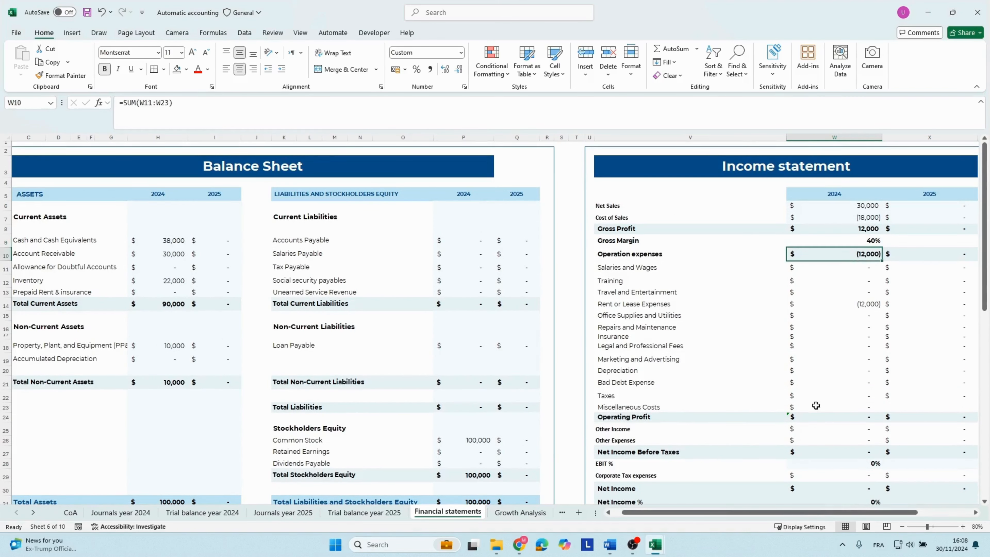
click(834, 337)
scroll(832, 336, right, 1)
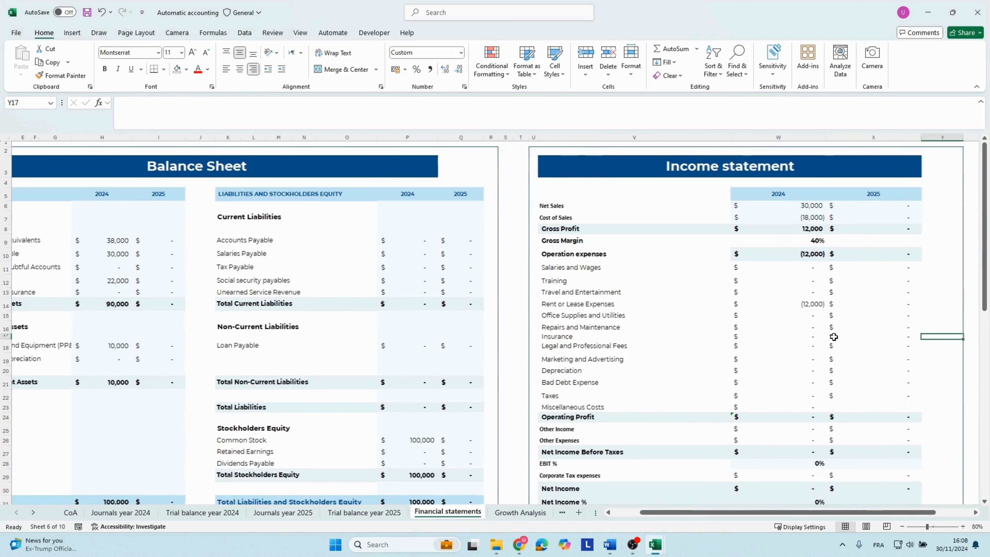
Examine the 2024 Rent or Lease Expenses line and the cash flow statement's operating expense, supplier payment and equipment purchase lines.
click(818, 303)
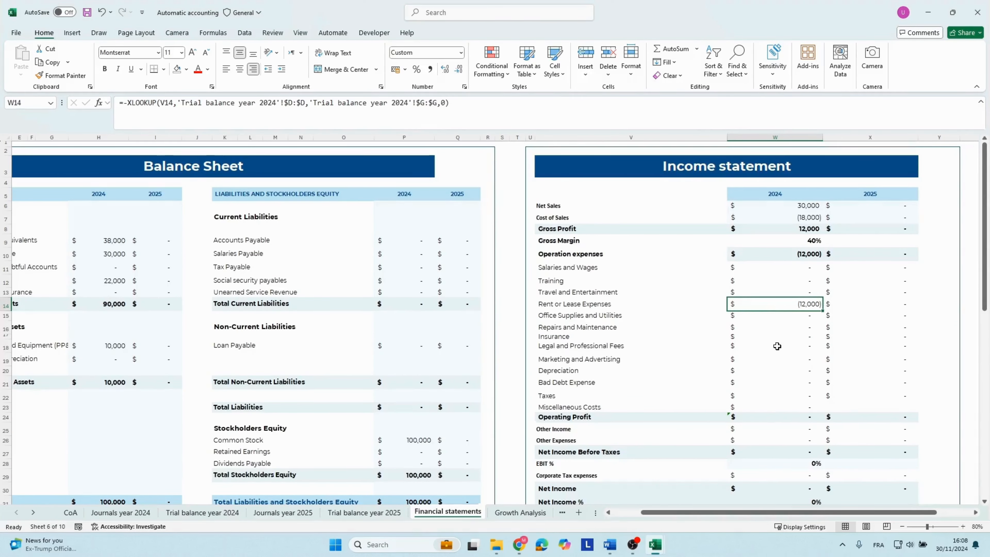
scroll(778, 349, down, 6)
scroll(778, 348, down, 4)
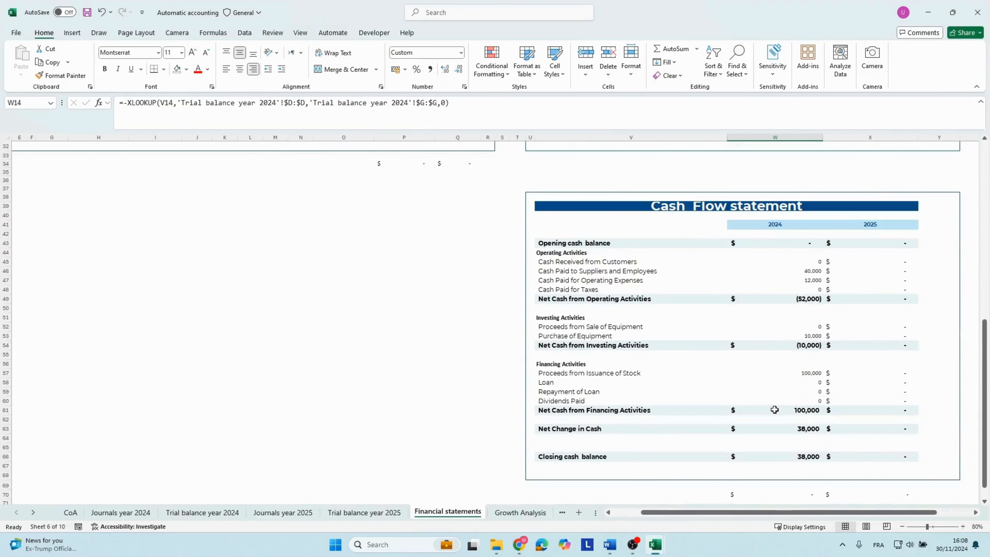
click(796, 337)
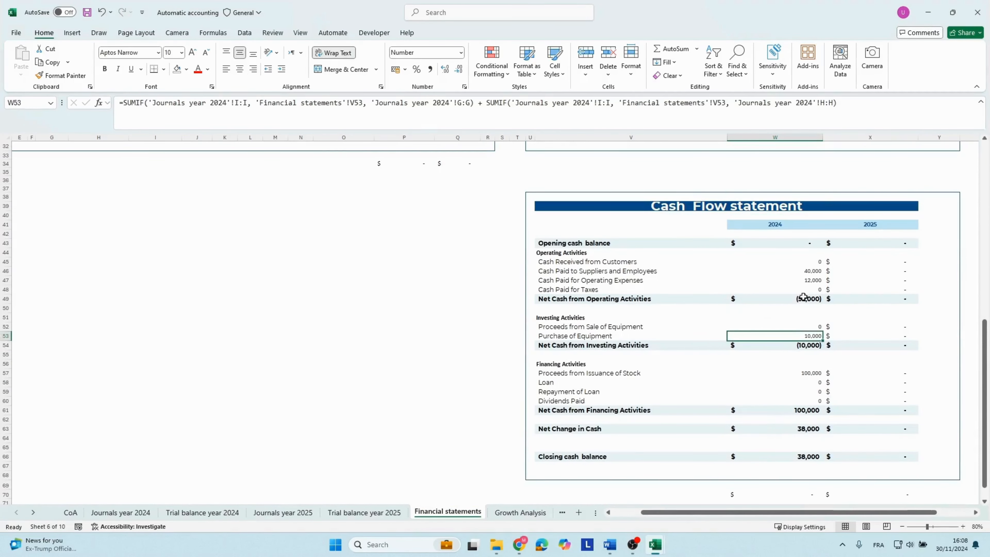
click(802, 271)
click(799, 280)
click(549, 279)
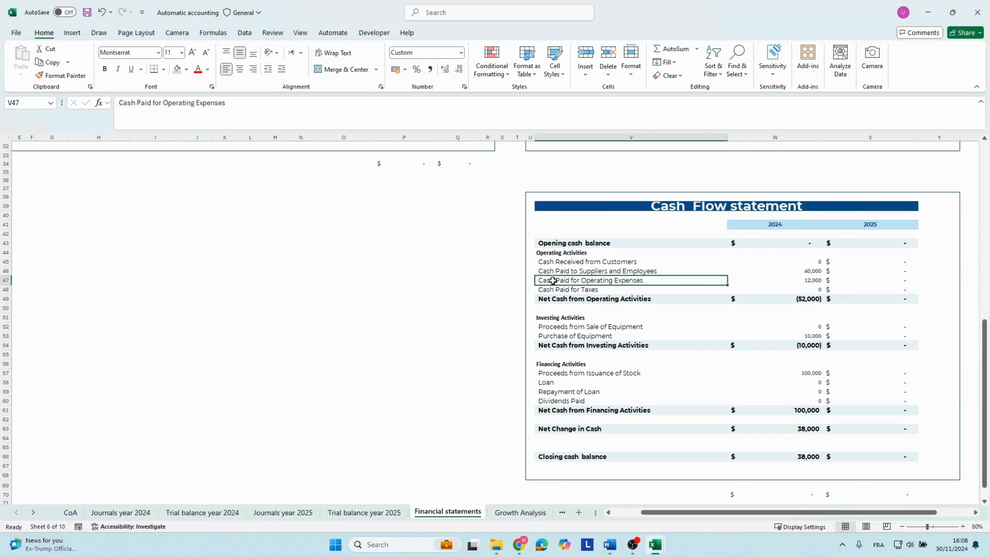
click(788, 283)
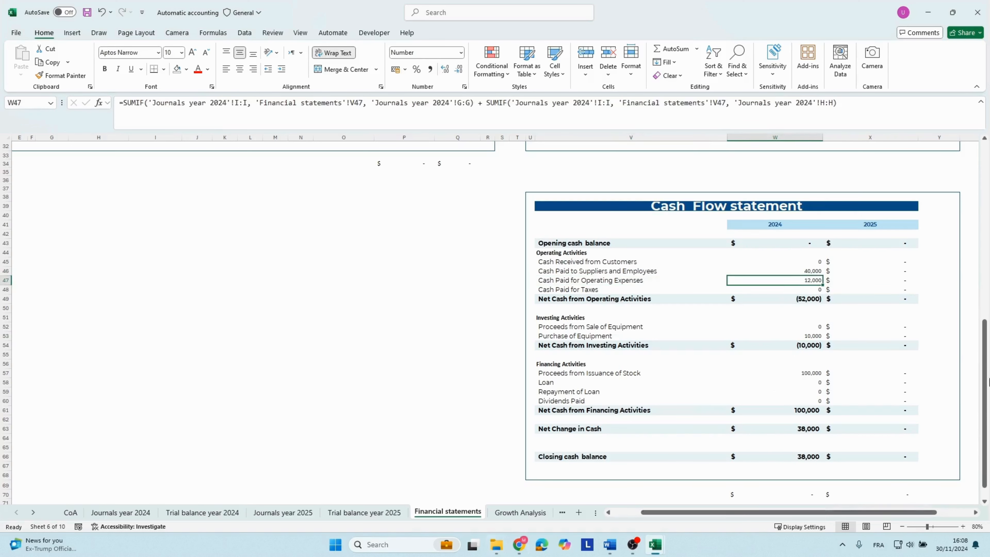
Copy the transaction 7 text from the notes box in the 2024 journal and date row 25 as 30/06/2024.
click(121, 512)
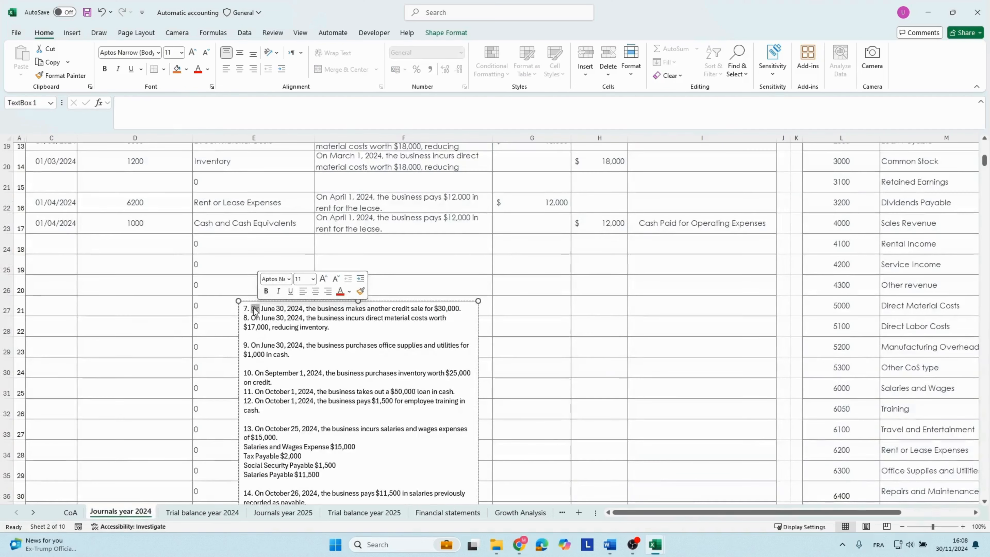
drag(251, 308, 472, 300)
key(ctrl+c)
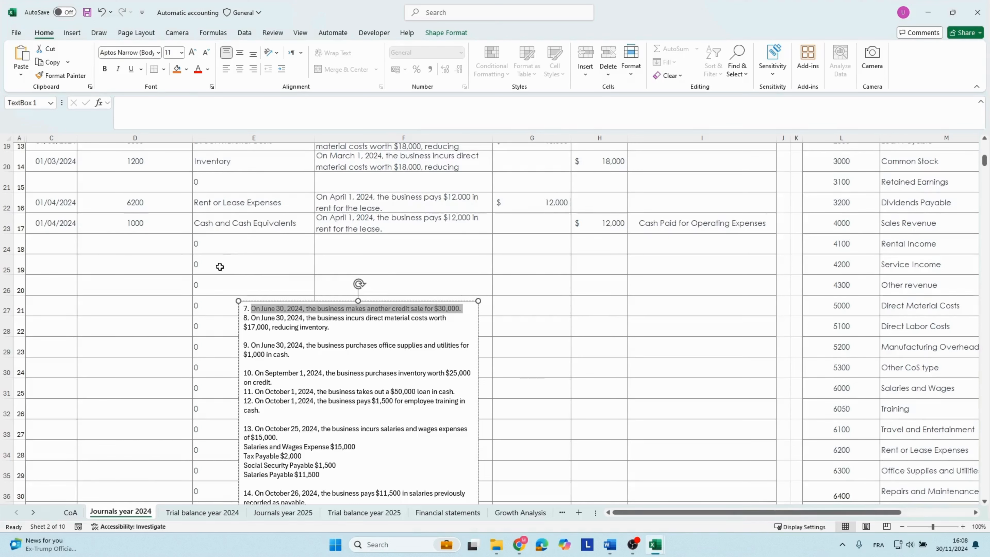
drag(251, 318, 329, 328)
scroll(313, 305, up, 3)
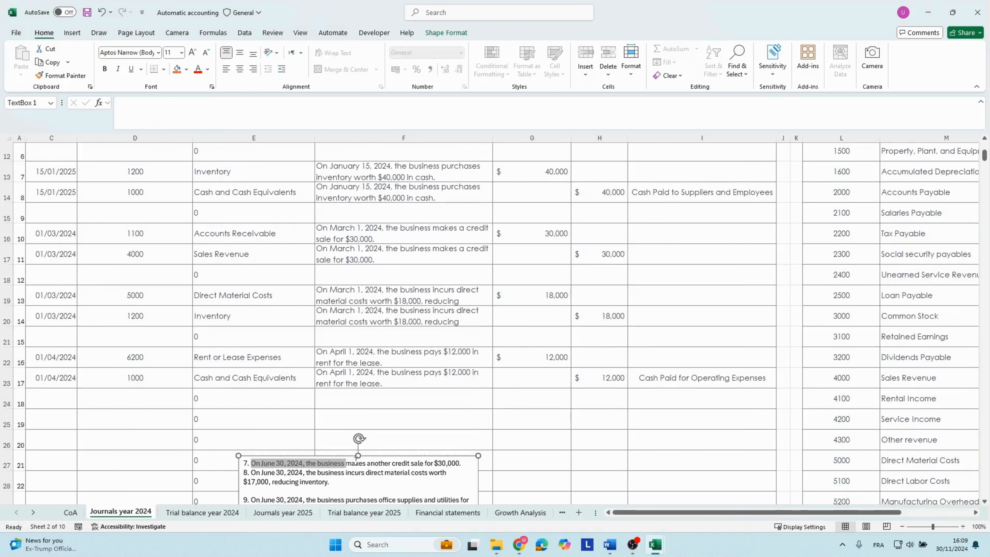
click(71, 425)
text(3)
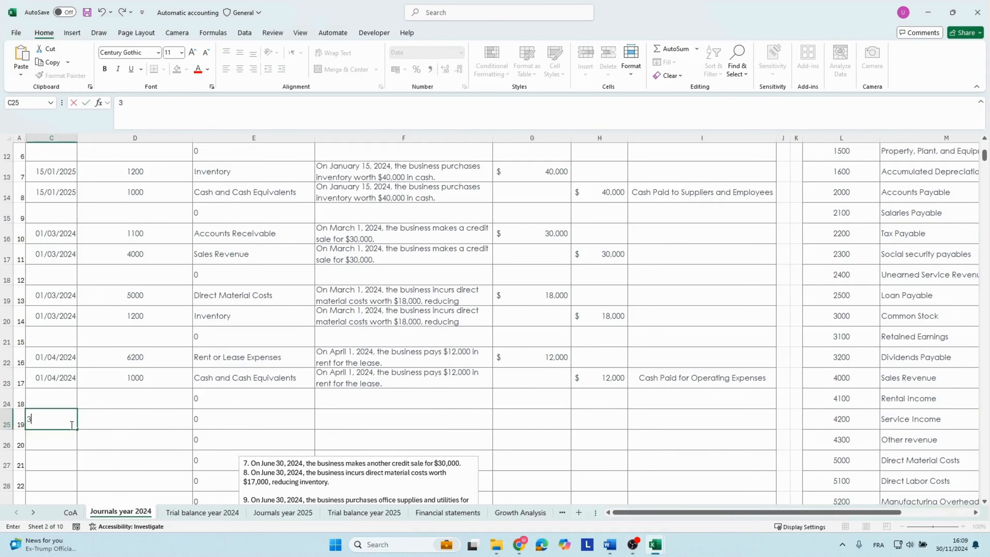
text(0/06/2024)
Complete row 25 with account 1100, the copied credit sale description and a debit of 30,000.
click(113, 422)
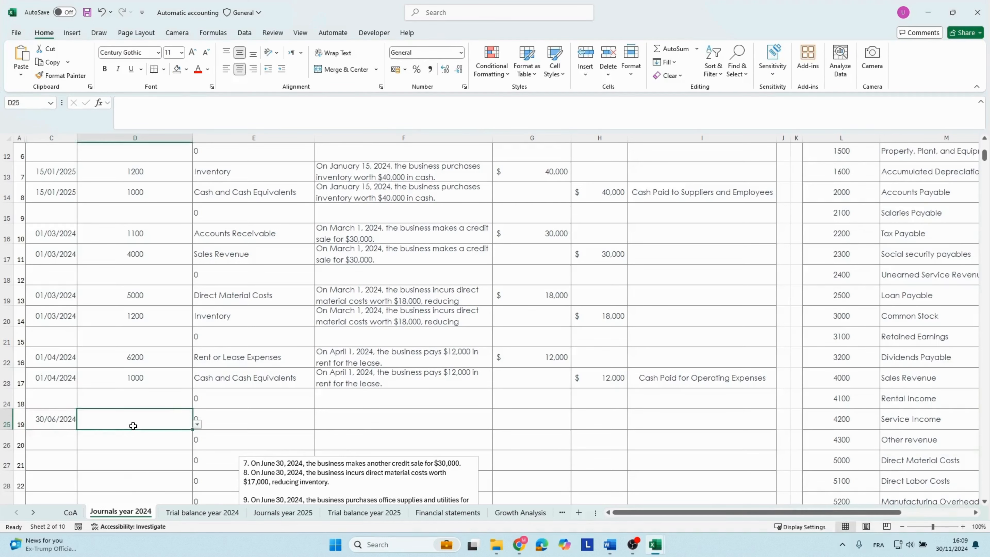
text(1100)
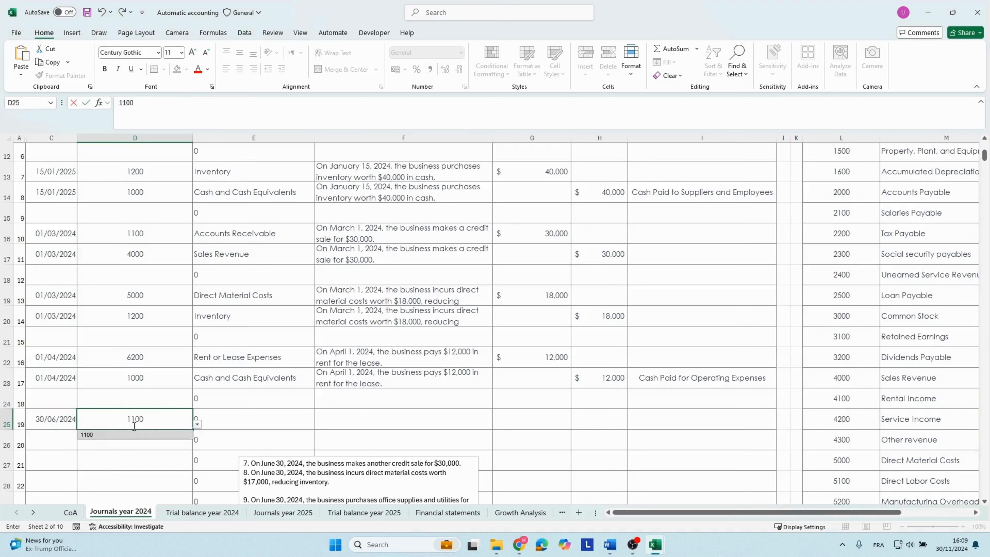
key(Tab)
key(Tab)
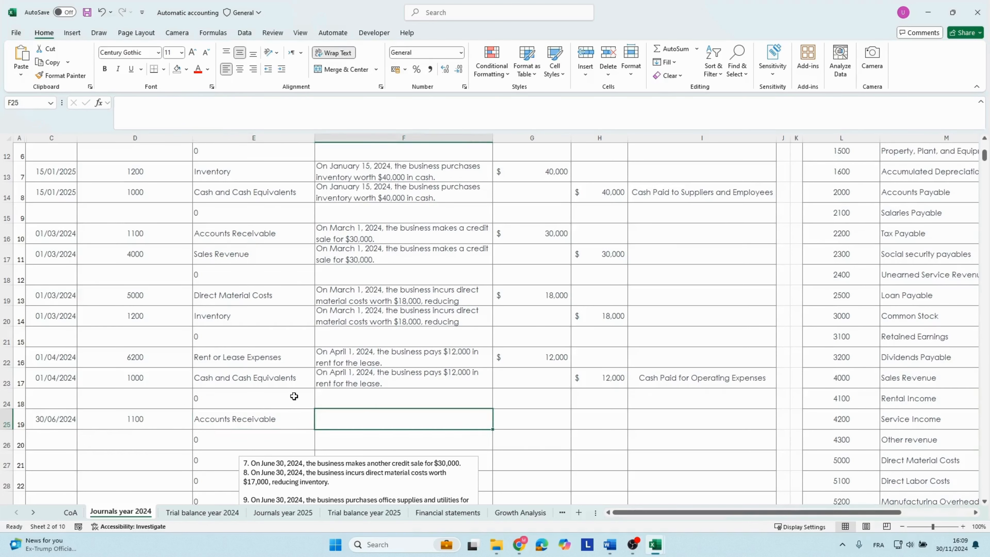
key(ctrl+v)
click(509, 437)
click(526, 467)
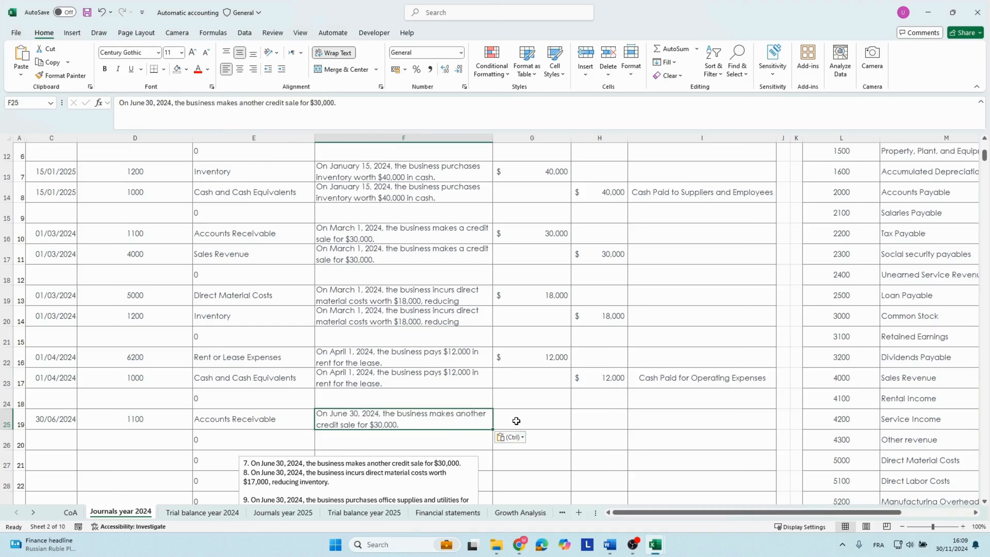
click(516, 420)
text(30000)
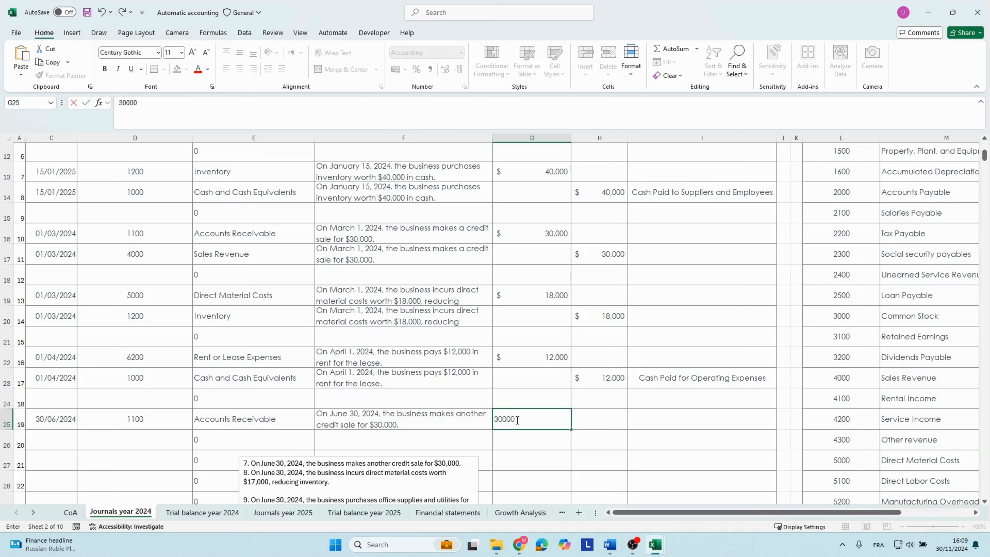
key(Return)
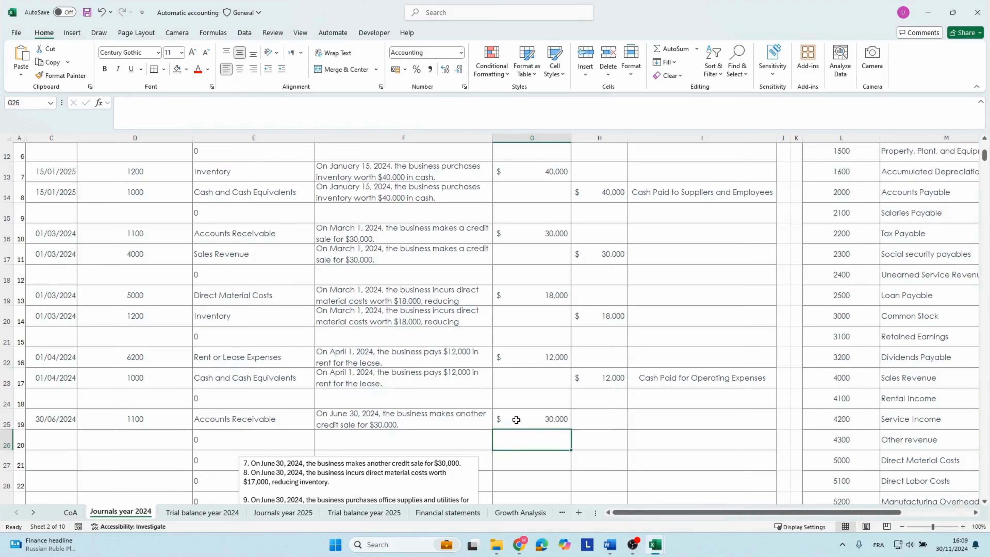
Copy the 30/06/2024 date from C25 into C26.
key(Left)
key(Left)
key(Left)
key(Left)
key(Up)
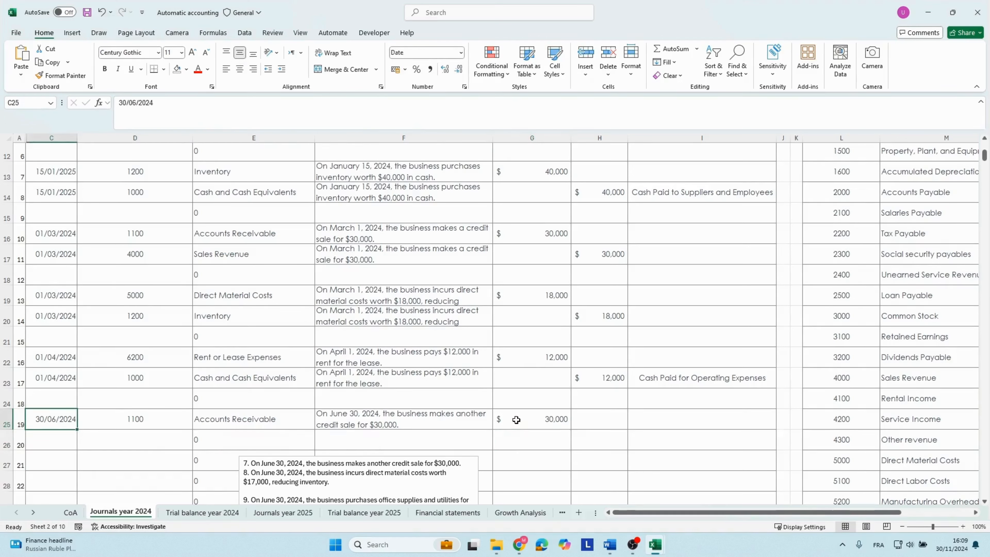
key(ctrl+c)
key(Down)
key(ctrl+v)
Set the account number in row 26 to 4000 for Sales Revenue.
key(Right)
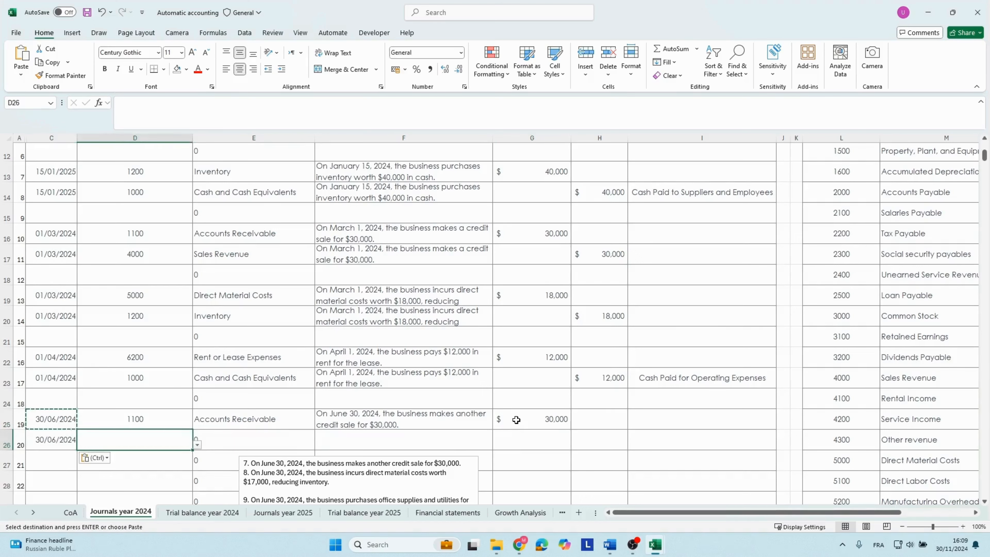
text(5000)
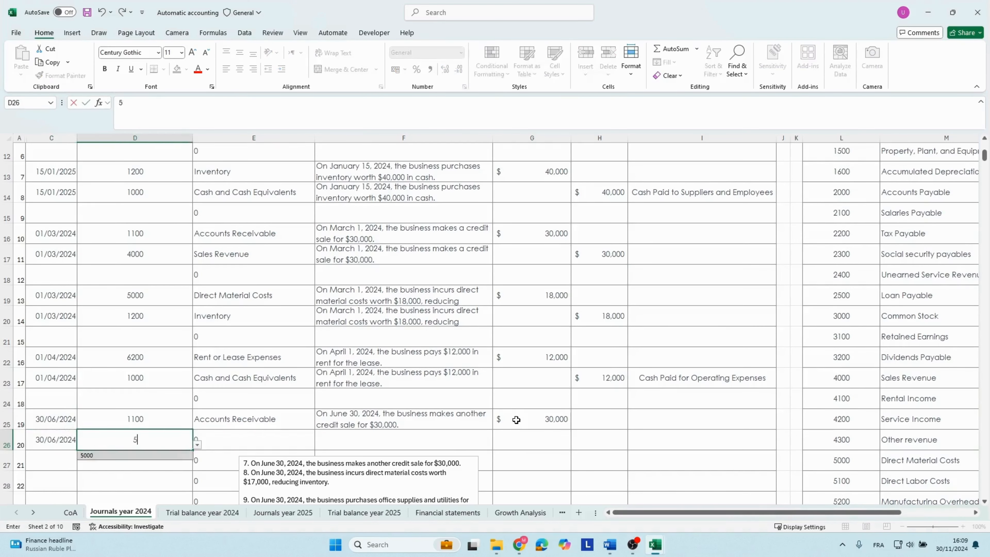
key(ctrl+Return)
text(40)
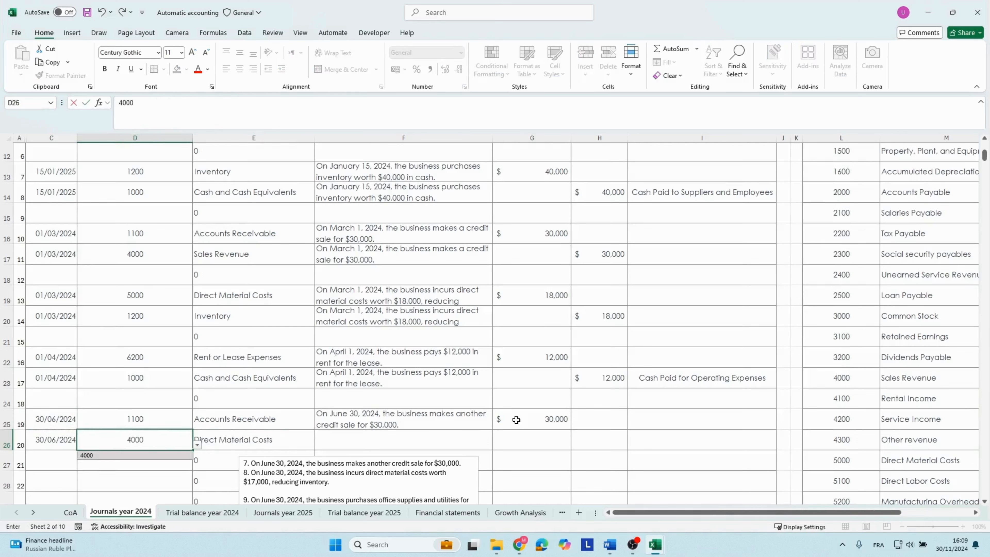
text(00)
key(Tab)
Copy the credit sale description from F25 into F26 and enter a credit of 30,000 in H26.
key(Tab)
key(Up)
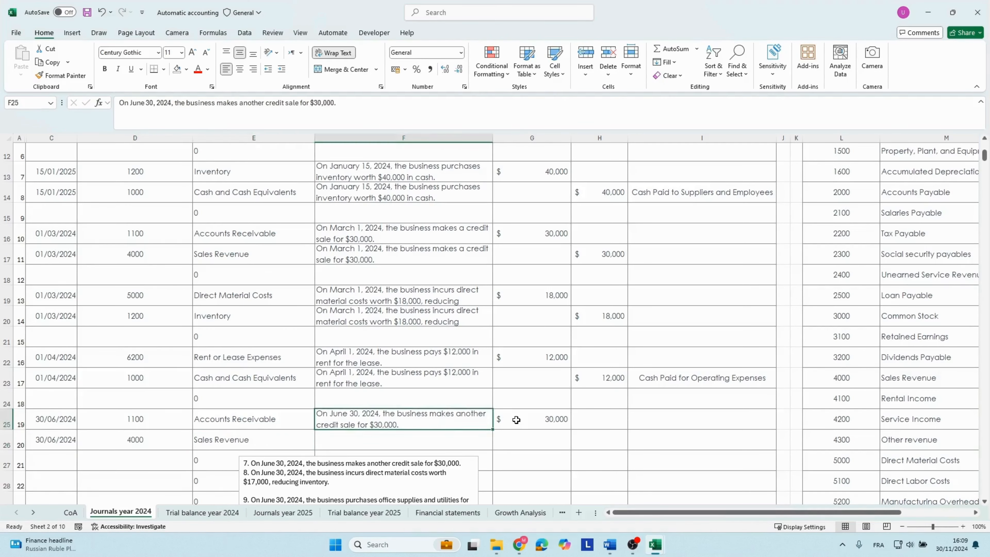
key(ctrl+c)
key(Down)
key(ctrl+v)
key(Tab)
key(Tab)
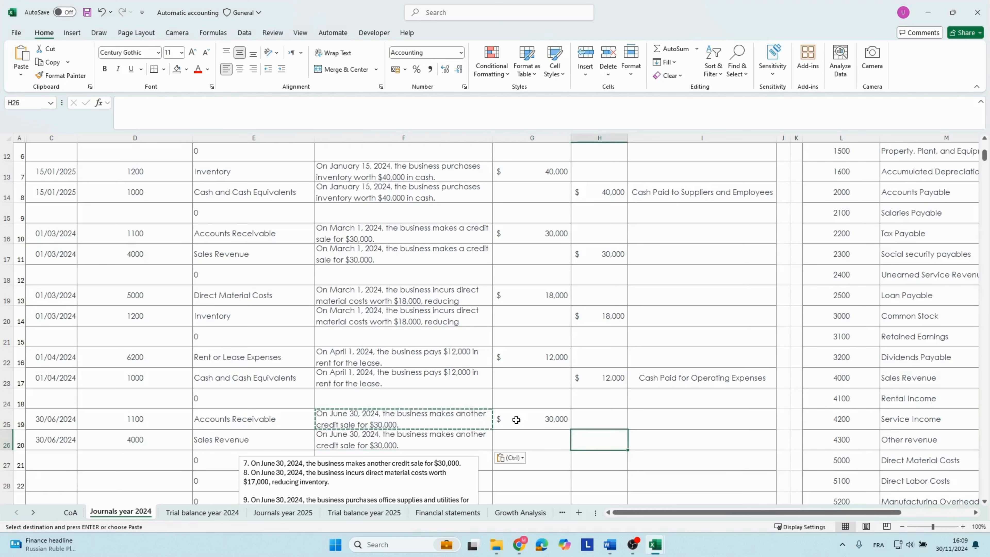
text(30000)
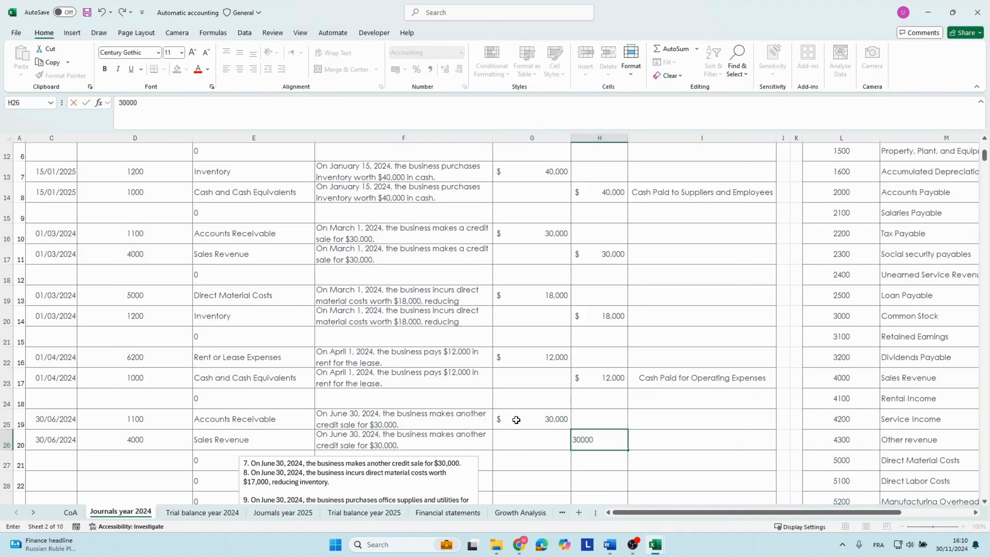
key(Return)
Copy the transaction 8 text from the notes box and date row 28 as 30/06/2024.
key(Down)
key(Down)
key(Down)
key(Down)
key(Down)
key(Down)
key(Down)
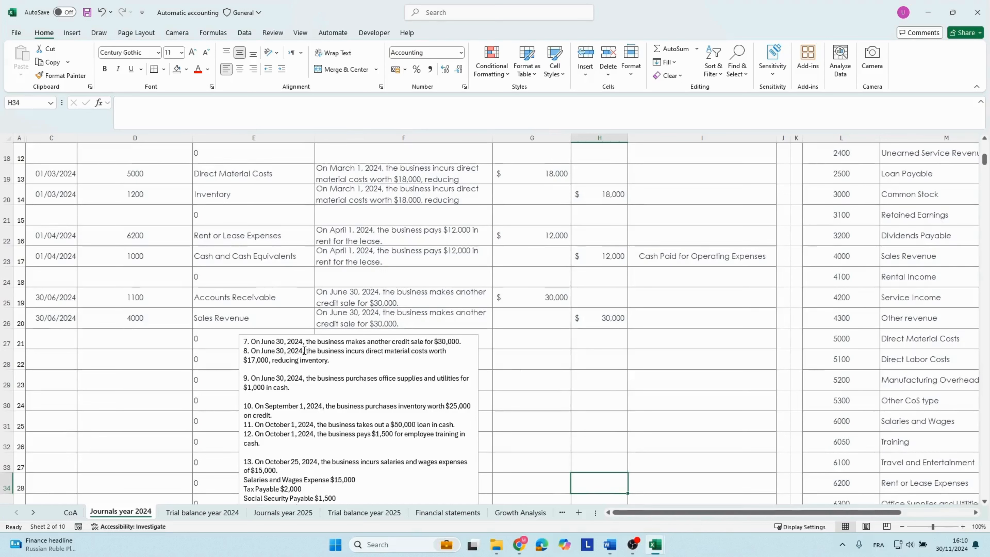
drag(248, 351, 346, 362)
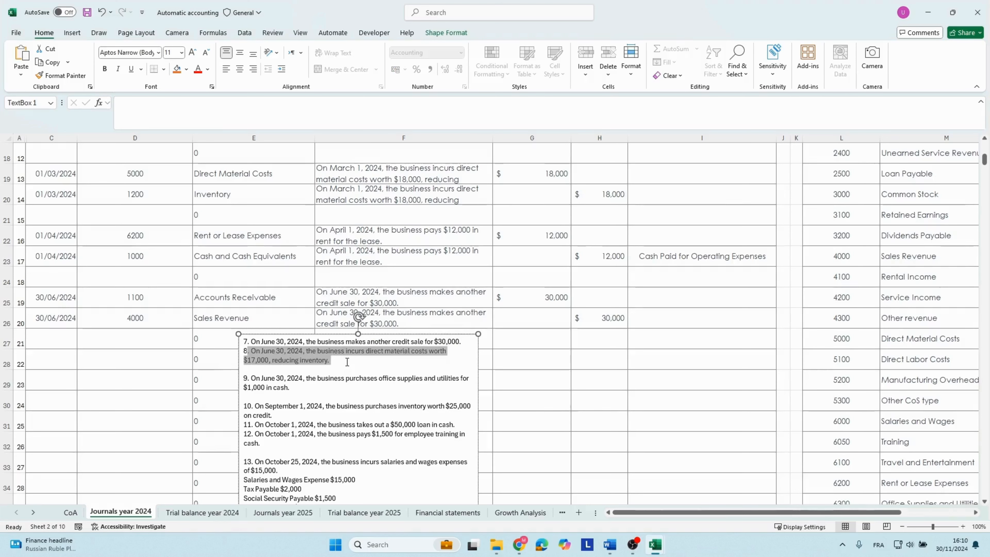
click(117, 358)
click(70, 353)
text(30/0)
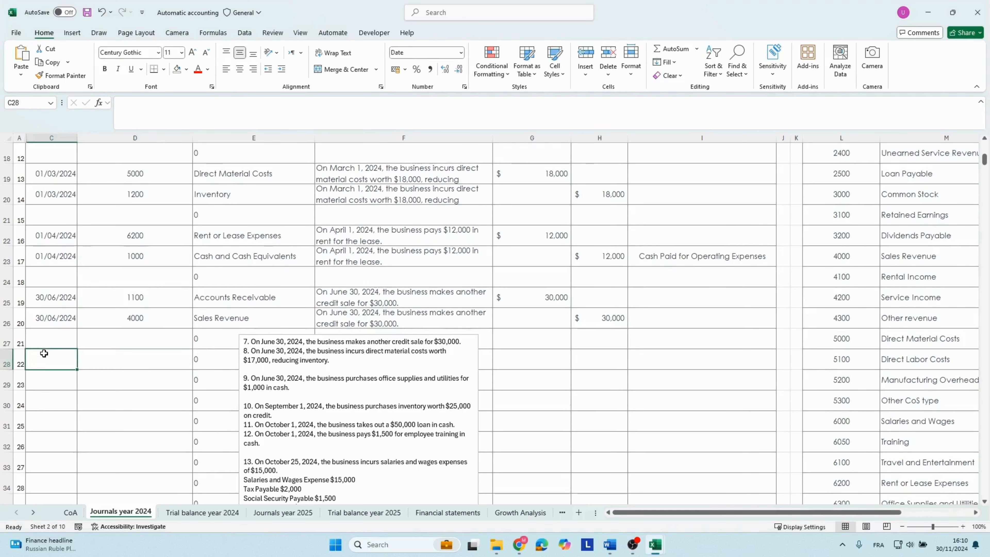
text(6/2024)
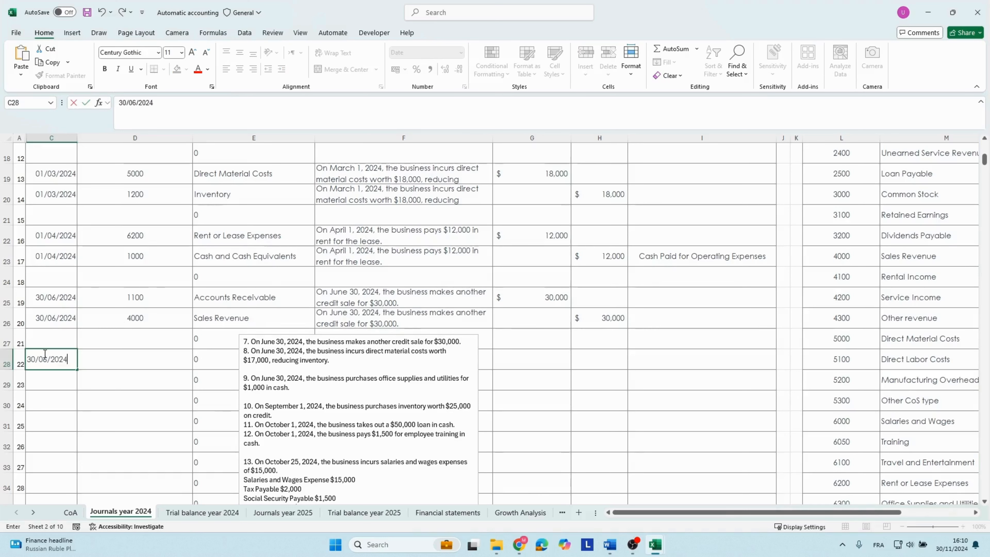
Complete row 28 with account 5000, the copied direct material costs description and a debit of 17,000.
key(Tab)
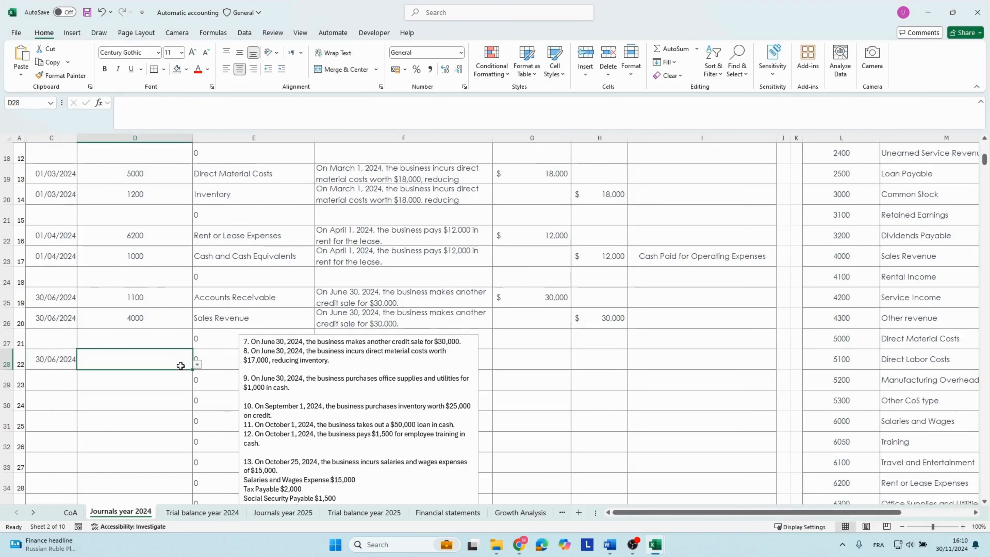
text(5000)
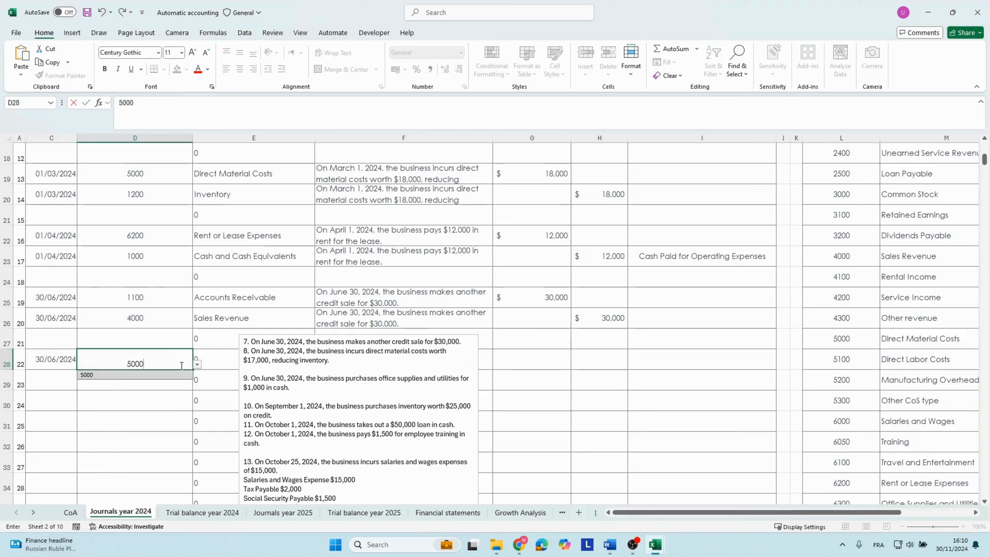
click(520, 357)
text(17000)
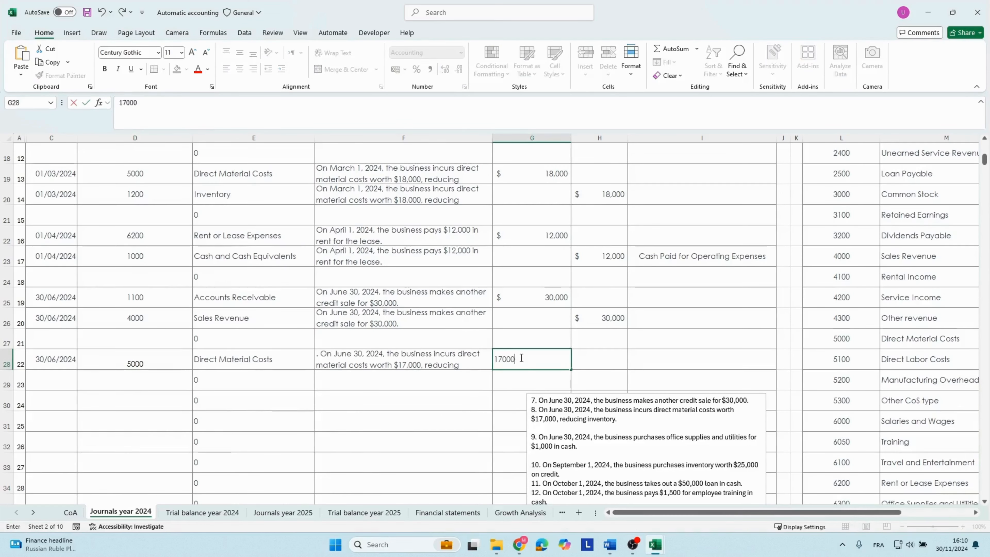
key(Return)
Copy the 30/06/2024 date from C28 into C29 and set the row's account number to 1200 for Inventory.
key(Left)
key(Left)
key(Left)
key(Left)
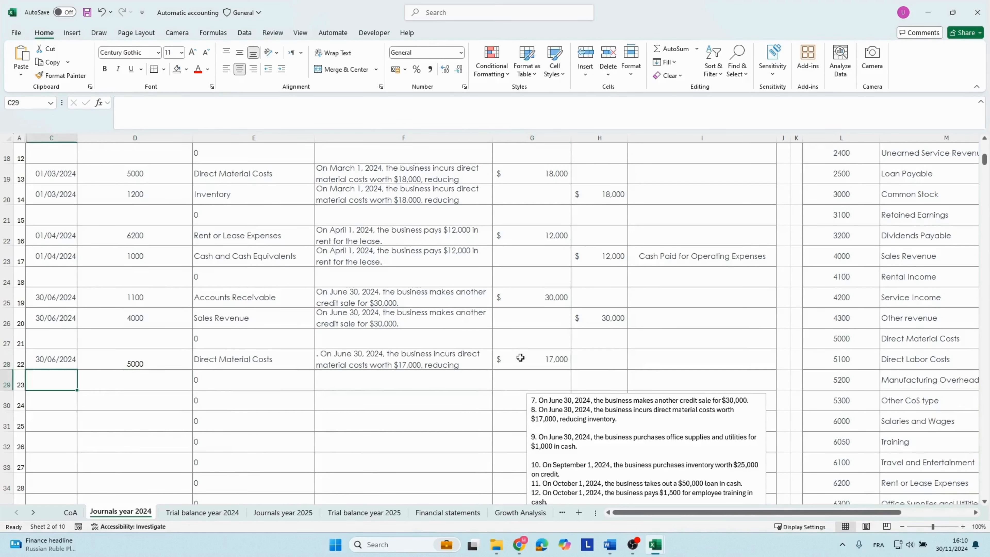
key(Up)
key(ctrl+c)
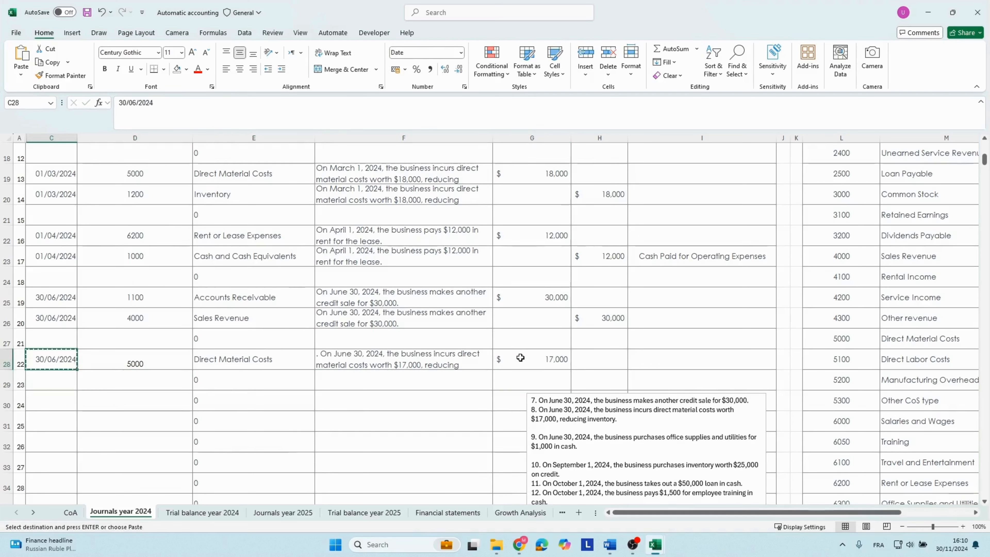
key(Down)
key(ctrl+v)
key(Right)
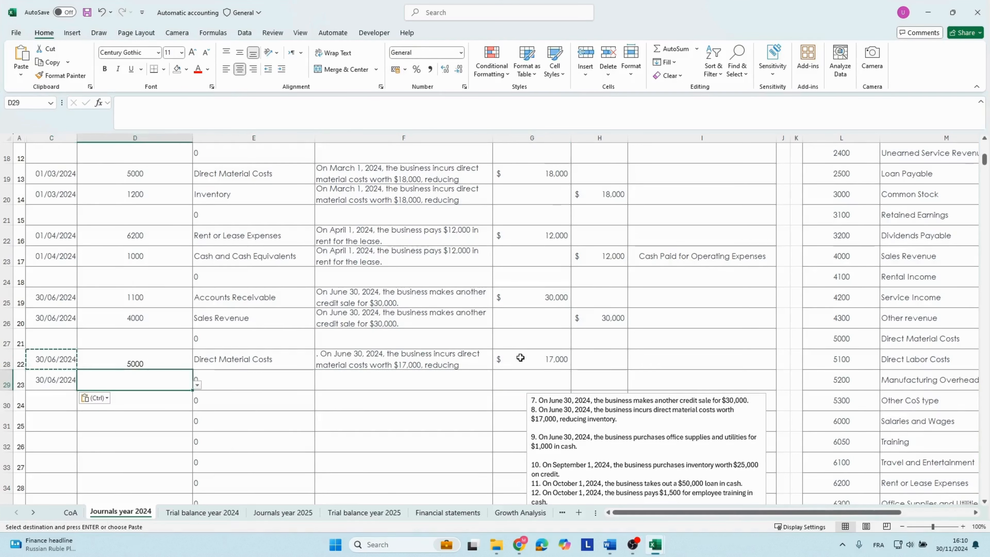
text(12)
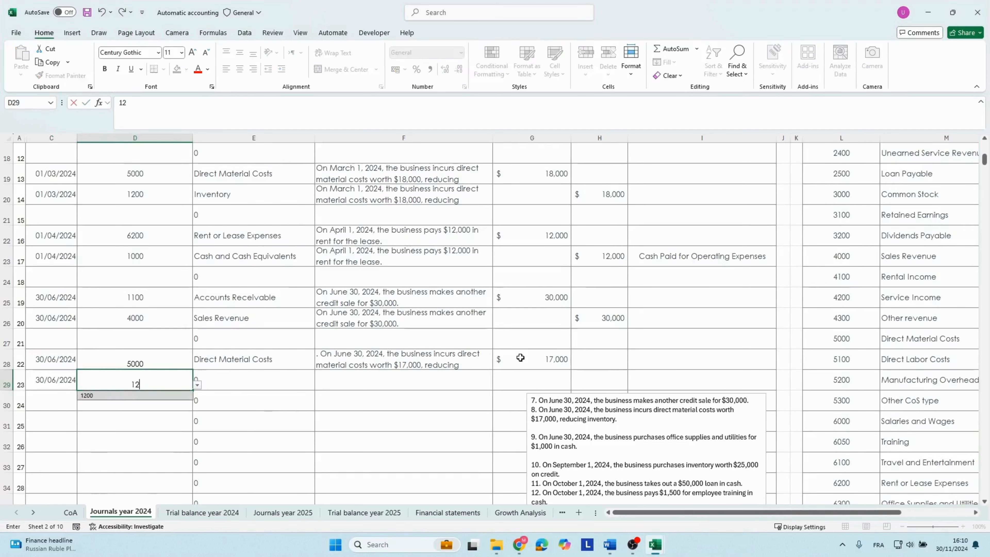
text(00)
Copy the direct material costs description from F28 into F29.
key(Right)
key(Right)
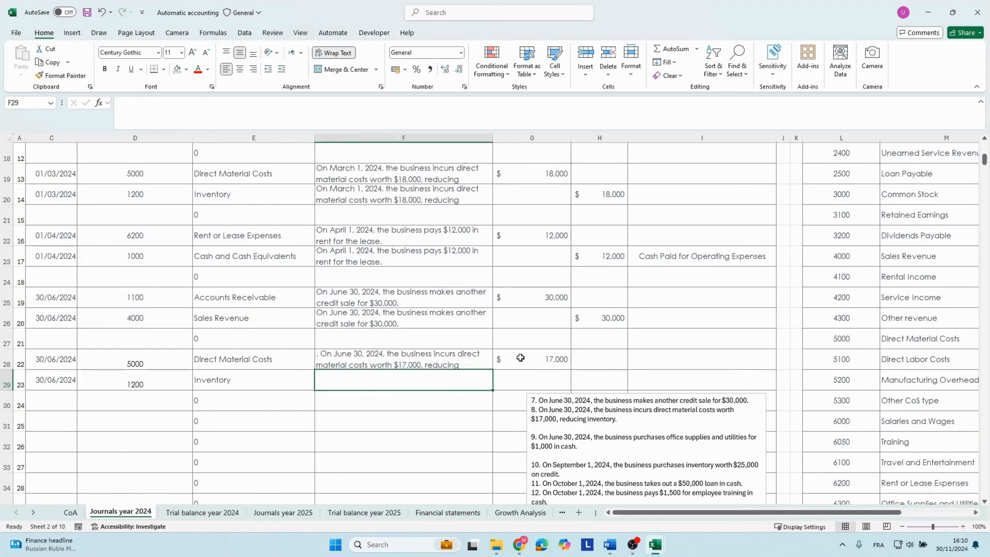
key(Up)
key(ctrl+c)
key(Down)
key(ctrl+v)
Enter a credit of 17,000 in row 29 for the Inventory line.
key(Right)
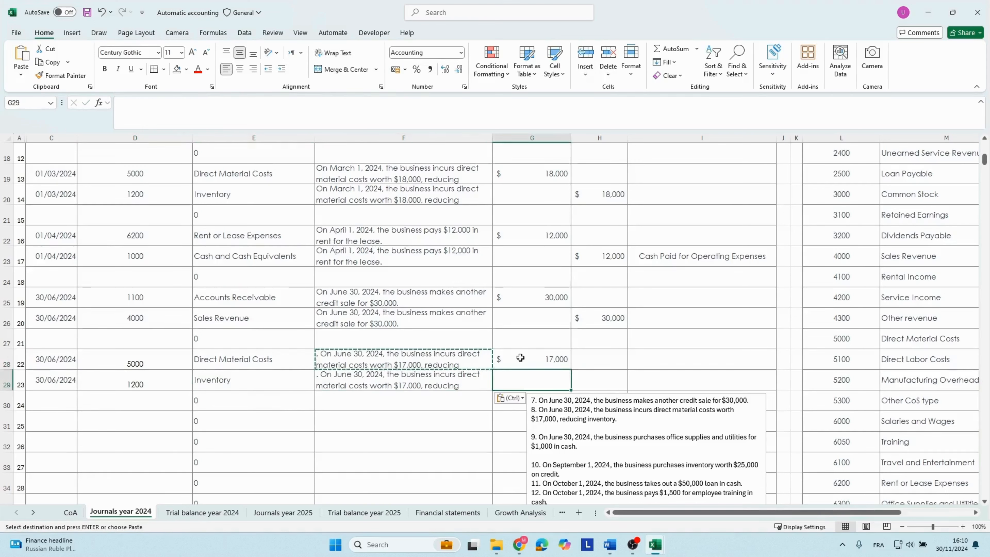
key(Right)
text(17)
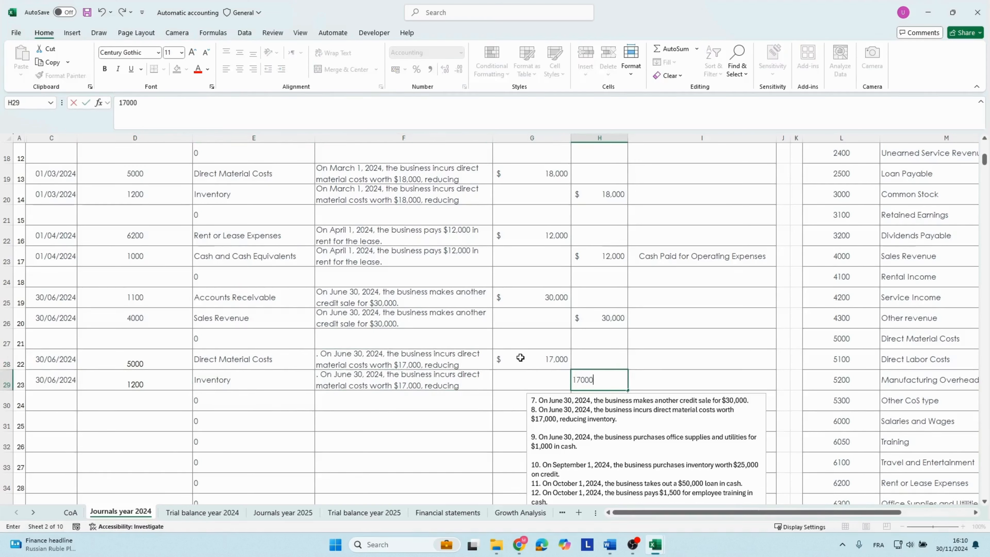
key(Return)
key(Down)
key(Down)
Copy the transaction 9 text from the notes box and date row 31 as 30/06/2024.
click(597, 461)
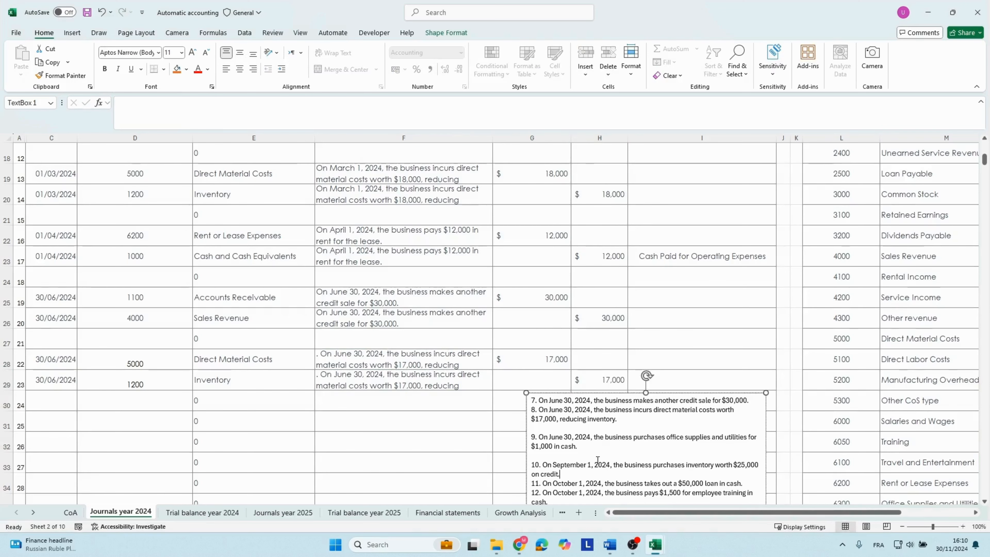
scroll(598, 460, down, 1)
click(60, 372)
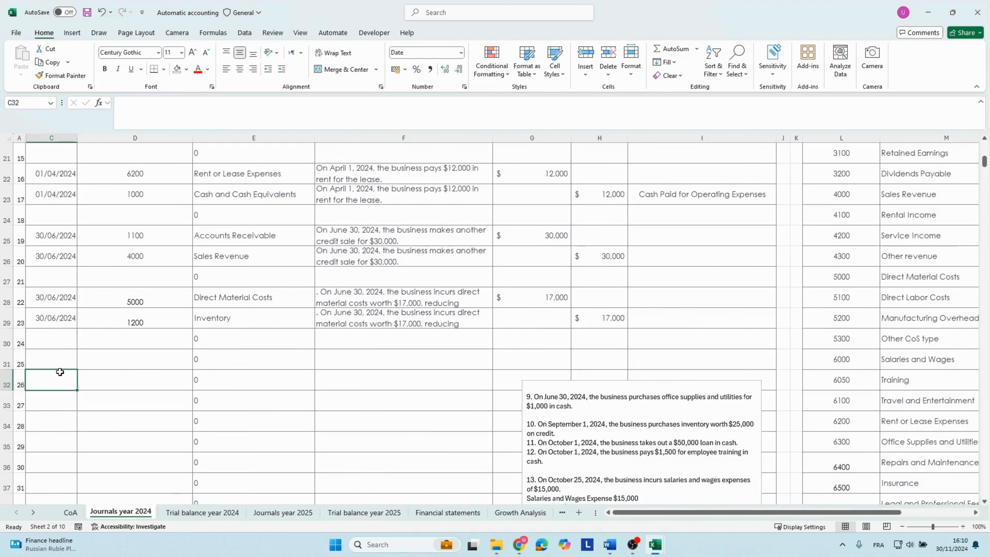
click(544, 398)
drag(531, 397, 575, 407)
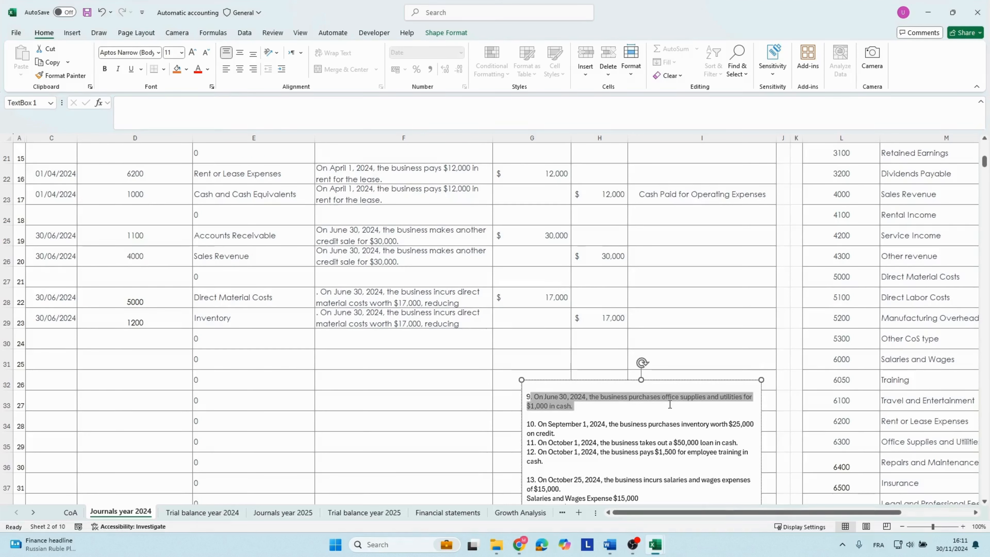
right_click(569, 406)
key(Escape)
key(Escape)
text(3)
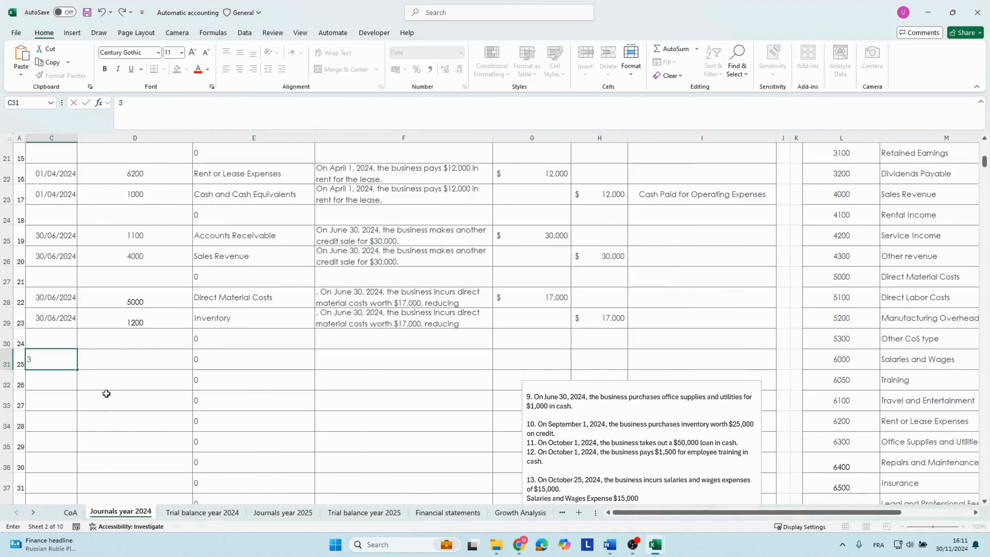
text(0/06/2)
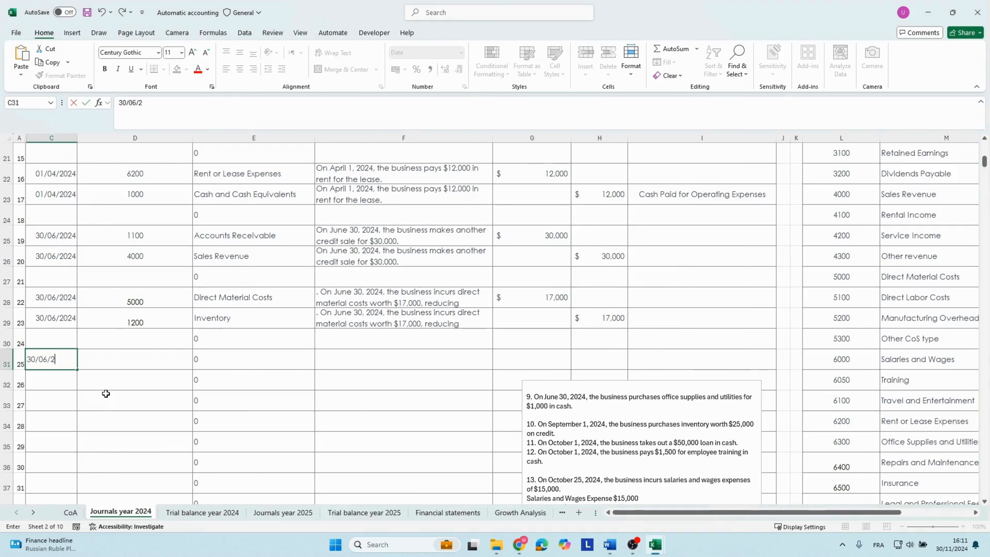
text(024)
key(Tab)
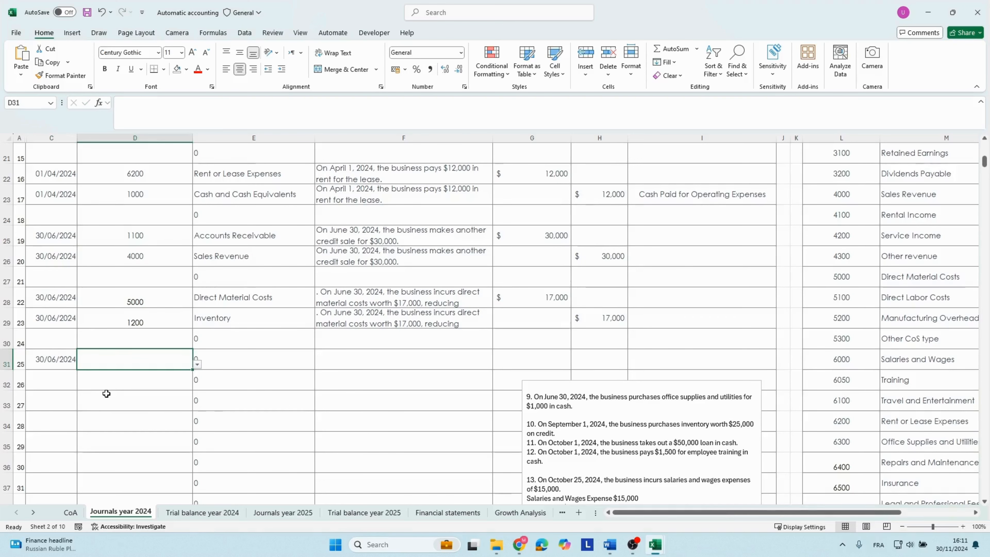
Look up the Office Supplies and Utilities account in the account list and enter 6300 as row 31's account number.
click(835, 343)
scroll(842, 349, down, 2)
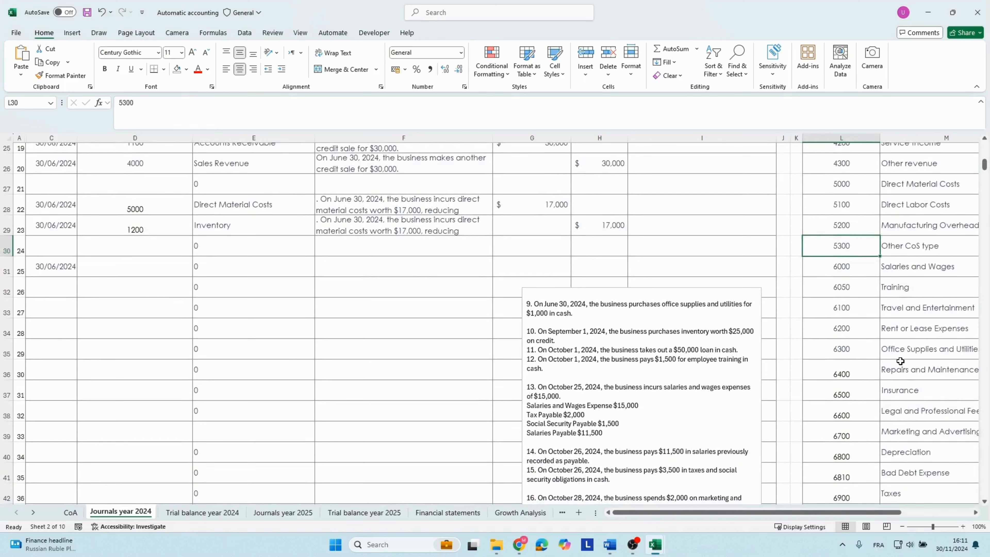
click(893, 348)
click(857, 349)
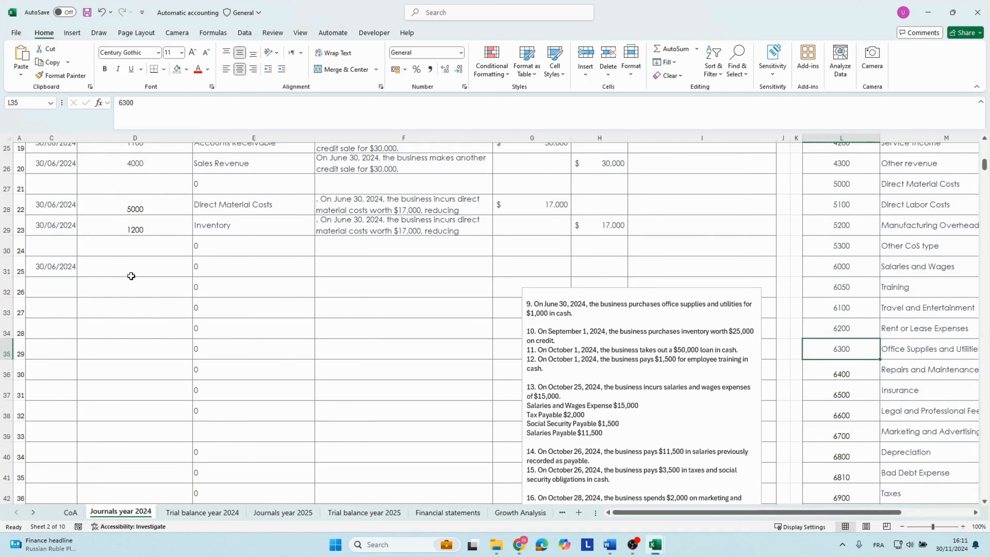
click(127, 267)
text(6)
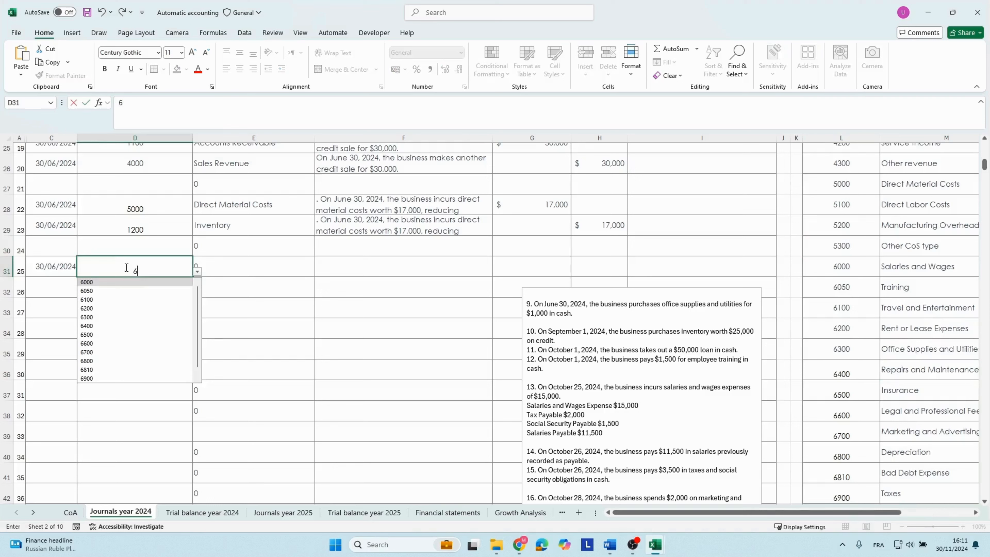
text(300)
key(Tab)
key(Tab)
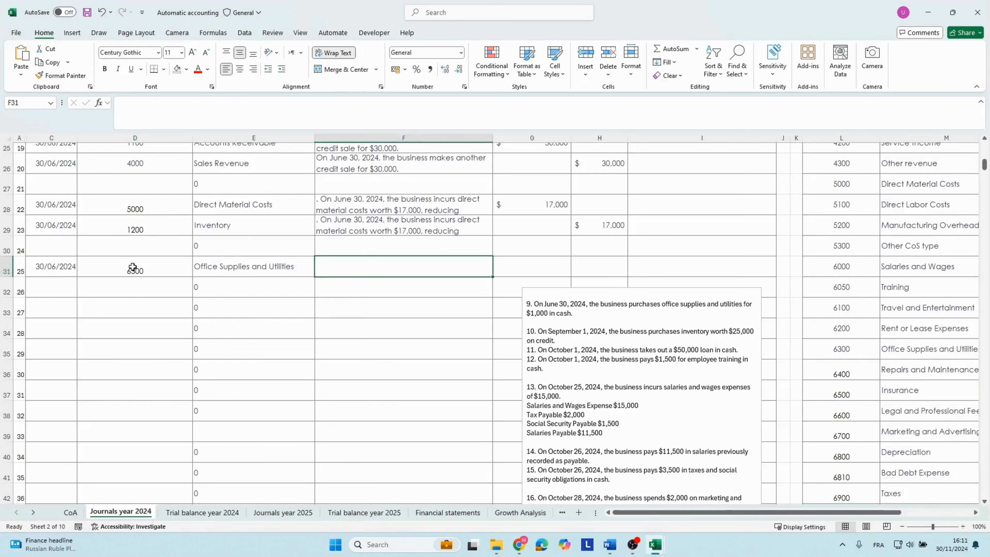
Paste the copied office supplies description into F31 with the destination formatting and enter a debit of 1,000.
key(ctrl+v)
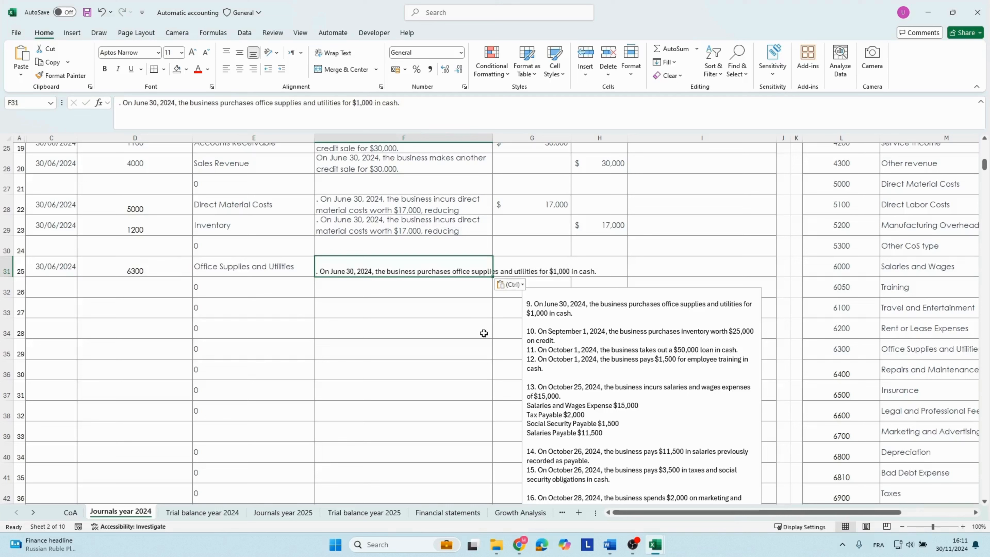
click(515, 284)
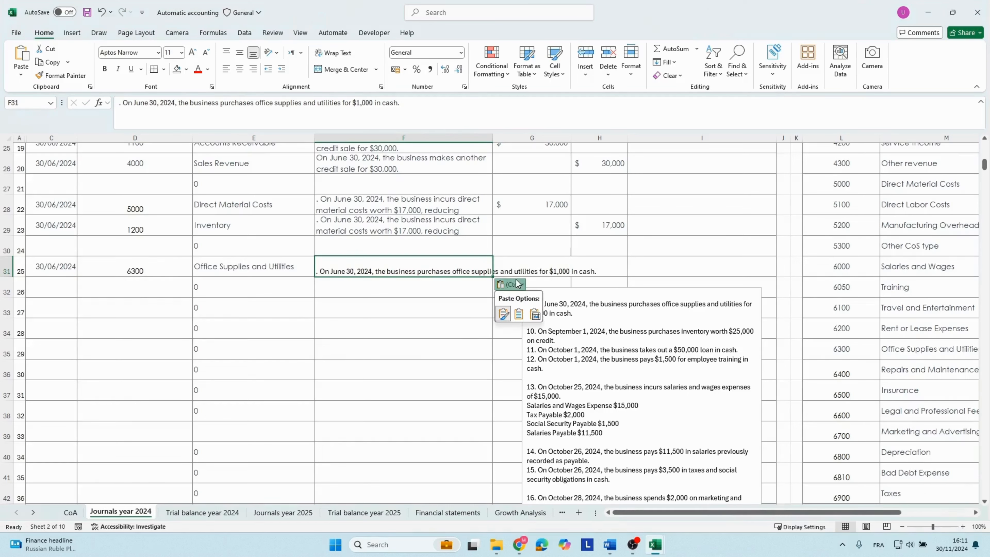
click(519, 314)
click(539, 260)
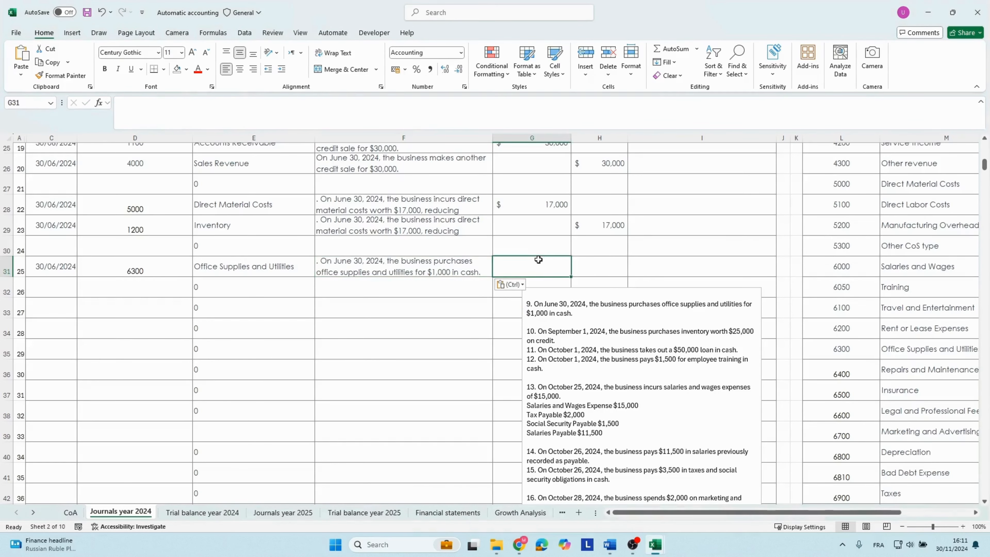
text(1,)
text(000)
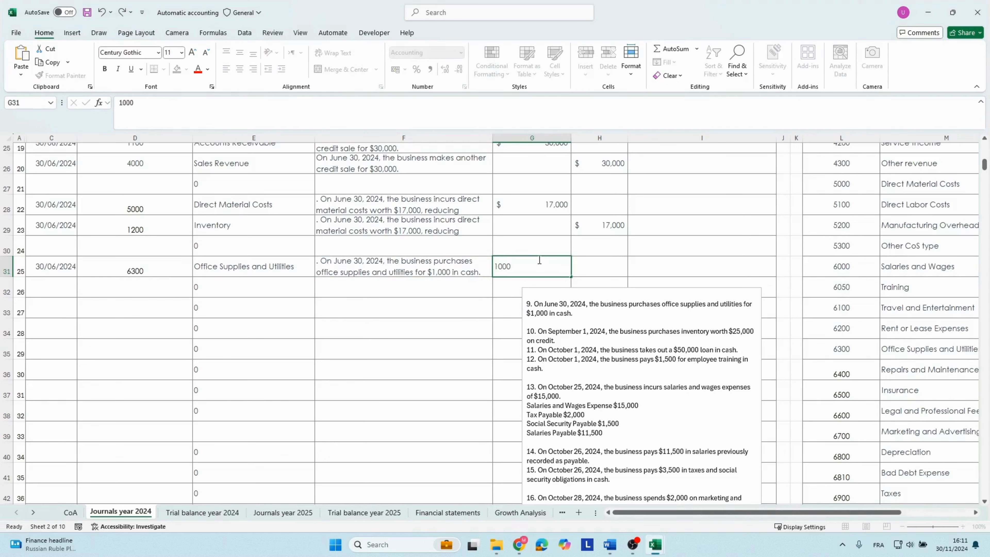
key(Return)
Copy the 30/06/2024 date from C31 into C32.
key(Left)
key(Left)
key(Left)
key(Left)
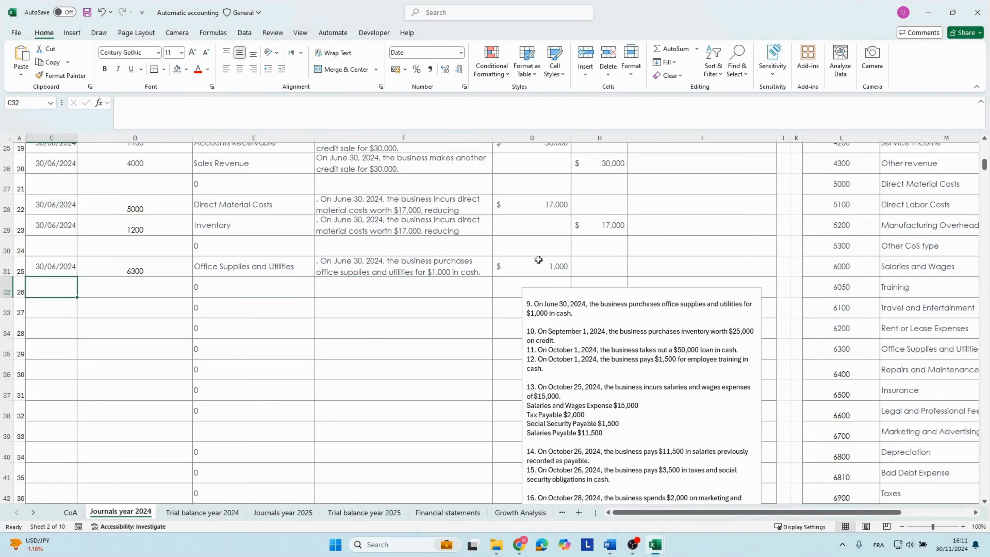
key(Up)
key(ctrl+c)
key(Down)
key(ctrl+v)
Set row 32's account number to 1000 for Cash and Cash Equivalents.
key(Right)
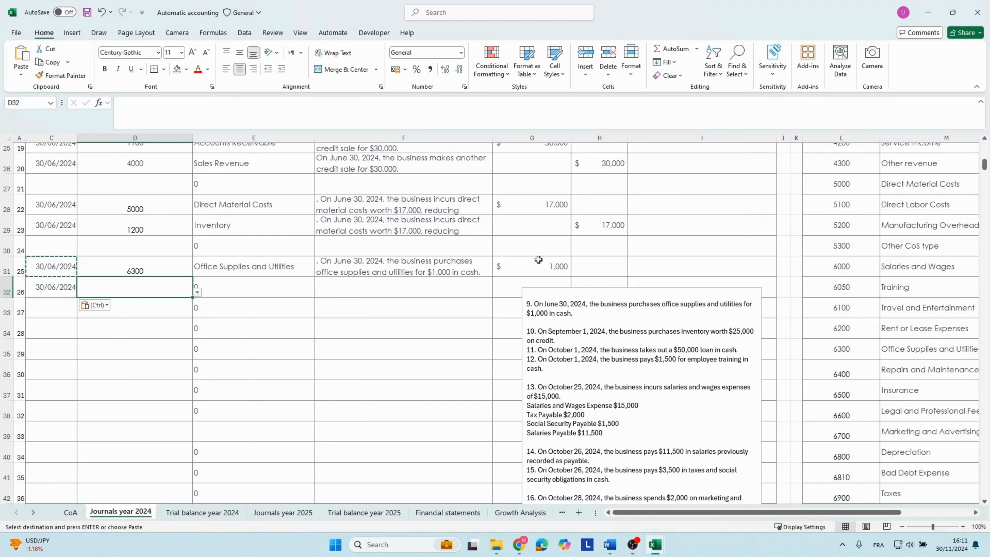
text(100)
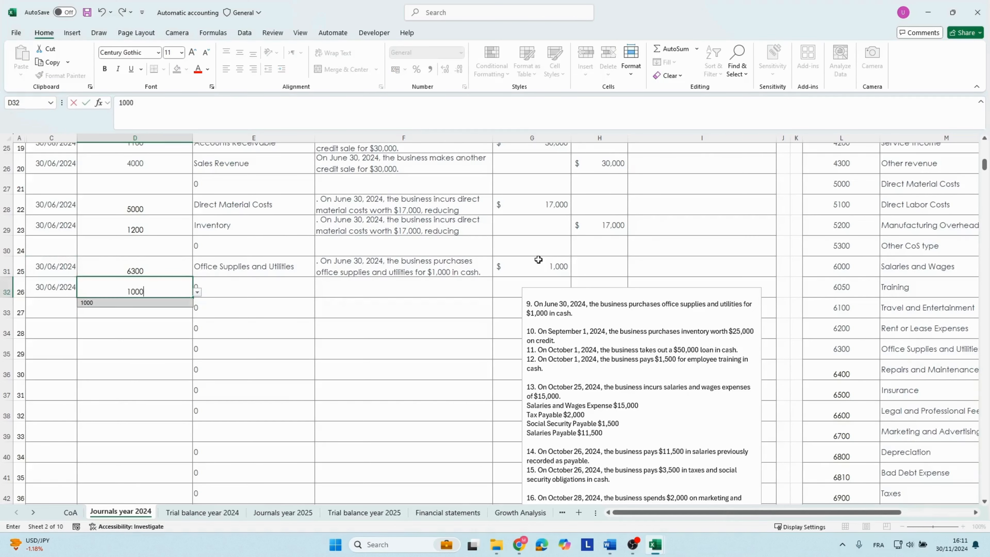
text(0)
key(Tab)
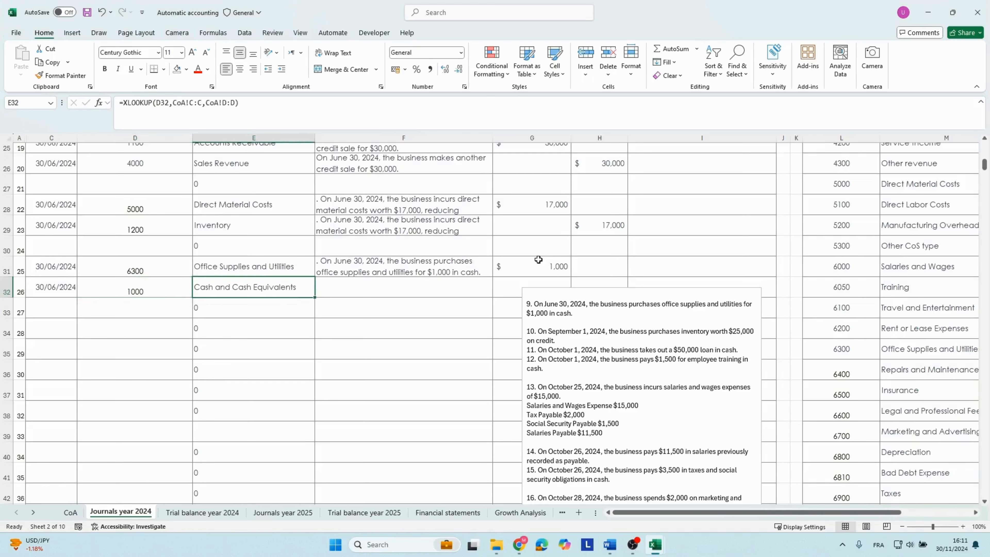
Copy the office supplies and utilities description from F31 into F32.
key(Tab)
key(Up)
key(ctrl+c)
key(Down)
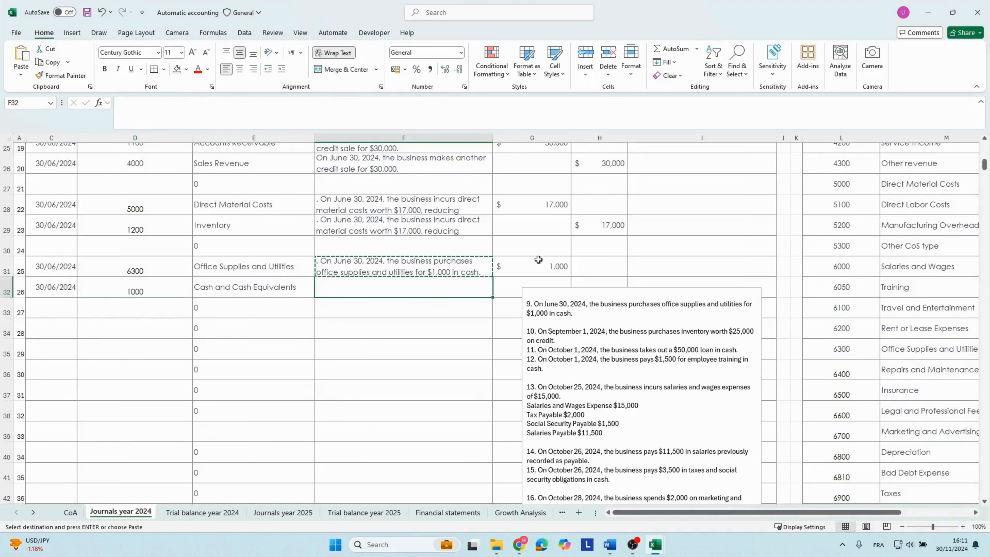
key(ctrl+v)
Enter a credit of 1,000 in row 32 and classify its cash flow as Cash Paid for Operating Expenses.
key(Tab)
key(Tab)
text(10)
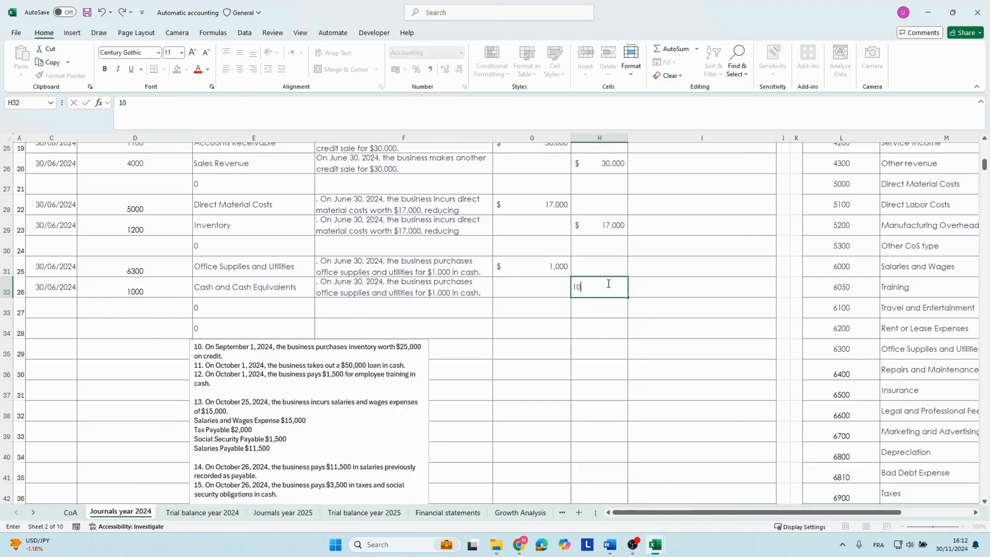
key(Tab)
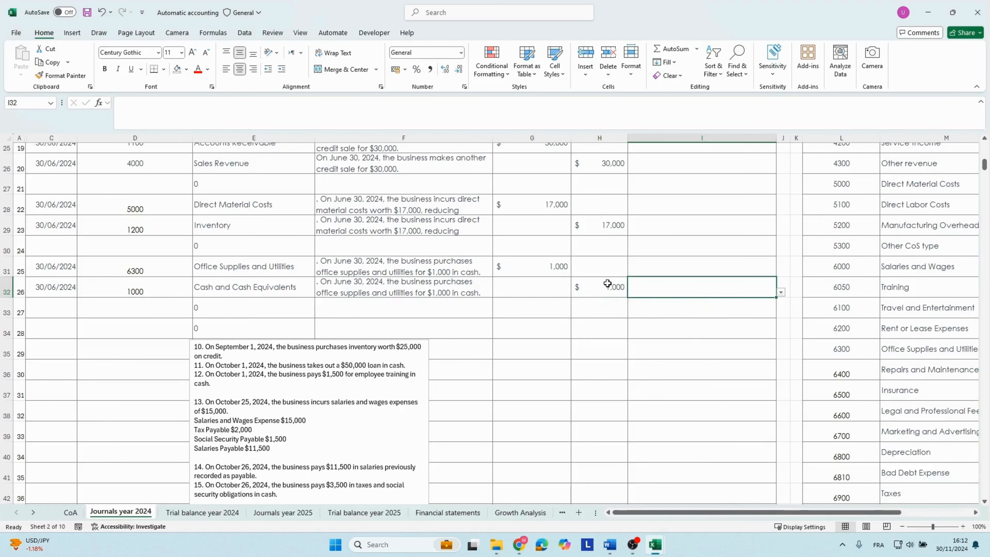
click(781, 292)
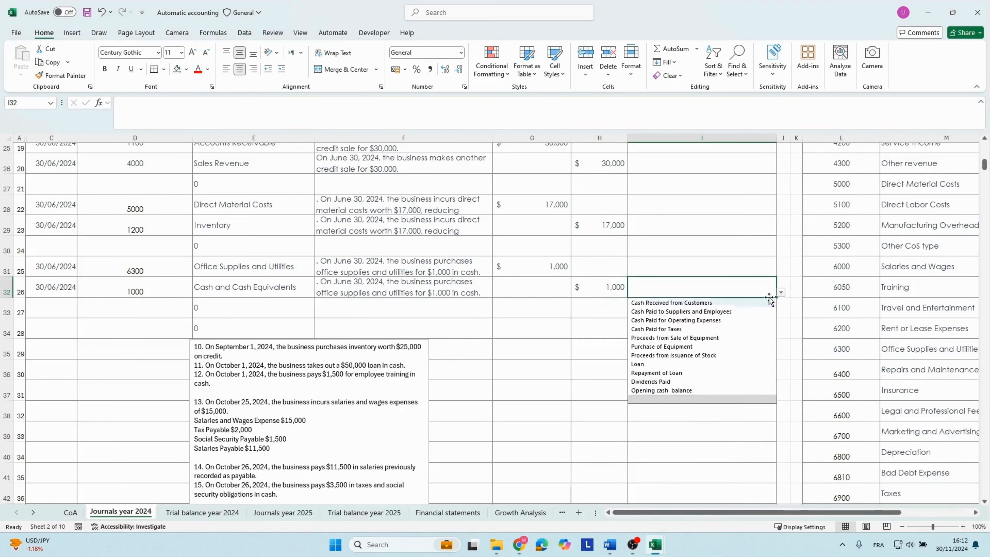
click(670, 322)
click(645, 327)
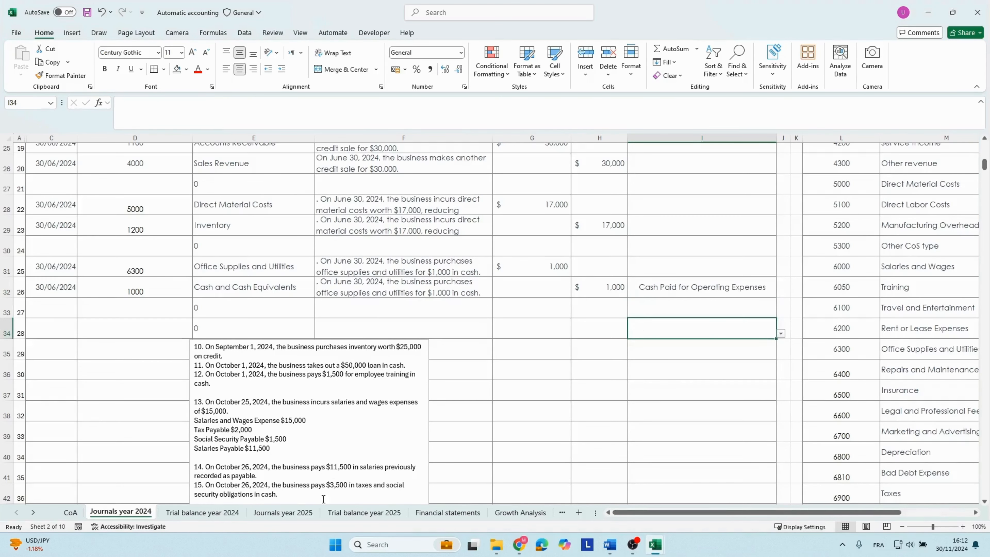
Check on the Financial statements sheet that the 2024 closing cash balance agrees with the balance sheet's cash and cash equivalents.
click(436, 515)
click(766, 336)
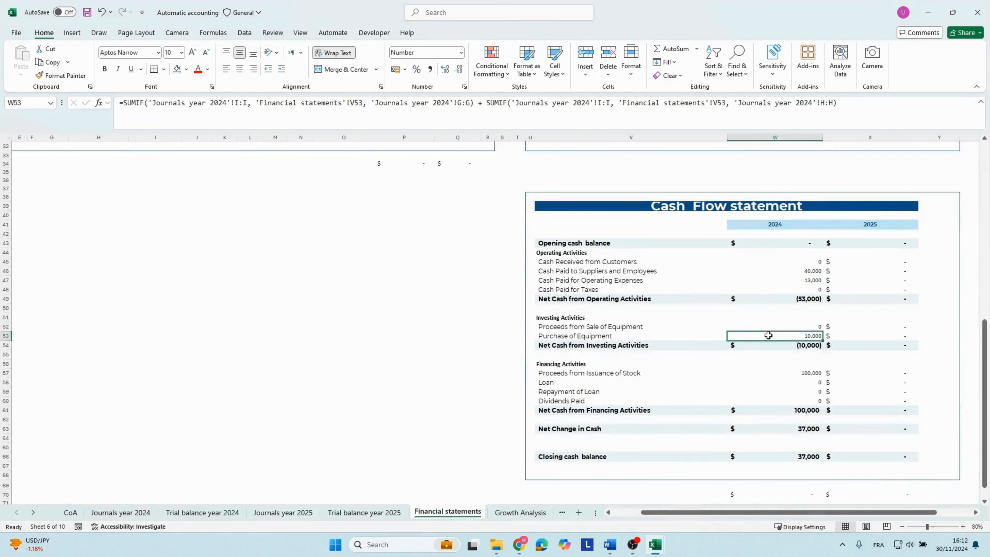
scroll(768, 335, up, 1)
click(783, 472)
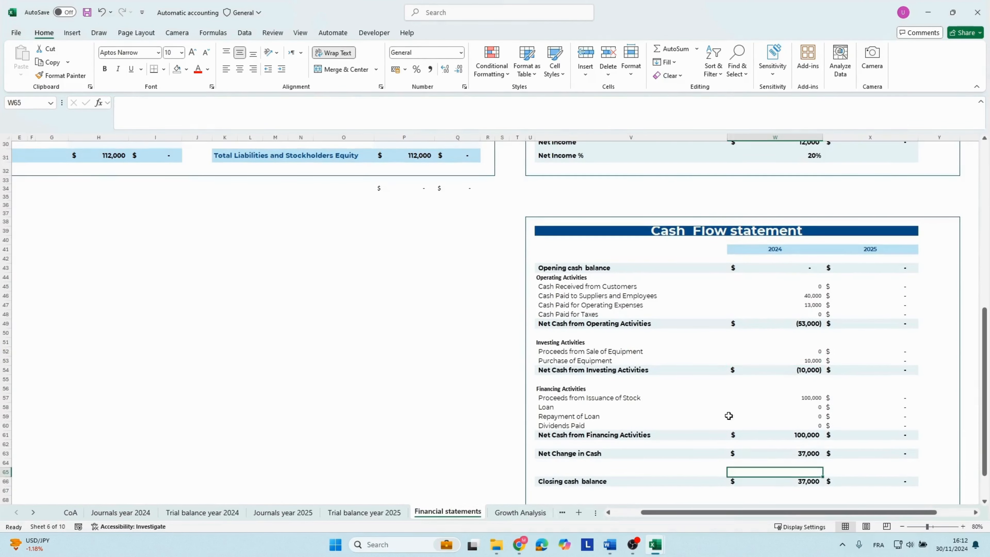
click(783, 482)
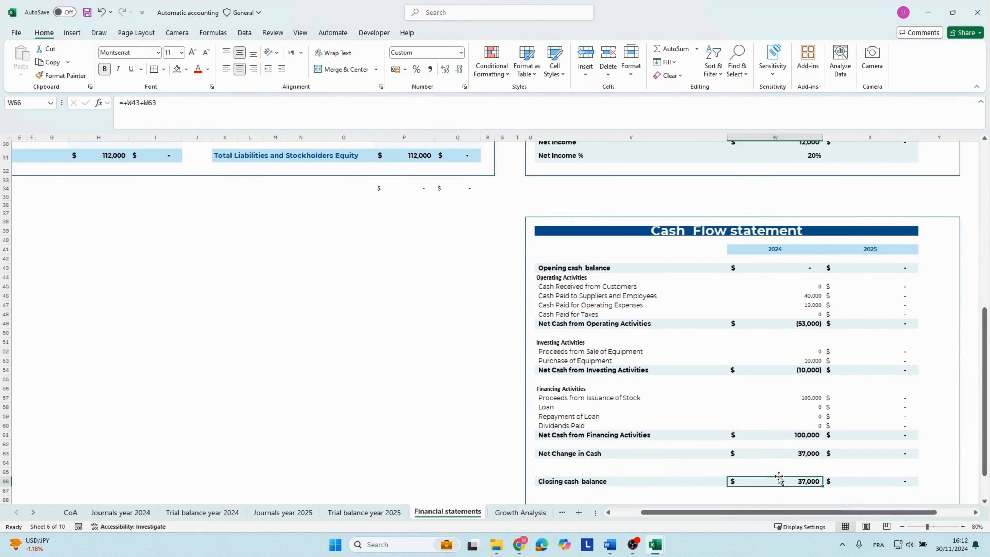
scroll(632, 379, up, 5)
scroll(633, 380, up, 5)
click(110, 246)
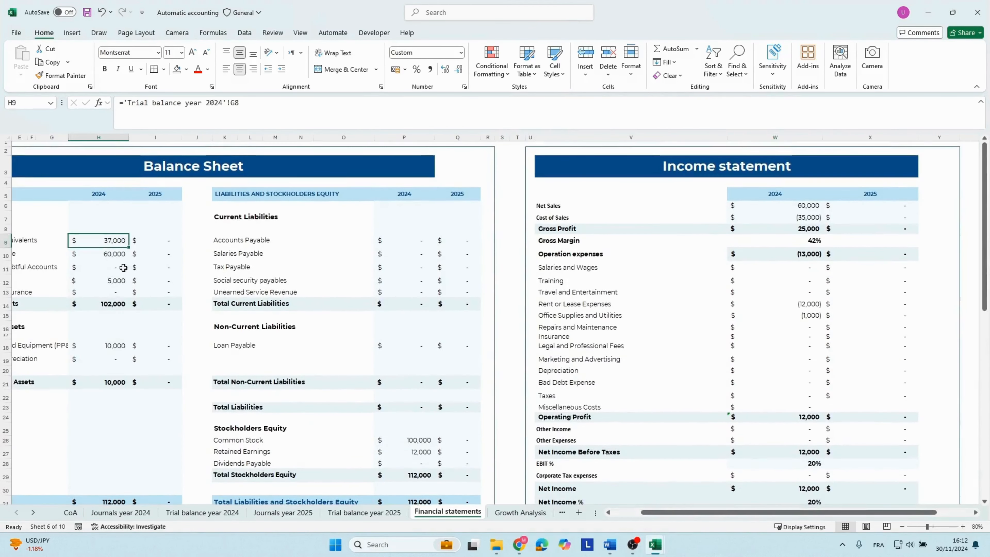
drag(150, 281, 6, 293)
click(164, 239)
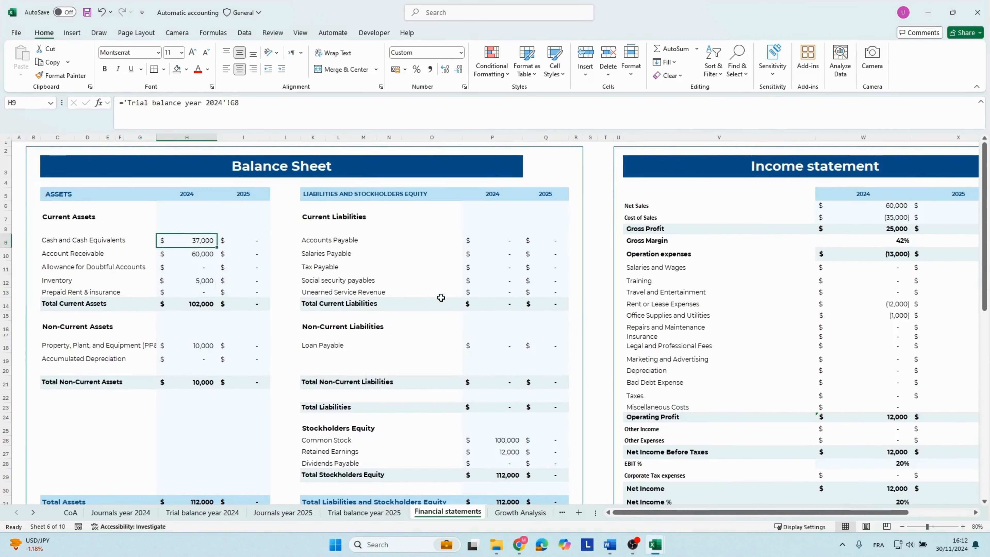
Review the 2024 income statement's operating expenses and net income percentage.
click(784, 330)
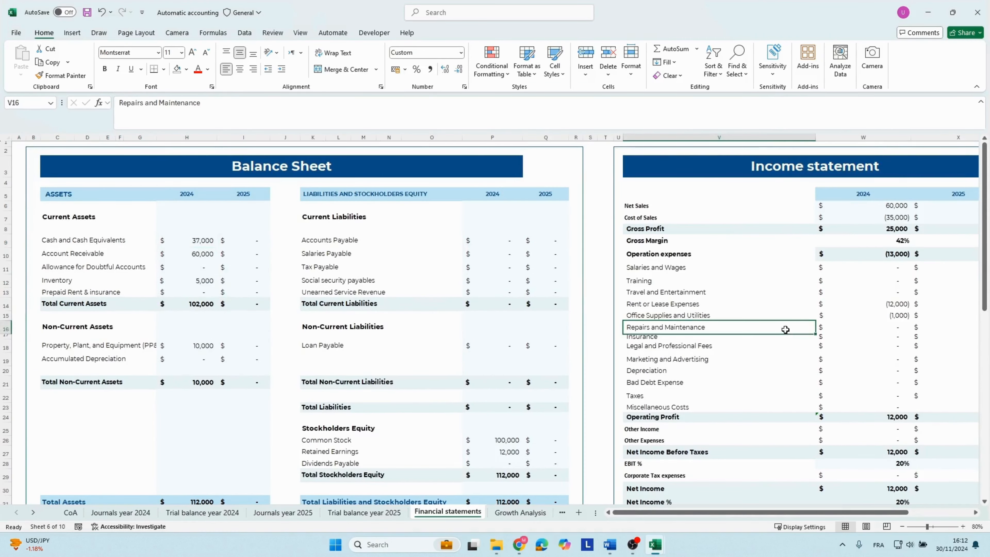
key(Right)
key(Right)
key(Left)
scroll(862, 343, down, 3)
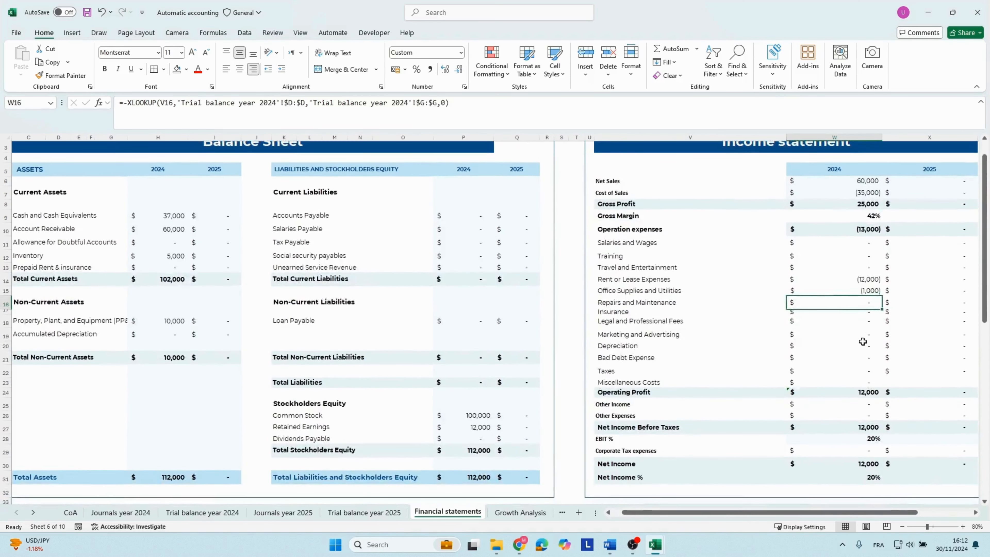
click(861, 402)
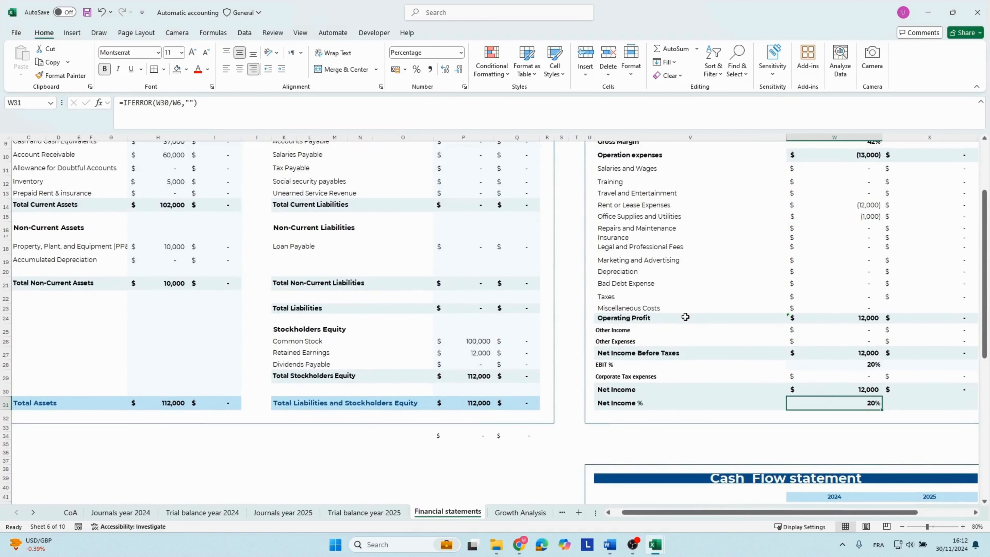
Return to the Journals year 2024 sheet and copy the transaction 10 text from the notes box.
click(121, 512)
drag(224, 414, 233, 420)
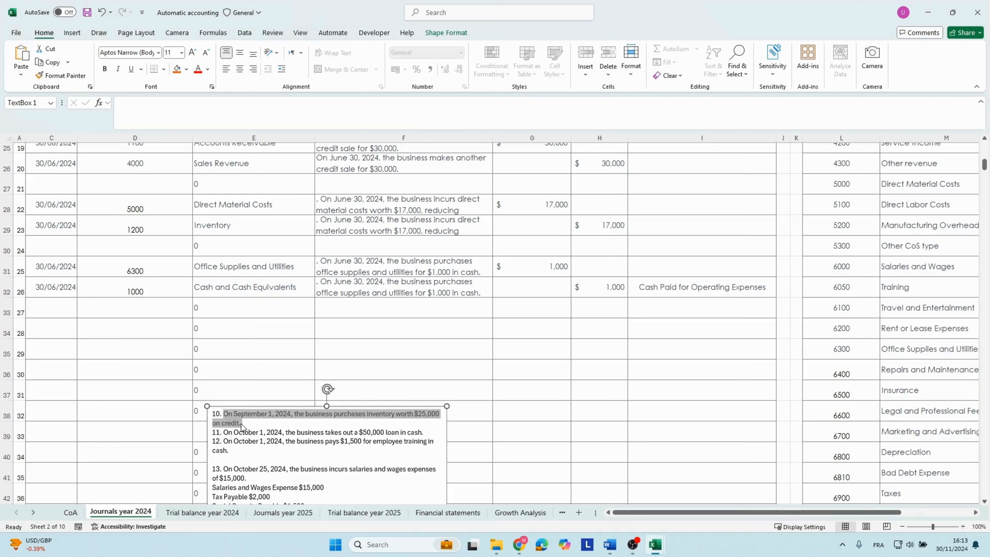
Date row 34 as 01/09/2024 and set its account number to 1200 for Inventory.
click(36, 319)
text(01/09/2024)
key(Tab)
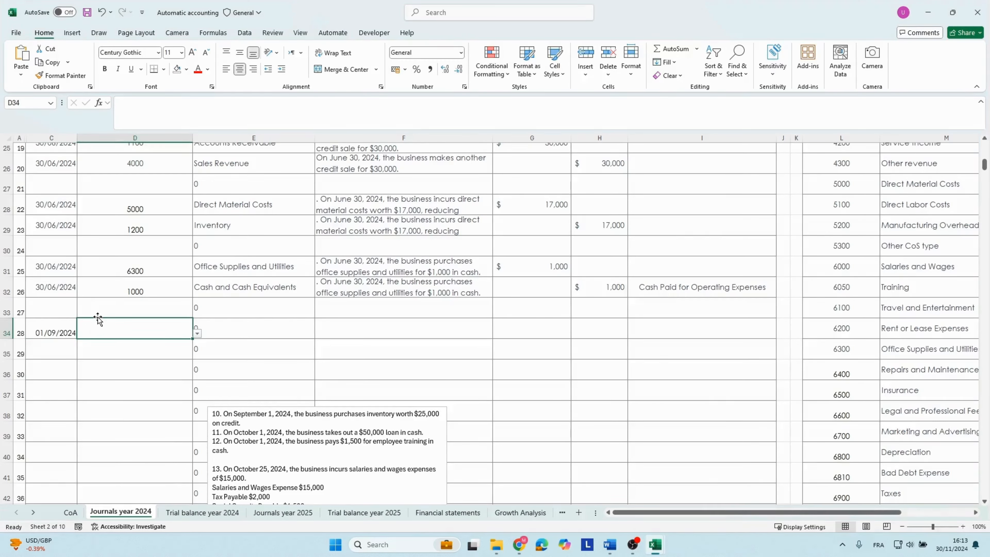
text(1200)
key(Tab)
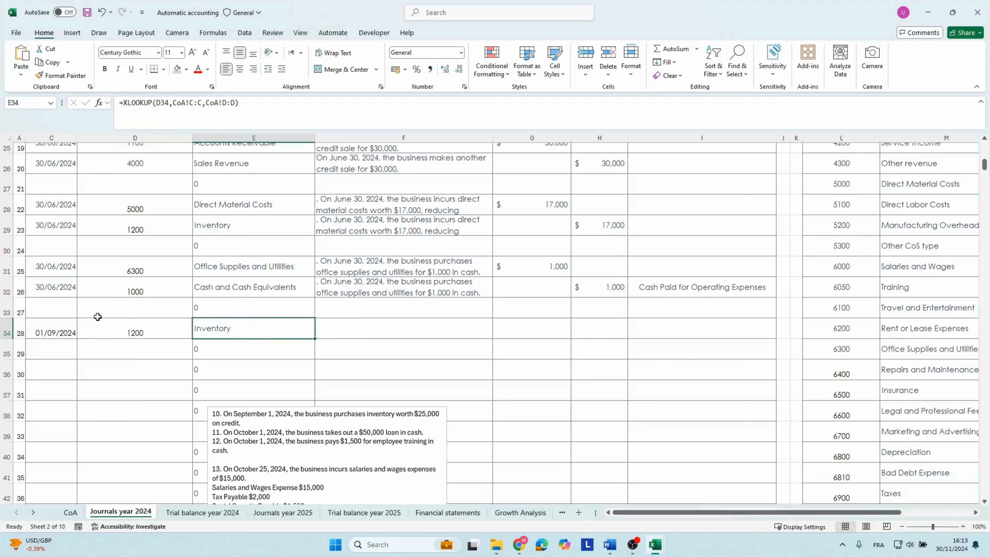
Paste the copied transaction 10 description into row 34 with the sheet's own formatting and enter a 25,000 debit for Inventory.
key(Tab)
key(ctrl+v)
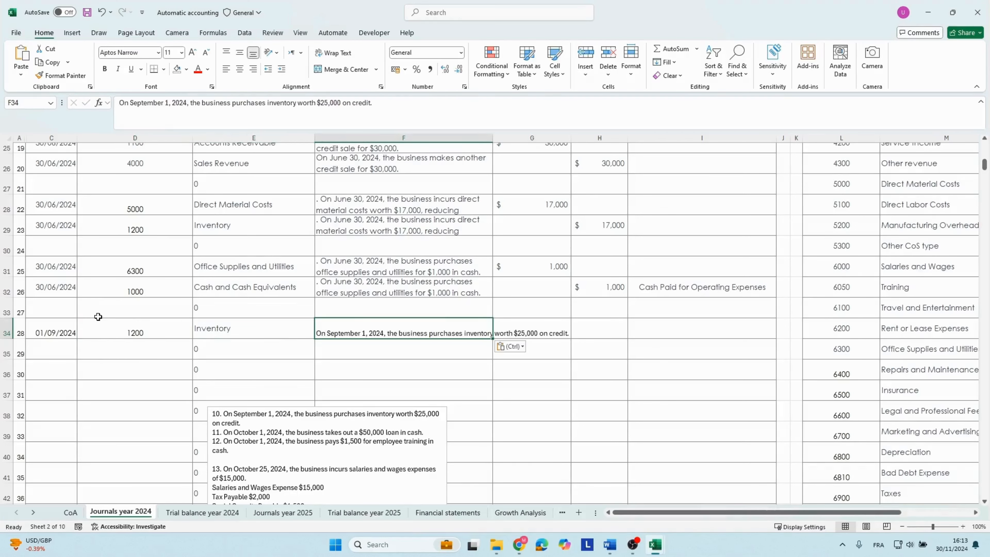
click(509, 346)
click(520, 373)
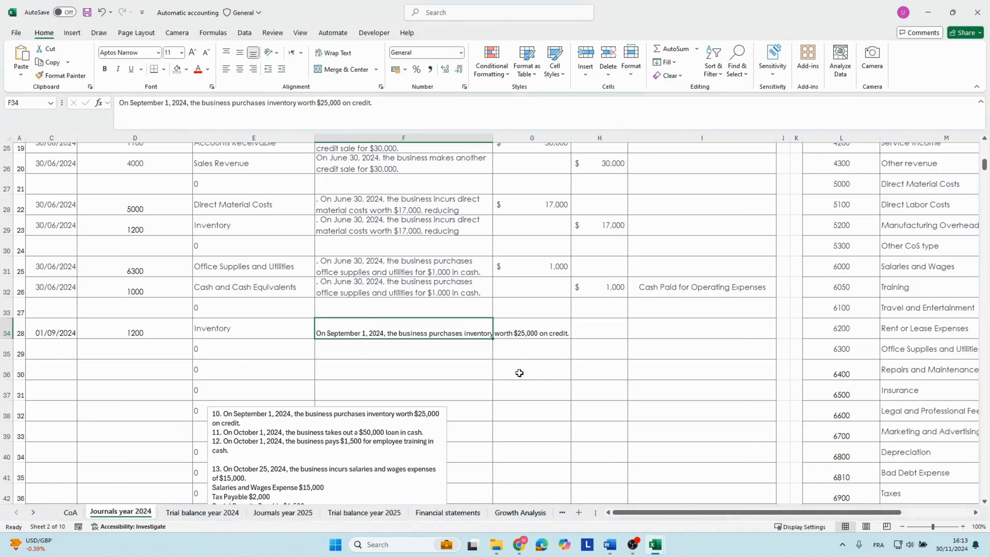
click(521, 327)
text(25,)
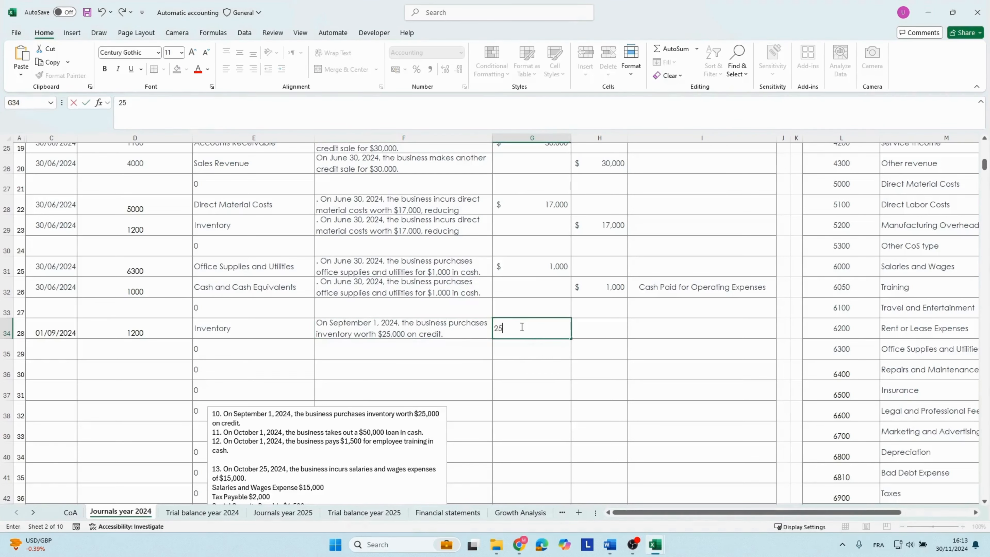
text(00)
Date row 35 as 01/09/2024, set its account number to 1000, and copy the description from row 34 into it.
text(0)
text(1000)
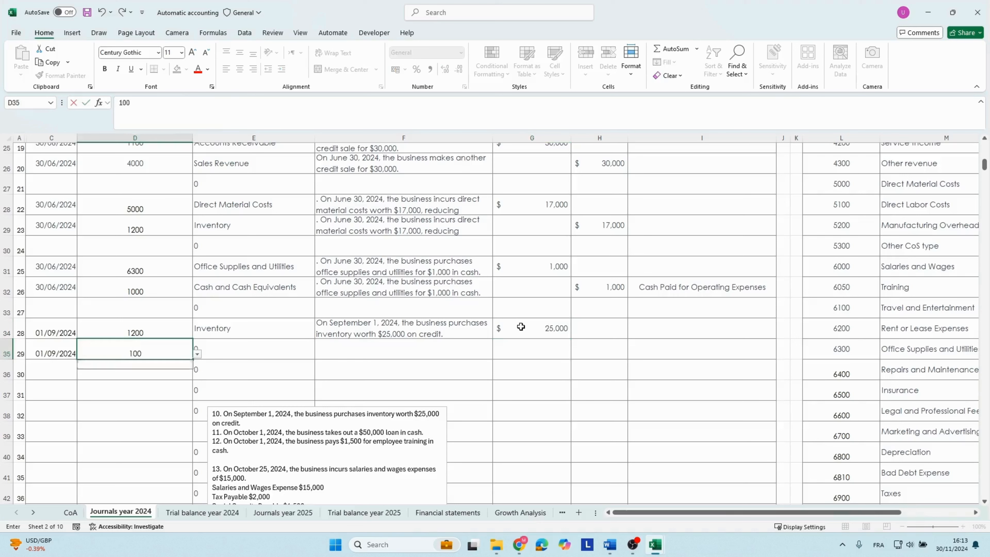
key(Tab)
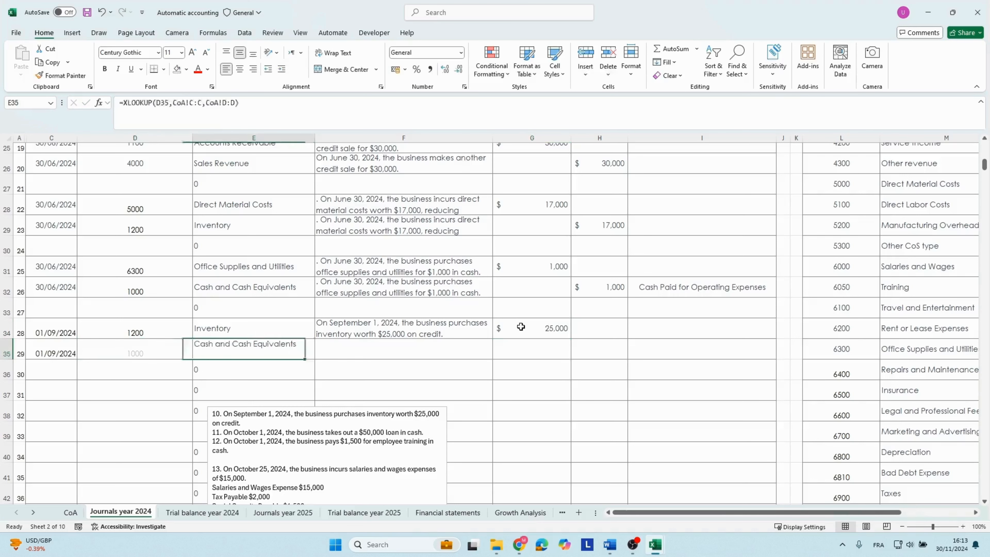
key(Tab)
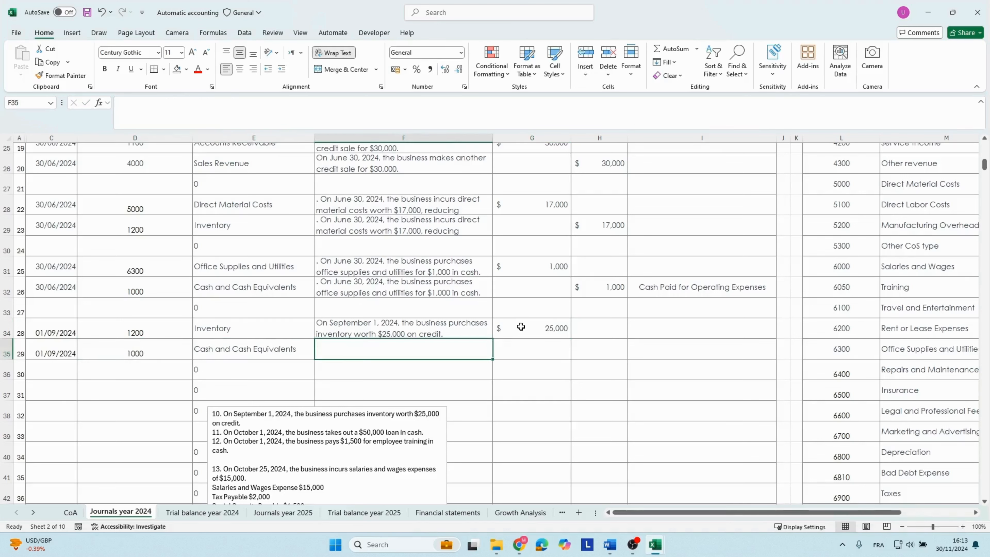
key(Up)
key(ctrl+c)
key(Down)
key(ctrl+v)
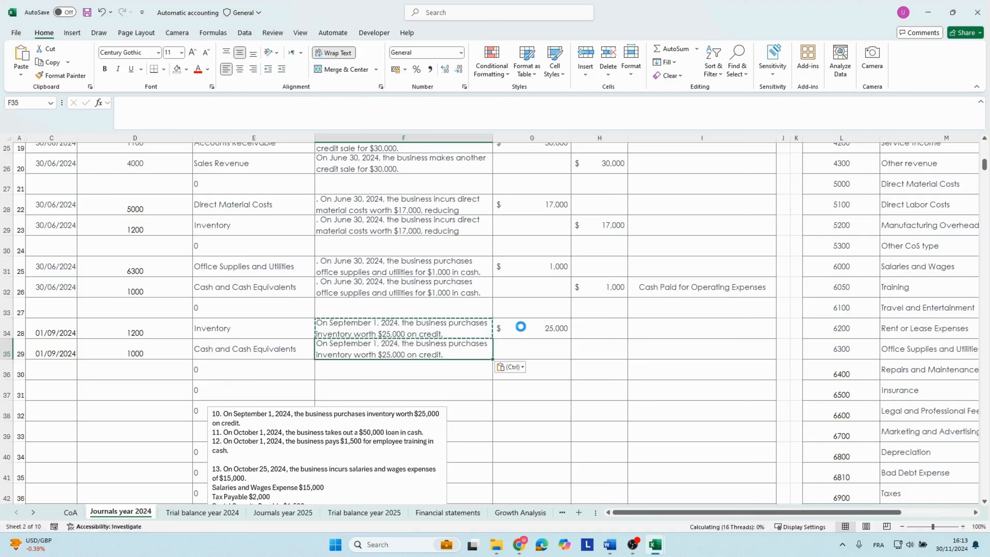
Enter a 25,000 credit in row 35 and set its cash flow category to Cash Paid to Suppliers and Employees.
key(Tab)
key(Tab)
text(25,)
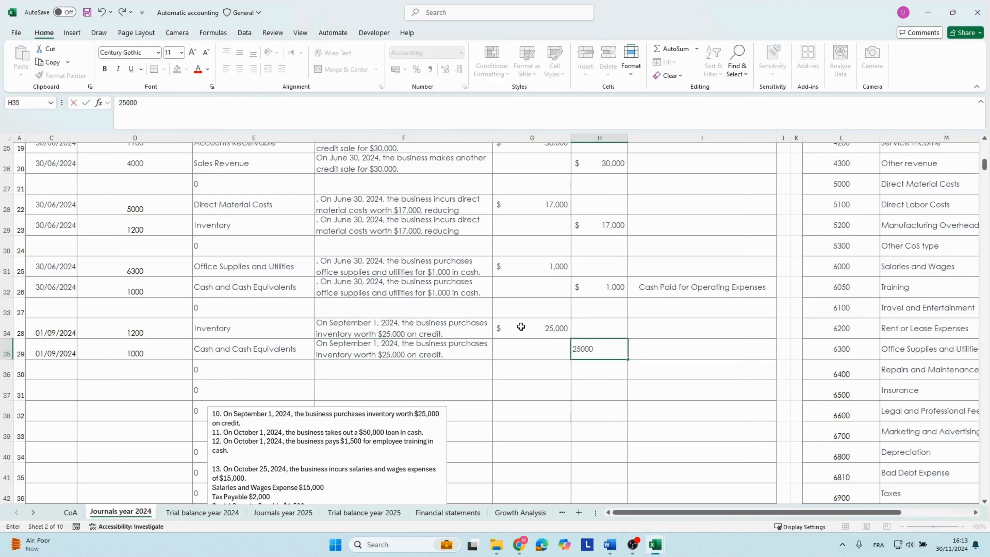
text(000)
key(Tab)
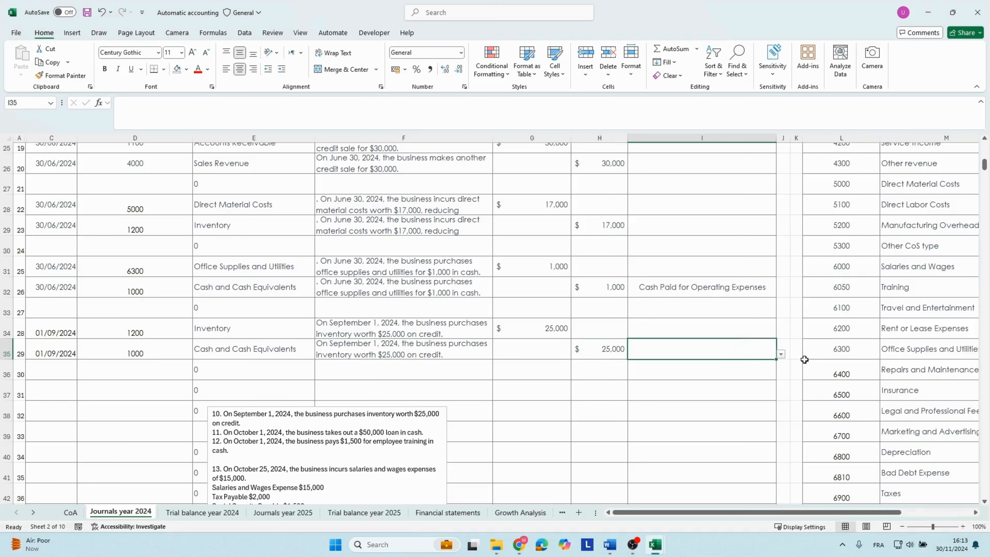
click(781, 353)
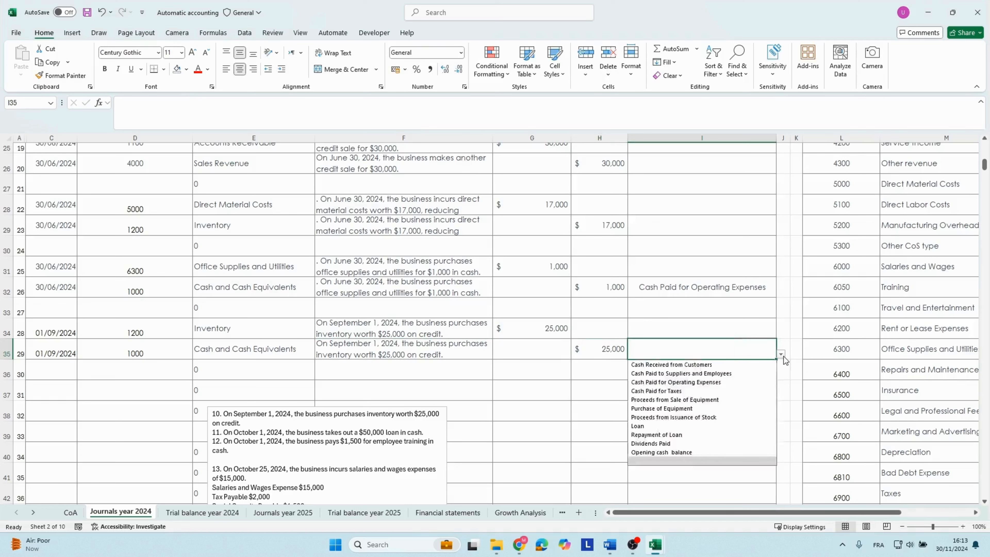
click(681, 374)
click(405, 348)
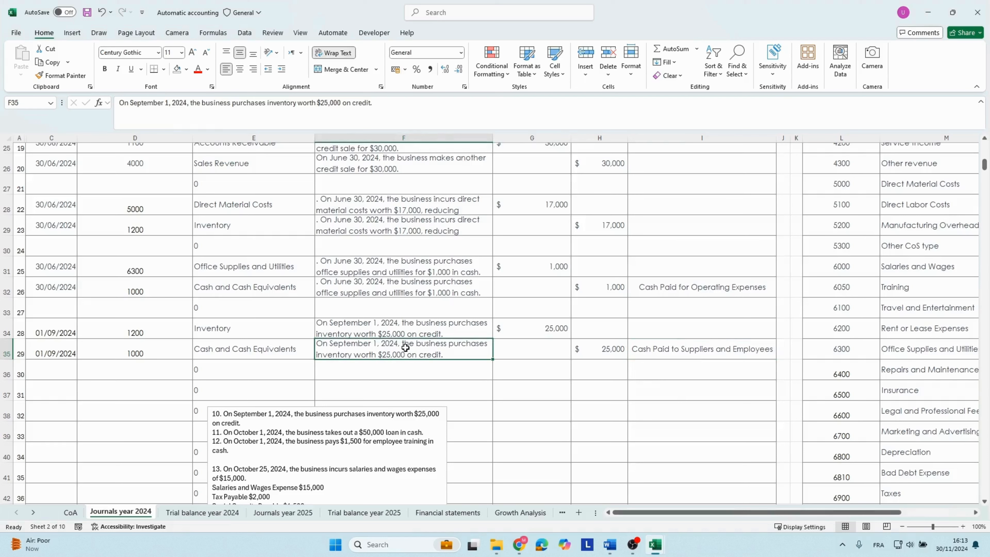
key(Left)
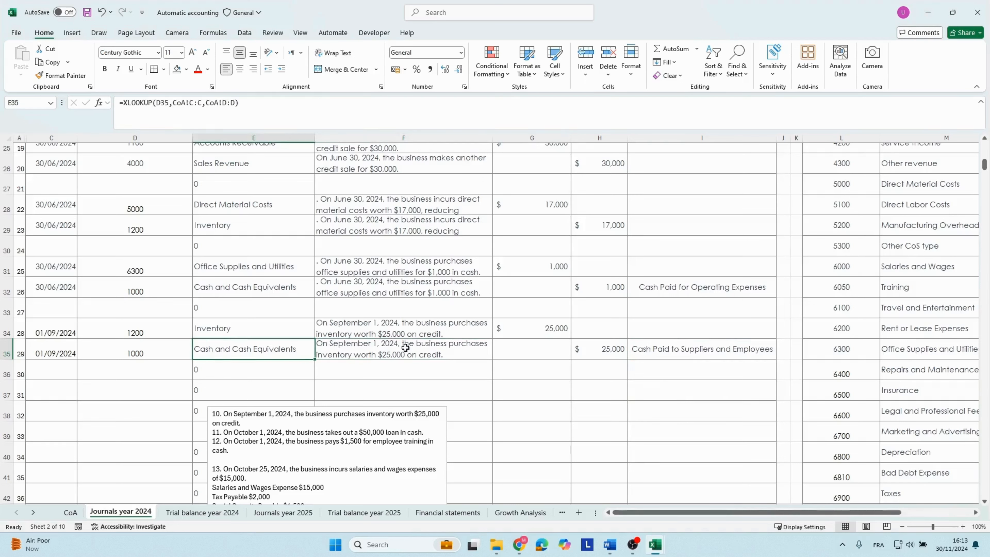
key(Left)
key(Left)
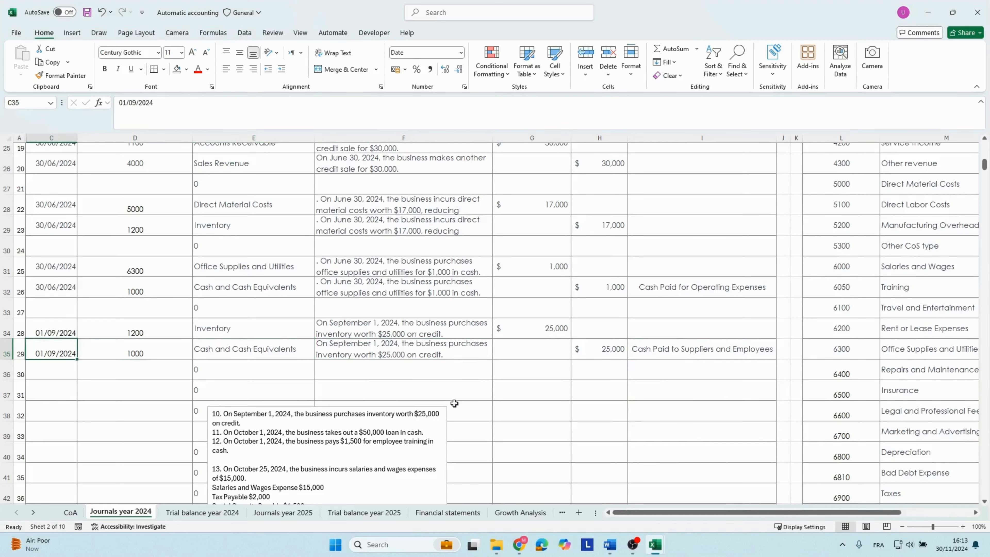
Remove the transaction 10 text from the notes box and copy the transaction 11 text.
drag(241, 425, 222, 423)
drag(222, 423, 212, 414)
click(276, 389)
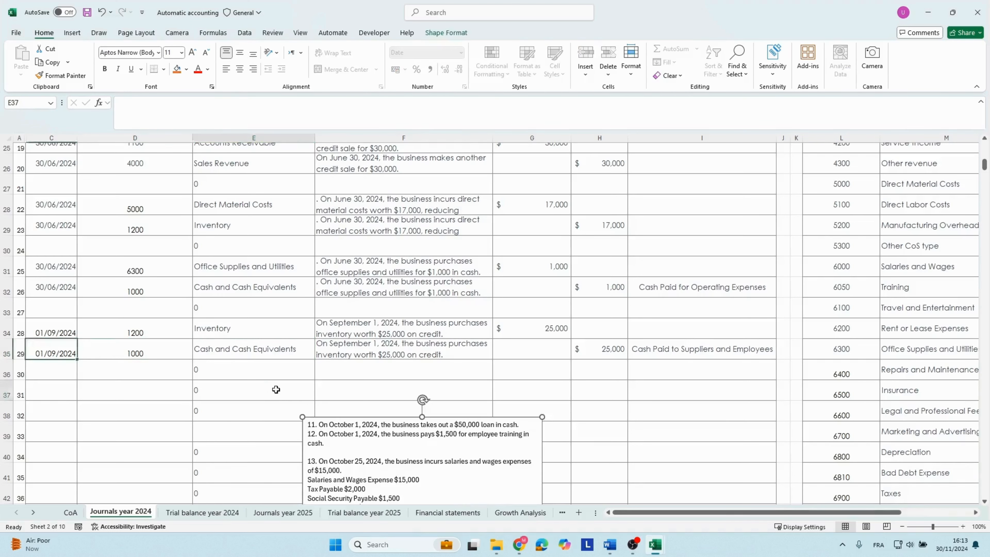
click(343, 424)
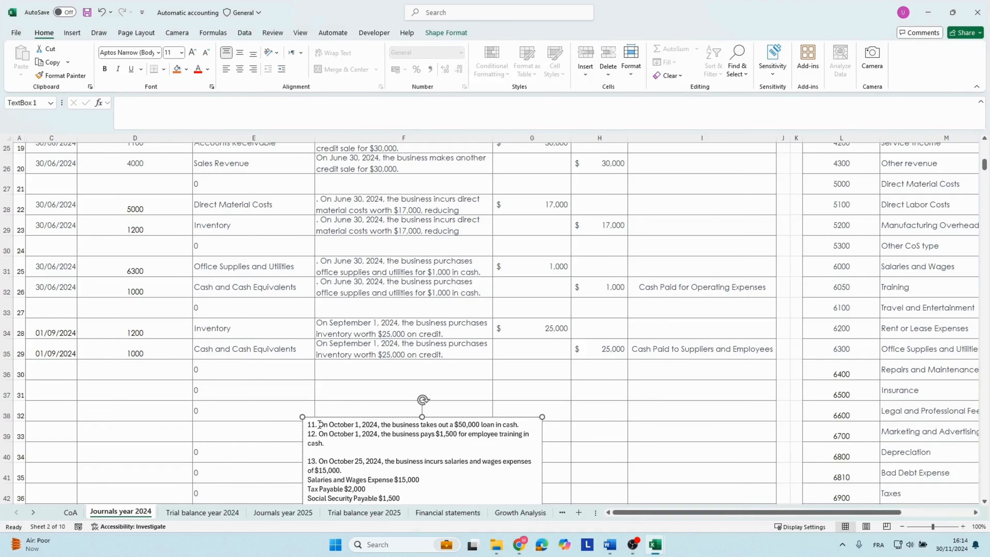
drag(320, 424, 544, 425)
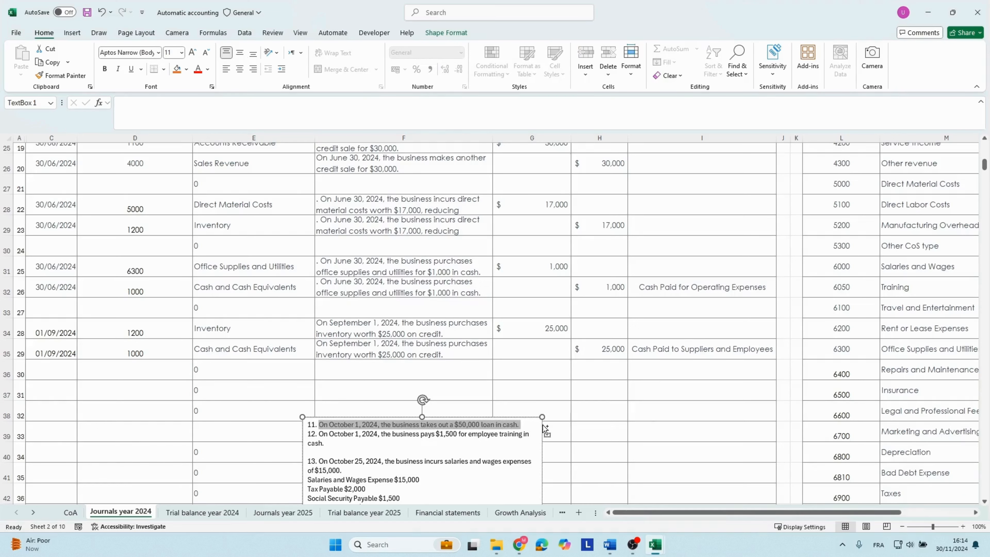
Date row 37 as 01/10/2024 and set its account number to 1000 for Cash and Cash Equivalents.
click(165, 388)
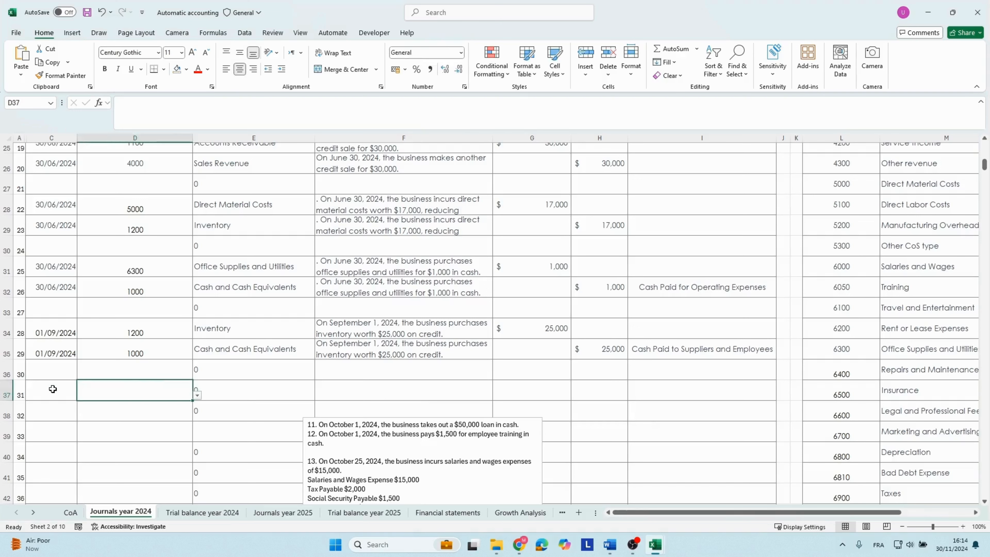
click(53, 388)
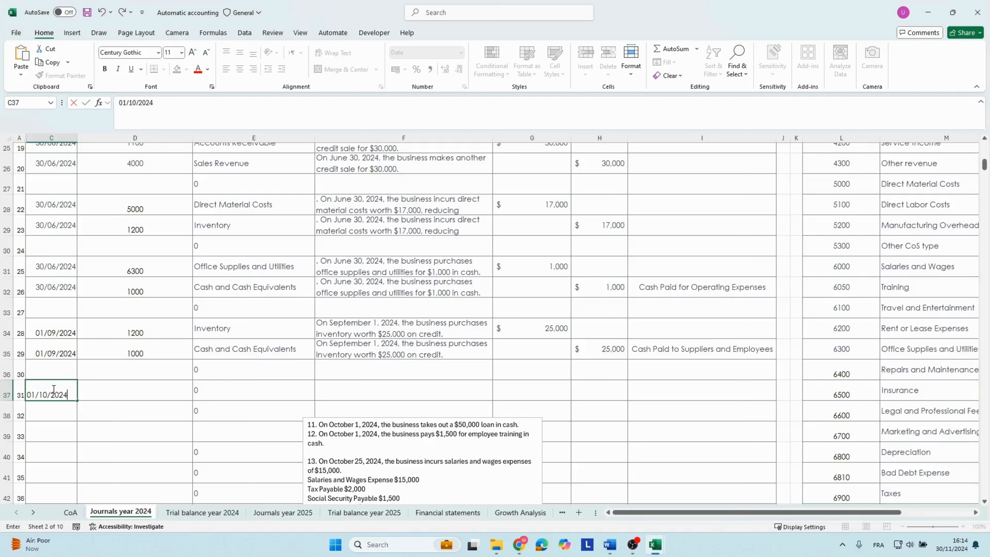
key(Tab)
text(1000)
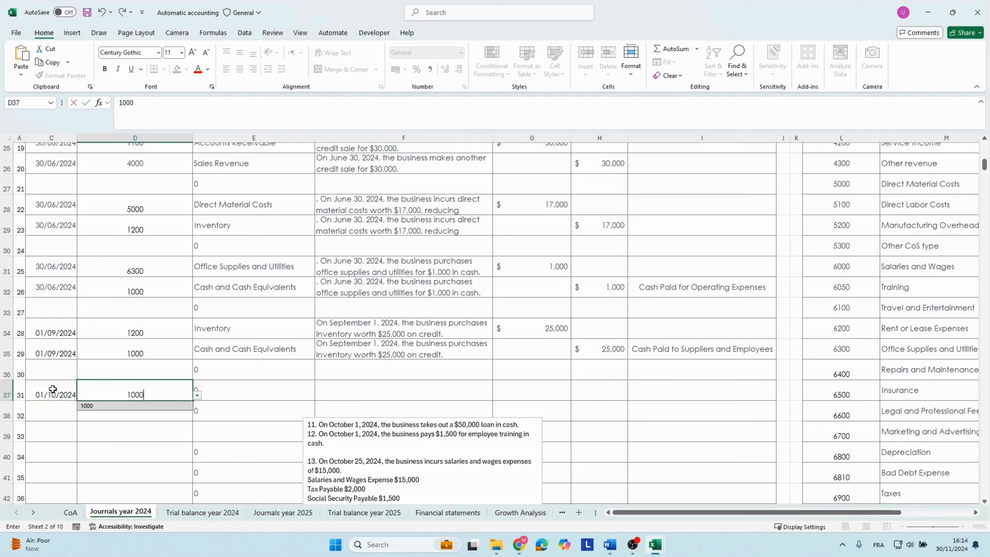
key(Tab)
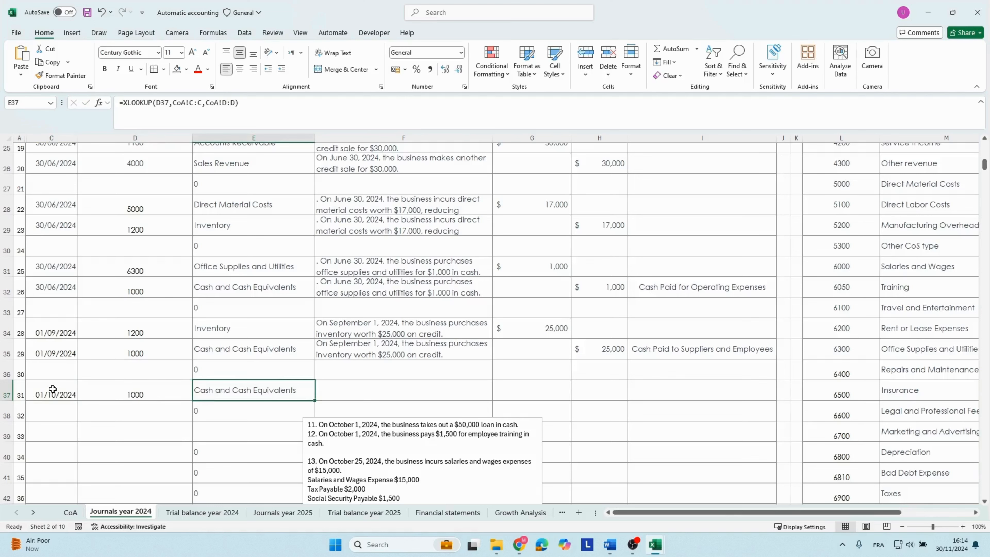
Paste the $50,000 loan description into row 37 with the sheet's own formatting and enter a 50,000 debit.
key(Tab)
key(ctrl+v)
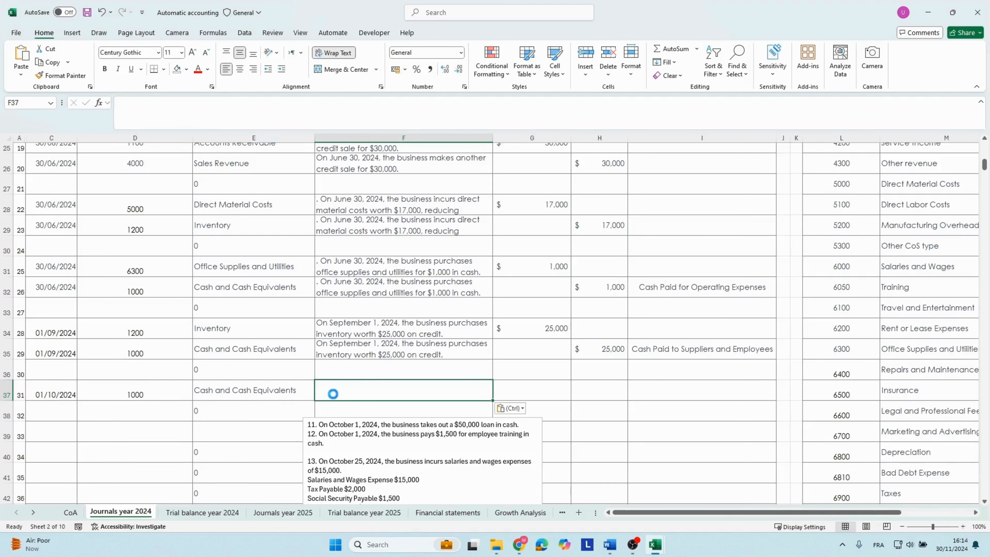
click(511, 408)
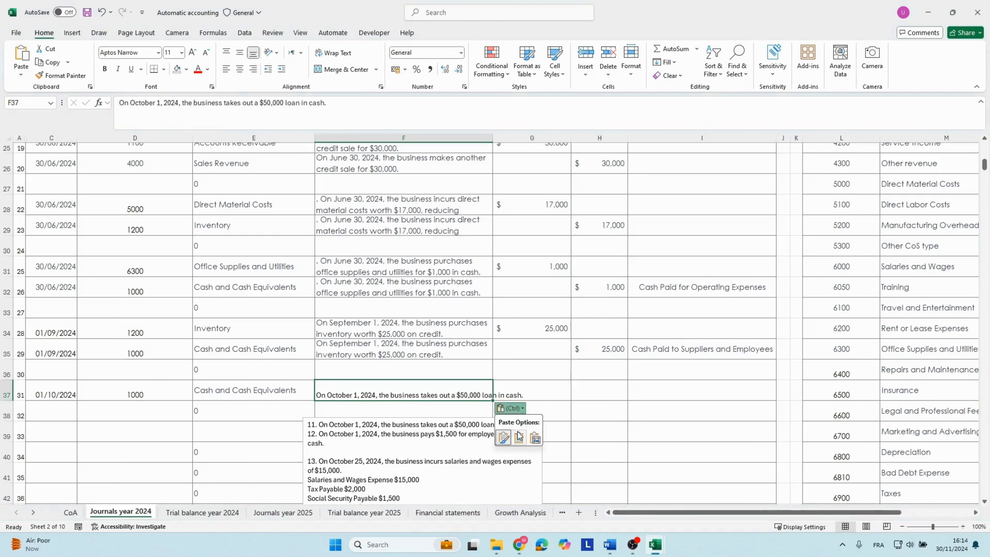
click(522, 436)
click(526, 388)
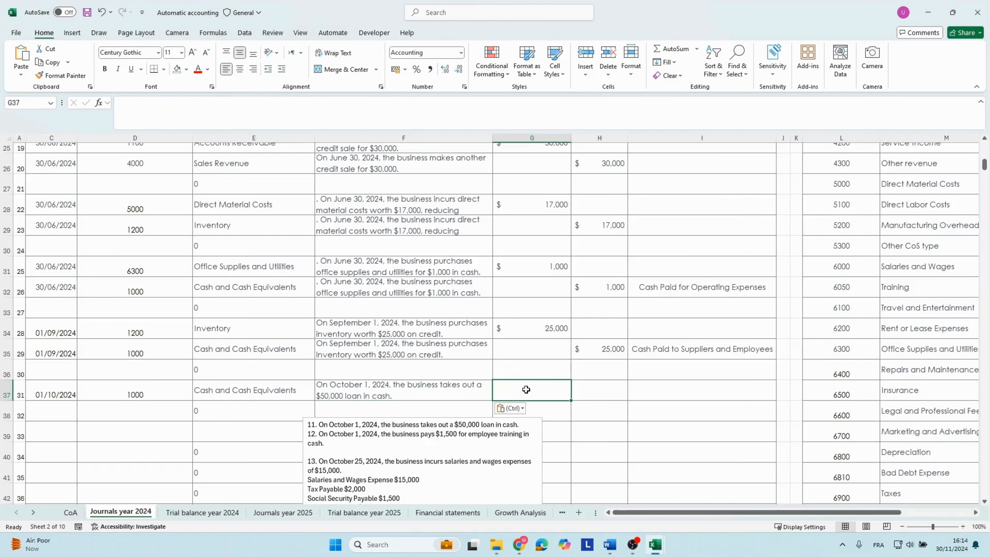
text(50,000)
Vertically centre the account number in row 37 and set the row's cash flow category to Loan.
scroll(527, 390, down, 3)
click(134, 235)
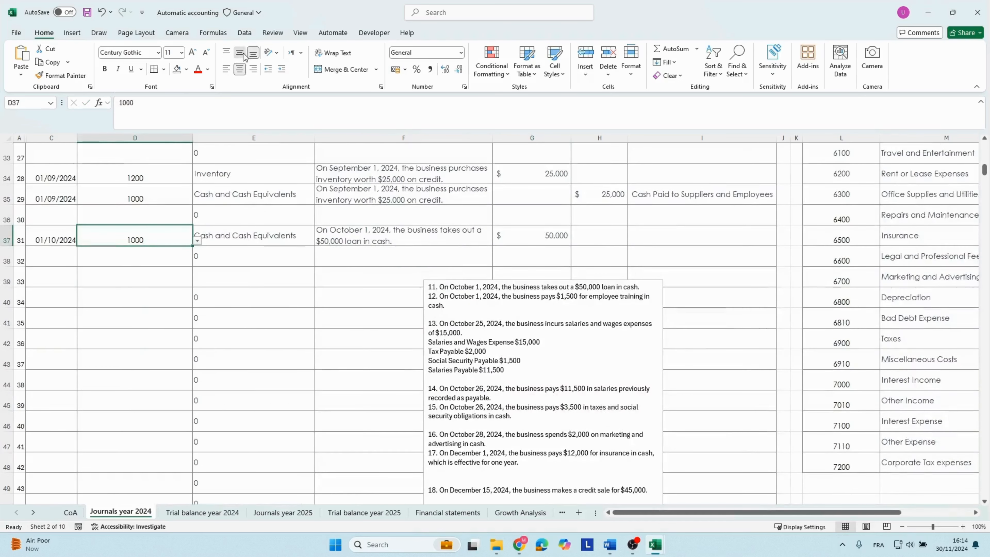
click(232, 234)
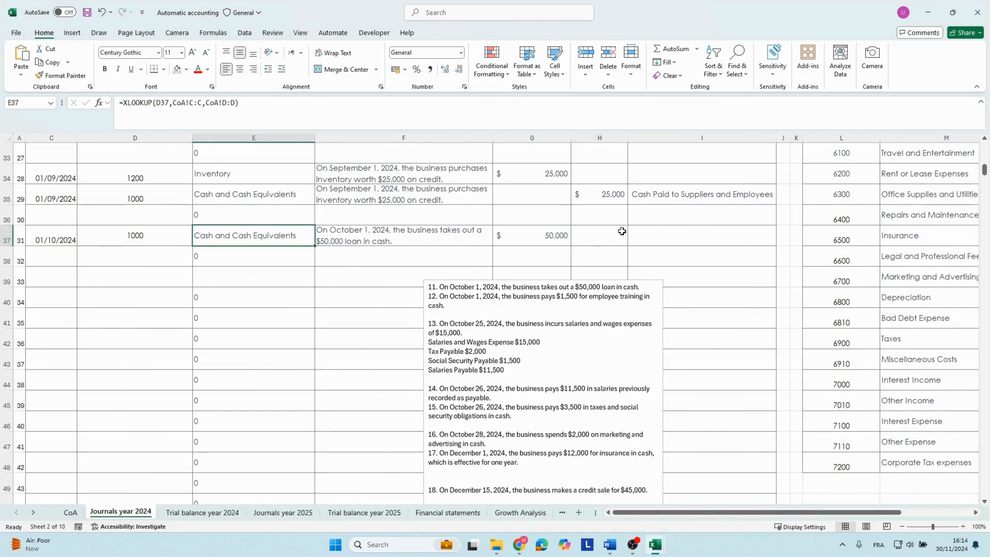
click(669, 234)
click(780, 241)
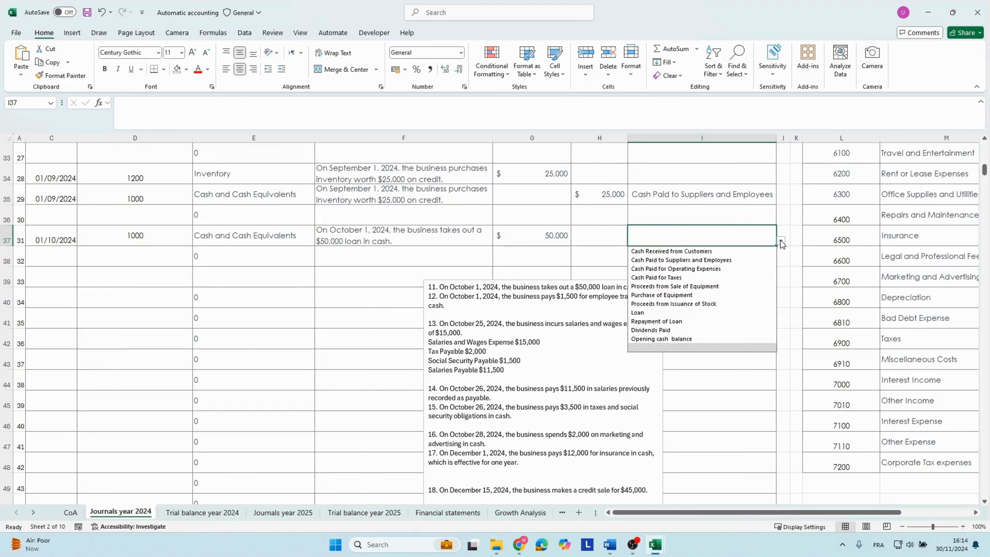
click(646, 314)
Fill the date 01/10/2024 from row 37 down into row 38.
click(144, 260)
click(66, 239)
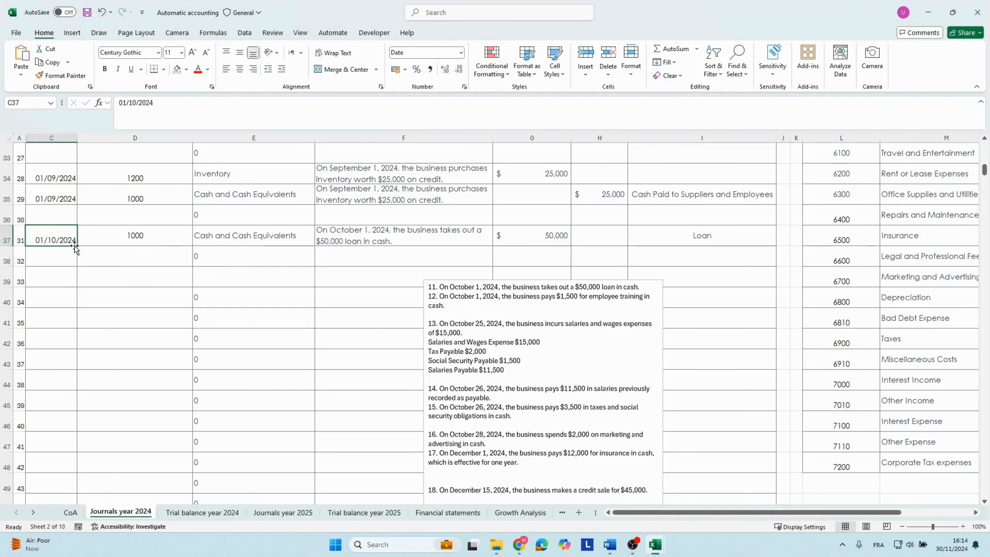
click(75, 246)
drag(77, 246, 76, 261)
Look up the Loan Payable account number in the chart of accounts list and return to the row 38 entry.
click(136, 258)
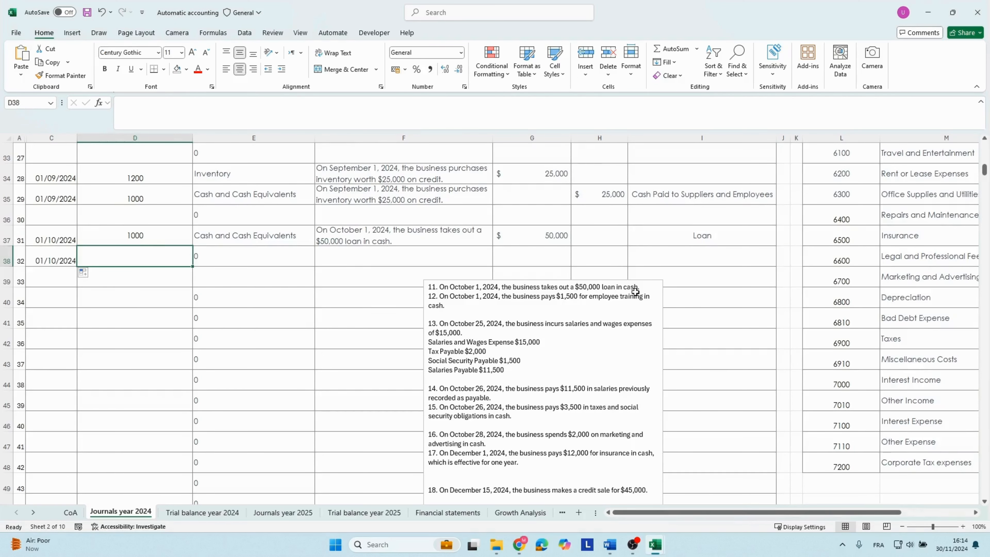
click(841, 344)
click(839, 316)
key(Right)
key(Right)
key(Right)
key(Right)
key(Right)
key(Right)
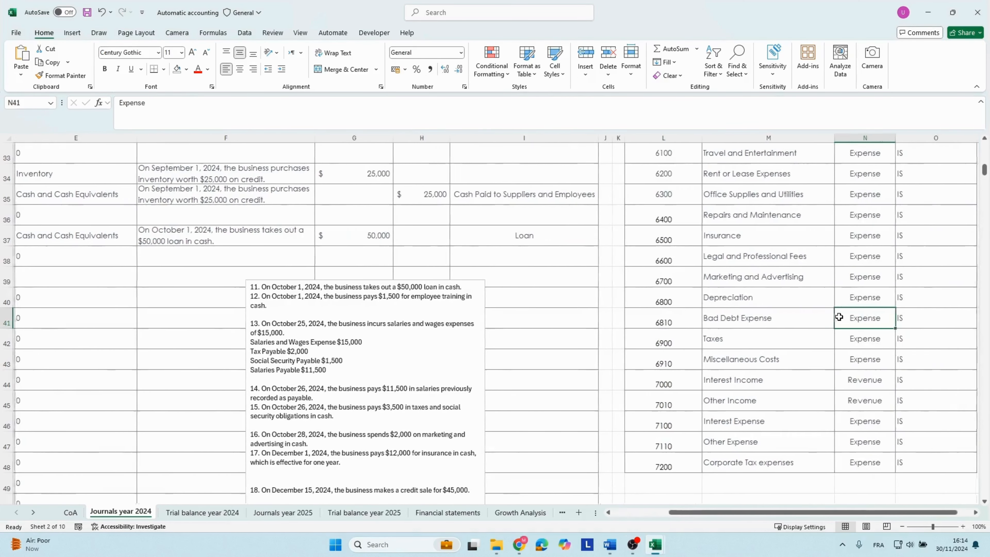
key(Left)
key(Left)
key(Left)
key(Left)
key(Left)
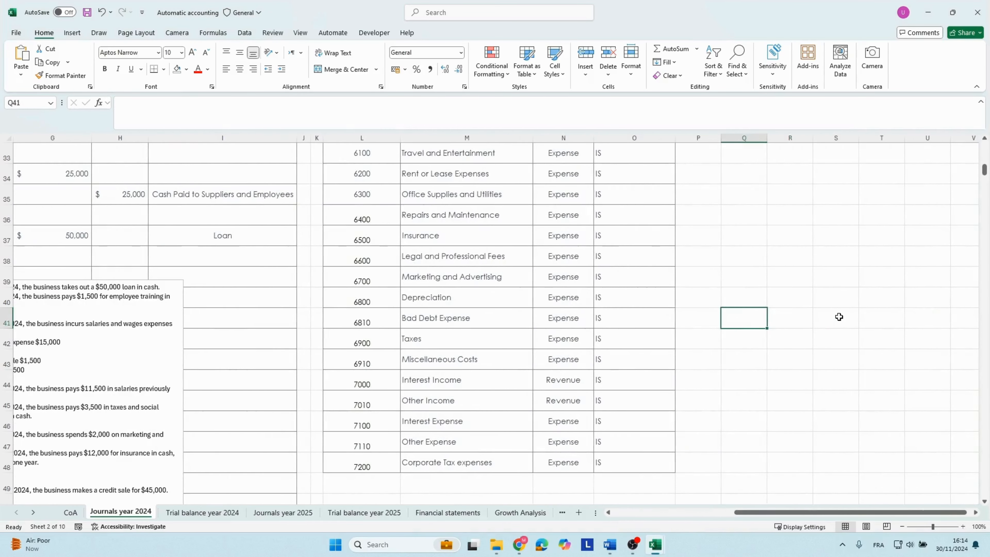
key(Up)
key(Up)
key(Up)
key(Up)
key(Up)
key(Up)
key(Up)
key(Up)
key(Up)
key(Up)
key(Up)
key(Up)
key(Up)
key(Up)
key(Up)
key(Up)
key(Up)
key(Up)
key(Up)
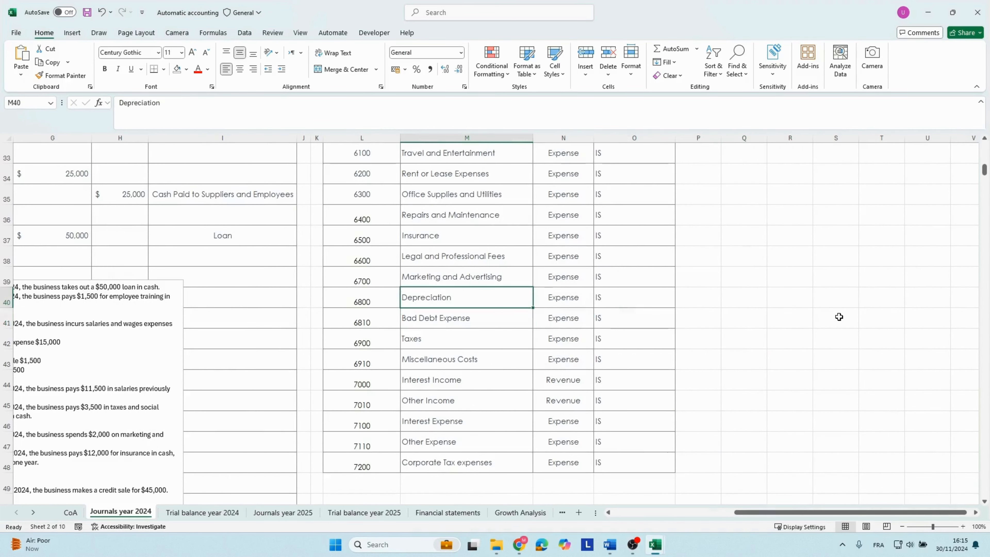
key(Up)
key(Up)
key(Up)
key(Up)
key(Up)
key(Up)
key(Up)
key(Up)
key(Up)
key(Up)
key(Up)
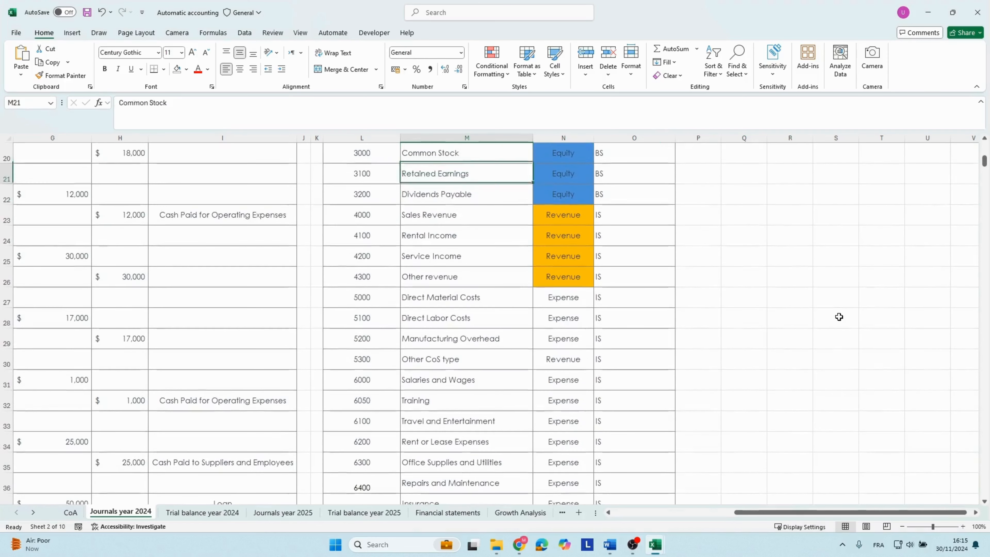
key(Down)
key(Down)
key(Down)
key(Down)
key(Down)
key(Down)
key(Down)
key(Down)
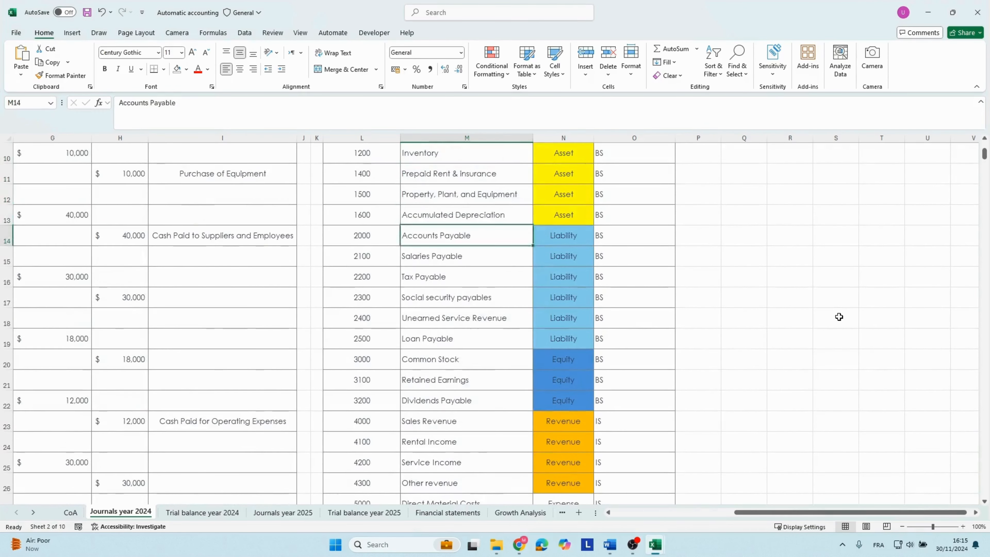
key(Left)
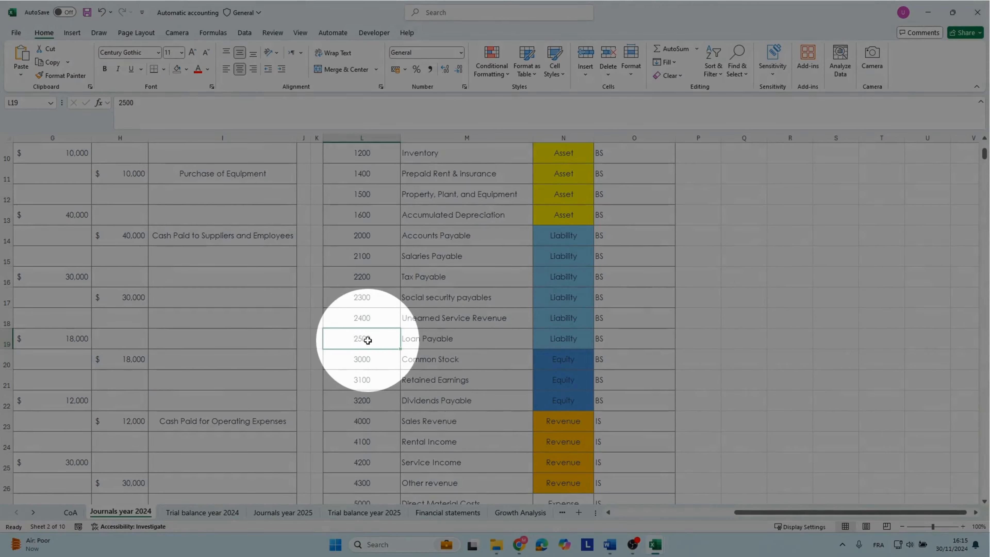
key(Left)
key(Home)
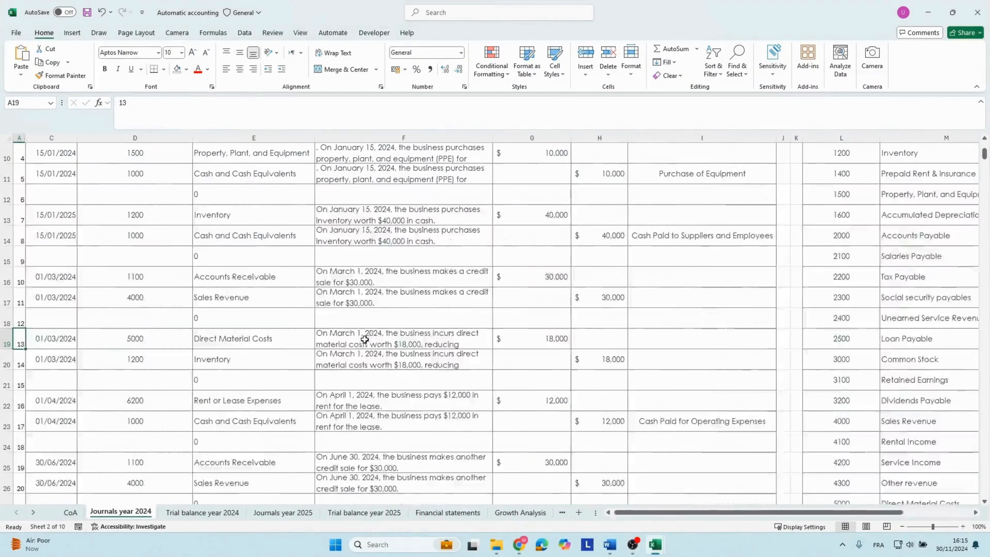
scroll(241, 374, down, 5)
scroll(241, 374, down, 1)
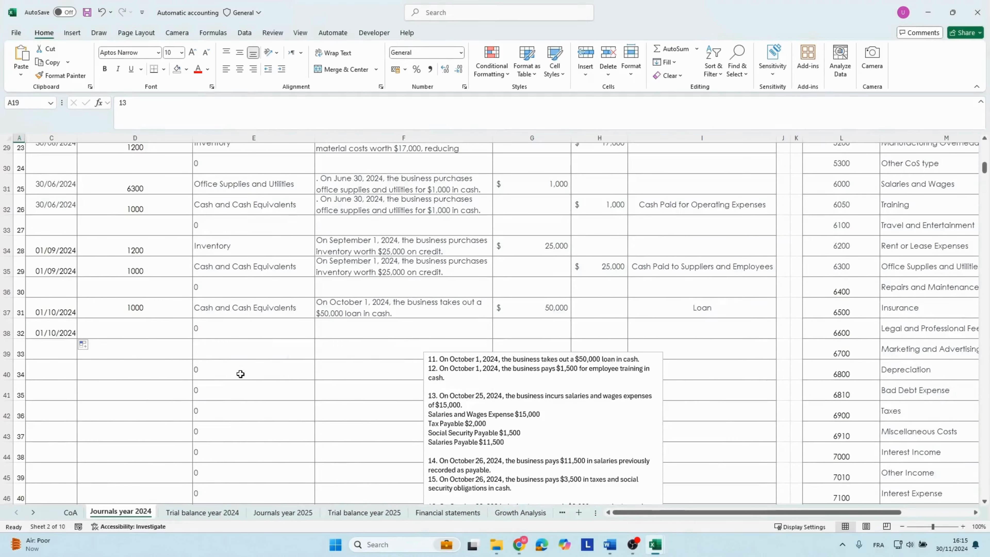
Enter account number 2500 in row 38 and copy the loan description from row 37 into the same row.
click(119, 326)
text(2500)
key(Right)
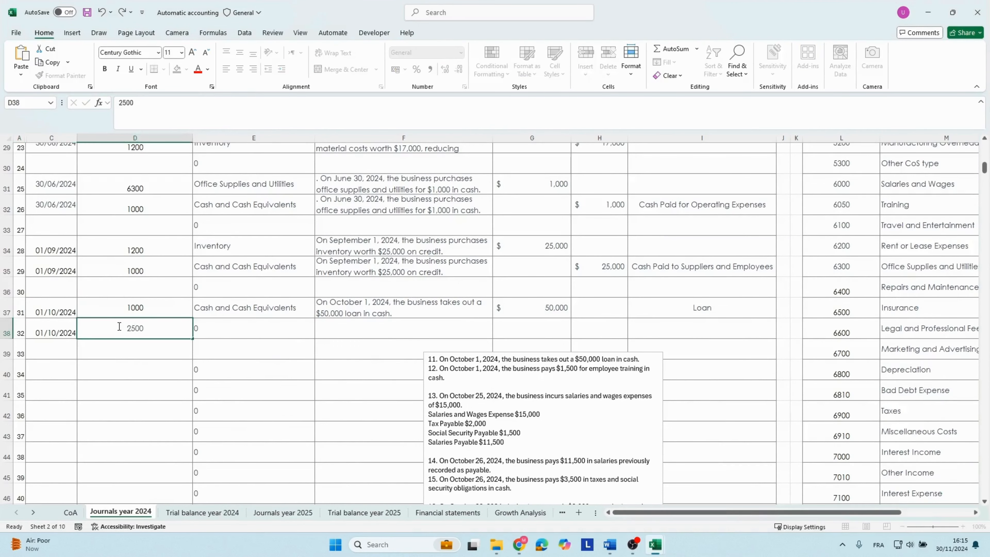
key(Right)
key(Up)
key(ctrl+c)
key(Down)
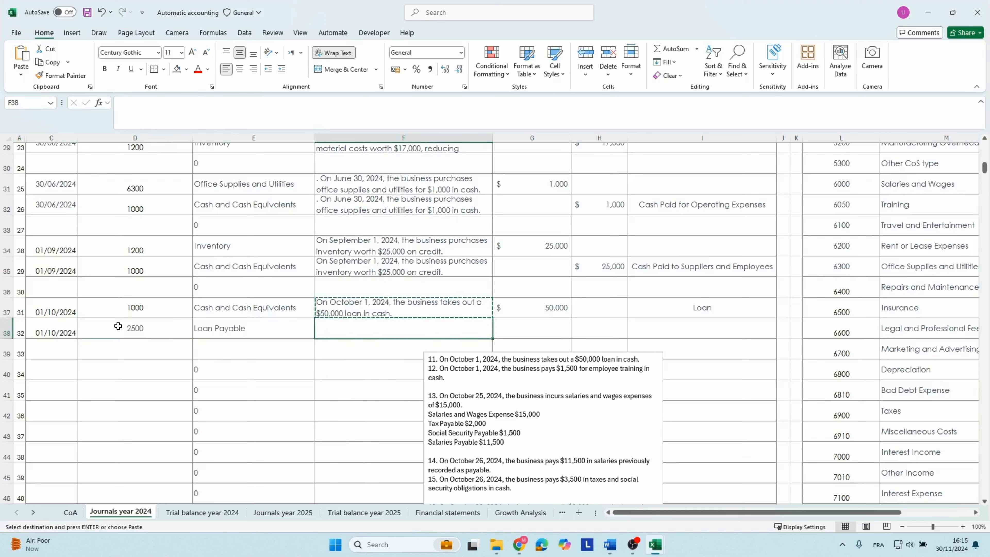
key(ctrl+v)
Enter a credit of 50000 for the Loan Payable line in row 38.
key(Right)
key(Right)
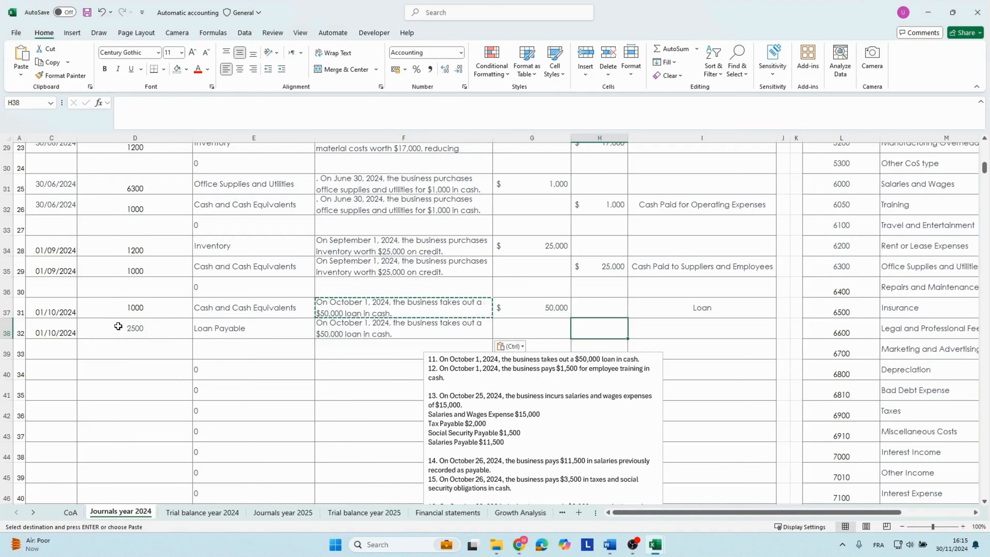
text(50000)
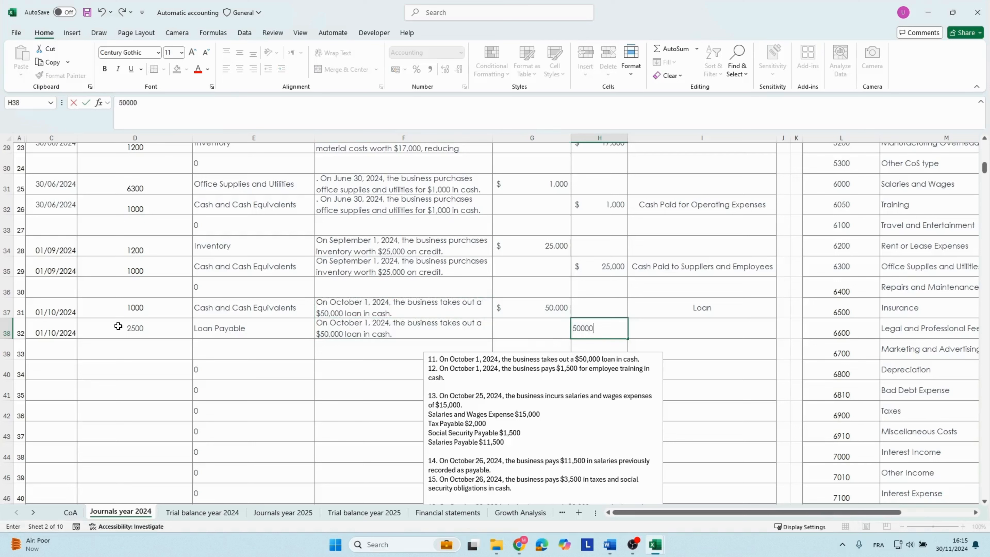
key(Return)
Copy the $1,500 employee training sentence of transaction 12 from the case text box and enter the date 01/10/2024 in row 40.
click(43, 367)
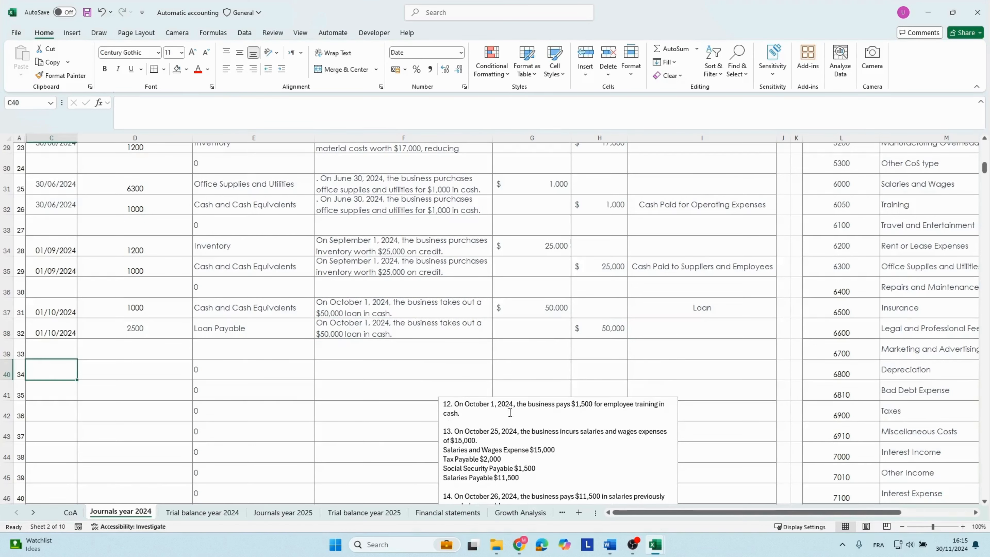
drag(457, 406, 458, 418)
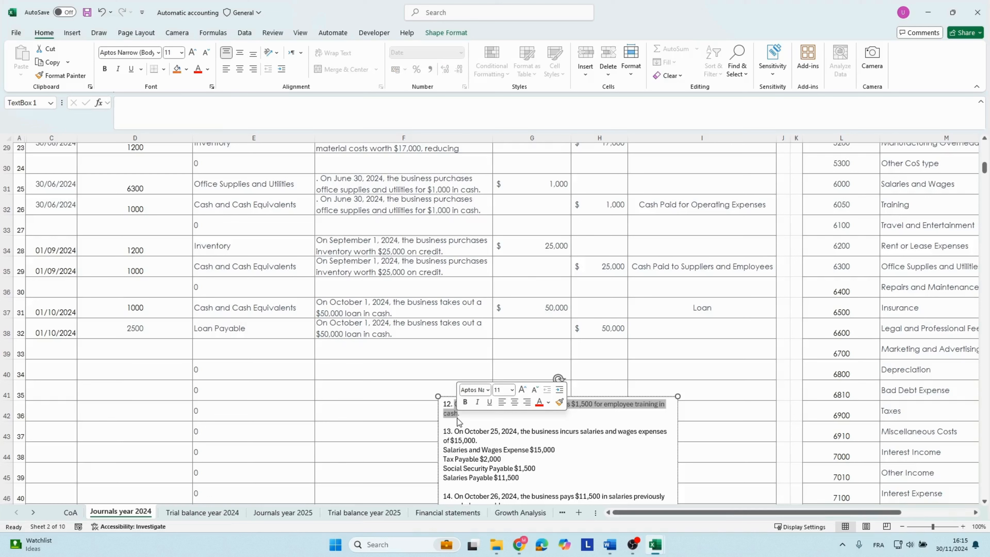
key(ctrl+c)
click(74, 369)
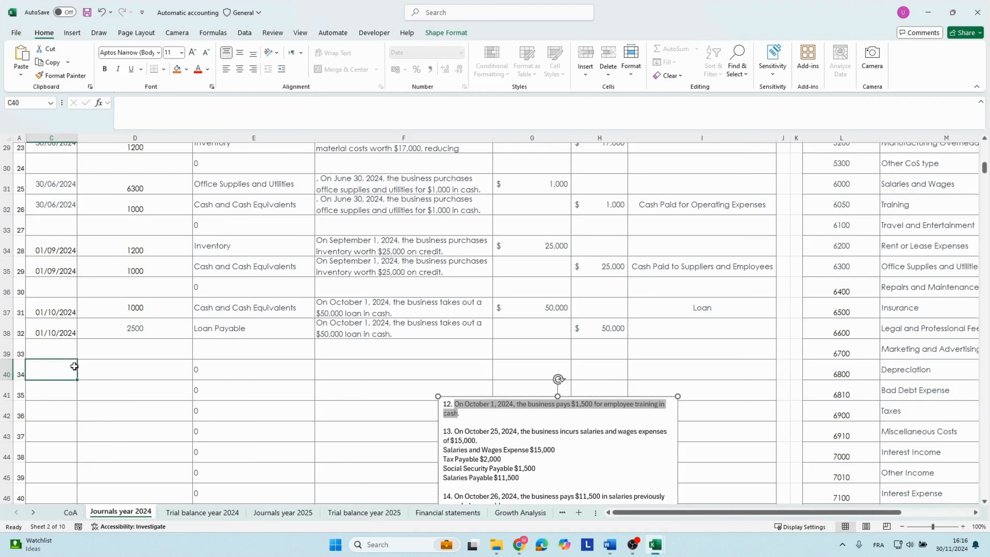
text(01/10/2024)
key(Tab)
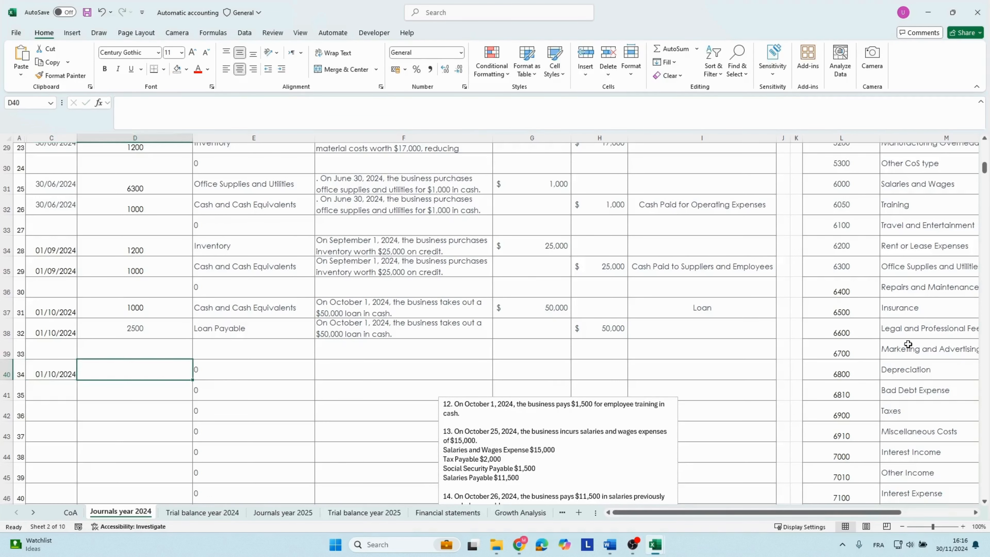
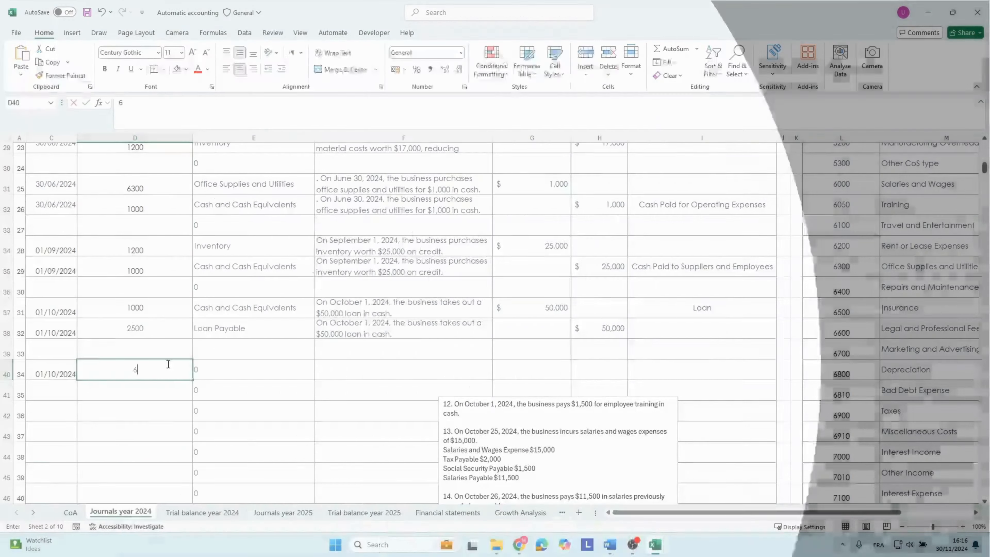
Enter account number 6050 in row 40, paste the training description matching the sheet's formatting, and record a debit of 1500.
text(6050)
key(Tab)
key(Tab)
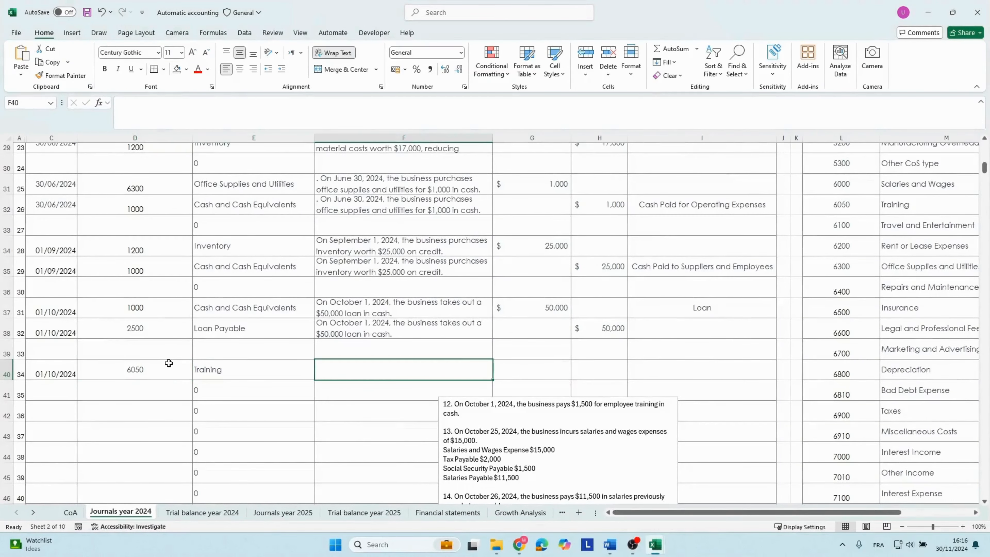
text(On October 1, 2024, the business pays $1,500 for employee training in cash)
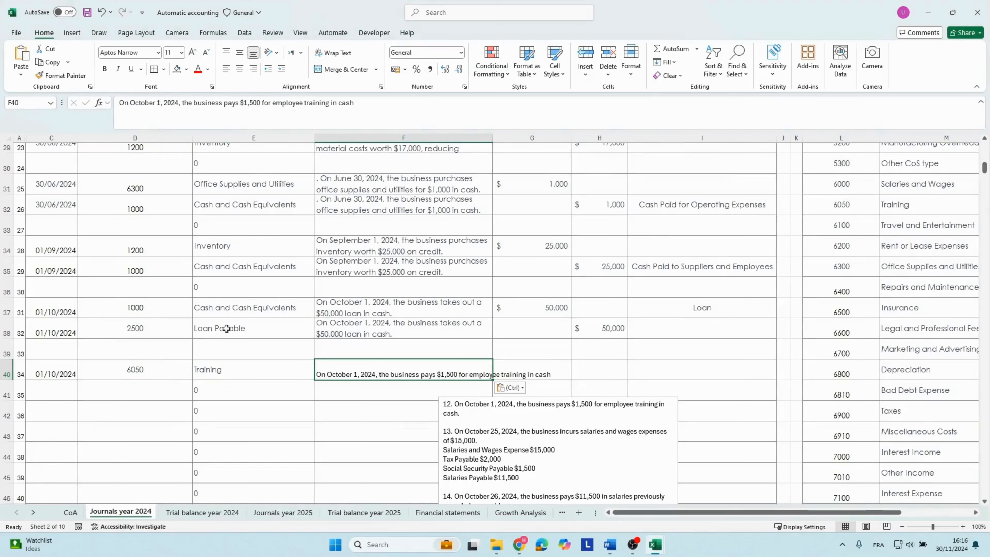
click(510, 387)
click(519, 416)
click(522, 375)
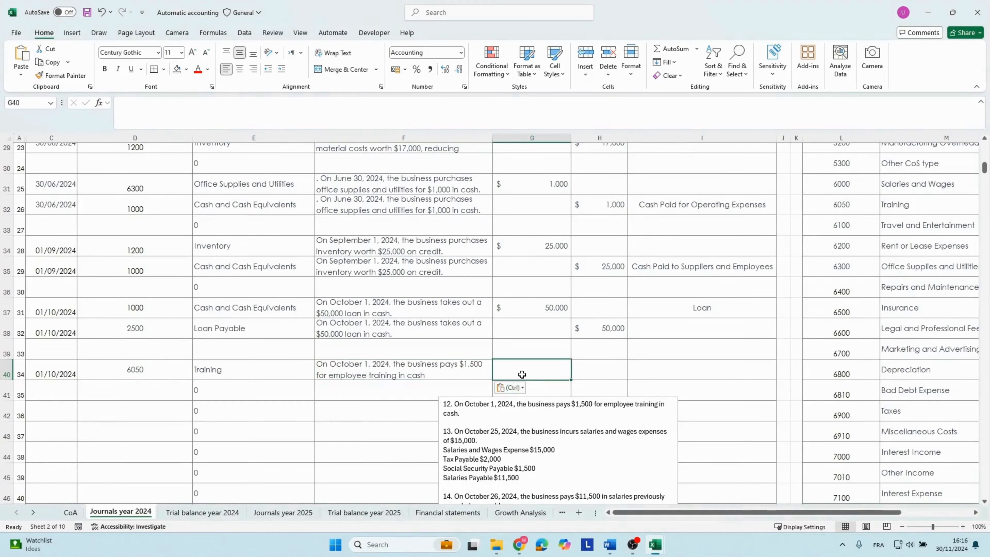
text(1500)
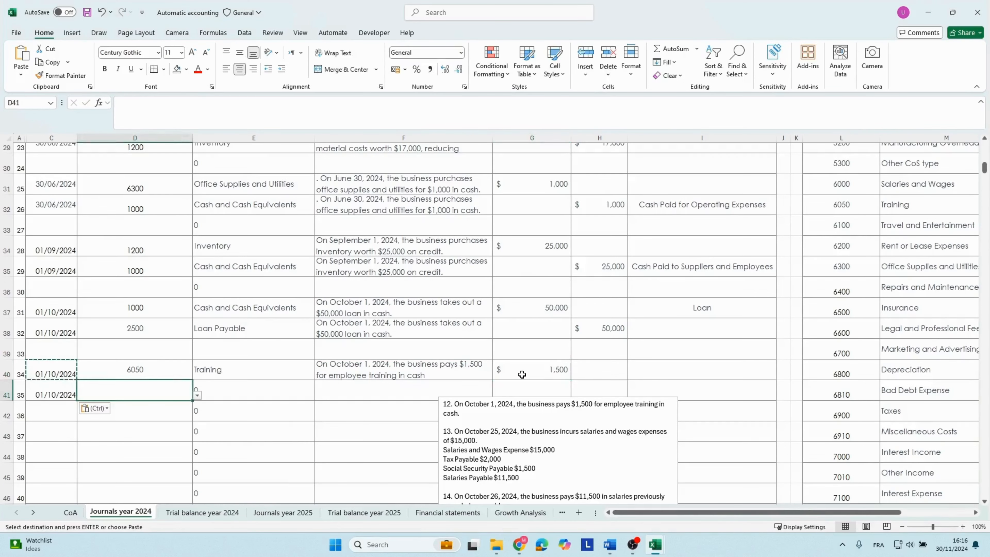
Enter account number 1000 in row 41 and copy the employee training description from row 40 into the same row.
text(1000)
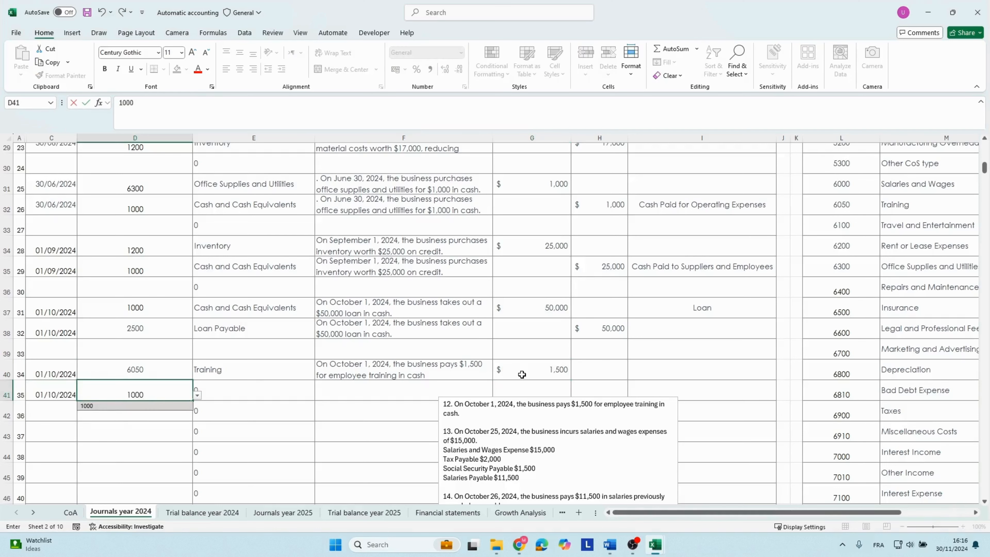
key(Tab)
Enter a credit of 1500 in row 41 and classify it as Cash Paid for Operating Expenses.
key(Tab)
key(Up)
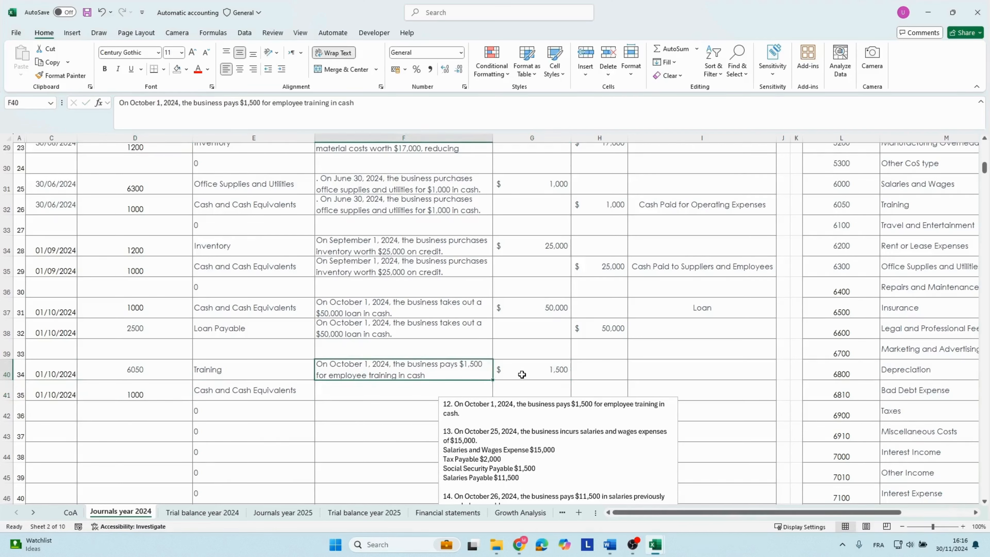
key(ctrl+c)
key(Down)
key(ctrl+v)
key(Tab)
key(Tab)
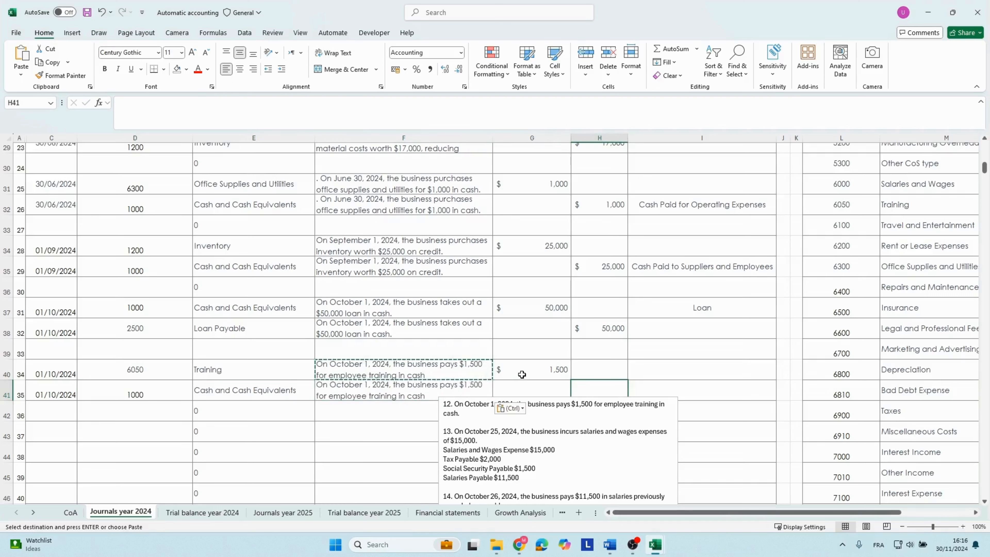
text(1500)
key(Tab)
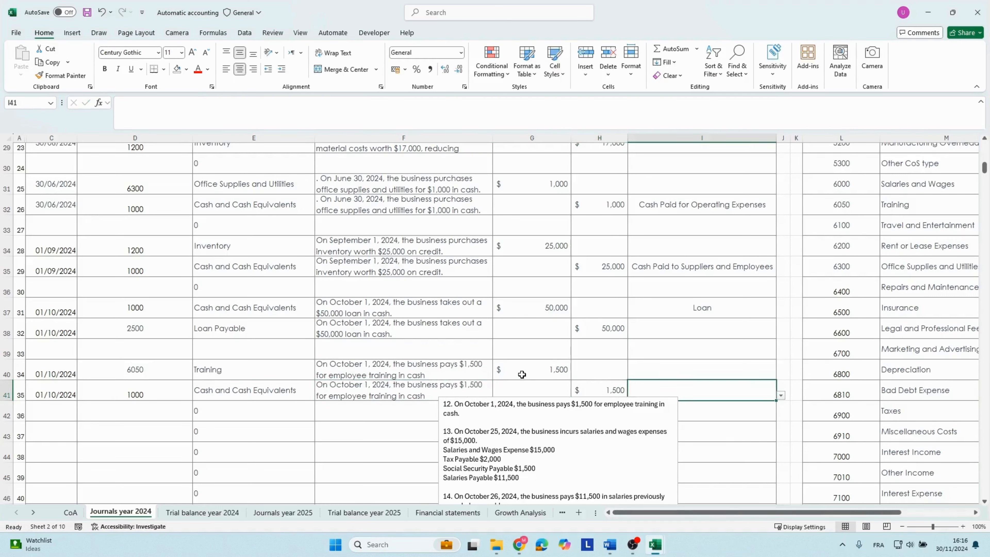
click(780, 395)
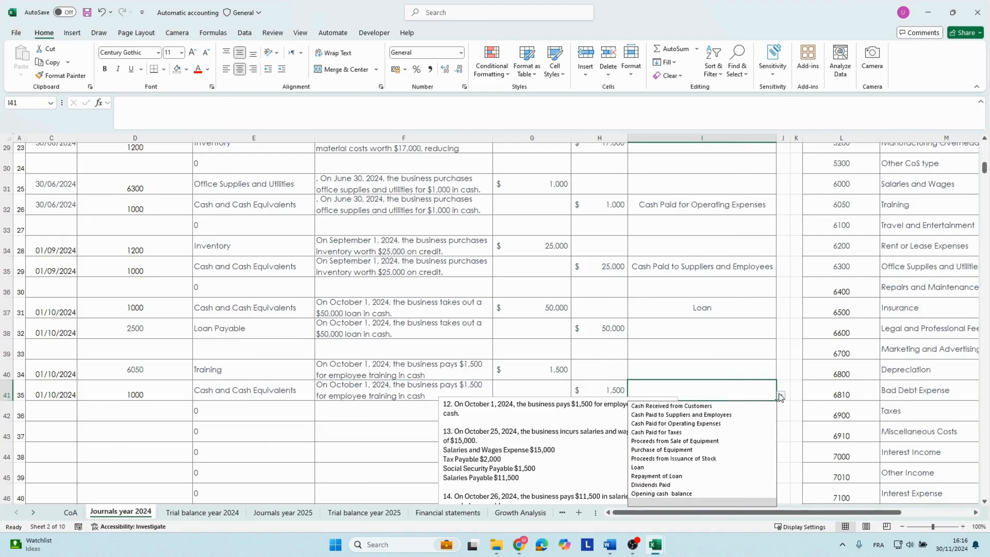
click(680, 423)
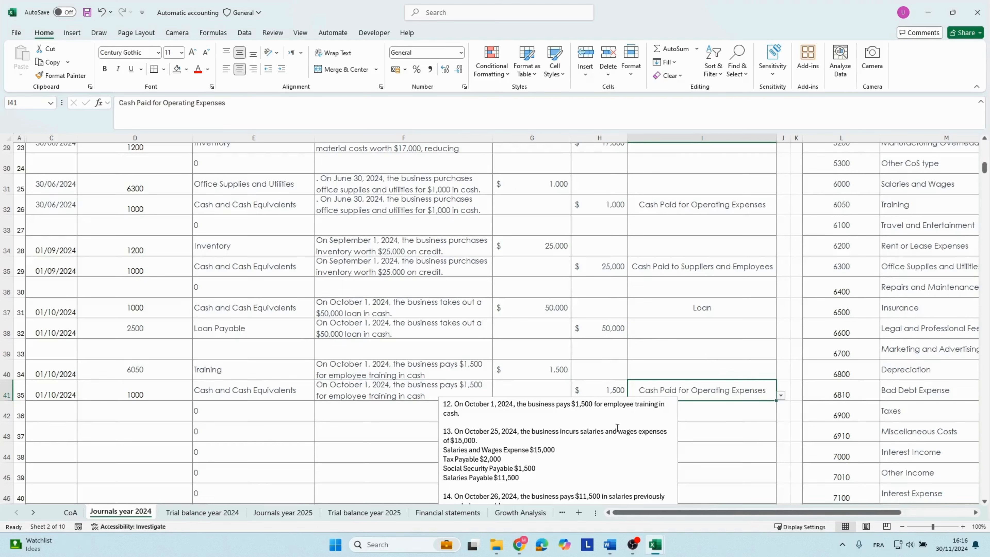
Delete transaction 12 from the case text box and copy the salaries and wages sentence of transaction 13.
click(578, 424)
drag(472, 419, 444, 406)
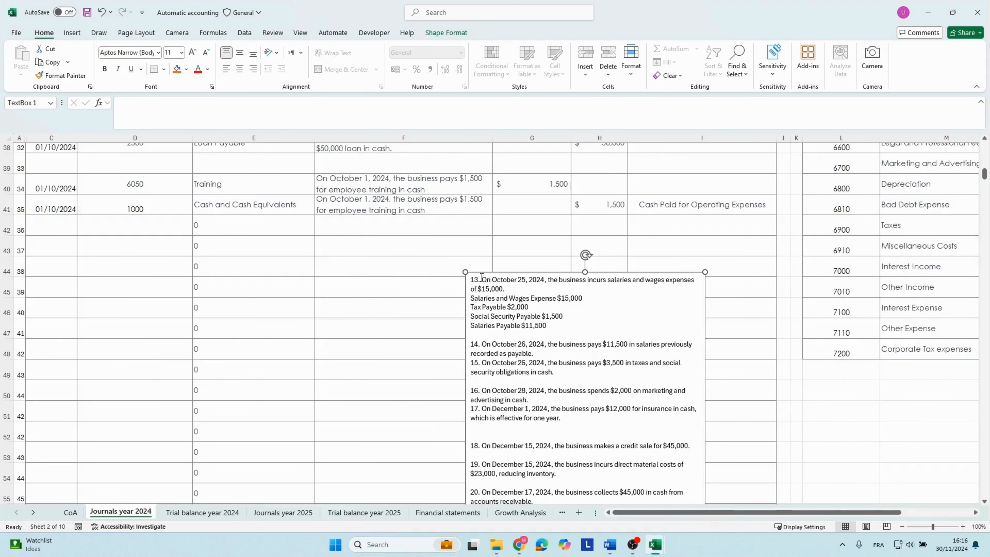
drag(481, 278, 504, 287)
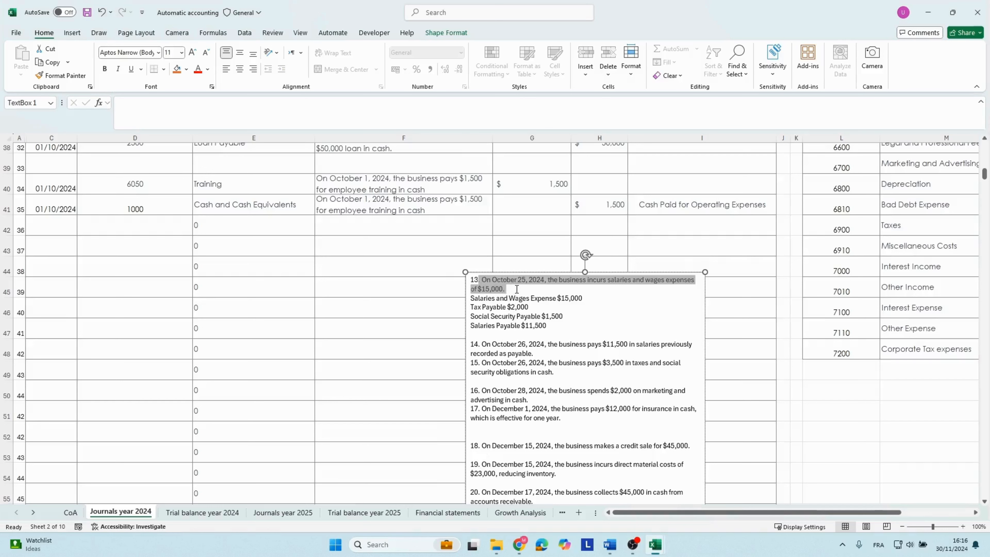
click(508, 307)
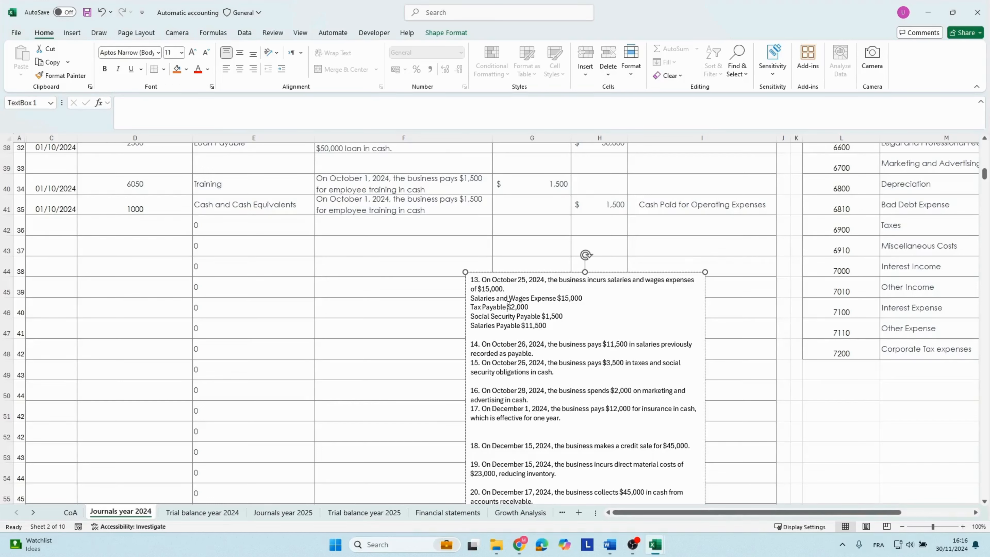
drag(471, 296, 560, 297)
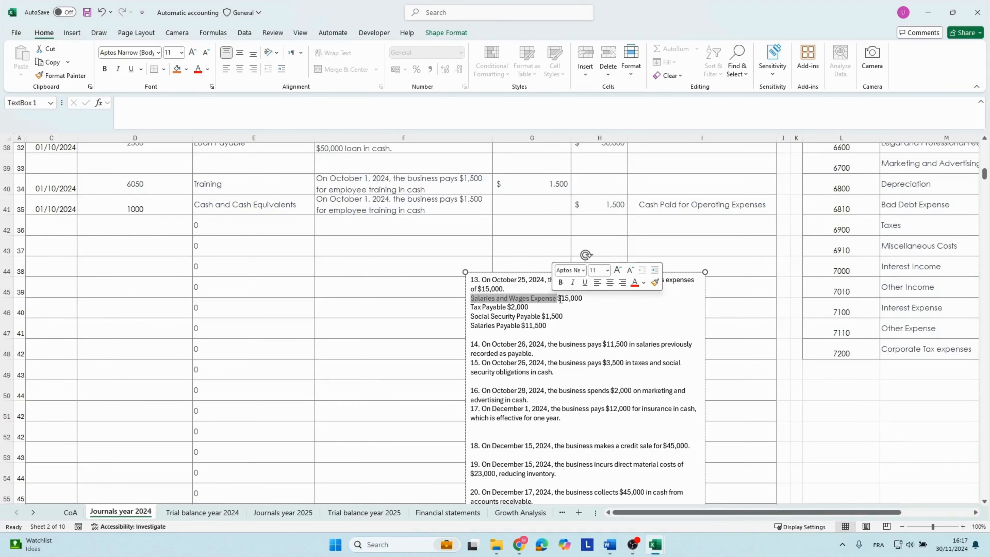
click(561, 297)
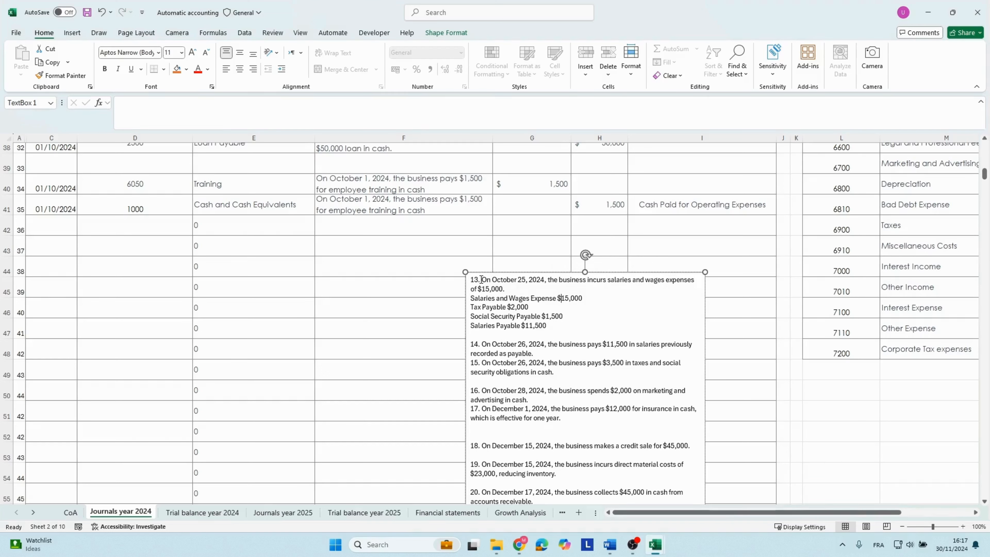
drag(482, 279, 675, 318)
key(ctrl+c)
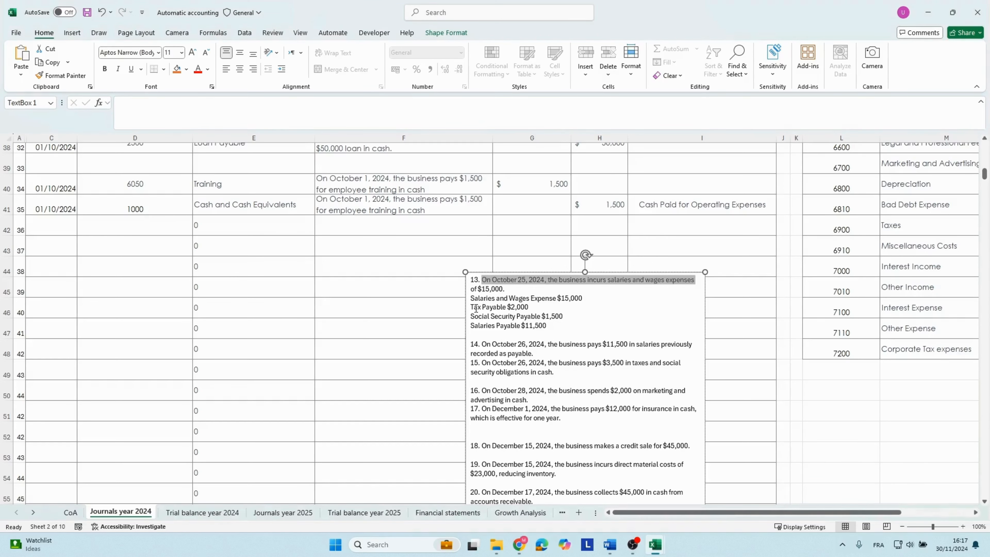
Review the payable amounts listed under transaction 13 and enter the date 25/10/2024 in row 43.
drag(472, 308, 530, 308)
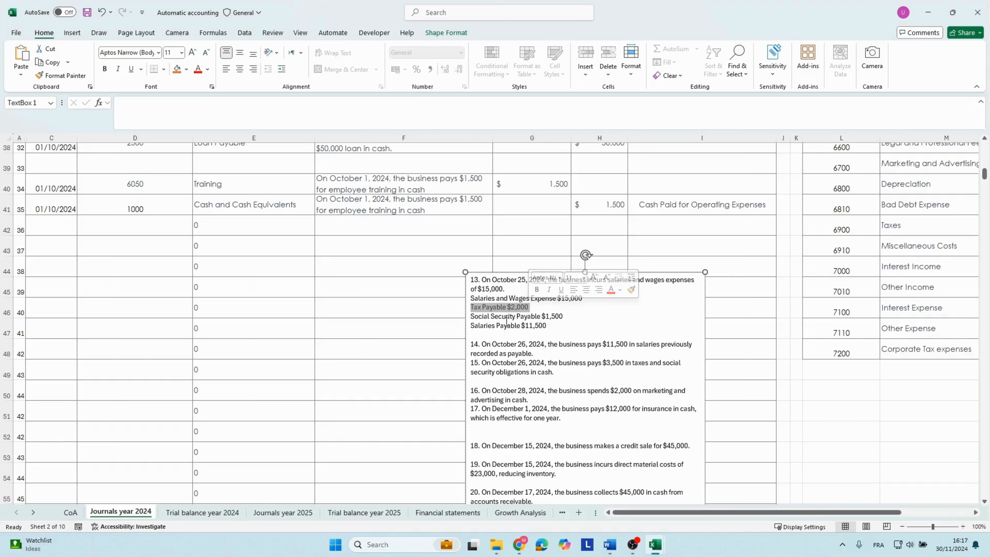
drag(472, 326, 559, 328)
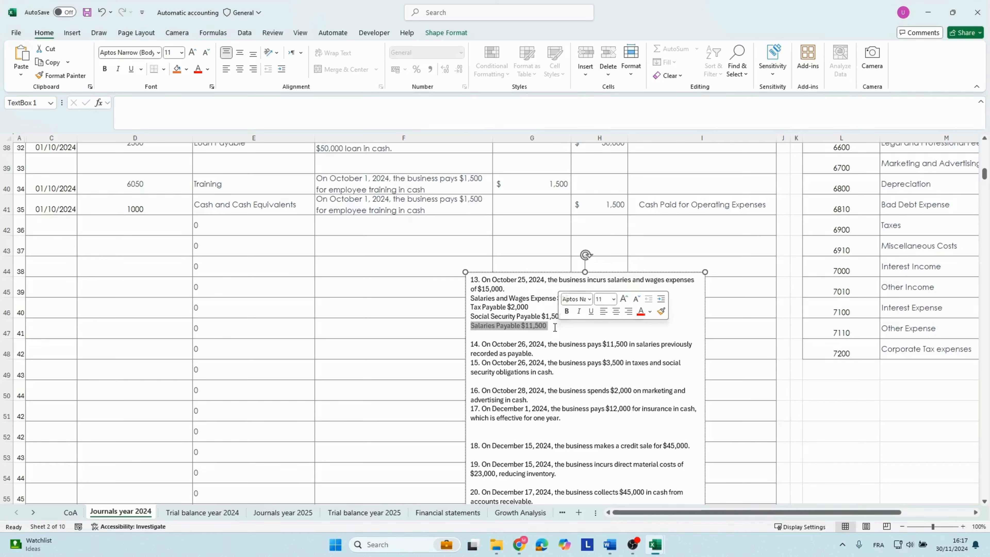
click(207, 246)
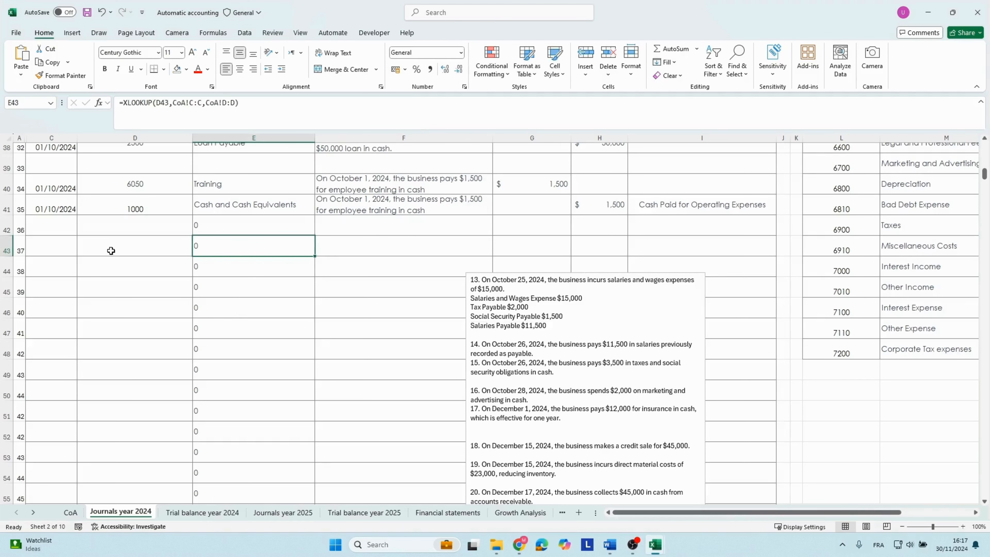
click(60, 249)
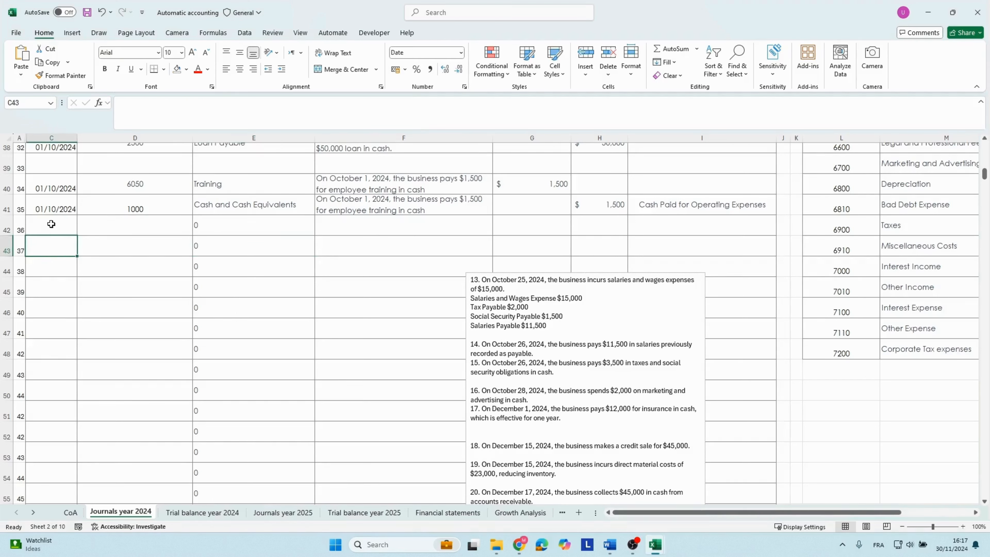
text(25/10/2024)
key(Tab)
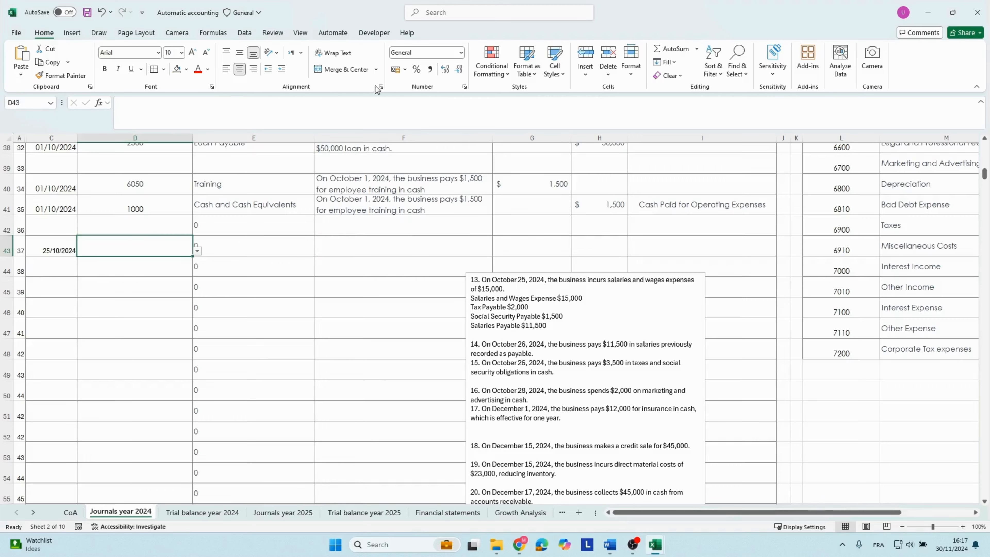
Look up the Salaries and Wages account number in the chart of accounts list and return to the row 43 entry.
click(912, 204)
scroll(911, 200, up, 2)
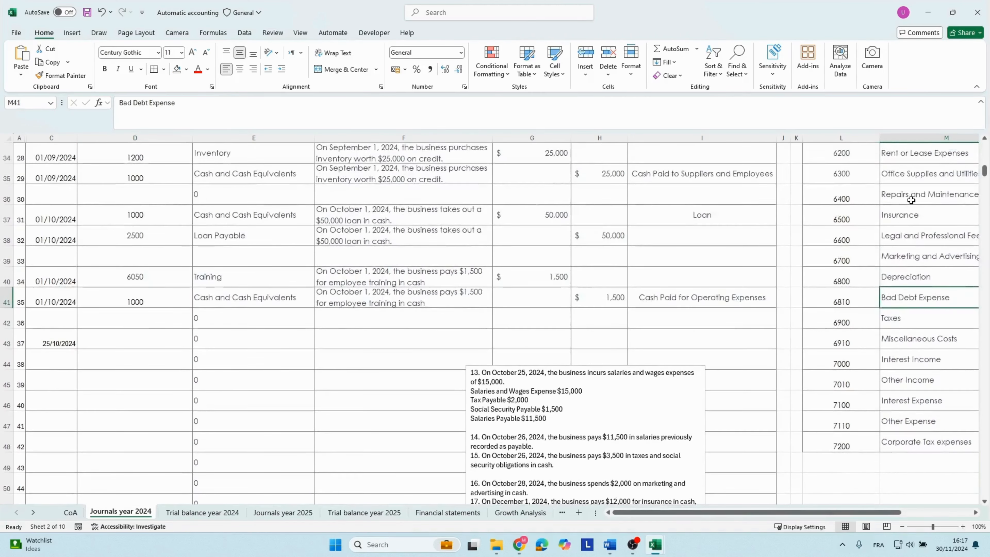
scroll(911, 200, up, 2)
click(912, 199)
scroll(910, 199, up, 1)
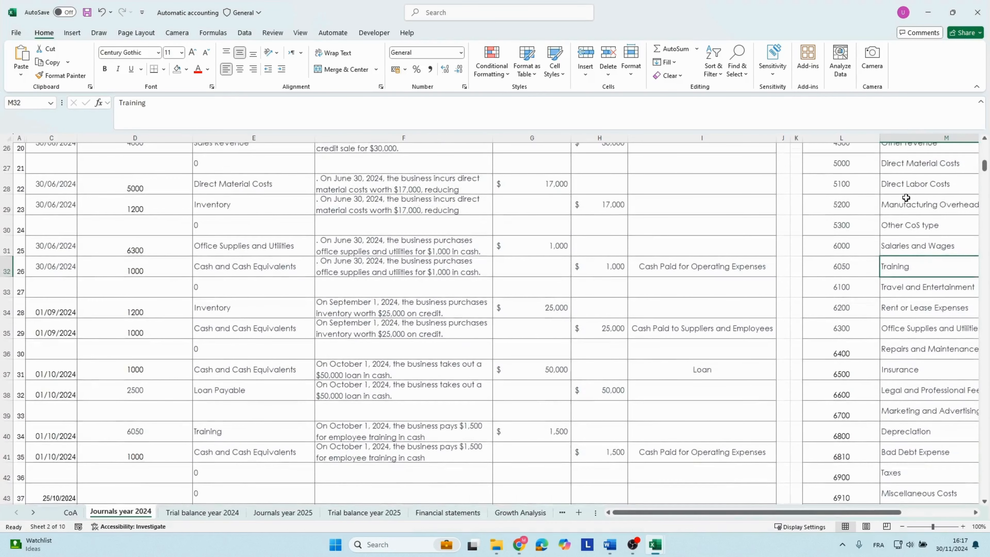
scroll(908, 199, up, 1)
click(898, 289)
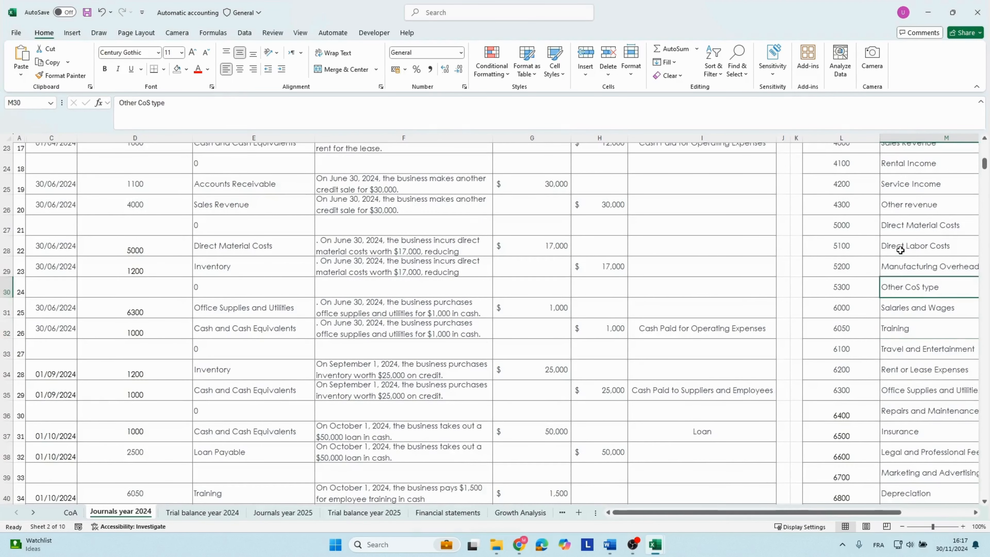
click(905, 308)
click(806, 307)
scroll(167, 445, down, 3)
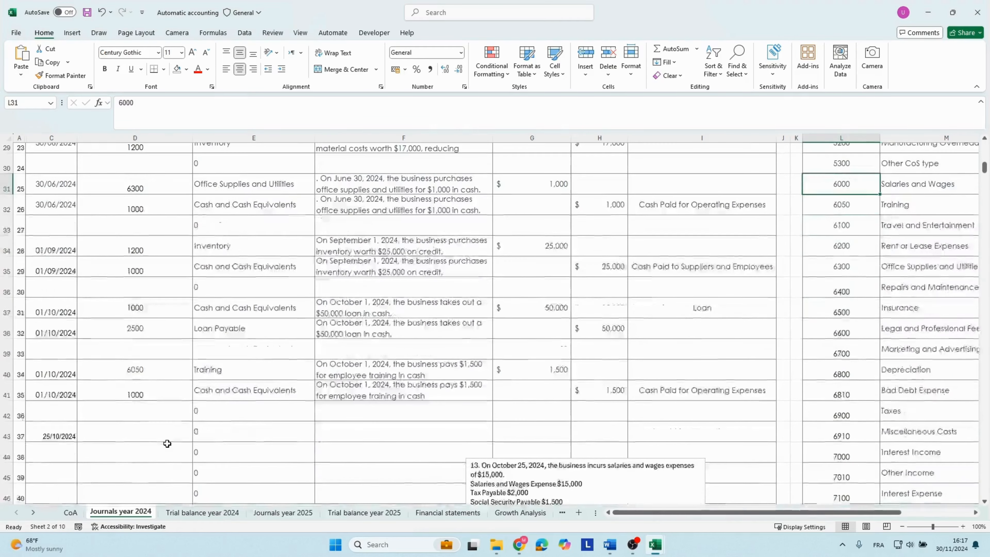
Enter account number 6000 in row 43 and paste the October 25 salaries and wages description into the same row.
click(105, 372)
text(6000)
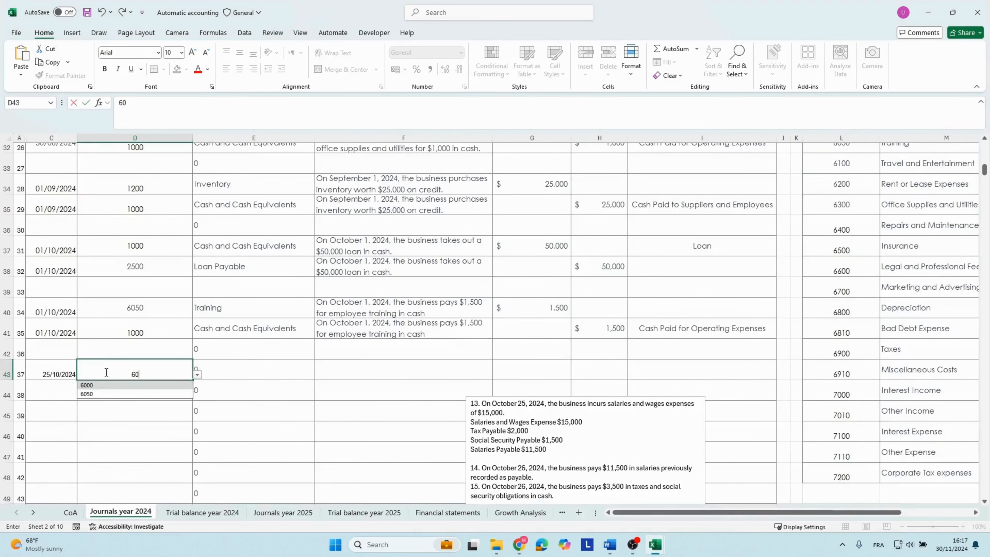
key(Tab)
key(Tab)
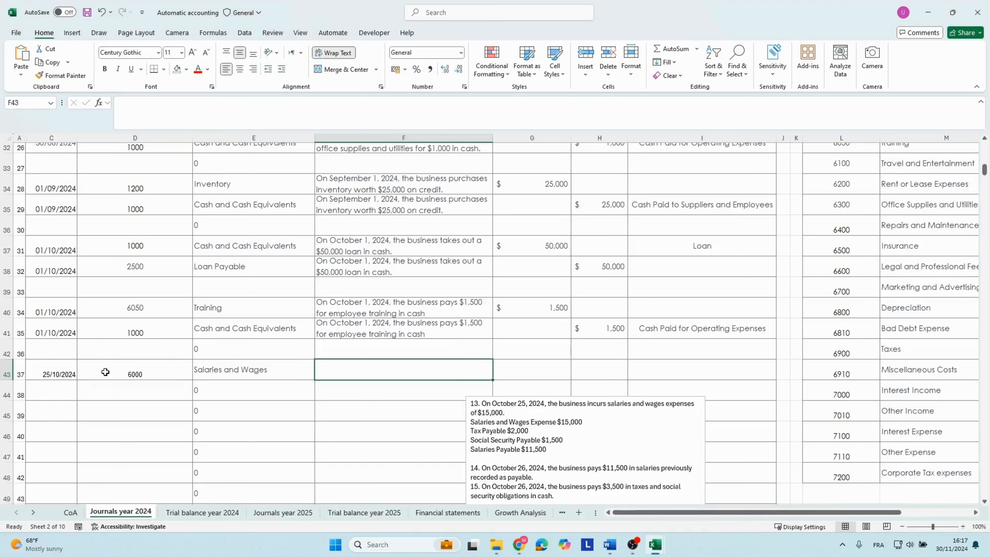
key(ctrl+v)
Enter a debit of 15000 for the Salaries and Wages line in row 43.
click(514, 374)
text(15)
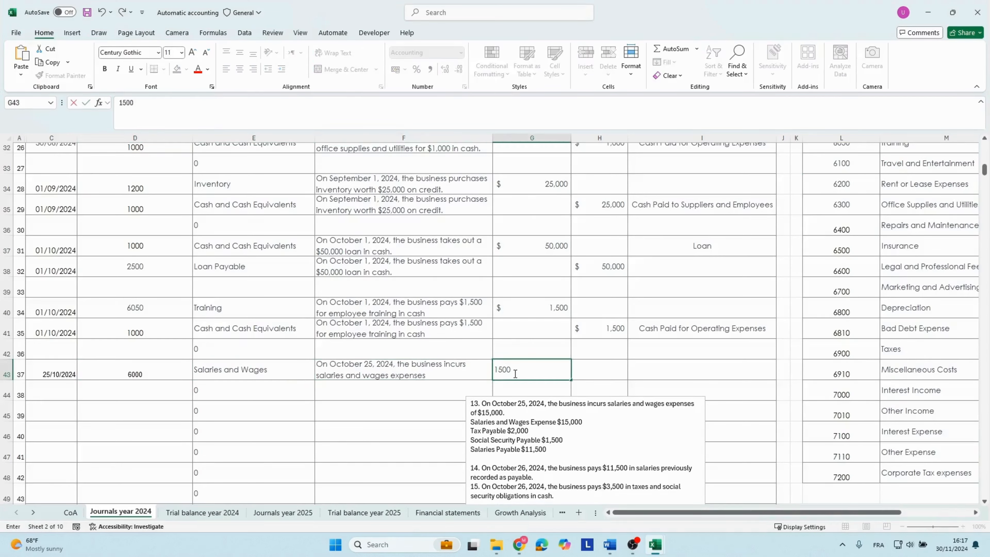
key(Return)
click(515, 369)
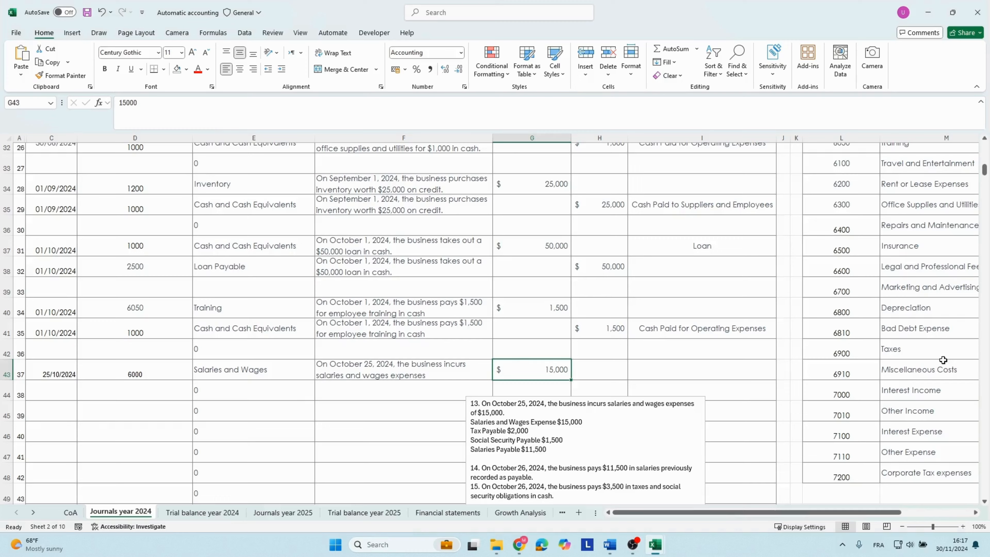
Look up the Salaries Payable and Tax Payable account numbers among the liabilities in the chart of accounts list.
click(909, 342)
scroll(909, 342, up, 3)
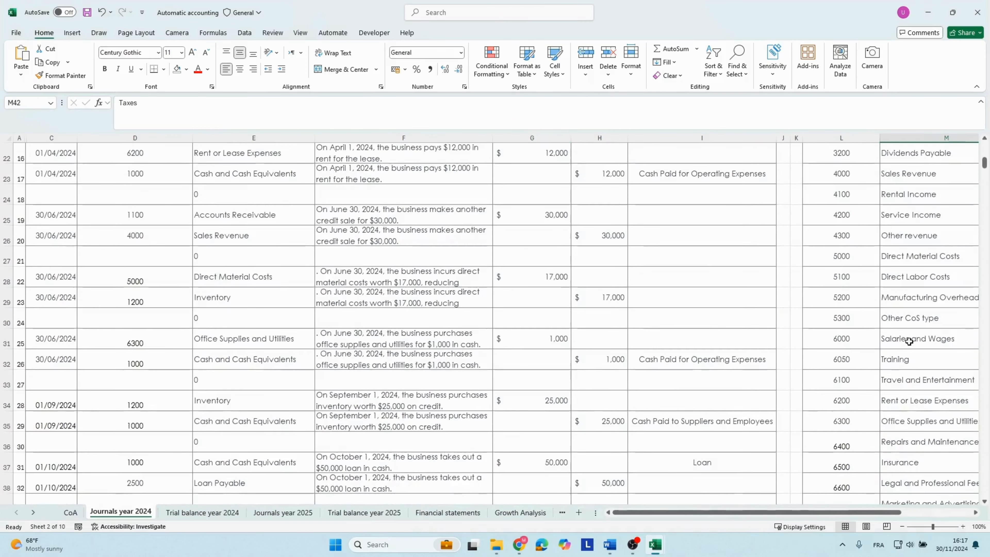
scroll(909, 341, up, 4)
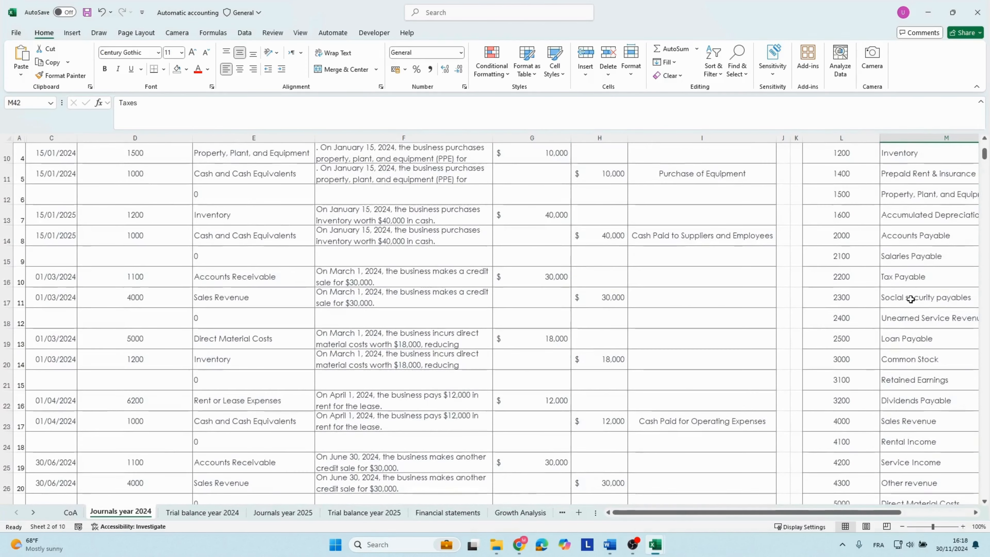
click(897, 255)
scroll(896, 252, up, 1)
click(896, 250)
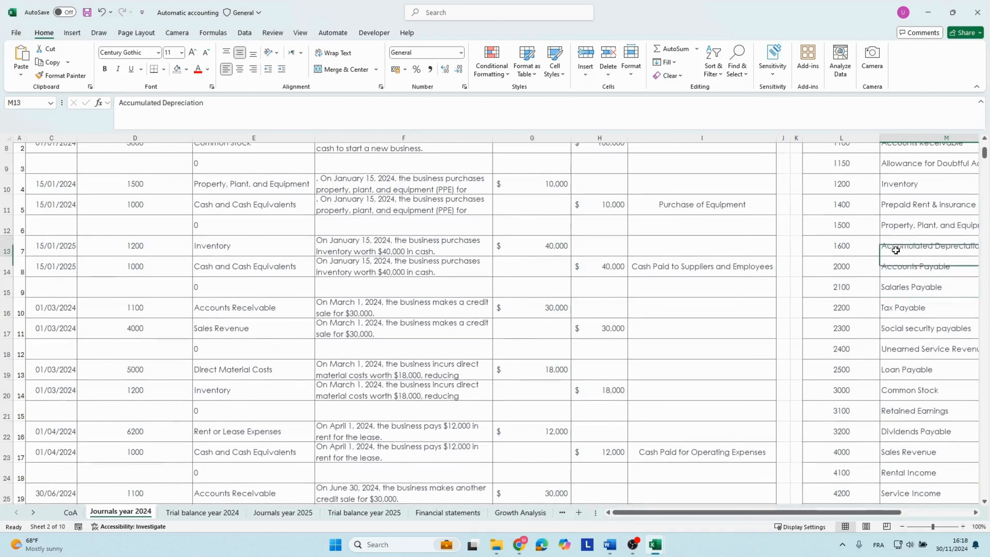
key(Right)
key(Right)
key(Left)
key(Left)
key(Left)
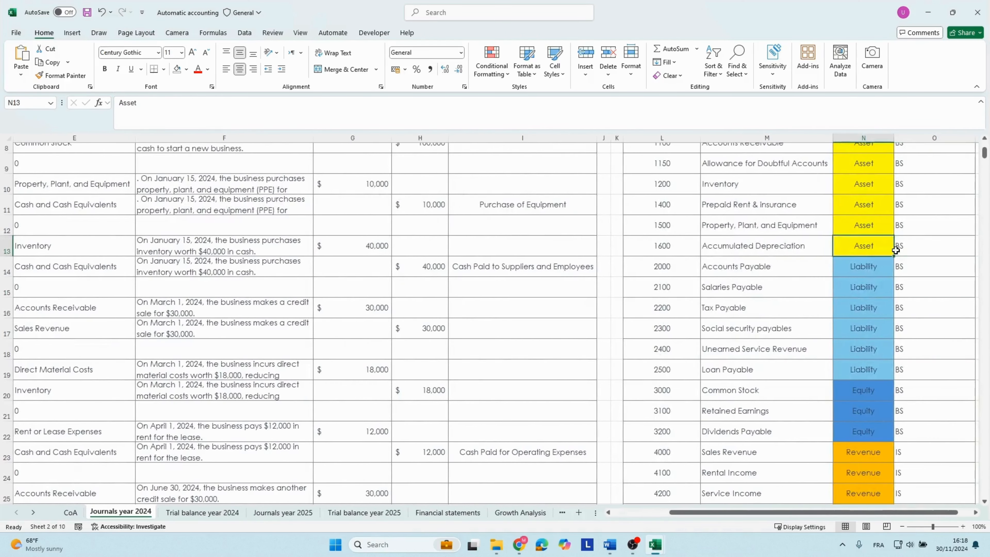
key(Down)
key(Down)
key(Down)
key(Down)
key(Down)
key(Down)
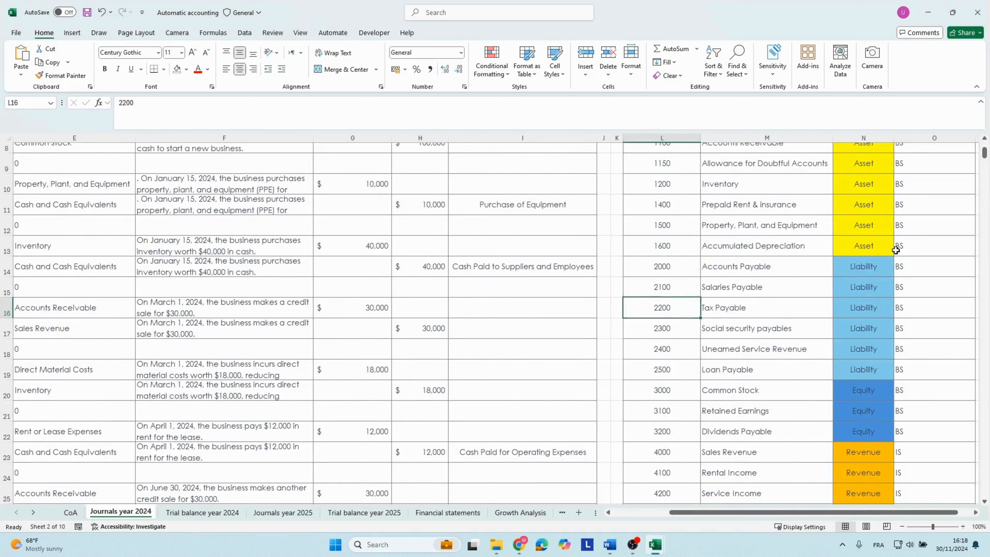
key(Up)
key(Up)
key(Up)
key(Up)
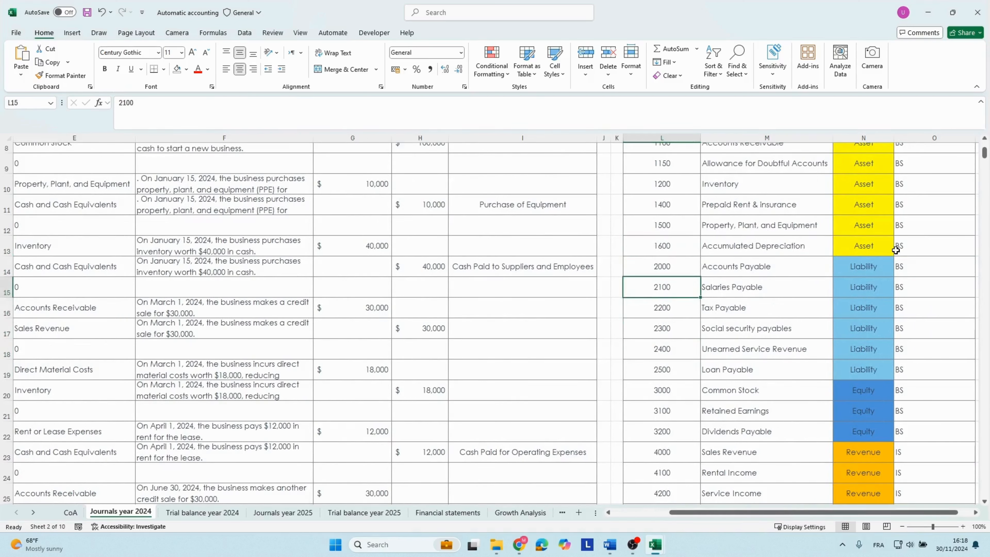
Compare the Salaries Payable and Tax Payable account numbers in the chart of accounts list.
key(Down)
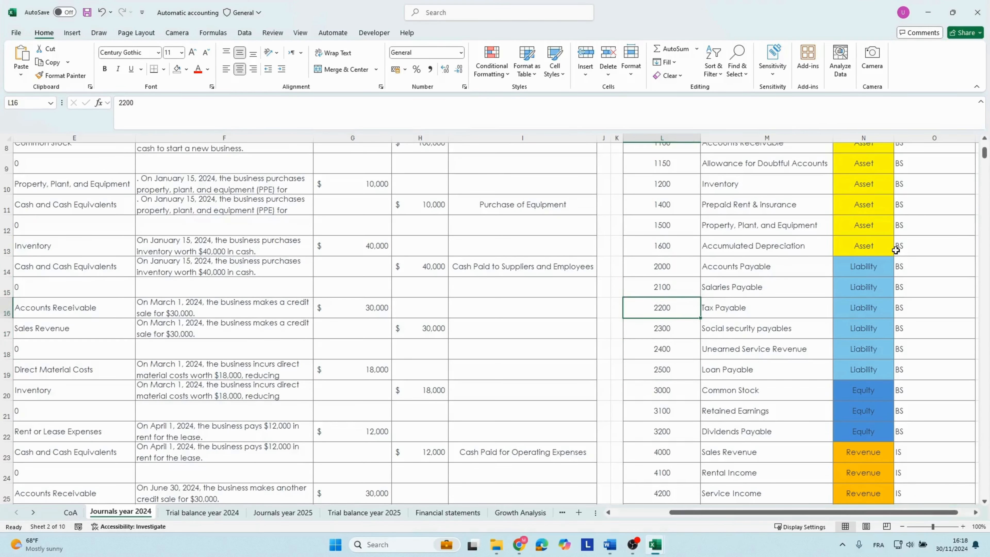
key(Up)
key(Down)
key(Up)
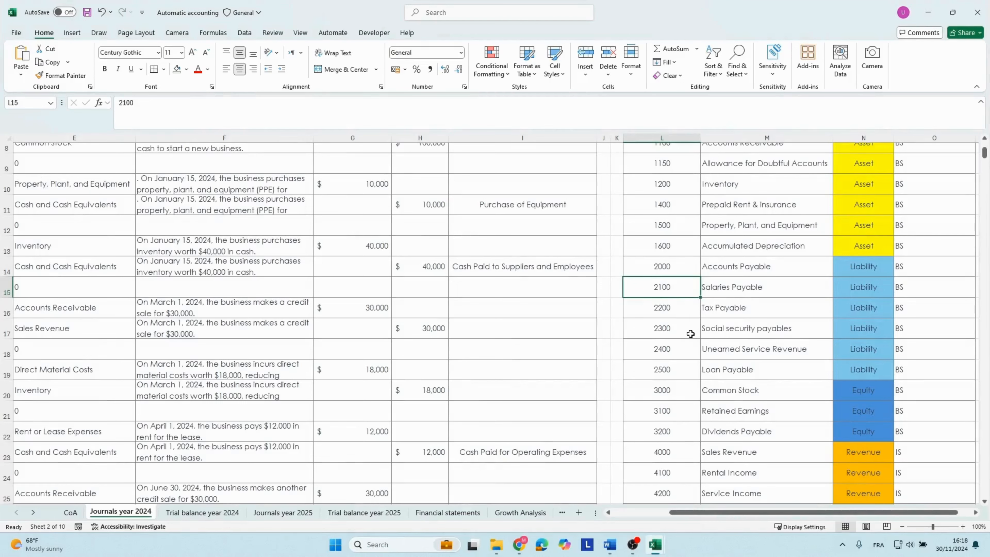
Copy the 25/10/2024 date from row 43 into rows 44 to 46.
click(299, 419)
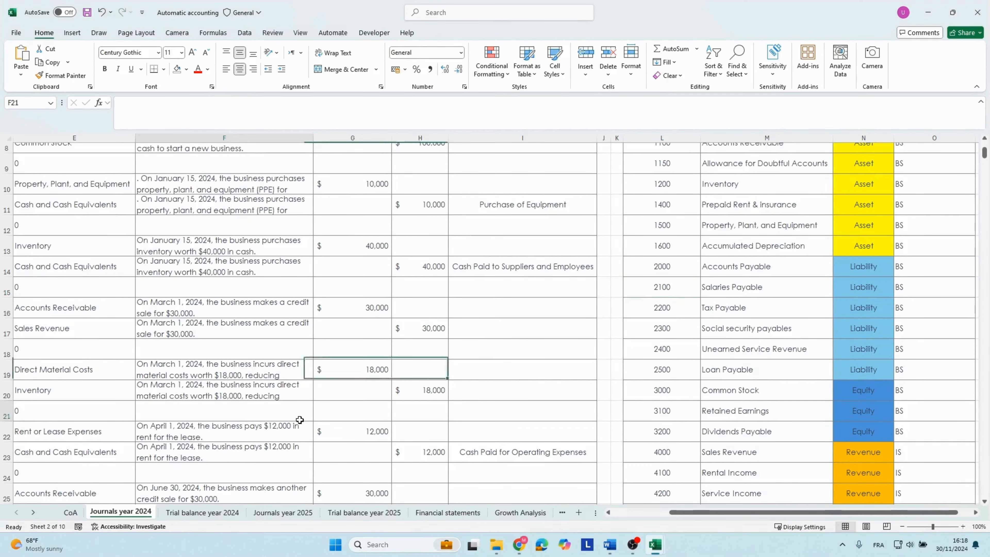
key(Left)
key(Left)
key(Left)
key(Left)
key(Right)
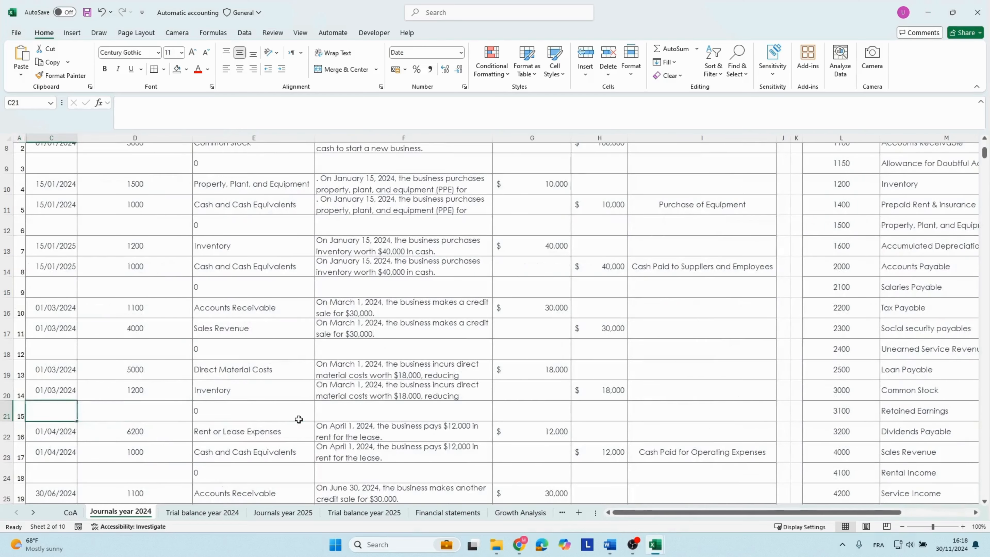
key(Down)
key(Down)
key(Down)
key(Down)
key(Down)
key(Down)
key(Down)
key(Down)
key(Down)
key(Down)
key(Down)
key(Down)
key(Down)
key(Down)
key(Down)
key(Down)
key(Down)
key(Down)
key(Down)
key(Down)
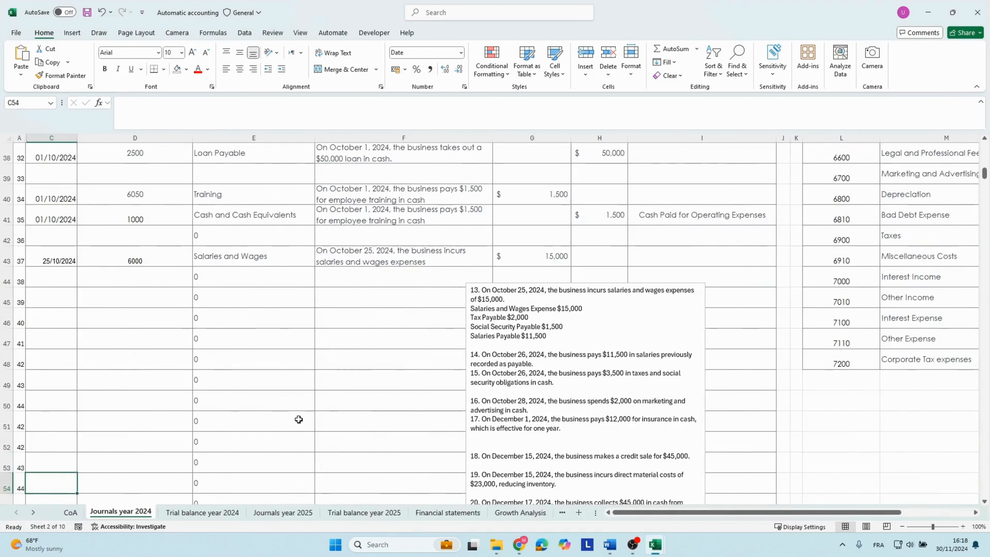
key(ctrl+c)
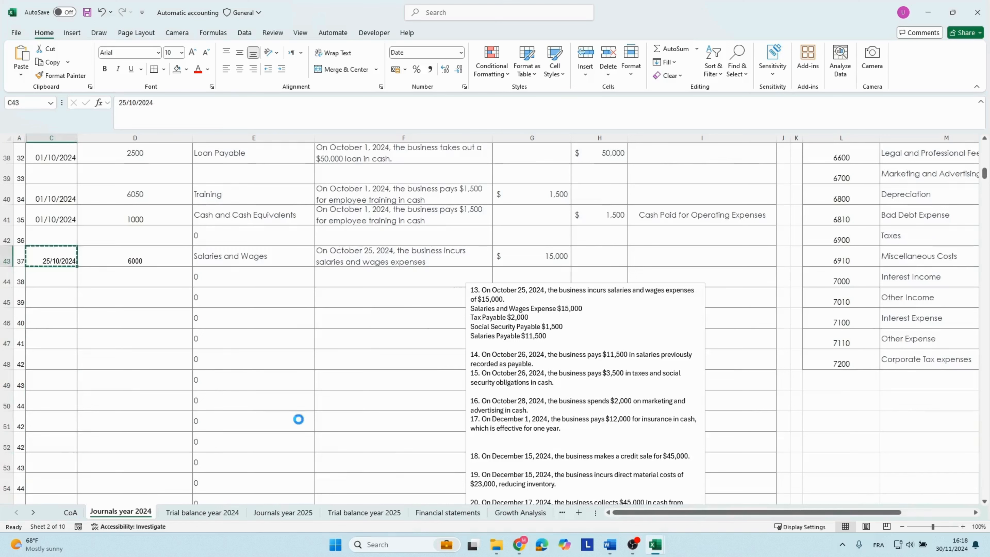
key(Down)
key(shift+Down)
key(shift+Down)
key(ctrl+v)
Enter account number 2300 in row 44 for the Social security payables line.
key(Right)
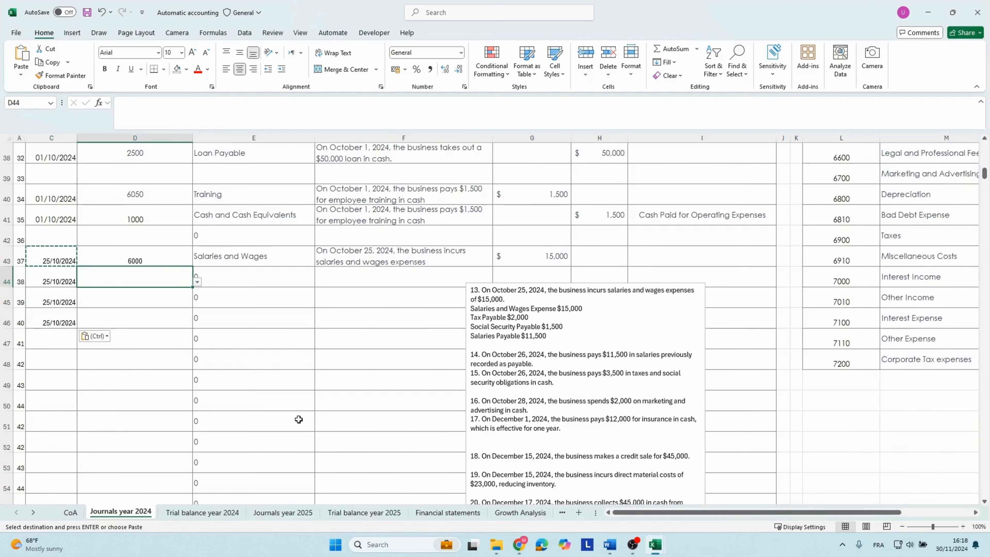
text(2300)
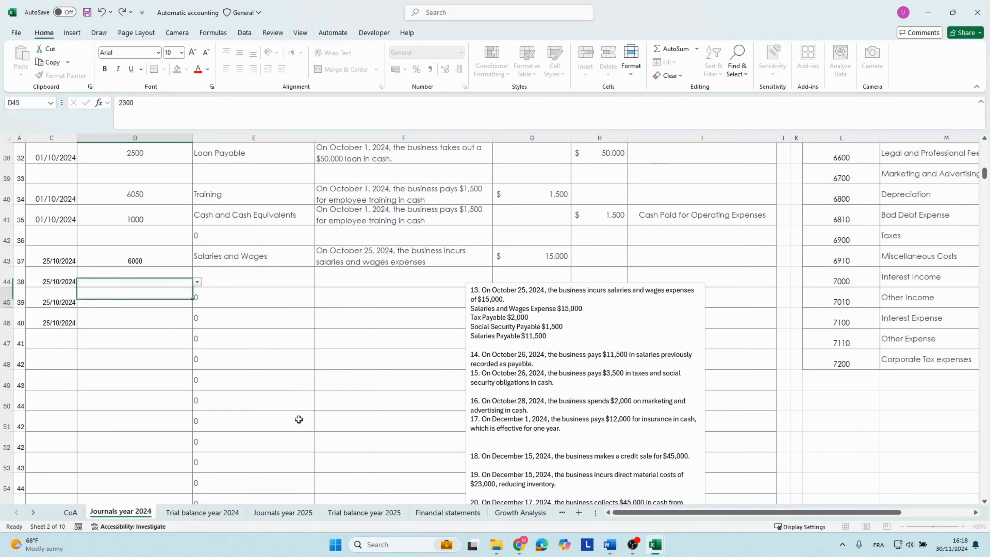
key(Return)
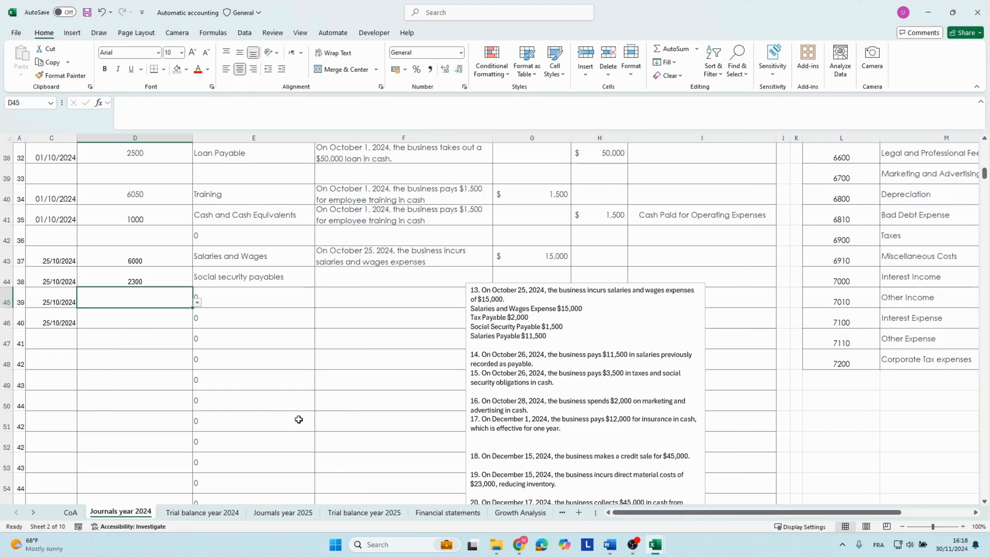
Copy the October 25 salaries and wages description from row 43 into rows 44 to 46.
key(Up)
key(Right)
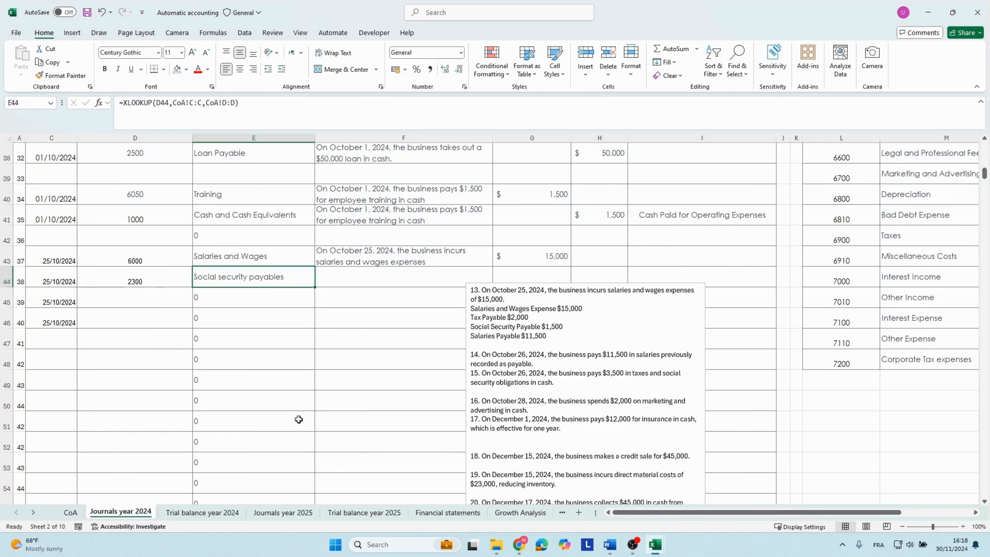
key(Right)
key(Up)
key(ctrl+c)
key(Down)
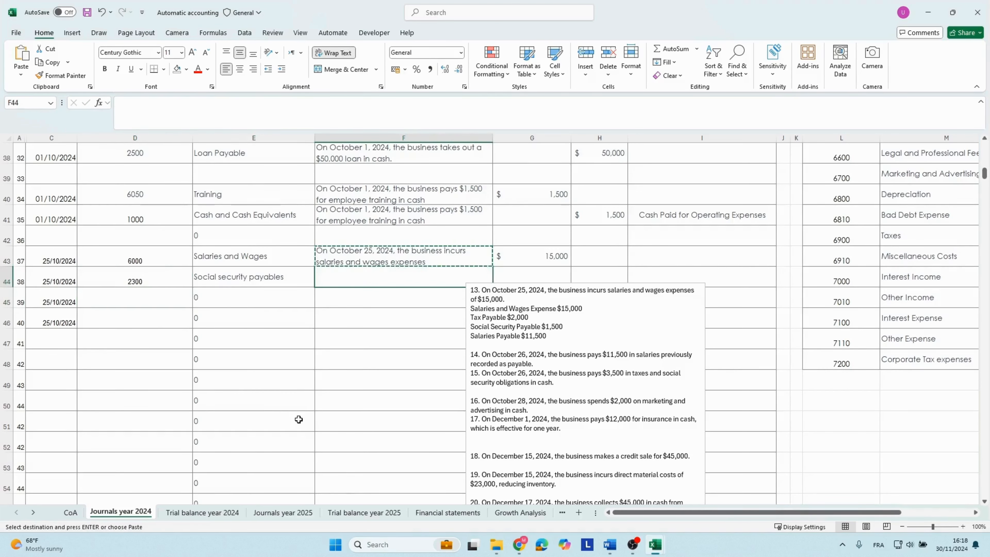
key(shift+Down)
key(shift+Down)
key(ctrl+v)
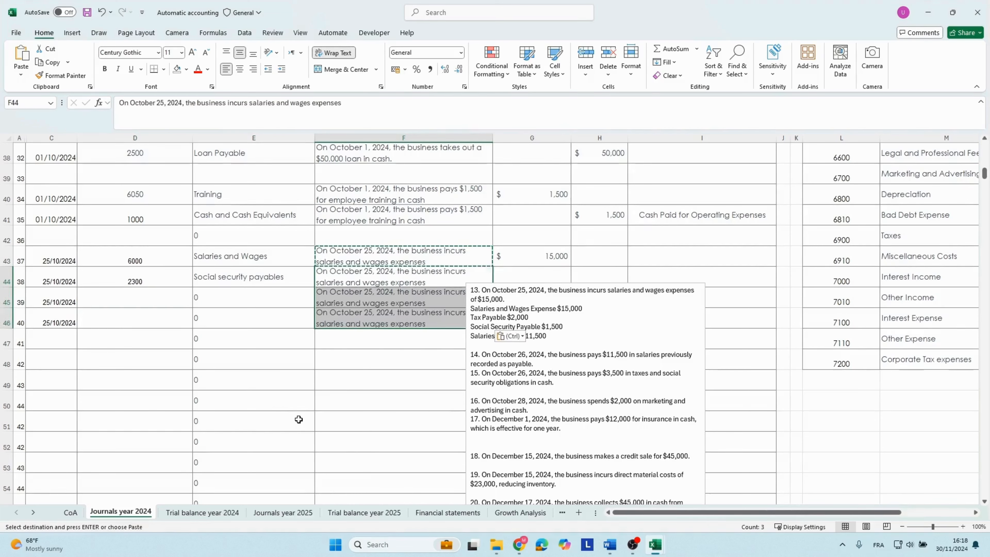
key(shift+Up)
key(shift+Up)
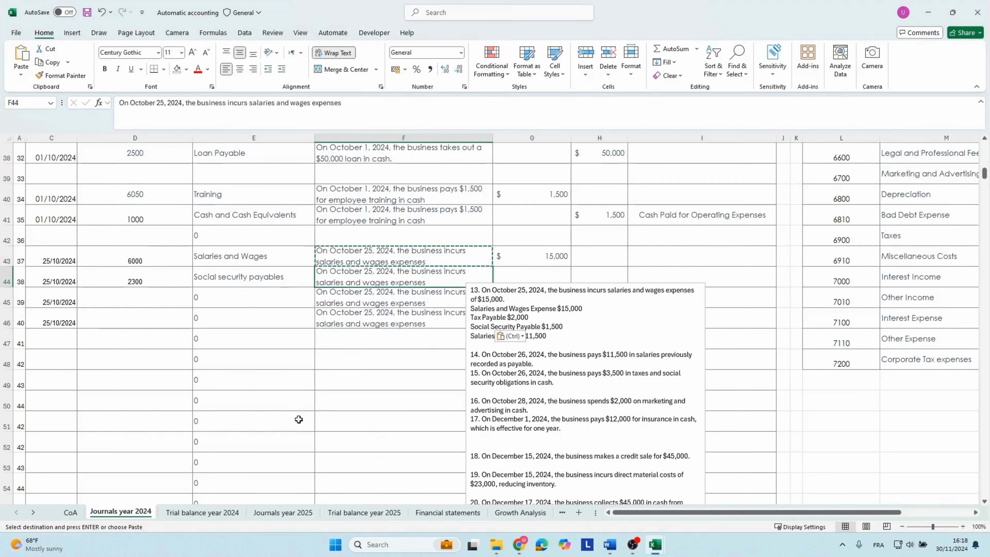
Move the transactions text box below the October 25 entry and enter 1500 as a debit for Social security payables in row 44.
key(Right)
drag(466, 351, 375, 424)
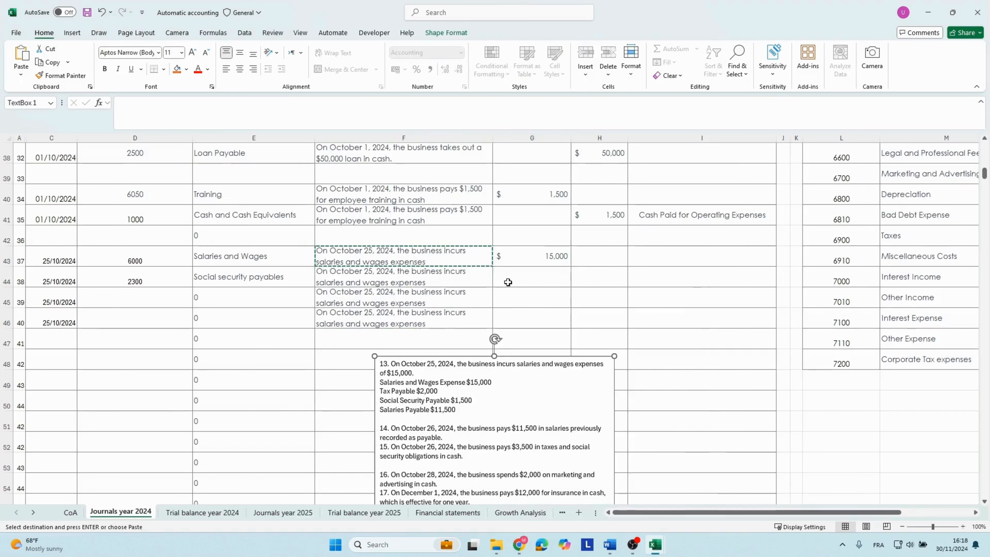
click(507, 281)
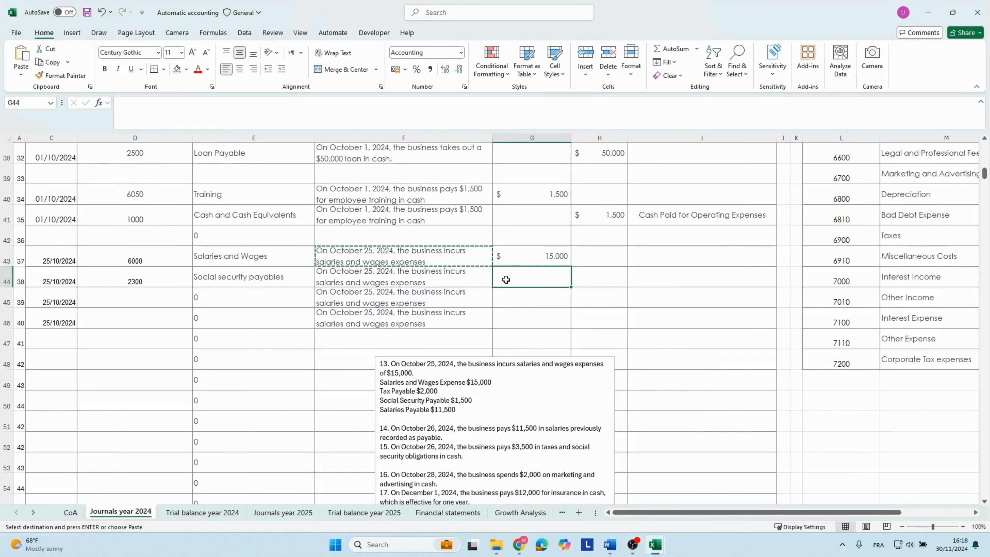
text(1500)
Enter account number 2200 in row 45 for the Tax Payable line.
click(280, 280)
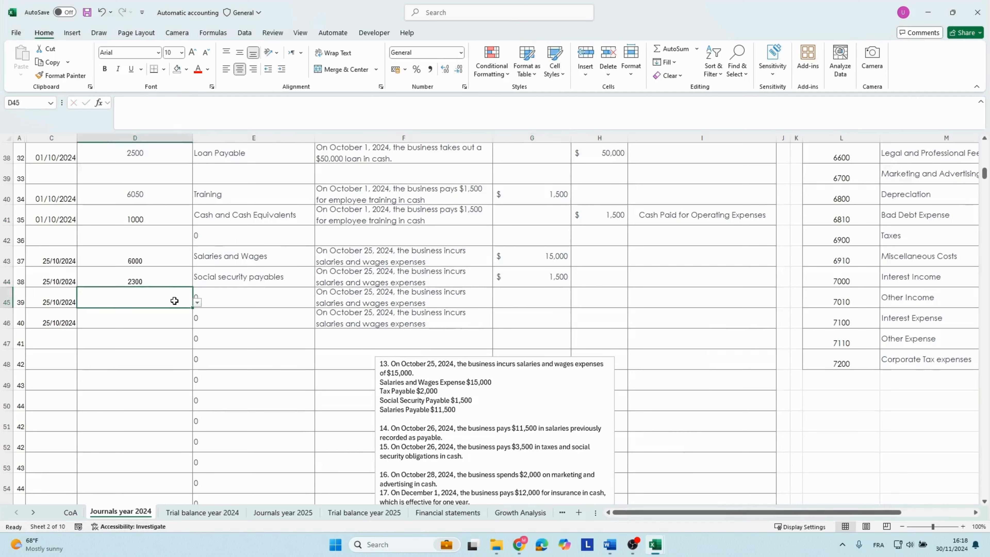
text(2200)
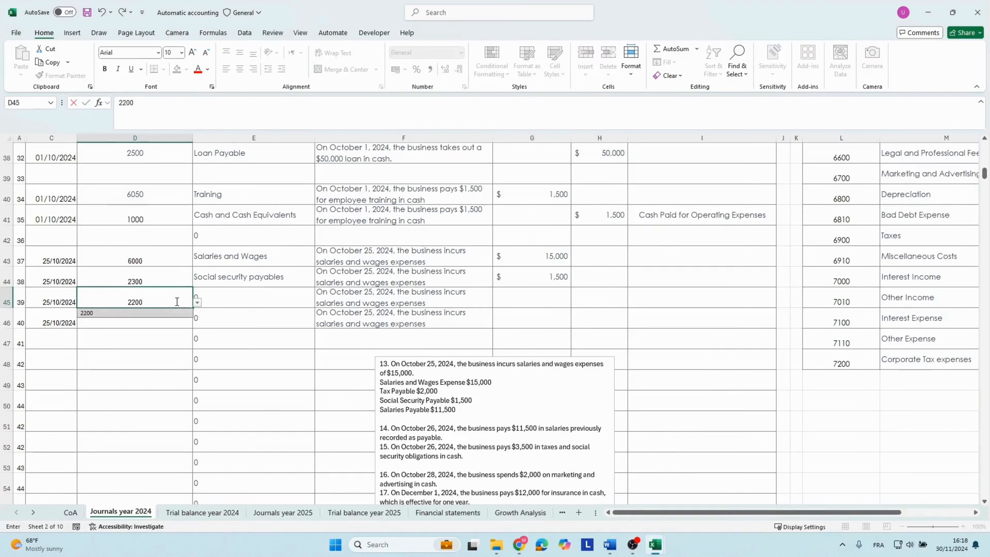
key(Return)
click(176, 301)
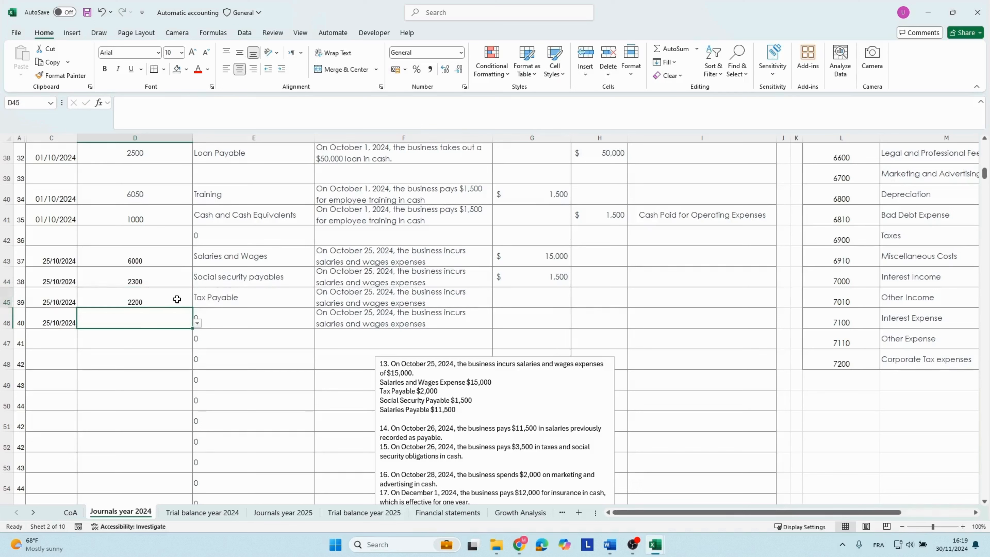
Enter a credit of 2000 for the Tax Payable line in row 45.
key(Right)
key(Right)
key(Right)
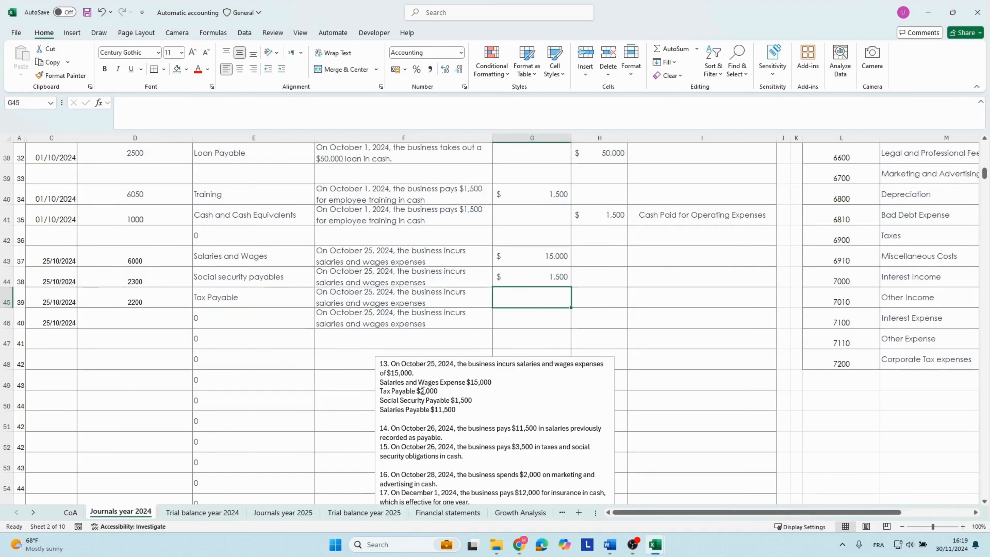
key(Right)
text(2)
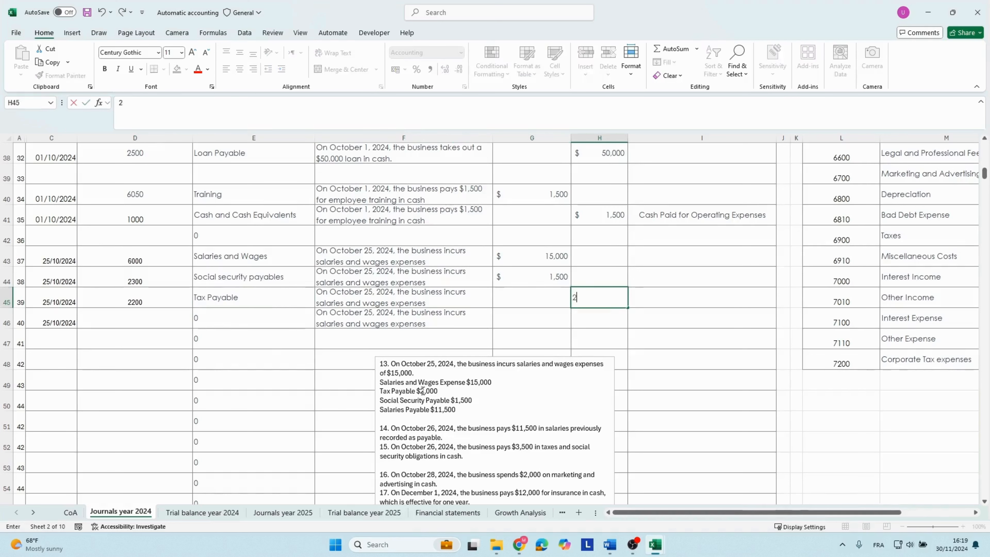
text(,000)
Remove the debit from the Social security payables line in row 44 and enter 1500 as a credit instead.
key(Up)
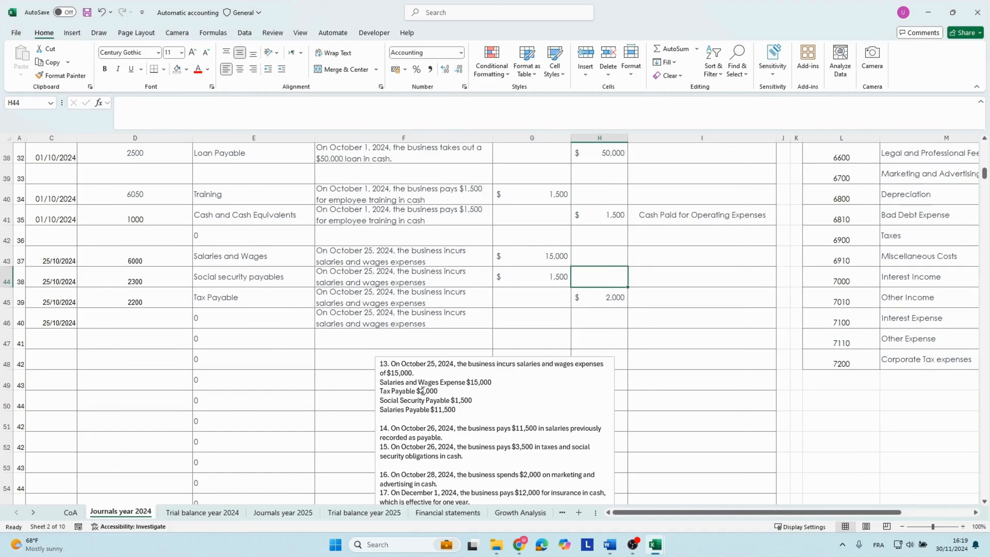
key(Left)
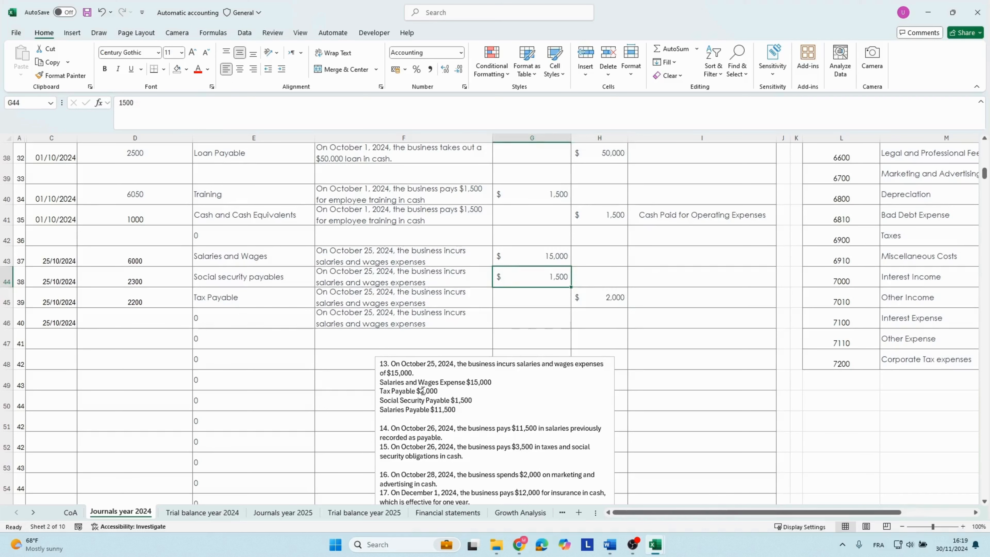
key(BackSpace)
key(Right)
text(15)
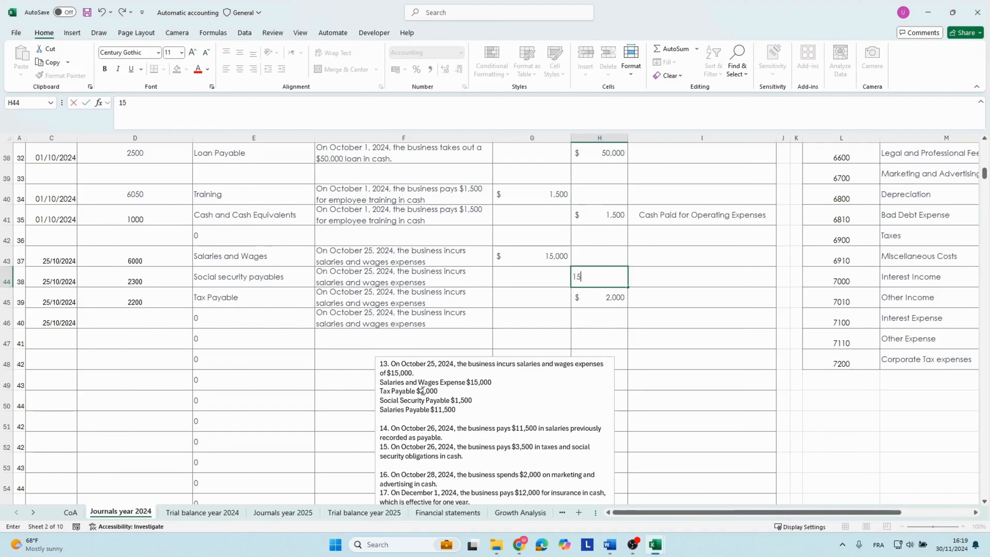
key(Return)
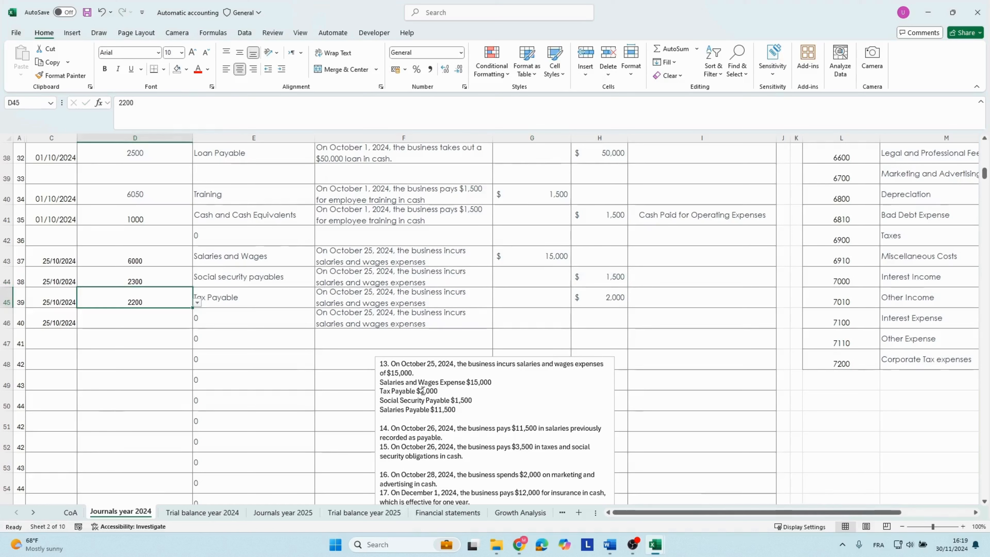
Enter account number 2100 in row 46 for the Salaries Payable line.
key(Down)
key(Up)
key(Up)
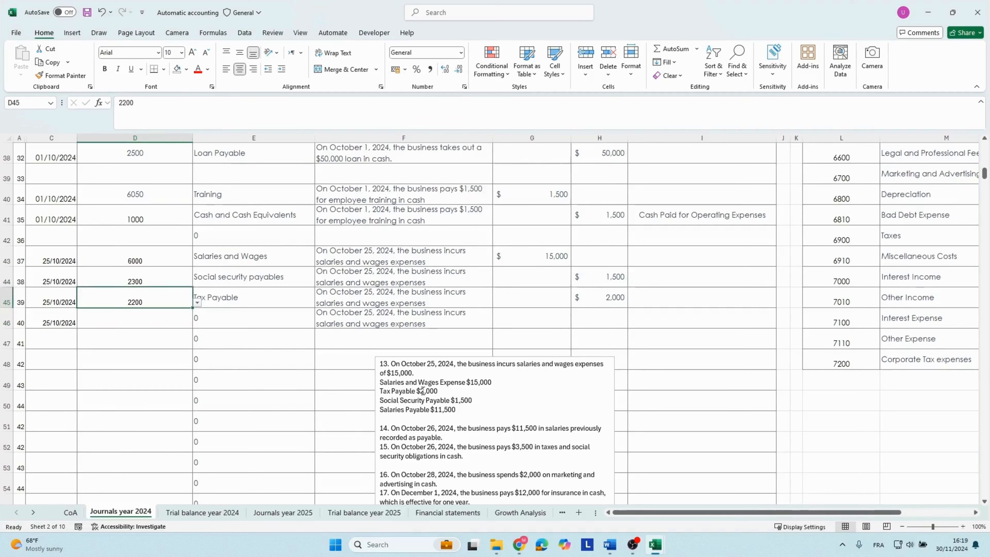
key(Down)
key(Down)
text(2100)
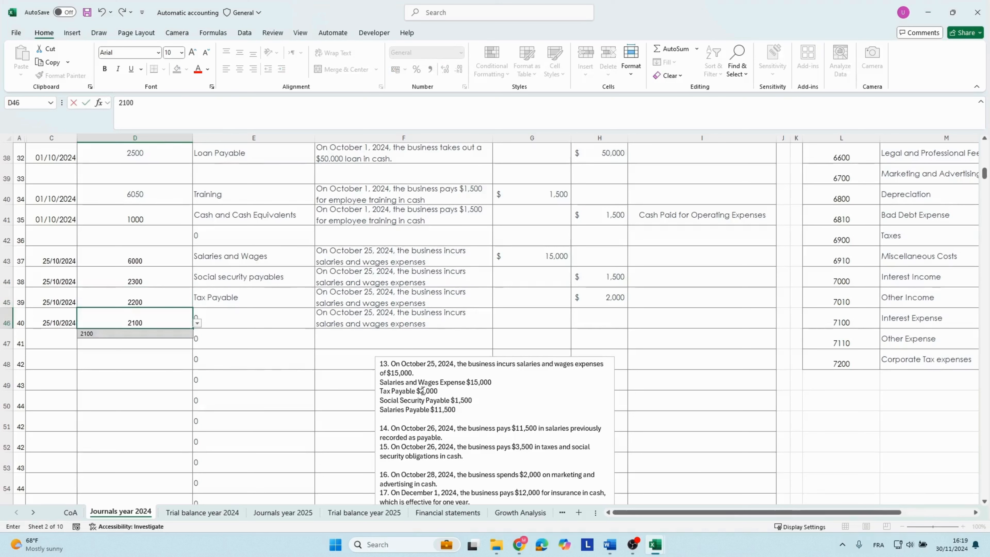
Enter a credit of 11500 for the Salaries Payable line in row 46.
key(Tab)
key(Tab)
key(Tab)
key(Tab)
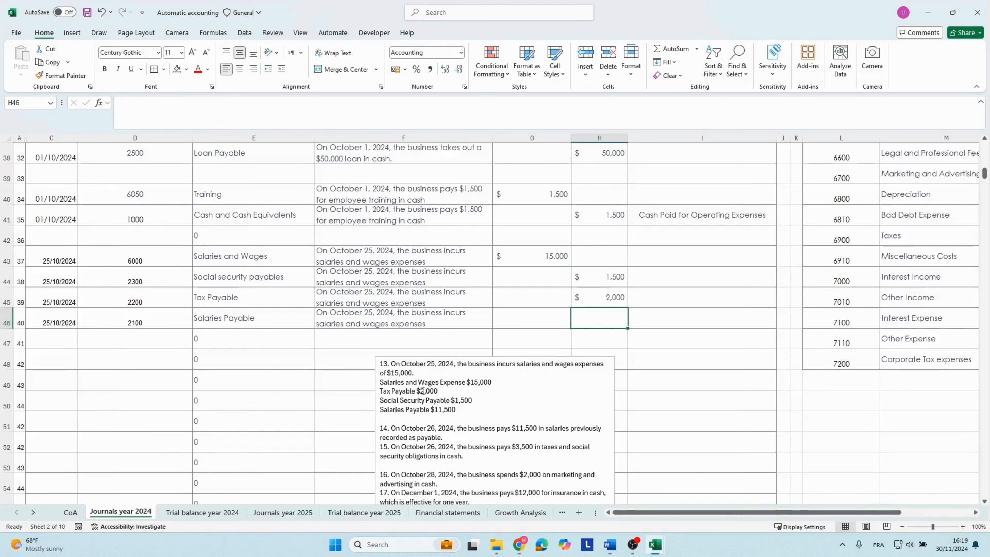
text(11,500)
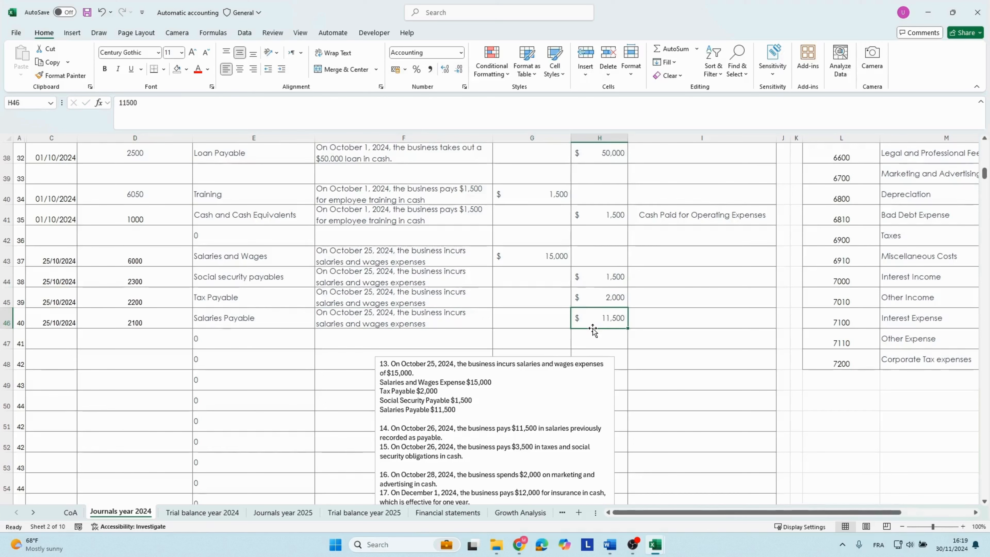
Shrink the transactions text box so that it no longer covers the totals below the journal.
scroll(586, 330, down, 7)
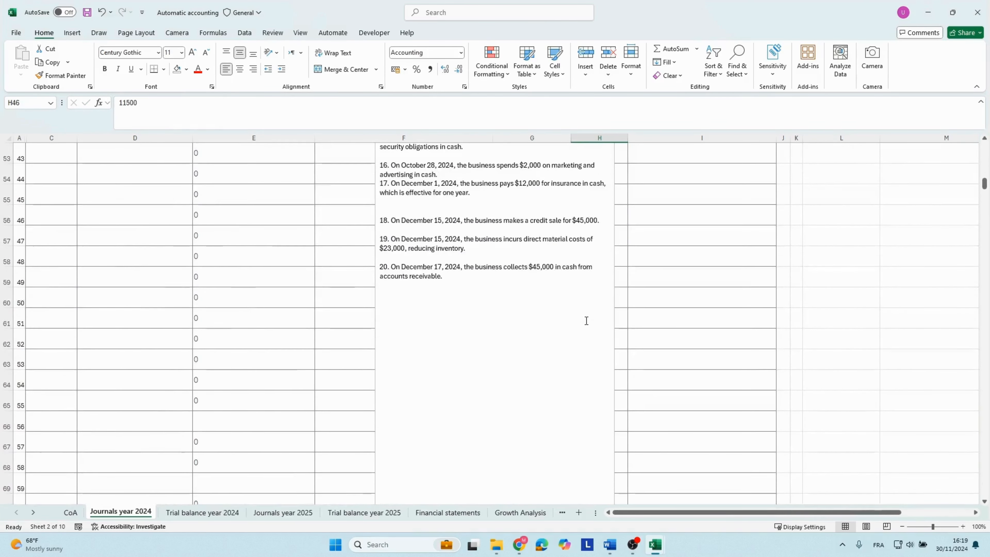
scroll(586, 321, down, 4)
click(585, 309)
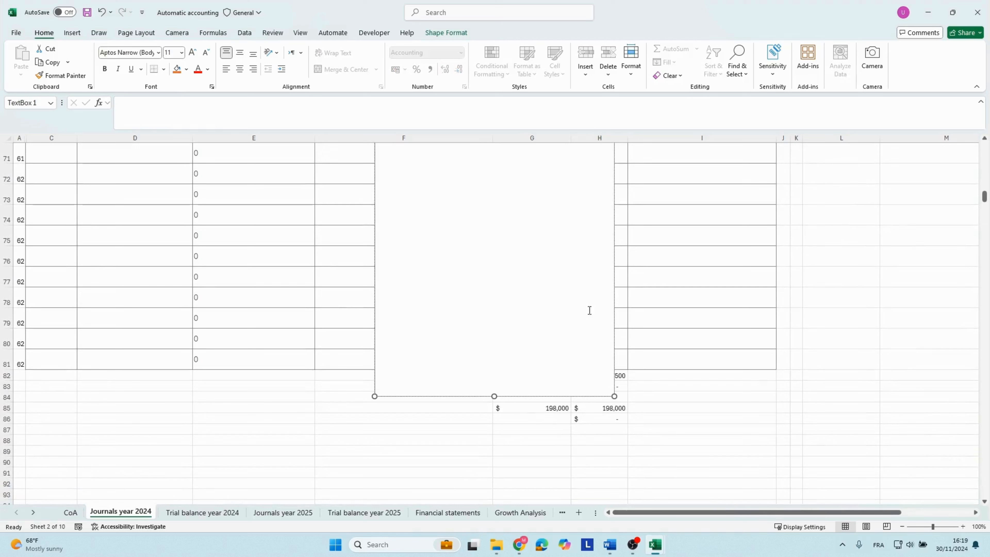
drag(615, 396, 526, 198)
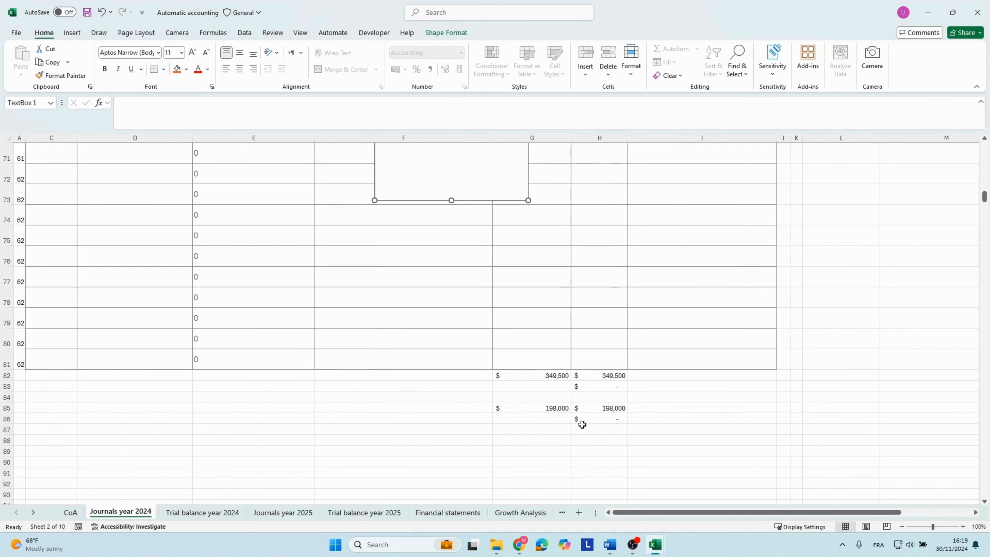
Check the debit and credit totals below the 2024 journal and return to the October 25 entry.
click(548, 407)
click(590, 407)
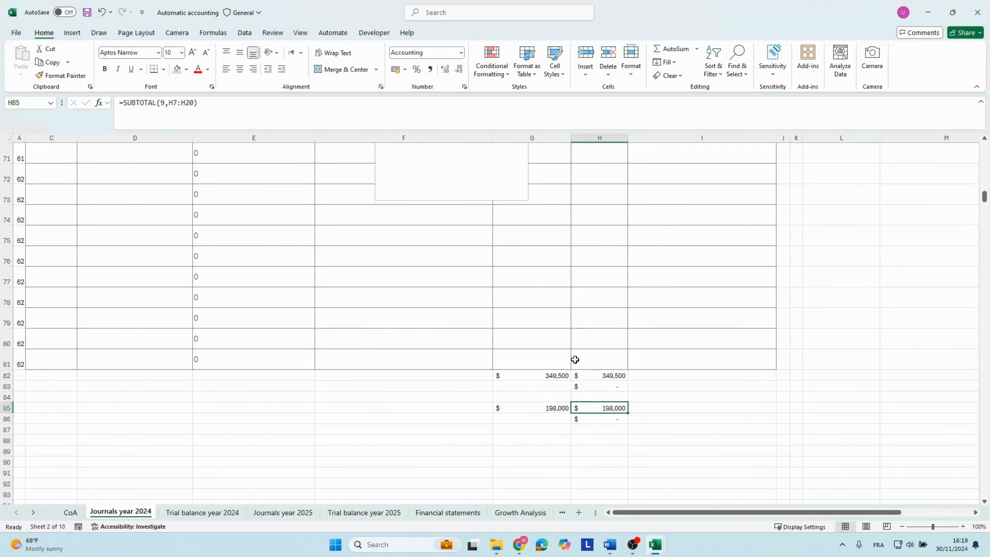
click(541, 384)
scroll(542, 384, up, 10)
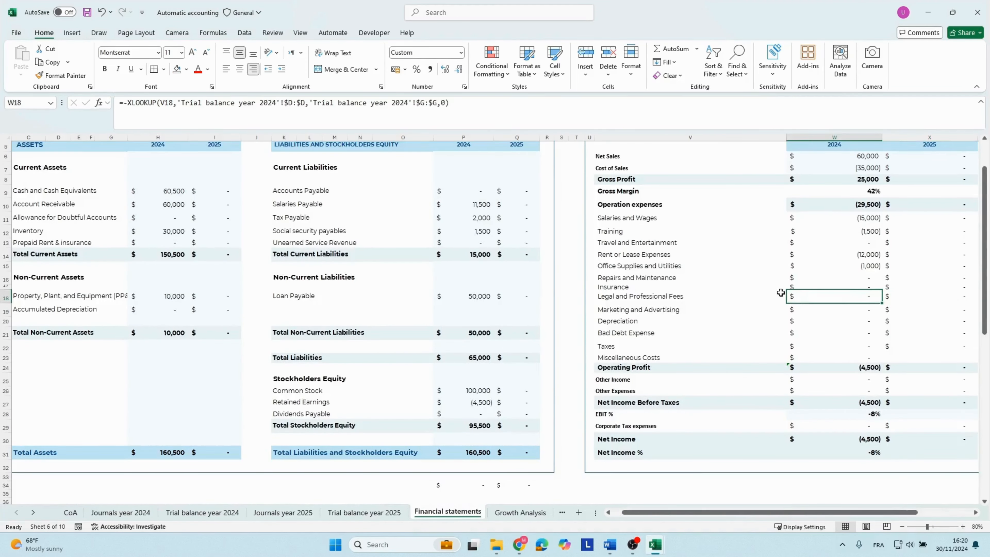
Review the 2024 balance sheet and income statement on the Financial statements sheet for the effect of the October 25 salaries entry.
key(Up)
key(Up)
key(Up)
key(Up)
key(Up)
key(Up)
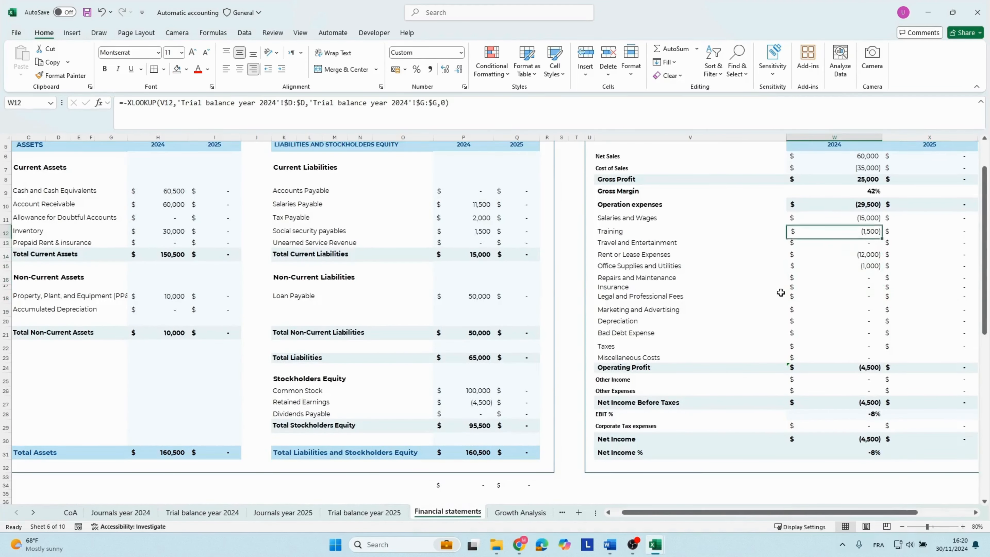
key(Up)
key(Up)
key(Up)
key(Up)
key(Up)
key(Up)
key(Up)
key(Up)
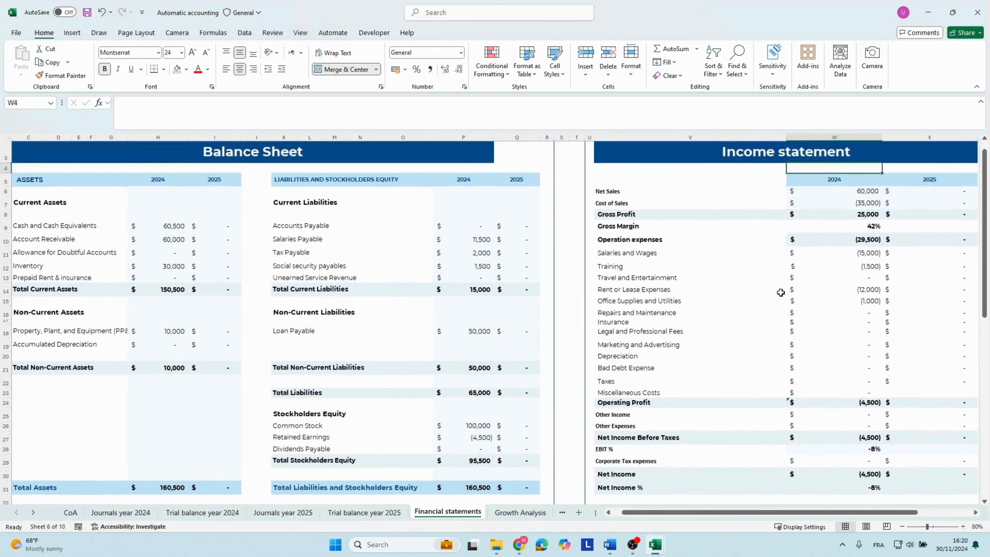
key(Down)
key(Down)
key(Down)
key(Down)
key(Down)
key(Down)
key(Down)
key(Down)
key(Down)
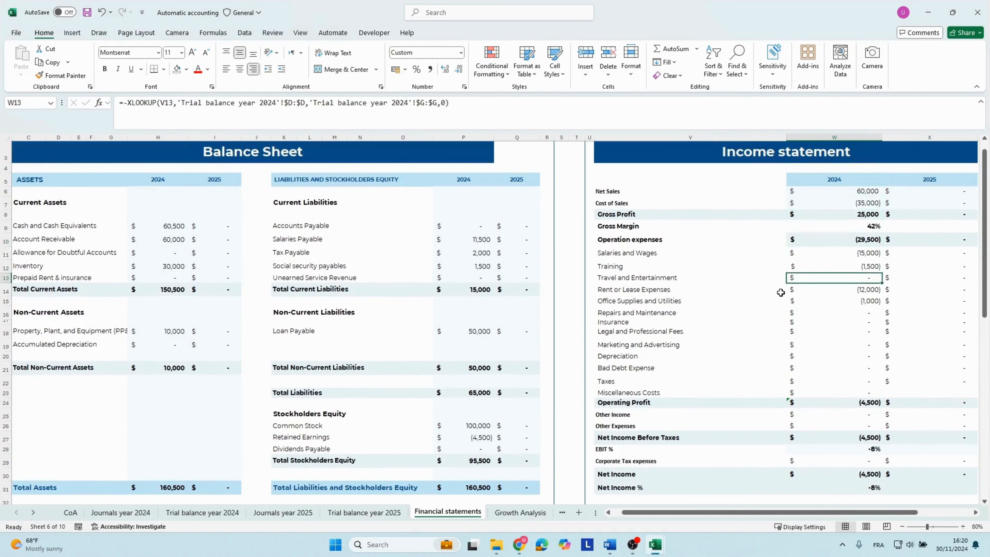
Examine the 2024 salaries, tax and social security payables and the total current liabilities on the balance sheet.
key(Down)
key(Down)
key(Down)
key(Down)
key(Down)
key(Down)
key(Down)
key(Down)
key(Up)
key(Up)
key(Up)
key(Up)
key(Up)
key(Up)
key(Up)
key(Up)
click(312, 244)
key(Right)
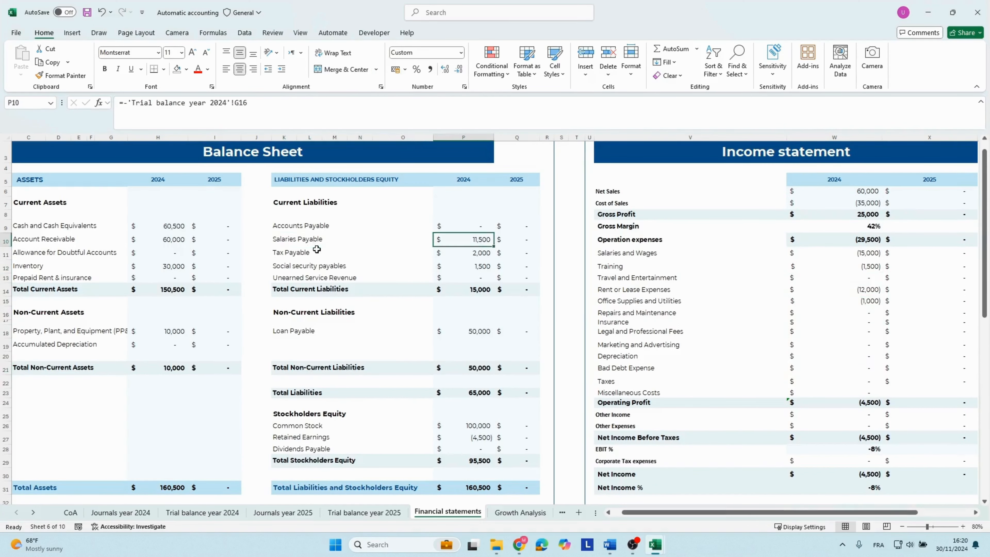
key(Right)
key(Left)
key(Down)
key(Down)
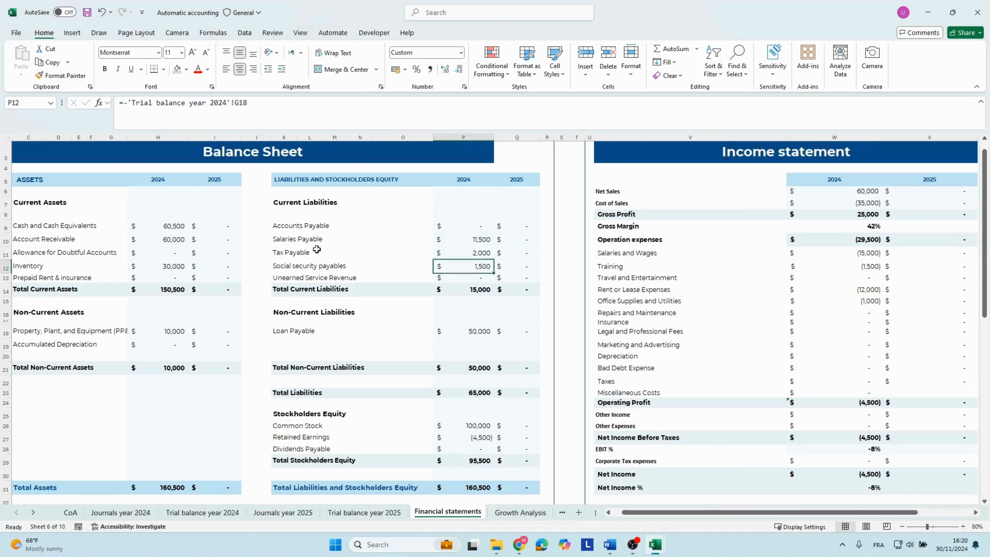
key(Down)
key(Down)
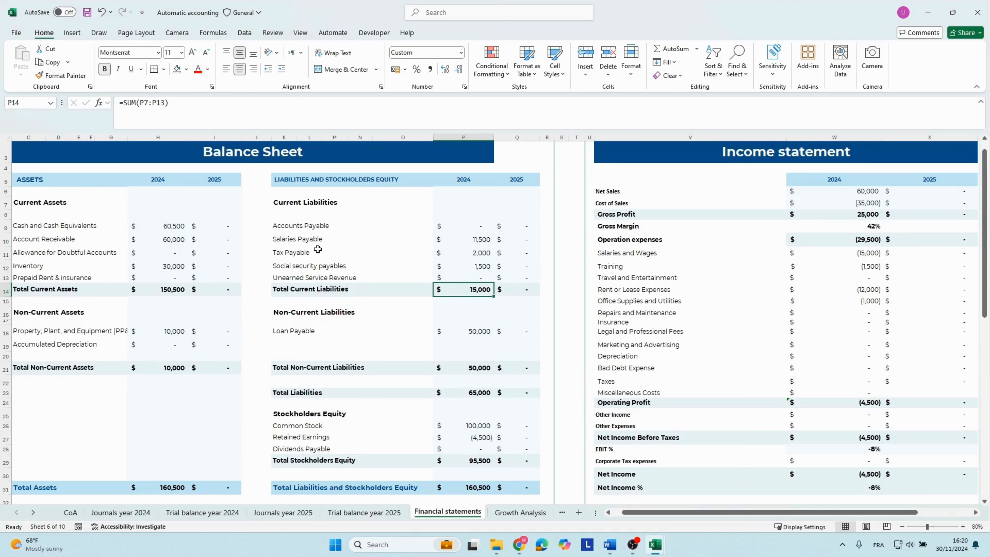
drag(303, 252, 301, 275)
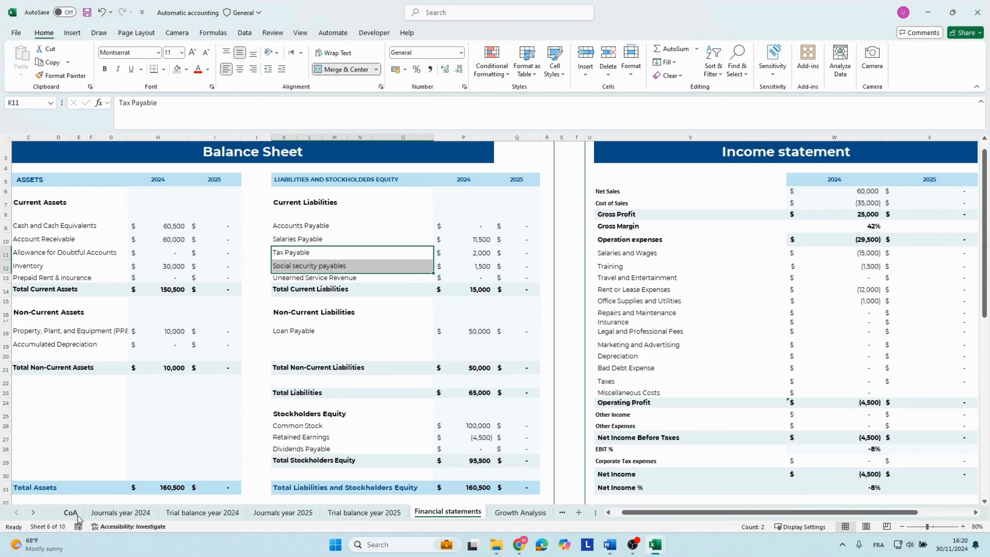
Delete transaction 13 and its account breakdown from the transactions text box on the Journals year 2024 sheet.
click(119, 512)
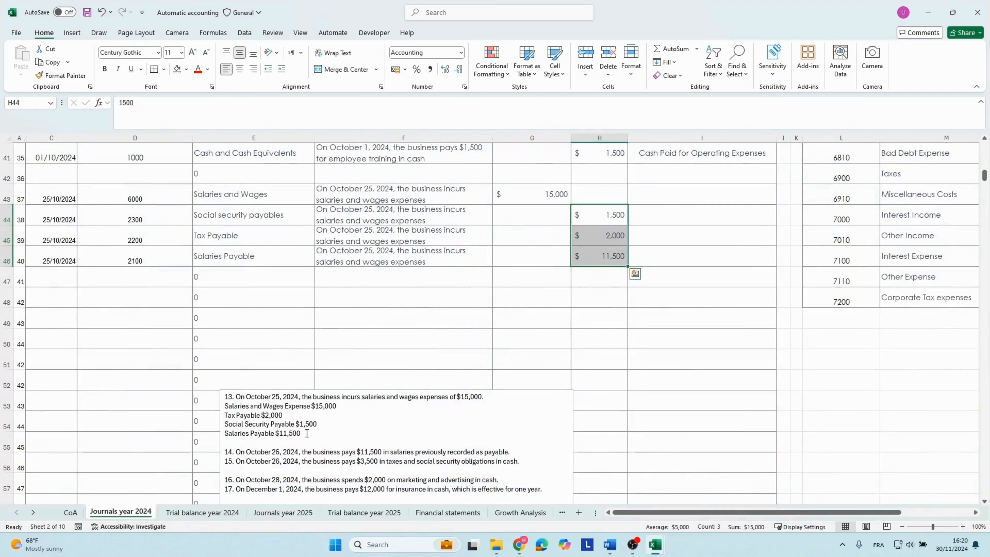
drag(307, 433, 217, 398)
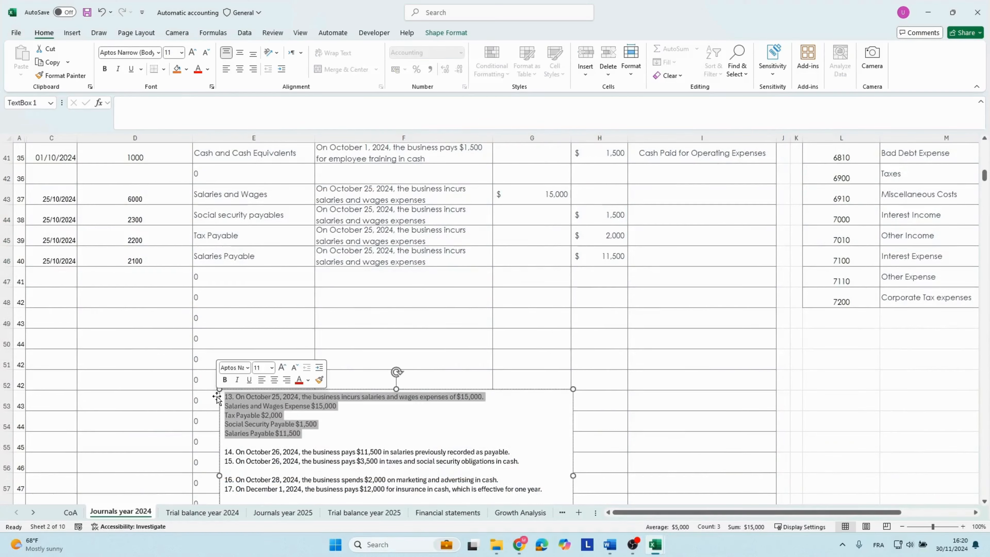
key(Delete)
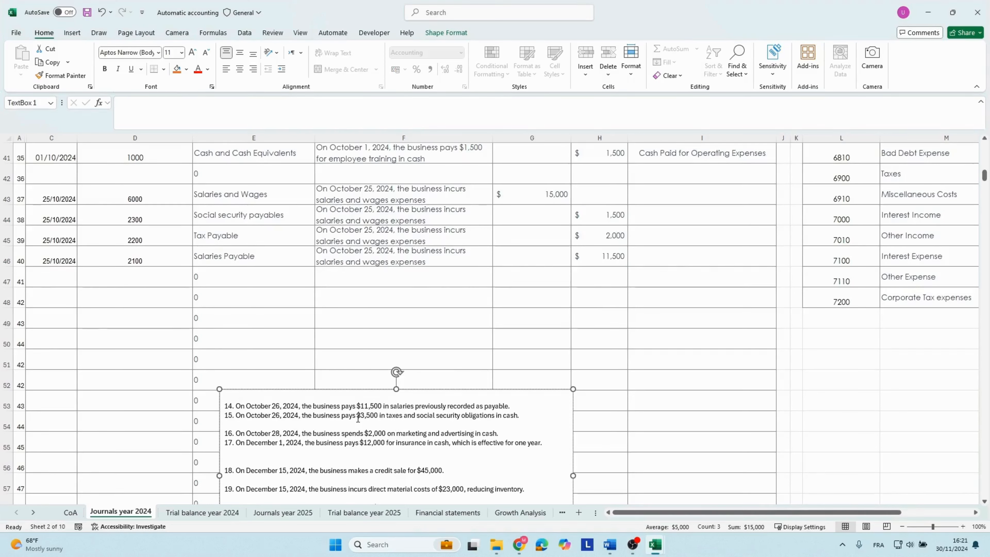
Enter the date 26/10/2024 in row 48 of the 2024 journal.
click(58, 301)
text(26/10/2024)
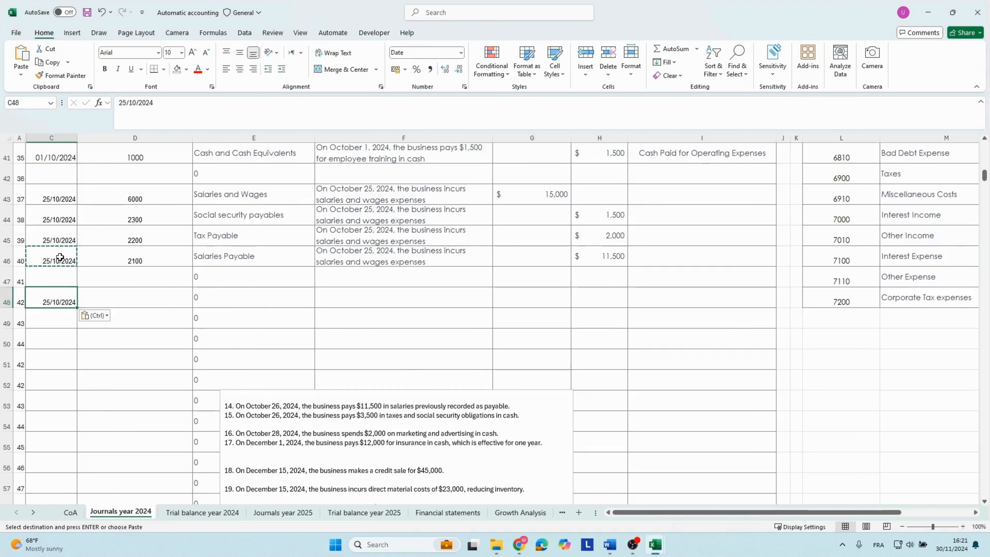
key(Return)
Copy account code 2100 for Salaries Payable from the October 25 entry into row 48.
click(130, 294)
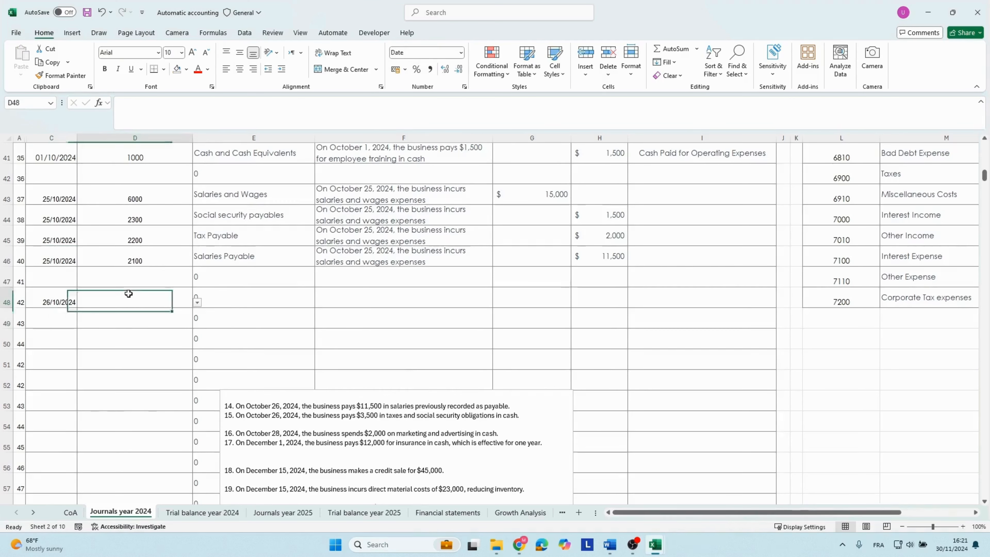
click(160, 214)
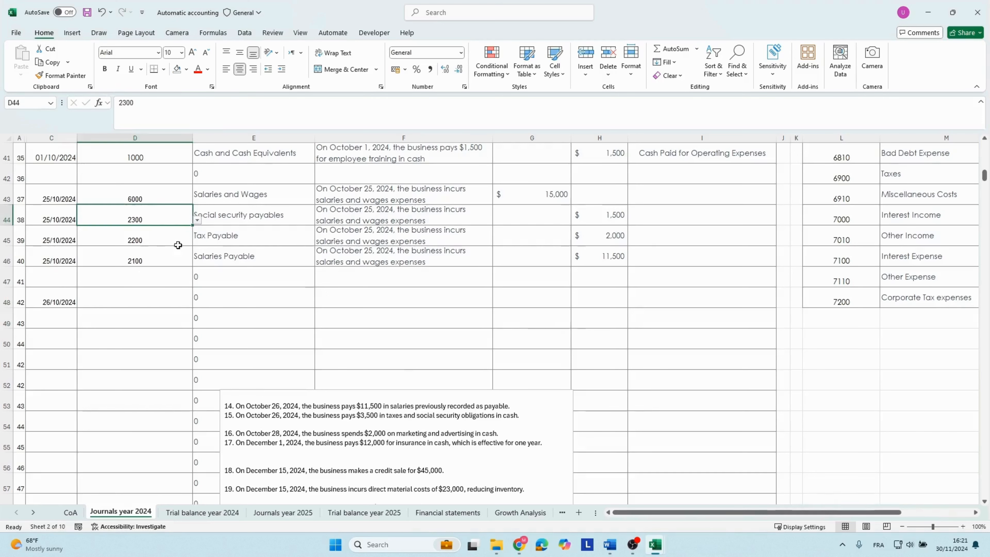
click(177, 253)
click(180, 218)
click(179, 196)
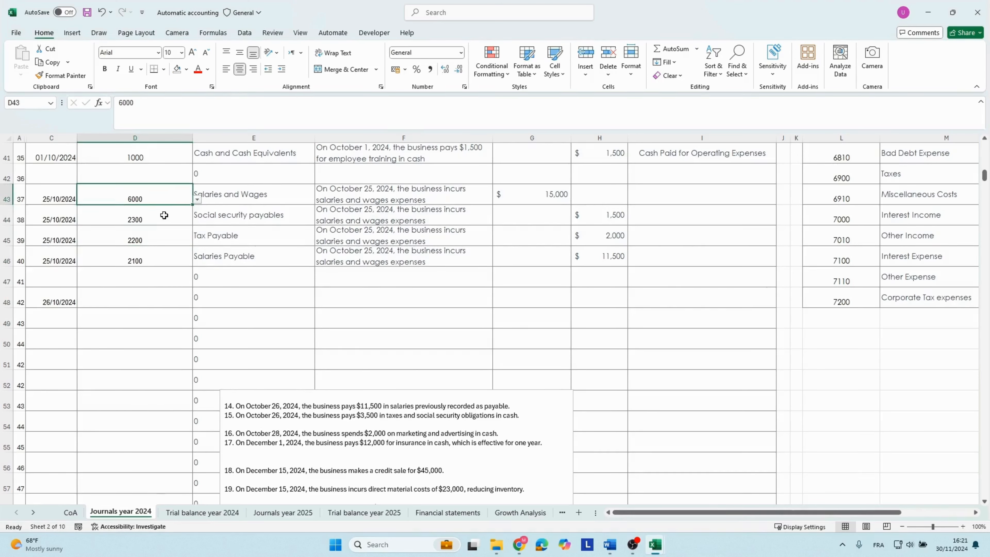
click(173, 256)
key(ctrl+c)
key(Down)
key(Down)
key(ctrl+v)
Copy "the business pays $11,500 in salaries previously recorded as payable." from transaction 14 into row 48's description.
key(Right)
key(Right)
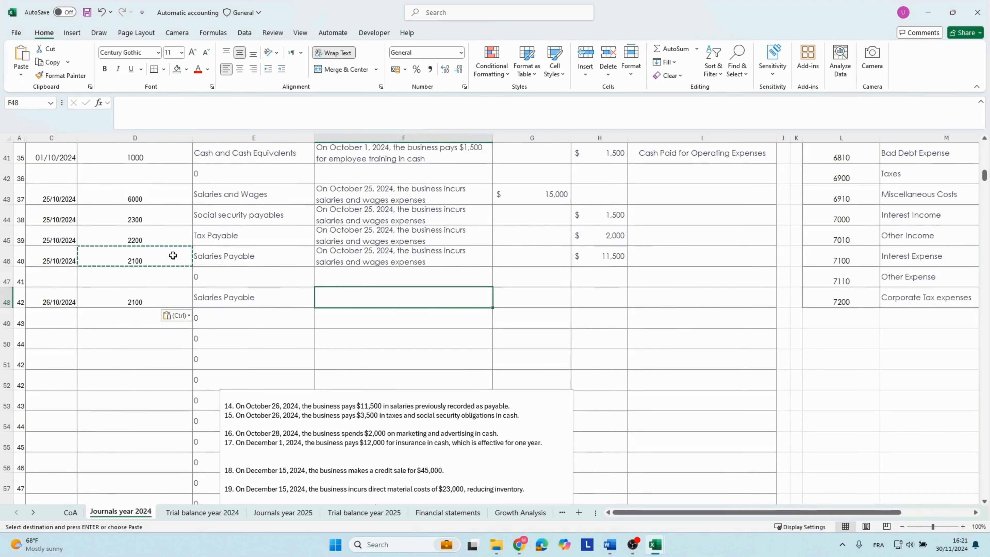
key(Up)
key(Up)
key(Down)
key(Down)
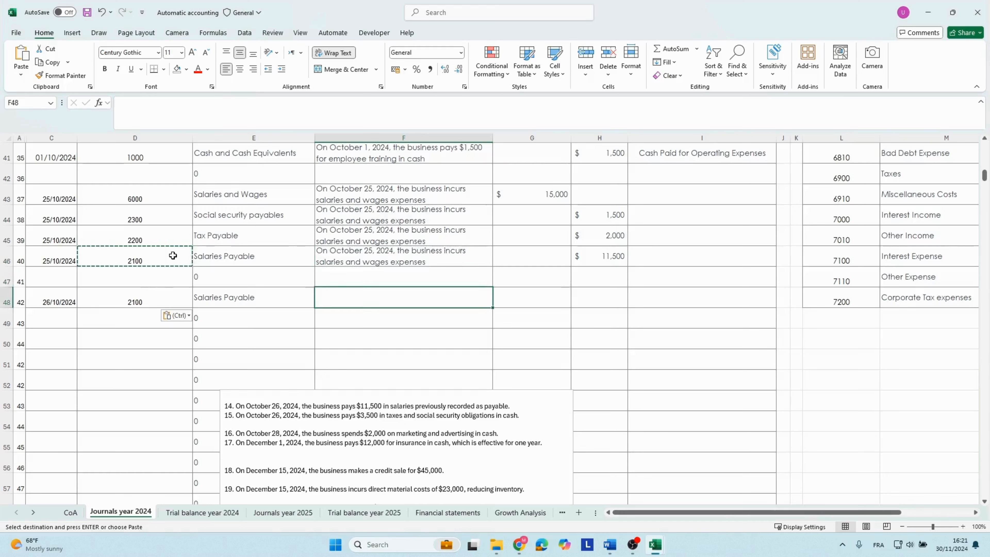
key(ctrl)
key(Escape)
drag(303, 405, 511, 407)
key(ctrl+c)
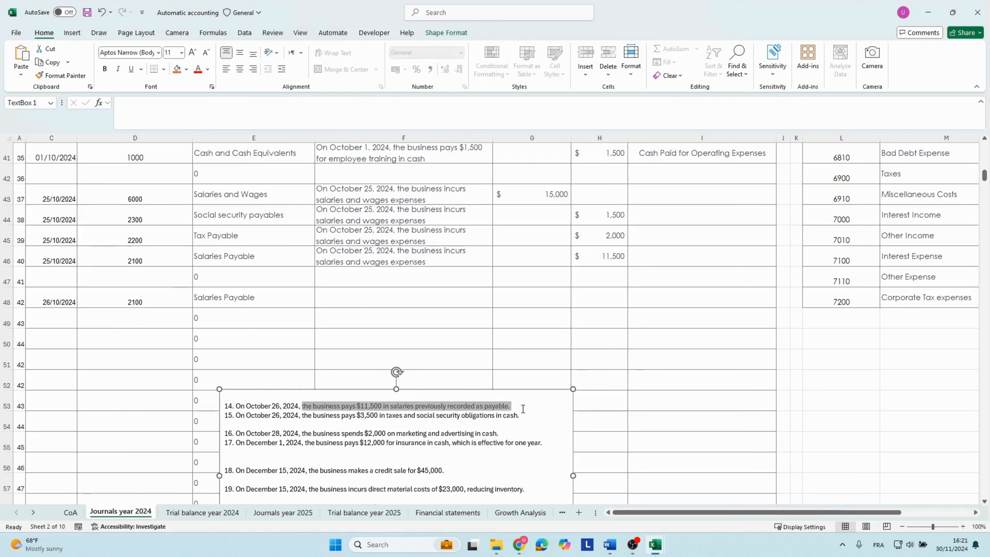
click(394, 299)
key(ctrl+v)
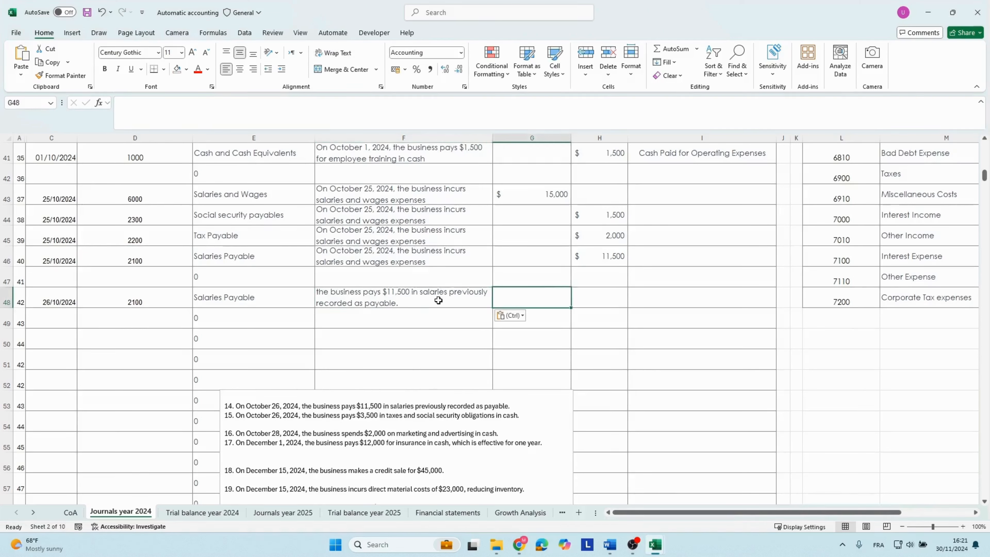
Enter a debit of 11500 for the Salaries Payable line in row 48.
click(555, 299)
text(11,500)
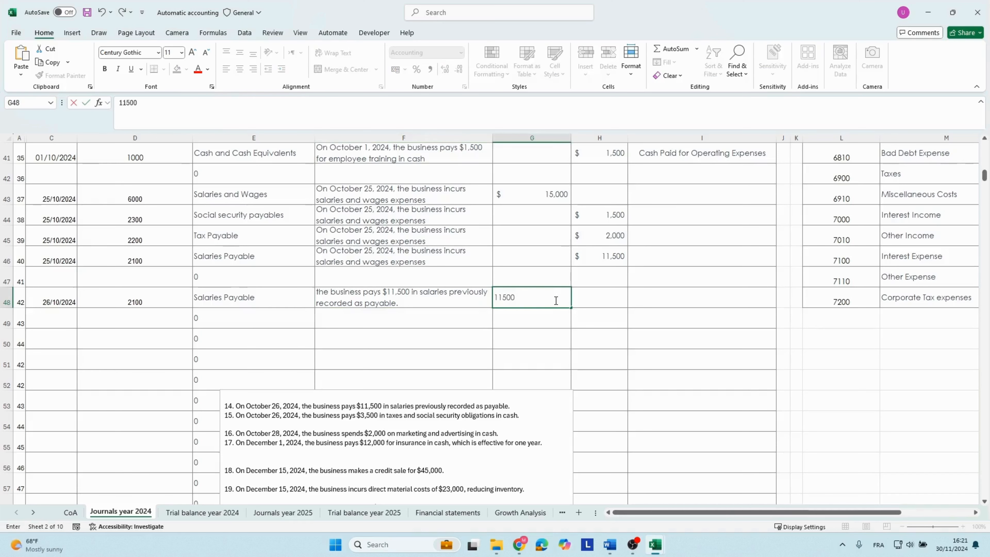
key(Return)
click(370, 297)
click(247, 297)
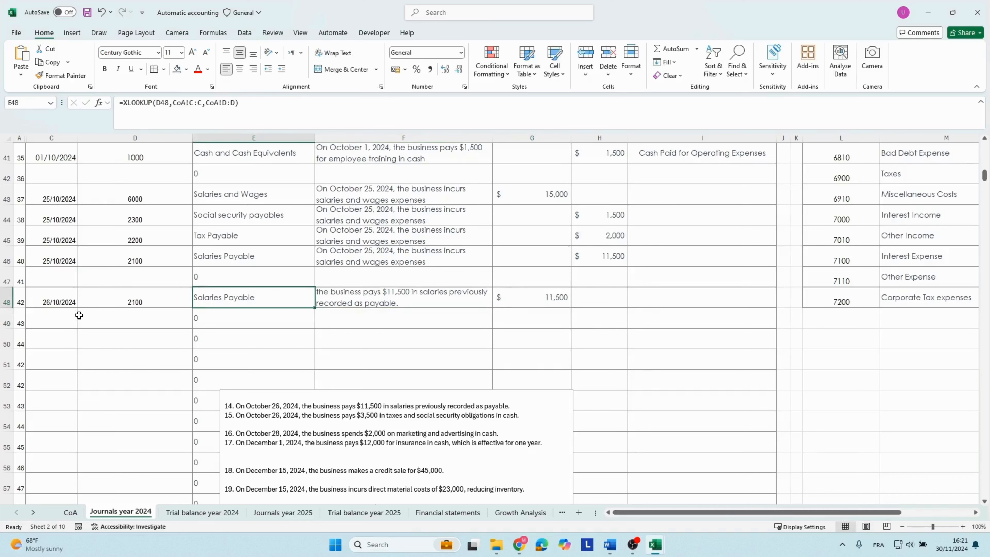
click(54, 304)
click(510, 291)
Fill row 49 with the date 26/10/2024, account code 1000 and the same salary payment description as row 48.
click(58, 301)
drag(77, 308, 75, 322)
click(151, 318)
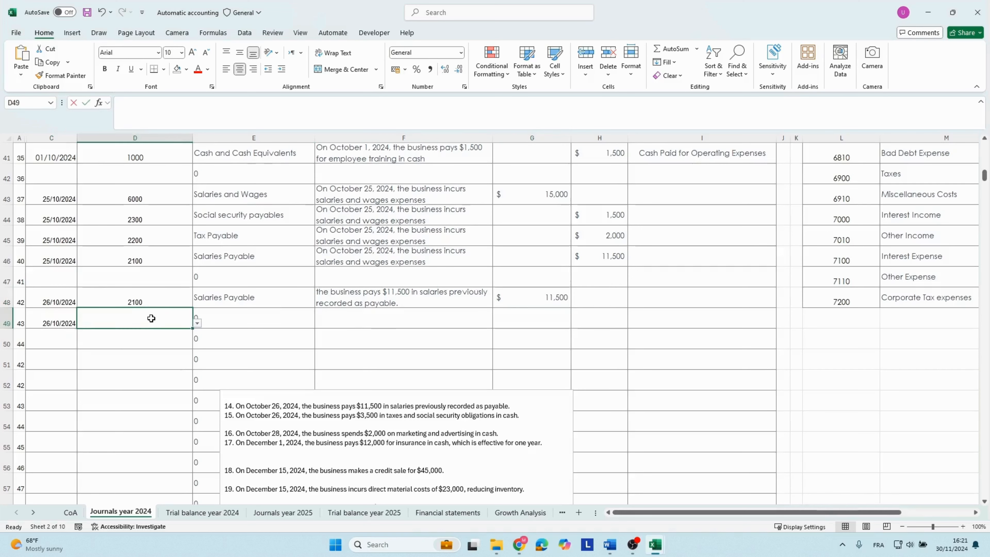
text(1000)
click(404, 318)
key(ctrl+v)
Enter a credit of 11500 for the Cash and Cash Equivalents line in row 49.
click(592, 319)
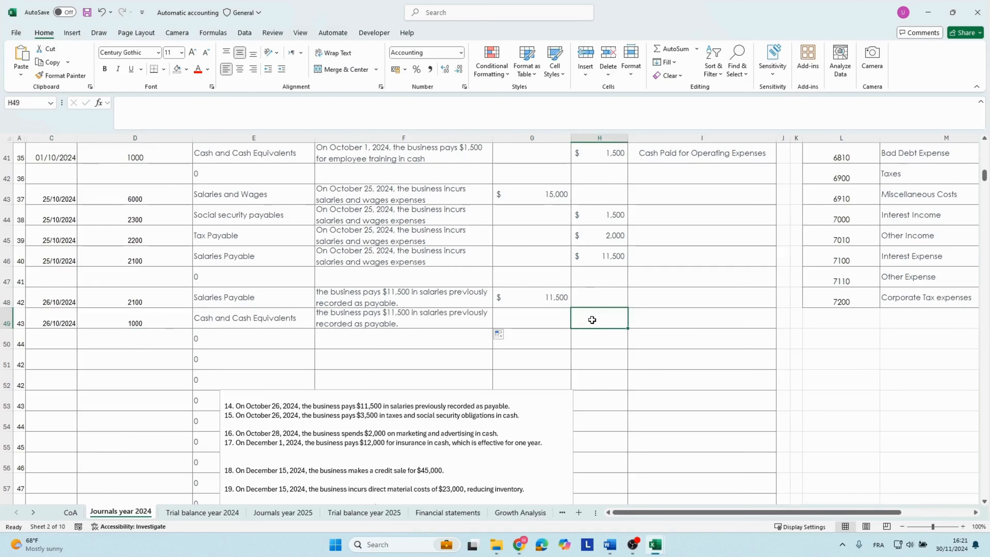
text(11500)
key(Return)
click(550, 303)
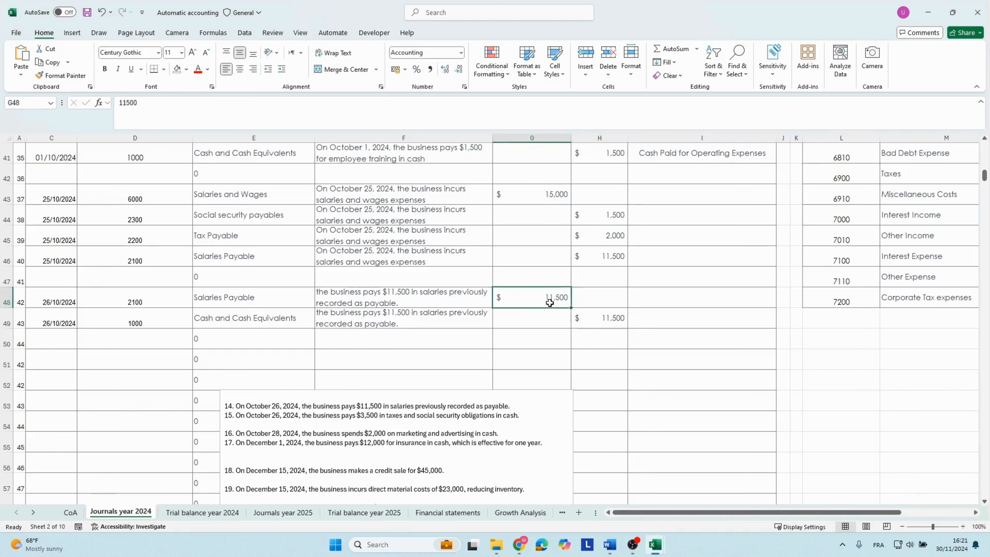
Check Salaries Payable on the Financial statements sheet for the effect of the October 26 salary payment.
click(351, 394)
scroll(340, 314, up, 6)
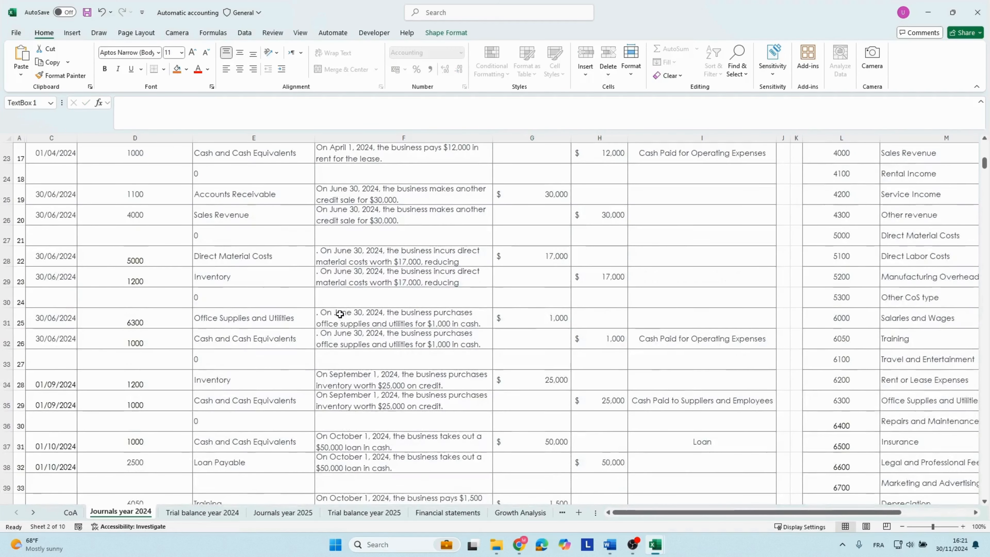
click(447, 512)
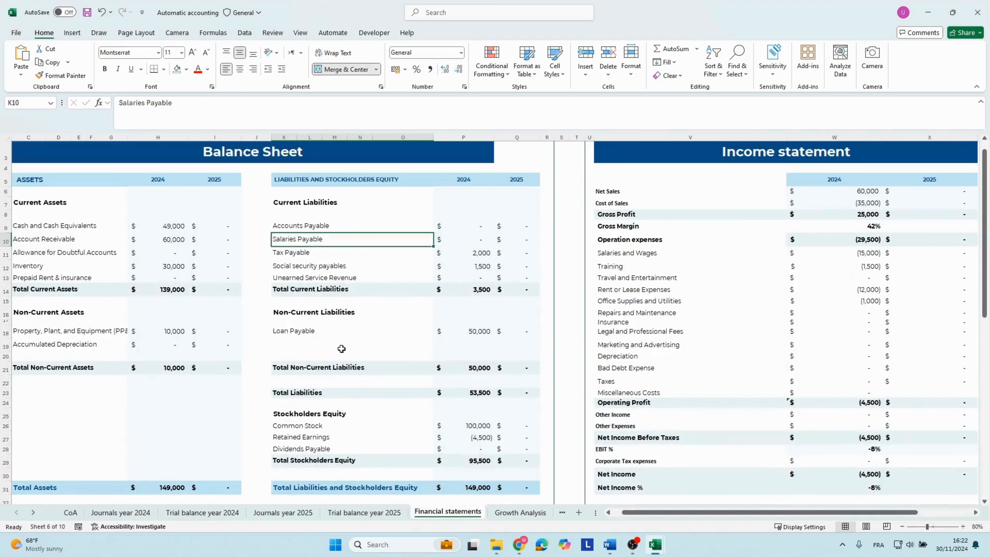
key(Right)
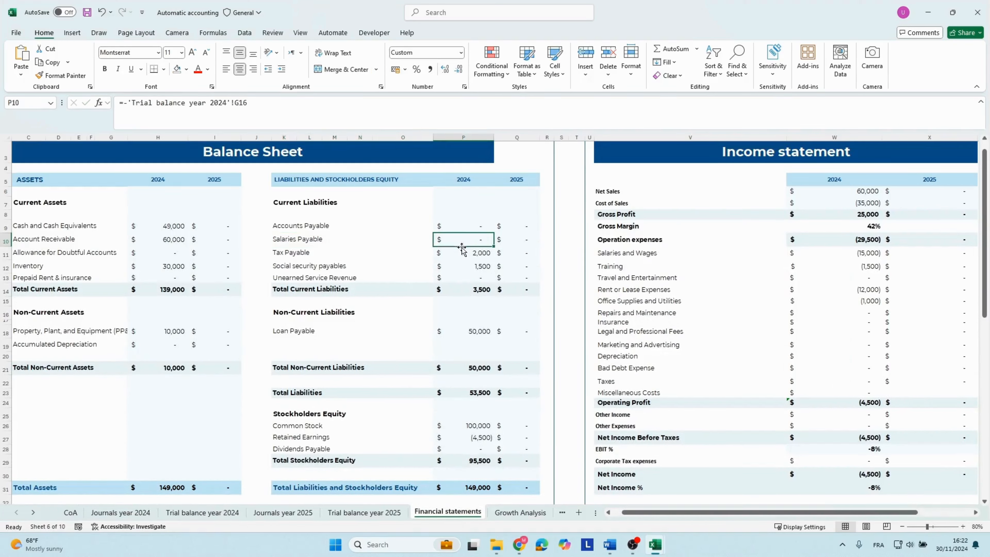
key(Left)
key(Right)
Delete transaction 14 from the transactions text box on the Journals year 2024 sheet.
click(109, 514)
scroll(237, 424, down, 6)
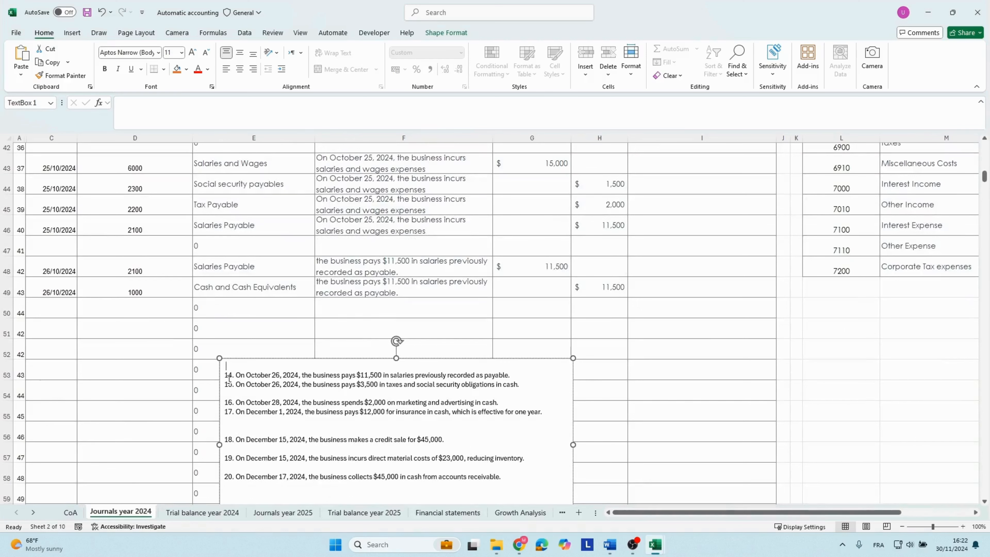
drag(229, 377, 527, 375)
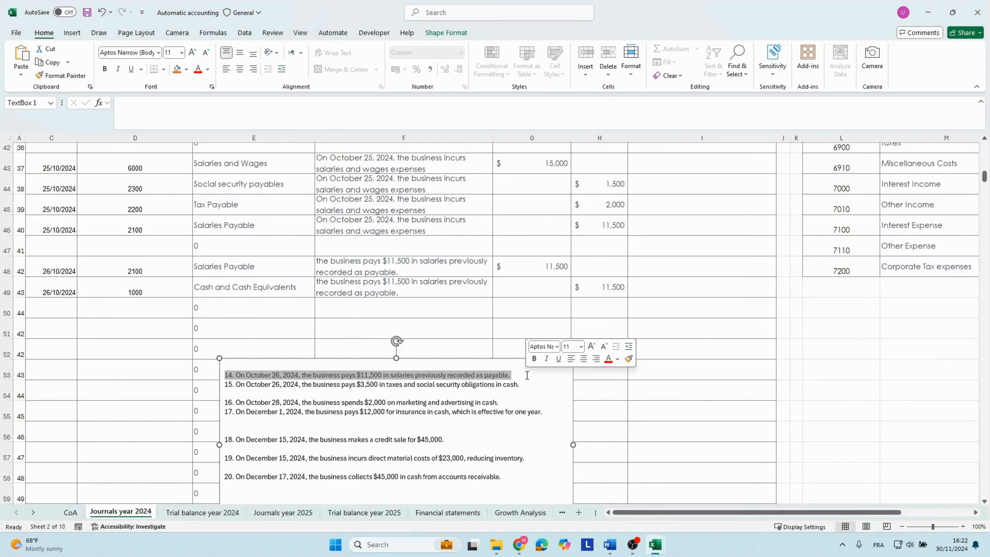
key(Delete)
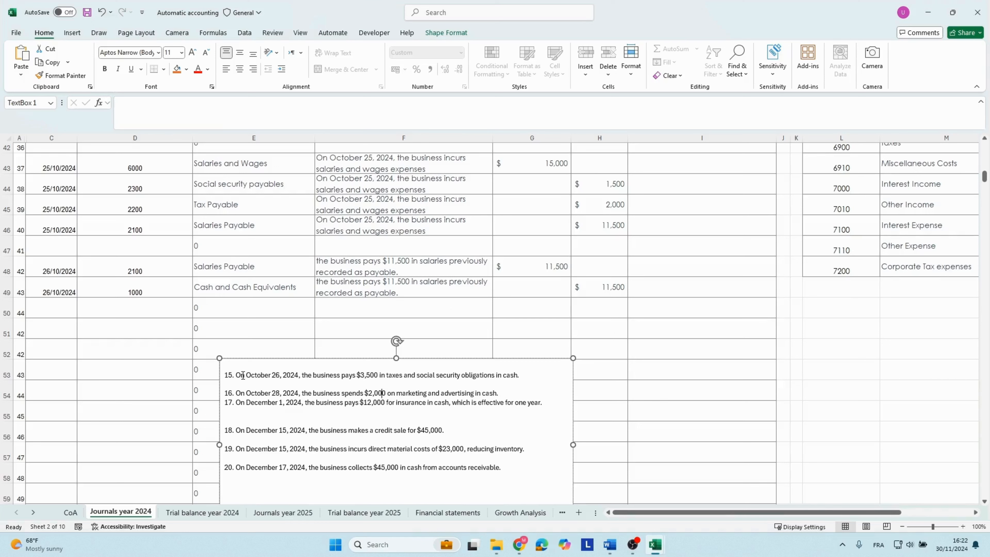
Copy transaction 15's text about paying $3,500 in taxes and social security obligations into row 51's description.
drag(236, 376, 542, 372)
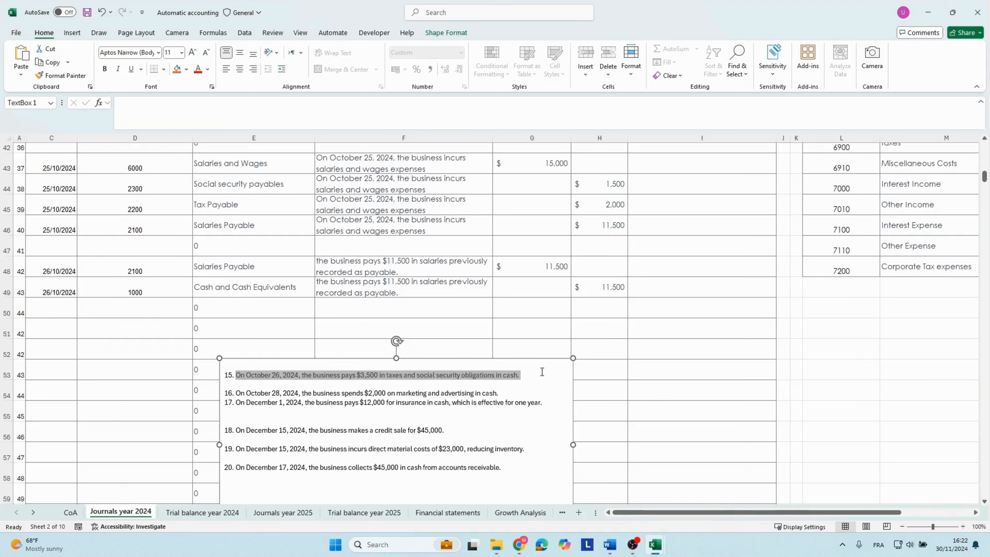
key(ctrl+c)
key(Escape)
key(Escape)
key(ctrl+v)
Copy the date 26/10/2024 from row 49 into row 51.
click(65, 288)
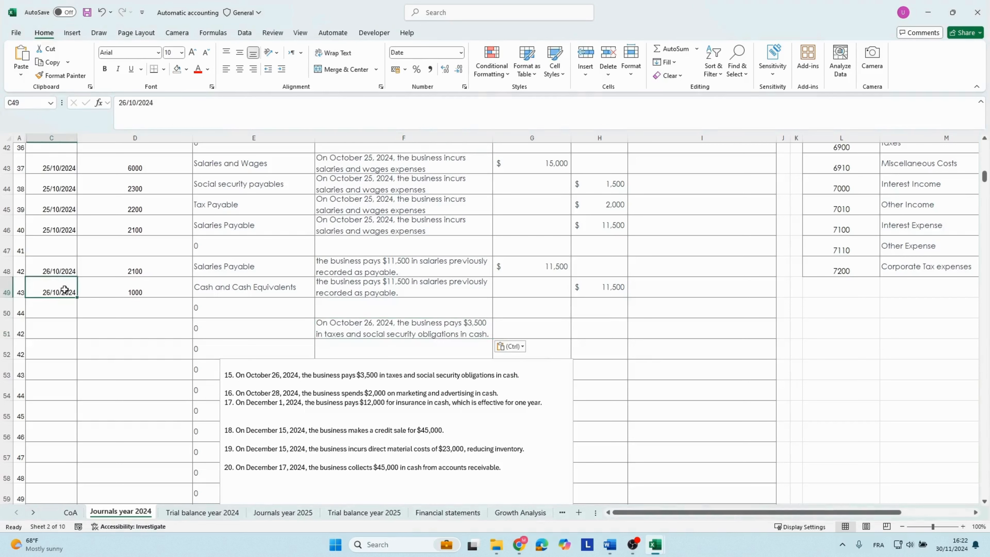
key(ctrl+c)
key(Down)
key(Down)
key(ctrl+v)
key(Right)
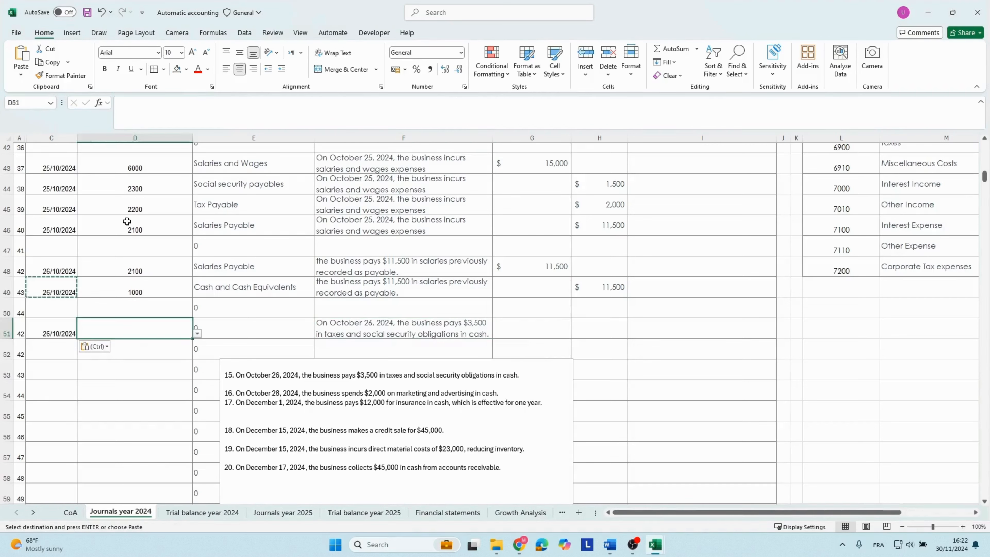
Copy account codes 2300 and 2200 from the October 25 entry into rows 51 and 52.
drag(135, 186, 136, 198)
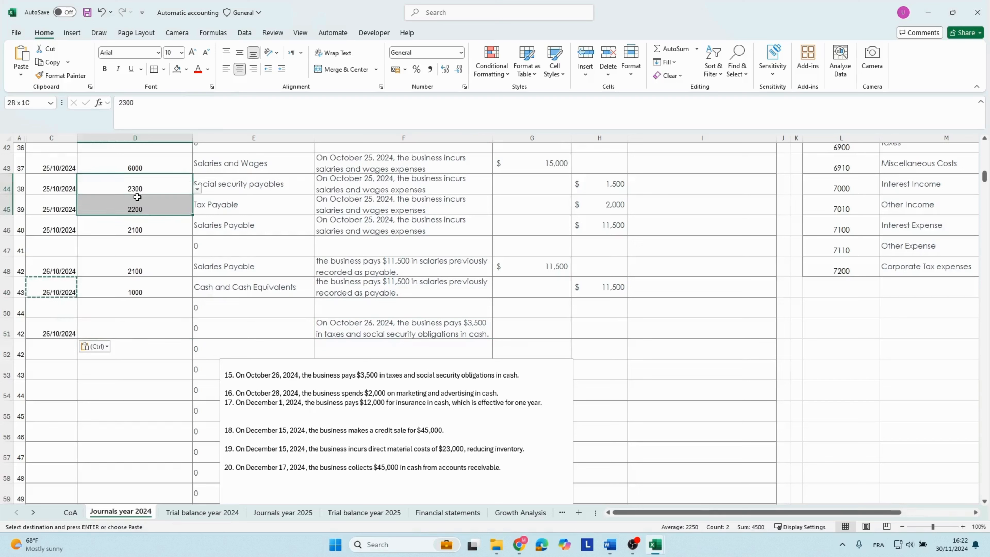
key(ctrl+c)
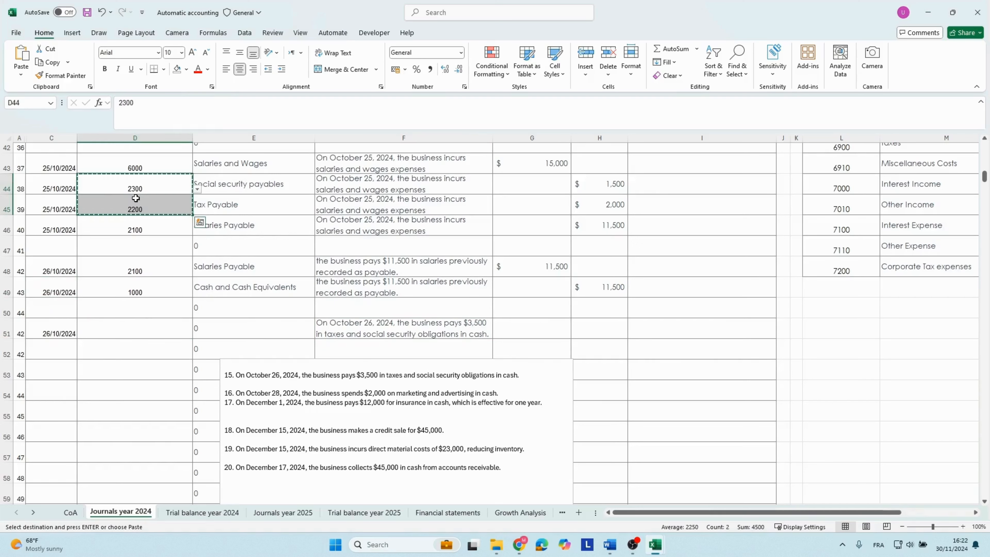
key(Down)
key(Down)
key(Down)
key(Down)
key(Down)
key(Down)
key(Down)
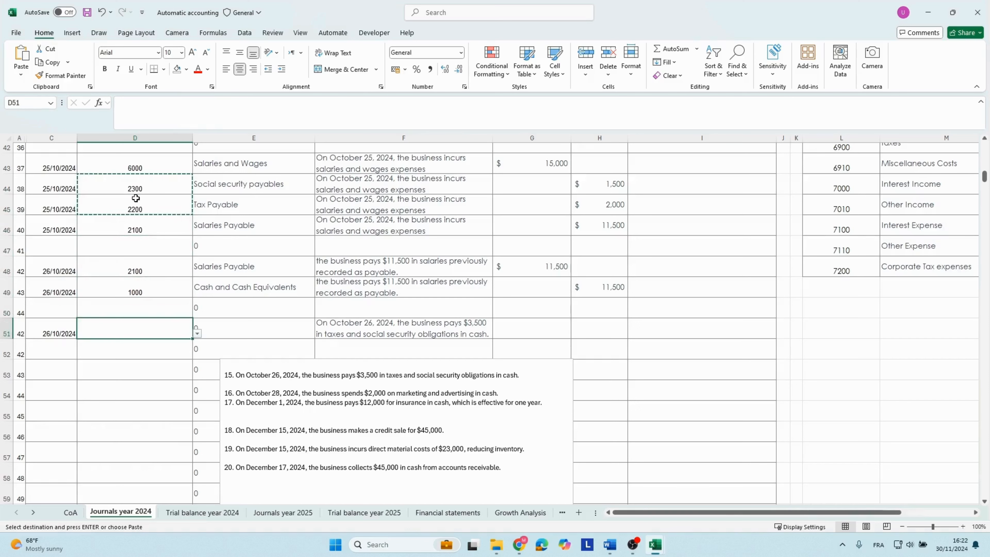
key(ctrl+v)
Copy the date 26/10/2024 from row 51 into row 52.
key(Up)
key(Left)
key(Down)
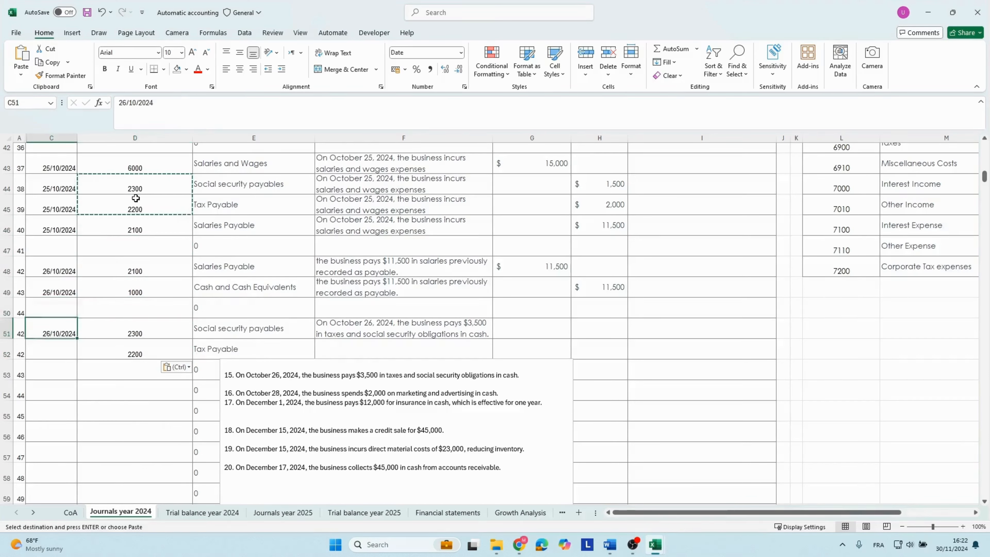
key(ctrl+c)
key(Down)
key(ctrl+v)
Fill row 51's October 26 description about the $3,500 taxes and social security payment down through row 53.
key(Right)
key(Right)
key(Right)
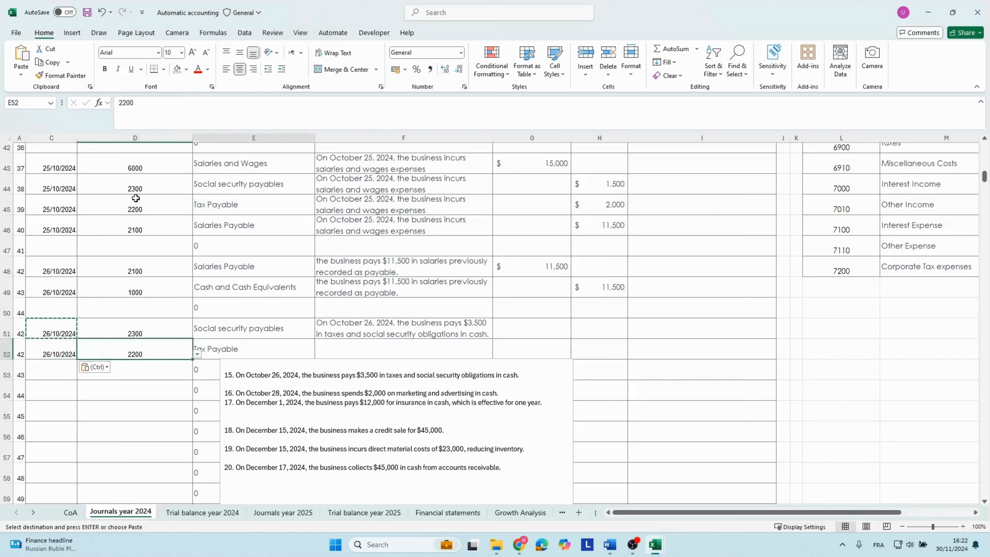
key(Up)
key(ctrl)
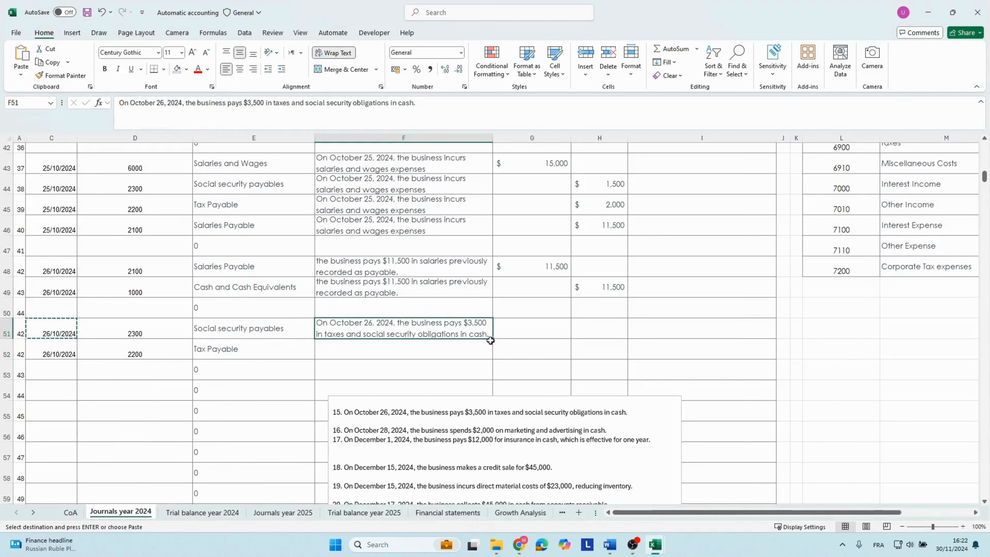
drag(492, 339, 494, 374)
Enter a debit of 1500 for Social security payables in row 51, matching the October 25 credit.
click(525, 324)
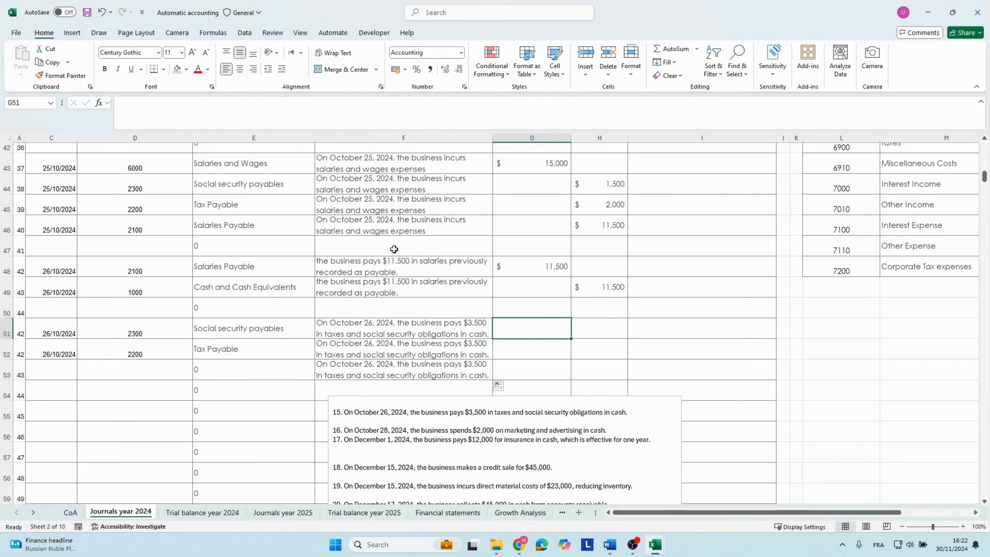
click(206, 189)
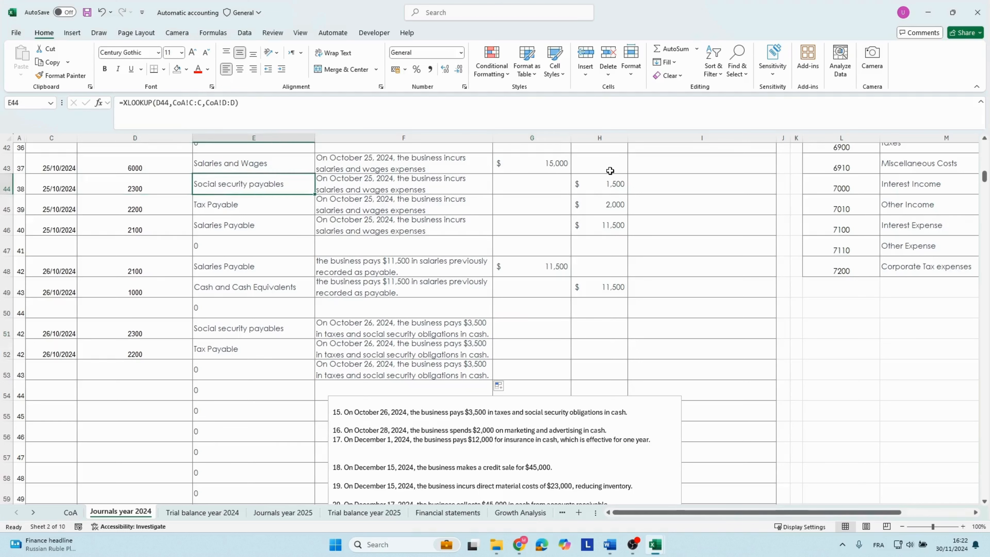
click(604, 182)
click(506, 329)
text(1500)
key(Return)
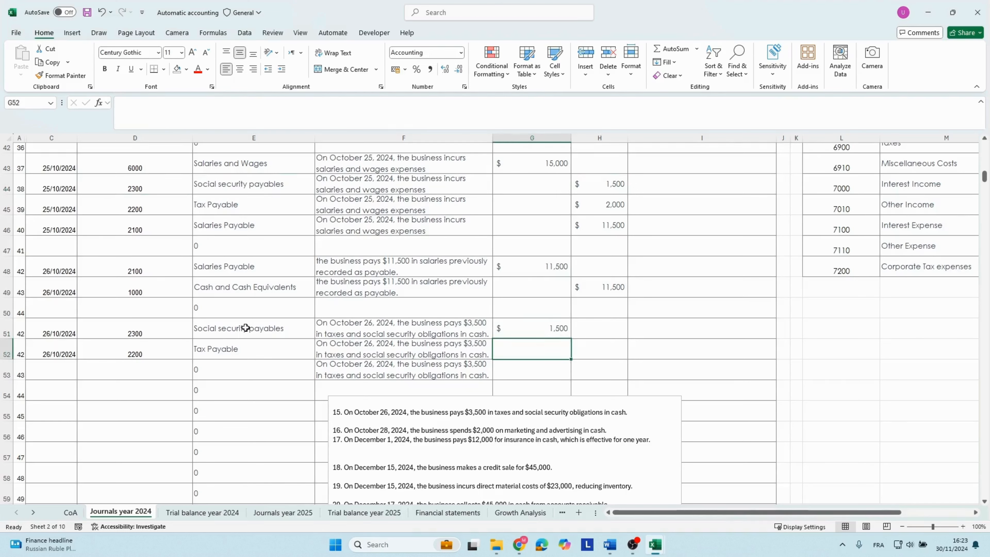
Enter a debit of 2000 for Tax Payable in row 52, matching the October 25 credit.
click(248, 344)
click(236, 206)
click(600, 206)
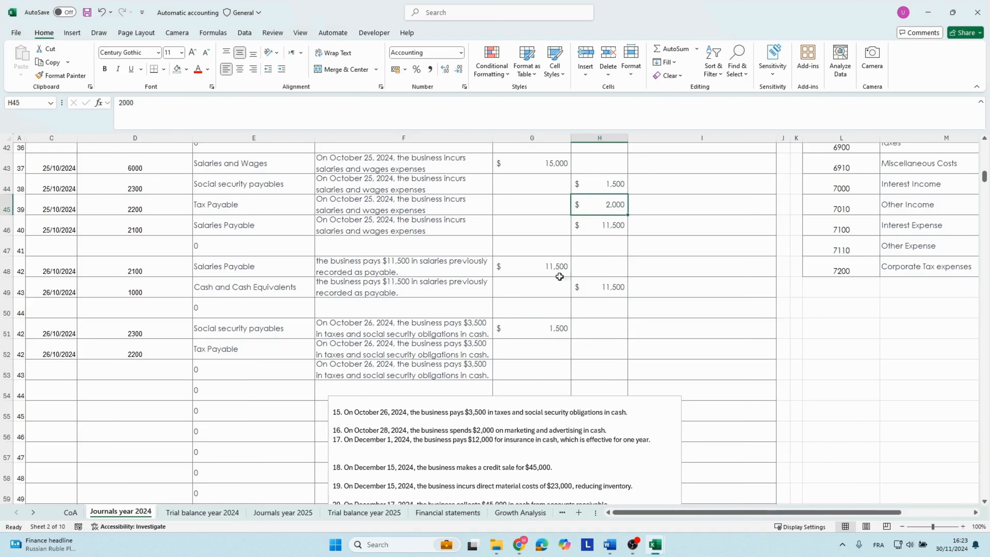
click(534, 308)
click(519, 345)
text(2,00)
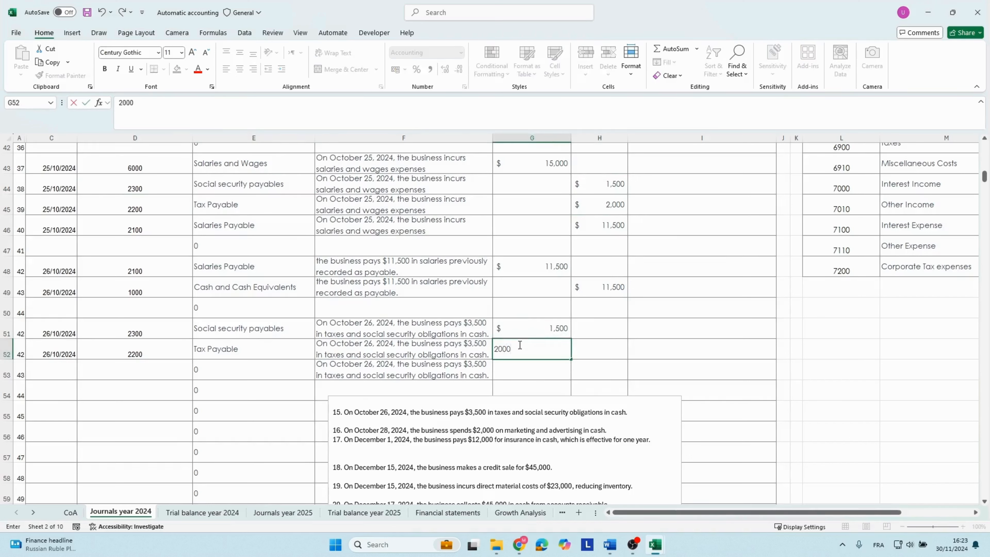
text(0)
key(Return)
Enter a credit of 3500 in row 53 to balance the two October 26 debits.
key(Right)
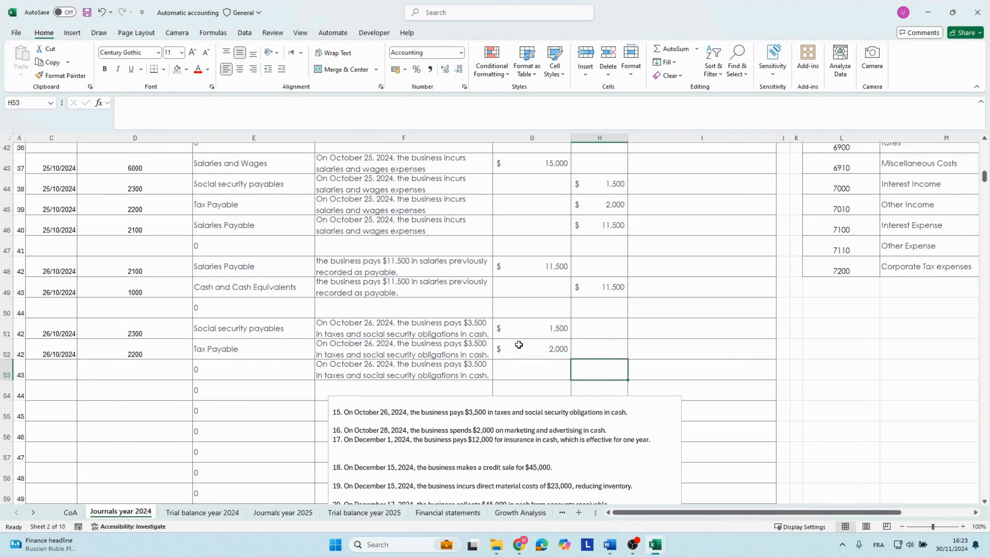
drag(545, 326, 552, 342)
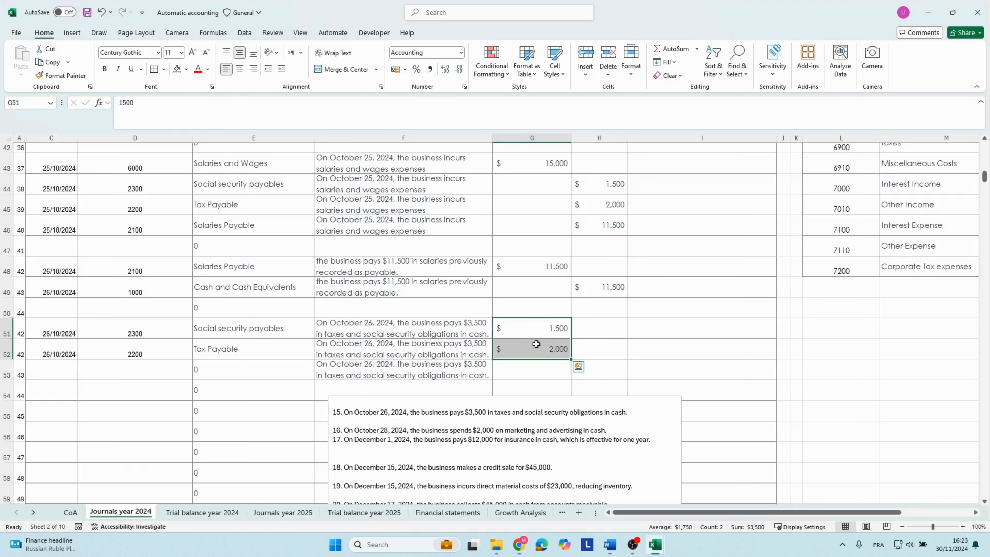
click(594, 373)
text(3500)
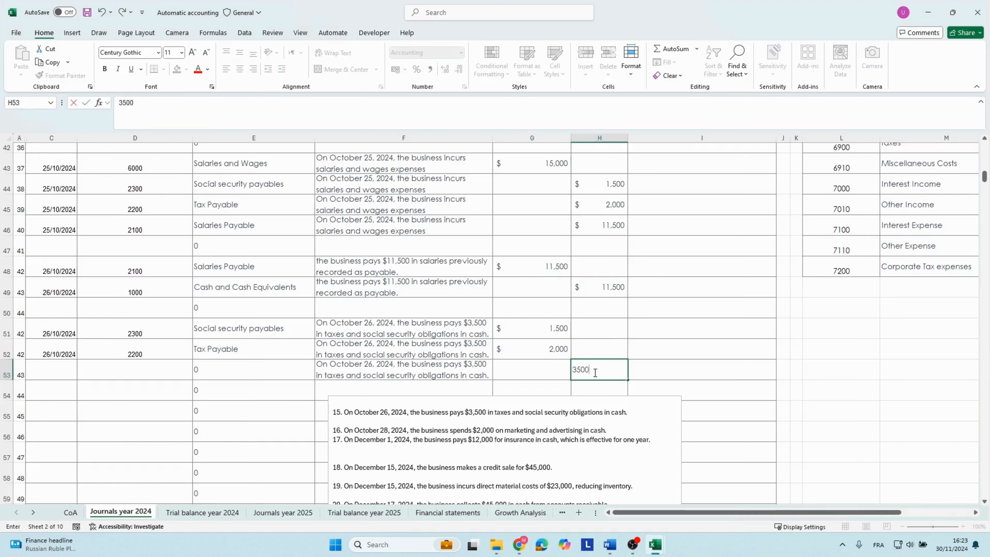
key(Return)
Fill the date 26/10/2024 down into row 53 and enter account code 1000 there.
click(52, 368)
click(54, 356)
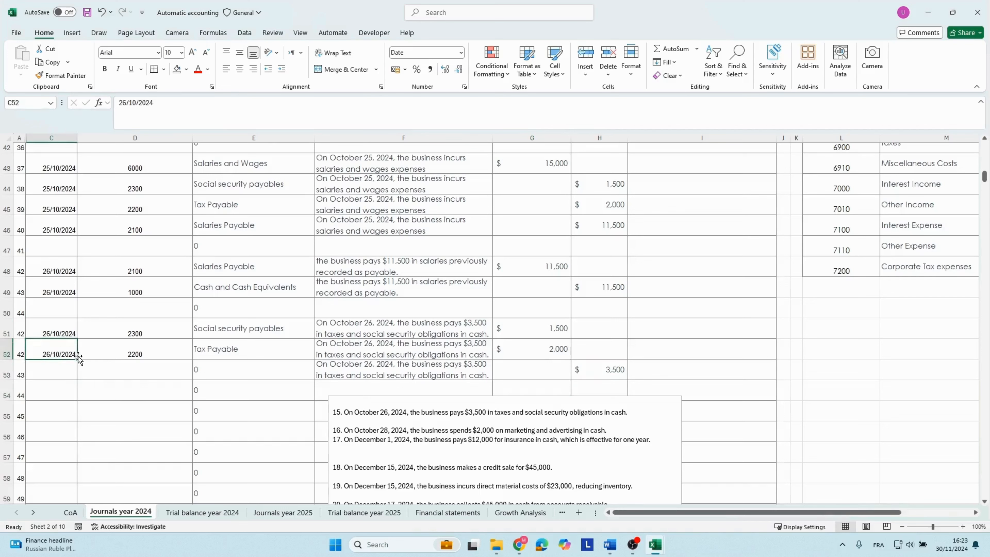
drag(73, 357, 74, 377)
click(127, 369)
text(1000)
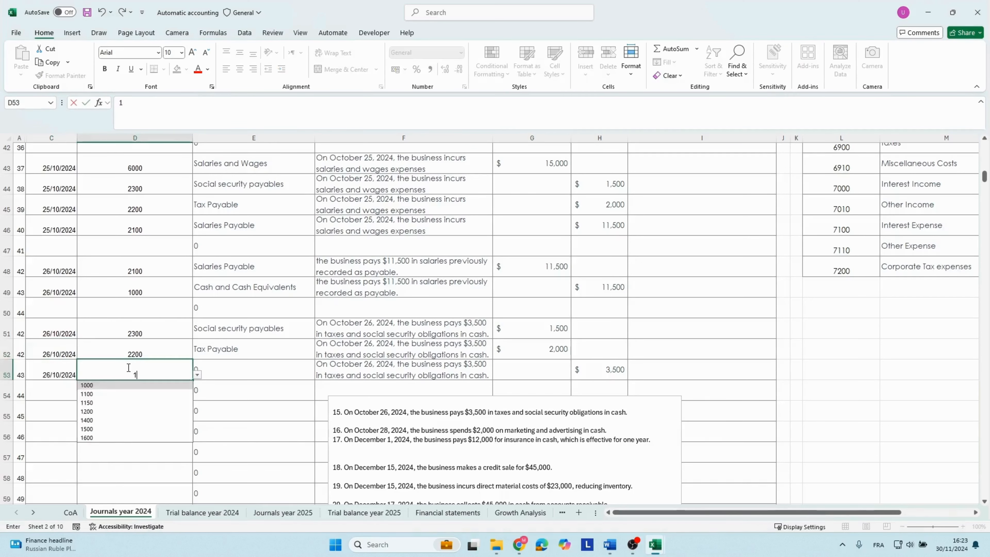
Set row 53's cash flow category to Cash Paid for Taxes.
key(Tab)
key(Tab)
key(Tab)
key(Tab)
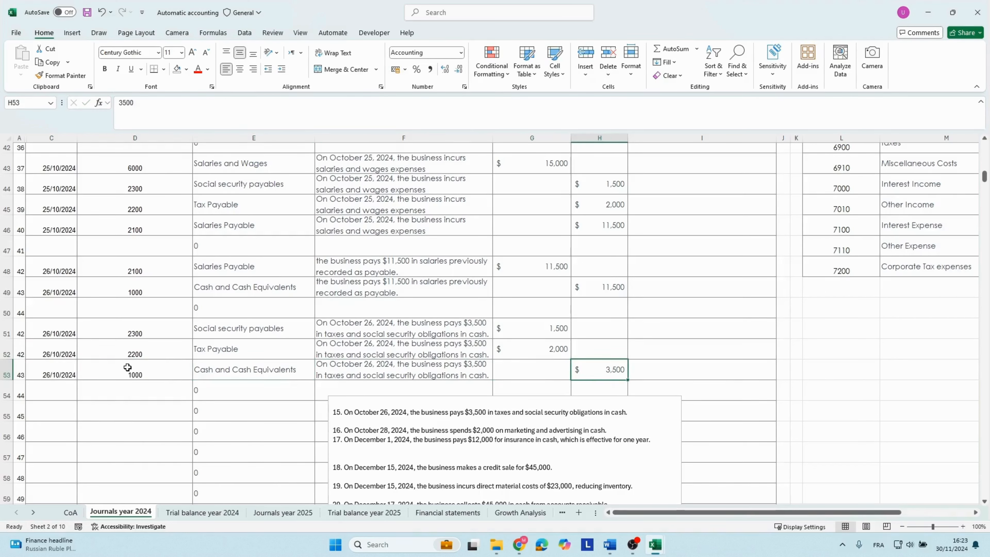
key(Tab)
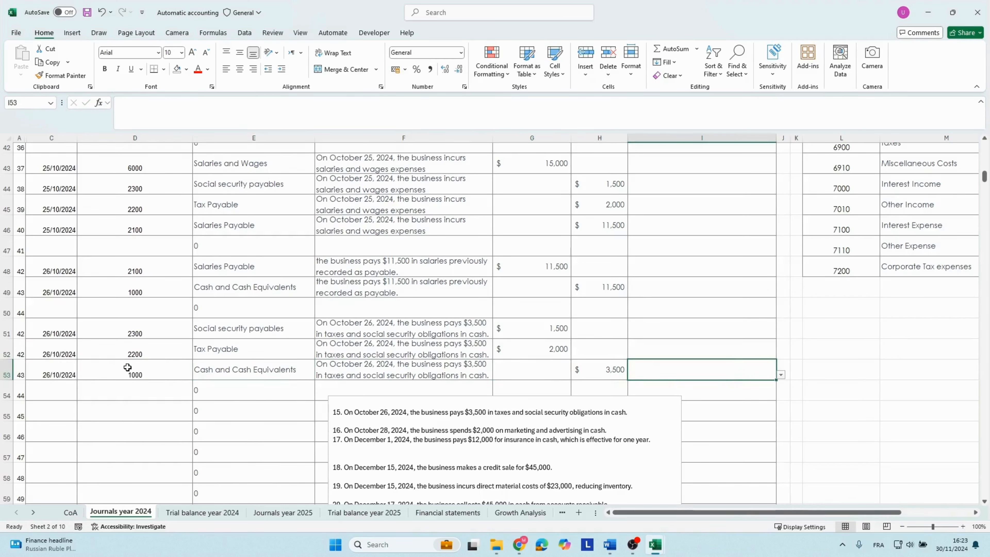
click(780, 375)
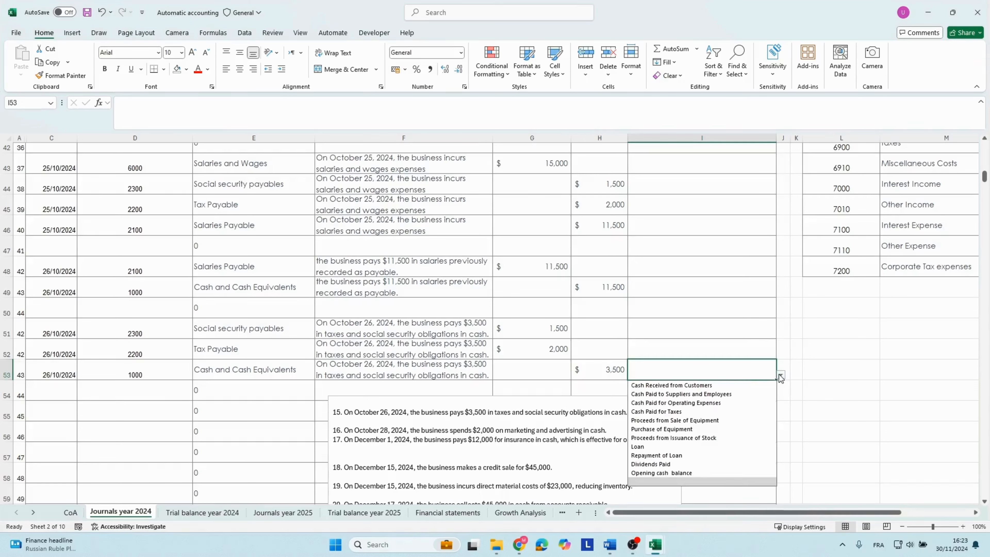
click(673, 411)
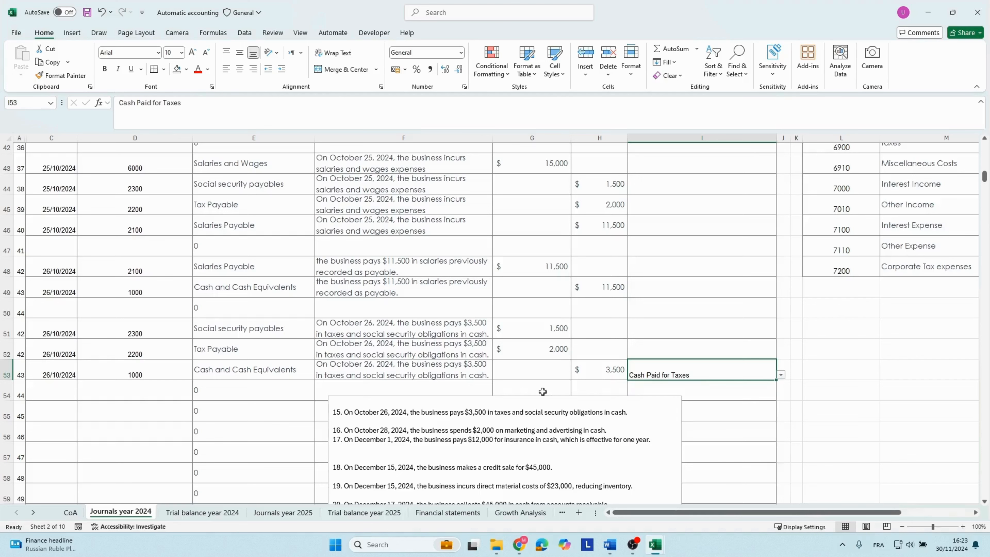
Remove completed transaction 15 from the transaction text box and copy transaction 16's text about spending $2,000 on marketing and advertising.
click(343, 334)
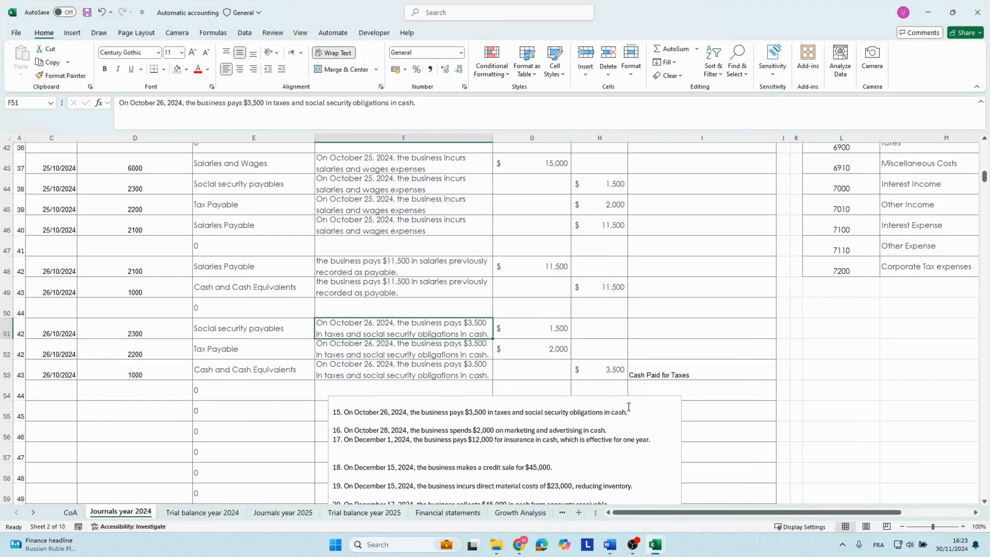
drag(629, 412, 393, 415)
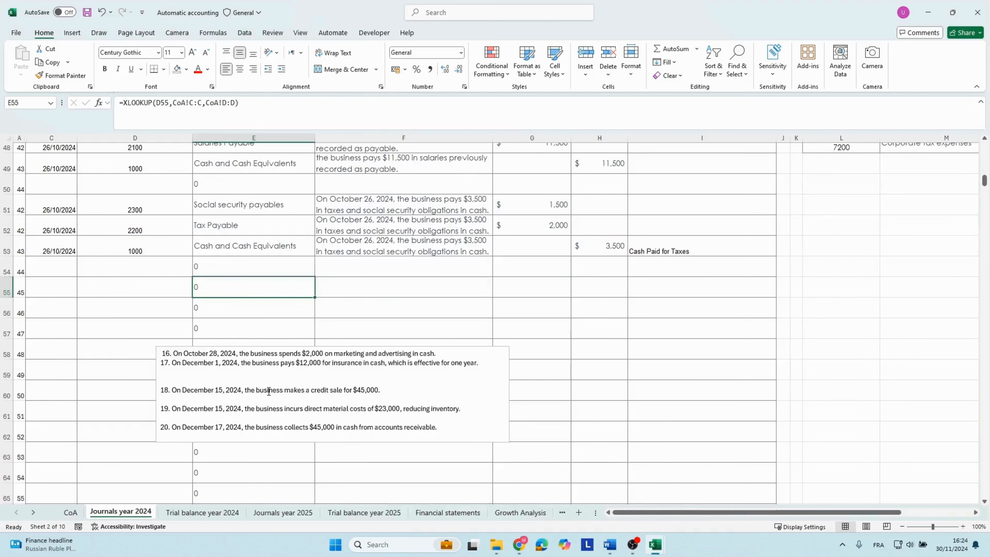
drag(176, 353, 429, 350)
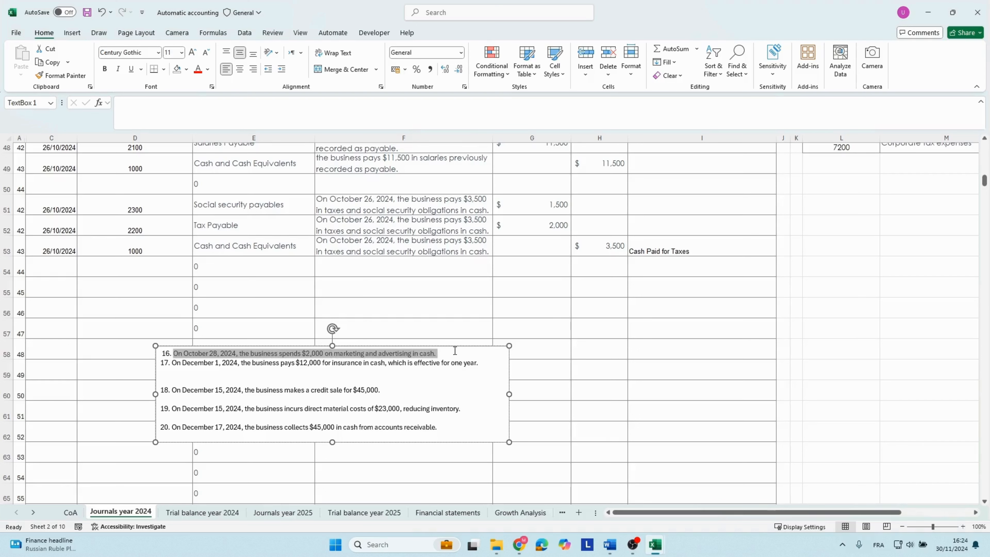
drag(454, 351, 454, 352)
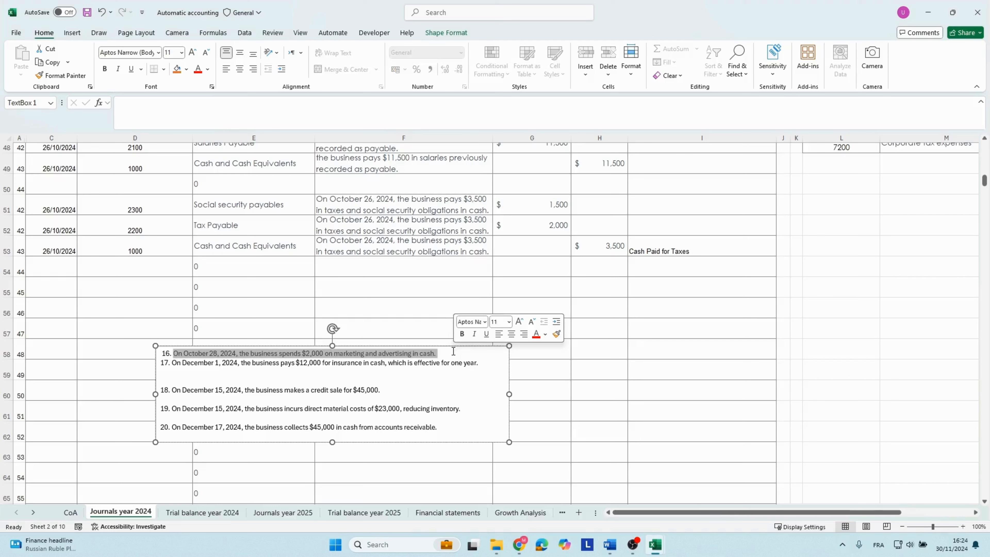
Enter the date 28/10/2024 in row 55 for the marketing and advertising entry.
click(64, 288)
text(28/)
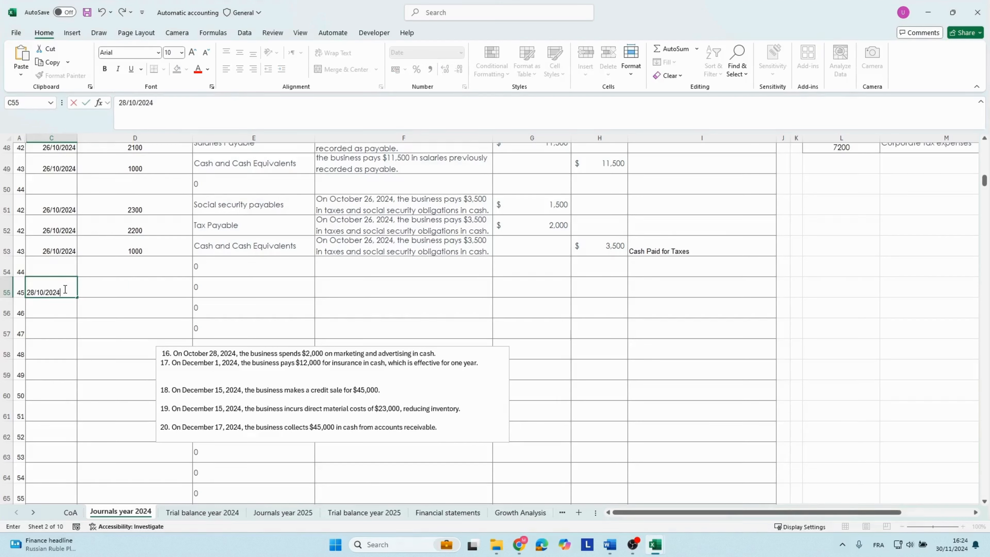
text(10/2024)
key(Tab)
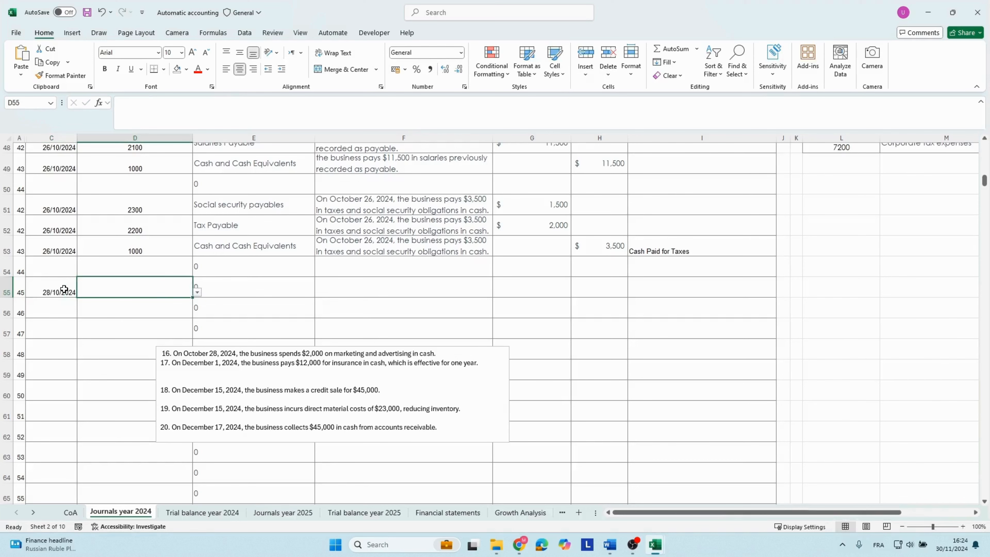
Look up the Marketing and Advertising account in the chart of accounts list and enter its code 6700 in row 55.
scroll(824, 419, right, 3)
scroll(824, 420, up, 3)
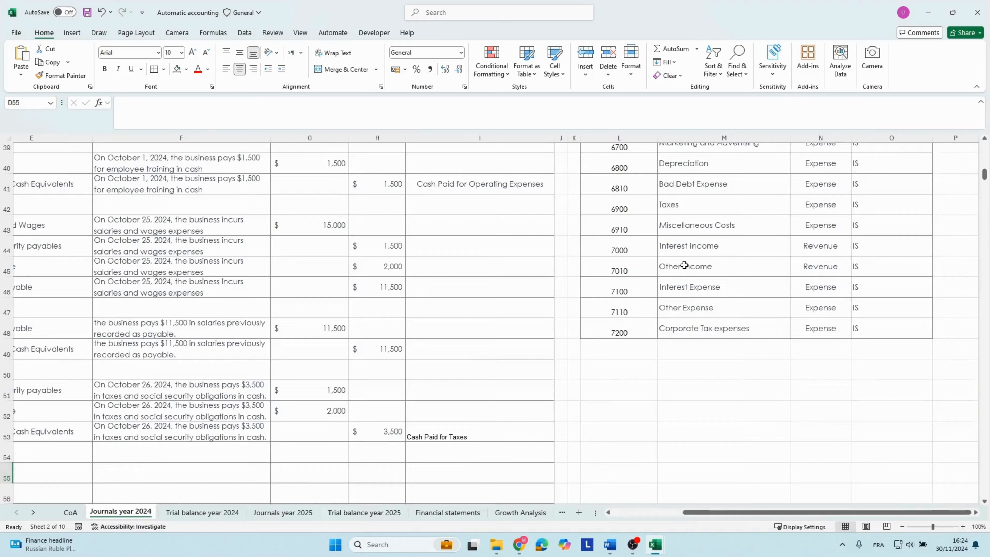
scroll(684, 265, up, 2)
click(616, 268)
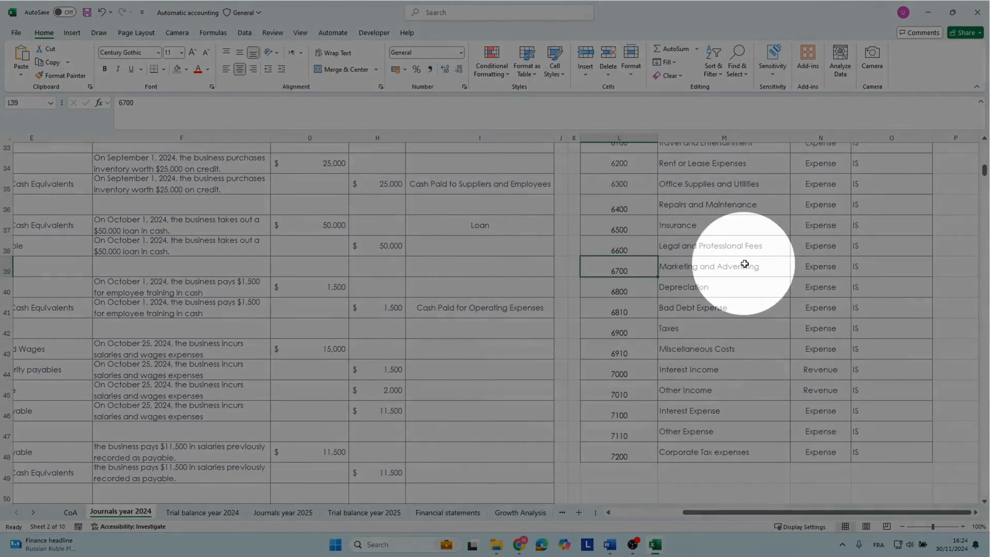
click(66, 370)
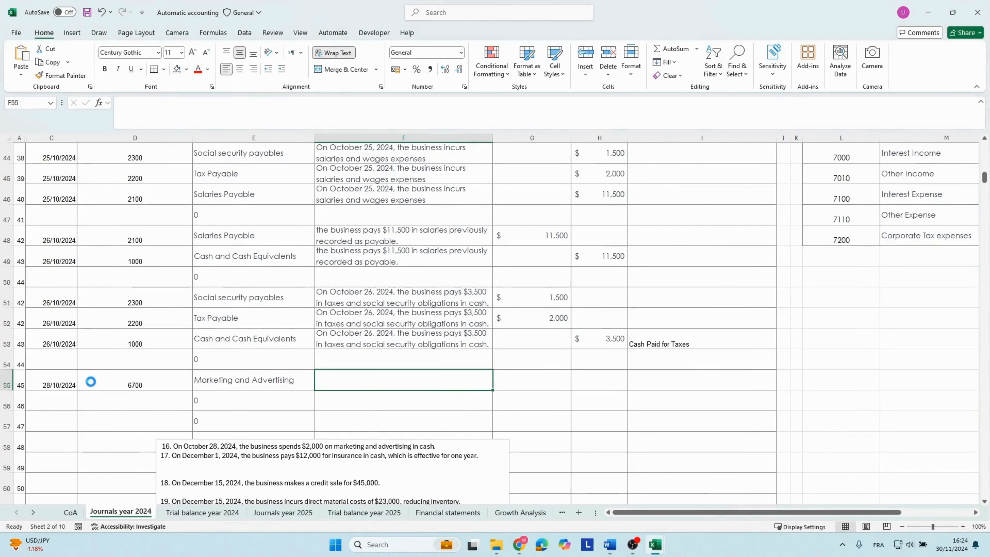
Paste transaction 16's text as row 55's description and enter a debit of 2000.
text(On October 28, 2024, the business spends $2,000 on marketing and advertising in cash.)
click(540, 382)
text(2000)
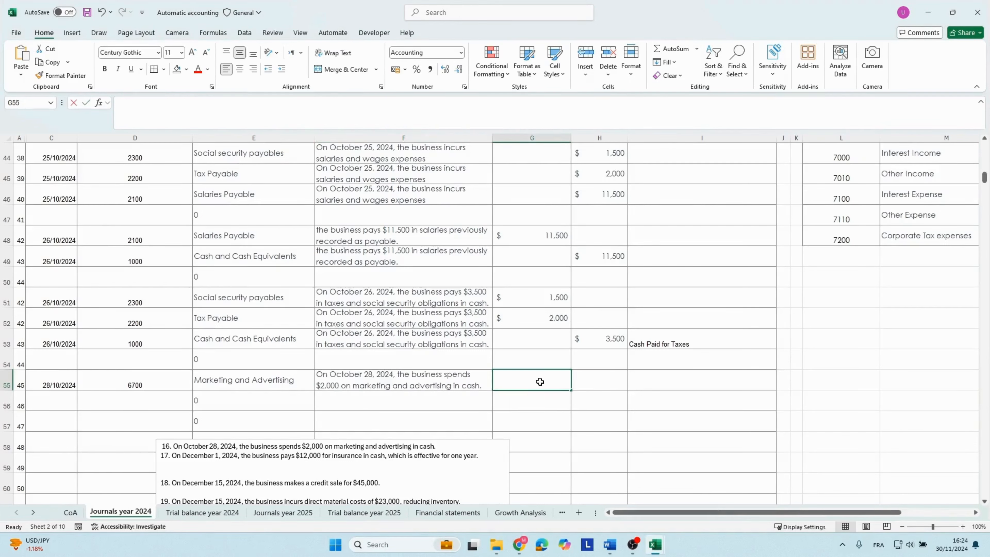
key(Return)
Copy the date 28/10/2024 from row 55 into row 56 and enter account code 1000 there.
key(Left)
key(Left)
key(Left)
key(Left)
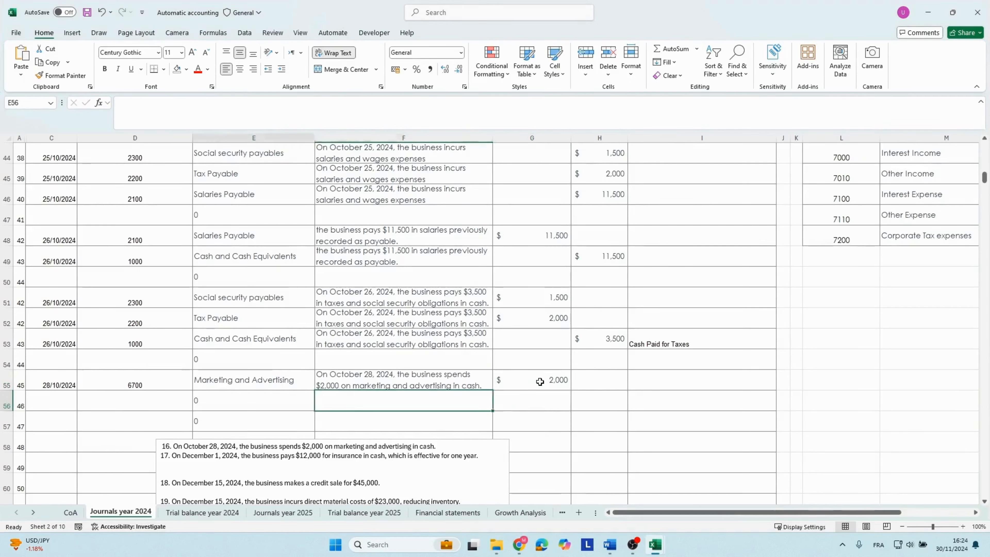
key(Up)
key(ctrl+c)
key(Down)
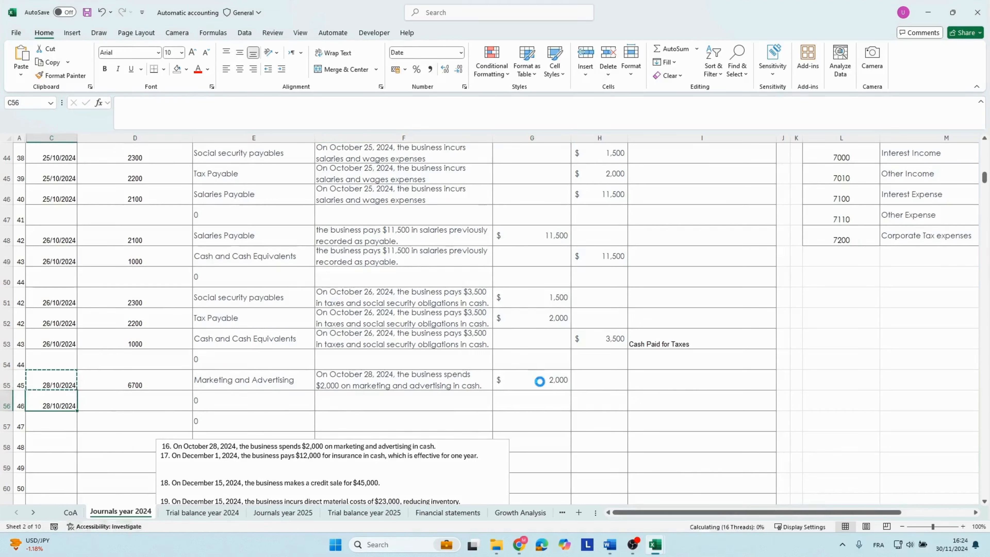
key(ctrl+v)
key(Right)
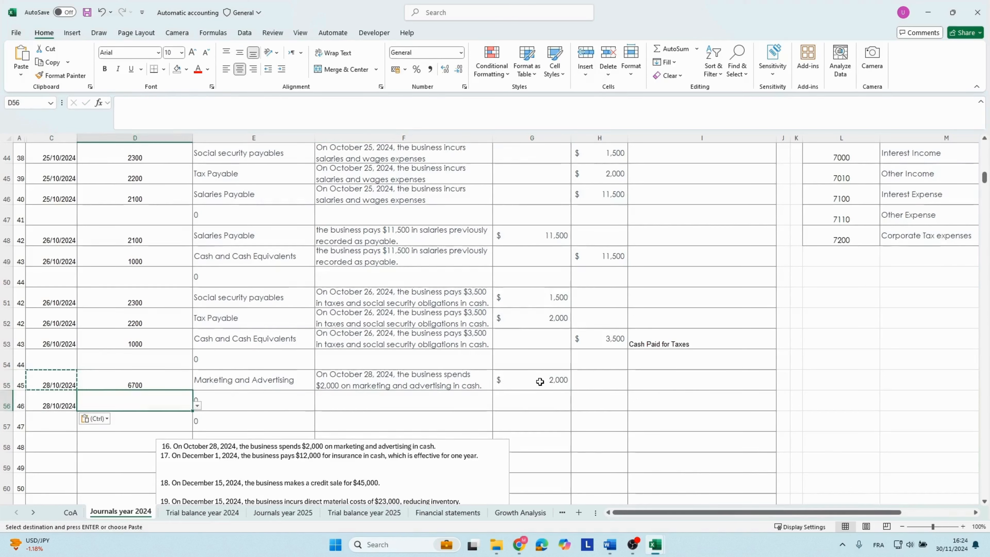
text(1000)
key(Right)
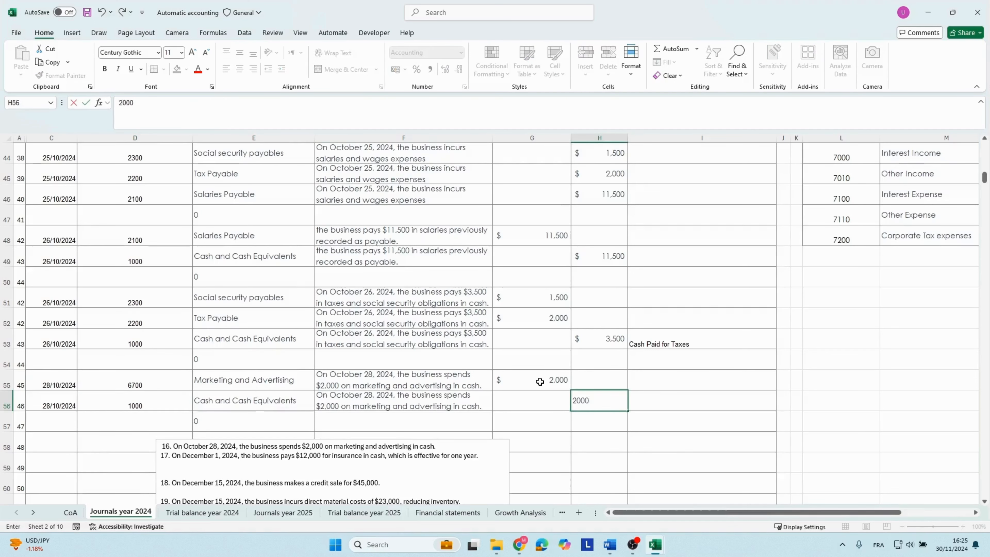
Complete row 56 with the October 28 marketing description, a 2000 credit and the category Cash Paid for Operating Expenses.
key(Right)
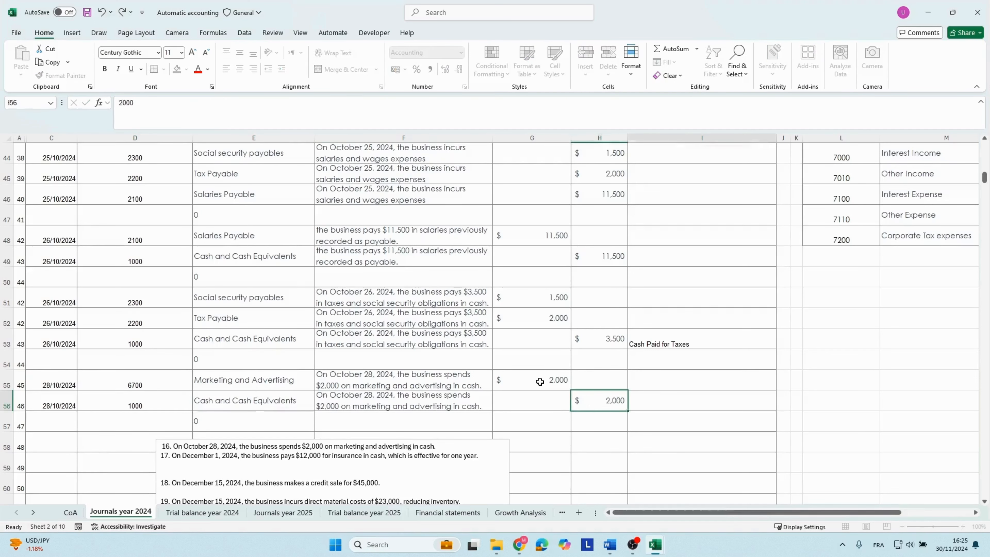
click(784, 403)
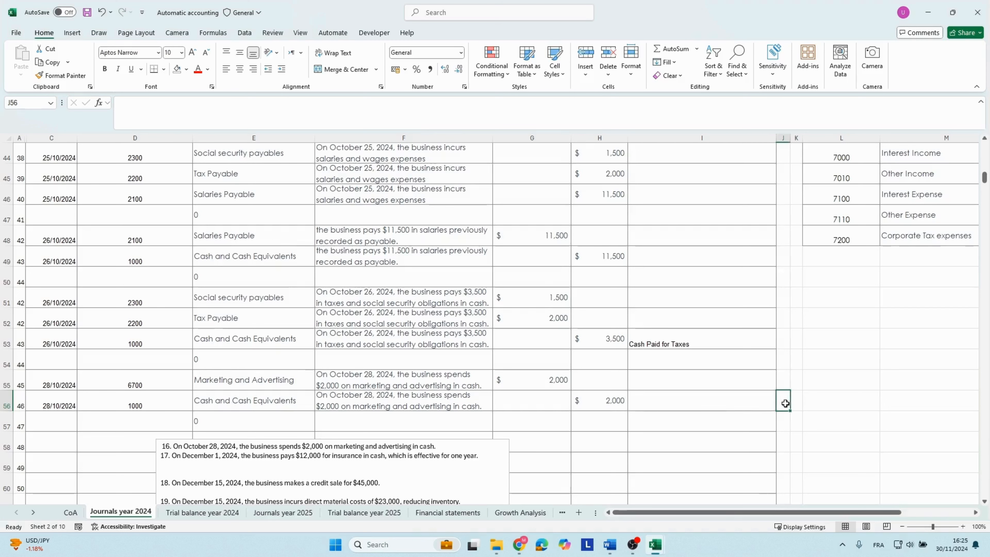
click(753, 399)
click(781, 405)
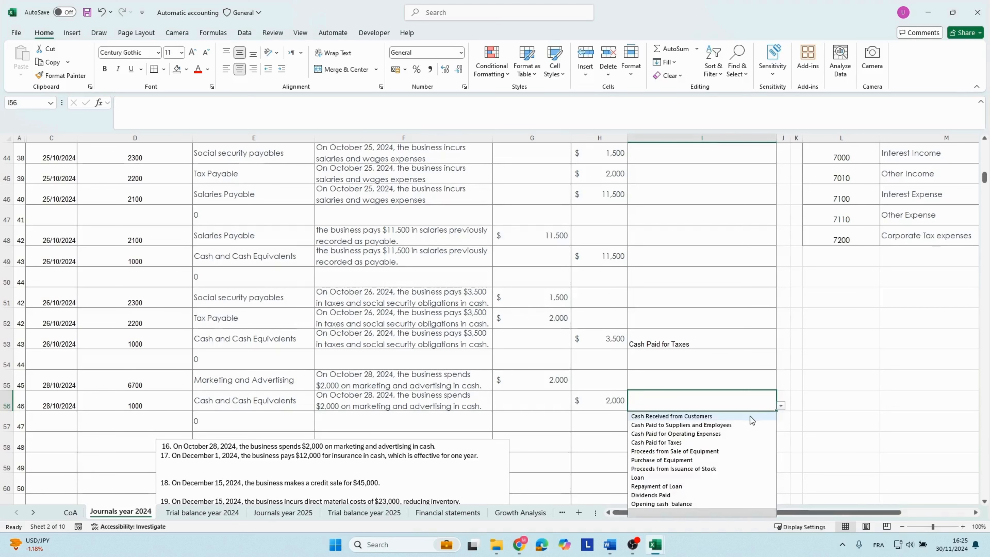
click(659, 434)
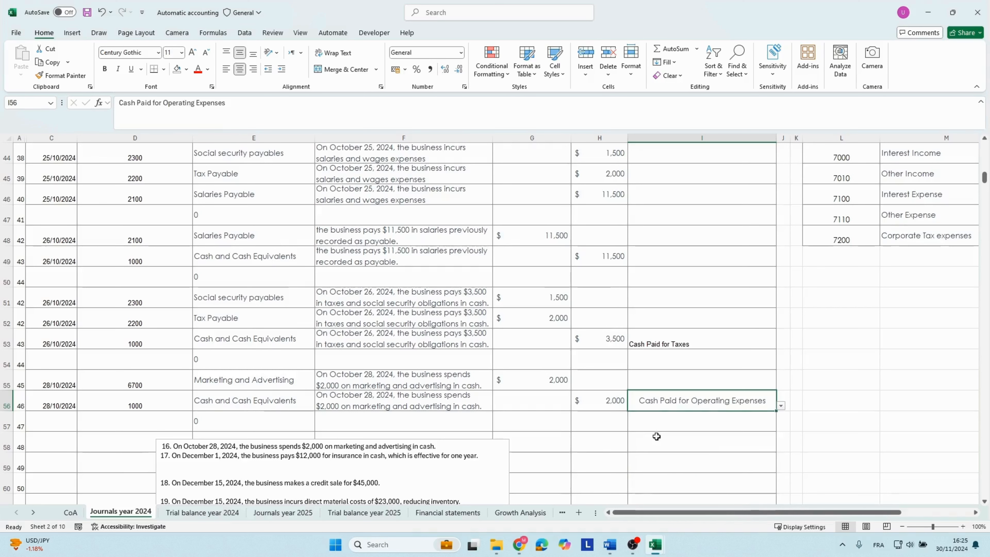
Move the transactions text box beside the journal to copy transaction 17's text, and enter the date 01/12/2024 in row 58.
drag(225, 473, 656, 289)
drag(603, 270, 943, 270)
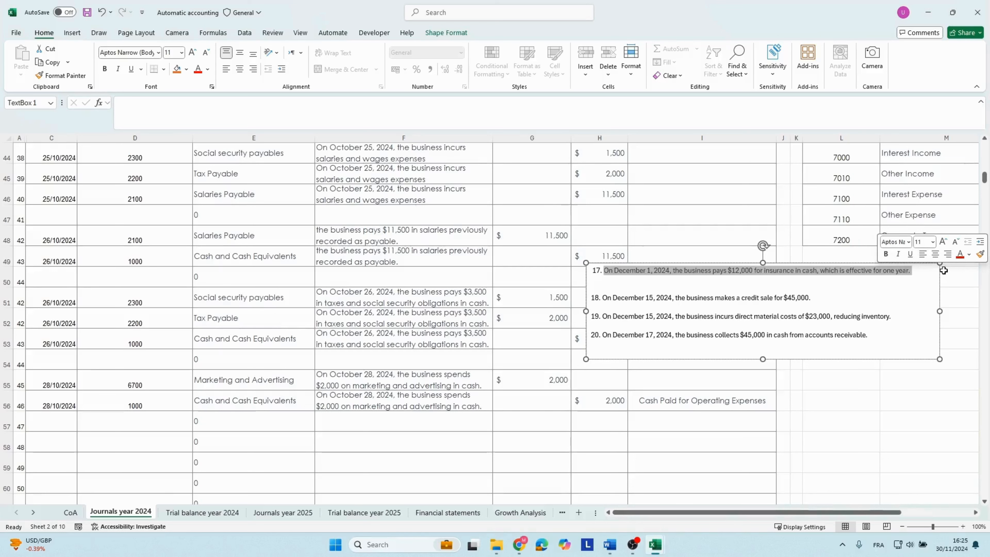
click(65, 440)
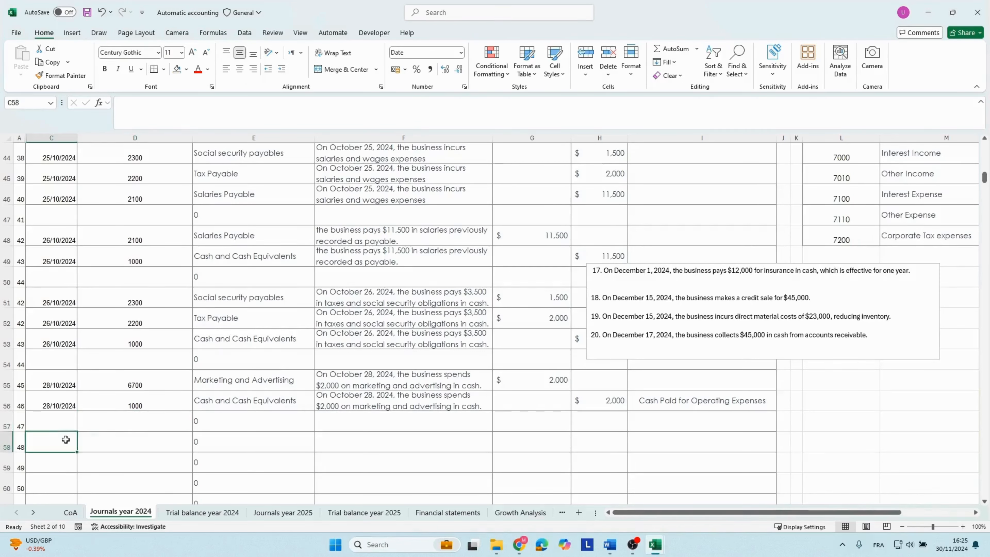
text(01/)
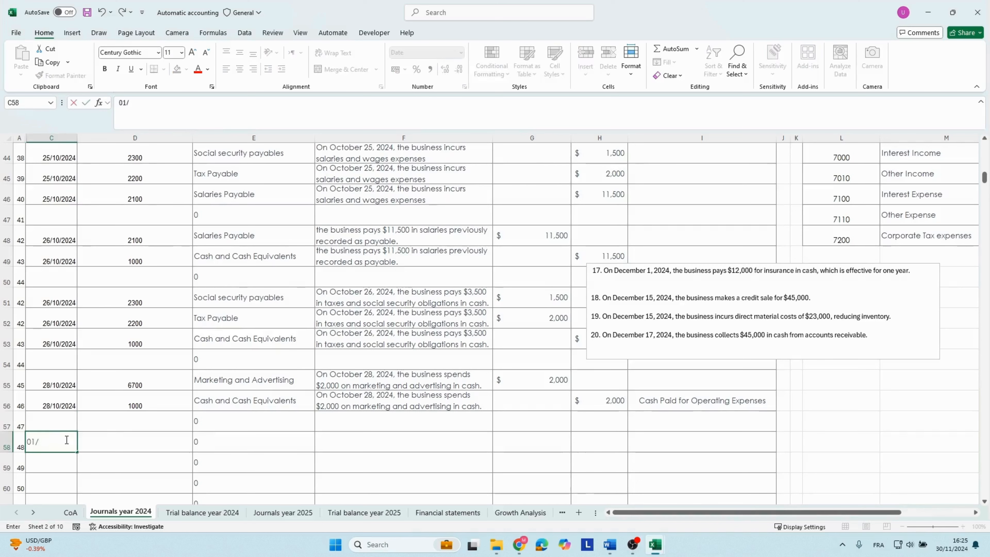
text(12/2024)
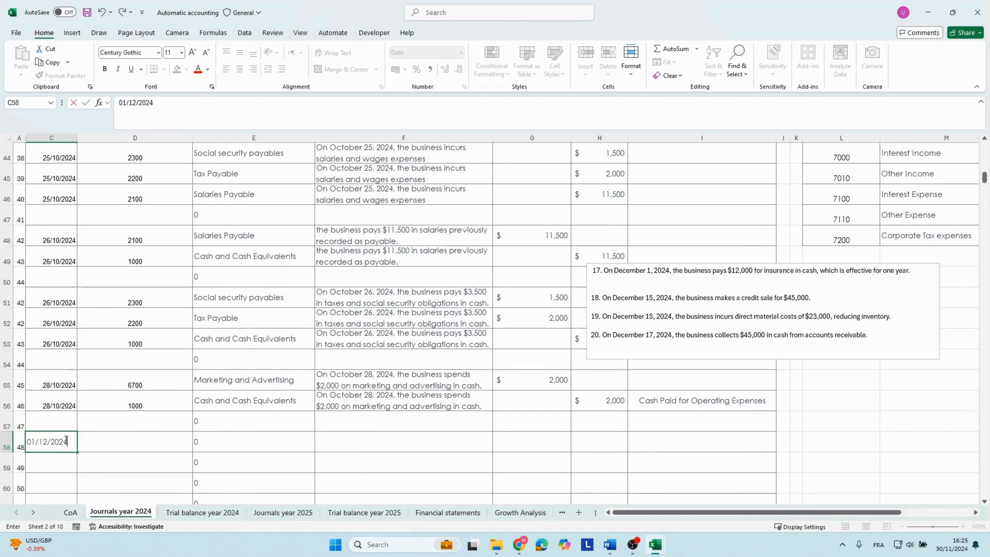
key(Tab)
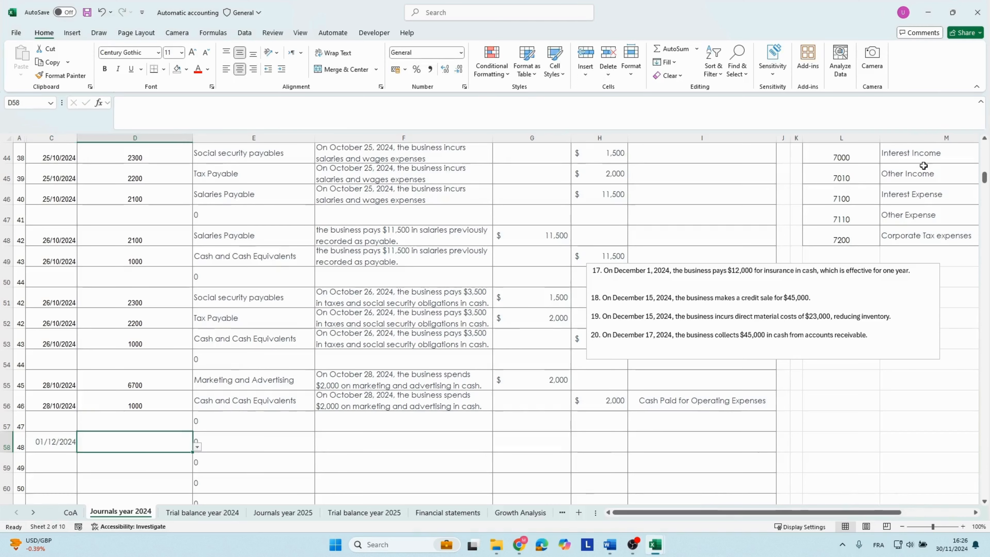
Look up the Insurance account in the chart of accounts list and enter its code 6500 in row 58.
scroll(924, 166, up, 3)
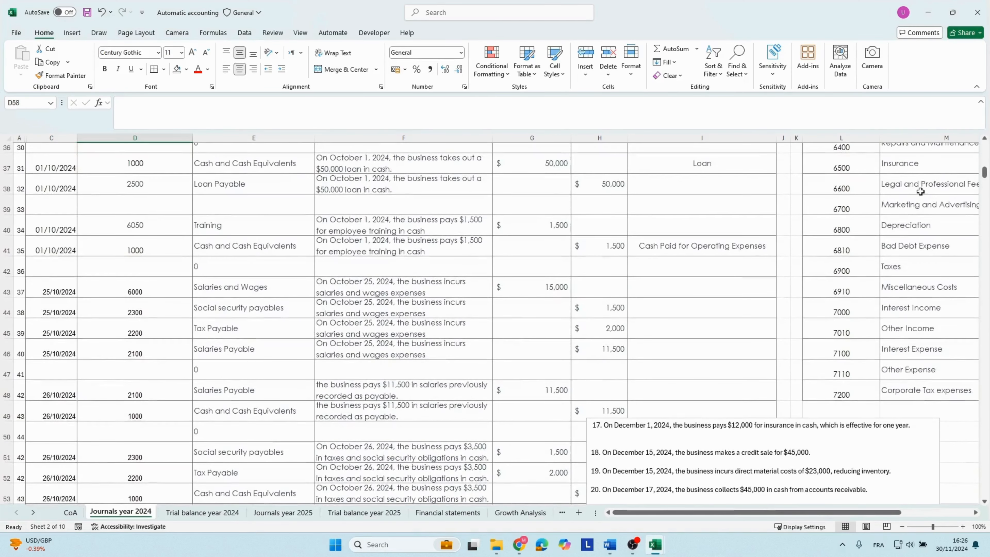
click(633, 309)
click(840, 167)
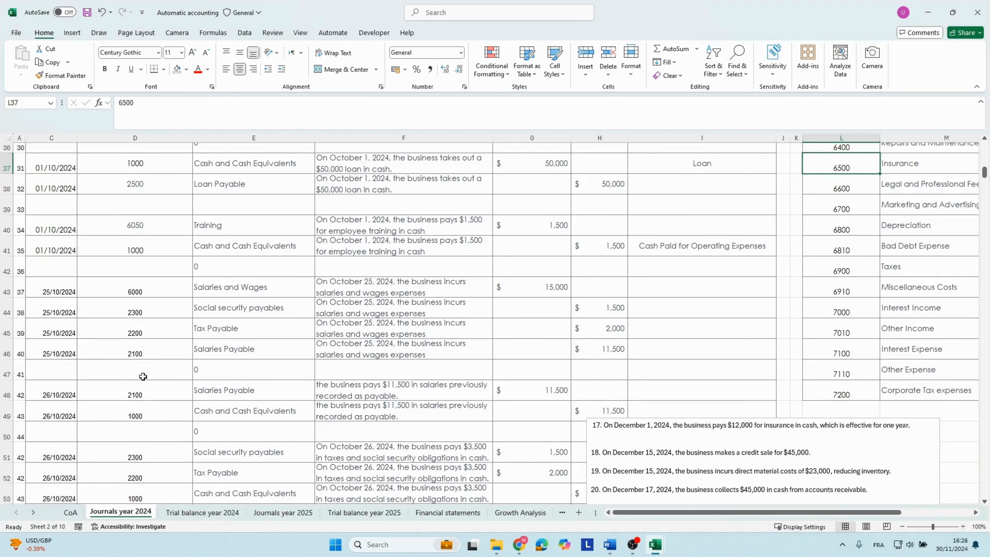
scroll(143, 377, down, 4)
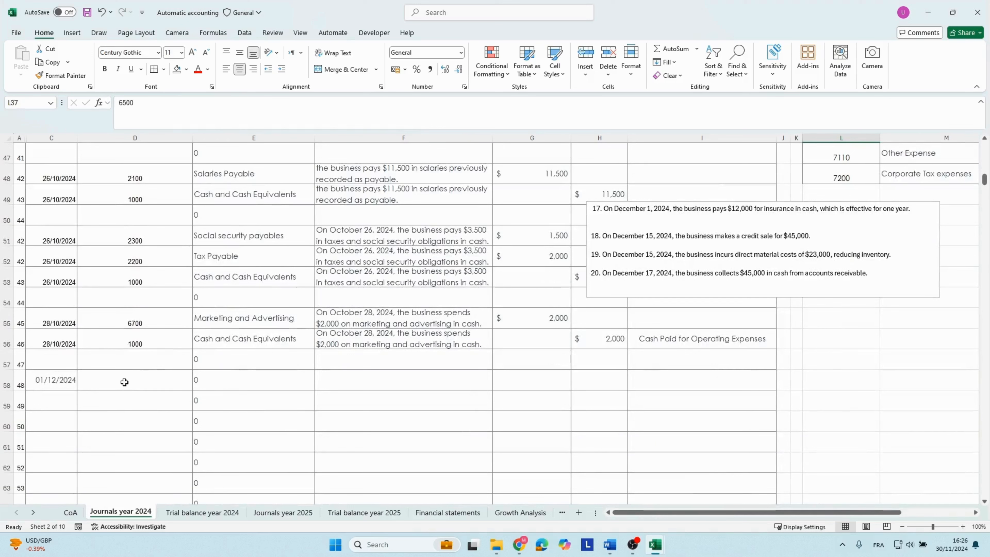
click(124, 381)
text(6500)
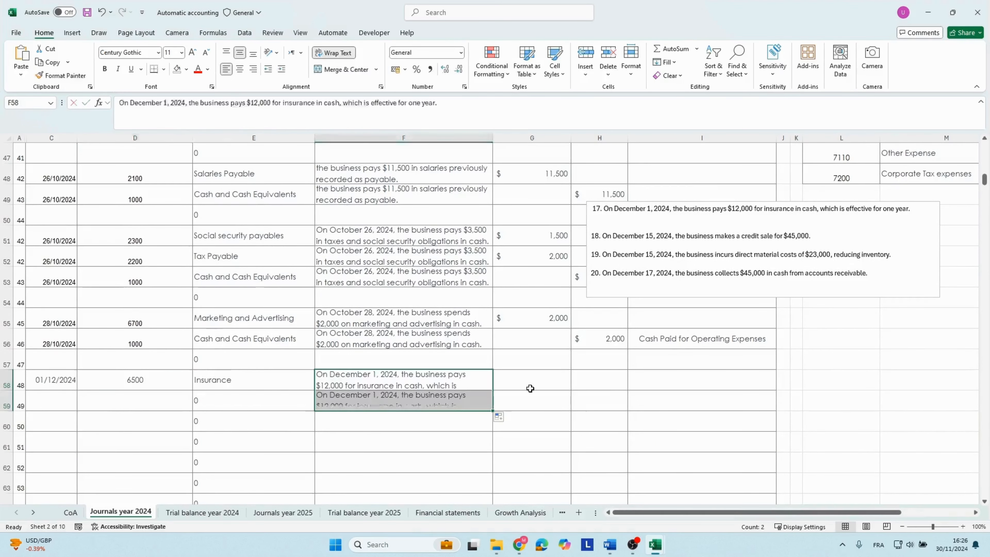
Fill the descriptions of rows 58 and 59 with transaction 17's text and enter a debit of 12000 in row 58.
click(530, 380)
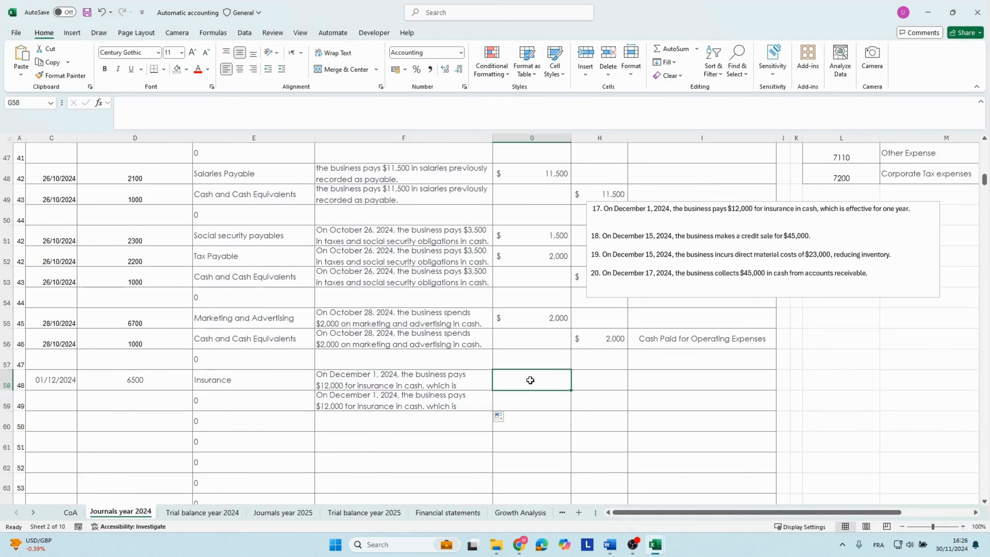
text(1200)
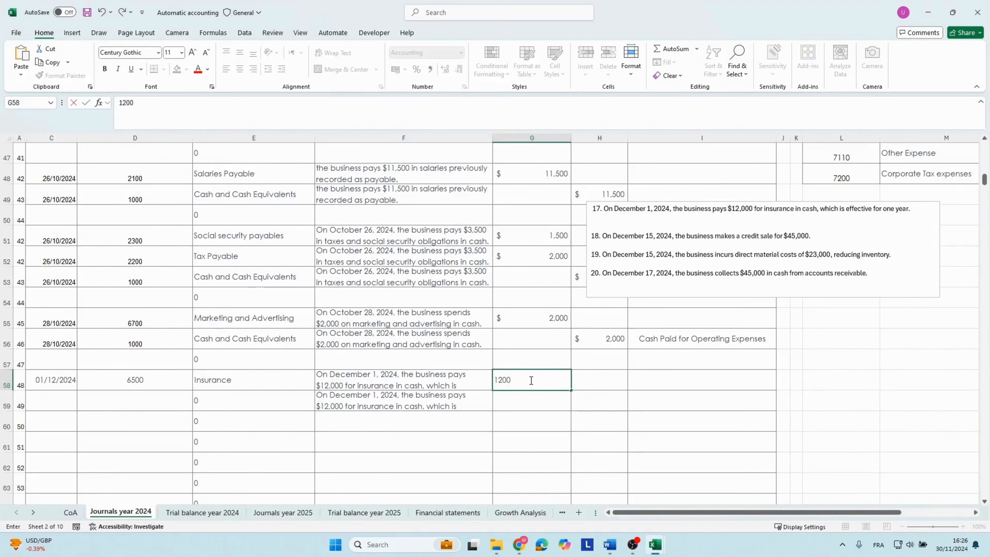
key(Tab)
Copy the date 01/12/2024 from row 58 into row 59 and enter account code 1000 there.
key(Left)
key(Left)
key(Left)
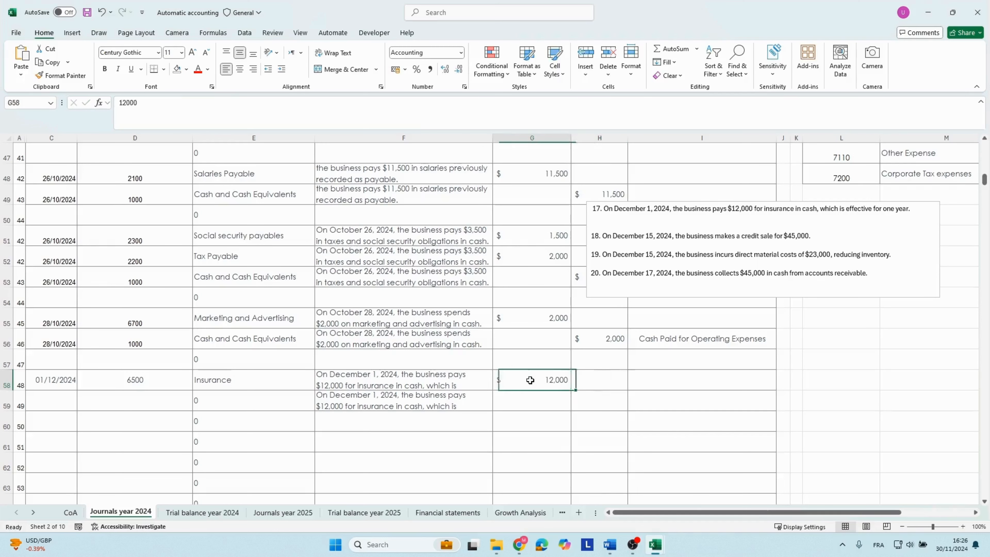
key(Left)
key(Left)
key(ctrl+c)
key(Down)
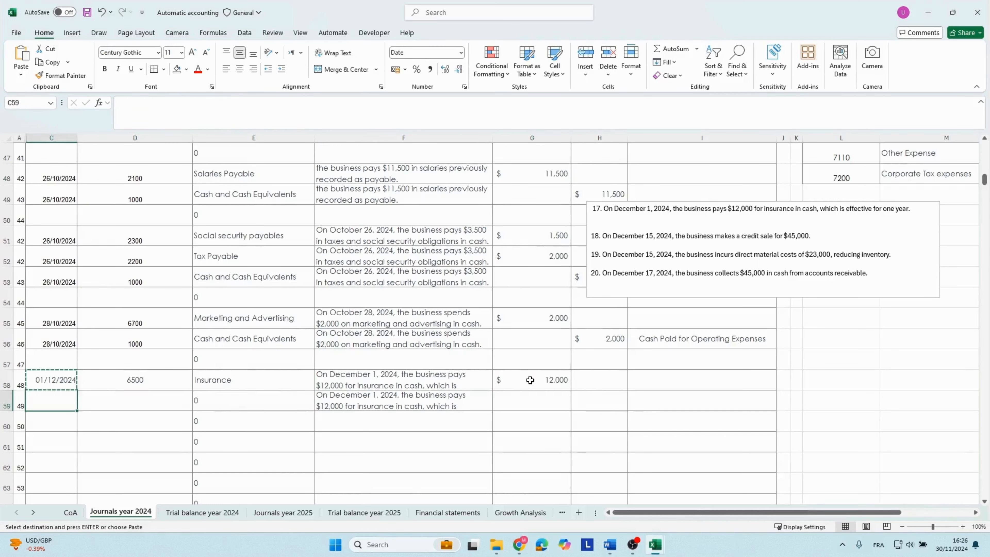
key(ctrl+v)
key(Right)
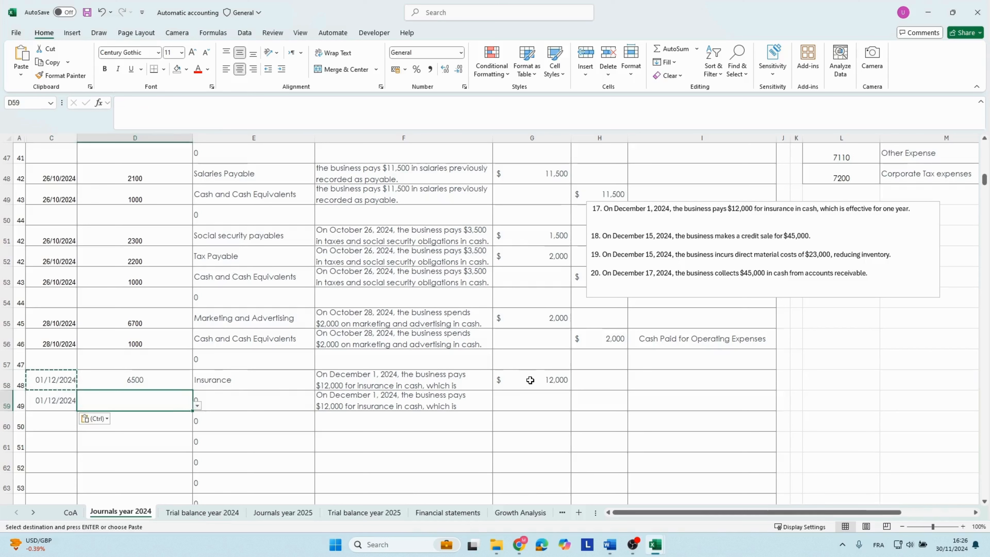
text(100)
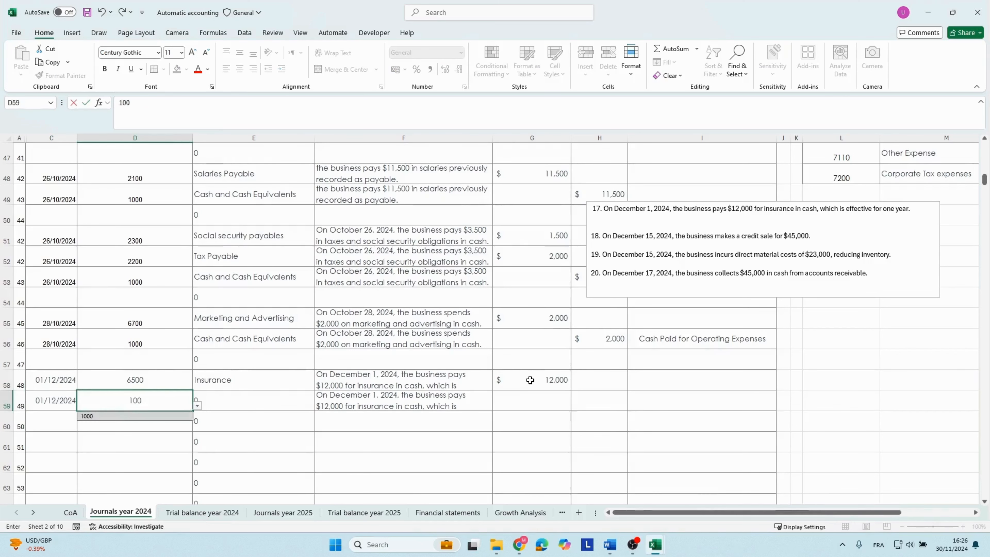
Complete row 59 with a credit of 12000 and the category Cash Paid for Operating Expenses.
key(Right)
key(Right)
key(Right)
key(Right)
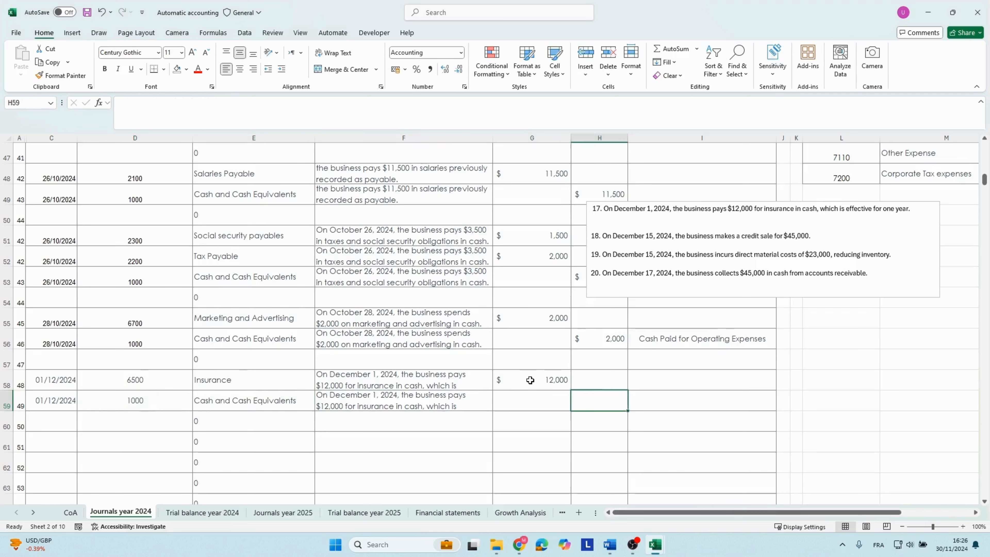
text(12000)
key(Right)
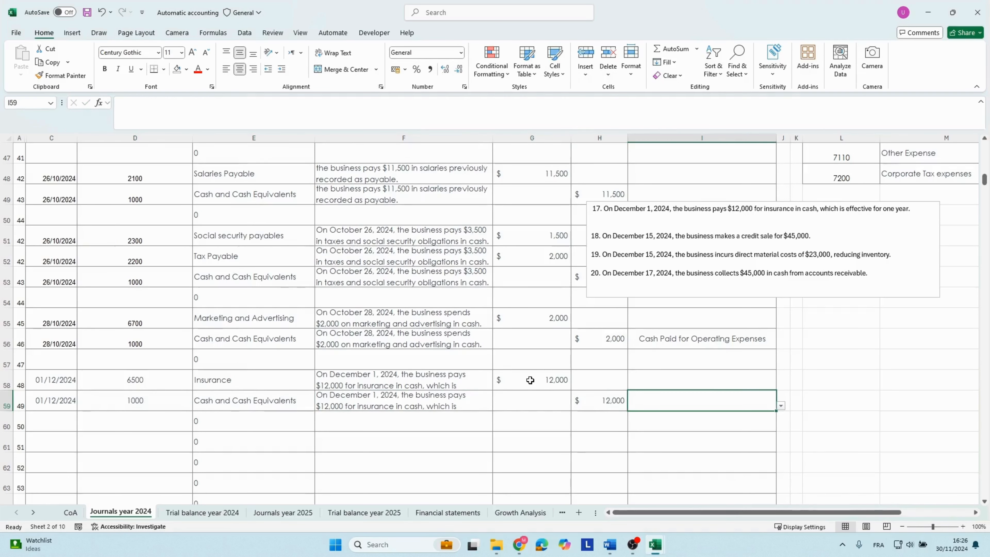
key(alt+Down)
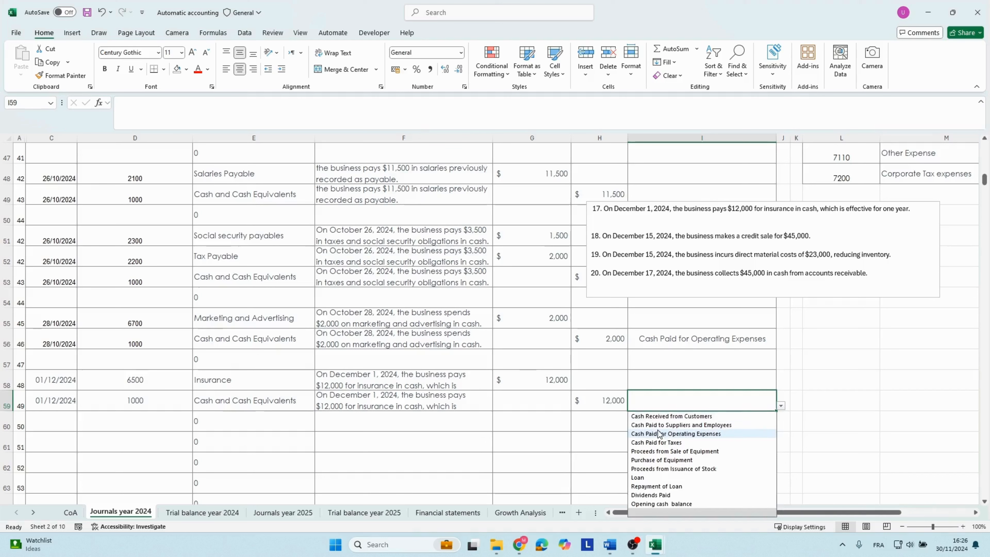
click(667, 433)
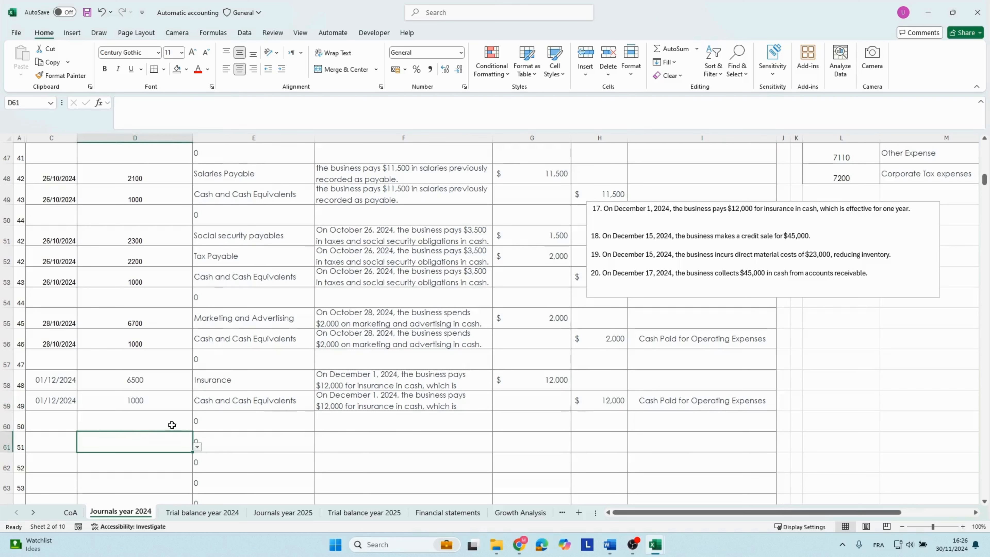
Delete transaction 17 from the transactions text box and copy transaction 18's text.
triple_click(621, 210)
key(Delete)
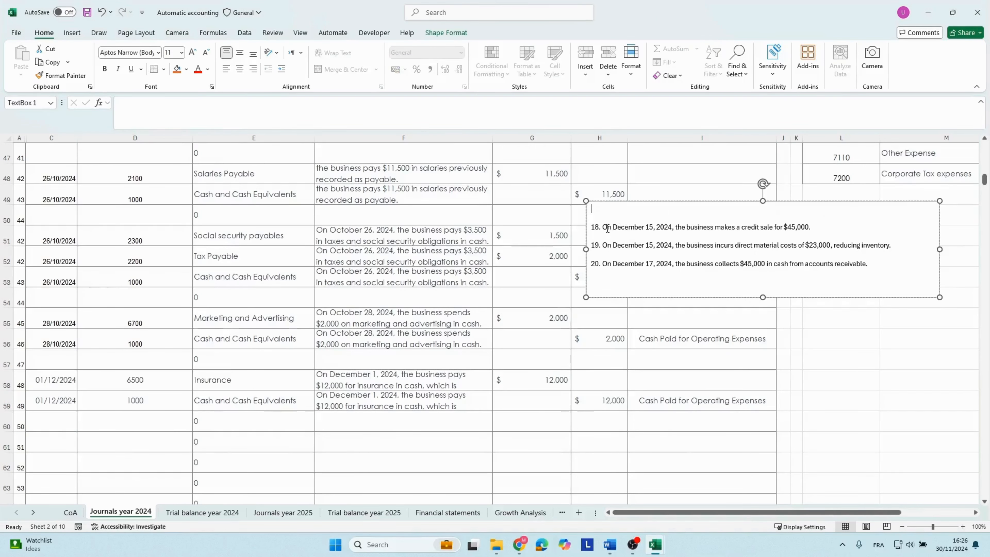
drag(604, 227, 852, 226)
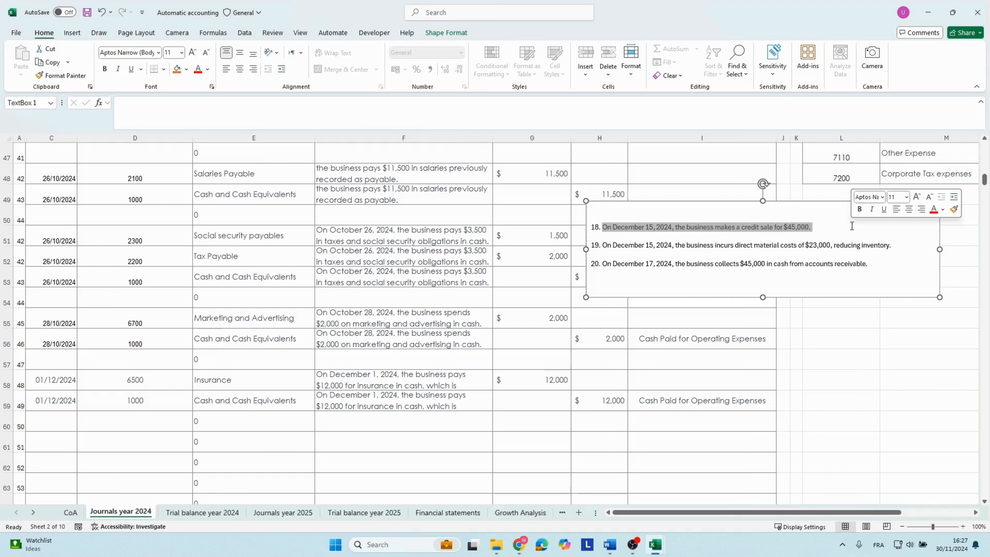
key(ctrl+c)
Enter the date 15/12/2024 and account code 1100 in row 61.
click(74, 442)
text(15/12/2024)
key(Tab)
text(1100)
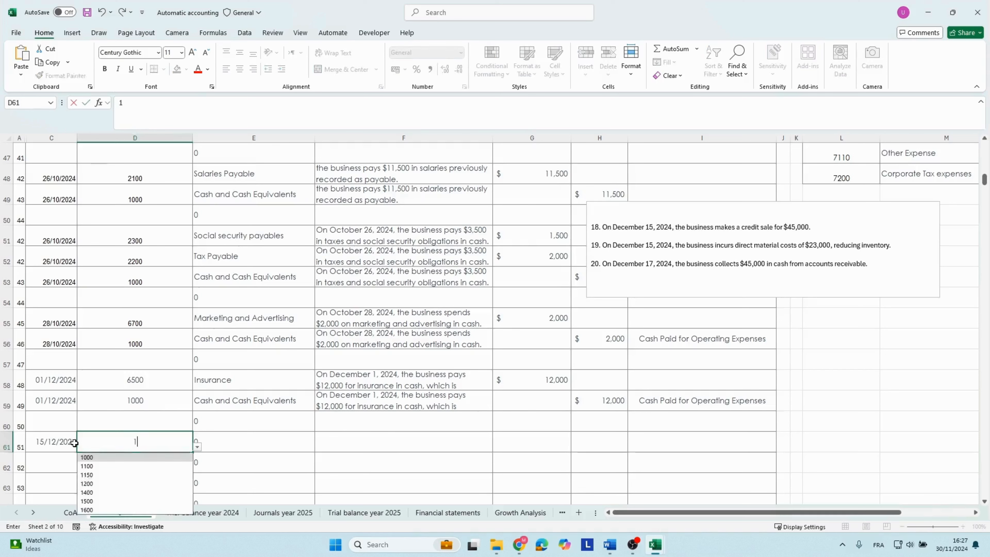
Paste transaction 18's text as row 61's description and enter a debit of 45000.
key(Tab)
key(Tab)
key(ctrl+v)
click(530, 443)
text(45)
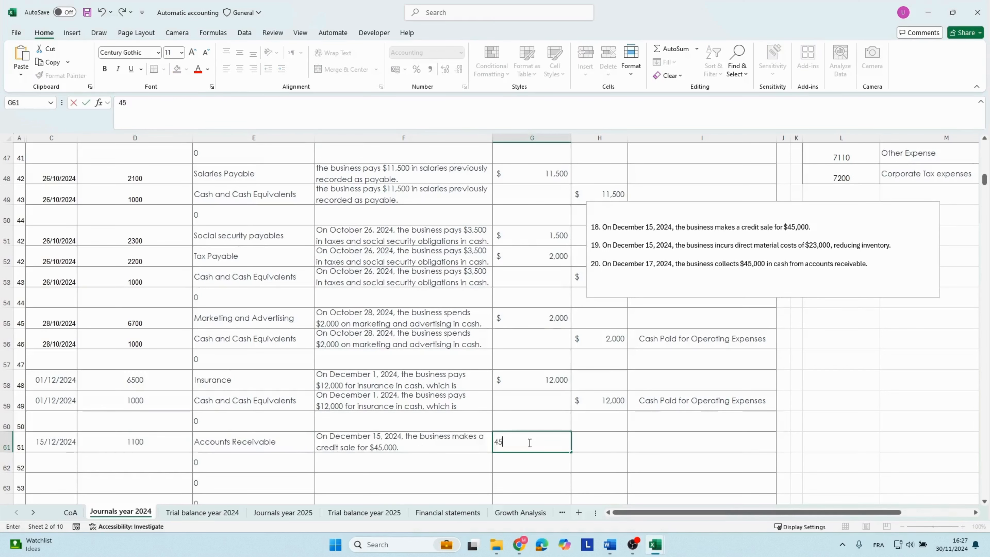
key(Return)
Copy the date 15/12/2024 from row 61 into row 62 and enter account code 4000 there.
key(Left)
key(Left)
key(Left)
key(Left)
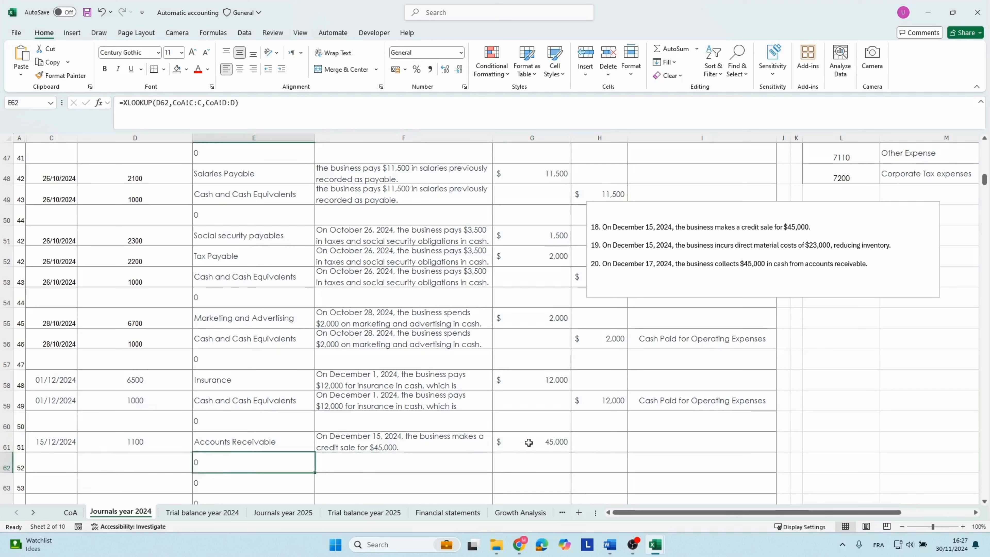
key(Up)
key(ctrl+c)
key(Down)
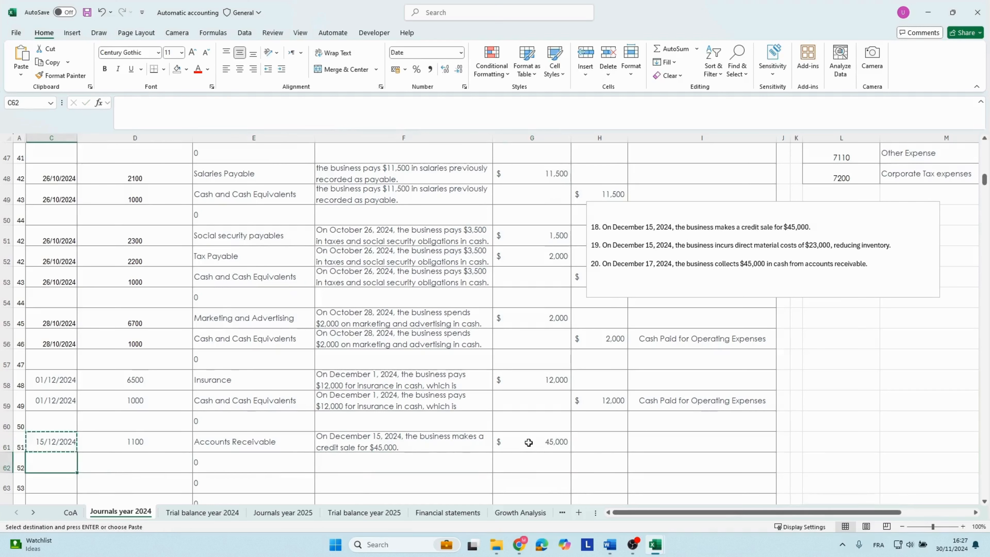
key(ctrl+v)
key(Right)
text(4000)
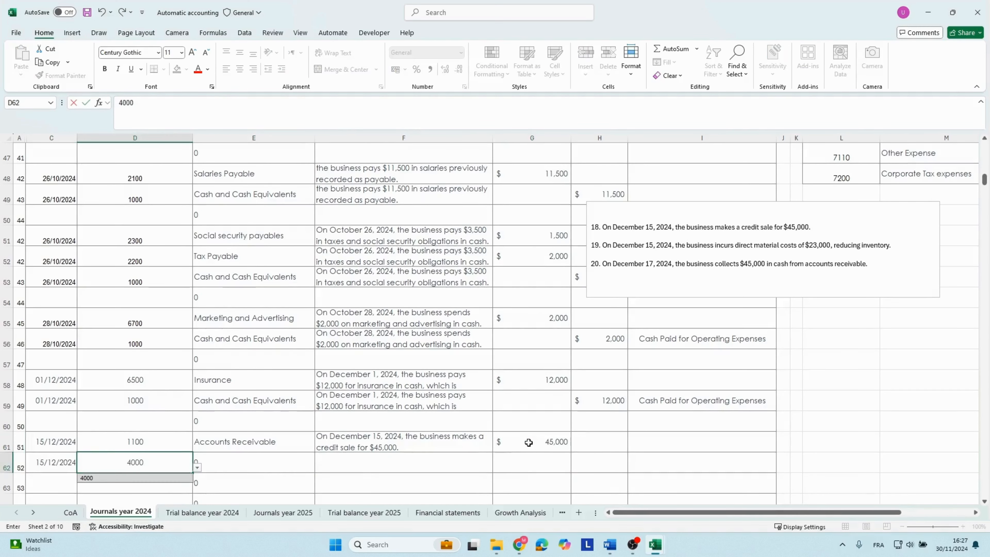
Copy the December 15 credit sale description into row 62 and enter a credit of 45000.
key(Tab)
key(Right)
key(Up)
key(ctrl+c)
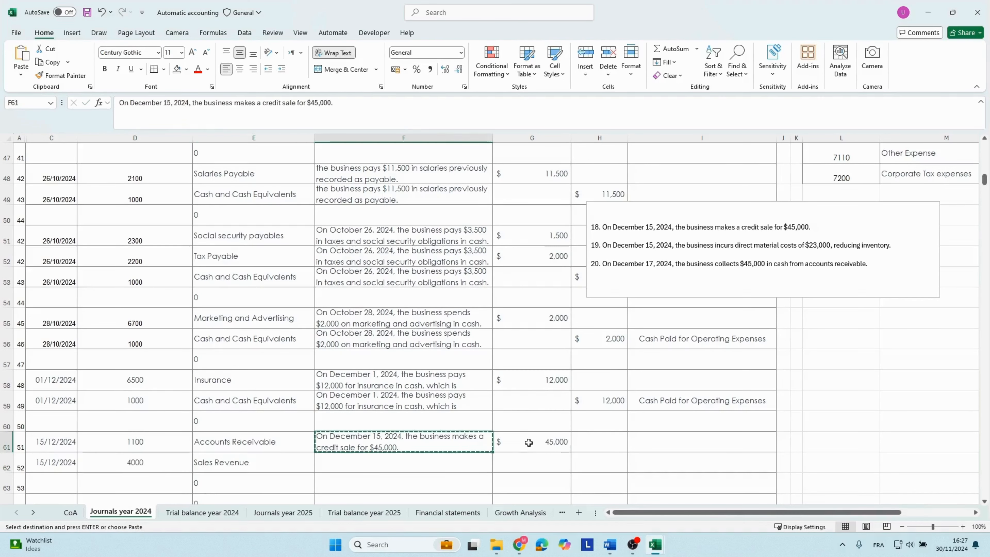
key(Down)
key(ctrl+v)
key(Right)
key(Right)
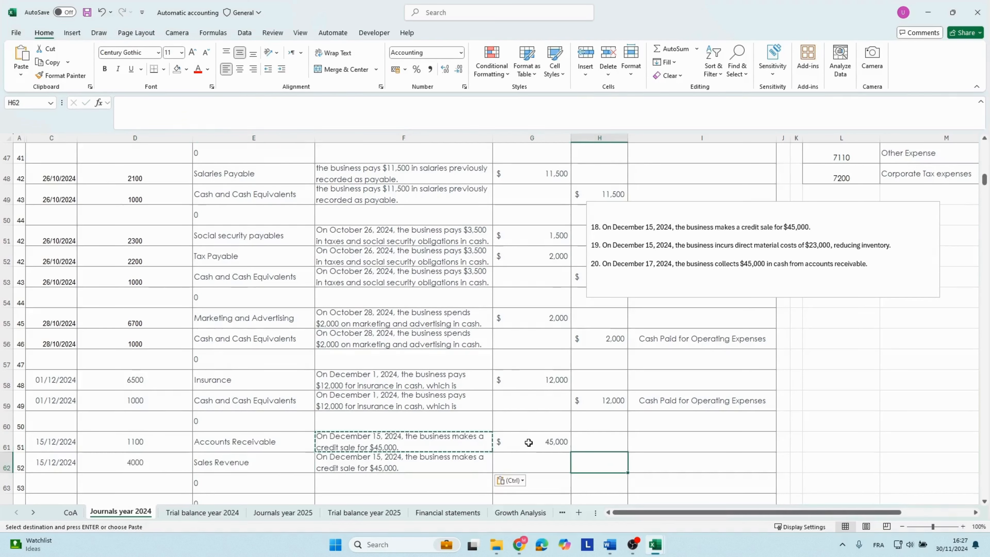
text(40)
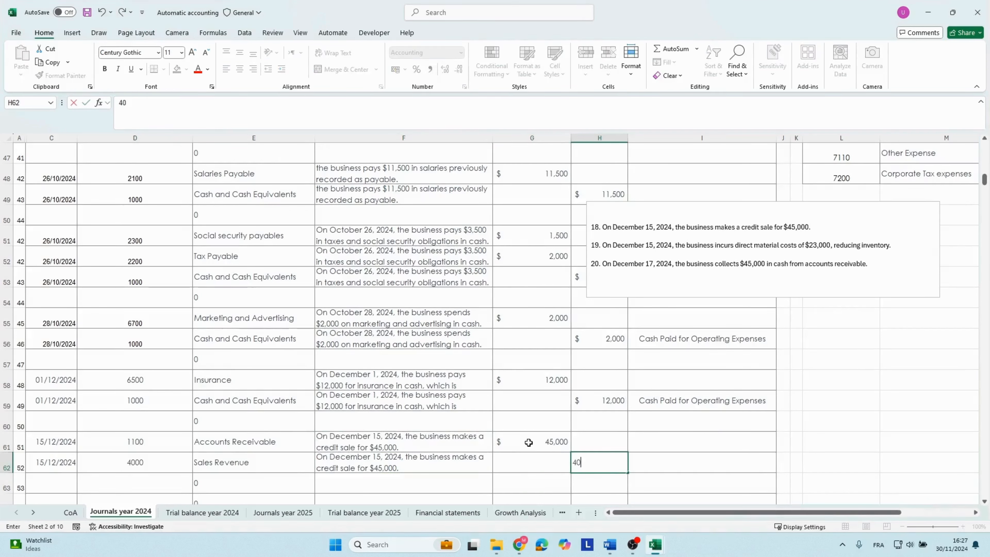
text(000)
key(Return)
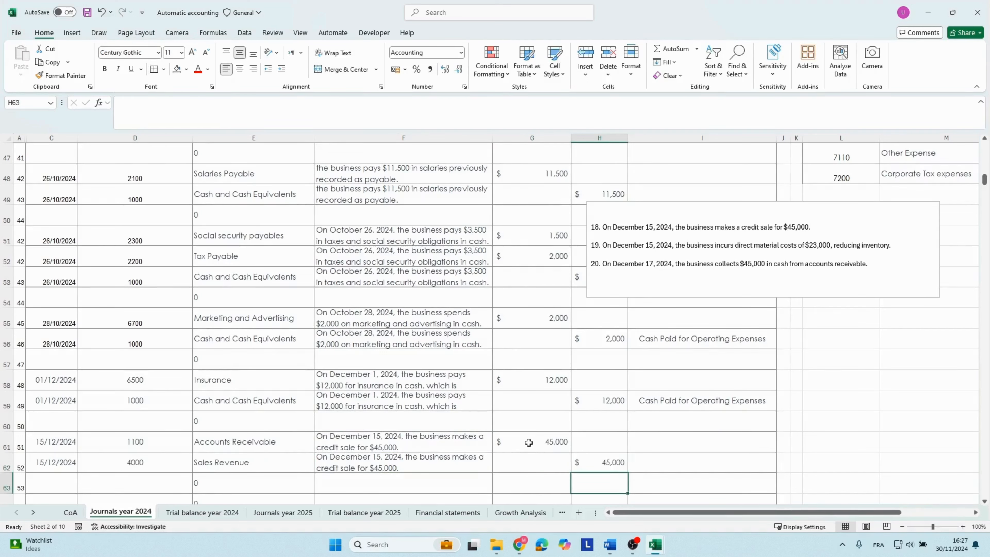
Copy transaction 19's text about the $23,000 direct material costs from the transactions text box.
key(Up)
key(Down)
key(Down)
key(Up)
key(Up)
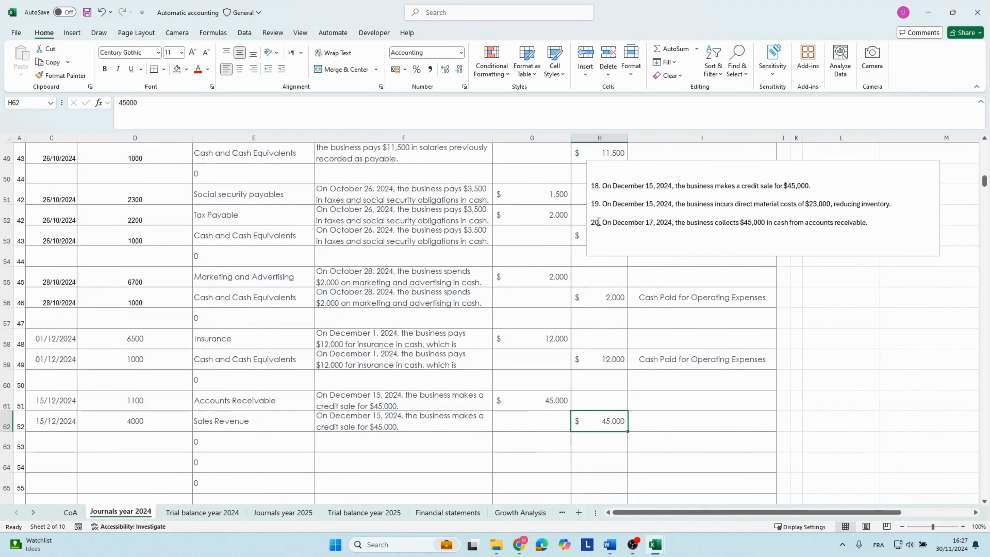
drag(600, 203, 896, 205)
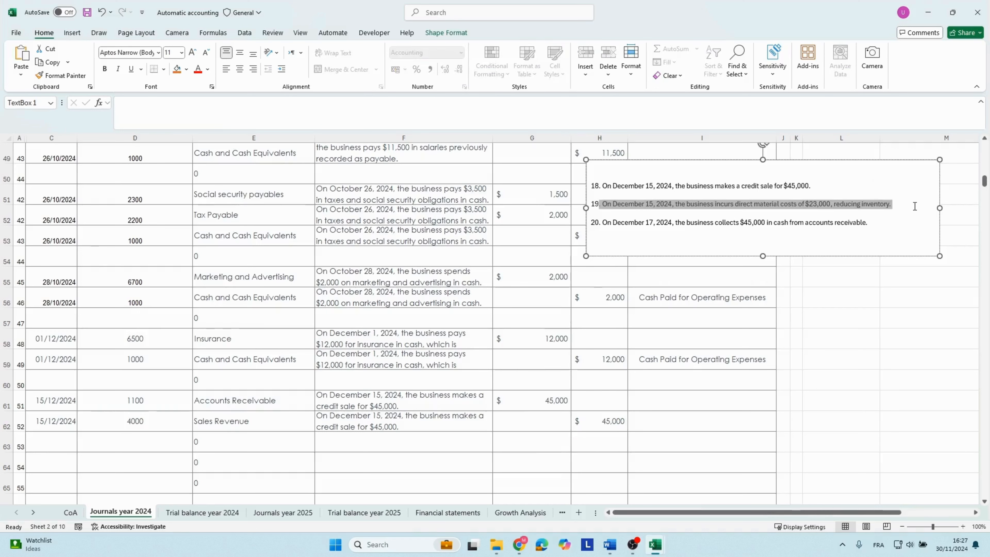
Enter the date 15/12/2024 and the Direct Material Costs account code 5000 in row 64.
click(97, 457)
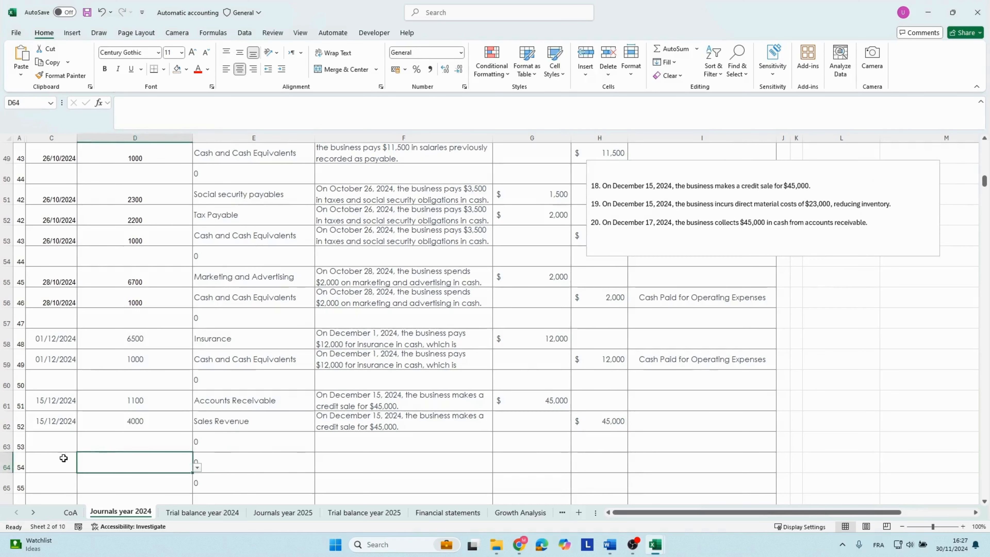
click(61, 459)
text(15/)
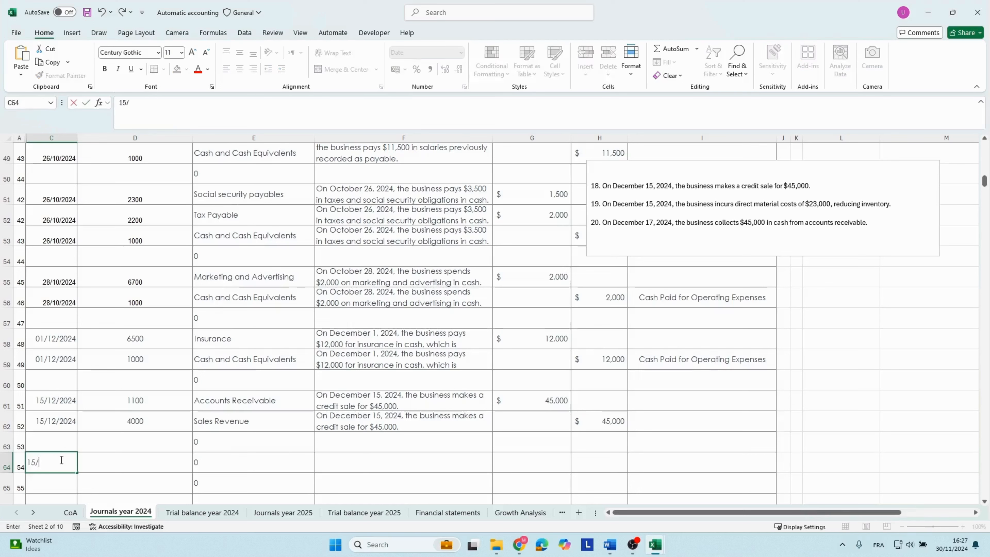
text(12/2024)
key(Tab)
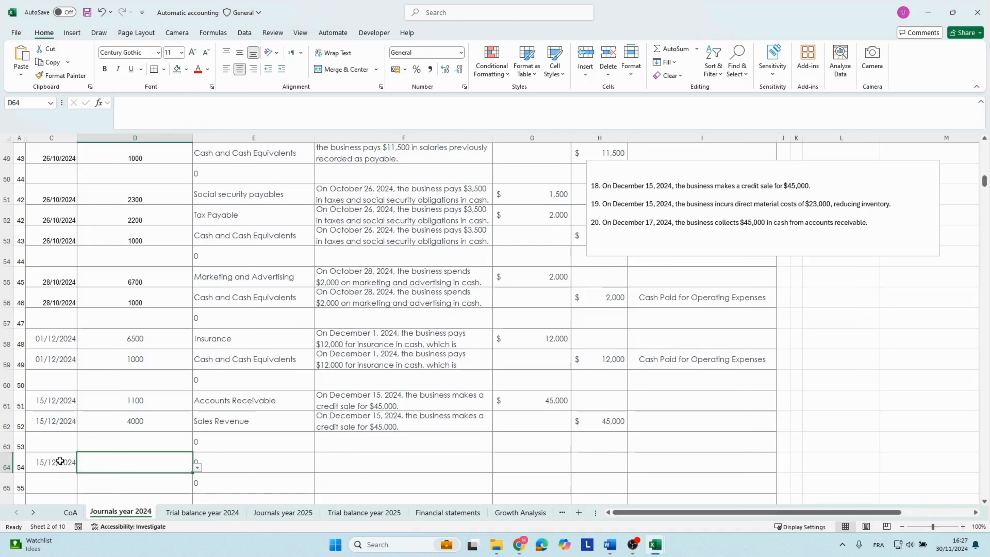
text(5000)
key(Tab)
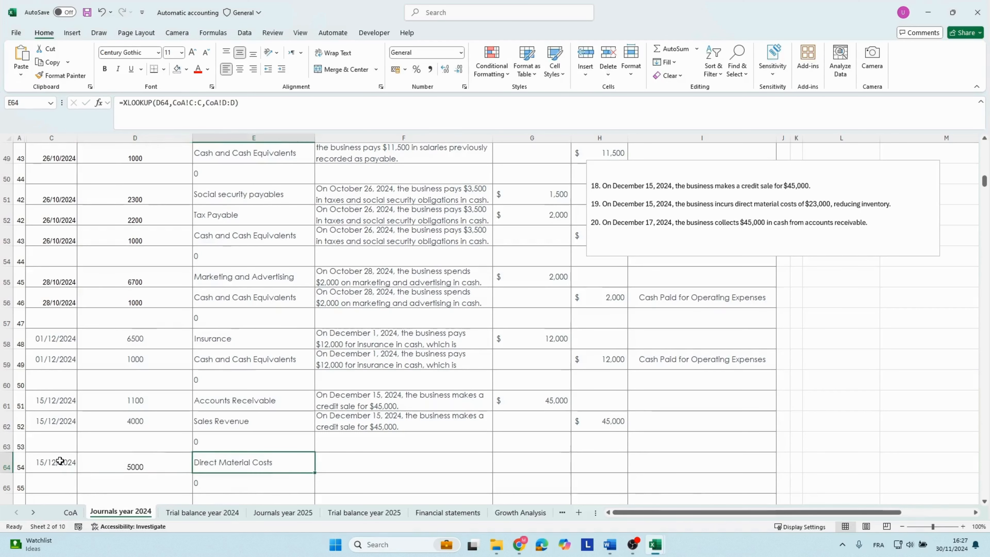
Paste transaction 19's description into row 64 and enter a debit of 23000 for Direct Material Costs.
key(Tab)
key(ctrl+v)
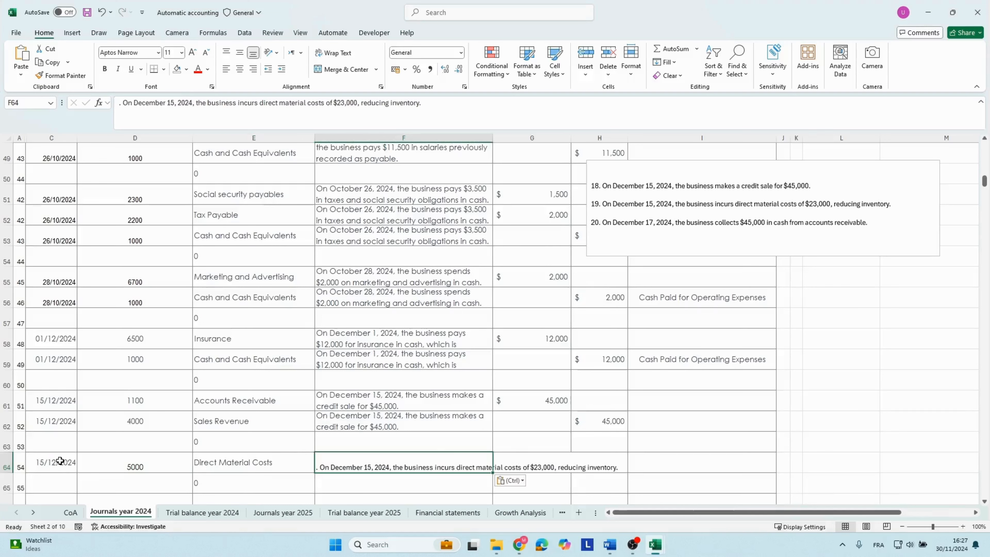
click(508, 463)
text(230)
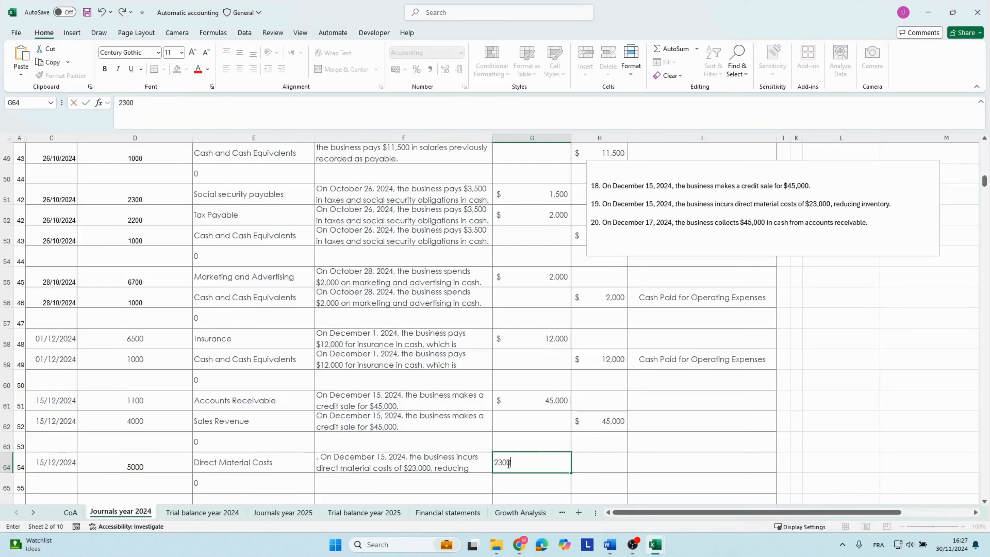
text(0)
Enter the date 15/12/2024 and the Inventory account code 1200 in row 65.
click(167, 483)
scroll(144, 485, down, 1)
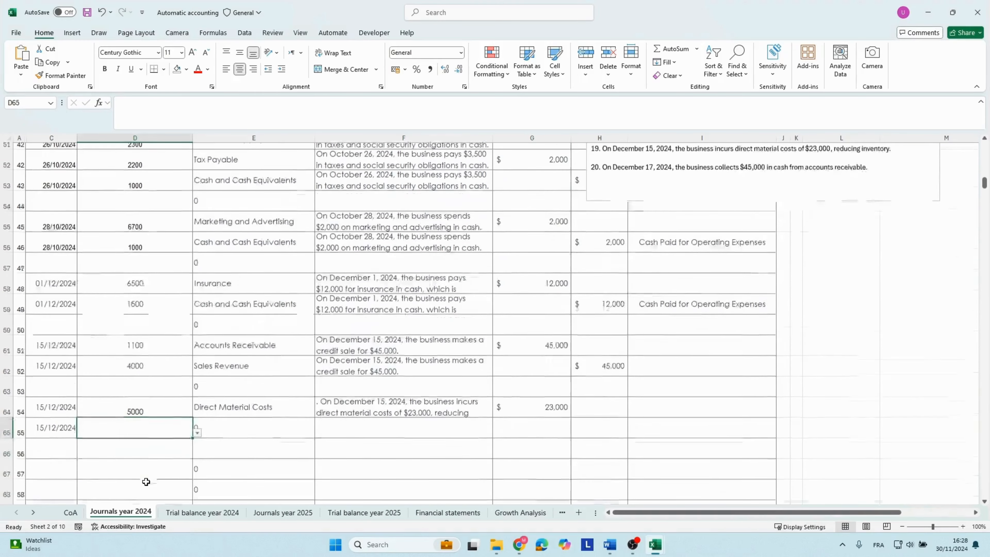
text(1200)
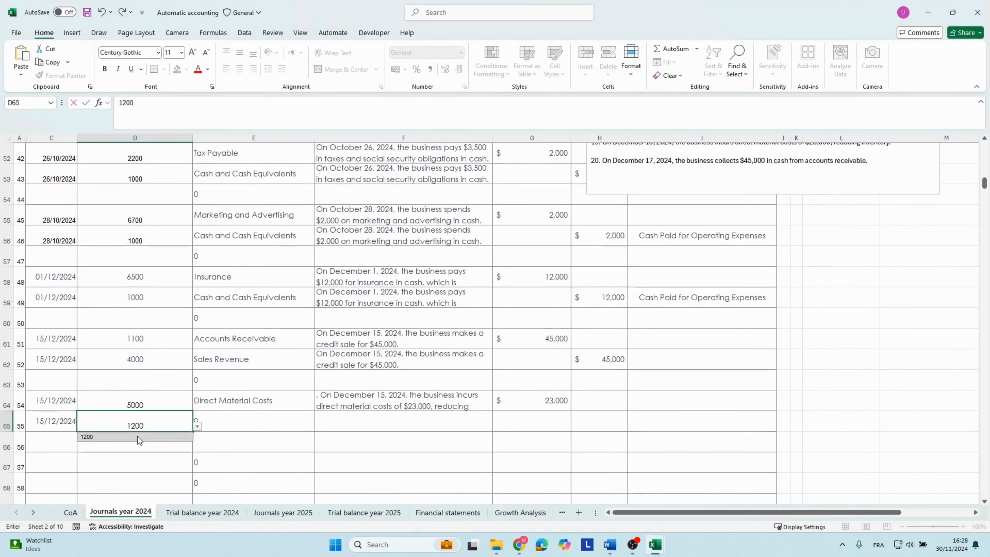
click(138, 437)
key(Right)
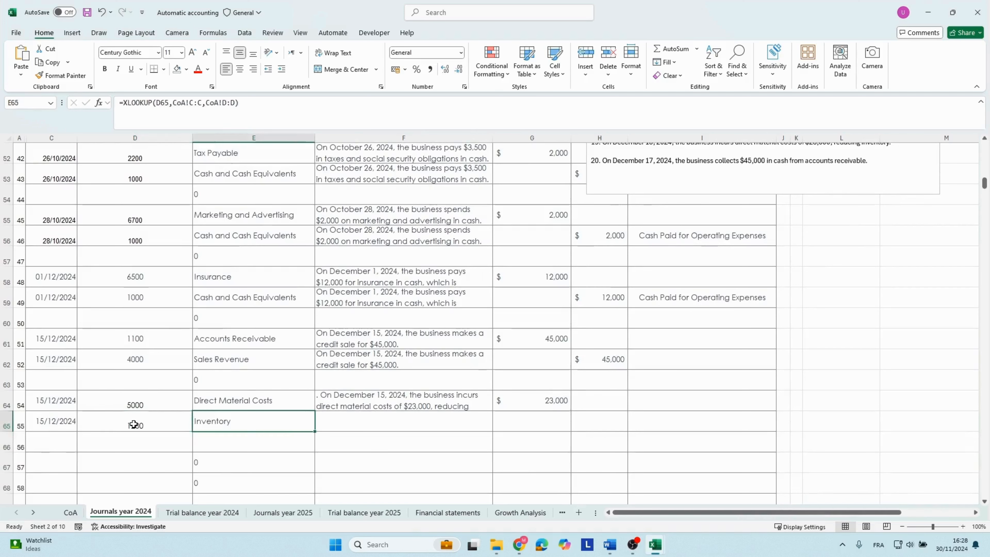
Copy the direct material costs description from row 64 into row 65 and enter a credit of 23000.
key(Right)
key(Up)
key(ctrl+c)
key(Down)
key(ctrl+v)
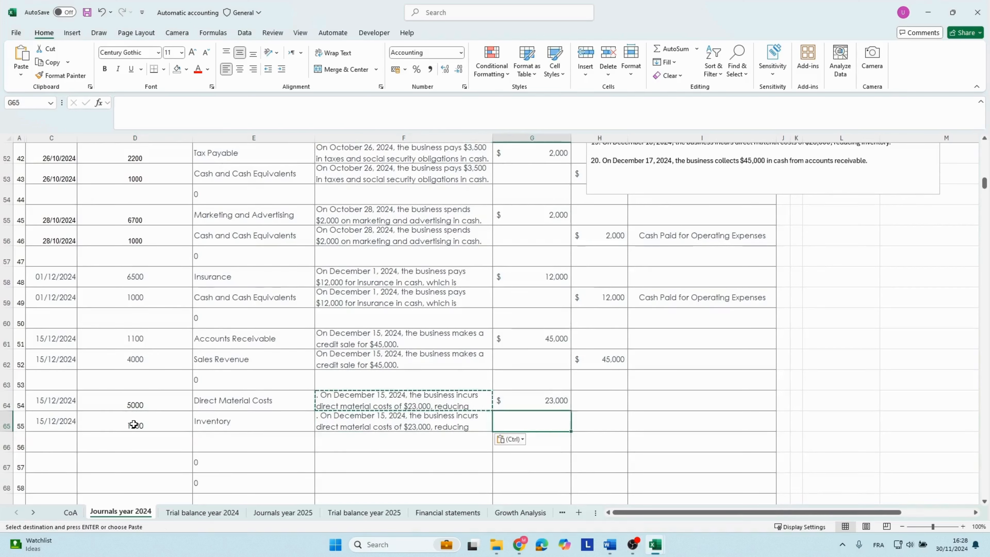
key(Right)
key(Right)
text(23,00)
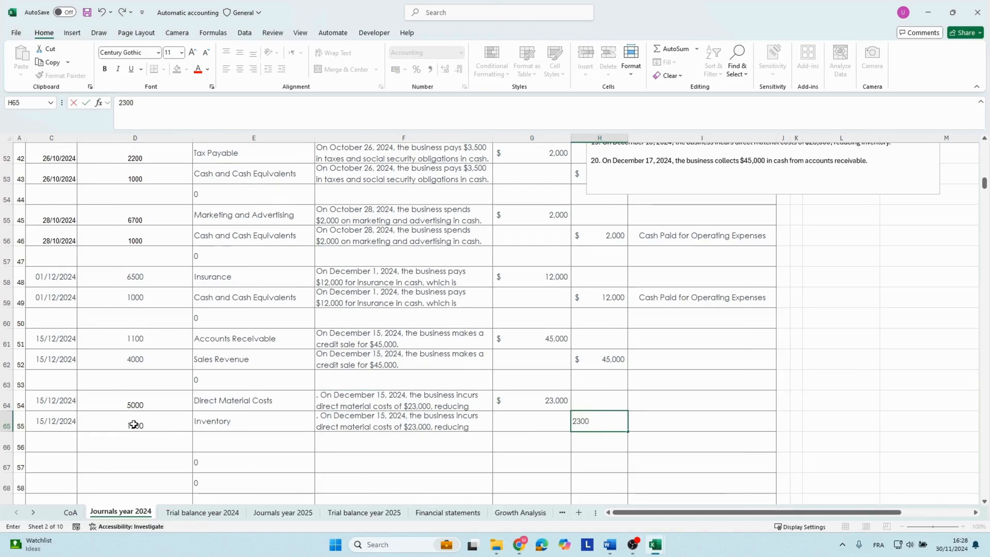
text(0)
key(Return)
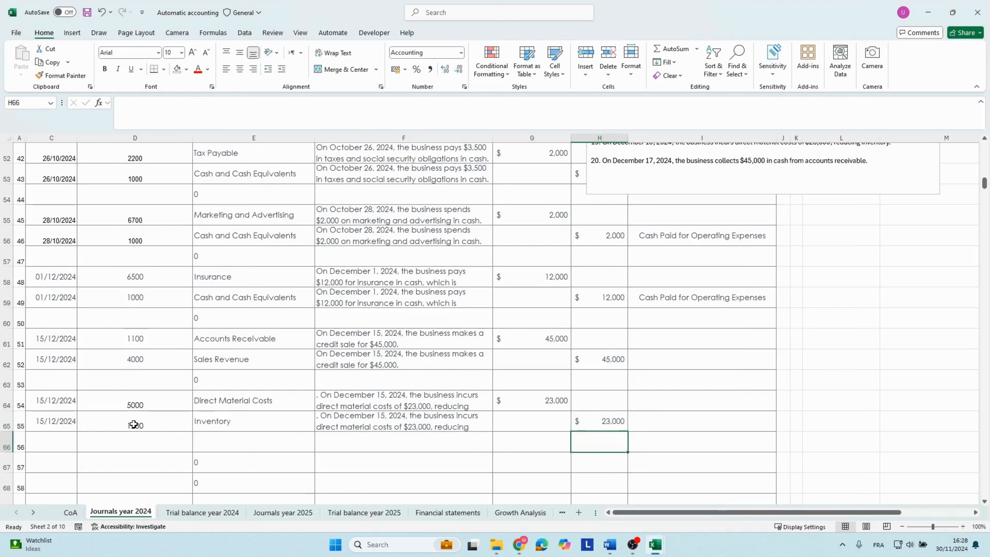
Remove transactions 18 and 19 from the text box and copy transaction 20's text about the $45,000 collected from accounts receivable.
scroll(607, 252, up, 2)
click(607, 252)
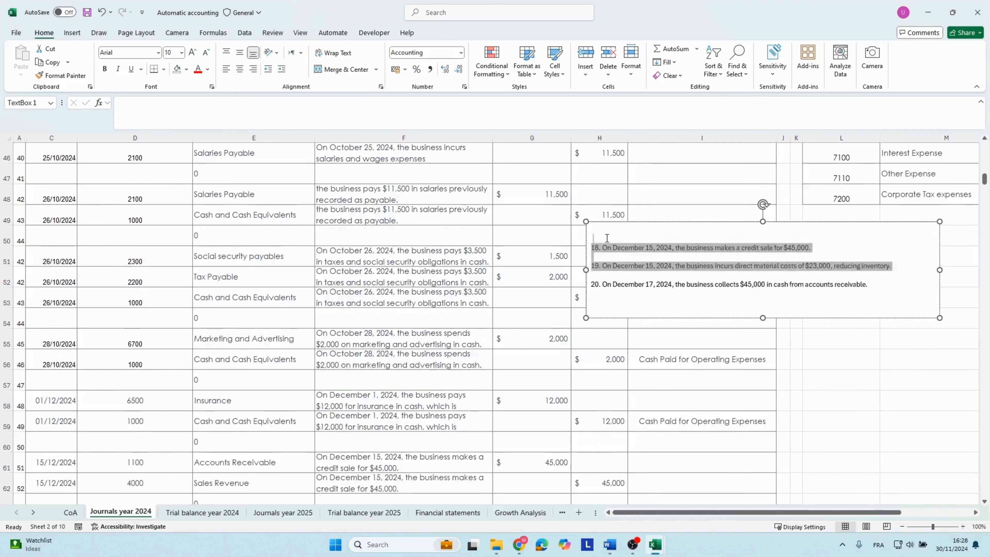
scroll(403, 314, down, 1)
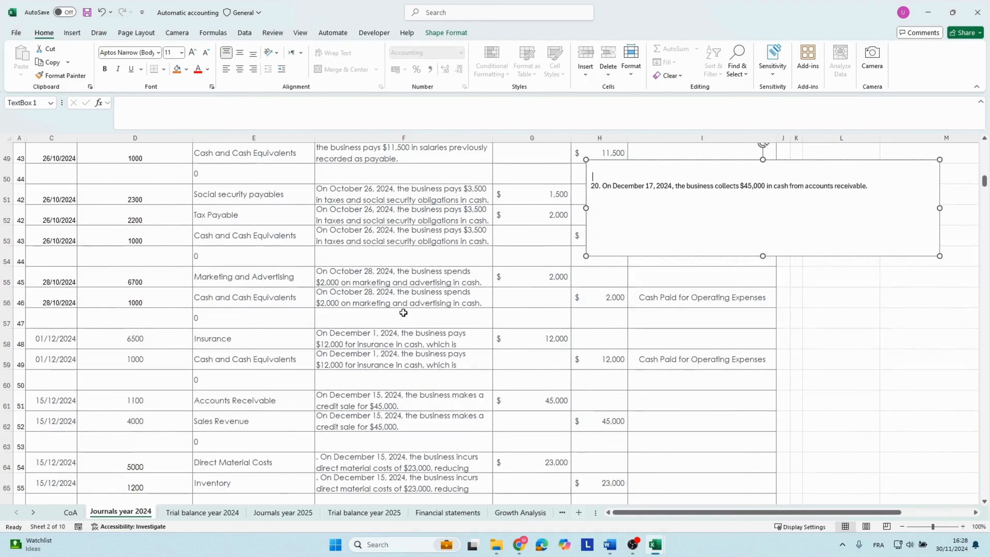
drag(602, 187, 894, 193)
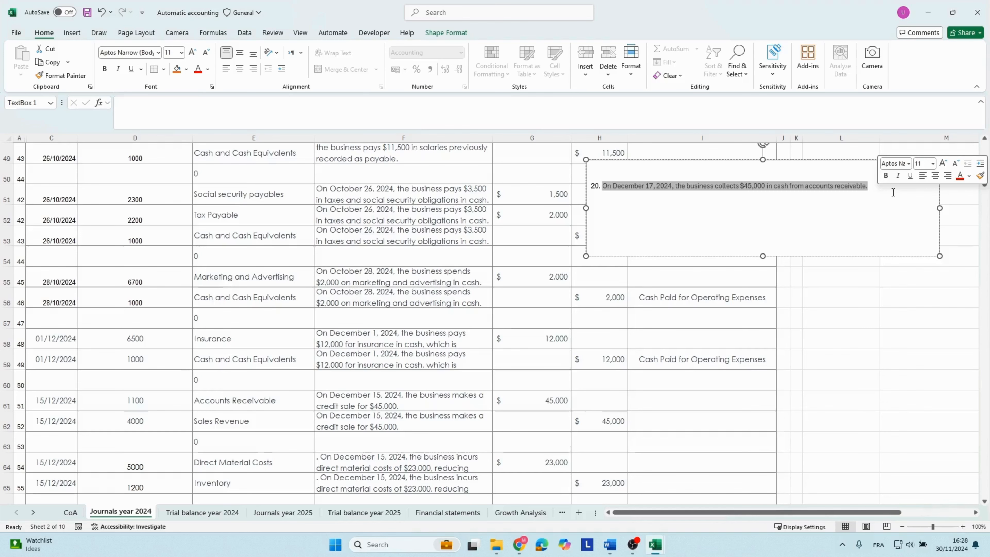
key(ctrl+c)
click(325, 361)
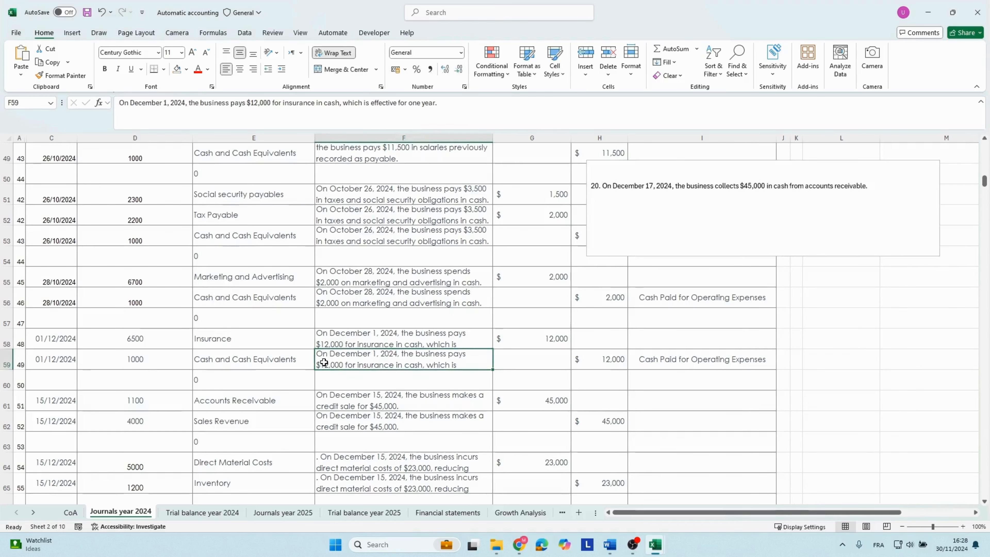
Enter the date 15/12/2024 and the Cash and Cash Equivalents account code 1000 in row 67.
scroll(325, 362, down, 3)
click(54, 335)
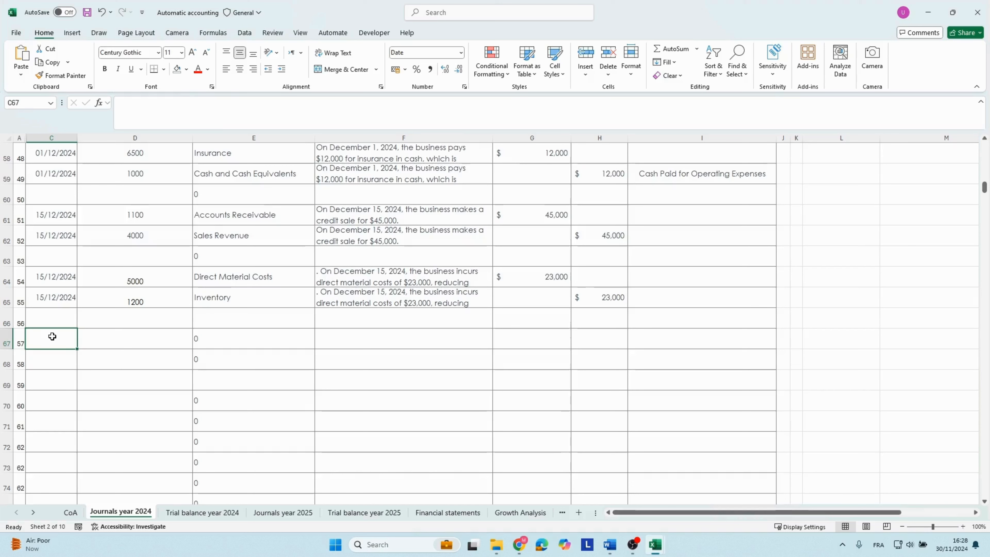
text(15/)
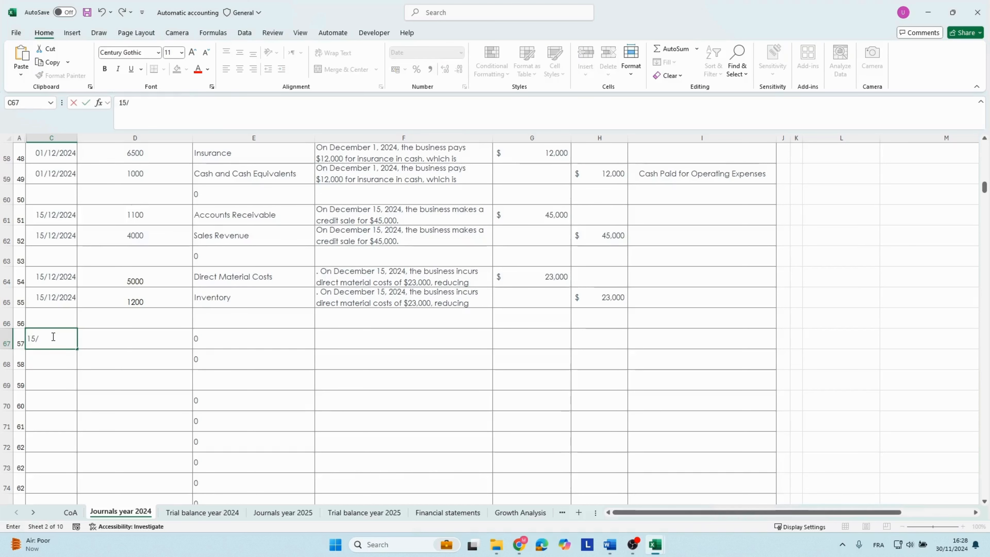
text(12/2024)
key(Tab)
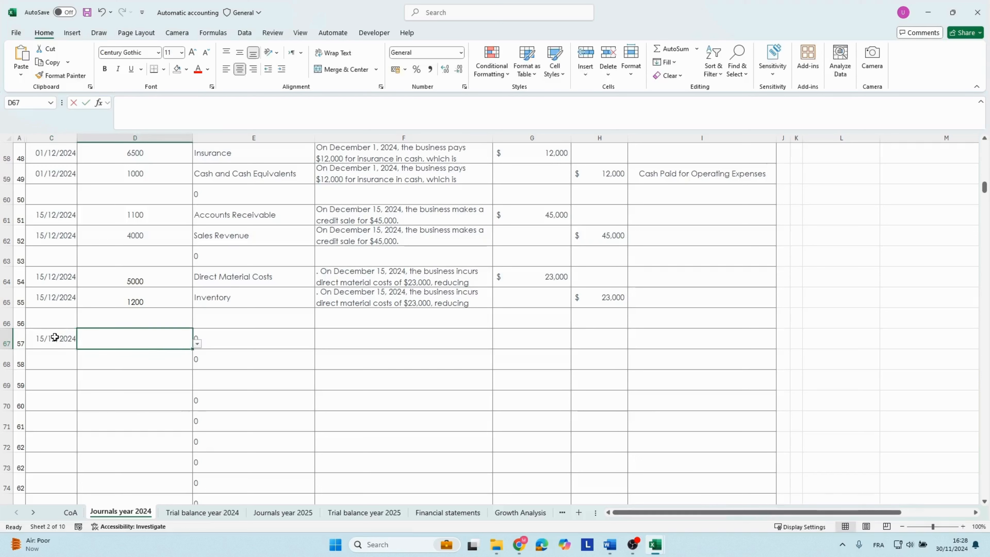
text(1000)
key(Tab)
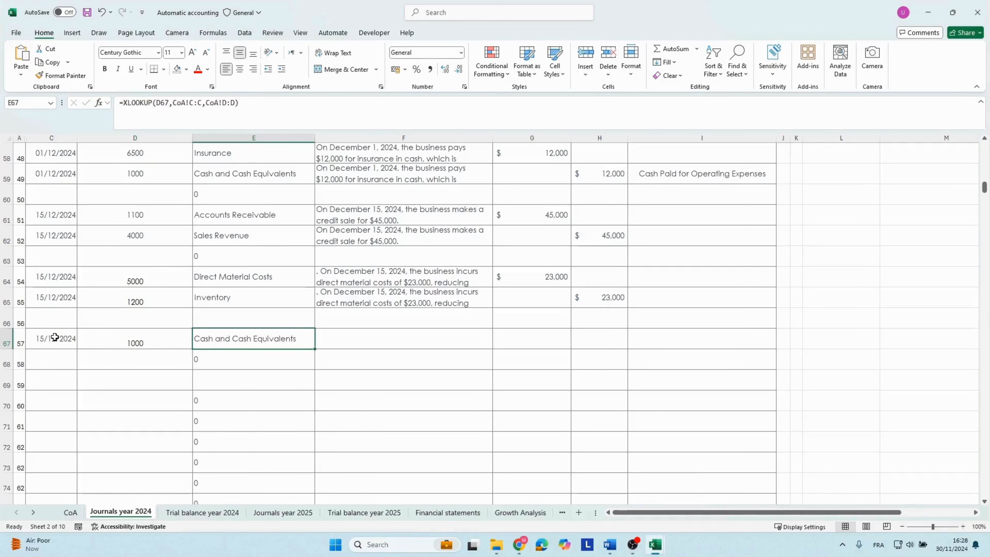
Paste the December 17 collection description into row 67, debit 45000, and set the cash flow category to Cash Received from Customers.
key(Tab)
key(ctrl+v)
click(515, 334)
text(450)
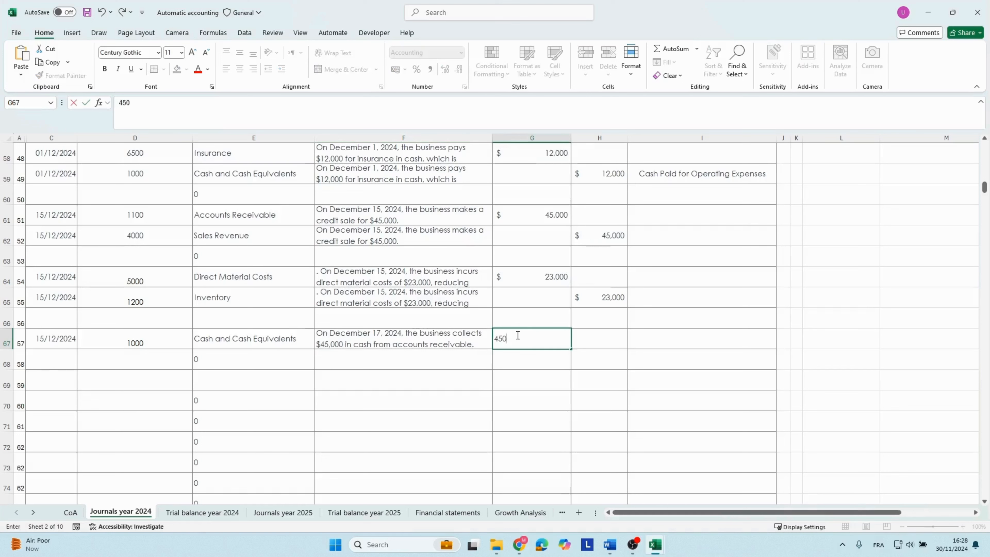
key(Return)
click(719, 335)
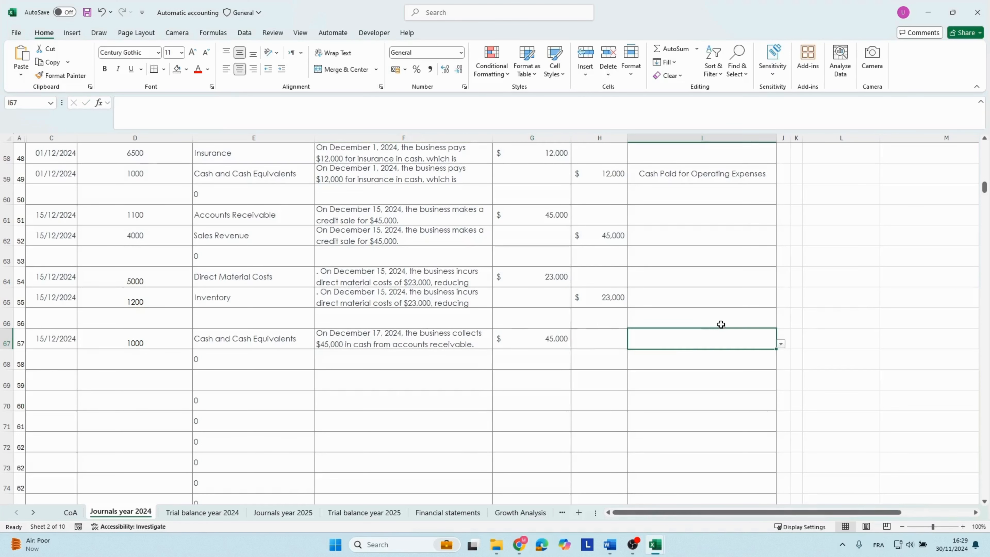
click(780, 343)
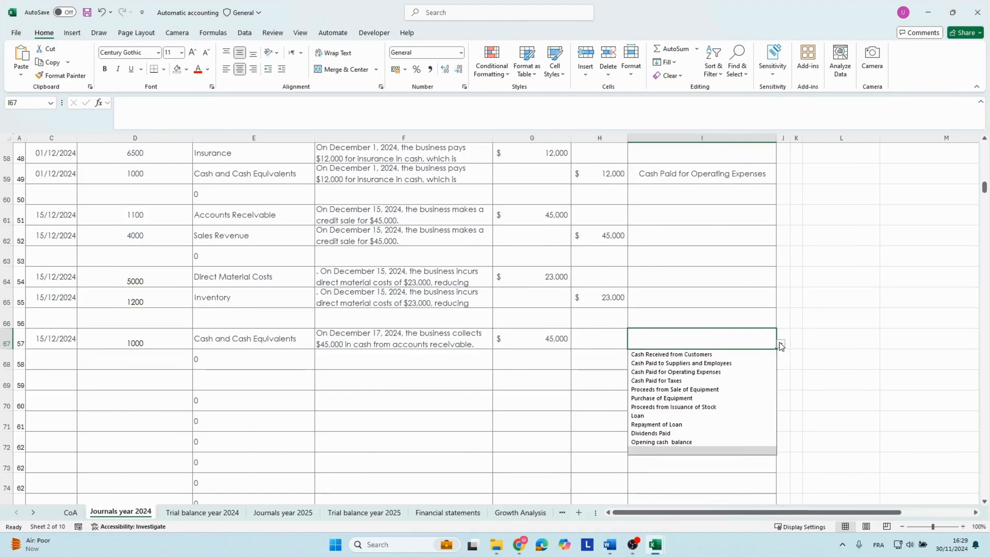
click(672, 355)
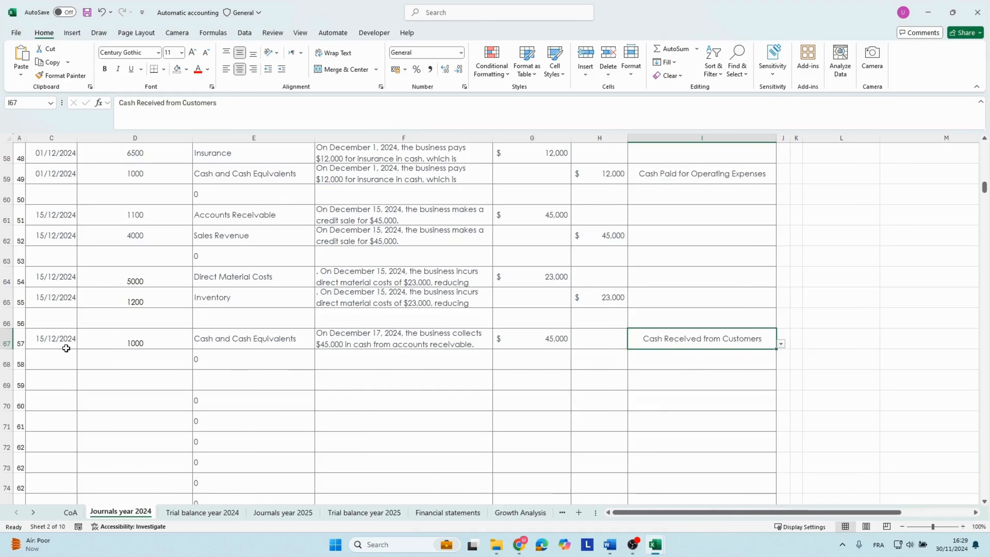
Copy the date 15/12/2024 from row 67 into row 68 and enter the Accounts Receivable code 1100 there.
click(41, 339)
drag(77, 349, 78, 369)
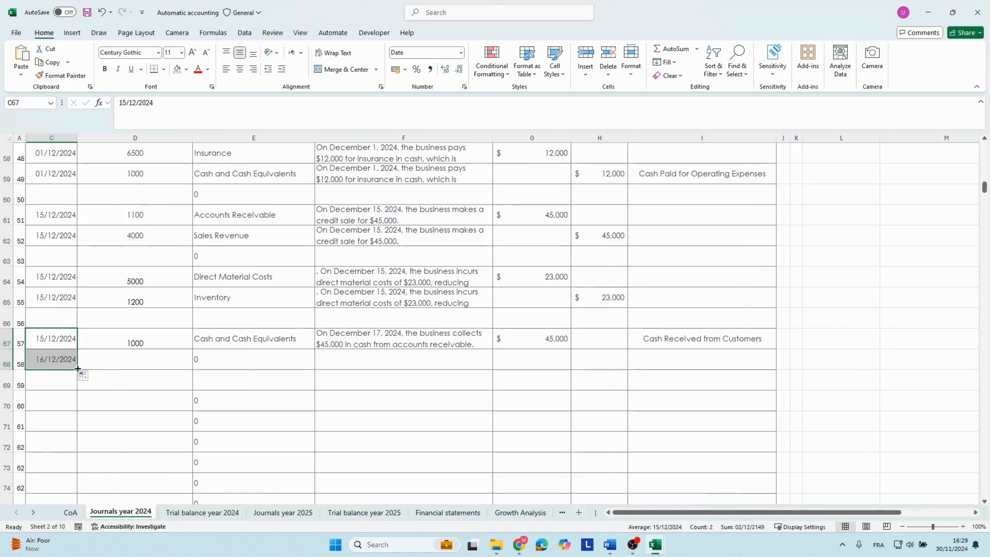
click(83, 375)
click(104, 389)
click(124, 359)
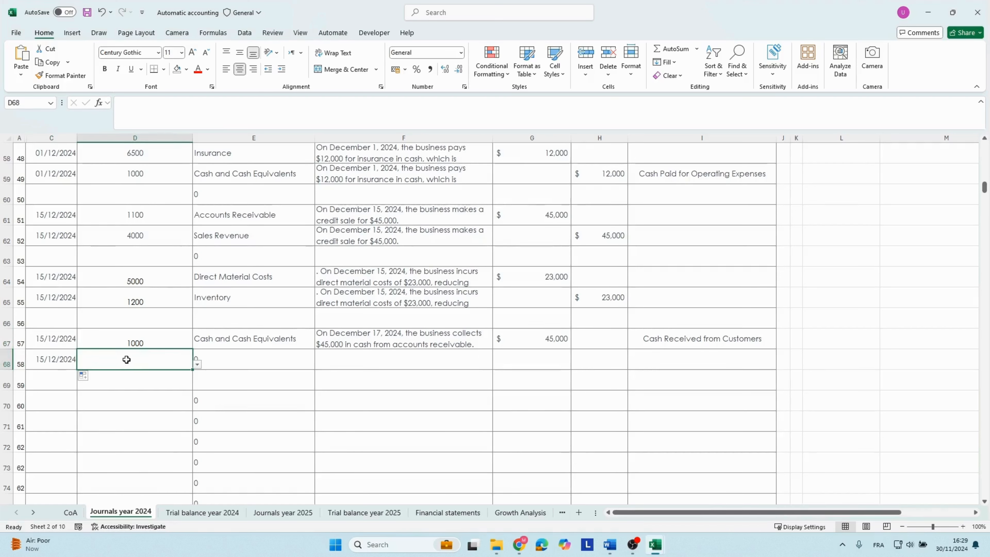
text(1100)
key(Tab)
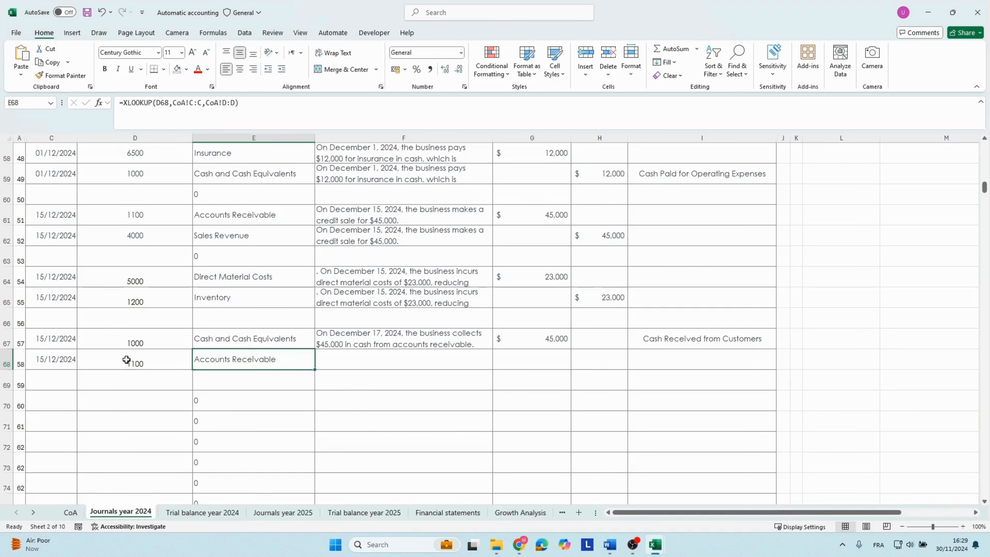
Copy the December 17 collection description into row 68 and enter a credit of 45000.
click(344, 364)
click(414, 338)
click(586, 364)
text(45000)
key(Return)
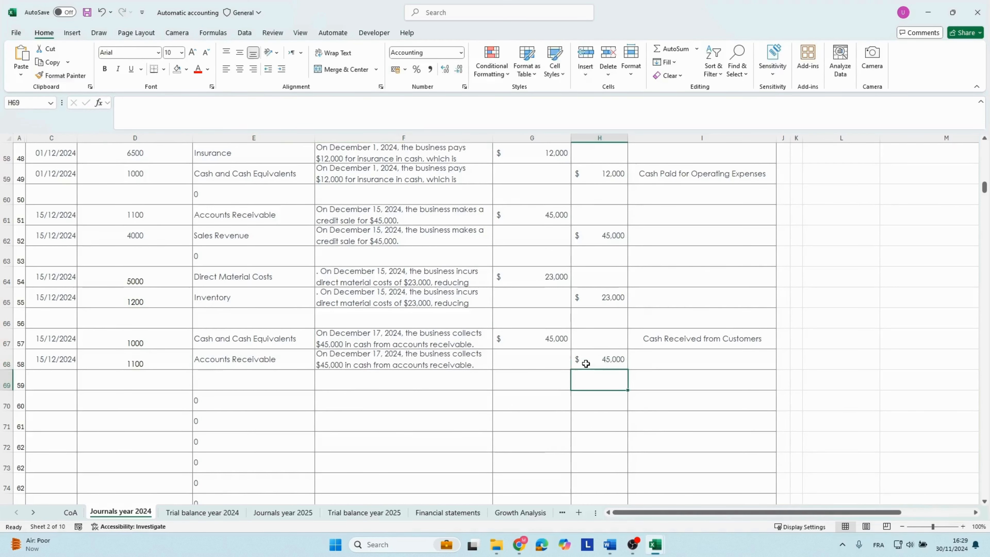
click(638, 360)
click(601, 358)
click(346, 364)
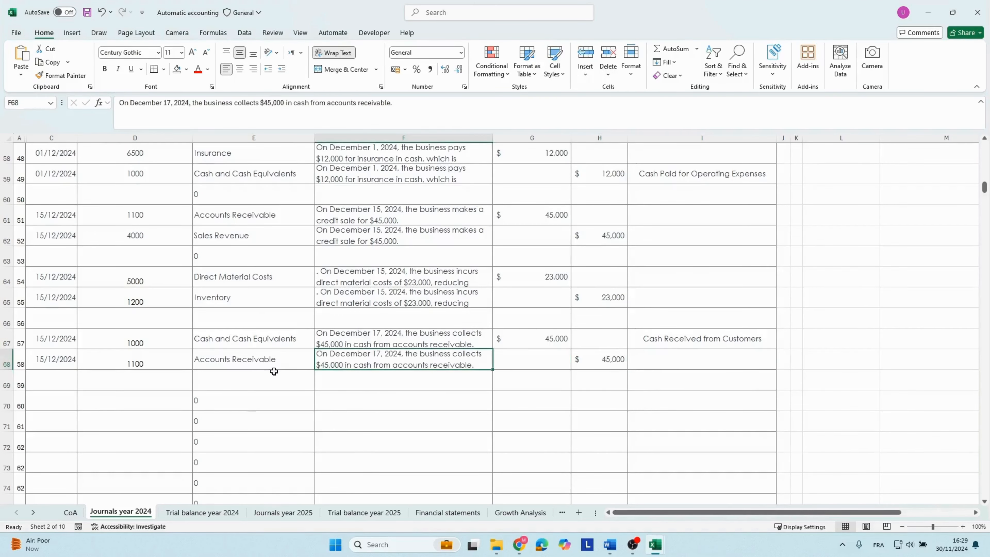
Delete the transactions text box from the 2024 journal sheet.
scroll(517, 378, up, 4)
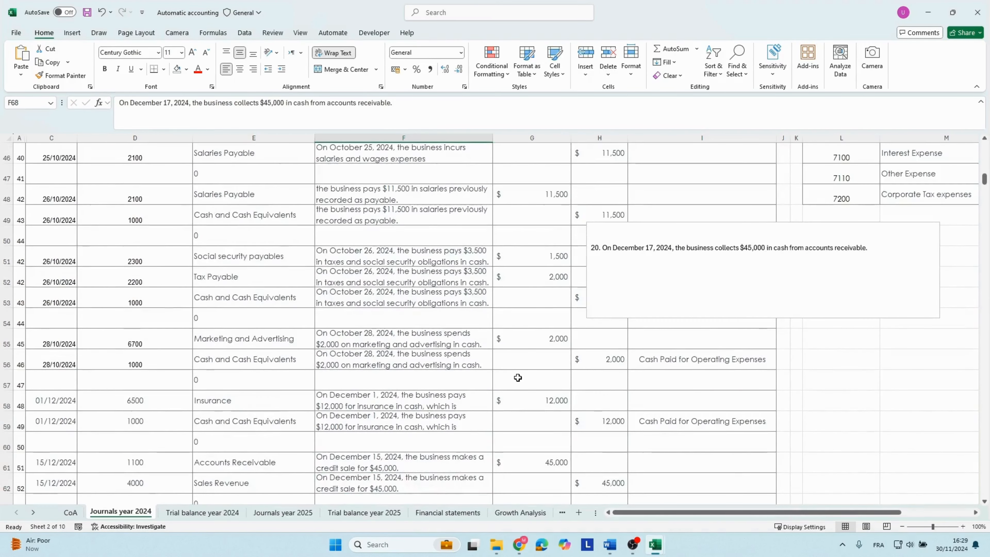
click(590, 228)
click(585, 222)
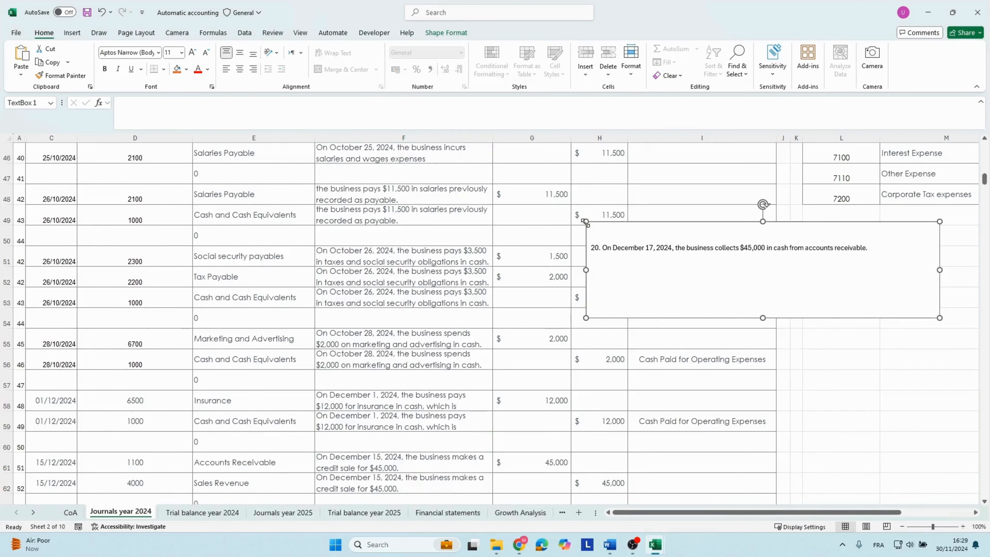
key(Delete)
click(400, 324)
Look back over the 2024 journal entries and review the account balances in the 2024 trial balance.
scroll(400, 325, up, 2)
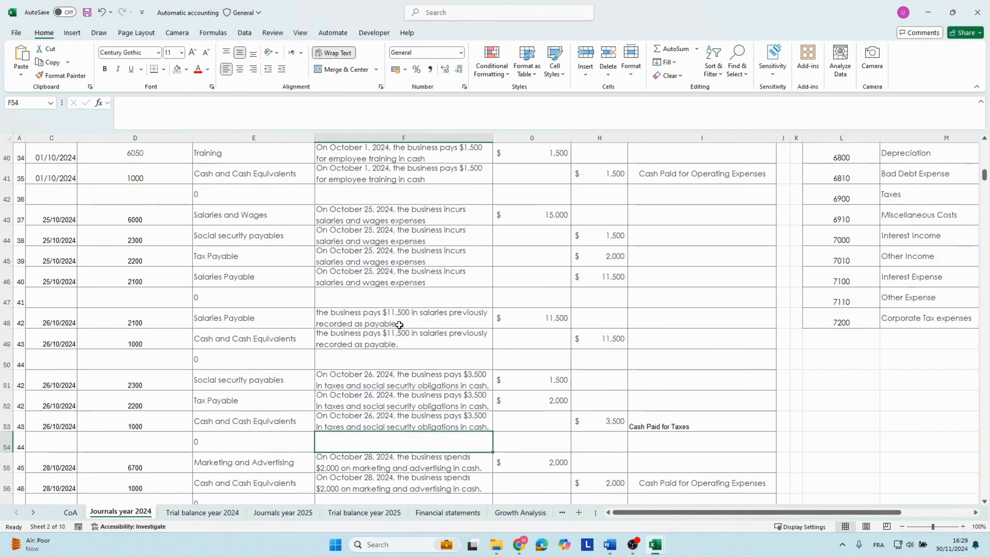
scroll(399, 324, up, 4)
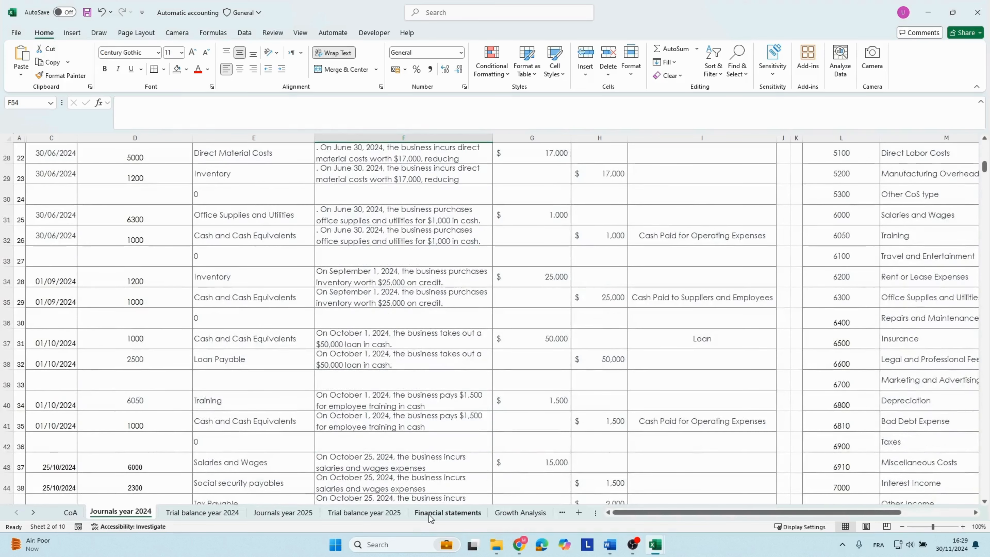
click(338, 249)
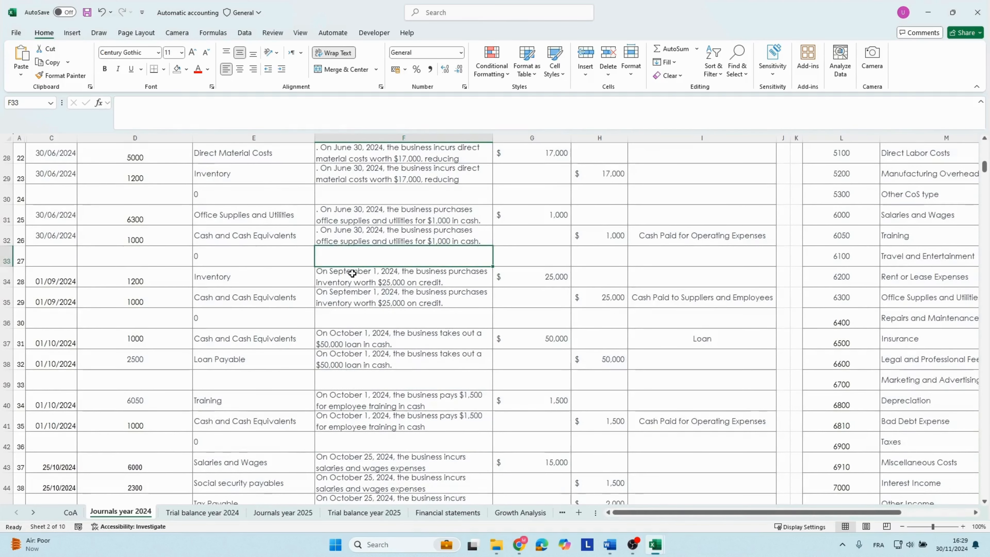
click(218, 514)
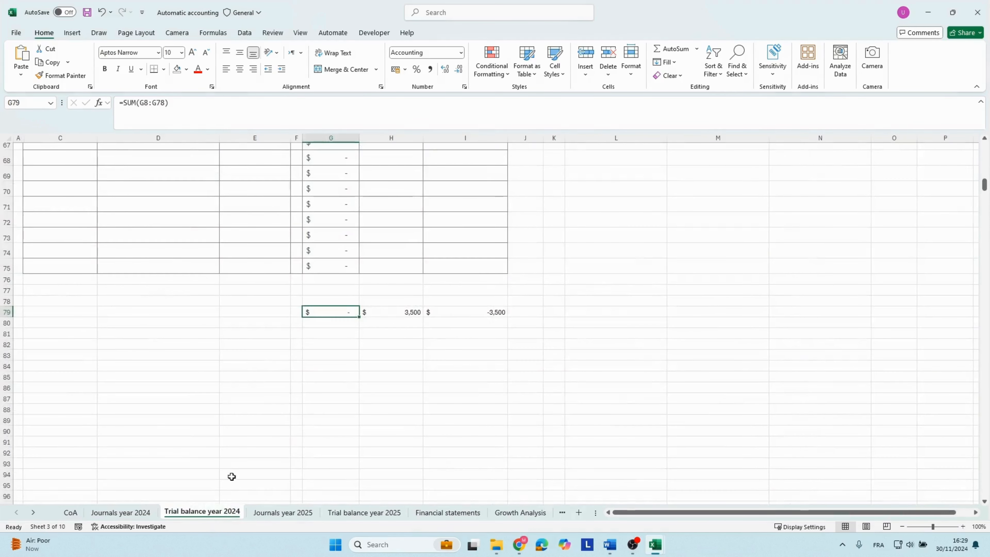
scroll(264, 359, up, 19)
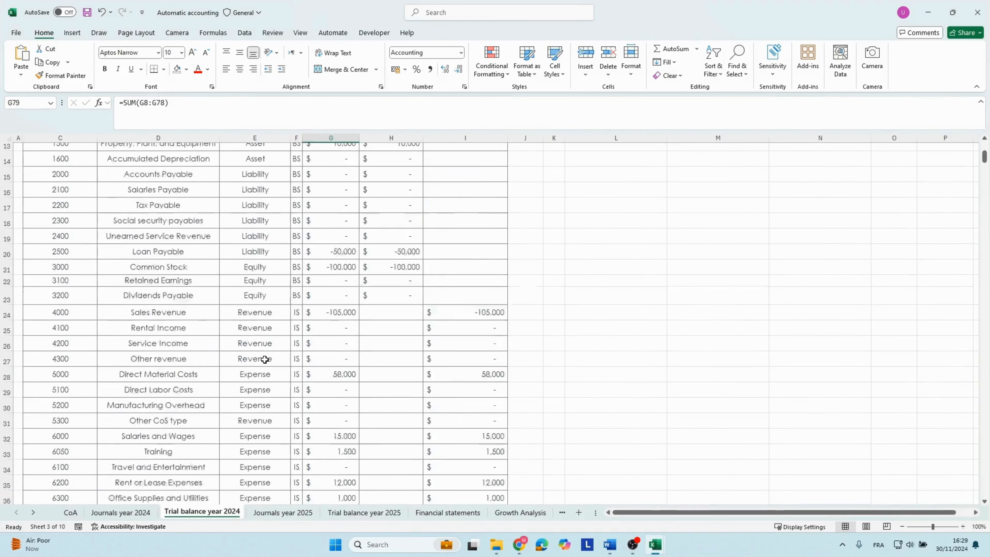
click(319, 276)
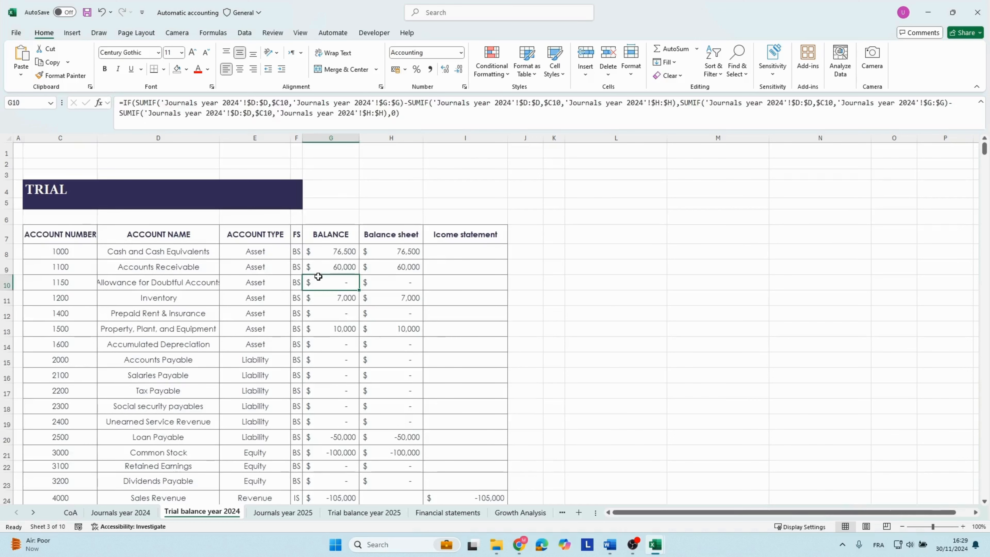
key(Down)
key(Down)
key(Down)
key(Down)
key(Down)
key(Down)
key(Down)
key(Down)
key(Down)
key(Down)
key(Down)
key(Down)
key(Down)
key(Down)
key(Down)
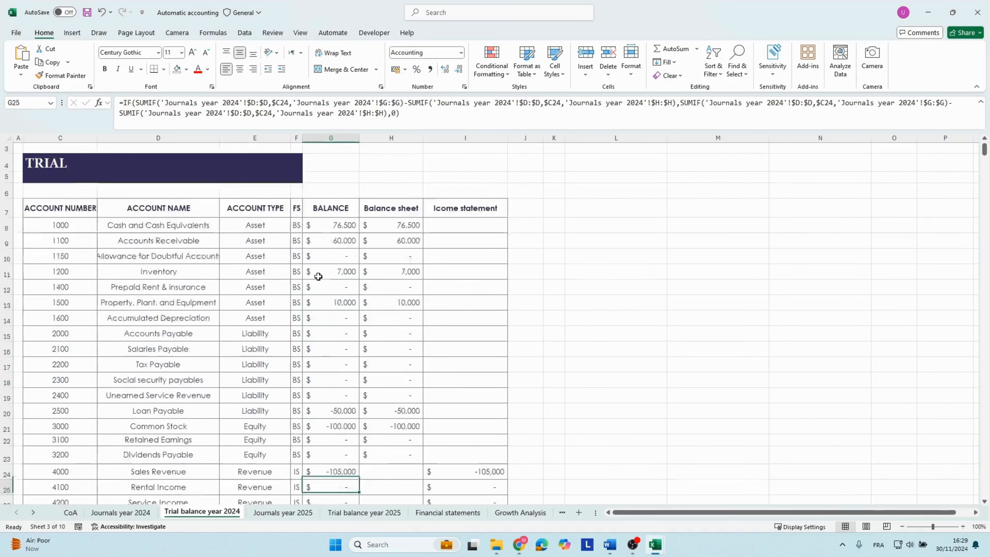
key(Down)
key(Down)
key(Down)
key(Down)
key(Down)
key(Down)
key(Down)
key(Down)
key(Down)
key(Down)
key(Down)
key(Down)
key(Down)
key(Down)
key(Down)
key(Down)
key(Down)
key(Down)
key(Down)
key(Down)
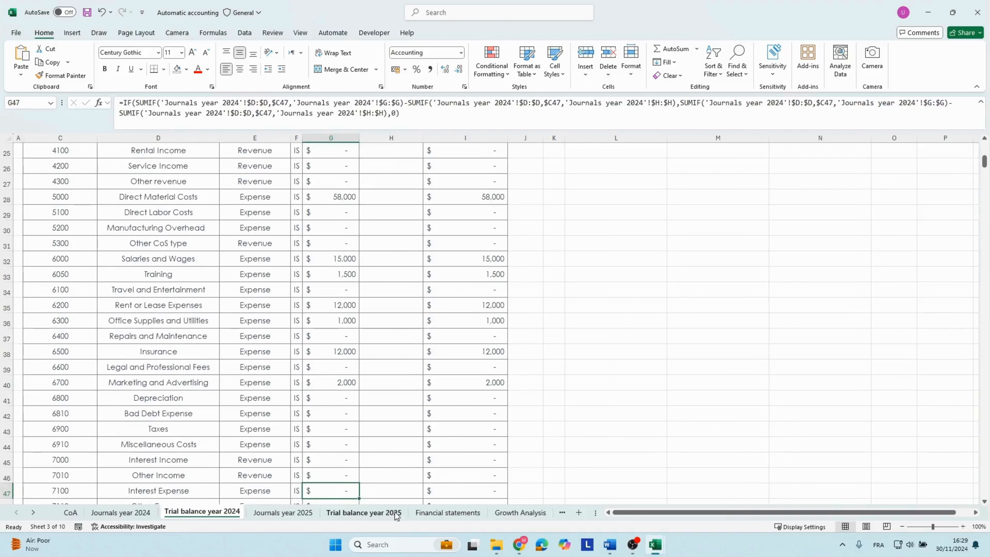
Review the 2024 assets, liabilities and stockholders' equity on the balance sheet in the Financial statements sheet.
click(448, 512)
click(257, 298)
drag(258, 297, 5, 283)
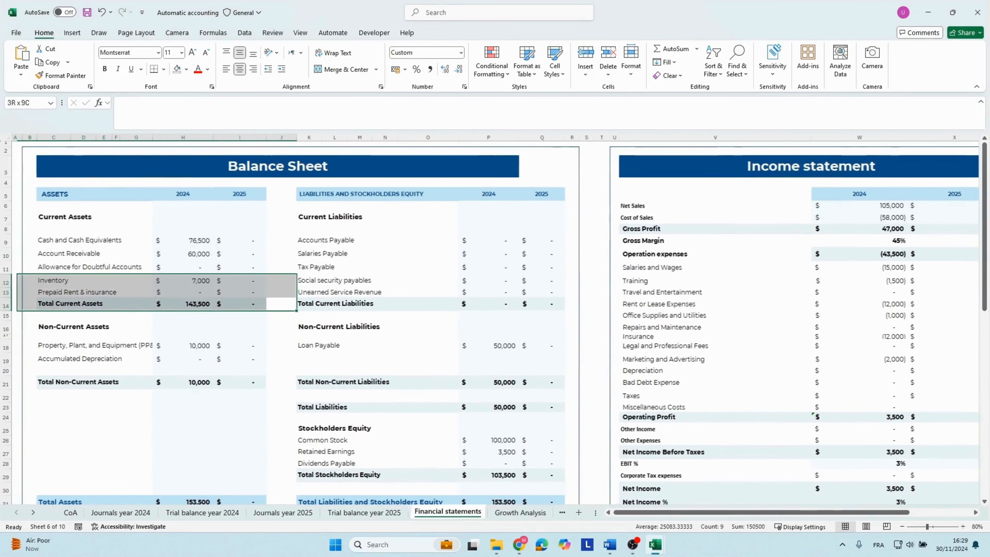
click(173, 244)
click(190, 386)
scroll(234, 394, down, 3)
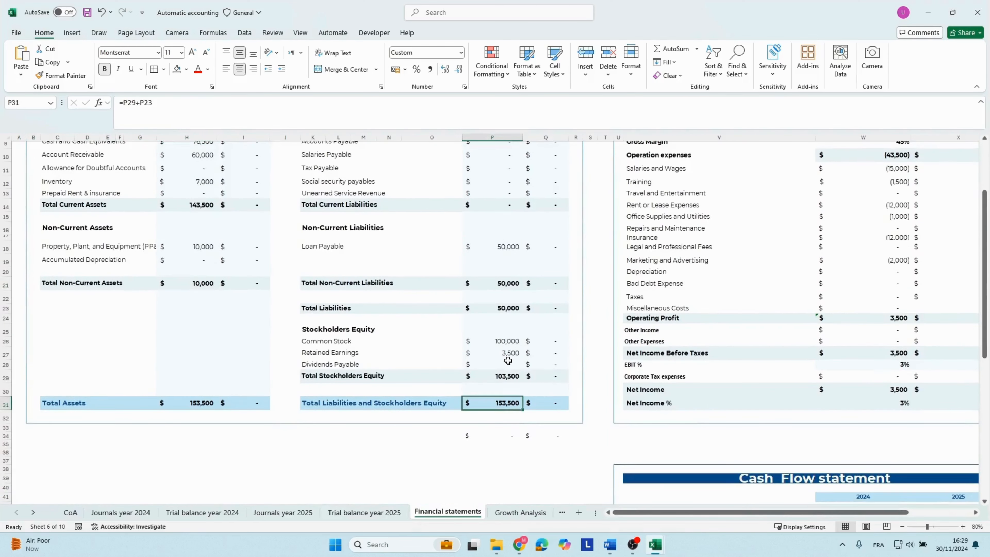
scroll(507, 356, up, 2)
Review the 2024 income statement and the cash flow statement, including the operating, investing and financing sections.
click(794, 354)
key(Right)
key(Right)
key(Down)
key(Down)
key(Down)
key(Down)
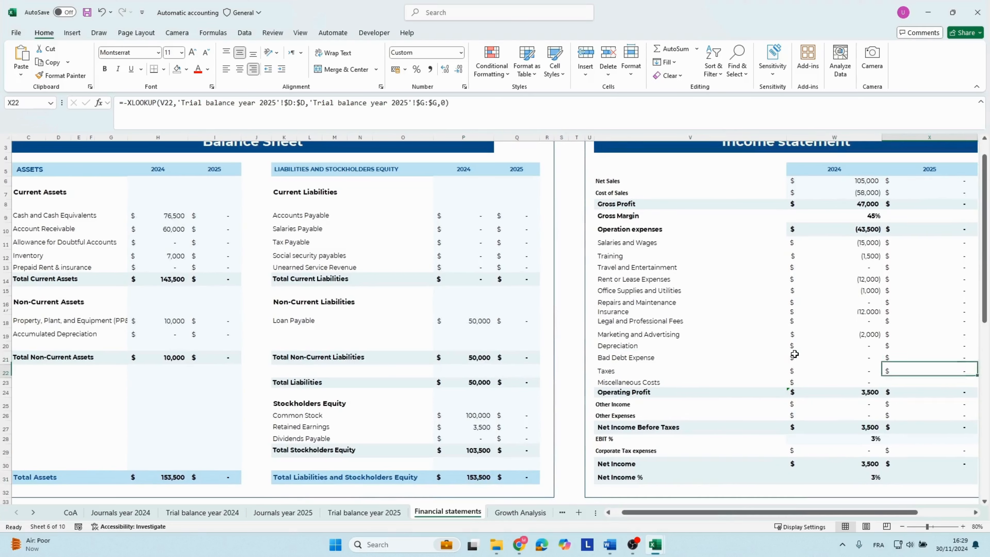
scroll(795, 354, up, 1)
scroll(794, 354, down, 10)
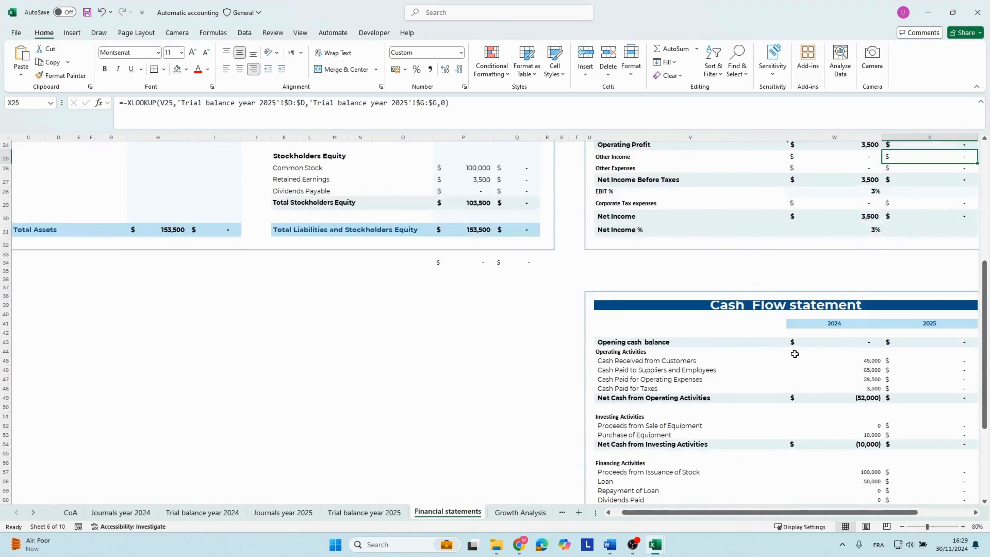
scroll(795, 353, down, 1)
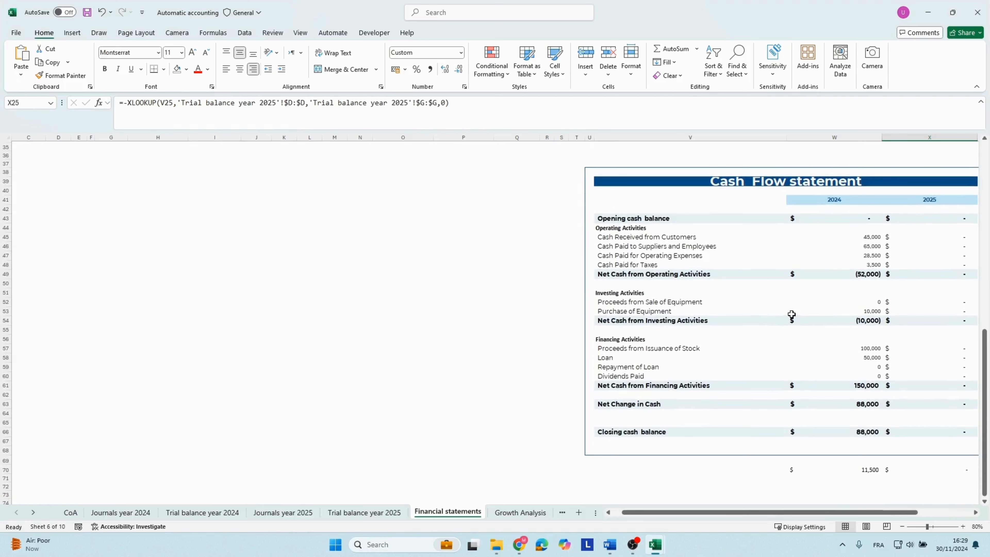
click(828, 347)
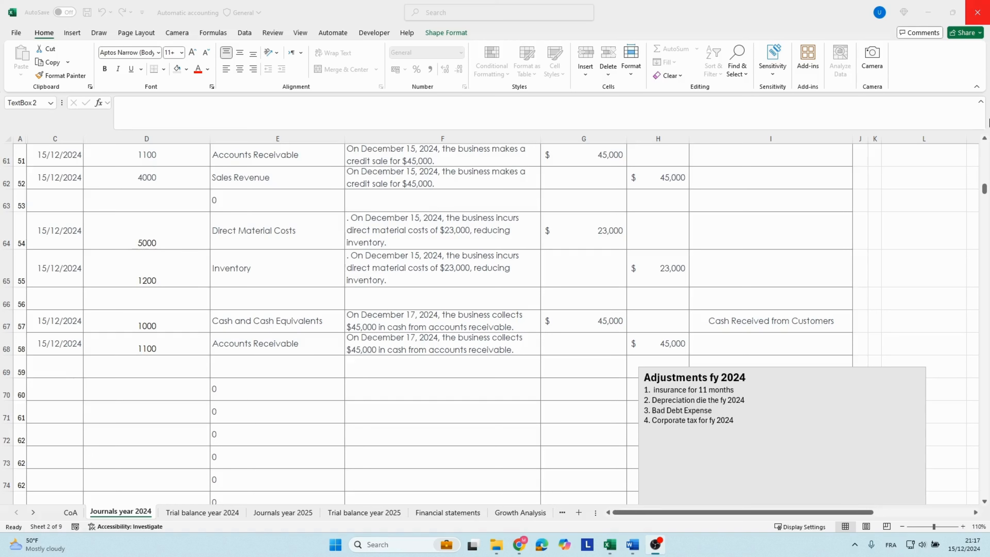
Examine the December 1, 2024 insurance payment entry in the 2024 journal for its date and coverage period.
click(334, 238)
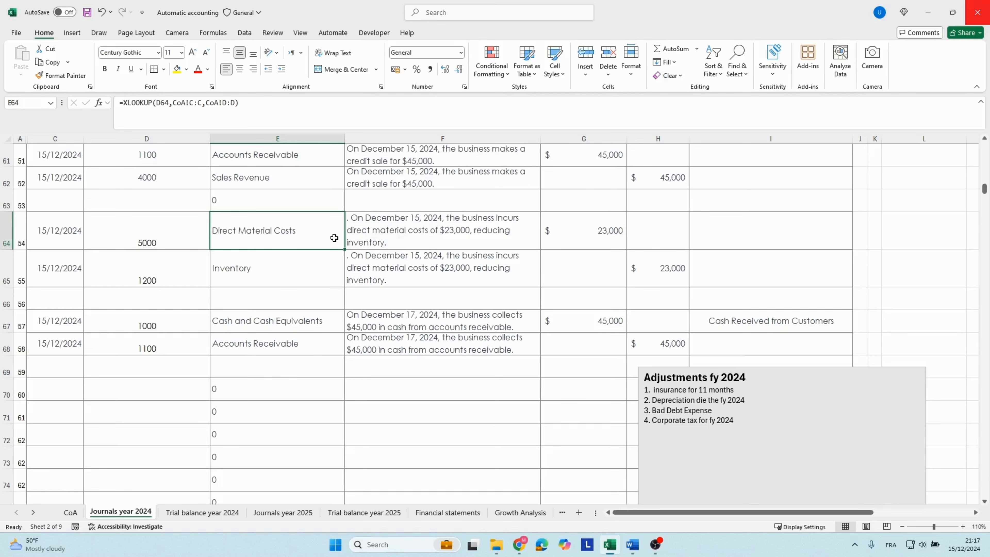
key(Up)
key(Up)
key(Up)
key(Up)
key(Up)
key(Up)
key(Up)
key(Up)
key(Up)
key(Up)
key(Up)
key(Up)
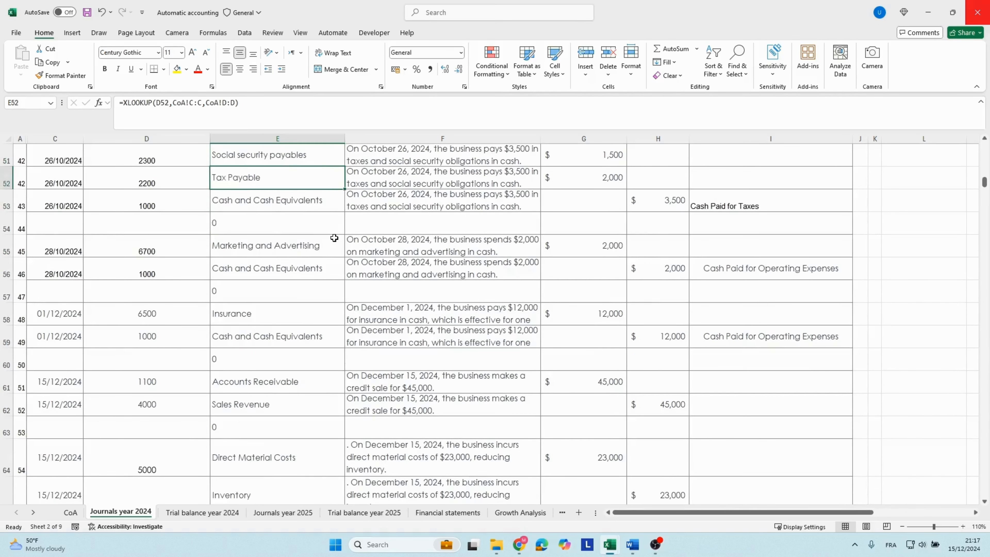
key(Down)
key(Down)
key(Down)
key(Down)
key(Down)
key(Down)
key(Right)
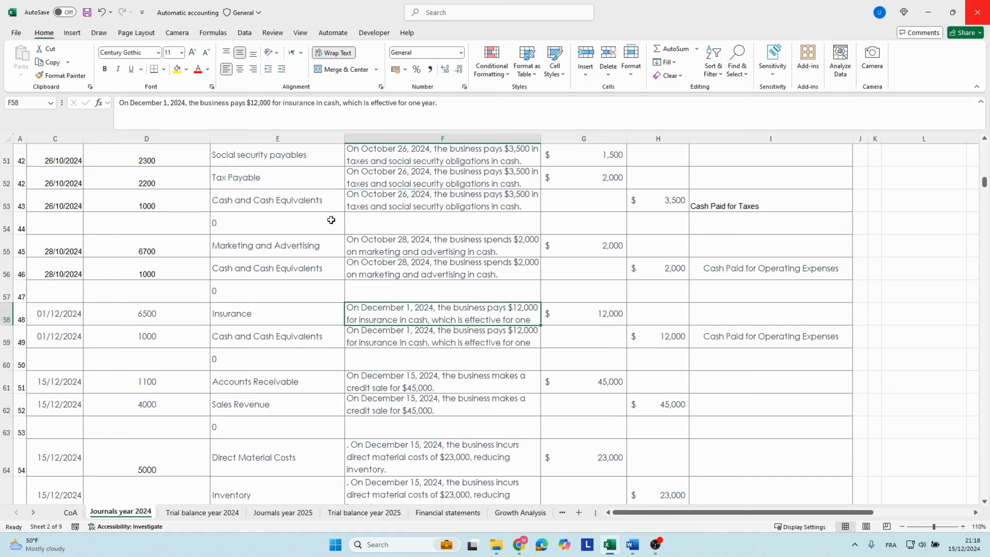
click(66, 318)
click(418, 314)
Enter the adjustment date 31/12/2024 in row 70 of the 2024 journal.
scroll(417, 314, down, 5)
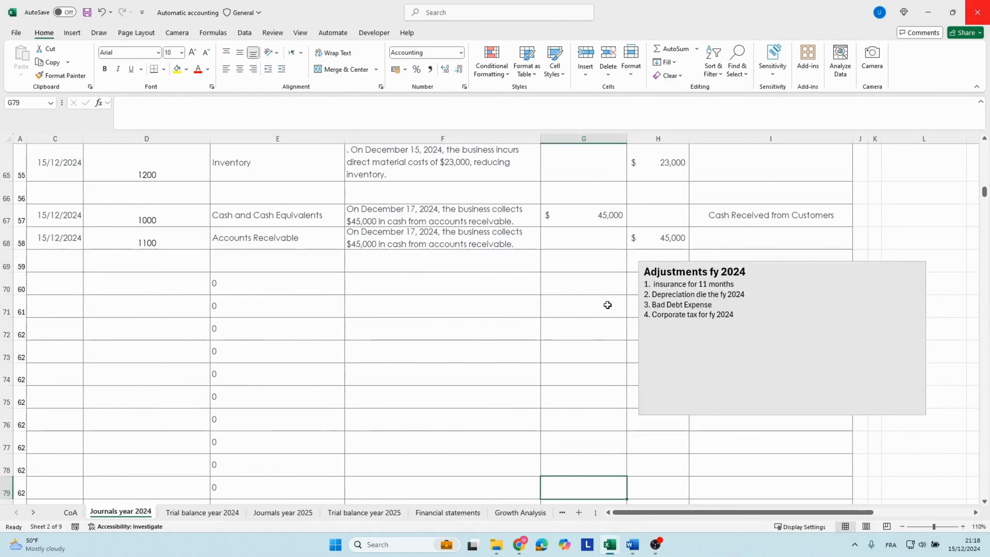
click(62, 281)
text(31/)
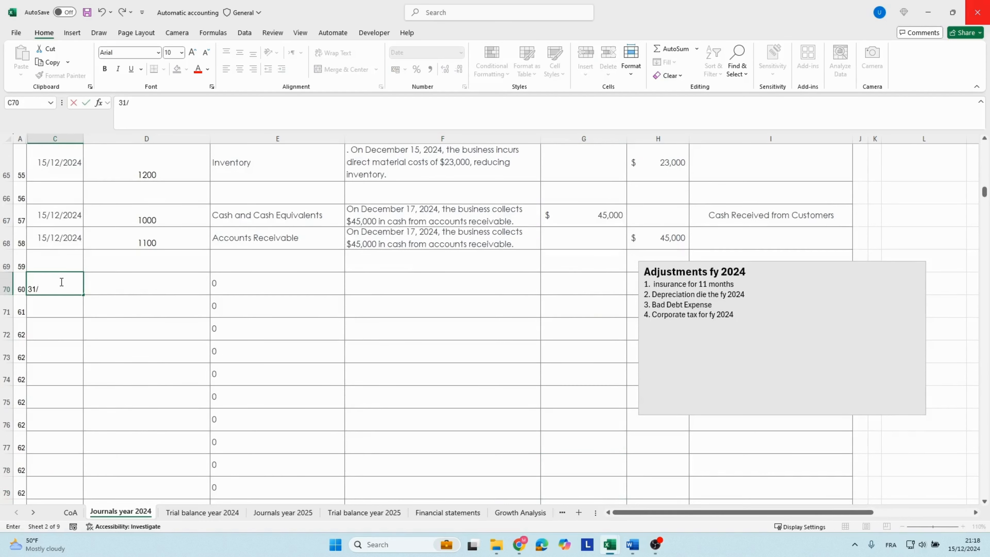
text(12/2025)
key(BackSpace)
text(4)
key(Tab)
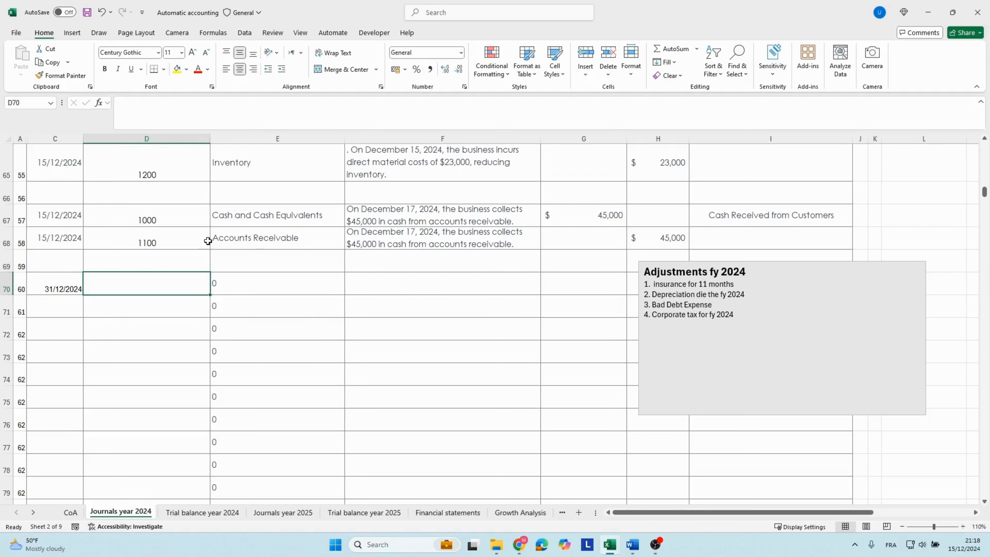
Look up the account list beside the 2024 journal for the account code of the insurance adjustment.
click(436, 270)
click(574, 224)
click(176, 282)
click(612, 214)
key(Tab)
key(Tab)
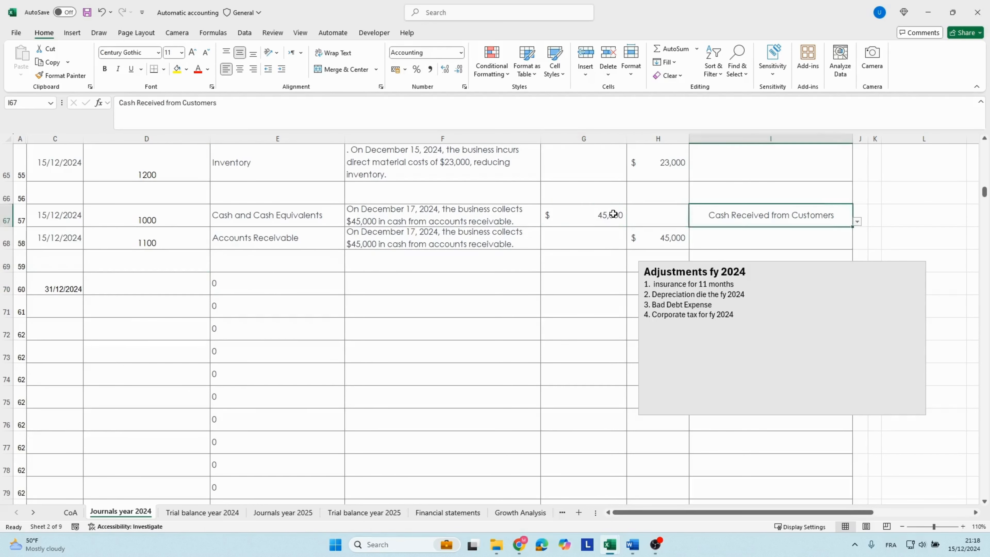
key(Tab)
key(Tab)
key(Tab)
key(Tab)
key(Tab)
key(Tab)
scroll(613, 213, up, 5)
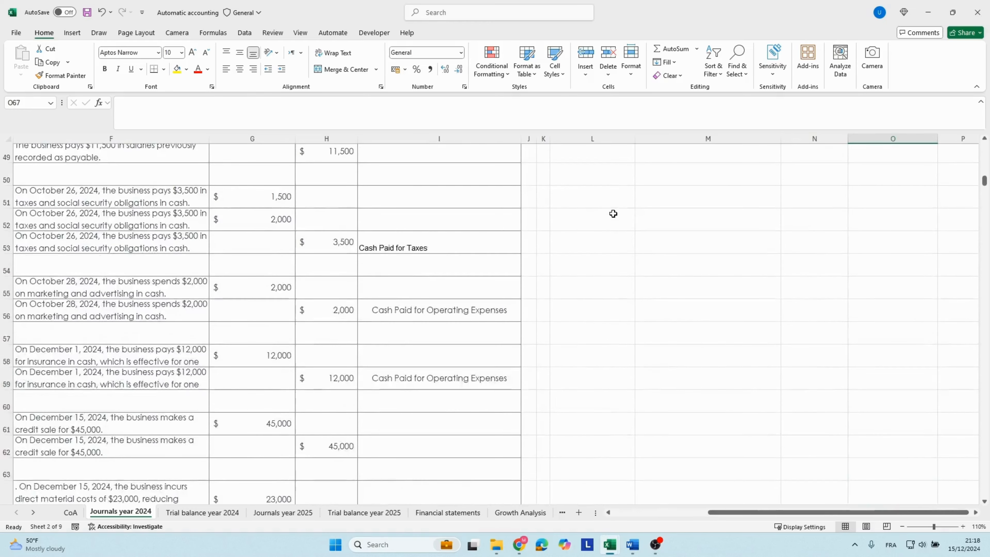
scroll(613, 214, up, 16)
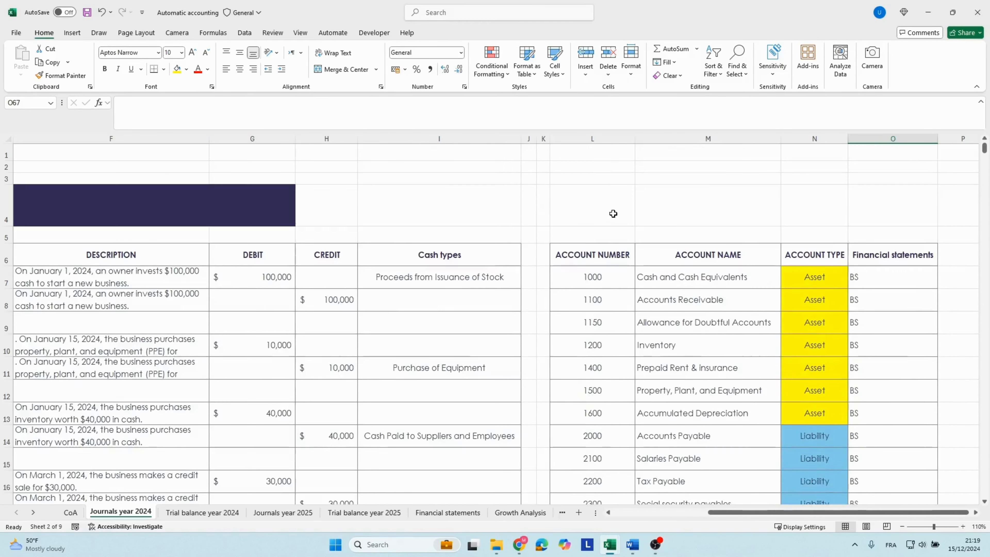
Copy the Prepaid Rent & insurance code 1400 from the account list into row 70 of the journal.
click(662, 371)
key(Left)
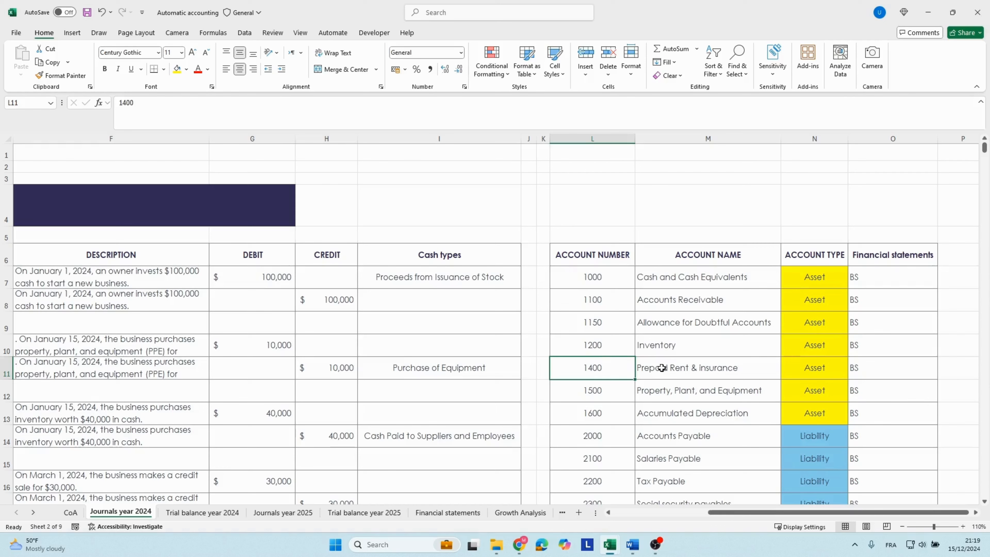
key(ctrl+c)
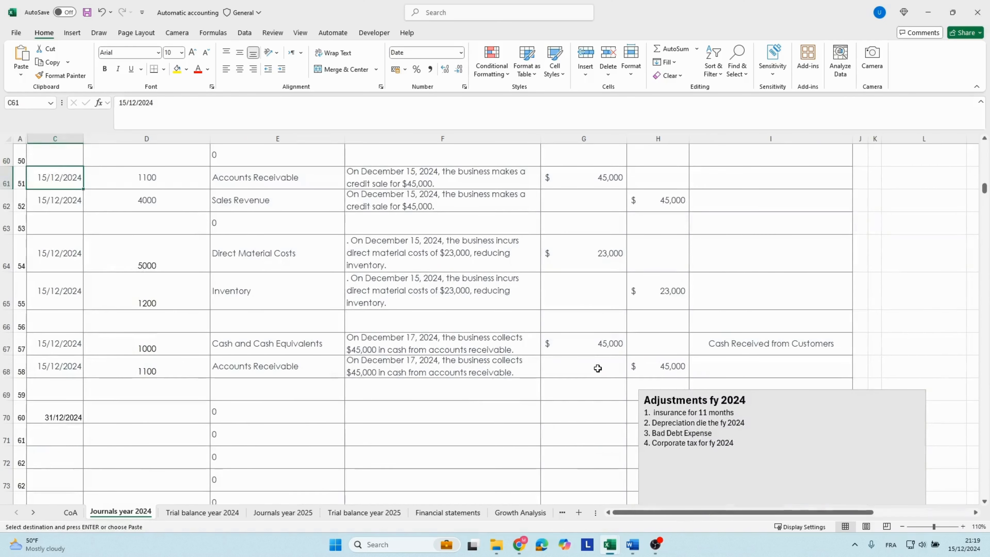
key(Down)
key(Down)
key(Down)
key(Down)
key(Down)
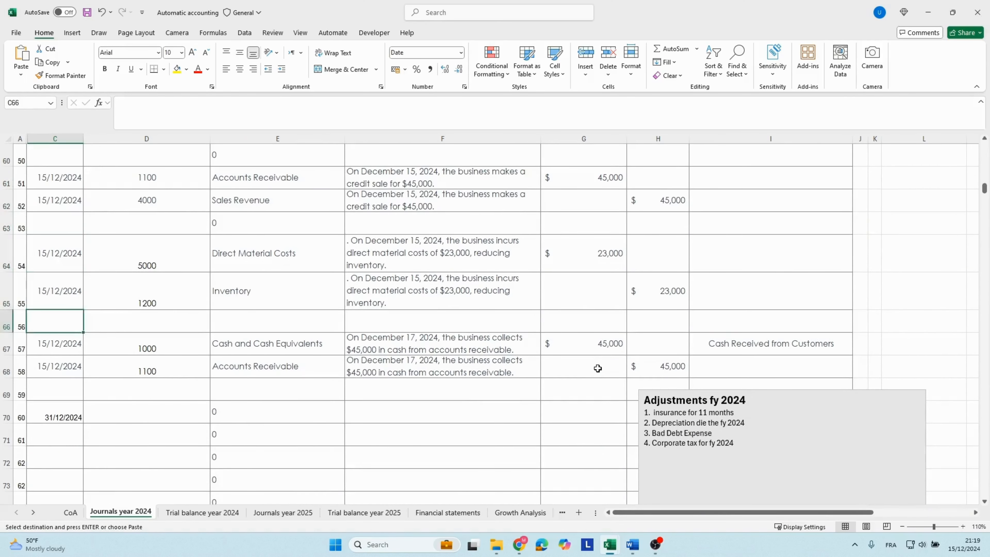
key(Down)
key(Down)
key(Down)
key(Down)
key(Right)
key(ctrl+v)
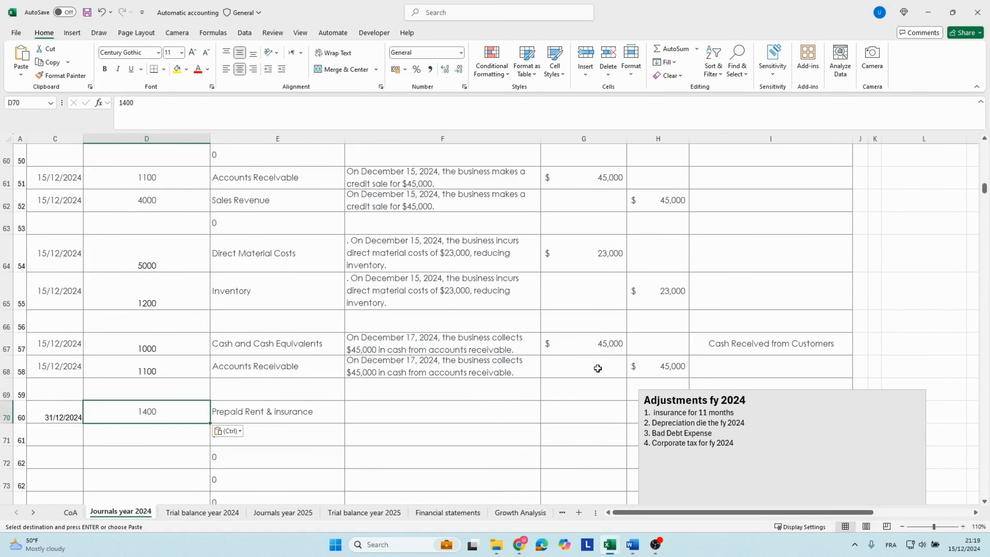
Enter the description "Insurance for 11 months" and a debit of 11000 in row 70.
key(Right)
key(Right)
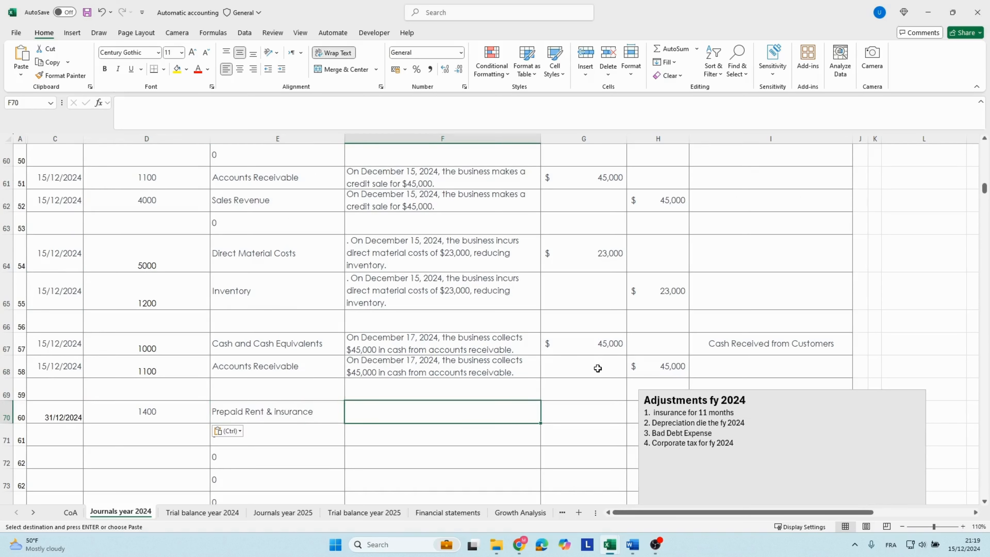
text(Ins)
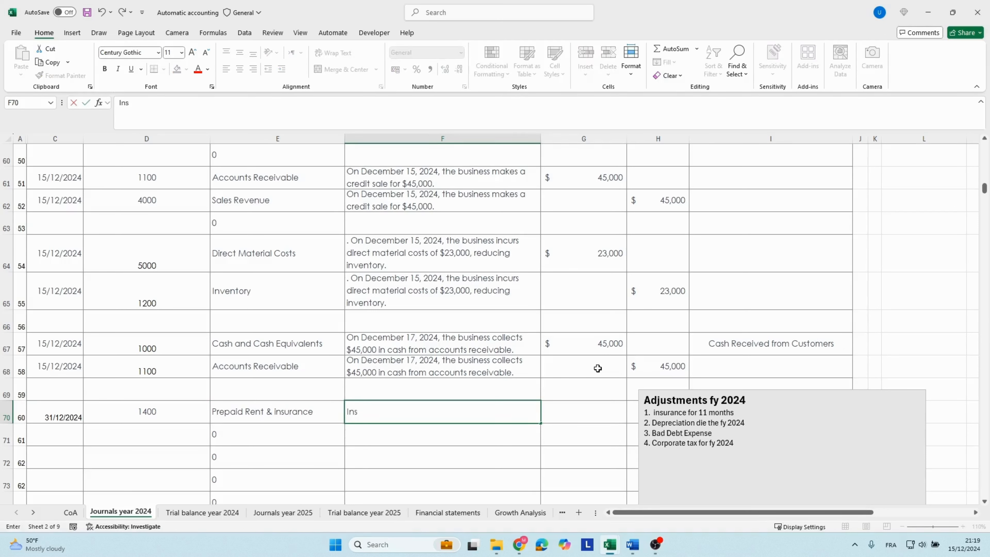
text(urance for 11 months)
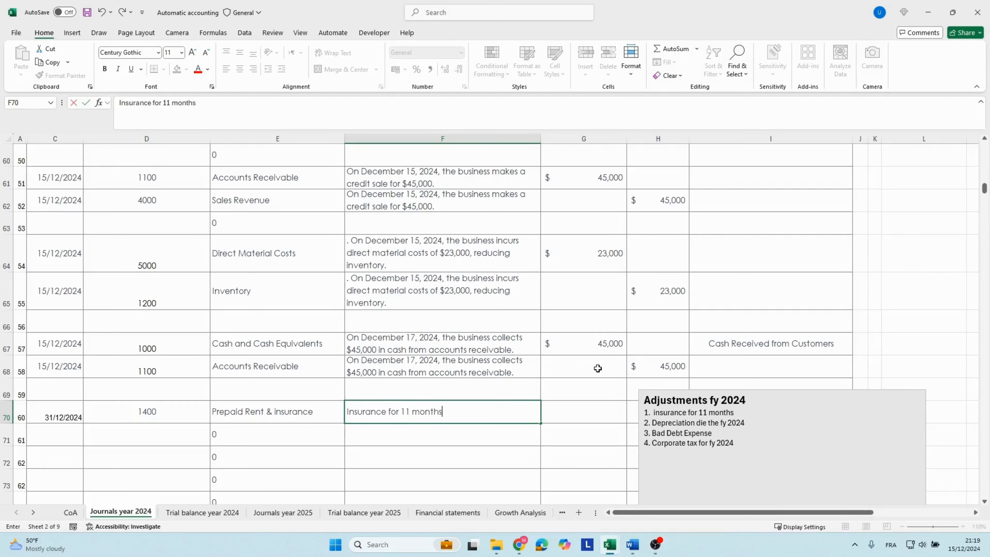
key(Tab)
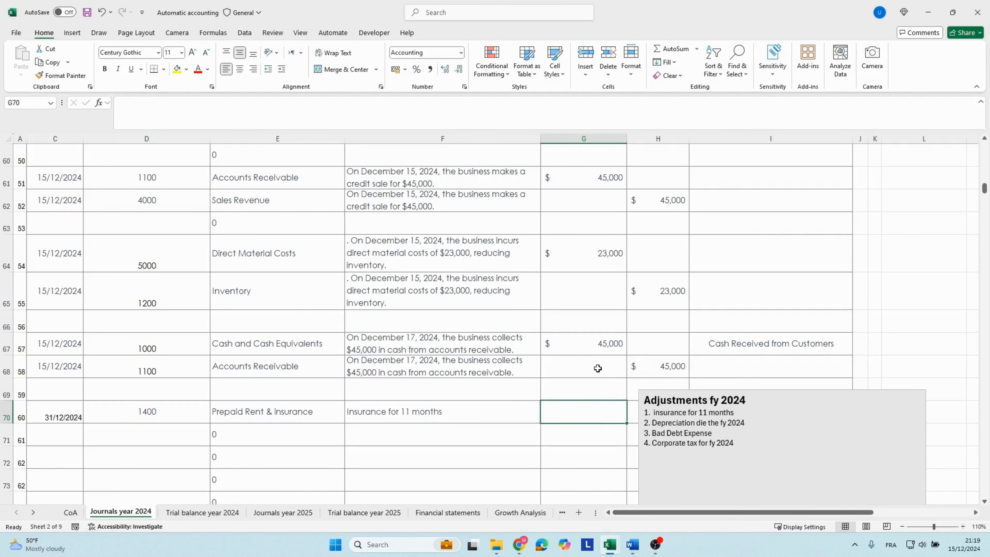
text(11000)
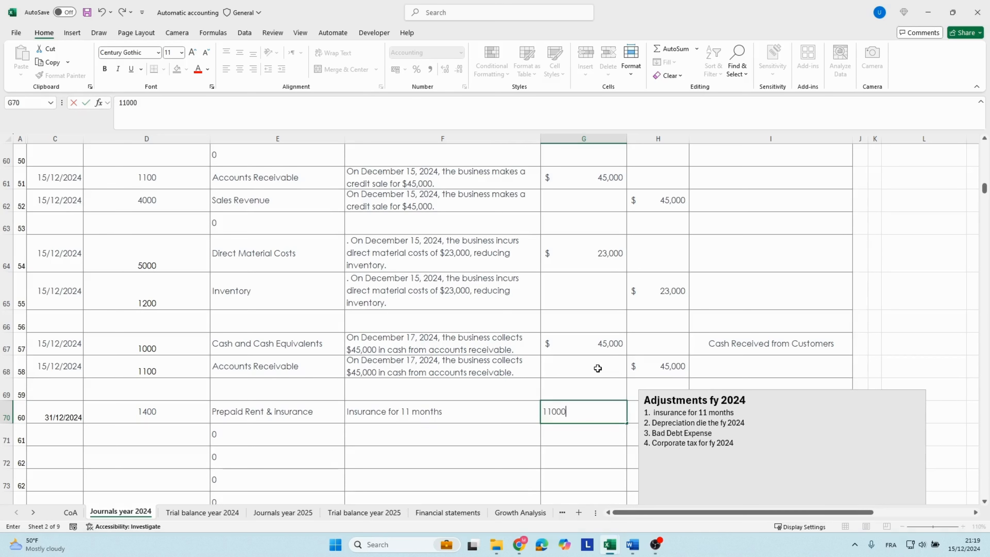
key(Return)
key(Up)
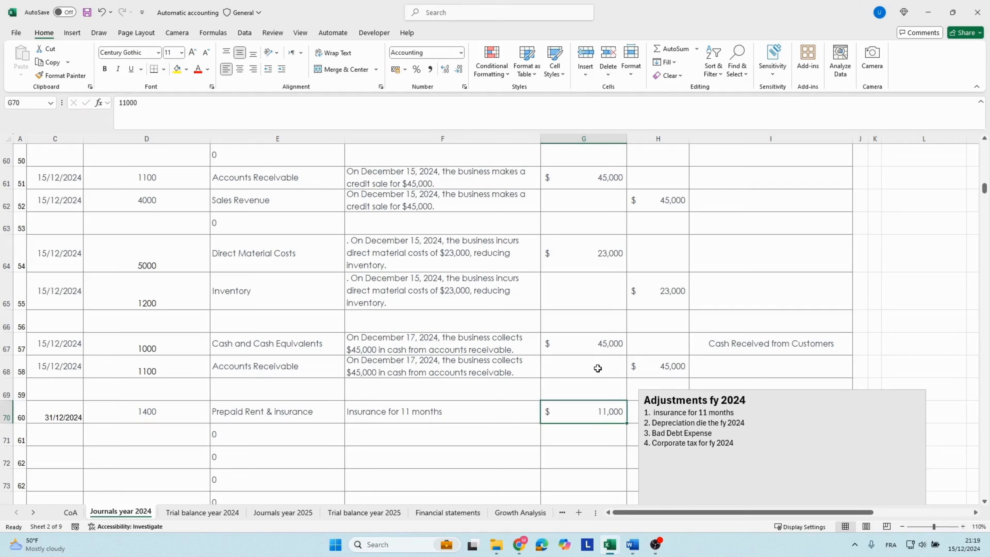
Fill the date 31/12/2024 from row 70 into row 71 as an exact copy rather than a series.
click(776, 390)
click(59, 433)
click(65, 415)
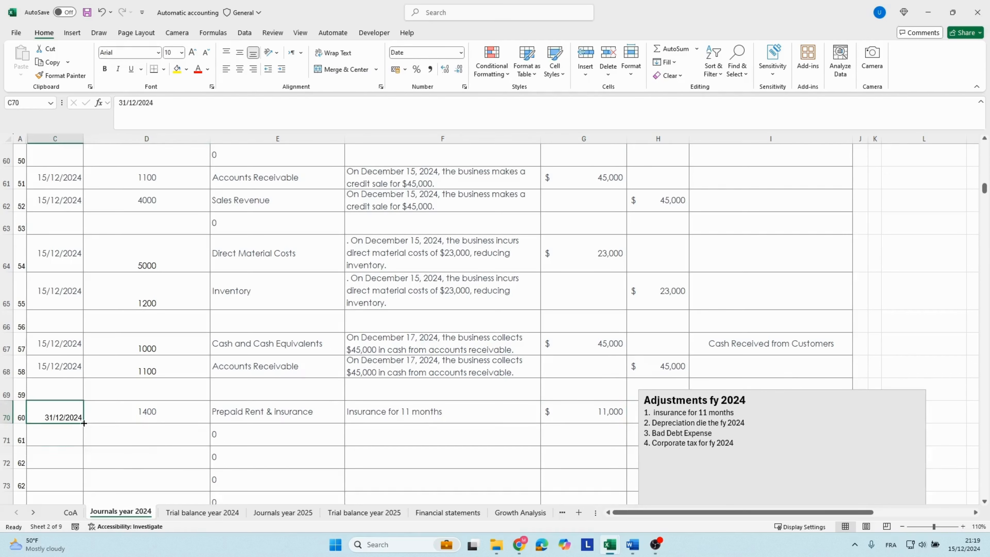
drag(84, 423, 84, 442)
click(92, 453)
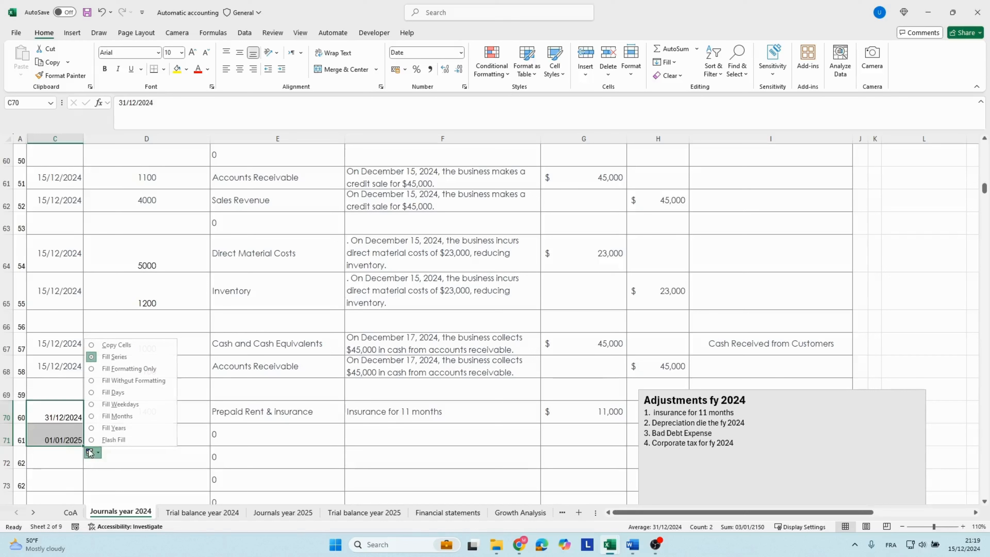
click(111, 345)
click(142, 442)
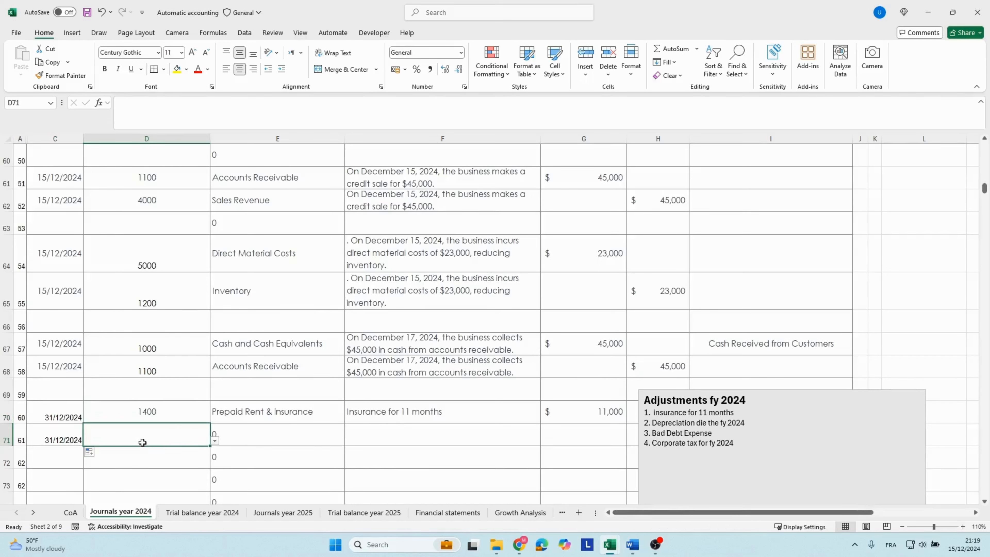
Check which account code the December 1 insurance entry uses.
click(884, 285)
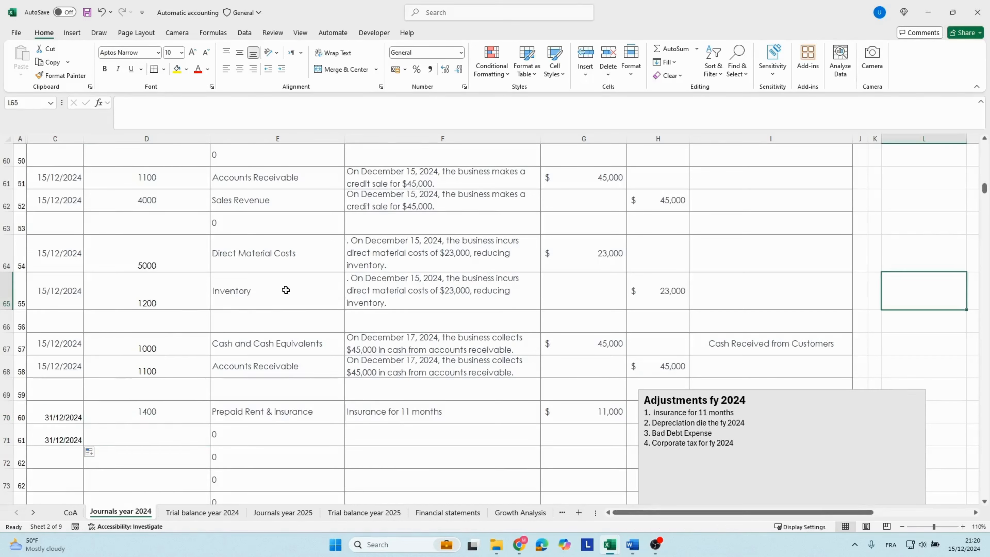
scroll(286, 290, up, 1)
scroll(286, 290, up, 2)
click(243, 280)
click(159, 284)
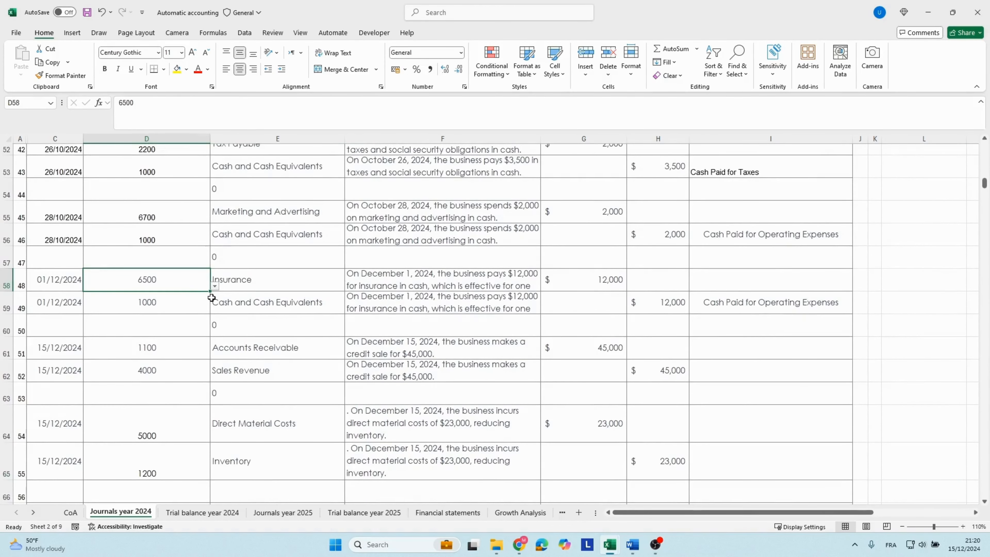
Enter the Insurance account code 6500 in row 71 of the 2024 journal.
key(Down)
key(Down)
key(Down)
key(Down)
key(Down)
key(Down)
key(Down)
key(Down)
key(Down)
key(Down)
key(Down)
key(Down)
key(Down)
key(Down)
key(Down)
key(Down)
key(Down)
key(Down)
key(Down)
key(Down)
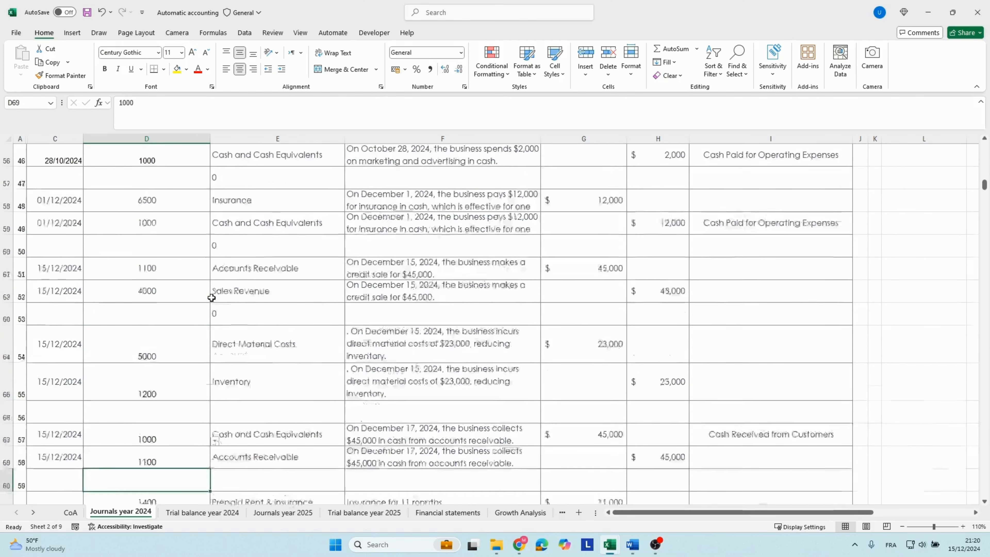
key(Up)
key(Up)
key(Up)
key(Up)
key(Up)
key(Up)
key(Up)
key(Up)
key(Up)
key(Up)
key(Up)
key(Up)
key(Up)
key(Up)
key(Up)
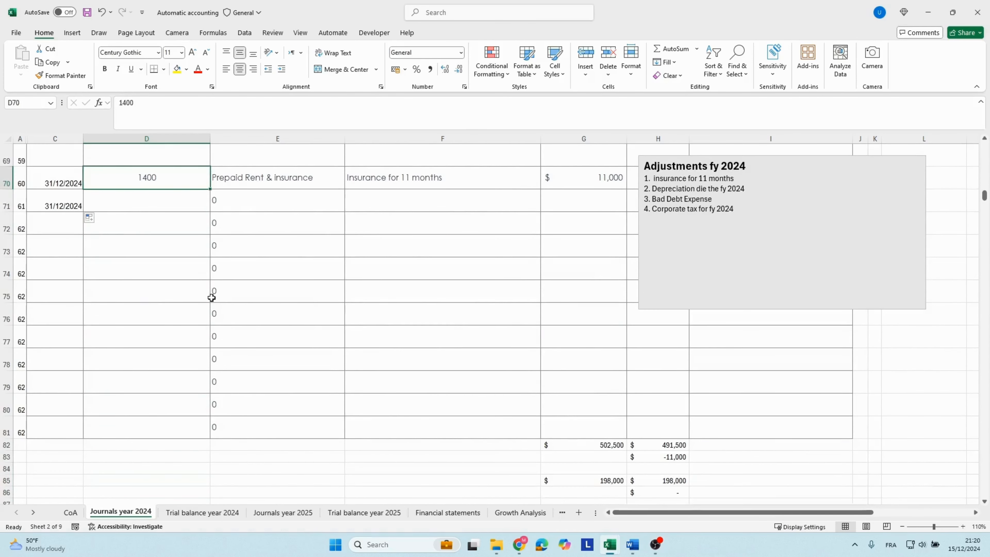
key(Down)
text(6500)
key(Tab)
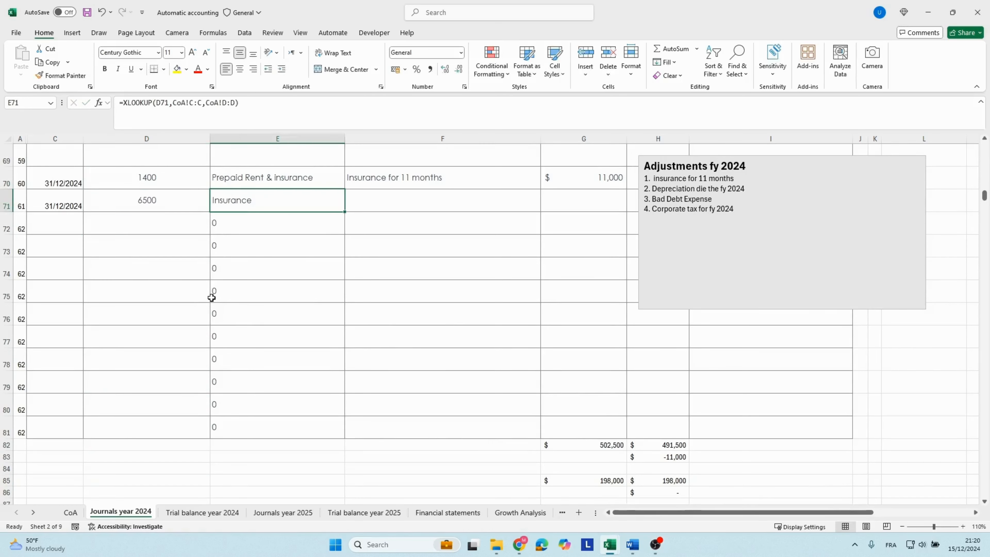
Copy the description "Insurance for 11 months" from row 70 into row 71.
key(Tab)
key(Up)
key(ctrl+c)
key(Down)
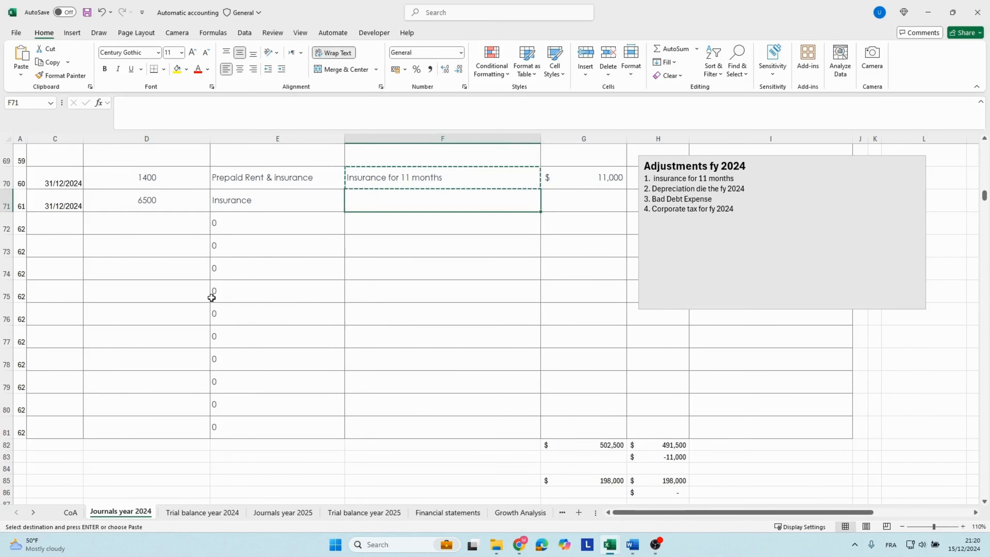
key(ctrl+v)
Move the "Adjustments fy 2024" note down the 2024 journal so it no longer covers the credit cells of rows 70 and 71.
key(Tab)
key(Tab)
key(Tab)
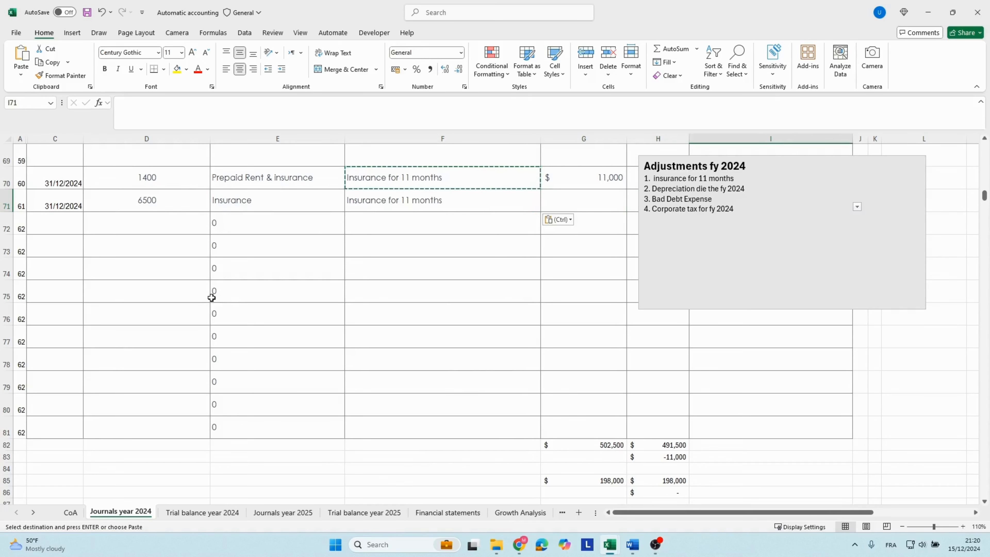
click(787, 155)
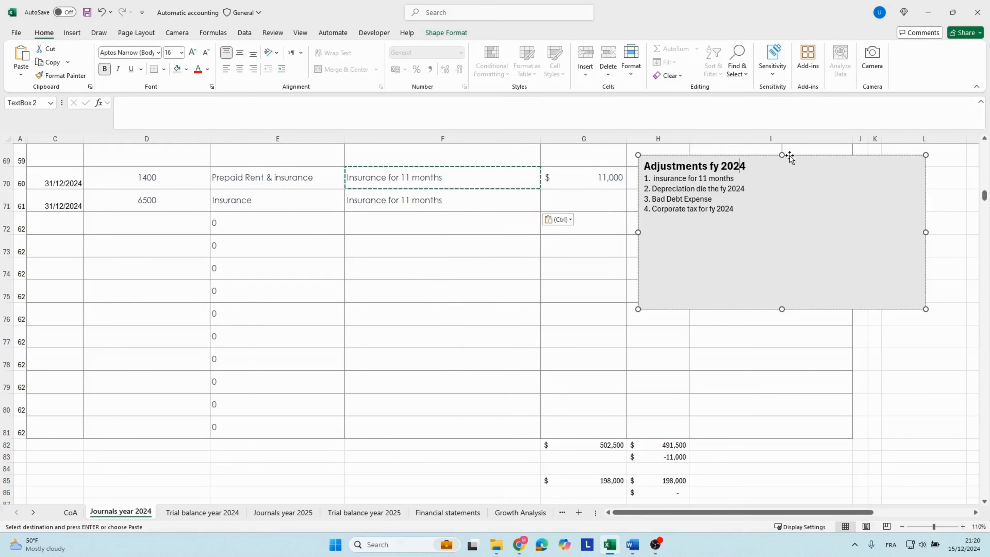
drag(787, 155, 832, 303)
Enter a credit of 11,000 for the Insurance line in row 71 of the 2024 journal.
click(658, 205)
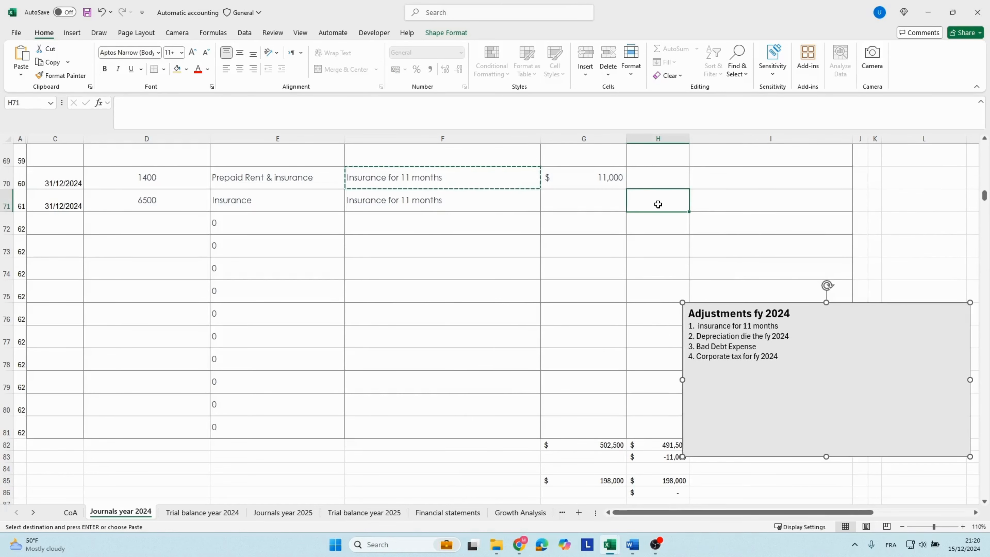
text(1,00)
key(BackSpace)
key(BackSpace)
key(BackSpace)
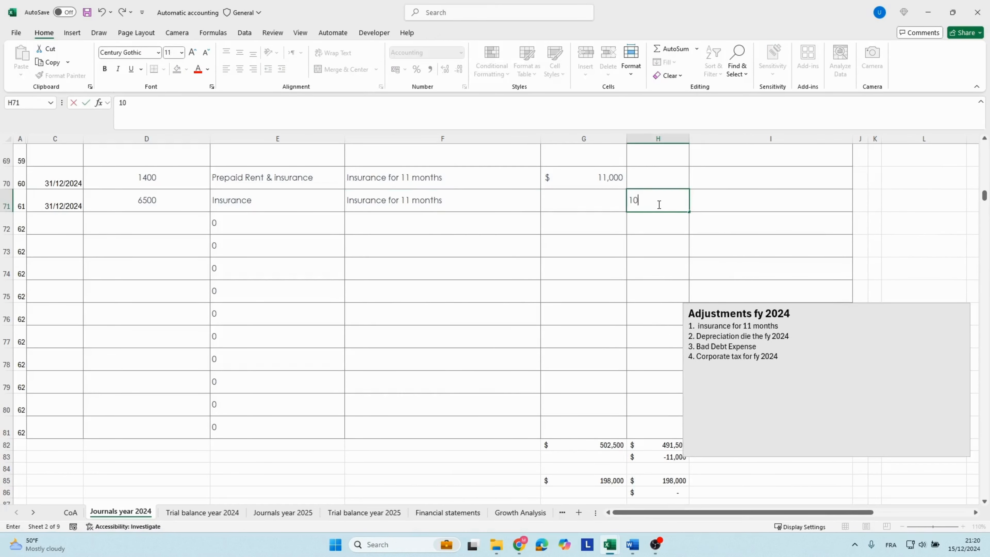
text(11000)
key(Return)
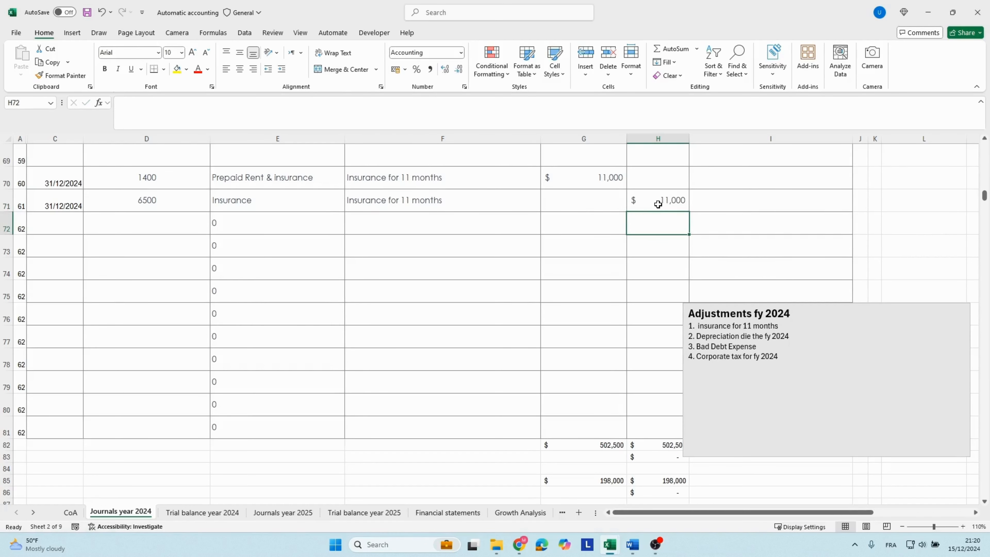
Correct the second item of the adjustments note to read "Depreciation for the fy 2024".
triple_click(713, 326)
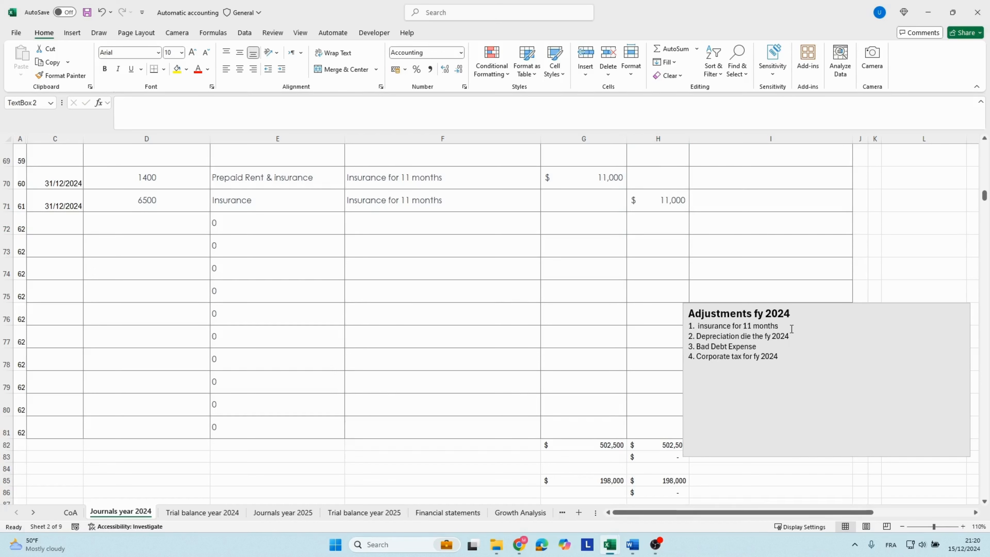
click(523, 310)
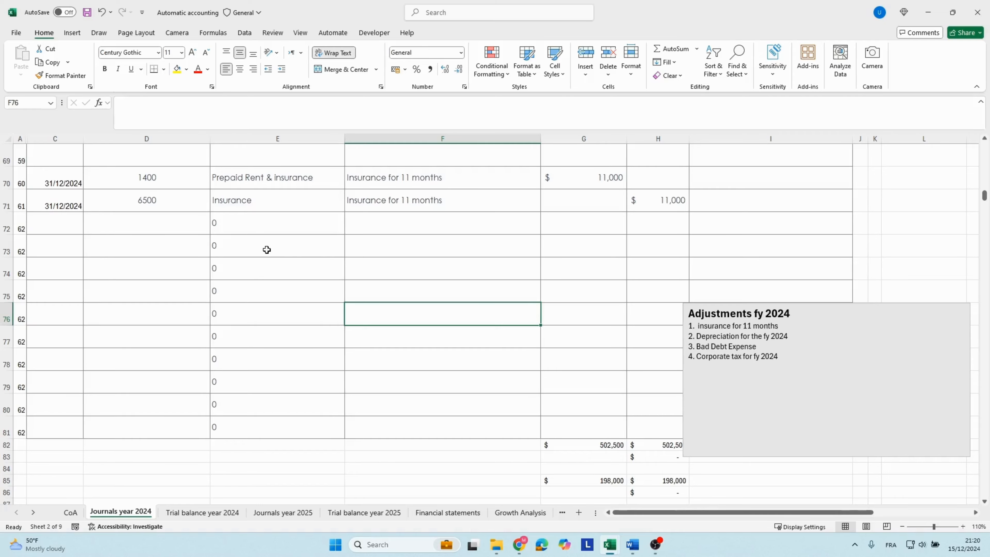
Check the debit amount of the January 15 property, plant and equipment purchase in the 2024 journal.
click(238, 247)
key(Up)
key(Up)
key(Up)
key(Up)
key(Up)
key(Up)
key(Up)
key(Up)
key(Up)
key(Up)
key(Up)
key(Up)
key(Up)
key(Up)
key(Up)
key(Up)
key(Up)
key(Up)
key(Up)
key(Up)
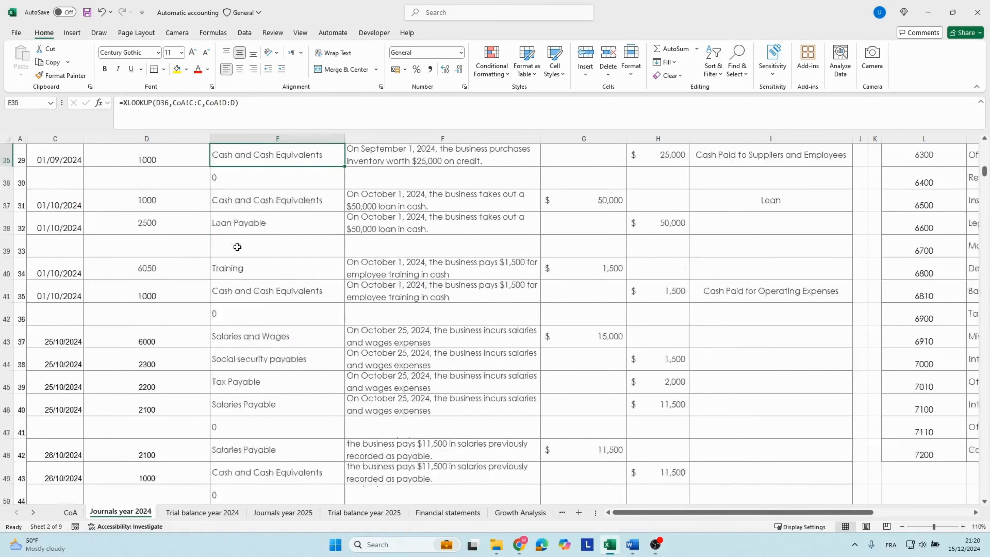
key(Up)
key(Up)
key(Up)
key(Up)
key(Up)
key(Up)
key(Up)
key(Up)
key(Up)
key(Up)
key(Up)
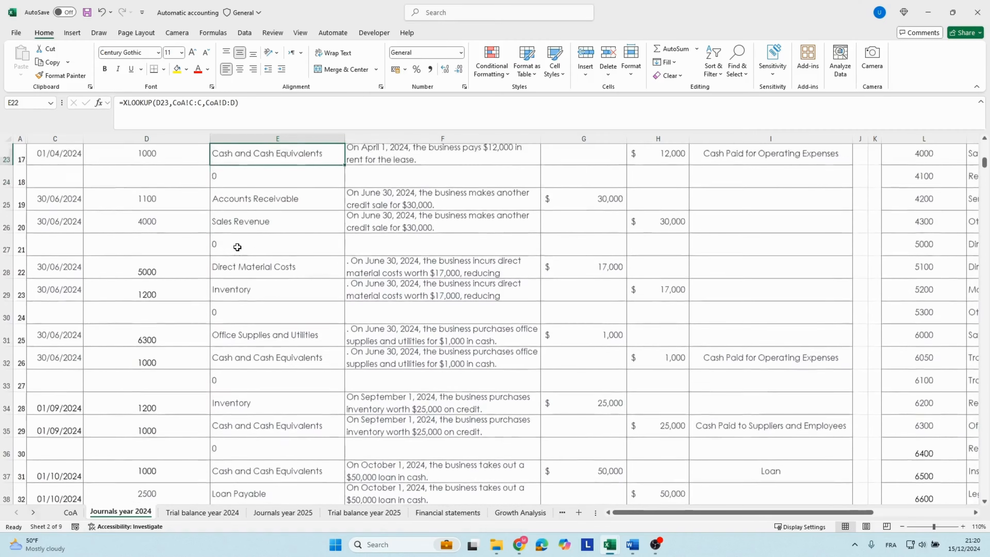
key(Up)
key(Up)
key(Up)
key(Up)
key(Up)
key(Up)
key(Up)
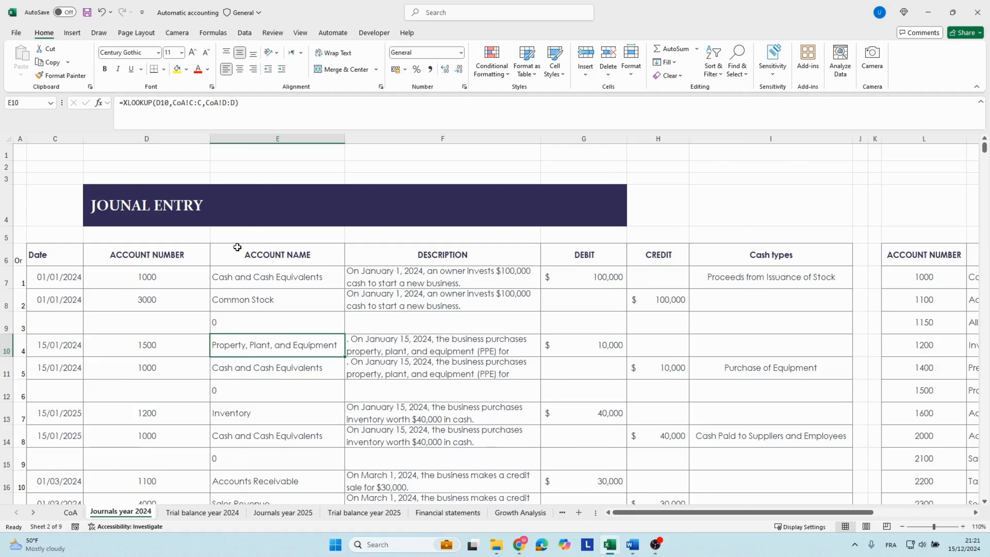
key(Right)
key(Right)
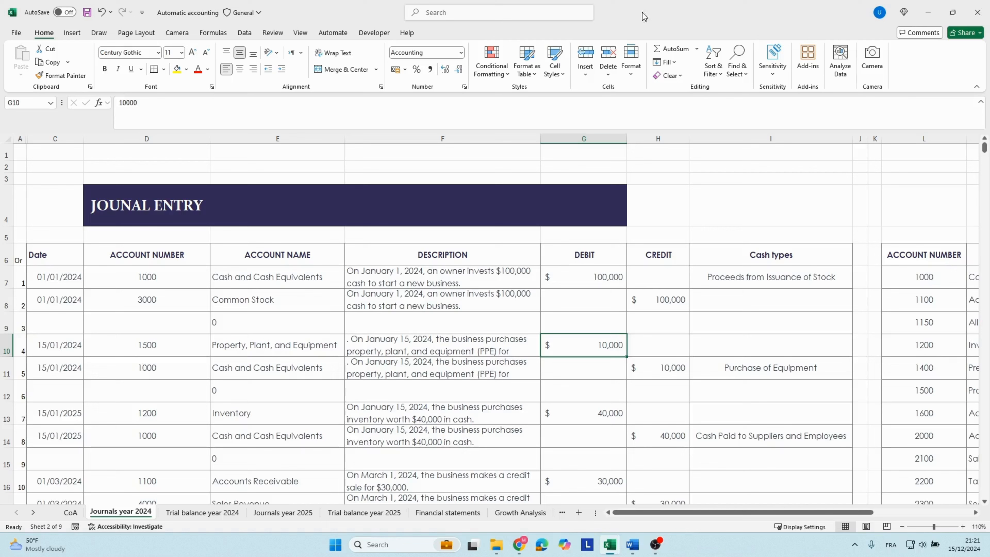
Review the description, purchase value and lifespan of asset AS-001 for 2024 on the Depreciation calculation sheet.
click(33, 512)
click(33, 512)
click(34, 512)
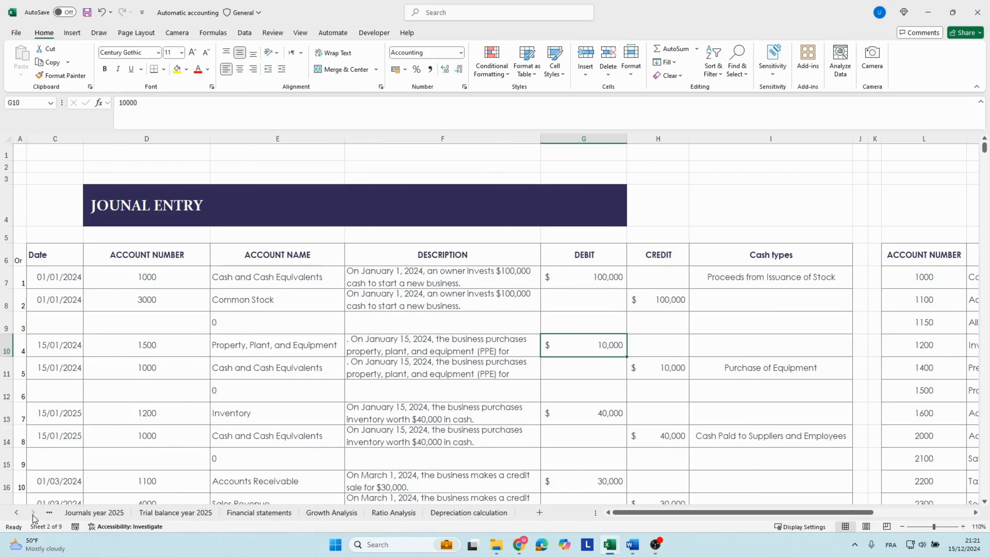
click(457, 513)
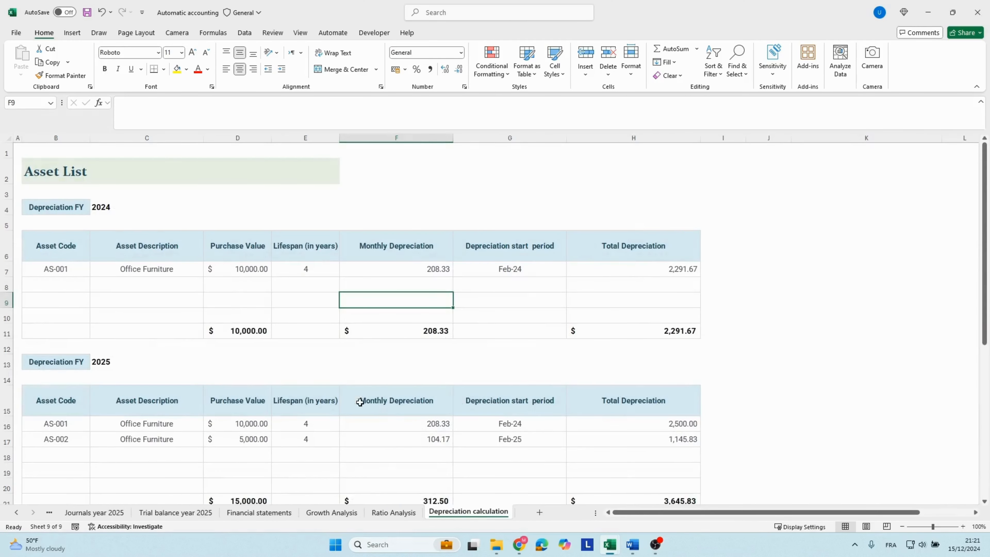
click(230, 269)
click(116, 269)
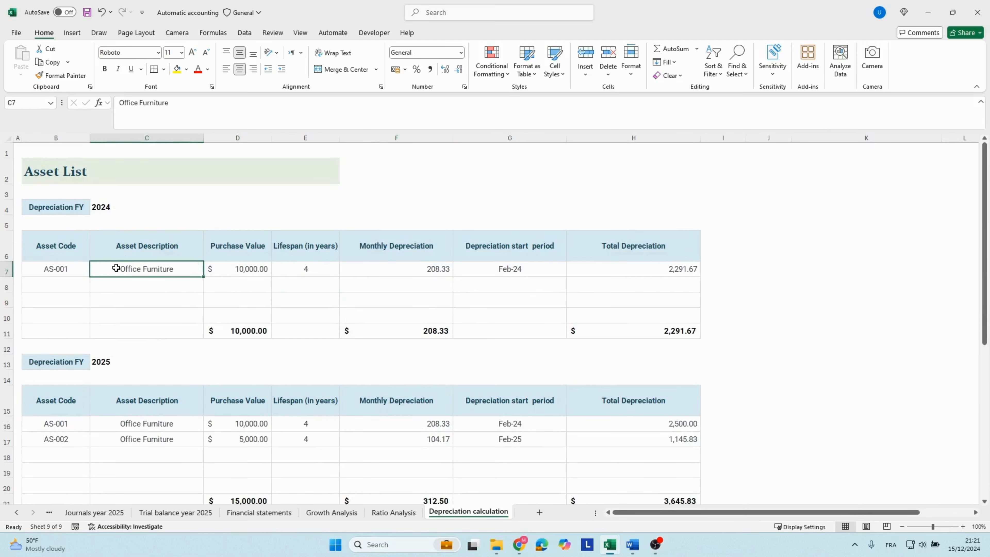
click(239, 269)
click(299, 270)
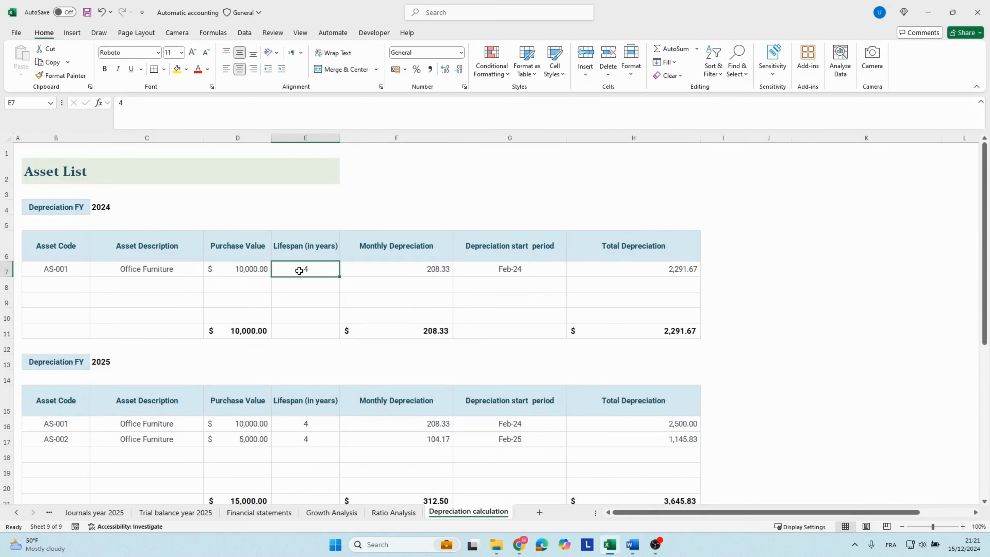
click(246, 271)
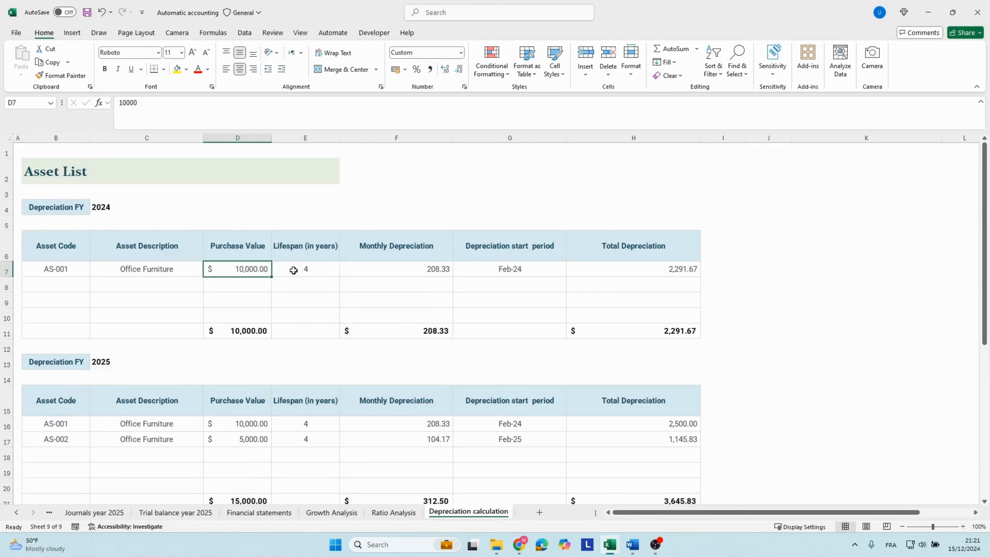
click(293, 270)
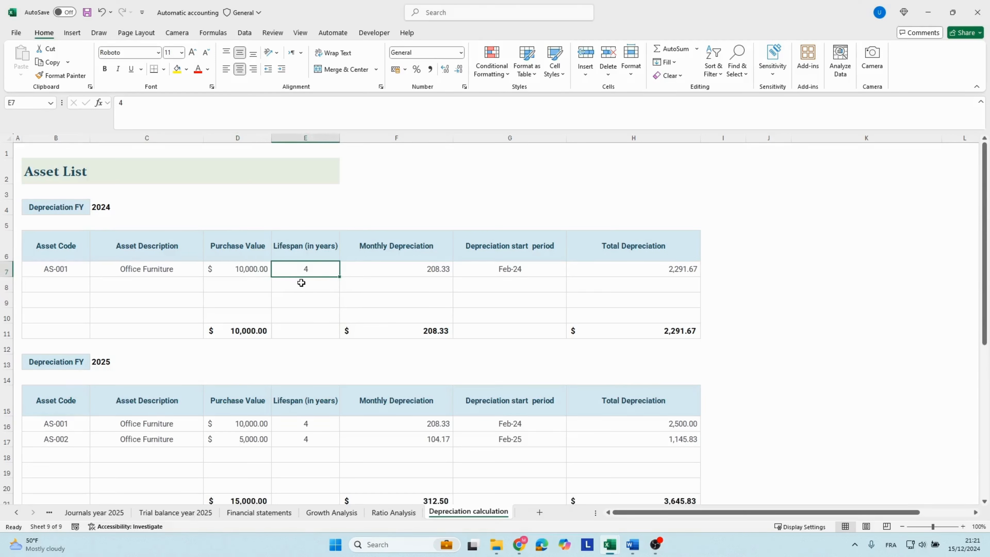
Examine the monthly depreciation formula, start period and total depreciation formula of asset AS-001 for 2024.
click(379, 268)
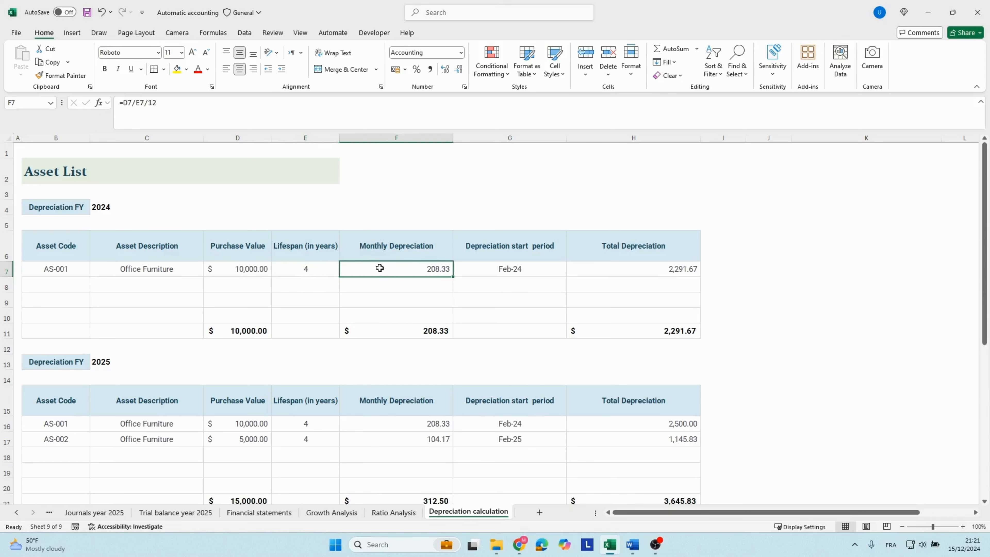
double_click(379, 268)
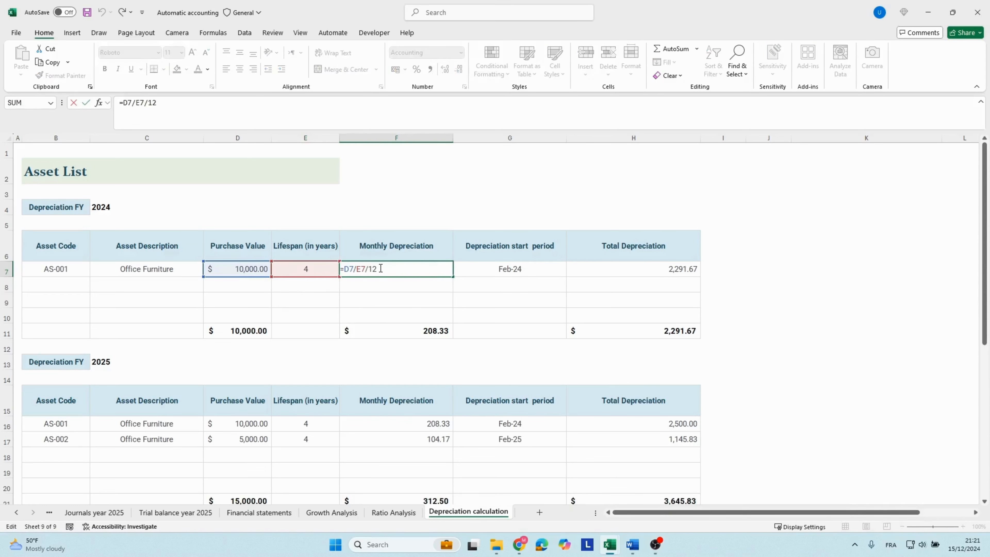
key(Return)
click(494, 273)
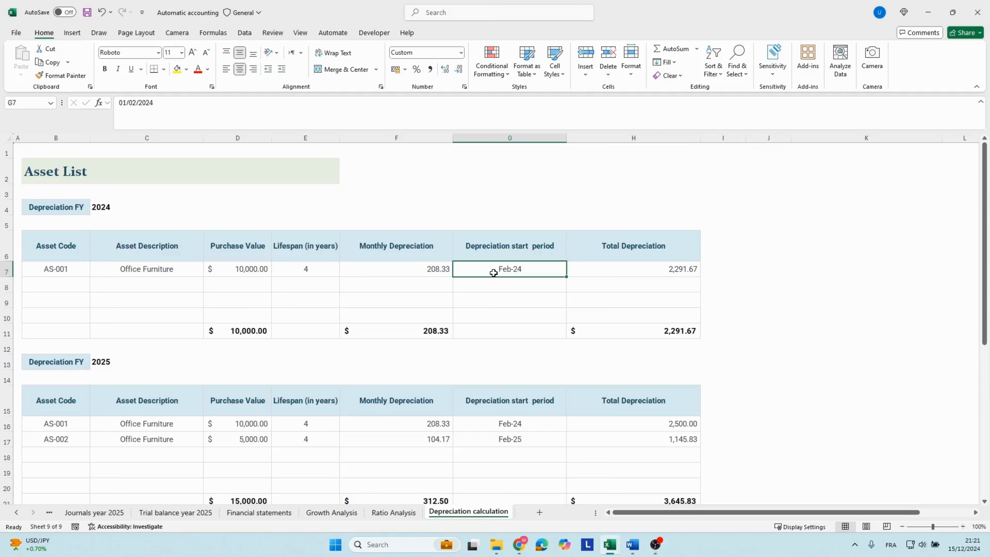
key(Right)
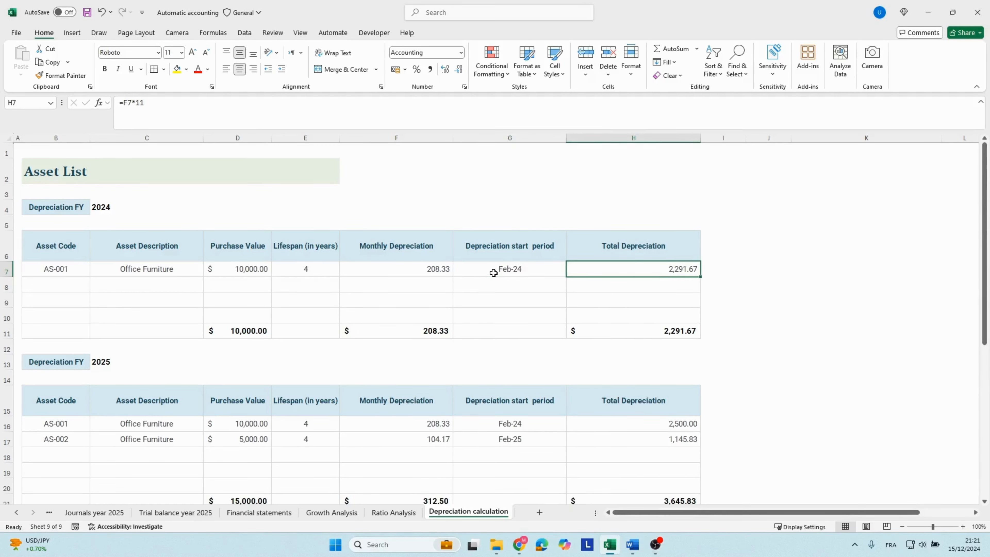
key(F2)
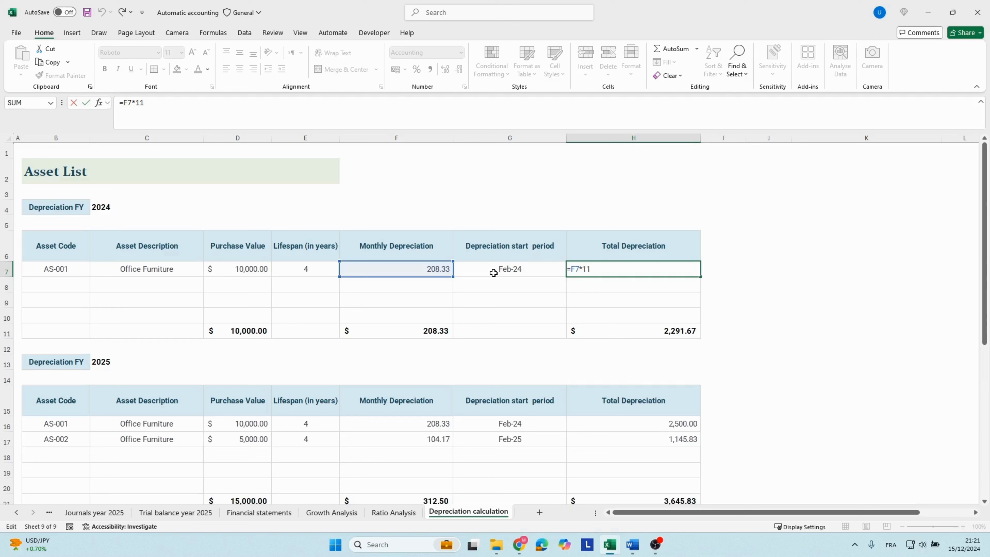
key(Return)
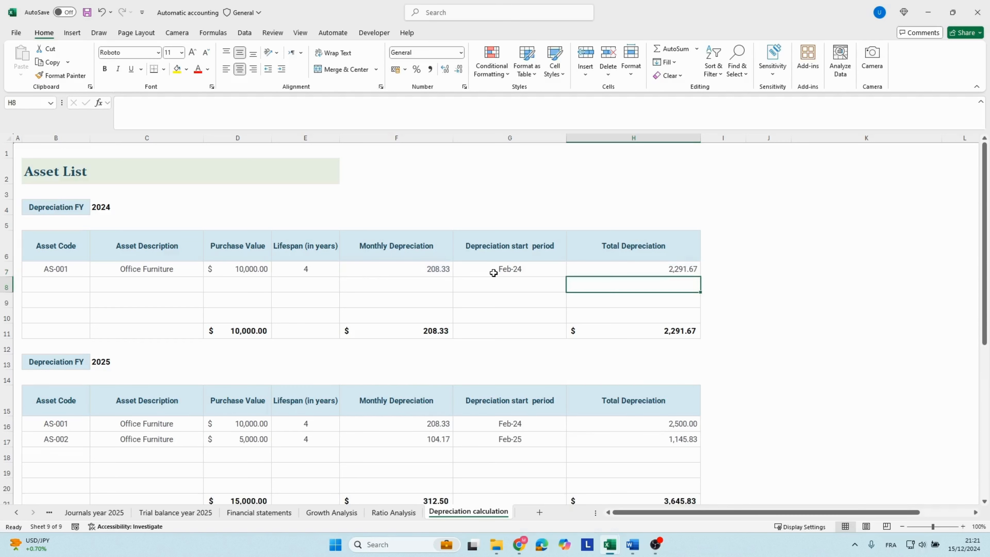
Copy the 2024 total depreciation of asset AS-001 and return to the Journals year 2024 sheet.
key(Up)
key(ctrl+c)
click(16, 511)
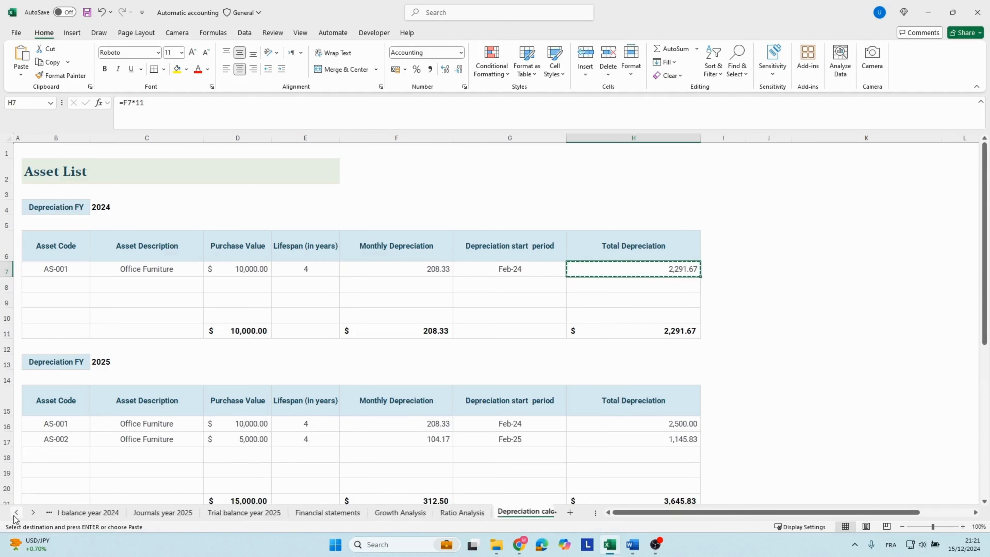
click(16, 512)
click(94, 512)
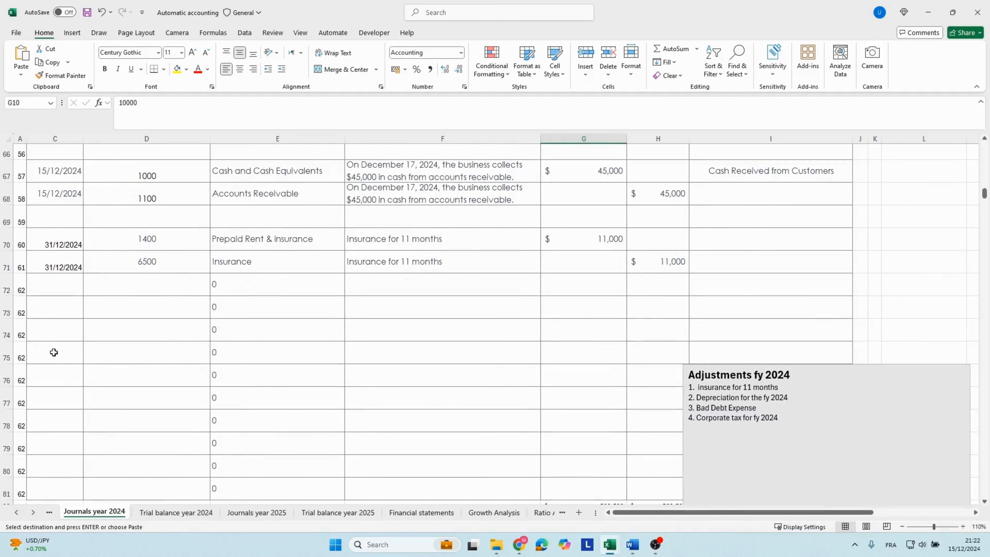
Enter the date 31/12/2024 in row 73 of the 2024 journal.
click(37, 306)
text(31)
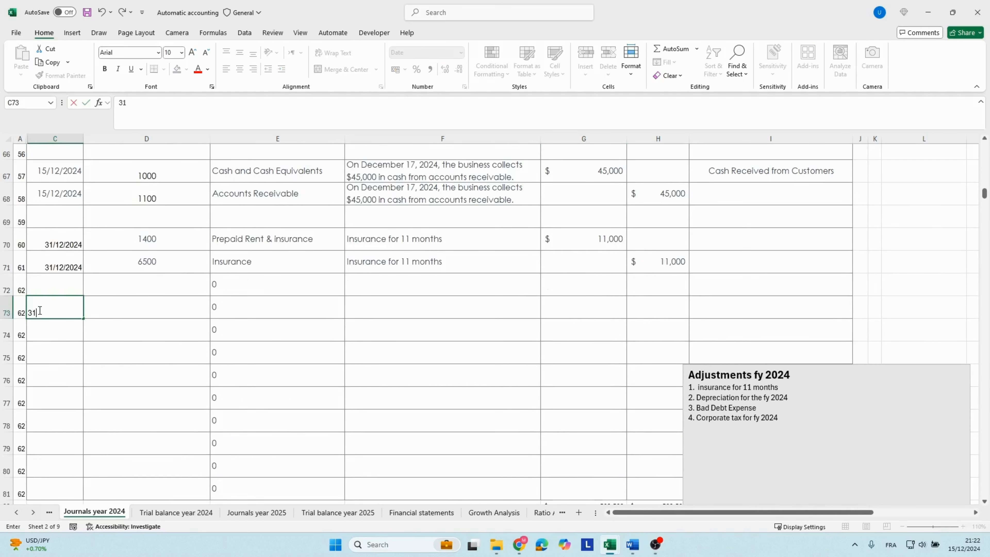
text(/12/2024)
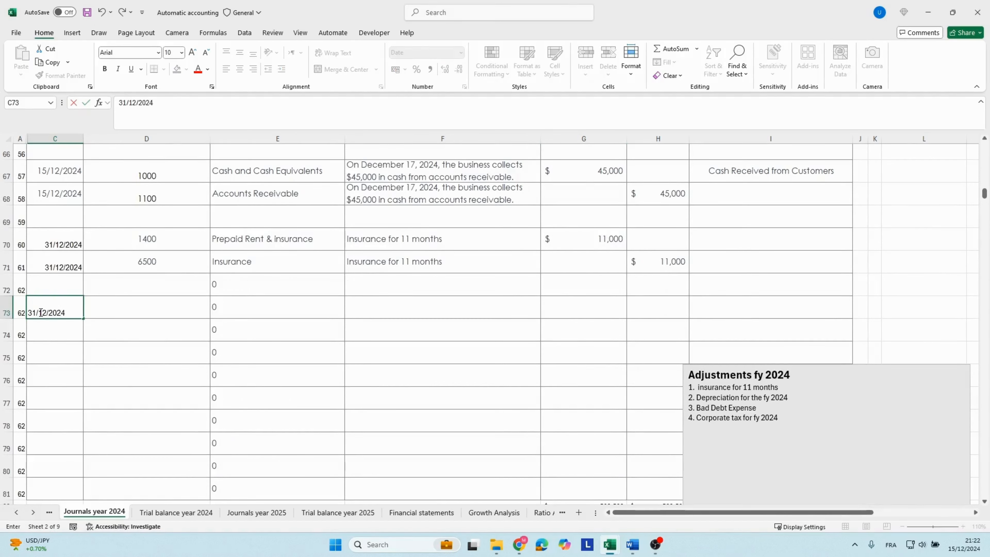
key(Tab)
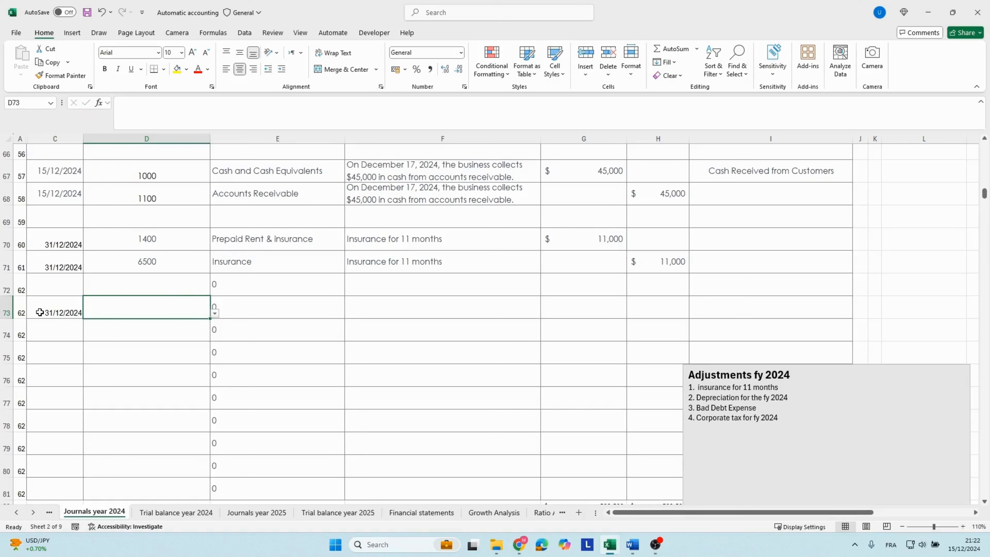
Look up the Depreciation account in the account list beside the journal and enter its code 6800 in row 73.
click(699, 268)
key(Right)
key(Right)
key(Right)
key(Right)
key(Right)
scroll(698, 268, up, 7)
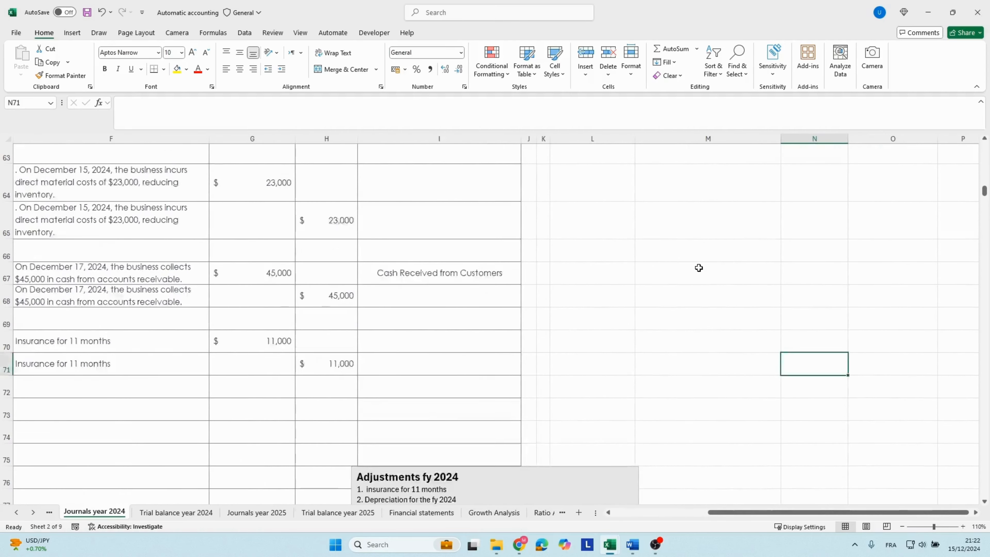
scroll(698, 268, up, 2)
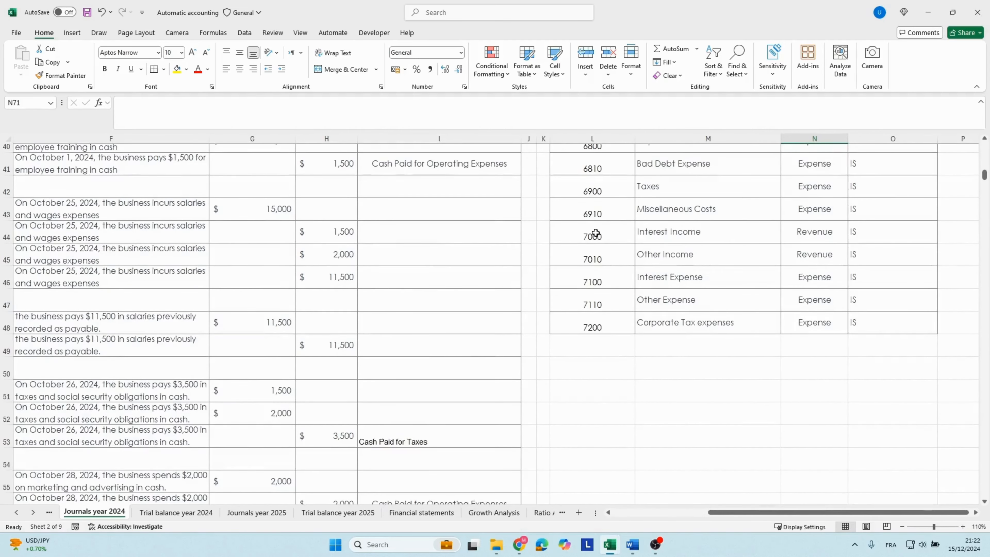
scroll(660, 250, up, 2)
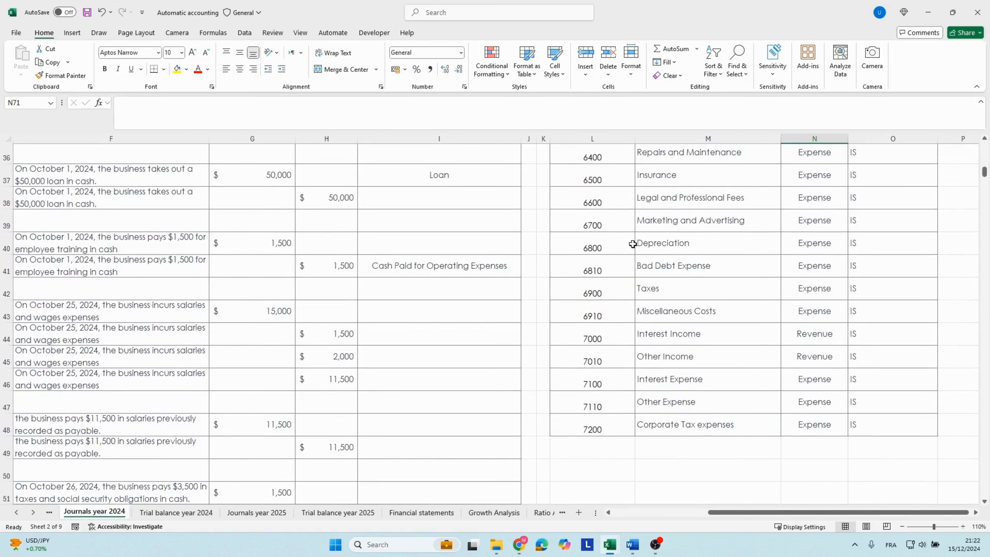
click(617, 243)
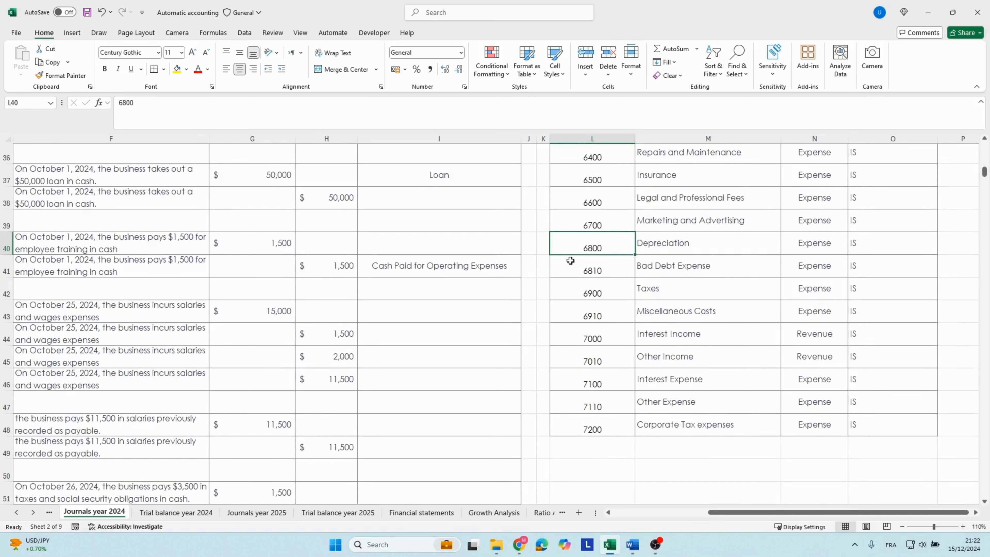
click(360, 345)
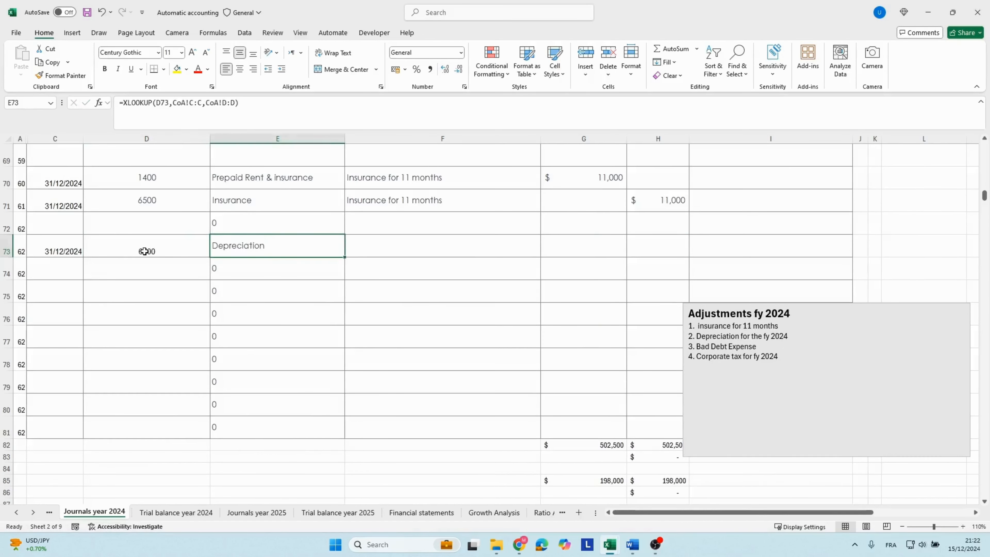
Enter the description "Depreciation for fy 2024" in row 73 of the journal.
text(Depreciation for fy 2024)
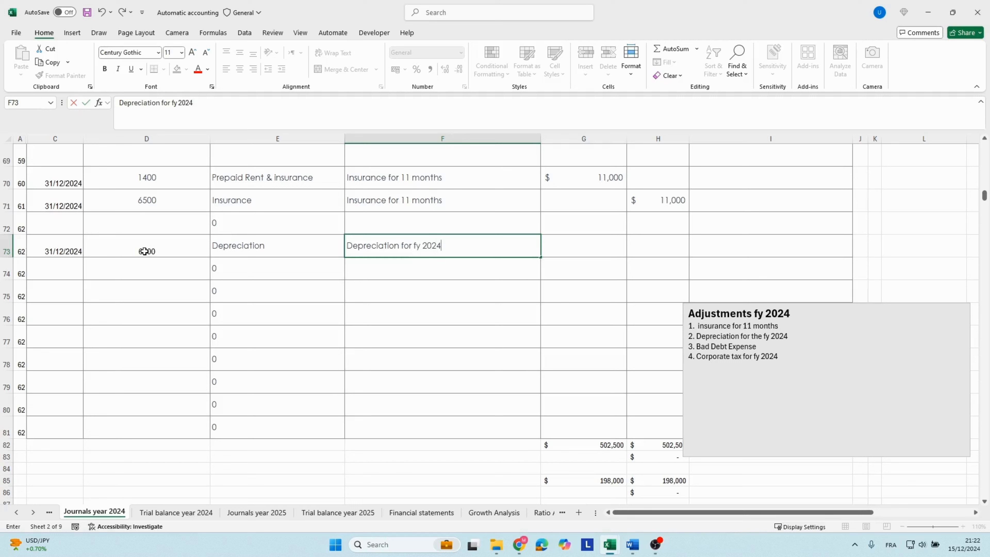
key(Tab)
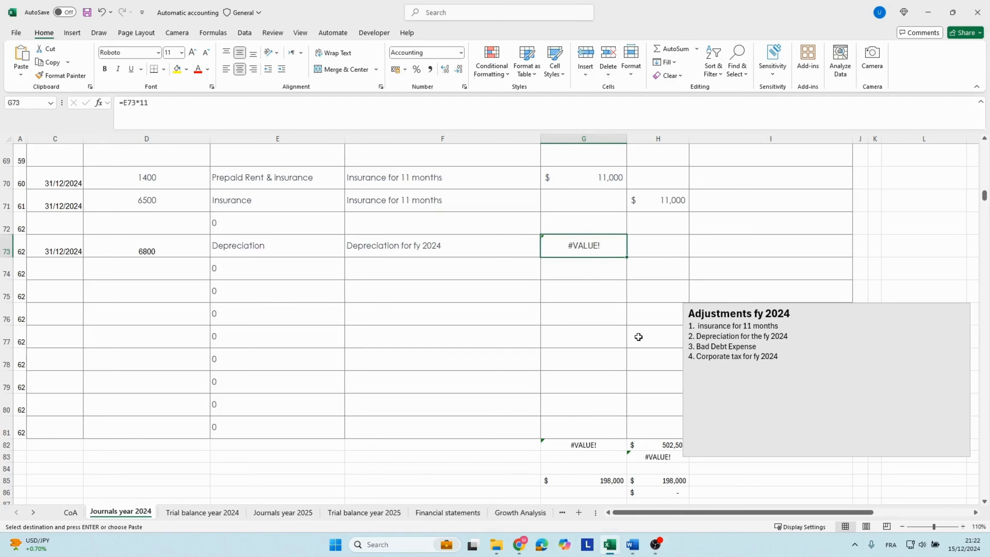
Paste the copied depreciation as a value into the debit cell of row 73 and align it vertically to the middle.
click(638, 336)
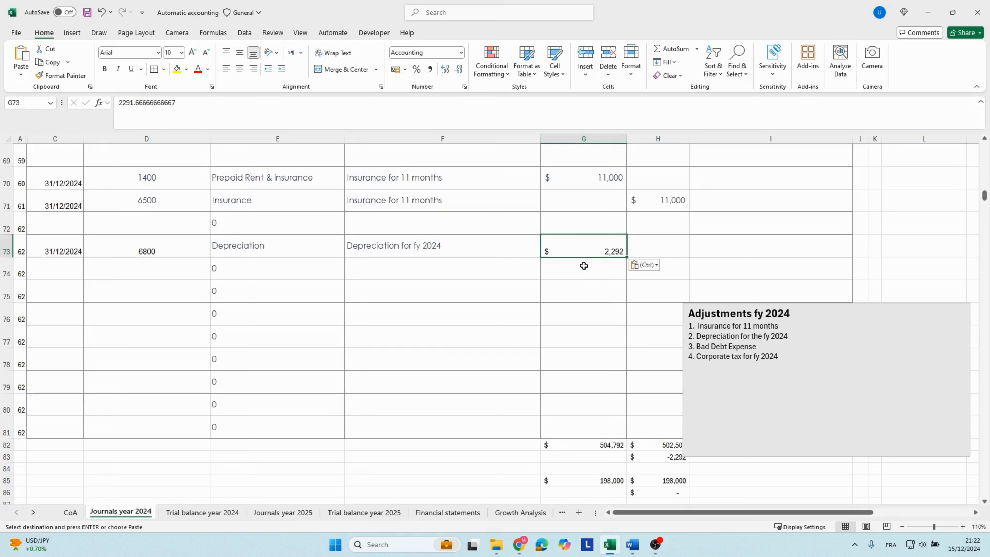
click(240, 54)
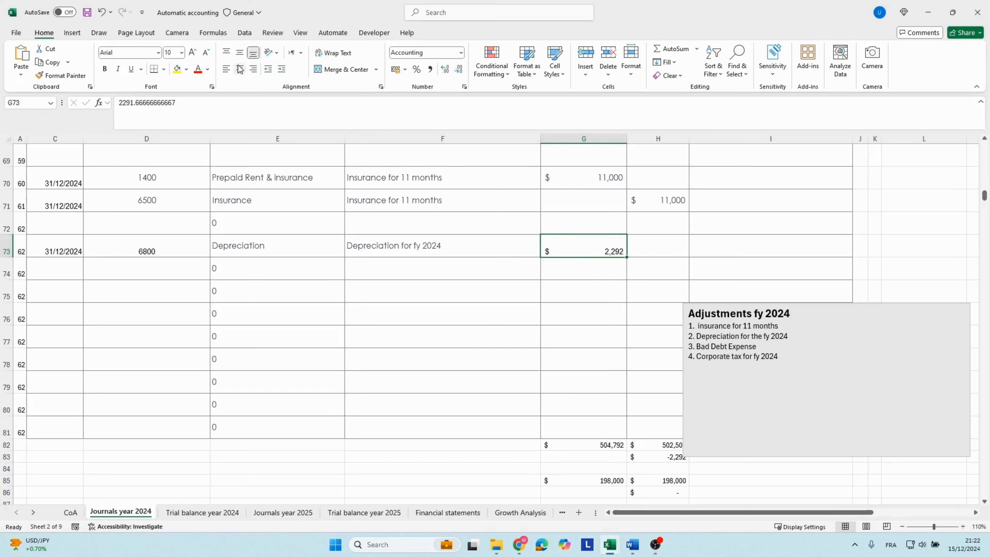
click(309, 245)
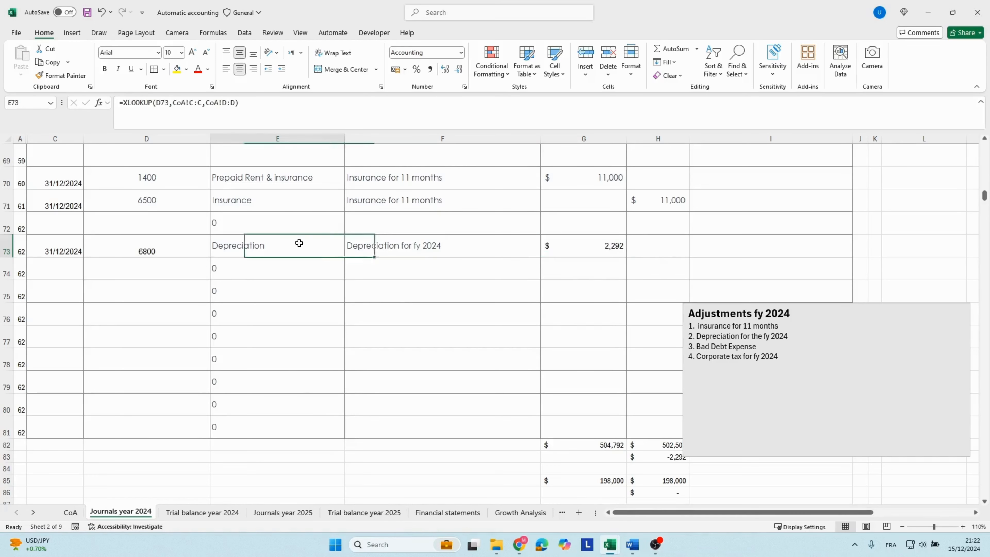
Copy the date 31/12/2024 down to row 74 and enter account code 1600 there for Accumulated Depreciation.
click(119, 252)
click(77, 252)
drag(83, 257, 84, 278)
click(92, 287)
click(106, 299)
click(144, 266)
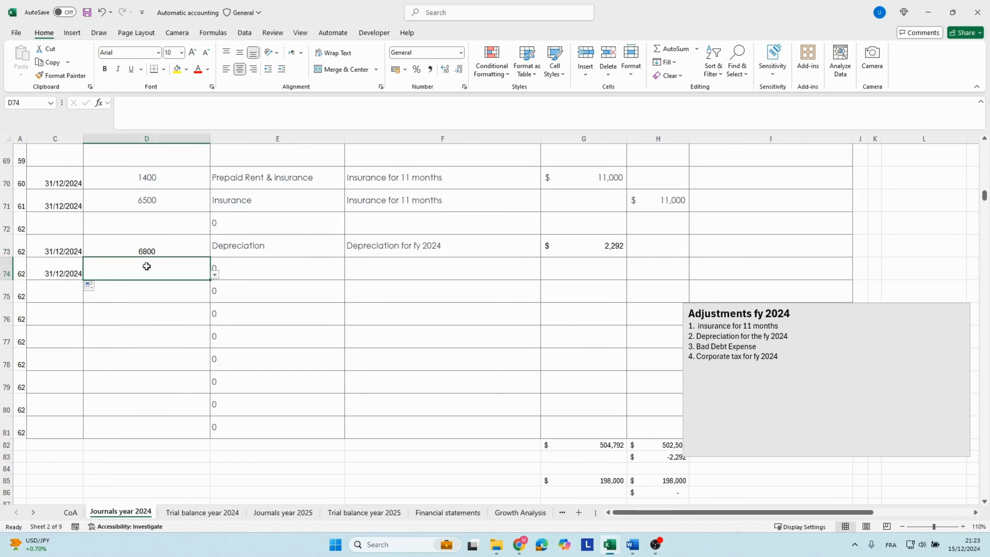
text(1600)
key(Tab)
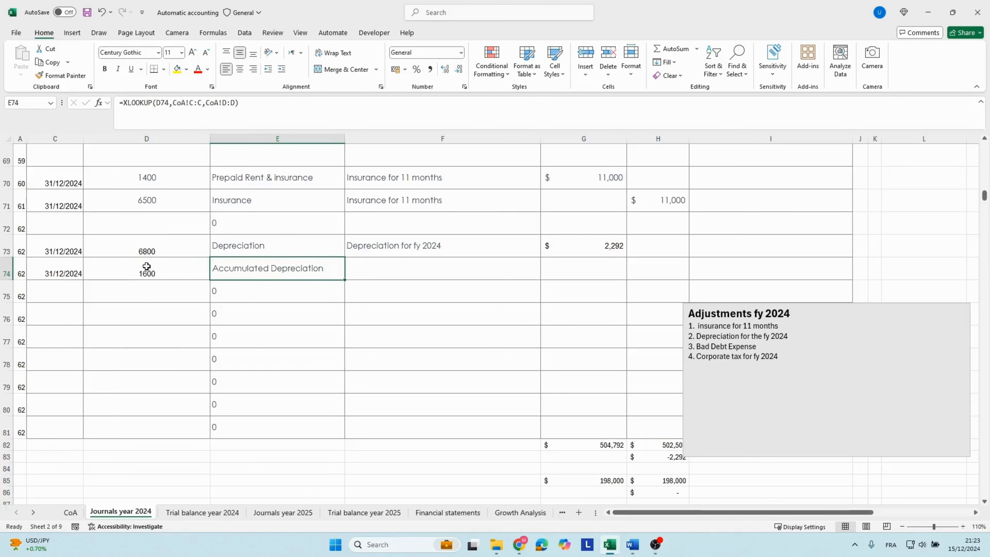
Copy the description "Depreciation for fy 2024" from row 73 into row 74 of the journal.
key(Right)
key(Up)
key(ctrl+c)
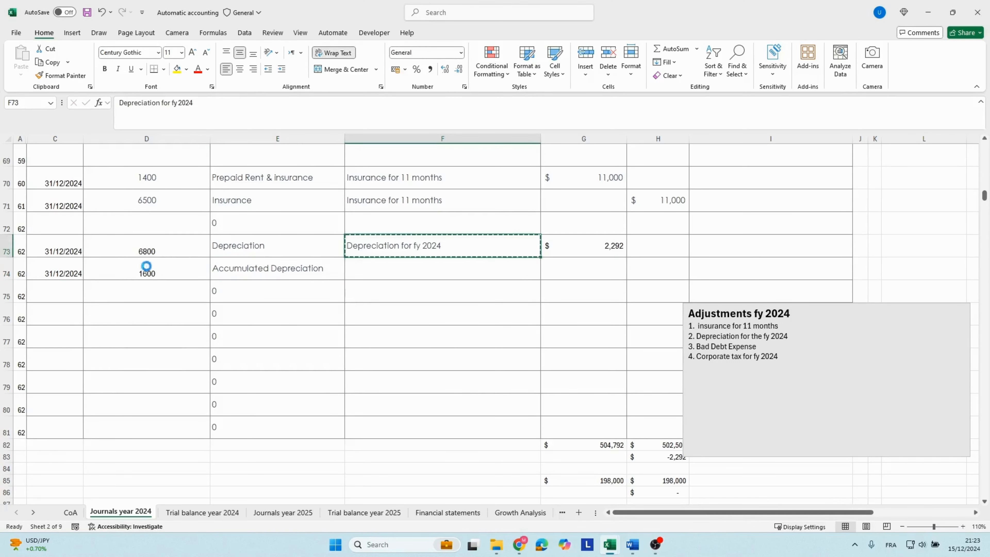
key(Down)
key(ctrl+v)
Copy the depreciation debit amount from row 73 into the credit cell of row 74 on the Accumulated Depreciation line.
key(Right)
key(Right)
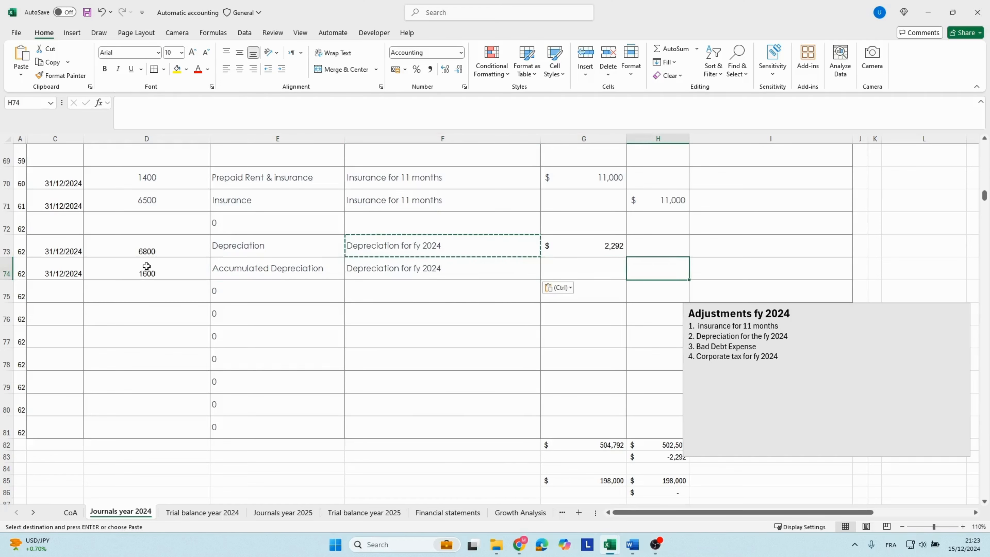
key(Up)
key(Left)
key(ctrl+c)
key(Down)
key(Right)
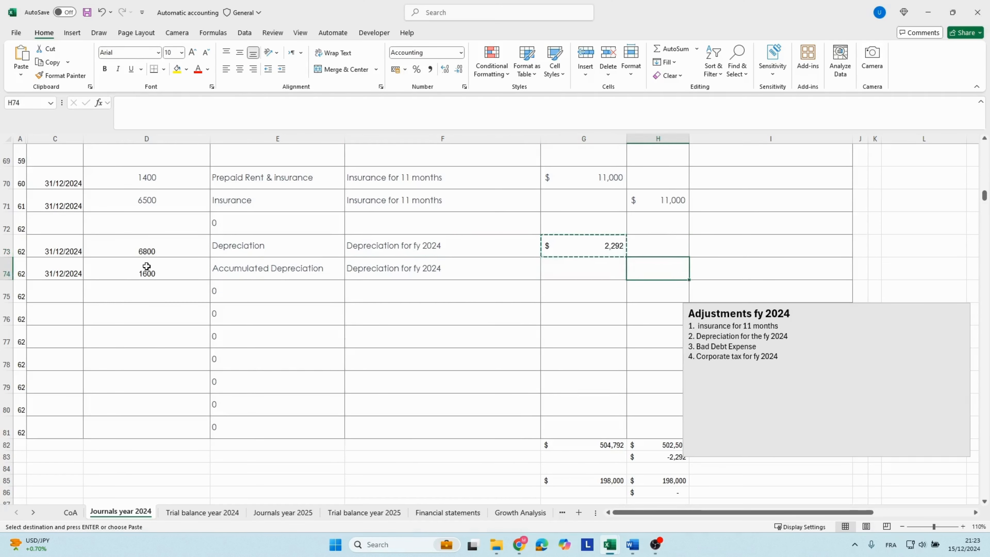
key(ctrl+v)
click(218, 271)
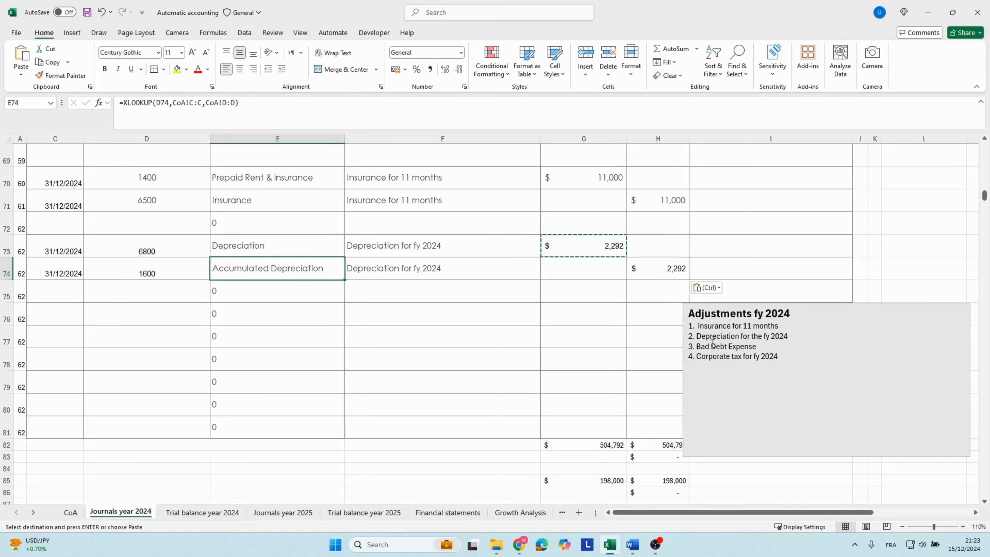
click(334, 329)
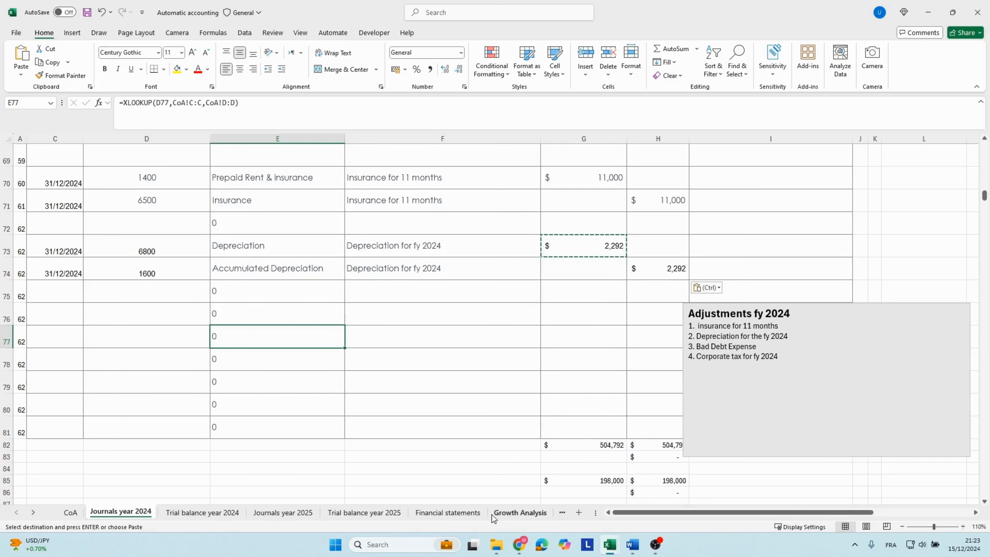
Examine the 2024 Account Receivable balance on the balance sheet in the Financial statements sheet.
click(462, 513)
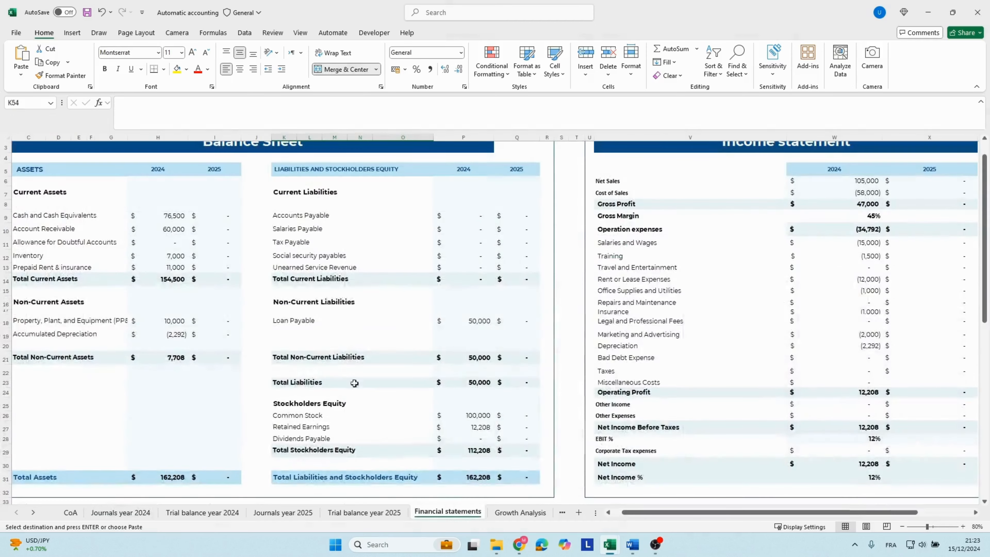
click(174, 258)
click(158, 229)
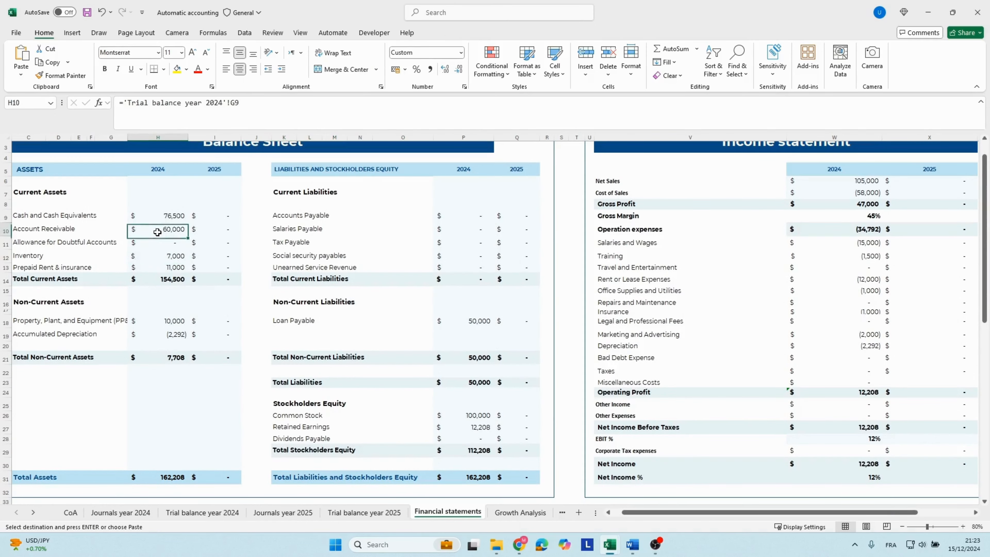
click(67, 231)
click(160, 229)
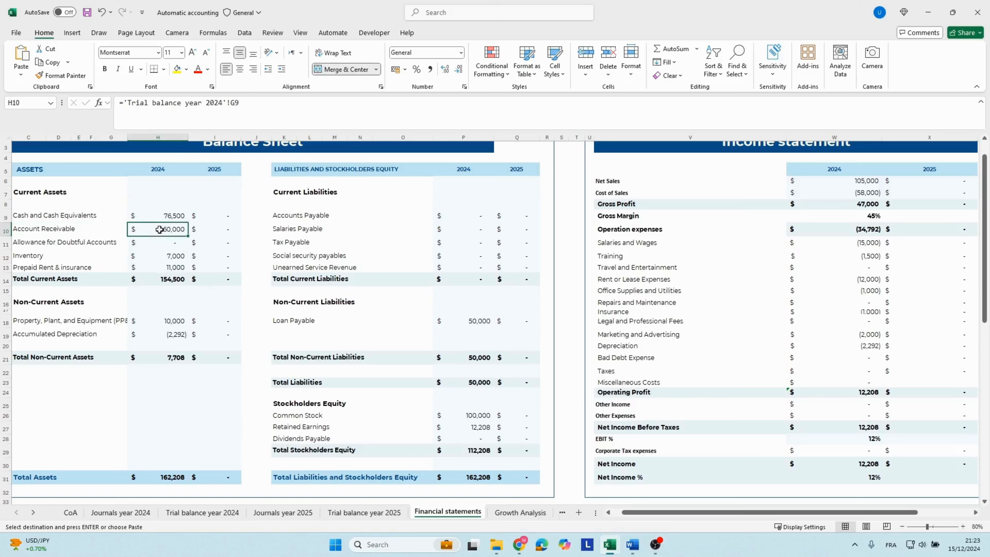
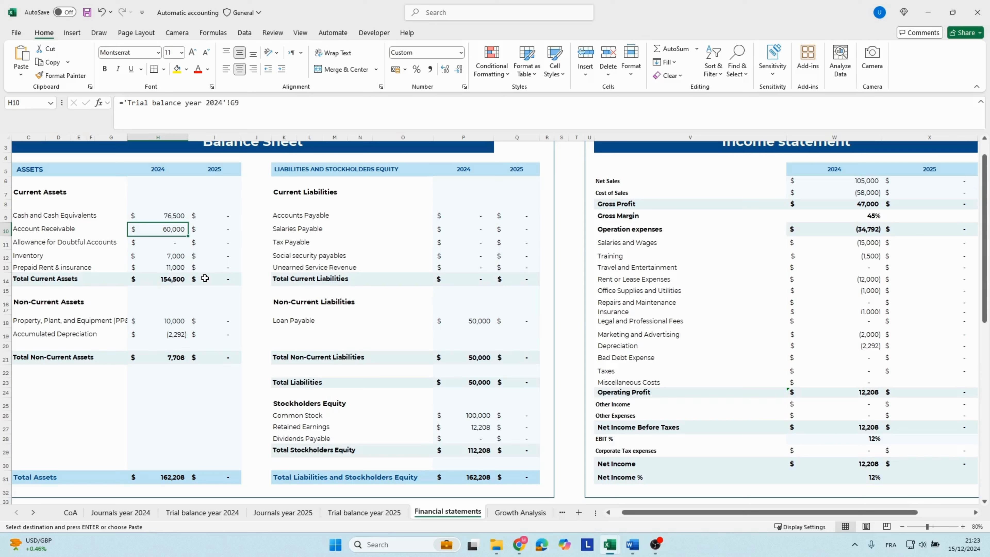
In the Journals year 2024 sheet, date the new adjusting entry in C76 as 31/12/2024.
click(140, 512)
key(Escape)
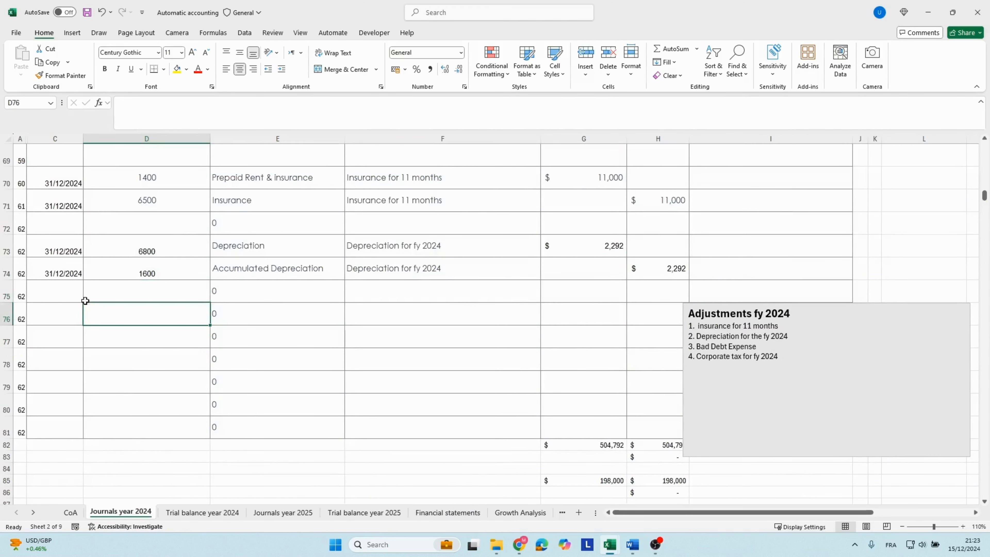
click(68, 312)
text(31)
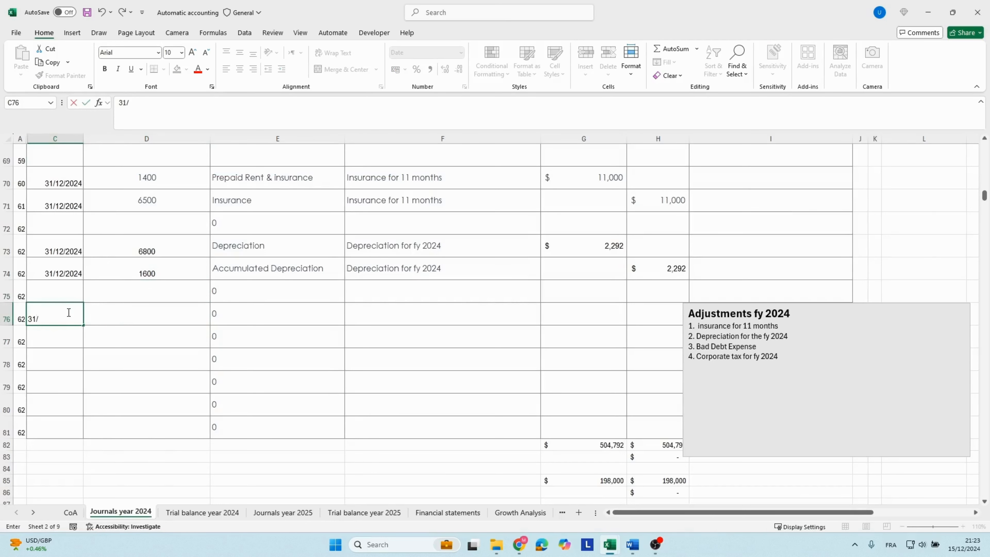
text(/12/2024)
key(Tab)
Find Bad Debt Expense in the account list beside the journal and copy its account number, 6810.
click(715, 245)
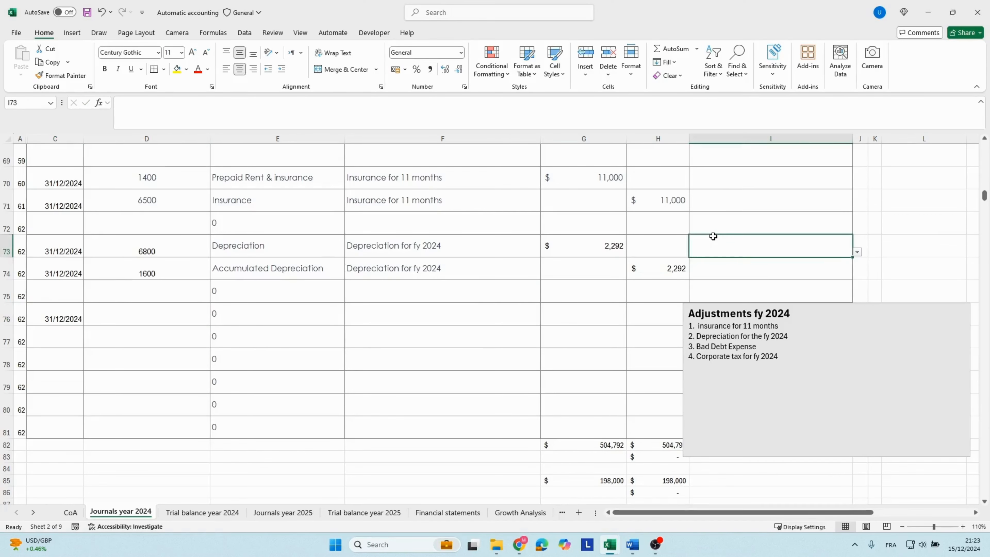
key(Right)
key(Right)
key(Right)
key(Right)
key(Right)
key(Right)
key(Right)
scroll(725, 241, up, 12)
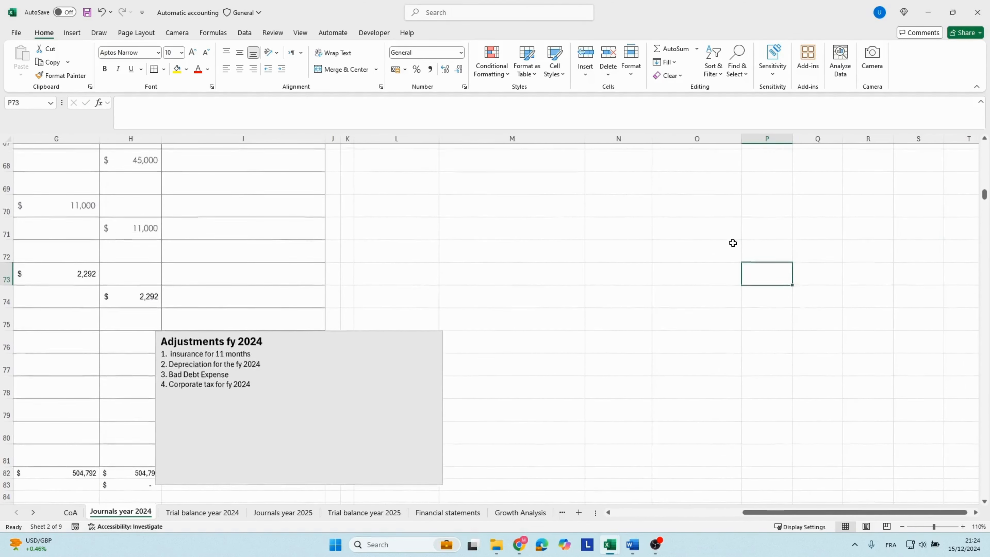
click(430, 291)
key(Right)
key(Down)
key(Down)
key(Down)
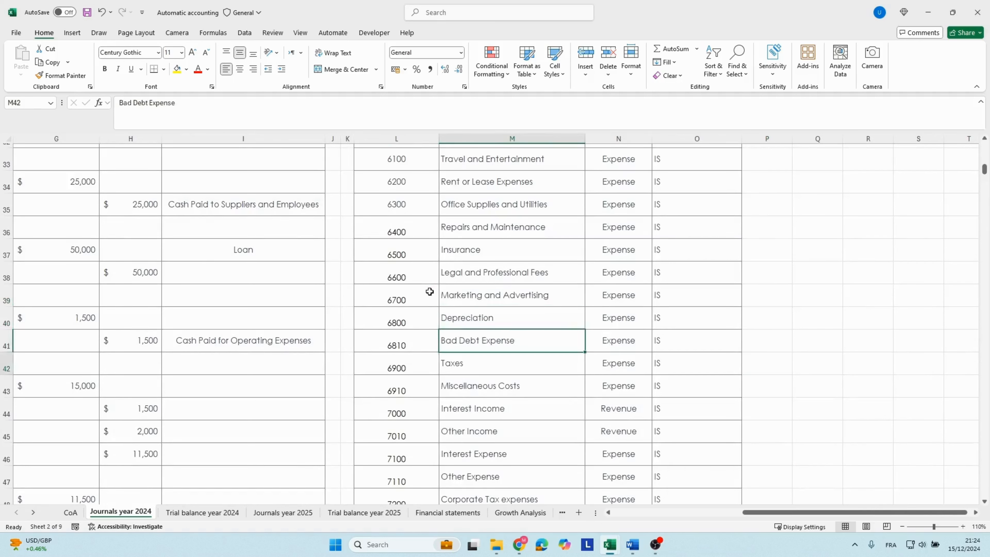
key(Up)
key(Left)
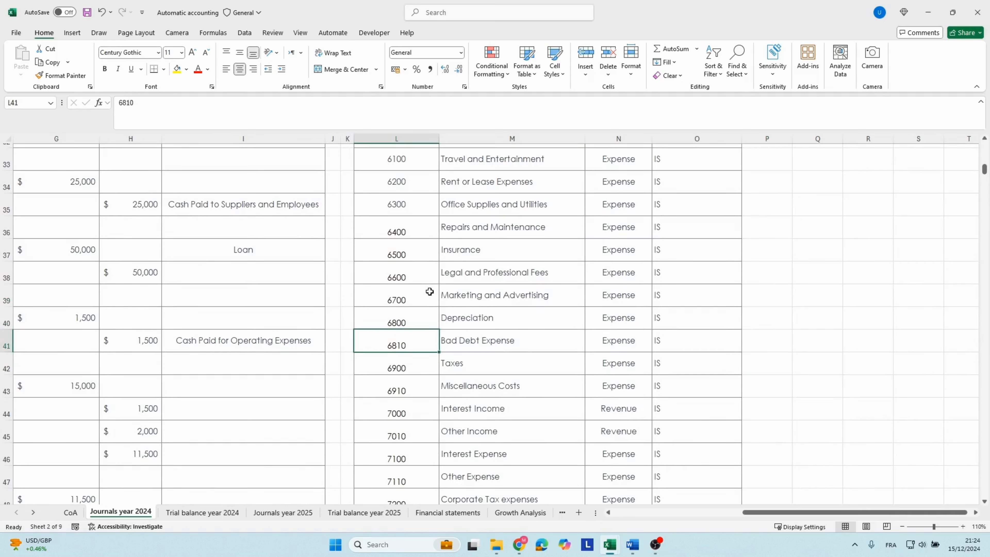
key(ctrl+c)
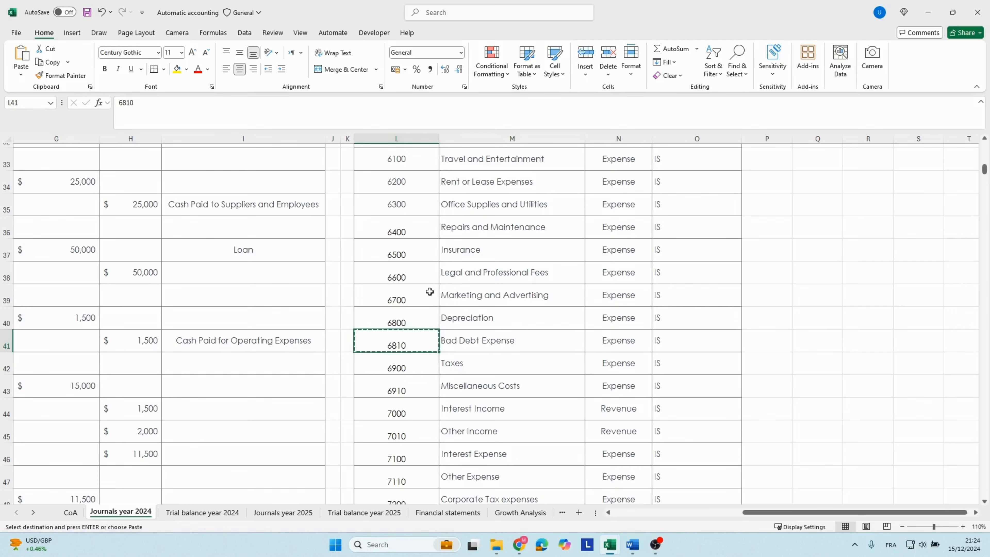
Paste account number 6810 into D76, in the journal line dated 31/12/2024.
key(Left)
key(Left)
key(Left)
key(Left)
key(Left)
key(Left)
key(Left)
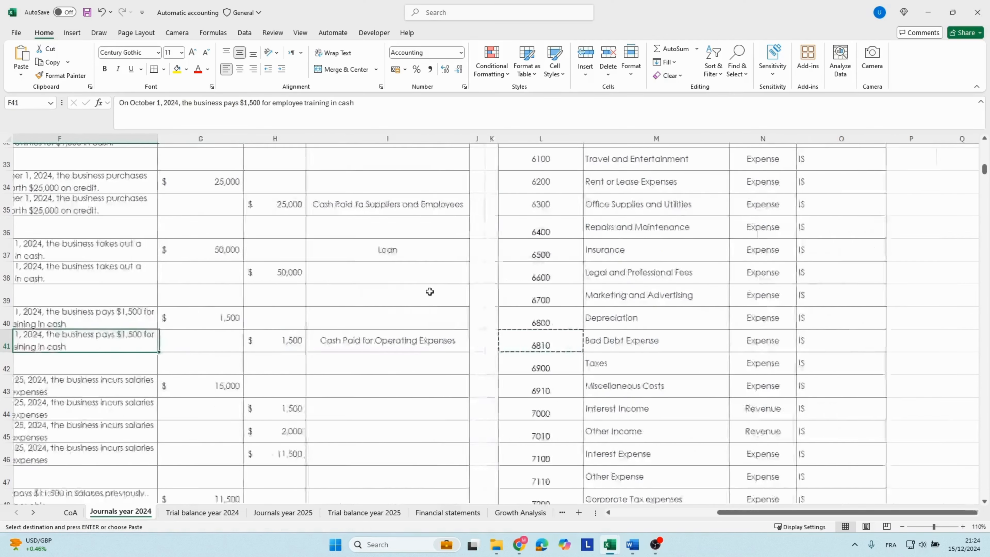
key(Down)
key(Down)
key(Down)
key(Down)
key(Down)
key(Down)
key(Down)
key(Down)
key(Down)
key(Down)
key(Down)
key(Down)
key(Down)
key(Down)
key(Down)
key(Down)
key(Down)
key(Down)
key(Down)
key(Down)
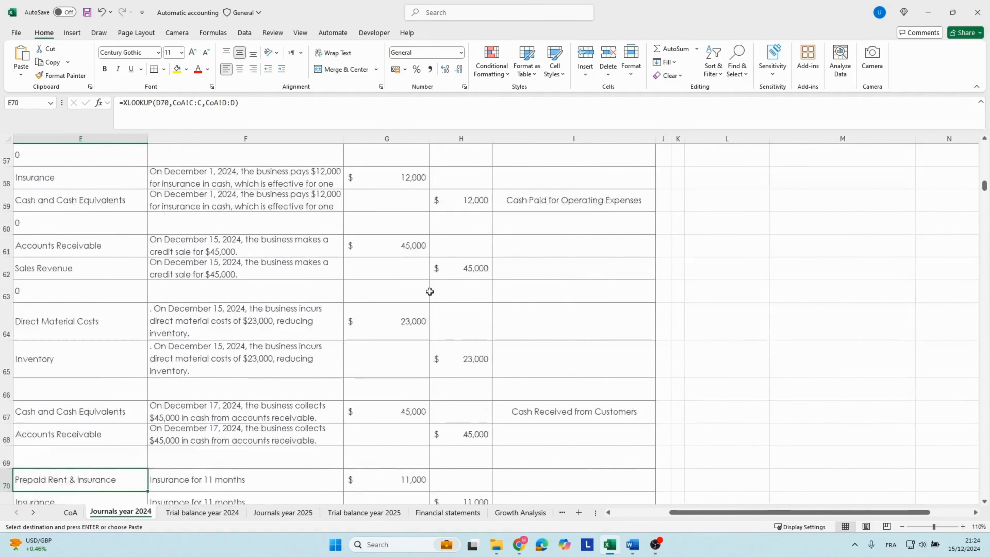
key(Down)
key(Down)
key(Down)
key(Left)
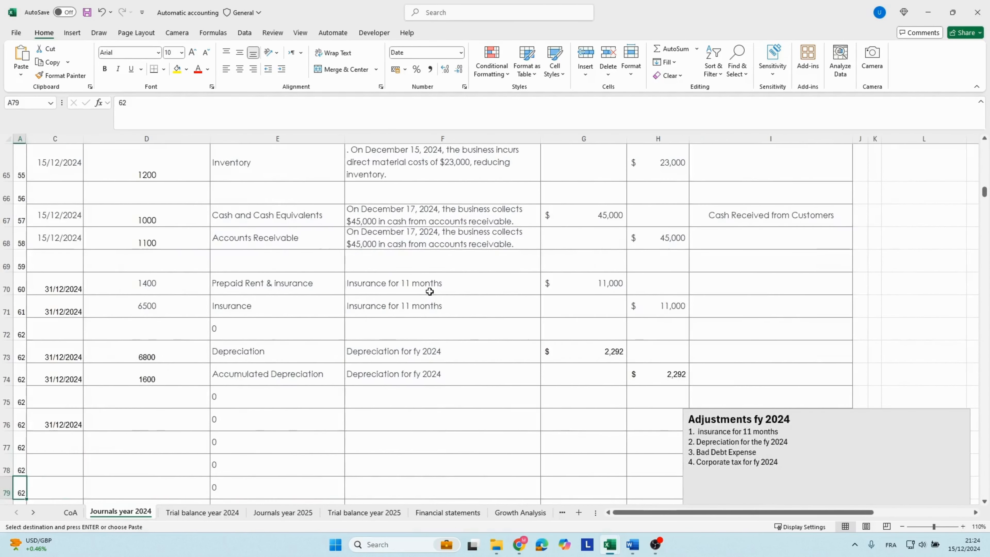
key(Up)
key(Up)
key(Up)
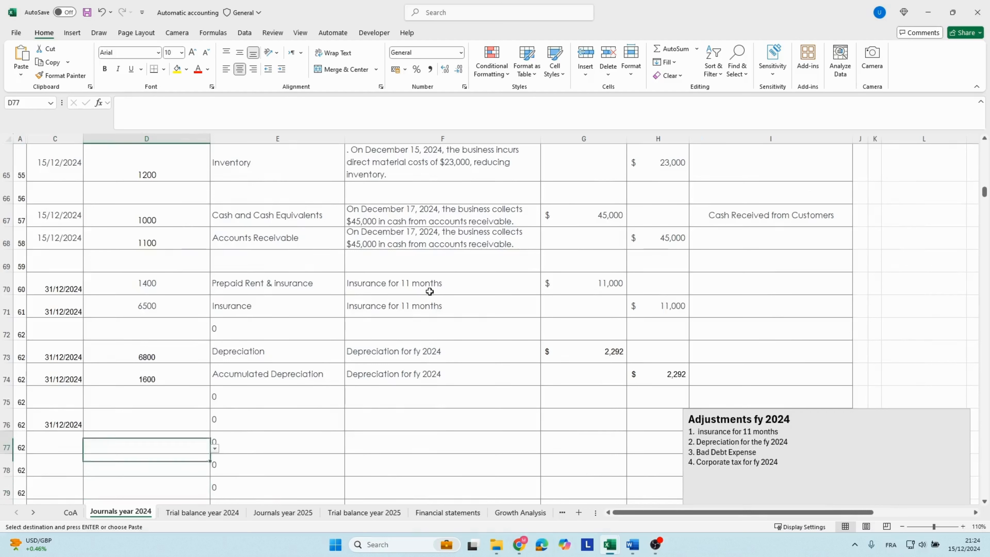
key(ctrl+v)
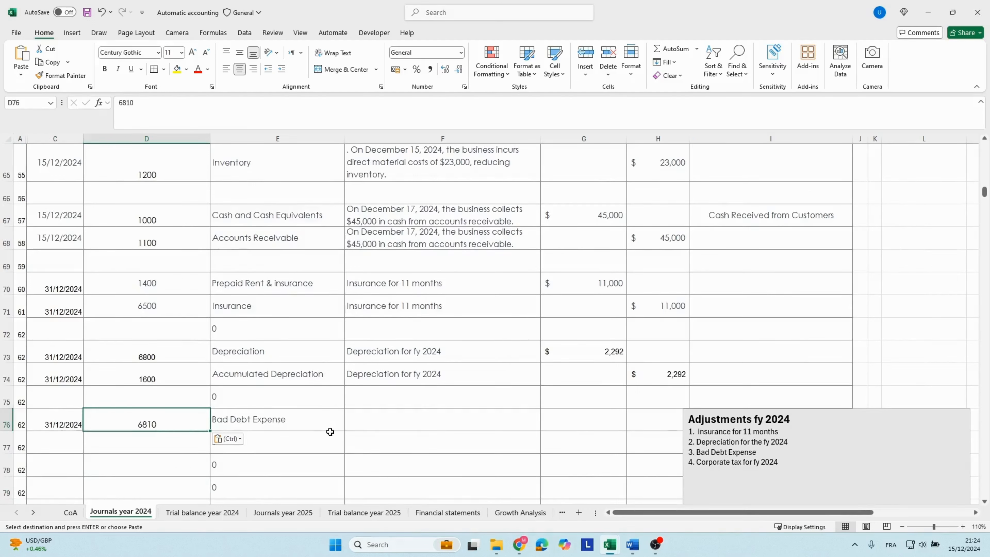
Copy the account name from E76 into the description cell F76 as a plain value.
click(354, 422)
click(319, 417)
key(ctrl+c)
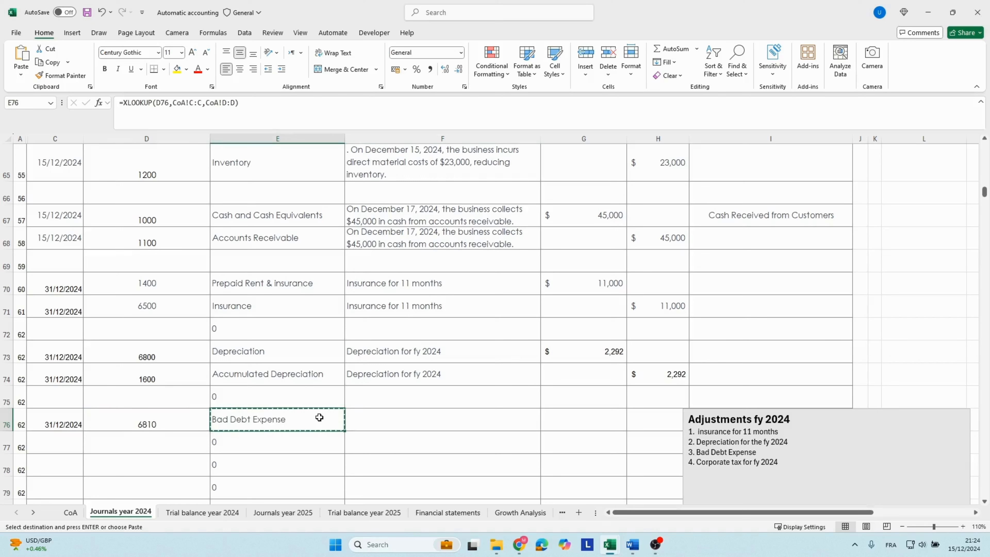
key(Right)
key(ctrl+v)
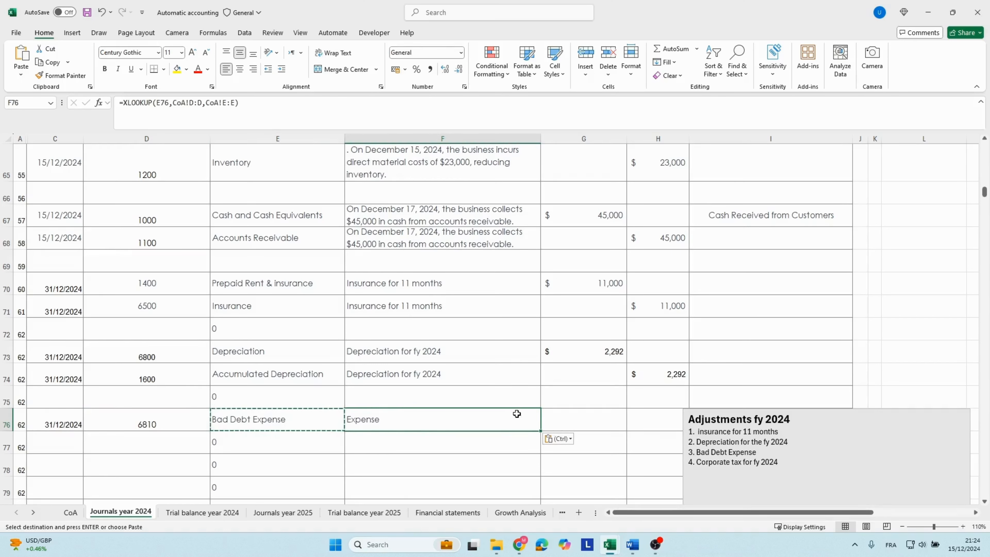
click(556, 438)
click(547, 394)
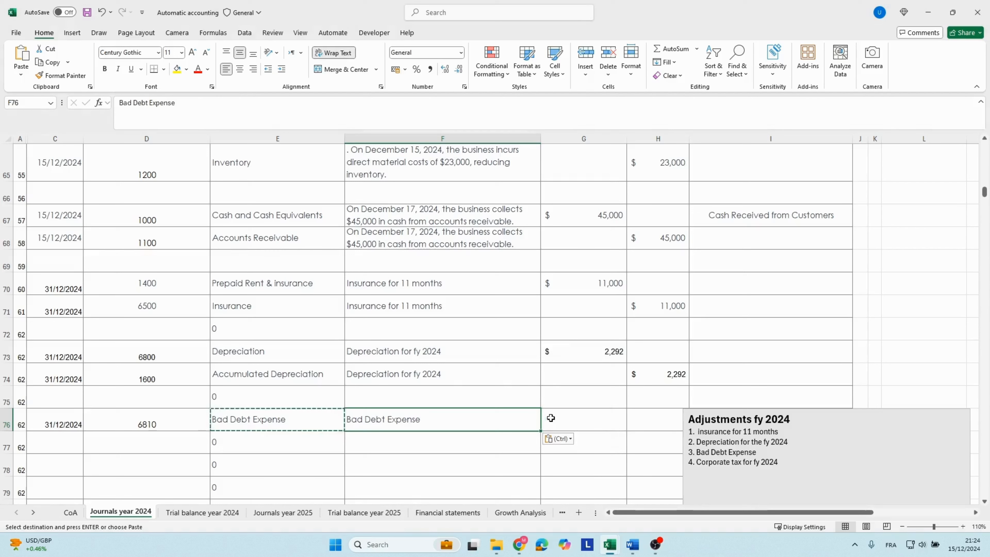
Calculate the Bad Debt Expense debit in G76 with the formula =60000*3%.
click(558, 416)
text(=)
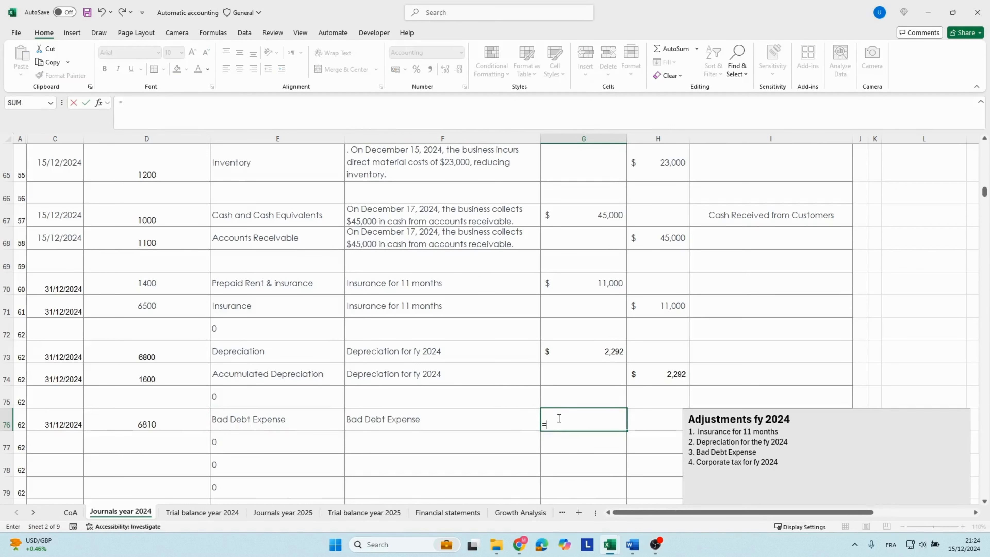
text(60000*3)
key(Return)
click(558, 418)
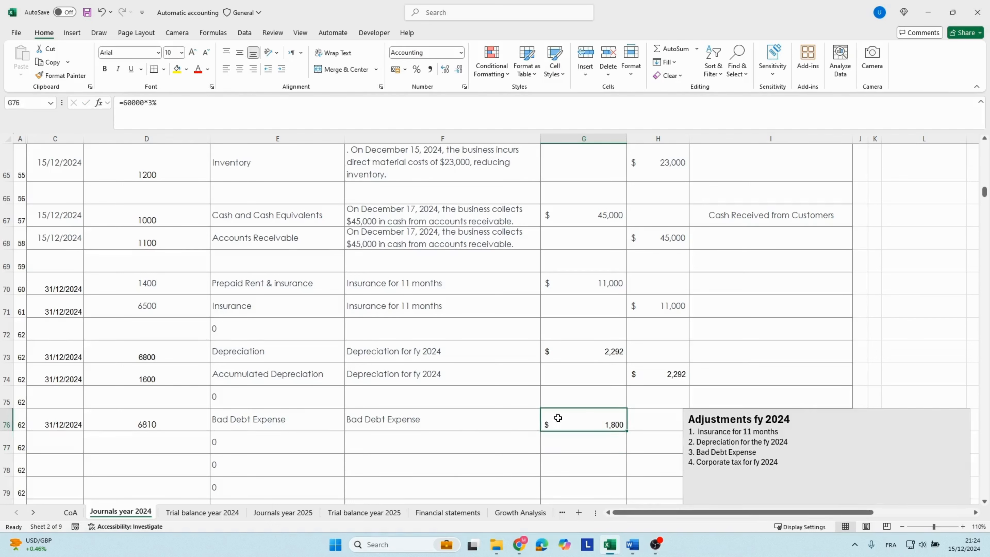
key(ctrl+c)
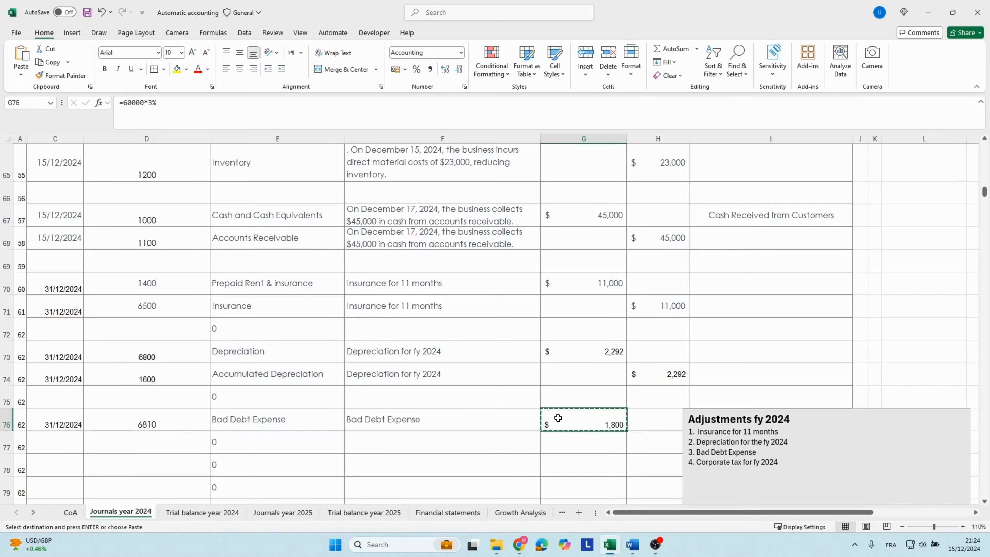
key(Escape)
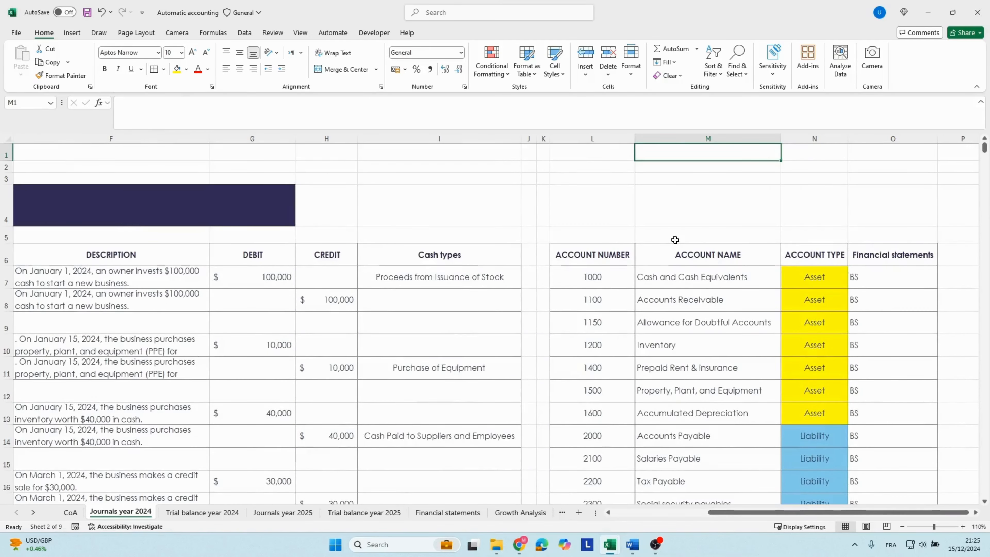
Date row 77 as 31/12/2024 and copy the account number 1150 for Allowance for Doubtful Accounts from the account list.
key(Down)
key(Down)
key(Down)
key(Down)
key(Down)
key(Down)
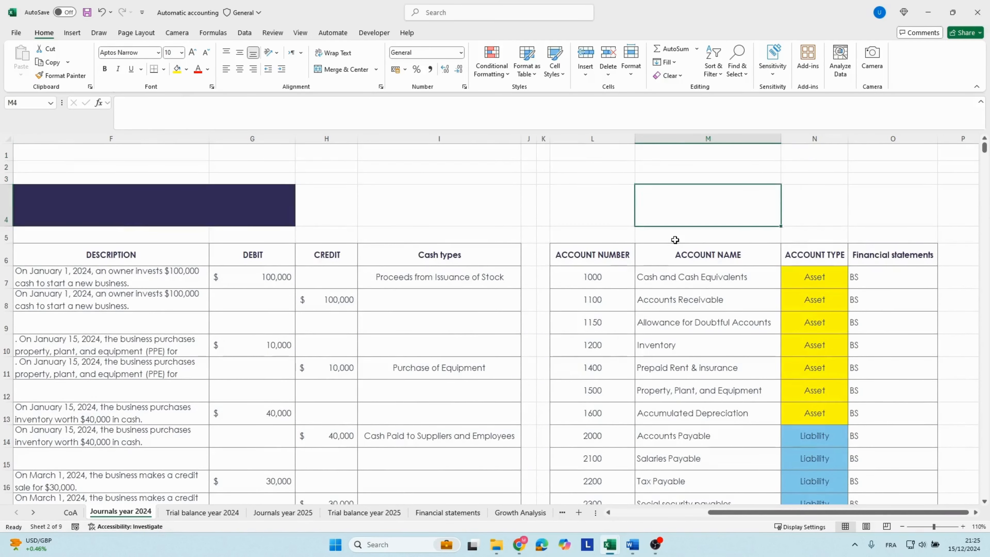
key(Down)
key(Down)
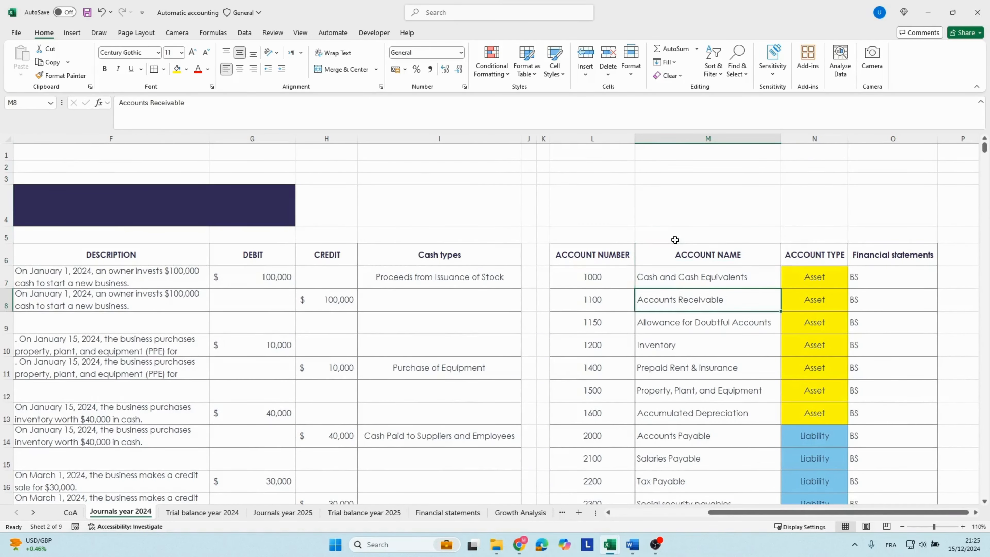
key(Up)
key(Down)
key(Up)
key(Down)
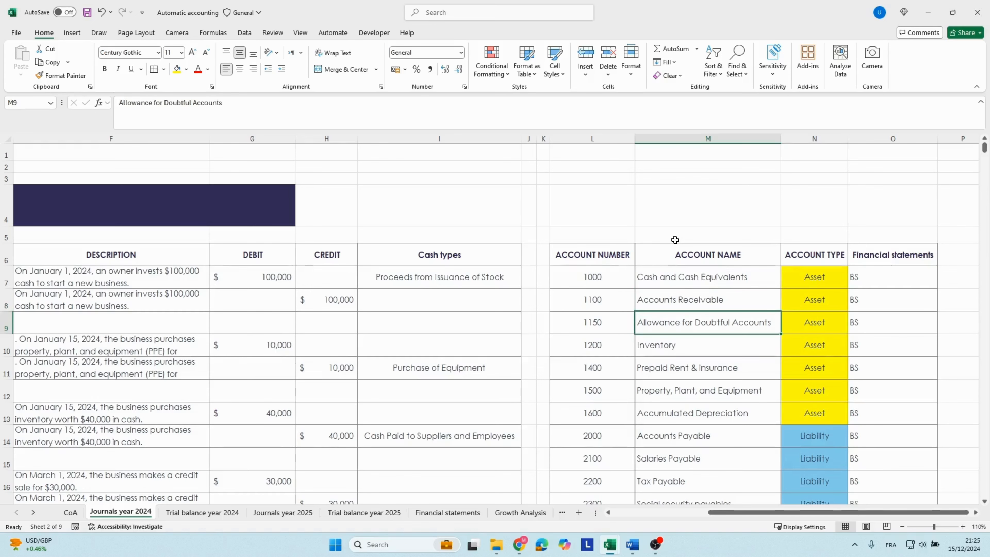
key(Left)
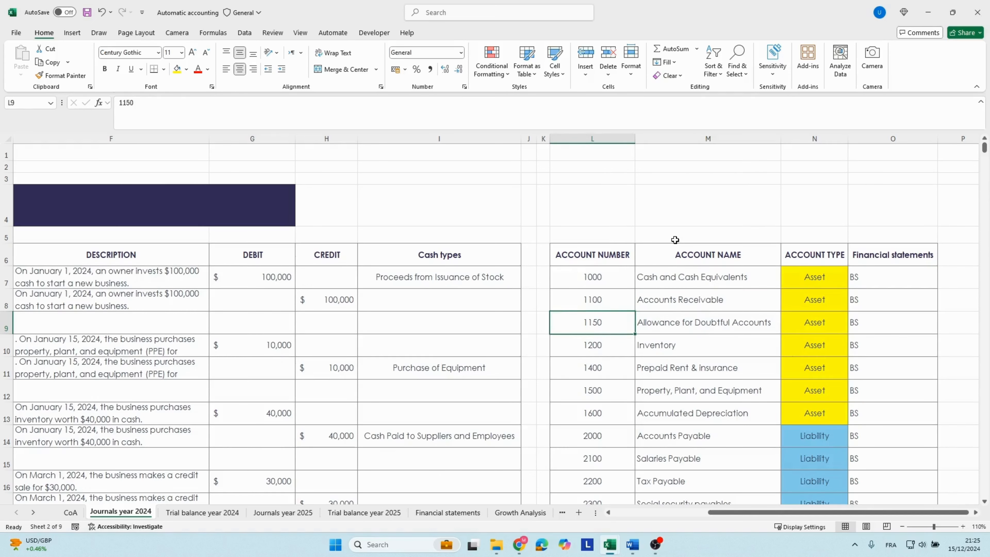
key(ctrl+c)
Paste account number 1150 into D77, directly below the Bad Debt Expense line.
key(Left)
key(Left)
key(Left)
key(Left)
key(Left)
key(Left)
key(Left)
key(Left)
key(Left)
key(Left)
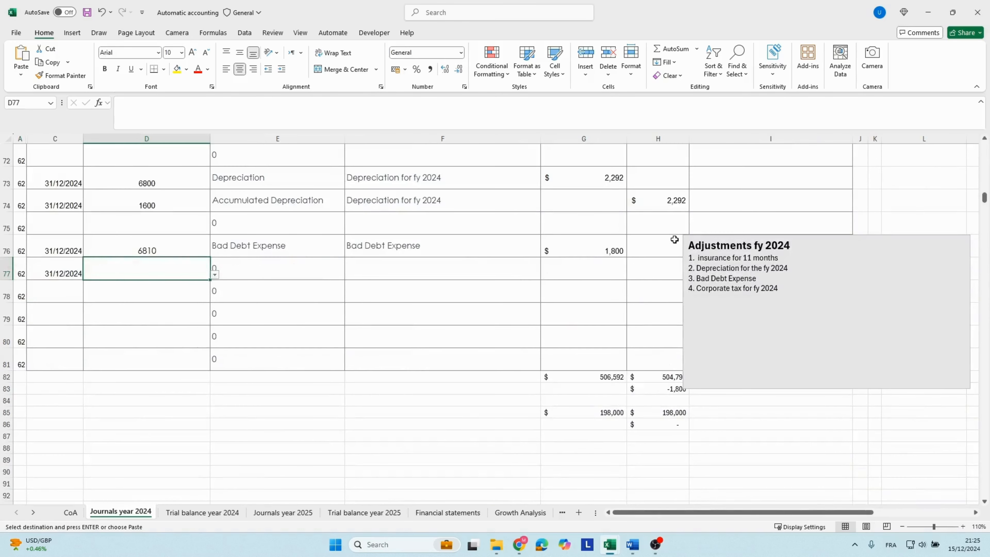
key(ctrl+v)
Copy the description from F76 into F77 and enter a credit of 1800 in H77.
key(Right)
key(Right)
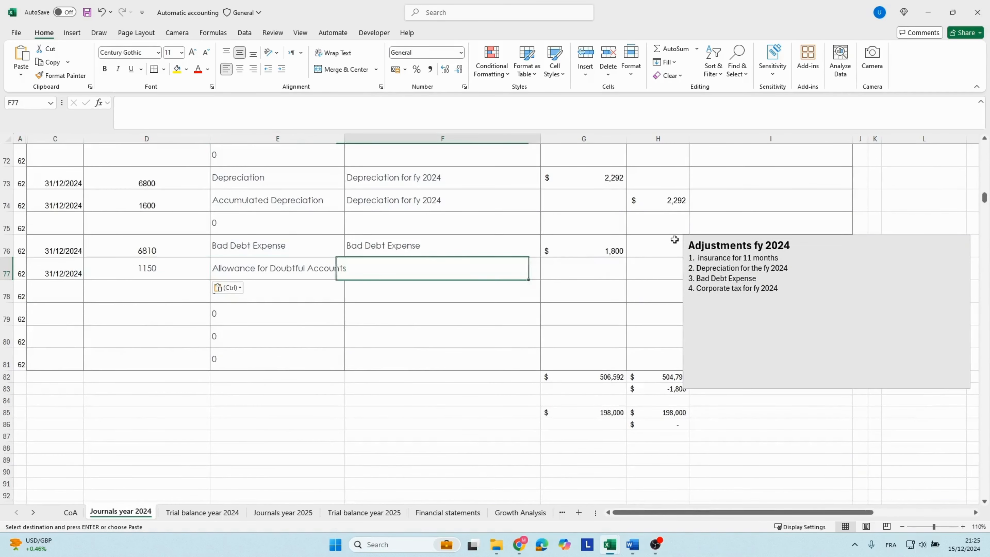
key(Up)
key(ctrl+c)
key(Down)
key(ctrl+v)
key(Right)
key(Right)
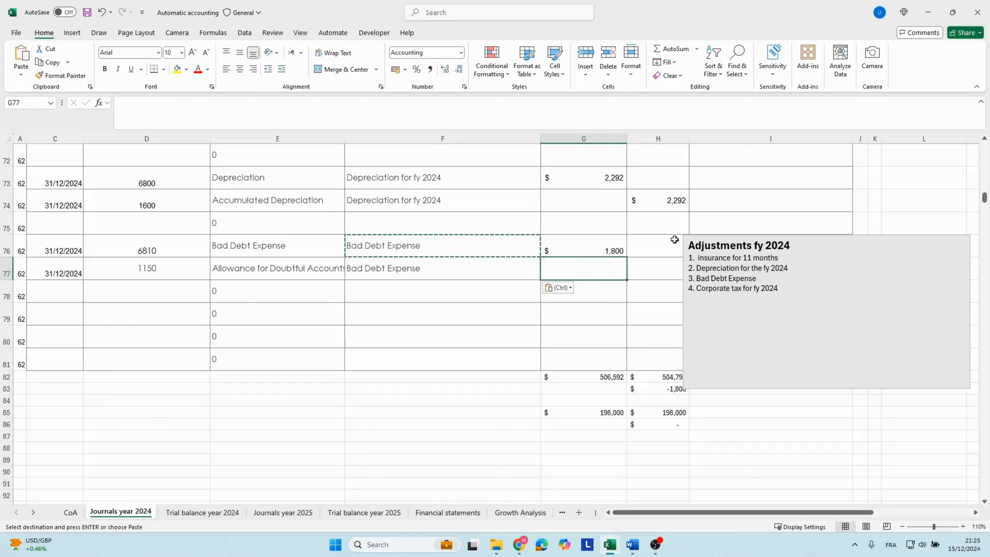
text(1800)
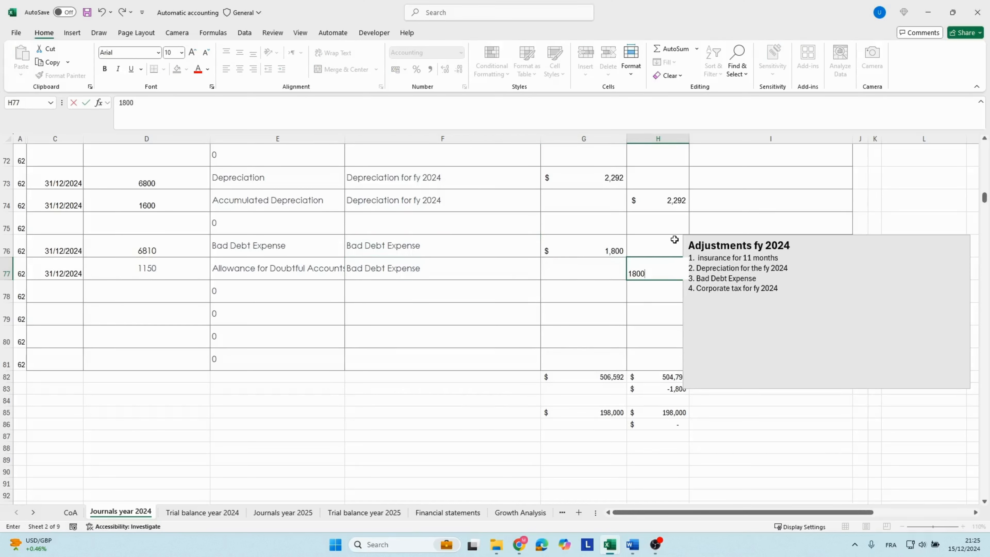
key(Return)
Move the Adjustments fy 2024 note clear of the credit column and compare the debit and credit totals in G82 and H82.
click(712, 268)
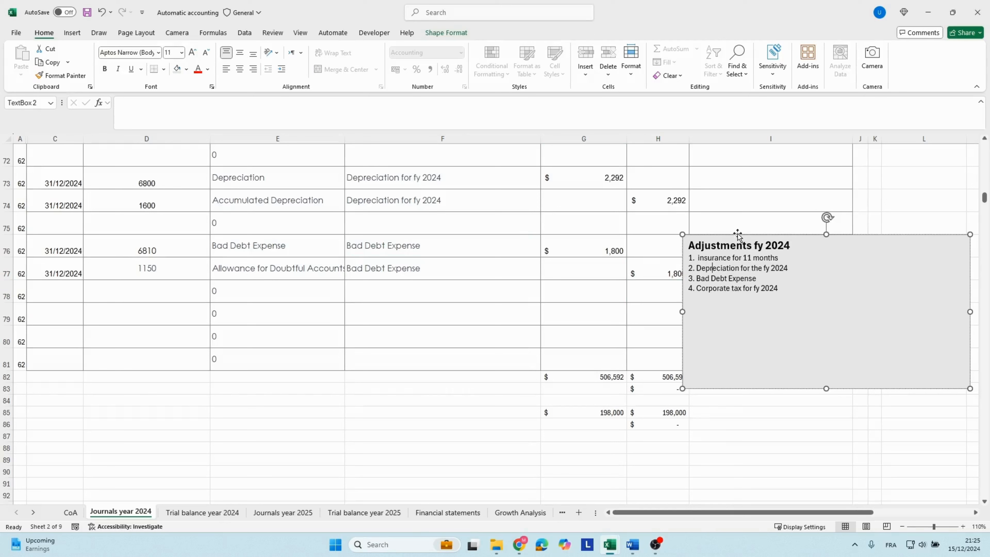
drag(738, 235, 785, 292)
click(590, 378)
click(665, 376)
click(612, 376)
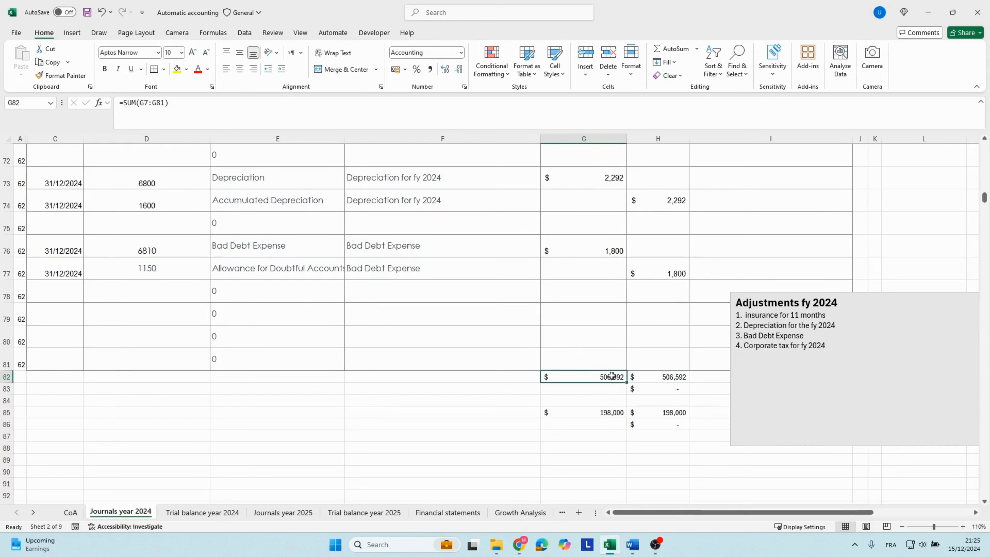
click(637, 375)
click(624, 377)
click(639, 375)
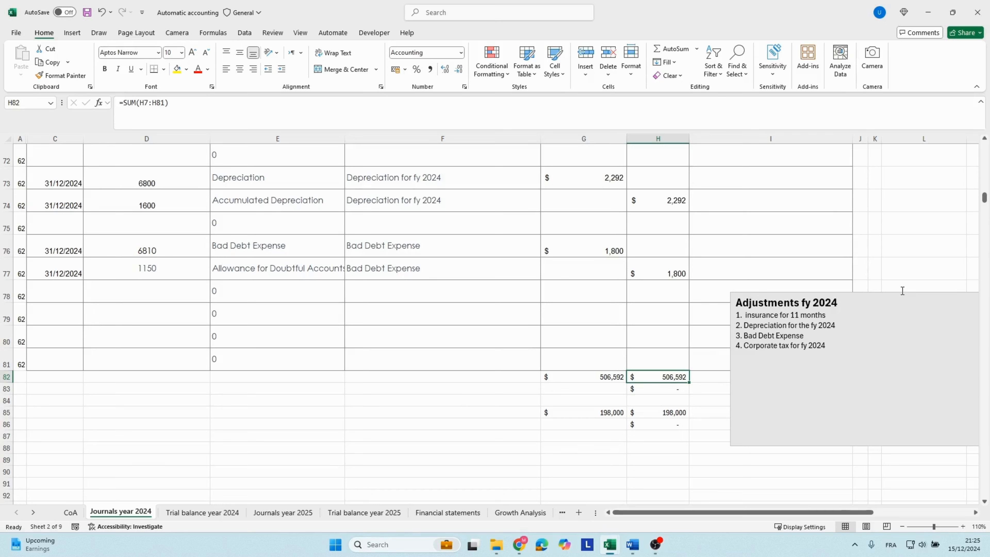
click(371, 376)
click(397, 338)
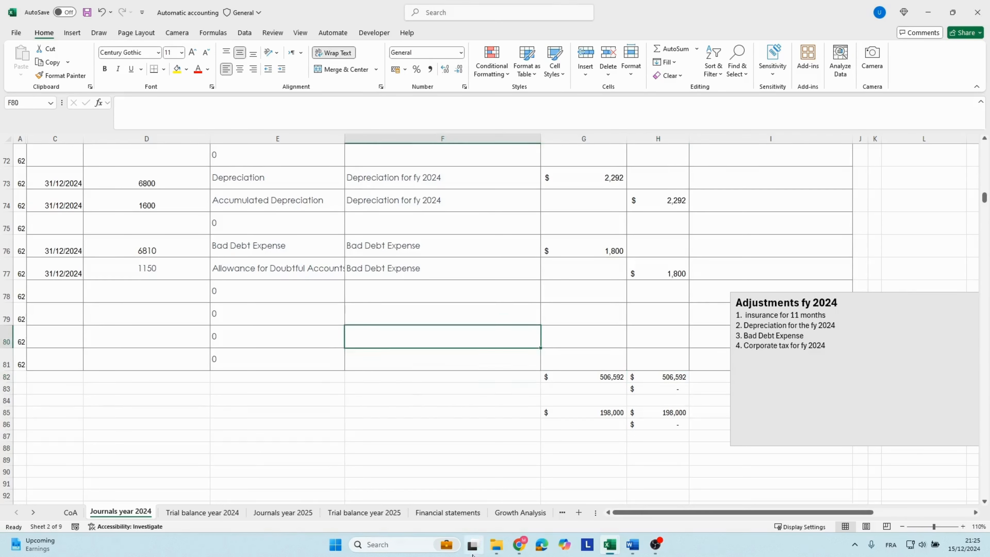
On the Financial statements sheet, check the 2024 allowance line and compare Total Assets with Total Liabilities and Stockholders Equity.
click(441, 514)
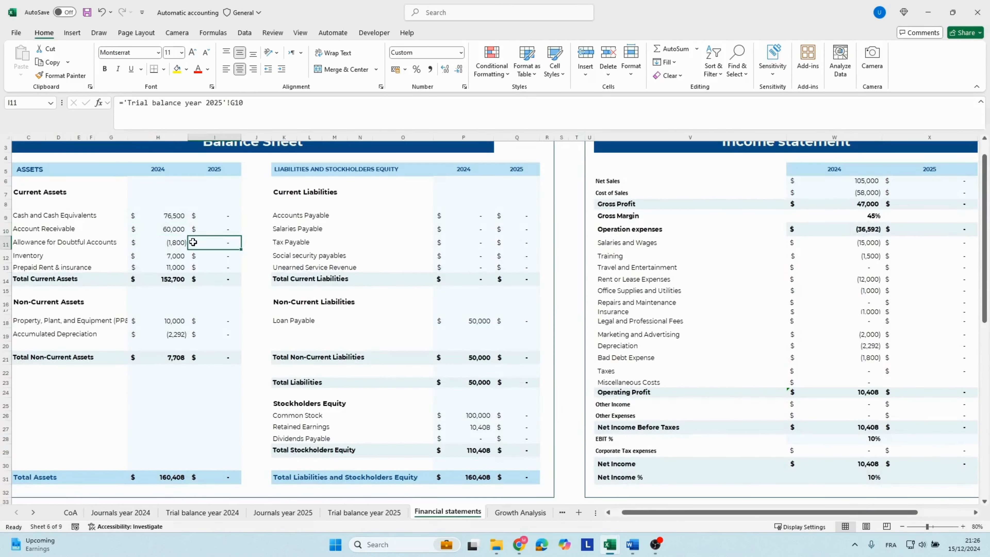
key(Left)
scroll(192, 242, left, 1)
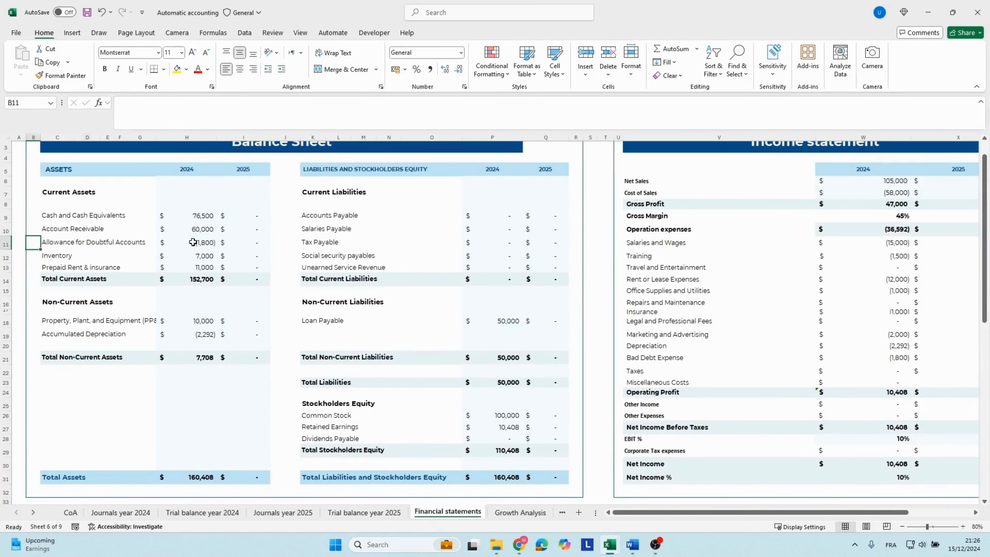
key(Left)
drag(66, 190, 130, 214)
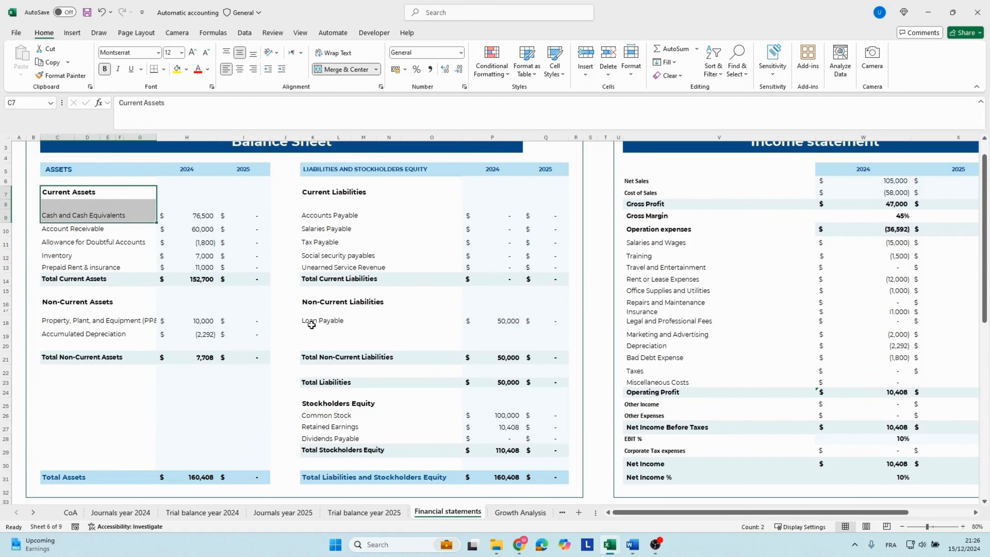
scroll(297, 347, down, 2)
click(199, 404)
click(511, 403)
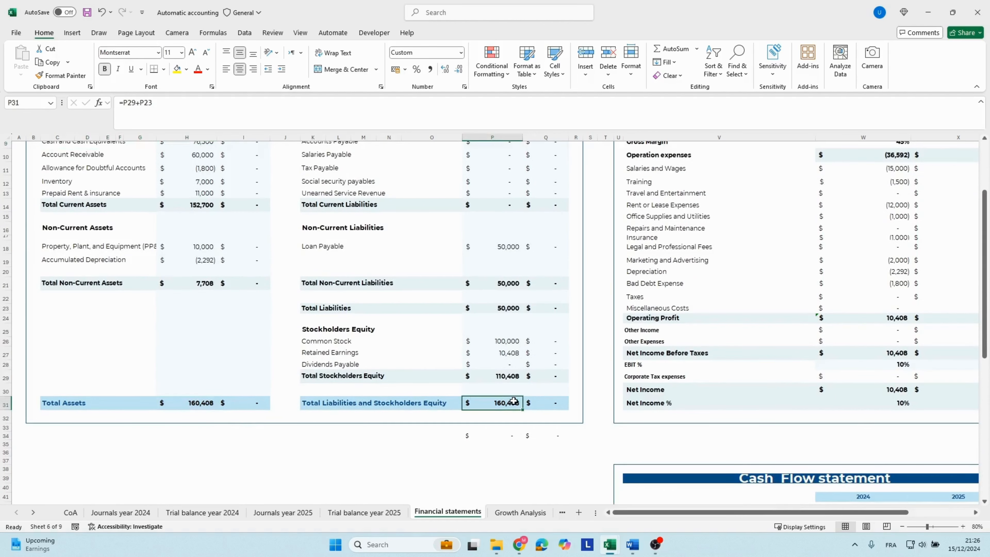
Review the 2024 income statement on the Financial statements sheet, checking Net Income and Net Income Before Taxes.
key(Right)
key(Right)
key(Right)
key(Right)
key(Right)
key(Right)
key(Right)
key(Right)
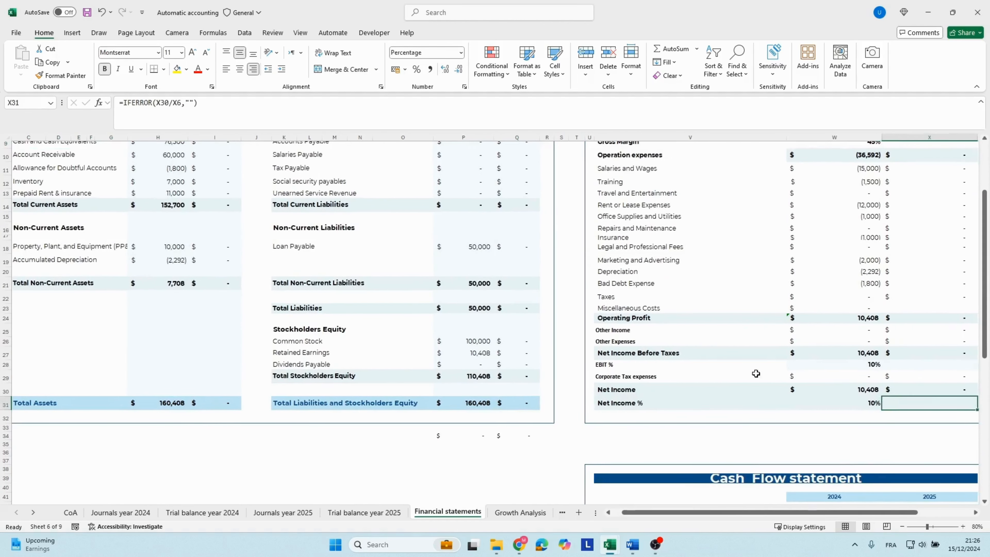
scroll(773, 367, up, 2)
click(795, 343)
key(Right)
key(Right)
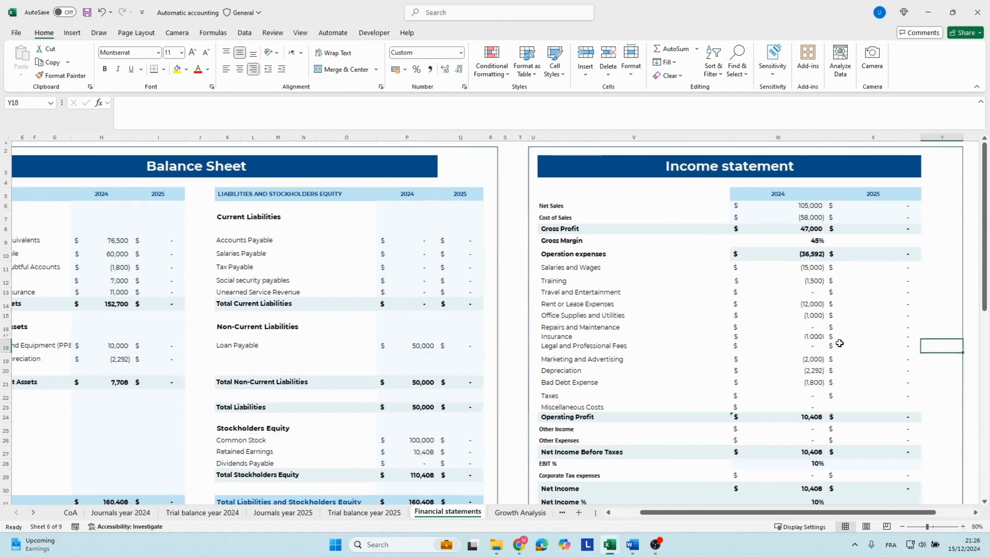
scroll(836, 343, down, 2)
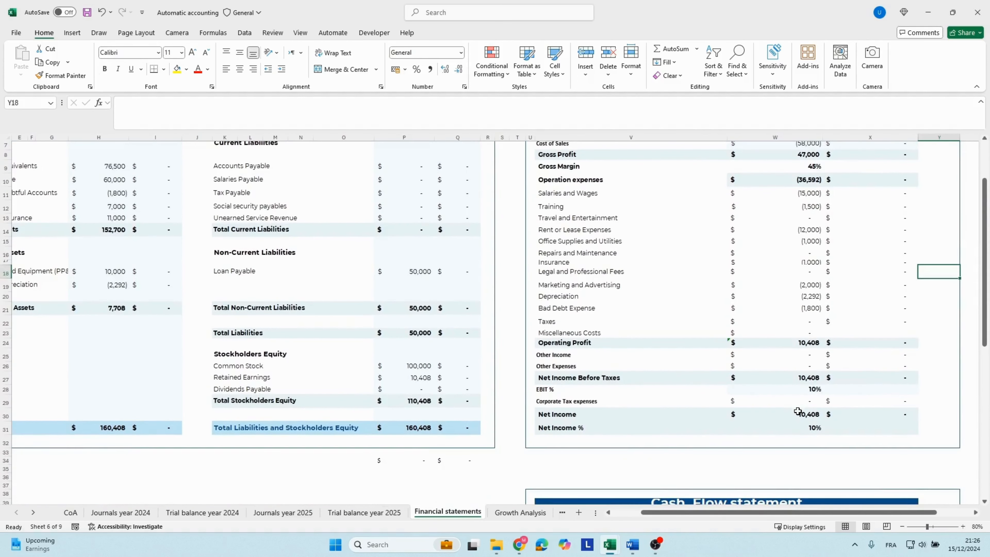
click(798, 413)
click(806, 380)
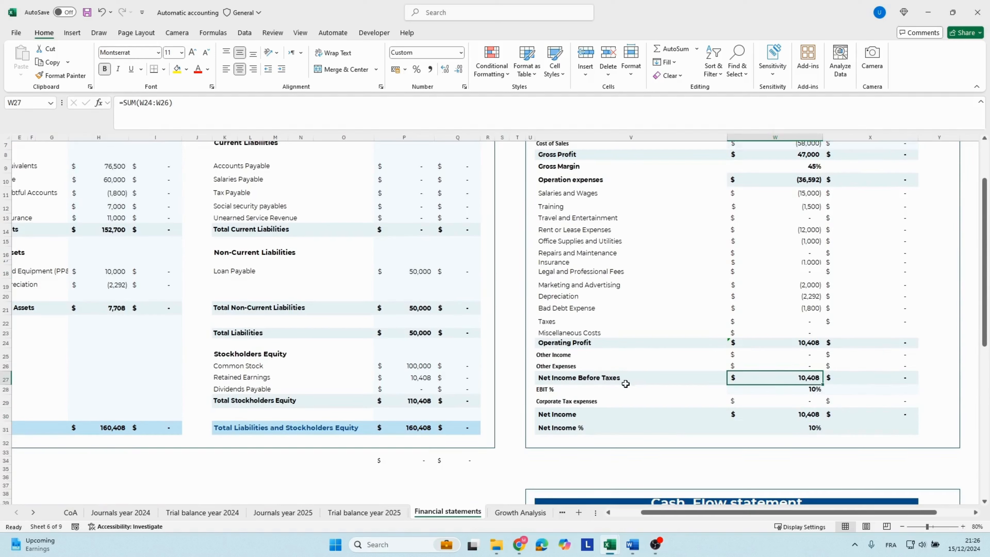
click(594, 377)
click(804, 379)
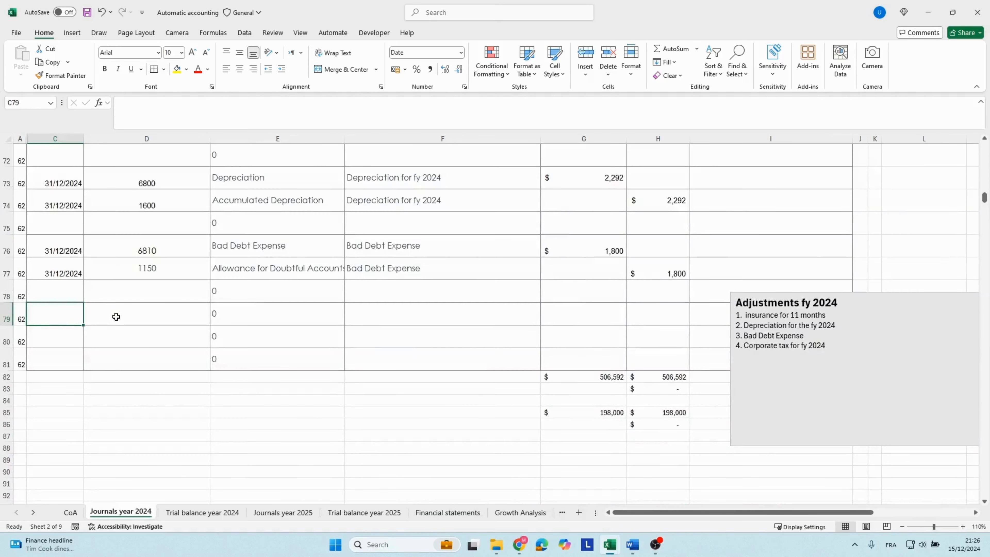
On the Journals year 2024 sheet, enter the date 31/12/2024 in C79 for a new adjusting entry.
text(31)
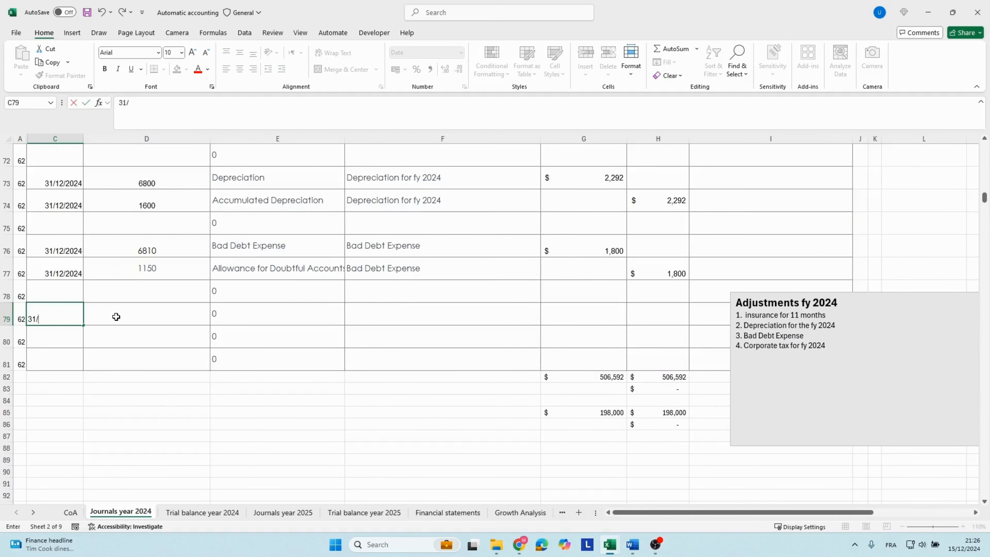
text(/12/202)
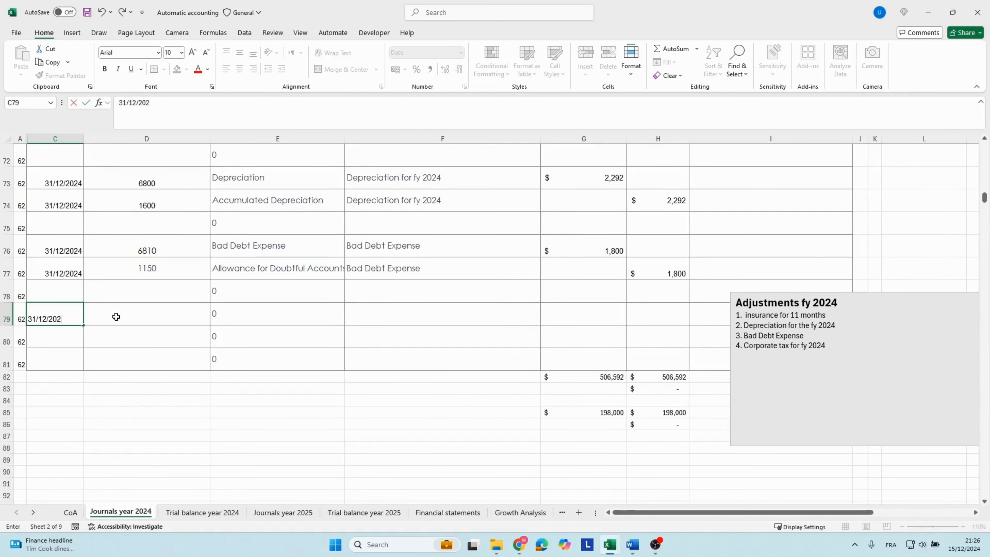
text(4)
key(Tab)
key(Tab)
key(Tab)
key(Tab)
key(Tab)
key(Tab)
key(Tab)
key(Tab)
key(Tab)
key(Tab)
key(Tab)
key(Tab)
key(Tab)
key(Tab)
key(Tab)
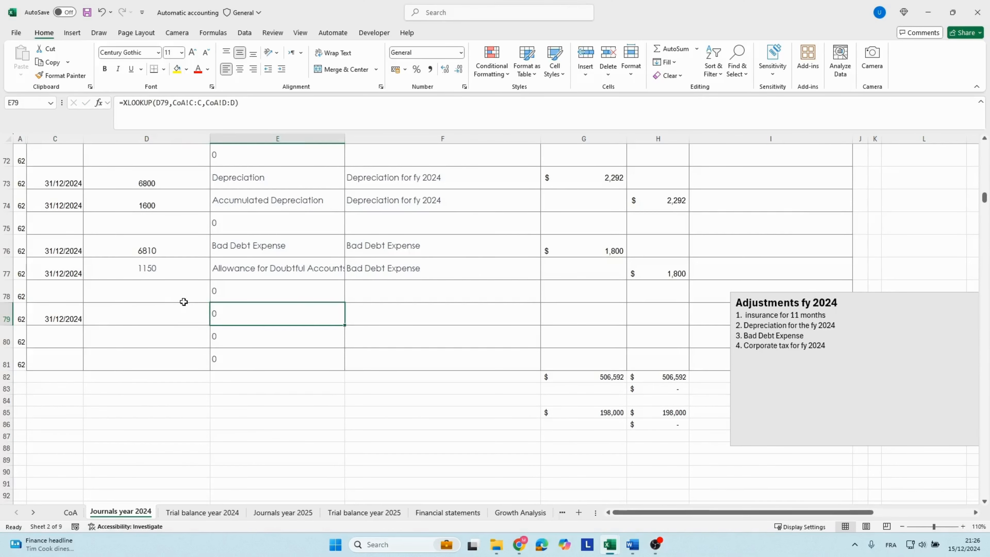
Find Corporate Tax expenses in the account list beside the journal and copy its number 7200 into D79.
scroll(467, 278, up, 12)
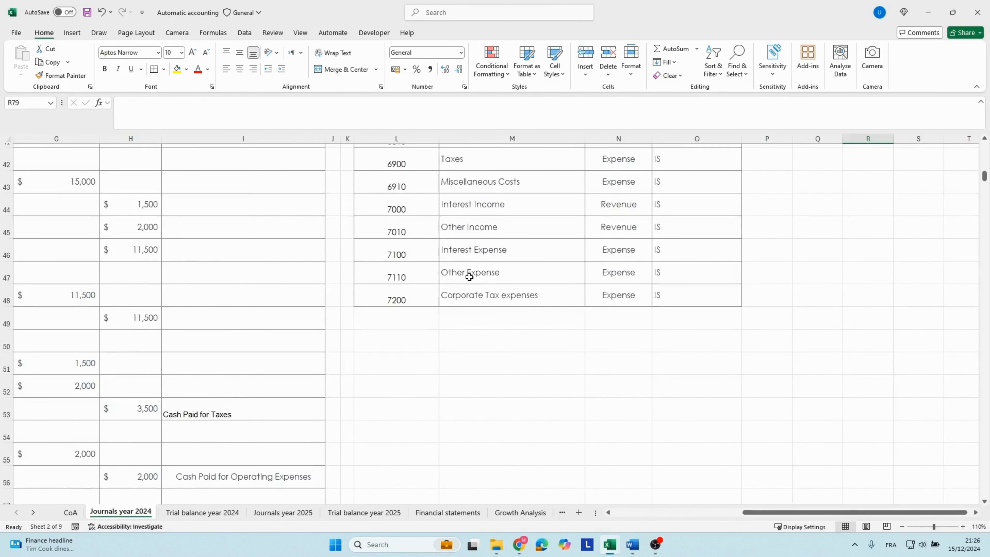
click(481, 397)
click(409, 405)
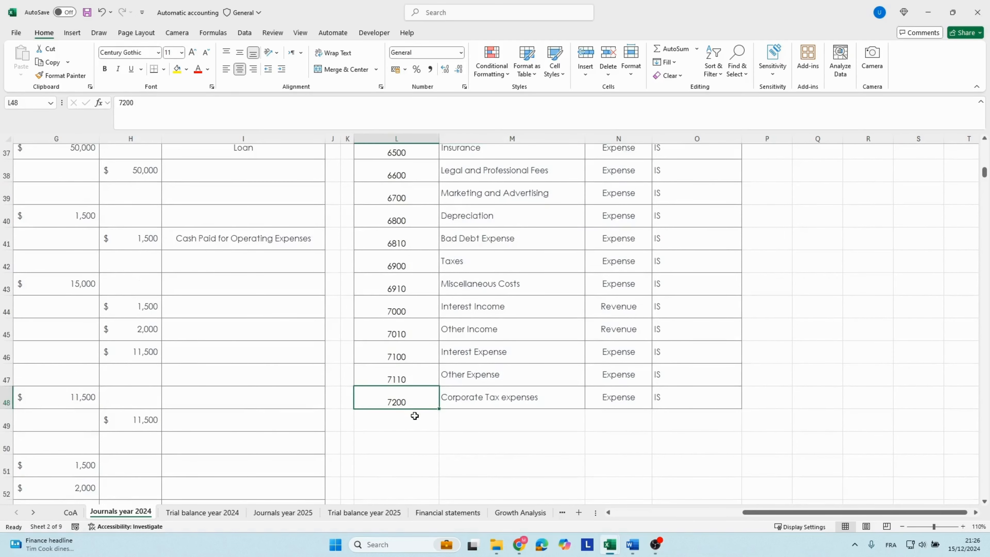
key(Left)
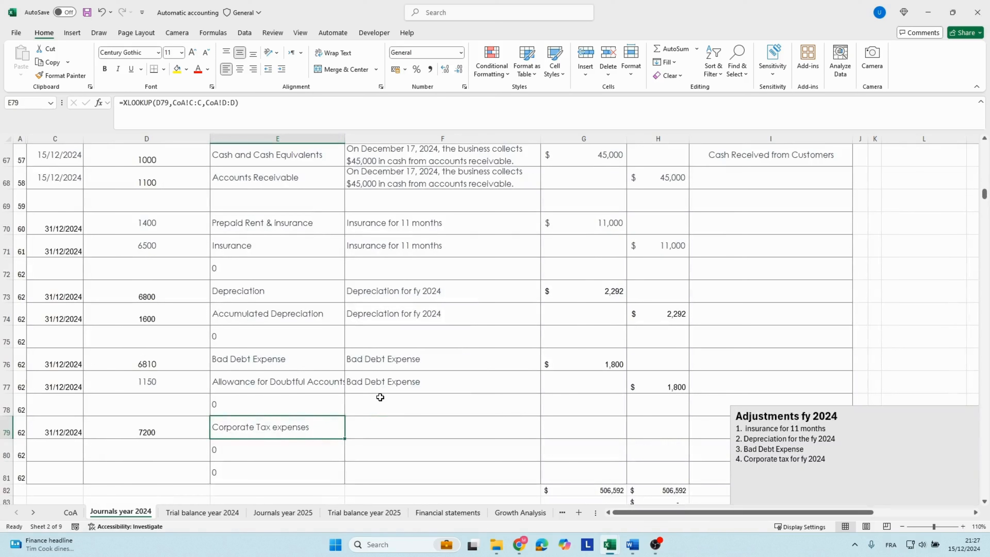
Copy the account name from E79 into the description cell F79 as values only.
key(ctrl+c)
key(Right)
key(ctrl+v)
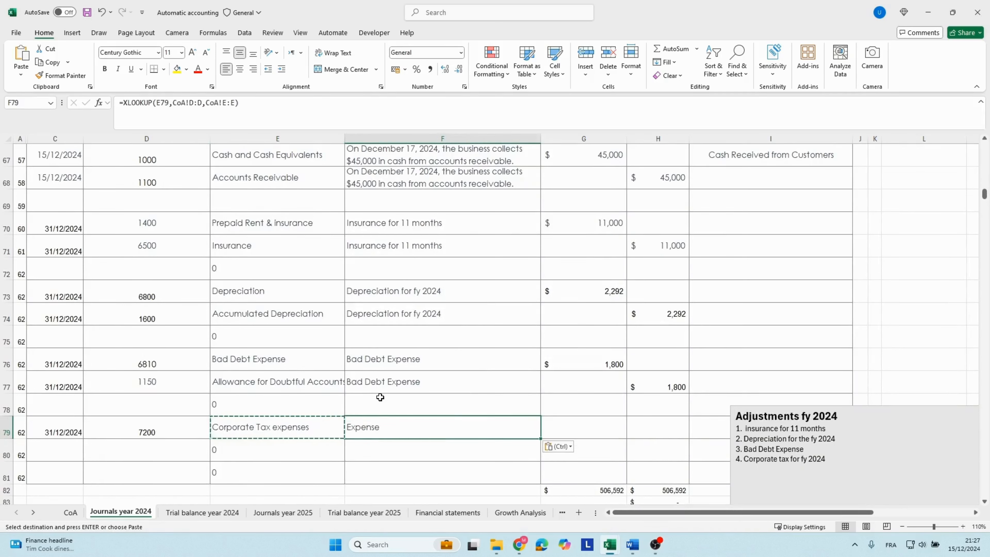
click(557, 446)
click(551, 402)
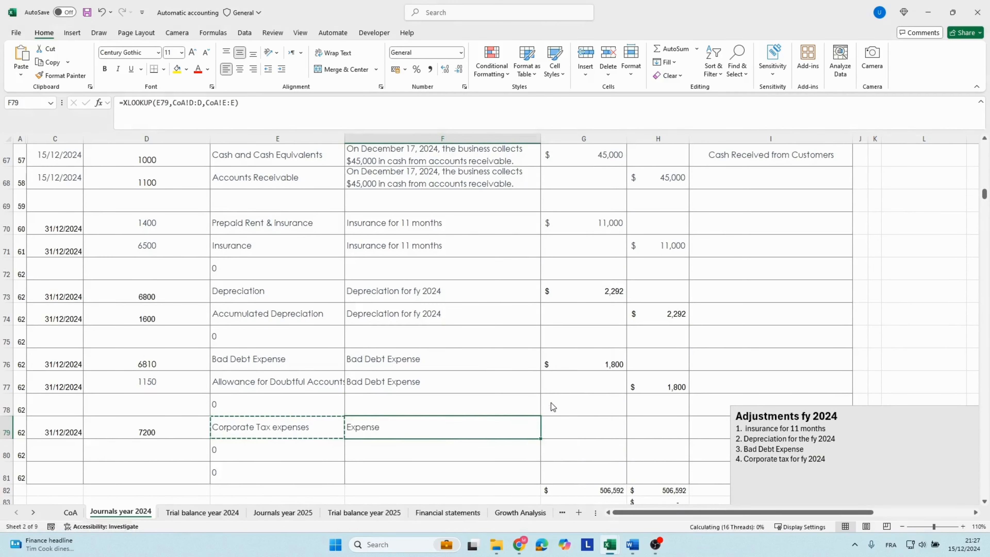
click(202, 103)
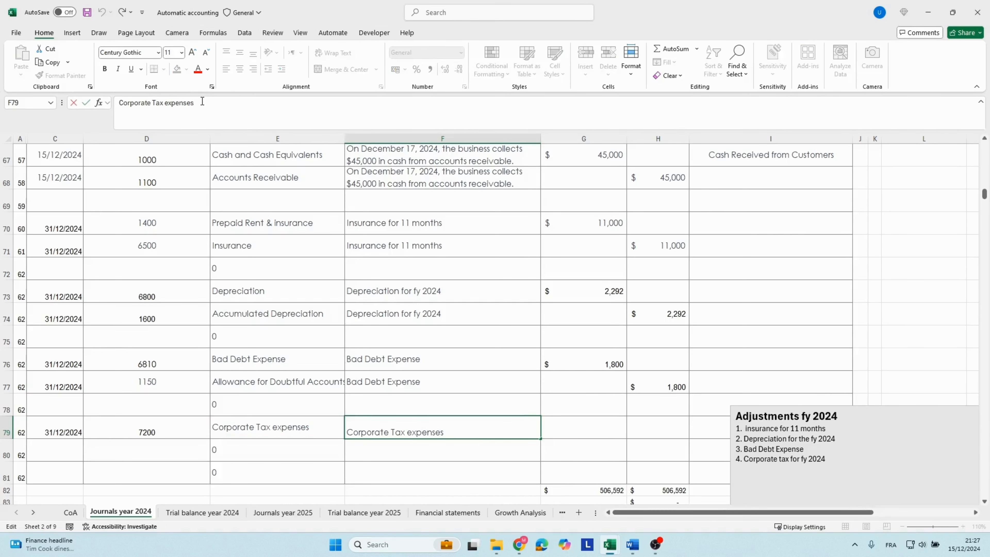
text(fy  2024)
key(Escape)
Enter a formula in G79 that calculates the tax debit as 20% of the 10,408 net income before taxes.
key(Right)
text(=)
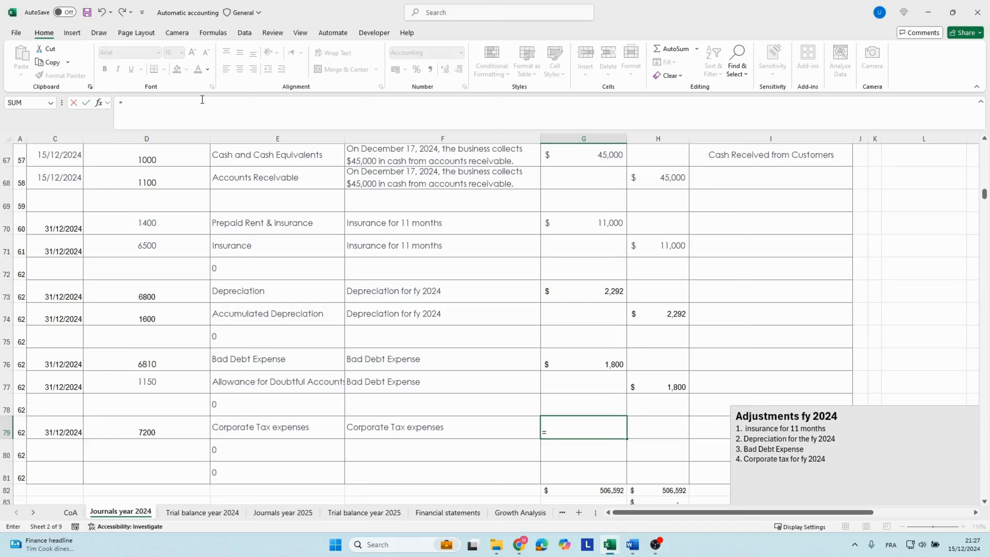
text(10)
text(20%)
key(Return)
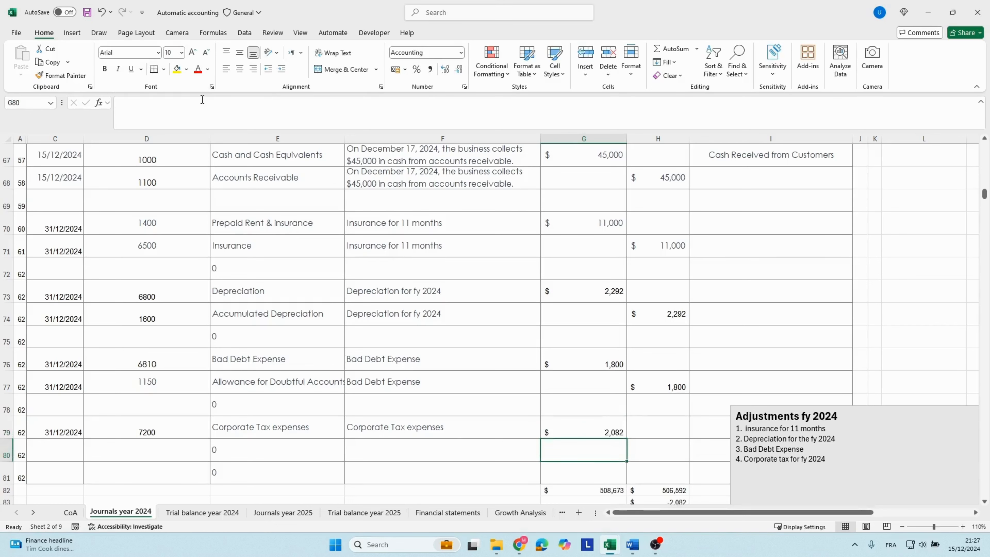
Copy the date 31/12/2024 from C79 into C80 for the credit line.
click(583, 426)
key(Left)
key(Left)
key(Left)
key(Left)
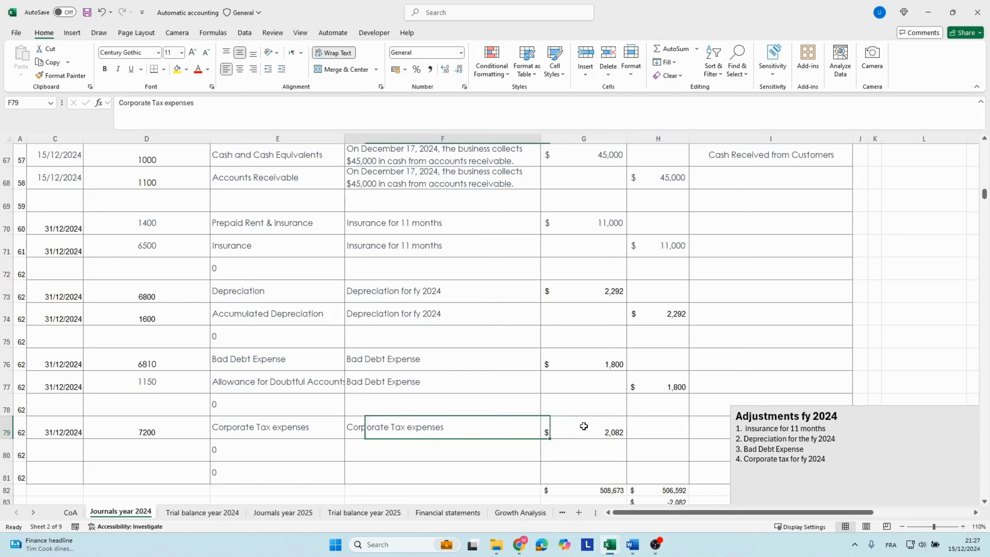
key(ctrl+c)
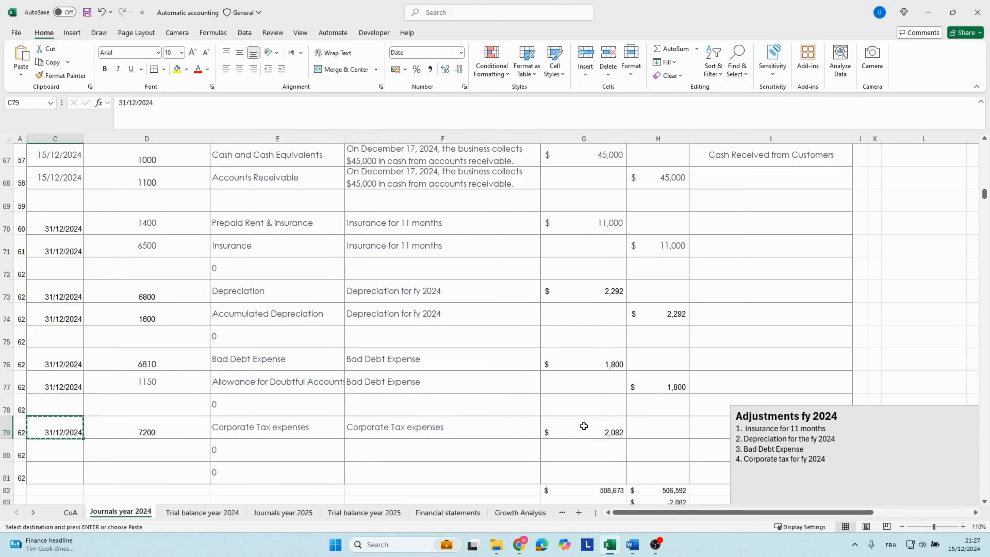
key(Down)
key(ctrl+v)
Find Tax Payable in the account list beside the journal and copy its number 2200 into D80.
key(Right)
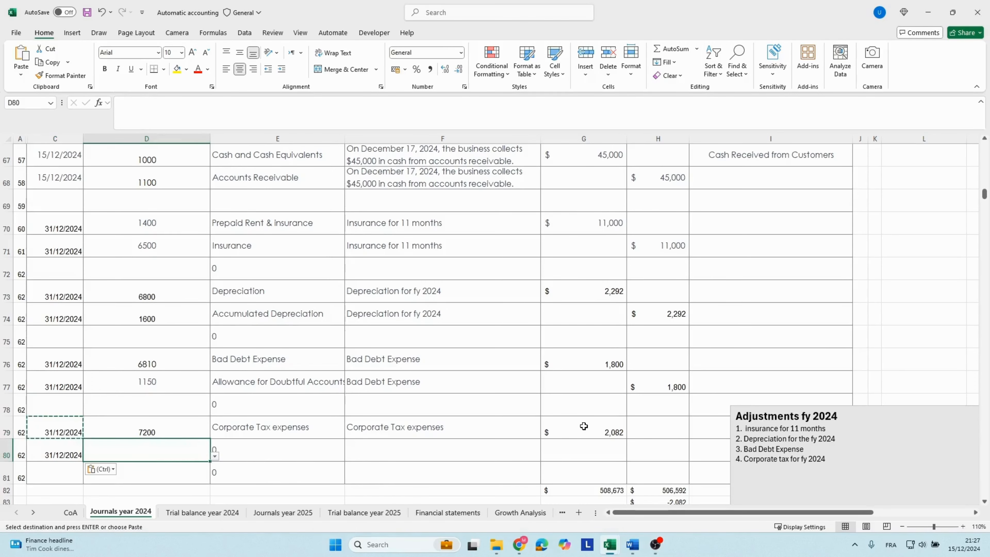
click(957, 230)
scroll(957, 230, up, 1)
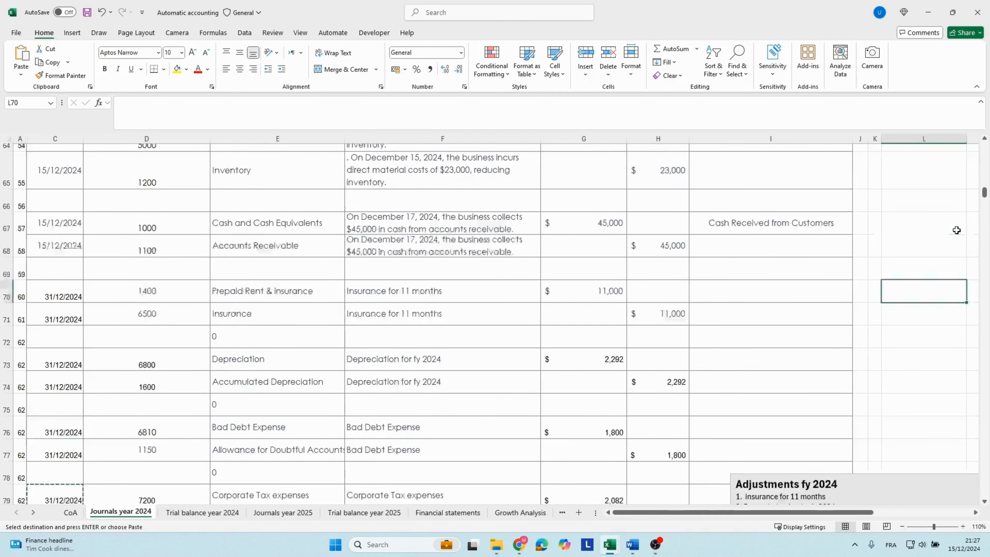
scroll(957, 230, up, 15)
click(902, 311)
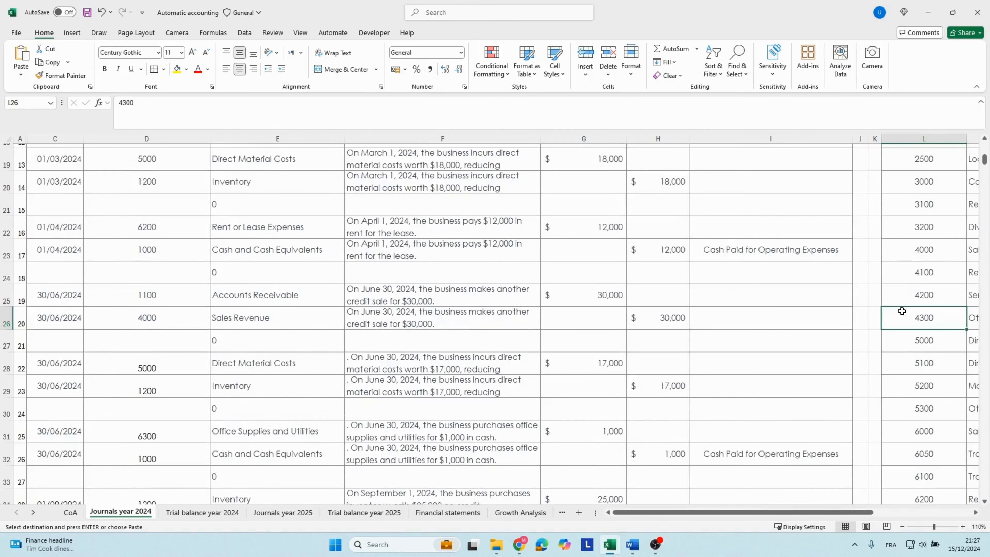
key(Right)
key(Right)
scroll(827, 239, up, 2)
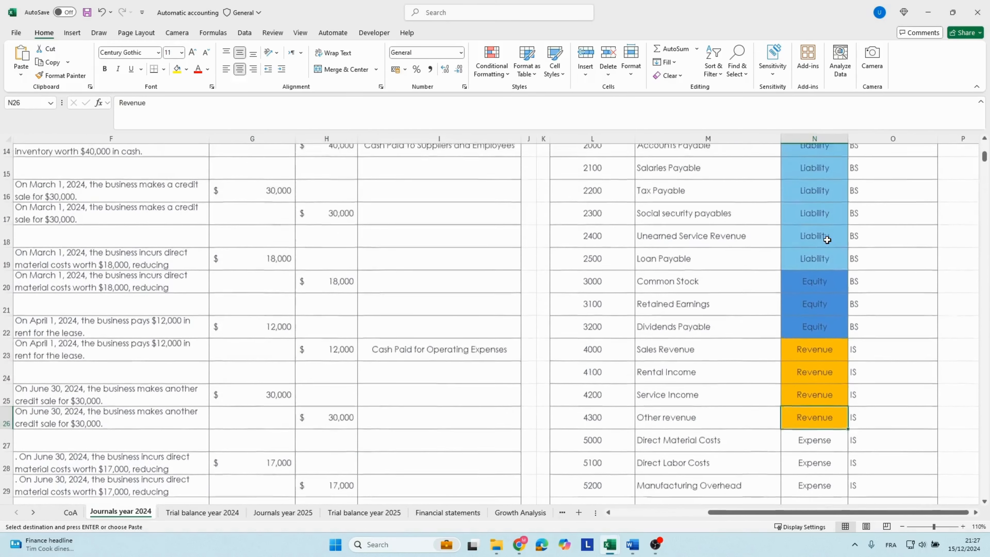
scroll(827, 239, up, 1)
click(685, 230)
click(658, 258)
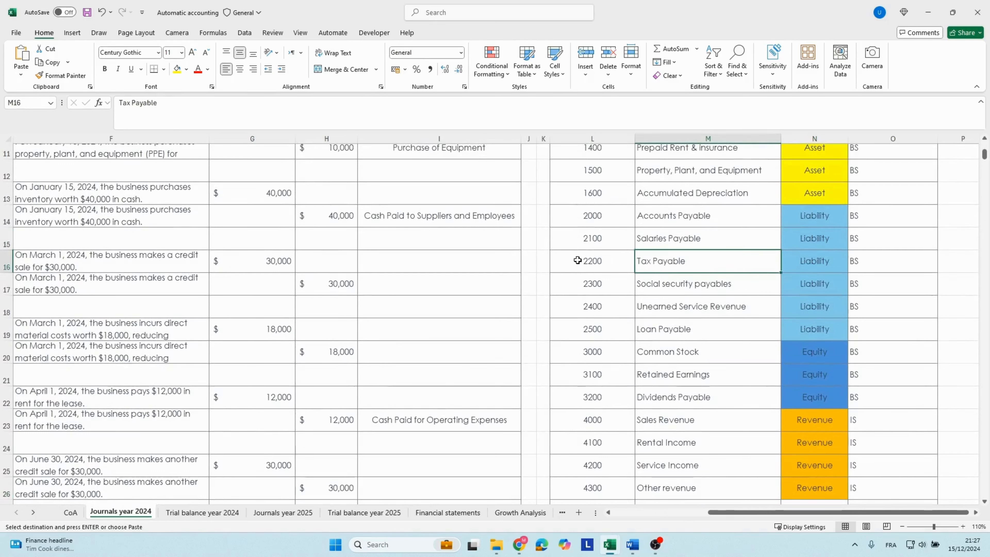
click(576, 260)
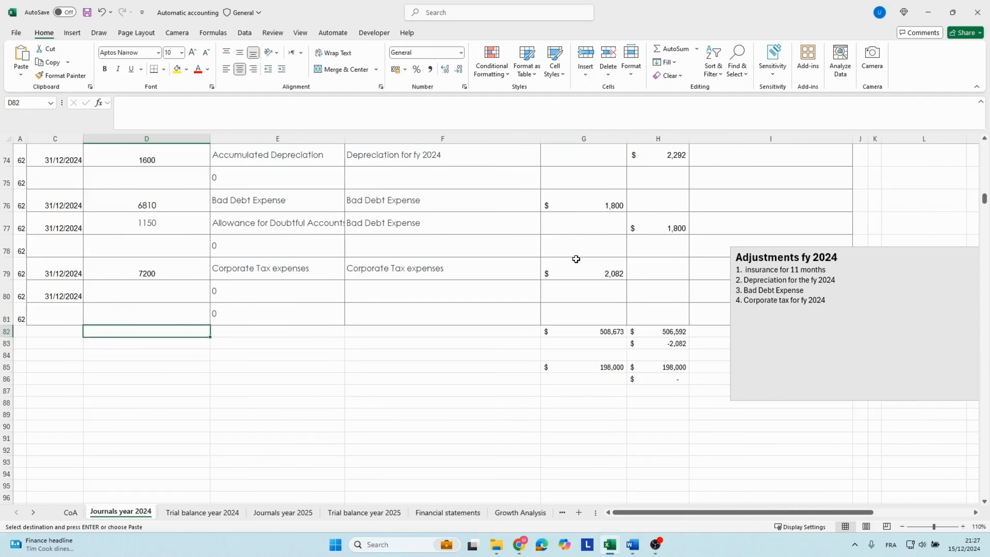
text(7200)
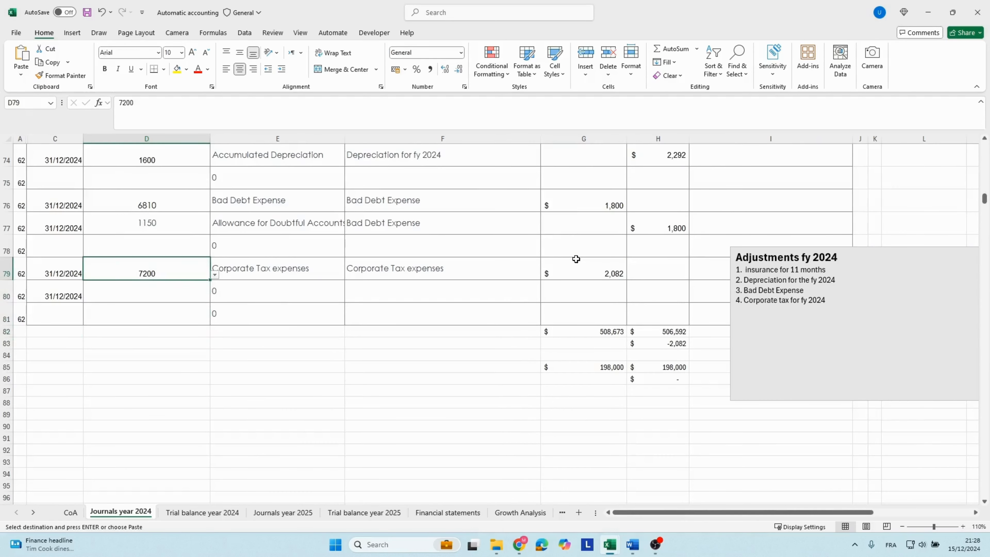
key(Return)
key(ctrl+v)
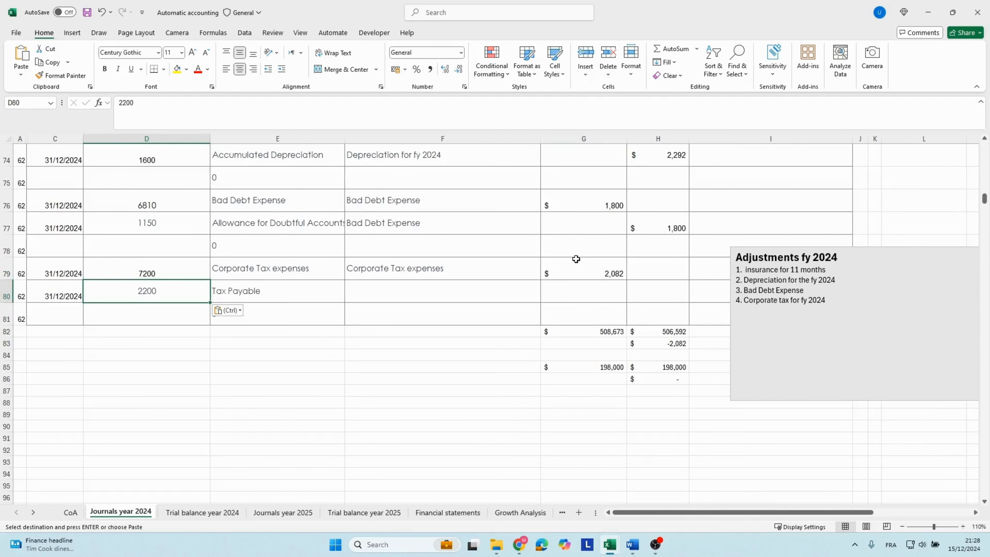
Change the description in F79 to "Corporate Tax expenses fy 2024" and copy it into F80.
click(475, 276)
click(226, 104)
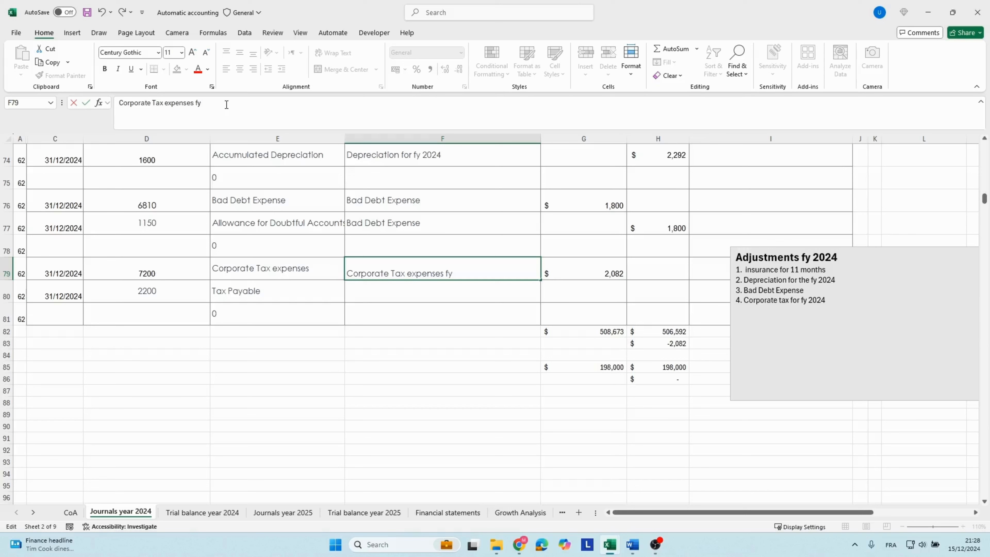
key(Return)
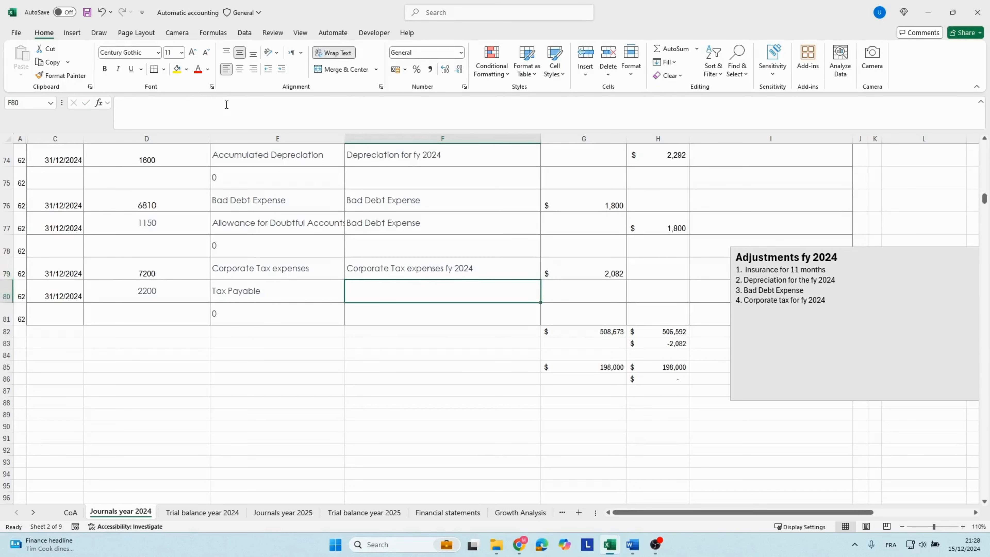
key(Up)
key(ctrl+c)
key(Down)
key(ctrl+v)
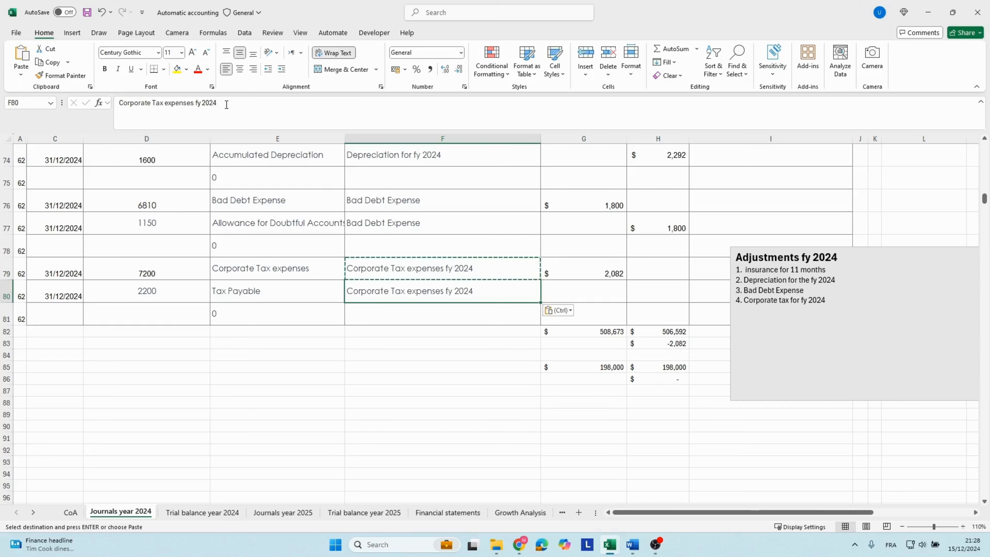
Enter a credit of 2082 in H80 on the Tax Payable line.
key(Right)
key(Right)
text(2,08)
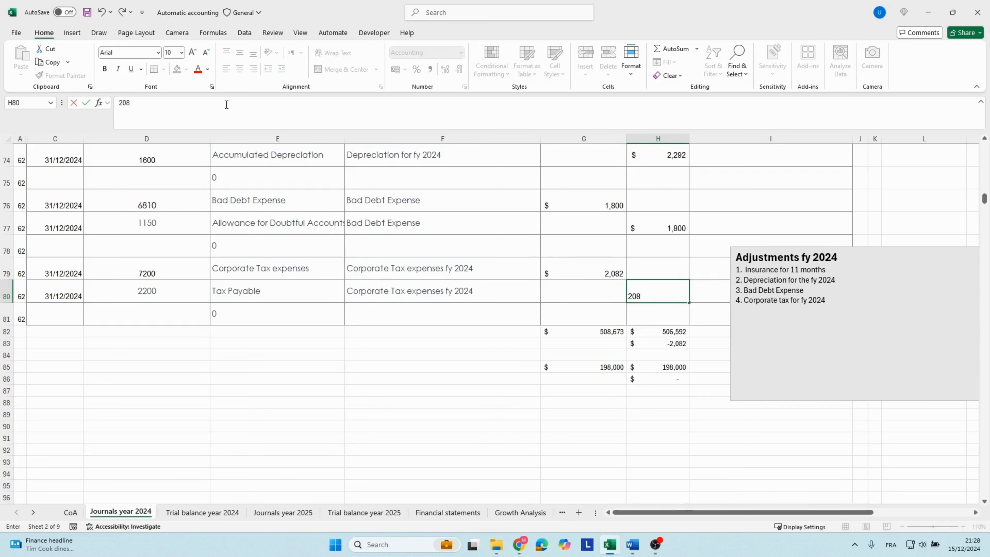
text(2)
key(Return)
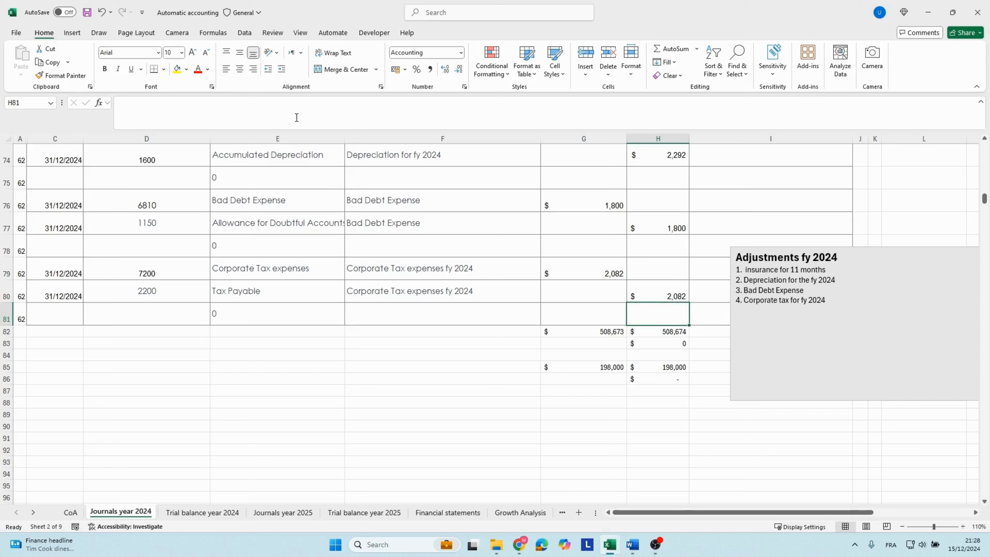
Compare the journal's debit total in G82 with the credit total in H82.
click(412, 247)
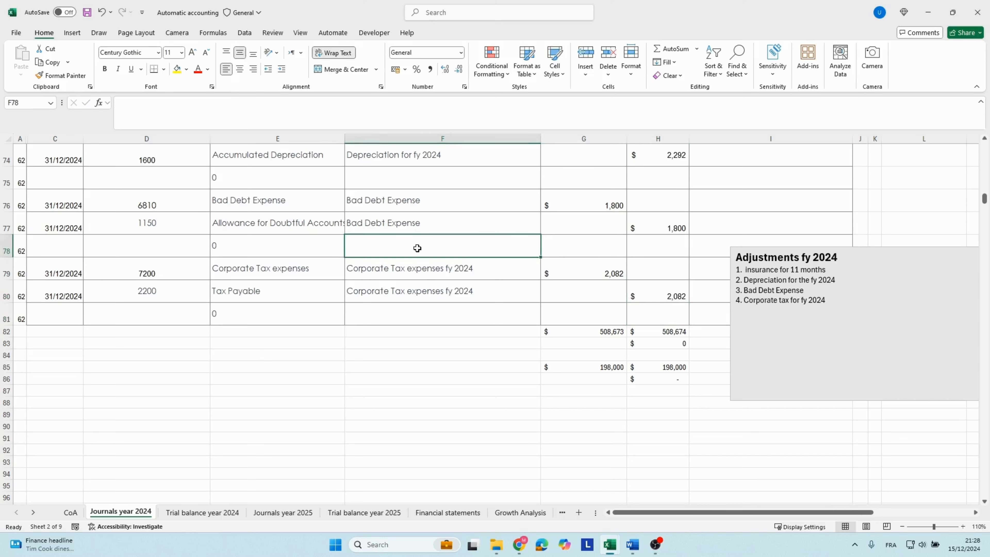
click(589, 330)
click(668, 331)
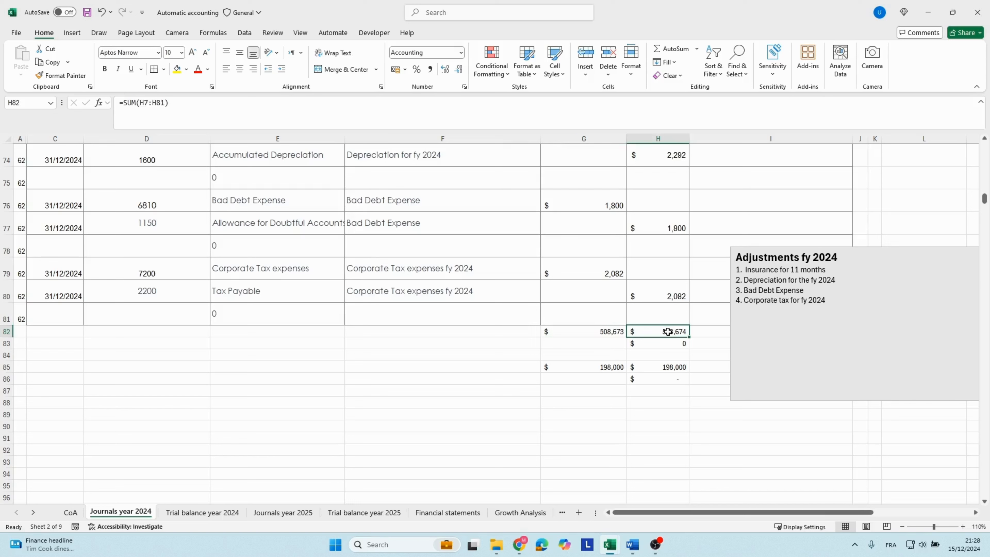
click(443, 315)
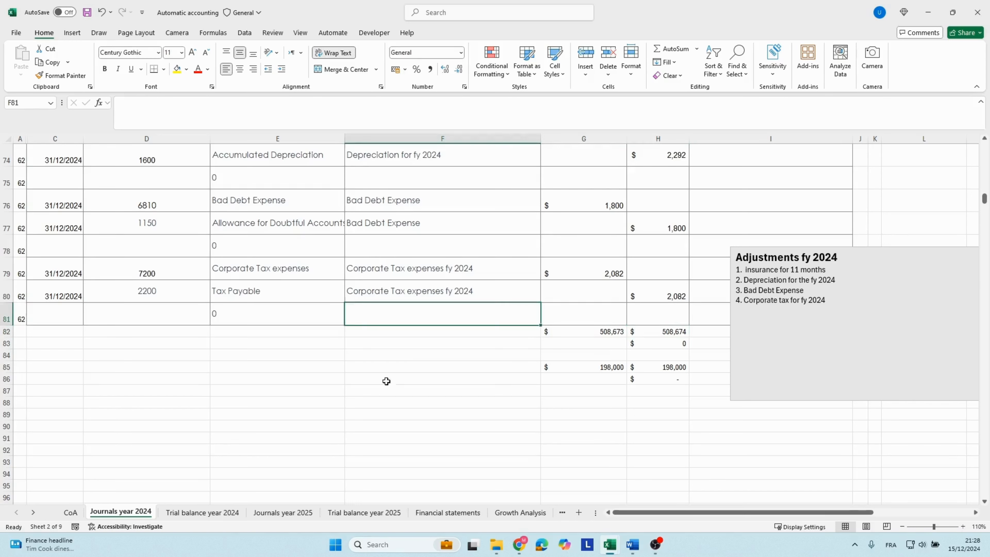
On the Financial statements sheet, review the 2024 Bad Debt Expense and Depreciation lines of the income statement.
click(458, 515)
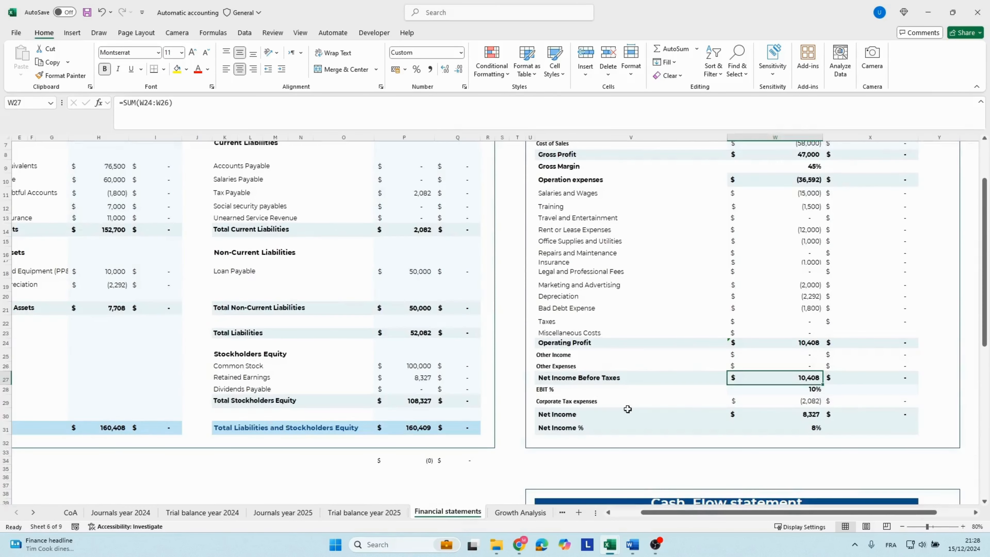
scroll(801, 394, up, 2)
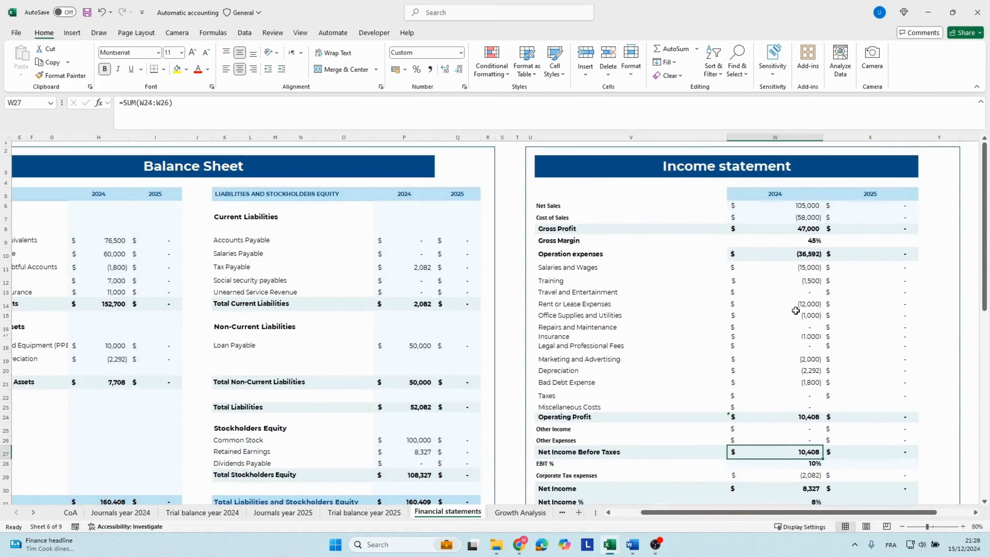
click(721, 382)
click(802, 384)
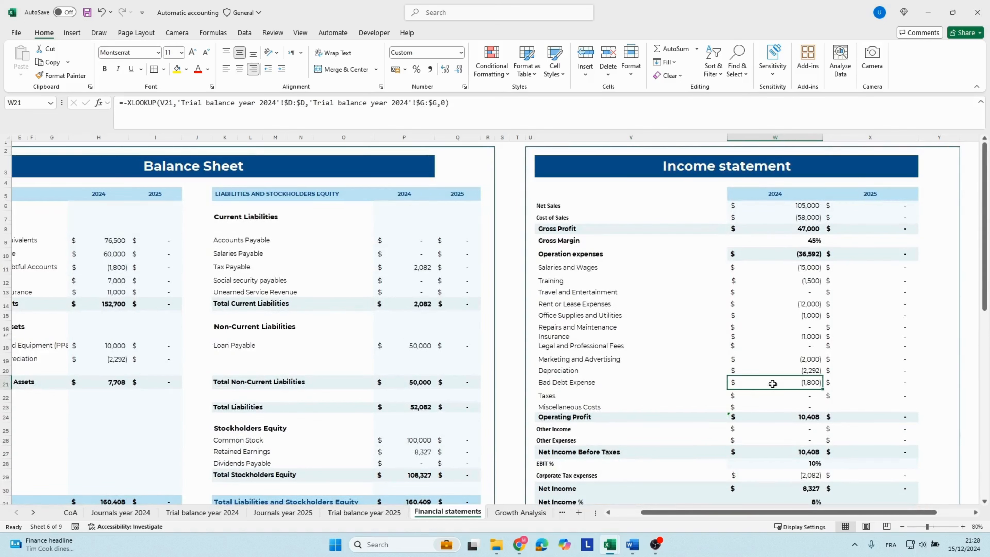
click(575, 383)
click(755, 383)
click(572, 386)
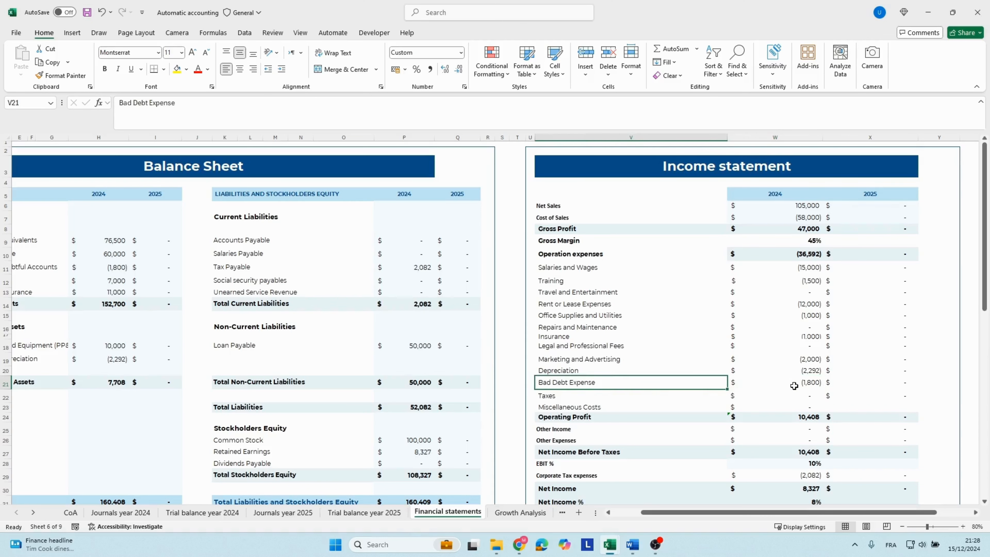
click(795, 372)
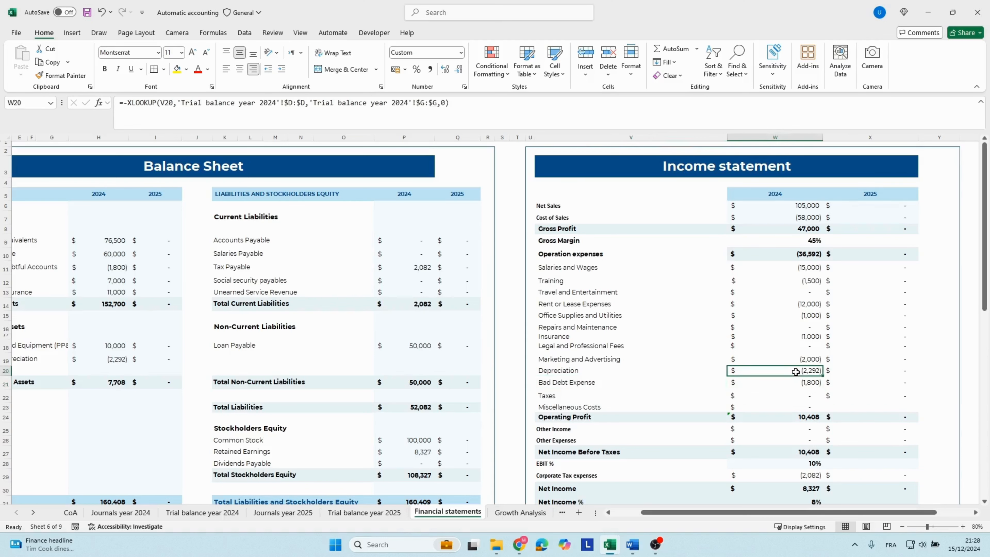
Review the income statement's 2024 operation expenses, Net Income Before Taxes, EBIT %, Corporate Tax expenses and Net Income.
click(793, 257)
scroll(791, 308, down, 3)
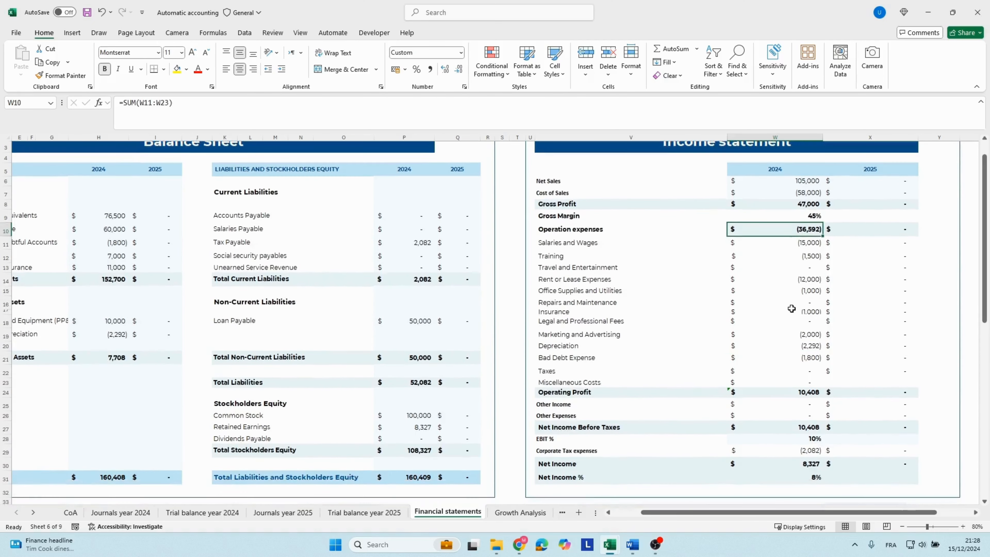
click(791, 352)
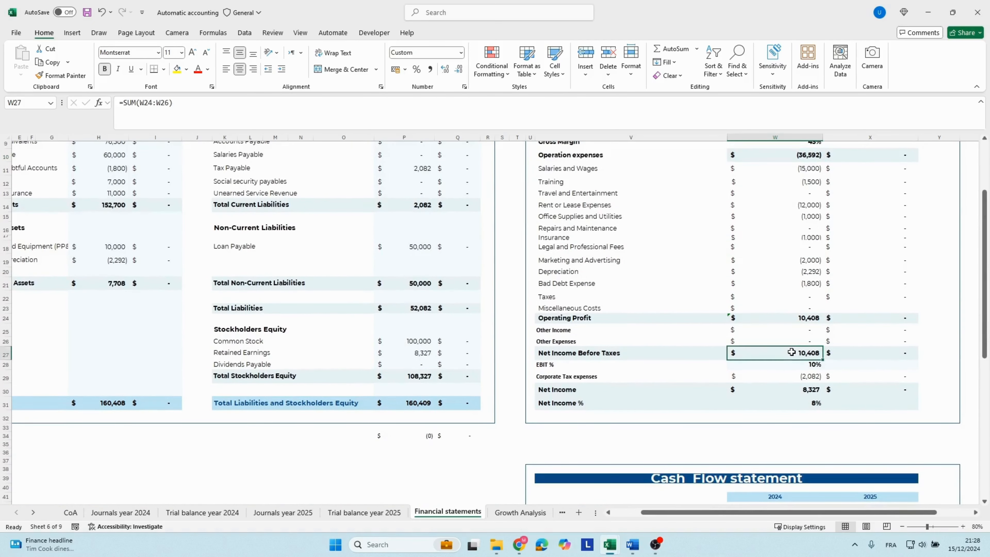
click(800, 368)
click(799, 376)
click(799, 389)
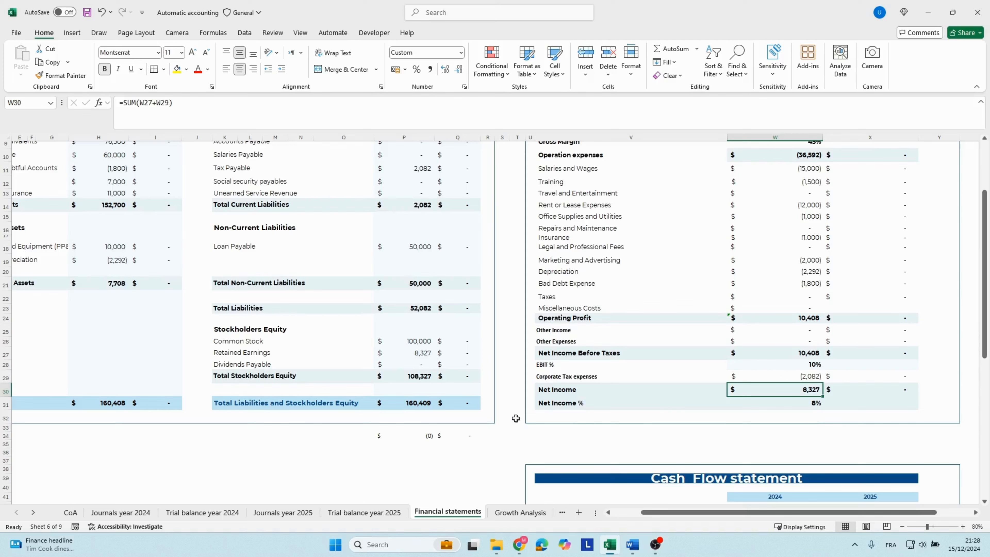
Review Accumulated Depreciation on the balance sheet and compare 2024 Total Assets with Total Liabilities and Stockholders Equity.
drag(296, 308, 6, 283)
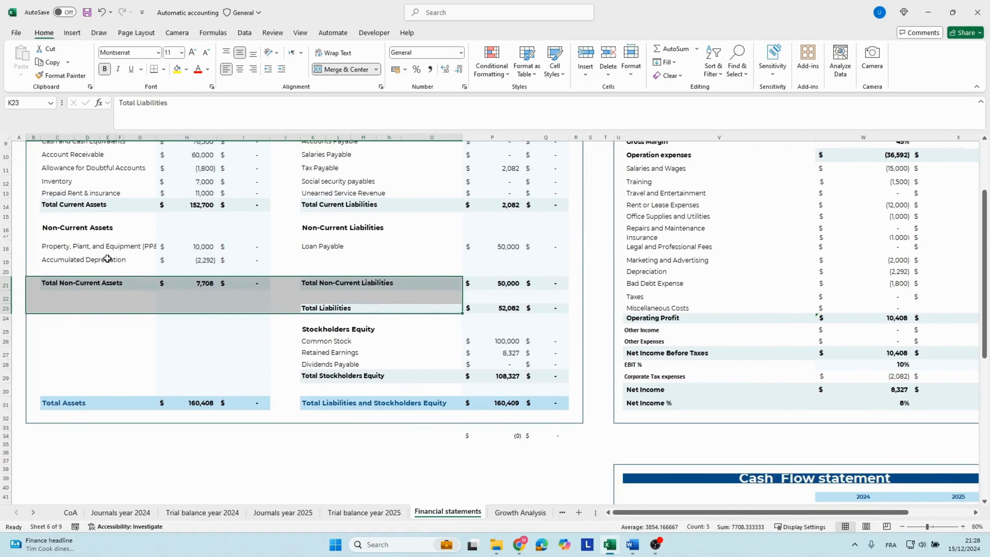
click(104, 259)
scroll(155, 233, up, 3)
scroll(155, 233, down, 2)
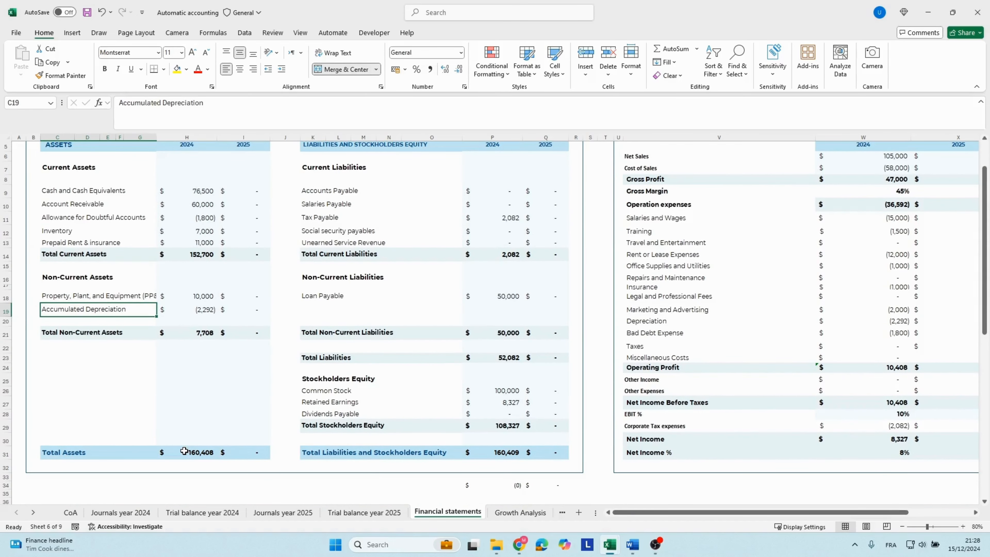
click(184, 451)
click(483, 454)
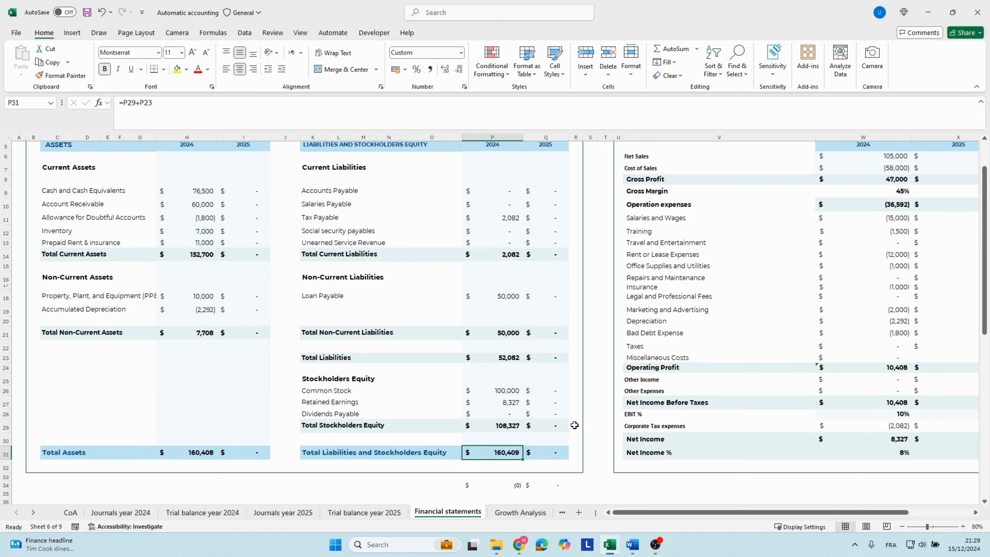
Review the 2024 Cash Flow statement down to its closing cash balance in W66.
scroll(685, 414, down, 1)
scroll(684, 414, down, 8)
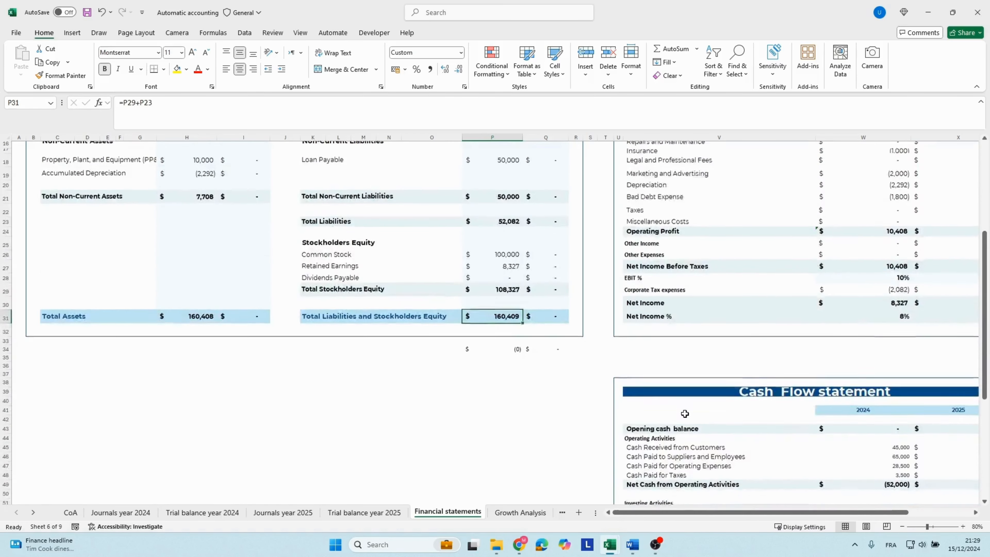
click(732, 404)
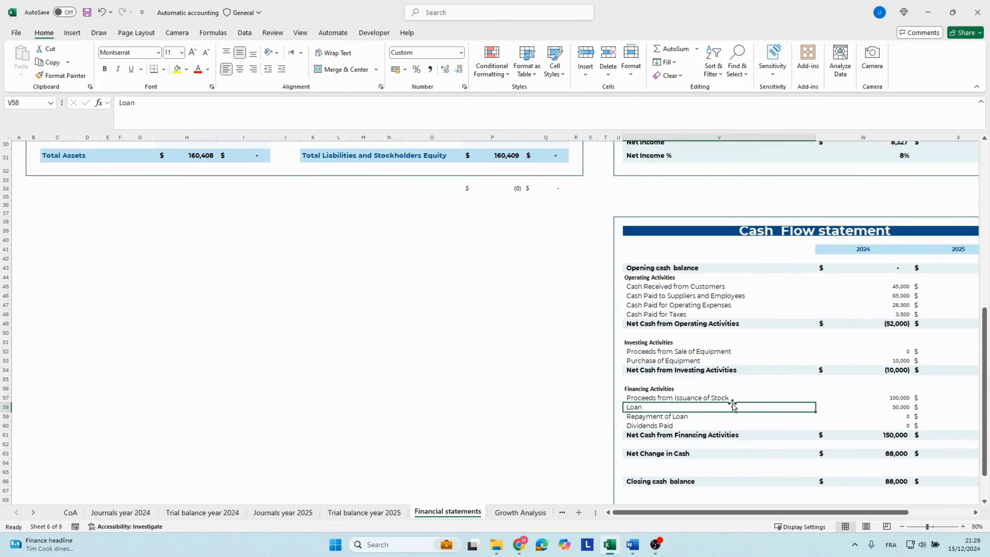
key(Right)
key(Right)
key(Right)
scroll(749, 371, down, 2)
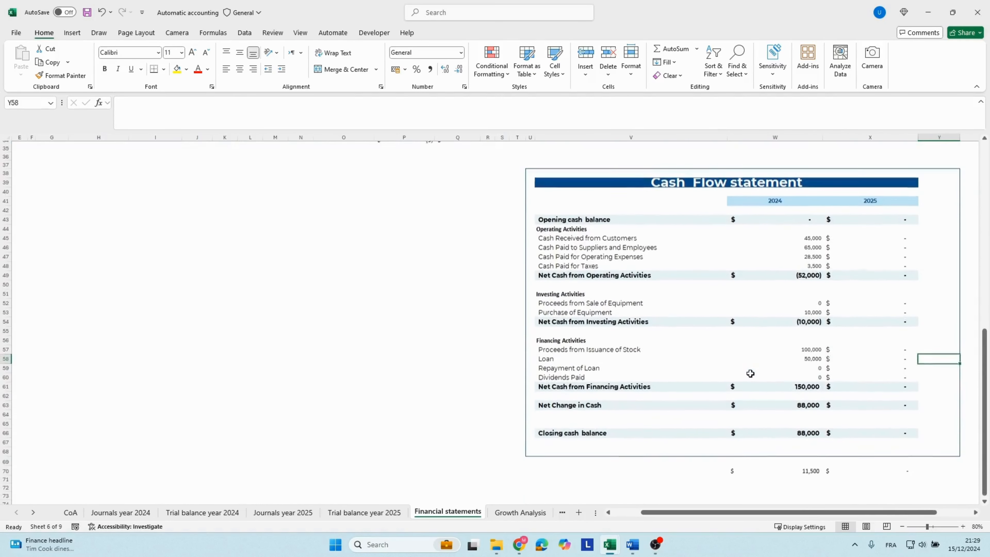
click(790, 432)
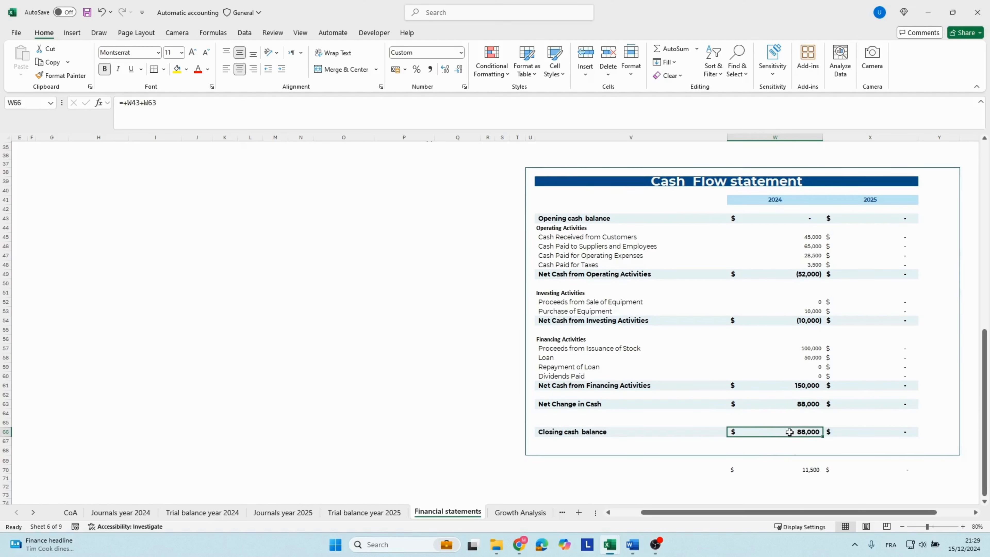
Compare the closing cash balance with the 2024 Cash and Cash Equivalents line on the balance sheet.
scroll(789, 432, up, 11)
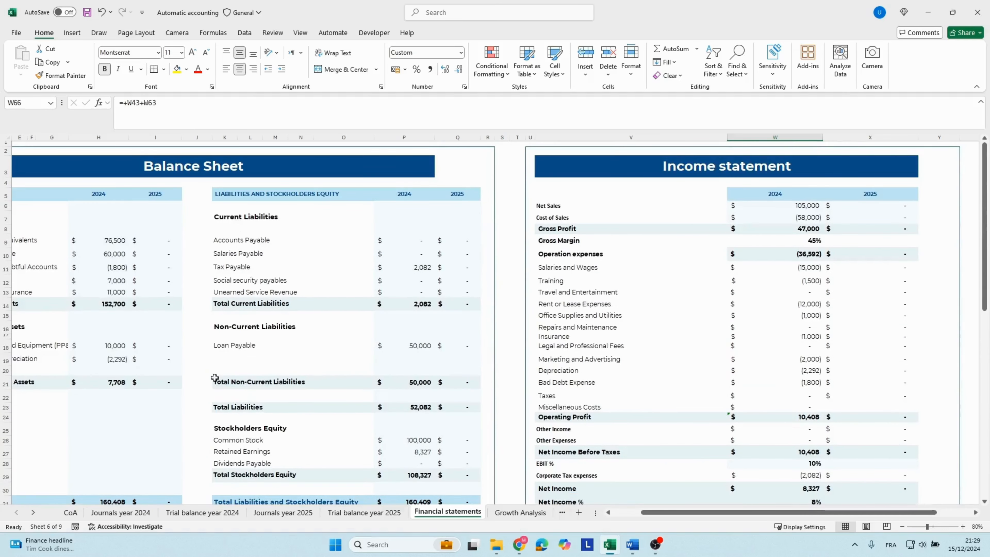
click(106, 245)
key(Left)
key(Left)
key(Left)
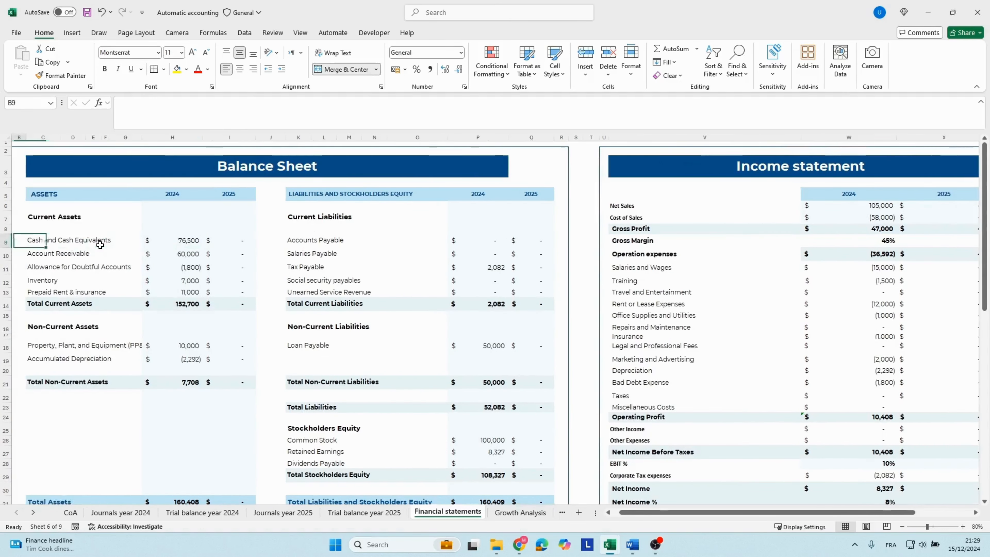
key(Right)
key(Right)
key(Right)
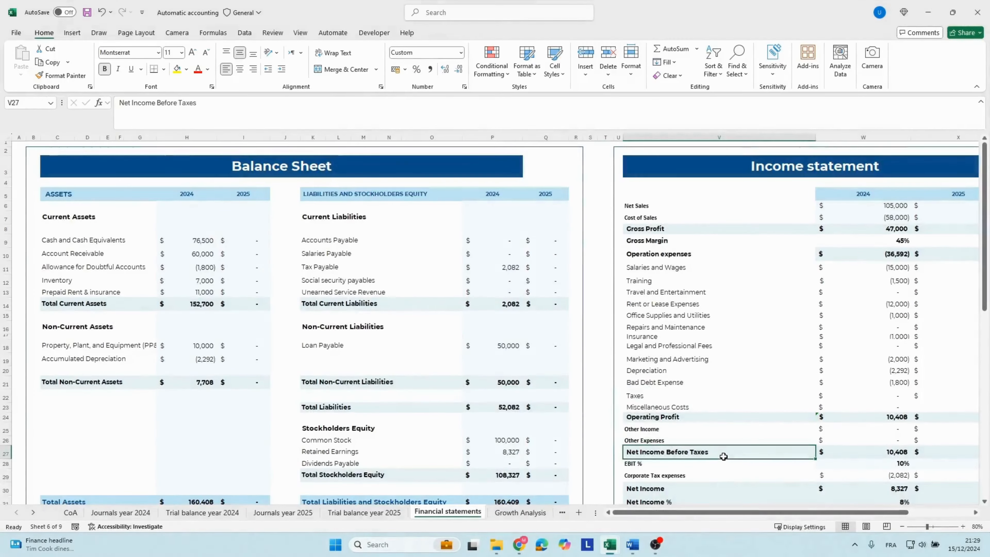
Check the cash difference in W70 under the Cash Flow statement and inspect the closing cash balance formula in W66.
scroll(725, 456, down, 10)
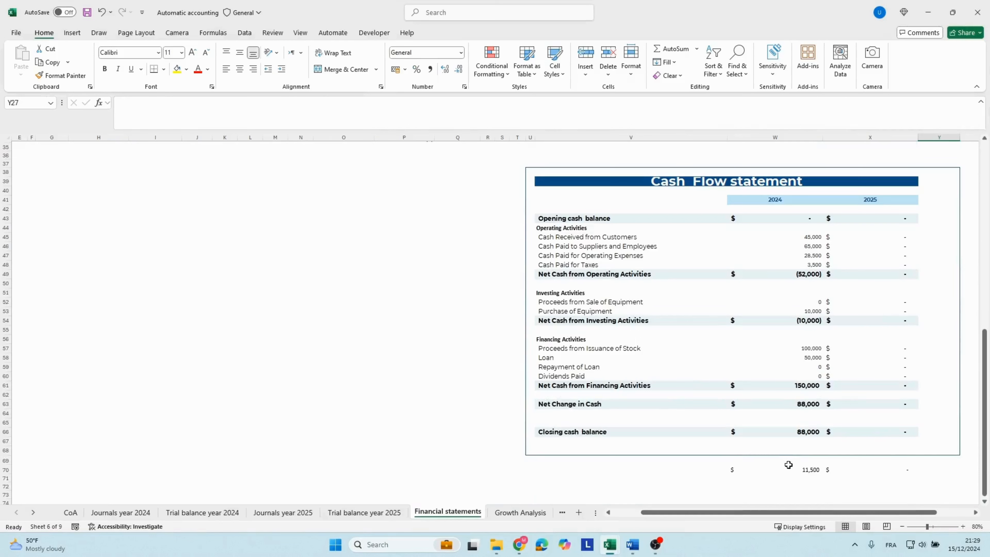
click(793, 467)
click(796, 430)
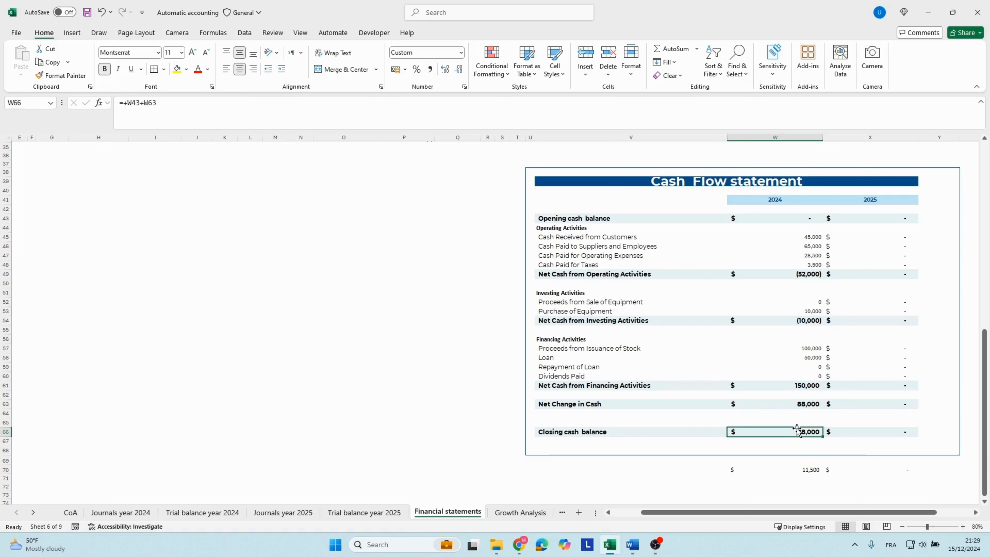
double_click(797, 429)
key(Escape)
Add filters to the header row of the Journals year 2024 sheet and filter the account number column to 1000 only.
click(130, 514)
scroll(202, 133, up, 15)
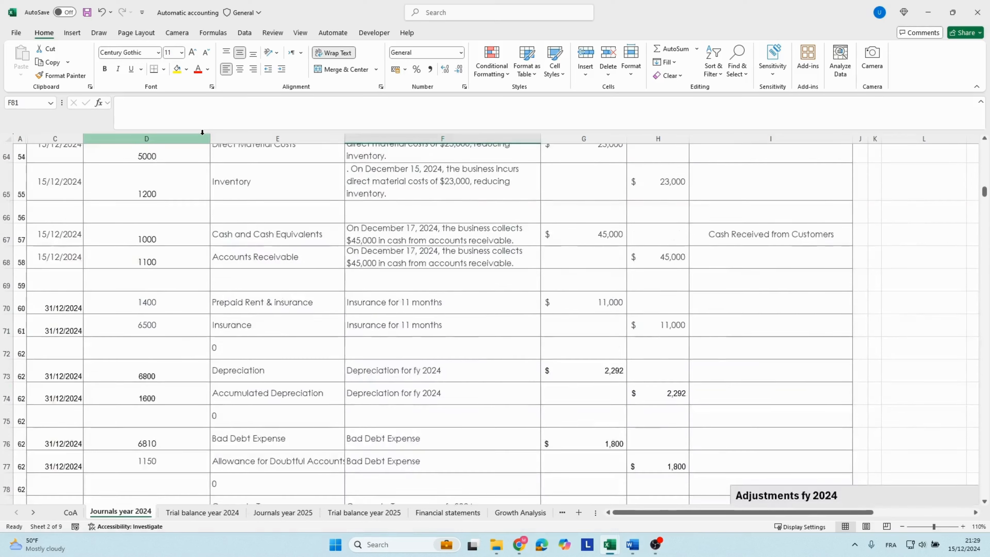
scroll(203, 132, up, 8)
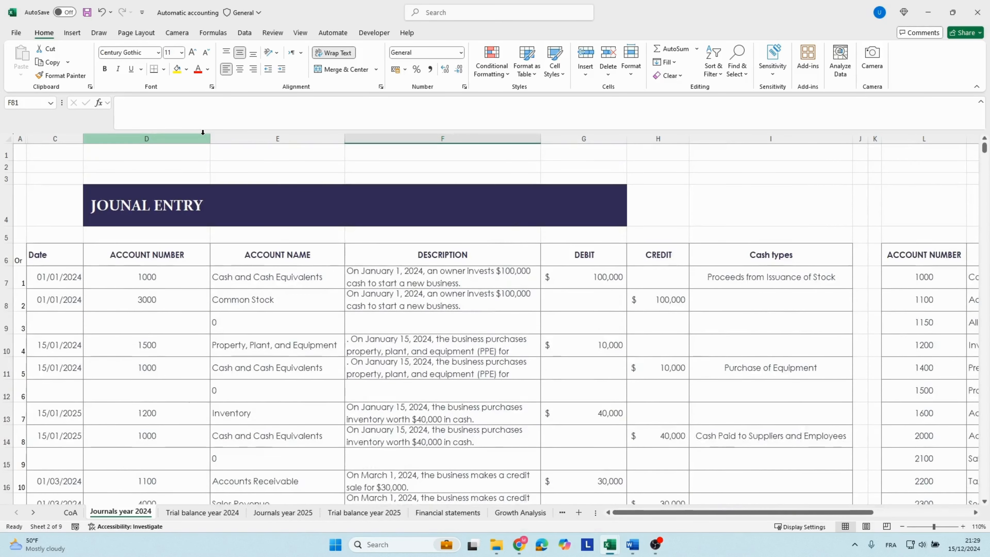
click(195, 264)
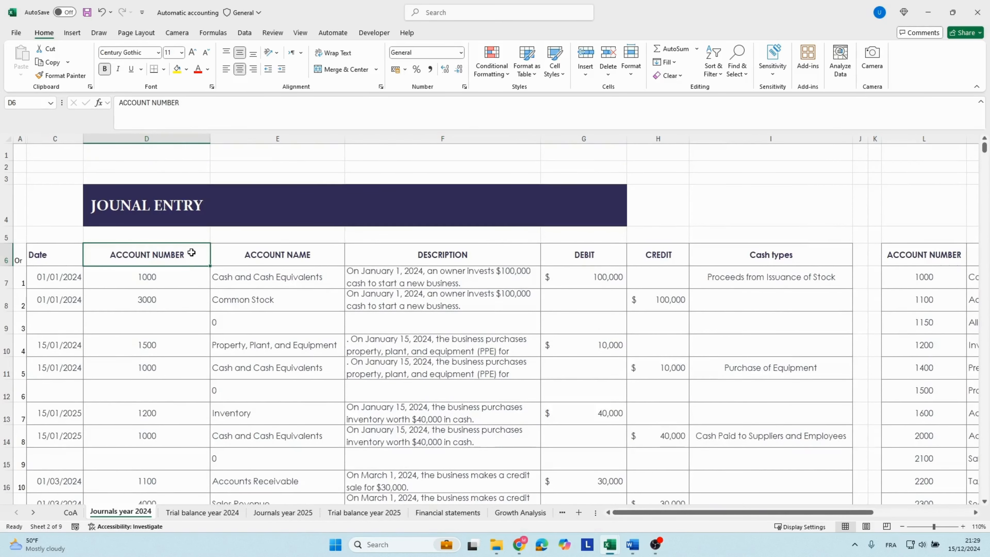
key(ctrl+shift+l)
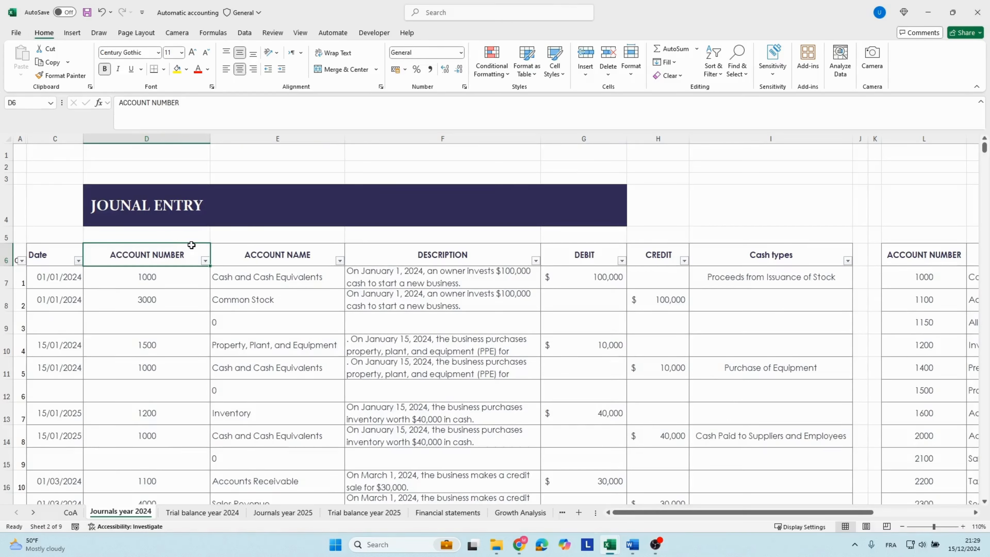
click(206, 260)
click(104, 395)
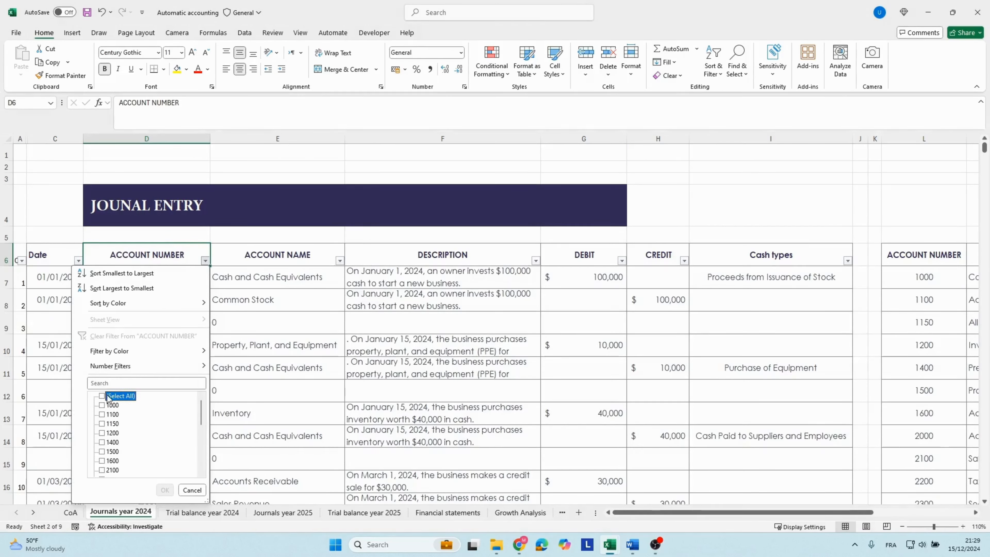
click(107, 405)
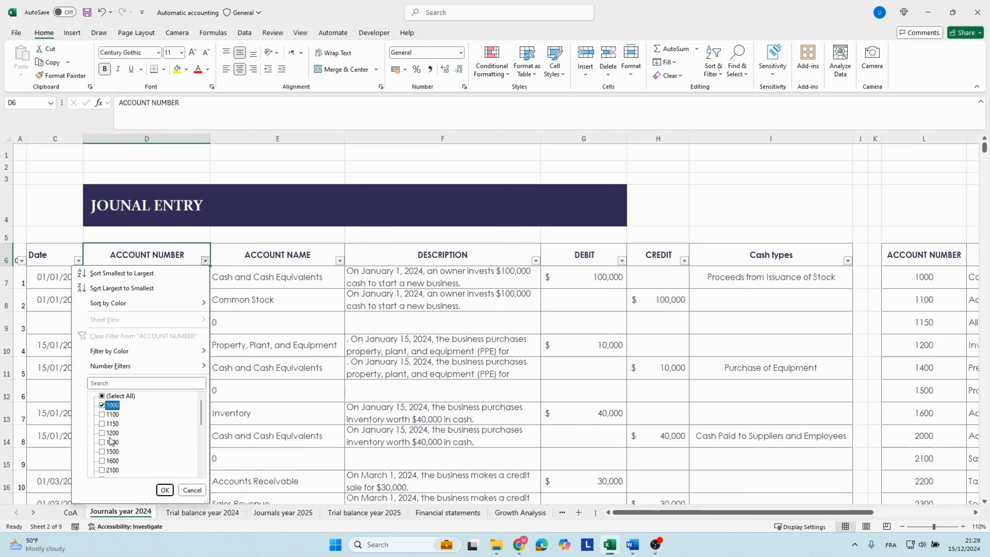
click(160, 490)
Examine the Cash types column of the filtered cash entries for a missing classification.
click(680, 305)
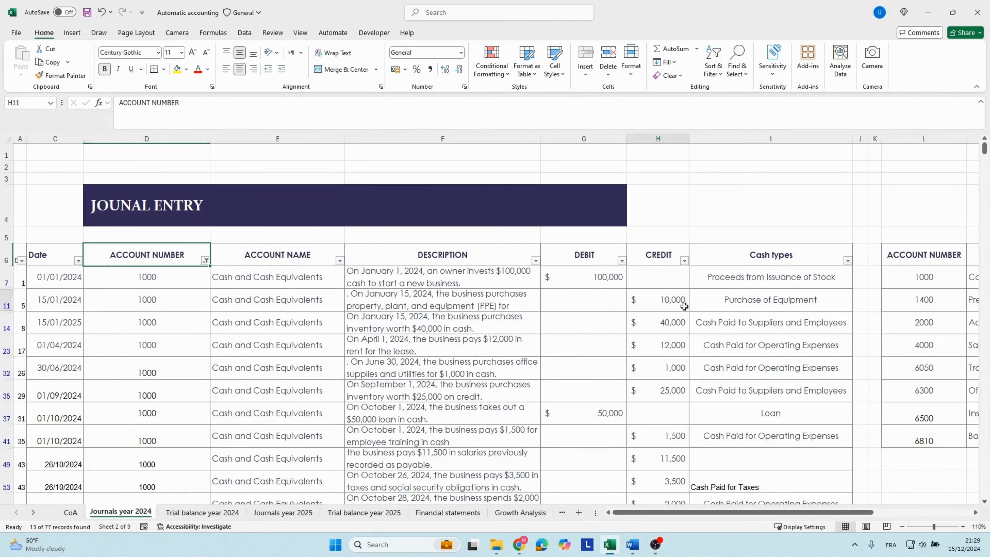
key(Right)
click(718, 279)
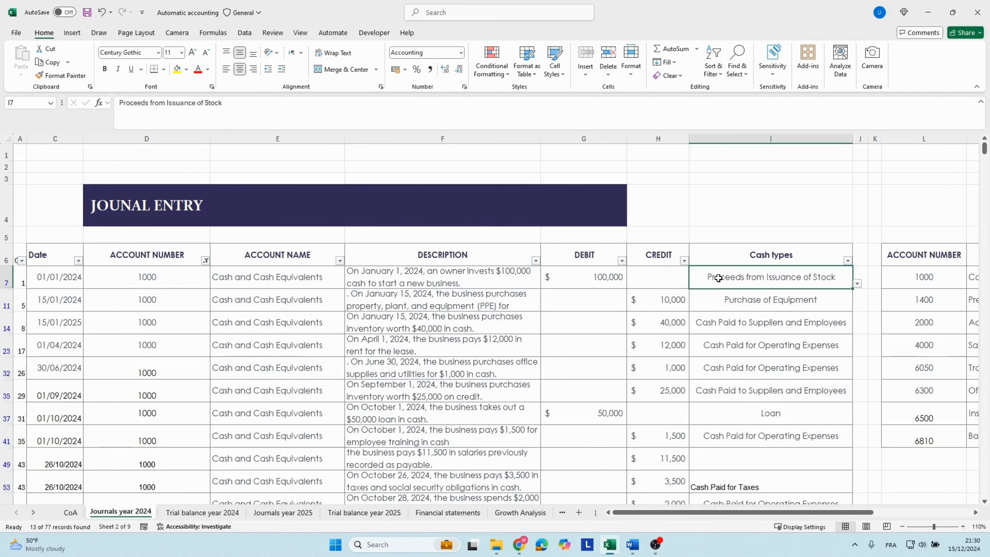
key(Down)
key(Down)
key(Down)
key(Down)
key(Down)
key(Down)
key(Down)
key(Down)
key(Down)
key(Down)
key(Down)
key(Down)
key(Down)
key(Down)
key(Down)
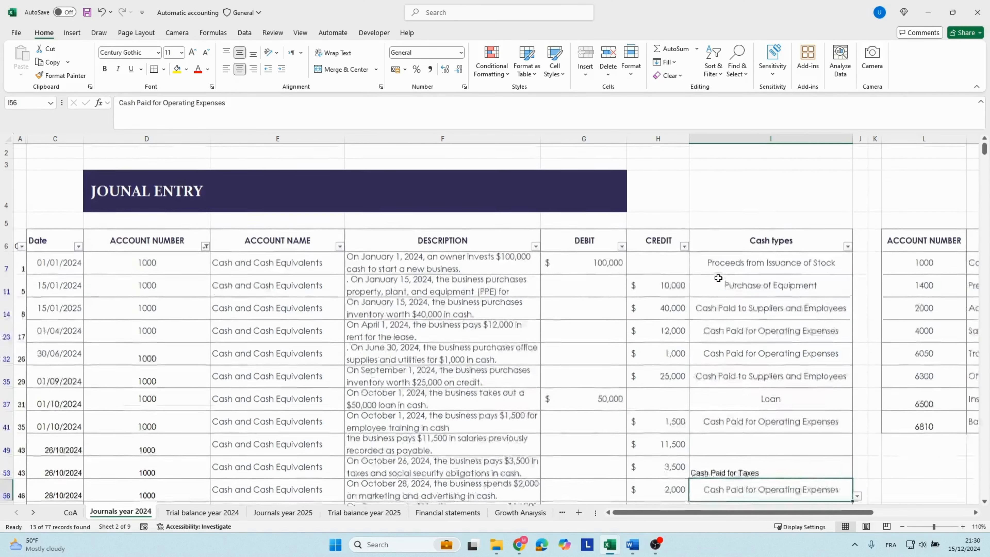
key(Up)
key(Up)
key(Up)
key(Up)
key(Up)
key(Up)
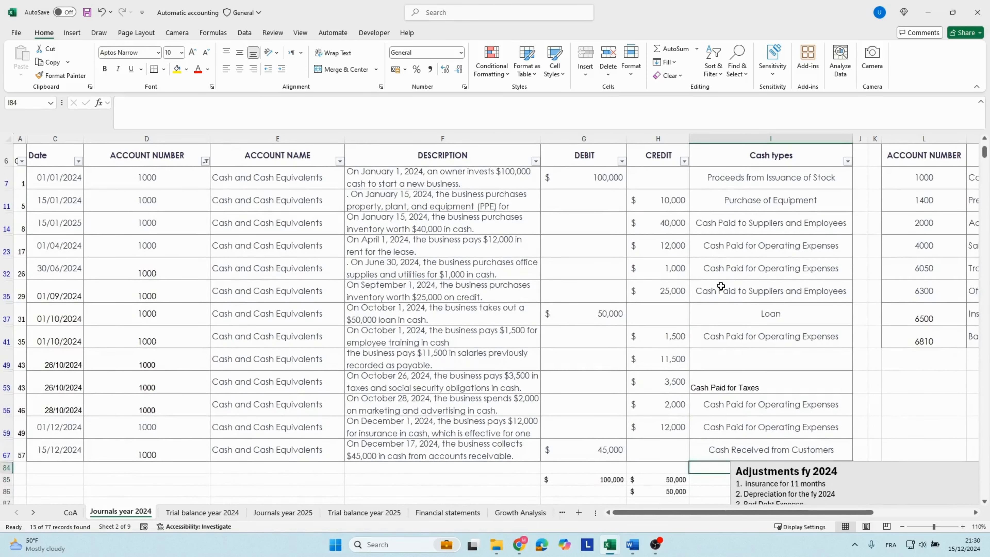
click(748, 150)
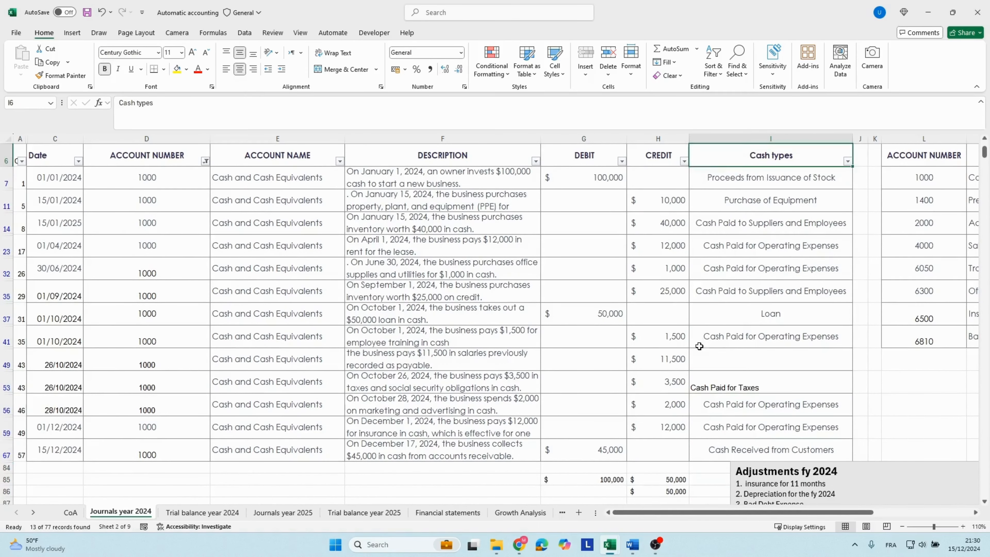
Set the cash type in I49, on the $11,500 salaries payment line, to Cash Paid to Suppliers and Employees.
click(363, 360)
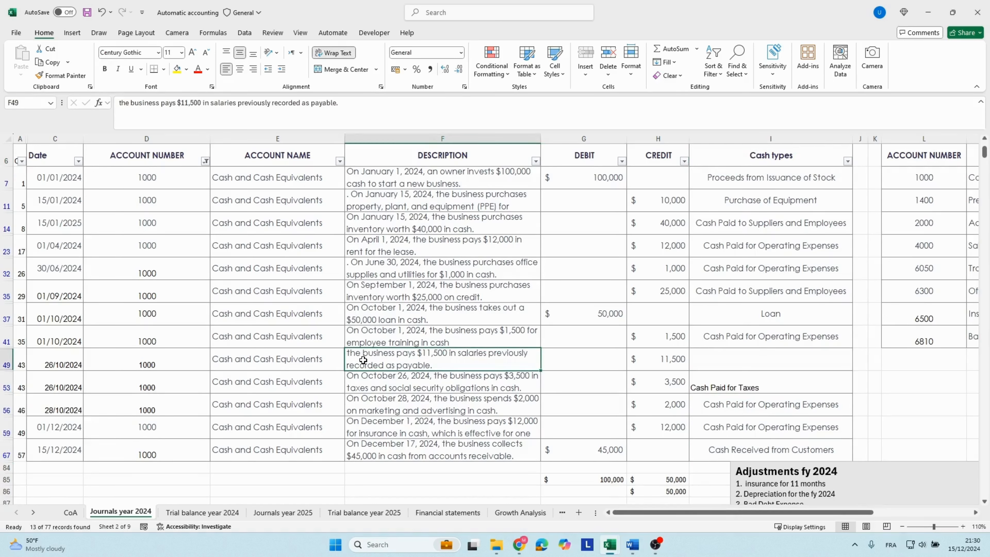
click(722, 361)
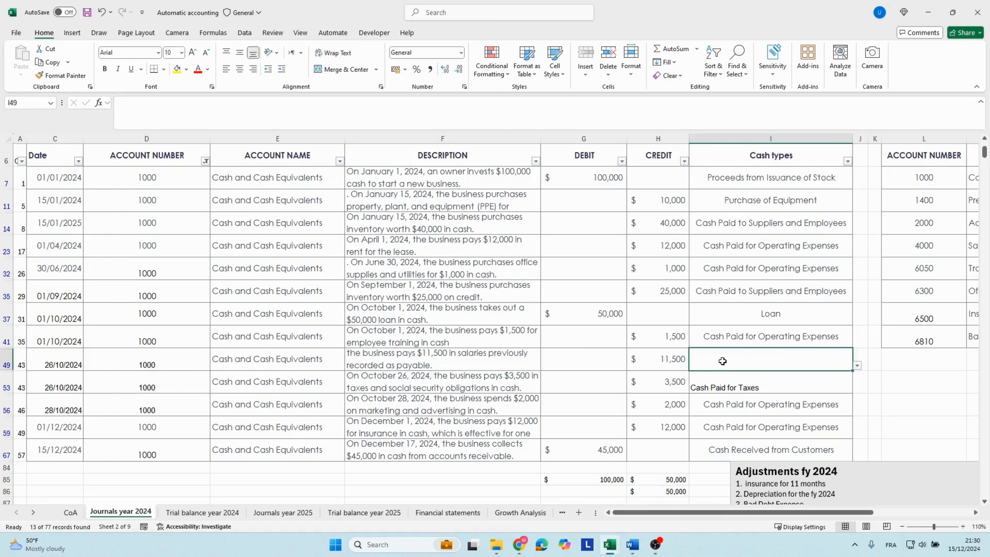
click(857, 366)
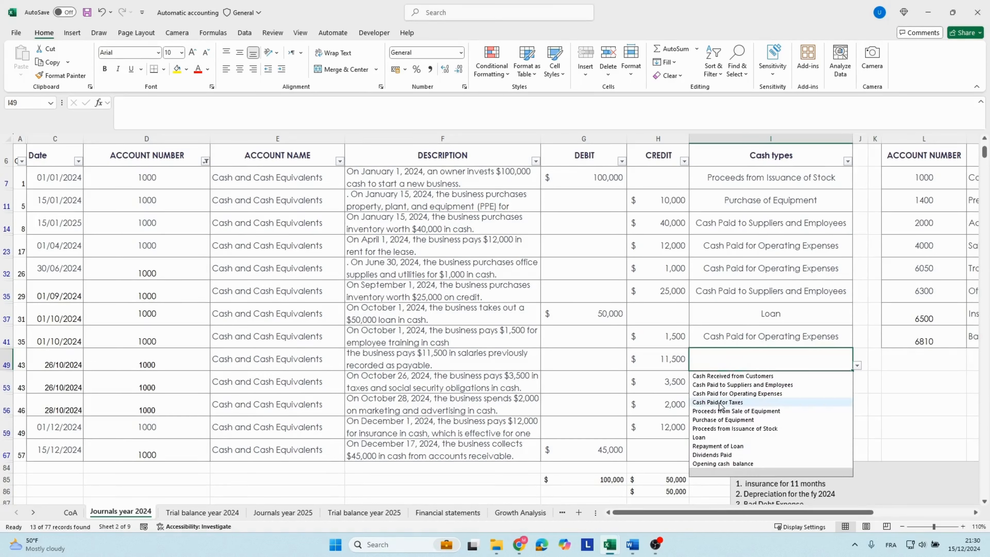
click(735, 386)
click(714, 344)
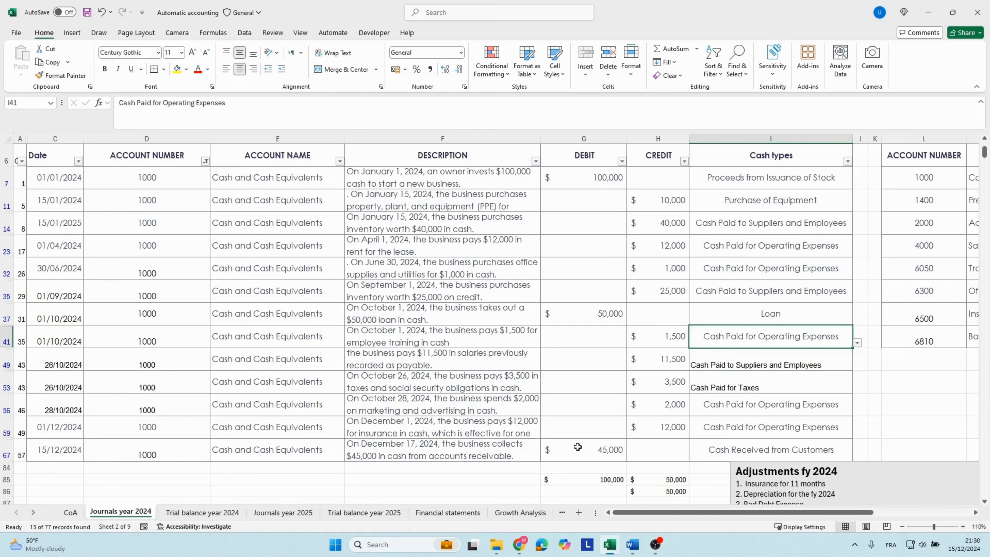
Review the filtered cash entries and their debit amounts, then remove the filters from the Journals year 2024 header row.
scroll(457, 340, up, 2)
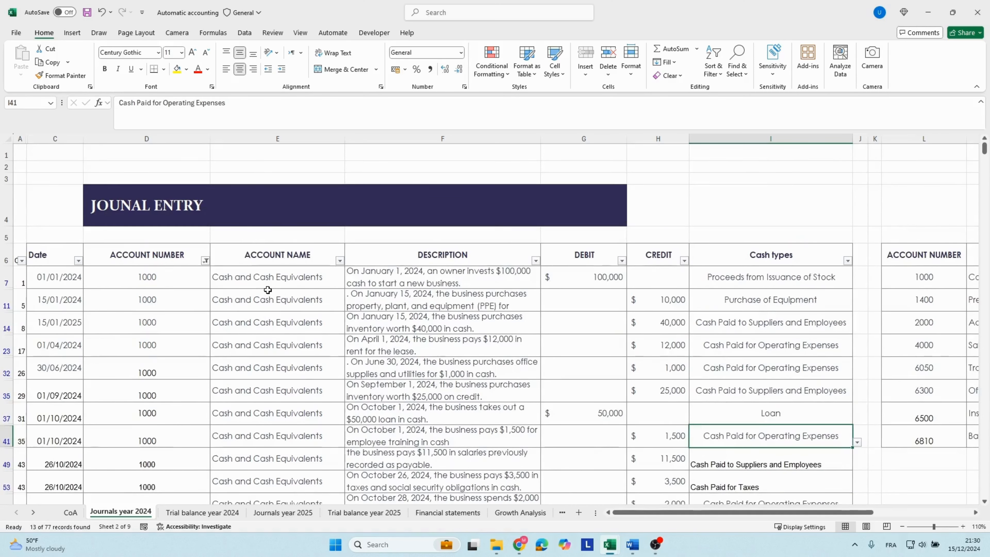
scroll(268, 290, down, 1)
scroll(272, 289, down, 2)
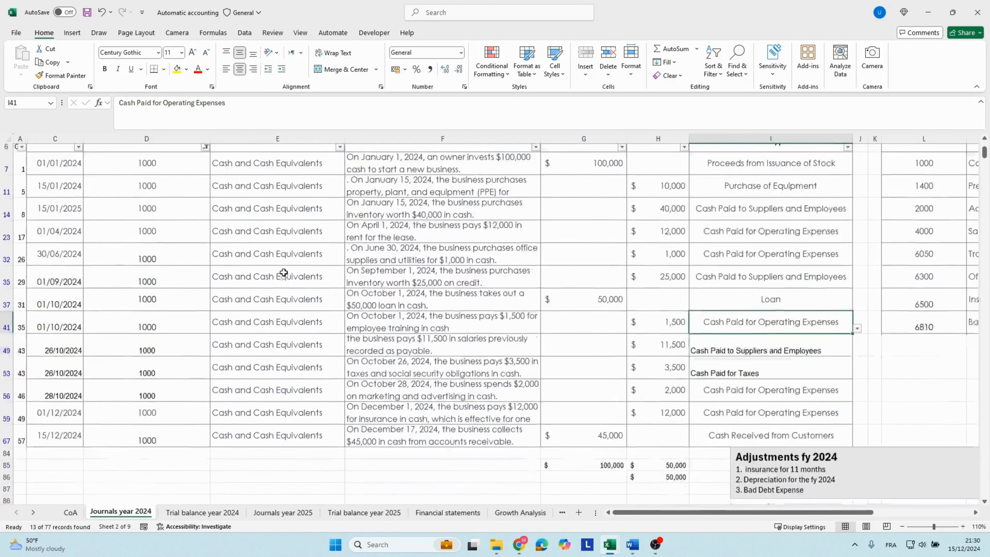
click(596, 443)
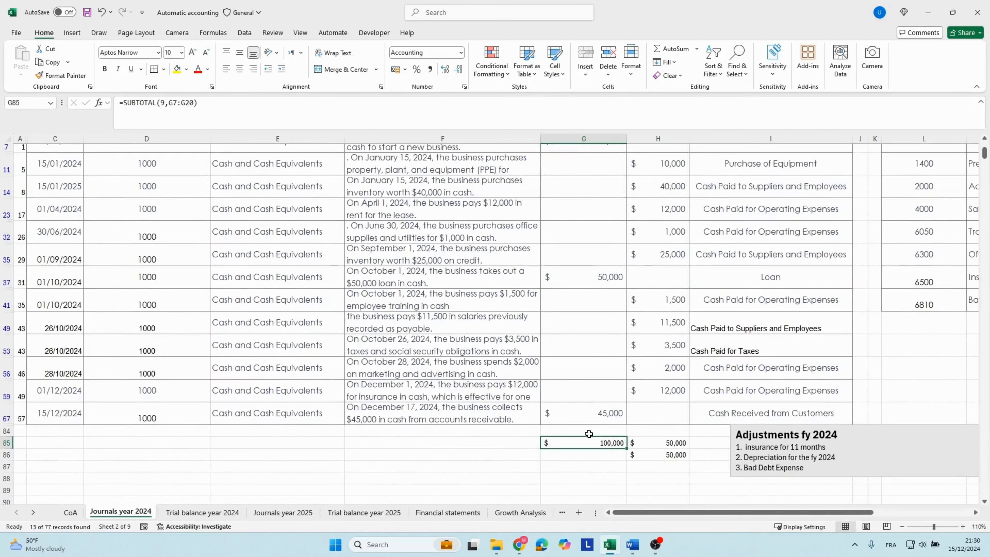
scroll(573, 396, up, 3)
click(546, 283)
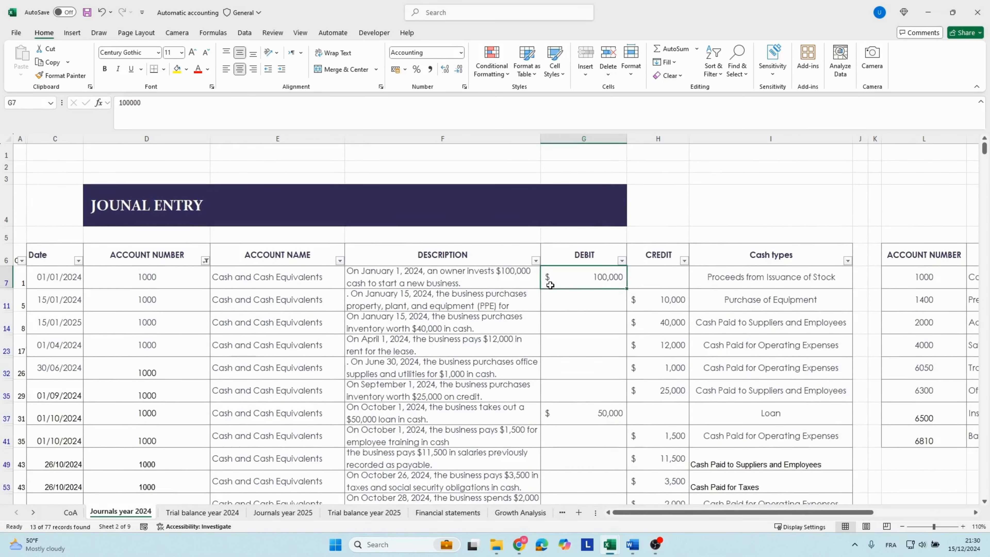
click(242, 247)
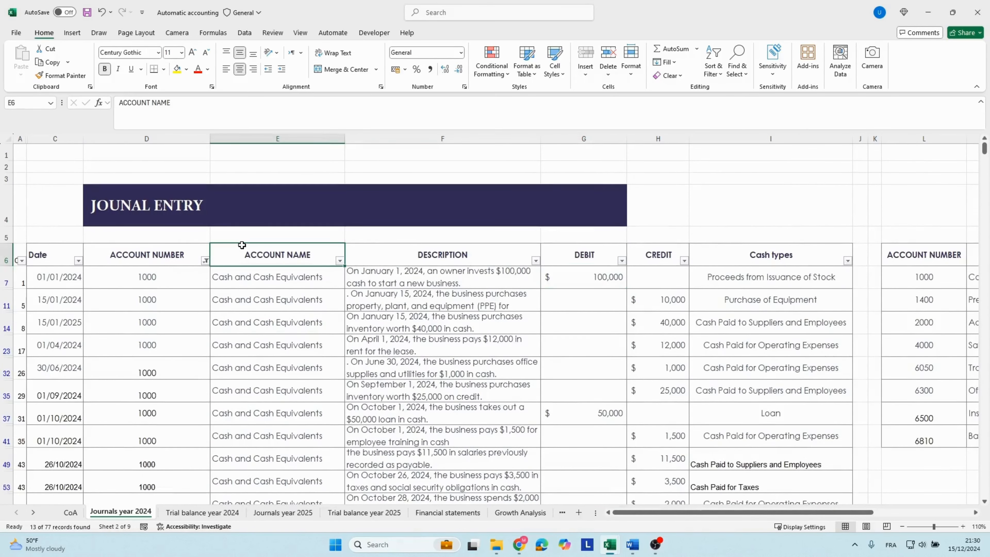
key(ctrl+shift+l)
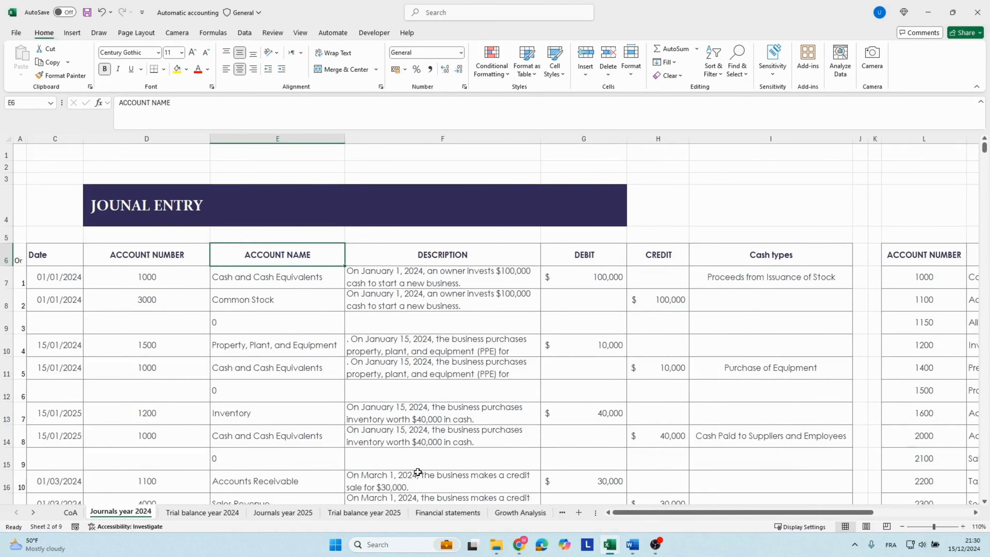
Compare the 2024 closing cash balance in the Cash Flow statement with Cash and Cash Equivalents on the Balance Sheet.
click(436, 513)
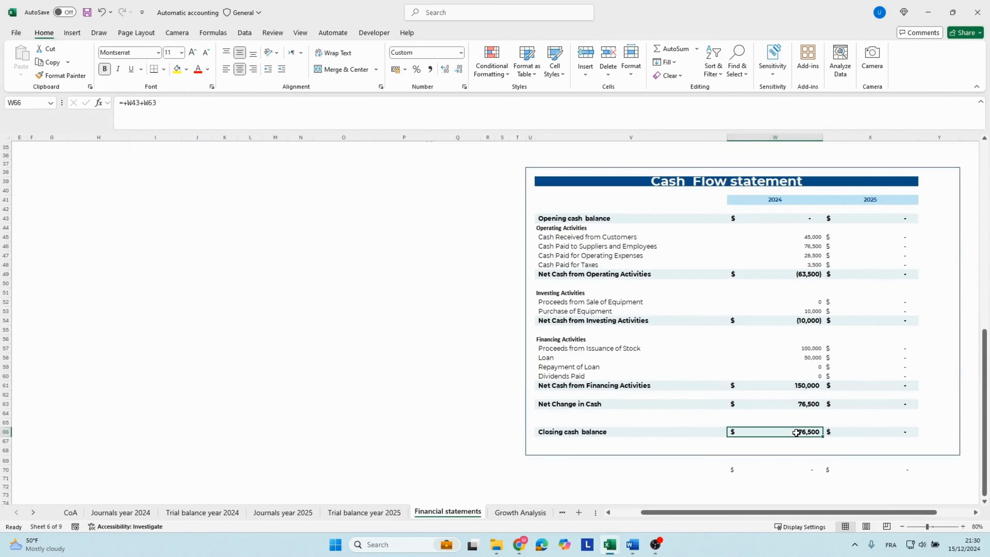
click(553, 434)
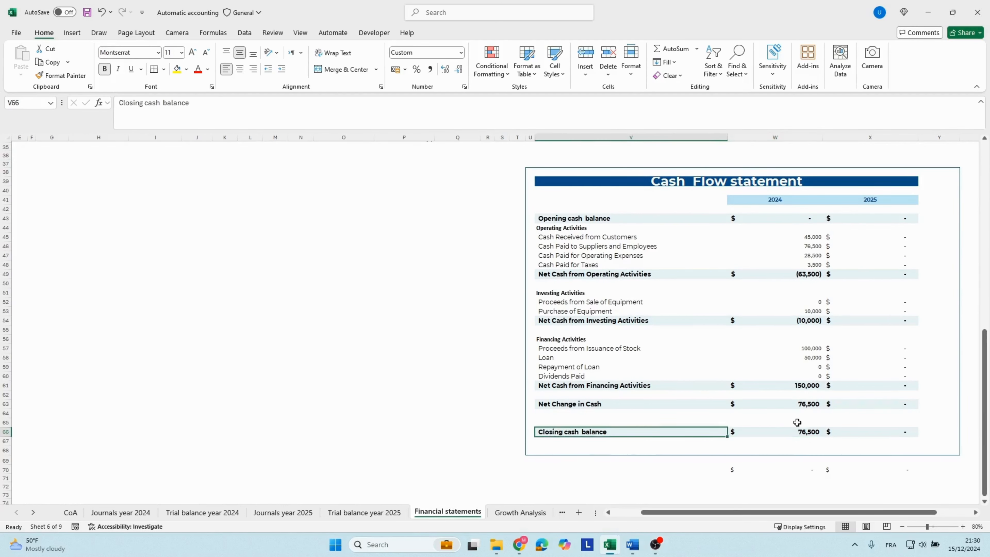
click(797, 431)
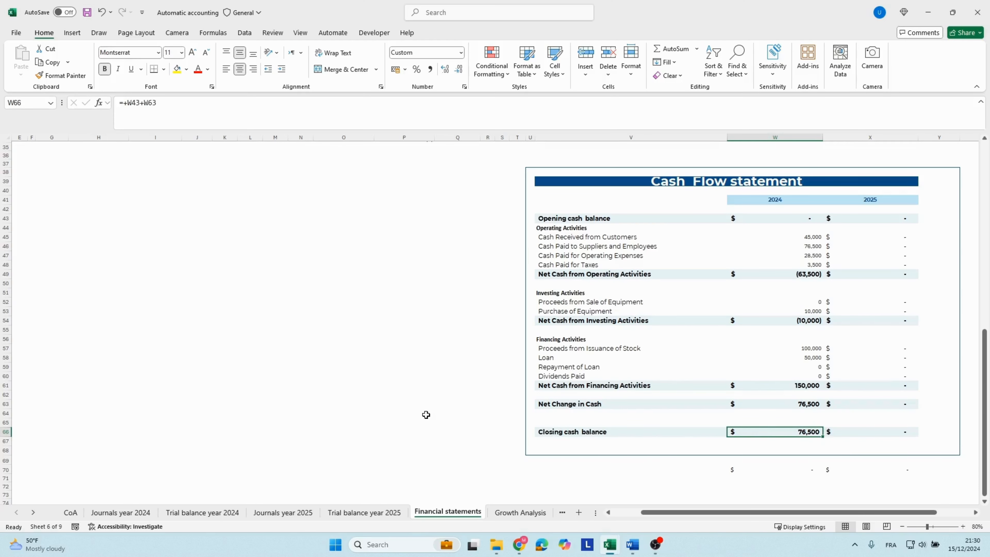
scroll(449, 387, up, 9)
scroll(448, 388, up, 3)
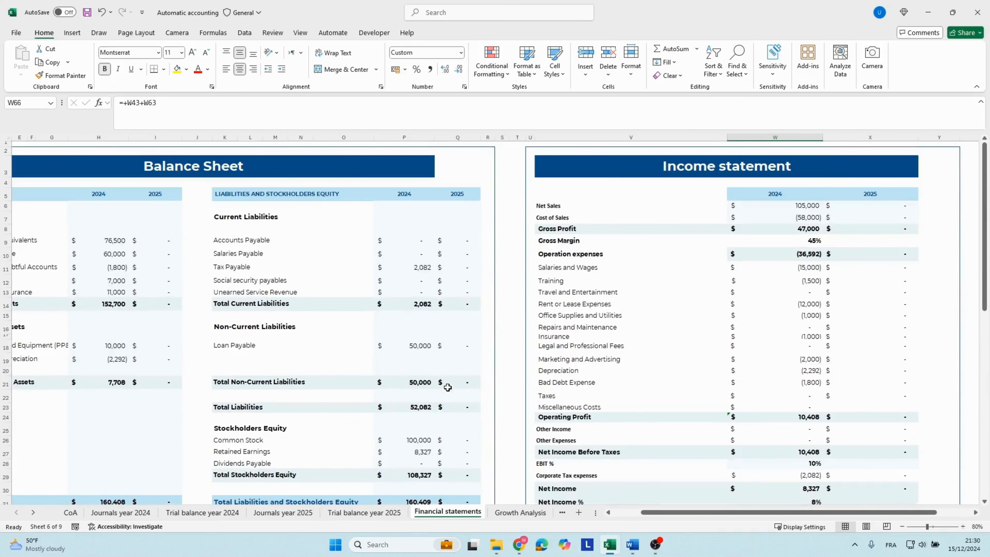
drag(194, 327, 9, 327)
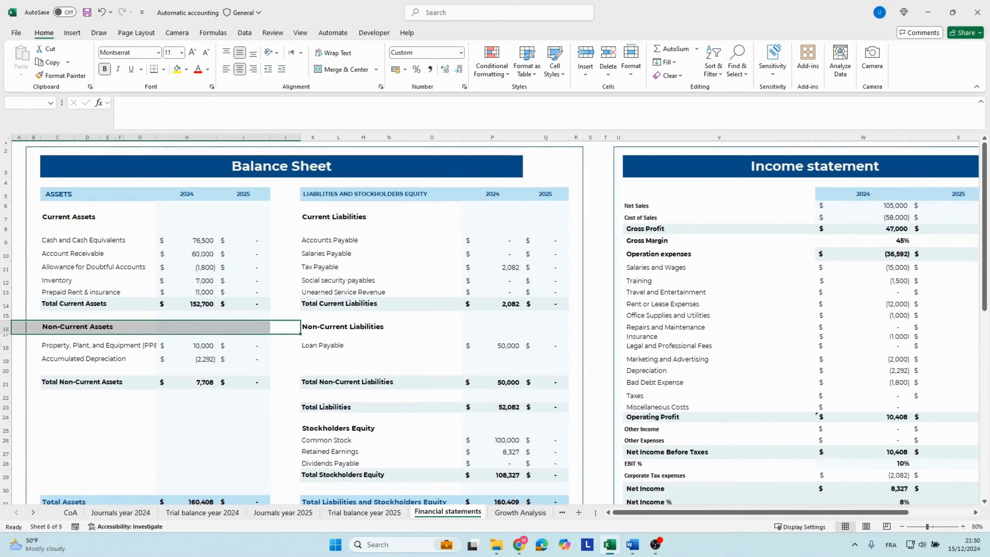
click(192, 243)
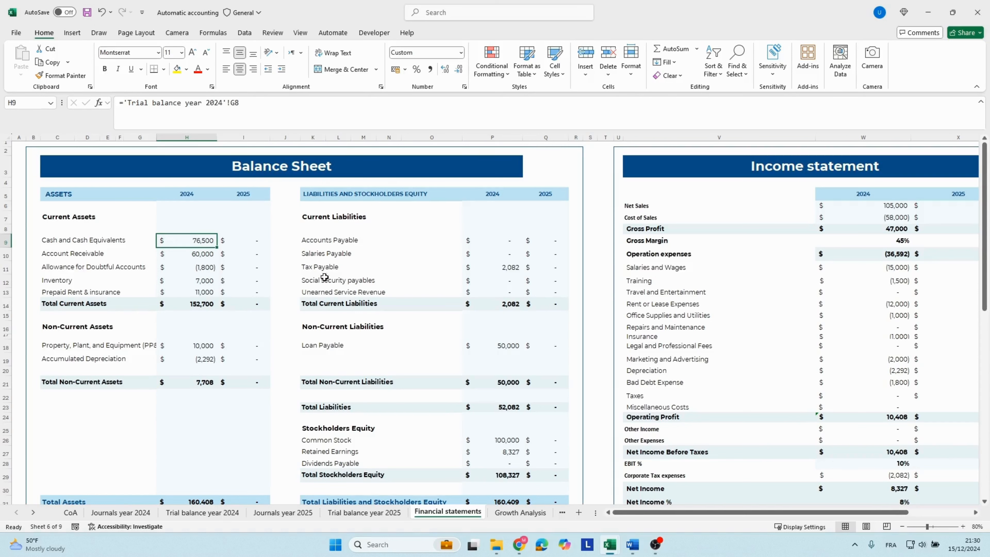
click(478, 332)
click(486, 241)
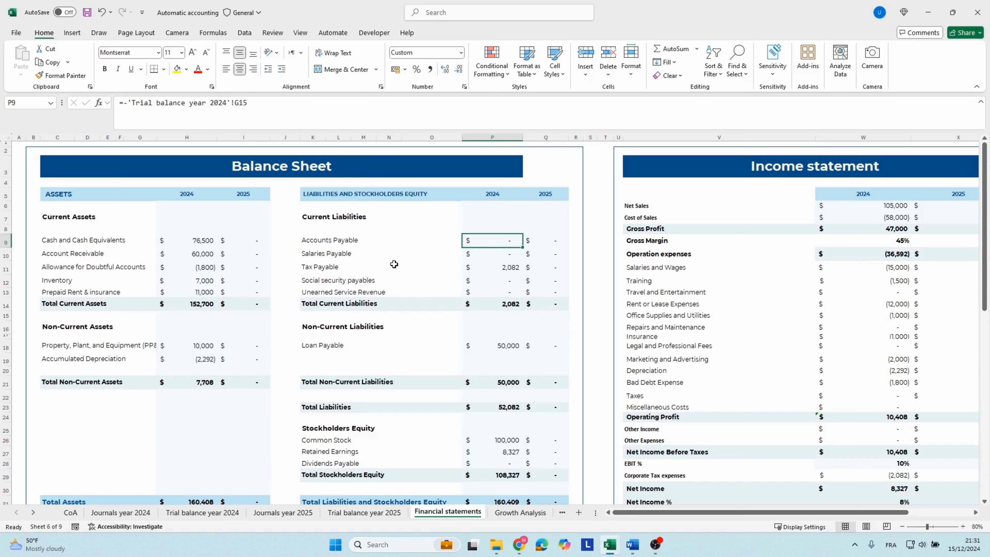
Add filters to the header row of the Trial balance year 2024 sheet and filter the FS column to BS only.
click(196, 513)
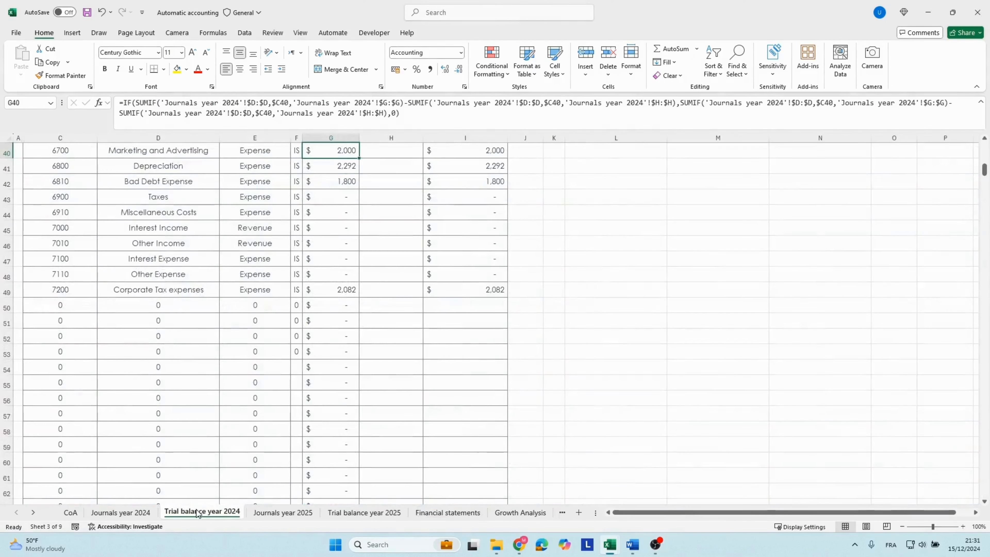
scroll(301, 370, up, 10)
scroll(301, 370, up, 3)
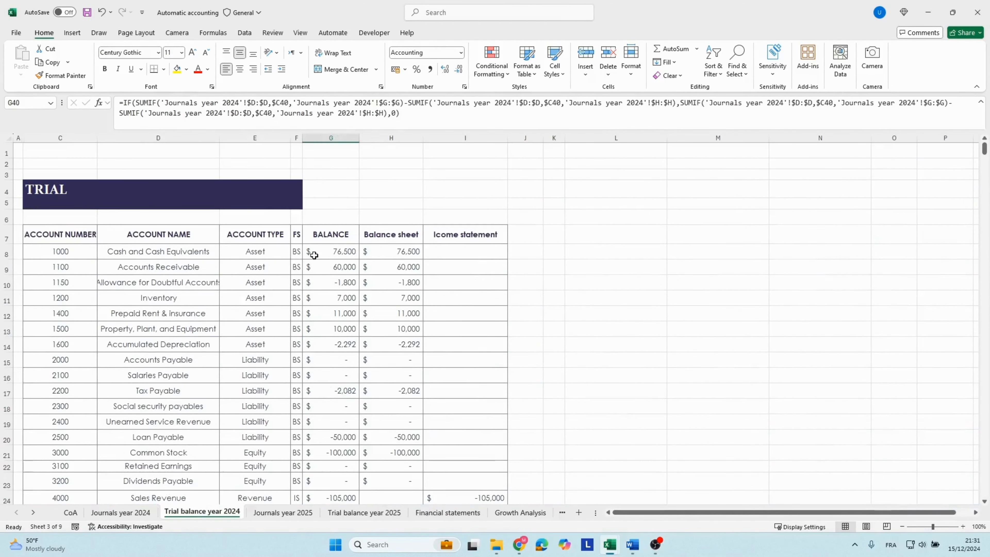
click(316, 236)
key(ctrl+shift+l)
click(298, 239)
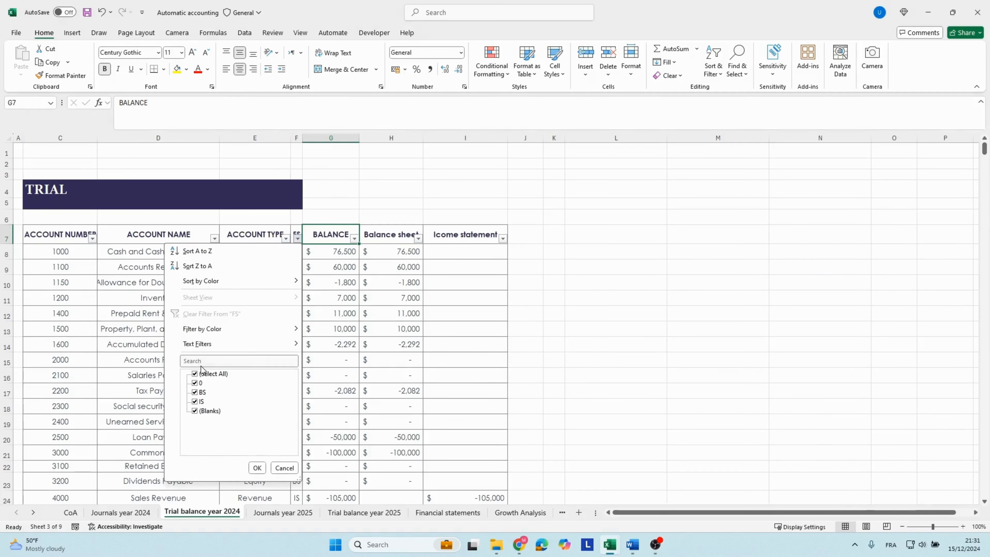
click(199, 374)
click(199, 392)
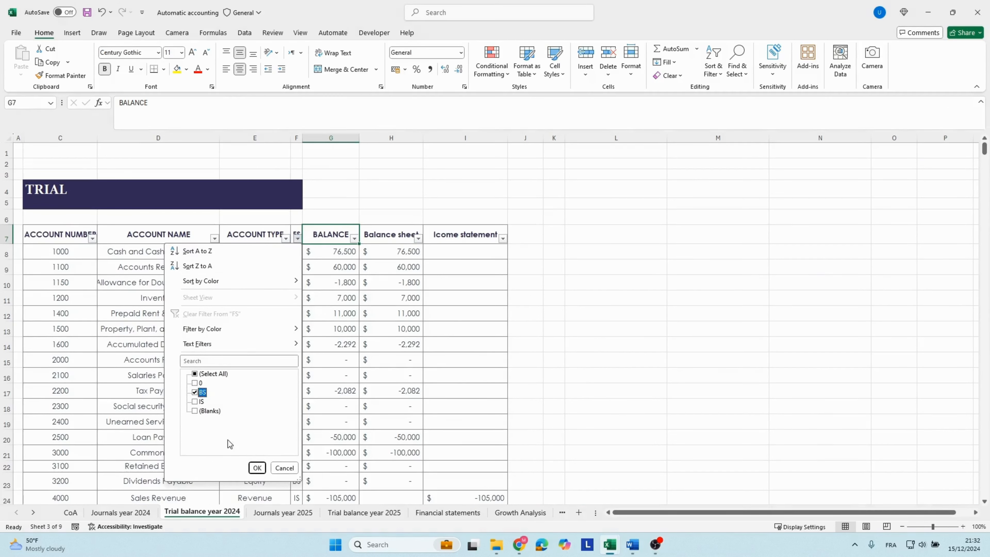
click(257, 468)
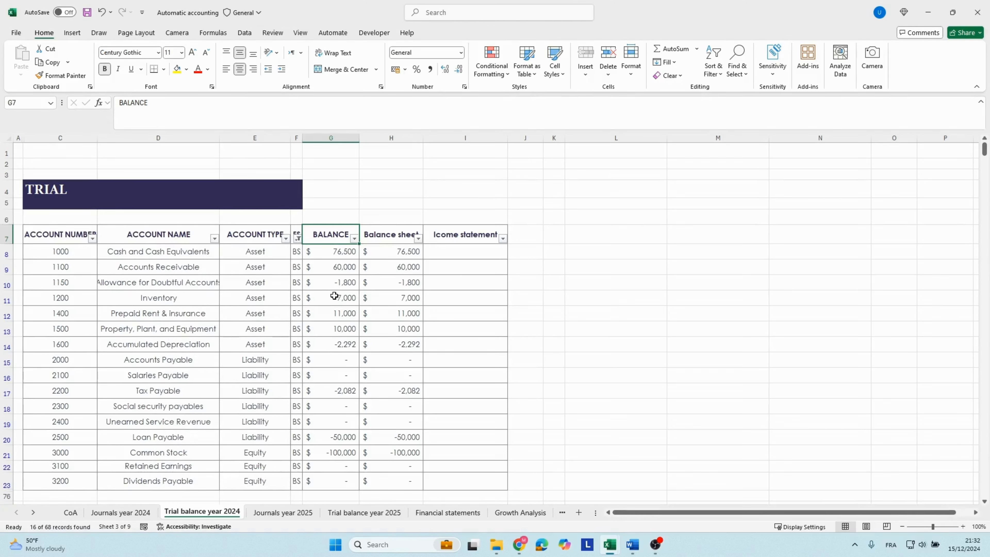
Exclude zero amounts from the trial balance's Balance sheet column and review the remaining account names and balances.
click(418, 238)
click(320, 429)
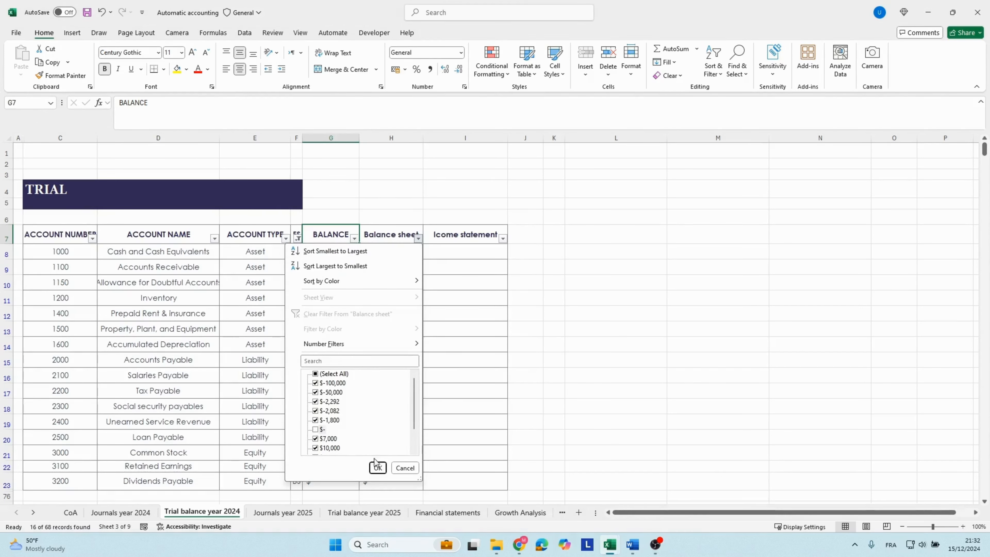
click(378, 468)
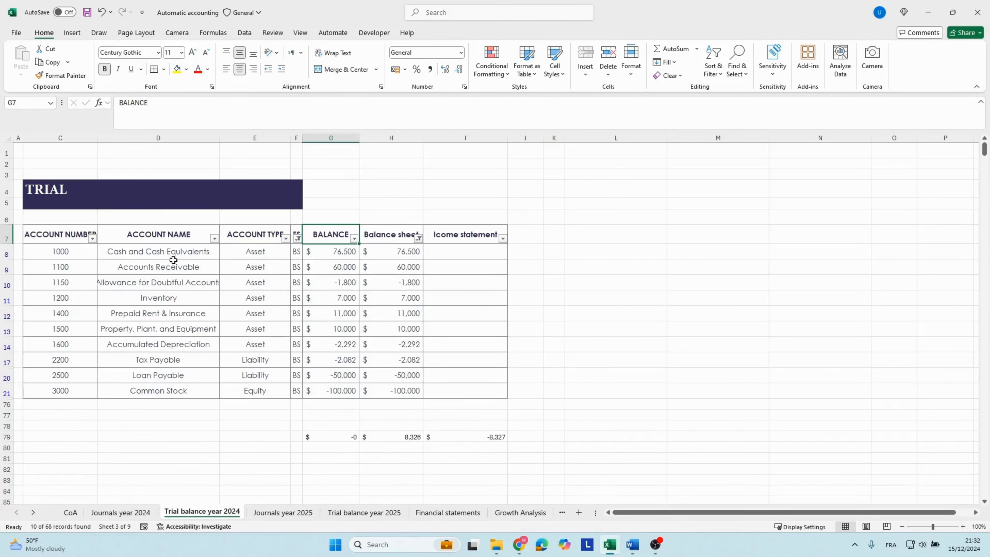
drag(163, 254, 168, 361)
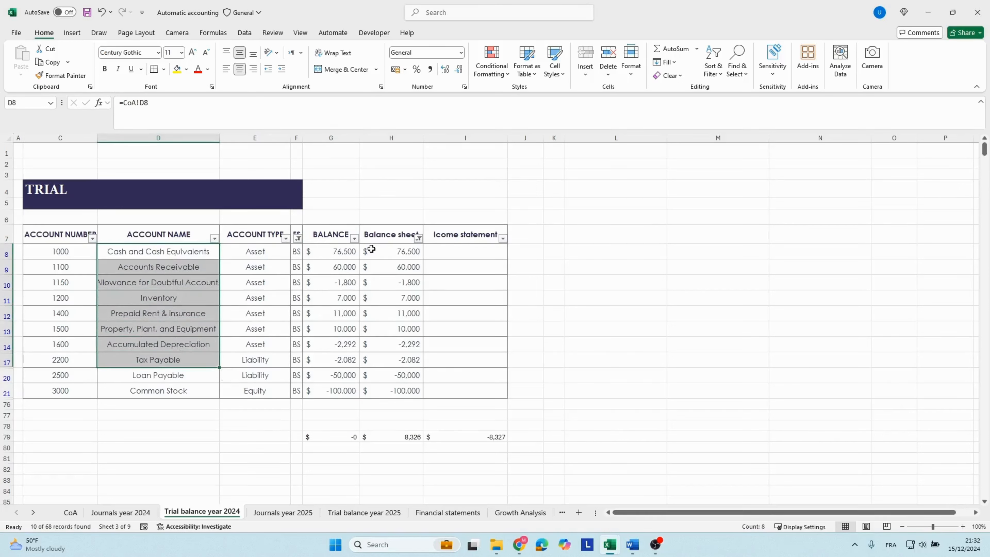
drag(348, 250, 340, 391)
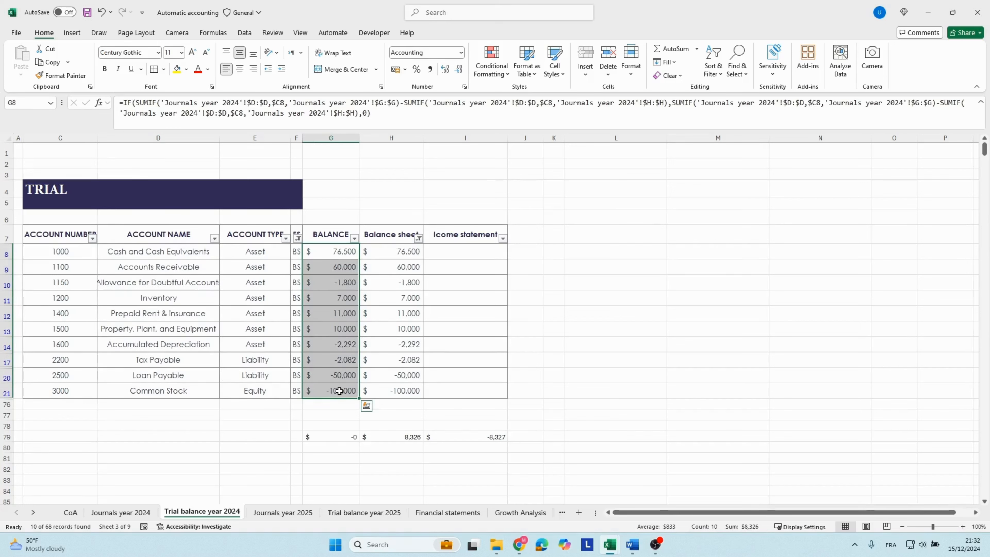
drag(168, 252, 180, 392)
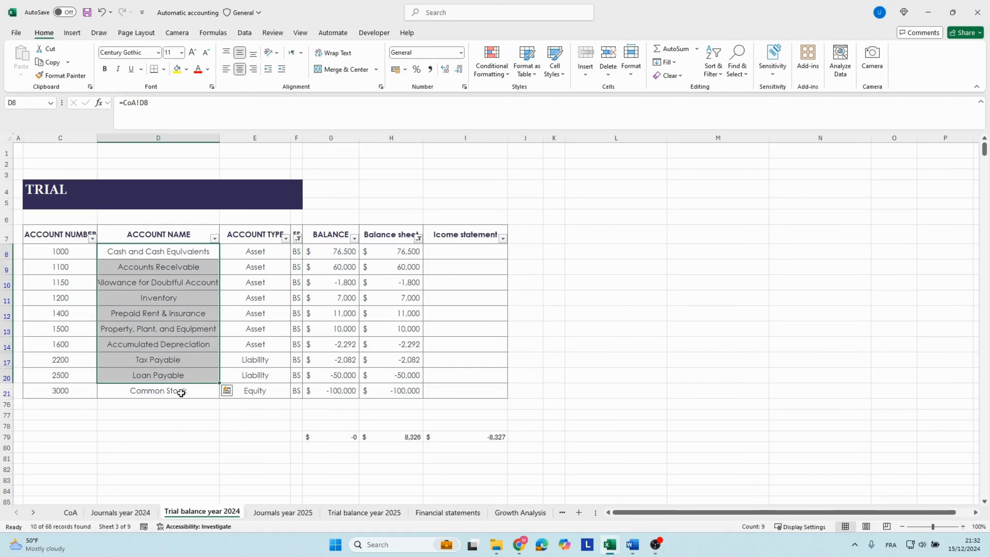
Enter the date 01/01/2025 in C7, the first entry line of the Journals year 2025 sheet.
click(299, 513)
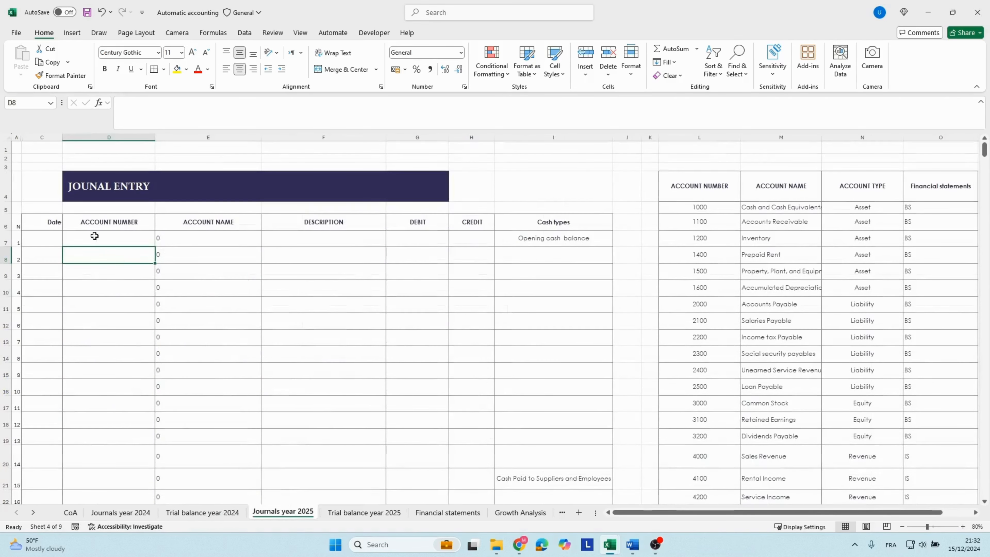
click(39, 238)
text(01/)
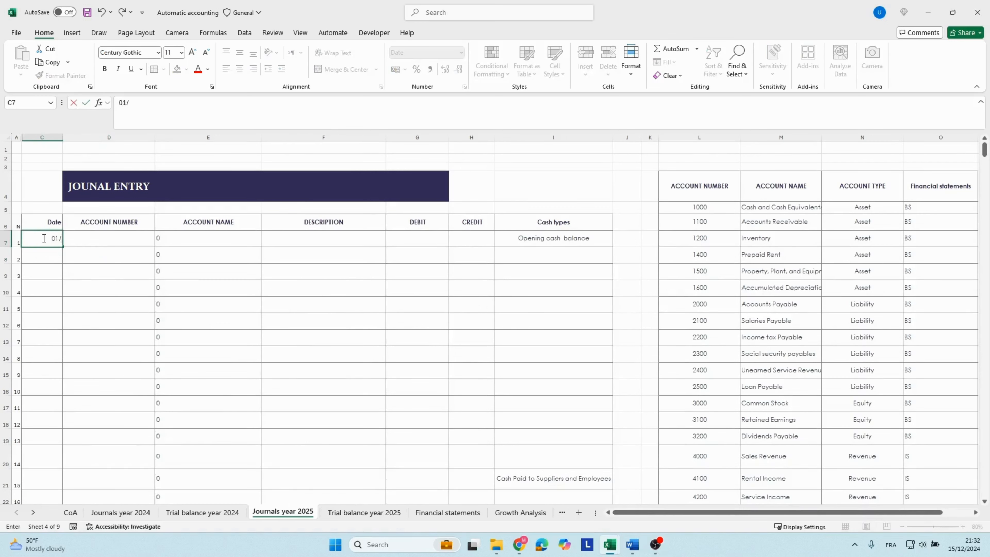
text(01/2025)
key(Tab)
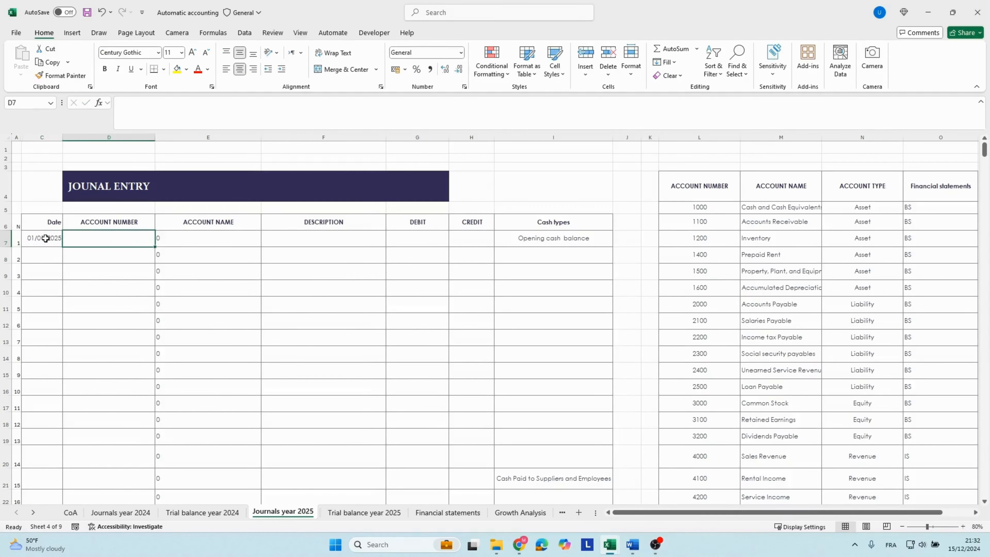
Enter the description "Openig balance for the fy 2025" in F7 of the first 2025 journal line.
click(309, 239)
text(O)
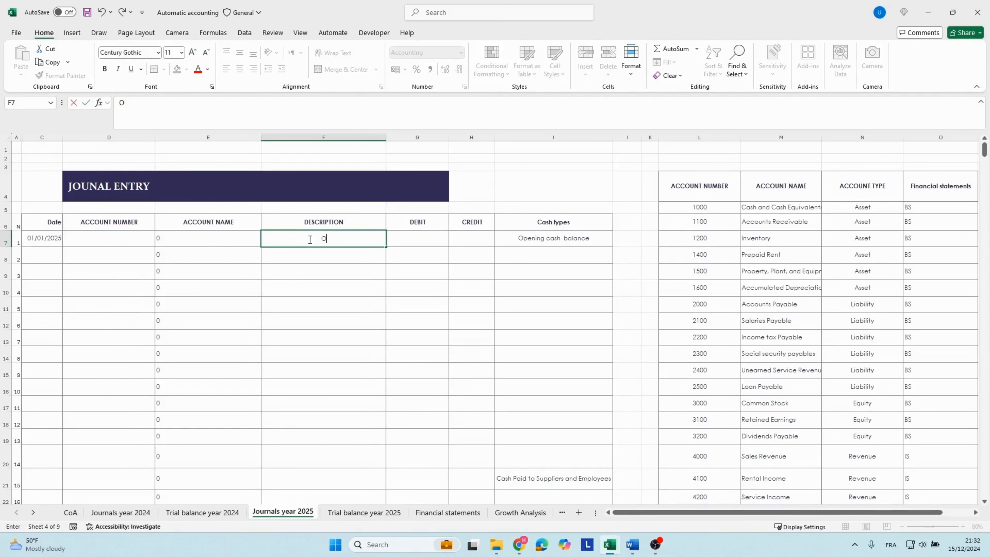
text(ppennig balance for)
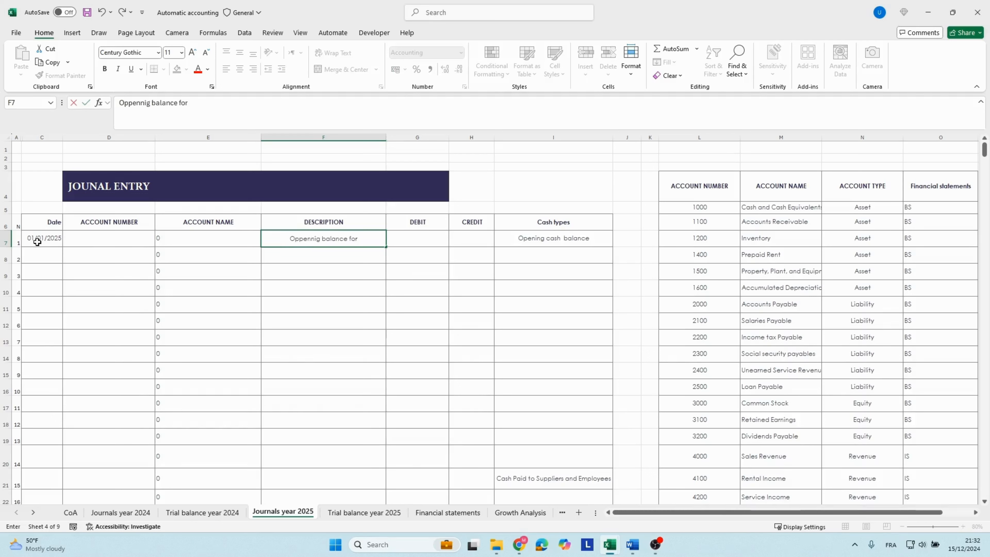
text( the fy 202)
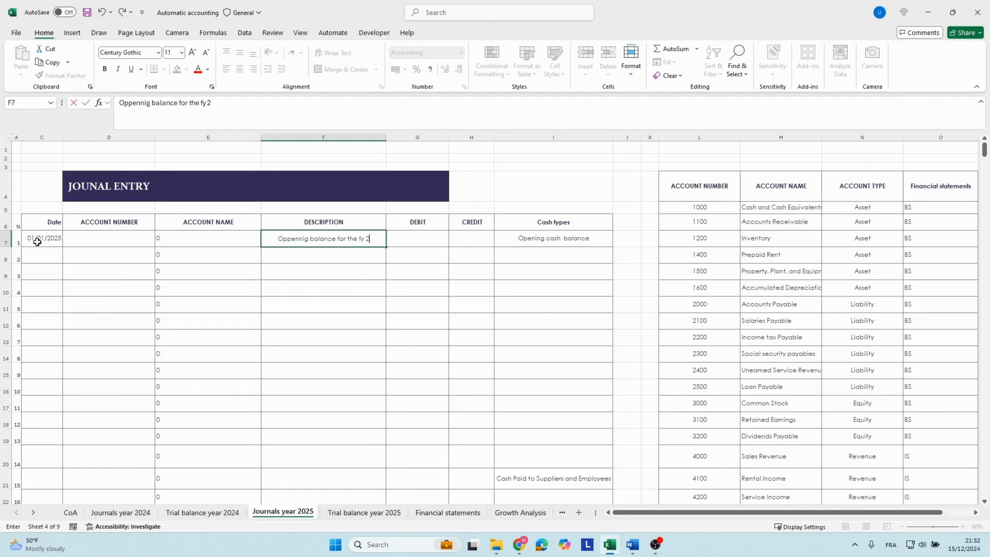
text(5)
key(Return)
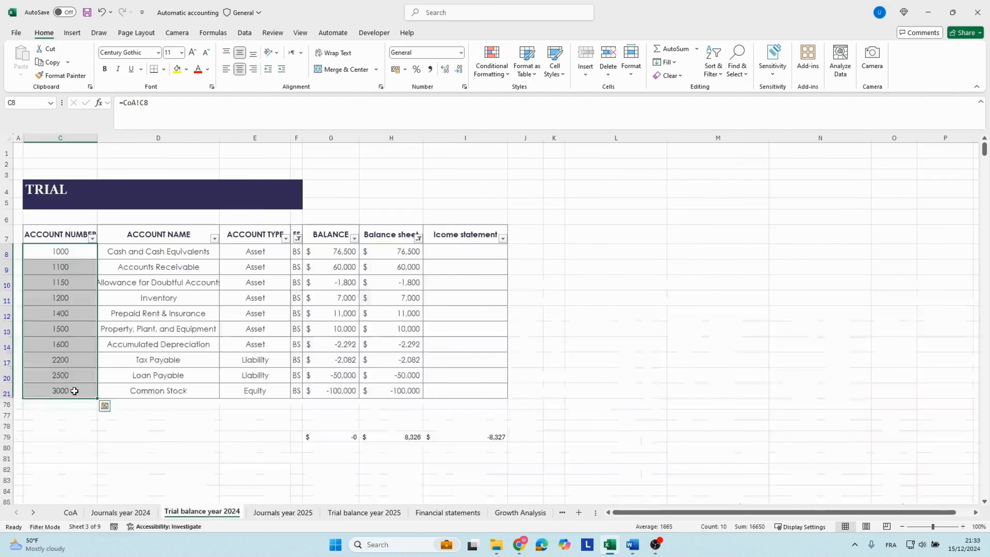
Copy the filtered account numbers, 1000 through 3000, from Trial balance year 2024 into Journals year 2025 starting at D7.
key(ctrl+c)
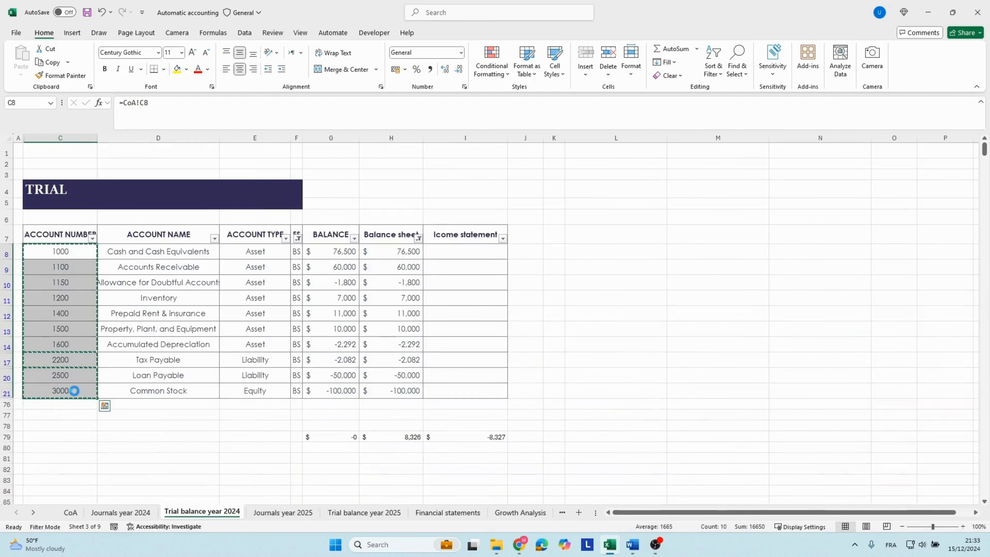
click(283, 512)
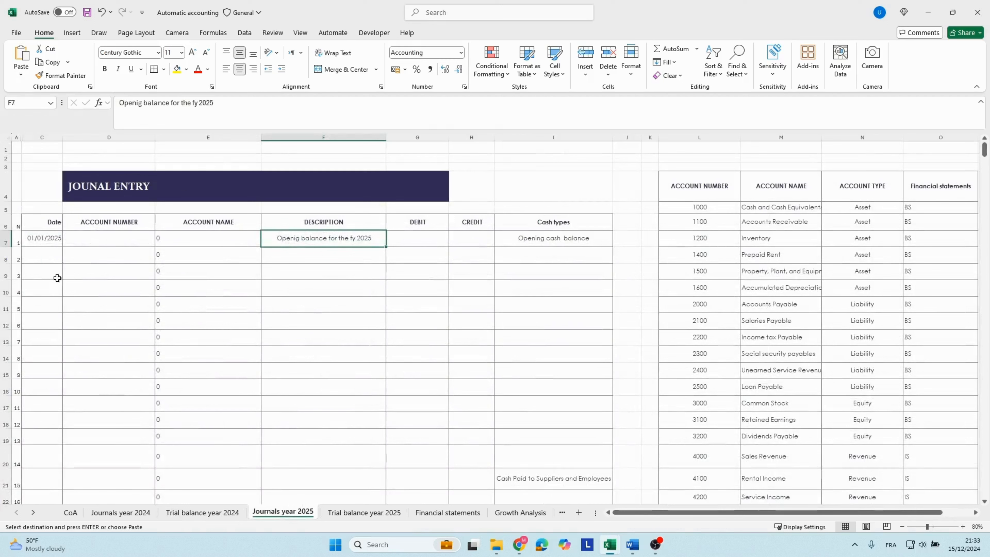
click(102, 239)
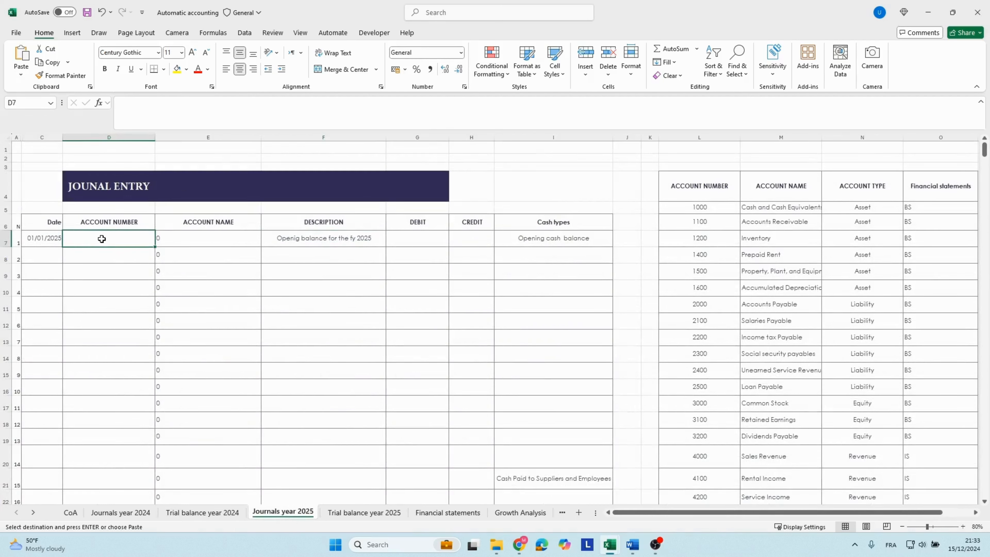
key(ctrl+v)
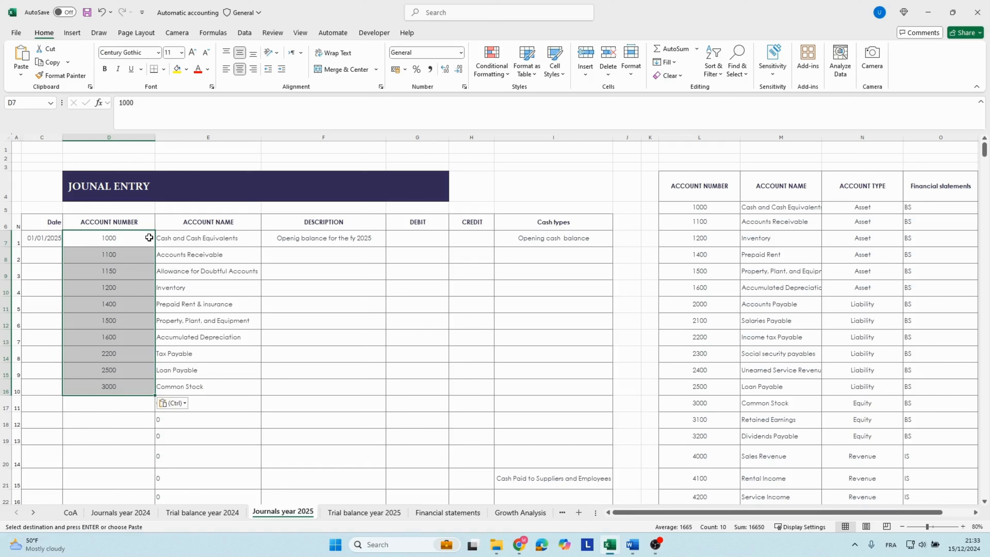
Copy the filtered account balances from the BALANCE column of Trial balance year 2024 into the Debit column of Journals year 2025, starting at G7.
click(184, 514)
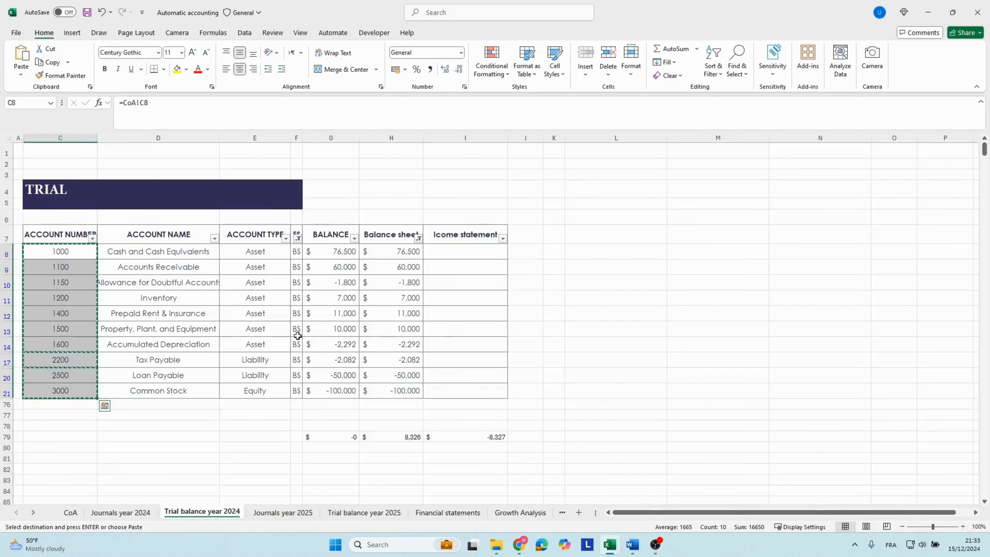
drag(327, 254, 342, 384)
key(ctrl+c)
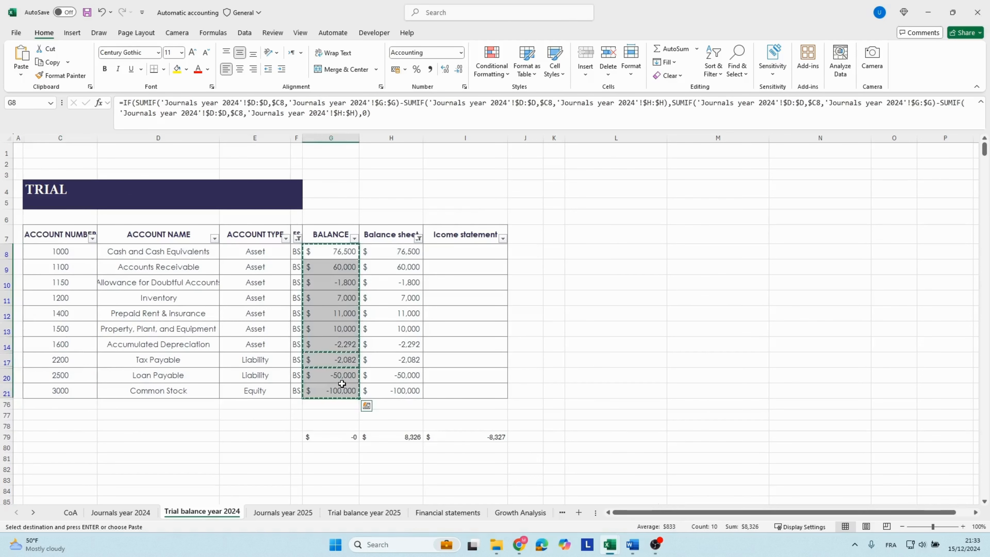
click(288, 514)
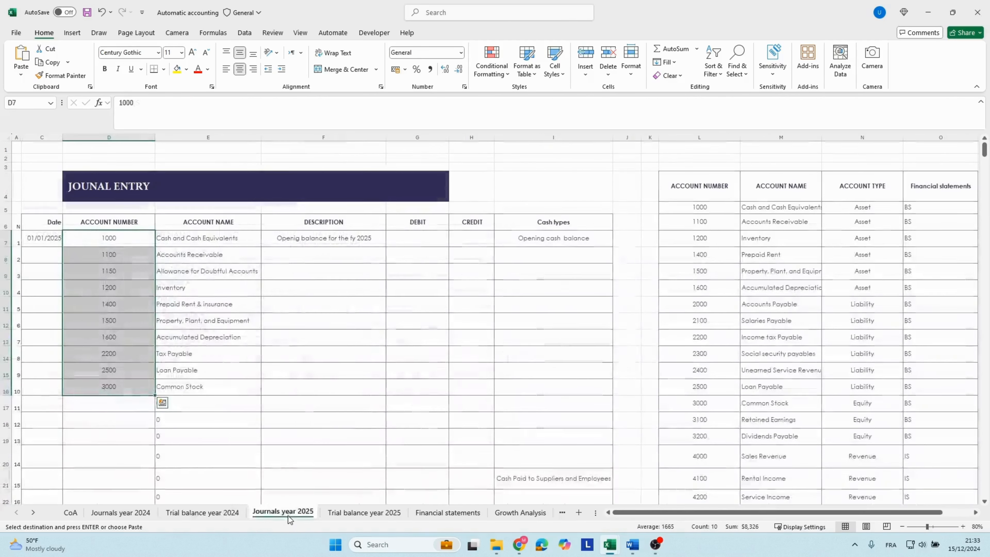
click(402, 238)
key(ctrl+v)
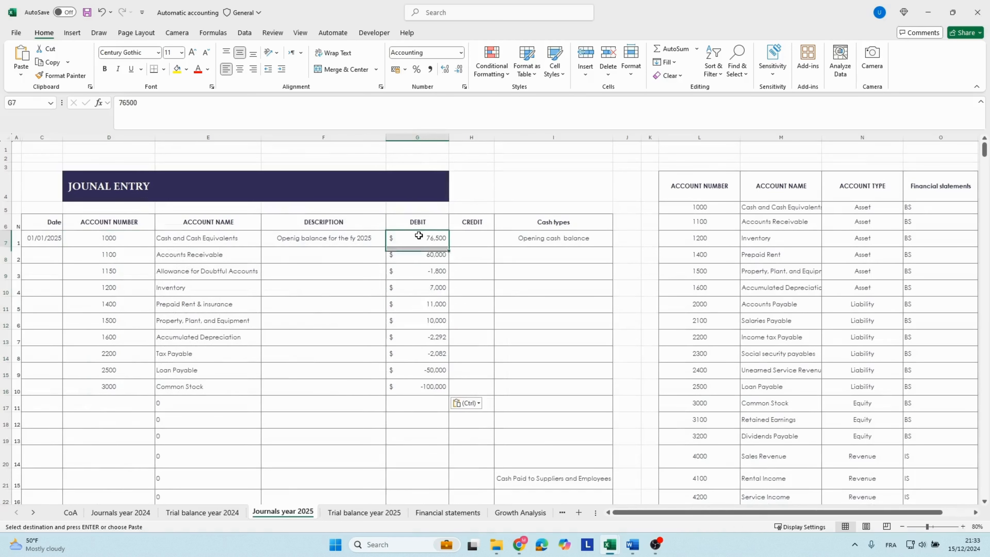
Enter 1800 as the credit for Allowance for Doubtful Accounts in H9 and clear its negative debit in G9.
click(424, 256)
click(421, 269)
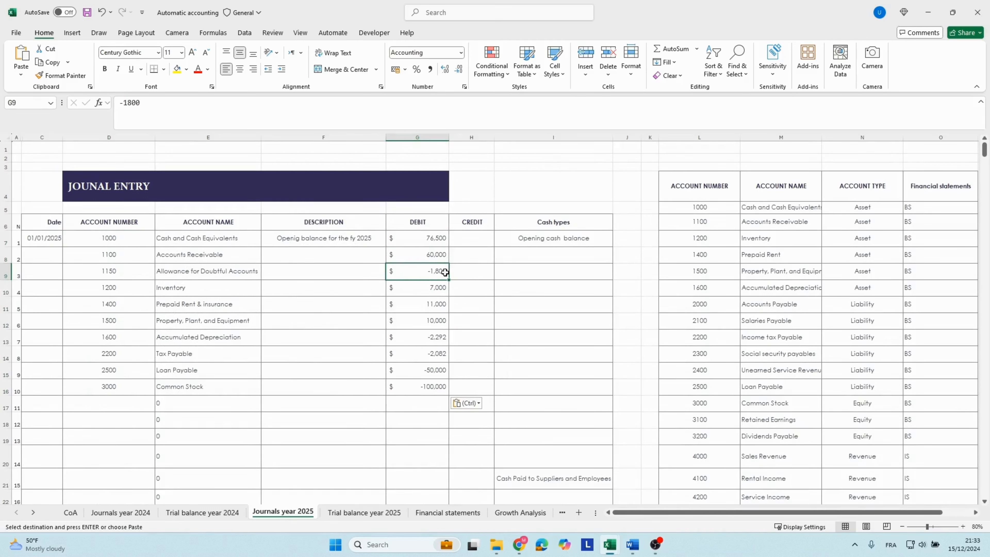
click(461, 275)
click(419, 276)
click(469, 274)
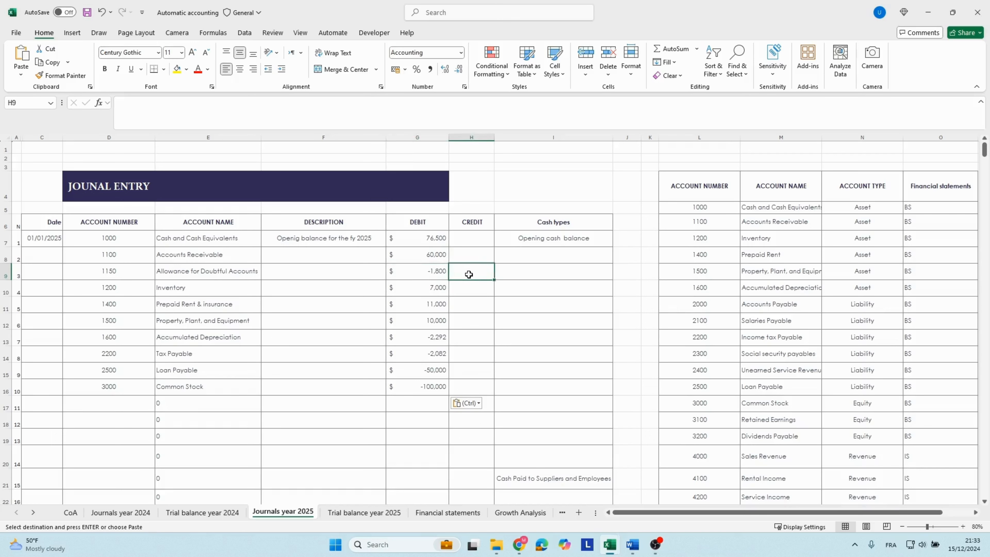
text(1800)
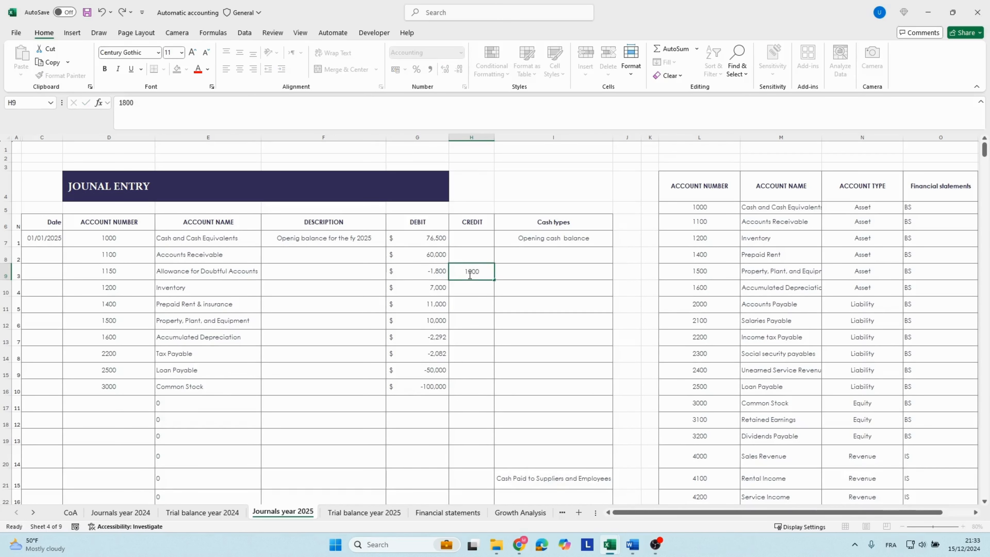
key(Return)
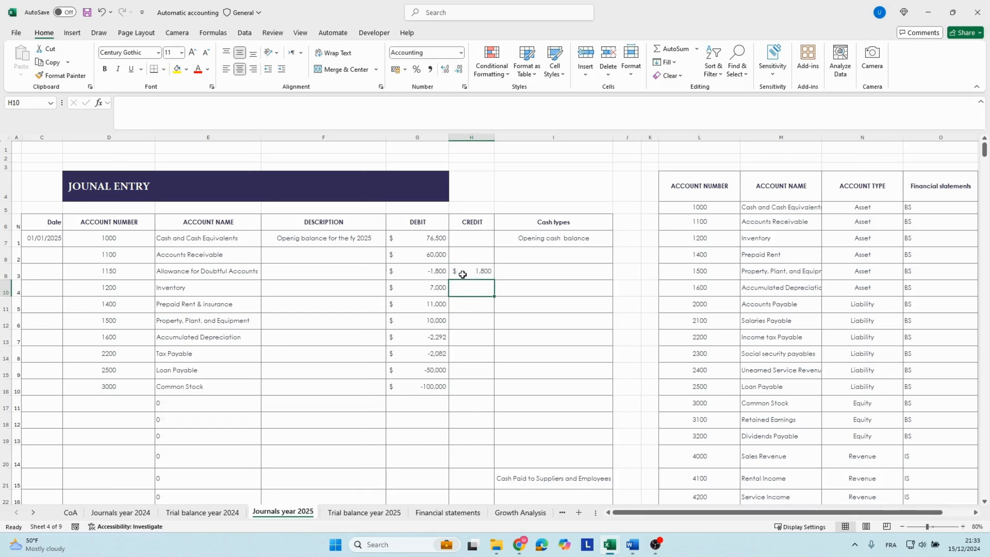
click(429, 274)
key(BackSpace)
key(Return)
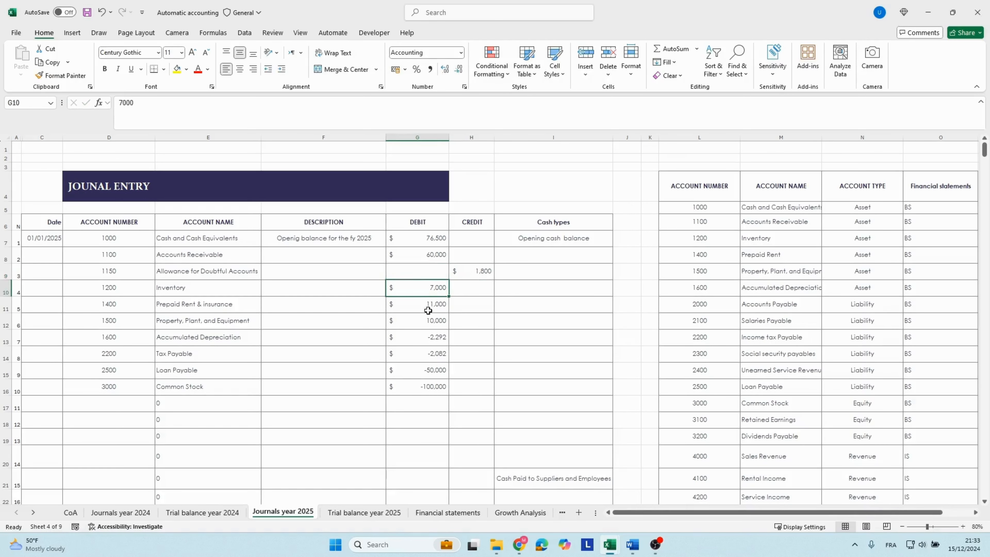
Move the negative amounts for Accumulated Depreciation, Tax Payable, Loan Payable and Common Stock from the Debit column into Credit cells H13:H16.
click(414, 338)
drag(415, 338, 420, 386)
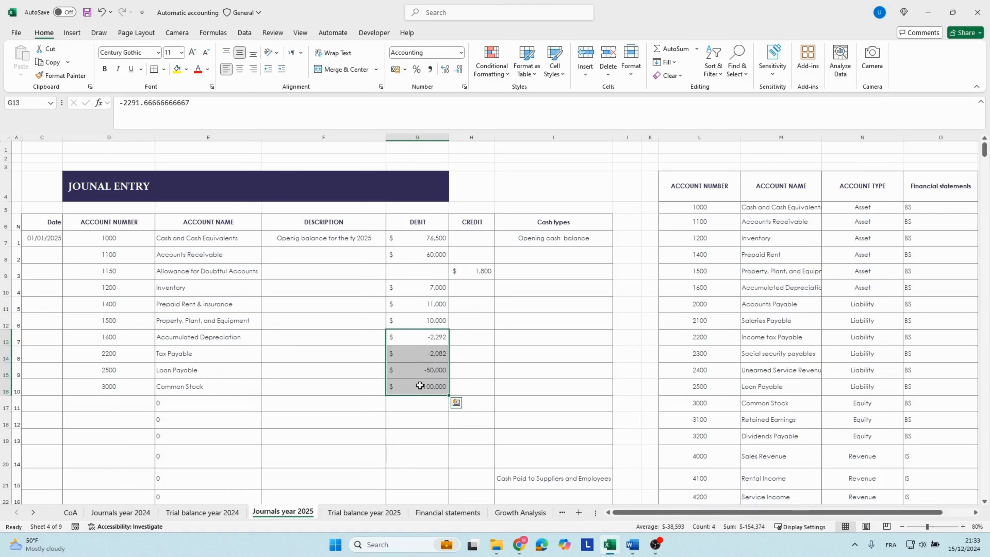
key(ctrl+x)
key(Right)
key(ctrl+v)
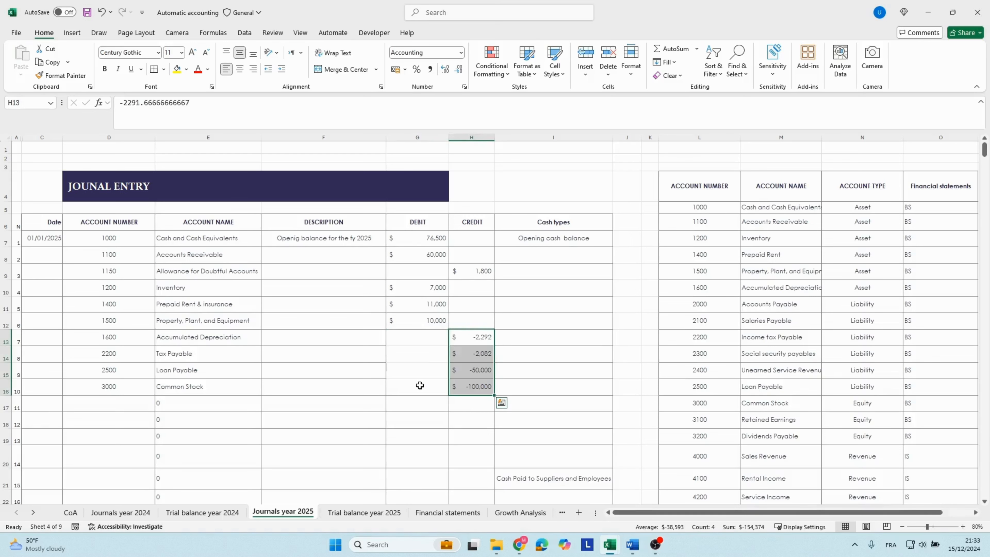
click(425, 384)
Remove the minus signs from the credit amounts in H13:H16 so all four are positive.
click(456, 339)
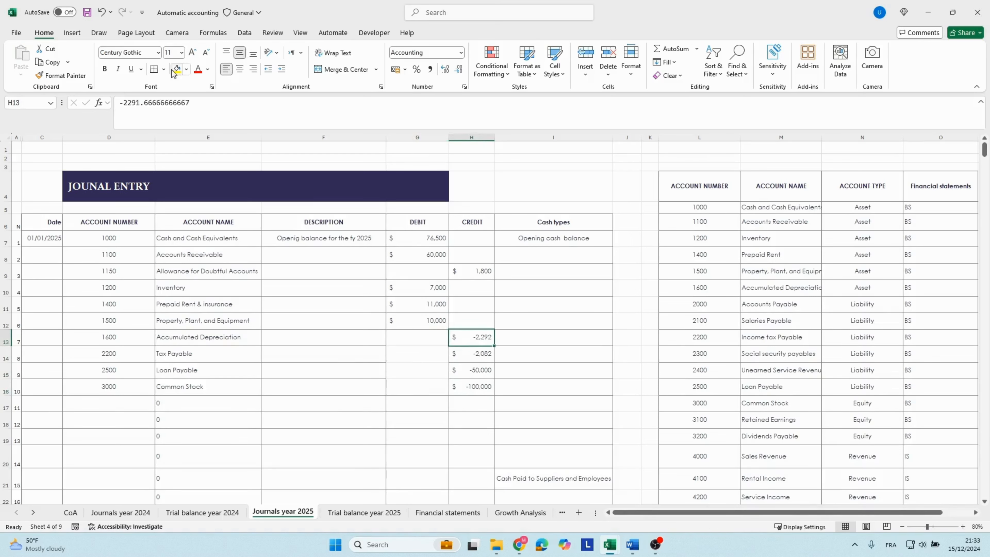
click(122, 102)
key(BackSpace)
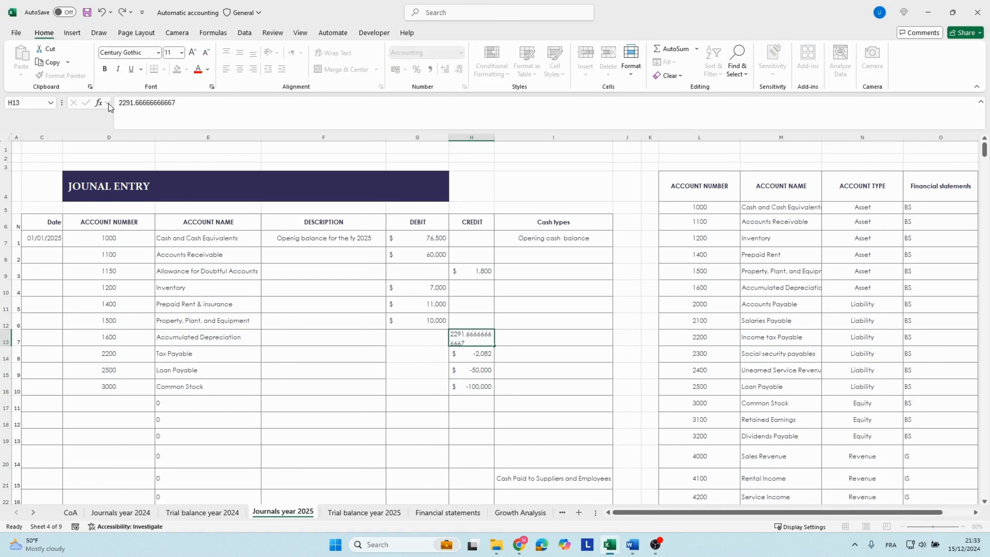
key(Return)
click(122, 104)
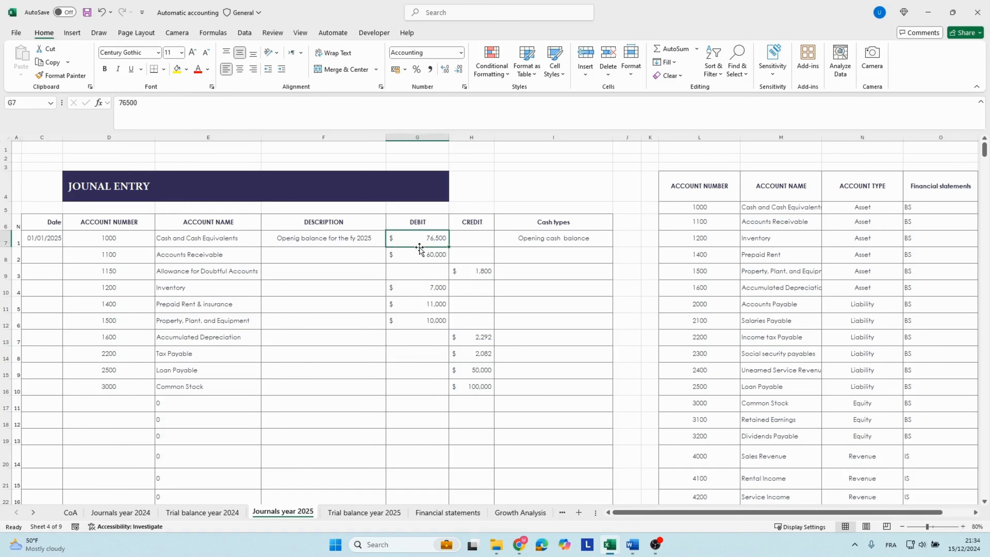
Check the debit and credit totals in row 88 of the 2025 journal and their difference in H89.
scroll(416, 243, down, 13)
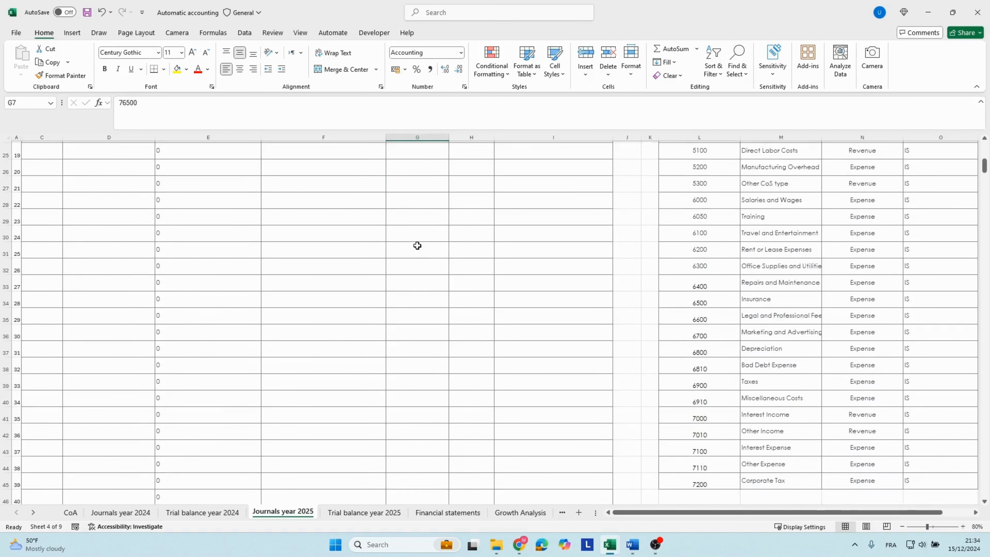
scroll(418, 246, down, 11)
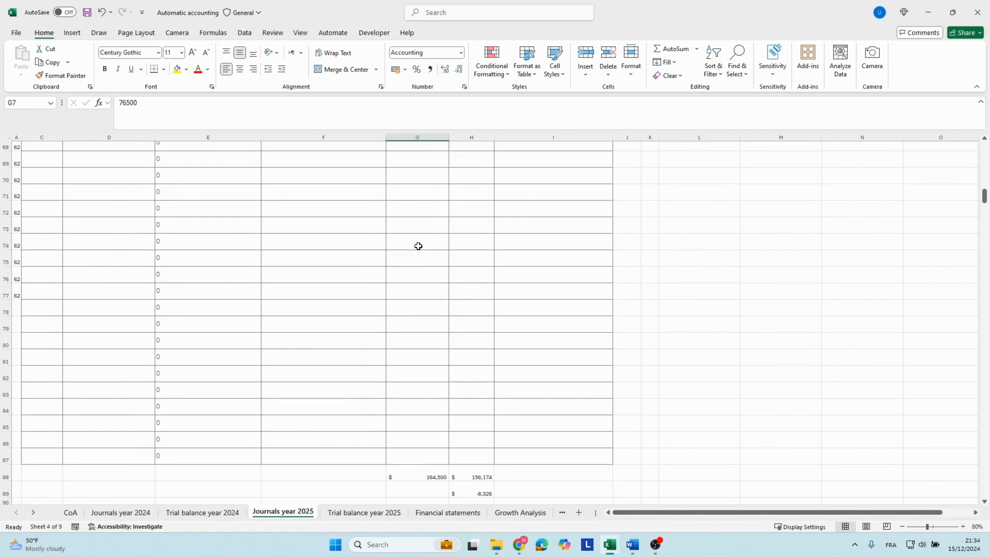
click(421, 349)
click(475, 353)
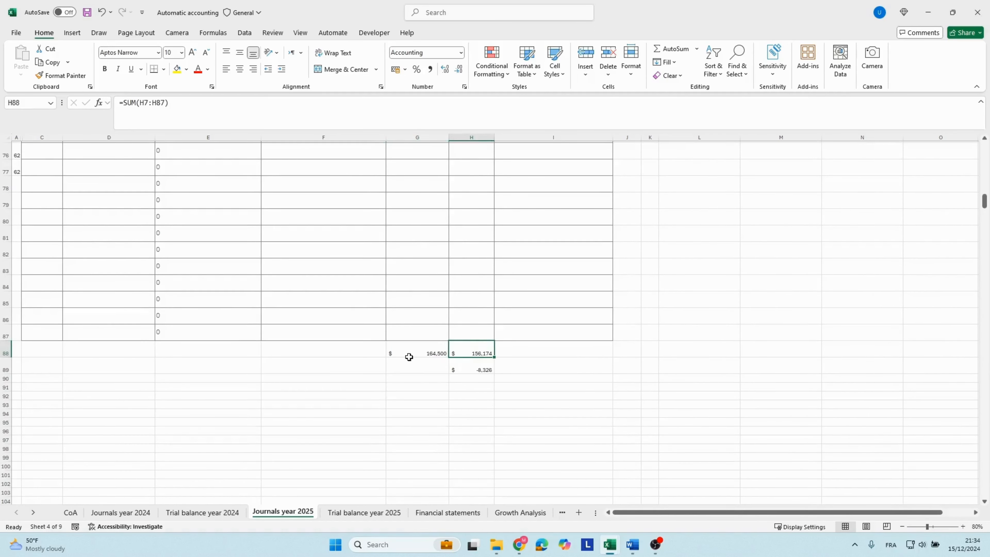
click(408, 355)
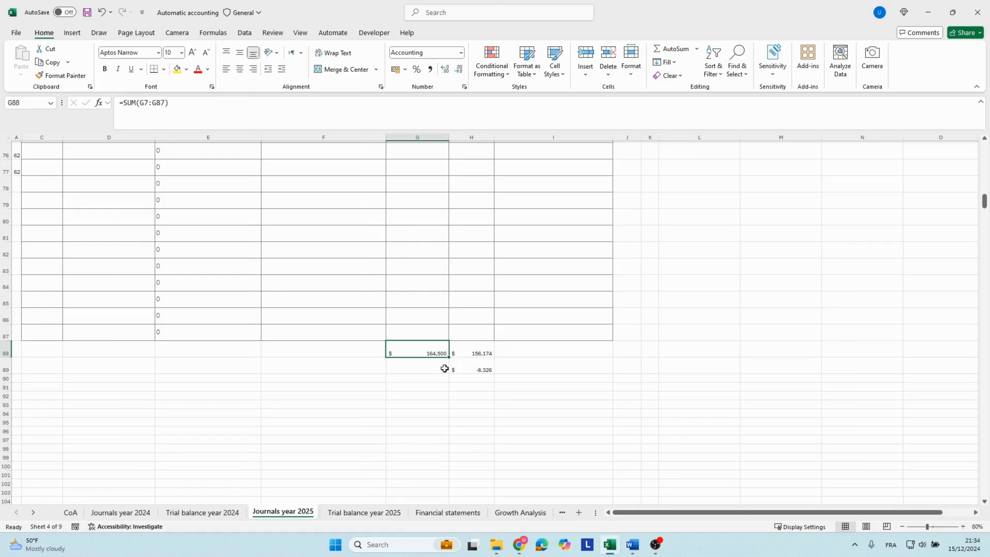
click(462, 369)
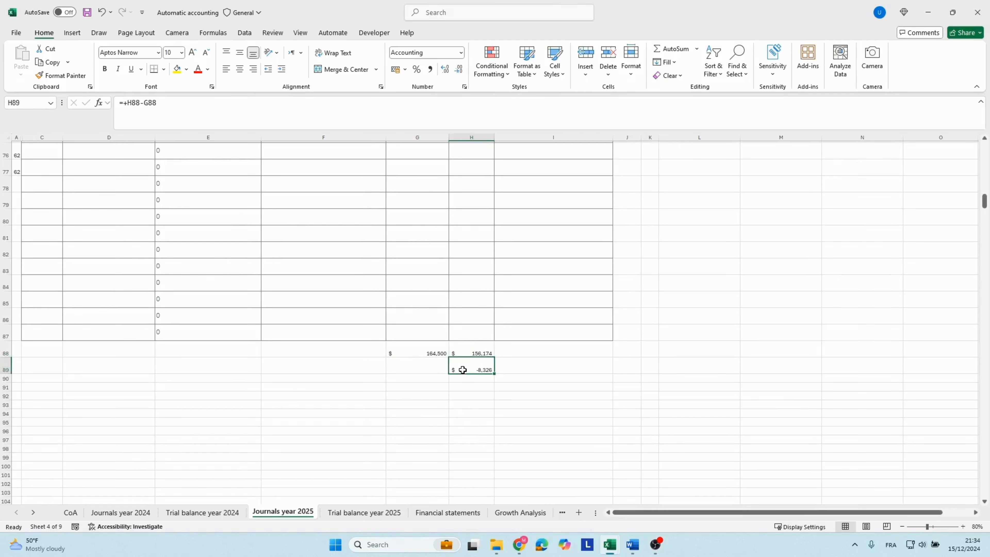
Examine the 2024 Retained Earnings formula on the Financial statements sheet and compare it with the income statement's pre-tax income, corporate tax and net income.
click(448, 512)
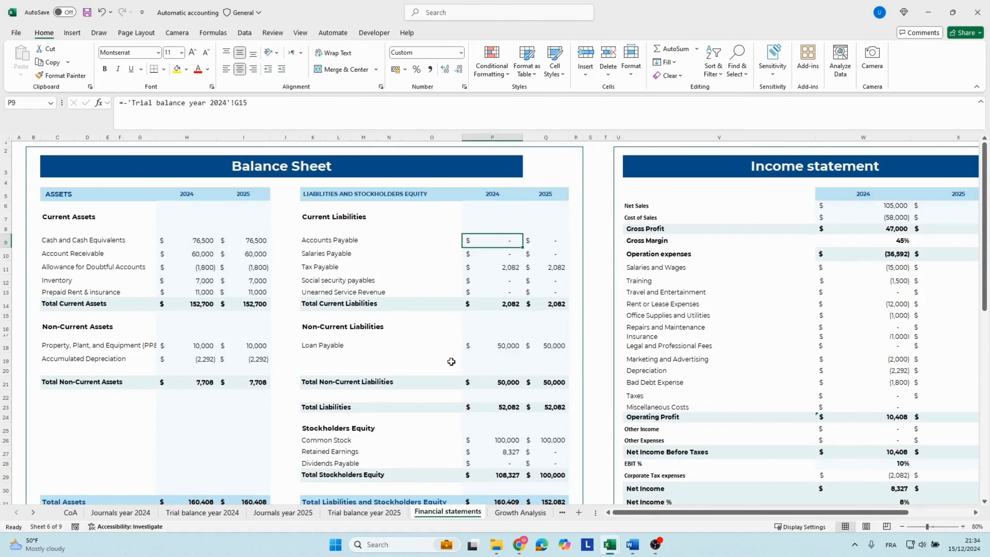
scroll(444, 416, down, 2)
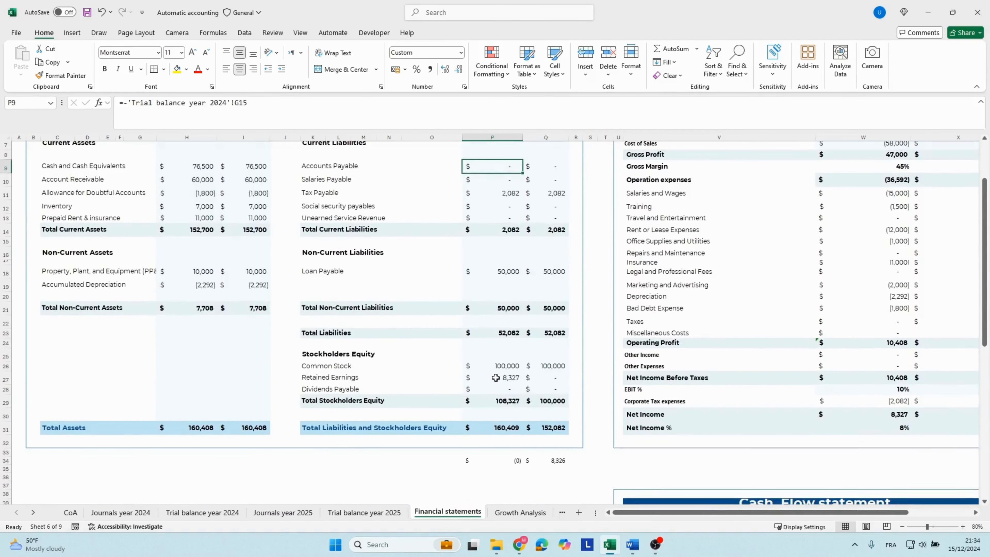
click(496, 377)
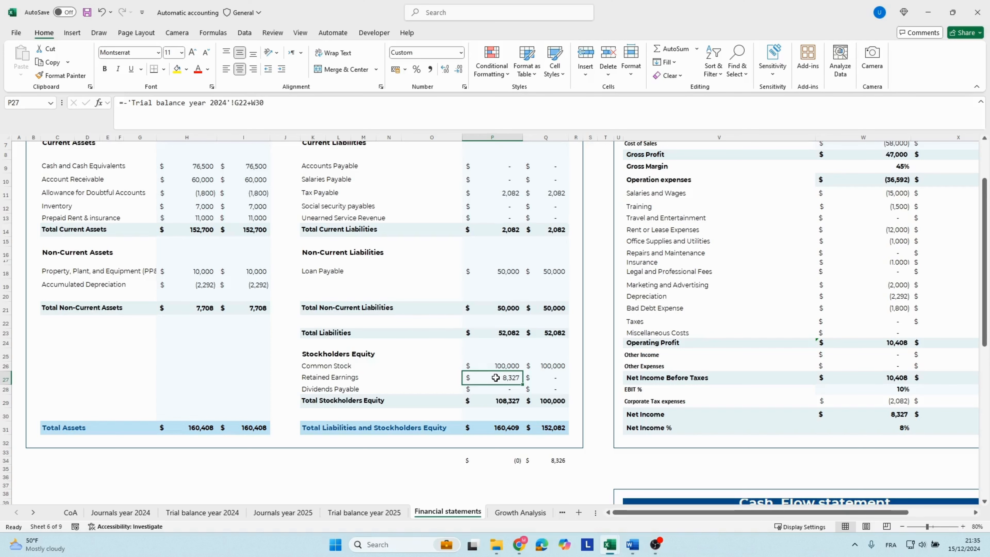
key(Right)
key(Right)
key(Right)
key(Right)
key(Right)
key(Right)
key(Right)
key(Right)
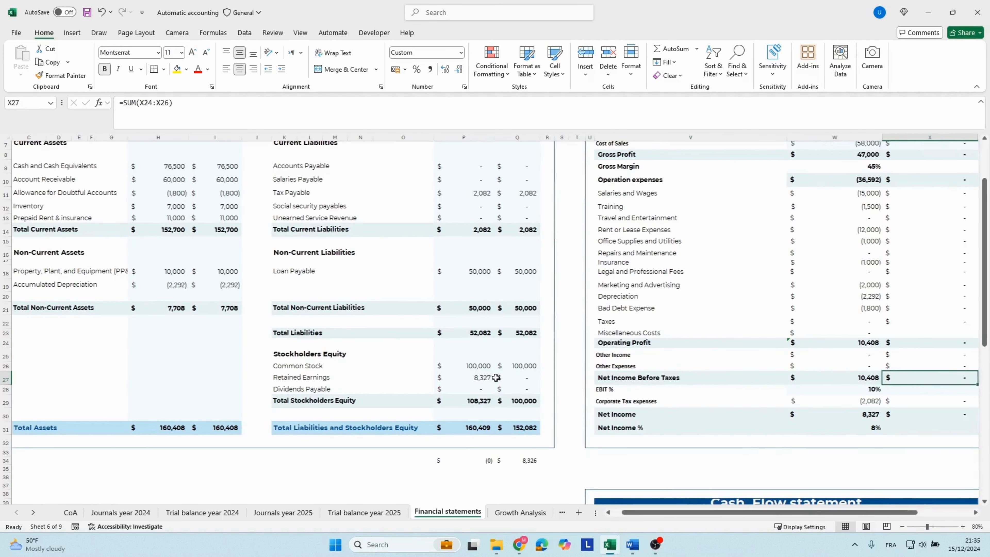
key(Left)
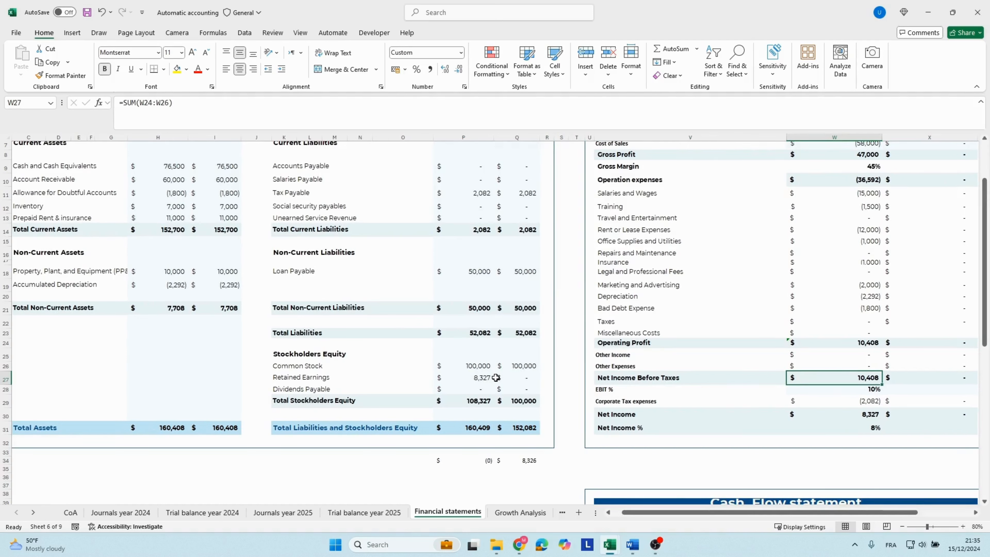
key(Down)
key(Down)
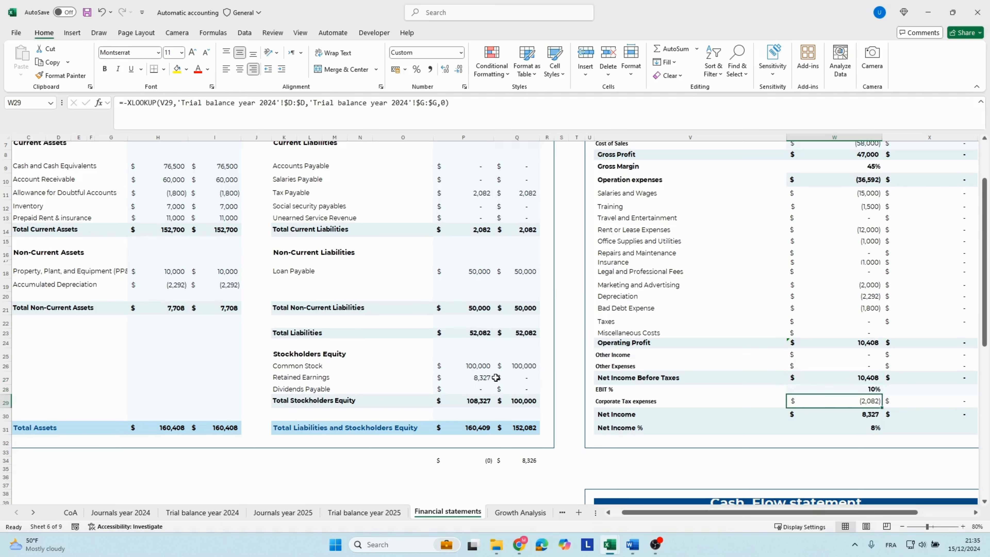
key(Left)
key(Left)
key(Left)
key(Left)
key(Left)
key(Left)
key(Left)
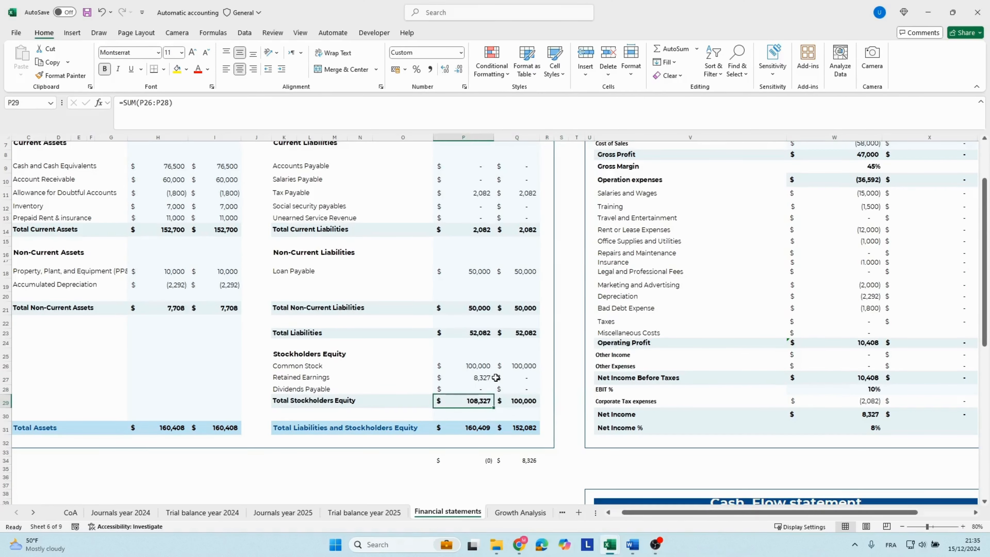
Add Retained Earnings to the 2025 journal by copying account number 3100 from the account list into D17.
key(ctrl+Page_Up)
key(ctrl+Page_Up)
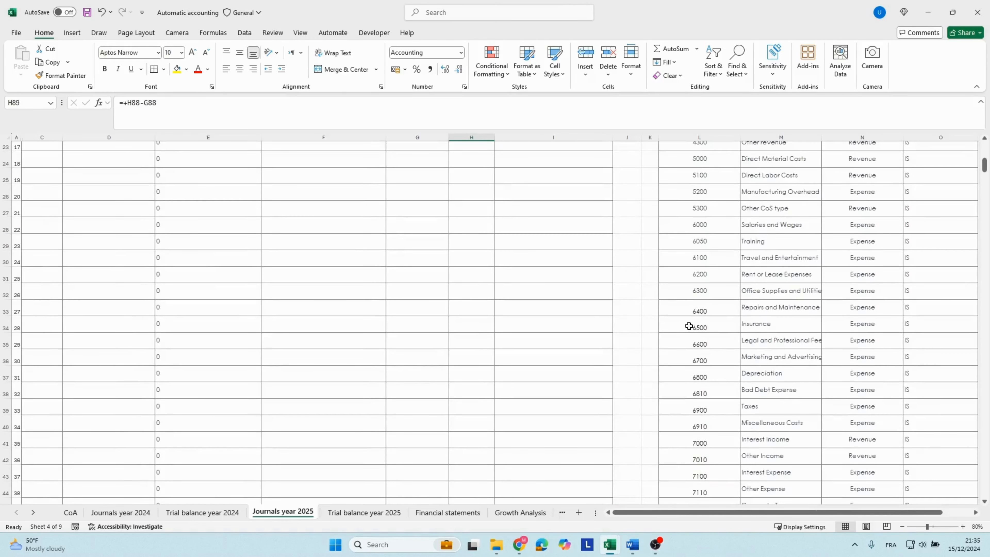
scroll(689, 326, up, 5)
scroll(690, 328, down, 2)
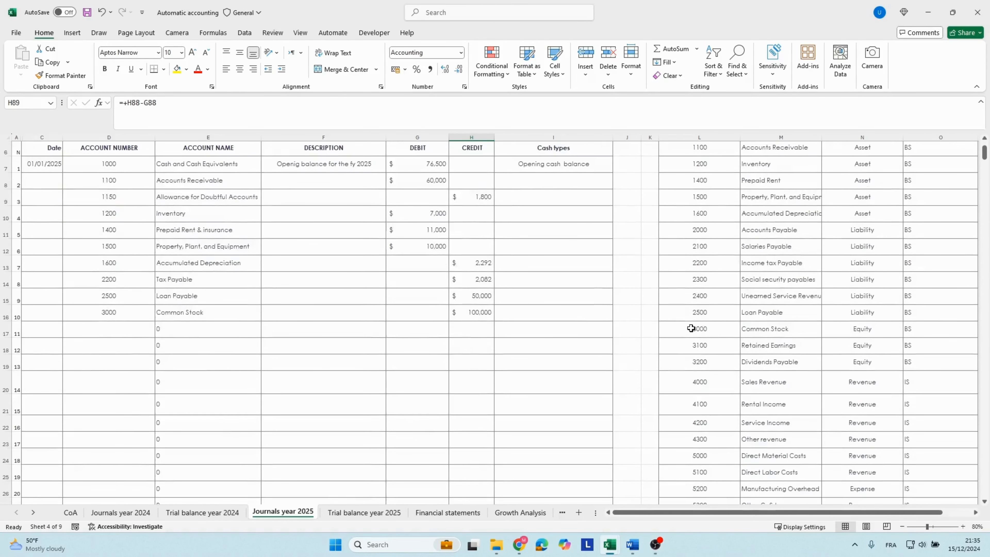
click(733, 358)
click(744, 346)
click(701, 346)
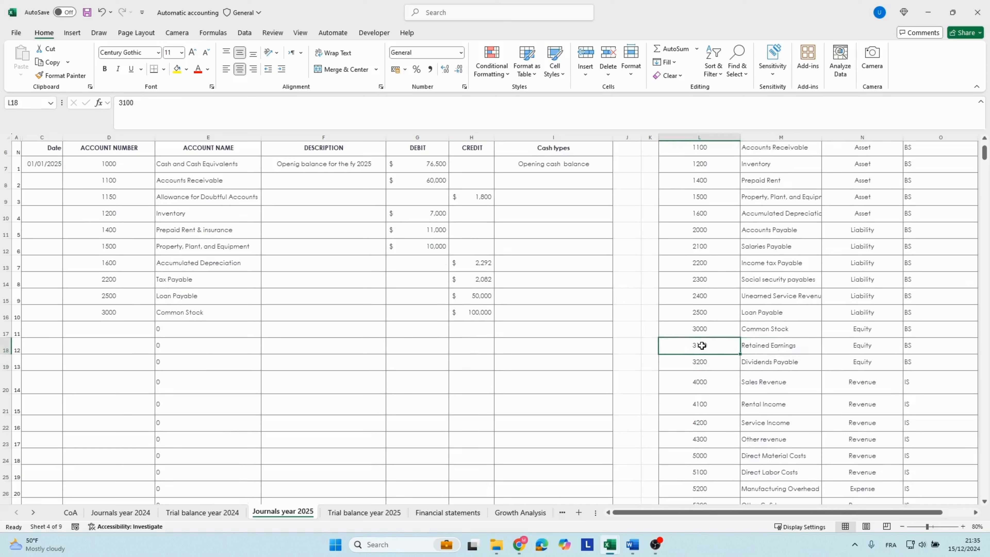
key(ctrl+c)
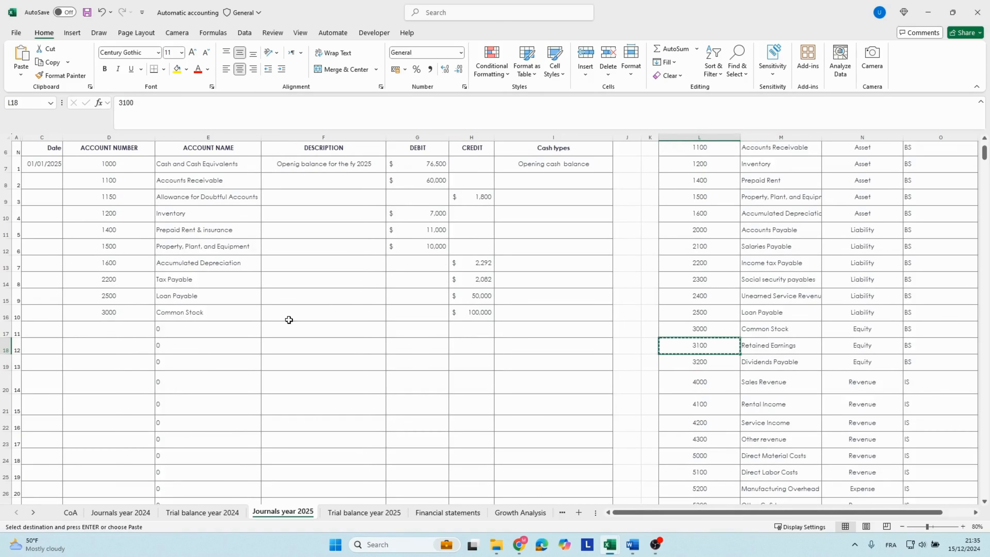
click(112, 330)
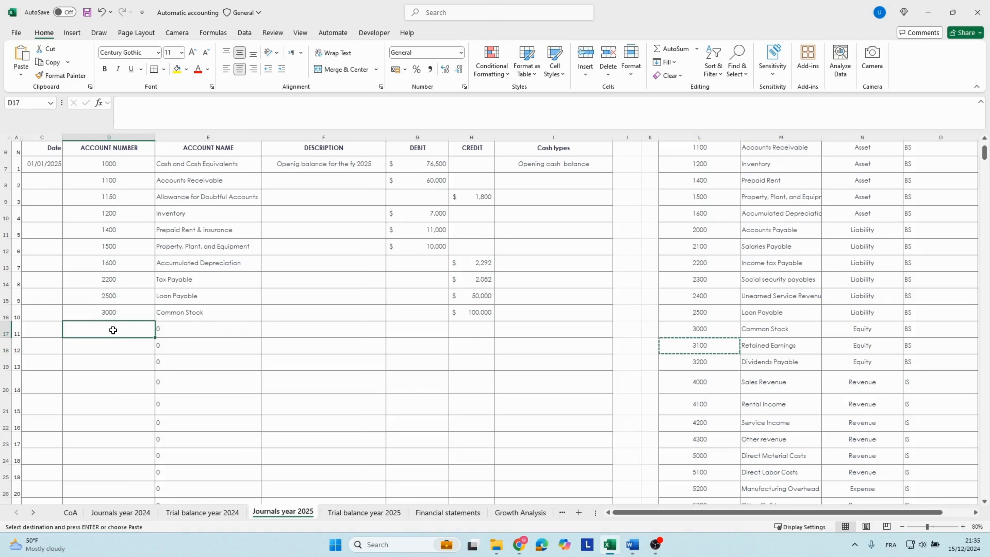
key(ctrl+v)
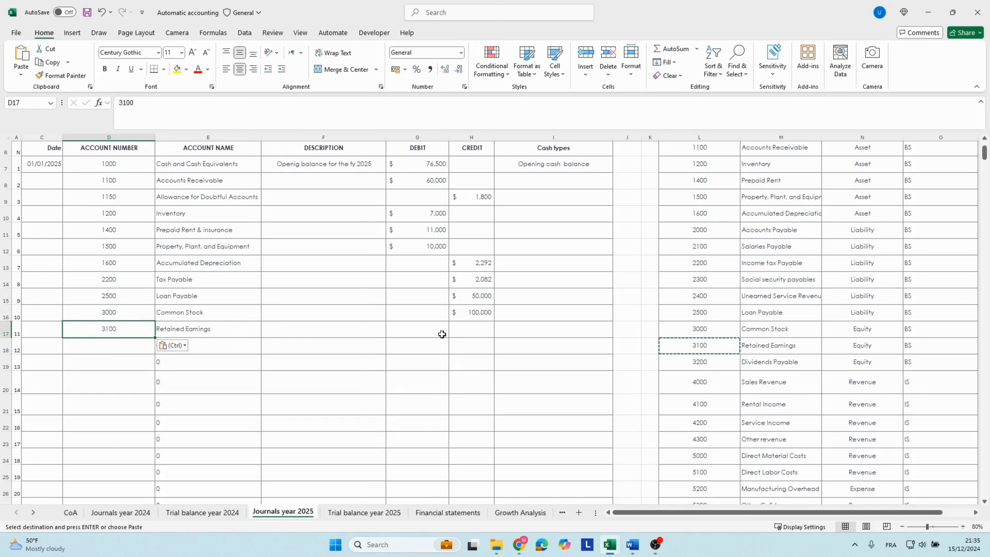
Copy the 2024 Retained Earnings amount from P27 of the Financial statements sheet into credit cell H17 of the 2025 journal as a value.
click(466, 330)
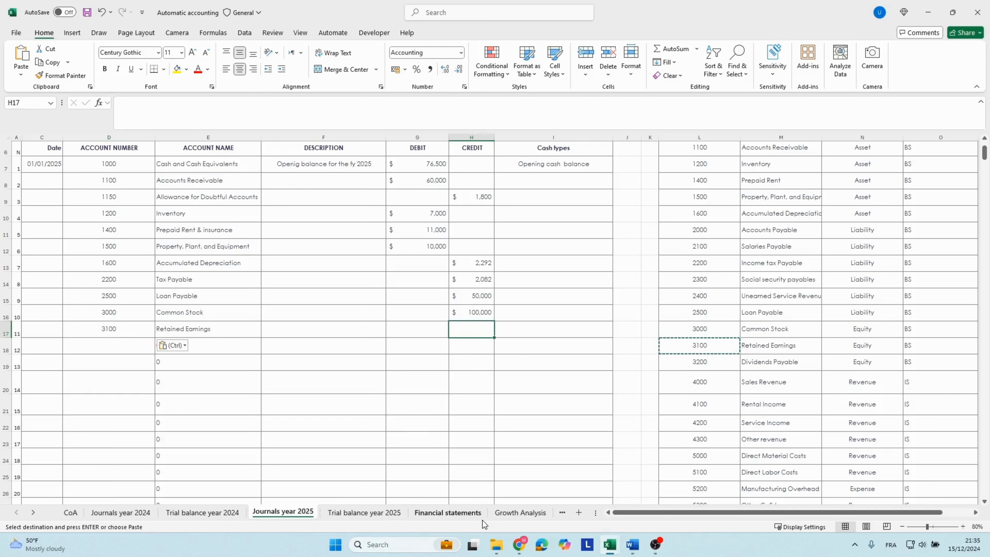
click(470, 513)
click(472, 377)
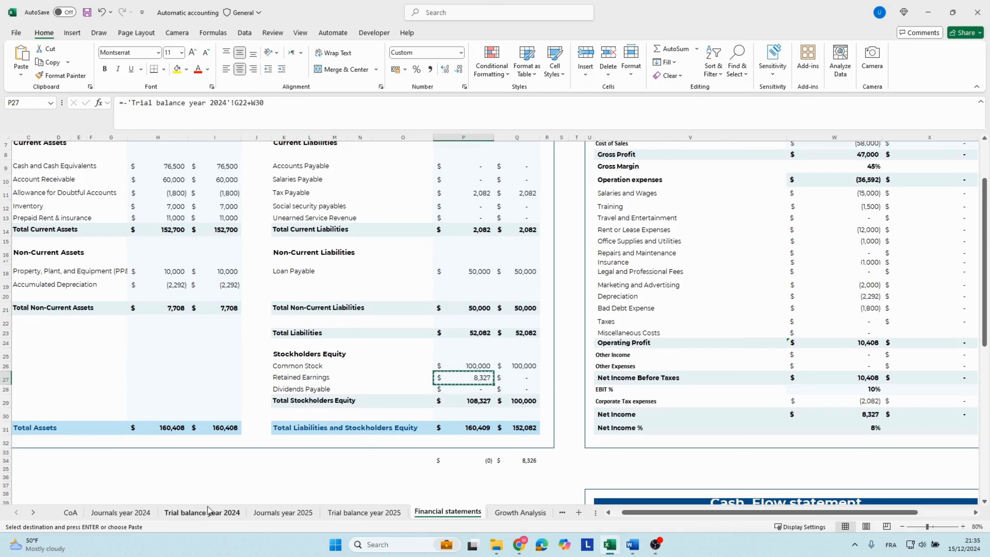
click(263, 513)
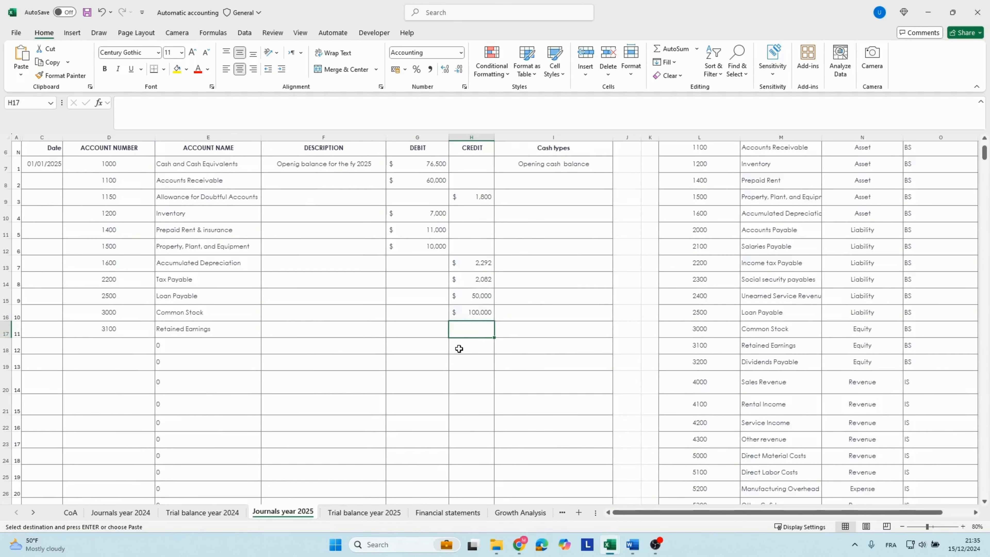
key(ctrl+v)
click(512, 346)
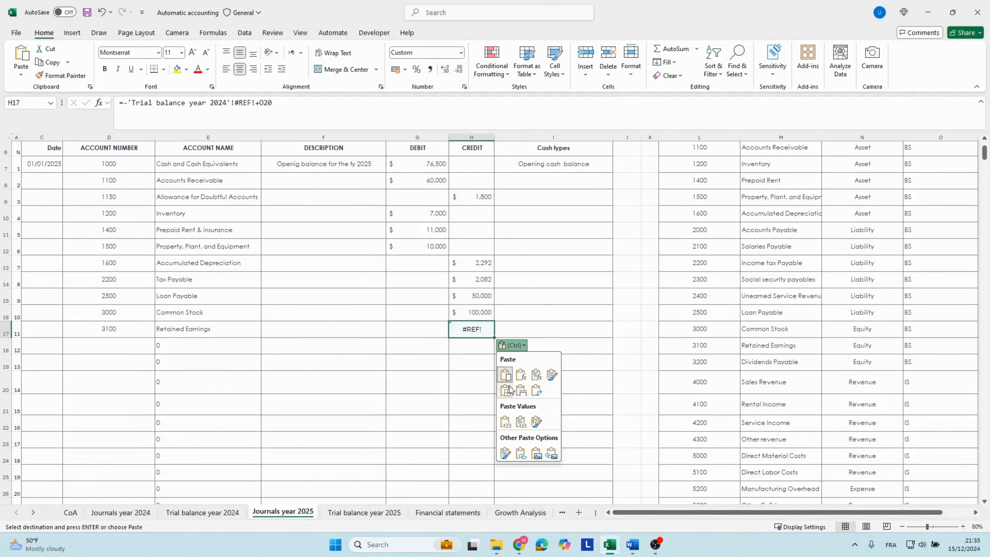
click(506, 422)
Recheck the debit and credit totals in row 88 of the 2025 journal and the difference below them.
click(469, 363)
scroll(468, 321, down, 1)
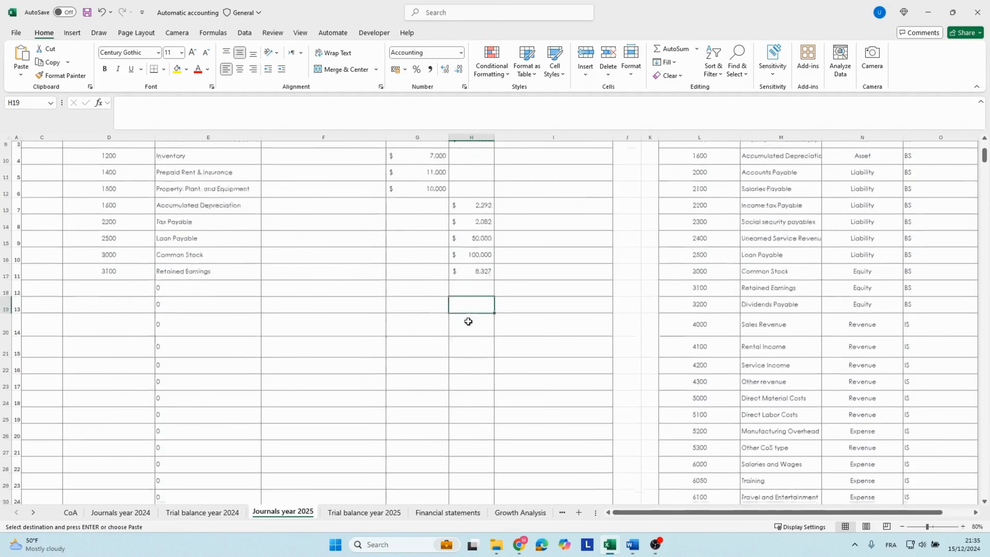
scroll(468, 322, down, 17)
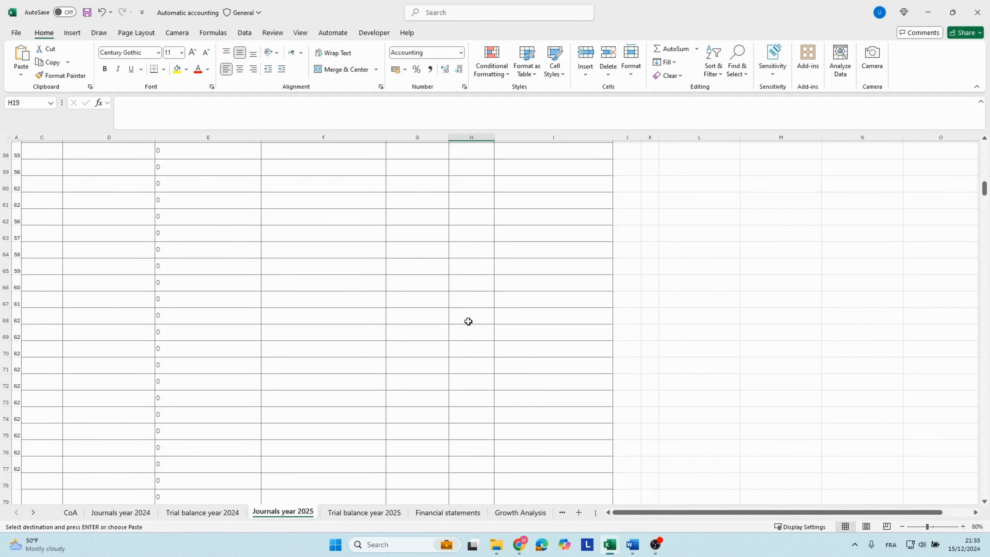
scroll(468, 321, down, 5)
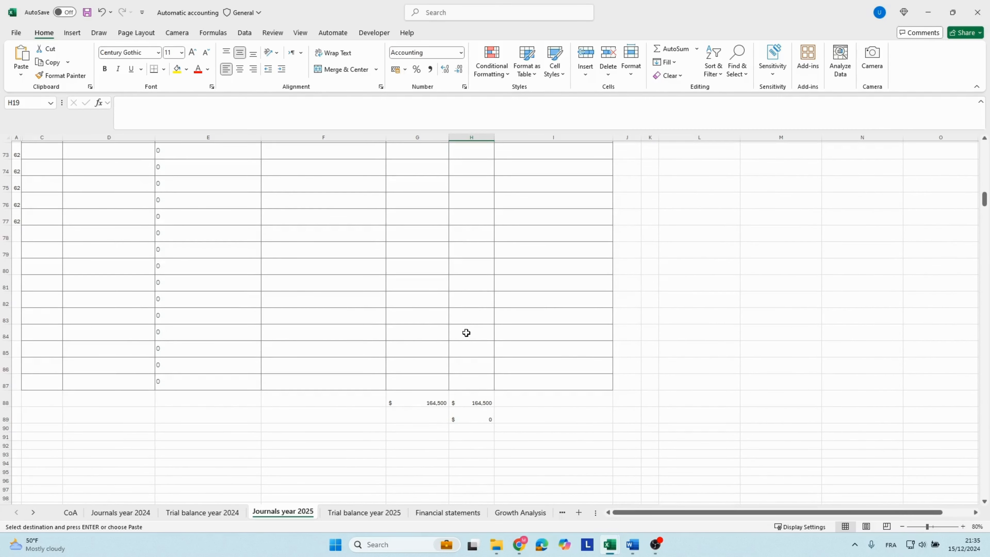
scroll(467, 333, up, 20)
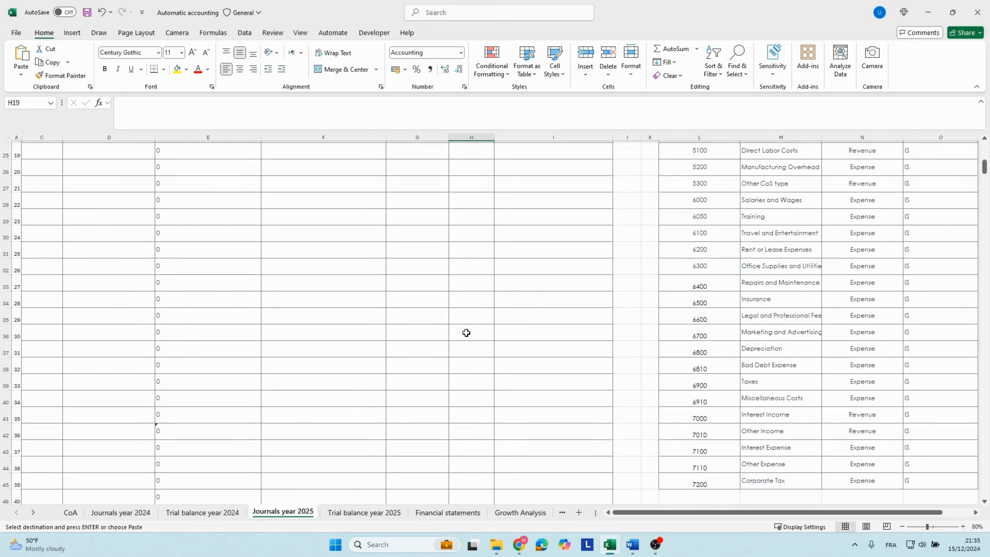
scroll(466, 332, up, 4)
Copy the description "Openig balance for the fy 2025" from F7 unchanged down to F17.
click(324, 237)
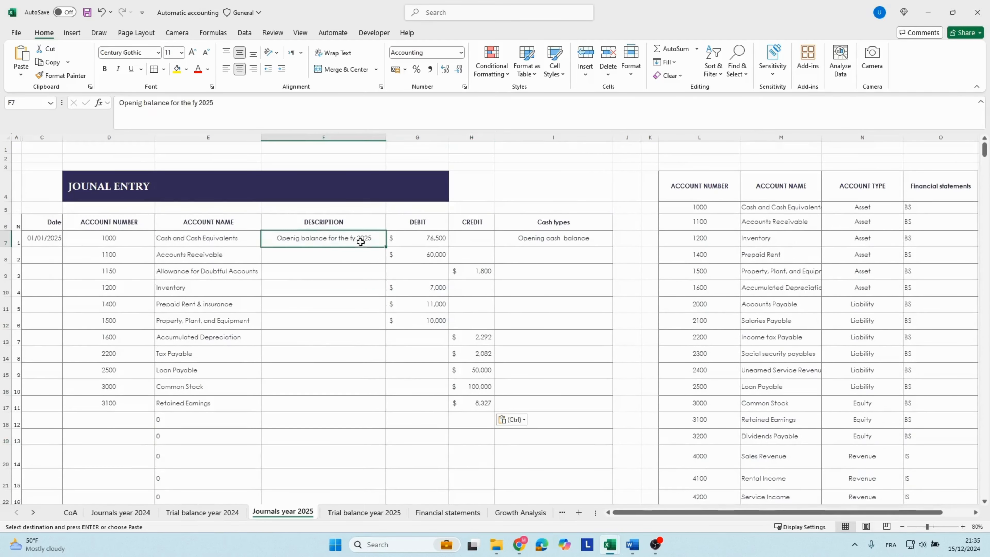
drag(385, 248, 381, 409)
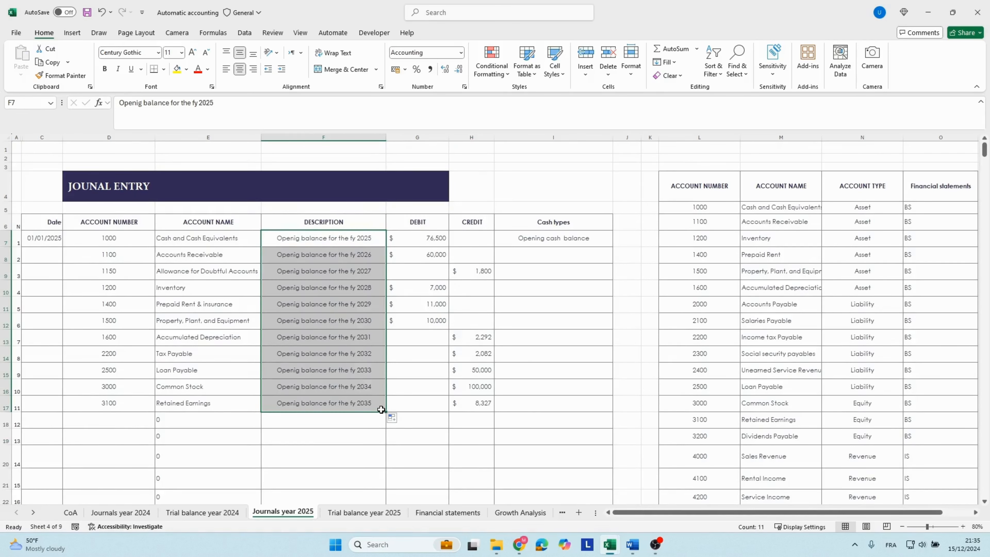
click(392, 417)
click(414, 430)
click(202, 407)
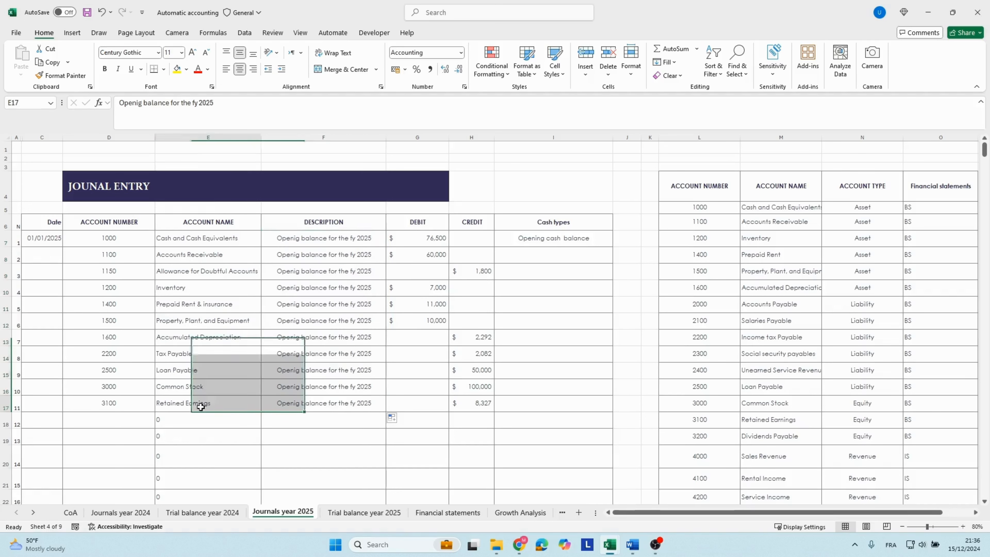
click(128, 404)
click(167, 402)
click(128, 402)
click(177, 403)
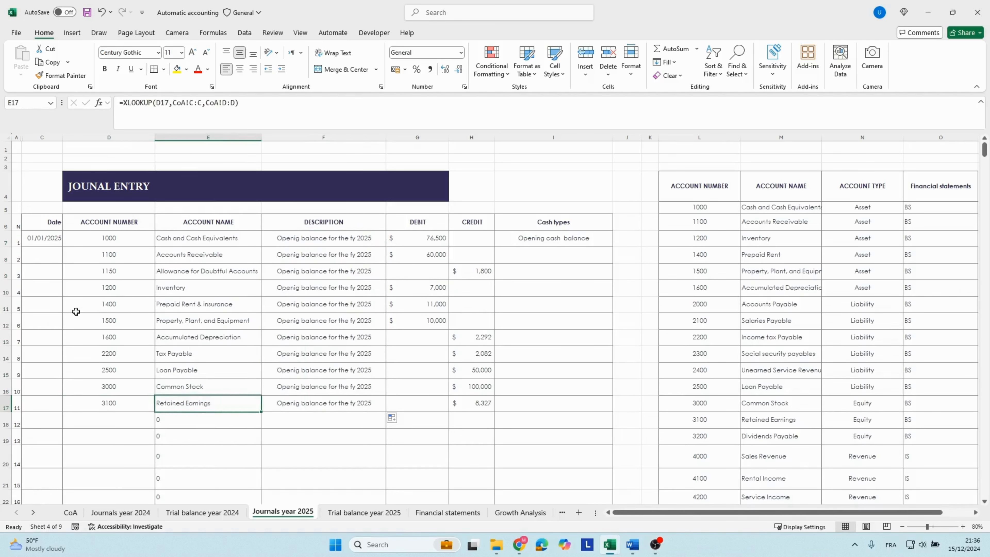
Copy the date 01/01/2025 from C7 unchanged down to C17 for all opening balance lines.
click(48, 242)
double_click(62, 246)
click(69, 420)
click(70, 421)
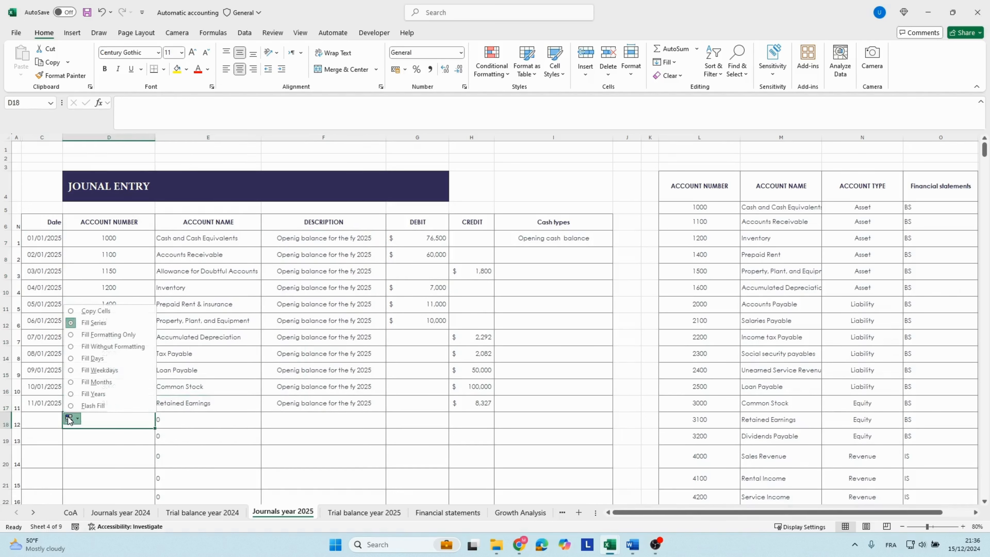
click(95, 311)
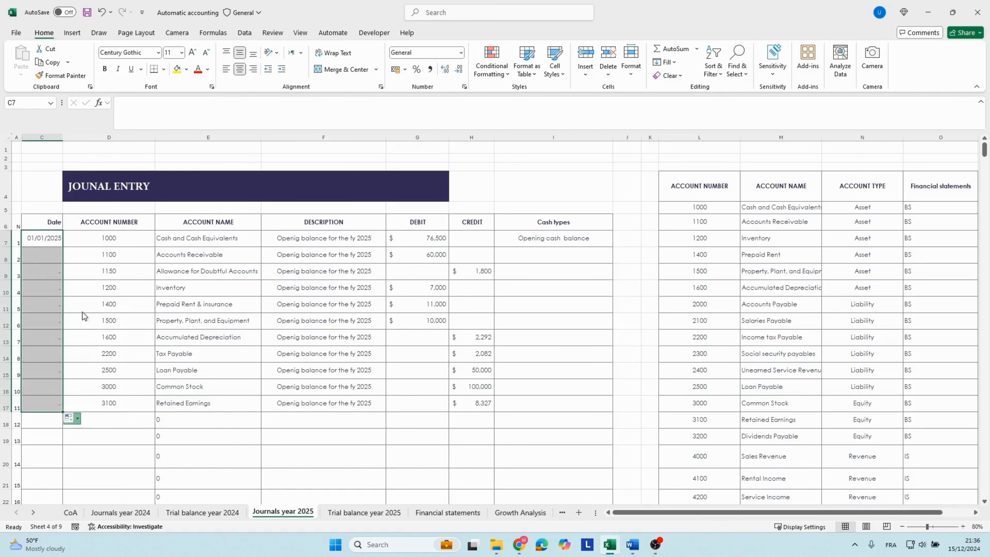
click(447, 357)
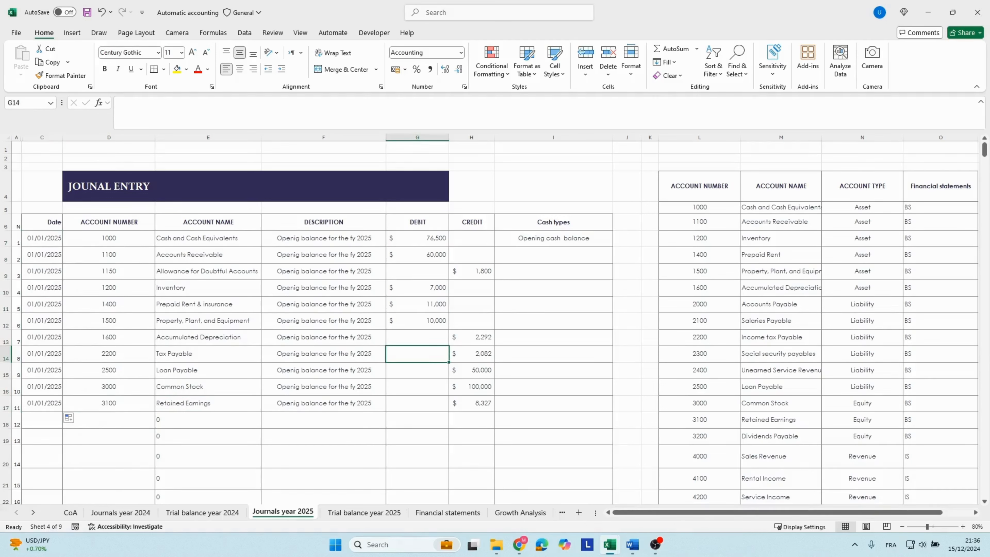
Compare the 2024 and 2025 columns of the balance sheet on the Financial statements sheet, from individual assets to liabilities, equity and totals.
click(465, 373)
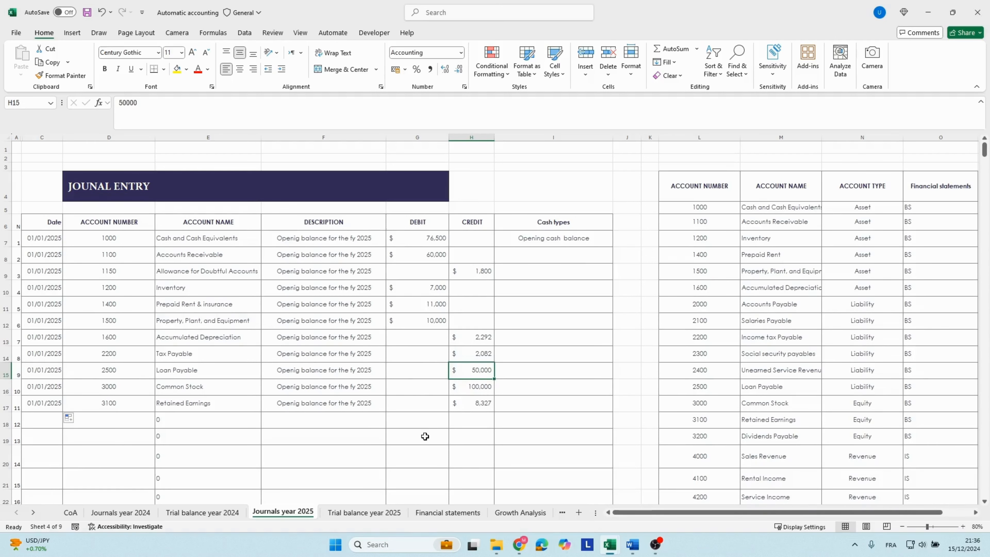
click(445, 512)
scroll(372, 325, up, 2)
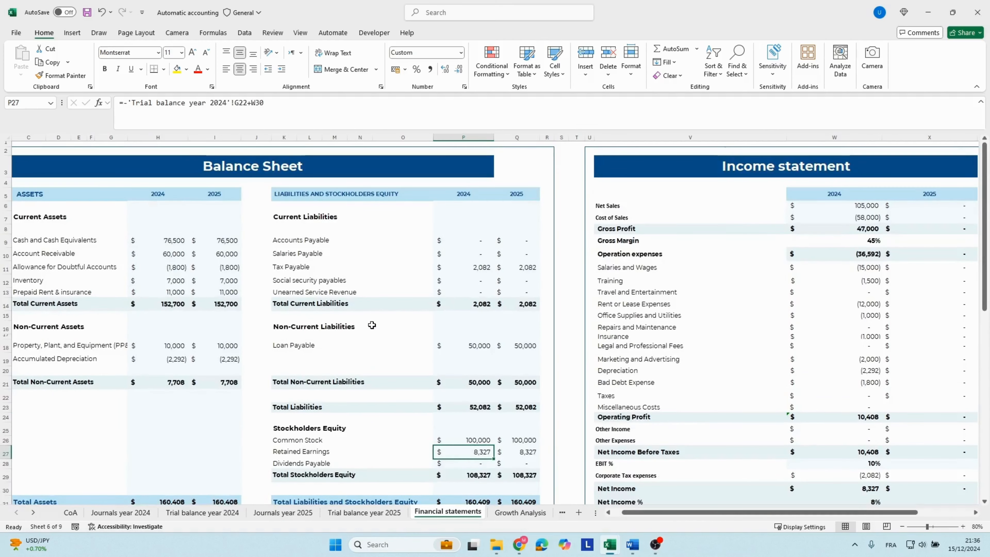
click(307, 249)
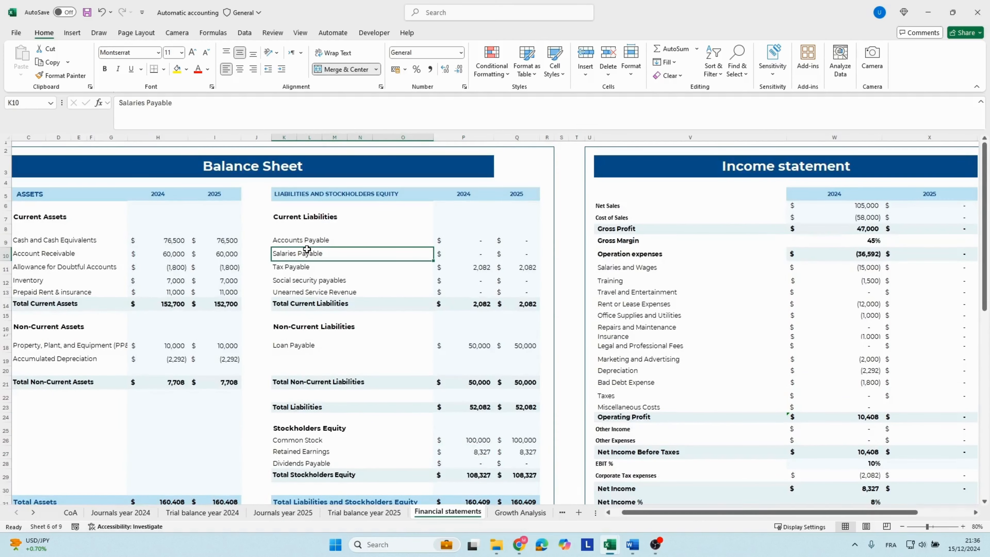
drag(229, 241, 234, 390)
scroll(234, 391, down, 2)
scroll(234, 391, down, 2)
click(164, 427)
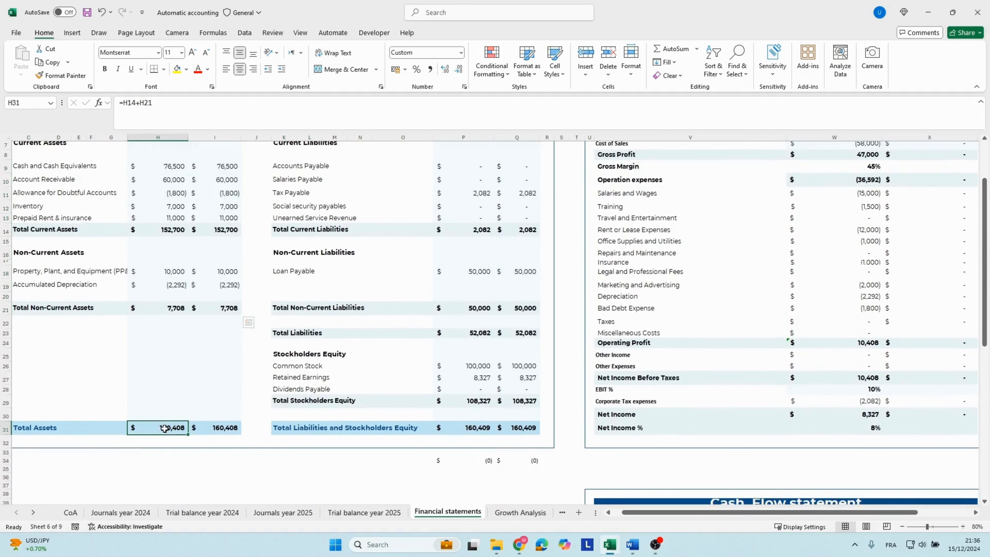
scroll(169, 398, up, 2)
click(162, 194)
click(223, 197)
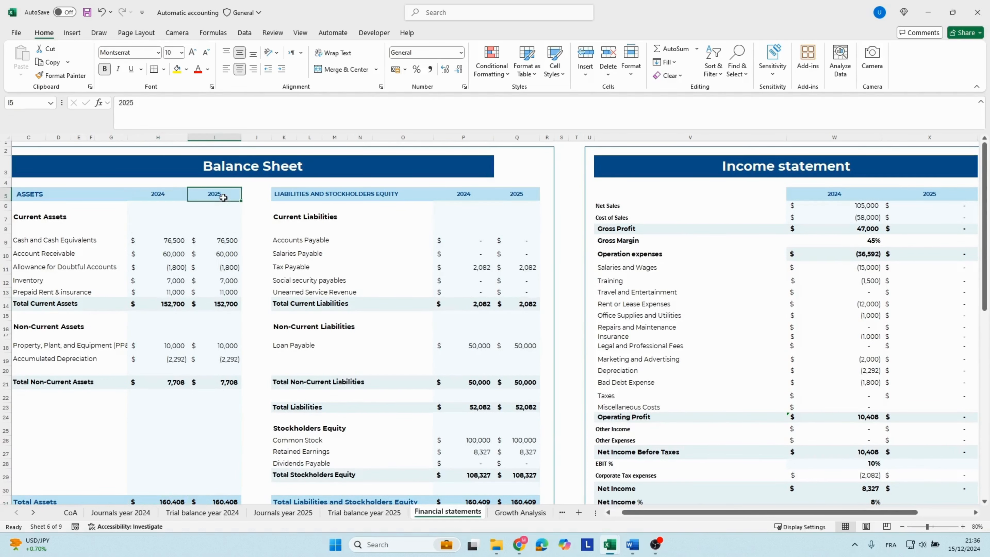
click(163, 198)
click(202, 194)
drag(468, 378, 521, 380)
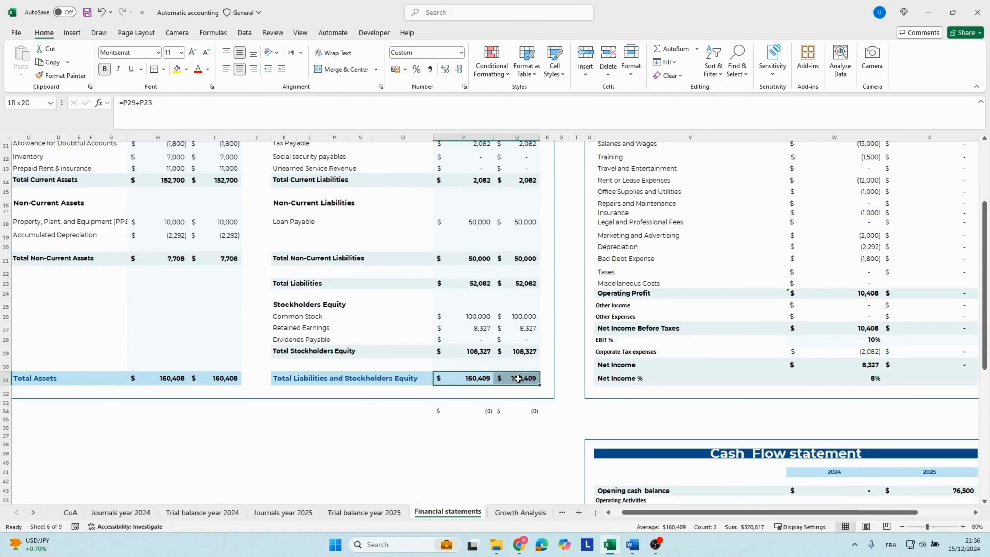
Review the 2025 income statement column, and examine the 2025 opening cash balance formula in the cash flow statement.
click(667, 383)
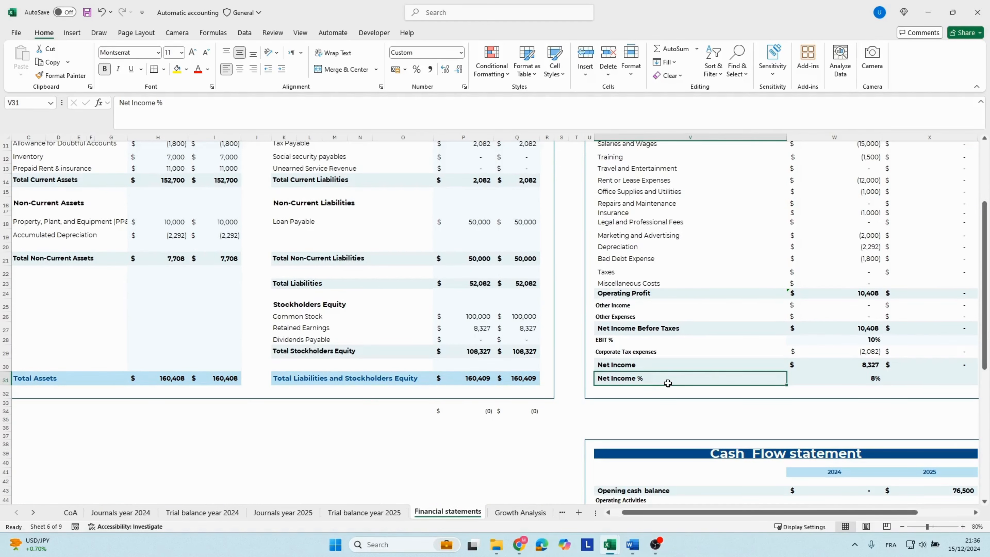
key(Right)
key(Right)
key(Right)
scroll(735, 375, up, 4)
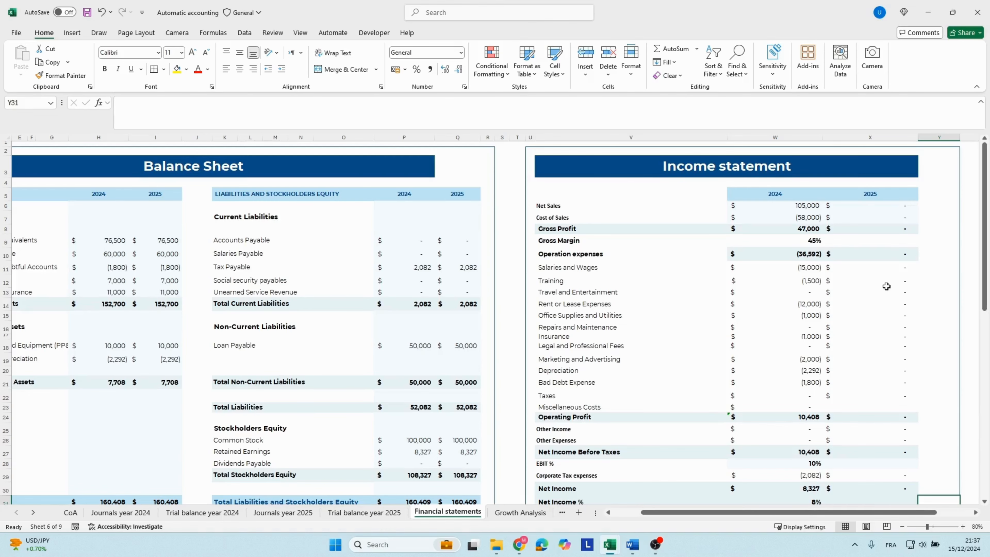
scroll(886, 286, down, 8)
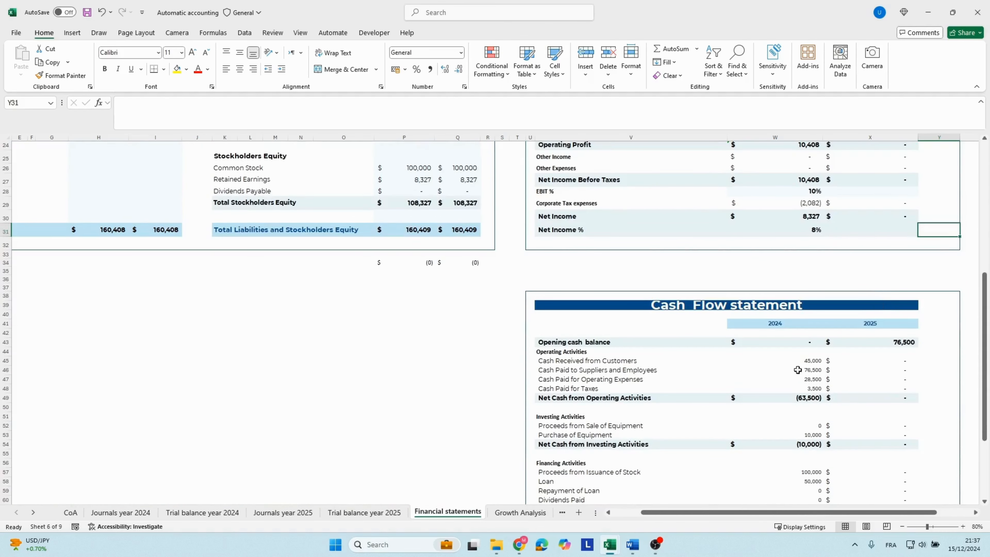
click(557, 343)
click(907, 342)
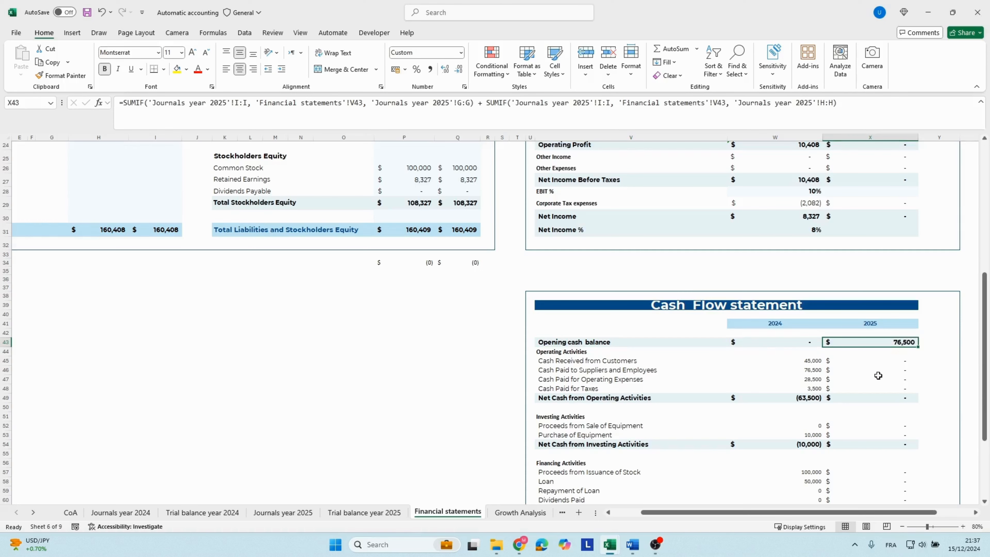
scroll(866, 384, down, 3)
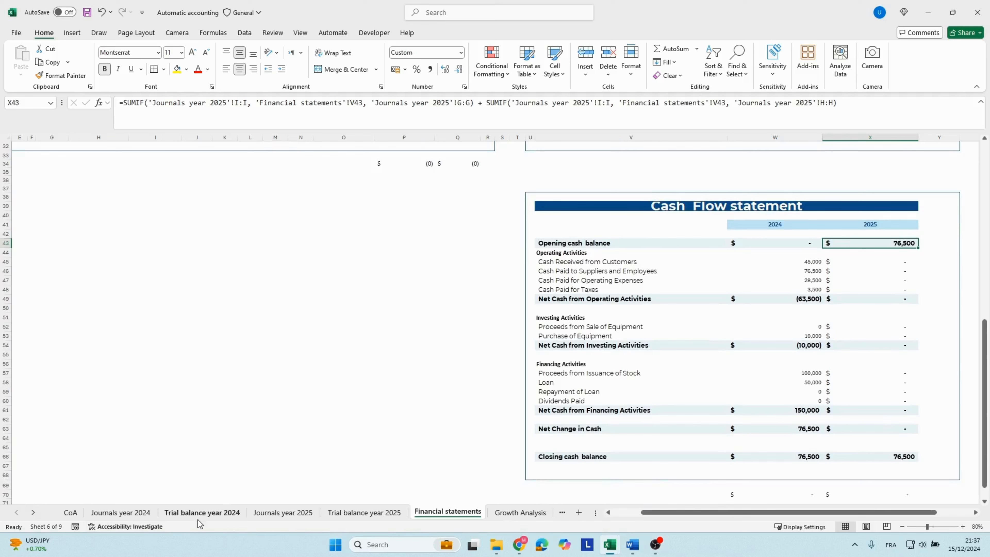
Trace the opening cash balance to the Cash and Cash Equivalents line in row 7 of the 2025 journal, checking its account, debit and cash type.
click(275, 513)
click(444, 245)
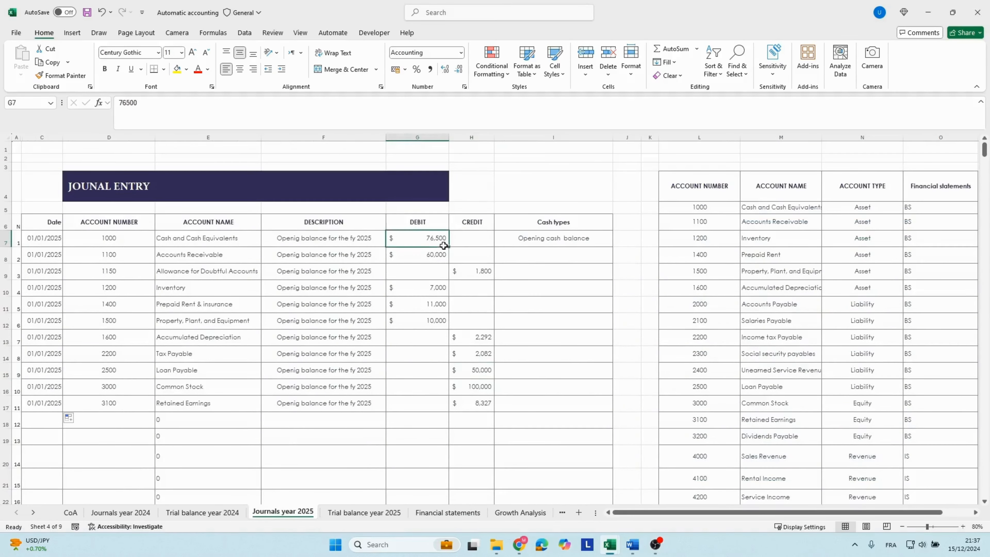
click(120, 242)
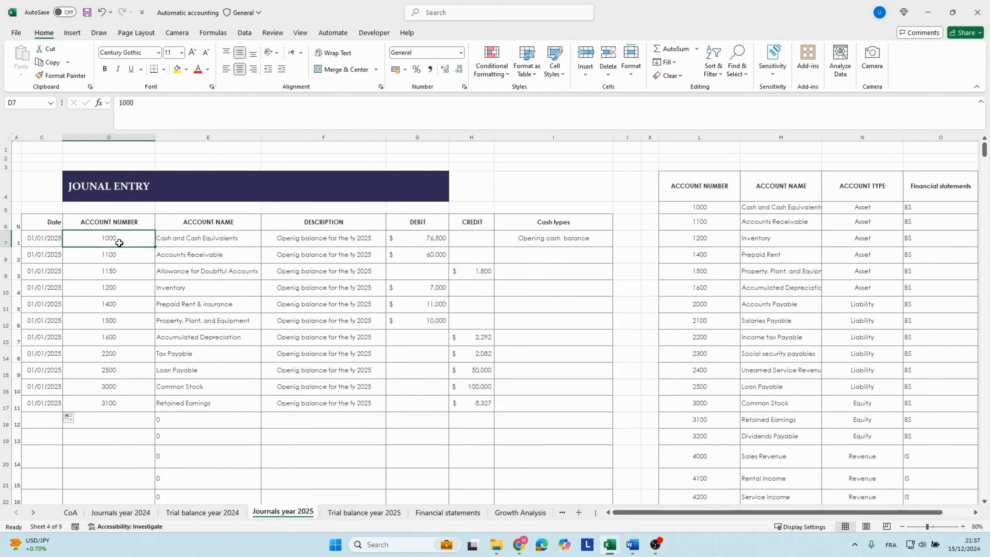
click(164, 240)
click(89, 243)
click(534, 239)
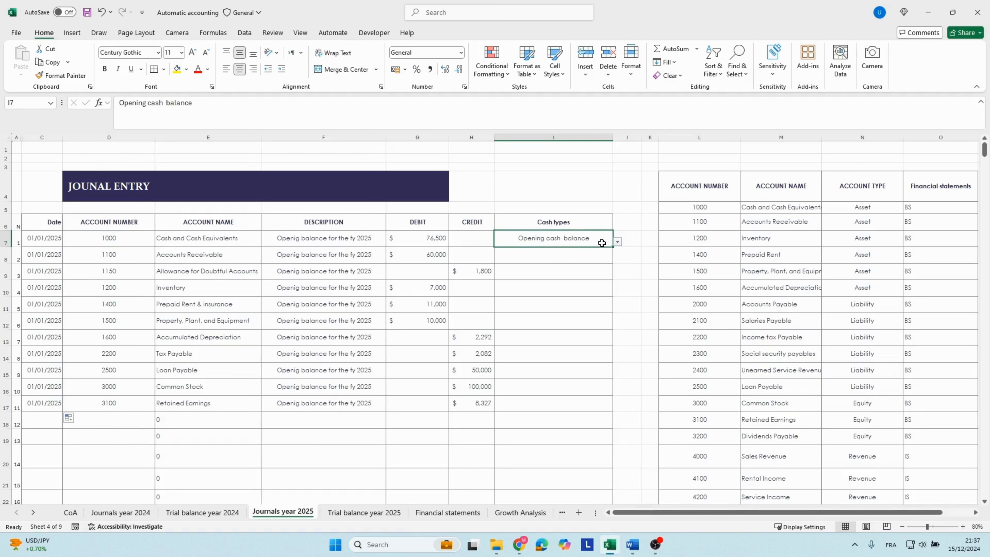
Paste the 2025 transactions from the Max Online company case study workbook into the 2025 journal, starting at C19.
click(575, 318)
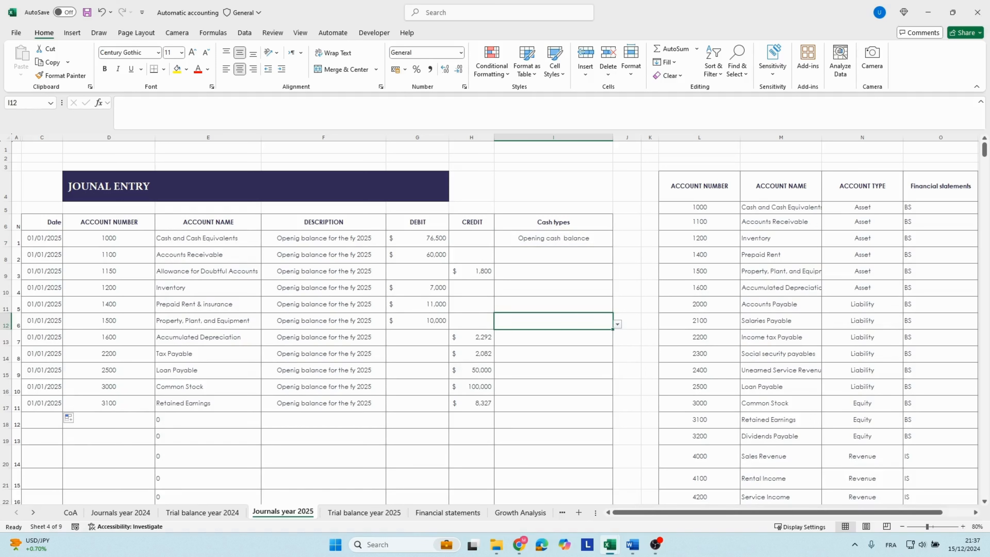
key(alt+Tab)
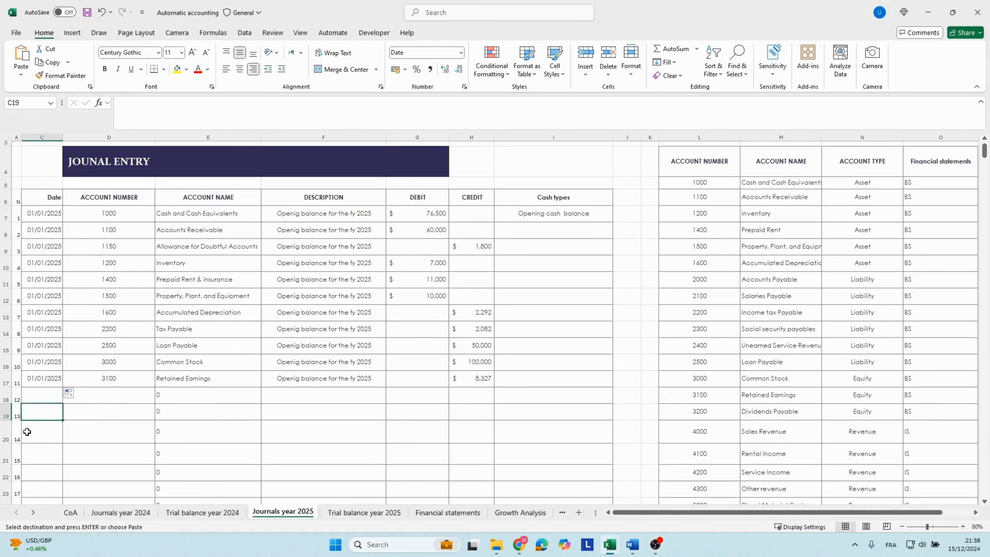
key(ctrl+v)
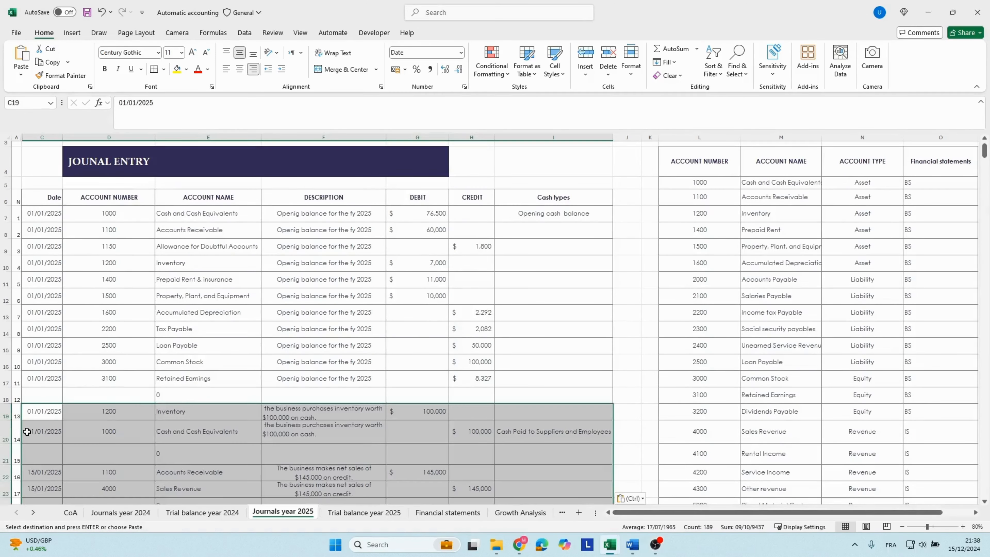
Examine the description, account numbers and account name formulas of the pasted inventory purchase entry starting in row 19.
click(297, 416)
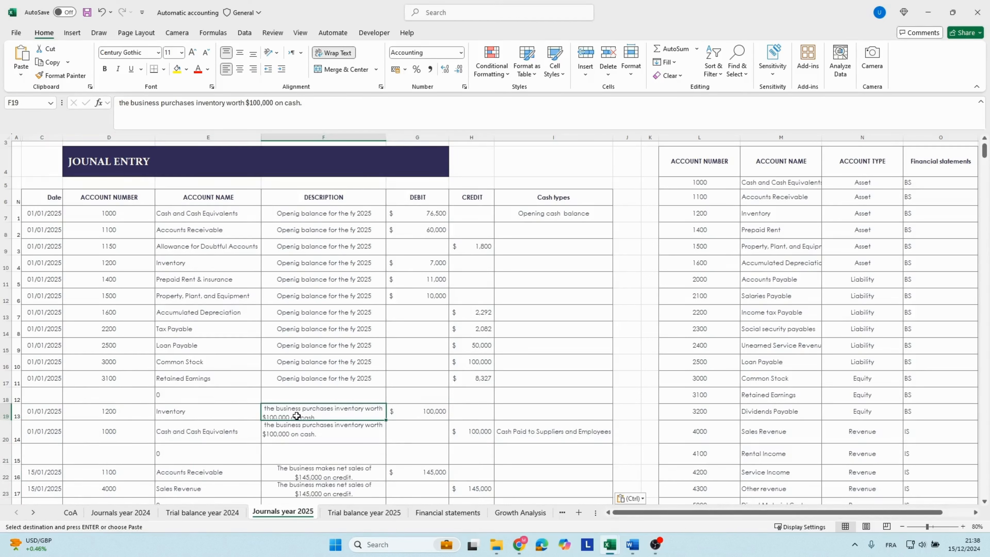
key(Down)
key(Up)
click(102, 424)
click(100, 406)
key(Right)
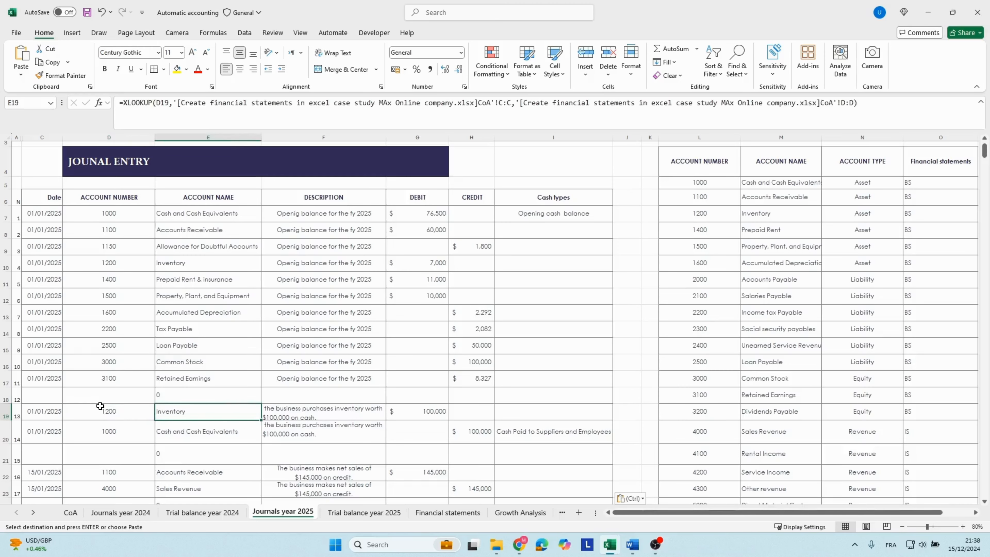
key(Down)
key(Down)
key(Down)
key(Down)
key(Down)
key(Down)
key(Down)
key(Down)
key(Down)
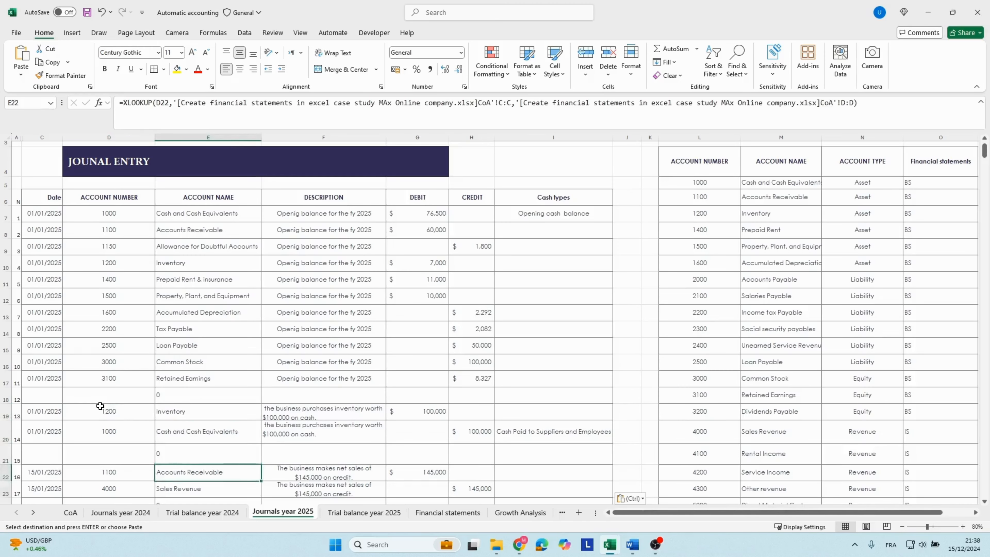
Review the cash line of the inventory purchase in row 20, from its account name across to its cash type.
key(ctrl+v)
key(Up)
key(Up)
key(Up)
key(Up)
key(Up)
key(Up)
key(Up)
key(Up)
key(Up)
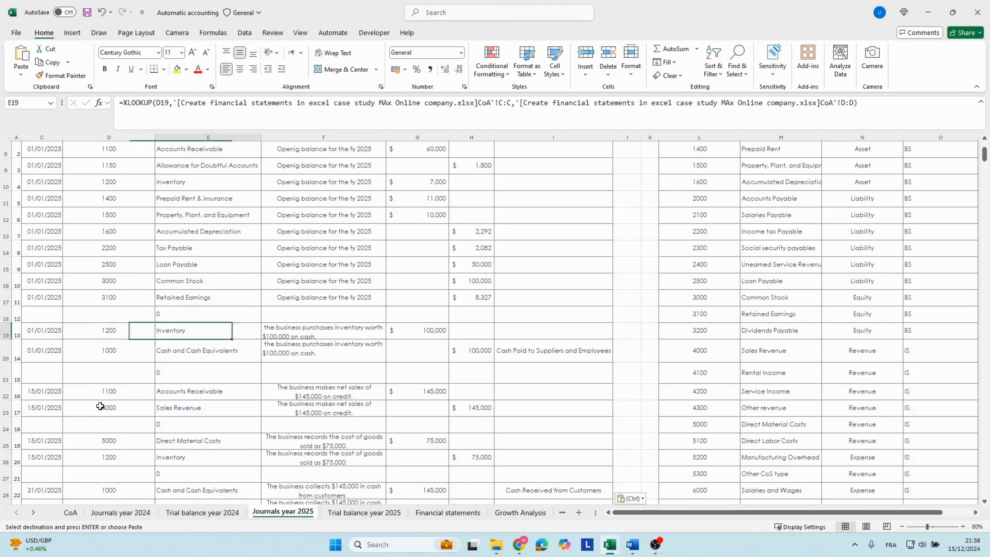
key(Down)
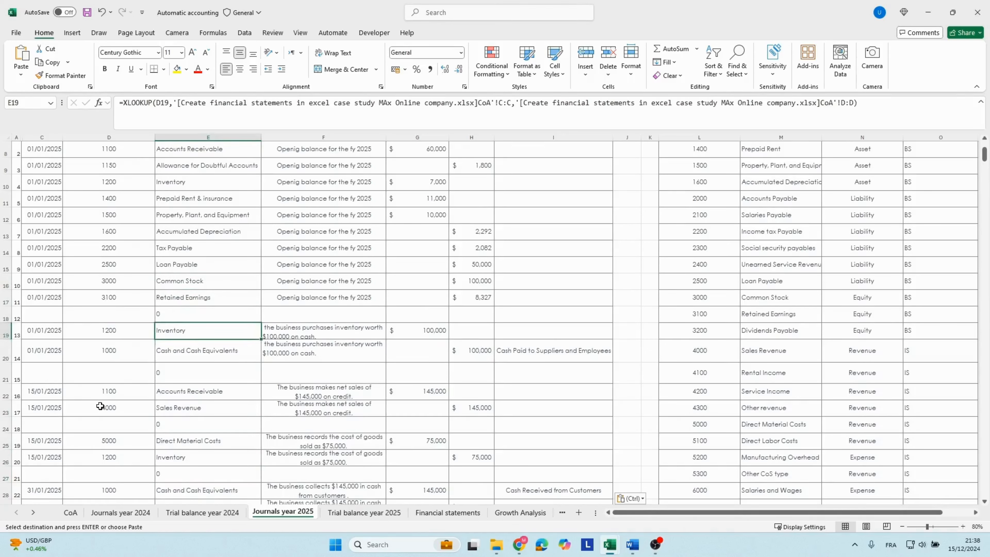
key(Right)
key(Right)
key(Right)
key(Right)
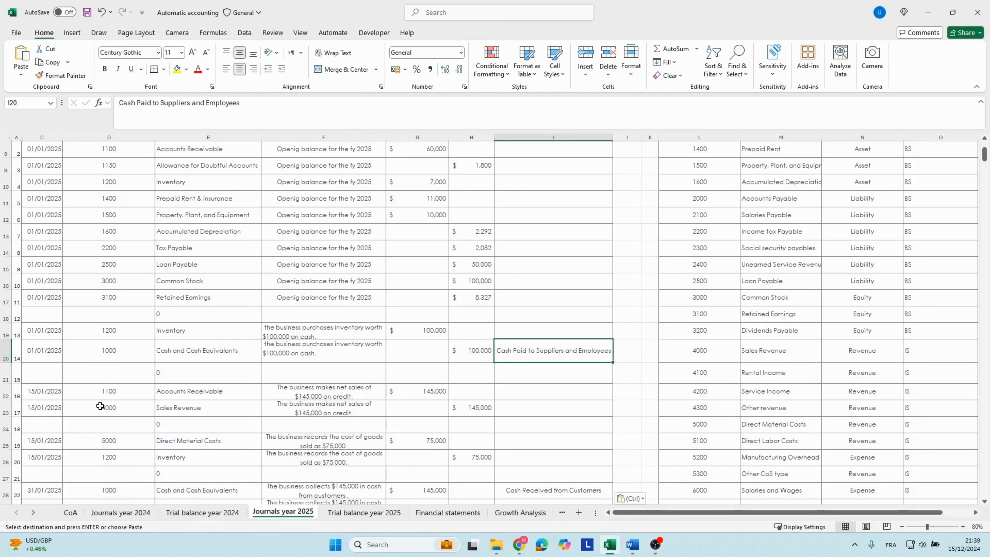
Scan the cash type column of the 2025 journal from the inventory purchase down through the customer collection and equipment purchase entries.
key(Down)
key(Down)
key(Down)
key(Down)
key(Down)
key(Down)
key(Down)
key(Down)
key(Down)
key(Down)
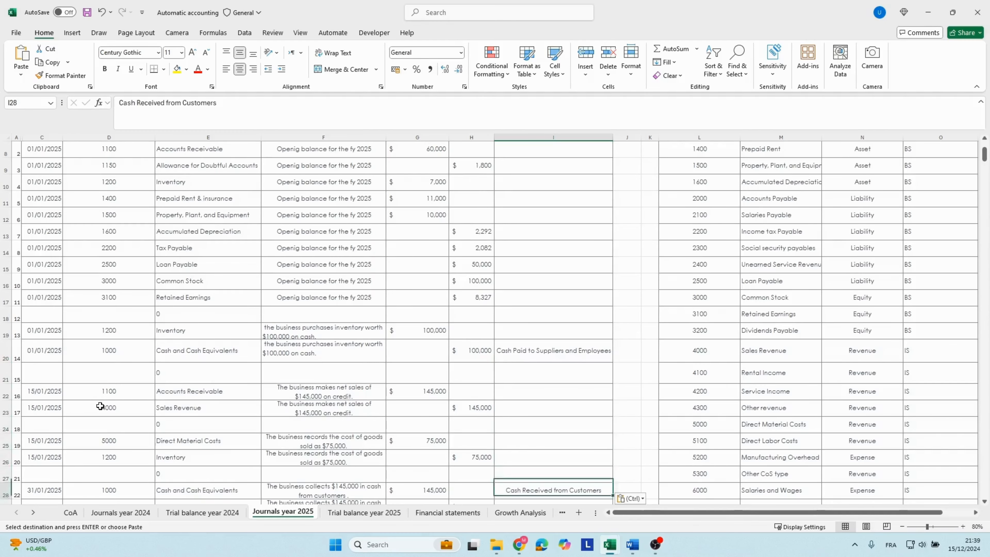
key(Down)
key(Down)
key(Down)
key(Down)
key(Down)
key(Down)
key(Down)
key(Down)
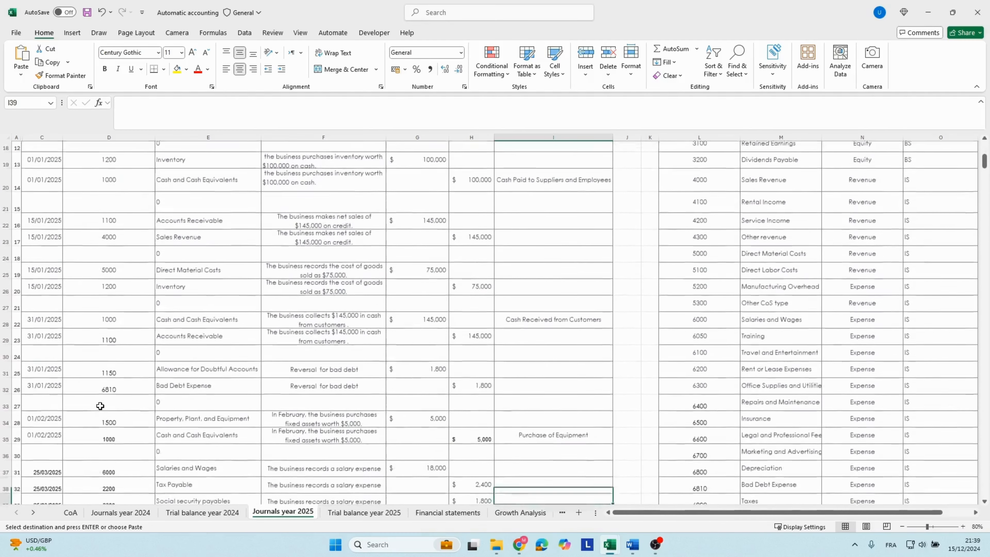
key(Up)
key(Up)
key(Up)
key(Up)
key(Up)
key(Up)
key(Up)
key(Up)
key(Up)
key(Up)
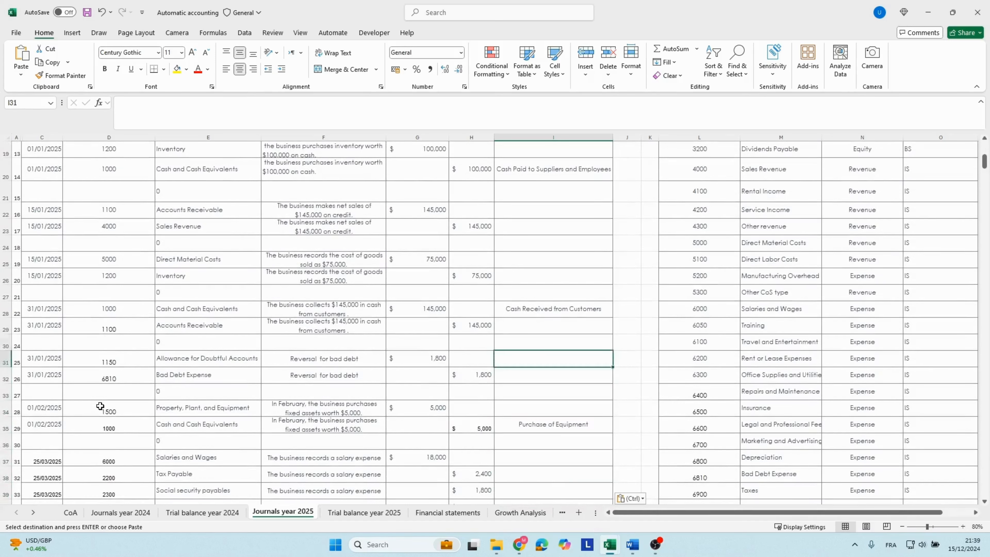
Review the bad debt reversal line in row 31, checking its account number, account name formula and description.
key(Left)
key(Left)
key(Left)
key(Left)
key(Left)
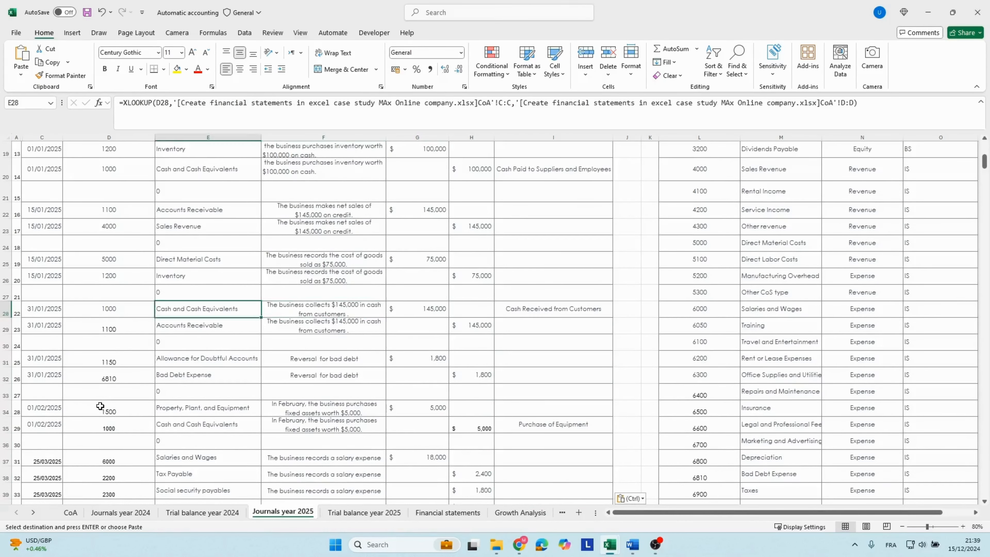
key(Down)
key(Down)
key(Down)
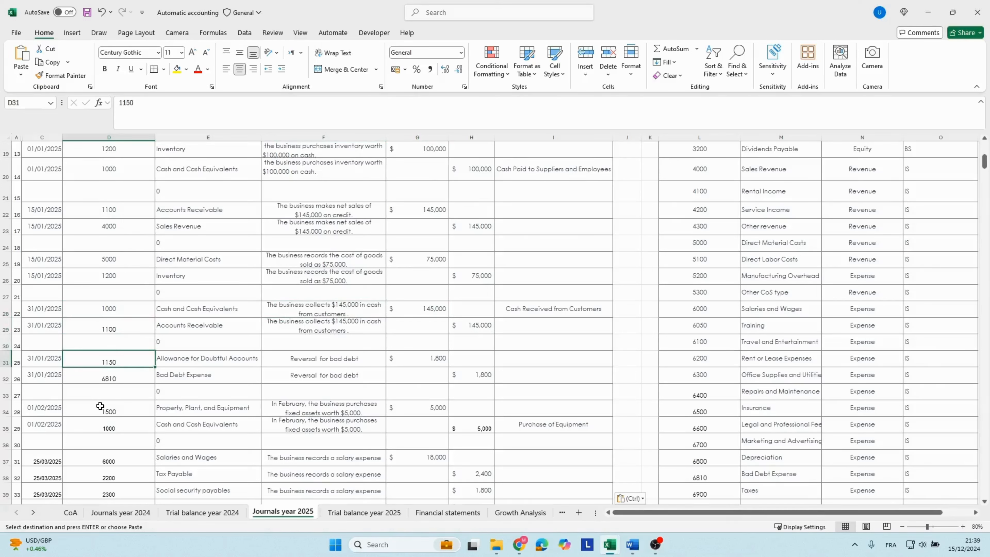
key(Right)
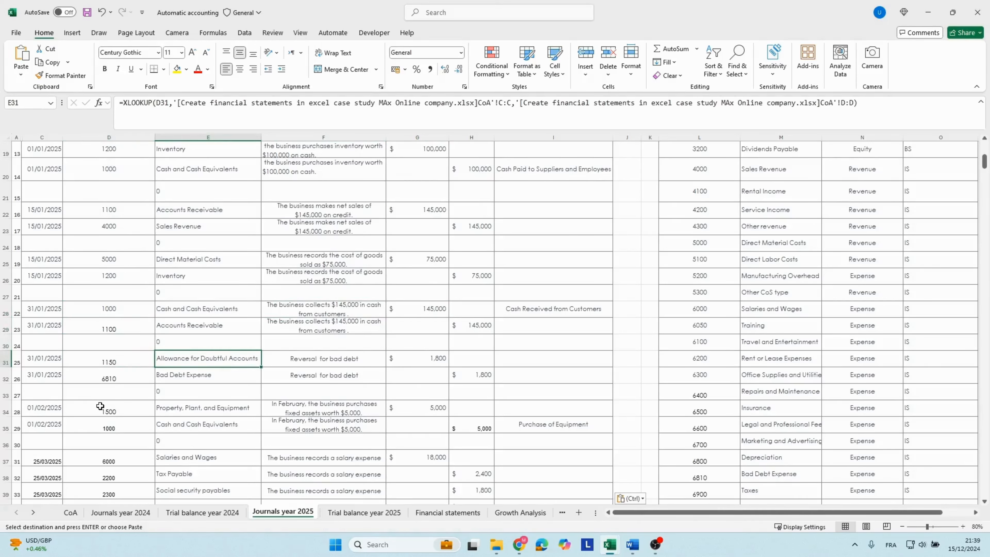
key(Right)
key(Left)
key(Right)
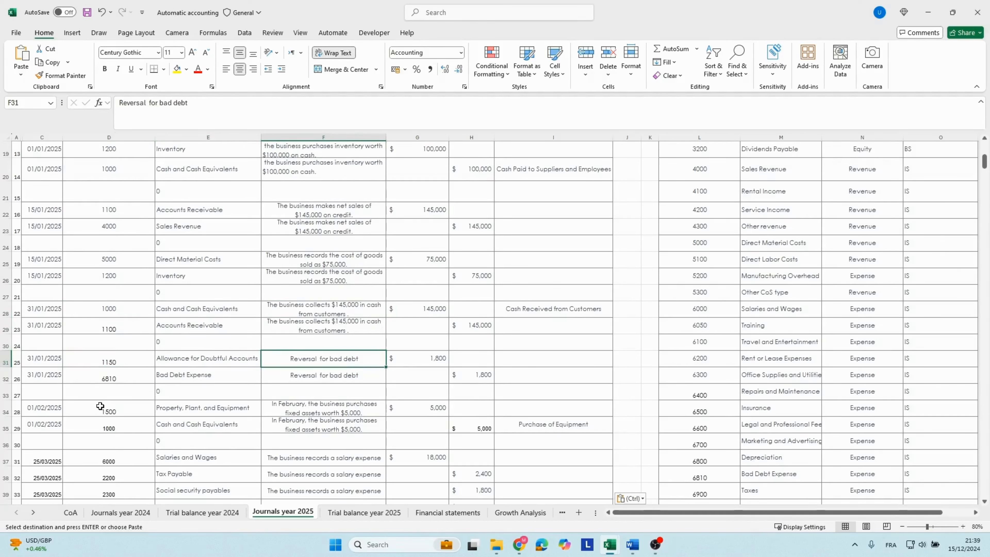
Examine the customer cash collection entry in rows 28 and 29, checking its accounts, descriptions, debit and credit.
key(Up)
key(Up)
key(Up)
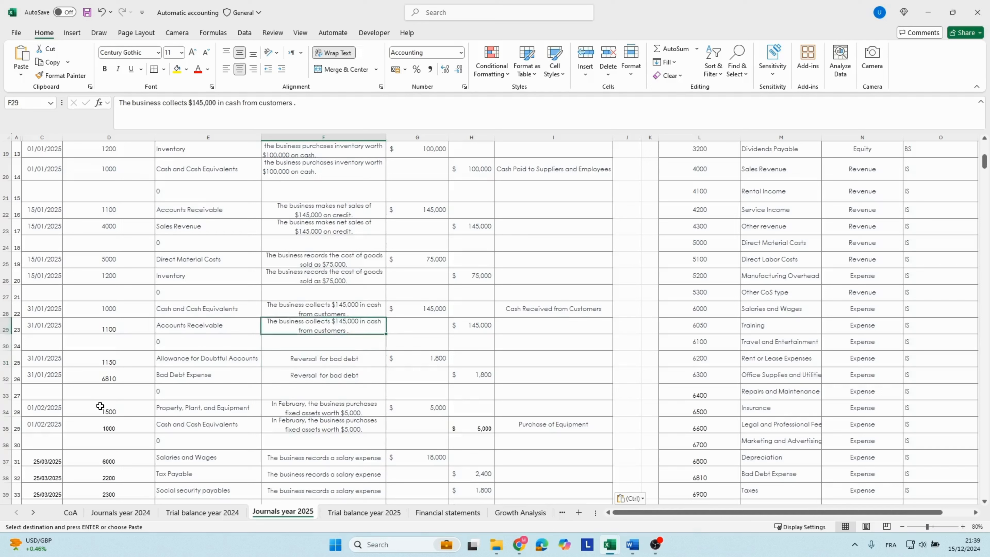
key(Left)
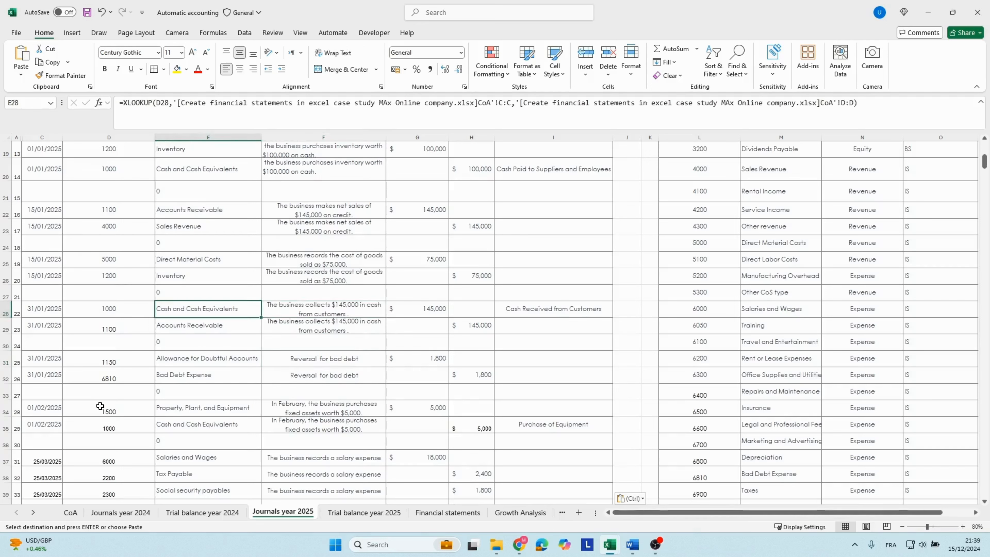
key(Down)
key(Right)
key(Right)
key(Right)
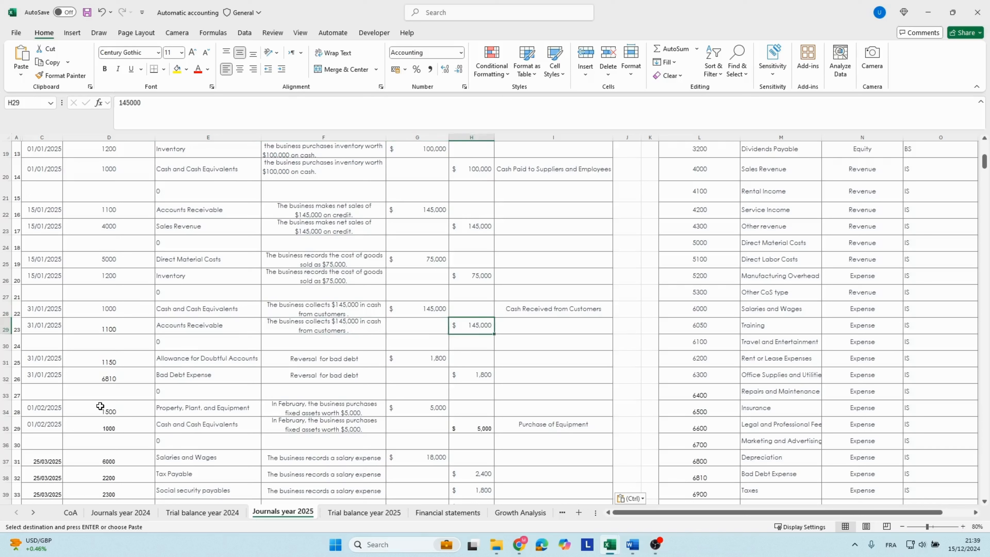
key(Up)
key(Left)
key(Down)
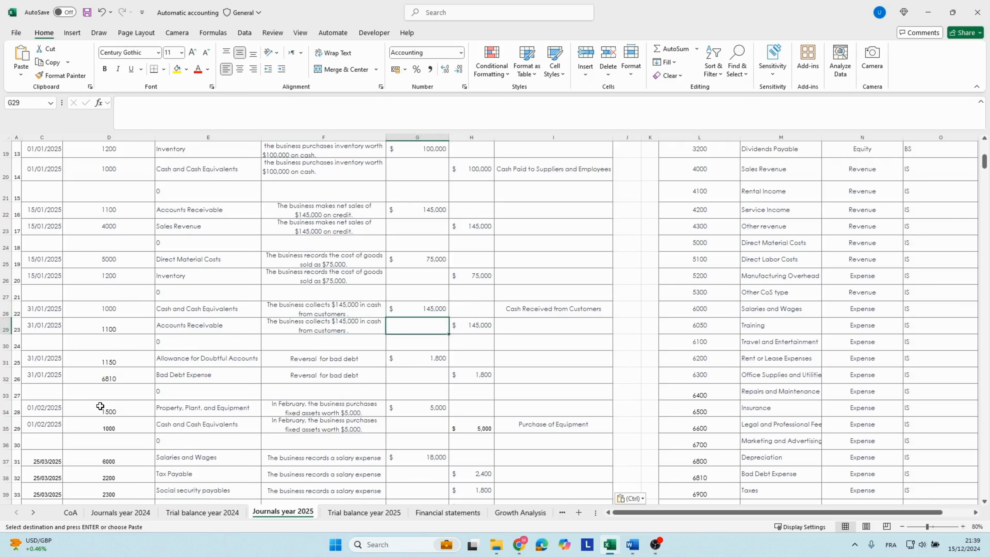
key(Up)
Follow the debit column from the bad debt reversal through the February fixed asset purchase to the salary entries.
key(Down)
key(Down)
key(Down)
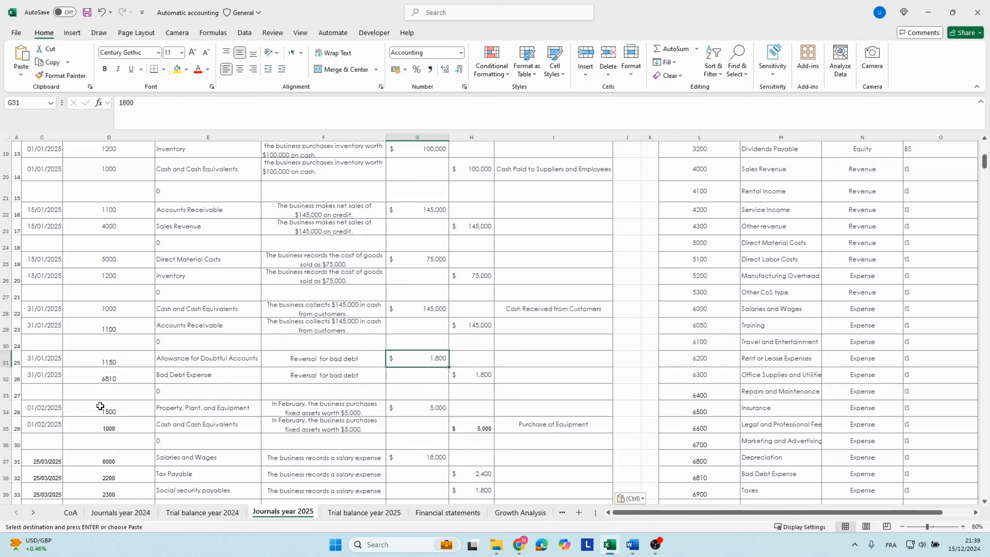
key(Down)
key(Down)
key(Down)
key(Down)
key(Down)
key(Down)
key(Down)
key(Down)
key(Down)
key(Down)
key(Down)
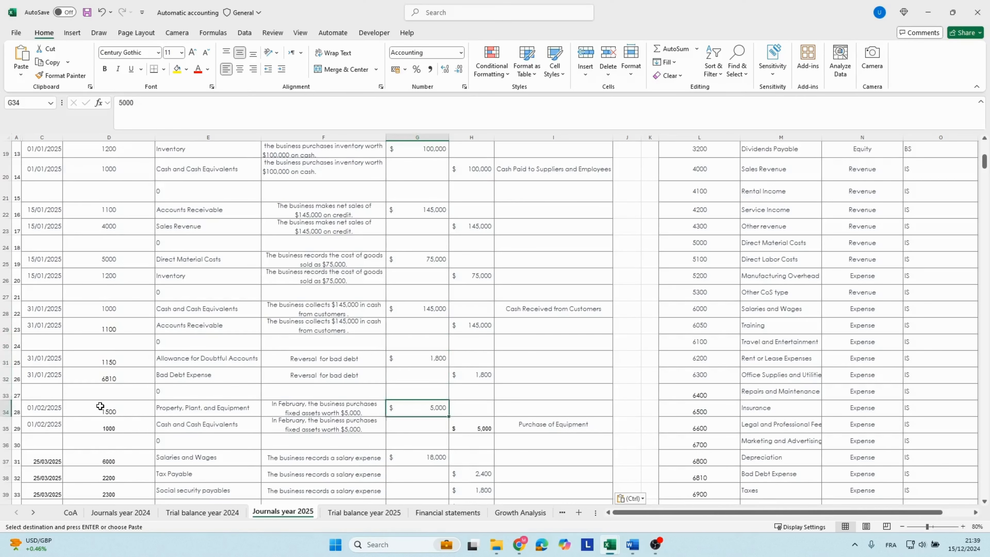
key(Down)
key(Down)
key(Down)
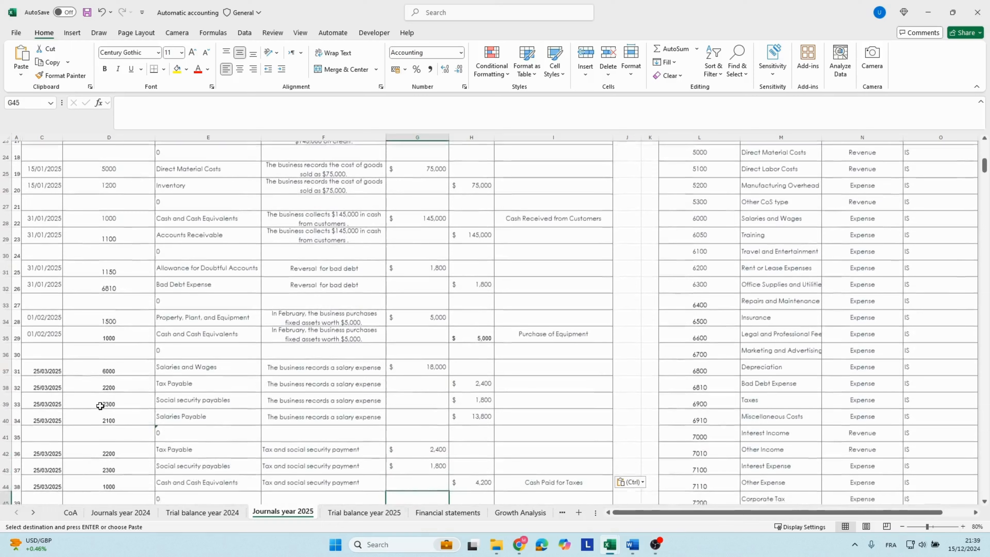
Review the March salary expense entry and the tax and social security payment that follows it.
key(Up)
key(Up)
key(Up)
key(Up)
key(Up)
key(Up)
key(Up)
key(Down)
Look through the salary payment and operating expense entries to the fiscal year 2025 depreciation debit in row 55.
key(Down)
key(Down)
key(Down)
key(Down)
key(Down)
key(Down)
key(Down)
key(Down)
key(Down)
key(Down)
key(Down)
key(Down)
key(Down)
key(Down)
key(Down)
key(Down)
key(Down)
key(Down)
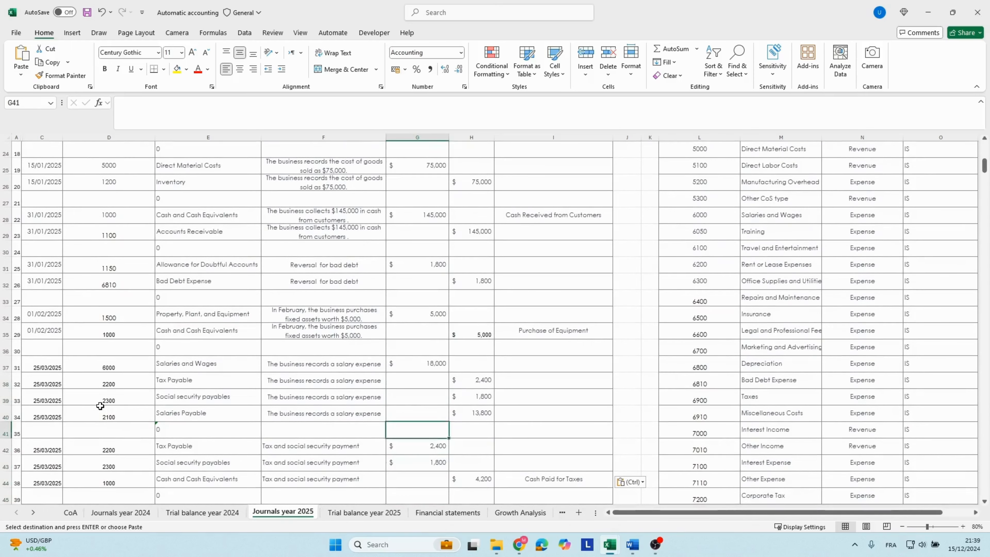
key(Down)
key(Down)
key(Down)
key(Down)
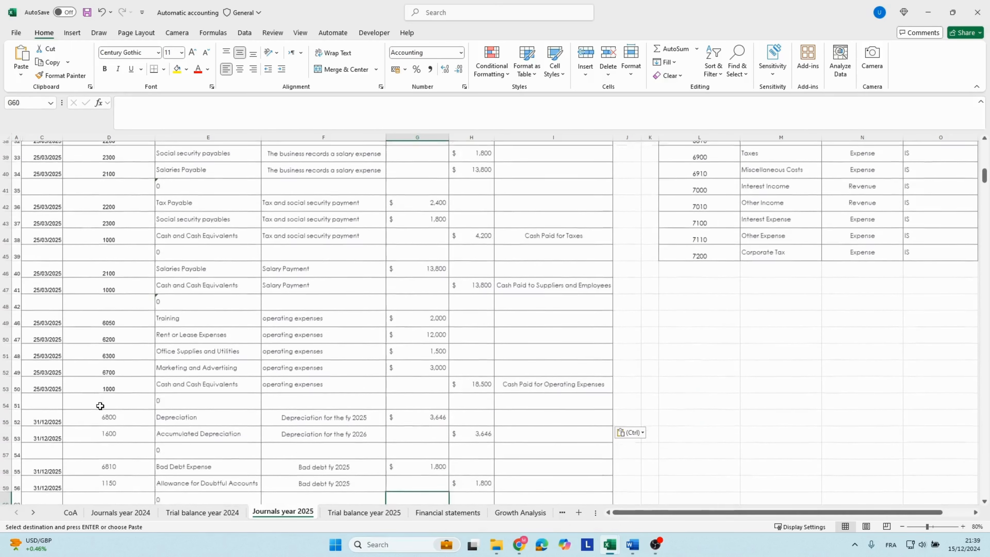
key(Up)
key(Up)
key(Up)
key(Up)
key(Up)
key(Up)
key(Up)
key(Up)
key(Up)
key(Up)
key(Down)
key(Down)
key(Down)
key(Down)
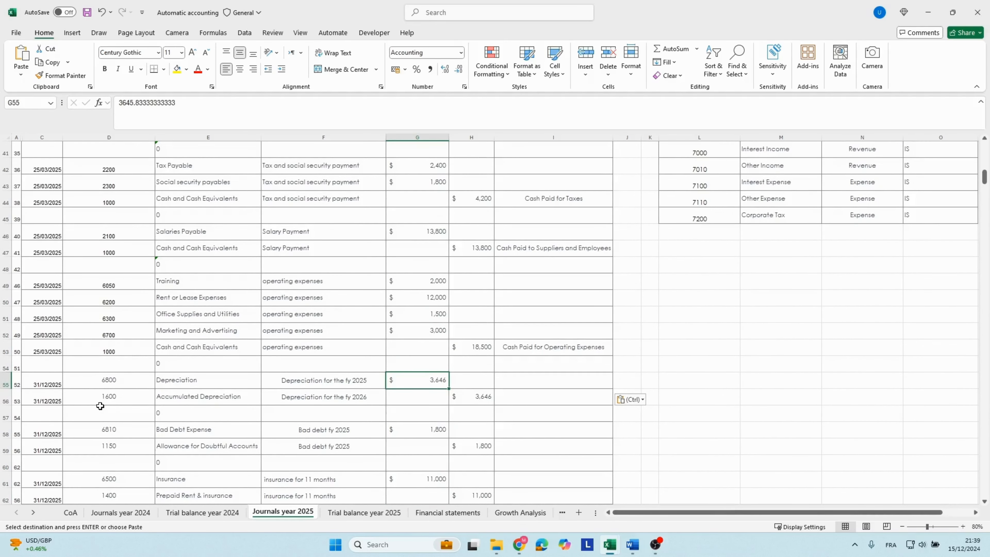
Open the Depreciation calculation sheet and inspect the 2025 purchase values of assets AS-001 and AS-002.
click(37, 513)
click(37, 513)
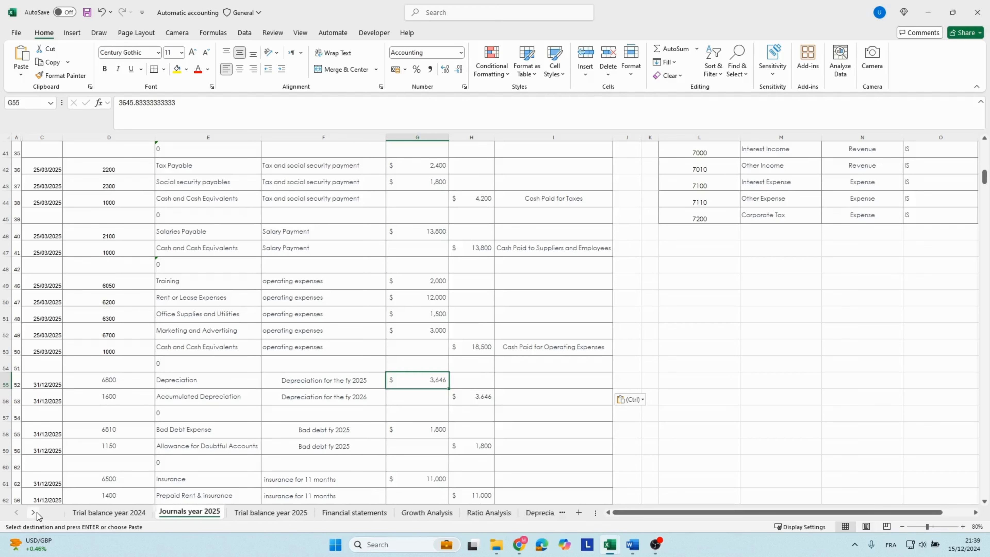
click(37, 513)
click(451, 514)
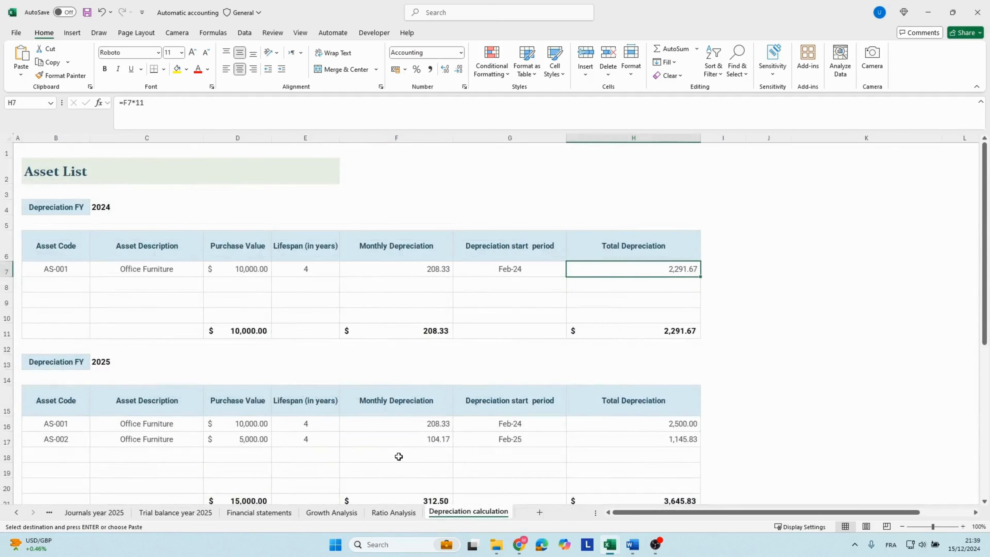
scroll(398, 457, down, 1)
click(154, 392)
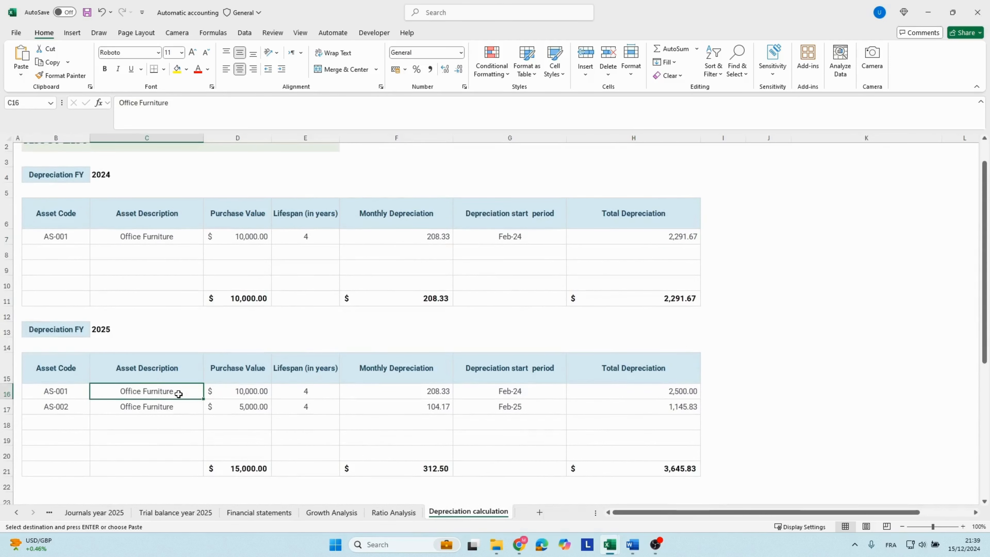
click(213, 392)
click(231, 407)
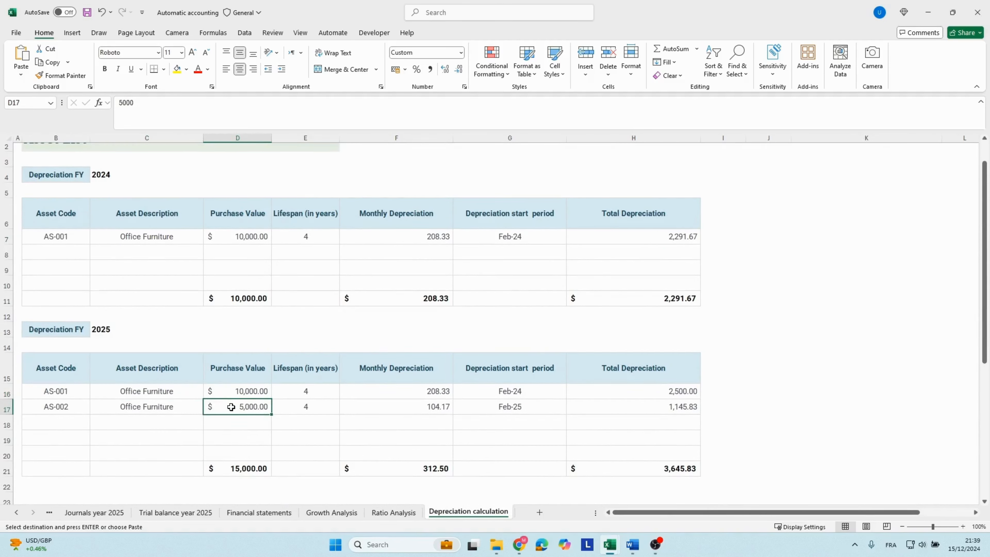
Check AS-002's lifespan and monthly depreciation, and the 2025 total depreciation formulas of both assets.
click(285, 408)
click(411, 408)
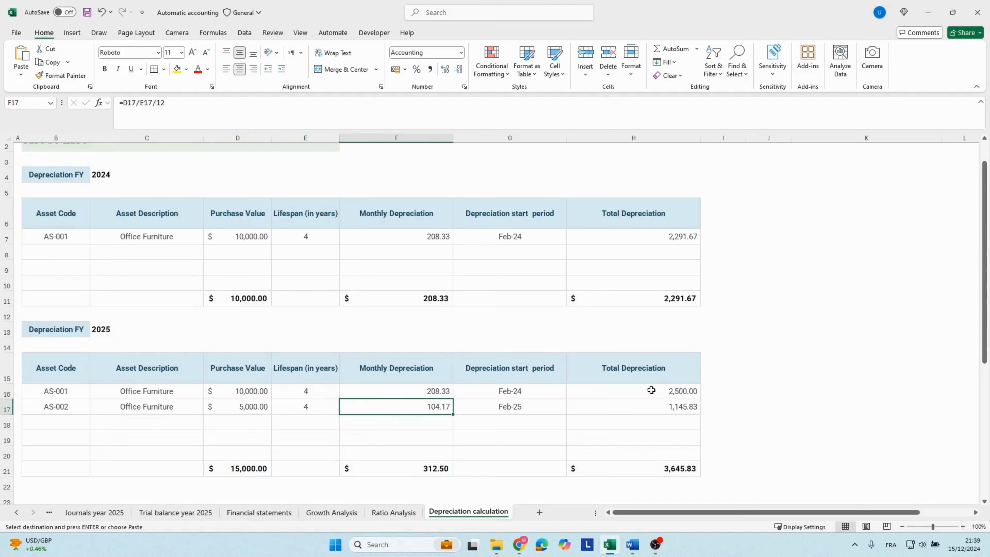
click(677, 390)
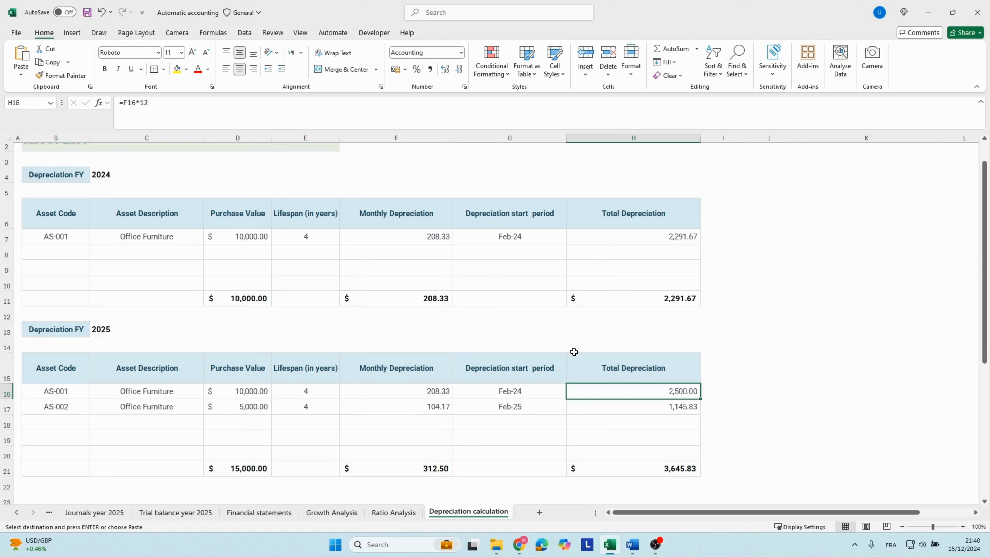
key(Down)
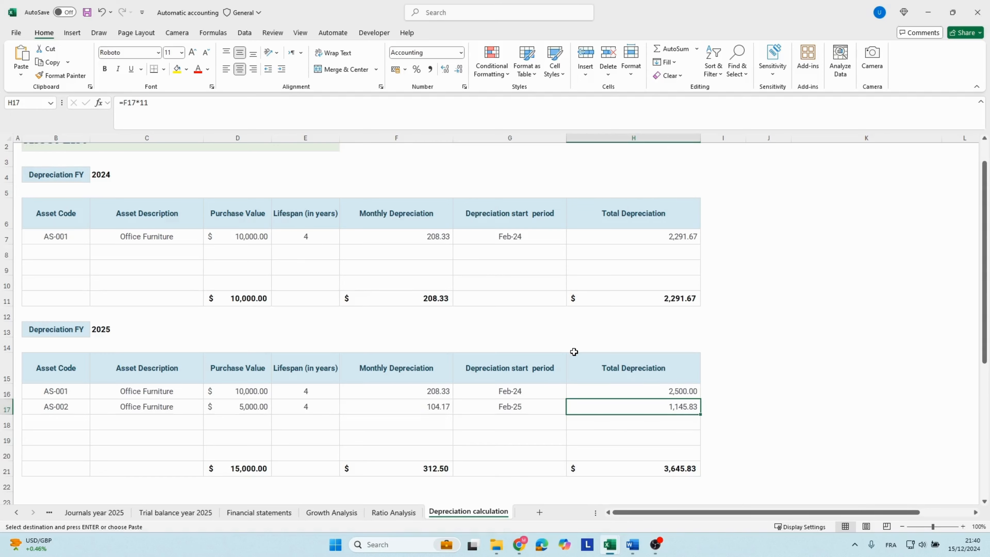
Return to the 2025 journal and verify the account and debit amount of the depreciation entry in row 55.
click(258, 512)
click(98, 512)
scroll(252, 415, down, 2)
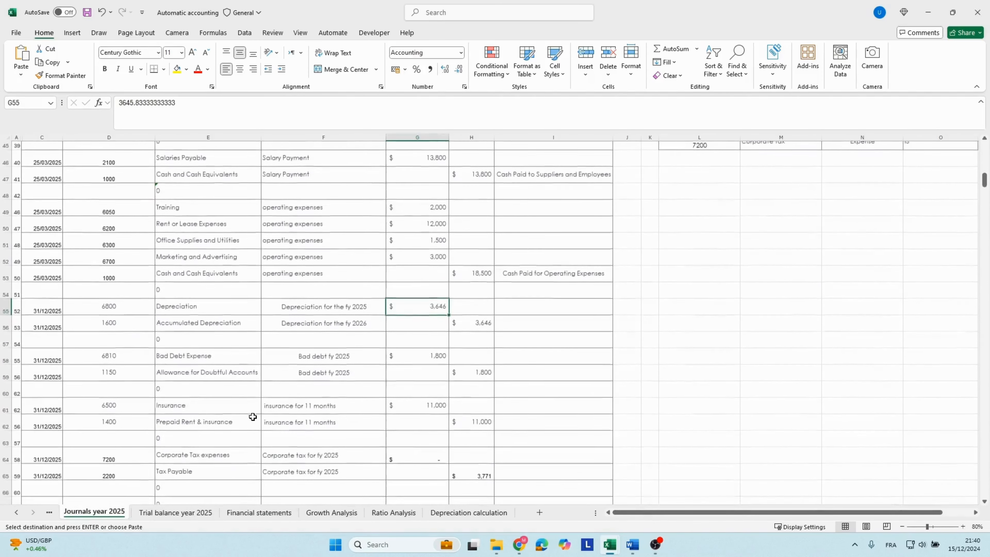
click(208, 308)
click(430, 310)
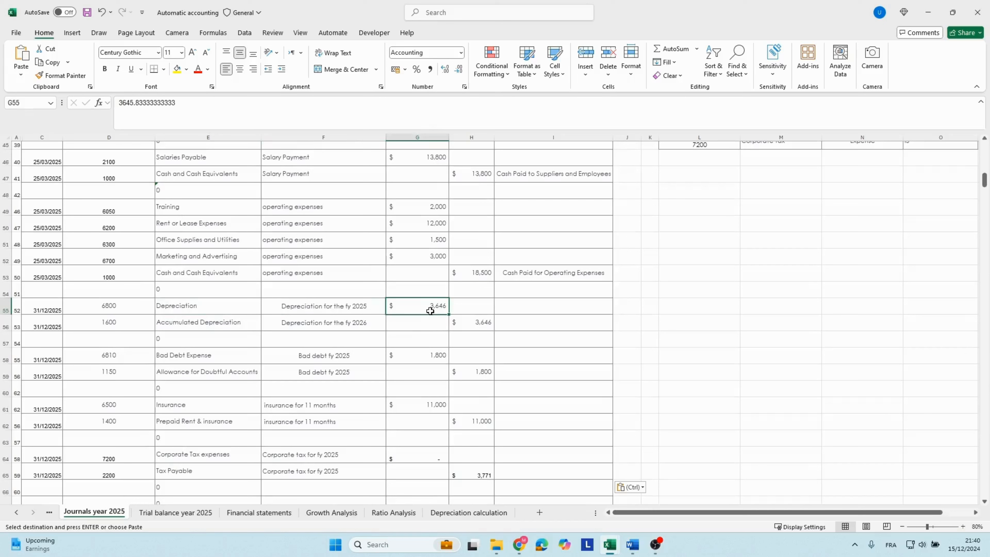
click(414, 322)
click(414, 303)
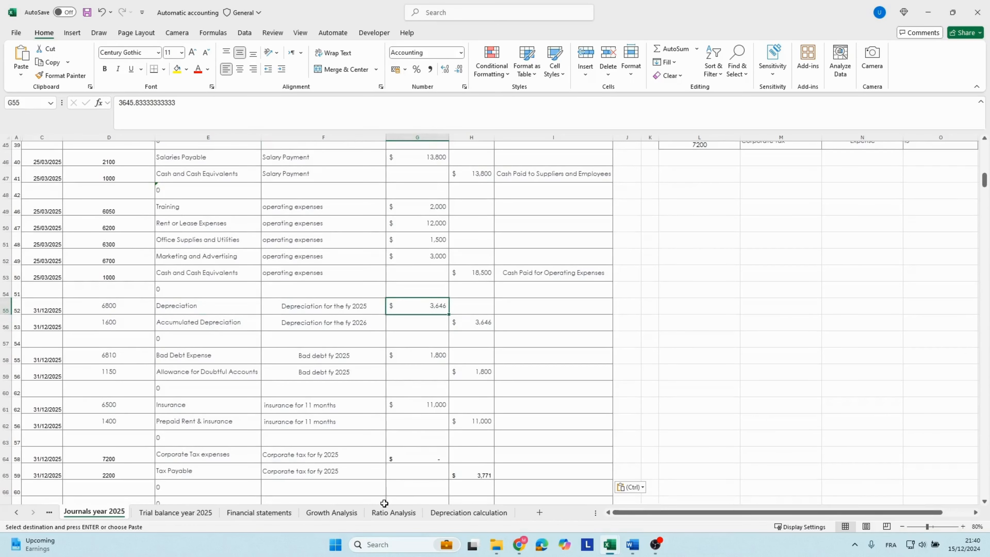
Compare the 2024 and 2025 accumulated depreciation on the balance sheet of the financial statements.
click(236, 514)
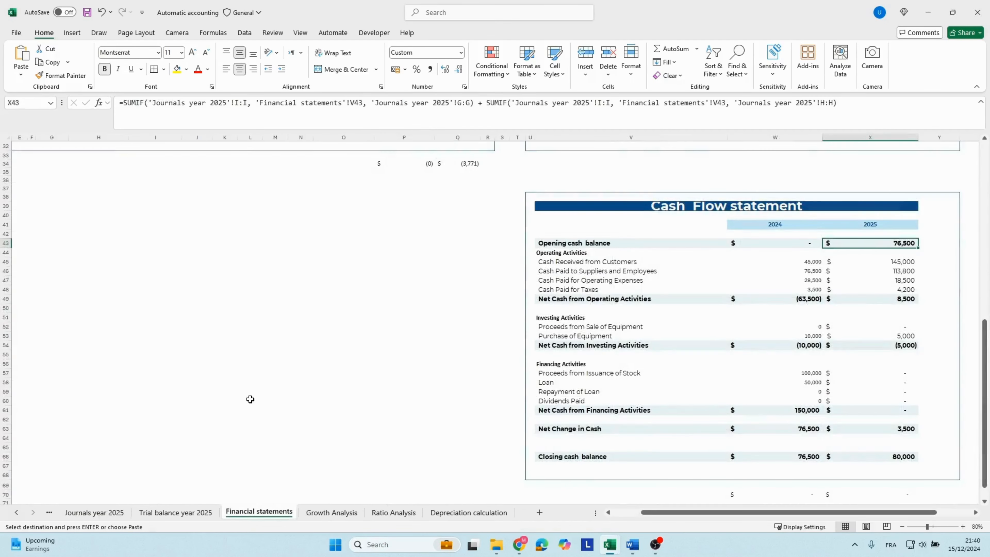
scroll(251, 398, up, 10)
click(133, 292)
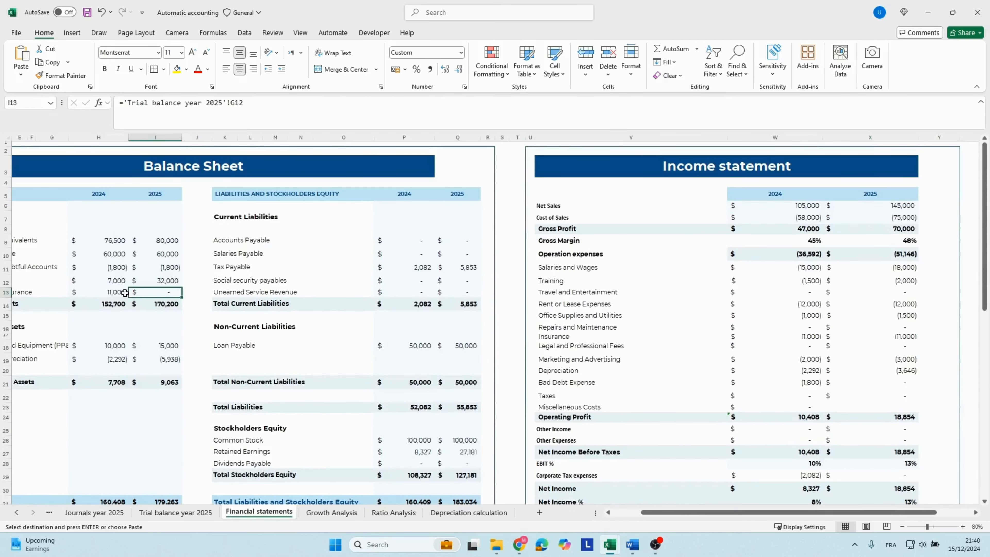
click(109, 361)
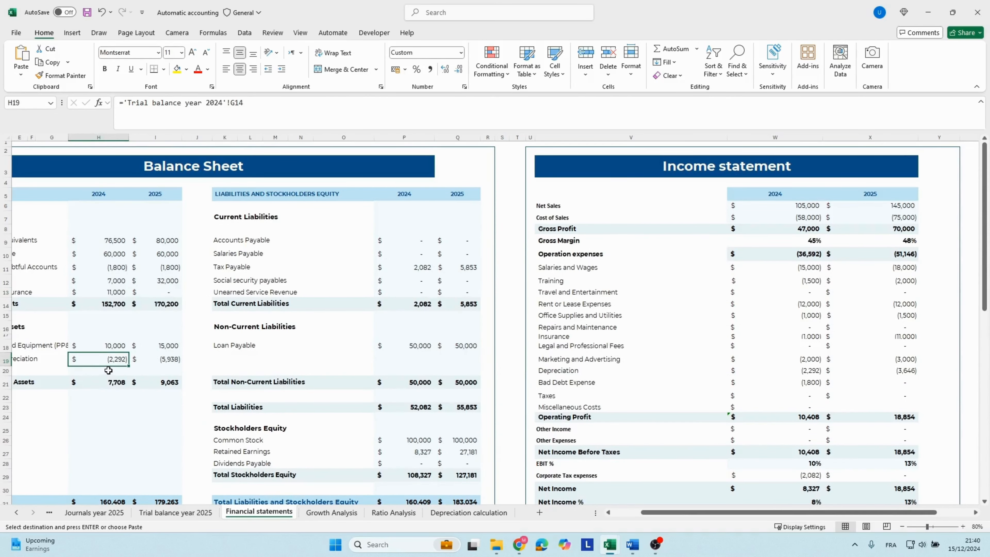
click(178, 360)
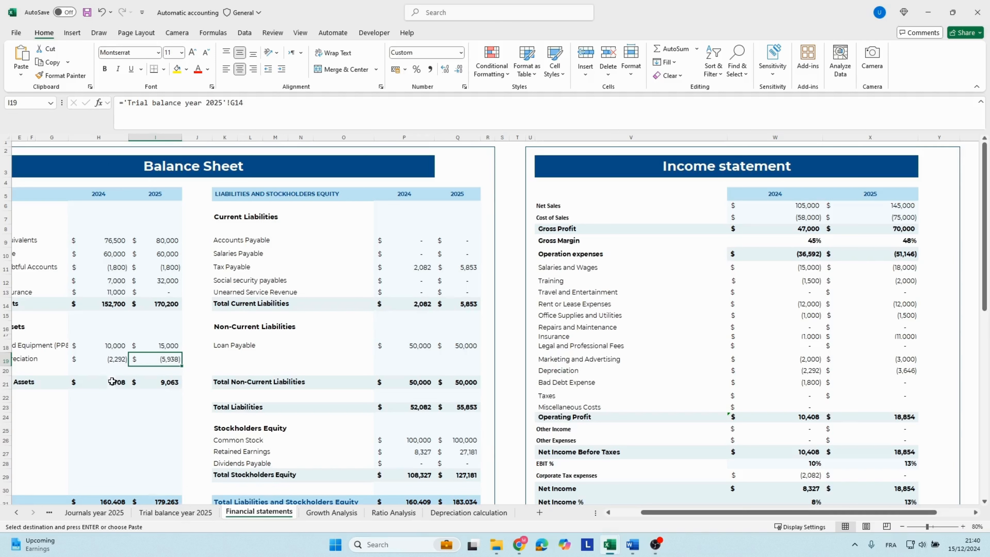
click(110, 365)
click(162, 363)
Go back to the 2025 journal and review the account name and description of the bad debt expense in row 58.
click(111, 513)
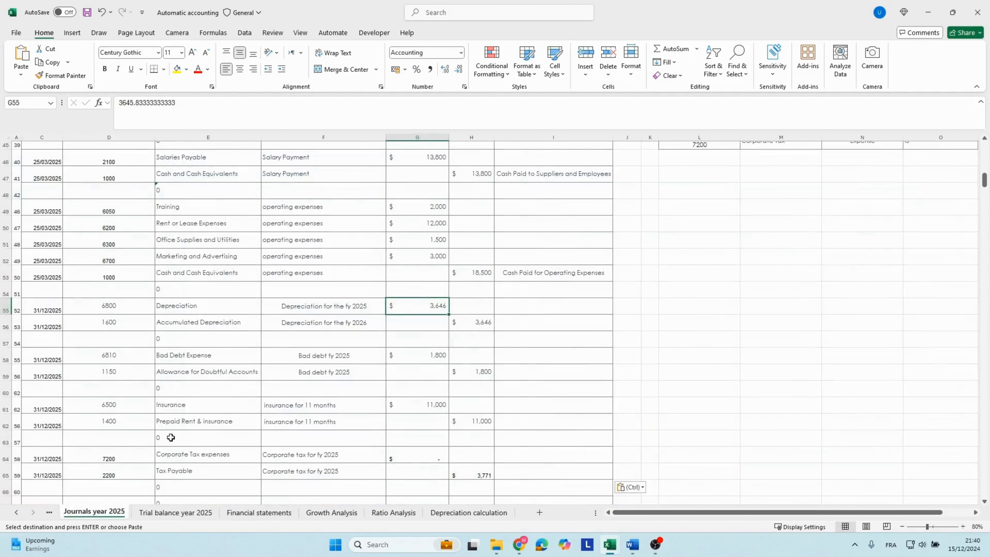
scroll(176, 434, down, 1)
click(222, 338)
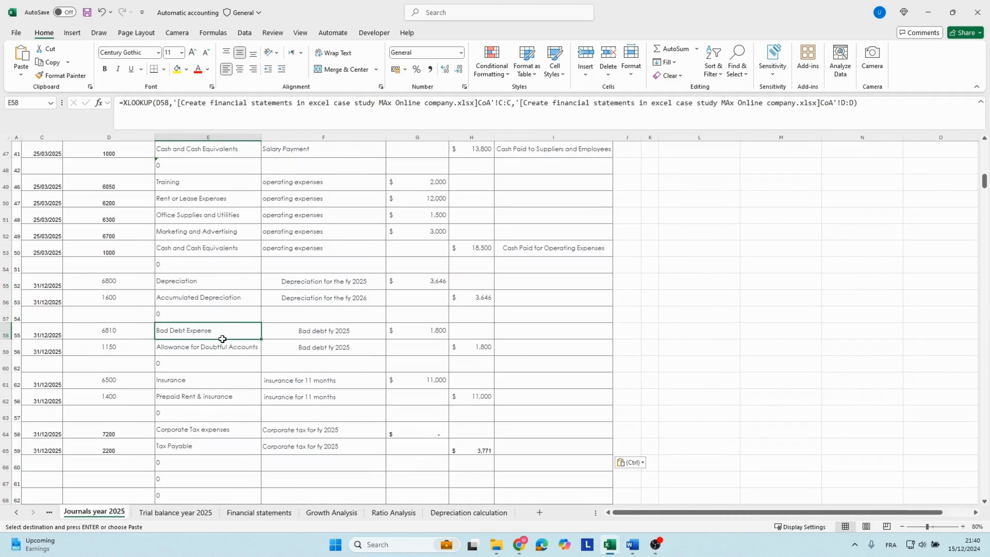
click(302, 334)
click(194, 328)
Check the 2025 account receivable balance on the balance sheet of the financial statements.
click(269, 519)
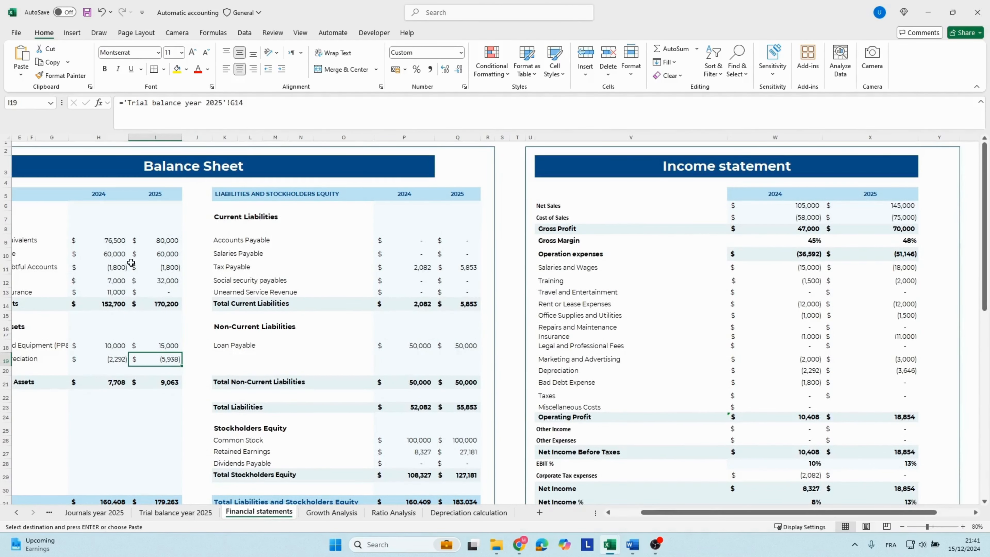
scroll(130, 262, left, 2)
click(244, 254)
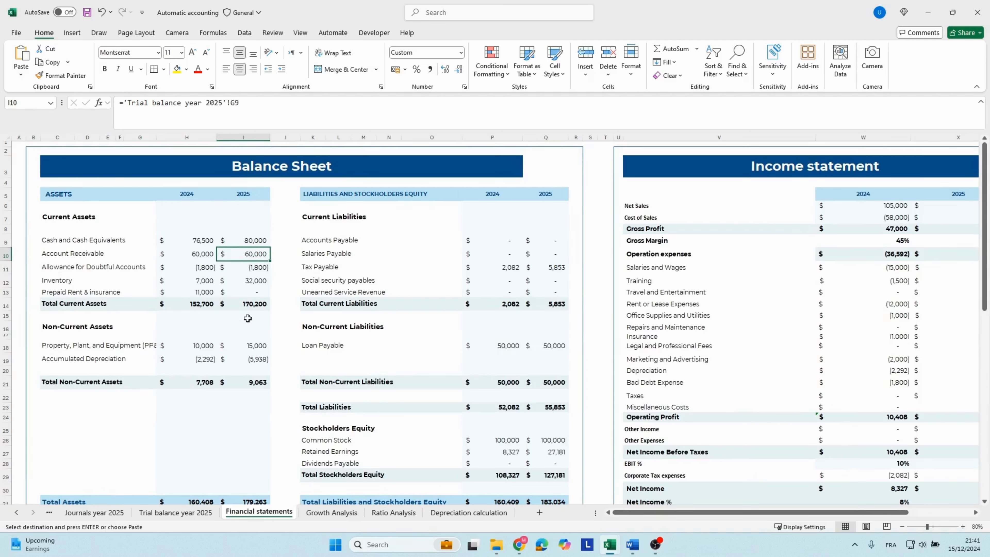
Return to the 2025 journal and check the description and debit amount of the bad debt expense in row 58.
click(111, 516)
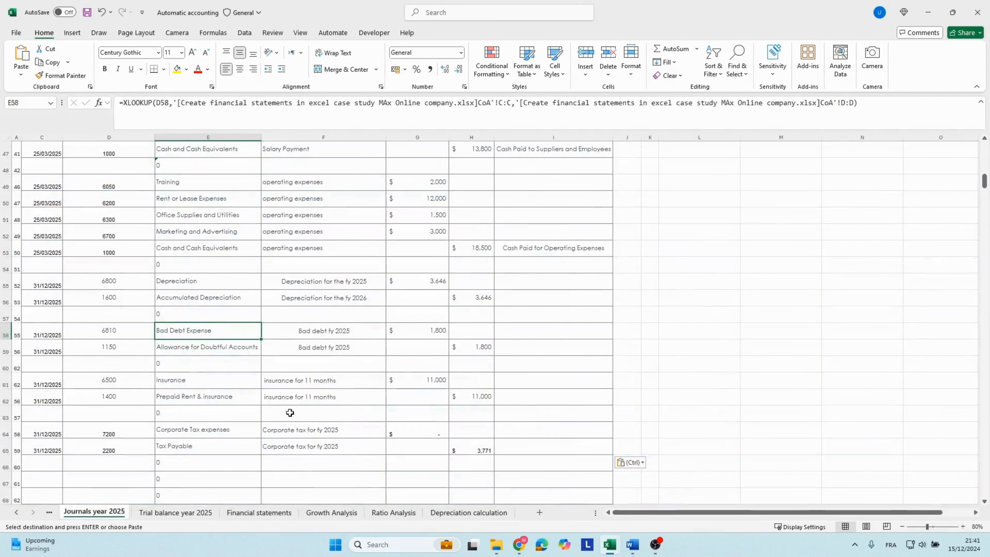
click(325, 332)
click(411, 334)
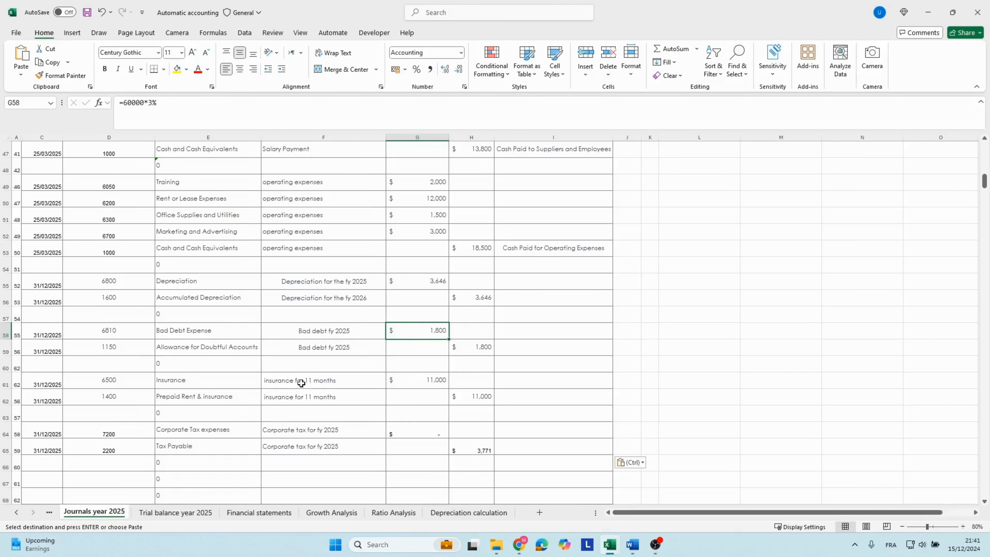
Review the insurance and prepaid rent & insurance entry in rows 61 and 62, including account codes, descriptions and amounts.
click(215, 386)
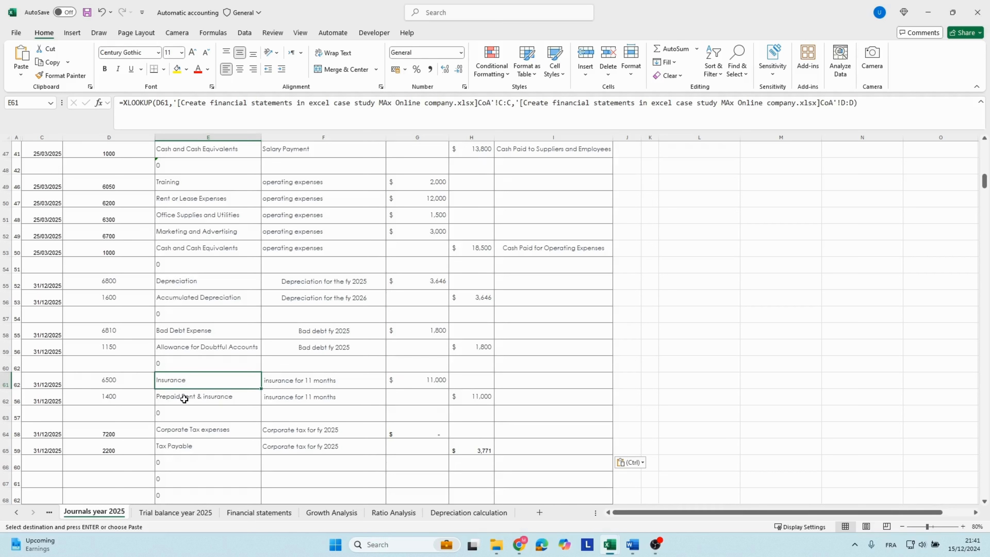
click(118, 383)
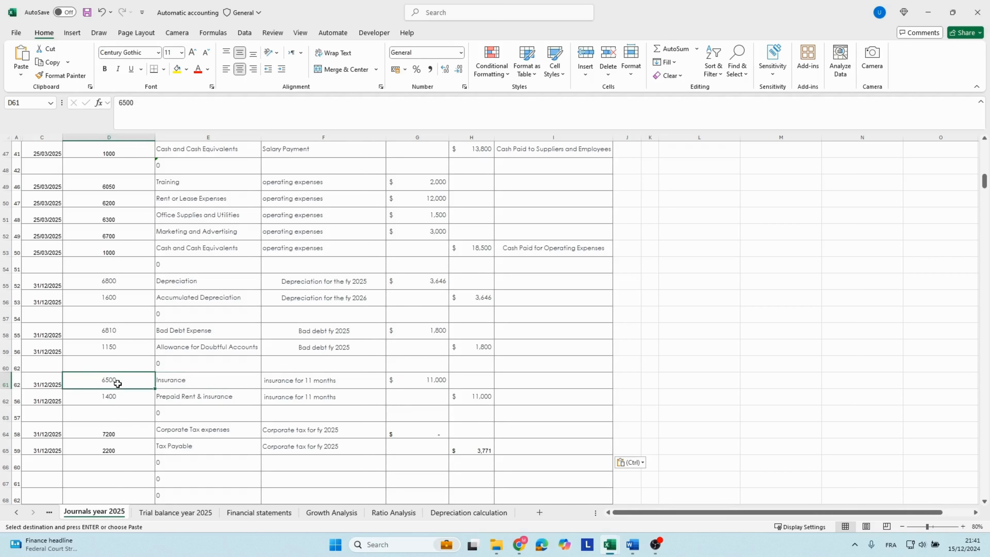
click(165, 381)
click(314, 375)
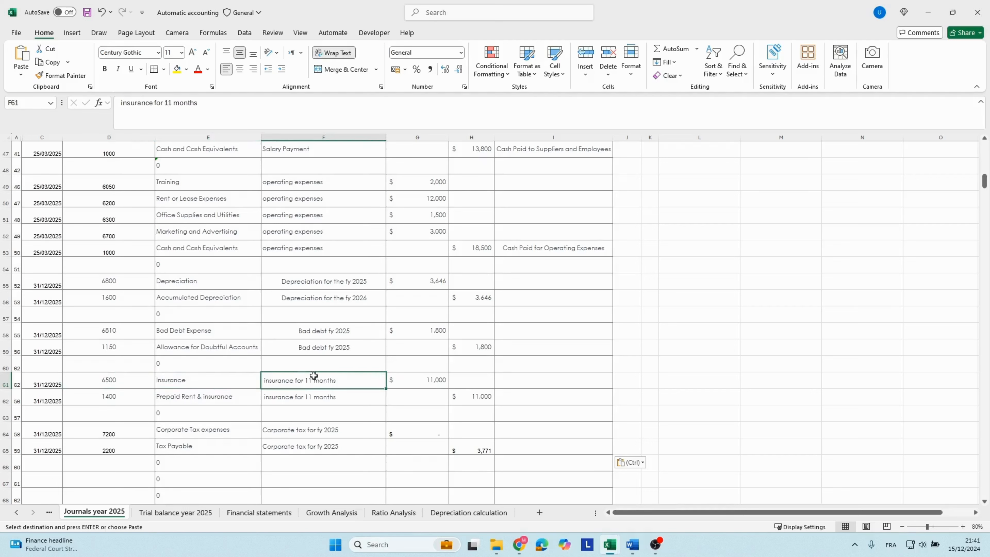
click(413, 377)
click(119, 399)
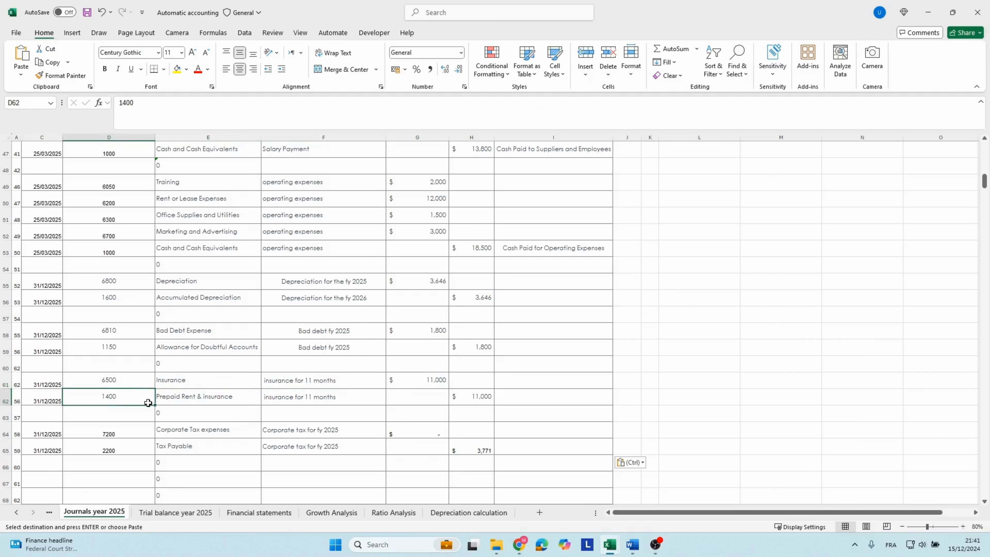
click(311, 397)
click(483, 398)
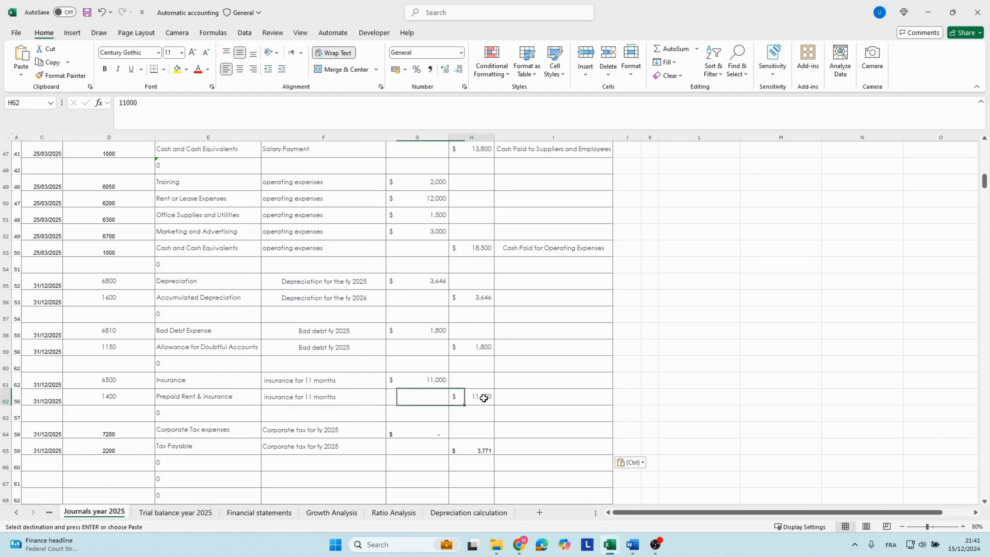
Review the date, account code, account name and description of the corporate tax expense in row 64.
scroll(391, 415, down, 1)
click(209, 384)
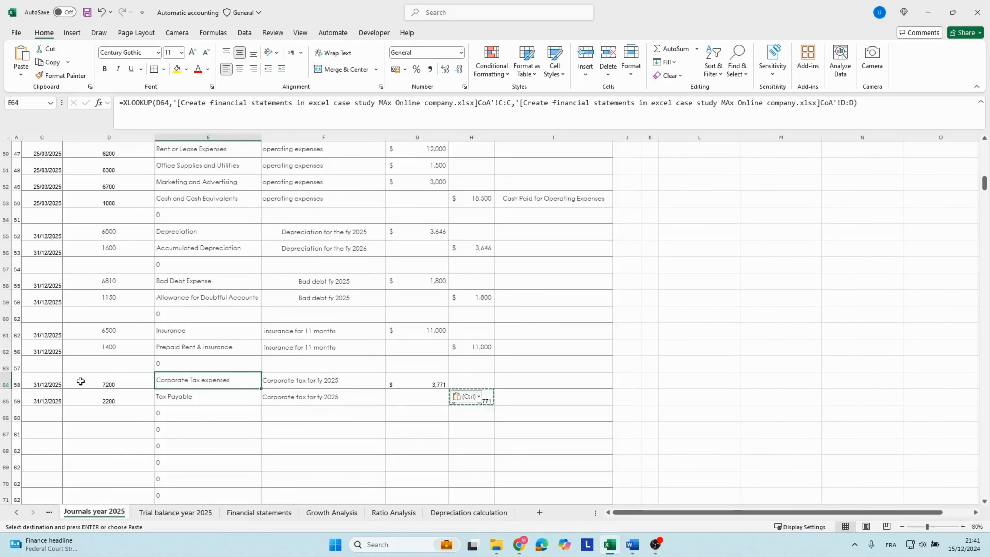
click(80, 381)
click(42, 381)
click(230, 385)
click(278, 381)
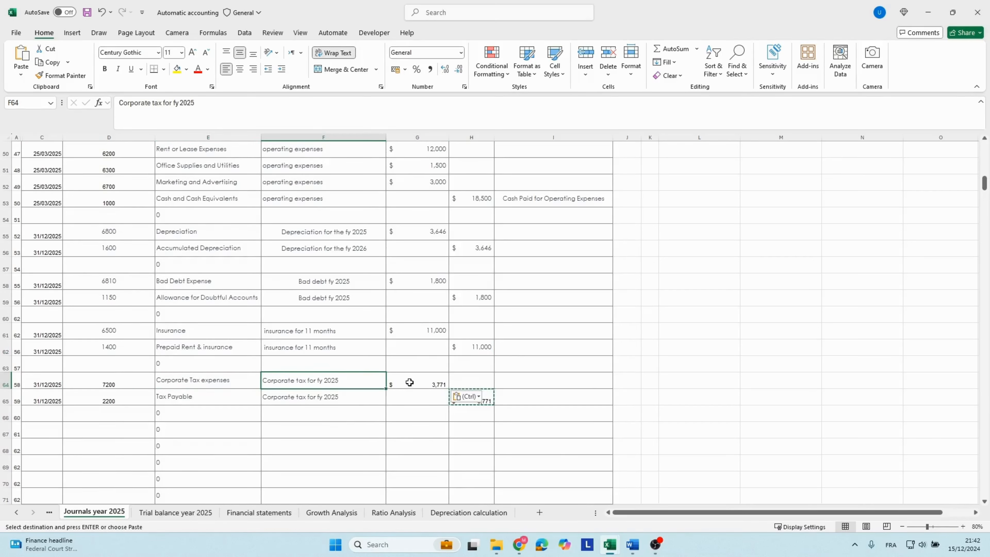
Calculate the corporate tax debit in G64 as 20% of the 2025 net income before taxes from the Financial statements sheet.
click(409, 383)
text(=)
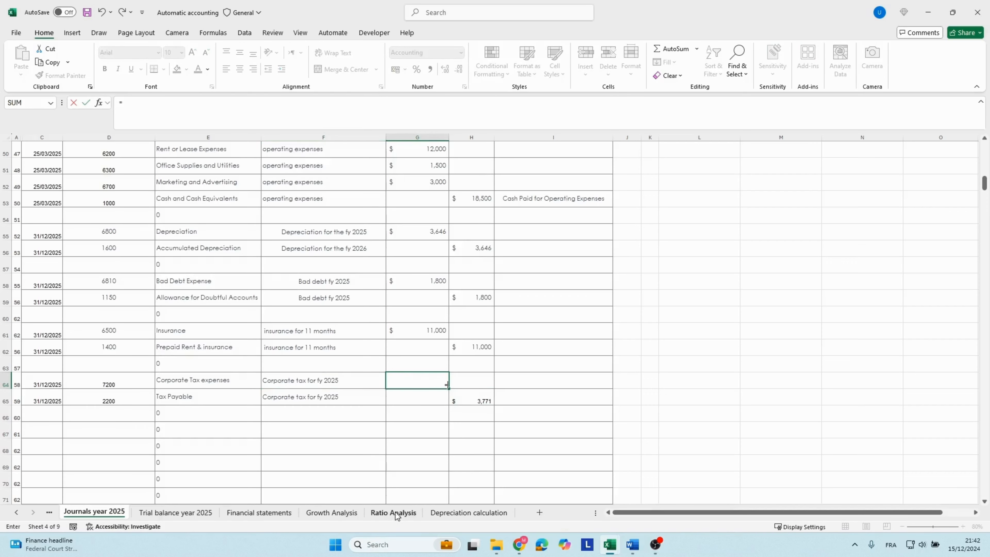
click(259, 512)
scroll(593, 436, down, 1)
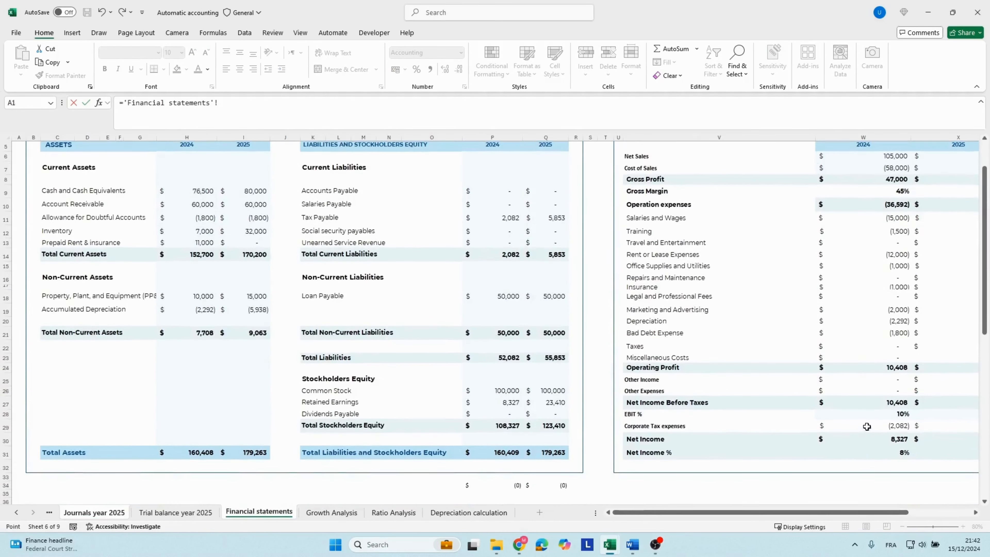
scroll(877, 512, right, 3)
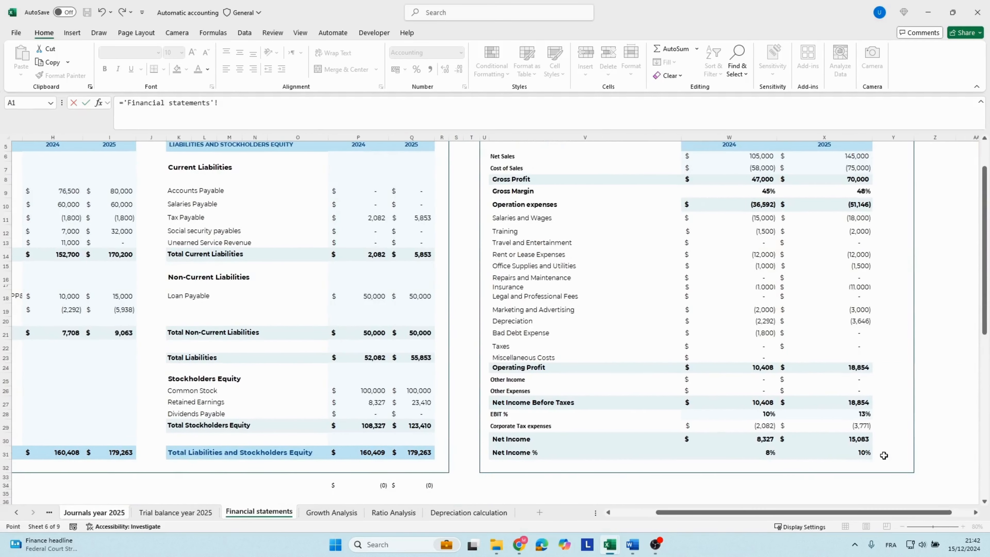
click(850, 402)
text(*)
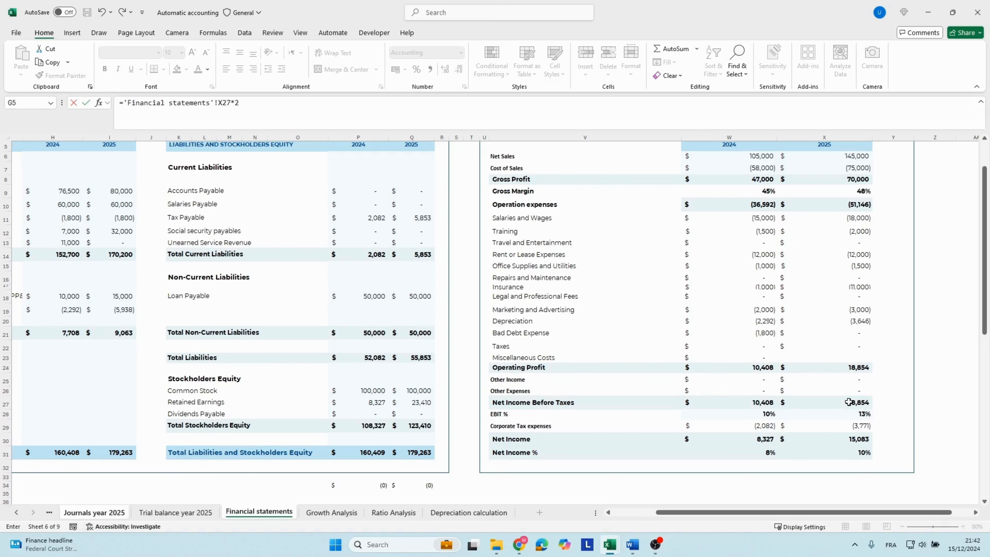
text(20%)
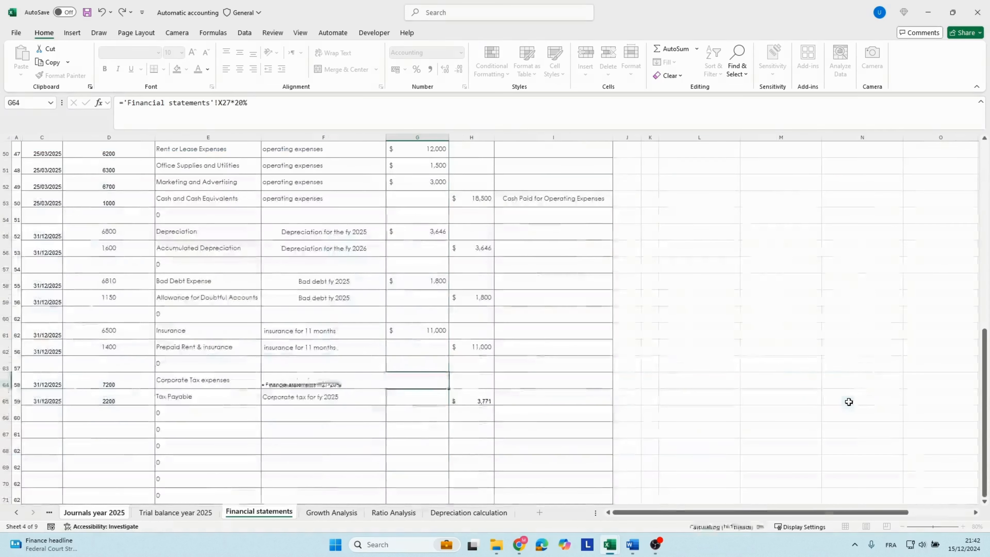
key(Return)
Check the corporate tax debit in G64 against the Tax Payable credit in H65.
click(406, 375)
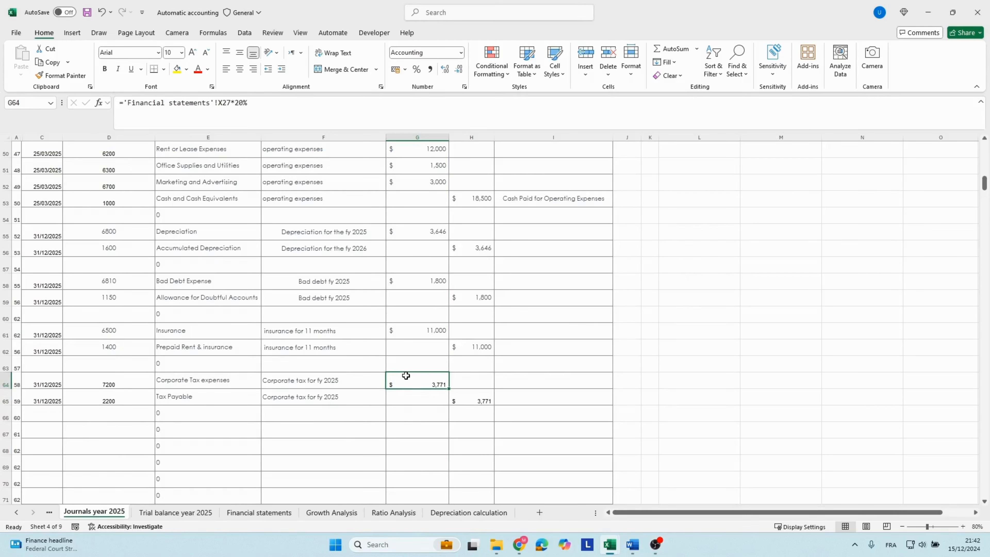
key(Down)
key(Right)
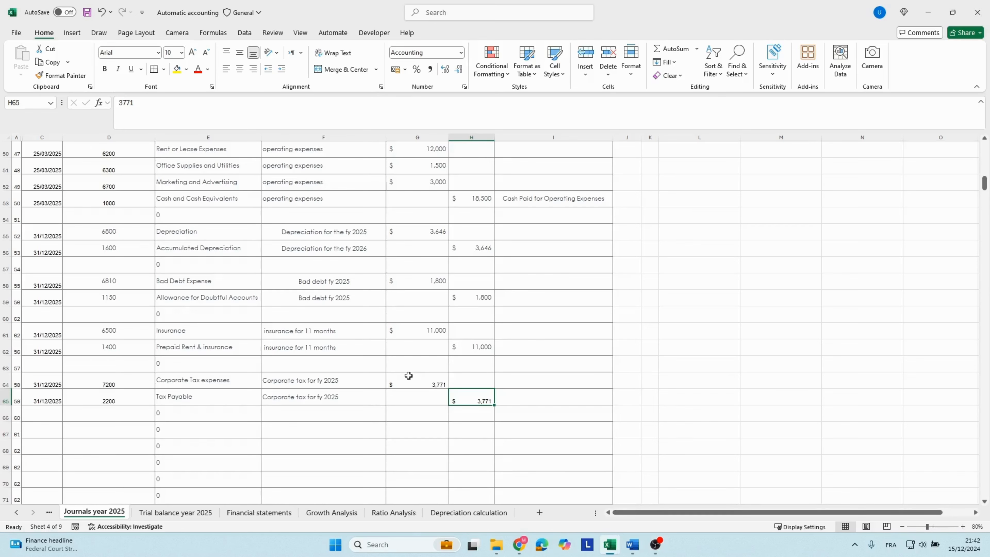
Go to the balance sheet in the financial statements and view the 2024 and 2025 asset columns.
click(238, 514)
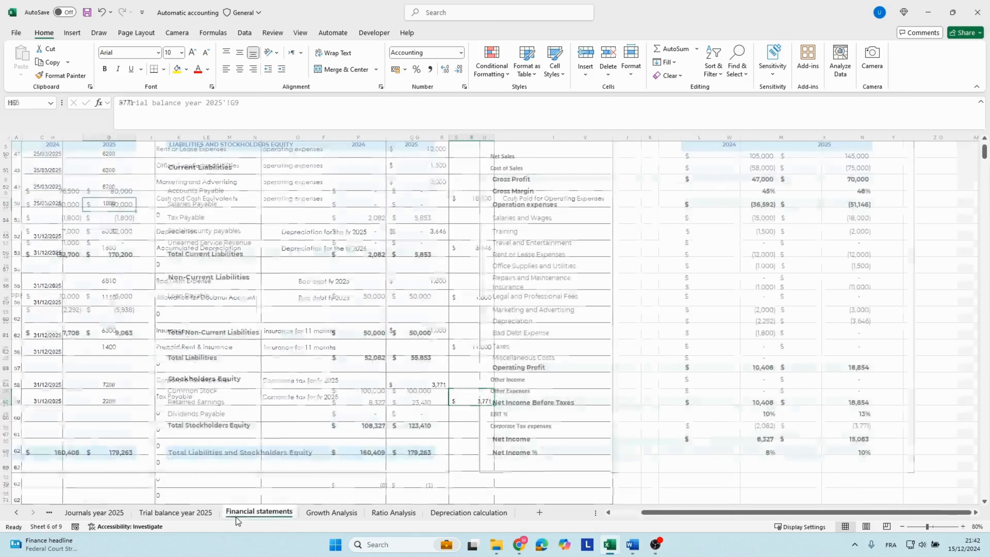
scroll(323, 384, up, 2)
click(269, 292)
scroll(267, 294, left, 3)
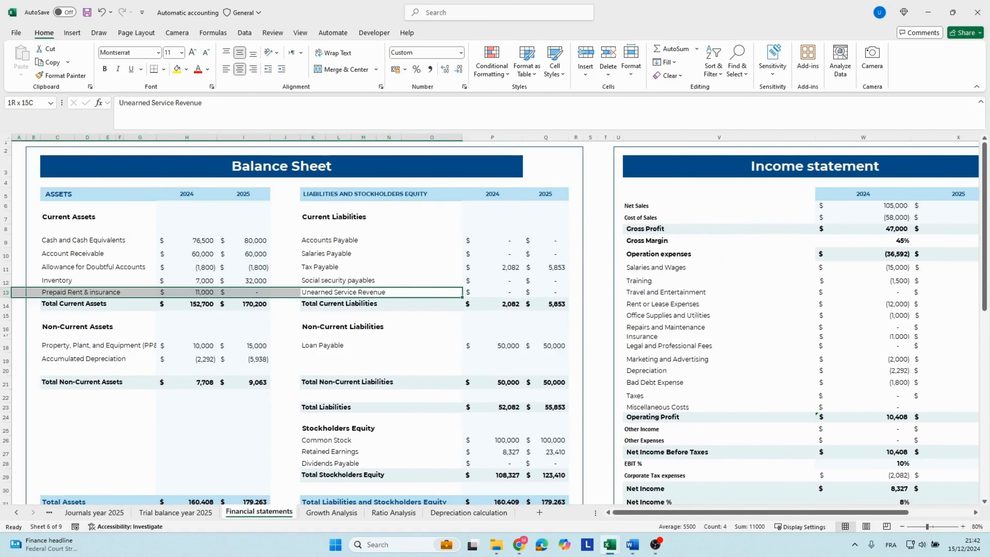
click(187, 230)
click(61, 194)
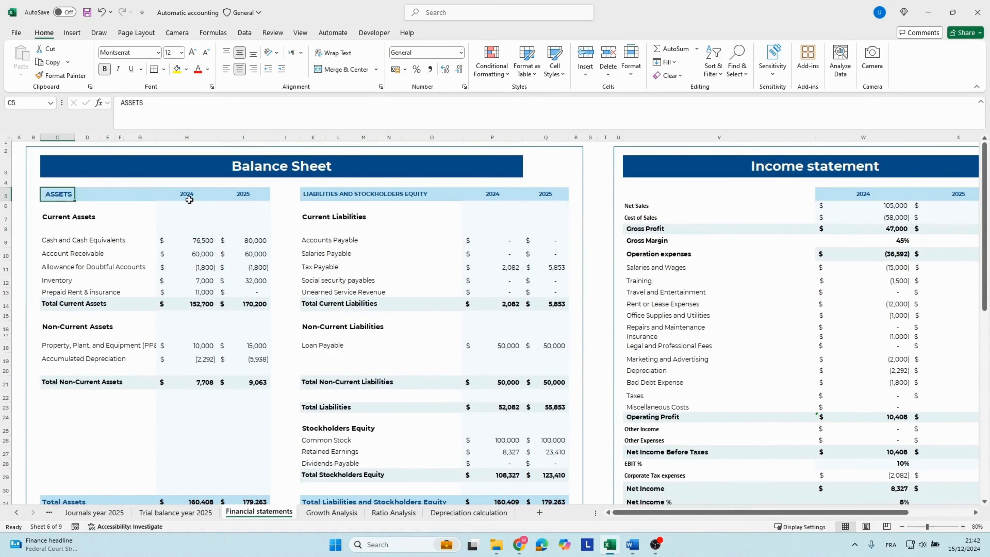
click(187, 195)
click(242, 196)
Examine the 2025 balance sheet totals for assets, liabilities and stockholders' equity.
key(Down)
key(Down)
key(Down)
key(Down)
key(Down)
key(Down)
key(Down)
key(Down)
key(Down)
key(Down)
key(Down)
key(Down)
key(Down)
key(Down)
key(Down)
key(Down)
key(Down)
key(Down)
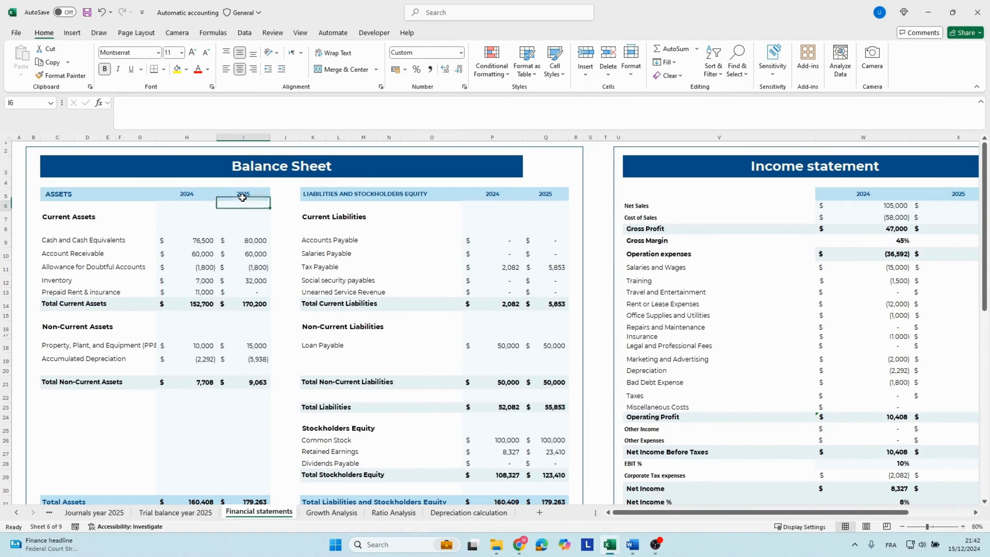
key(Down)
key(Down)
key(Down)
key(Down)
key(Down)
key(Down)
key(Down)
key(Down)
key(Down)
key(Down)
key(Down)
key(Down)
key(Down)
key(Down)
key(Up)
key(Up)
key(Up)
key(Up)
key(Up)
key(Up)
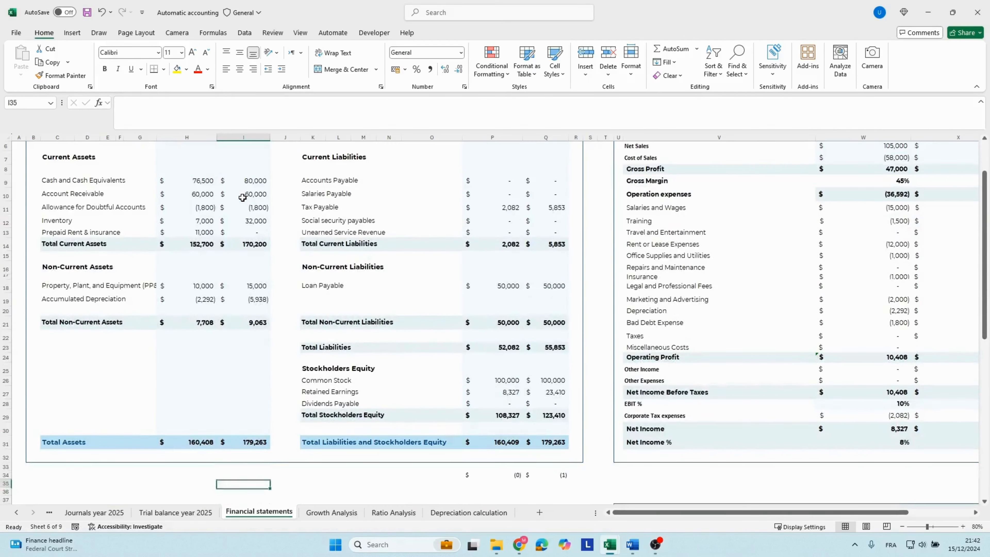
key(Right)
key(Right)
key(Right)
key(Right)
key(Right)
key(Right)
key(Right)
key(Right)
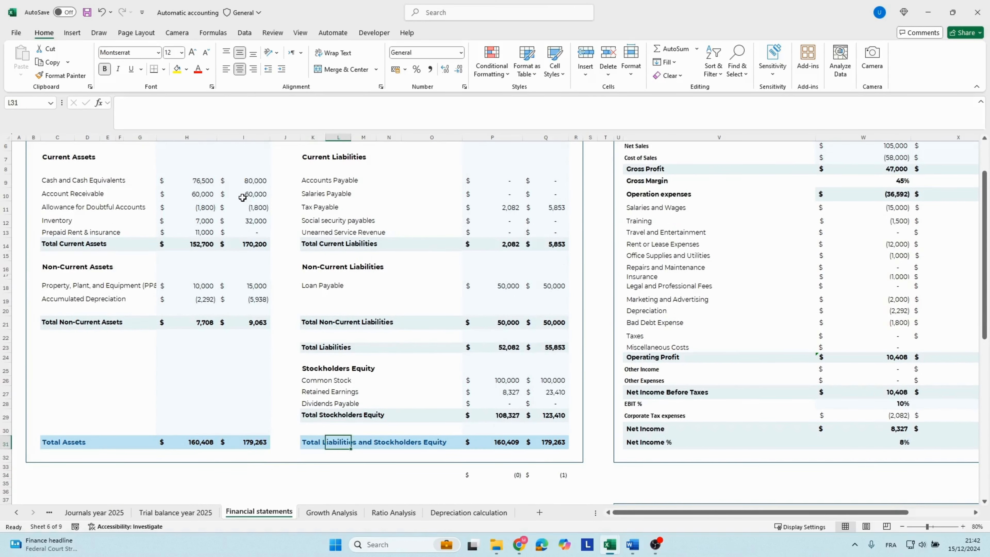
click(544, 348)
scroll(552, 267, up, 2)
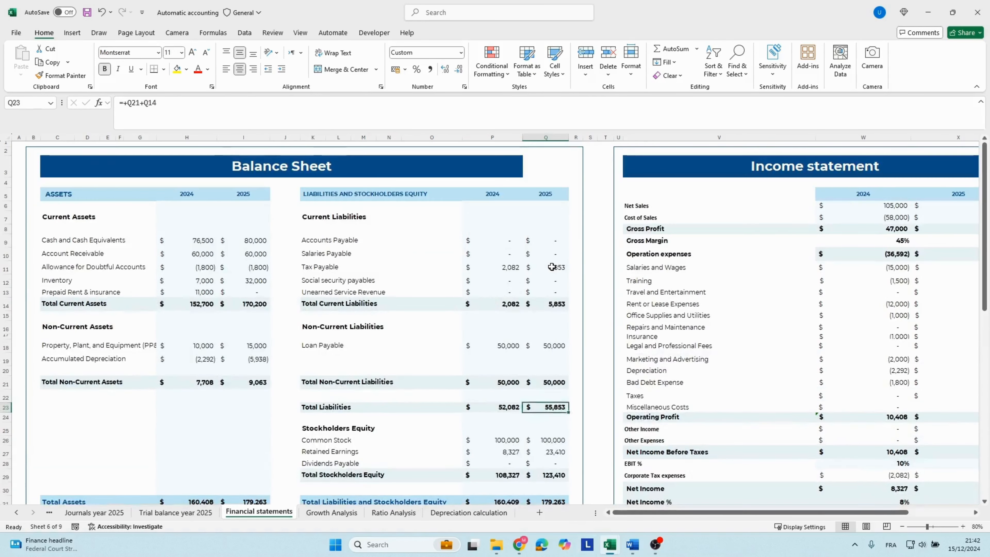
Compare the 2024 and 2025 net sales on the income statement.
key(Right)
key(Right)
key(Right)
key(Right)
key(Right)
key(Right)
key(Right)
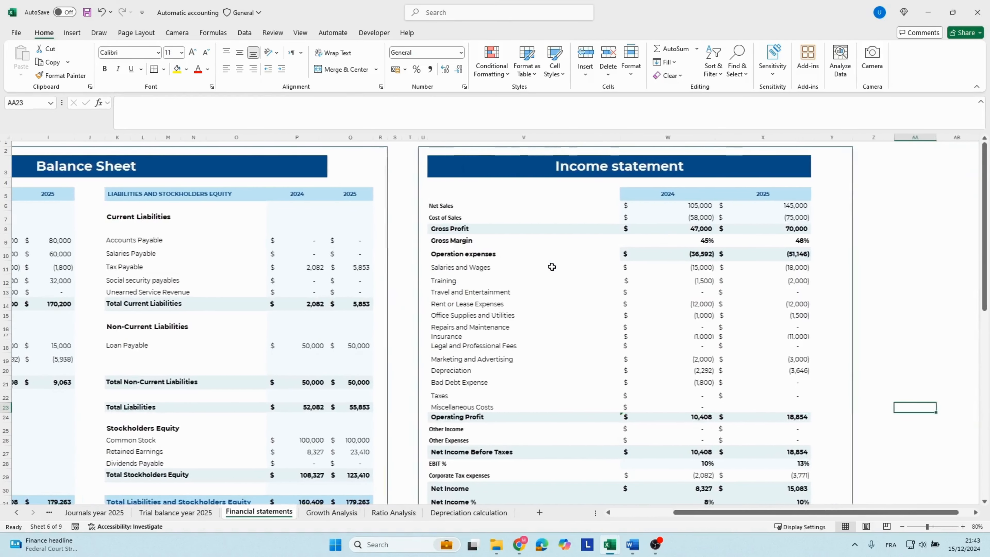
key(Up)
key(Up)
key(Up)
key(Up)
key(Up)
key(Up)
key(Up)
key(Up)
key(Up)
key(Up)
key(Up)
key(Up)
key(Up)
key(Up)
key(Up)
key(Up)
key(Up)
key(Up)
key(Up)
key(Up)
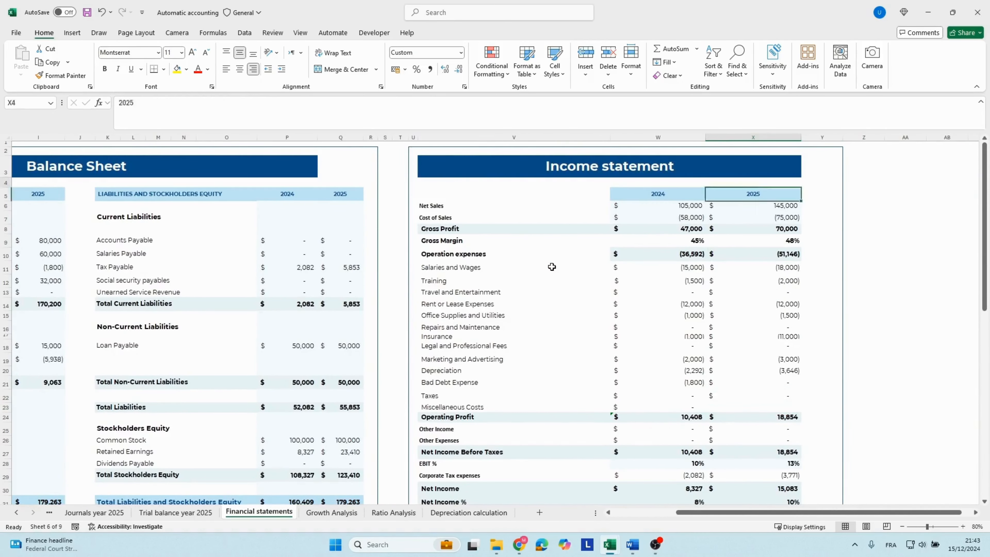
key(Down)
key(Down)
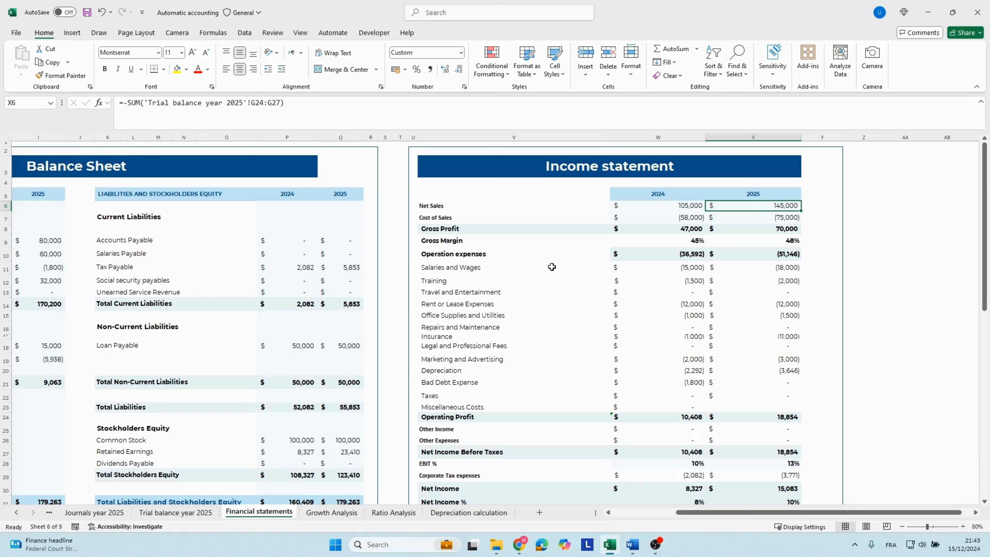
key(Left)
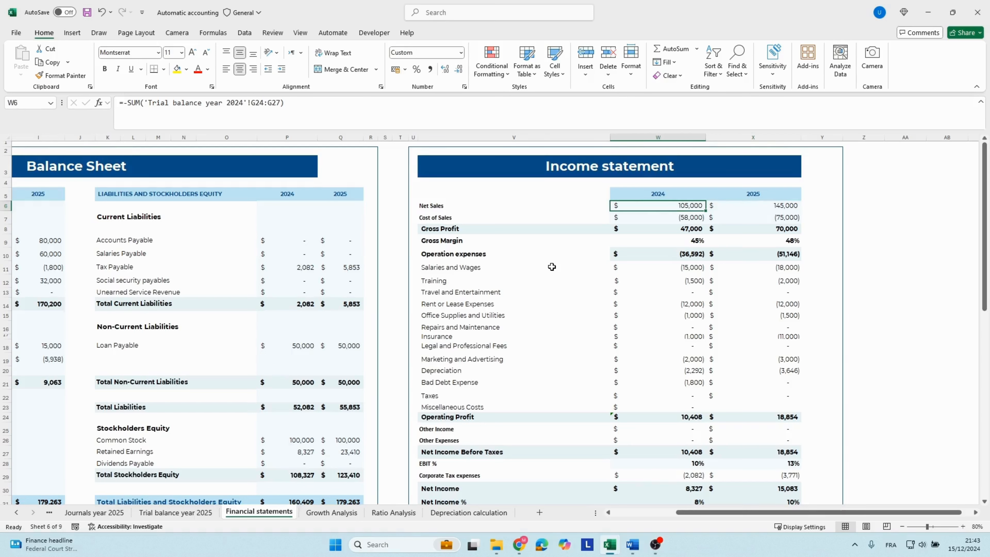
key(Right)
key(Right)
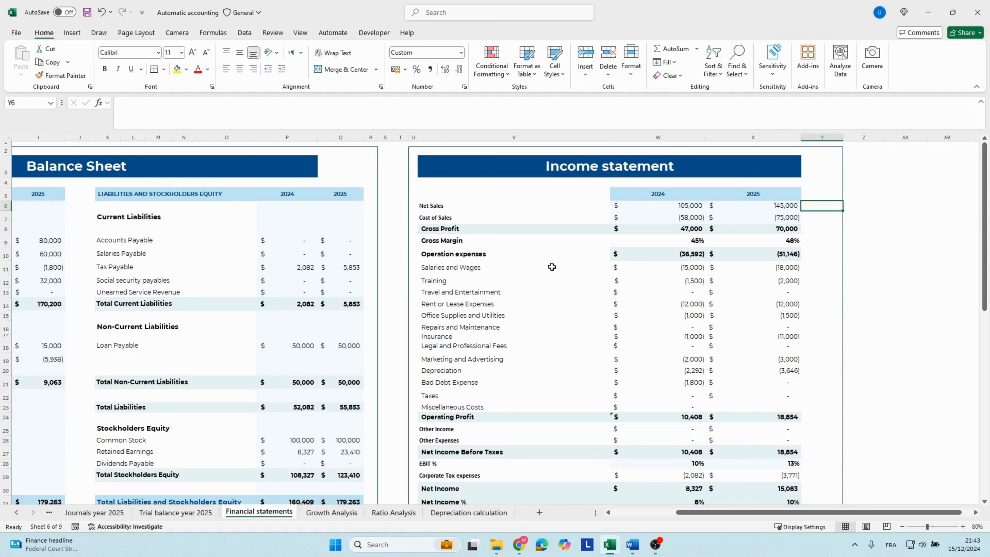
Examine the cash flow statement below the income statement through to the 2025 closing cash balance.
key(Left)
key(Down)
key(Down)
key(Down)
key(Down)
key(Down)
key(Down)
key(Down)
key(Down)
key(Down)
key(Down)
key(Down)
key(Down)
key(Down)
key(Down)
key(Down)
key(Down)
key(Down)
key(Down)
key(Down)
key(Down)
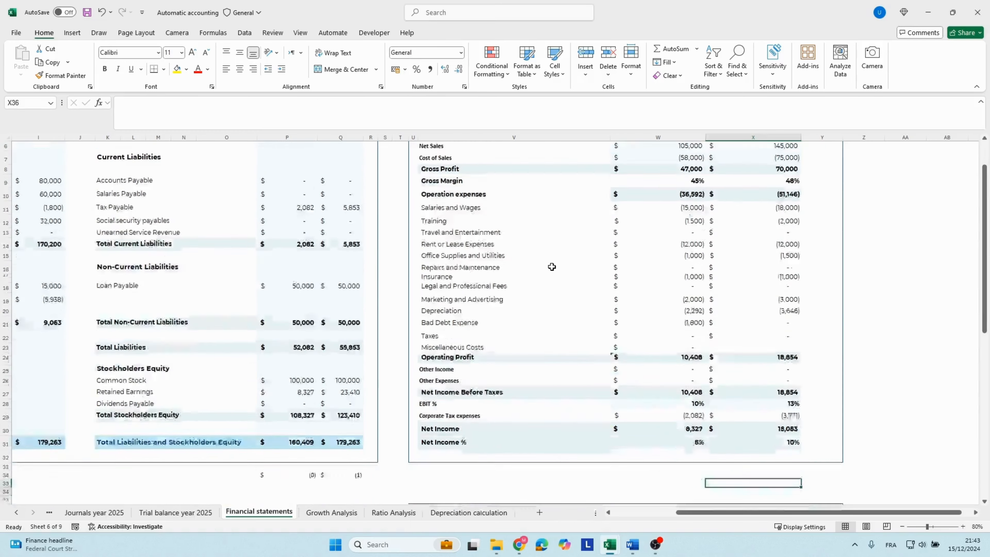
key(Down)
key(Down)
key(Down)
key(Down)
key(Down)
key(Down)
key(Down)
key(Down)
key(Down)
key(Down)
key(Down)
key(Down)
key(Down)
key(Down)
key(Down)
key(Down)
key(Down)
key(Down)
key(Down)
key(Down)
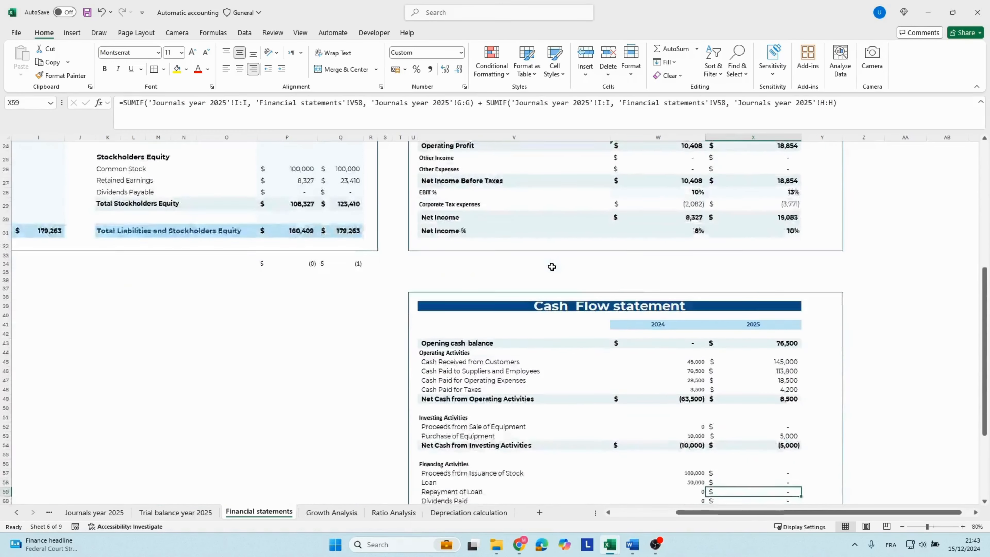
key(Down)
key(Down)
key(Down)
key(Down)
key(Down)
key(Down)
key(Down)
key(Down)
key(Down)
key(Down)
key(Down)
key(Down)
key(Down)
key(Down)
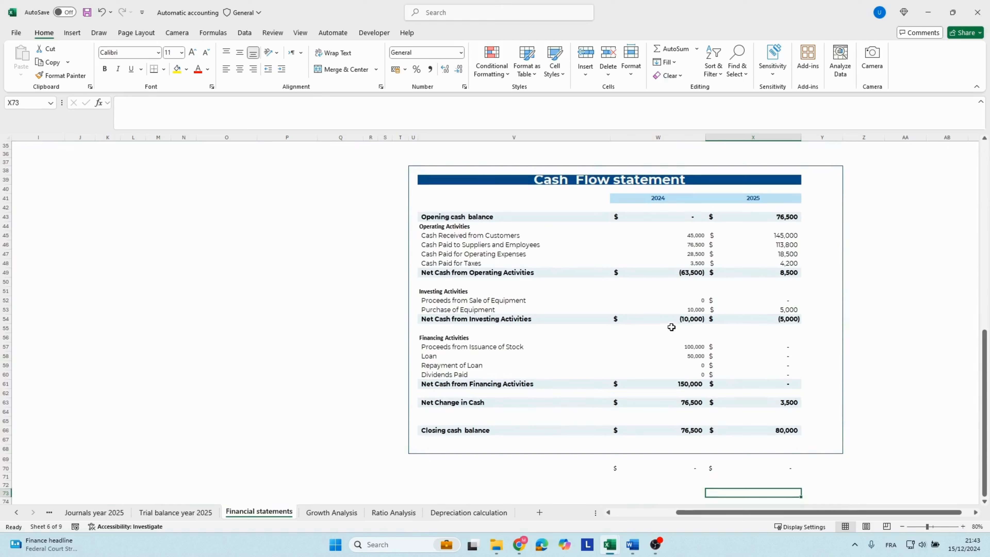
click(773, 430)
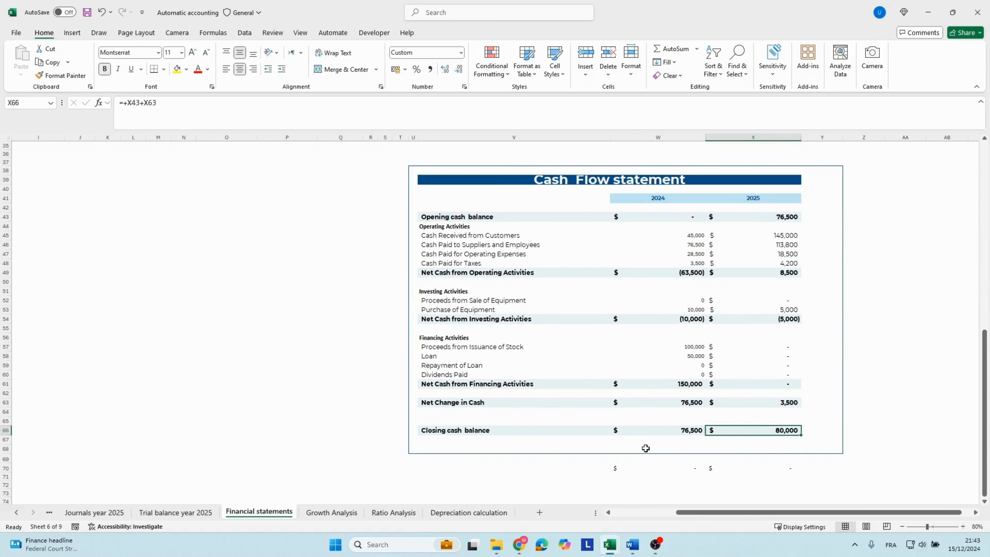
View the Growth Analysis sheet, then expand all grouped ratio sections on the Ratio Analysis sheet.
click(334, 512)
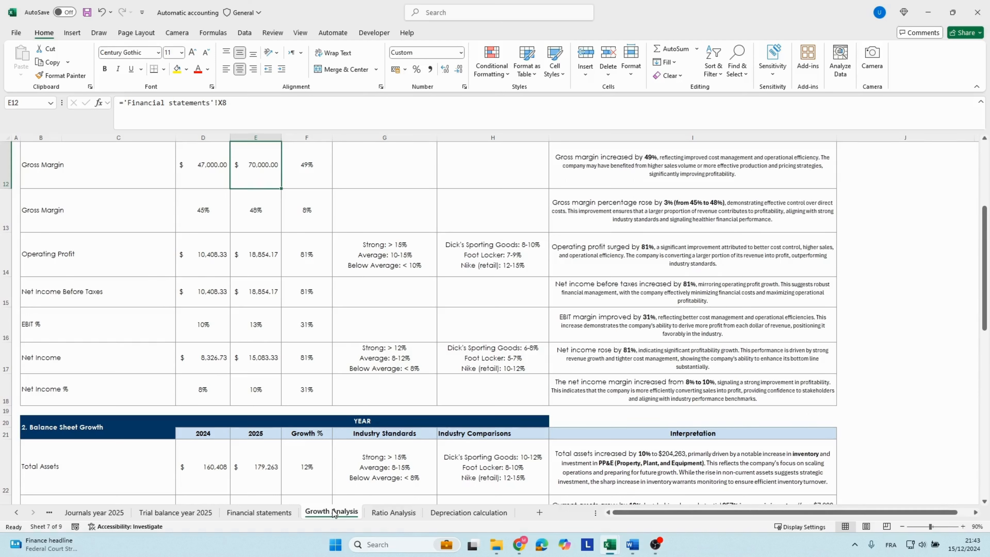
click(378, 513)
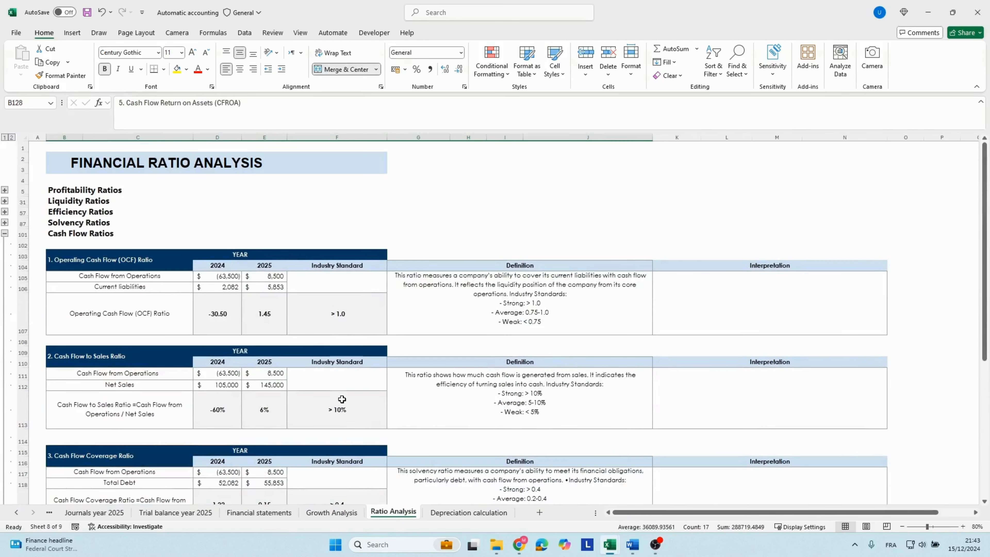
click(12, 137)
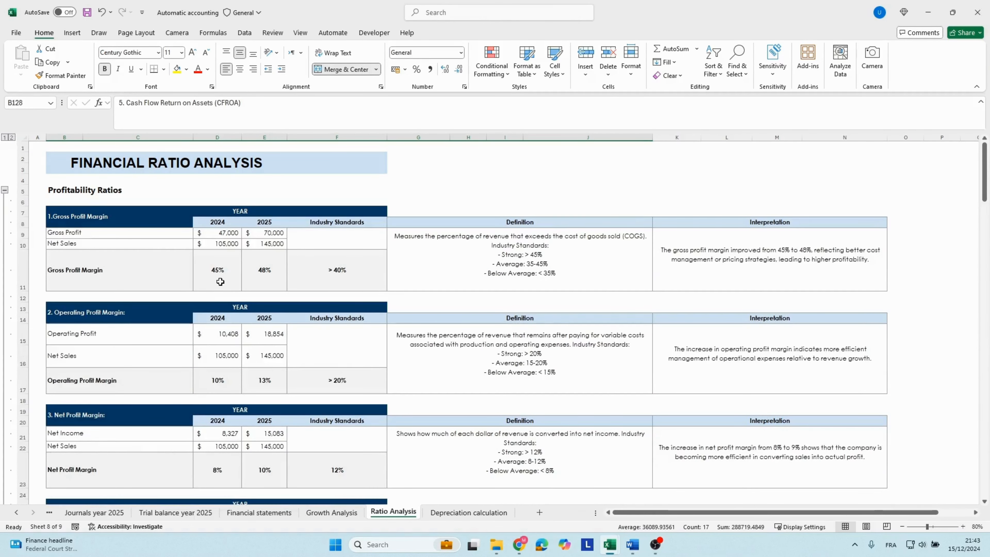